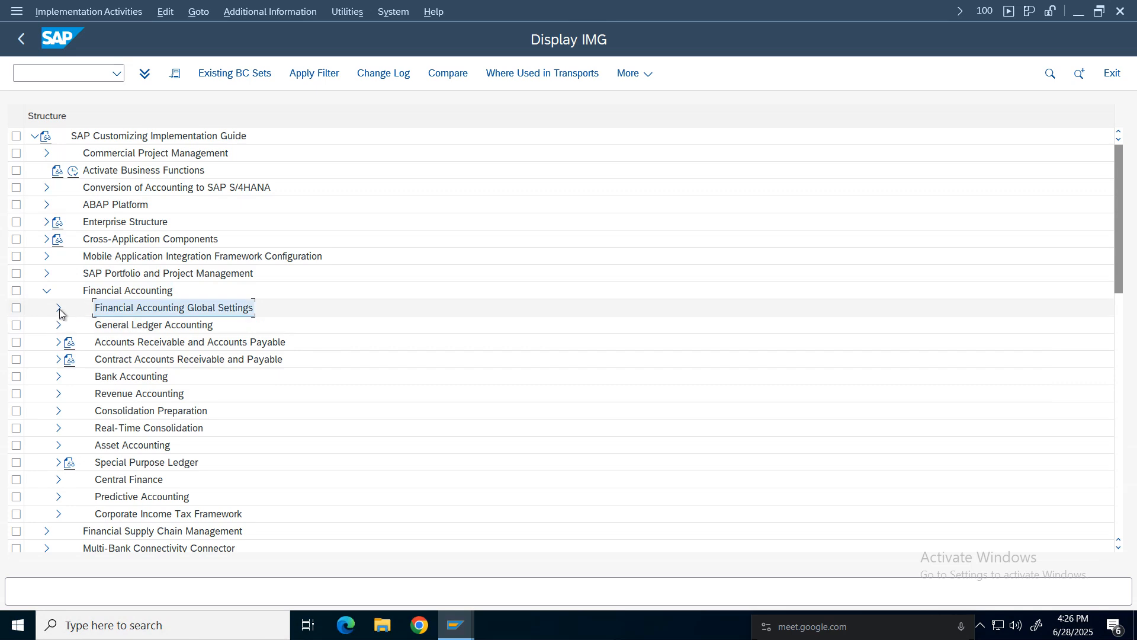
Expand Financial Accounting Global Settings, Tax on Sales/Purchases and Basic Settings in the IMG tree.
left_click(58, 308)
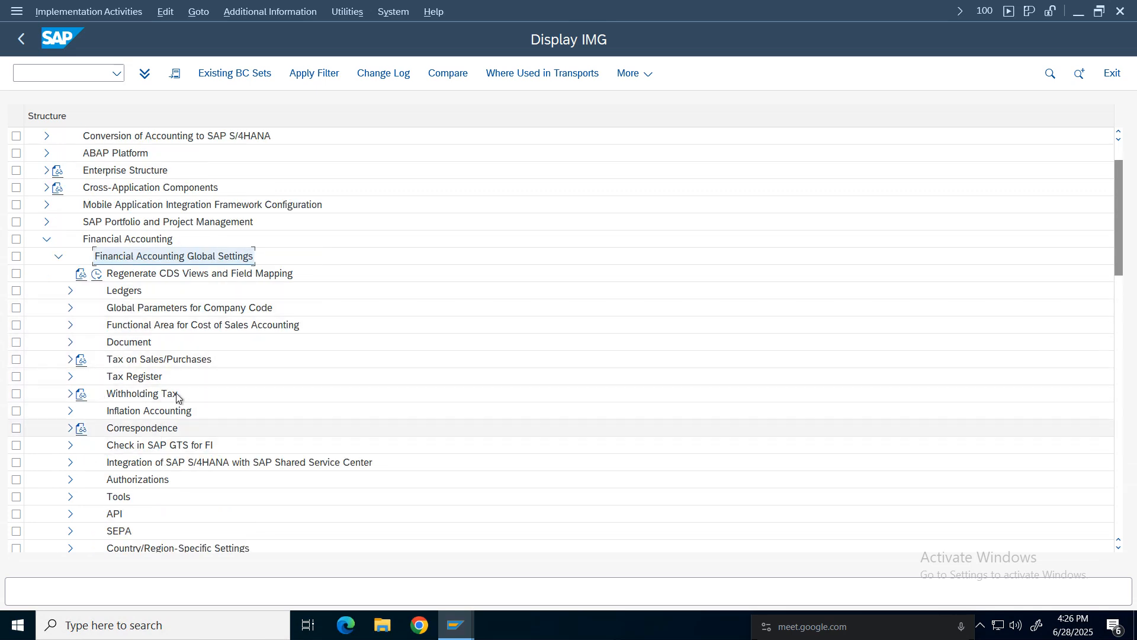
left_click(130, 359)
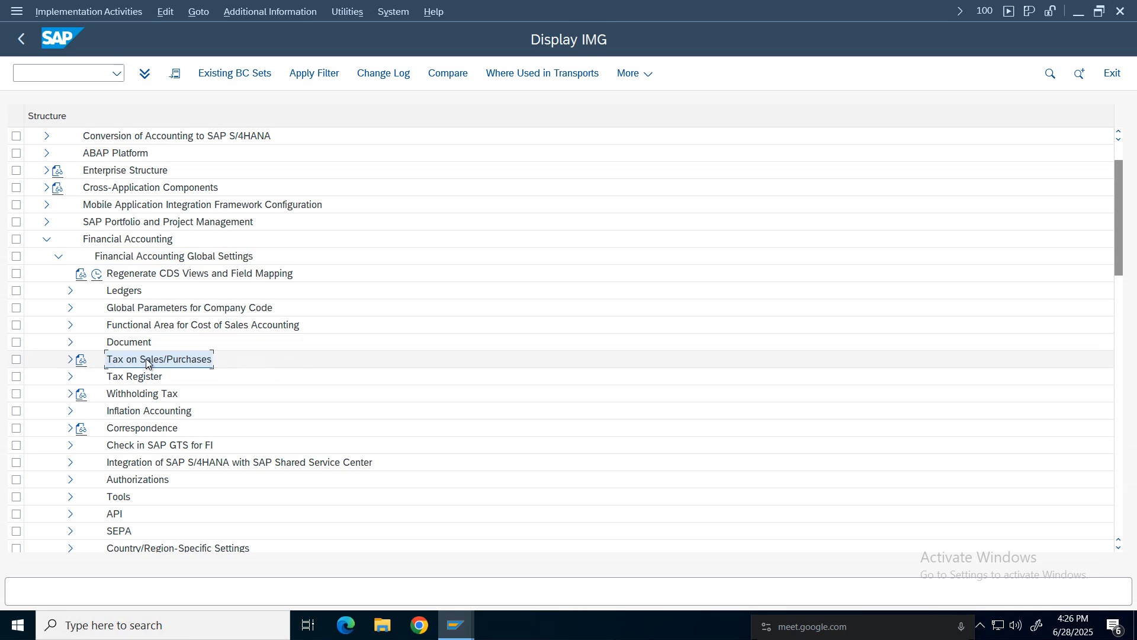
left_click(70, 361)
left_click(147, 379)
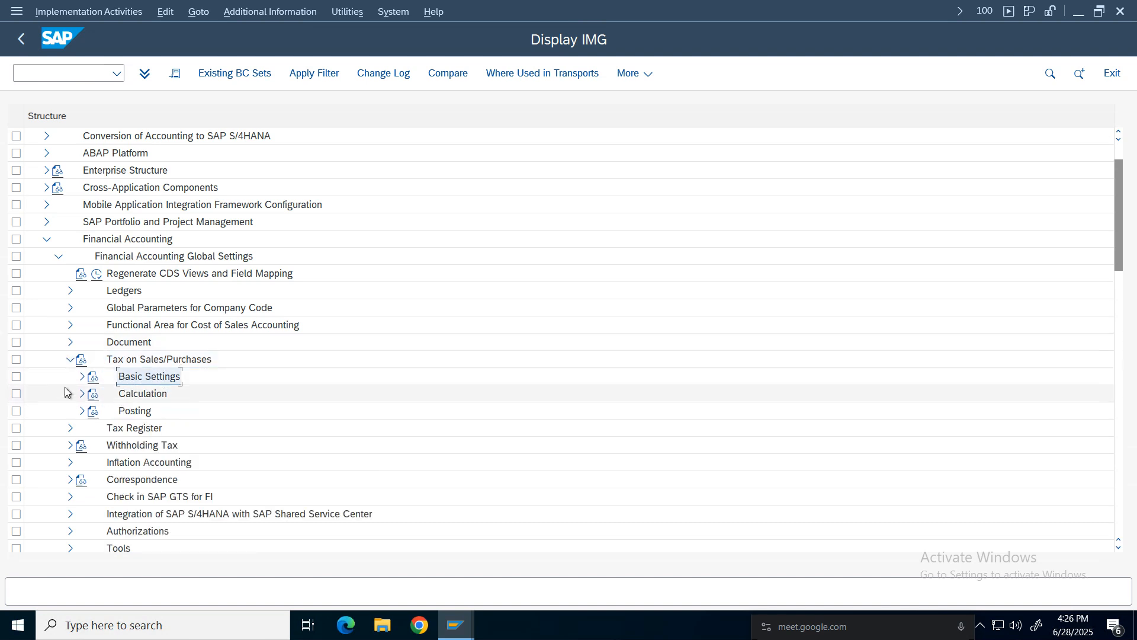
left_click(82, 377)
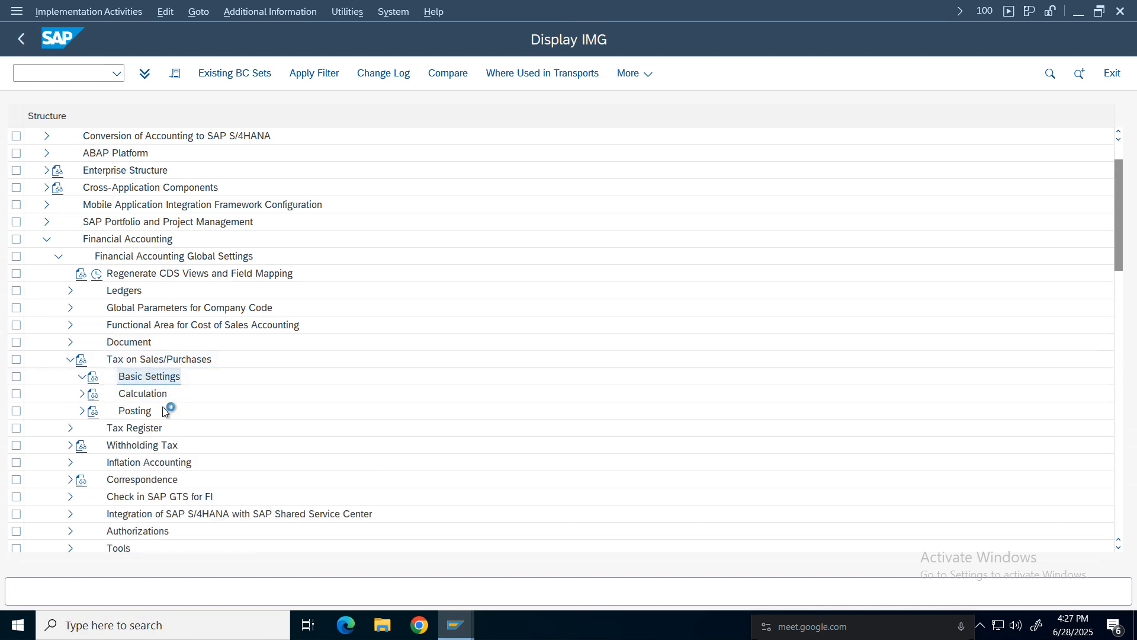
Select the Check Calculation Procedure activity under Basic Settings.
scroll(1119, 247, "up", 4)
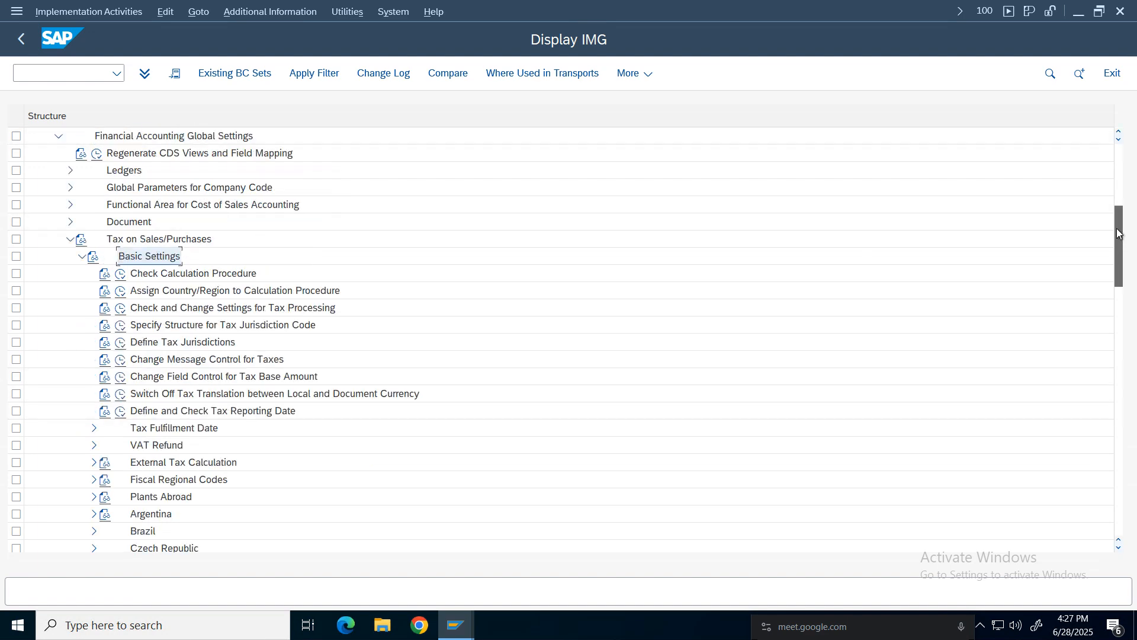
left_click(130, 187)
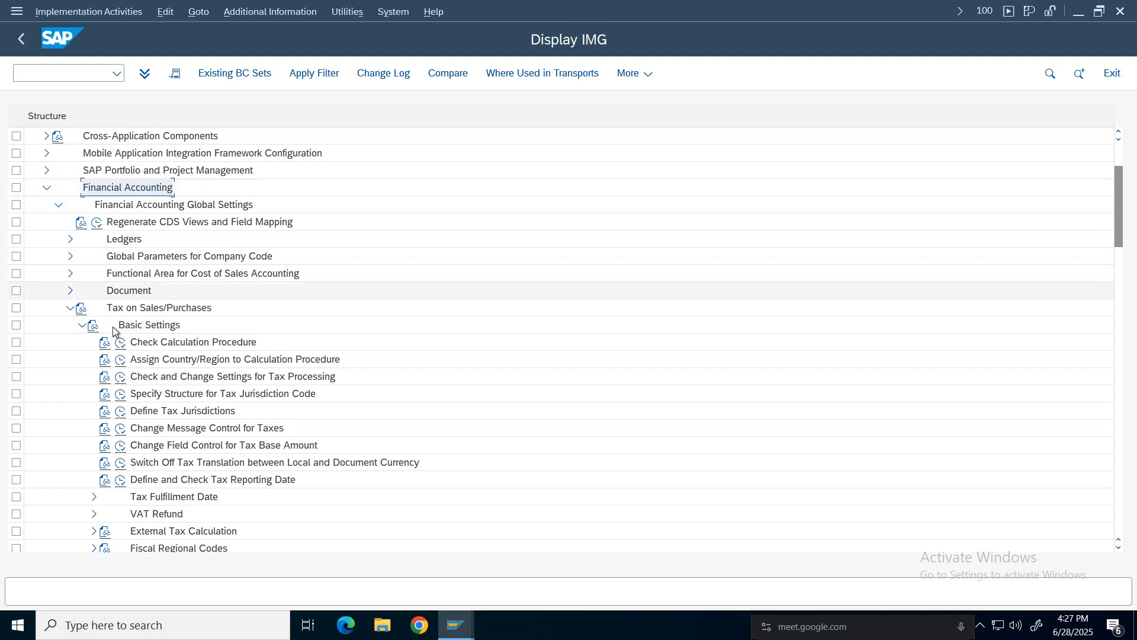
key("Down")
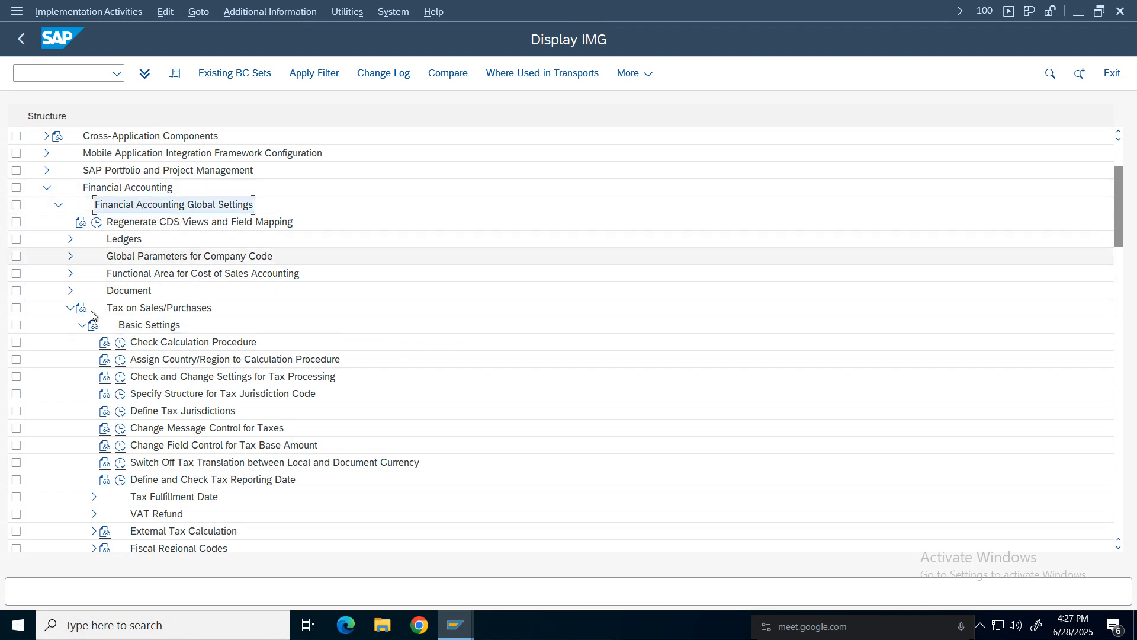
left_click(152, 325)
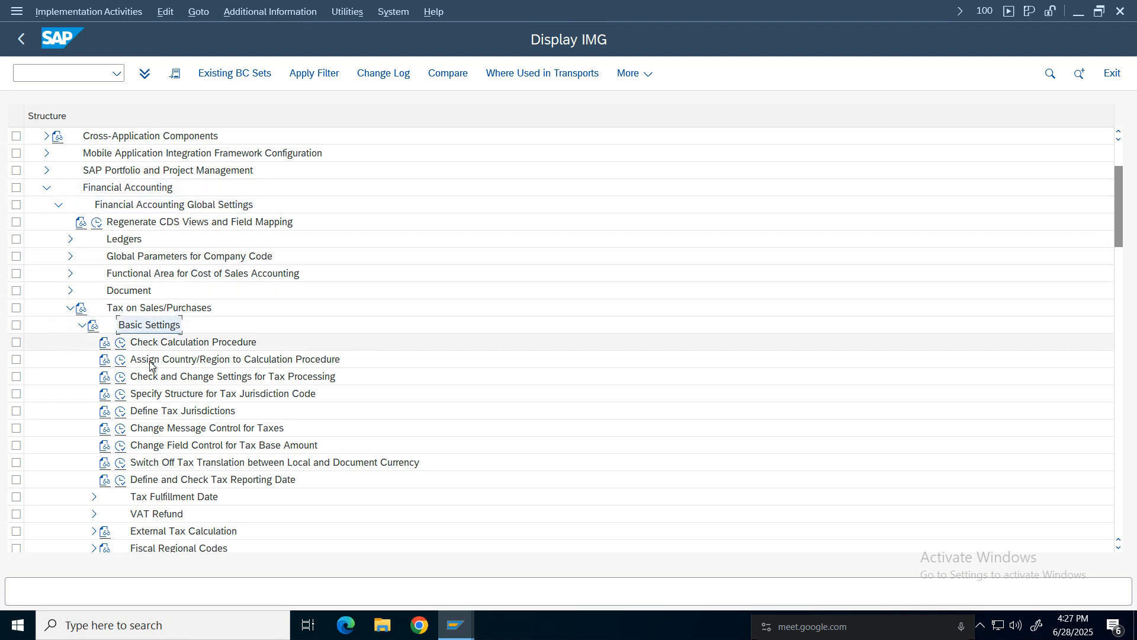
left_click(180, 348)
Show the IMG activity keys as additional information in the tree and widen that column.
left_click(281, 12)
mouse_move(317, 33)
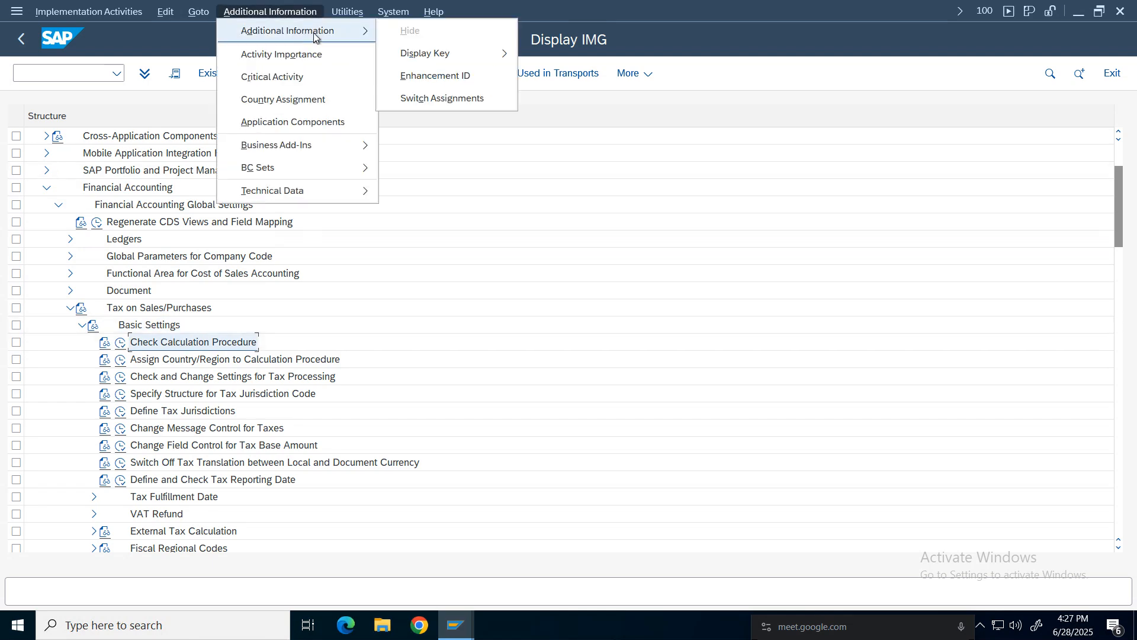
mouse_move(468, 54)
left_click(563, 74)
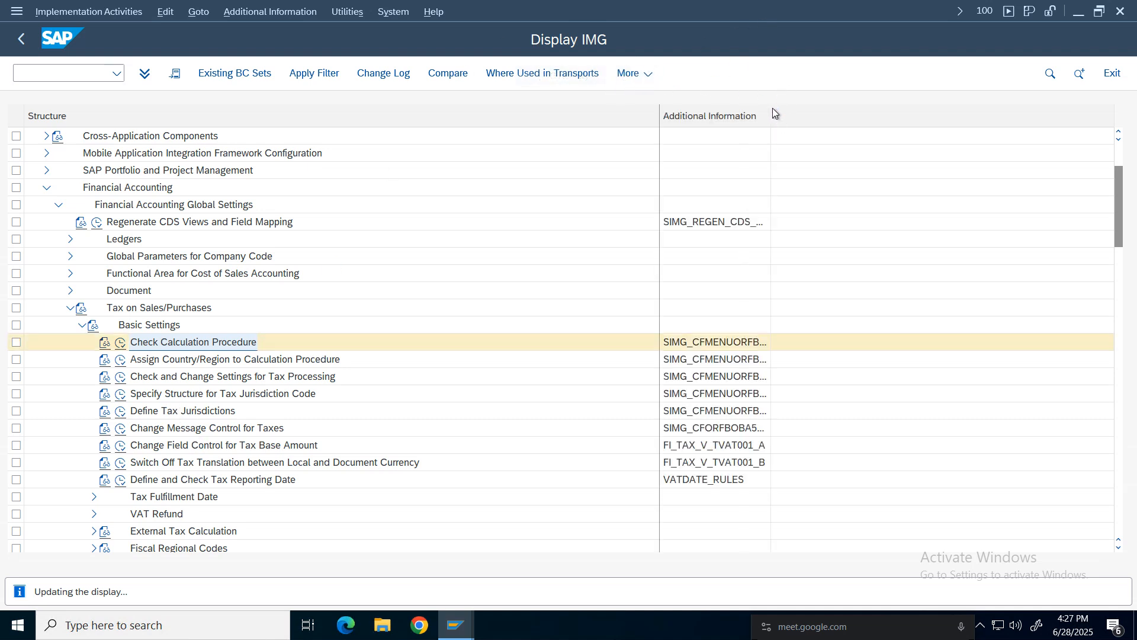
left_click_drag(771, 109, 909, 118)
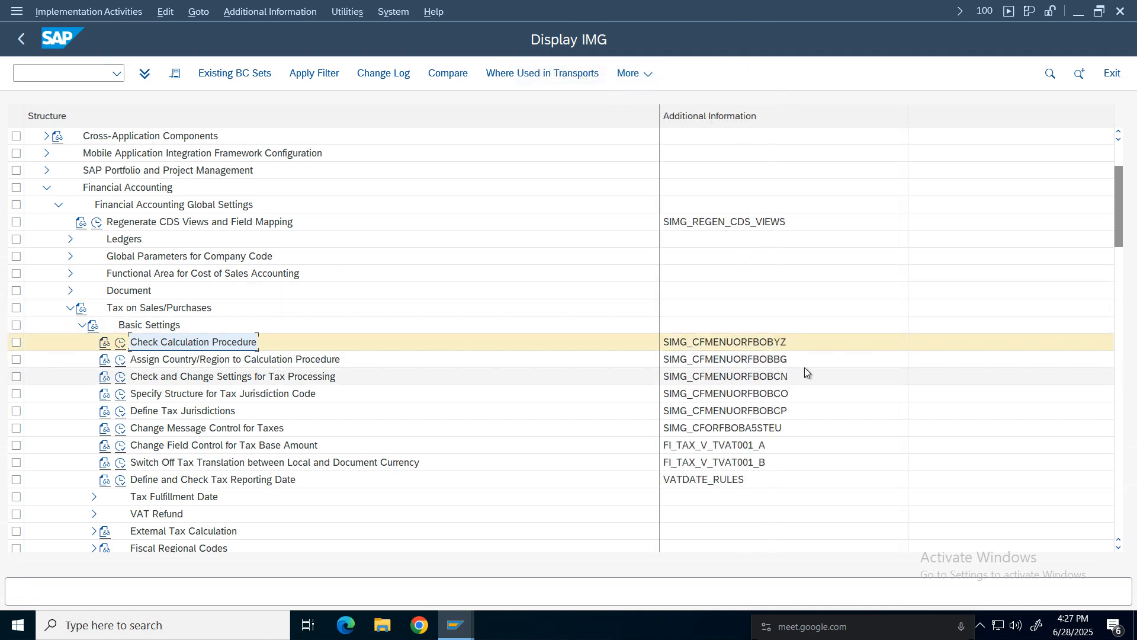
left_click(769, 345)
left_click(214, 344)
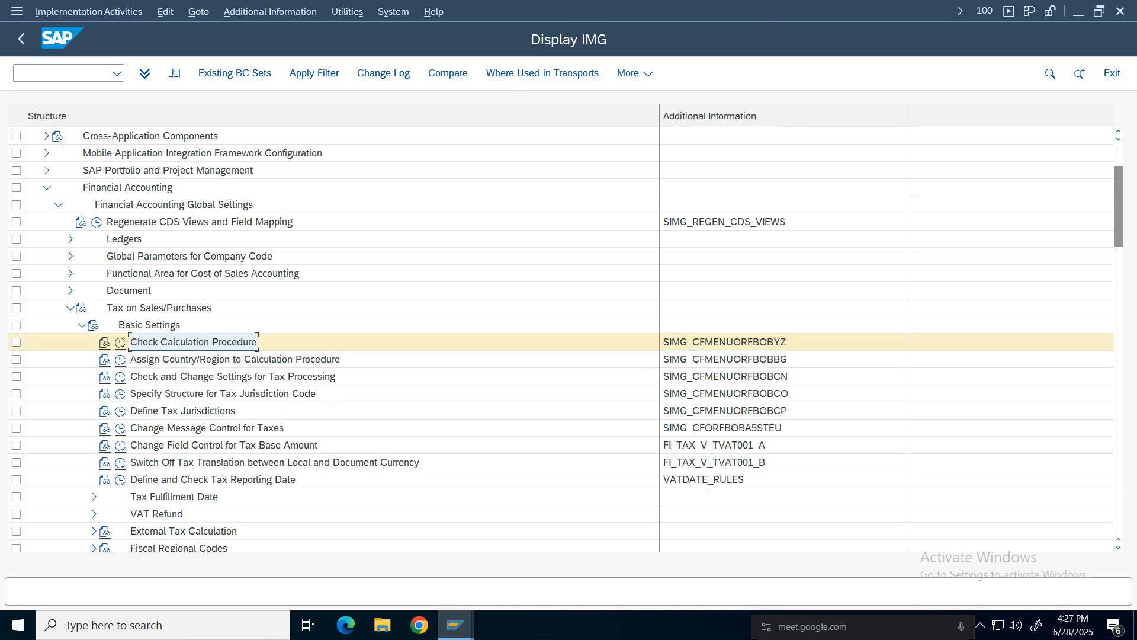
Switch to the FI Working Notes and Configuration Settings spreadsheet and search its Configuration Settings sheet for gst.
left_click(741, 13)
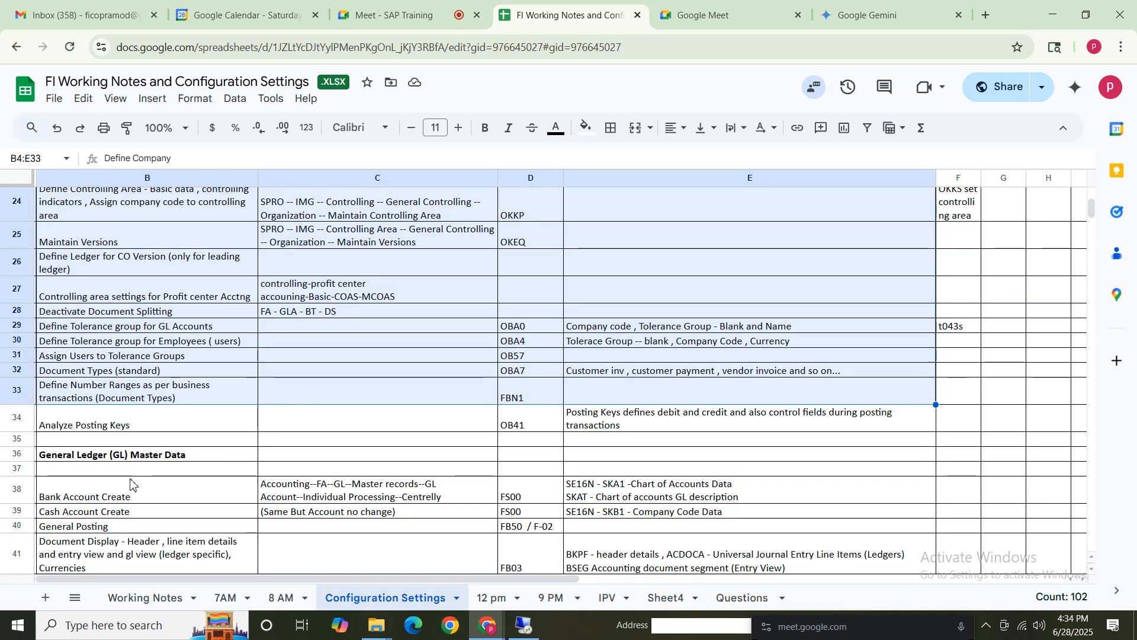
left_click(155, 442)
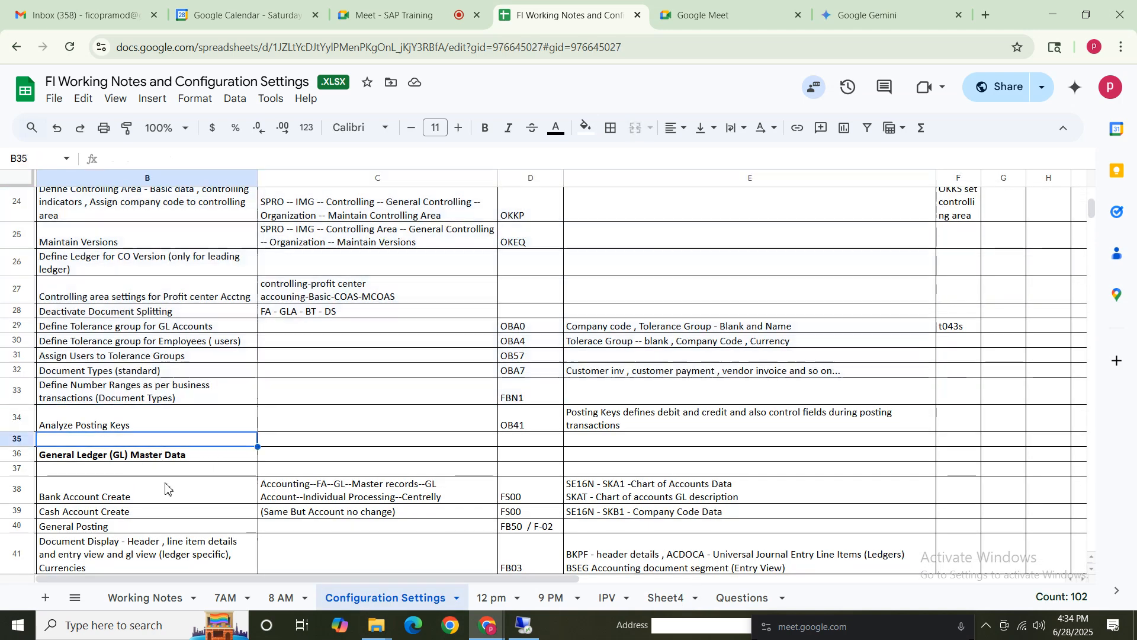
key("ctrl+f")
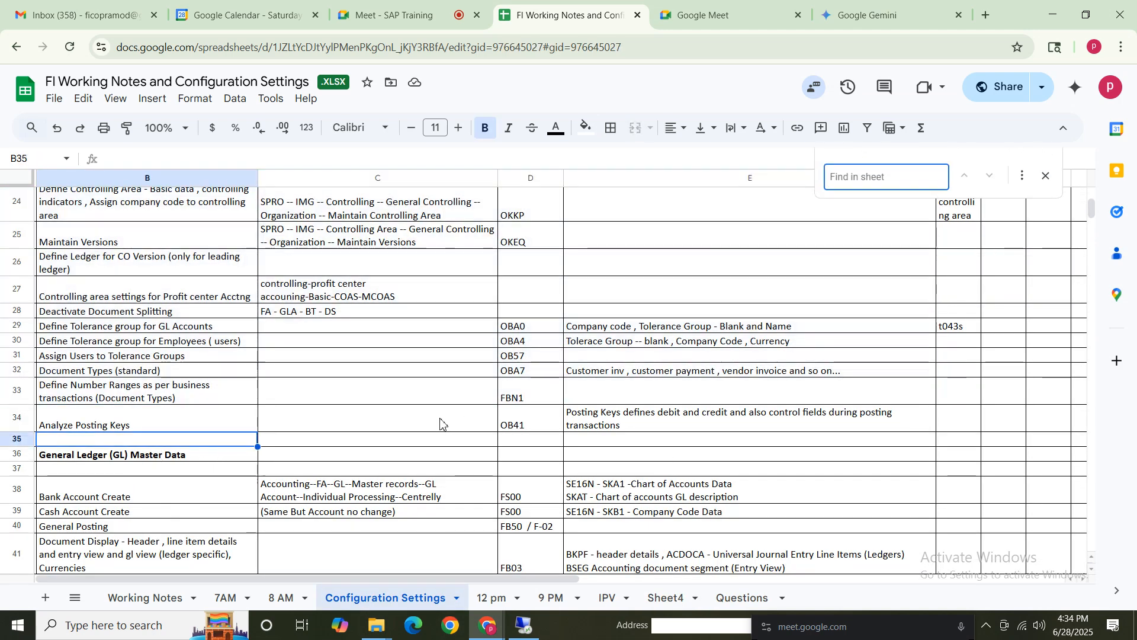
type("gst")
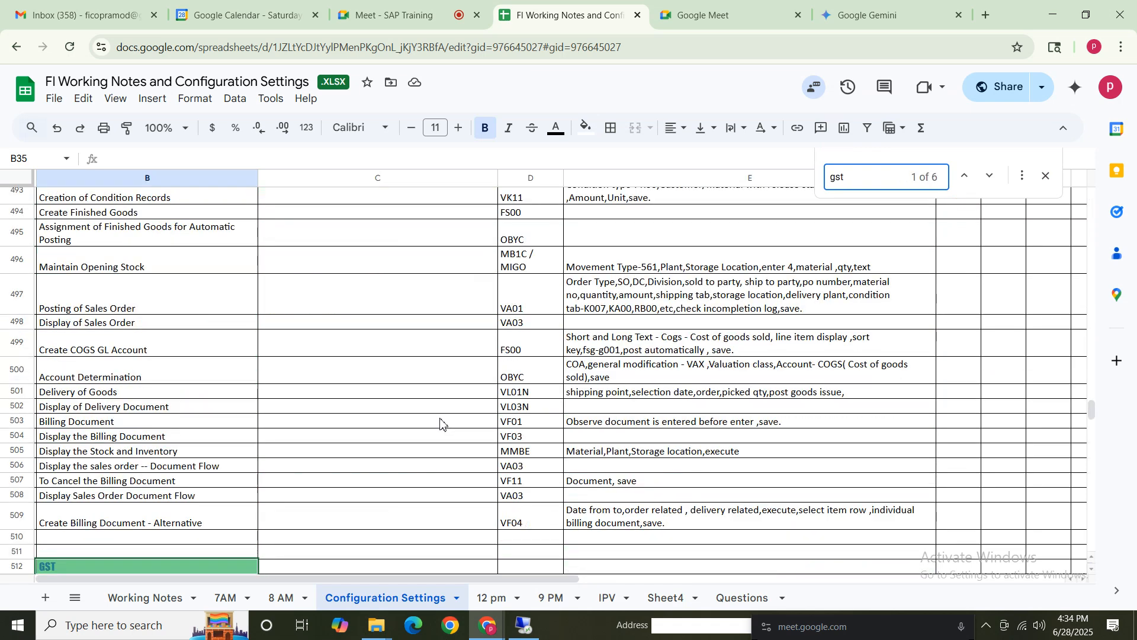
left_click(109, 552)
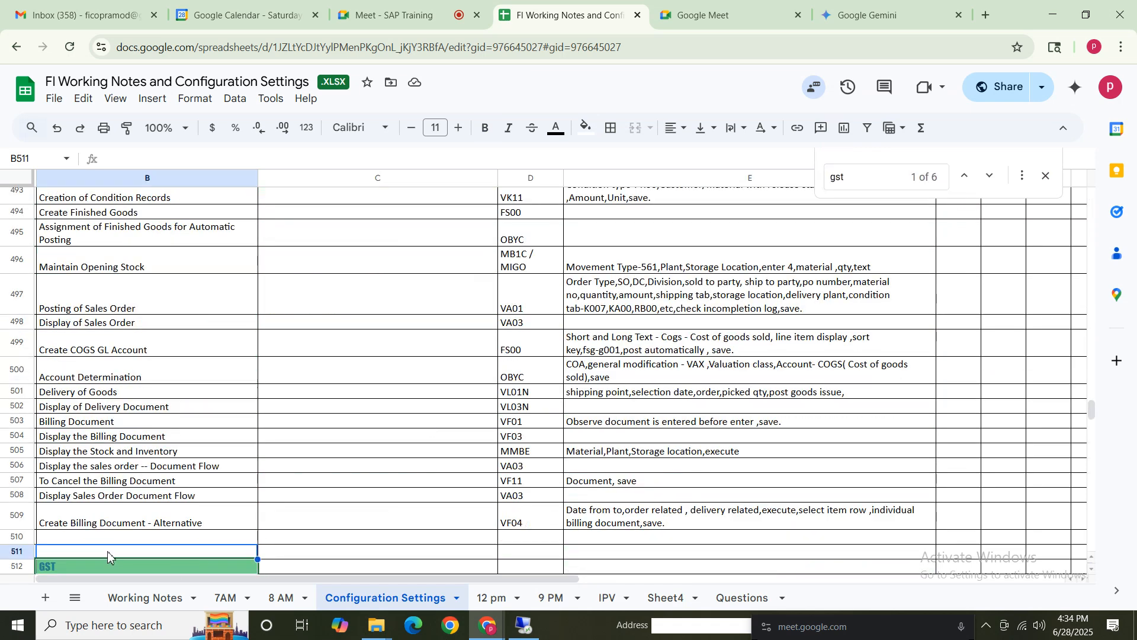
key("Down")
key("Down")
key("Down")
key("Down")
key("Down")
key("Down")
key("Down")
key("Down")
key("Down")
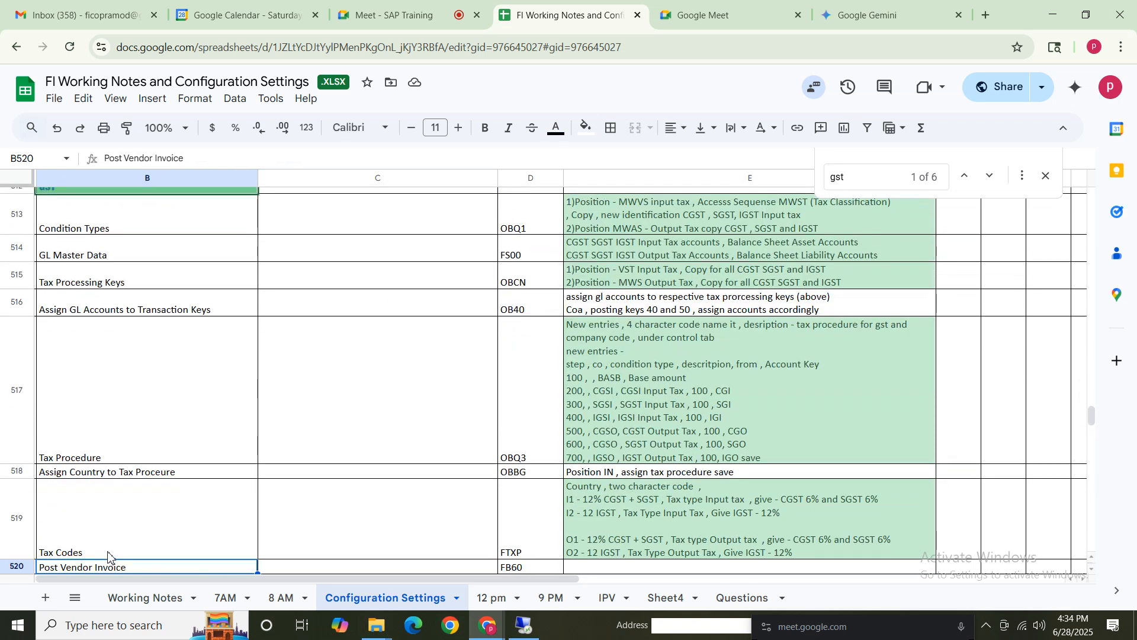
left_click_drag(136, 227, 144, 540)
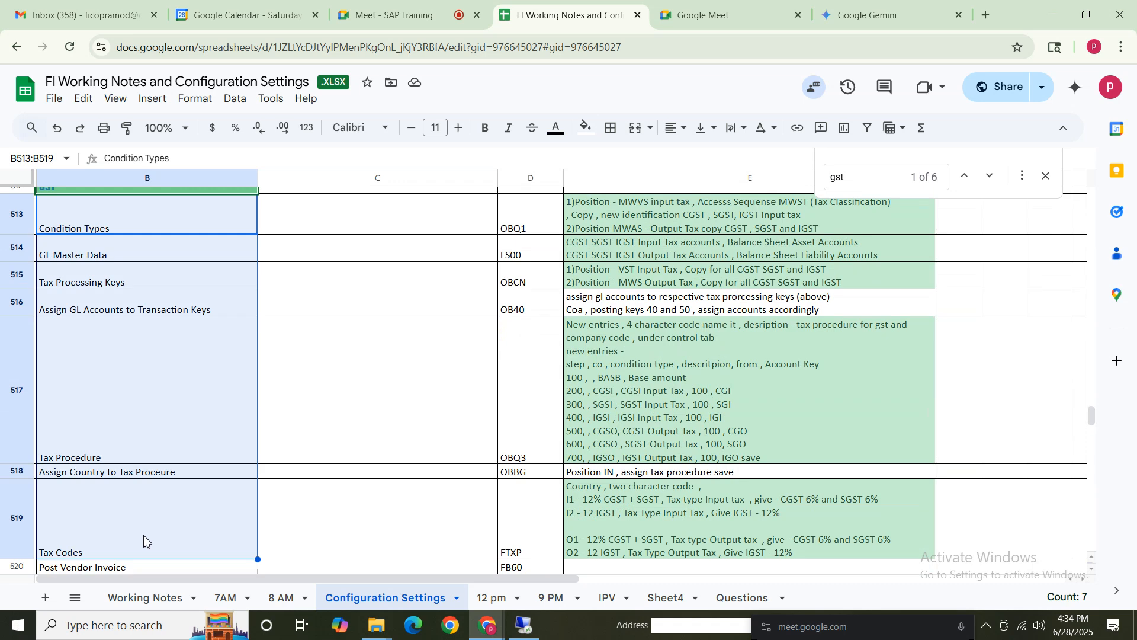
left_click(174, 220)
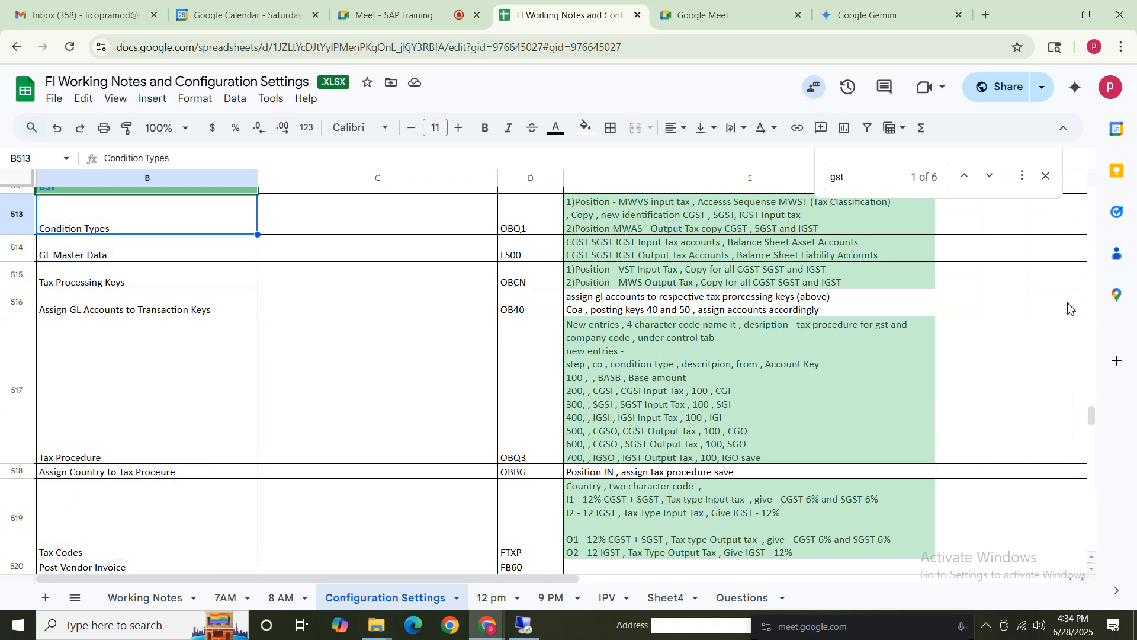
left_click_drag(1093, 425, 1093, 418)
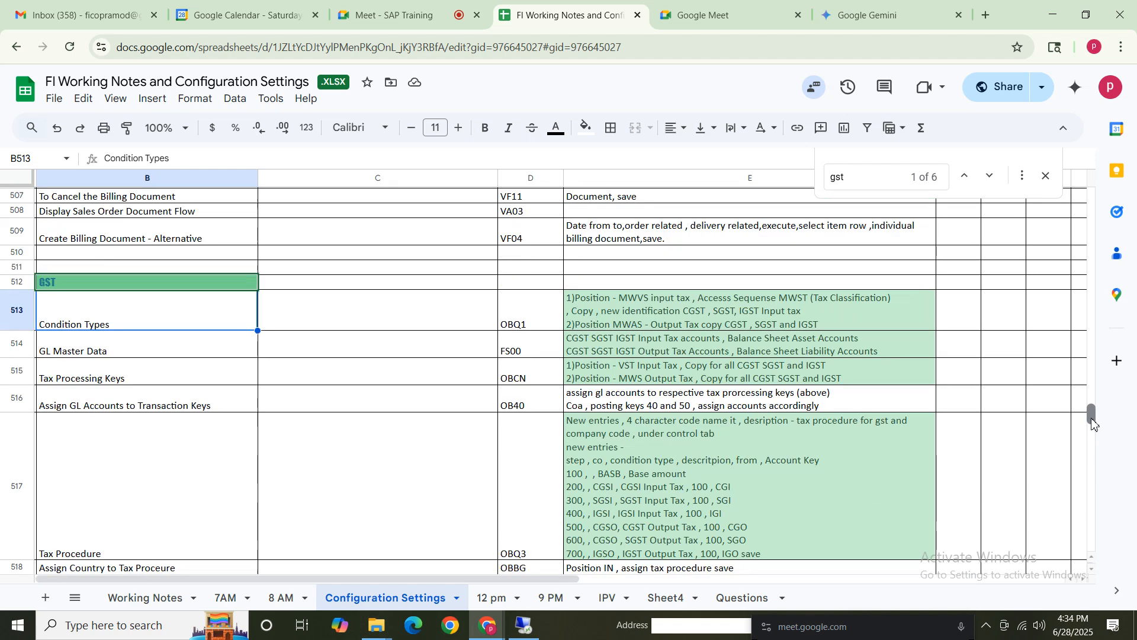
Examine the GST notes for condition types, transaction OBQ1, in the spreadsheet.
left_click(80, 368)
left_click(96, 313)
left_click(546, 325)
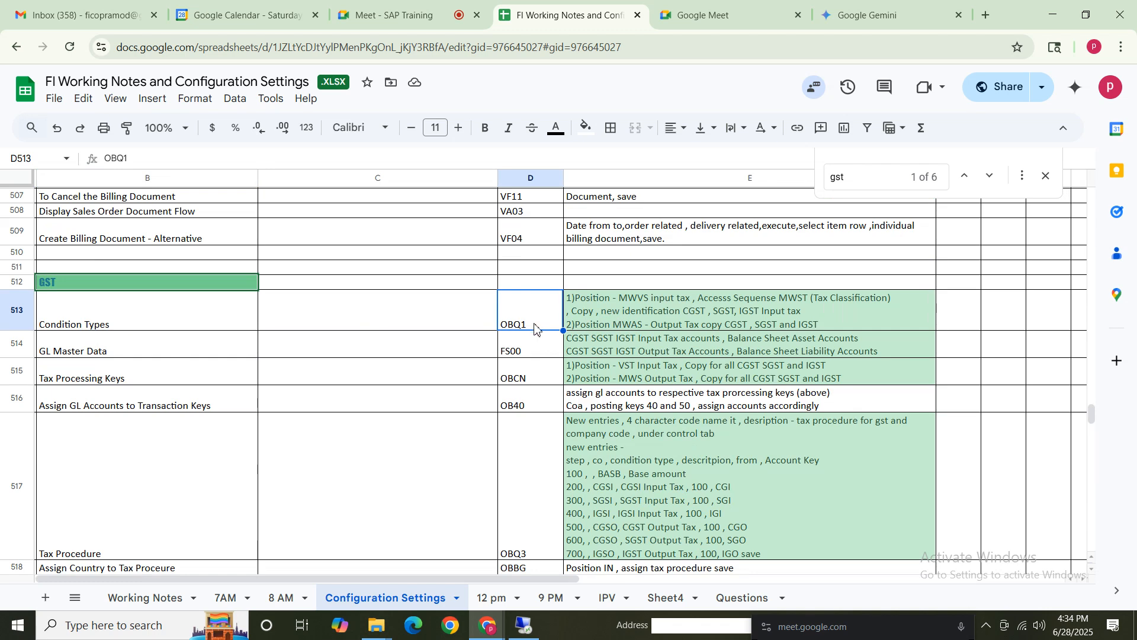
left_click(130, 324)
left_click(687, 319)
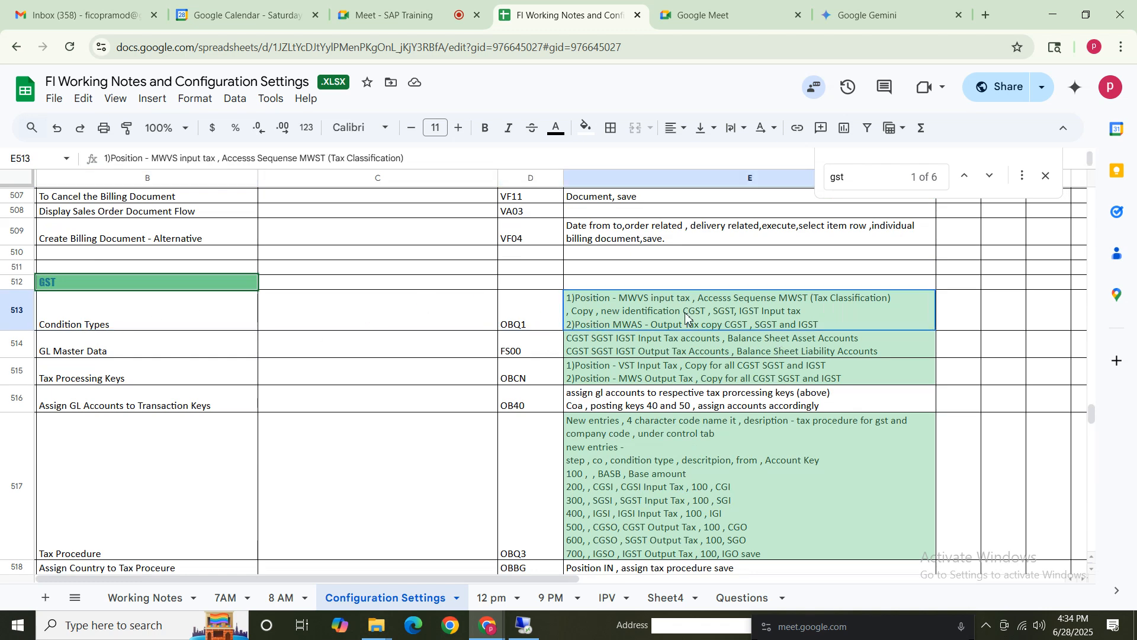
double_click(656, 316)
left_click_drag(620, 297, 912, 298)
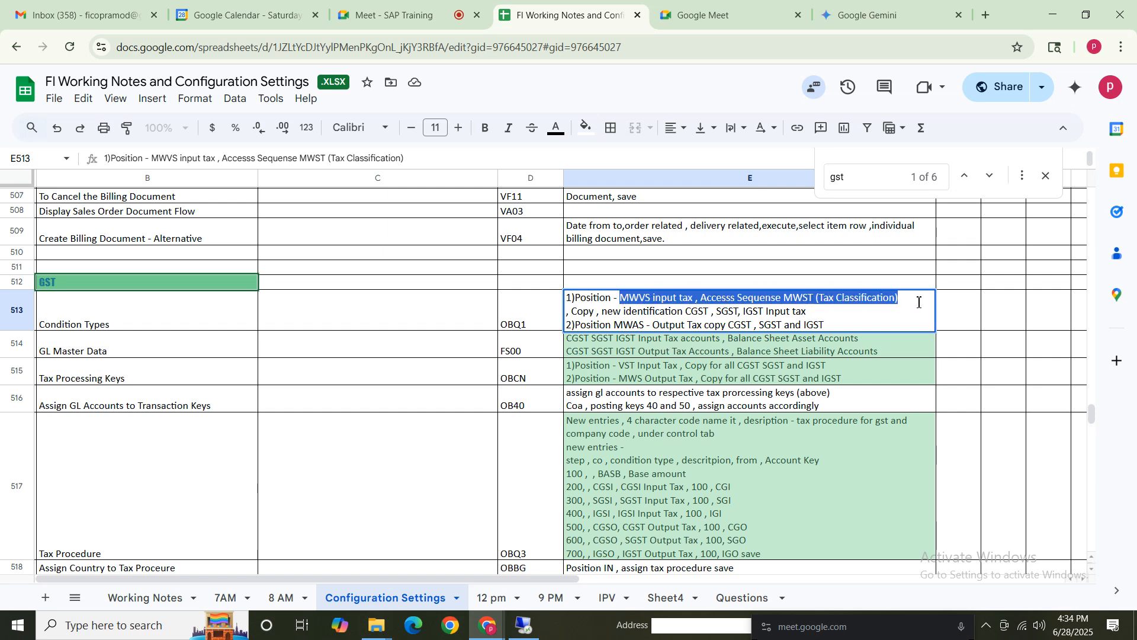
left_click(585, 314)
left_click_drag(678, 312, 879, 315)
left_click(643, 304)
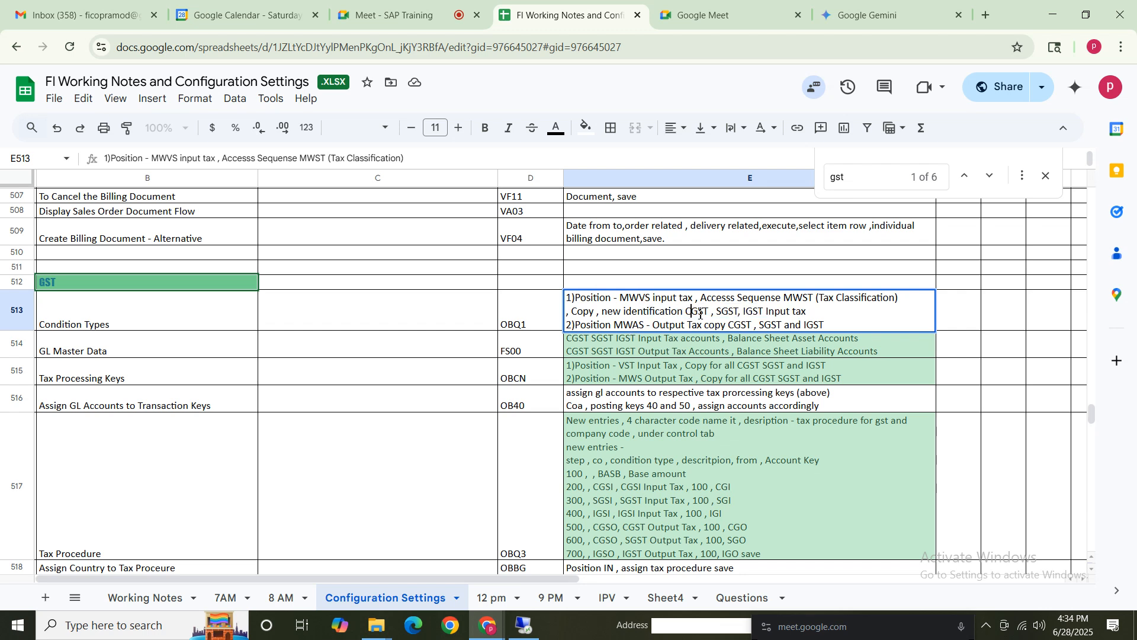
left_click_drag(700, 315, 816, 318)
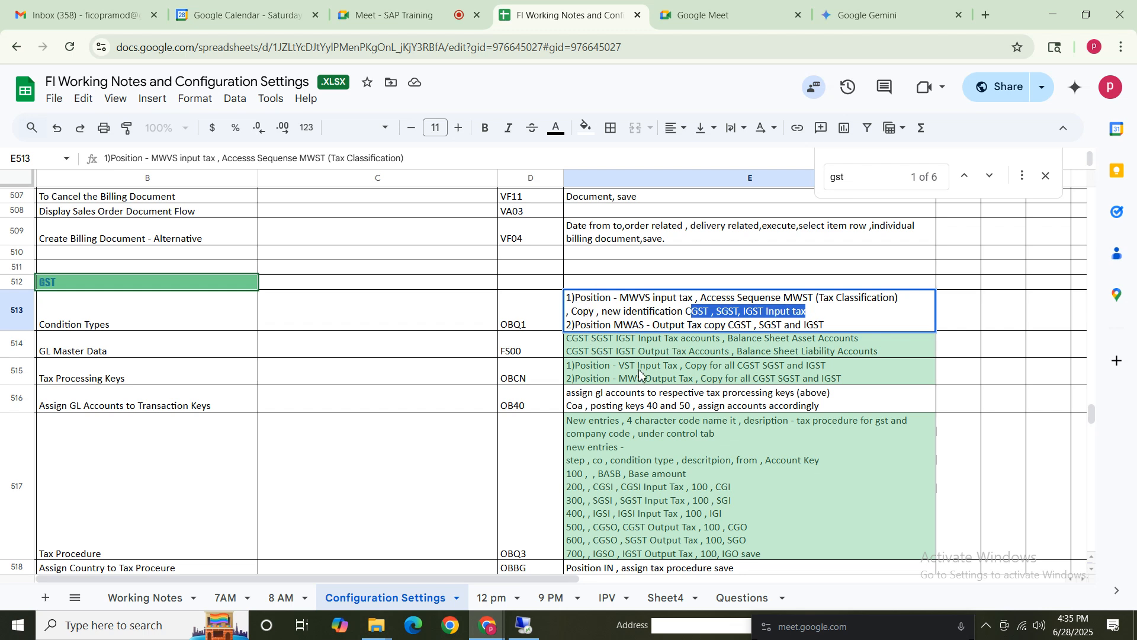
key("Escape")
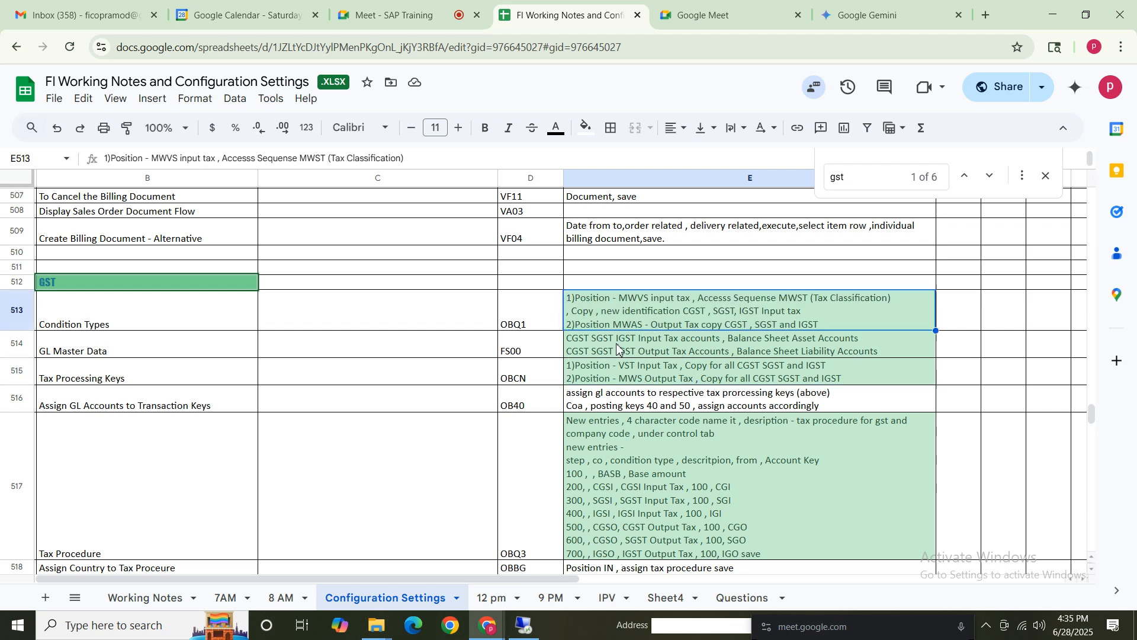
Return to SAP and browse the Calculation and Basic Settings folders under Tax on Sales/Purchases.
left_click(525, 629)
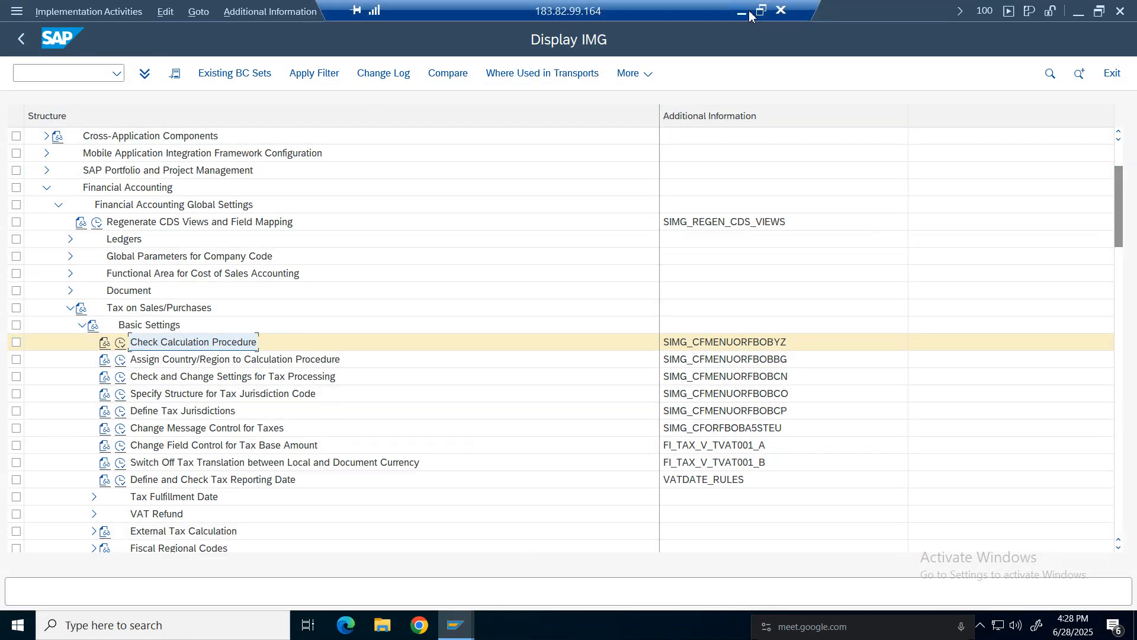
left_click(749, 12)
left_click(516, 310)
left_click(524, 623)
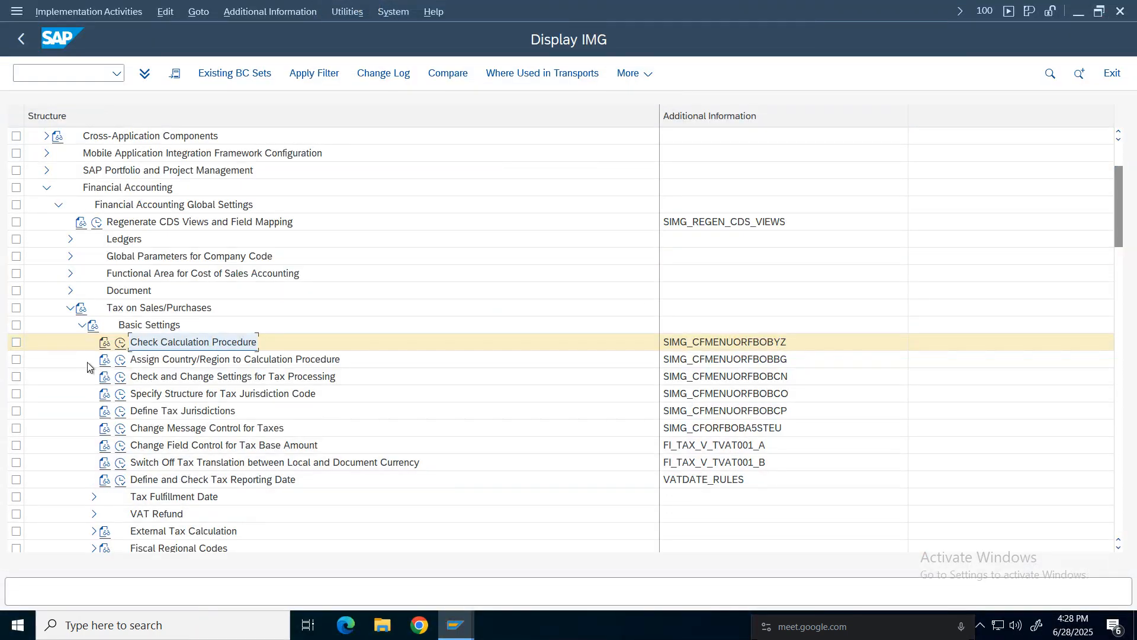
left_click(82, 325)
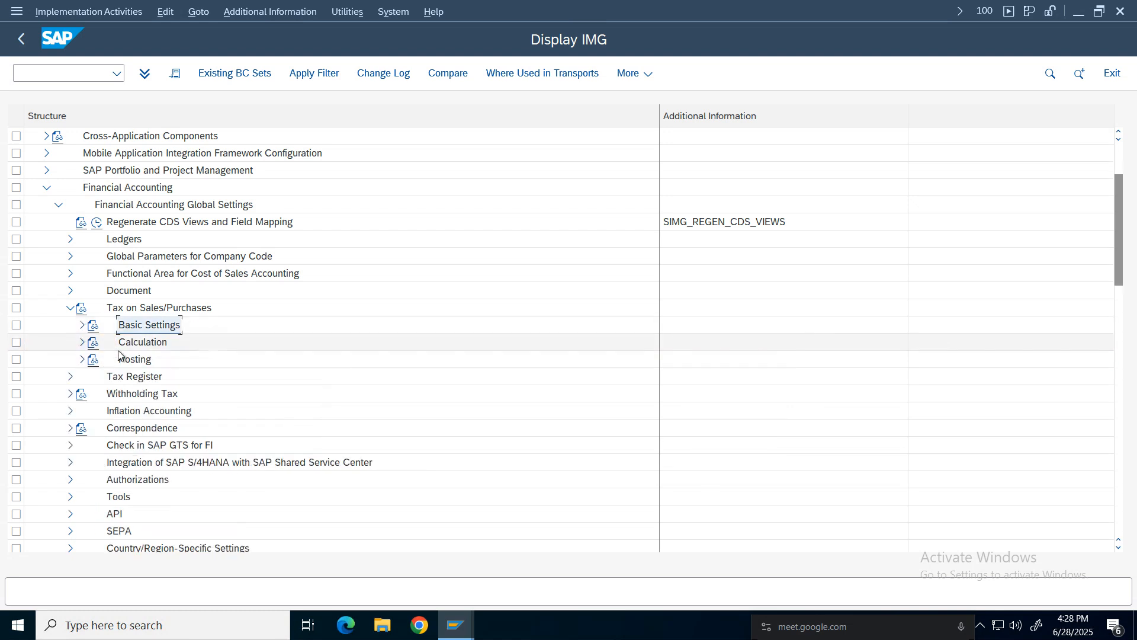
left_click(82, 342)
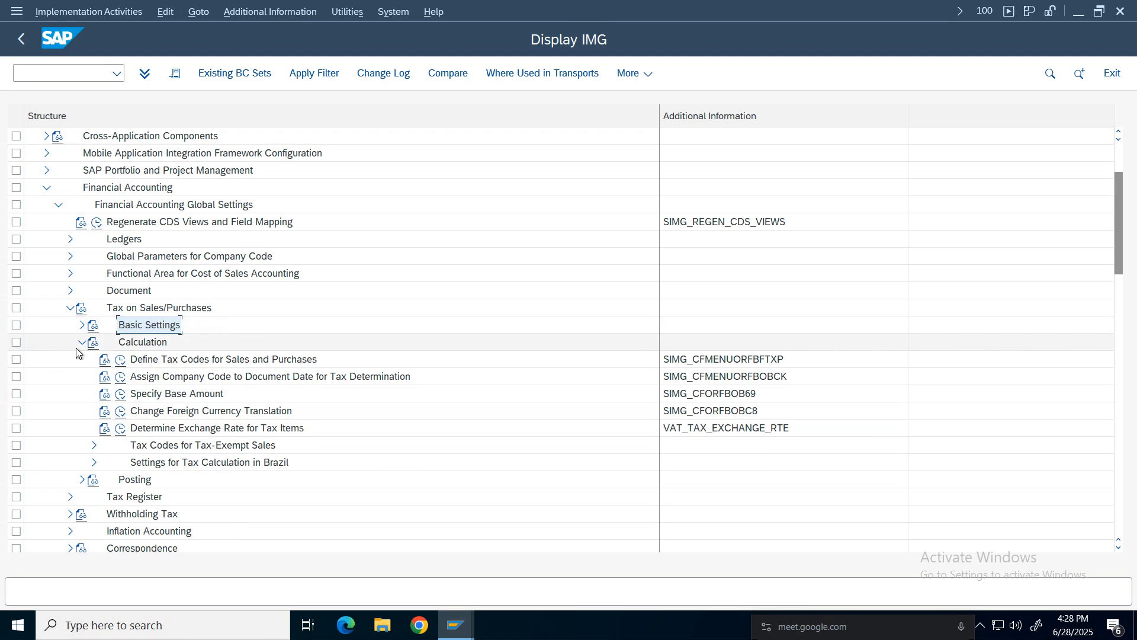
left_click(82, 342)
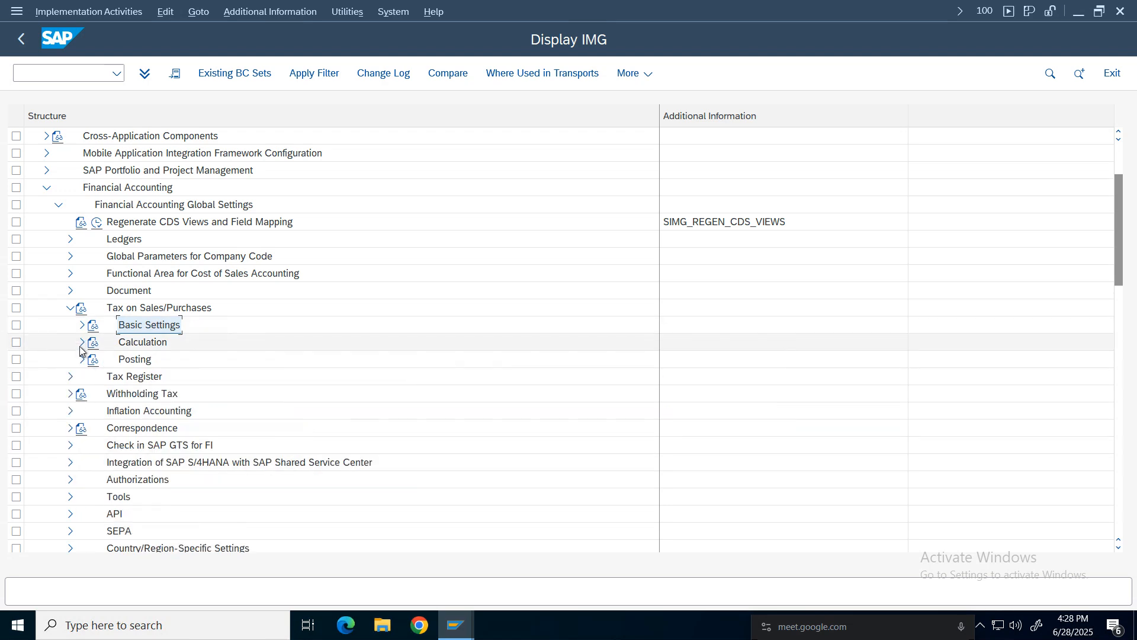
left_click(82, 324)
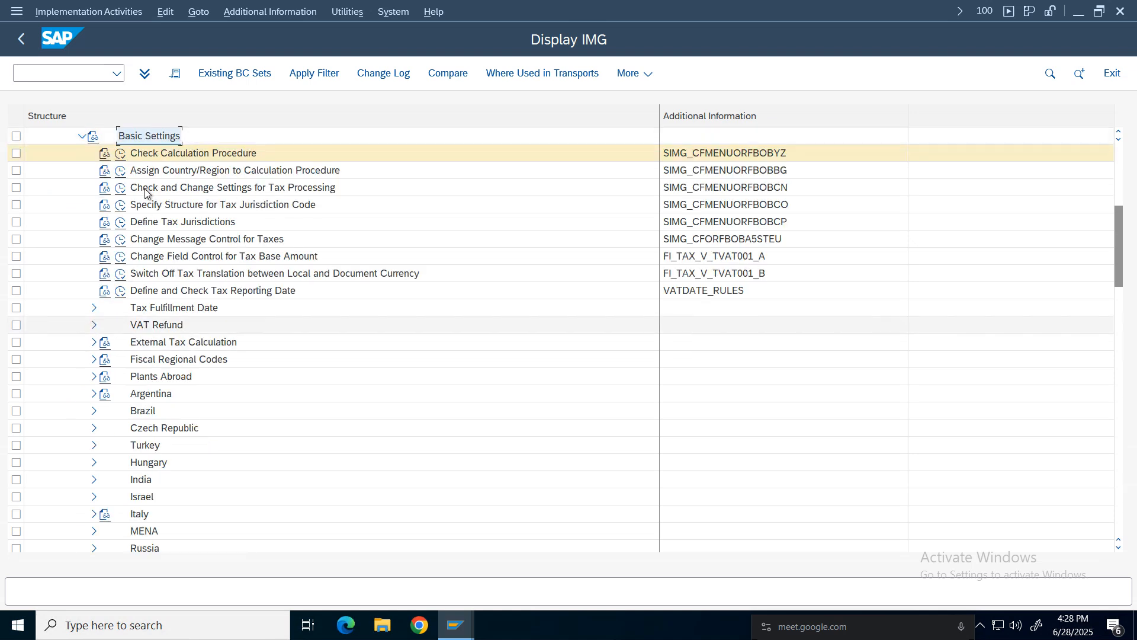
Run Check Calculation Procedure and open the Define Condition Types activity.
left_click(120, 153)
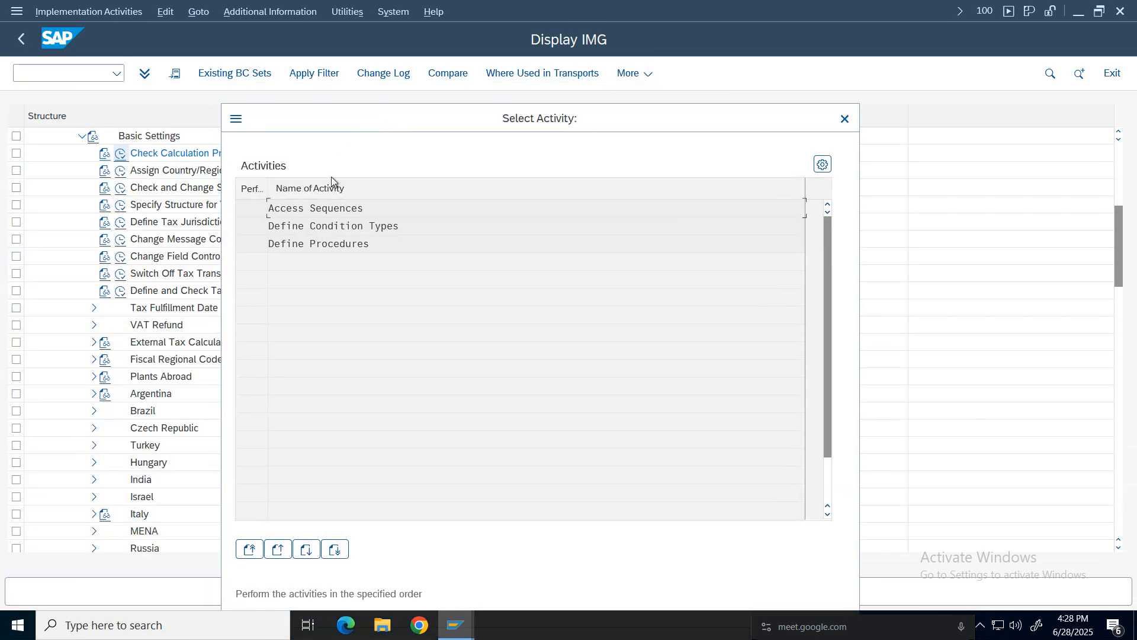
double_click(327, 227)
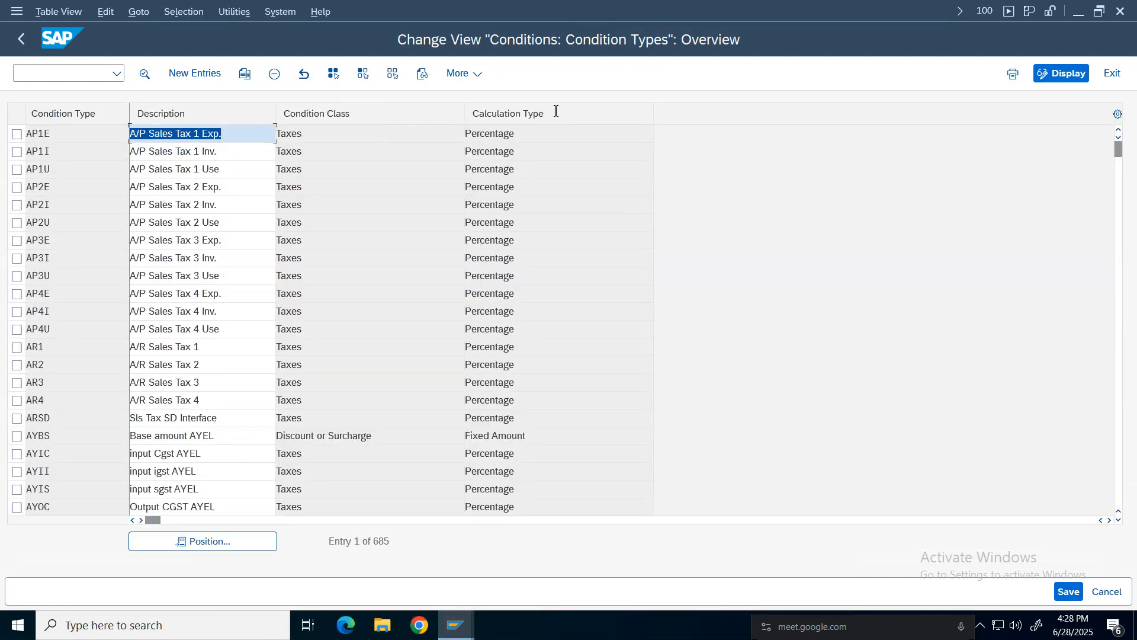
Position the condition types list at condition type MWVS.
left_click(985, 11)
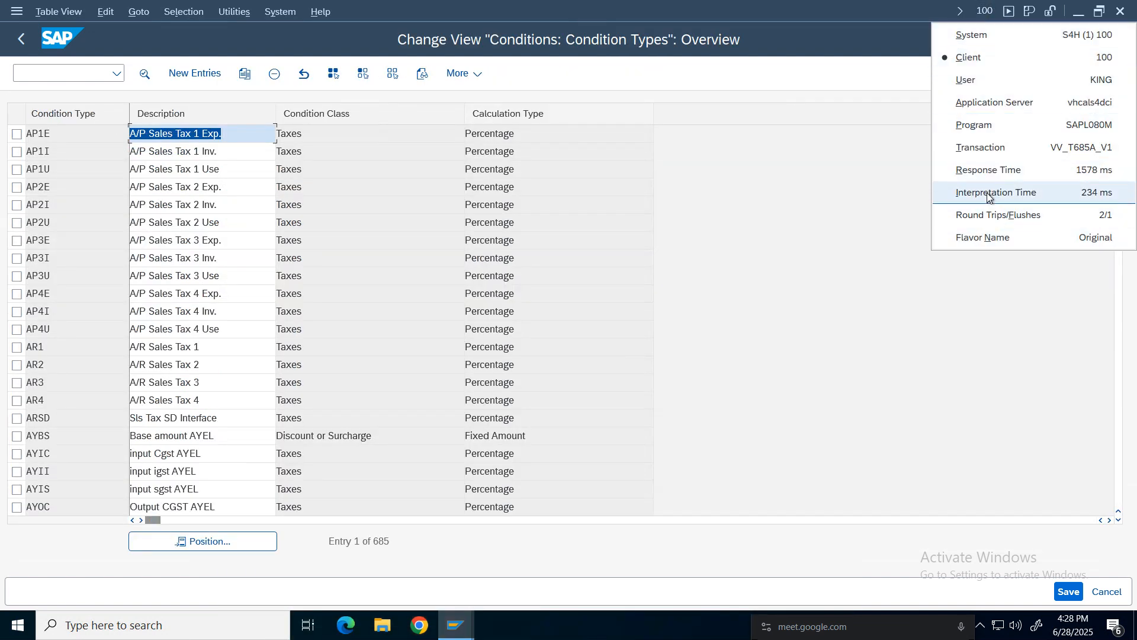
left_click(764, 231)
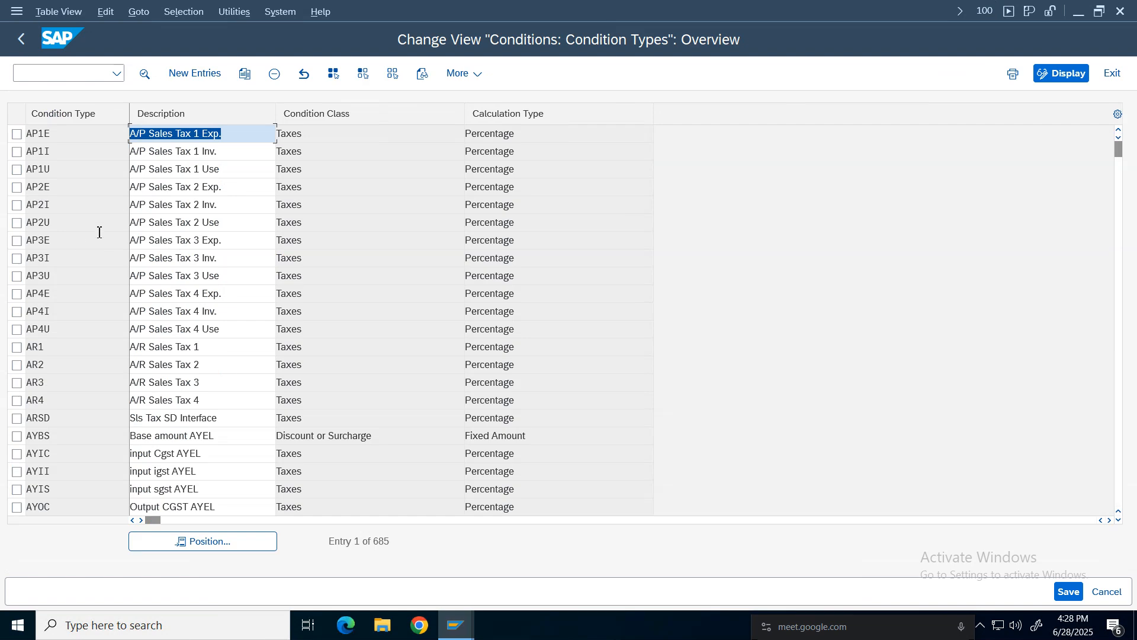
left_click(211, 542)
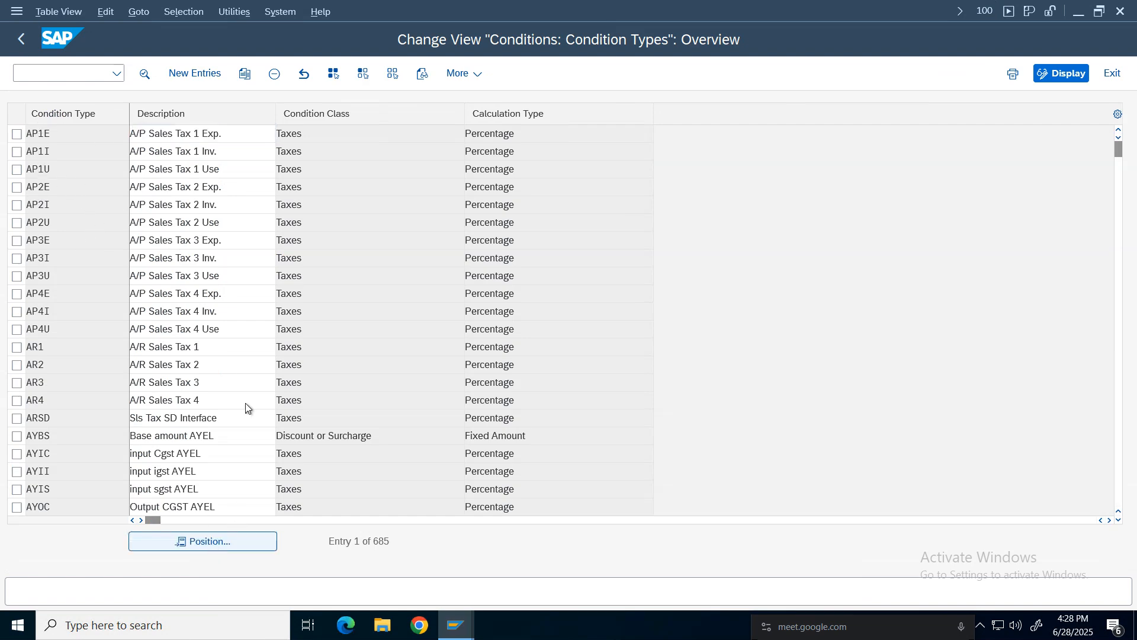
type("mw")
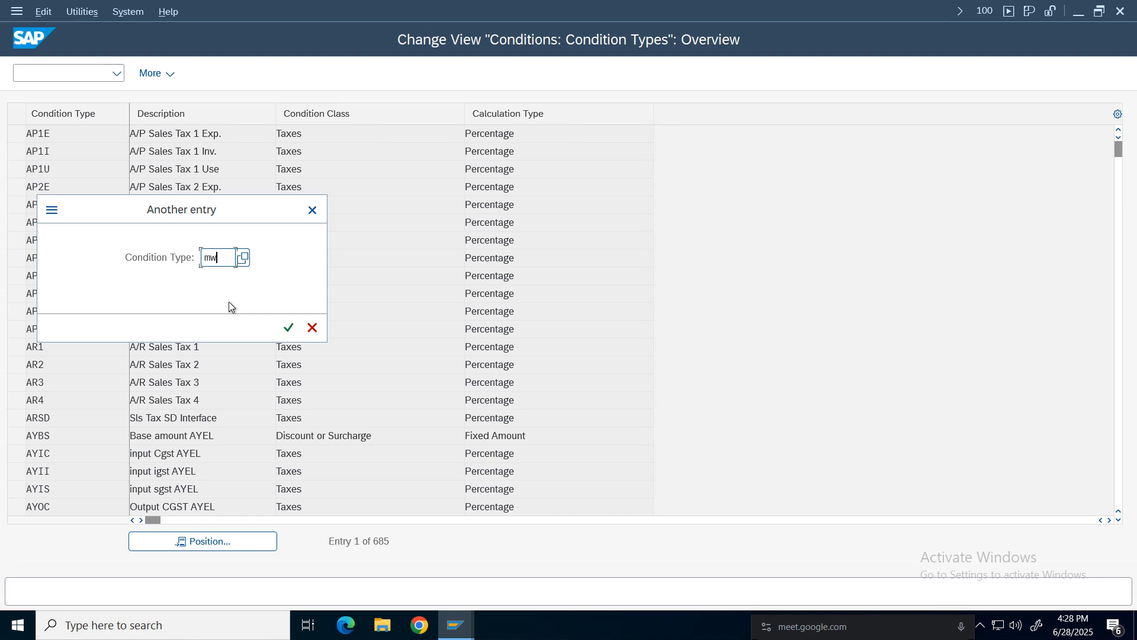
type("vs")
key("Return")
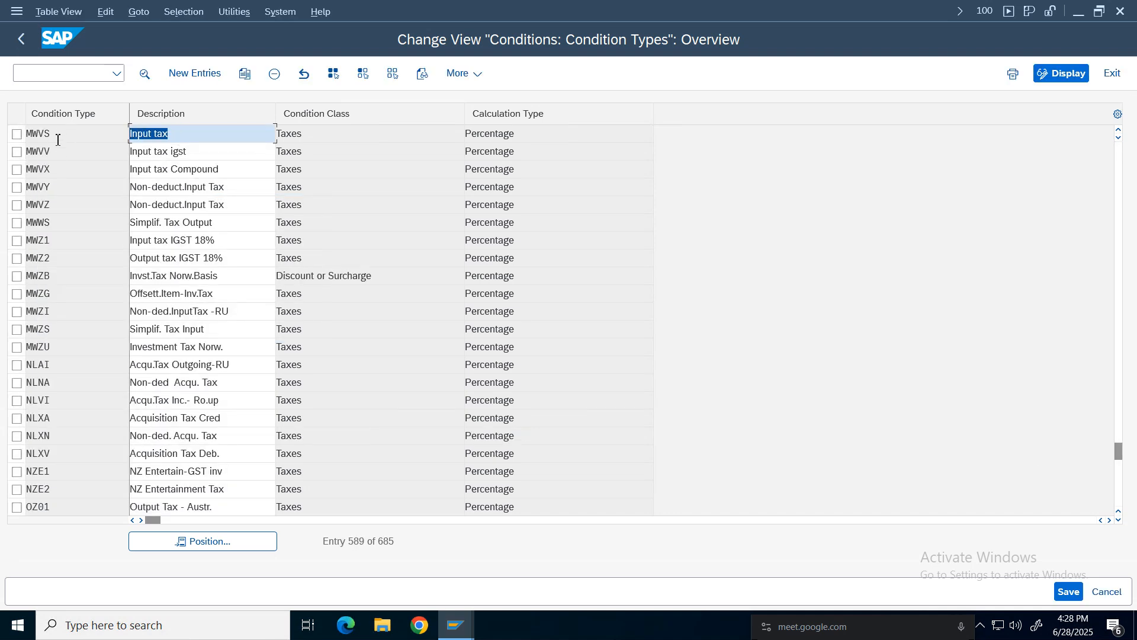
Copy condition type MWVS as new condition type NCGS with description Input tax Nike CGST.
key("shift+Tab")
left_click(17, 134)
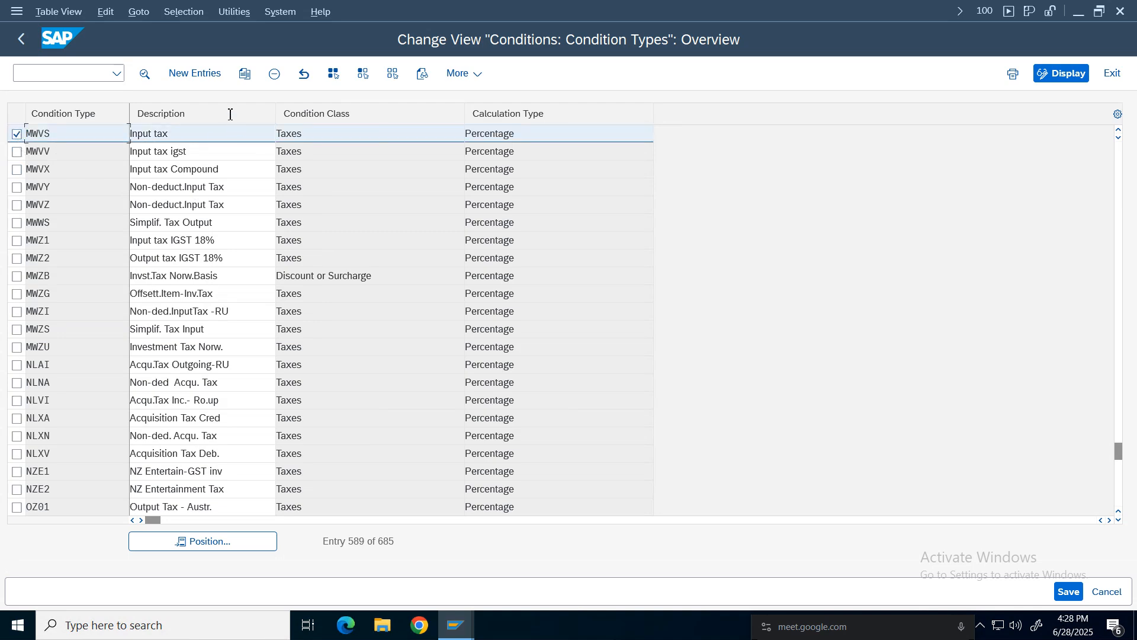
key("F6")
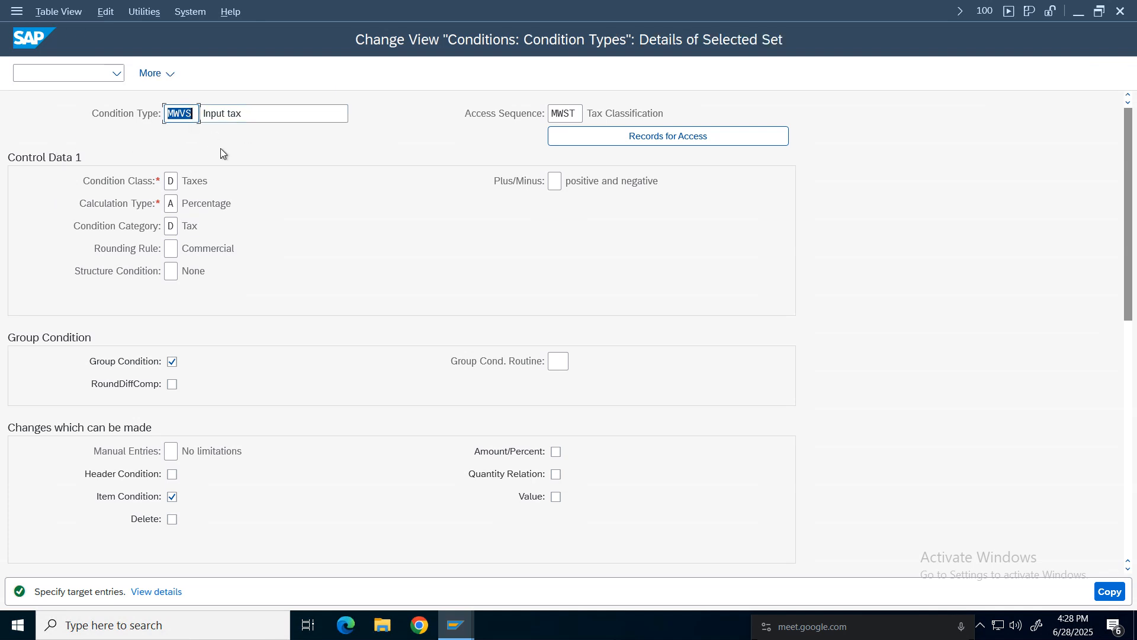
key("BackSpace")
type("NCGS")
left_click(256, 114)
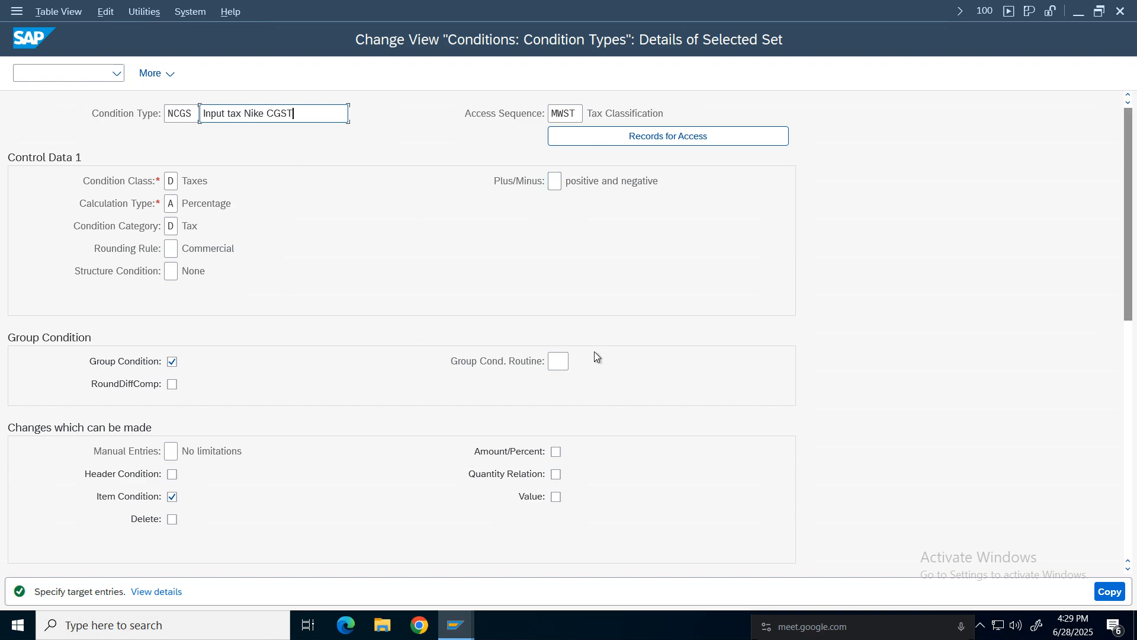
scroll(1136, 289, "down", 5)
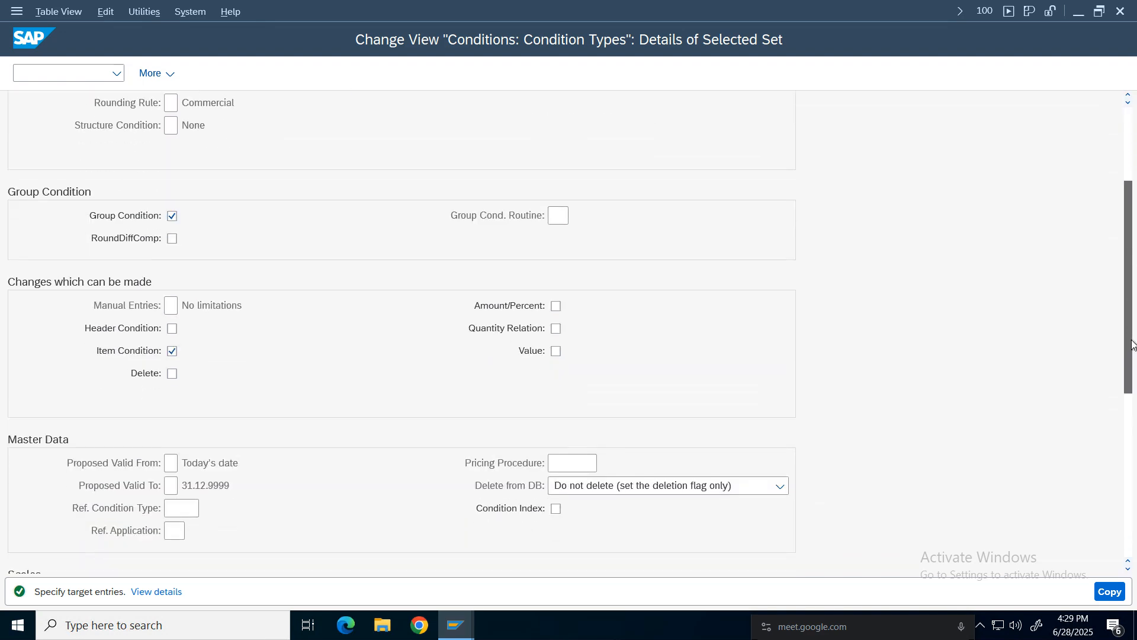
scroll(1136, 289, "up", 5)
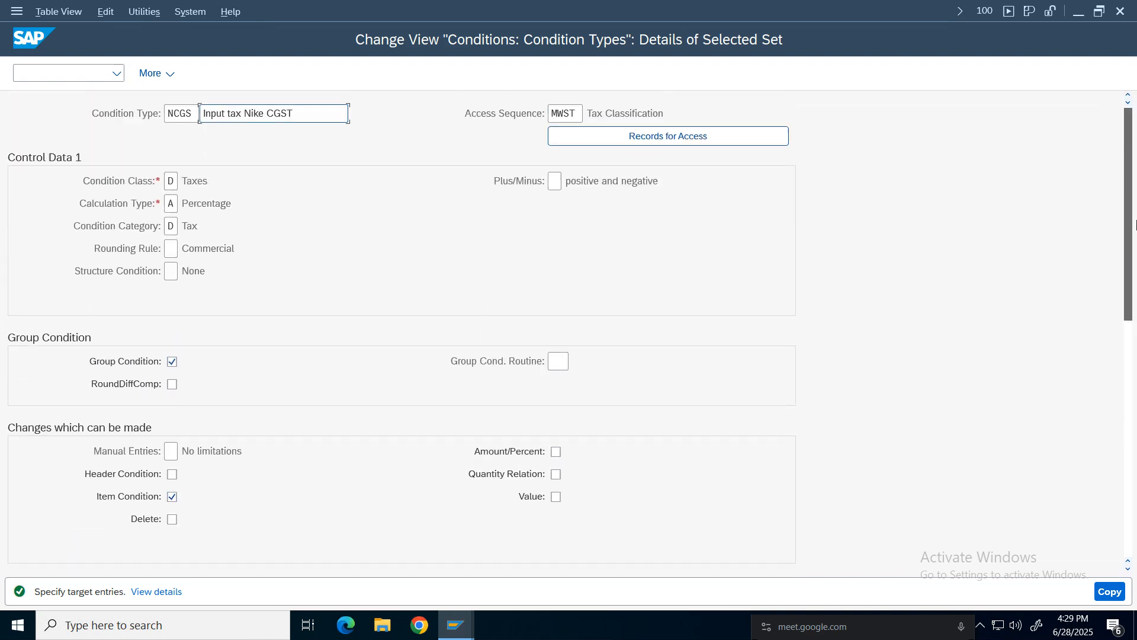
left_click(1119, 598)
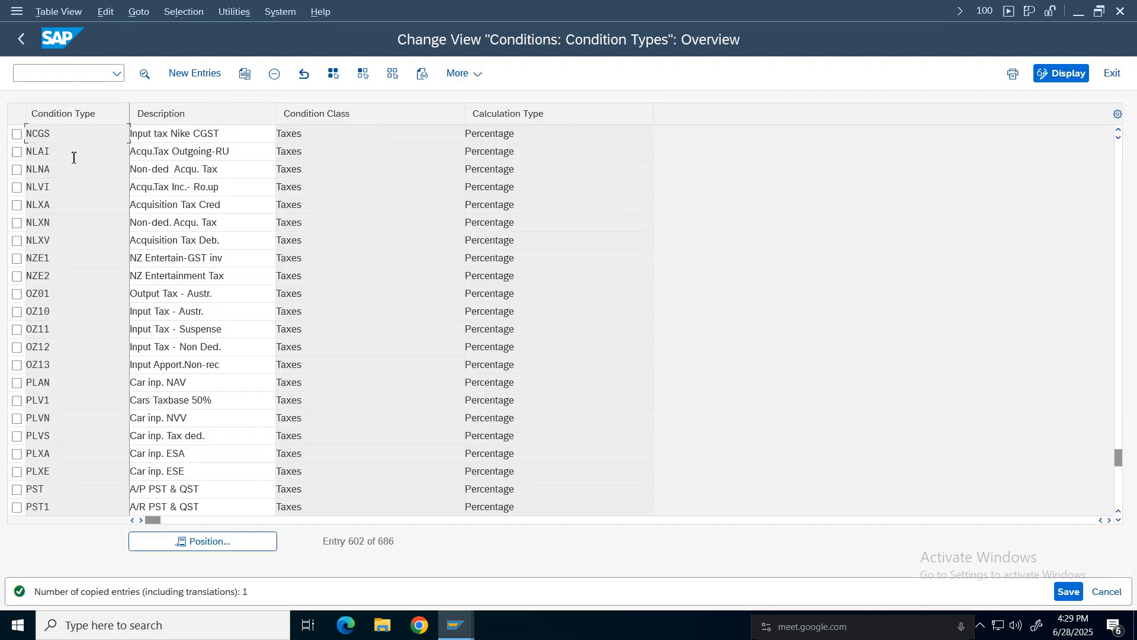
Open the new NCGS condition type details to review its settings, then return to the overview.
double_click(63, 132)
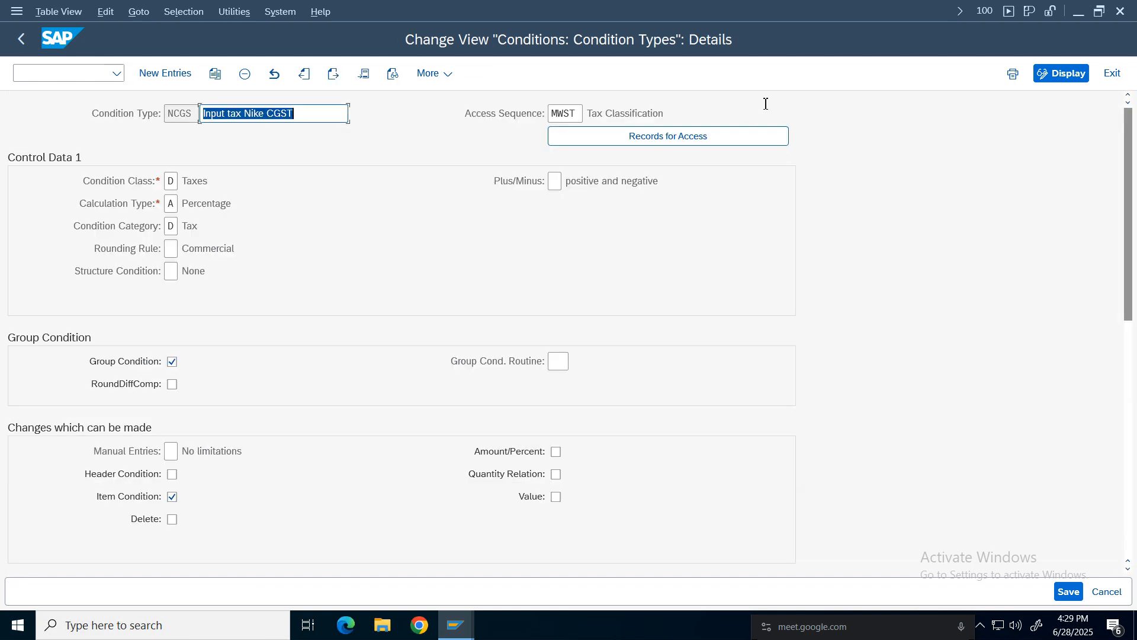
left_click_drag(184, 119, 161, 116)
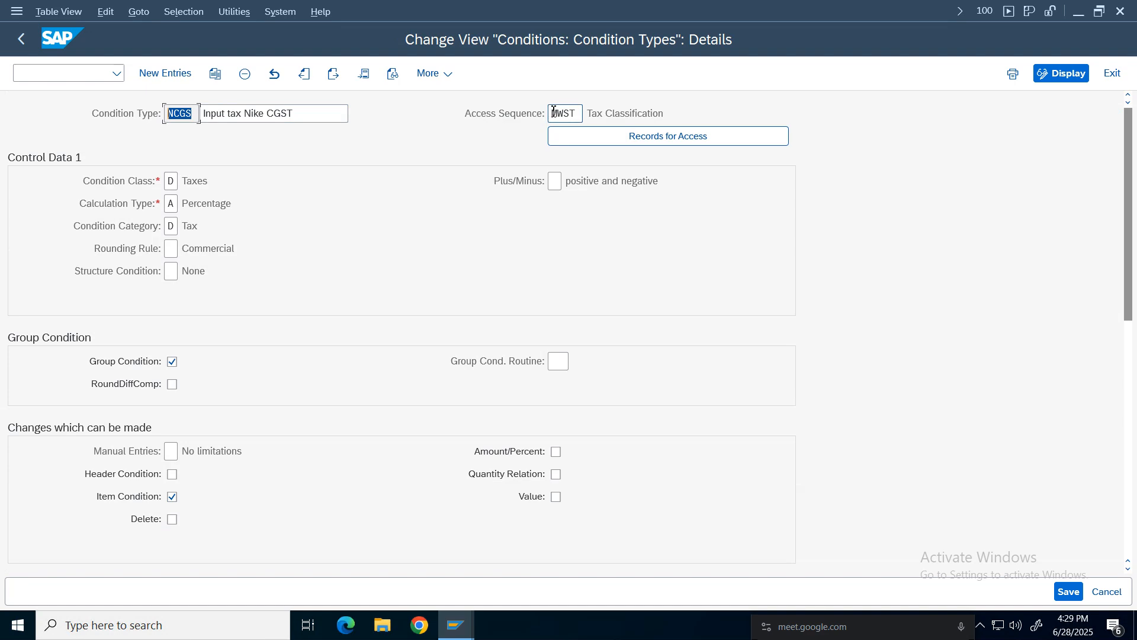
left_click_drag(553, 112, 583, 114)
left_click_drag(687, 117, 500, 123)
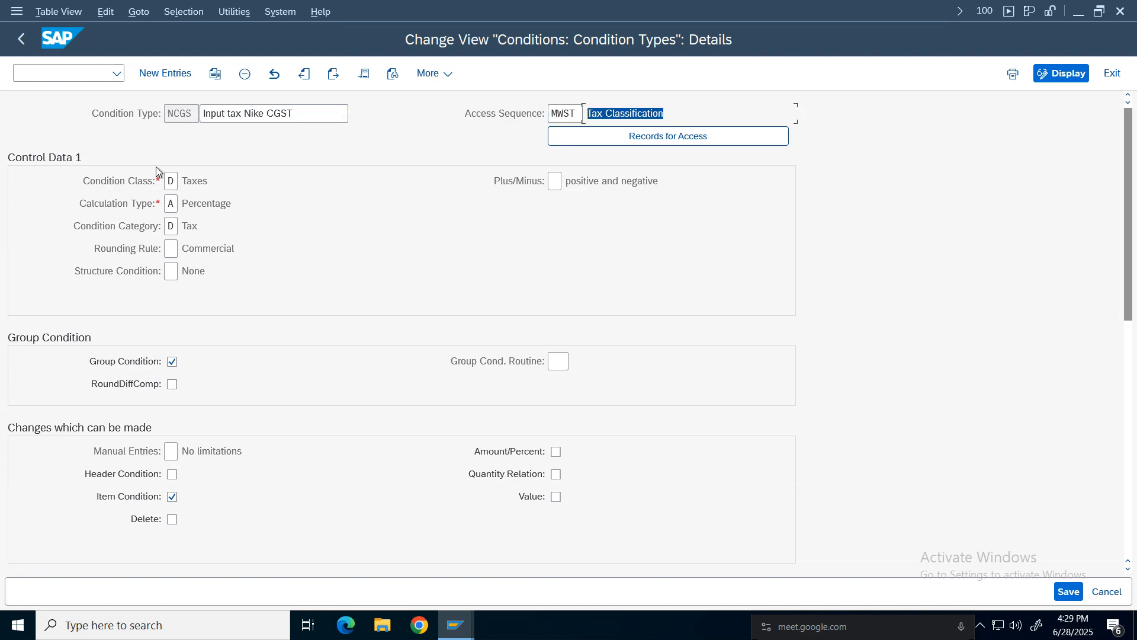
left_click(22, 39)
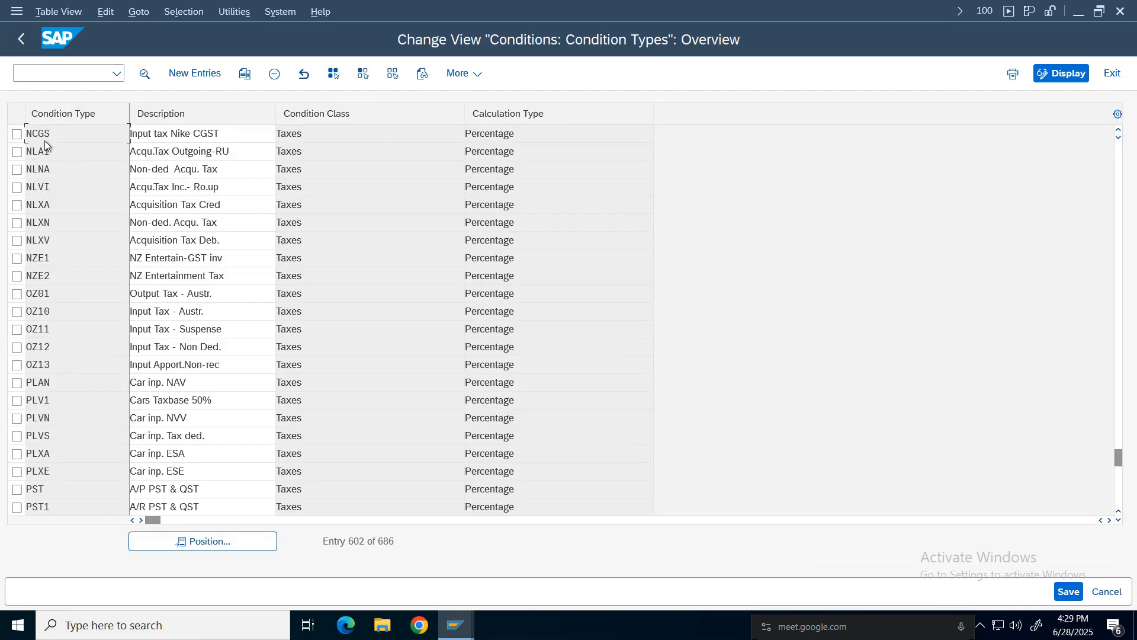
Copy NCGS as new condition type NSGS with description Input tax Nike SGST.
left_click(16, 134)
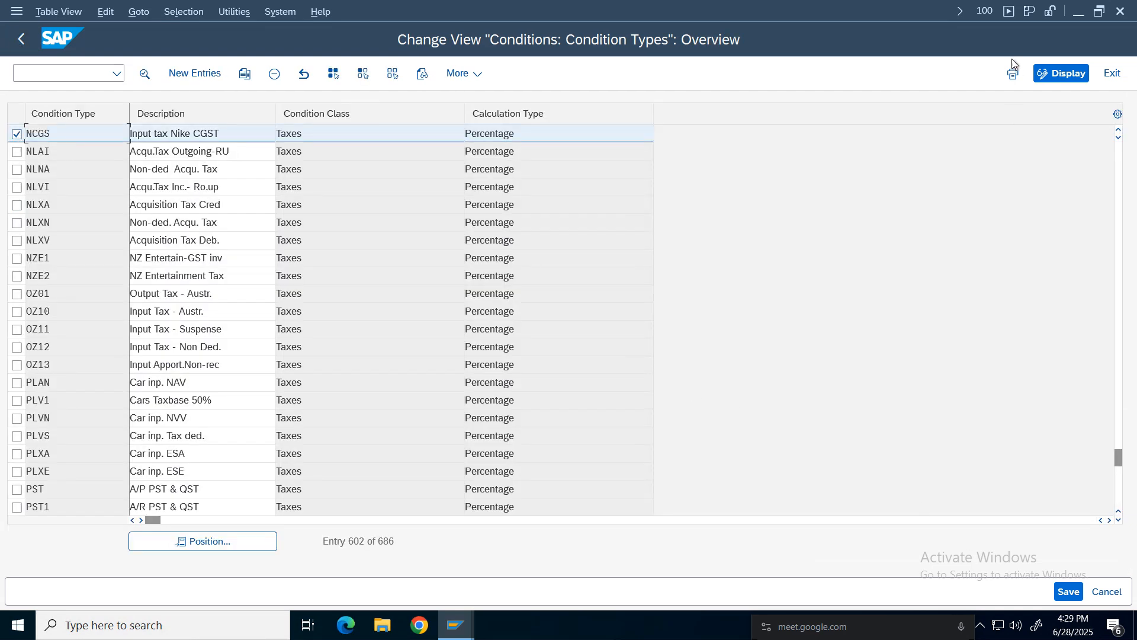
left_click(245, 74)
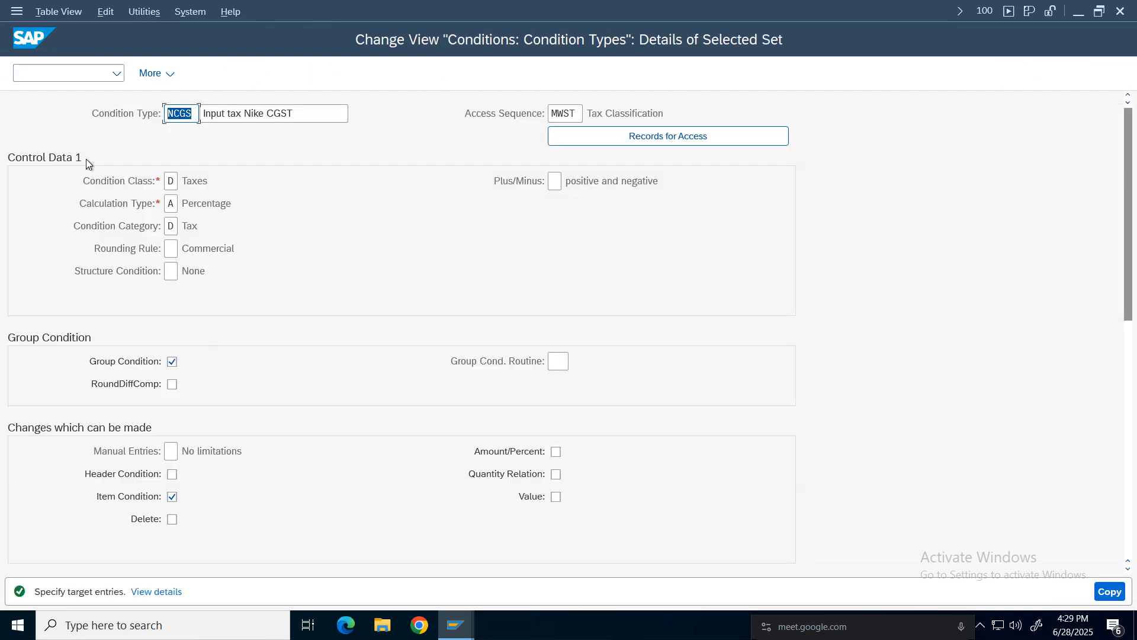
left_click(170, 113)
left_click(272, 115)
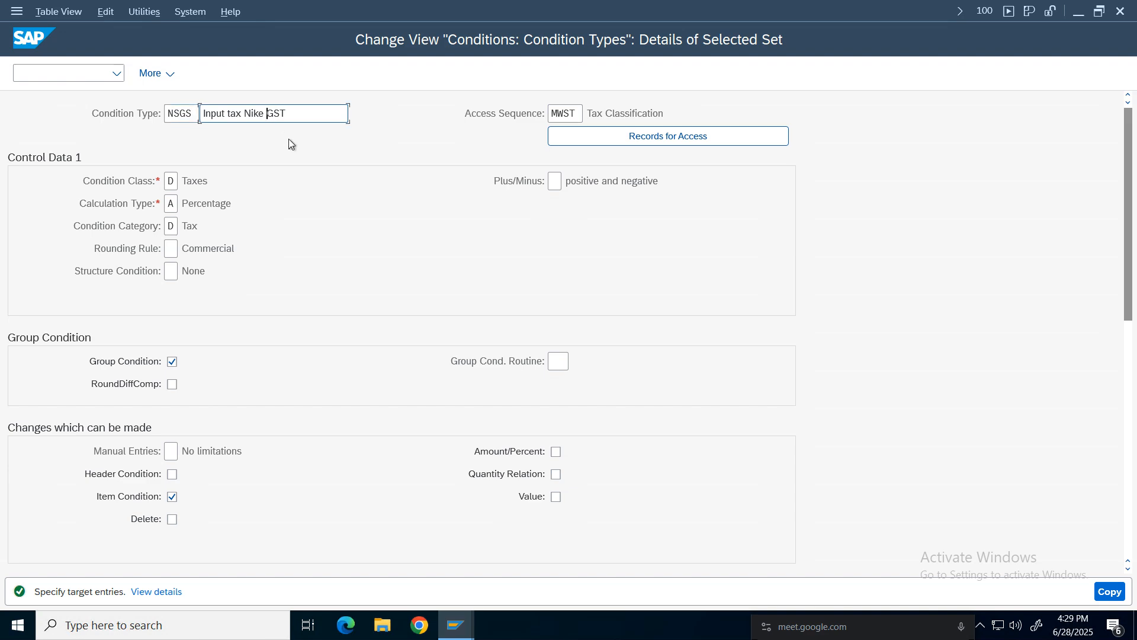
key("Return")
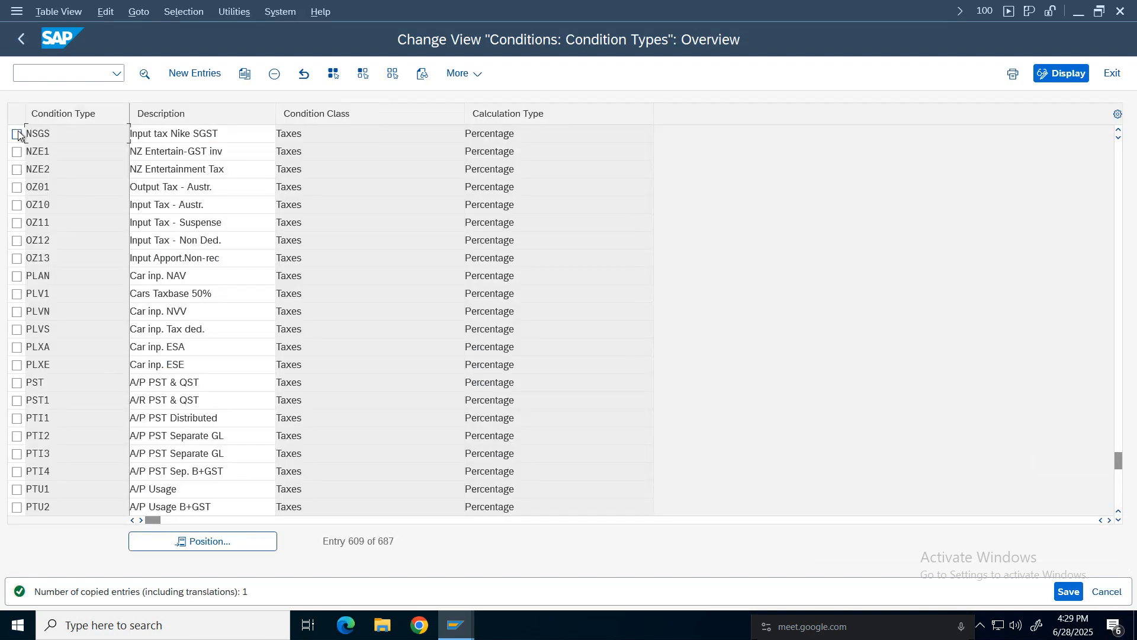
Copy NSGS as new condition type NIGS with description Input tax Nike IGST.
left_click(17, 135)
left_click(246, 74)
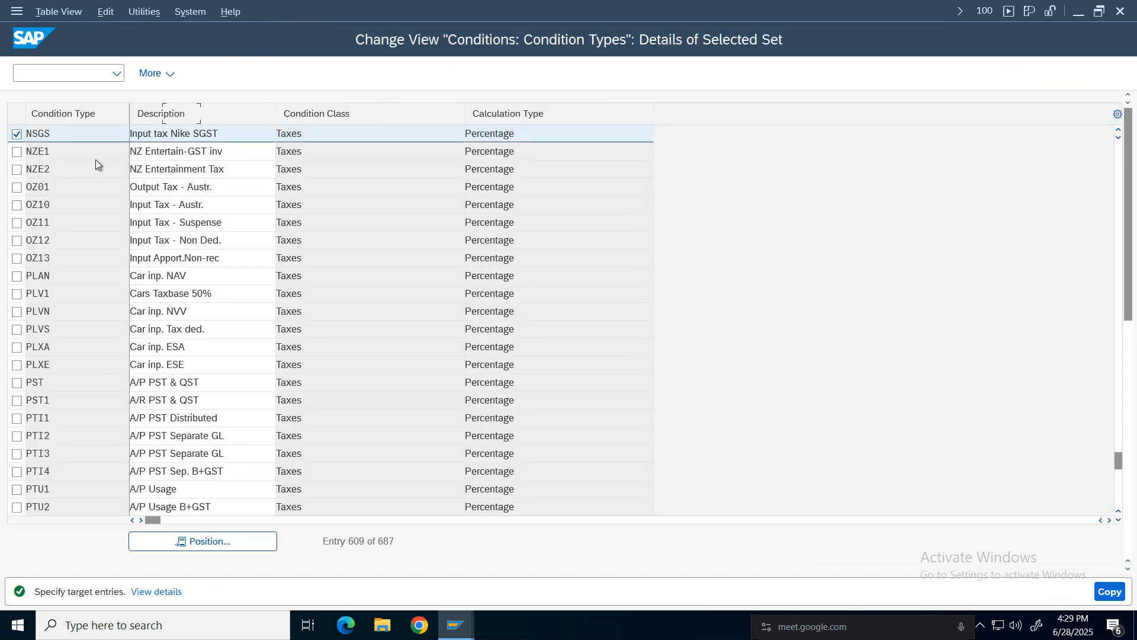
left_click(180, 113)
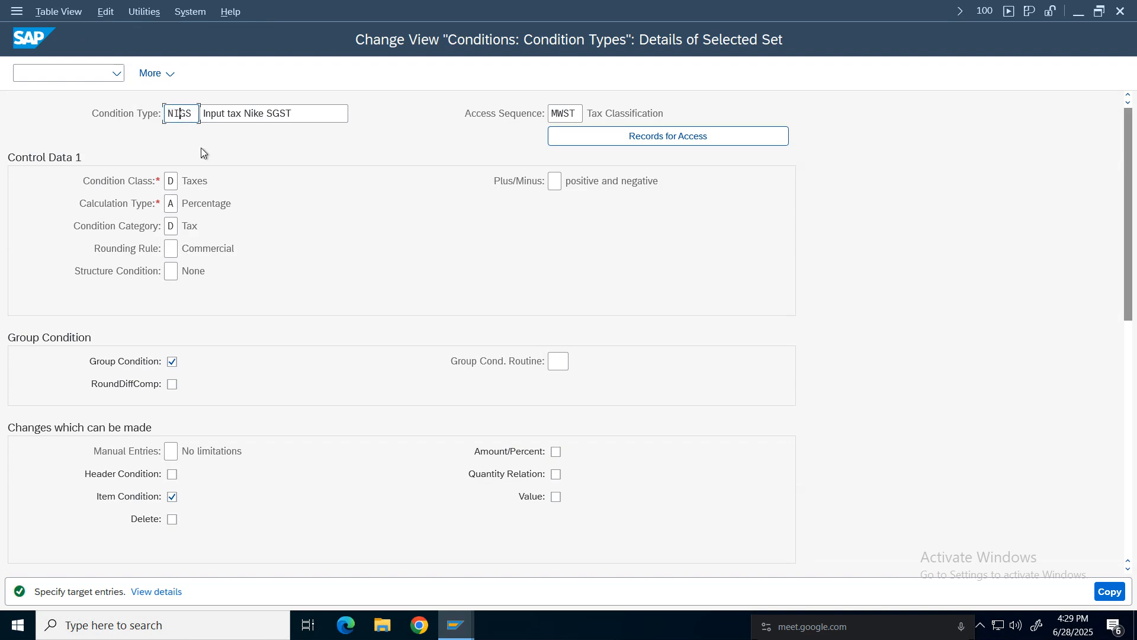
left_click(273, 111)
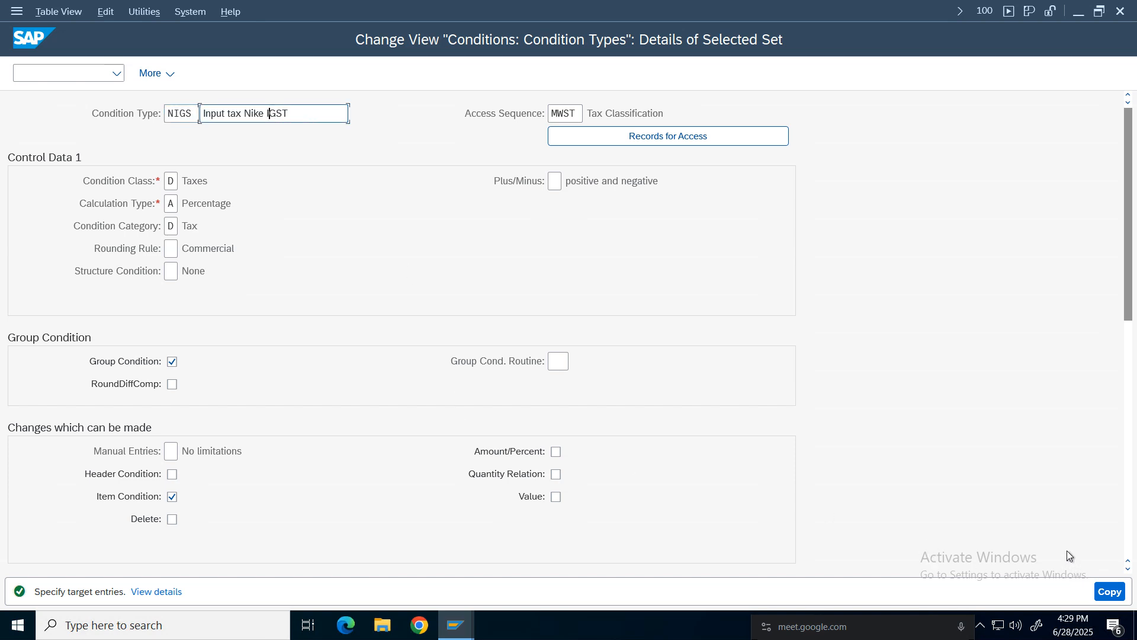
left_click(1110, 591)
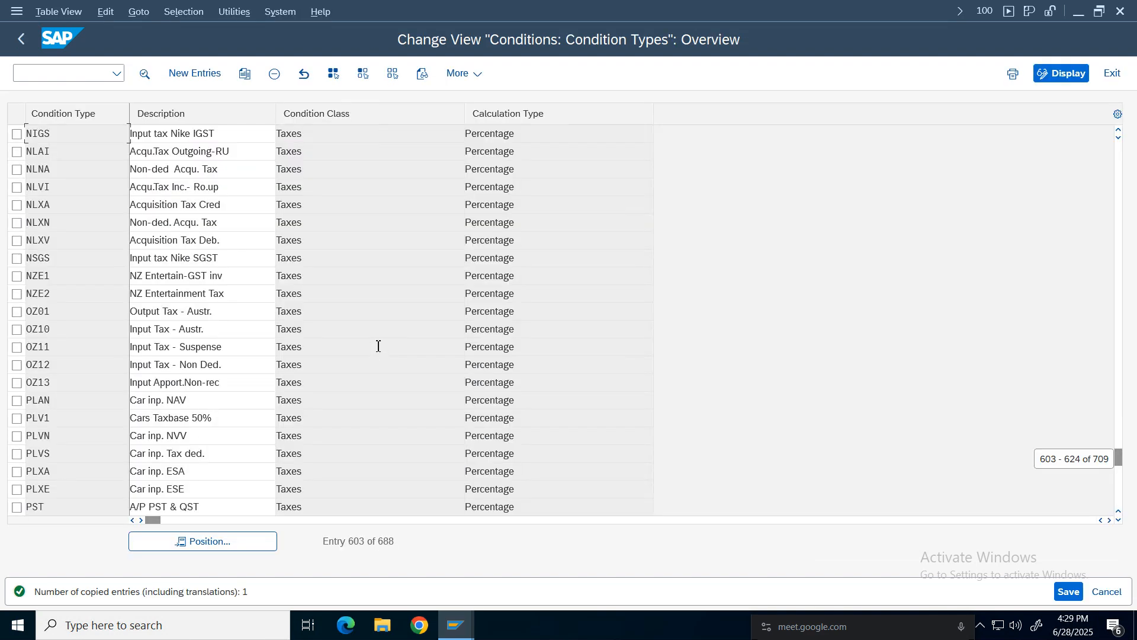
Select the new condition types NCGS, NIGS and NSGS in the list and save the changes.
left_click(1119, 131)
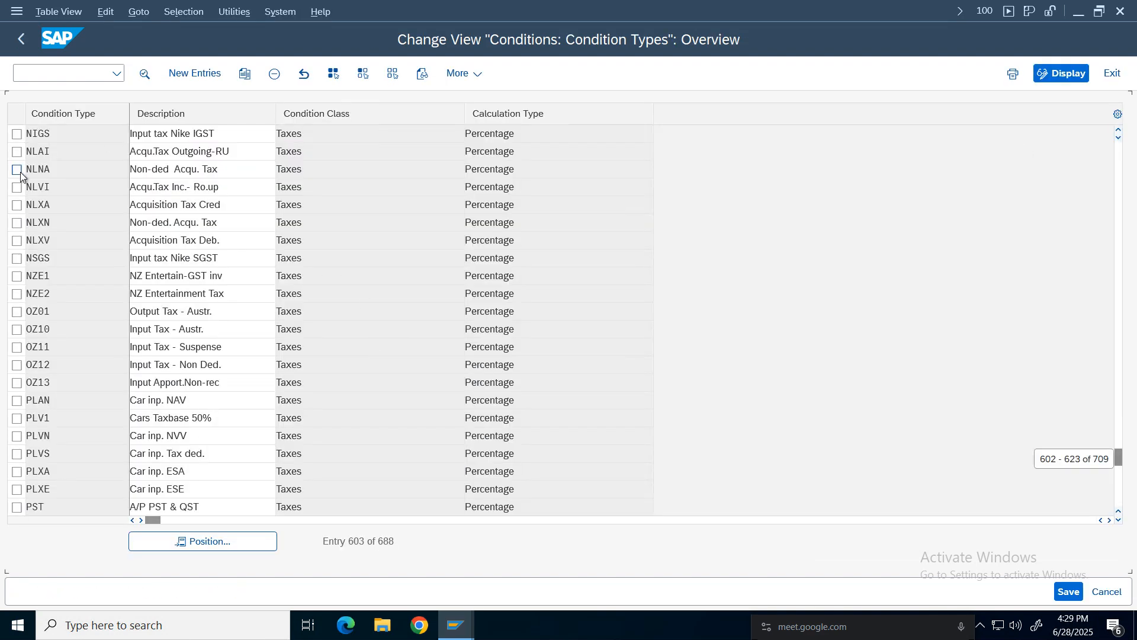
left_click(1118, 131)
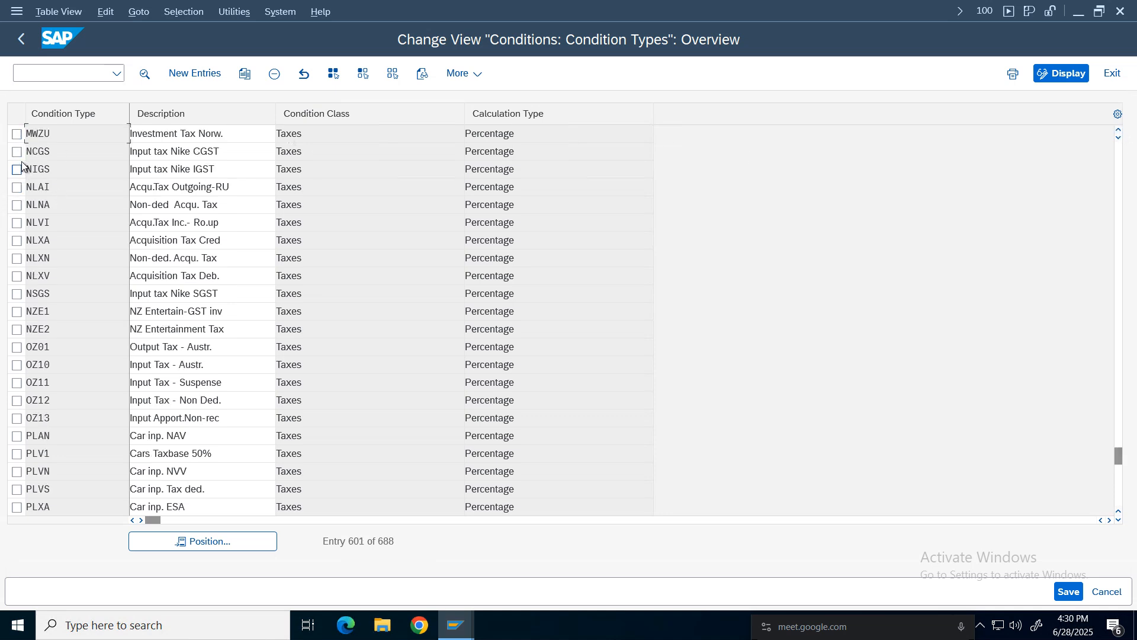
left_click(17, 152)
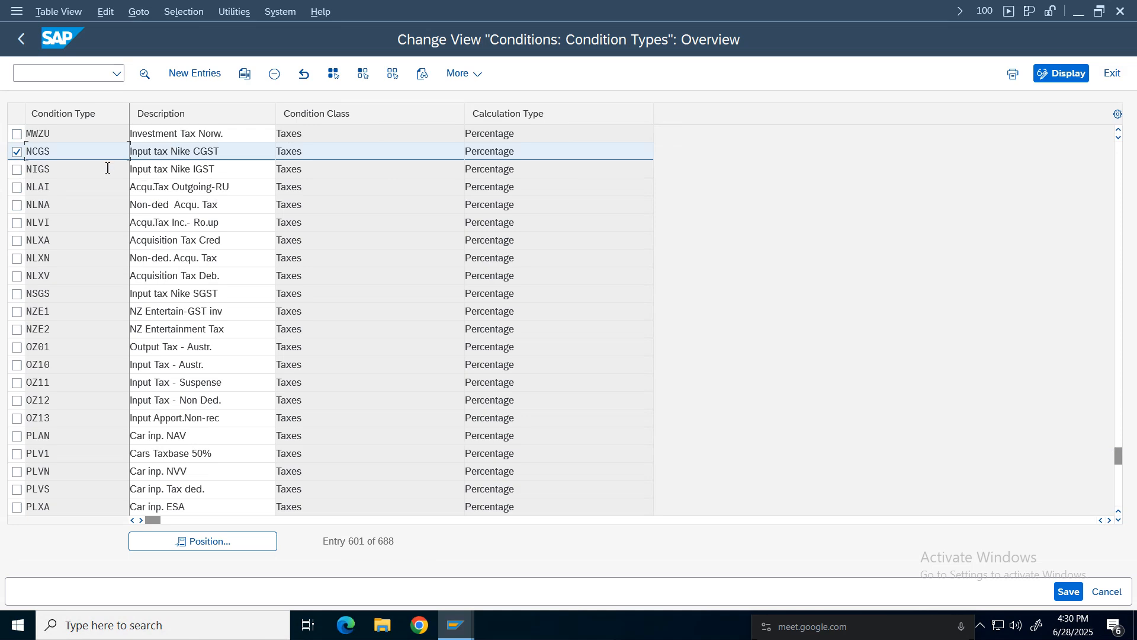
left_click(16, 169)
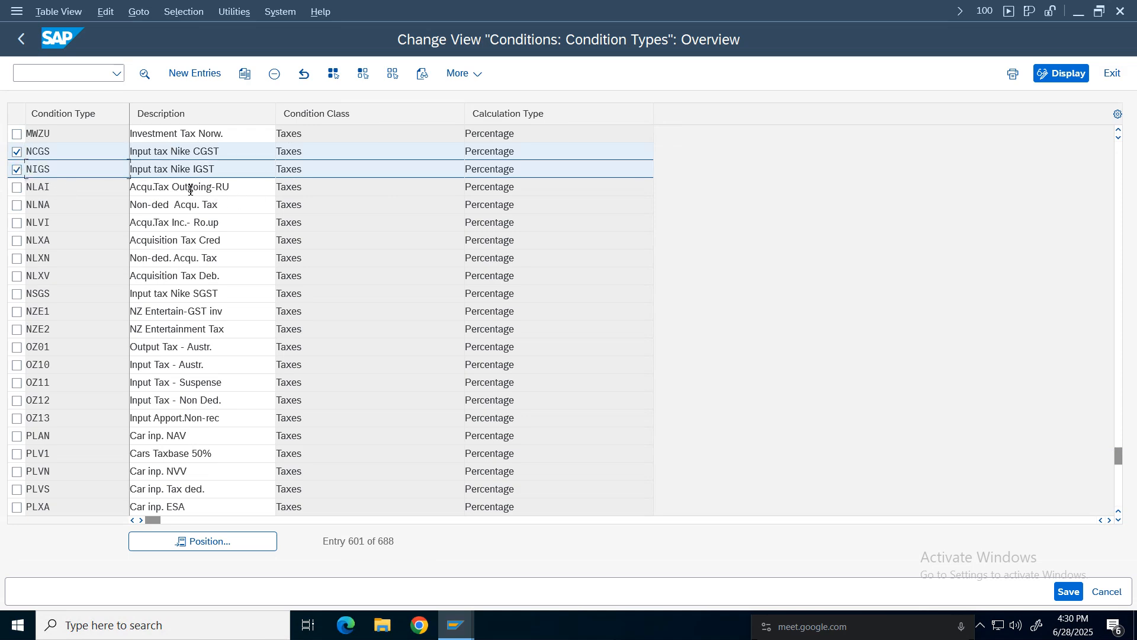
left_click(1118, 132)
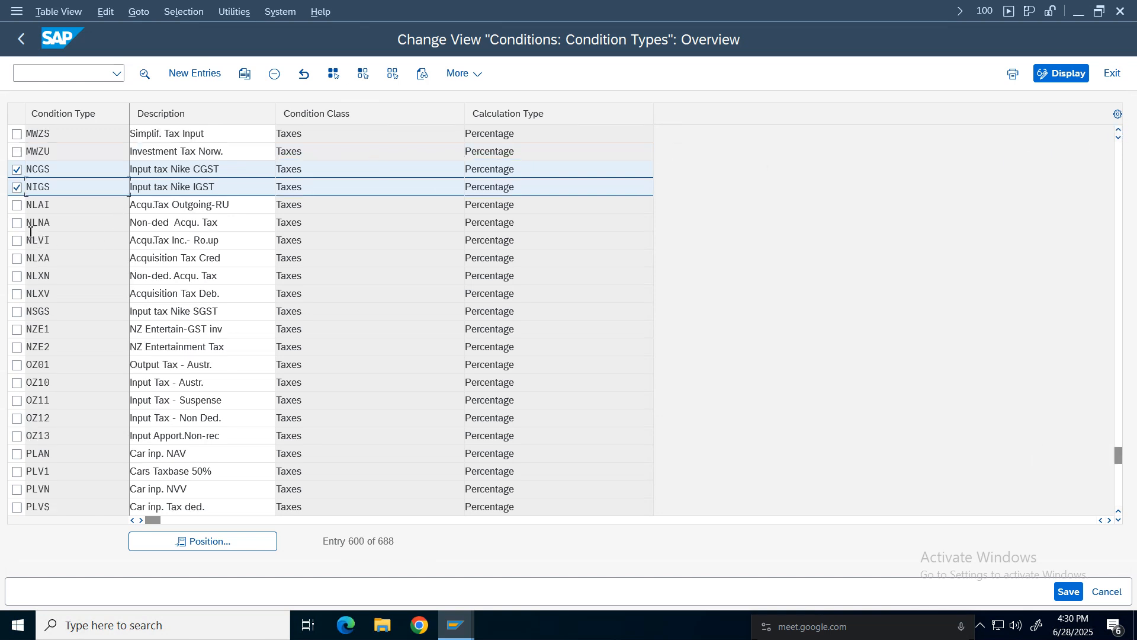
left_click(17, 311)
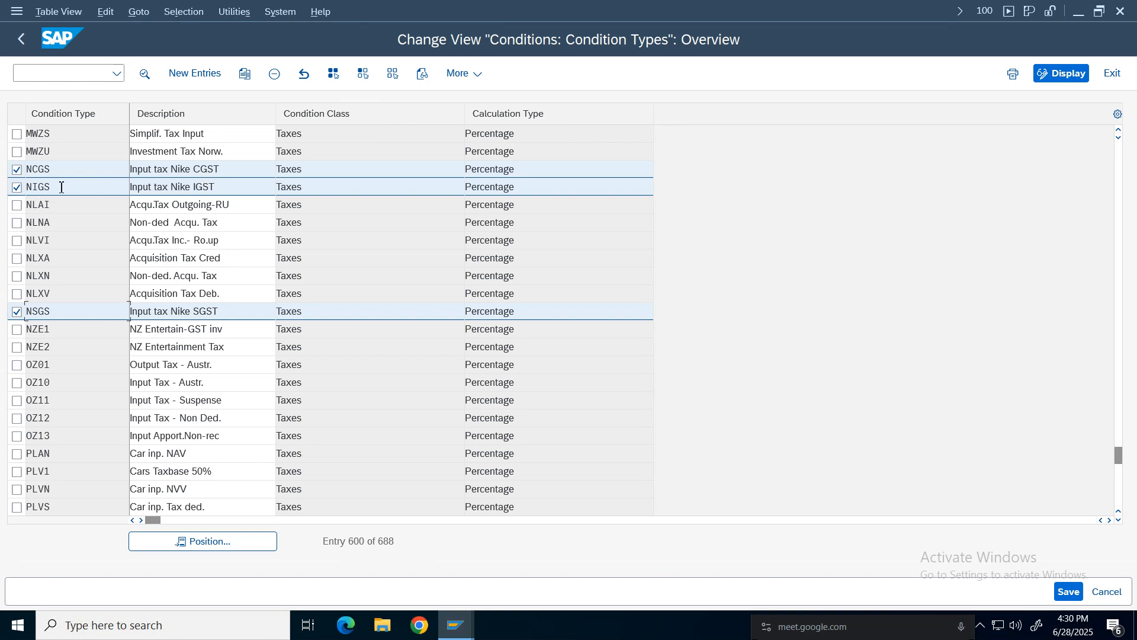
left_click_drag(57, 188, 15, 191)
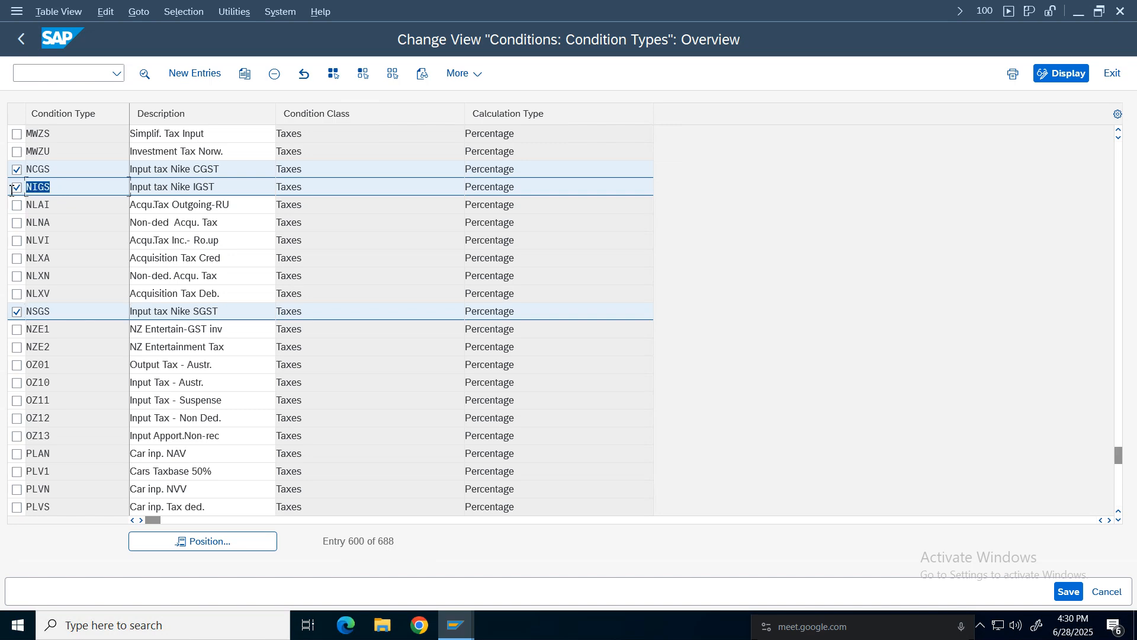
left_click(42, 188)
left_click_drag(34, 314, 40, 314)
left_click(1069, 591)
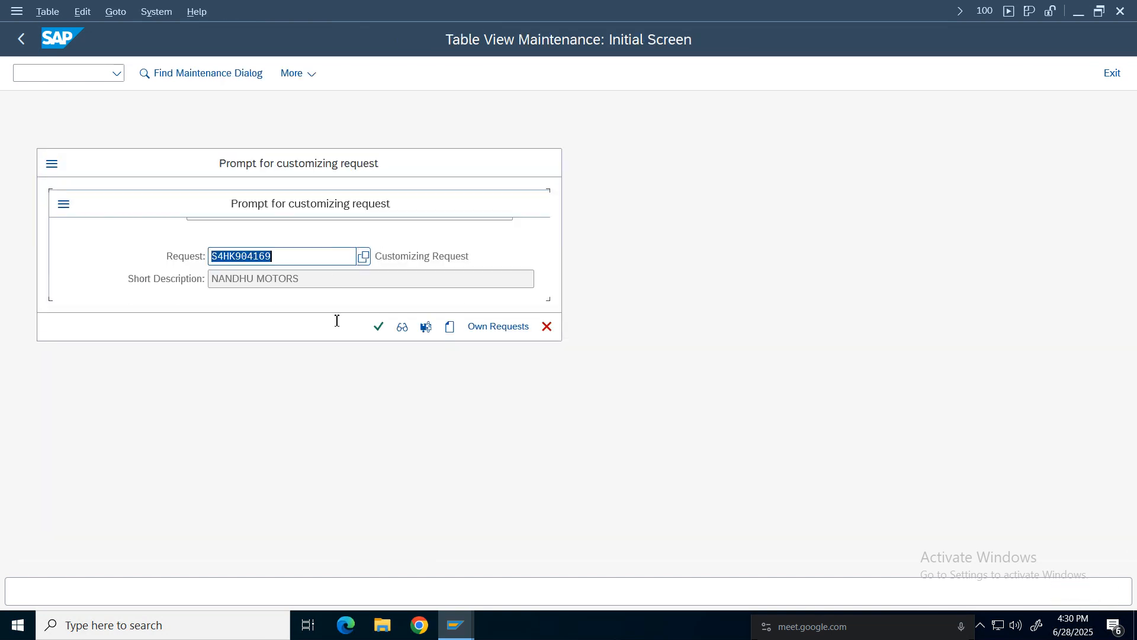
Assign the save to the Nike Group customizing request, searching own requests for nike.
left_click(376, 334)
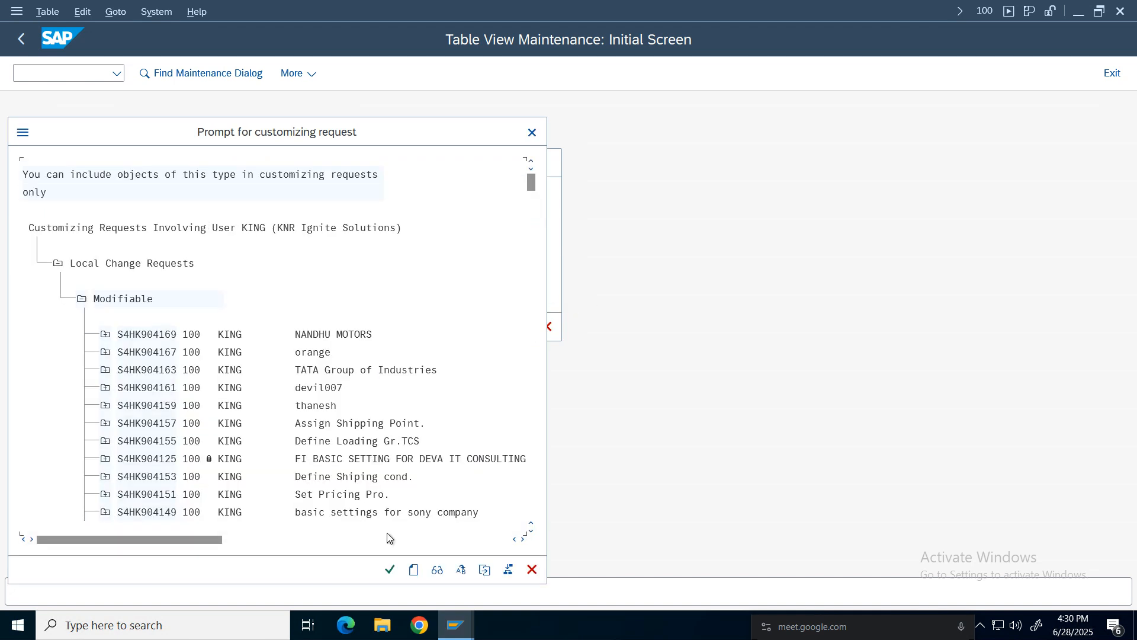
key("ctrl+f")
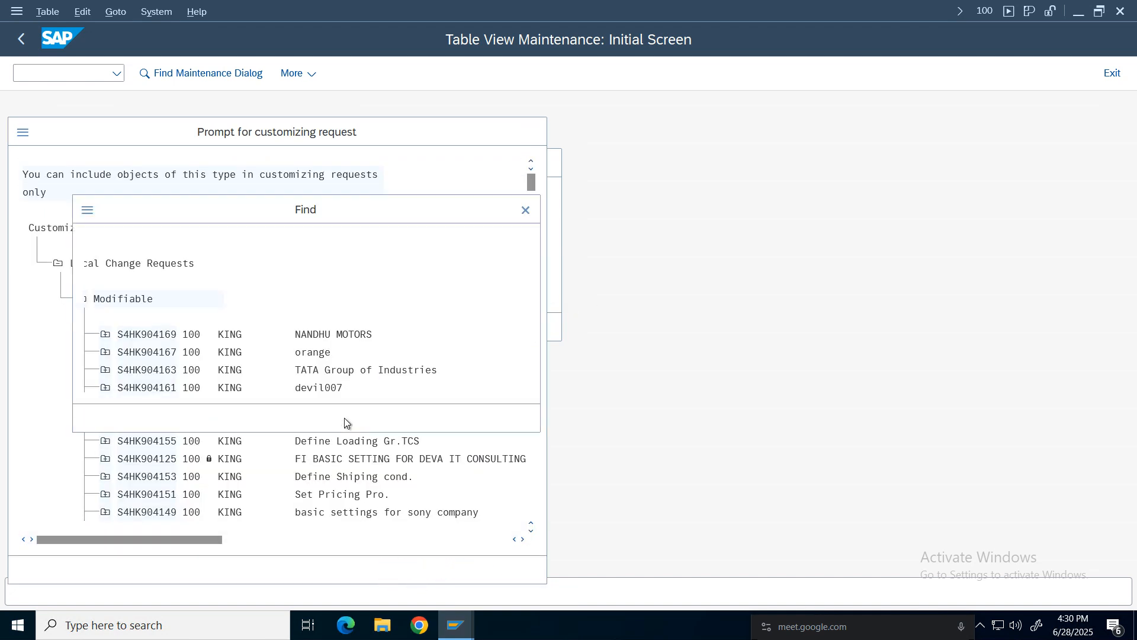
type("nike")
key("Return")
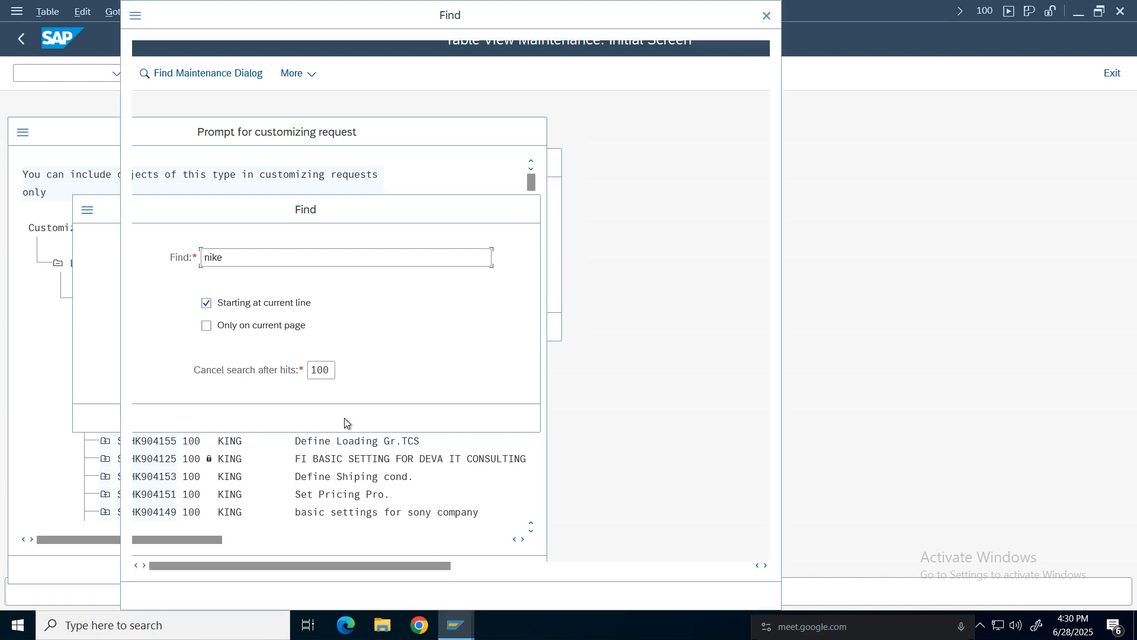
double_click(428, 98)
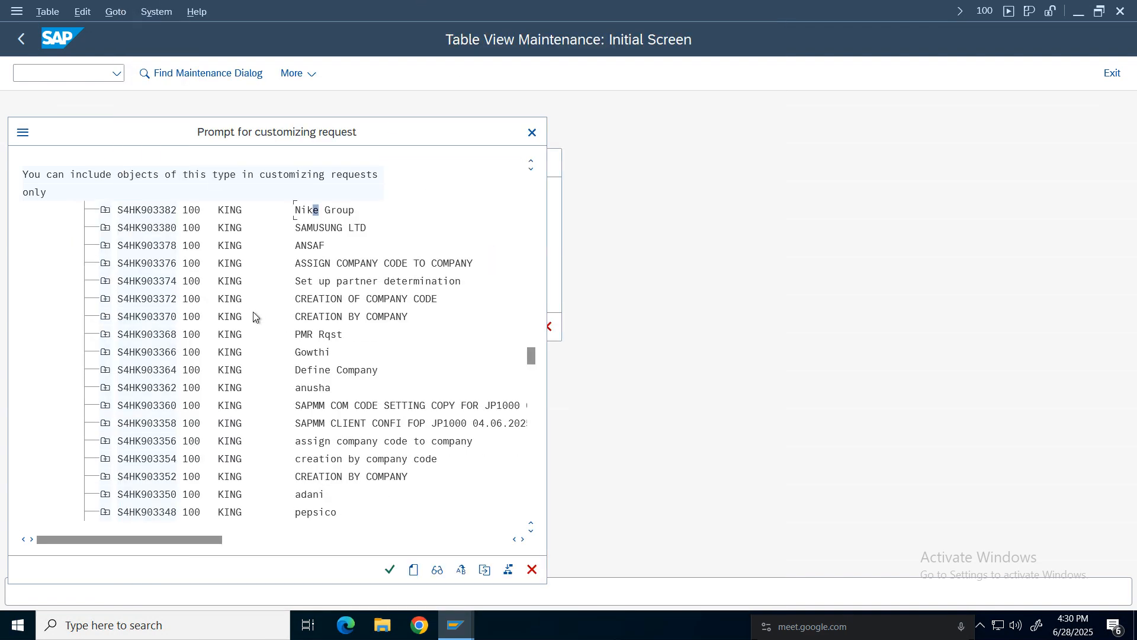
double_click(314, 211)
left_click(378, 329)
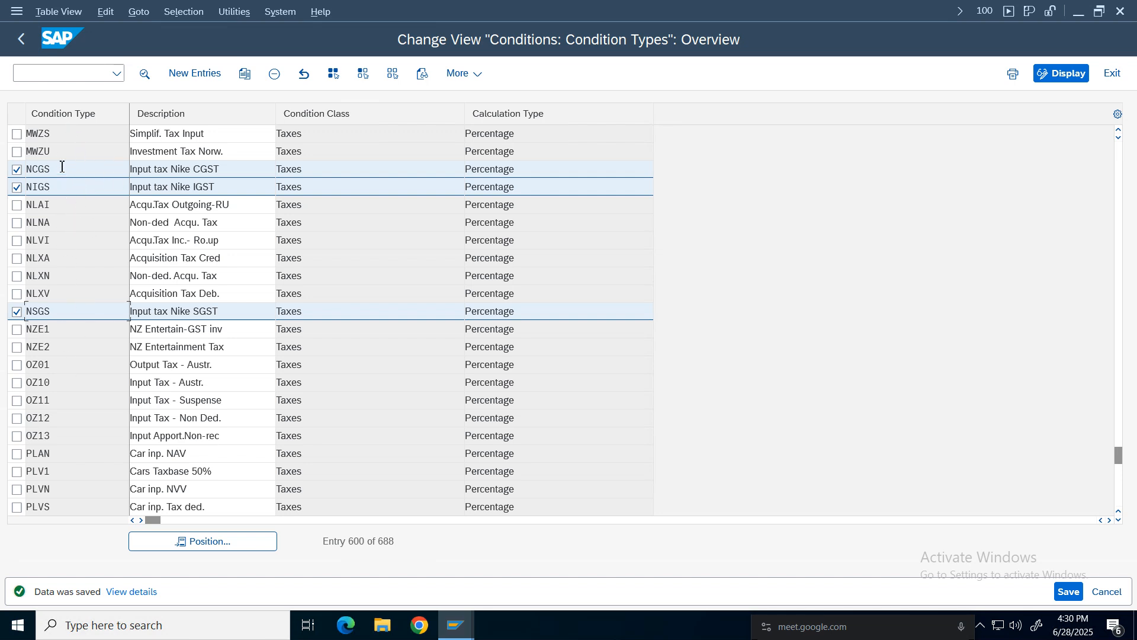
Return to the activity list and reopen Define Condition Types.
left_click(59, 187)
left_click(71, 313)
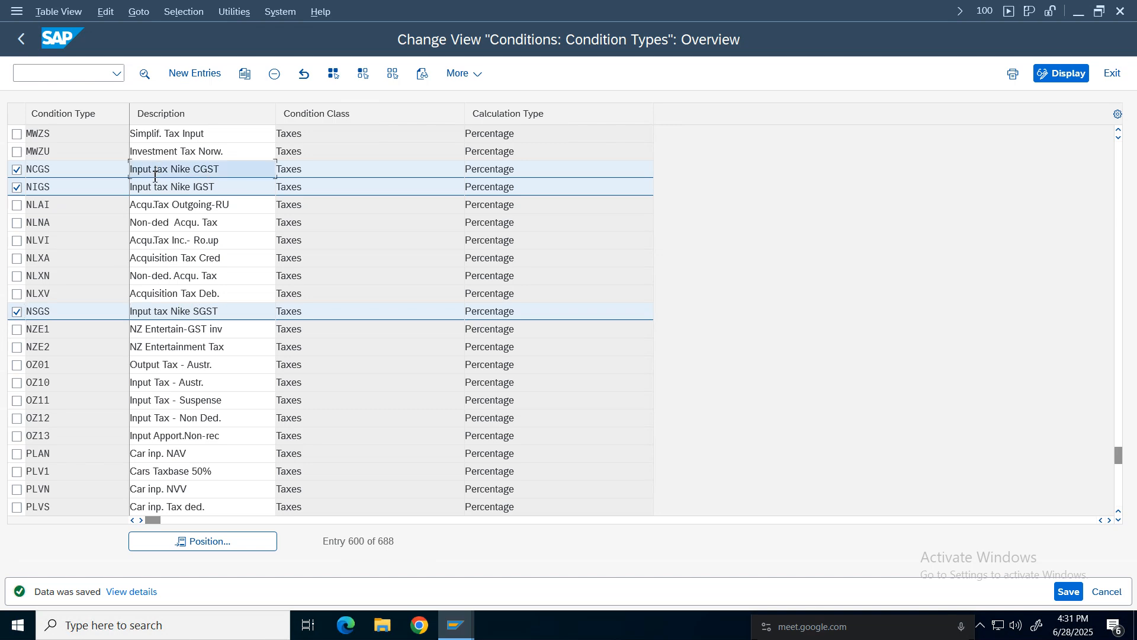
left_click(160, 314)
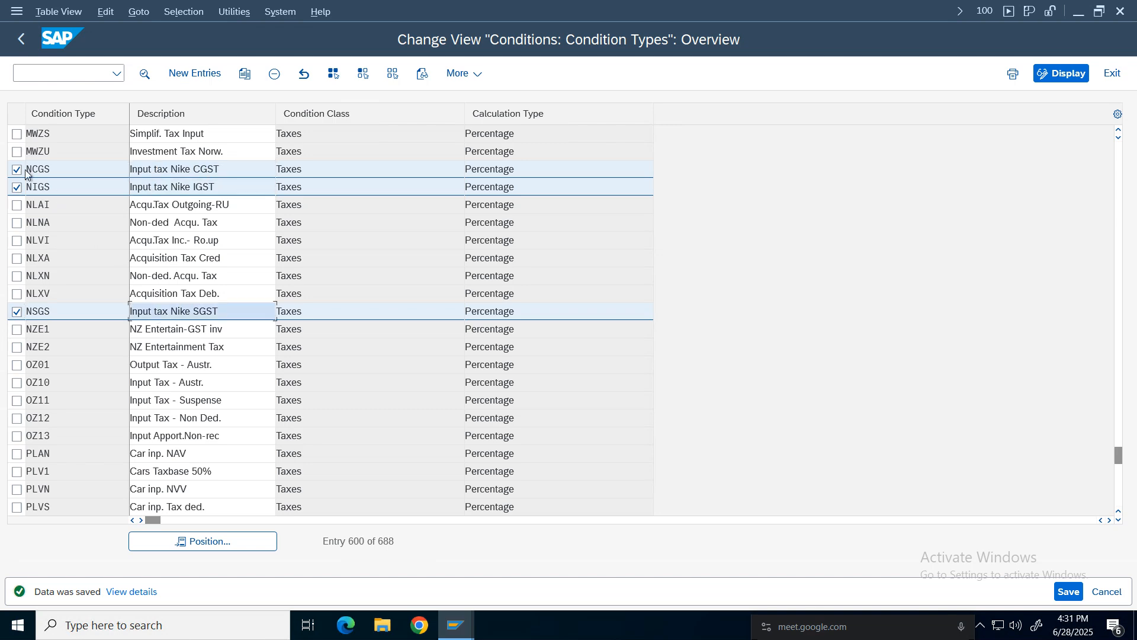
left_click(22, 40)
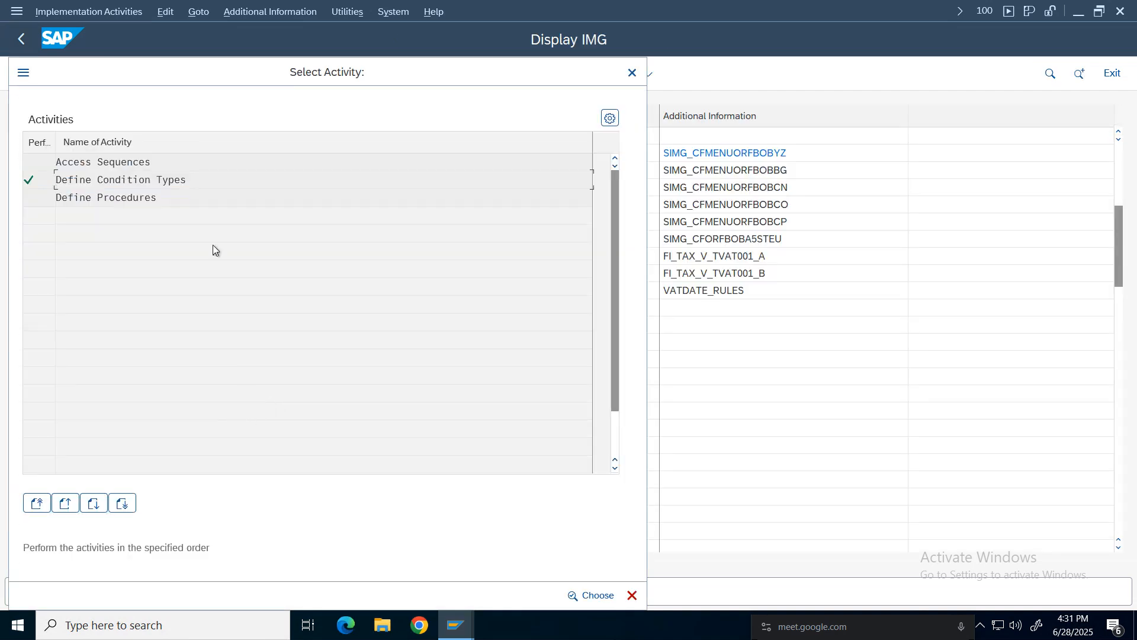
double_click(165, 182)
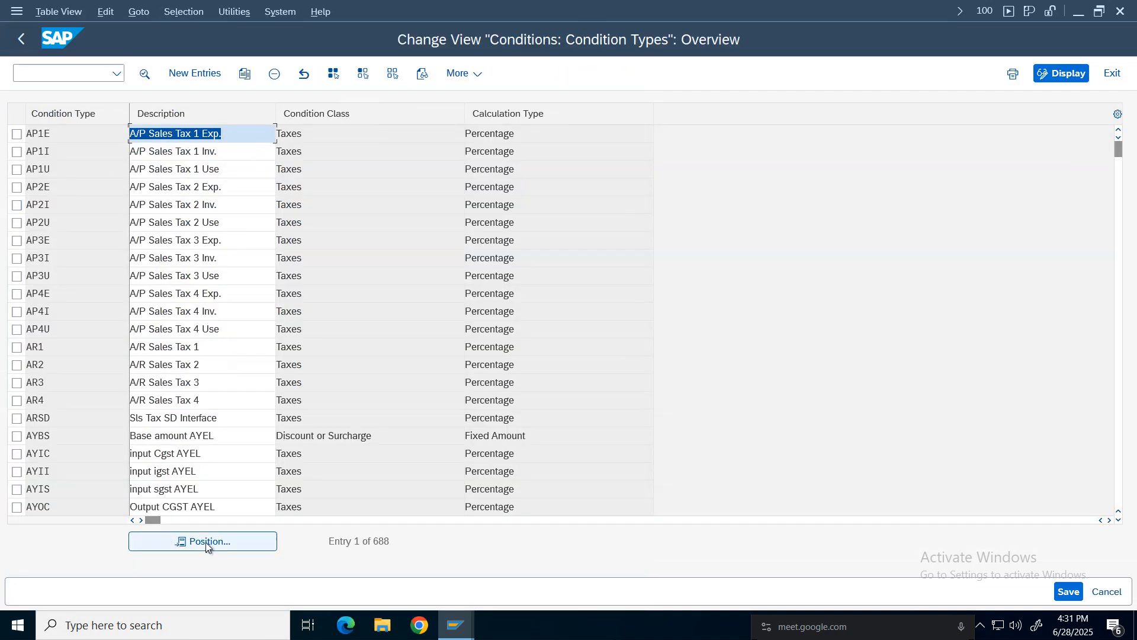
Position the condition type list at MWAS and start copying the Output Tax condition type.
left_click(207, 542)
type("mwas")
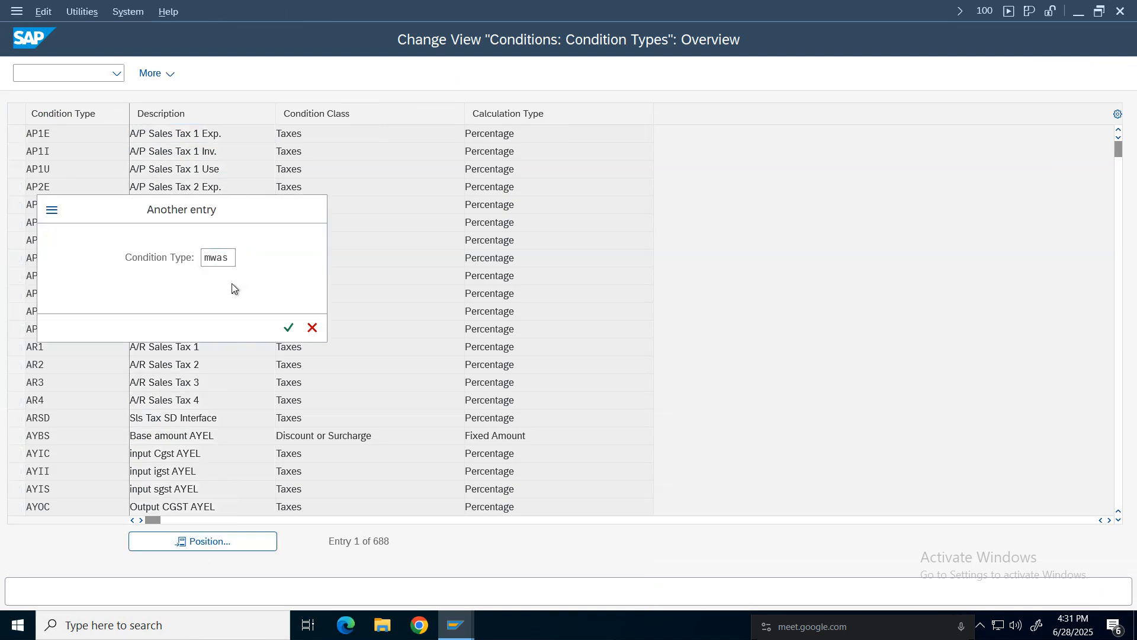
key("Return")
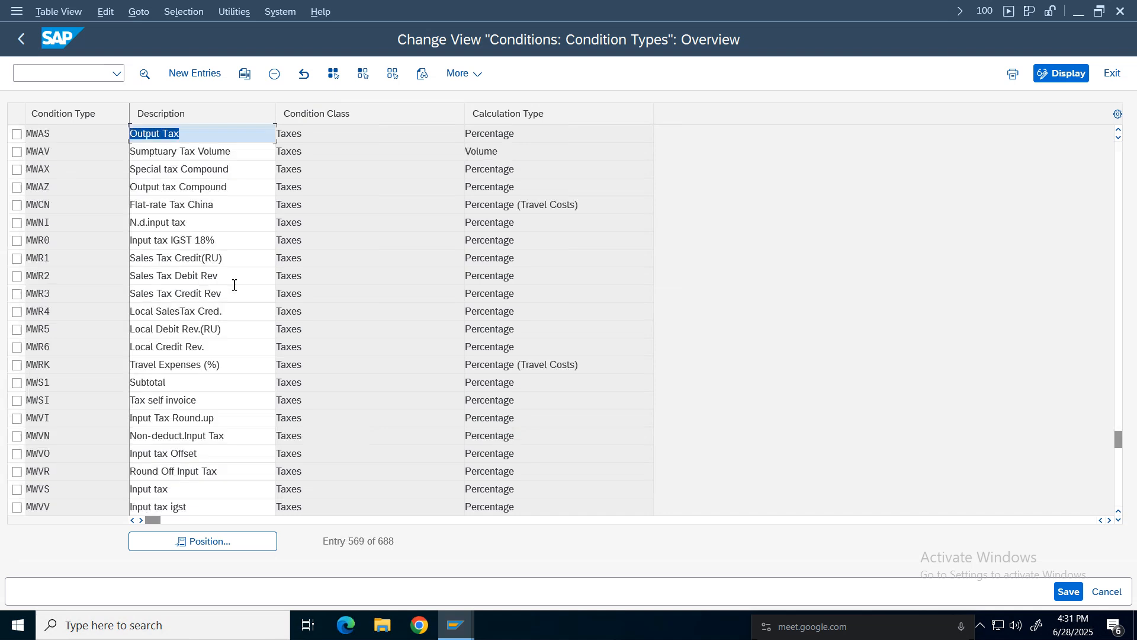
left_click(187, 136)
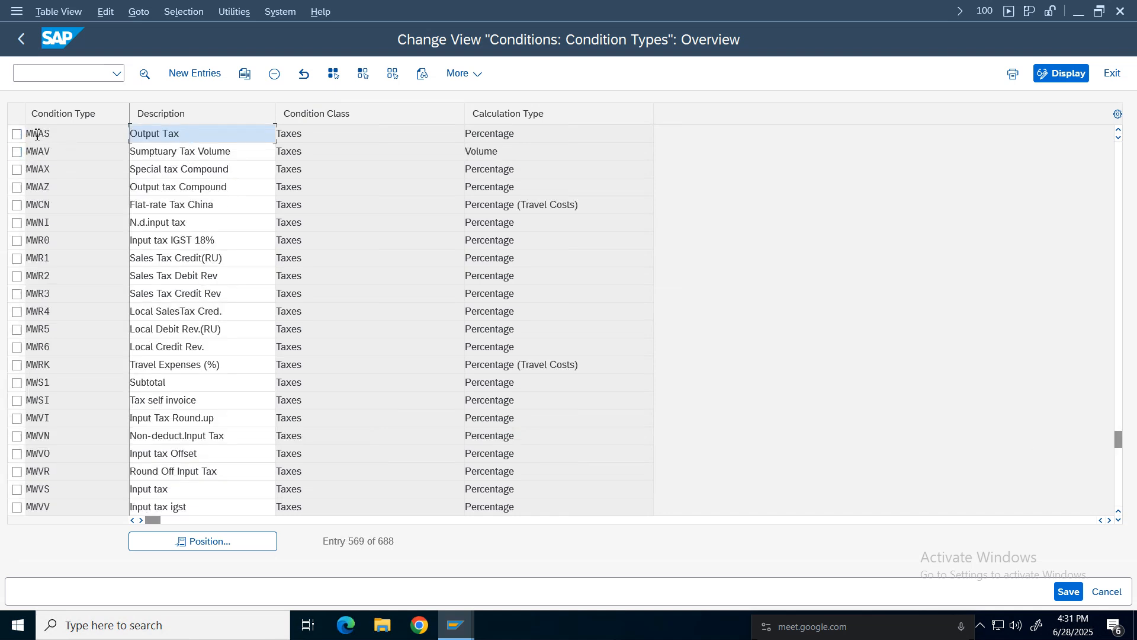
double_click(92, 136)
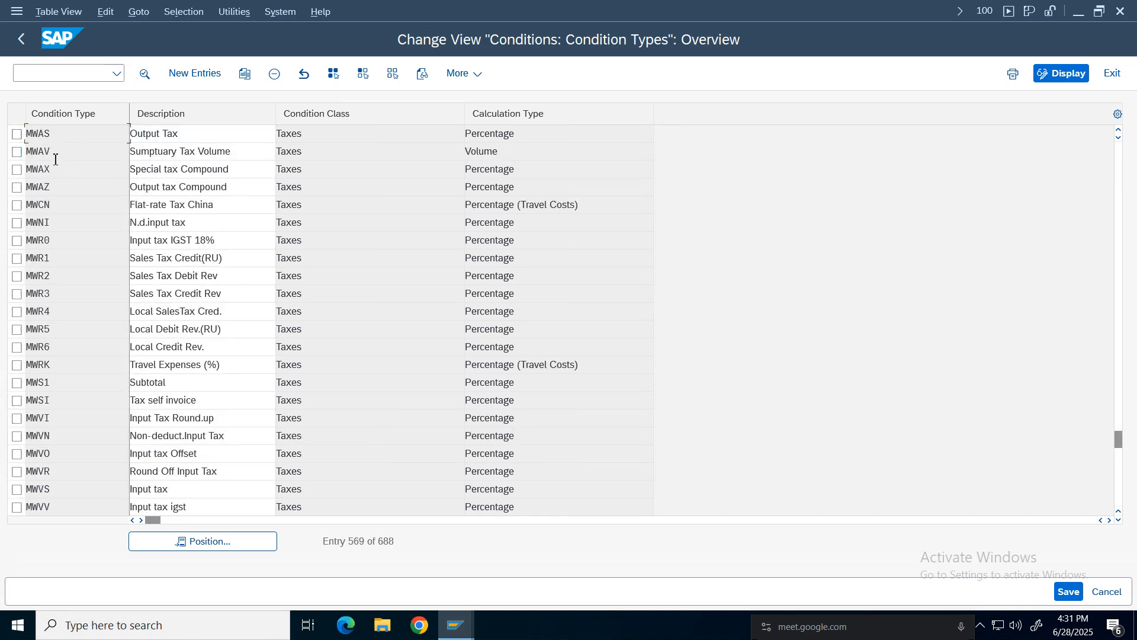
left_click(190, 136)
left_click(17, 135)
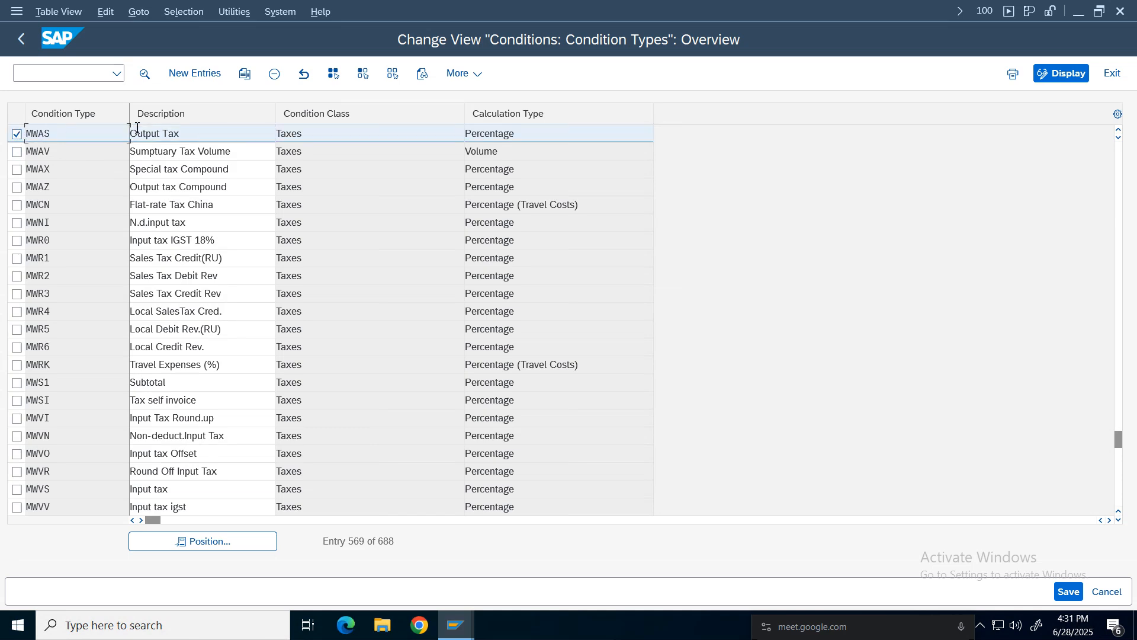
left_click(243, 76)
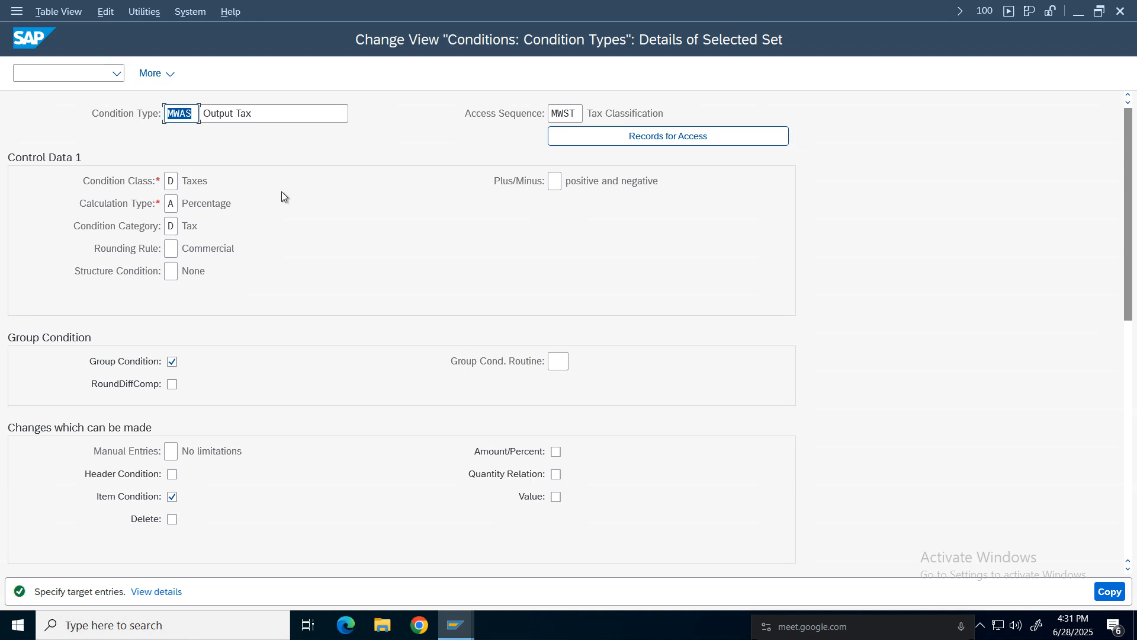
Copy MWAS as new condition type NOCG with description Output Tax Nike CGST.
left_click(567, 113)
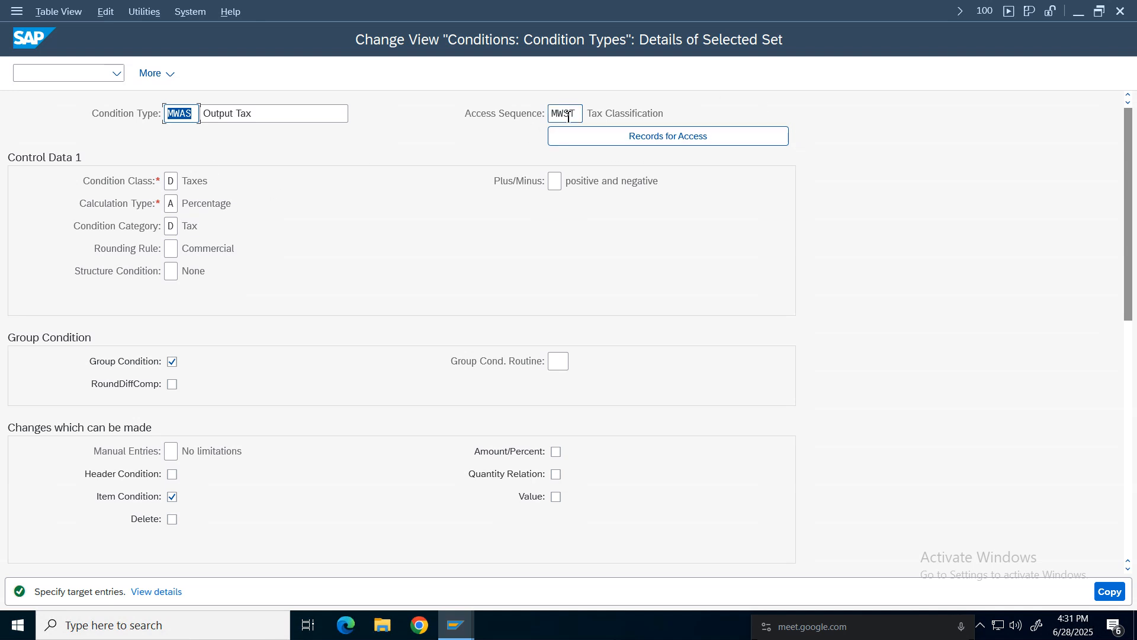
left_click(190, 116)
key("BackSpace")
key("BackSpace")
key("BackSpace")
type("N")
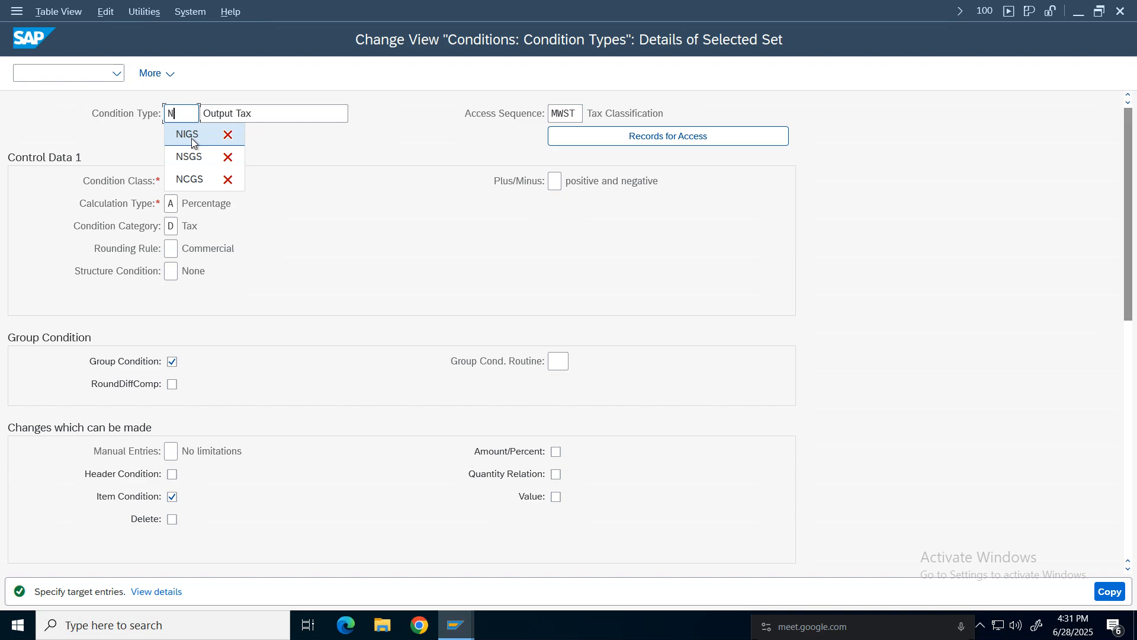
type("I")
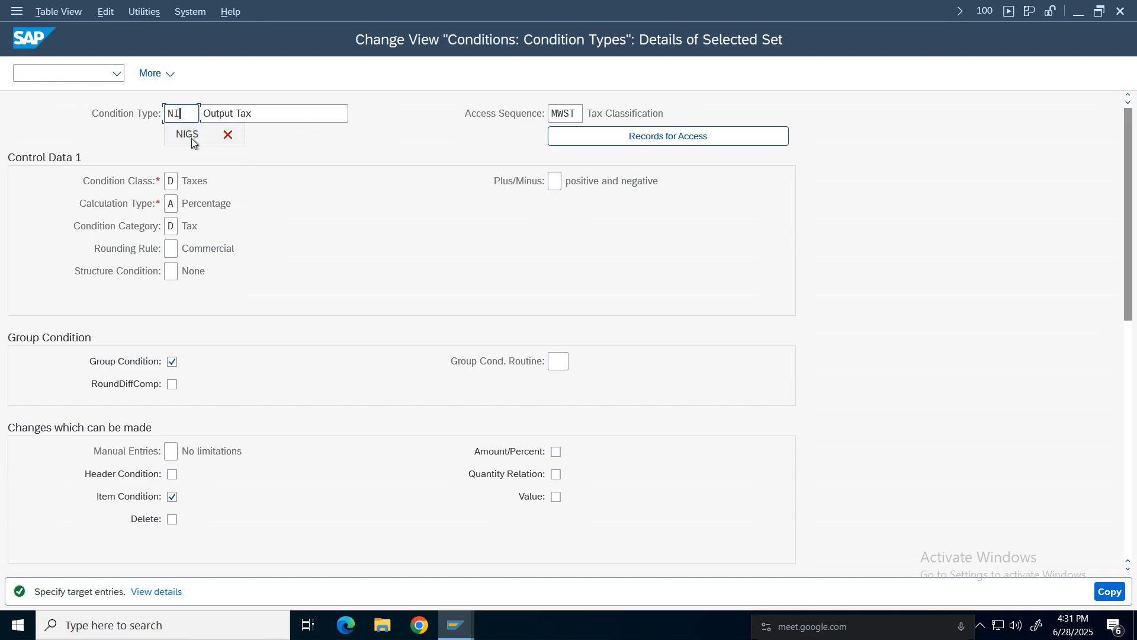
type("CG")
left_click(266, 112)
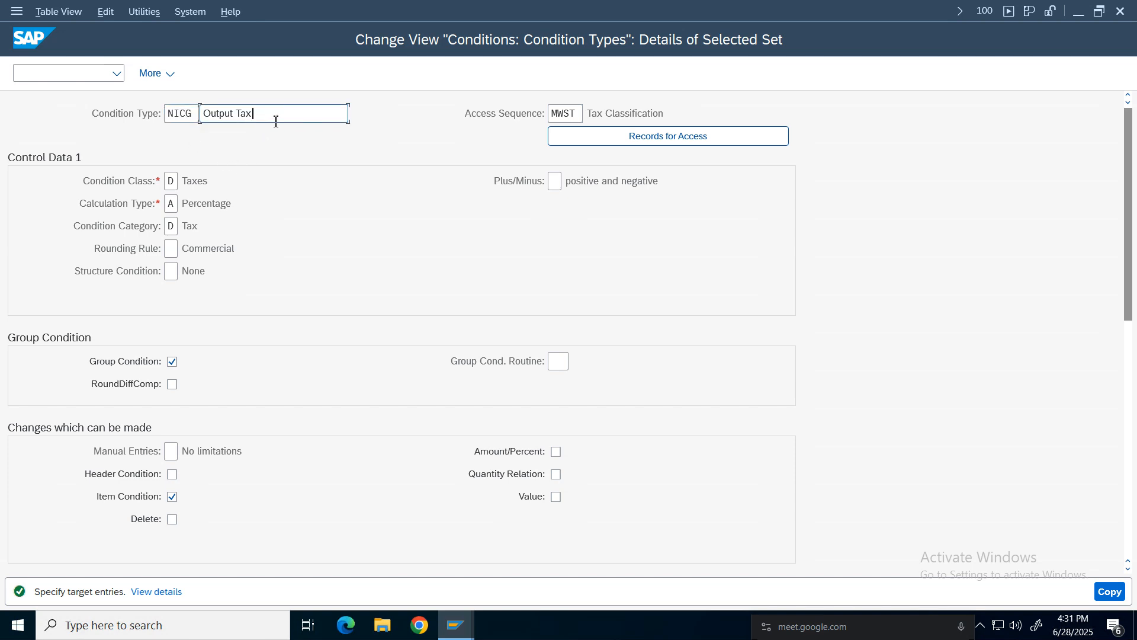
left_click(176, 113)
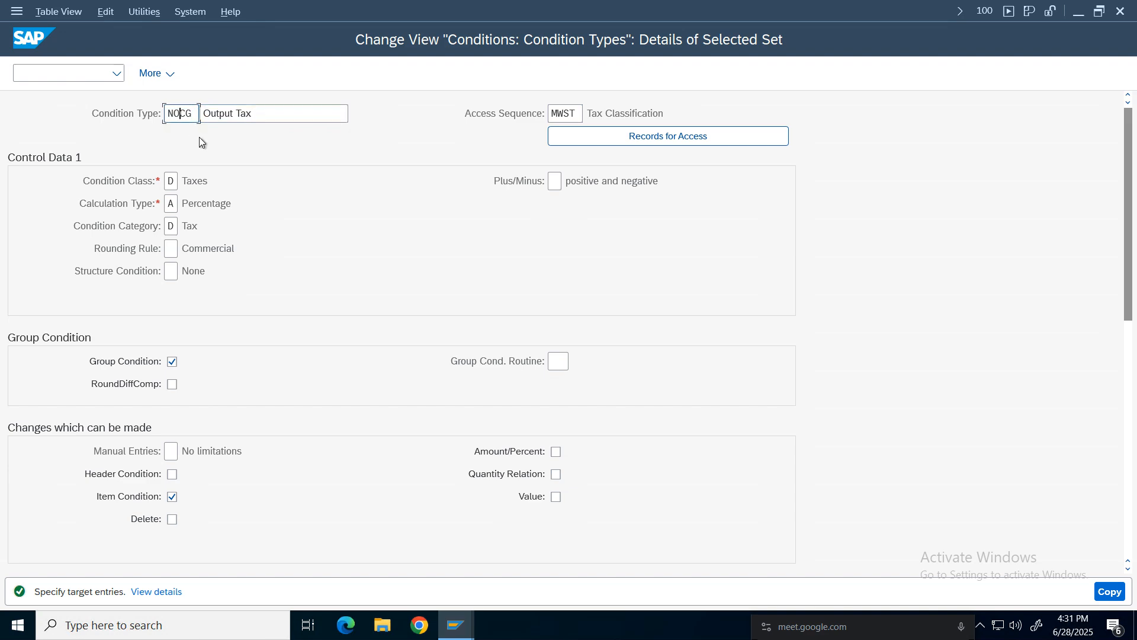
key("Right")
key("Return")
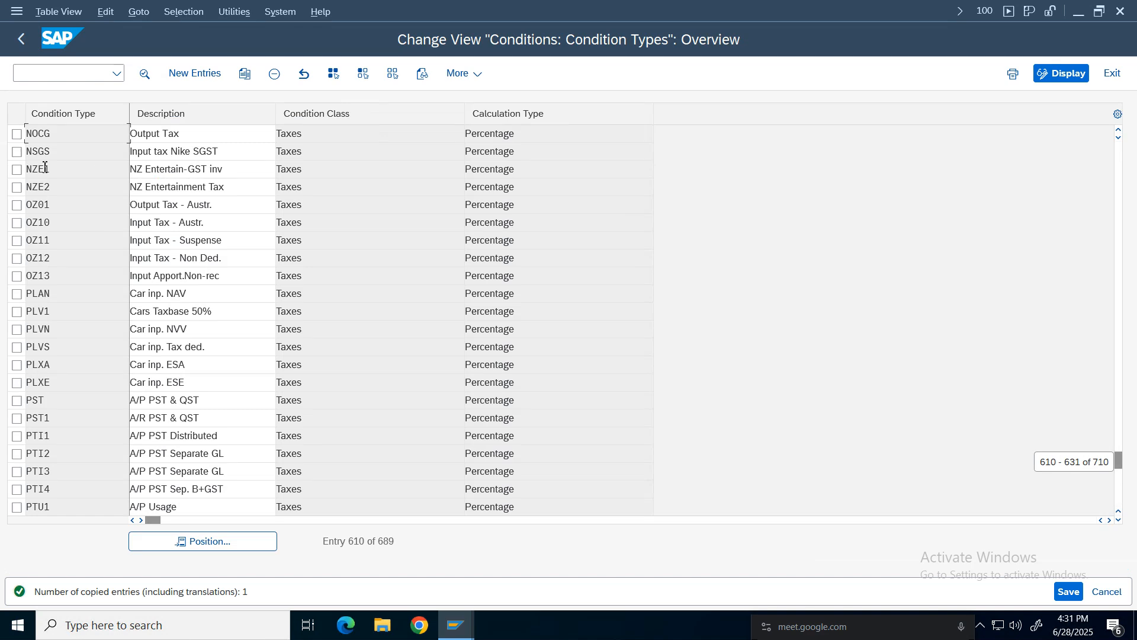
left_click(237, 142)
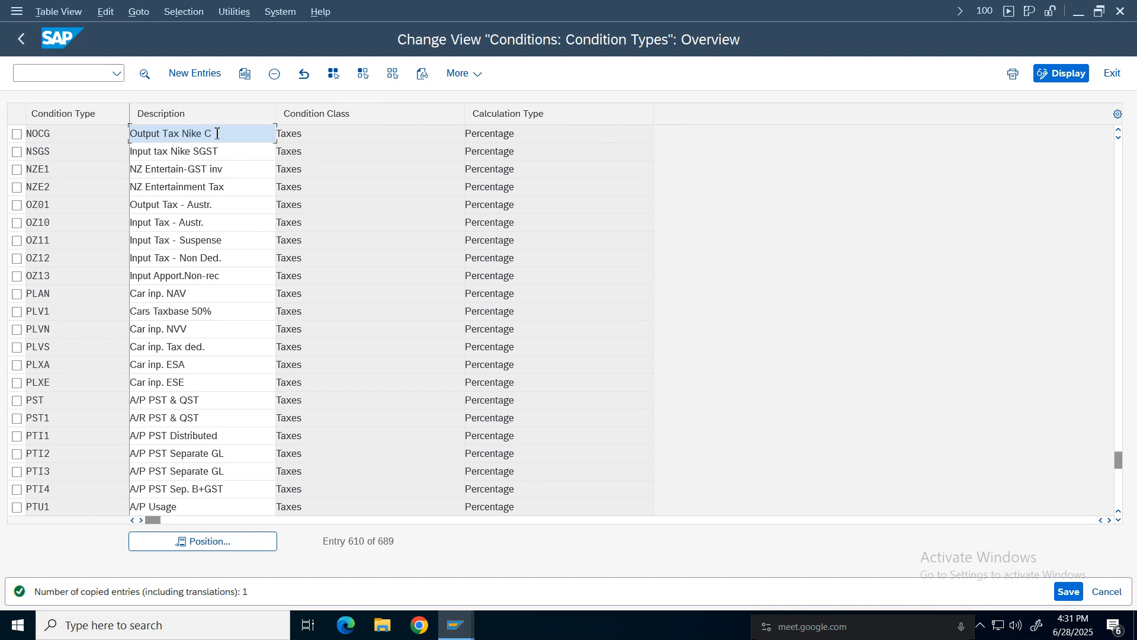
type("Nike CGST")
Copy NOCG as new condition type NOSG with description Output Tax Nike SGST.
left_click(16, 136)
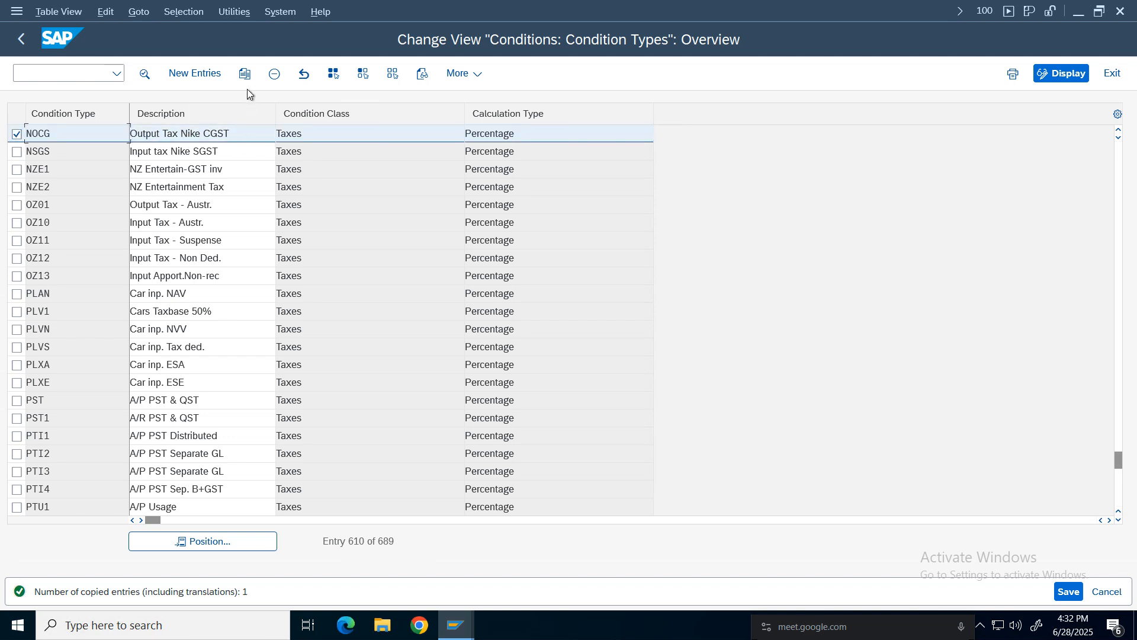
left_click(244, 73)
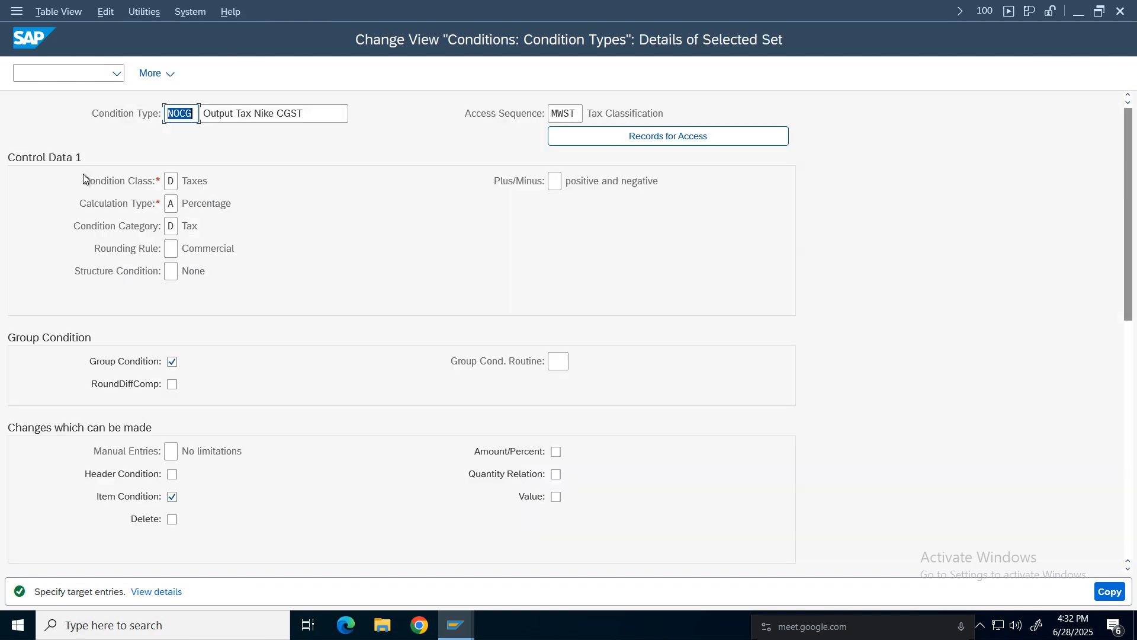
left_click(182, 116)
type("S")
left_click(286, 113)
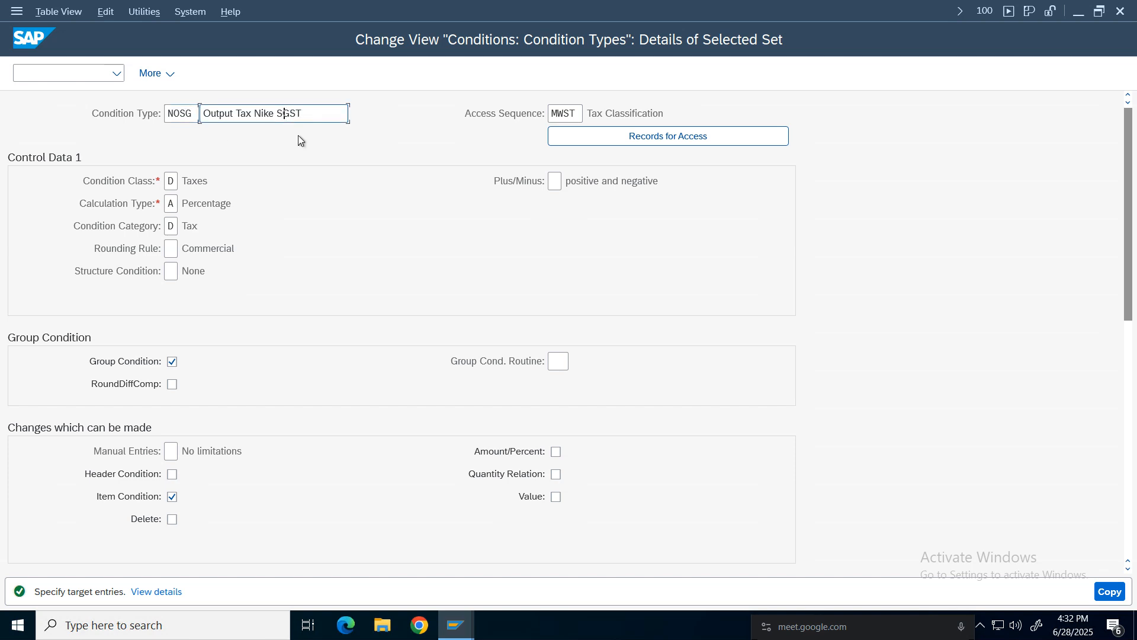
type("S")
key("Return")
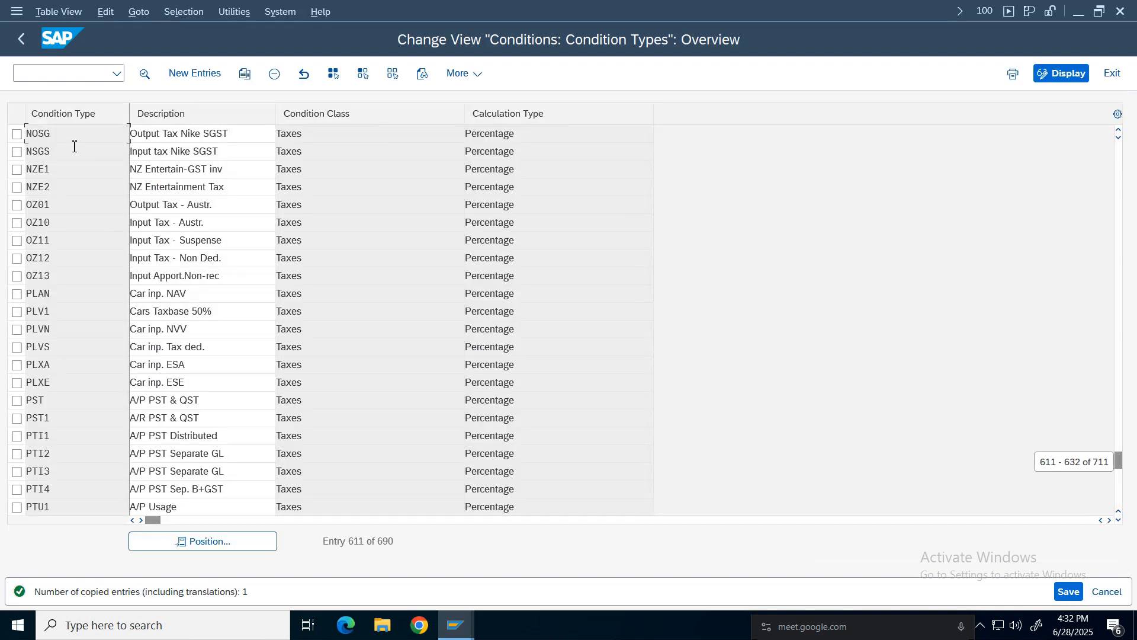
Copy NOSG as new condition type NOIG with description Output Tax Nike IGST.
left_click(17, 133)
left_click(245, 74)
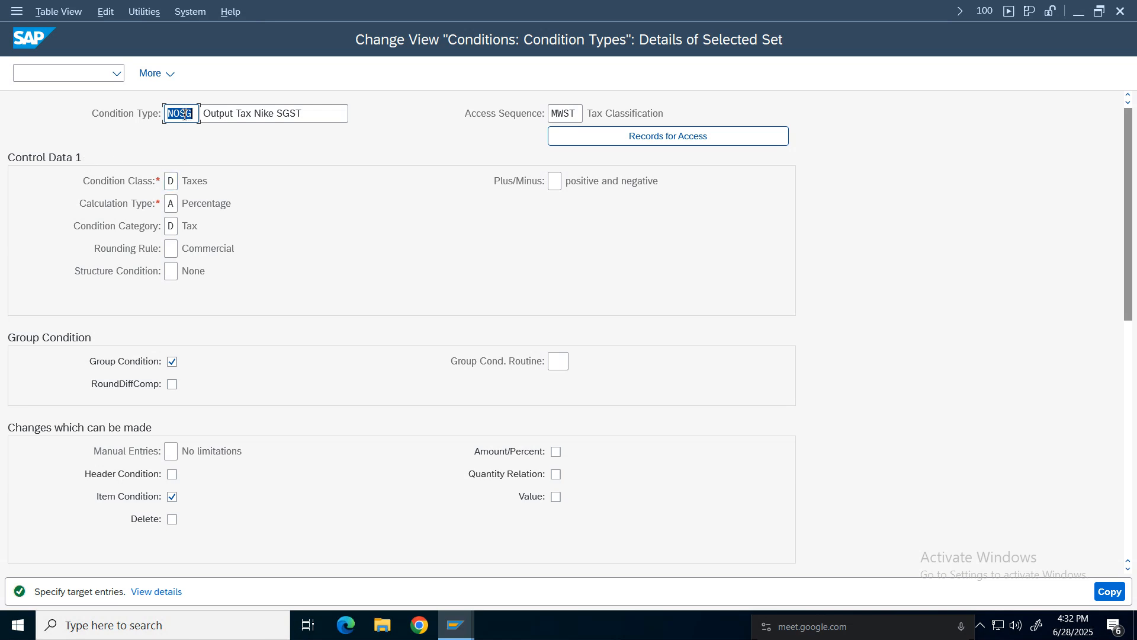
left_click(181, 114)
left_click(280, 113)
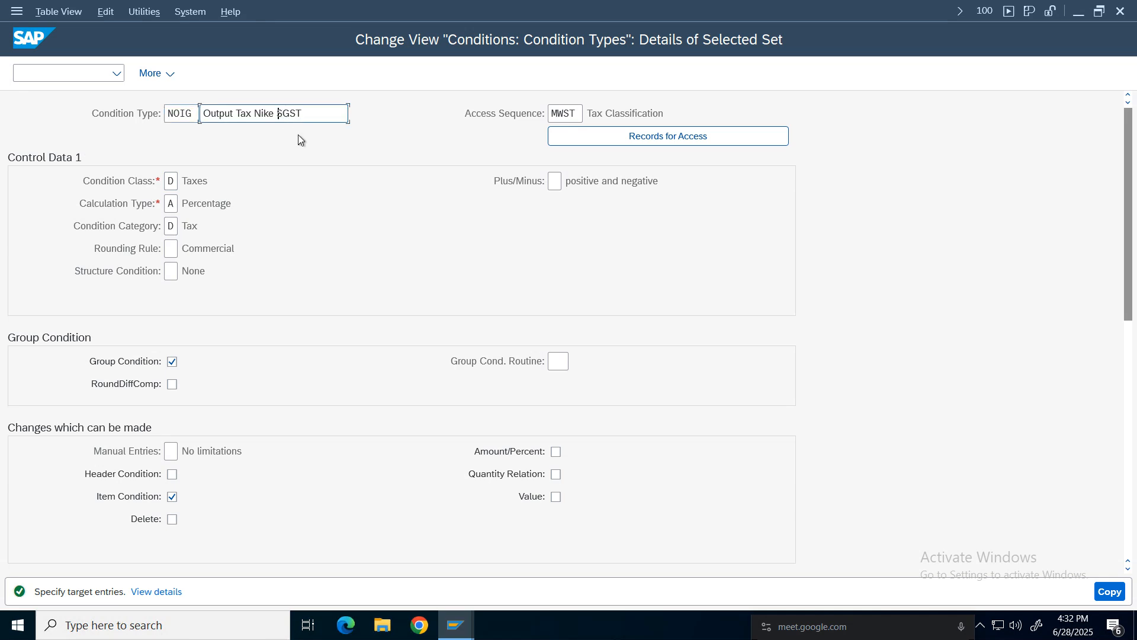
type("I")
left_click(1110, 591)
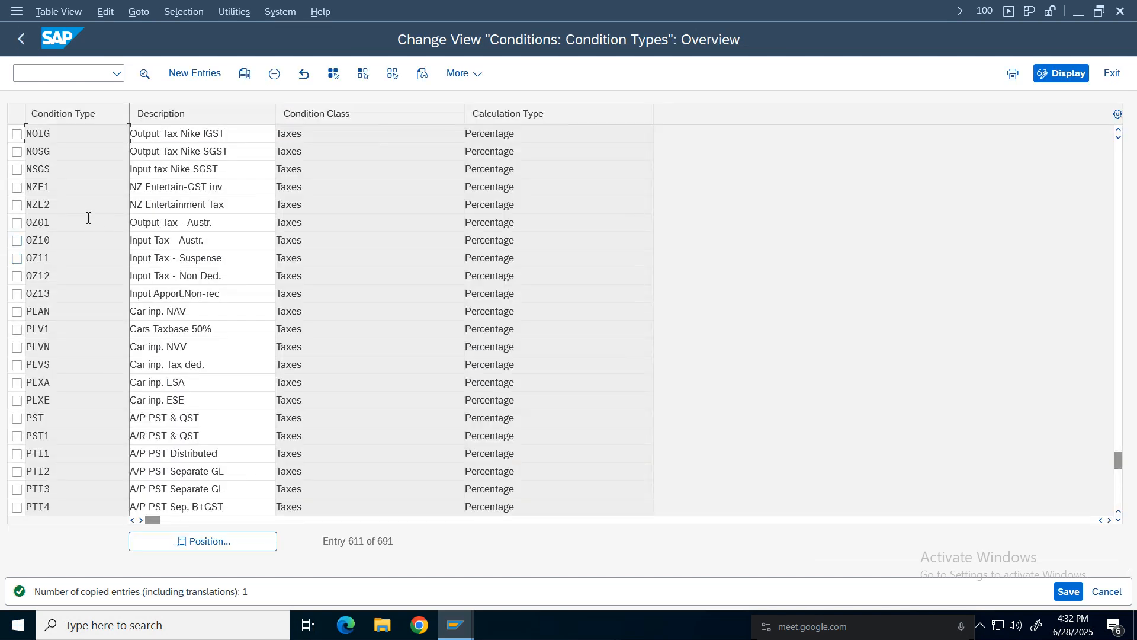
Select NOIG, NOSG and NOCG, save the changes and confirm the Nike Group customizing request.
left_click(17, 134)
left_click(17, 152)
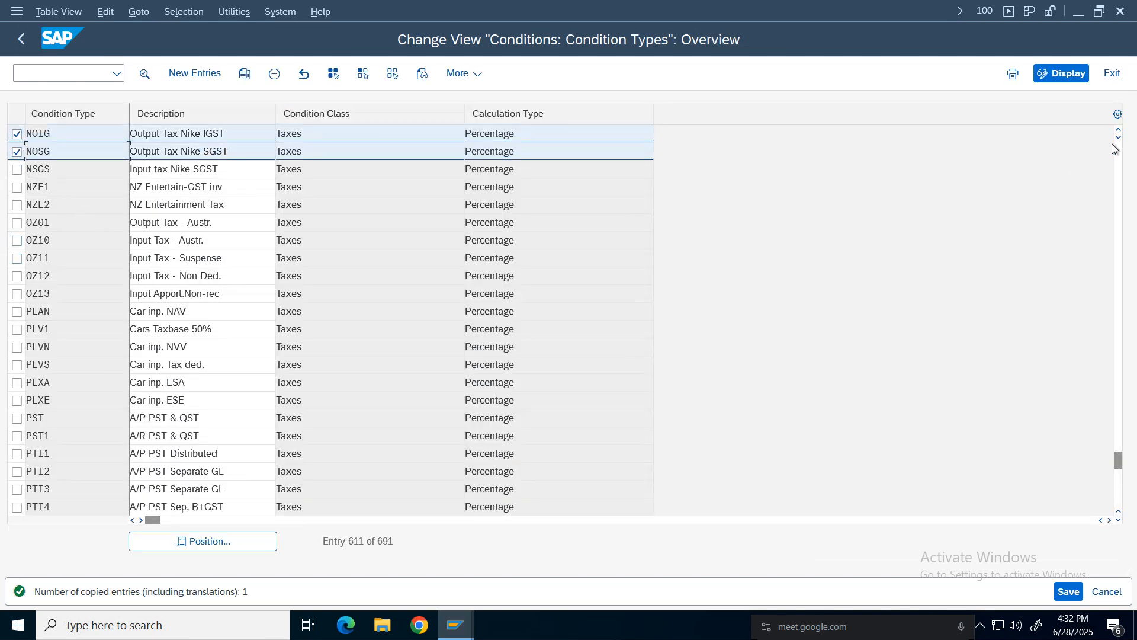
scroll(1029, 132, "up", 2)
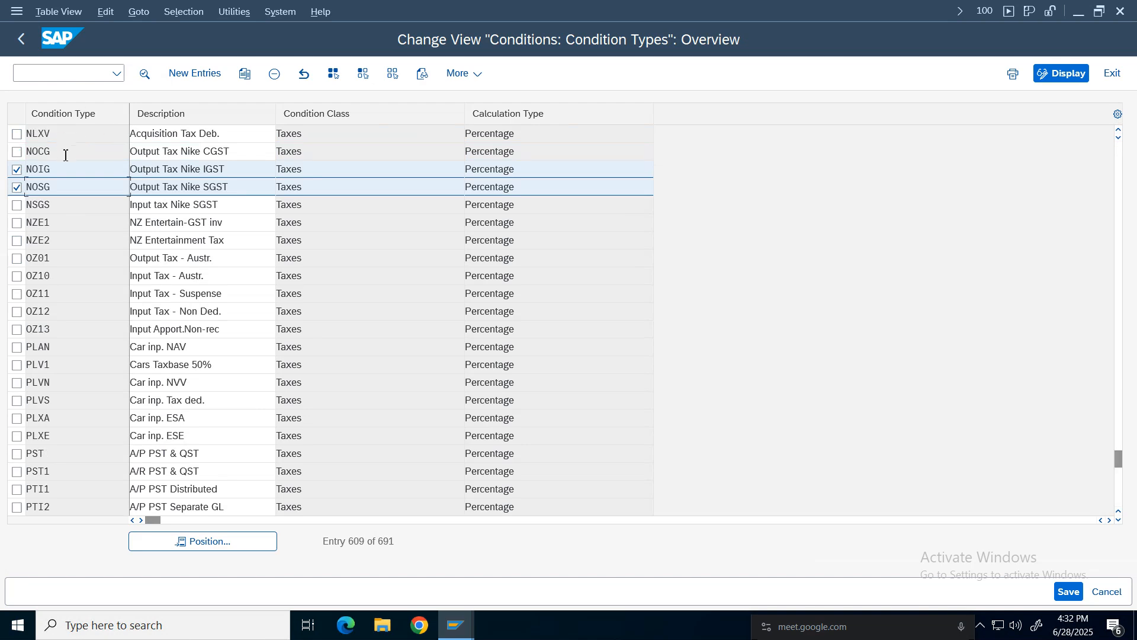
left_click(17, 152)
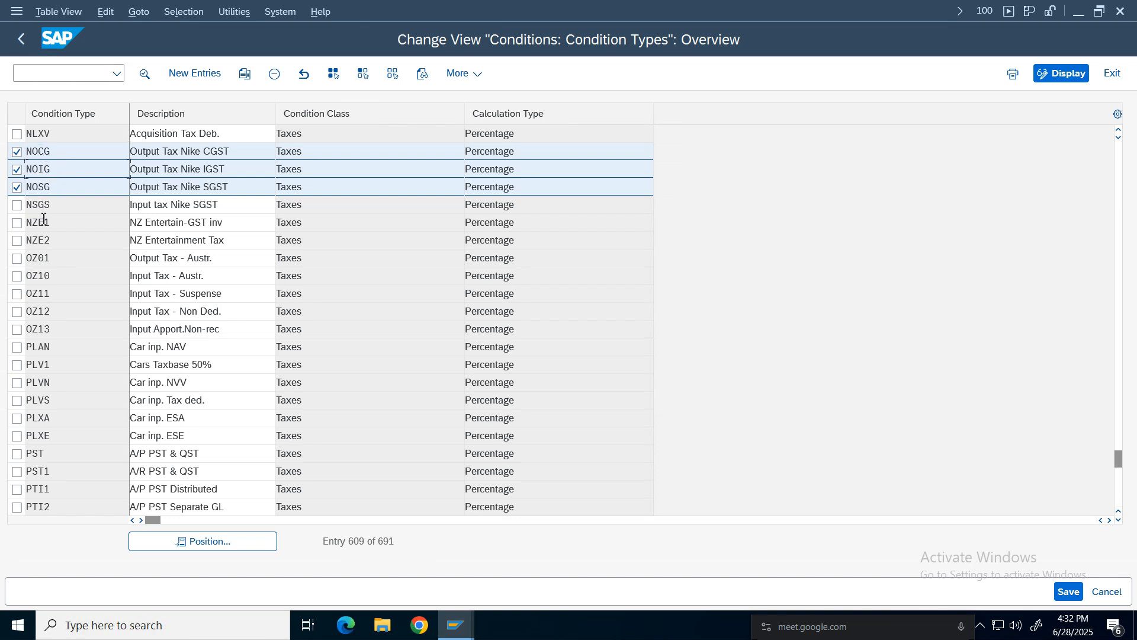
left_click(45, 188)
left_click(1069, 591)
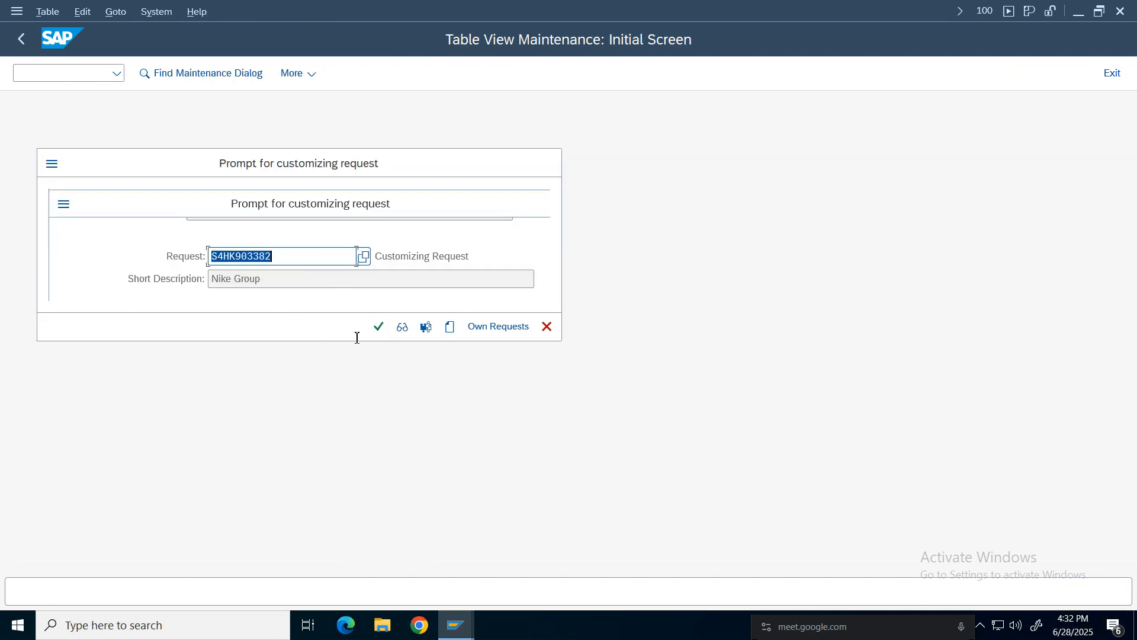
left_click(378, 326)
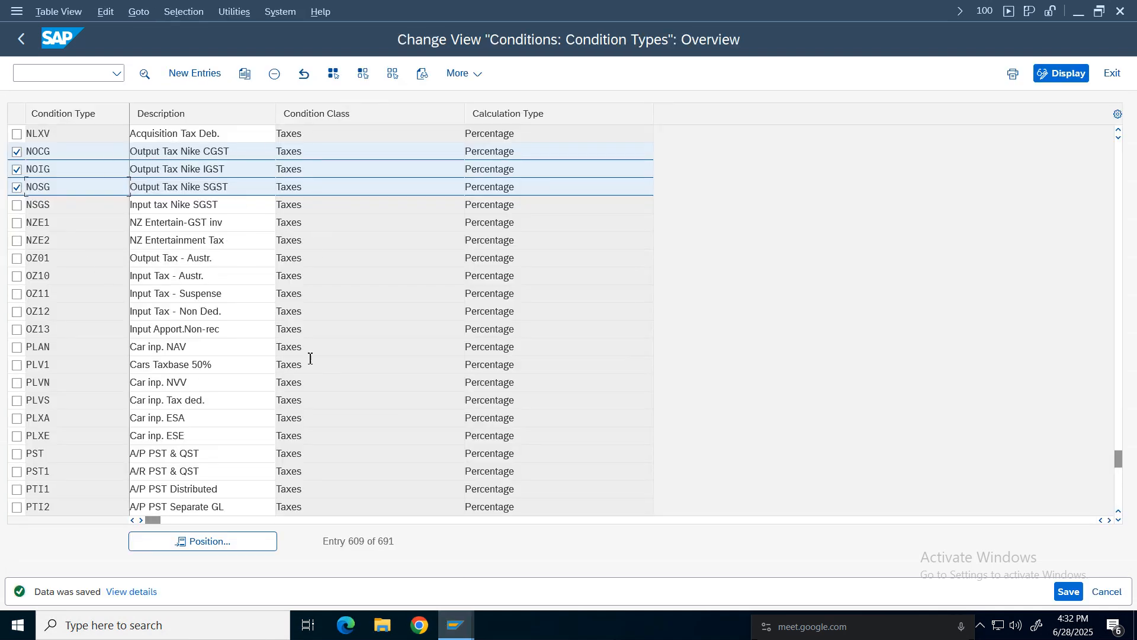
Review the GST condition type notes in the FI Working Notes and Configuration Settings spreadsheet, then return to SAP.
left_click(456, 625)
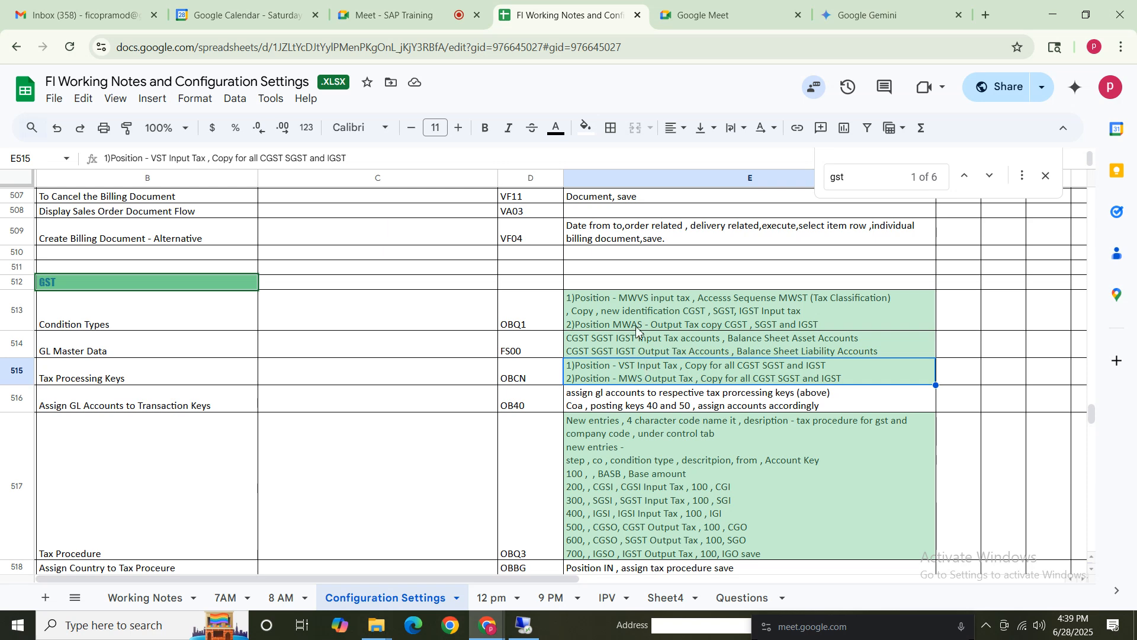
double_click(637, 313)
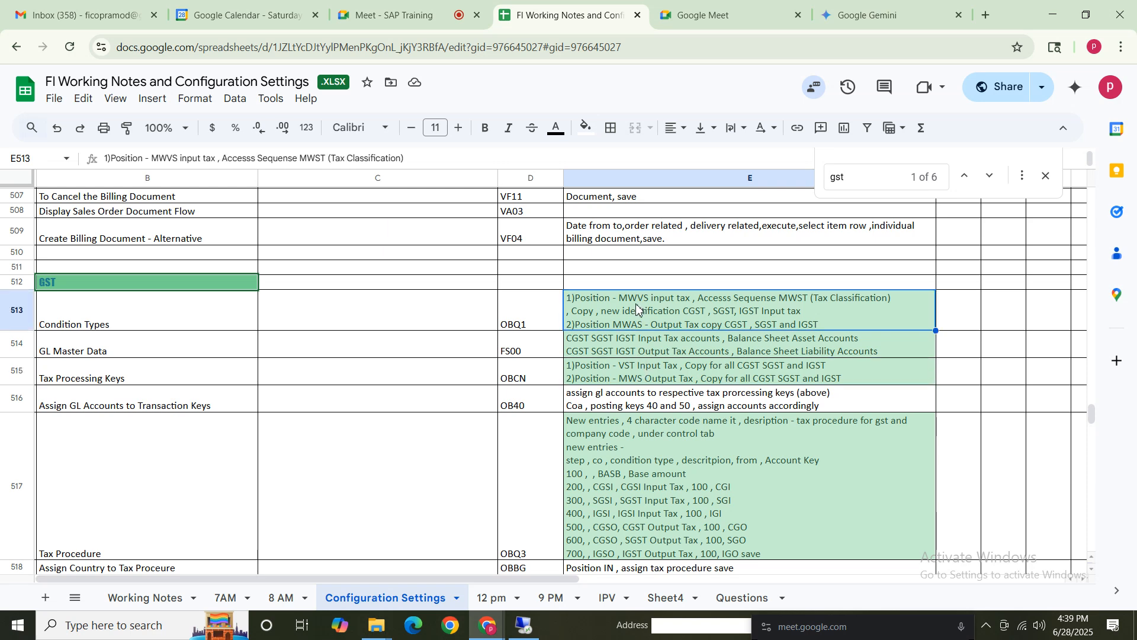
left_click_drag(620, 298, 776, 315)
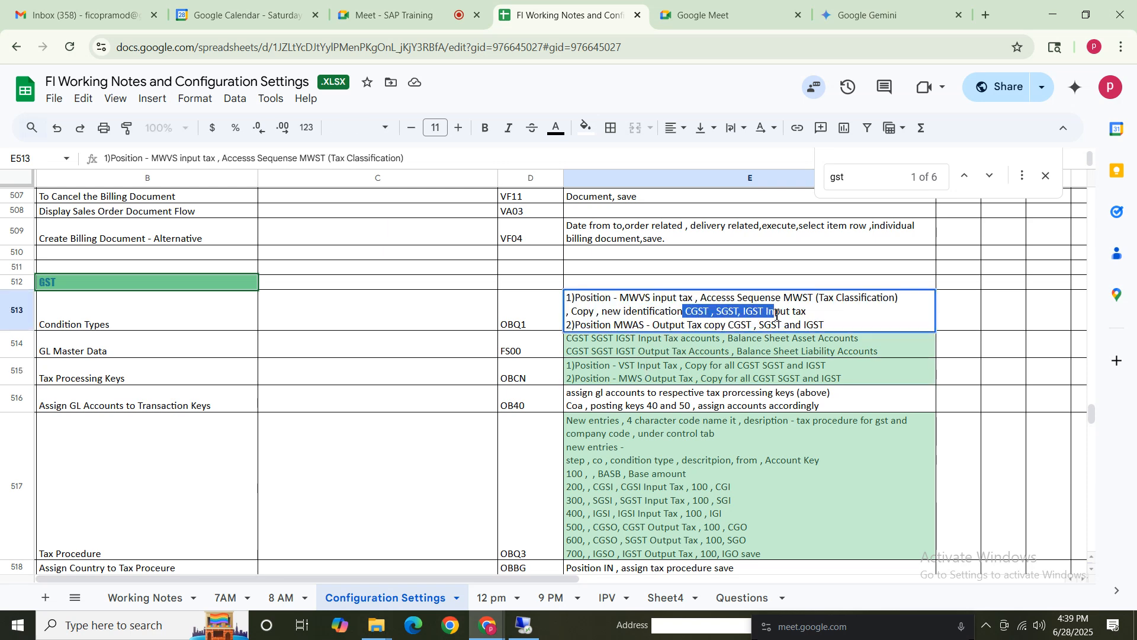
left_click_drag(614, 324, 876, 326)
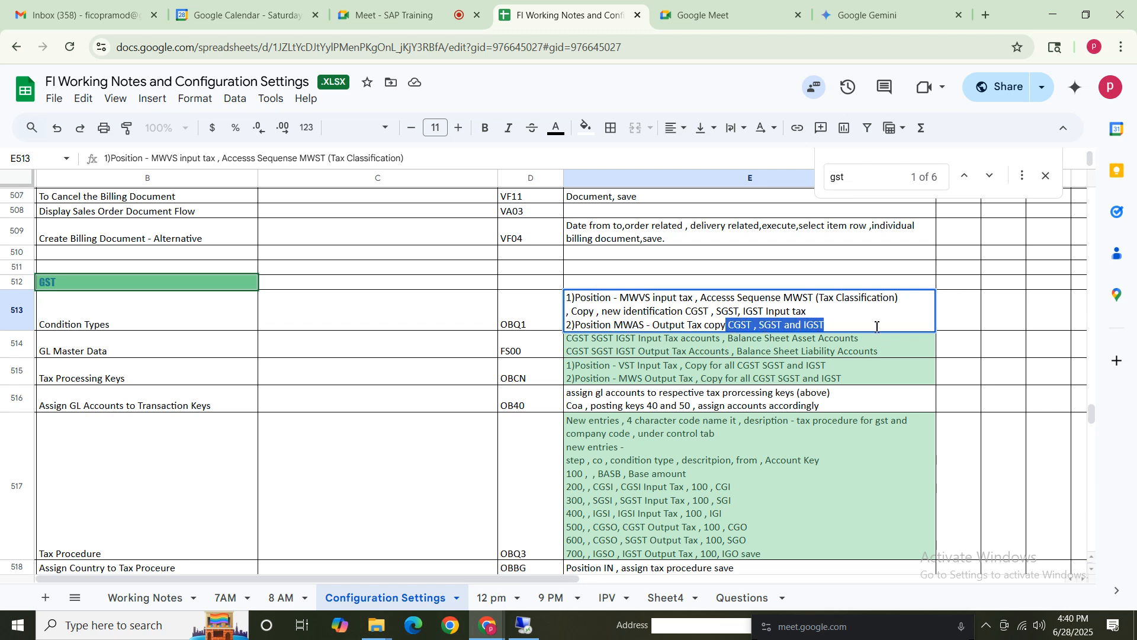
left_click(735, 325)
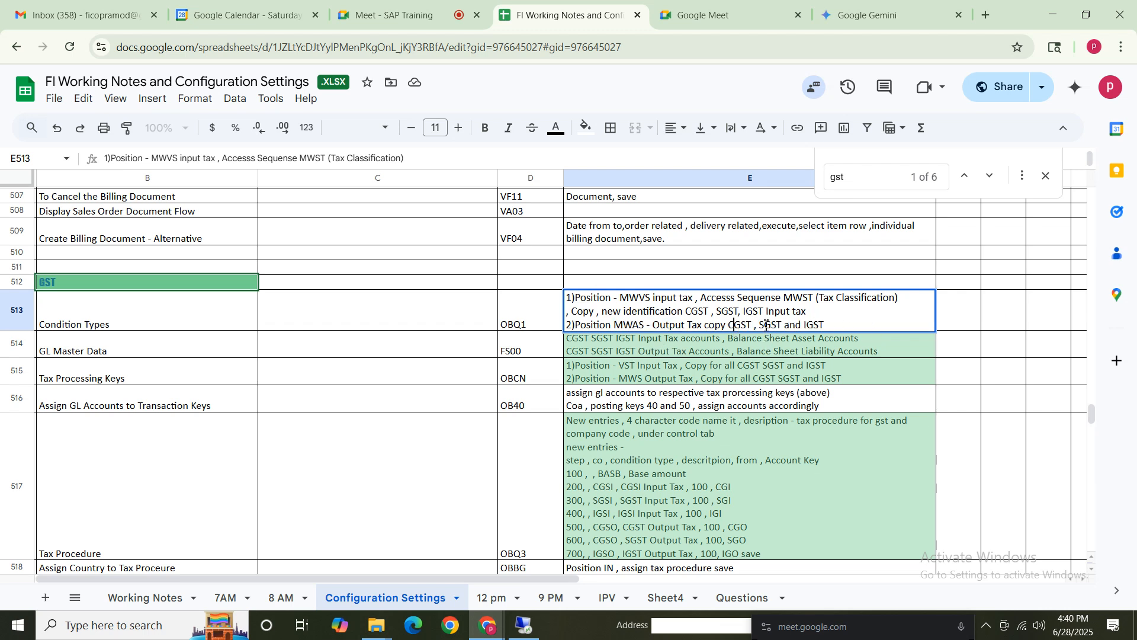
left_click(770, 324)
left_click(828, 325)
left_click(523, 626)
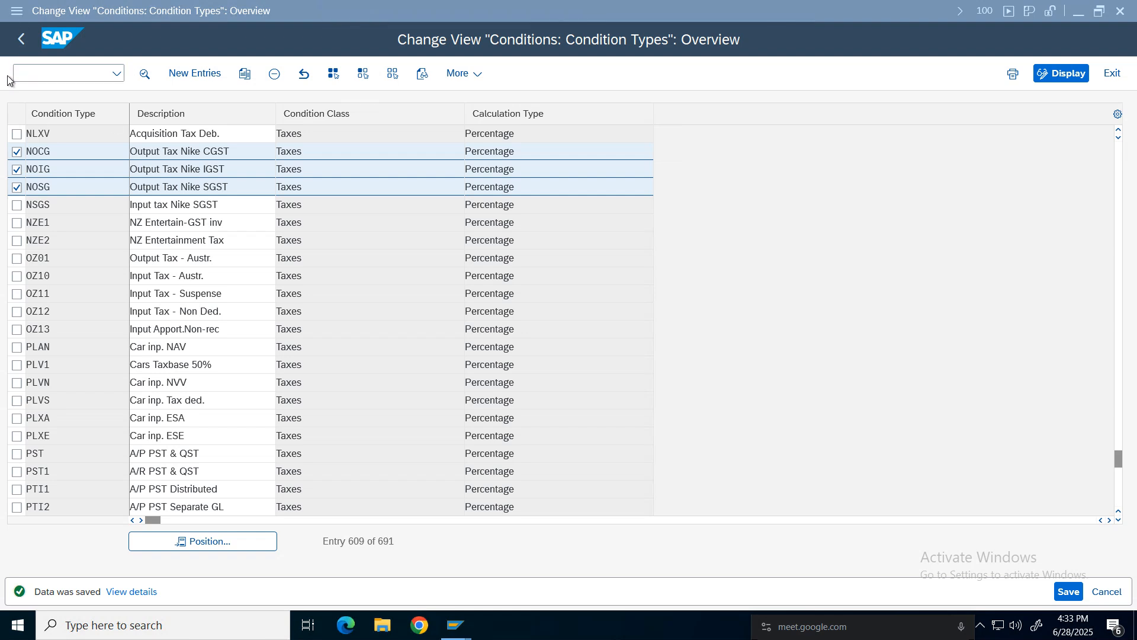
Leave the condition types overview and close the activity selection dialog.
left_click(19, 40)
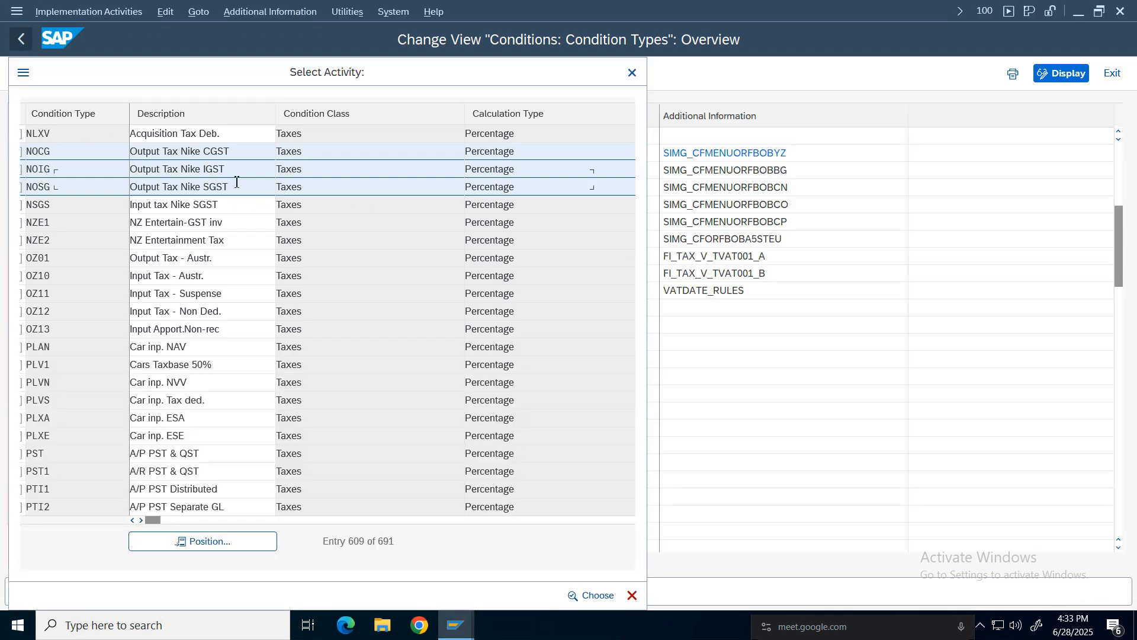
left_click(631, 72)
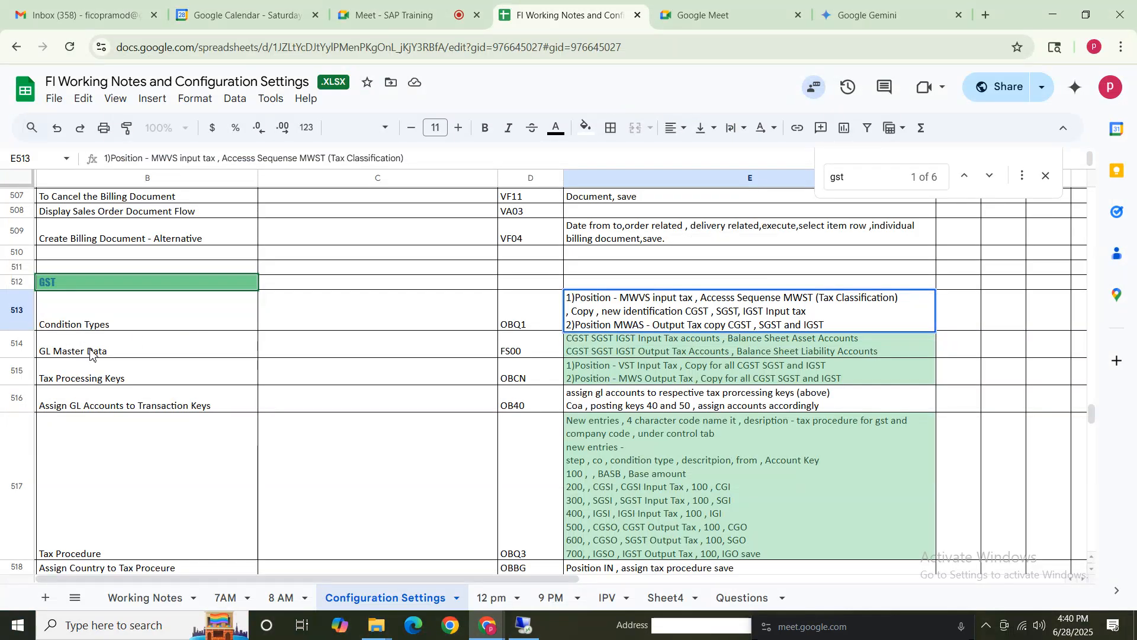
Review the GST condition type and GL master data notes in the configuration settings spreadsheet.
left_click(93, 315)
left_click(699, 308, "shift")
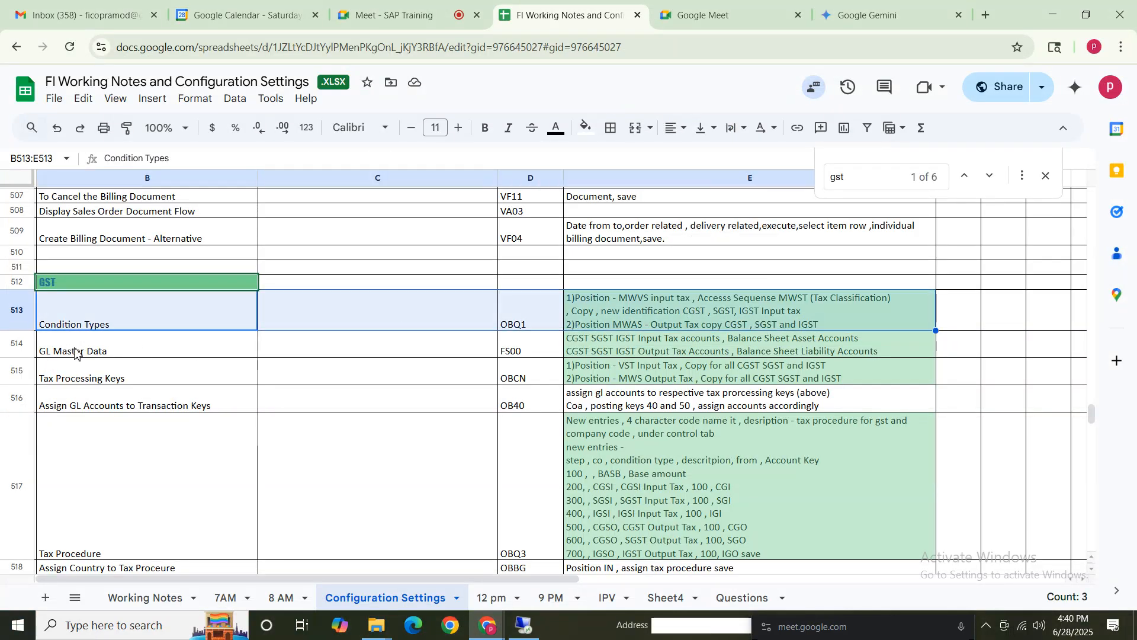
left_click_drag(76, 353, 680, 352)
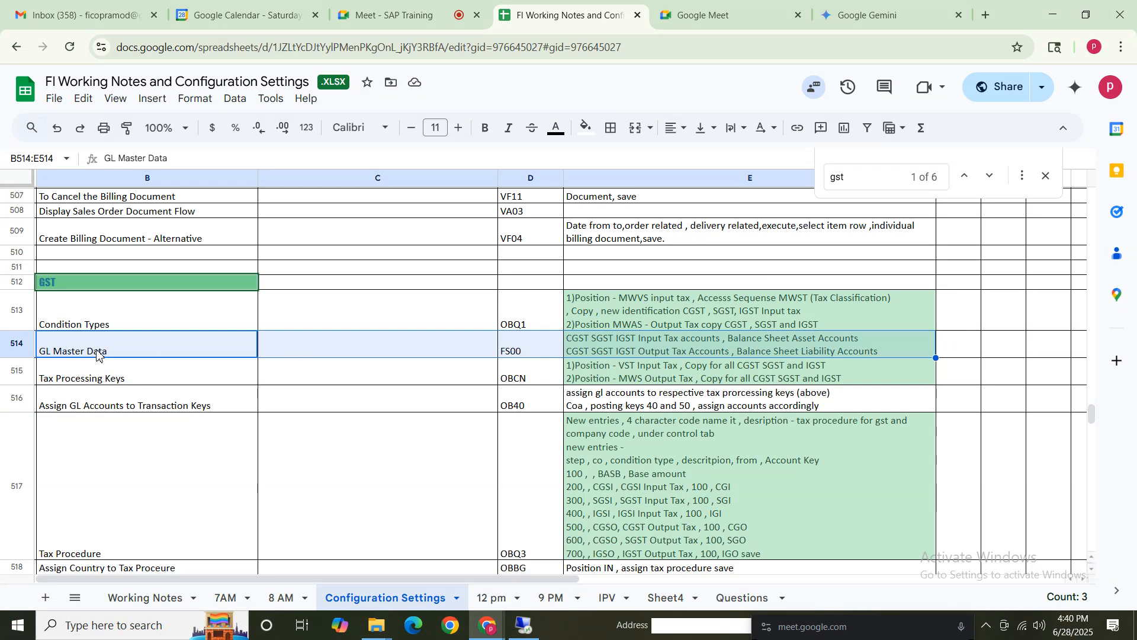
left_click(164, 353)
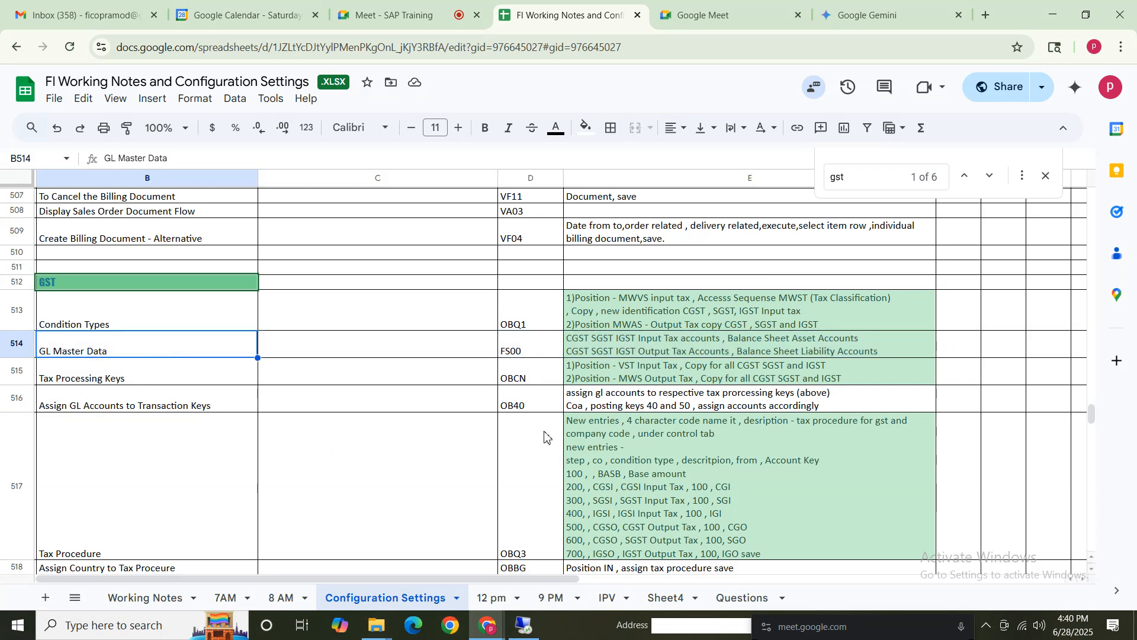
left_click(700, 309)
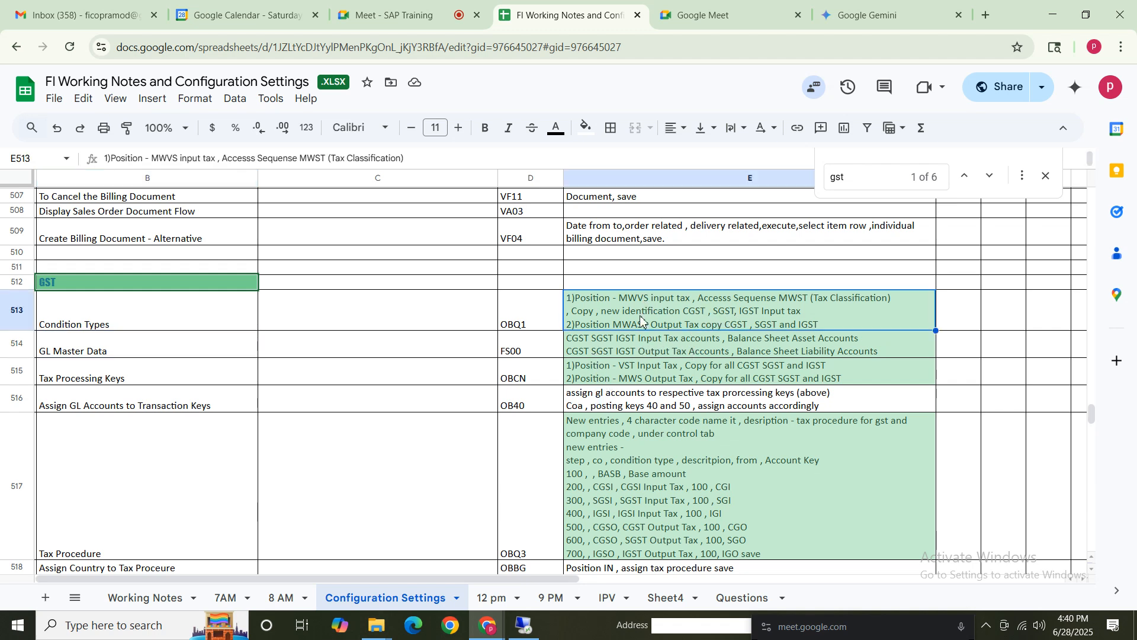
left_click(674, 354)
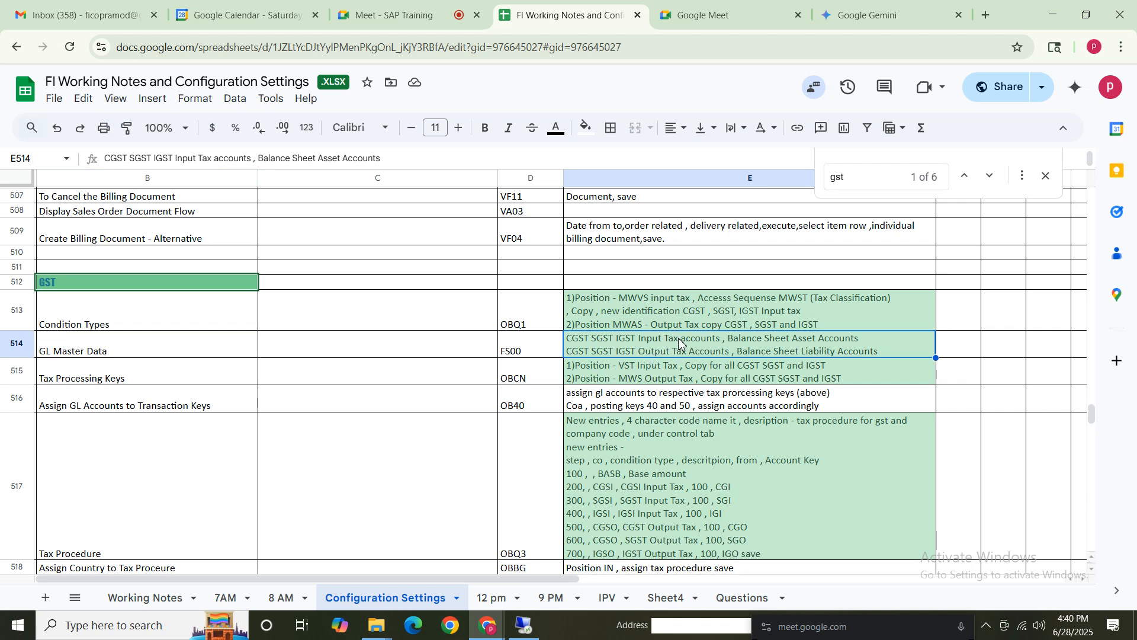
double_click(569, 339)
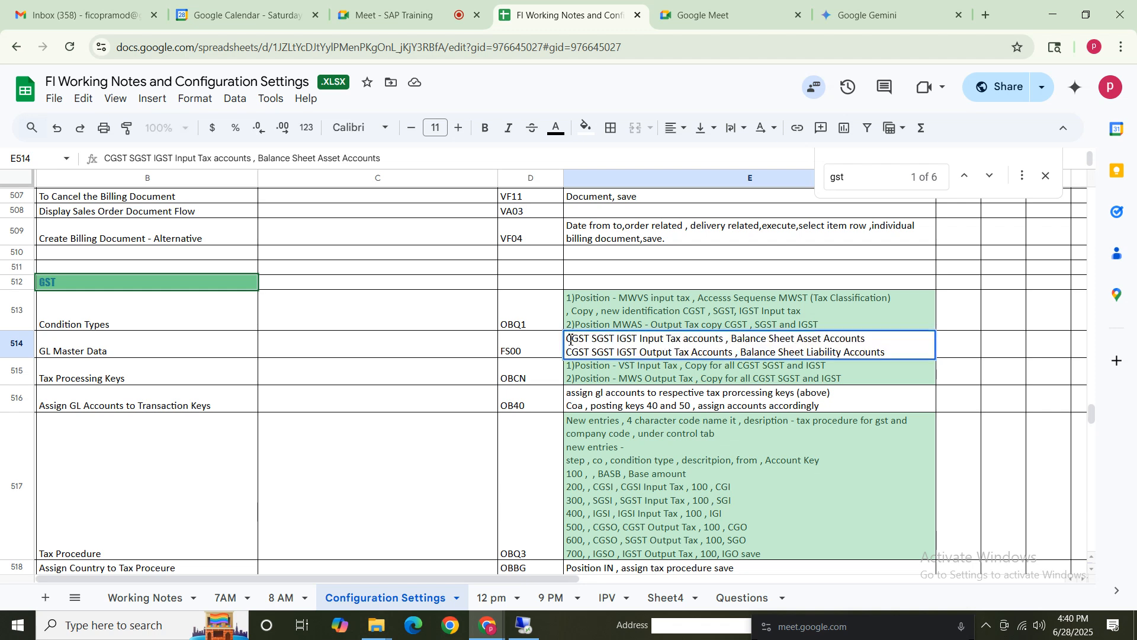
left_click_drag(570, 340, 810, 338)
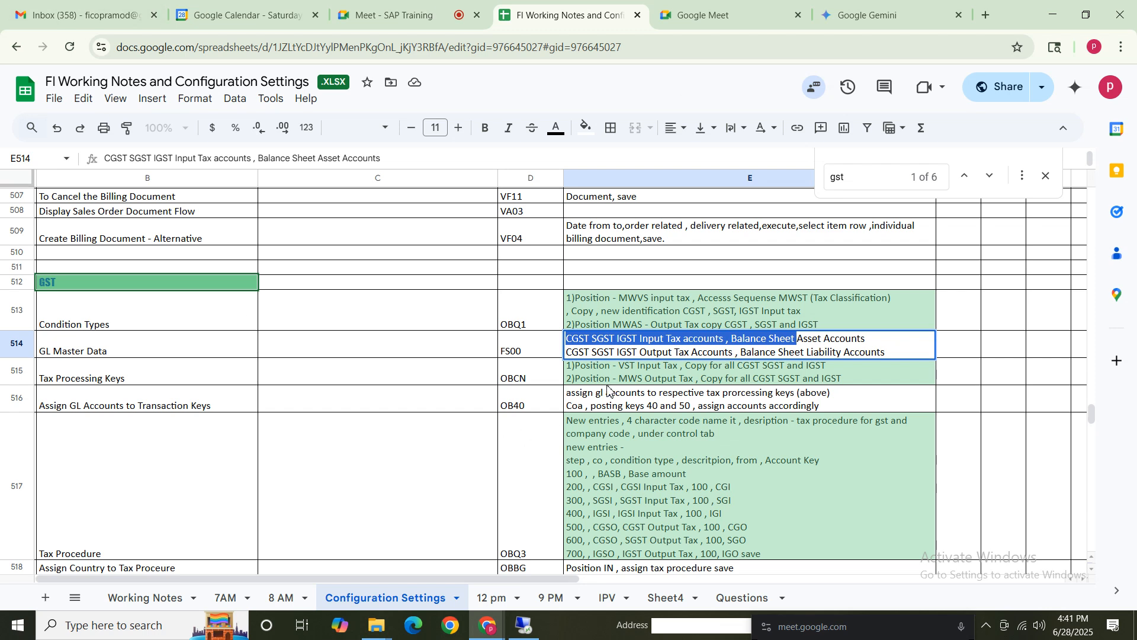
key("Down")
key("Up")
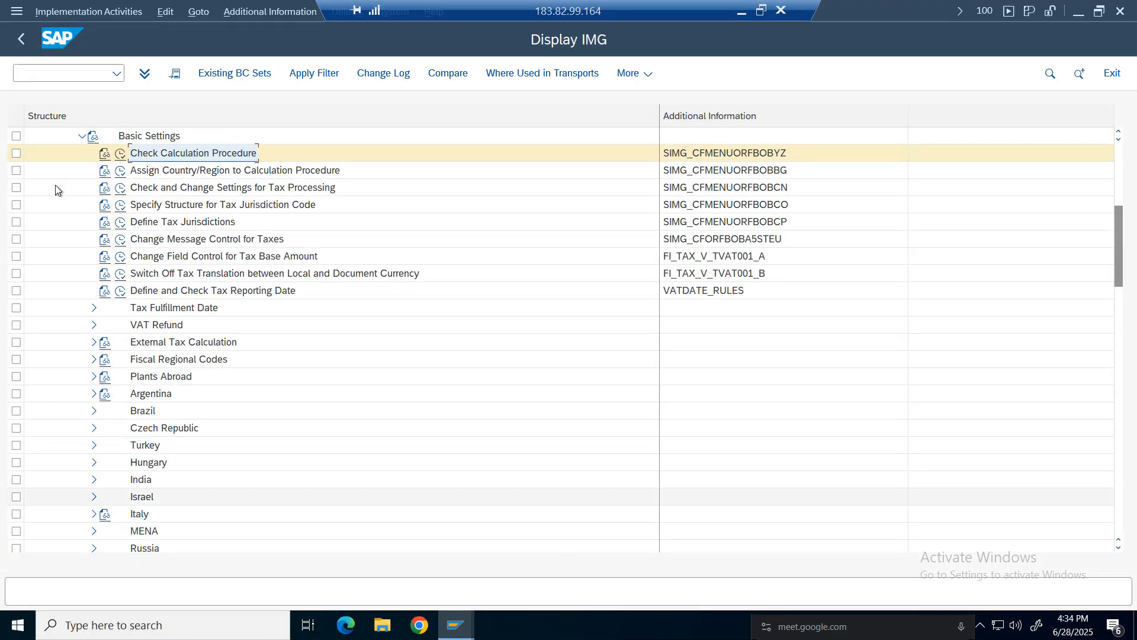
Open Edit G/L Account Centrally (FS00) in a new session and switch the company code to NIKE.
left_click(75, 74)
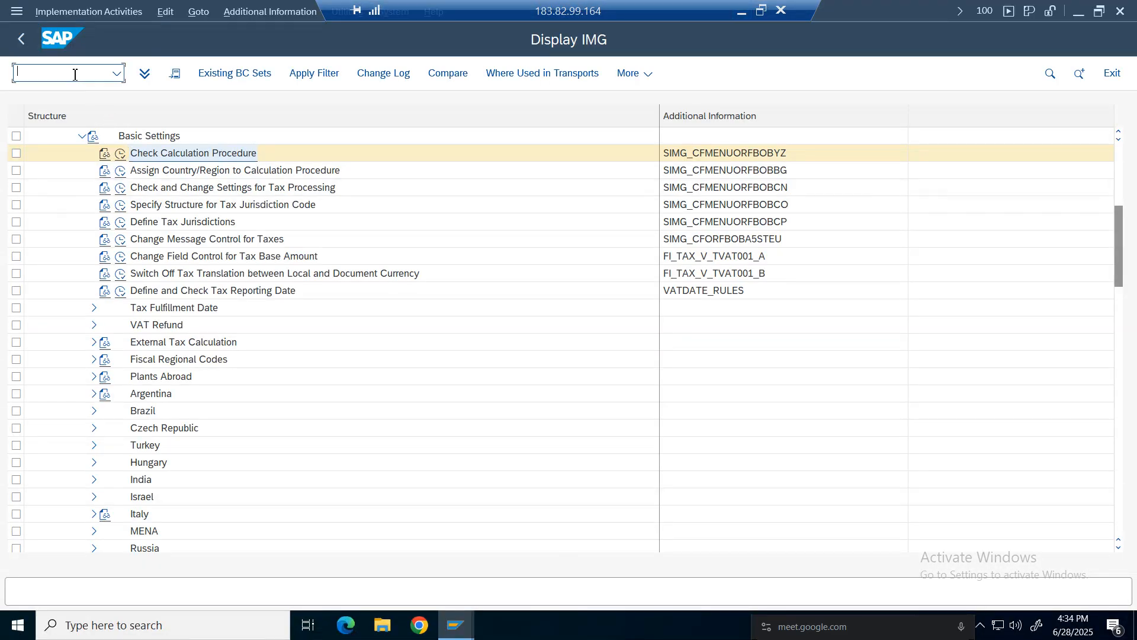
type("/ofs00")
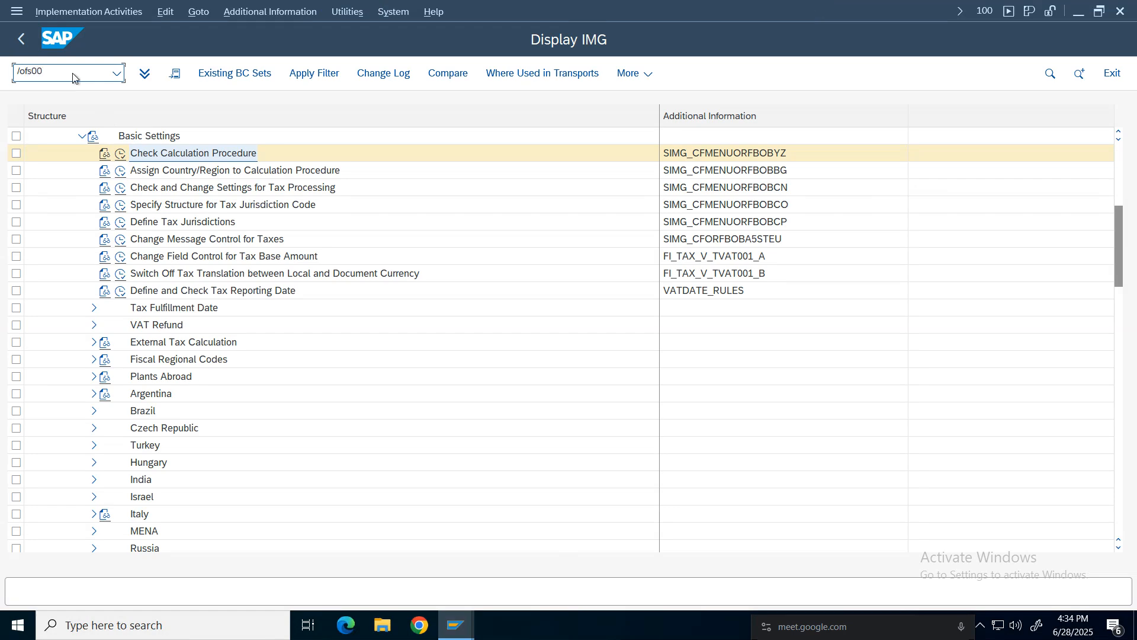
key("Return")
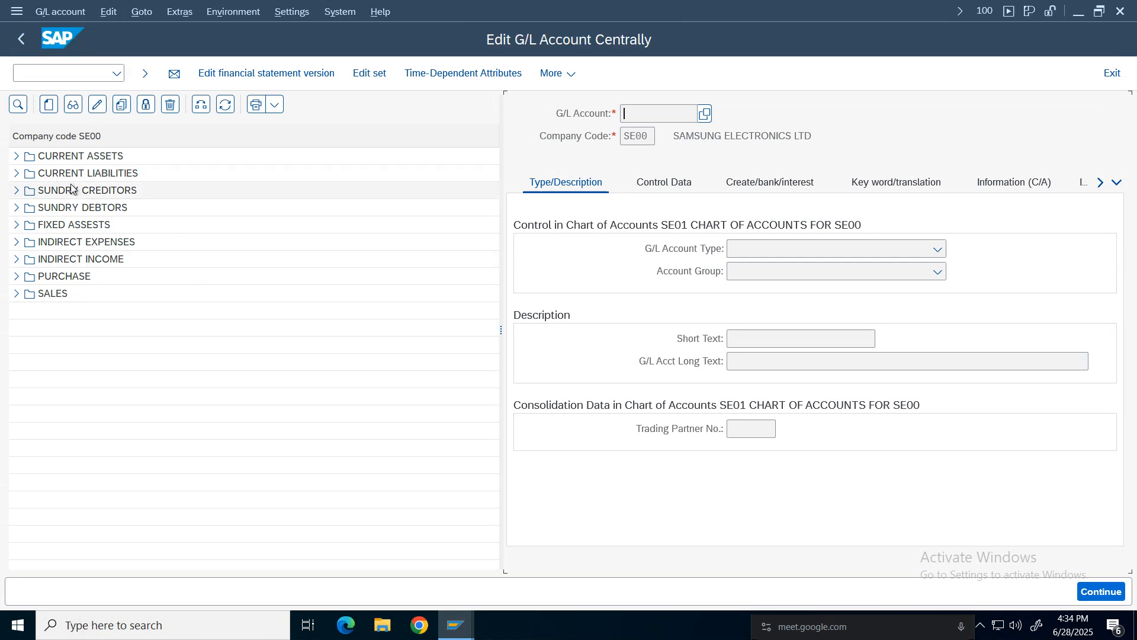
left_click(200, 106)
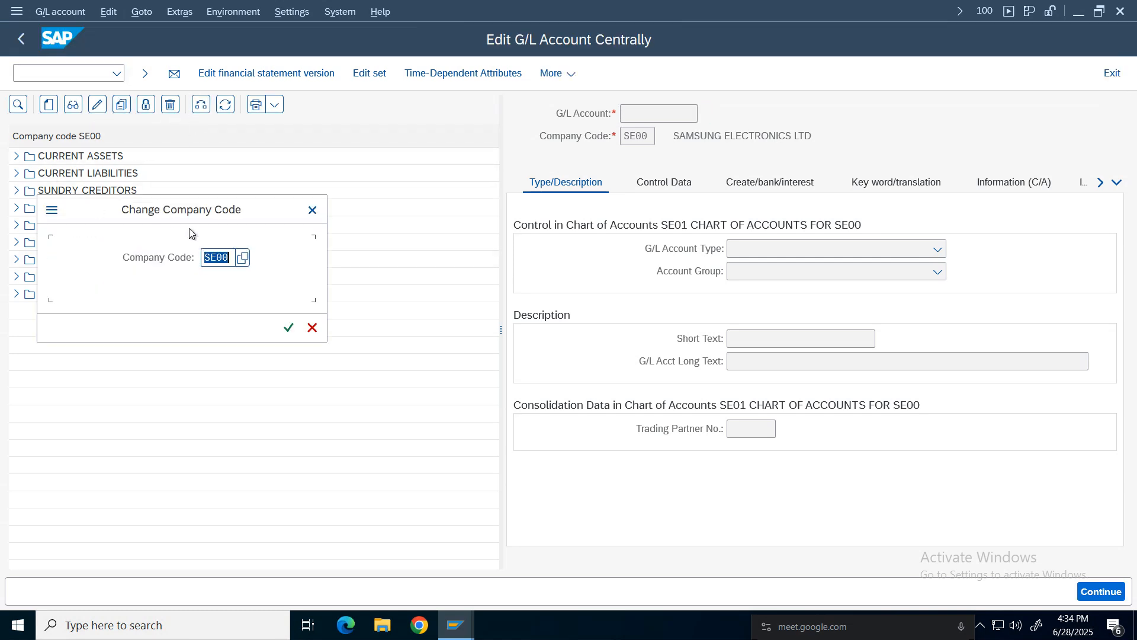
type("nike")
key("Return")
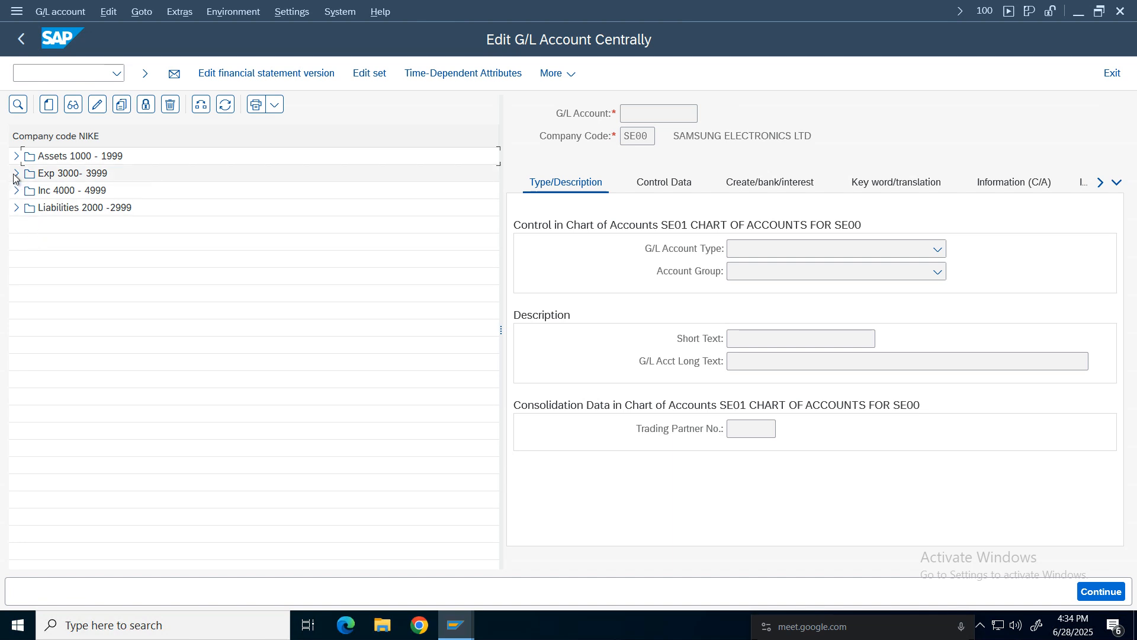
Expand the Assets 1000 - 1999 group and start creating G/L account 1009 in company code NIKE.
left_click(16, 156)
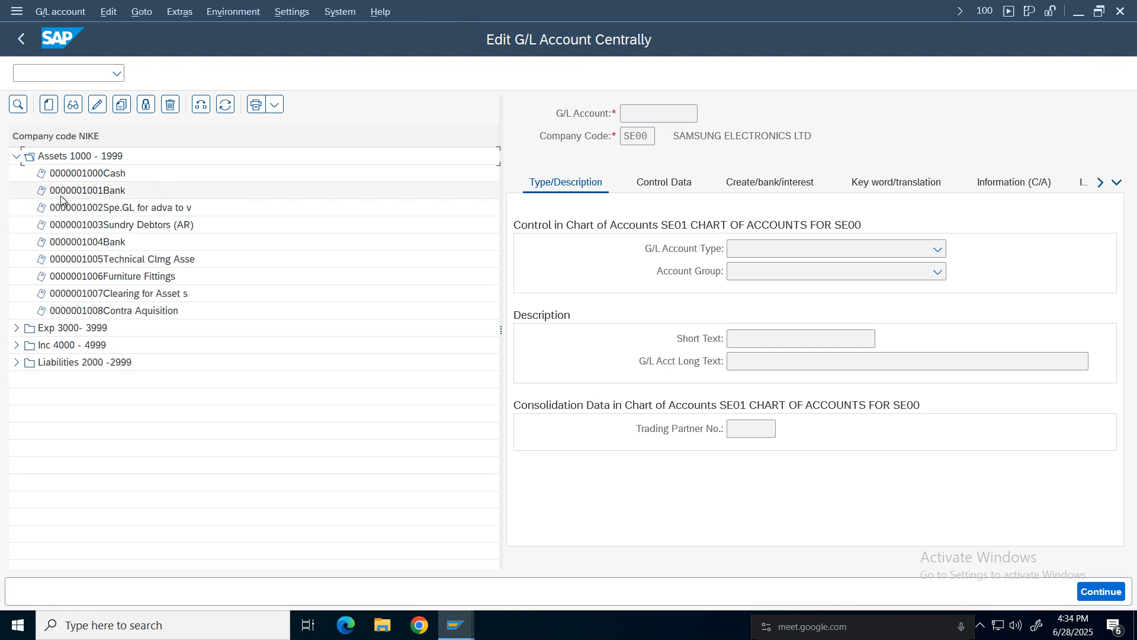
left_click(68, 157)
left_click(50, 106)
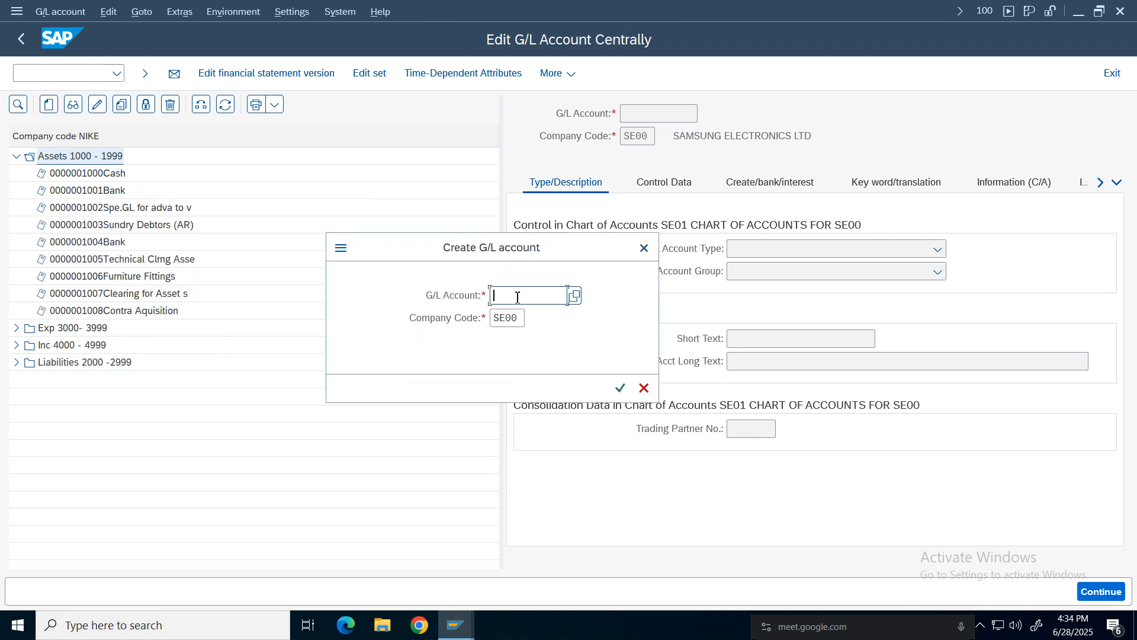
type("1009")
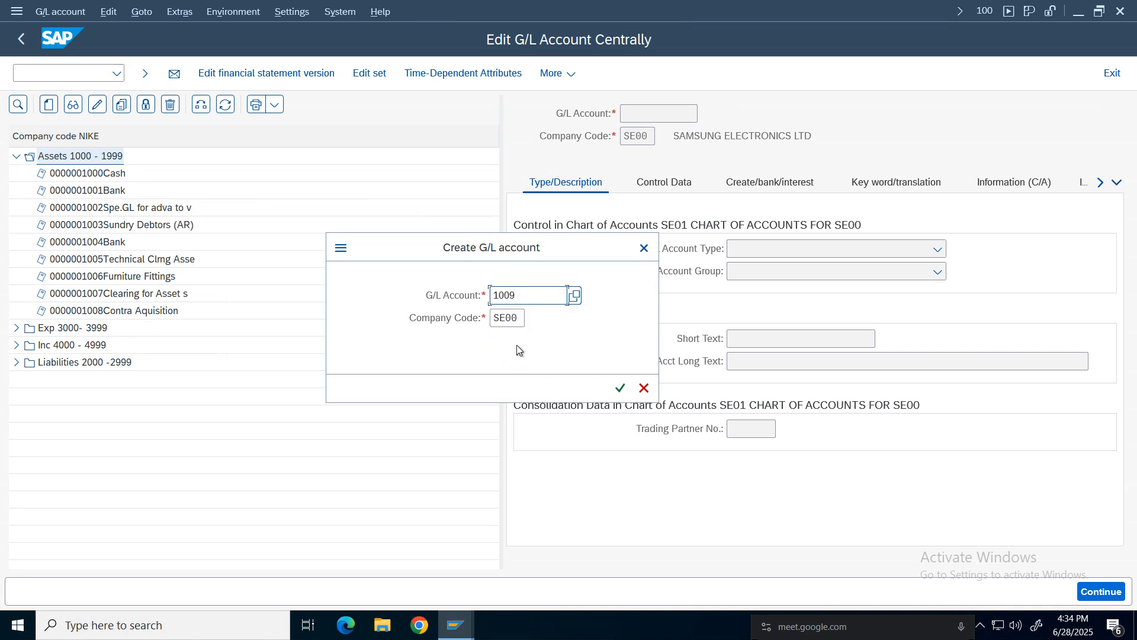
key("Tab")
key("BackSpace")
key("BackSpace")
key("BackSpace")
type("nike")
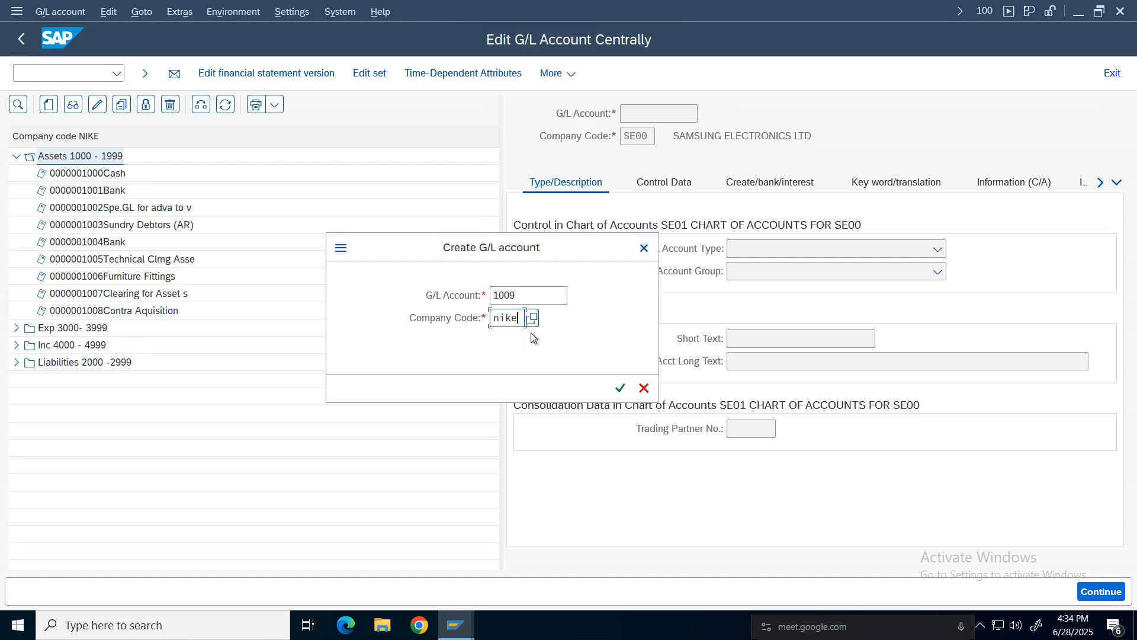
key("Return")
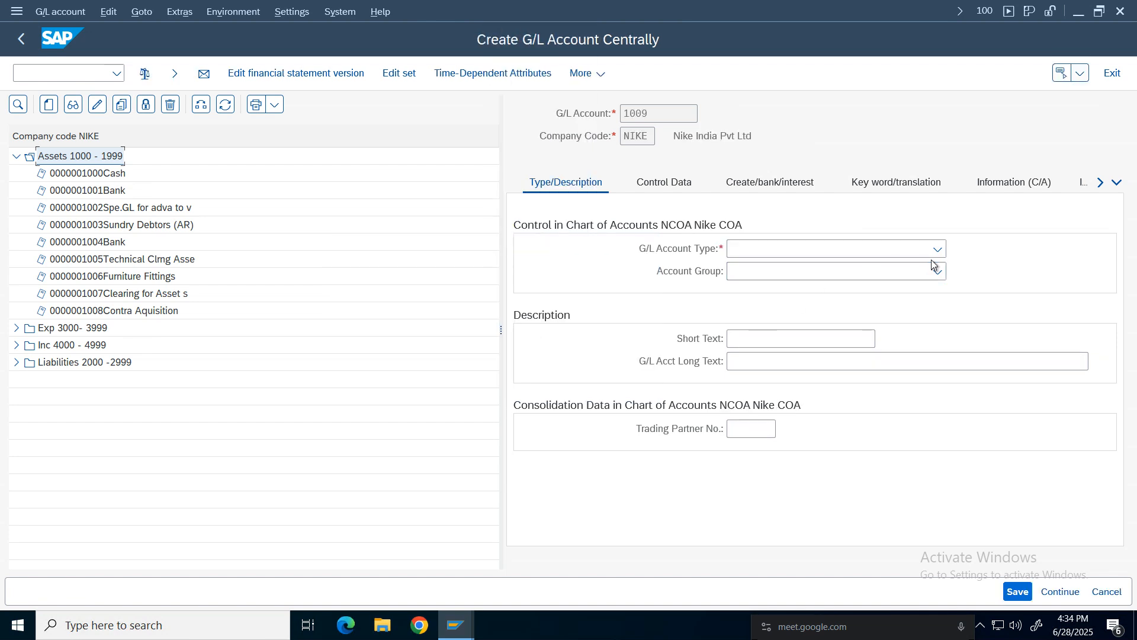
Set the G/L account type to X Balance Sheet Account and the account group to ASSE Assets 1000 - 1999.
left_click(938, 249)
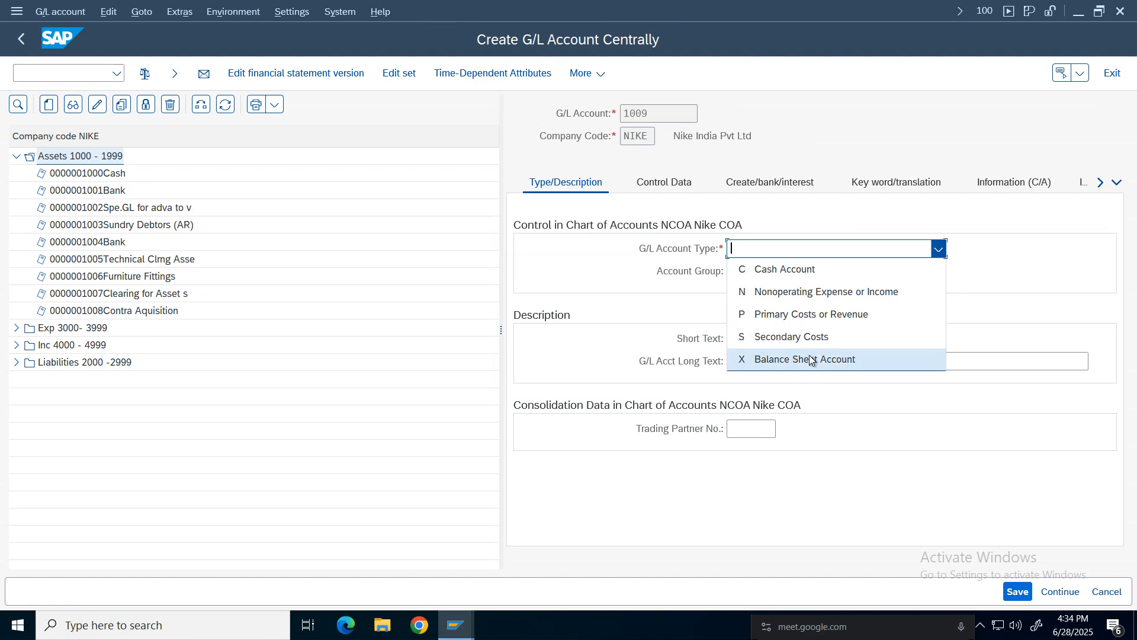
left_click(796, 359)
left_click(835, 273)
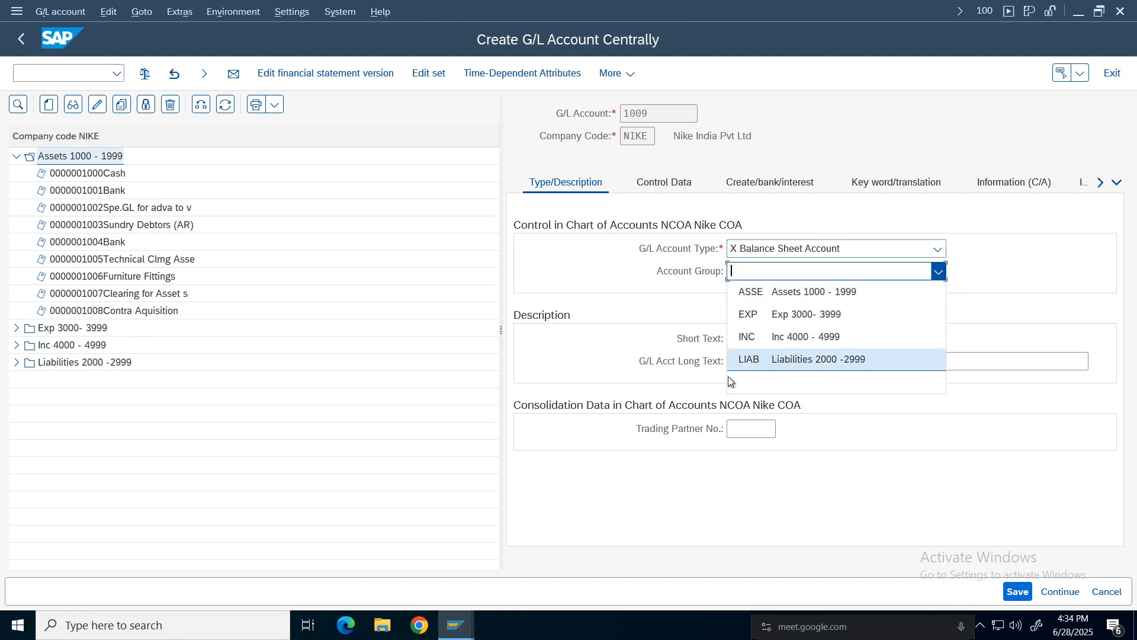
left_click(770, 290)
Enter CGST as the short text and SGST as the G/L account long text.
left_click(765, 340)
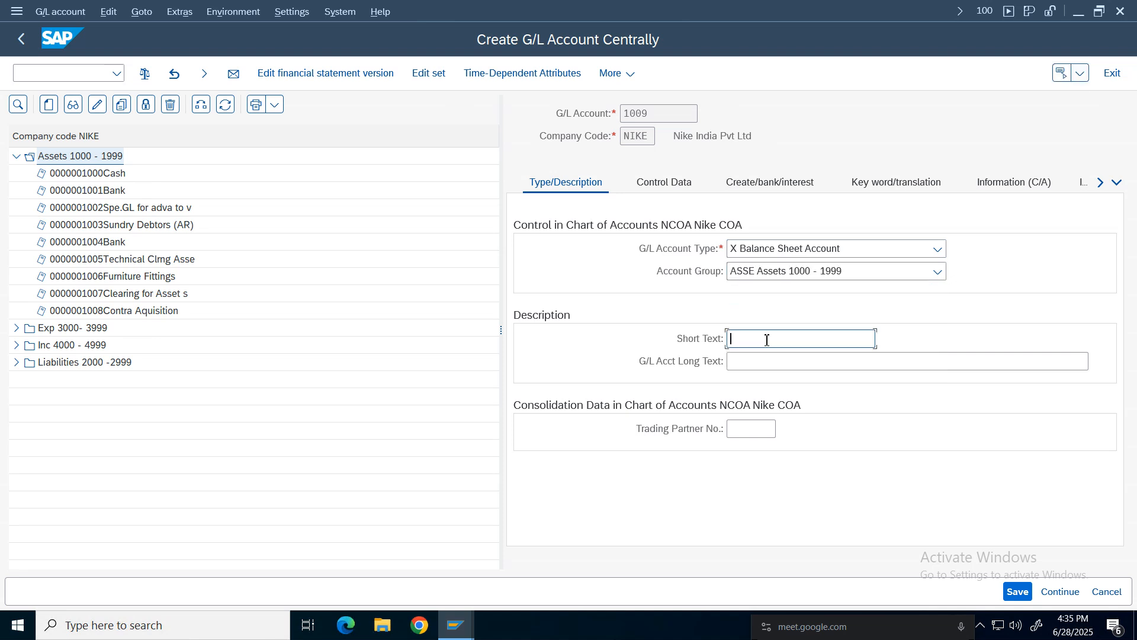
type("CGST")
left_click(763, 363)
type("S")
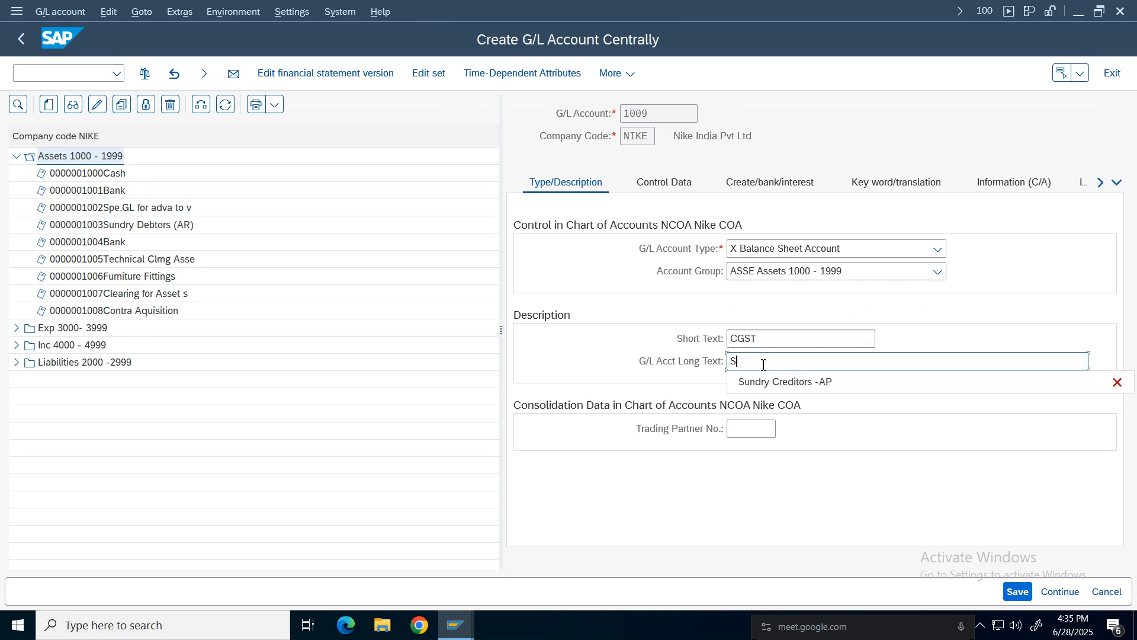
type("GST")
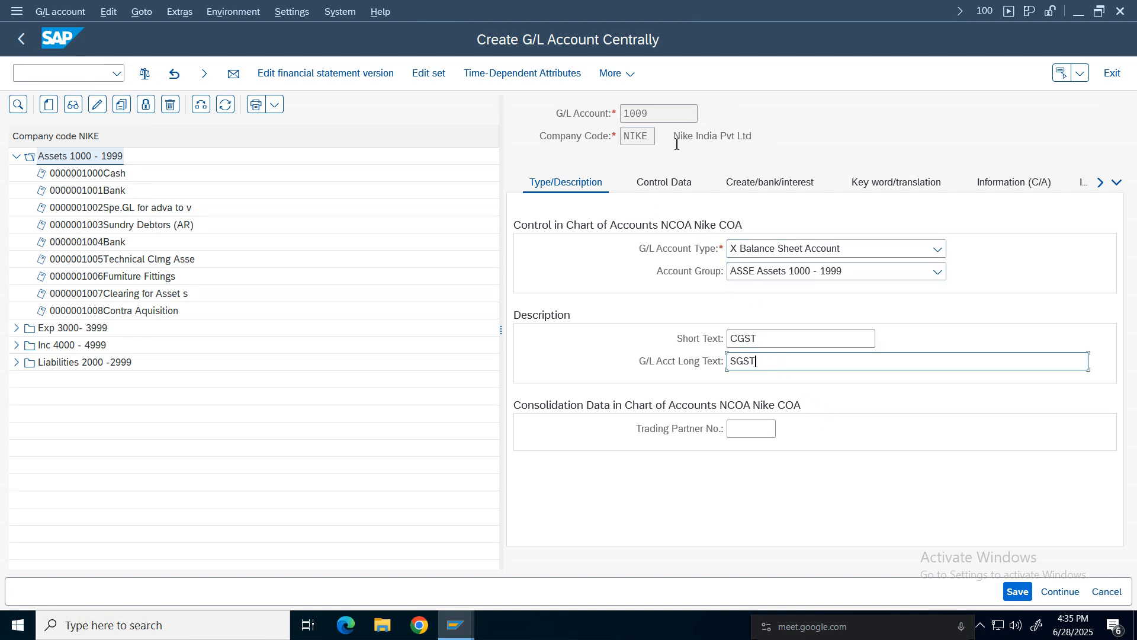
In the control data, set the sort key to 001.
left_click(664, 182)
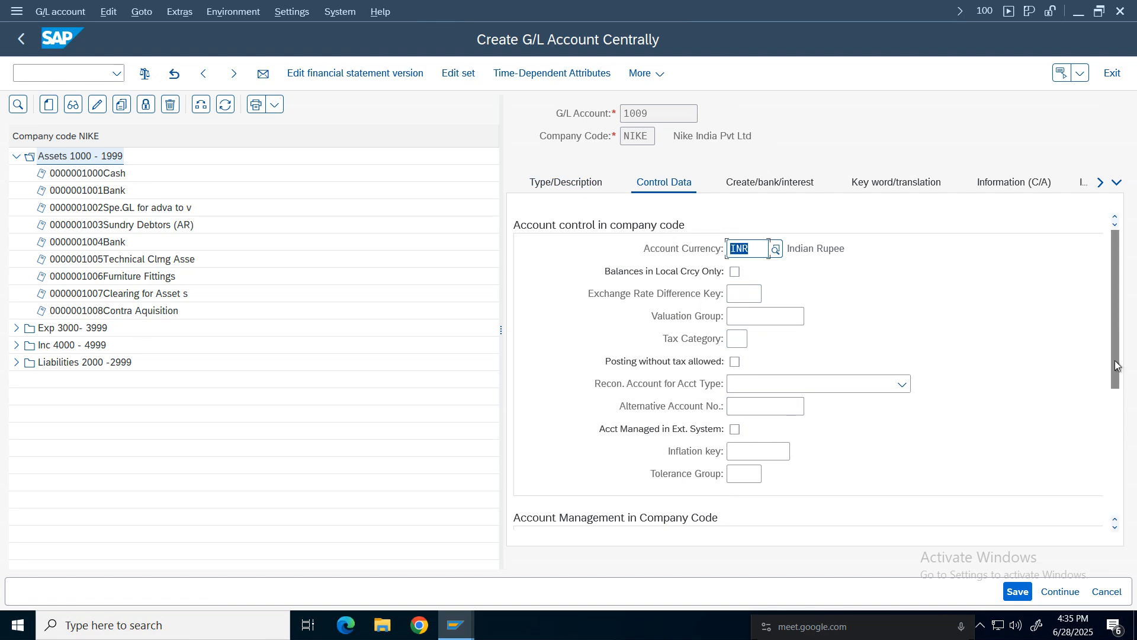
scroll(1117, 373, "down", 3)
left_click(738, 474)
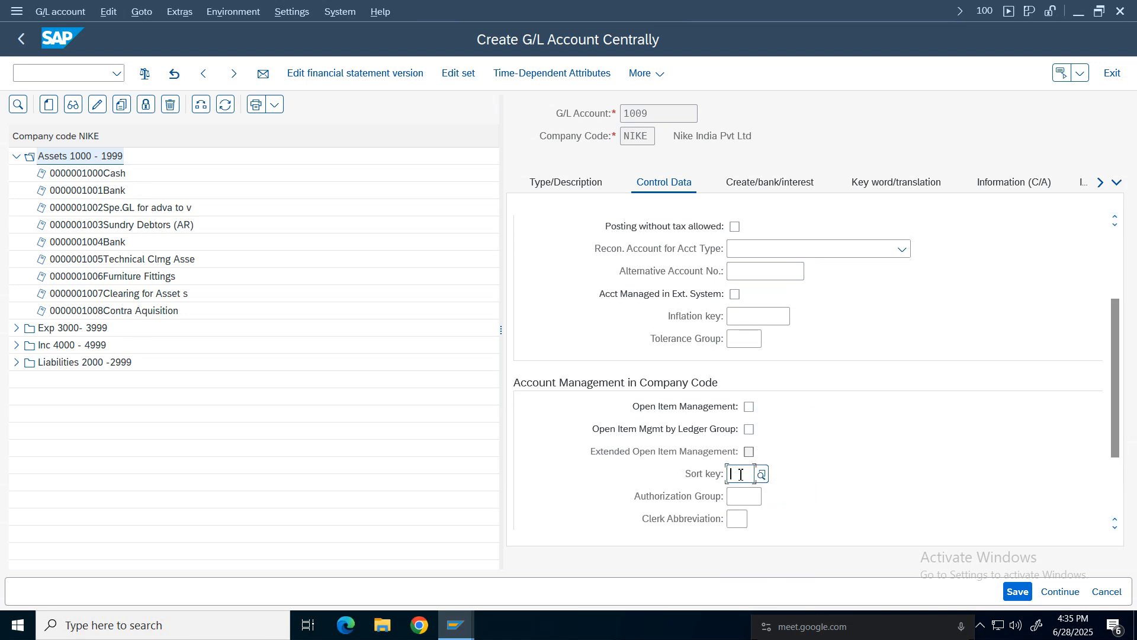
type("001")
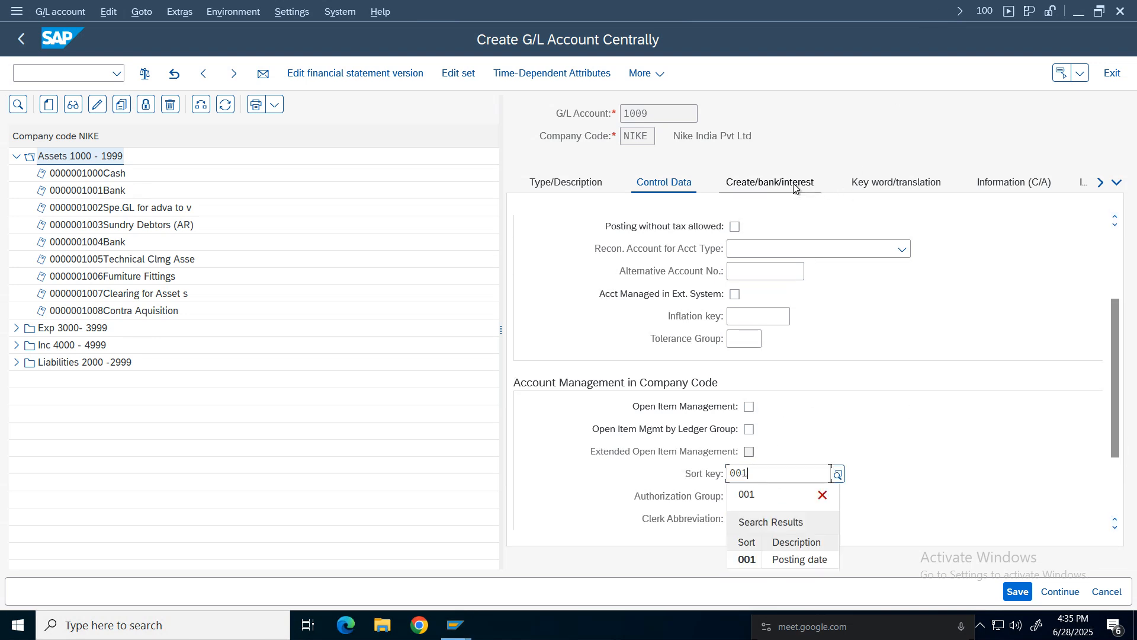
In the document creation controls, set the field status group to G001.
left_click(770, 182)
type("g001")
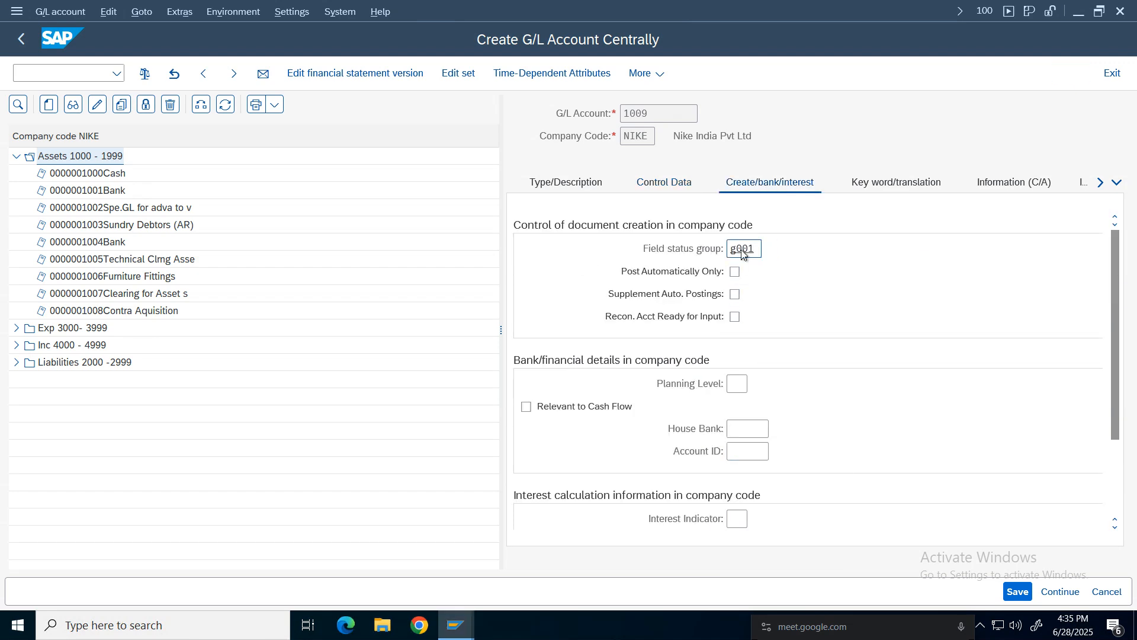
key("Return")
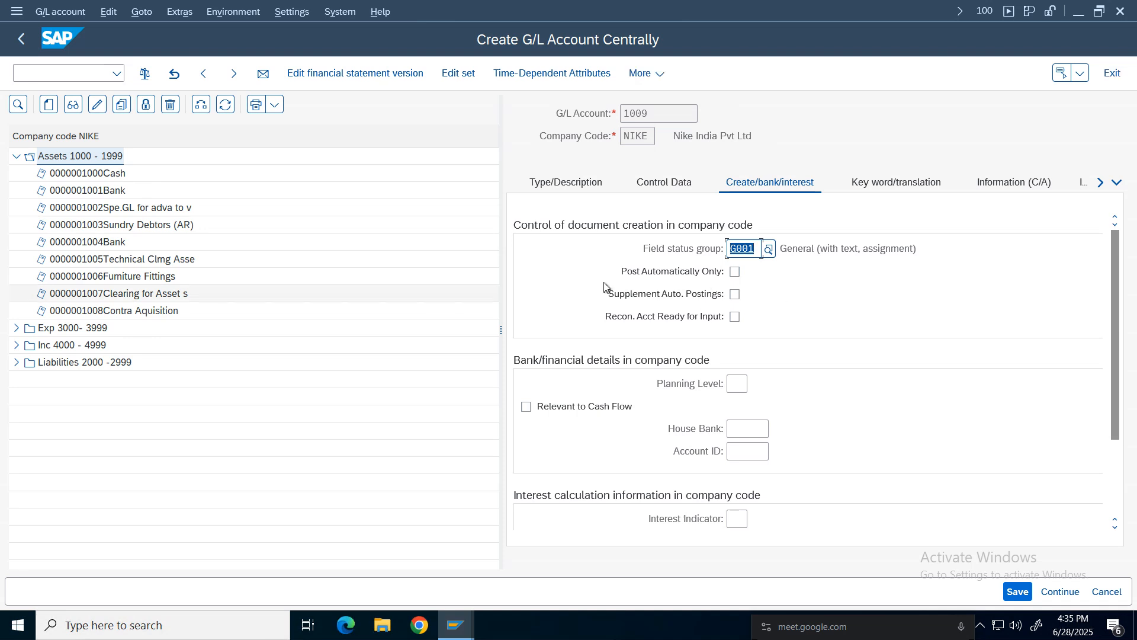
Return to the type and description data and extend the short text to CGST Inp.
left_click(659, 184)
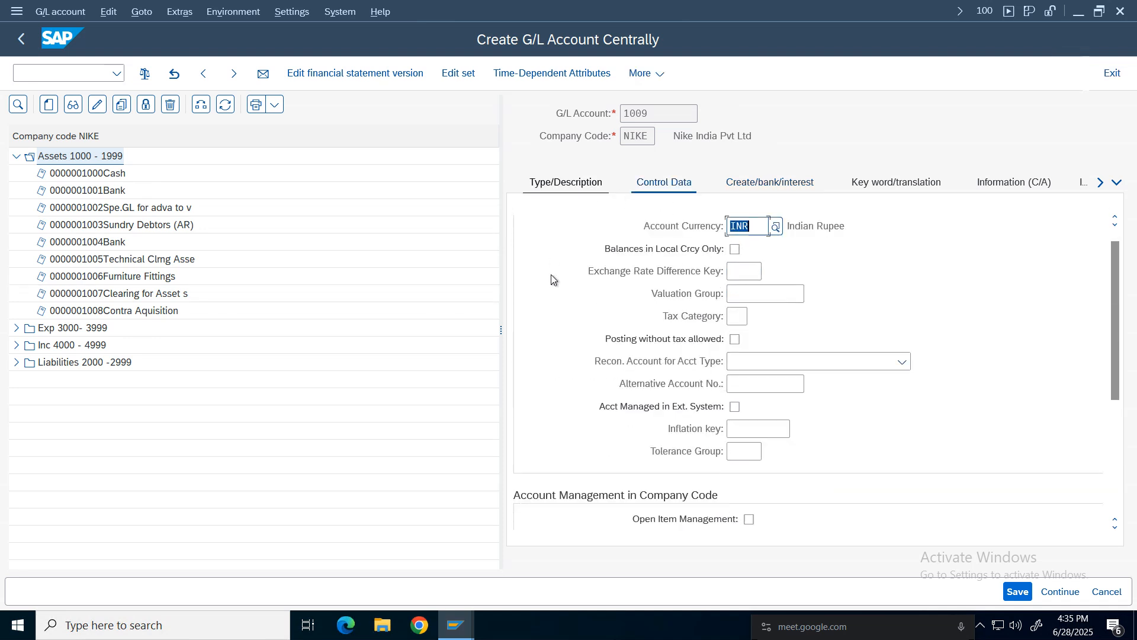
left_click(568, 185)
left_click(783, 339)
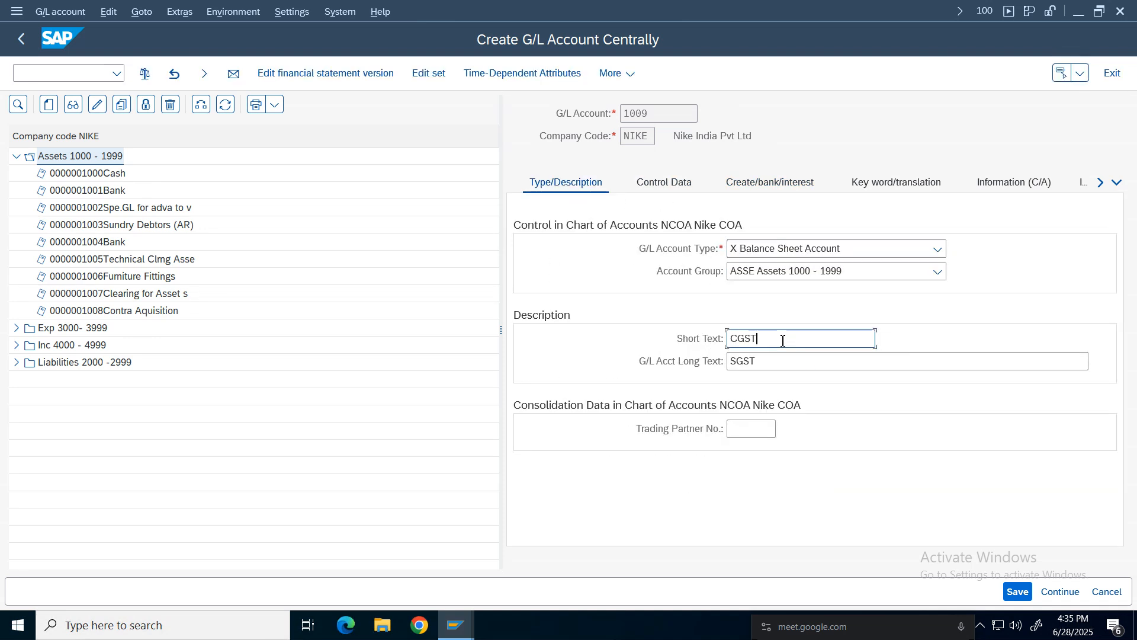
type("Inpi")
Set both the short text and the long text to CGST Input Tax and save G/L account 1009.
left_click(783, 361)
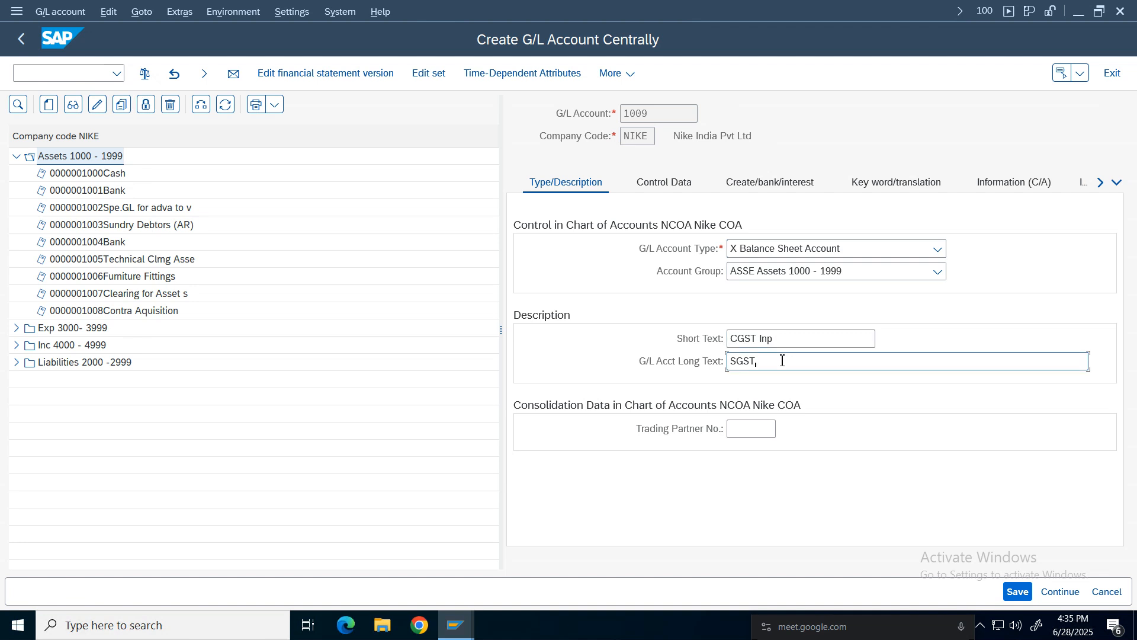
key("BackSpace")
key("BackSpace")
key("BackSpace")
key("BackSpace")
type("C")
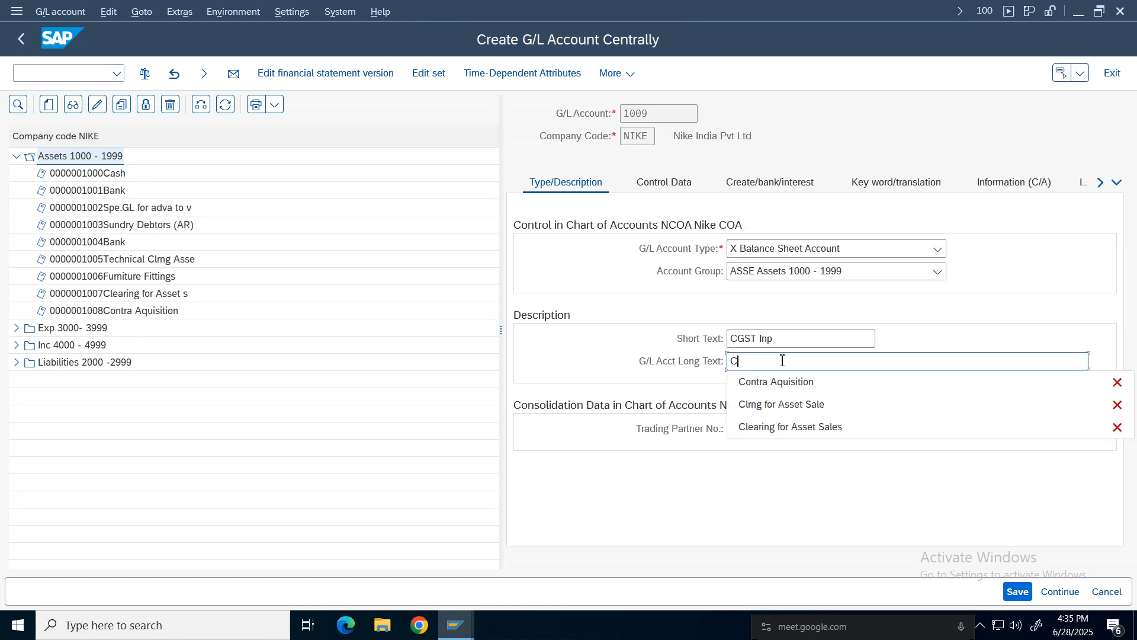
type("GST Input Tax")
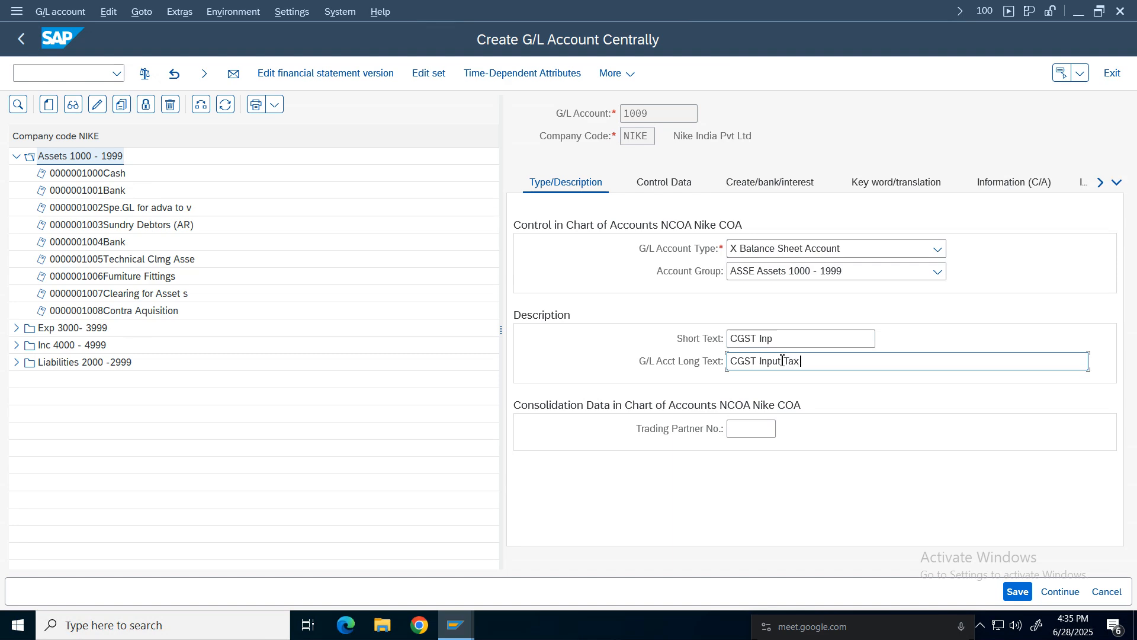
left_click(789, 346)
type("ut Ta")
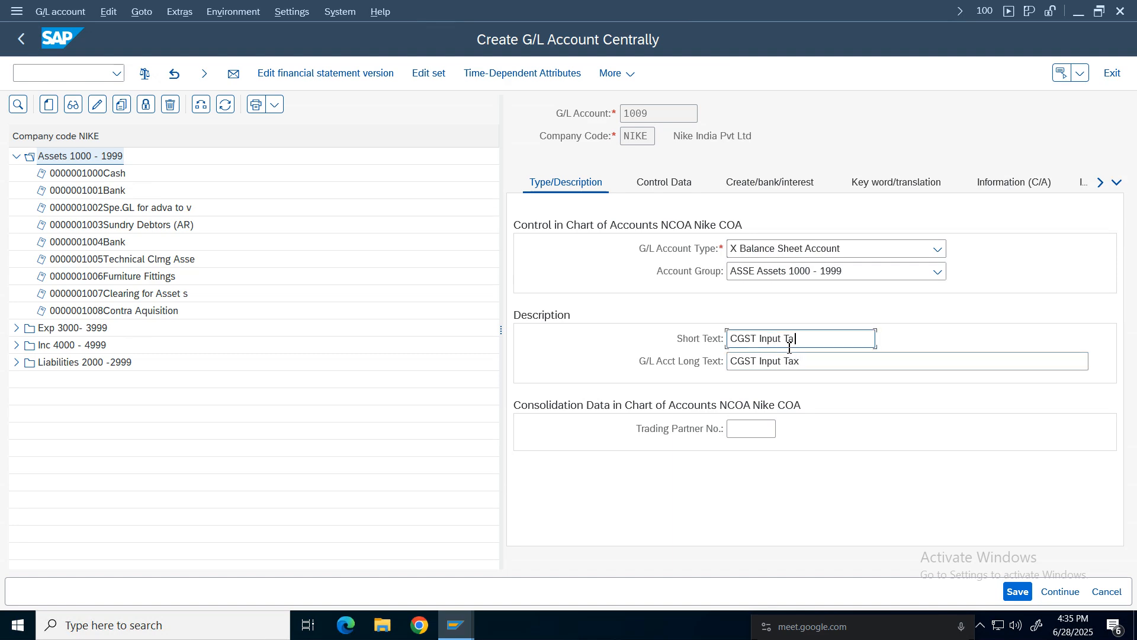
type("x")
left_click(1017, 591)
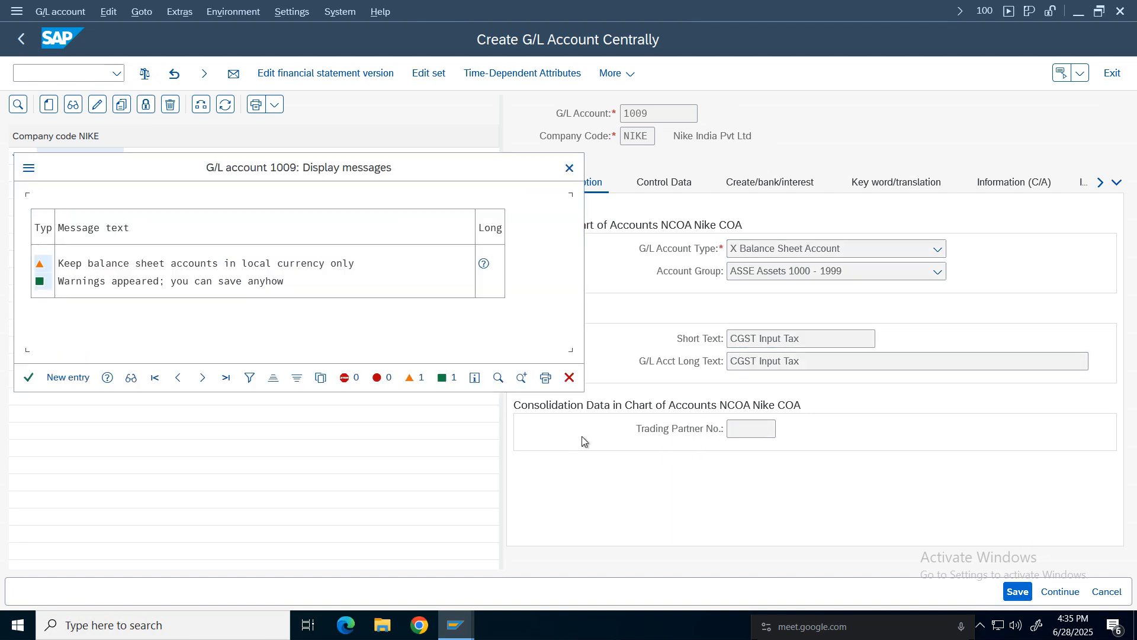
left_click(28, 377)
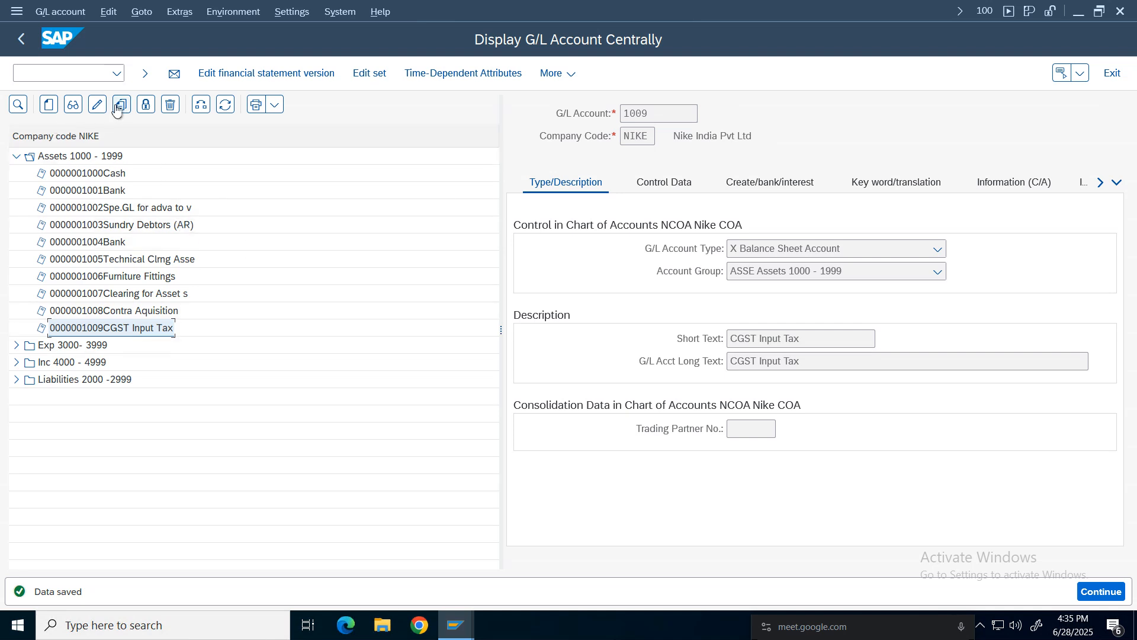
Copy G/L account 1009 to a new account 1010 in company code NIKE.
left_click(248, 305)
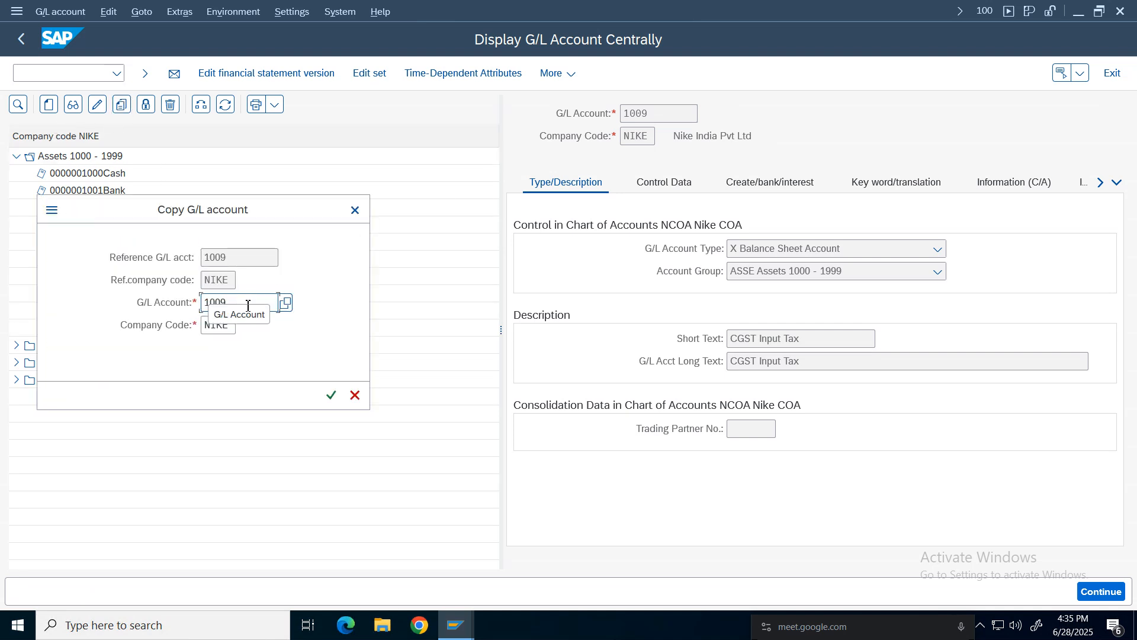
key("BackSpace")
key("BackSpace")
type("10")
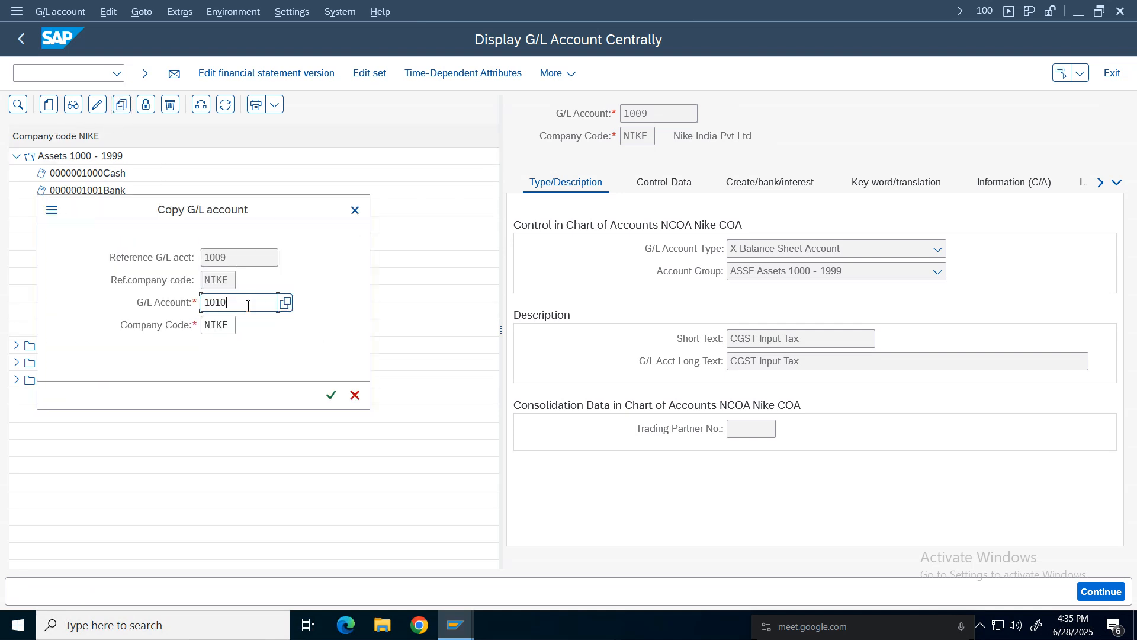
left_click(331, 395)
Change the short text and the long text to SGST Input Tax.
left_click(740, 338)
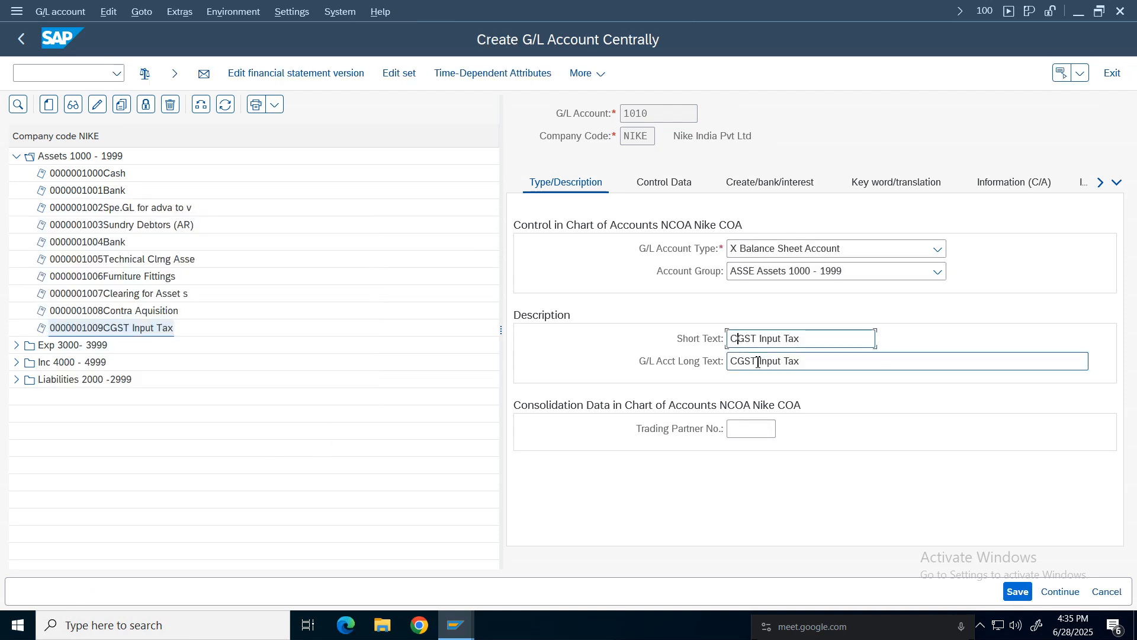
key("BackSpace")
type("S")
left_click_drag(739, 360, 756, 365)
key("Left")
key("BackSpace")
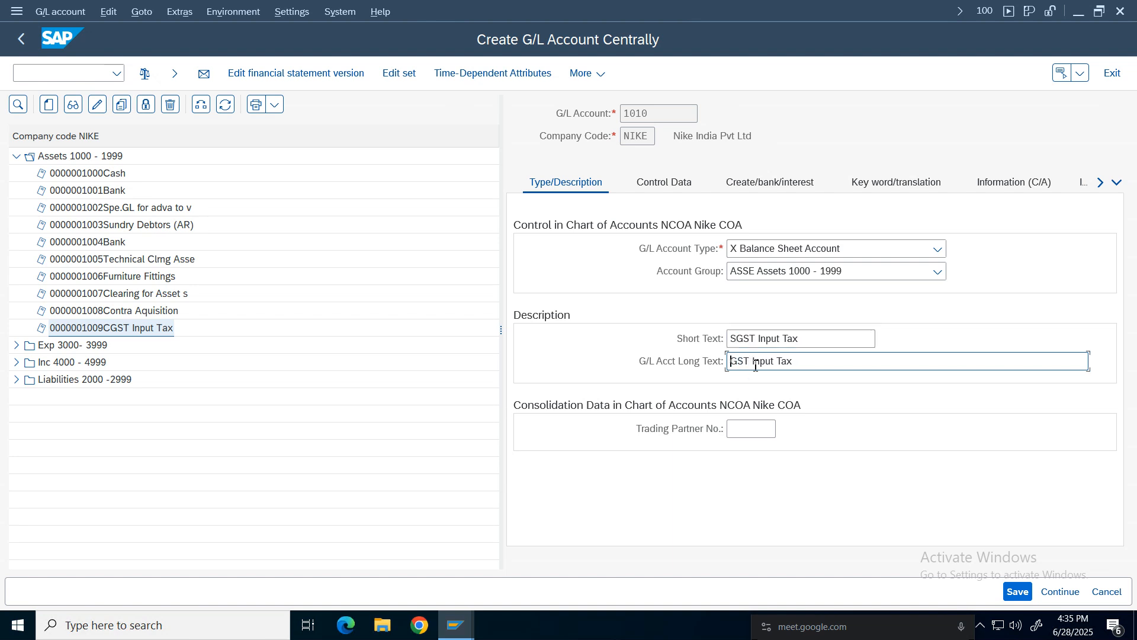
type("S")
Enable balances in local currency only and save G/L account 1010.
left_click(667, 183)
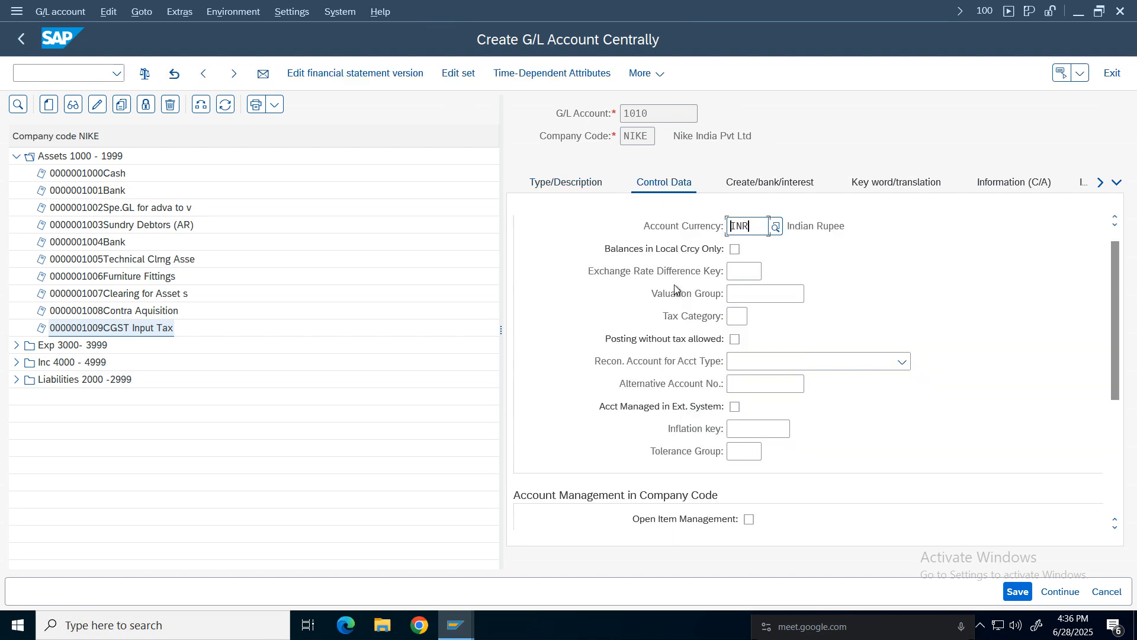
left_click(735, 250)
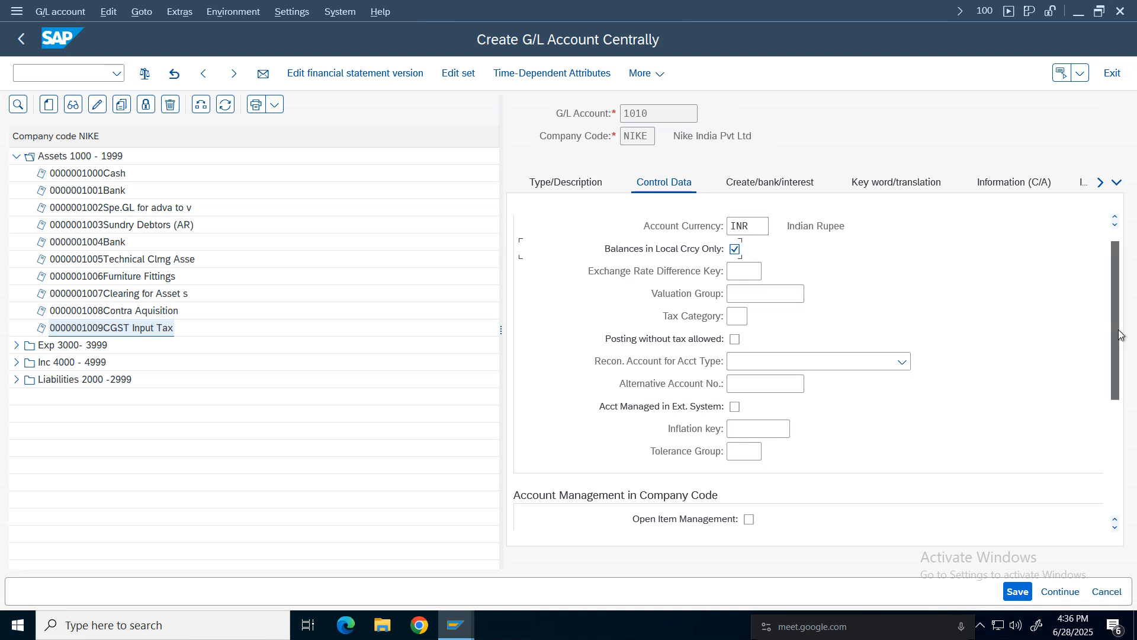
scroll(701, 503, "down", 3)
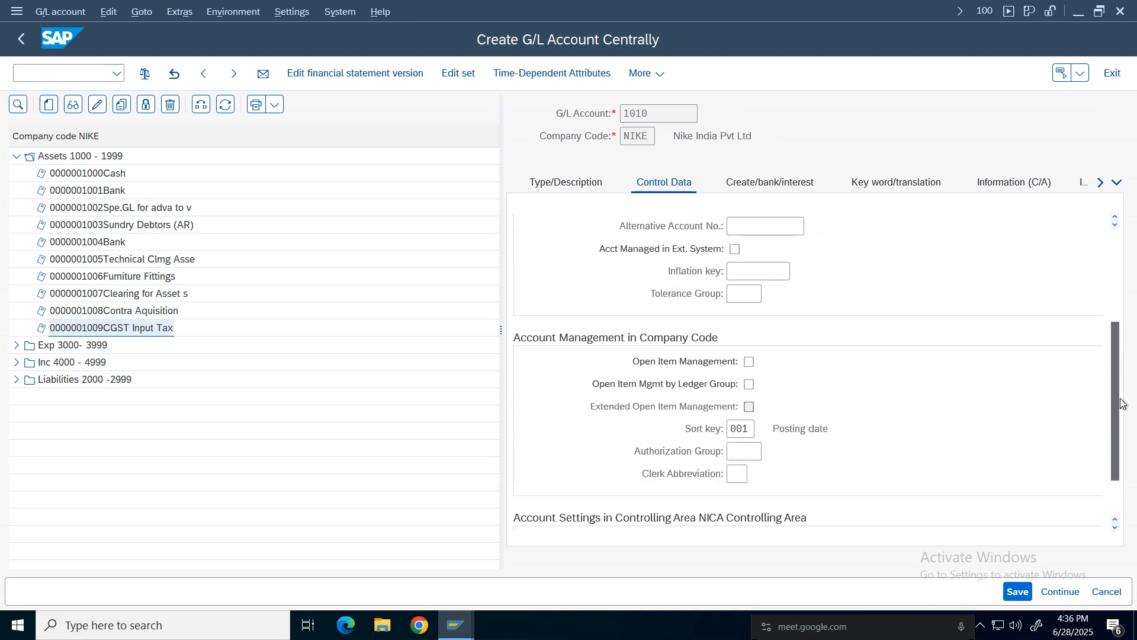
left_click(782, 184)
left_click(1018, 591)
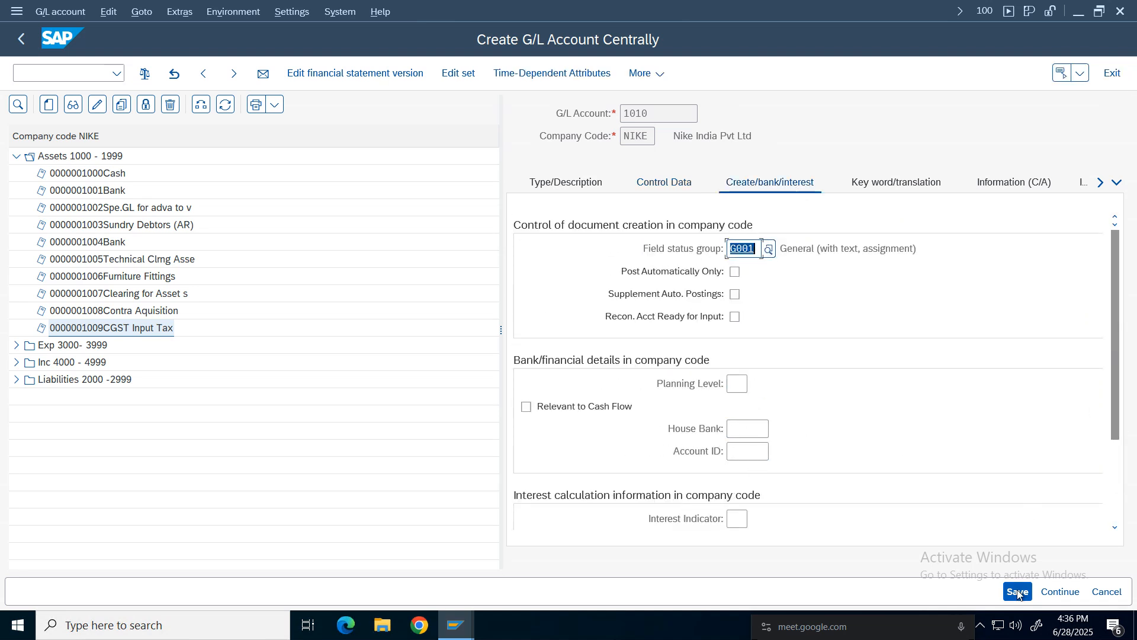
left_click(542, 183)
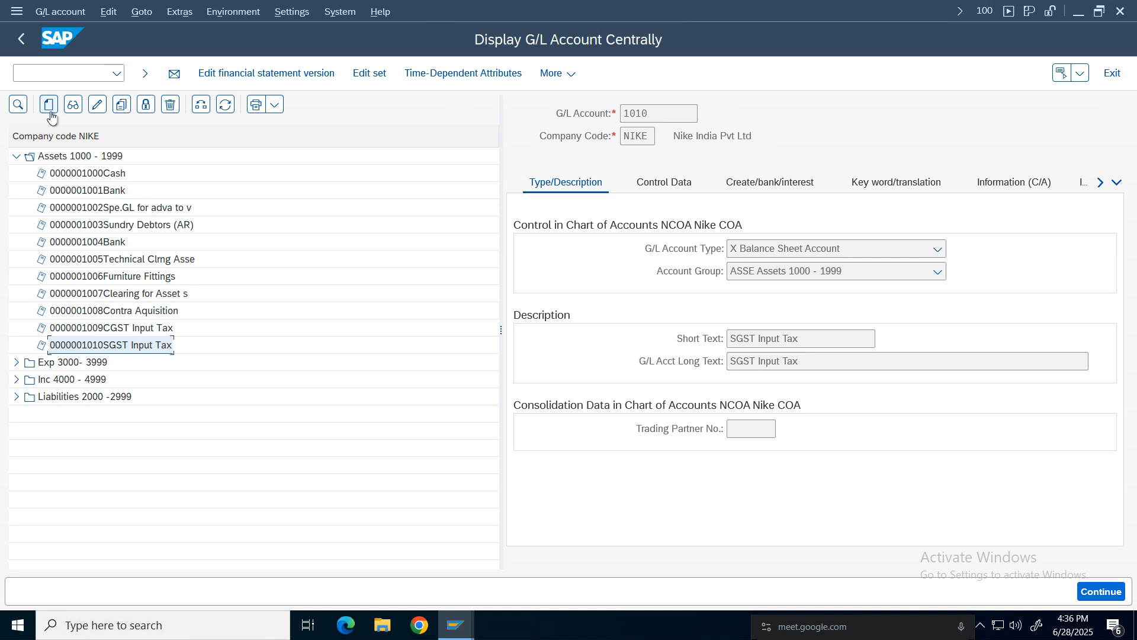
Copy G/L account 1010 to a new account 1011.
left_click(121, 105)
left_click_drag(219, 223, 513, 295)
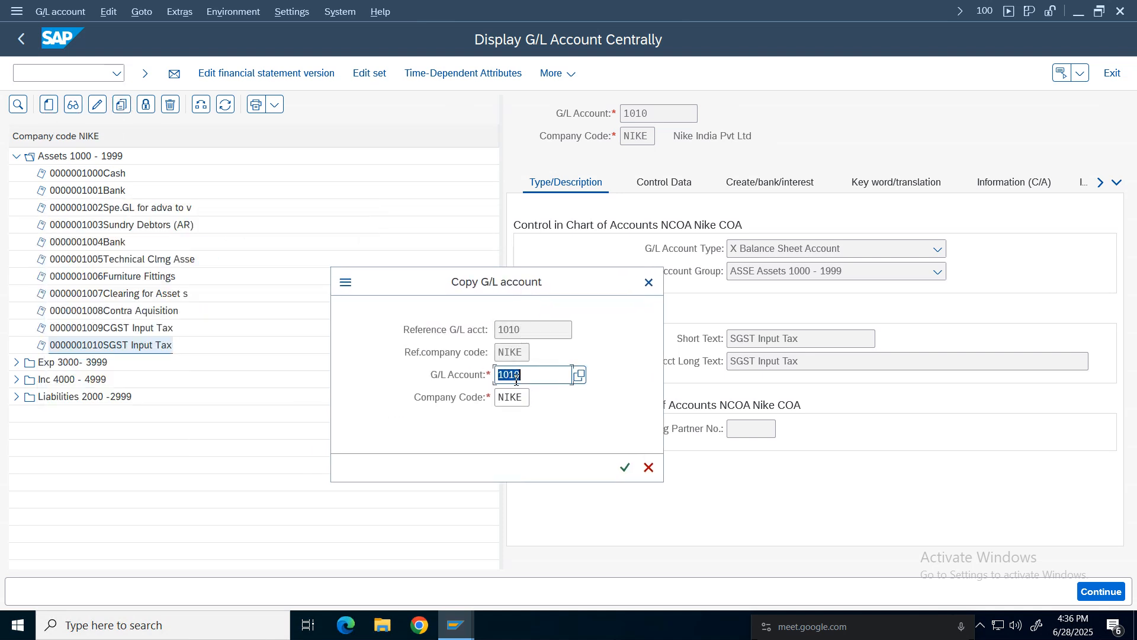
left_click(523, 380)
key("BackSpace")
type("1")
left_click(625, 467)
Change the short text and the long text to IGST Input Tax and save account 1011.
left_click(737, 339)
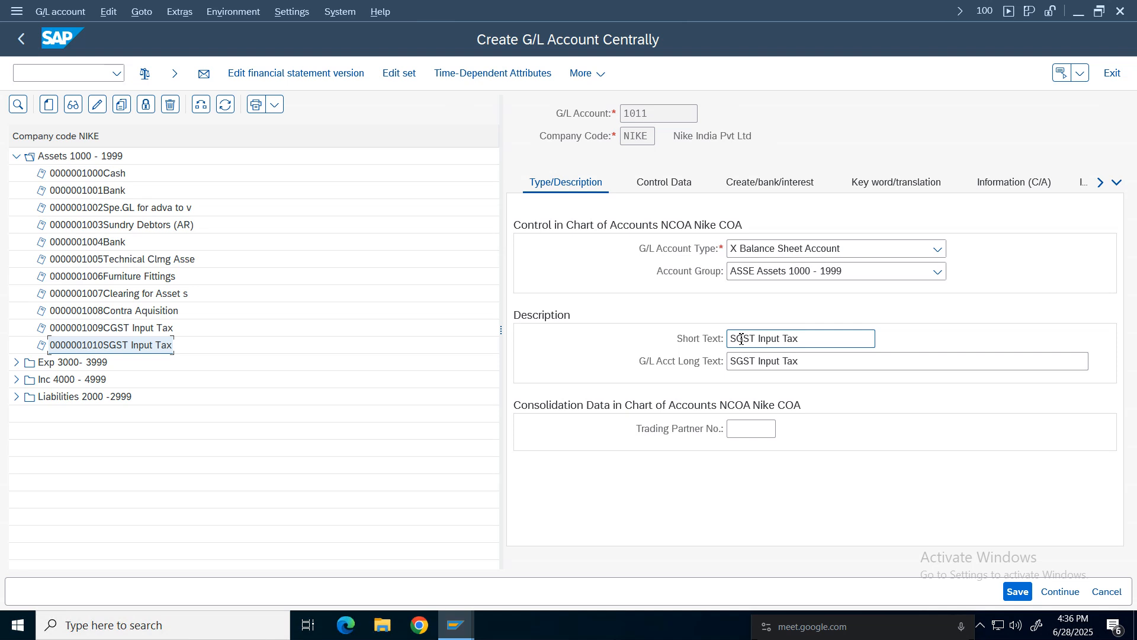
key("BackSpace")
type("I")
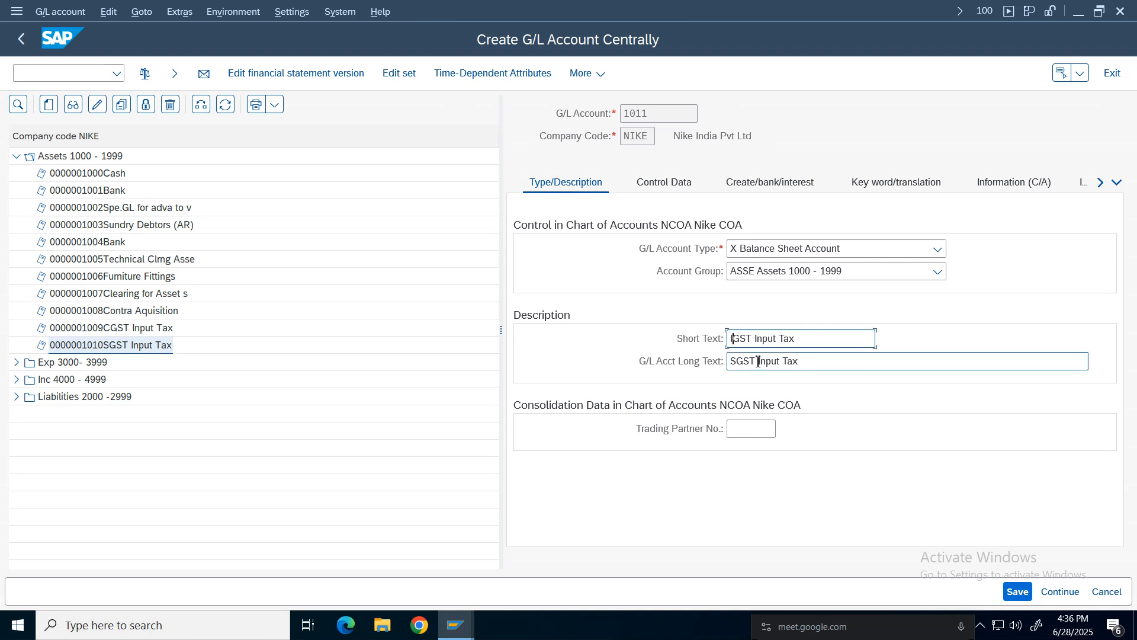
left_click(736, 362)
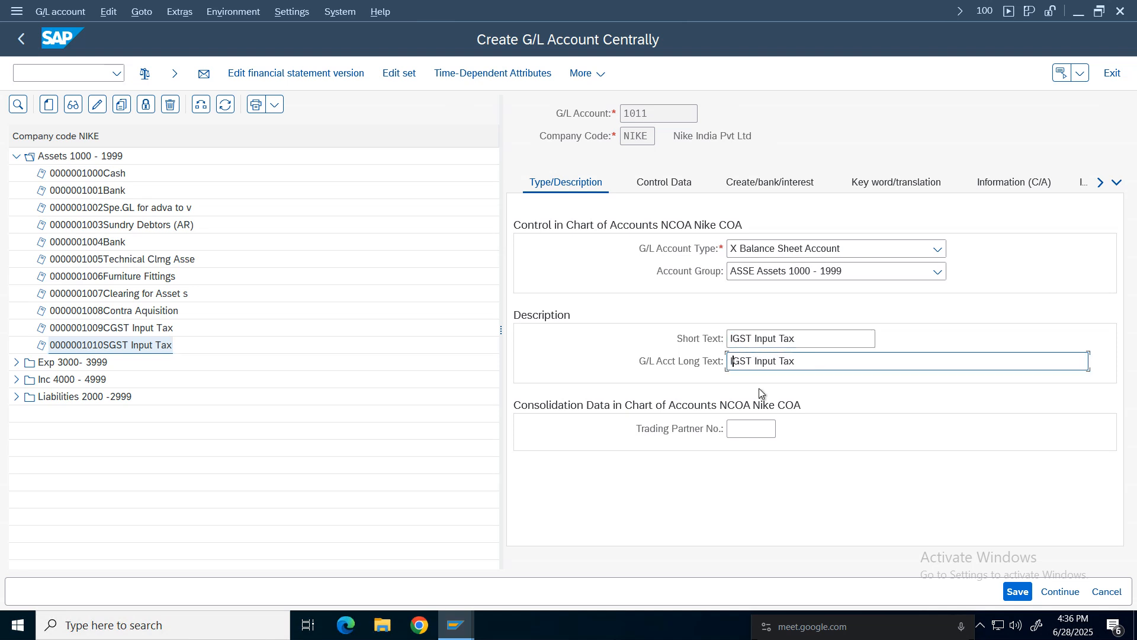
left_click(1017, 591)
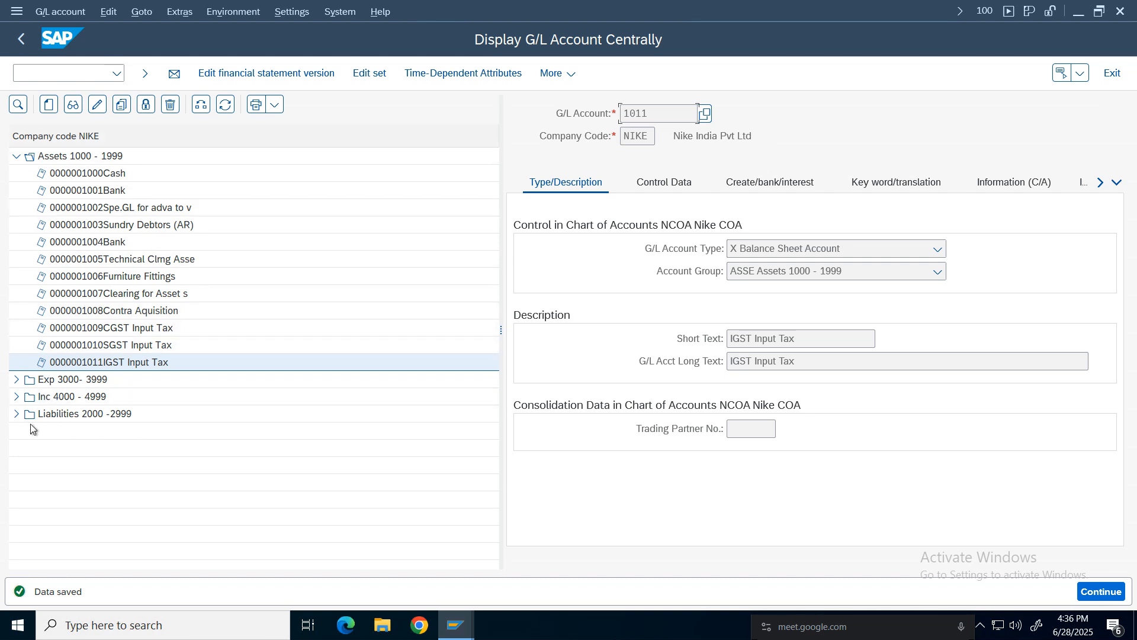
Create a new G/L account 2005 under the Liabilities 2000-2999 group in company code NIKE.
left_click(17, 414)
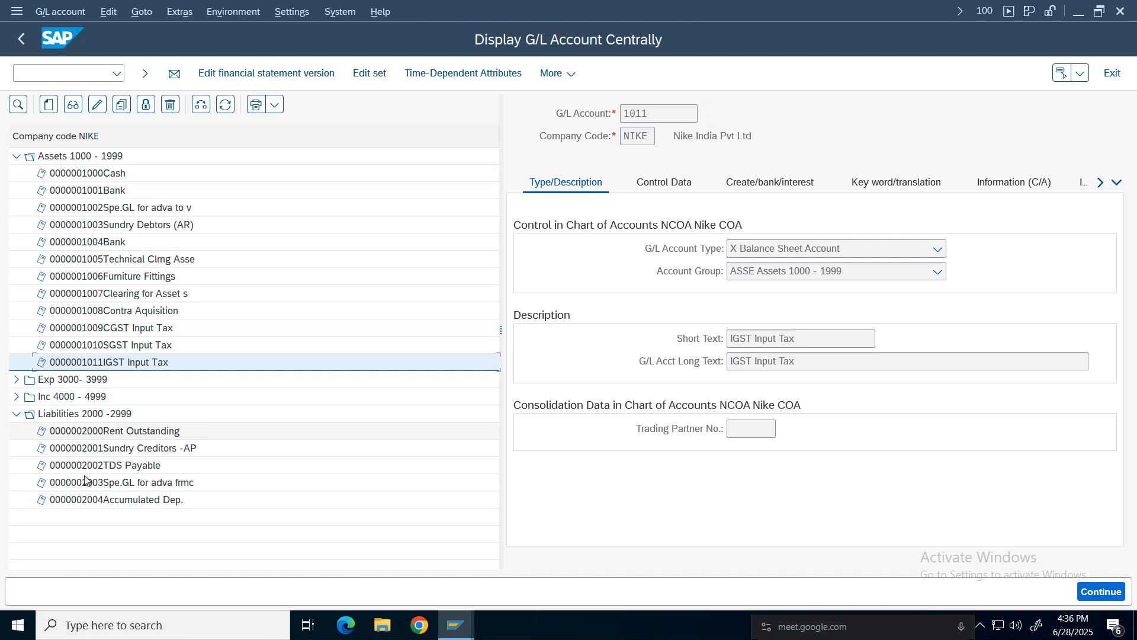
left_click(89, 499)
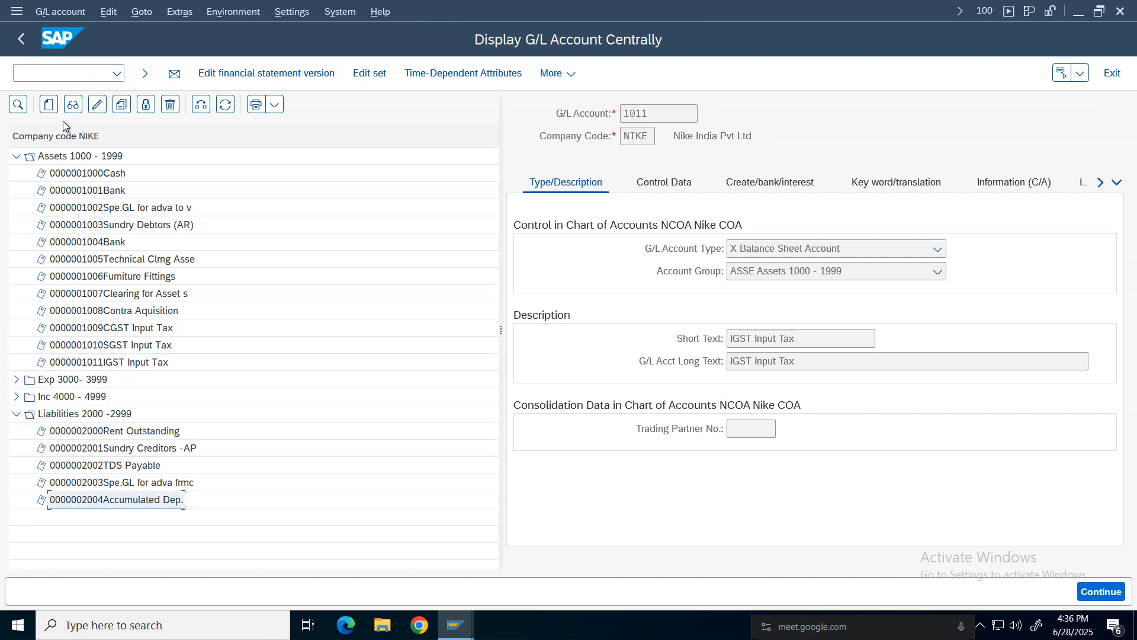
left_click(50, 106)
left_click_drag(153, 213, 519, 267)
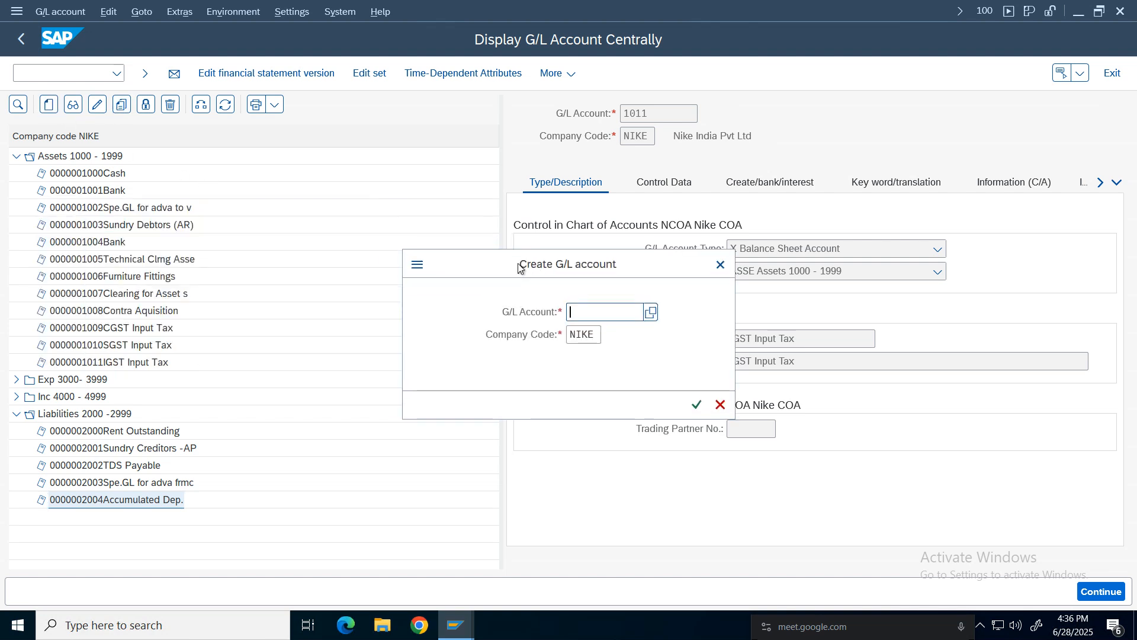
type("2005")
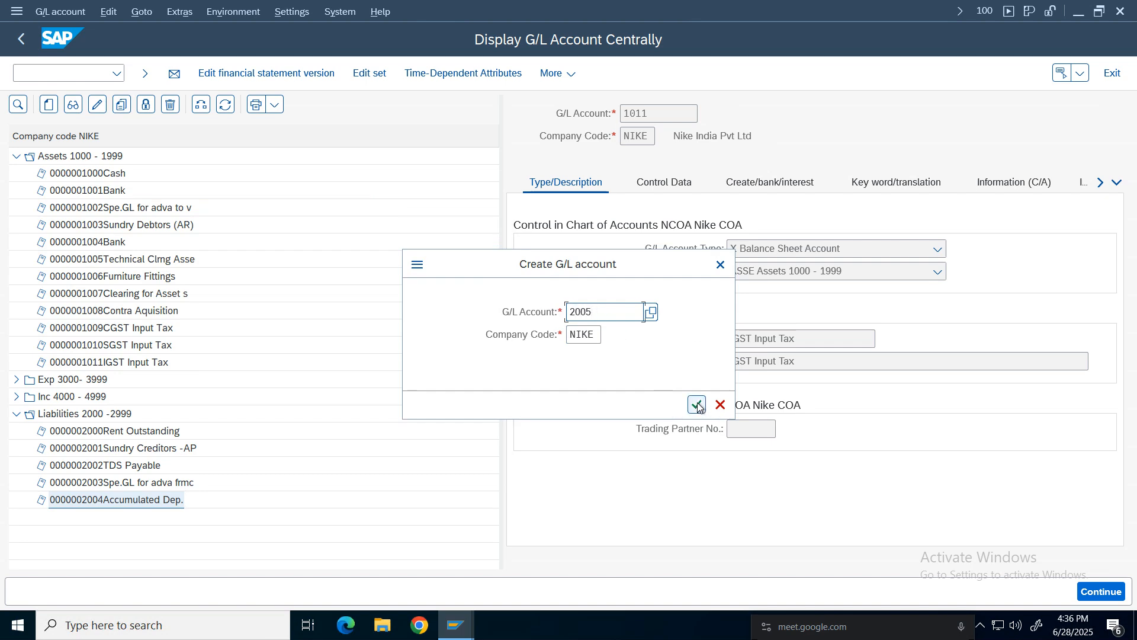
left_click(696, 404)
Set the account type to Balance Sheet Account and the account group to LIAB Liabilities 2000 -2999.
left_click(790, 249)
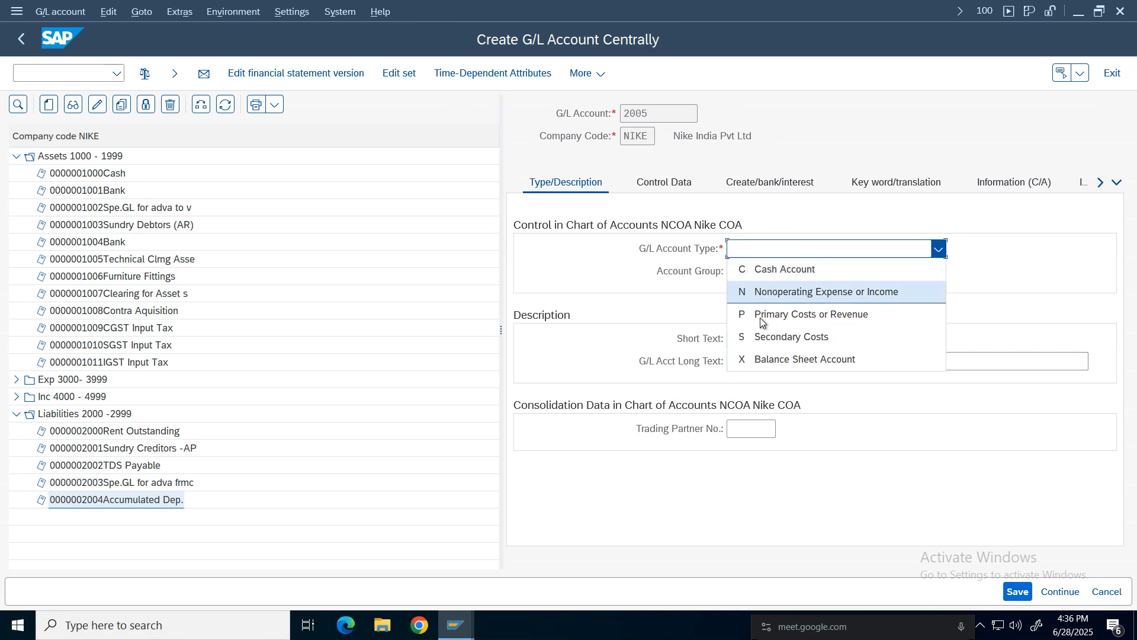
left_click(772, 359)
left_click(766, 272)
left_click(773, 361)
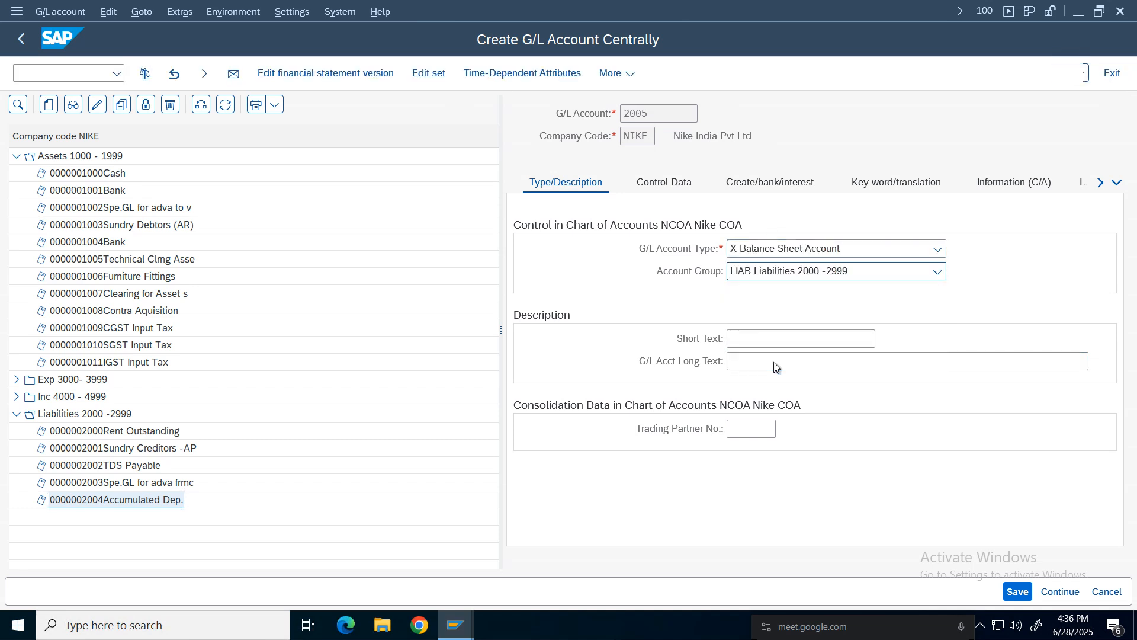
Enter CGST Output Tax as both the short text and the G/L account long text.
left_click(770, 342)
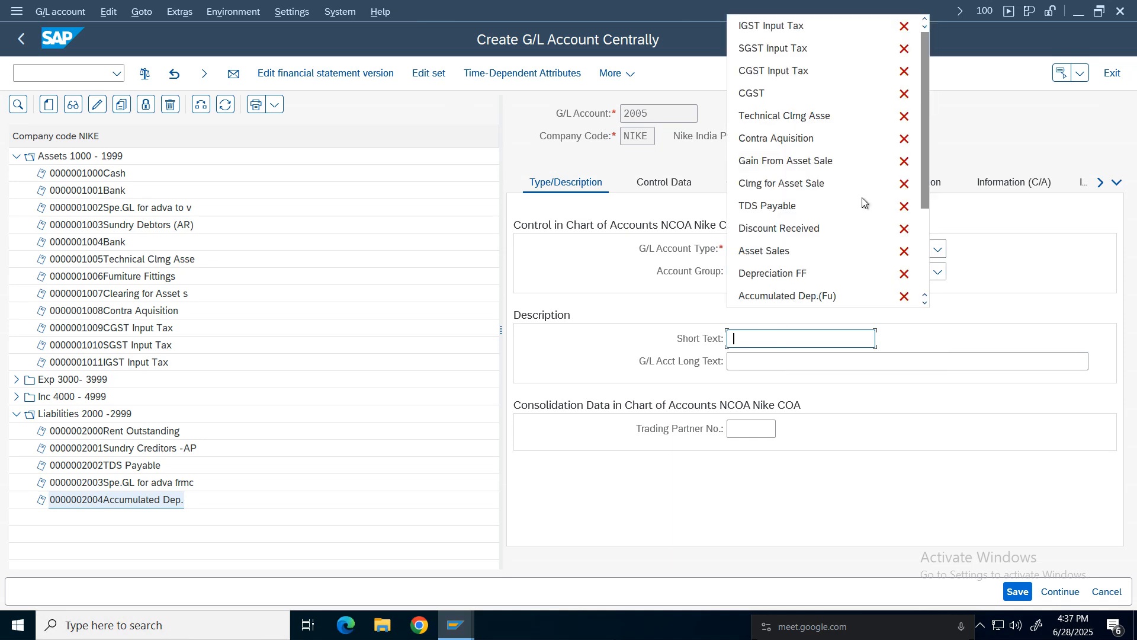
left_click(766, 74)
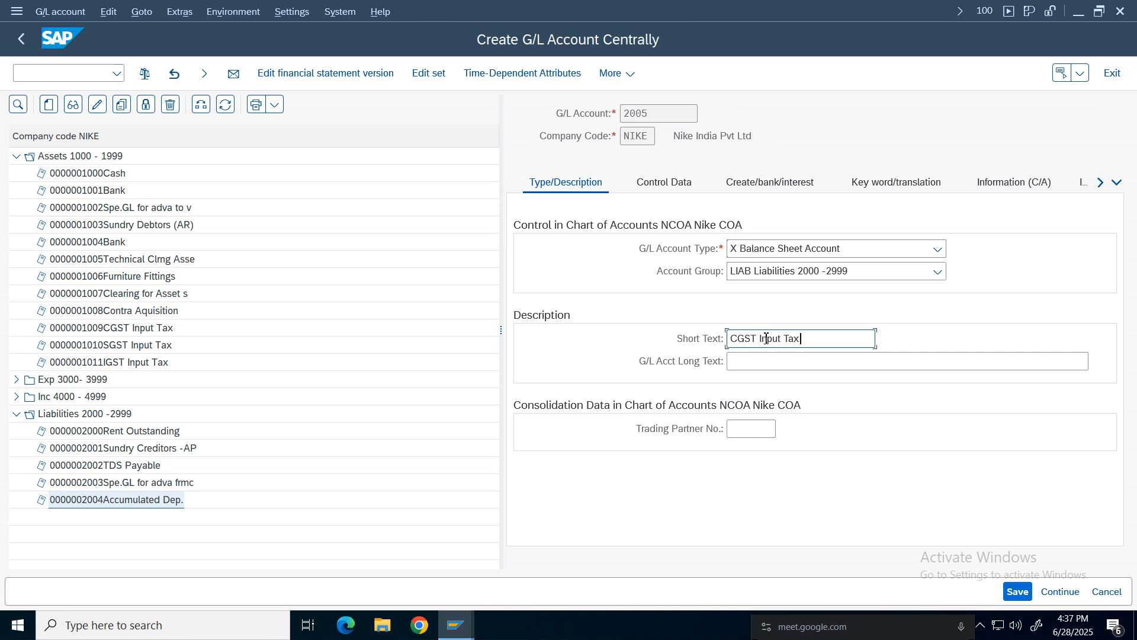
double_click(773, 343)
type("Output")
left_click_drag(853, 338, 530, 339)
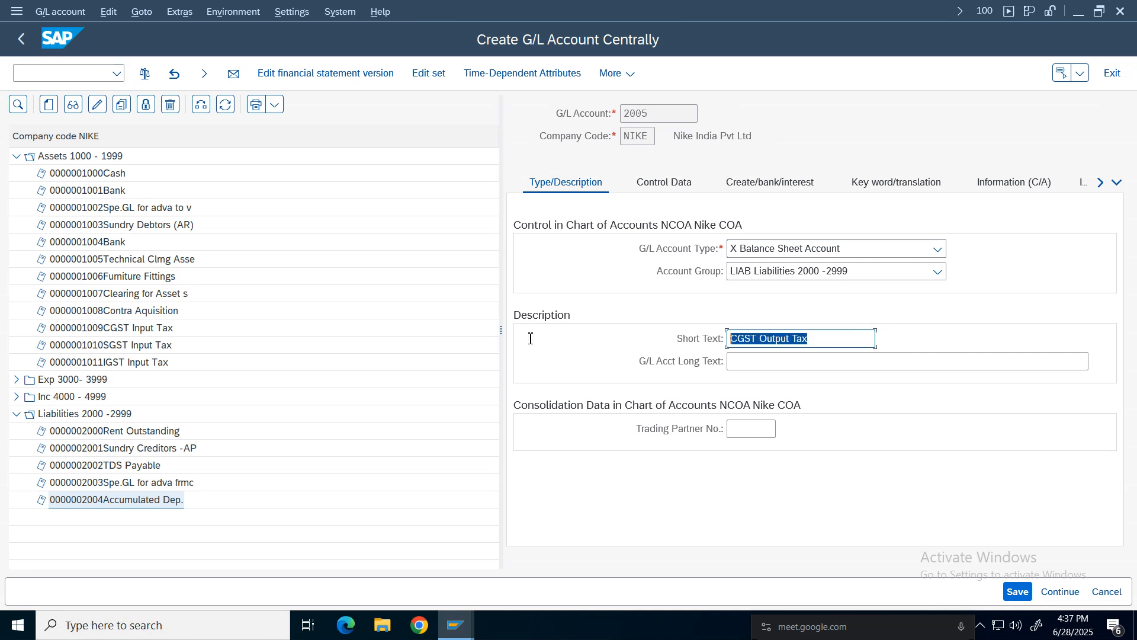
left_click(768, 357)
key("ctrl+v")
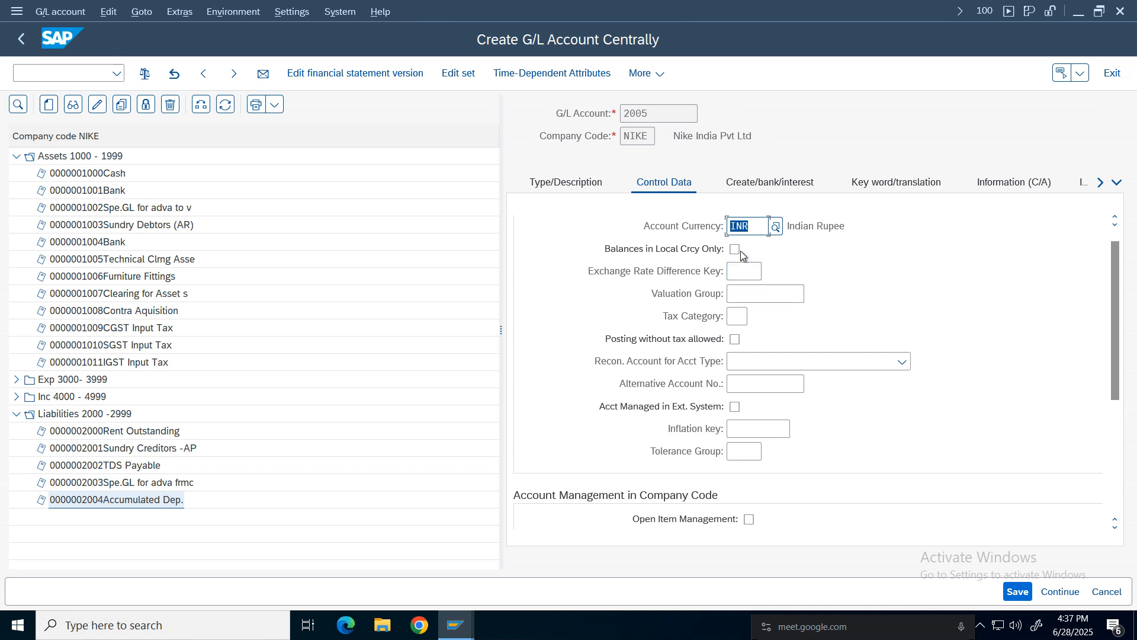
In the control data, enable balances in local currency only and set the sort key to 001.
left_click(736, 250)
left_click_drag(1121, 276, 1124, 400)
left_click(741, 362)
type("001")
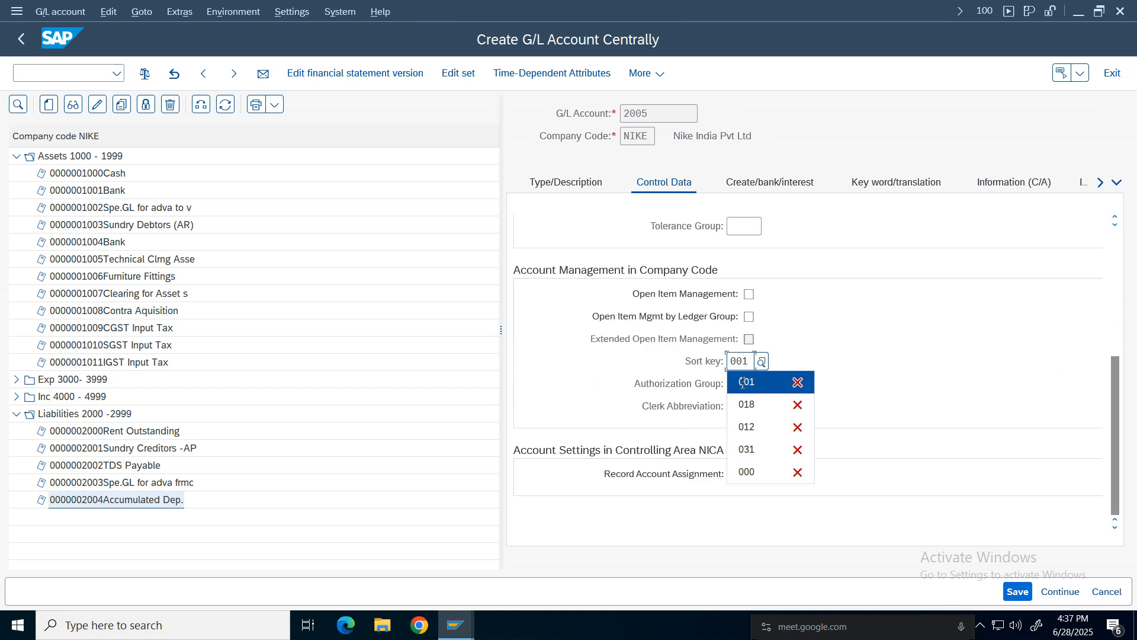
Fill in the field status group from the suggestions and save G/L account 2005.
left_click(777, 189)
left_click(737, 248)
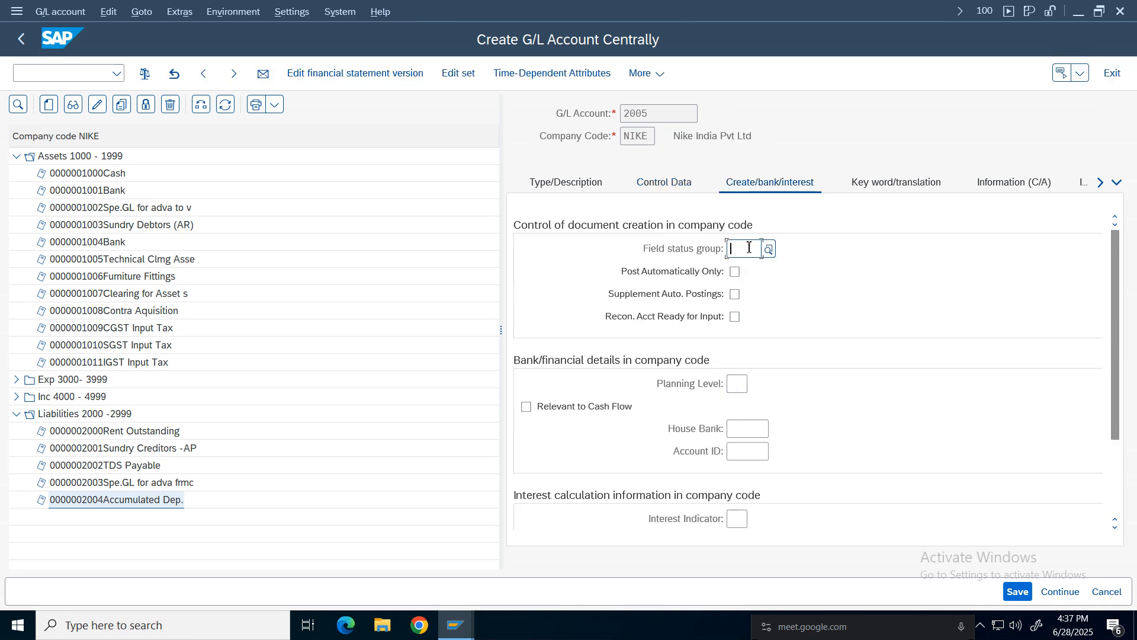
left_click(746, 270)
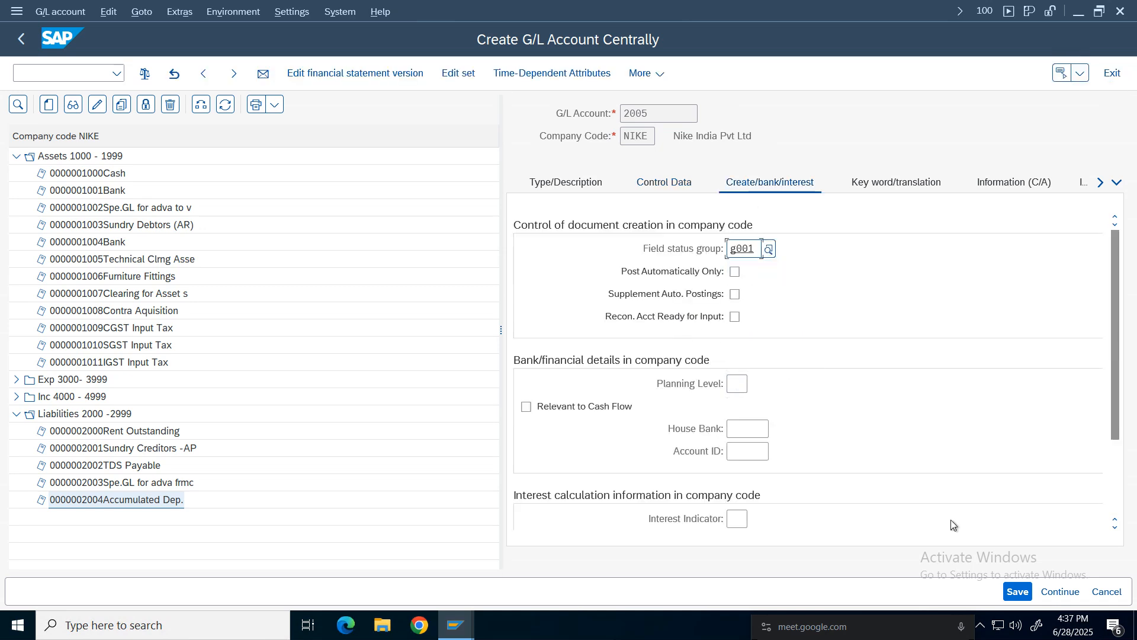
left_click(1018, 591)
left_click(670, 183)
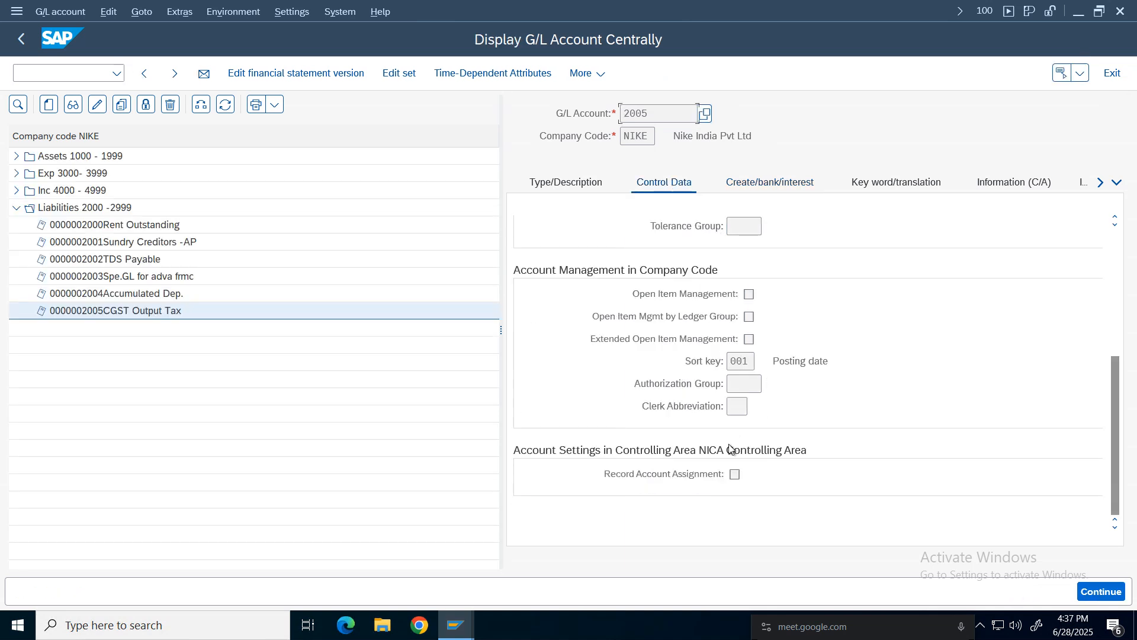
left_click(566, 182)
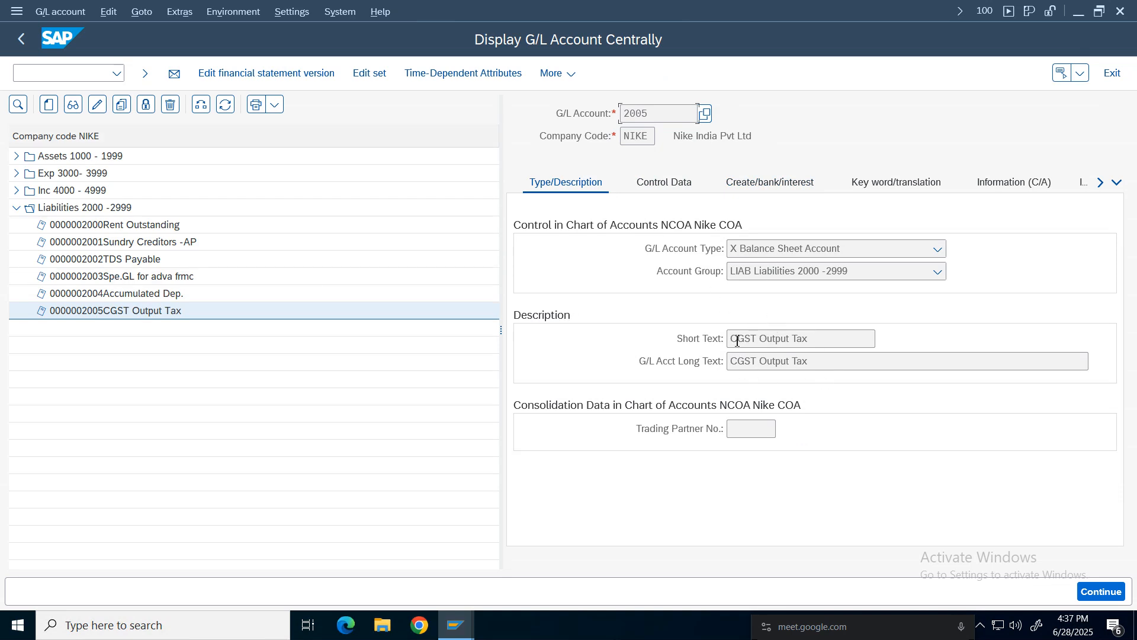
Copy G/L account 2005 to create new G/L account 2006 in company code NIKE.
left_click(122, 106)
left_click(240, 304)
key("BackSpace")
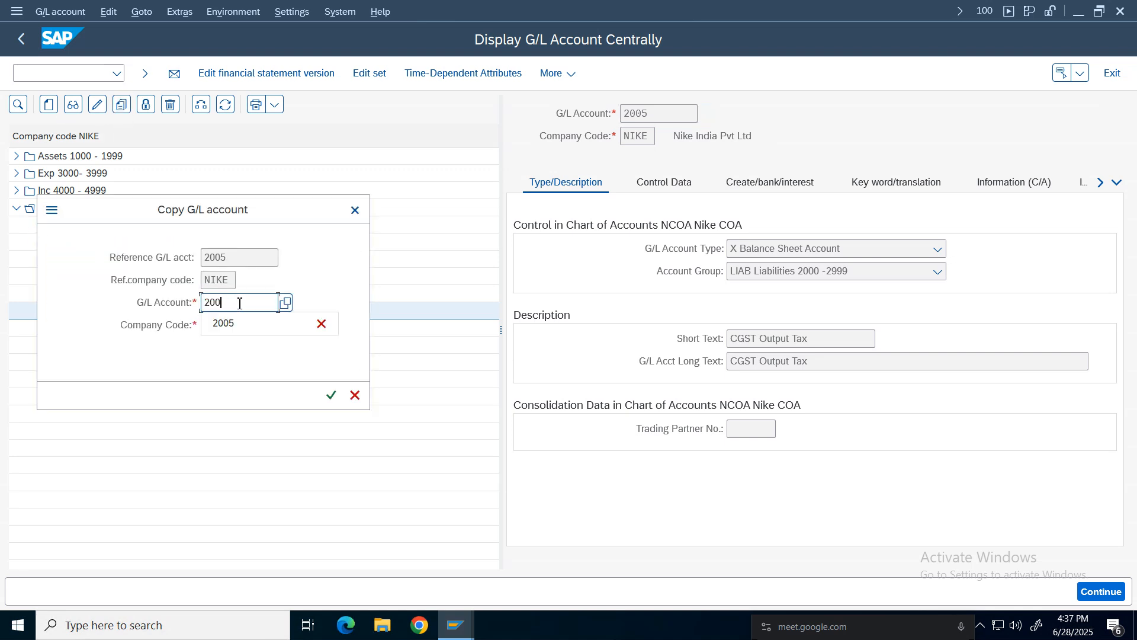
type("6")
key("Return")
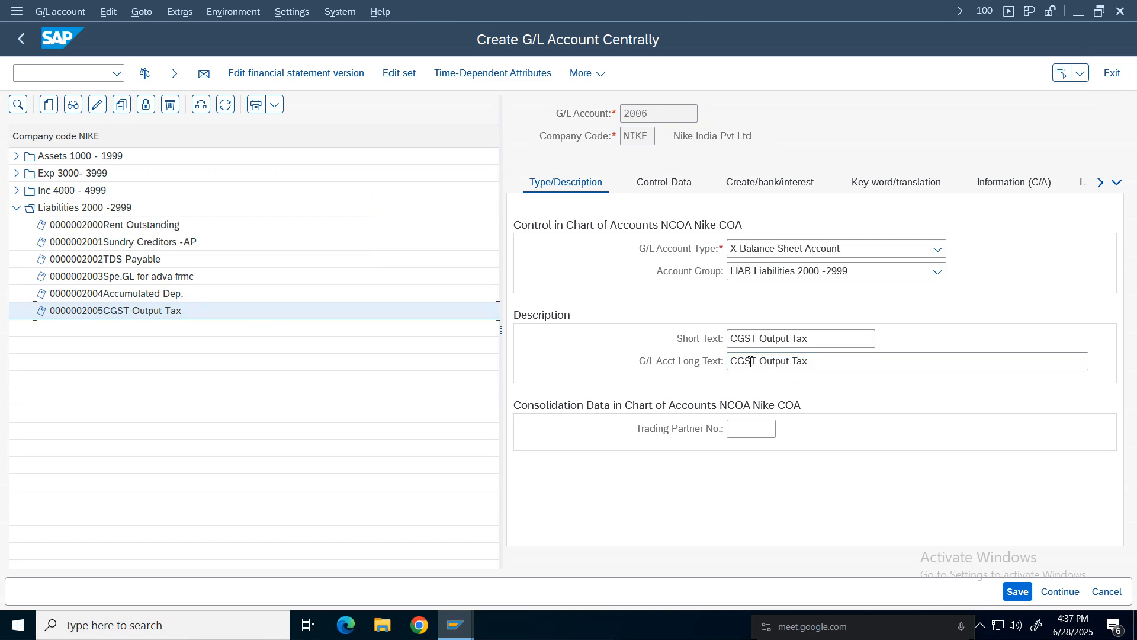
Change the short text and long text to SGST Output Tax and save account 2006.
left_click(736, 338)
key("BackSpace")
type("S")
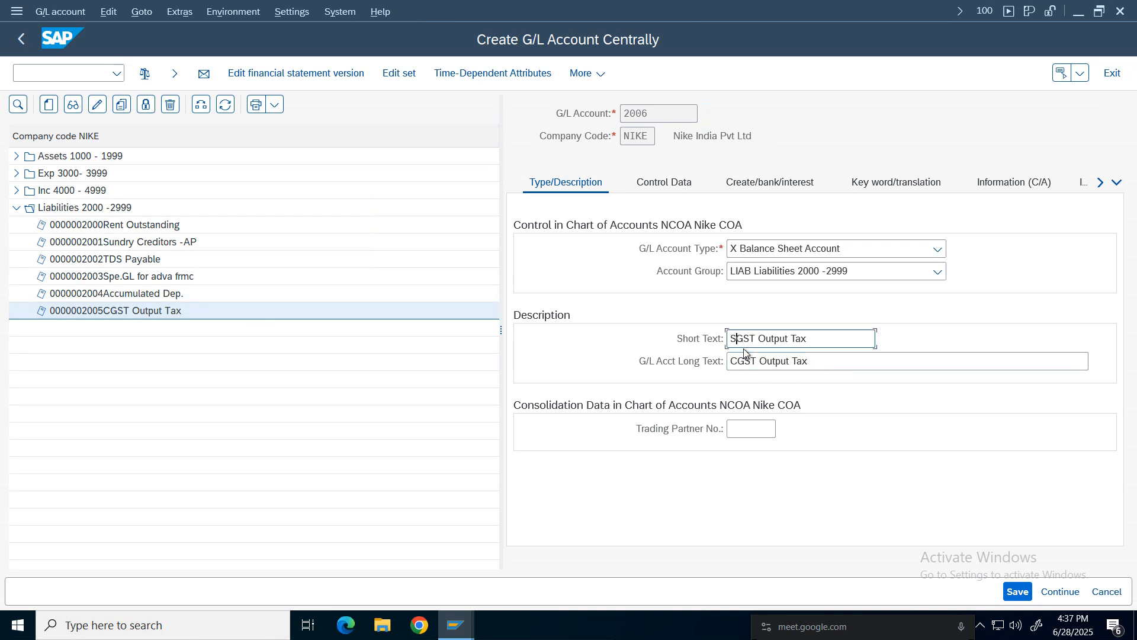
left_click(740, 363)
key("BackSpace")
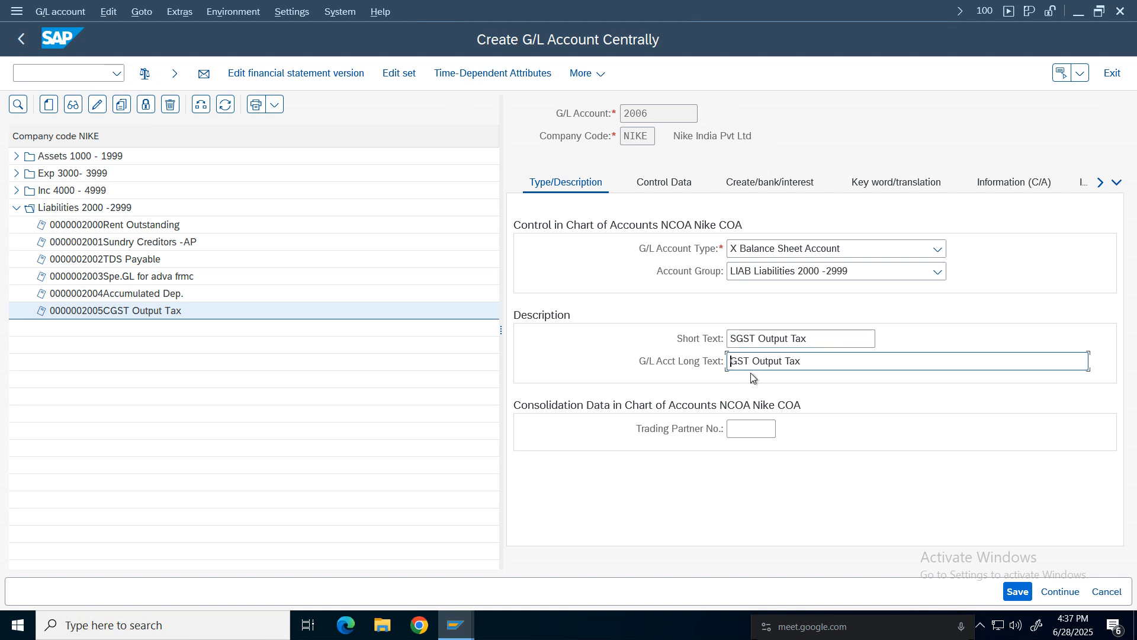
type("S")
left_click(1019, 592)
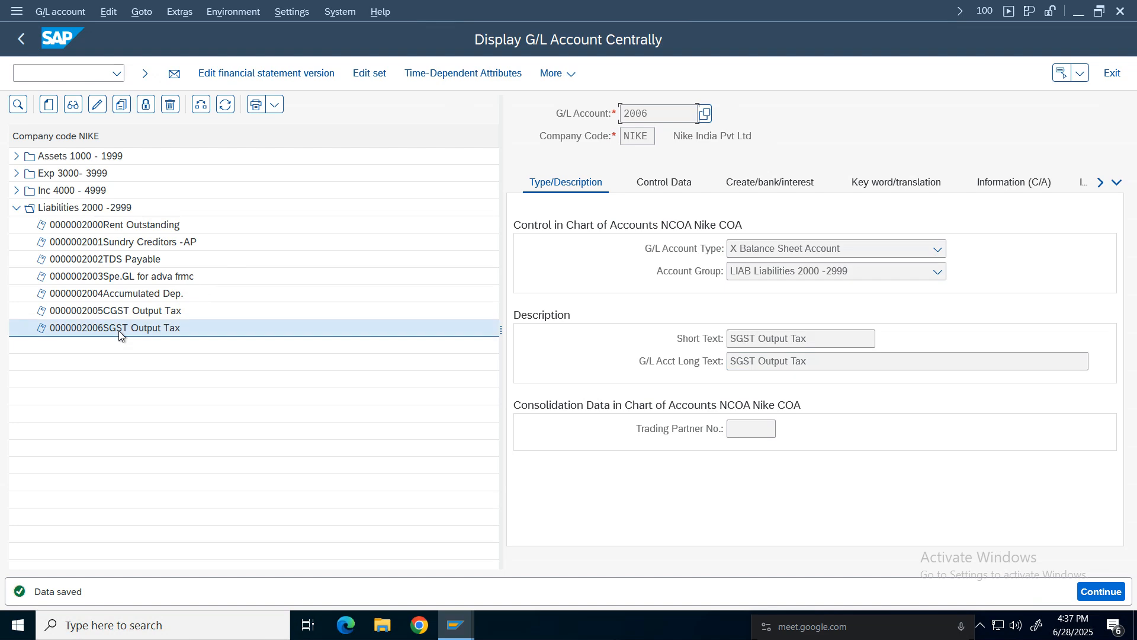
Copy G/L account 2006 to create new G/L account 2007 in company code NIKE.
left_click(120, 109)
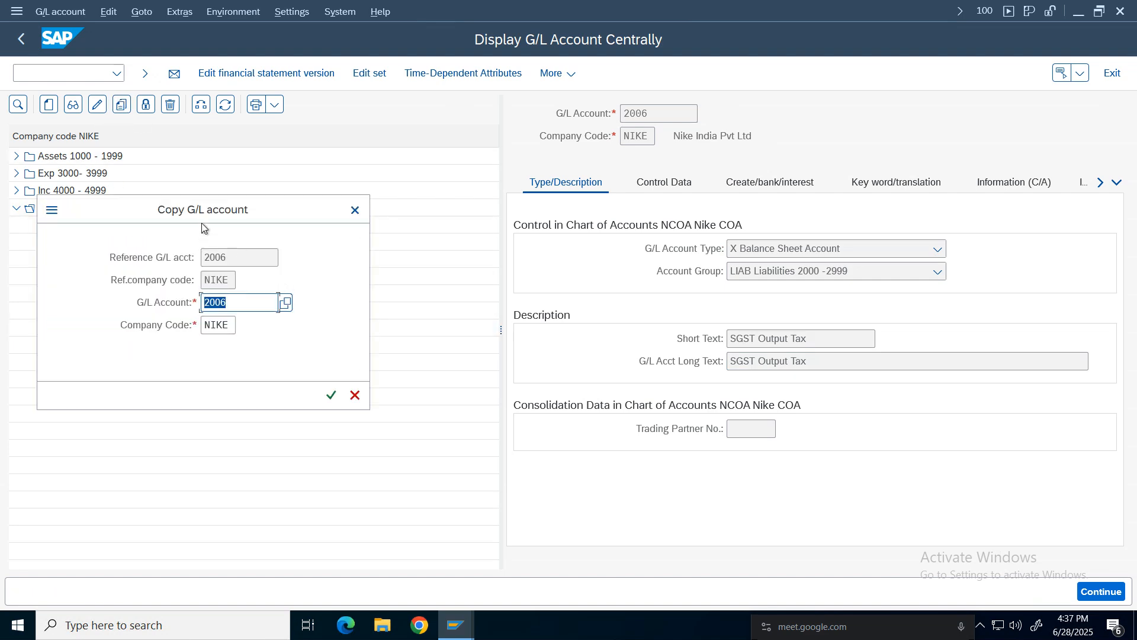
left_click_drag(202, 214, 556, 259)
left_click(598, 353)
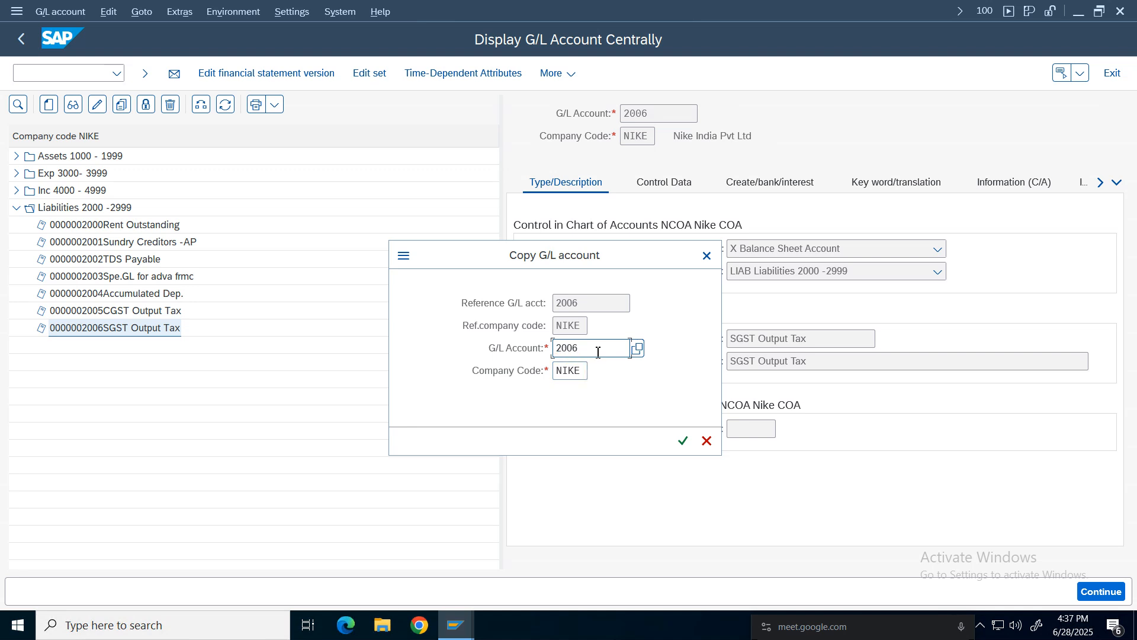
key("BackSpace")
type("7")
left_click(683, 440)
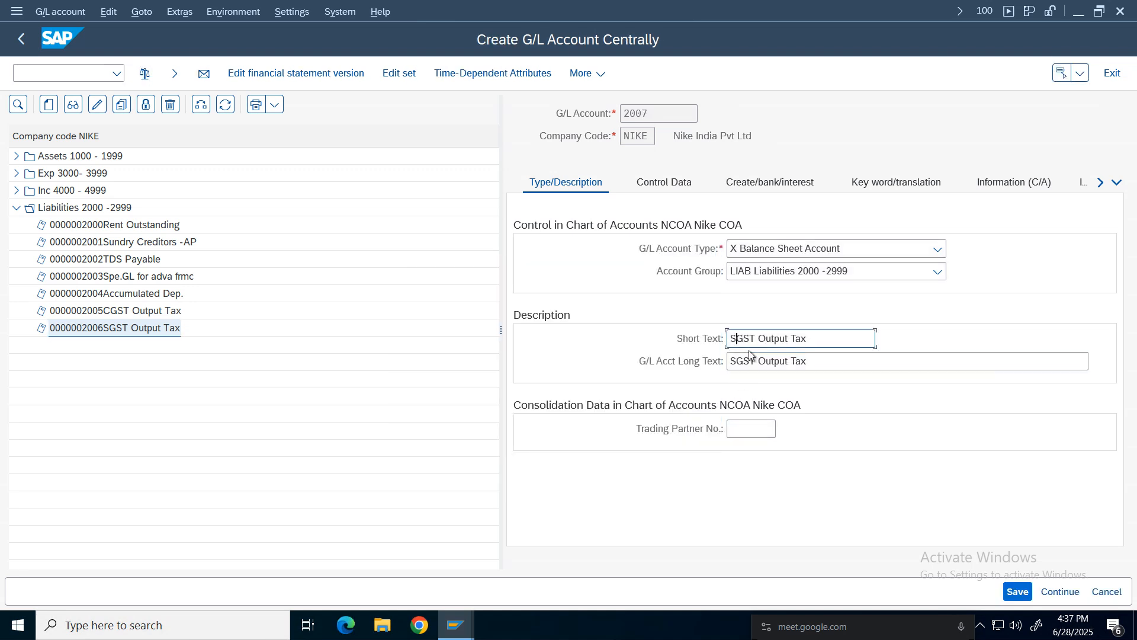
Change the short text and long text to IGST Output Tax and save account 2007.
key("BackSpace")
type("I")
key("Tab")
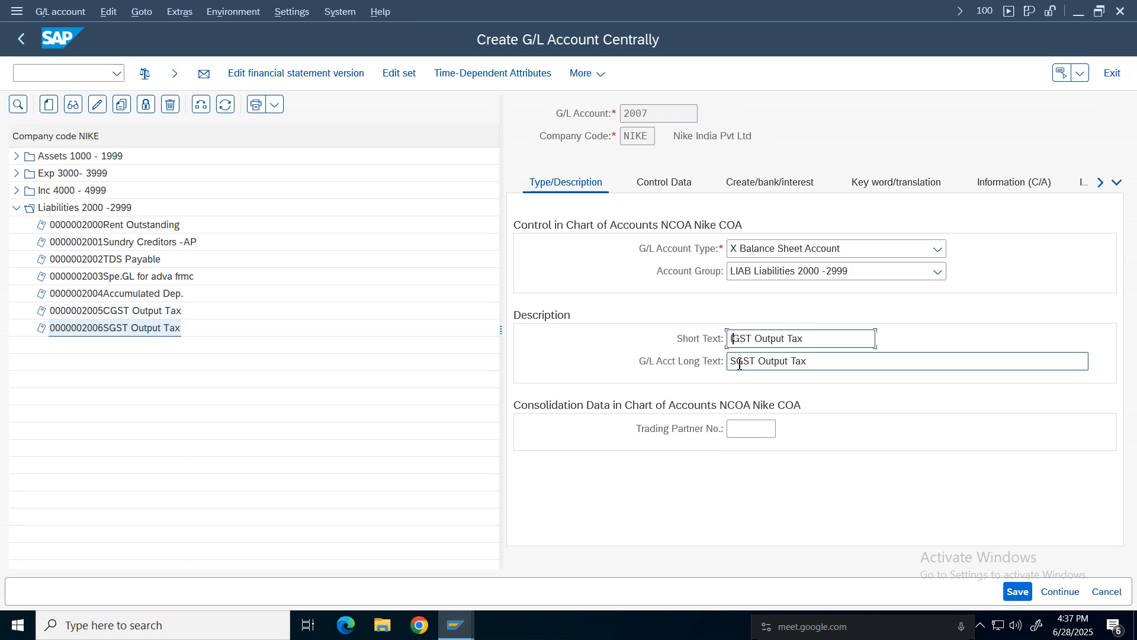
key("Delete")
type("I")
key("ctrl+s")
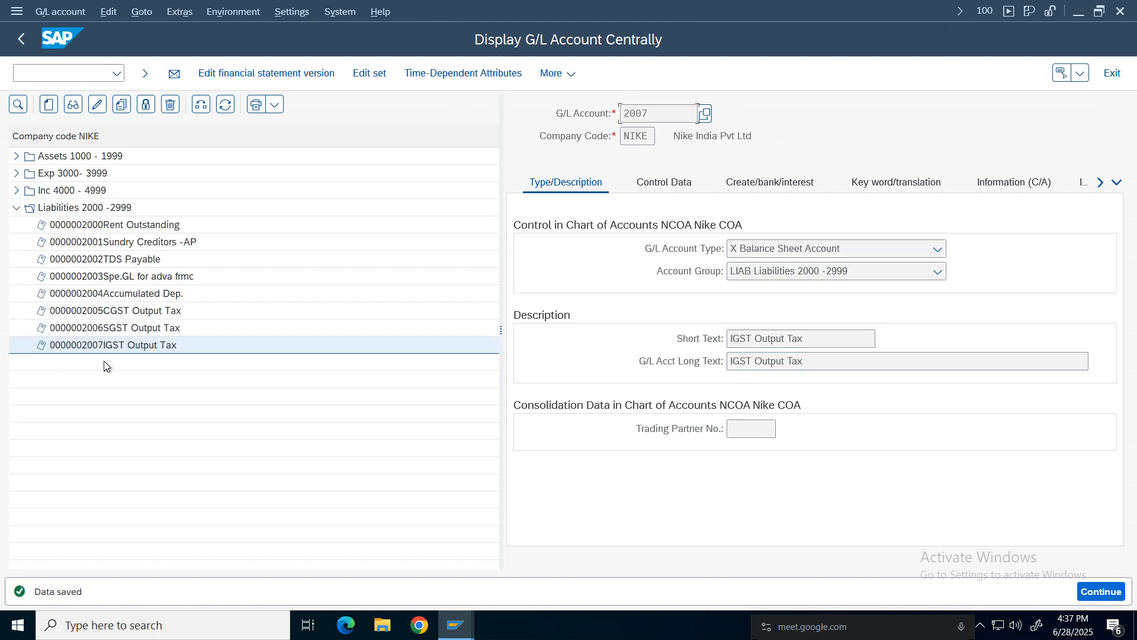
Review the CGST, SGST and IGST input and output tax accounts and the control data of account 2007.
left_click(16, 156)
left_click(138, 329)
left_click(139, 347)
left_click(142, 363)
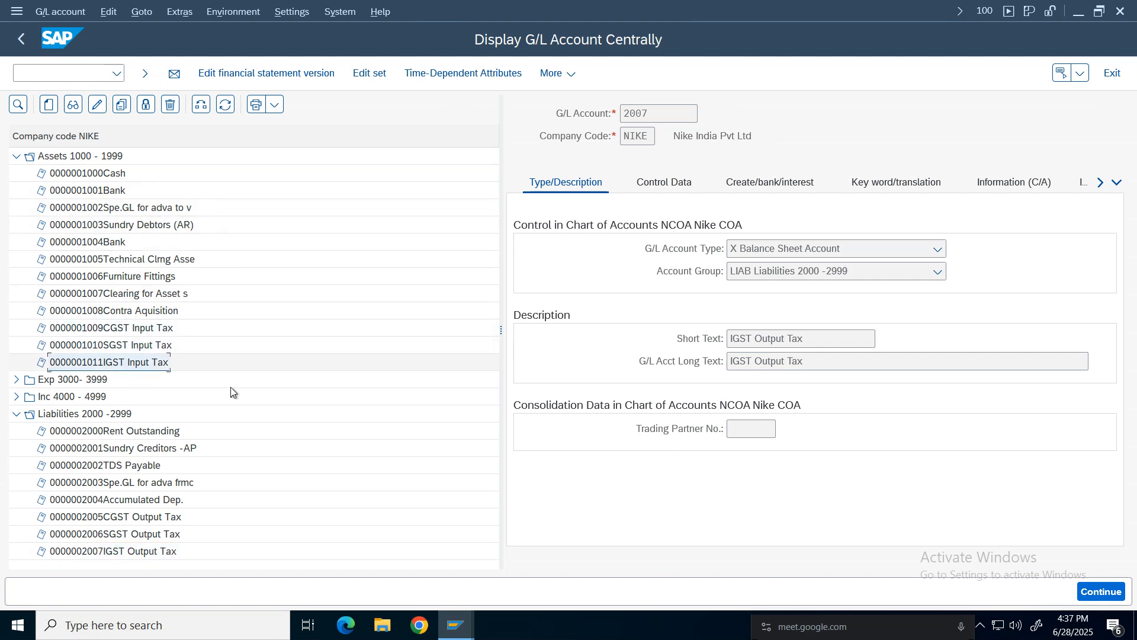
left_click(142, 517)
left_click(140, 534)
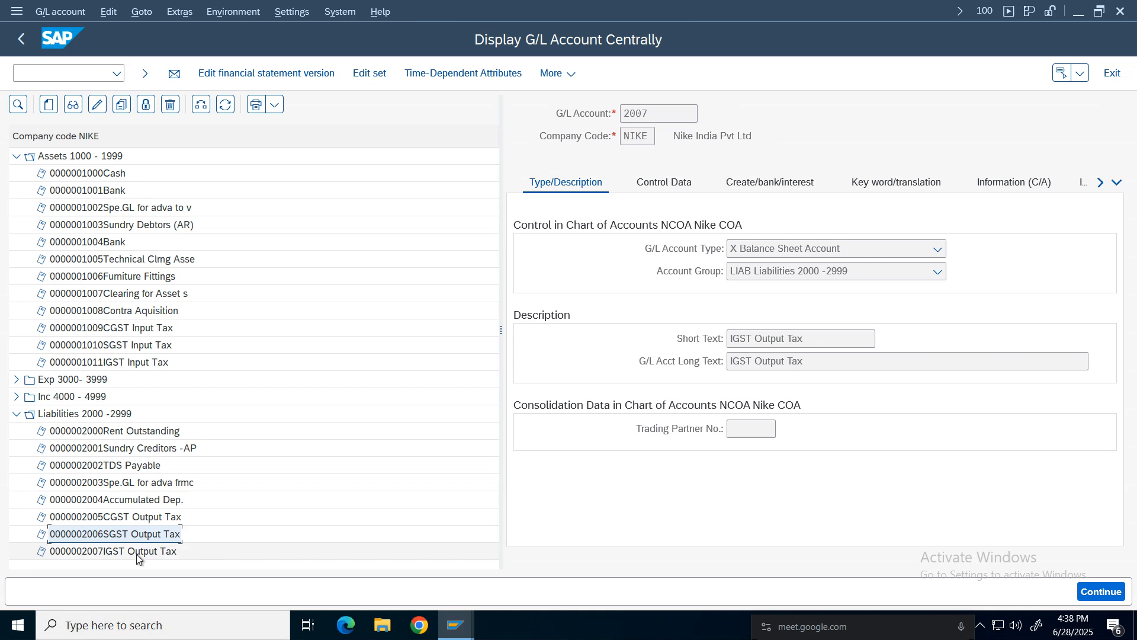
left_click(136, 551)
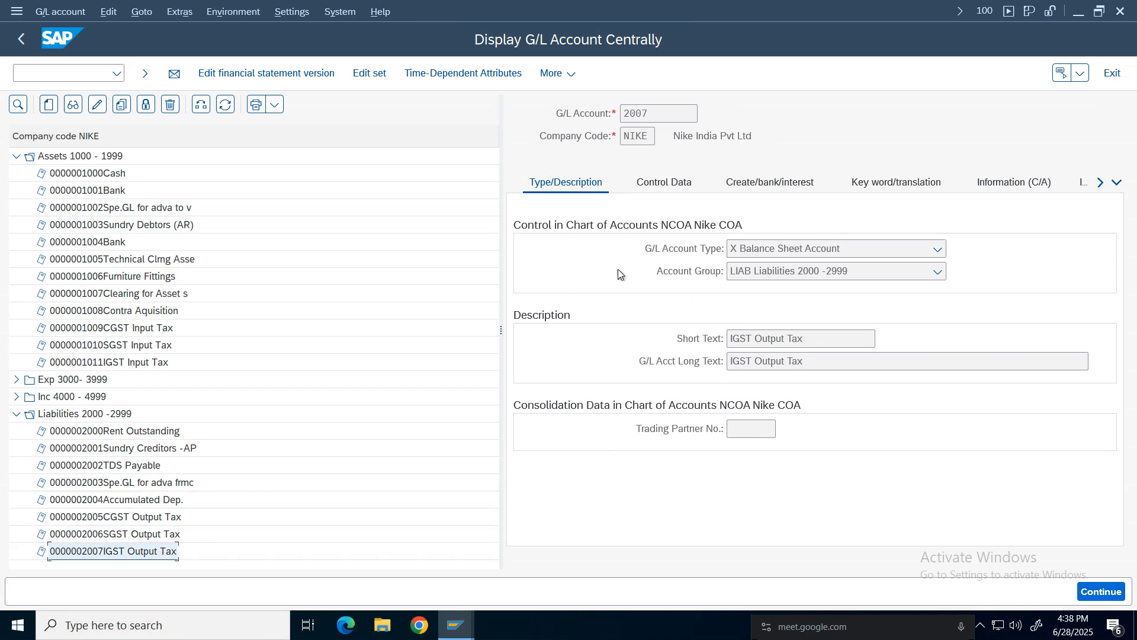
left_click(664, 182)
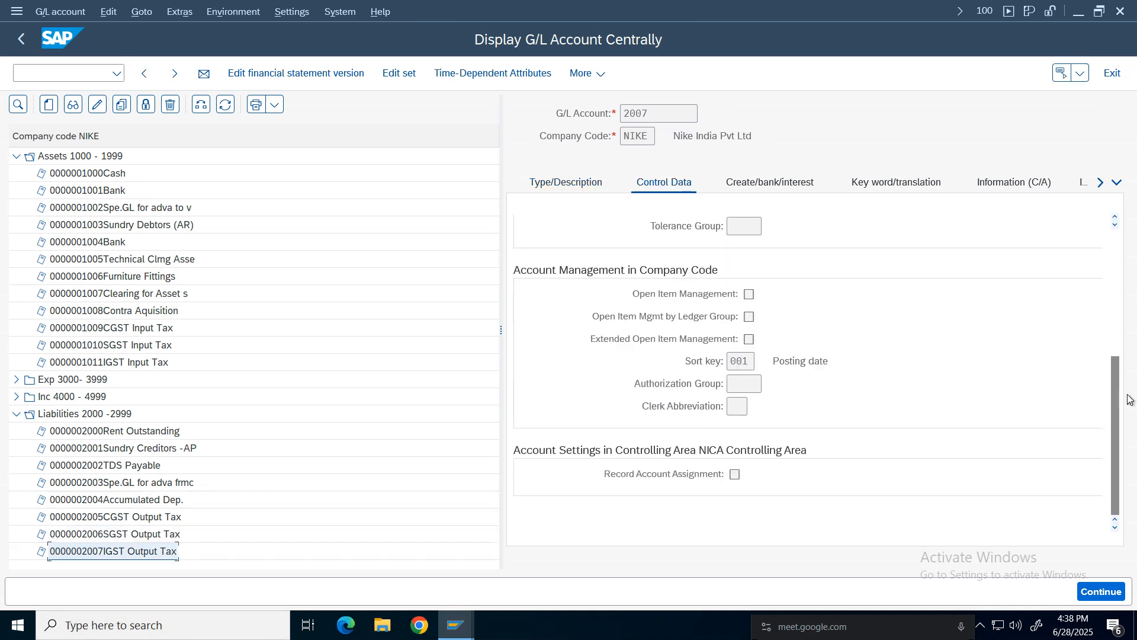
left_click_drag(1117, 431, 1113, 290)
left_click(737, 183)
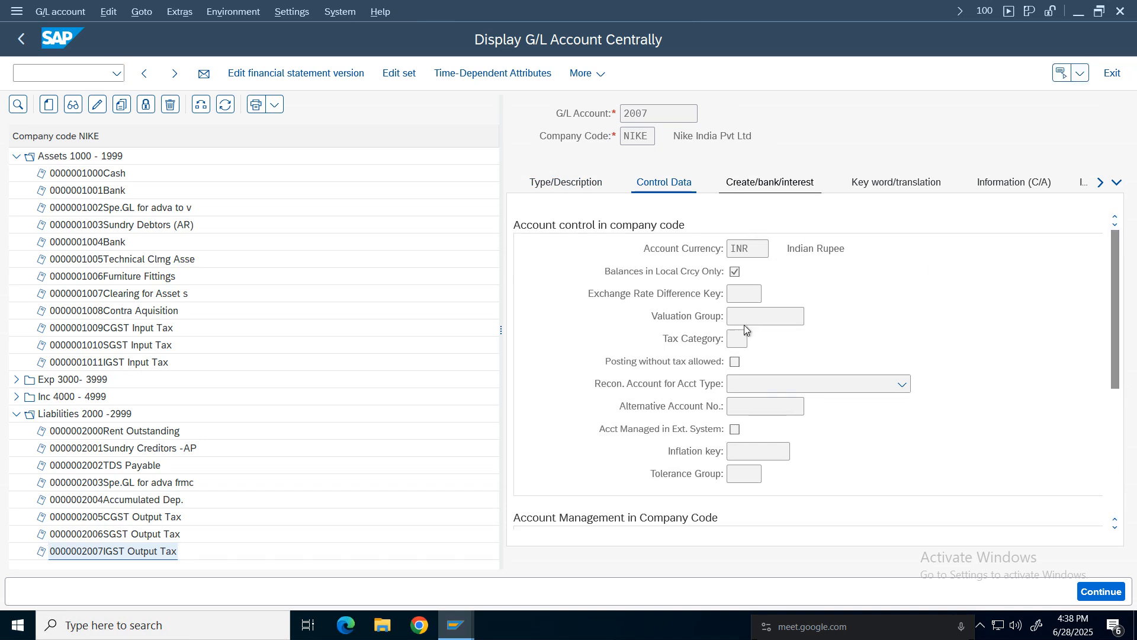
left_click(661, 185)
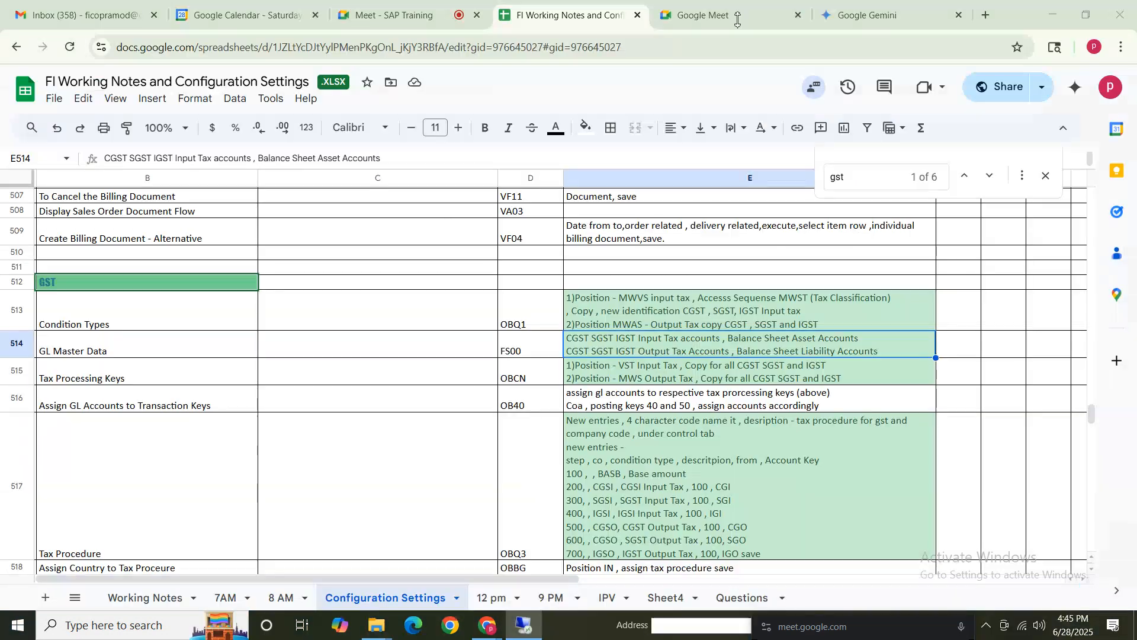
Switch to the FI Working Notes spreadsheet and read the GST notes on tax processing keys (OBCN).
left_click(128, 318)
left_click_drag(128, 318, 737, 338)
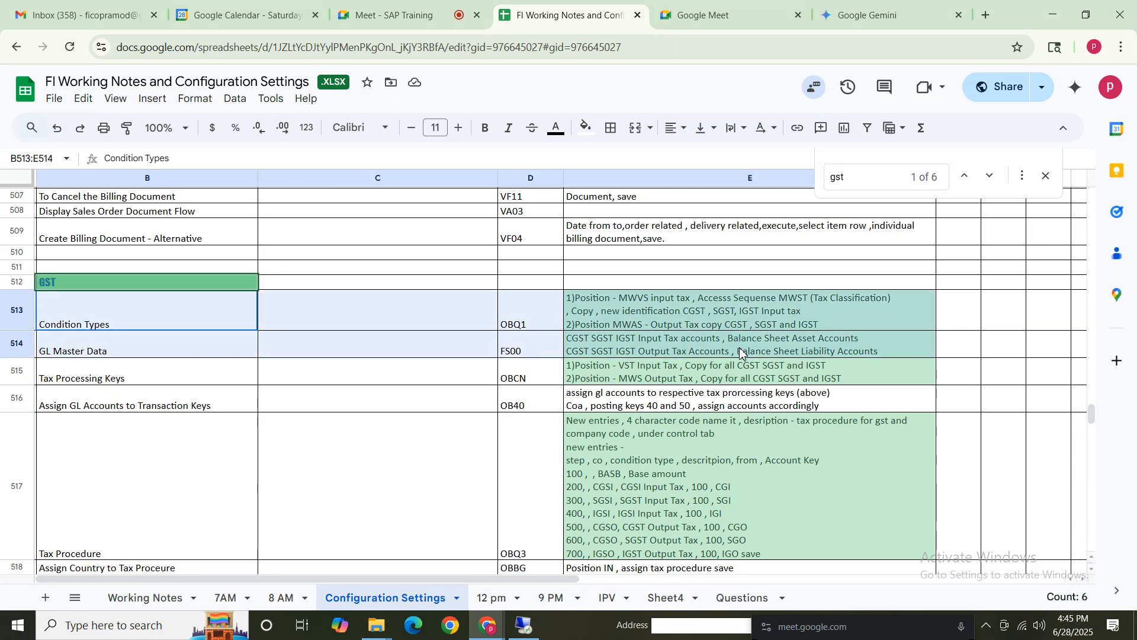
left_click(171, 417)
left_click(126, 375)
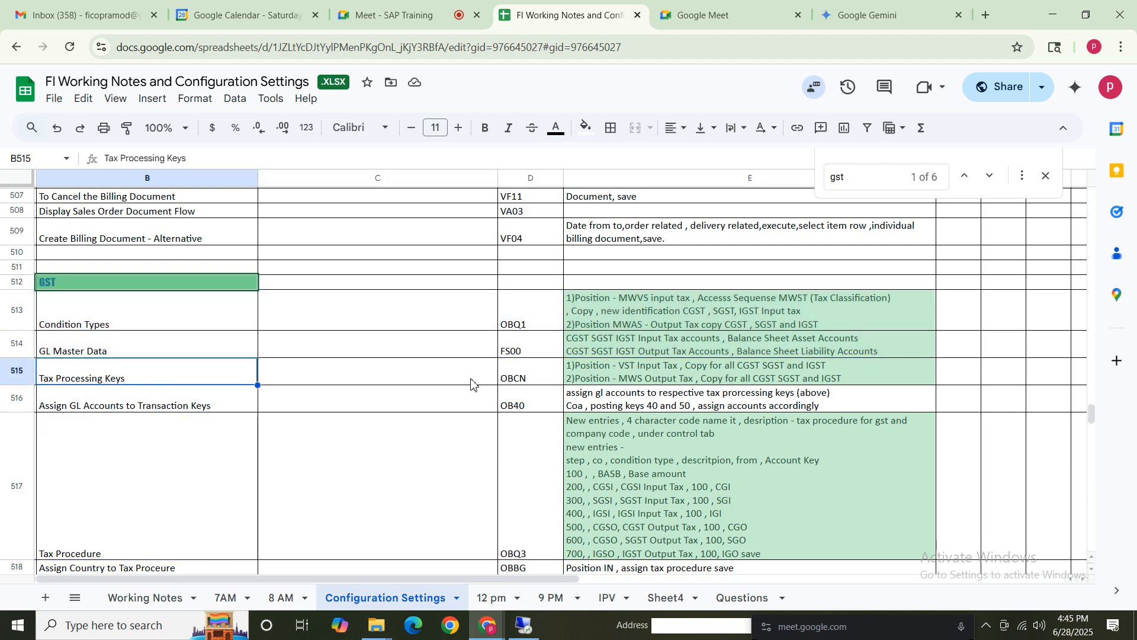
left_click(529, 379)
left_click(639, 371)
double_click(619, 371)
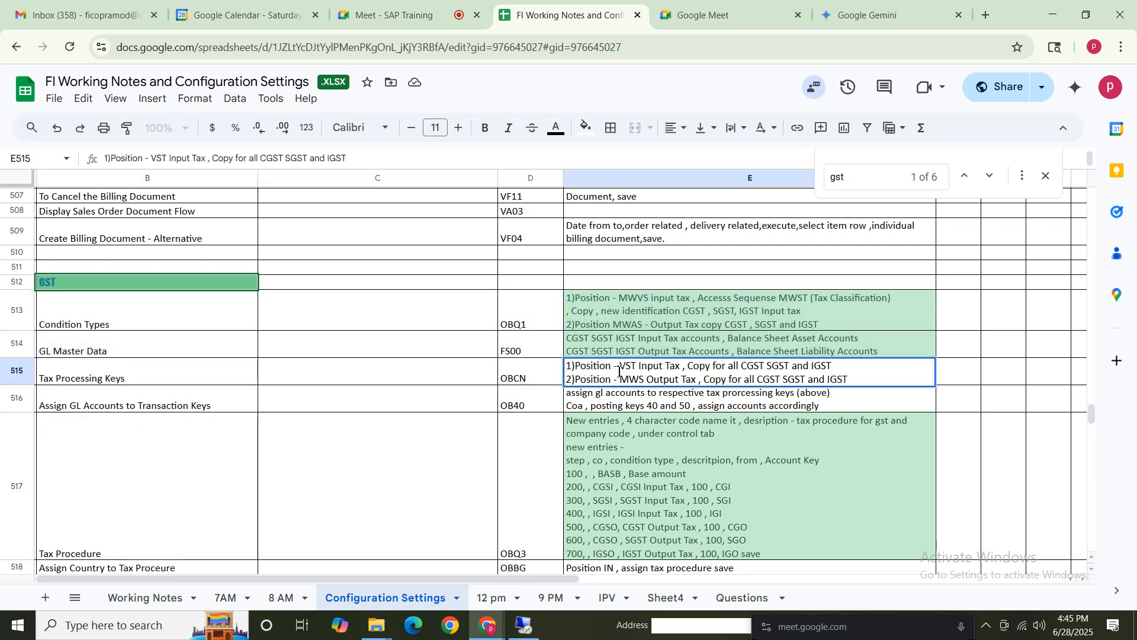
left_click_drag(619, 371, 842, 368)
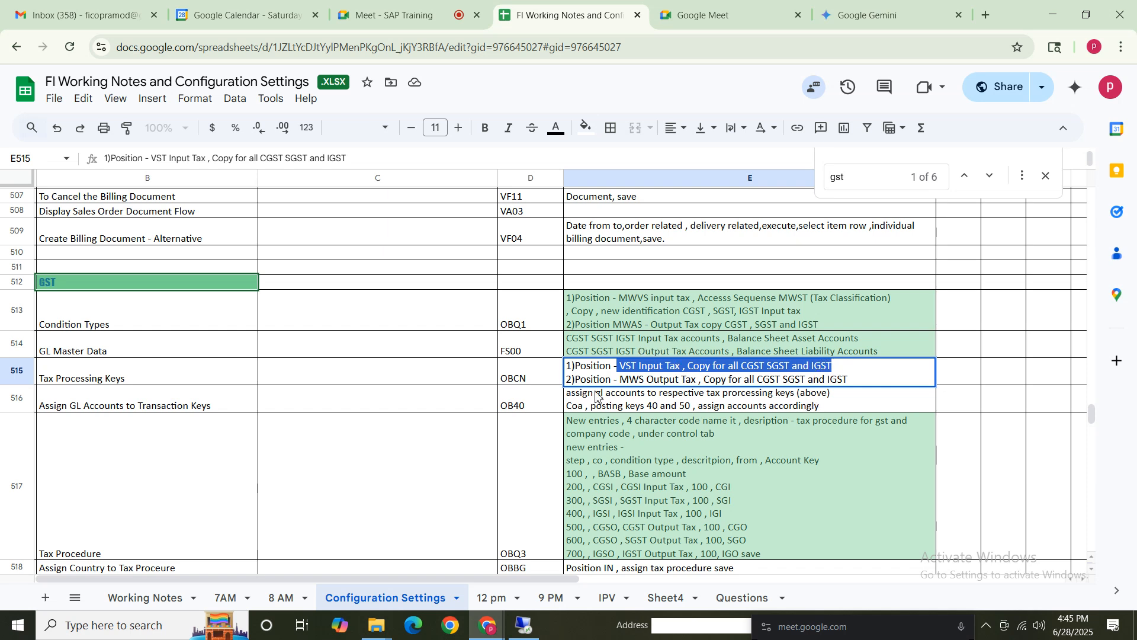
left_click(610, 375)
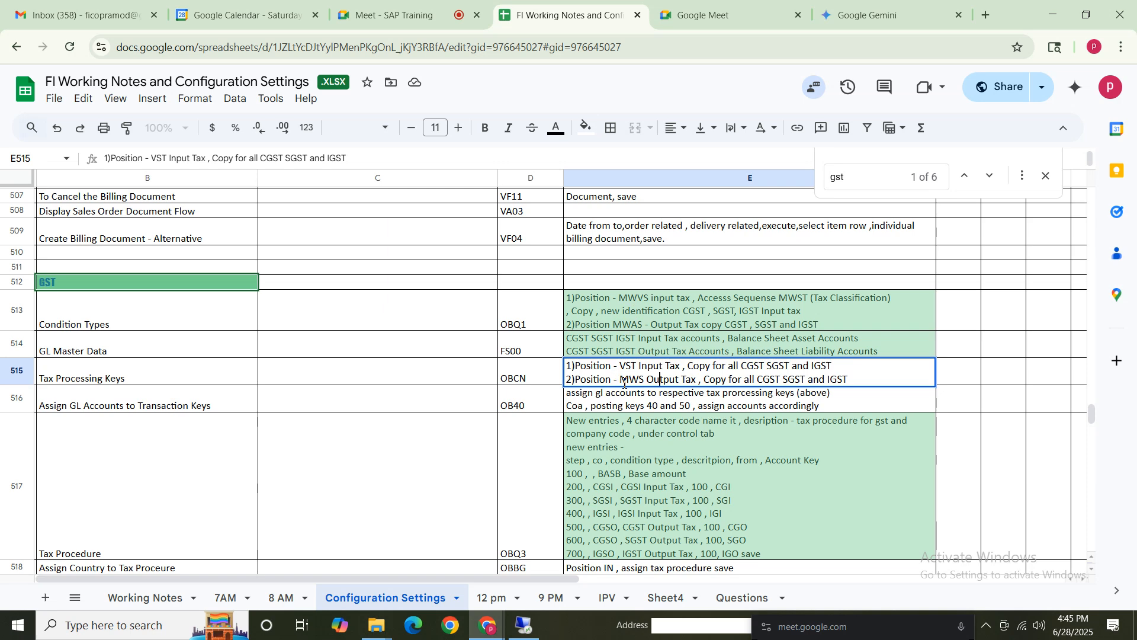
left_click_drag(619, 381, 870, 385)
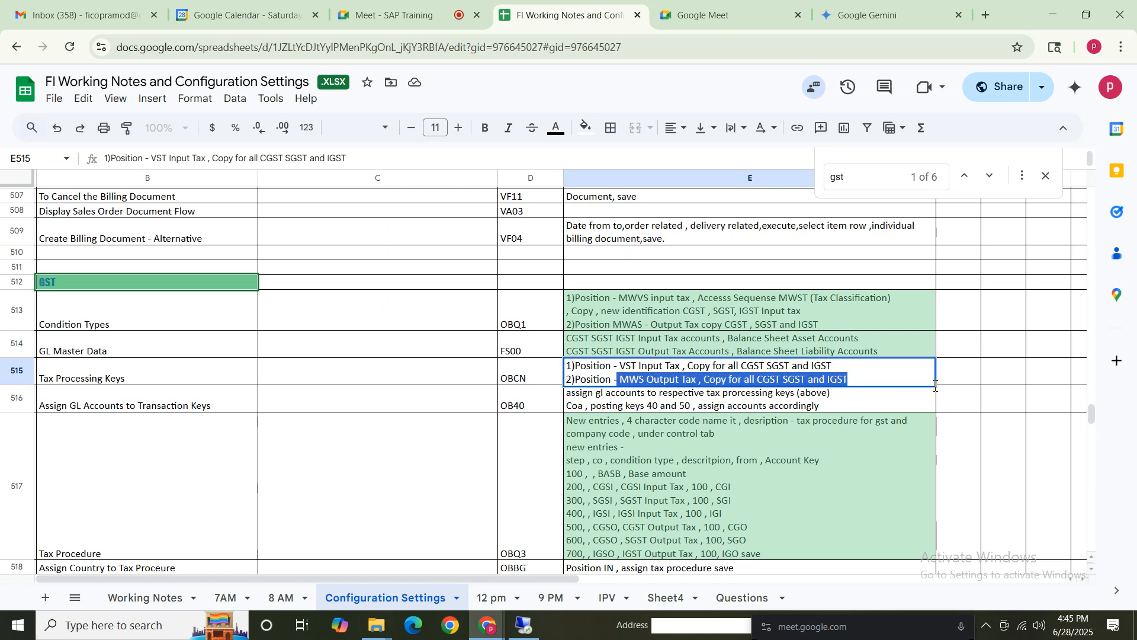
left_click(713, 395)
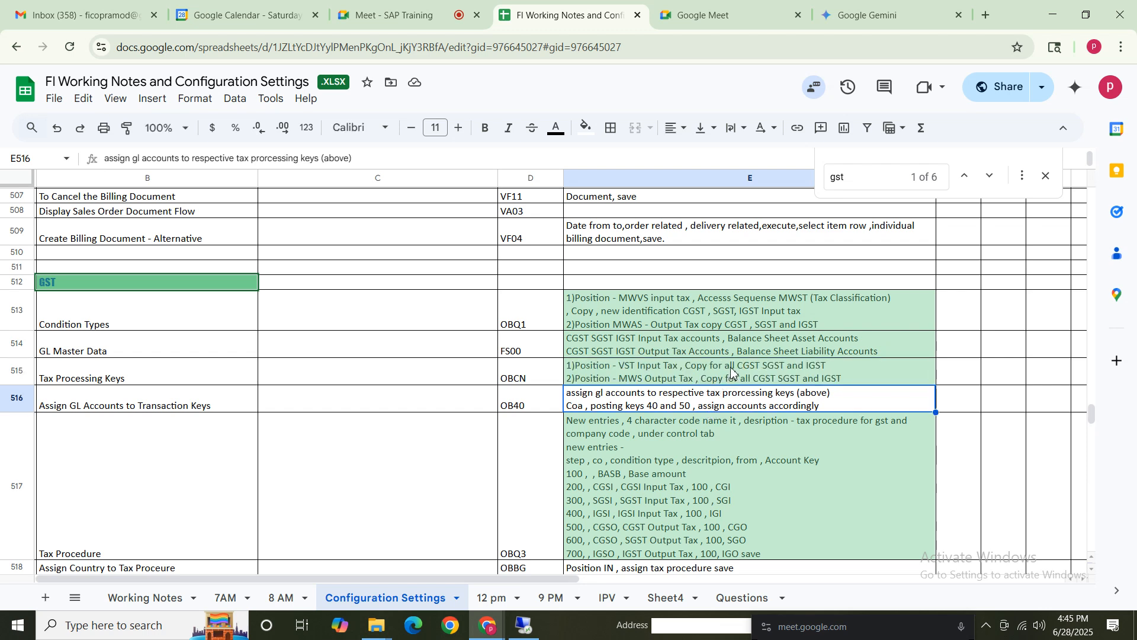
left_click(726, 374)
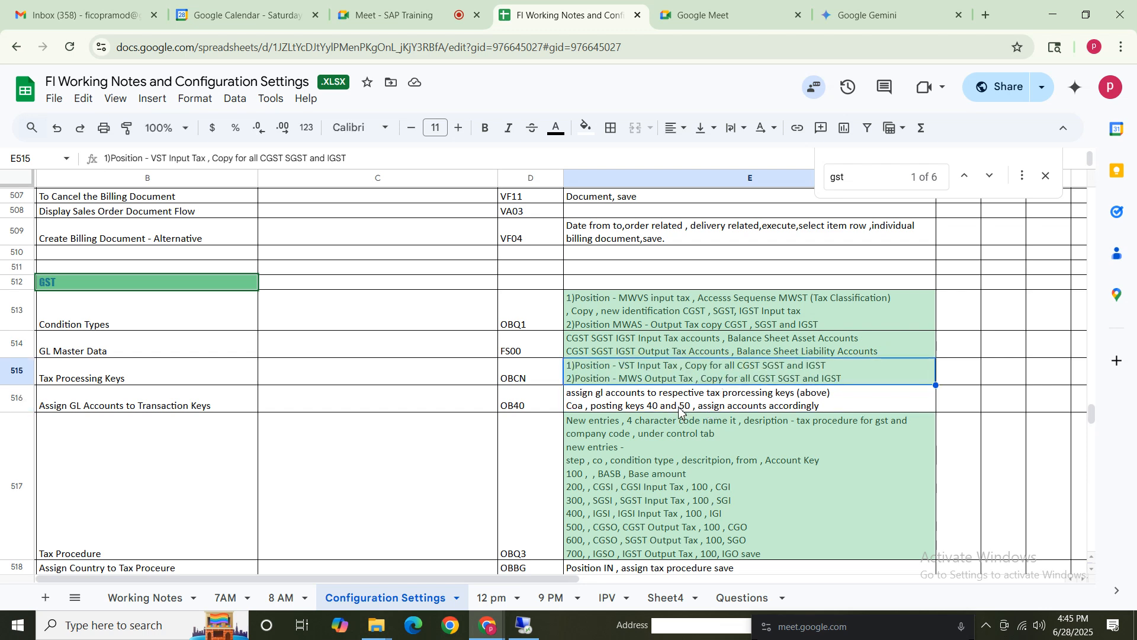
left_click(673, 408)
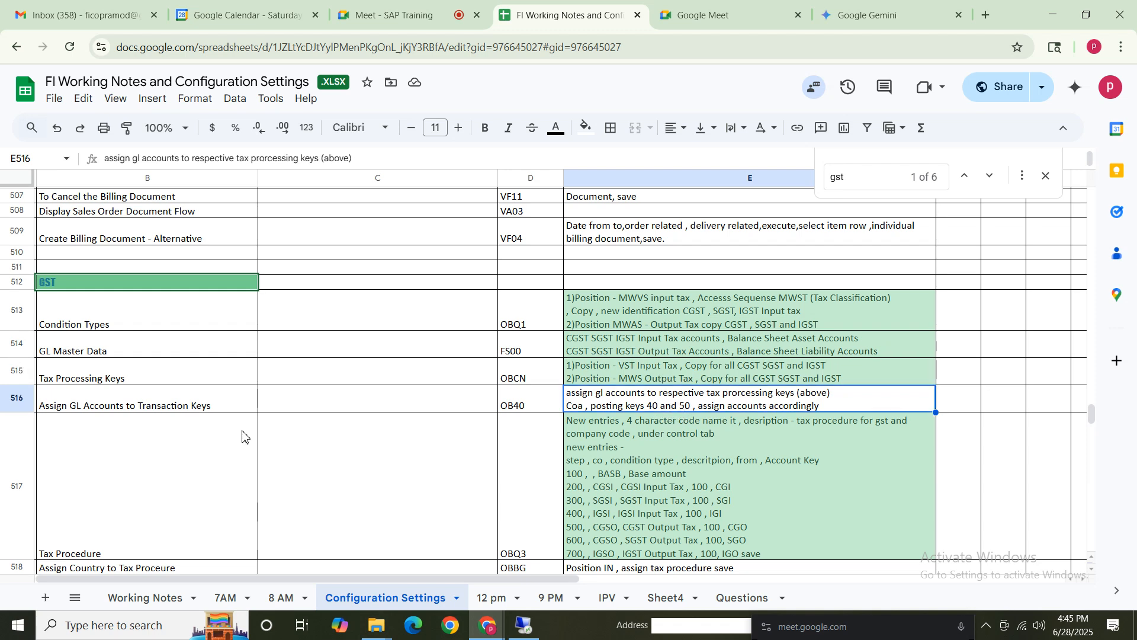
left_click(114, 382)
left_click(537, 372)
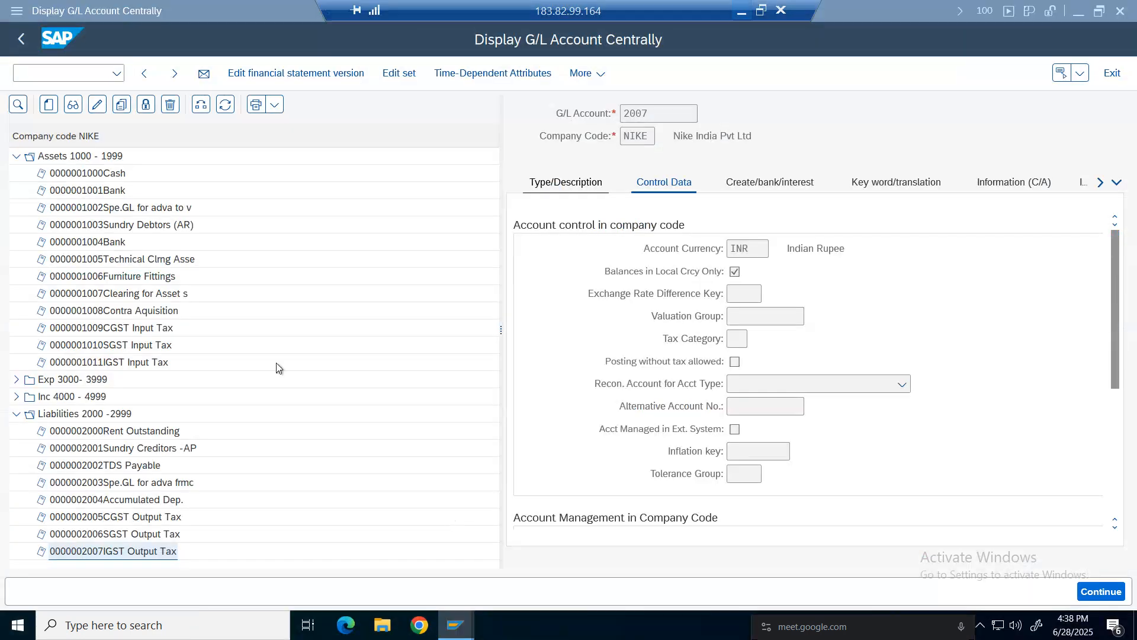
Open Check and Change Settings for Tax Processing under Tax on Sales/Purchases basic settings in the IMG.
mouse_move(456, 625)
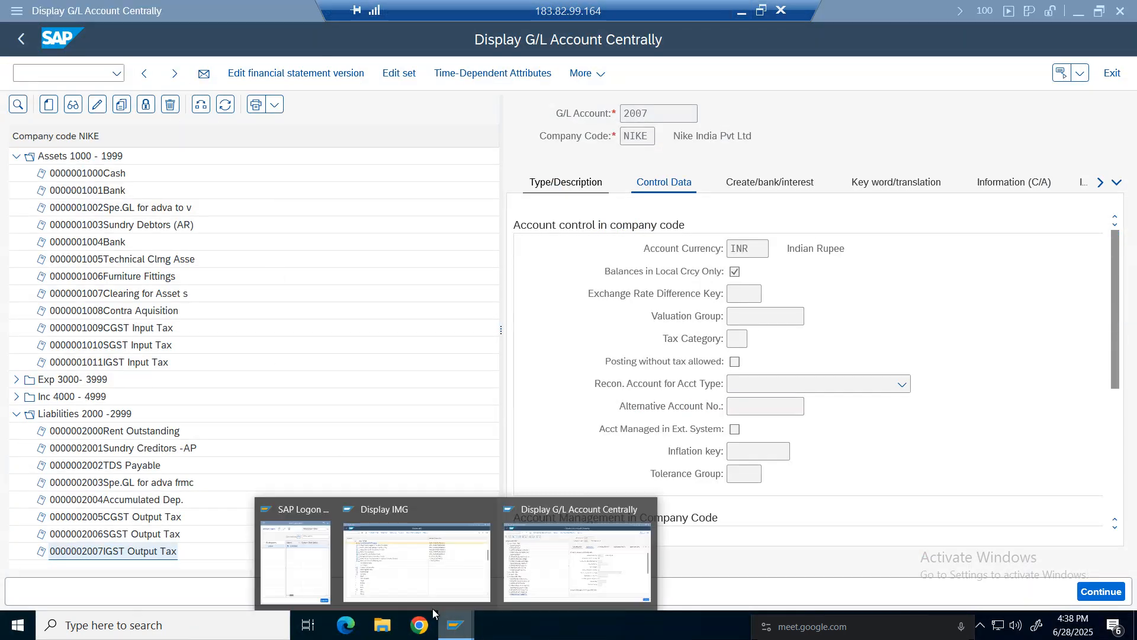
left_click(426, 572)
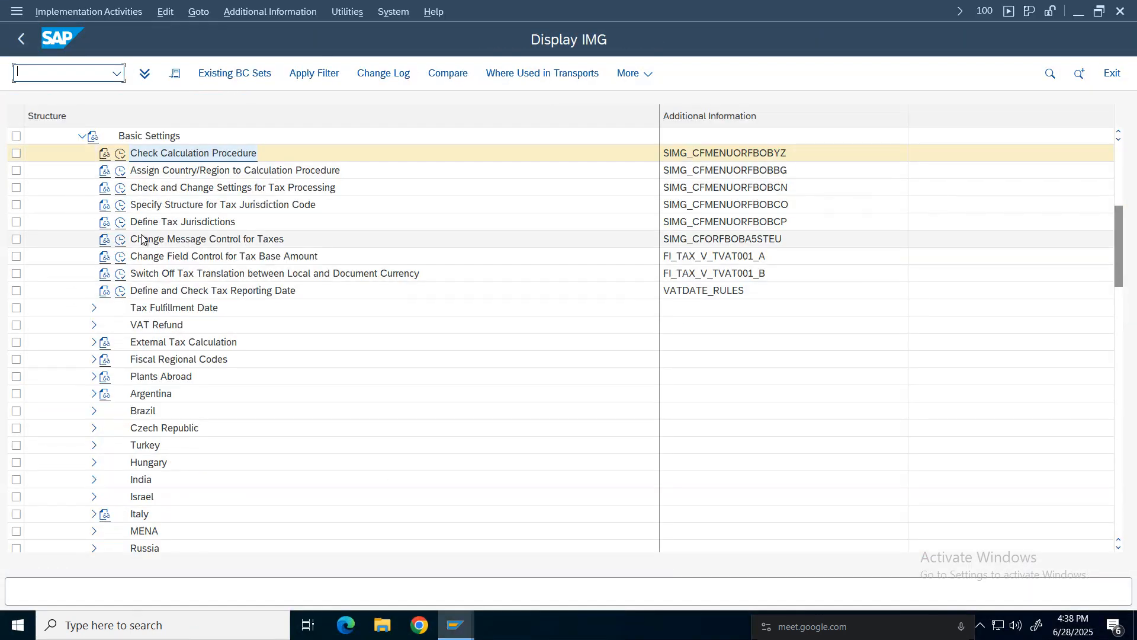
left_click_drag(1120, 254, 1126, 208)
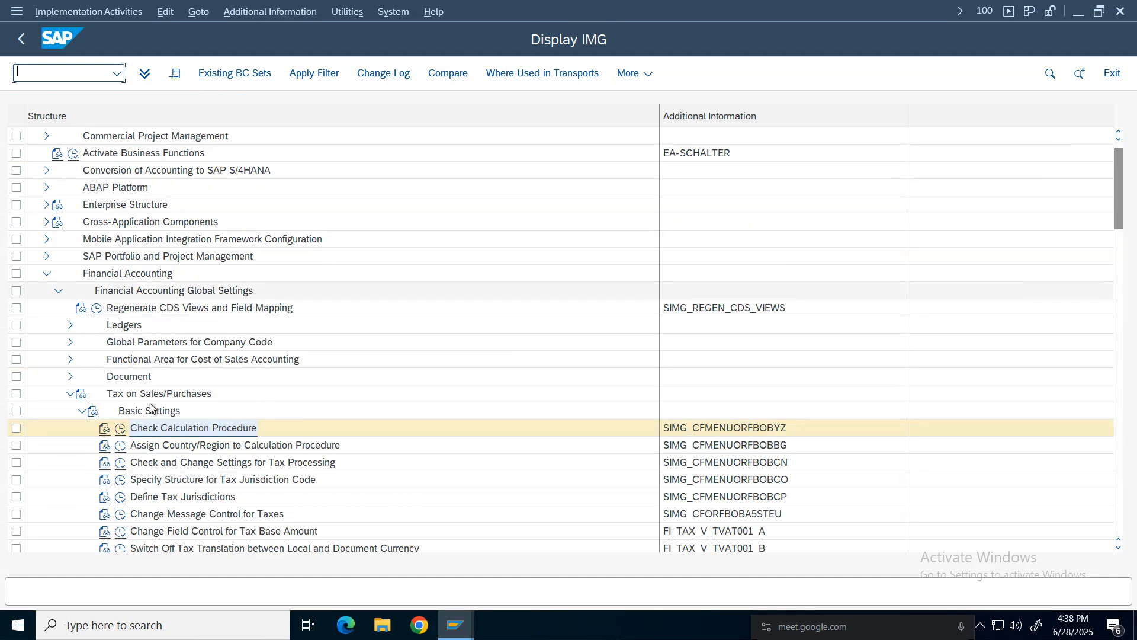
left_click(82, 410)
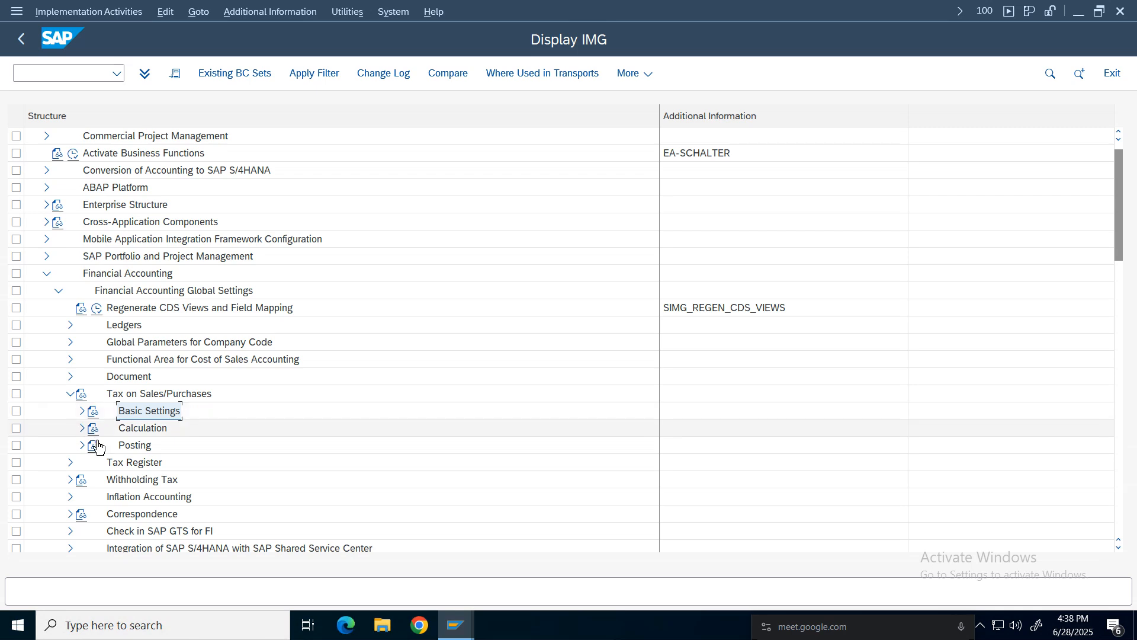
left_click(82, 429)
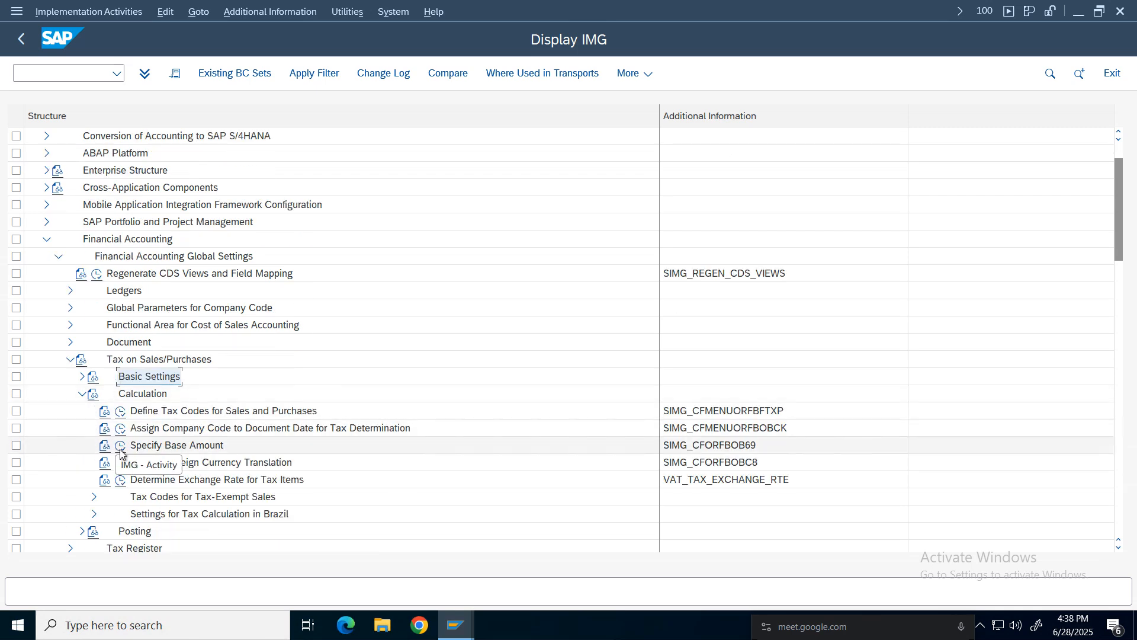
left_click(81, 376)
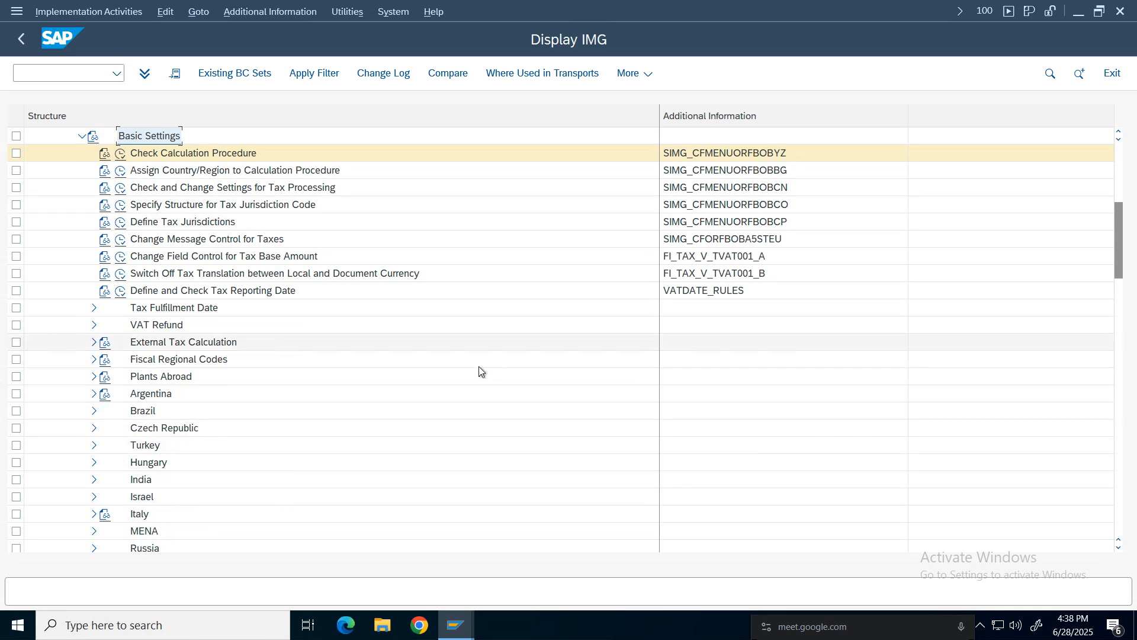
left_click_drag(1119, 248, 1119, 207)
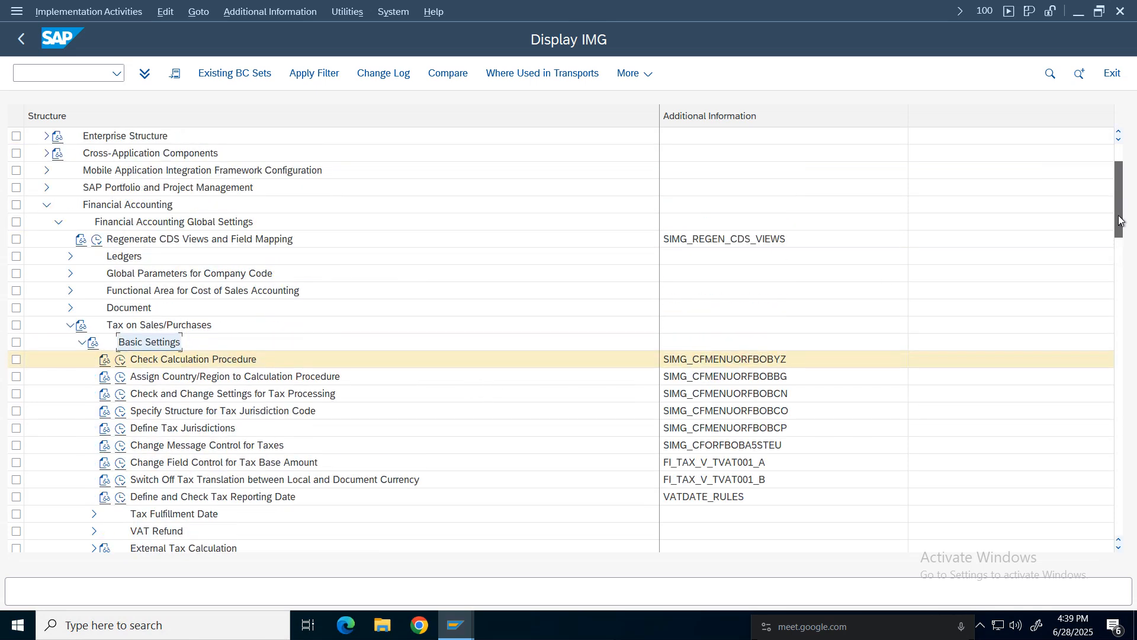
left_click(196, 395)
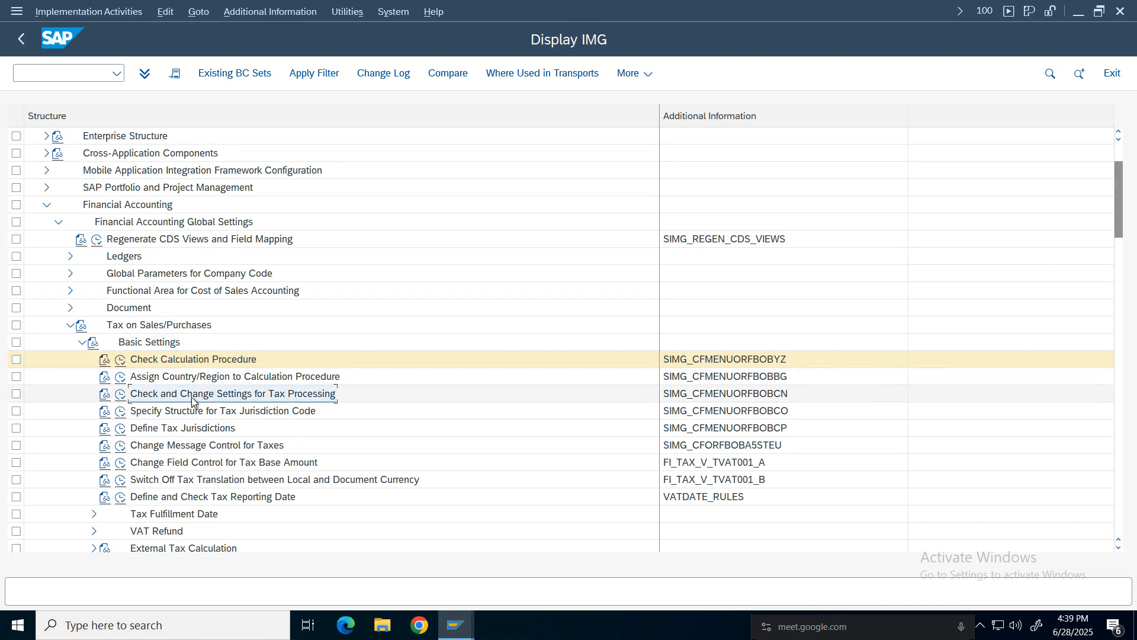
left_click(770, 397)
left_click(121, 395)
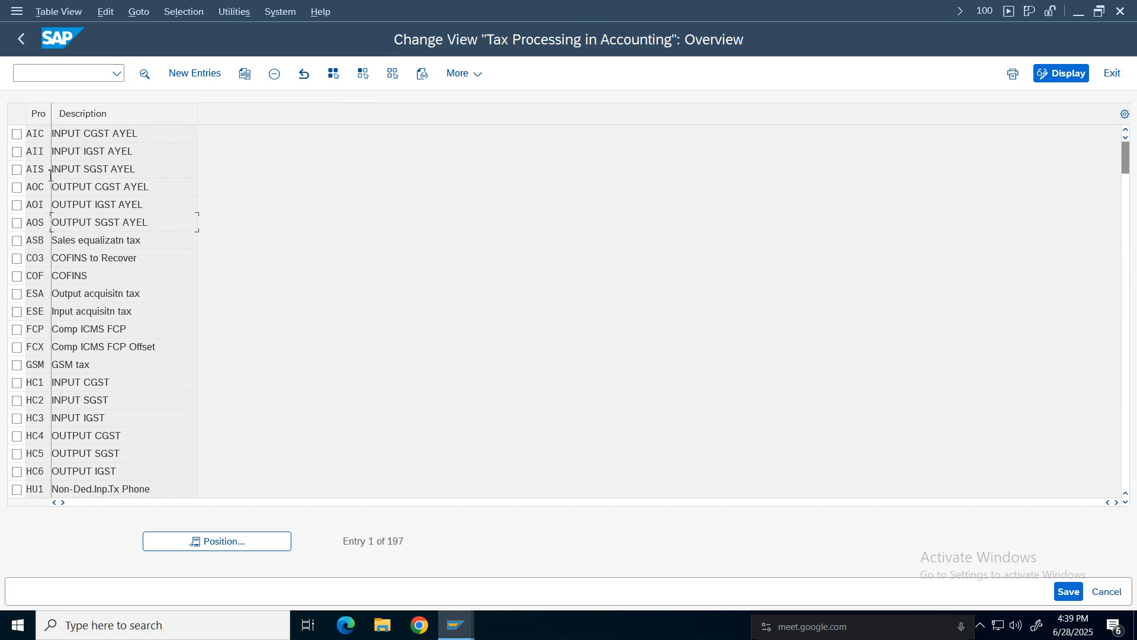
left_click(184, 76)
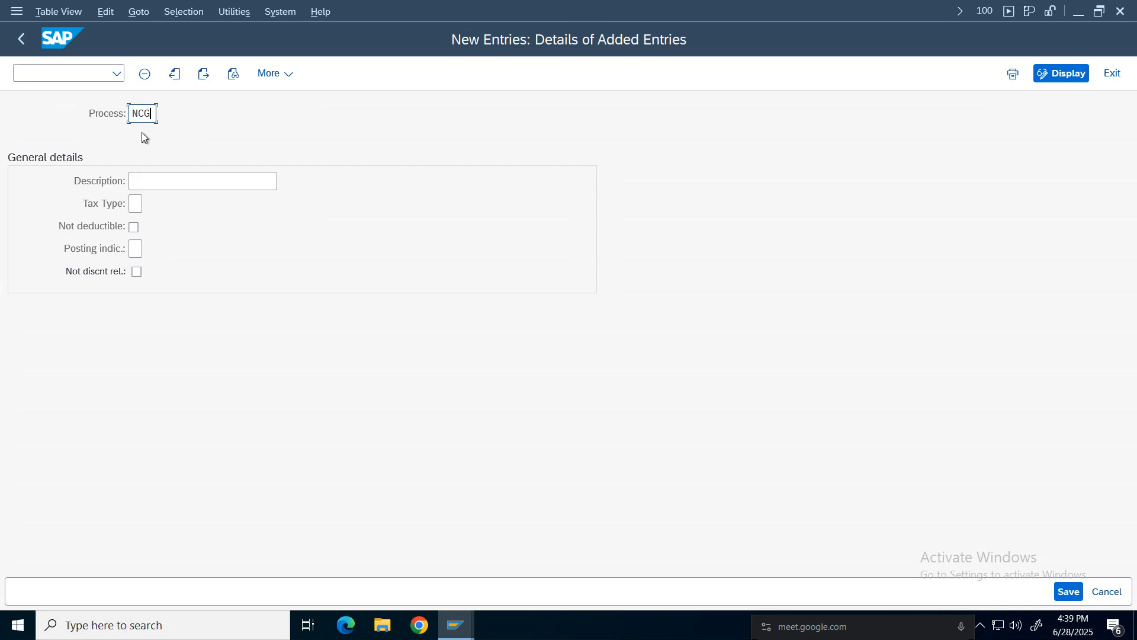
left_click(165, 185)
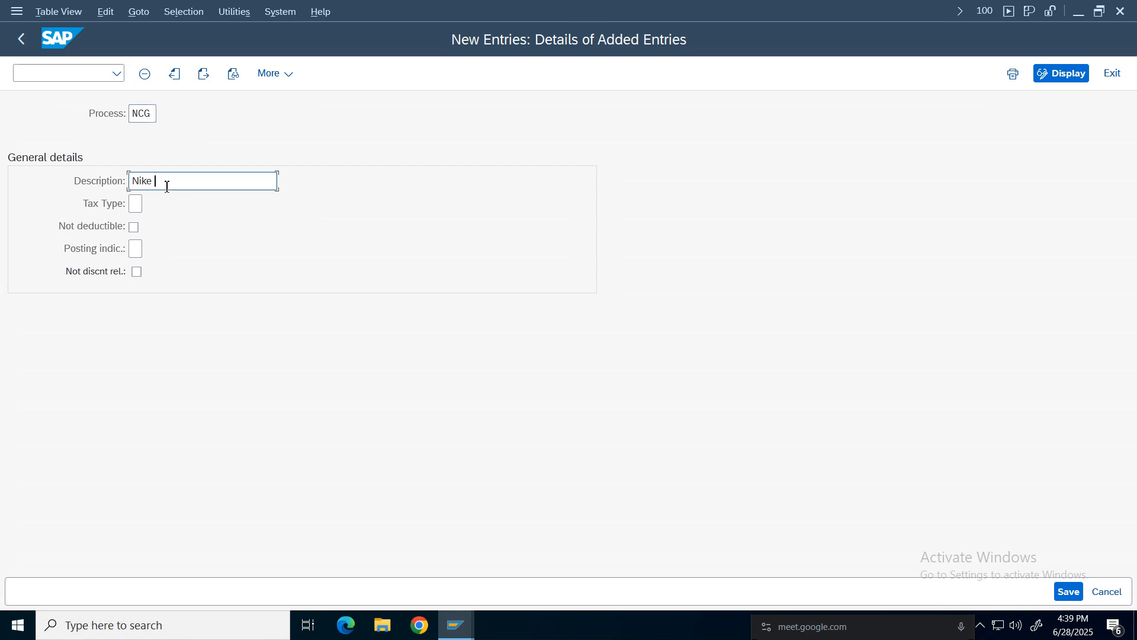
type("Nike CGST Input Tax")
left_click(1107, 591)
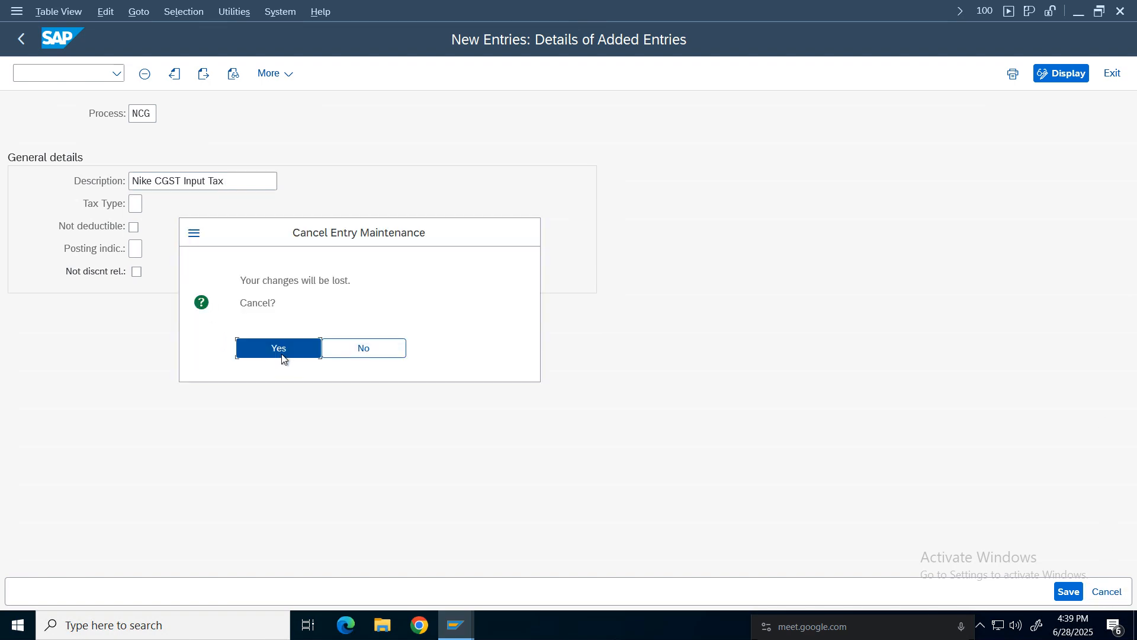
left_click(282, 353)
Locate processing key VST in the list and copy it as new tax processing key NCG.
left_click(242, 532)
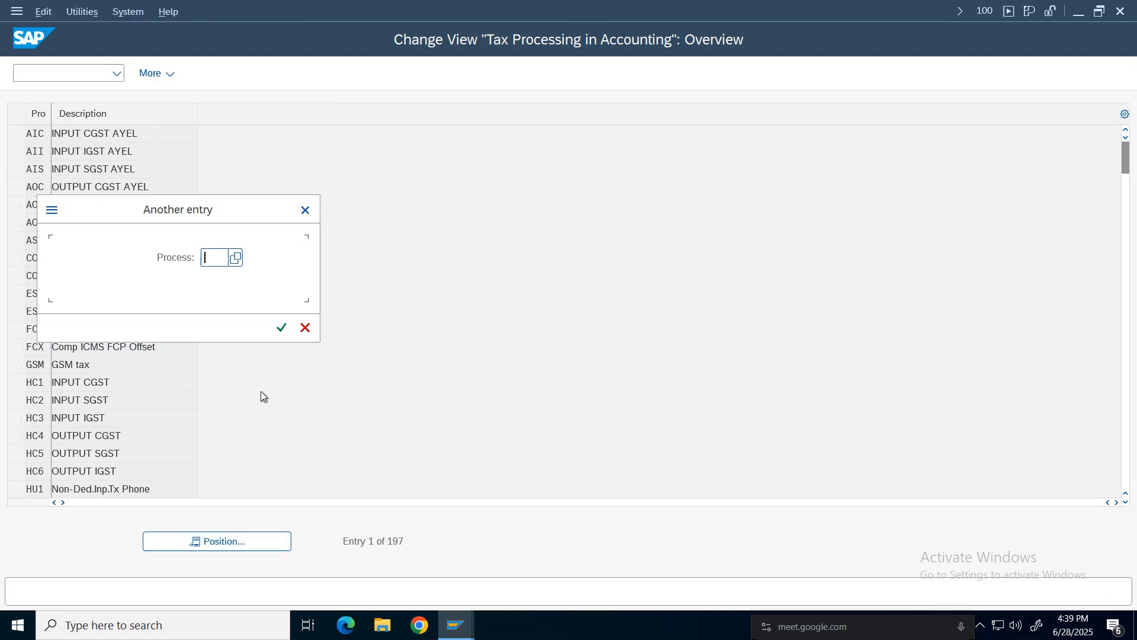
type("mws")
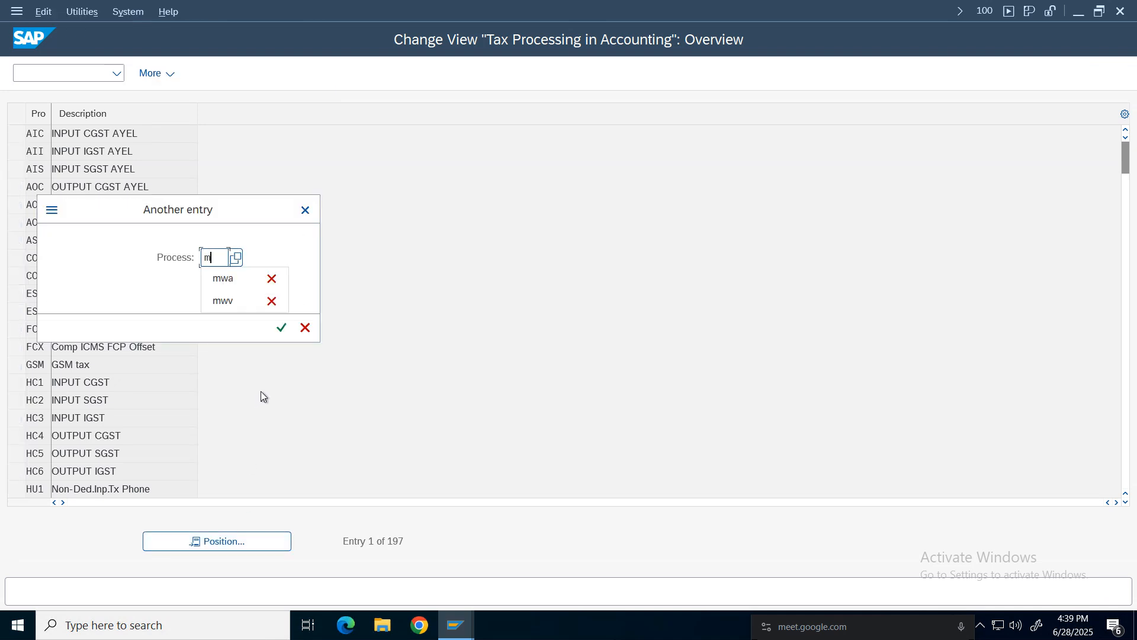
key("Return")
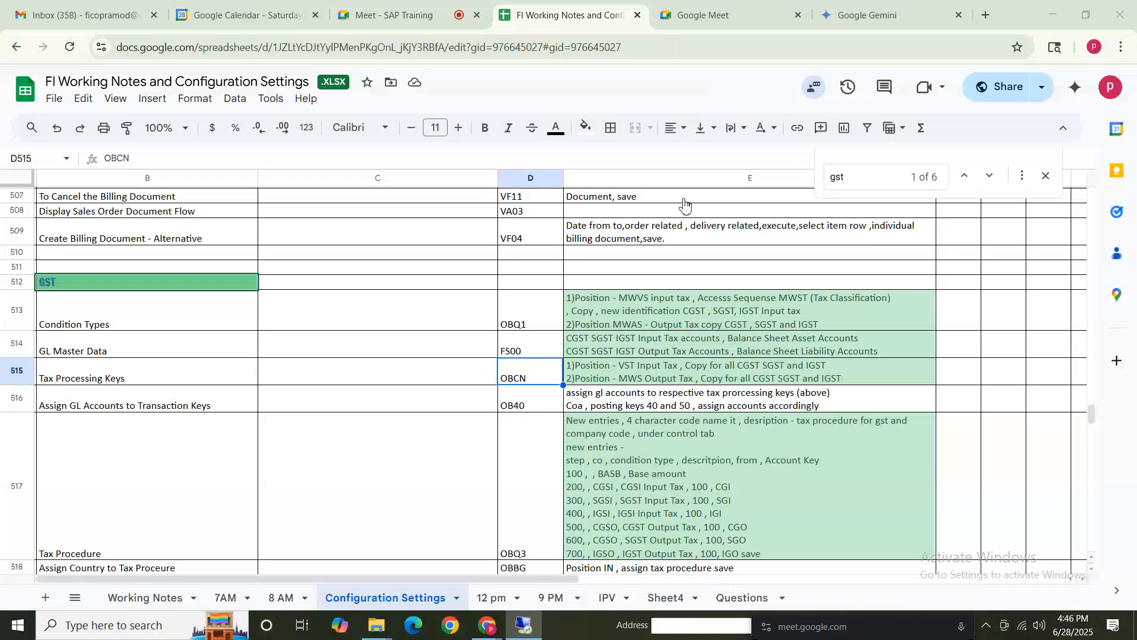
left_click(568, 456)
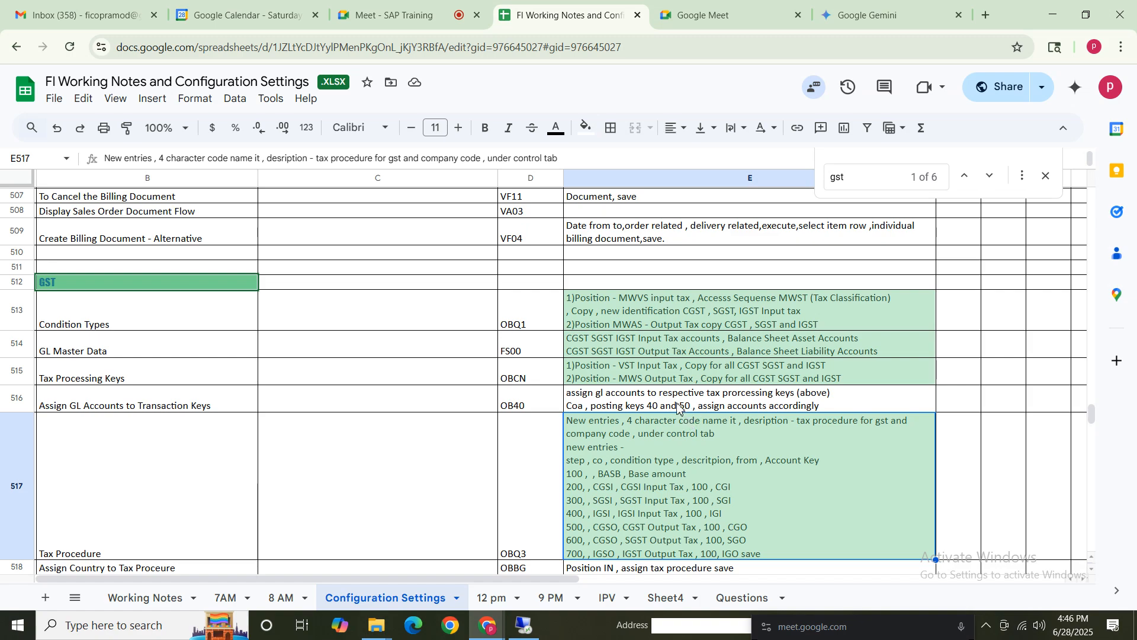
key("Up")
key("Up")
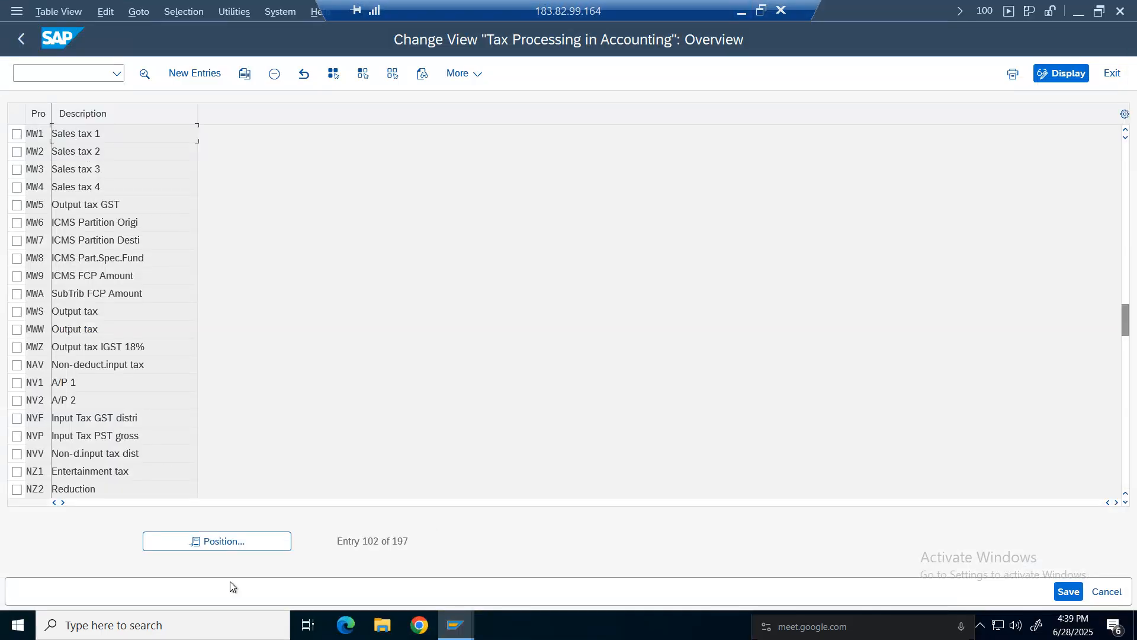
left_click(244, 542)
type("vst")
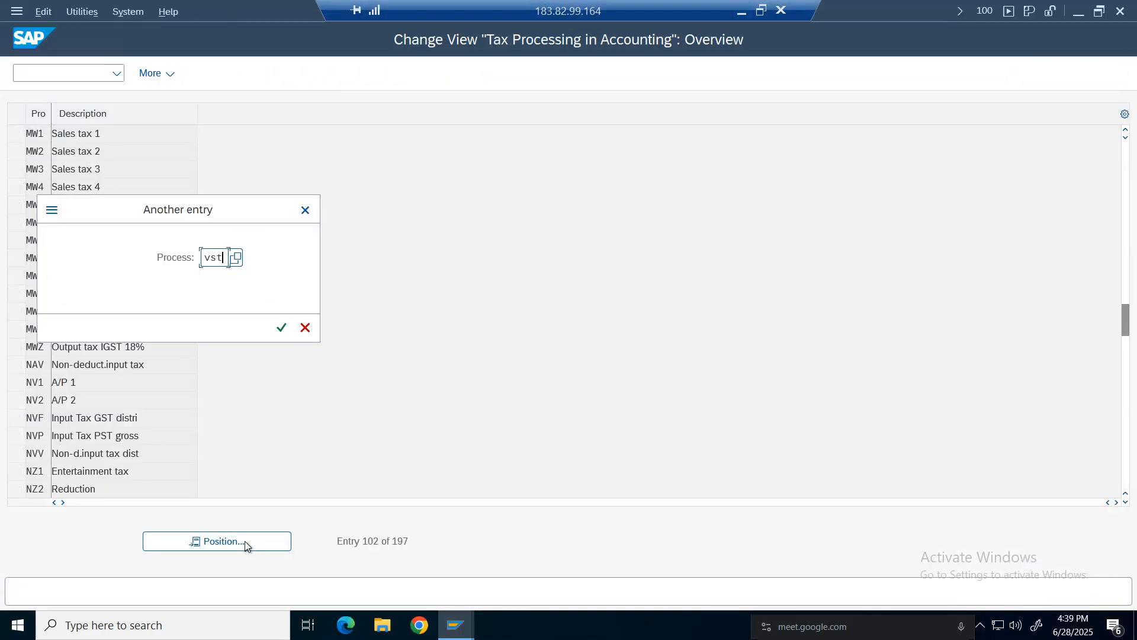
key("Return")
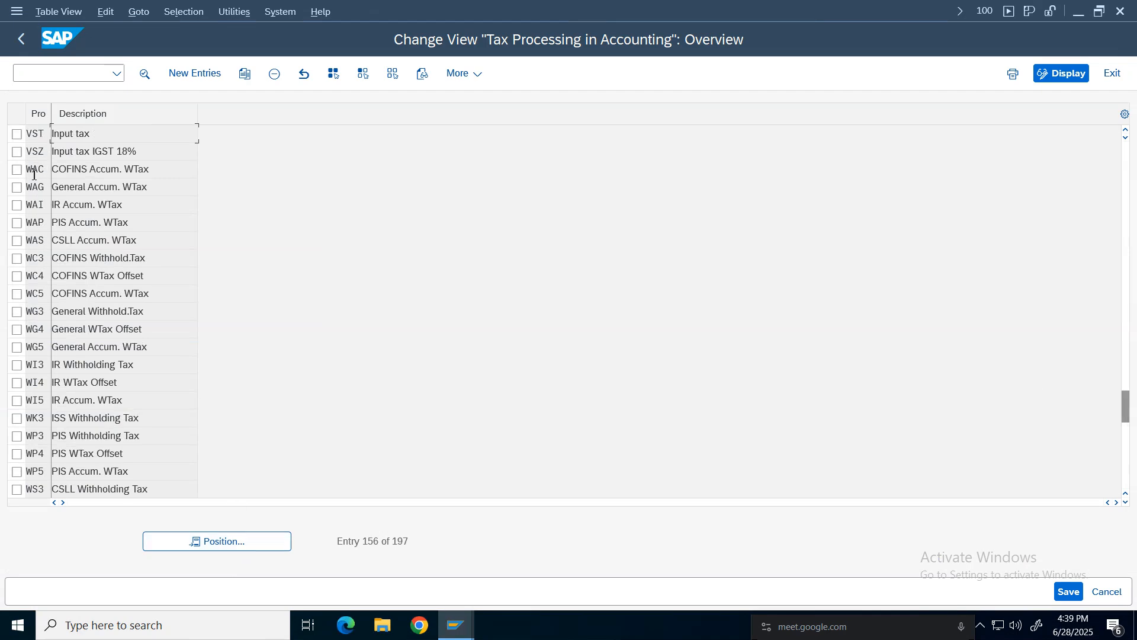
left_click(17, 134)
left_click(247, 73)
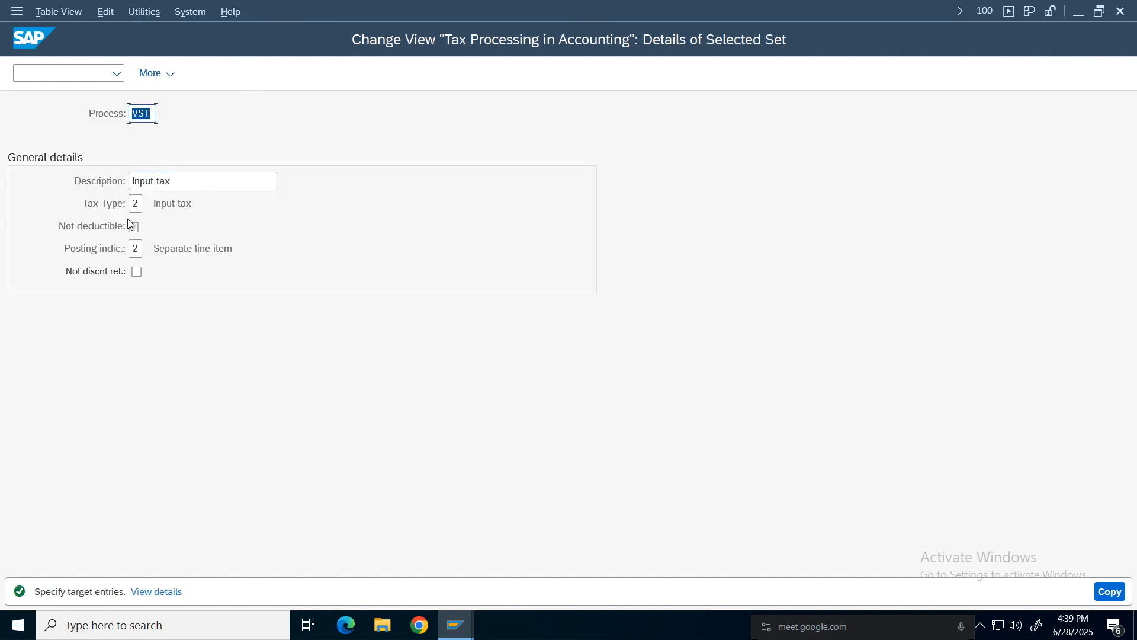
key("BackSpace")
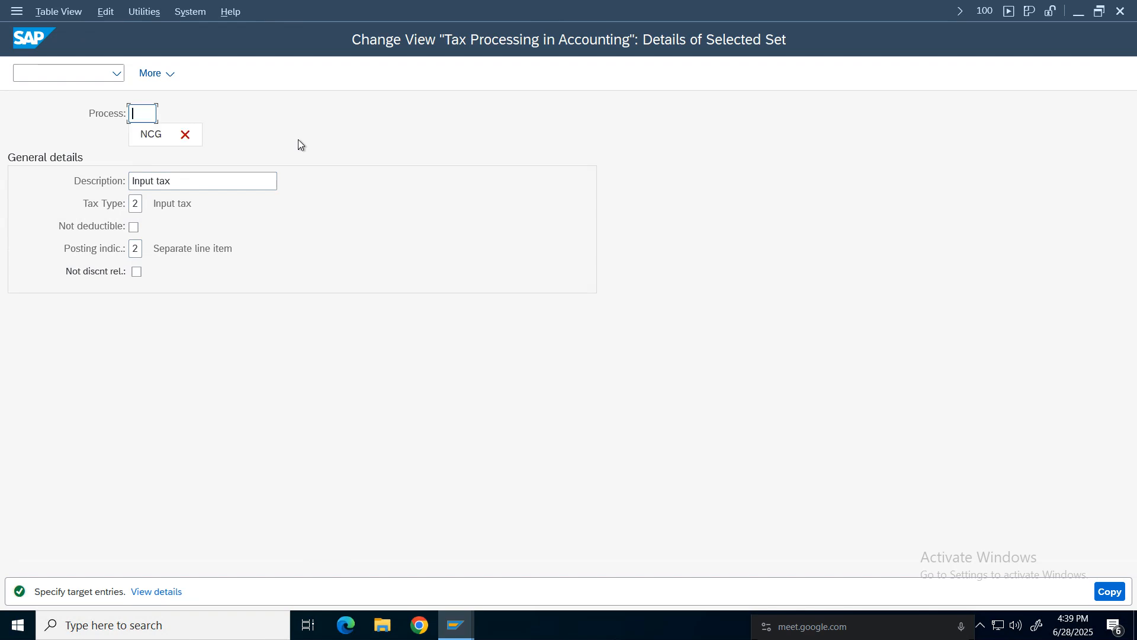
type("NCG")
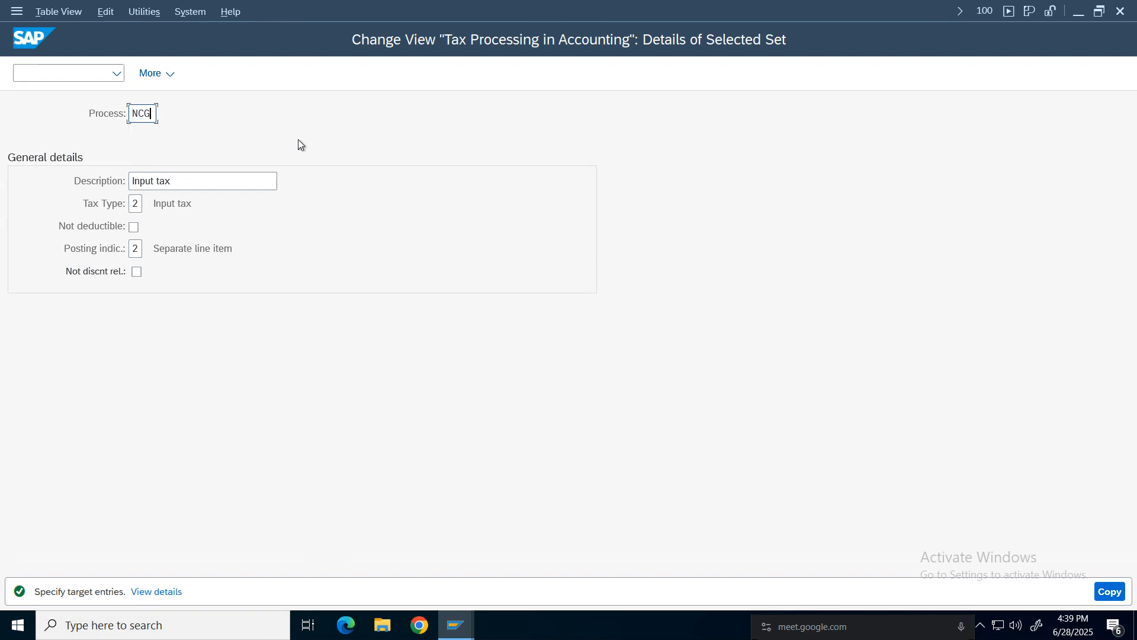
key("Return")
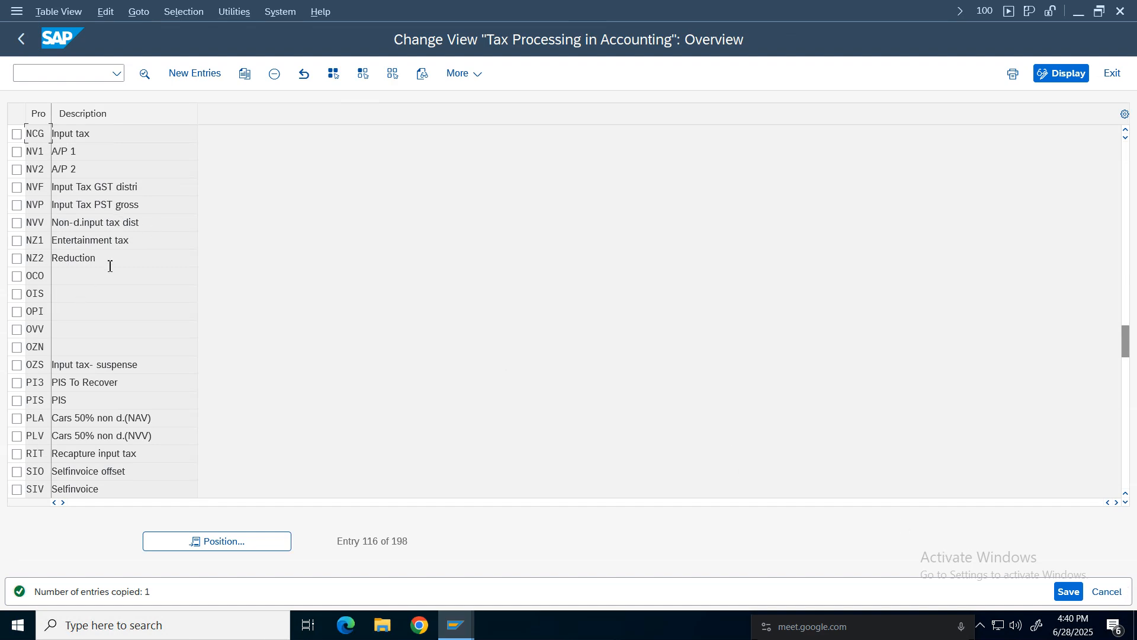
Copy processing key NCG as new tax processing key NSG.
left_click(16, 134)
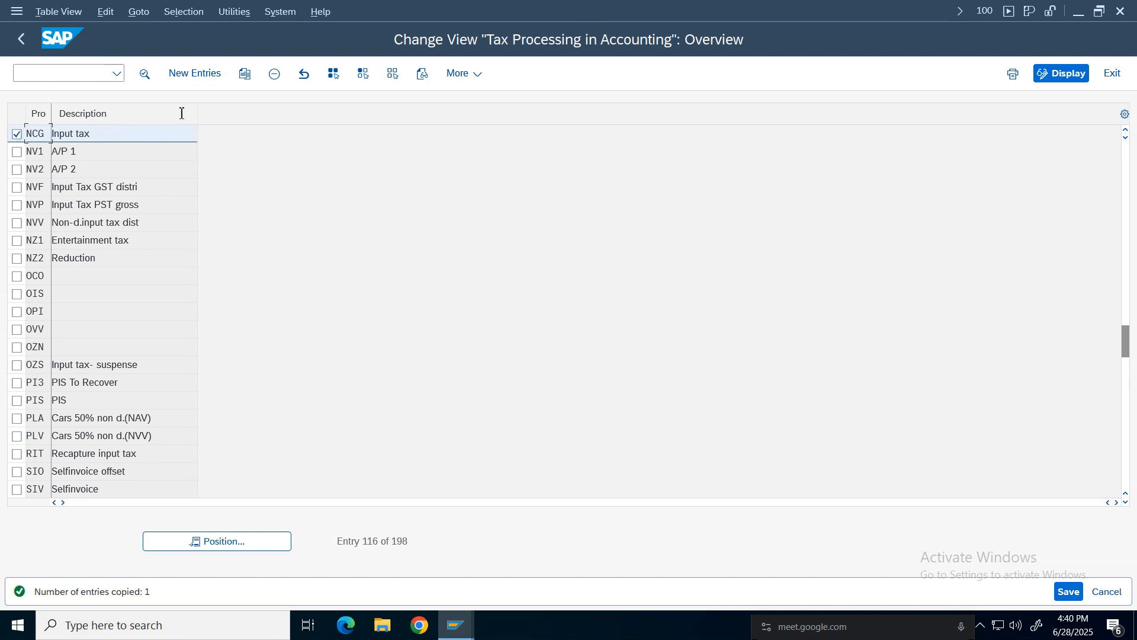
left_click(247, 73)
left_click(155, 120)
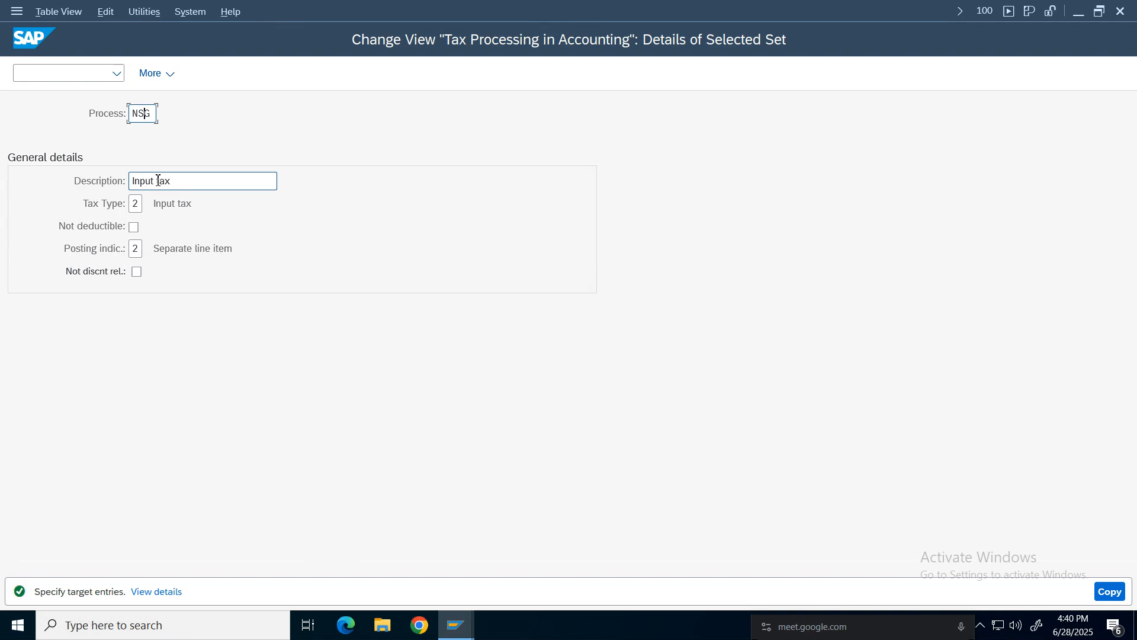
left_click(1110, 591)
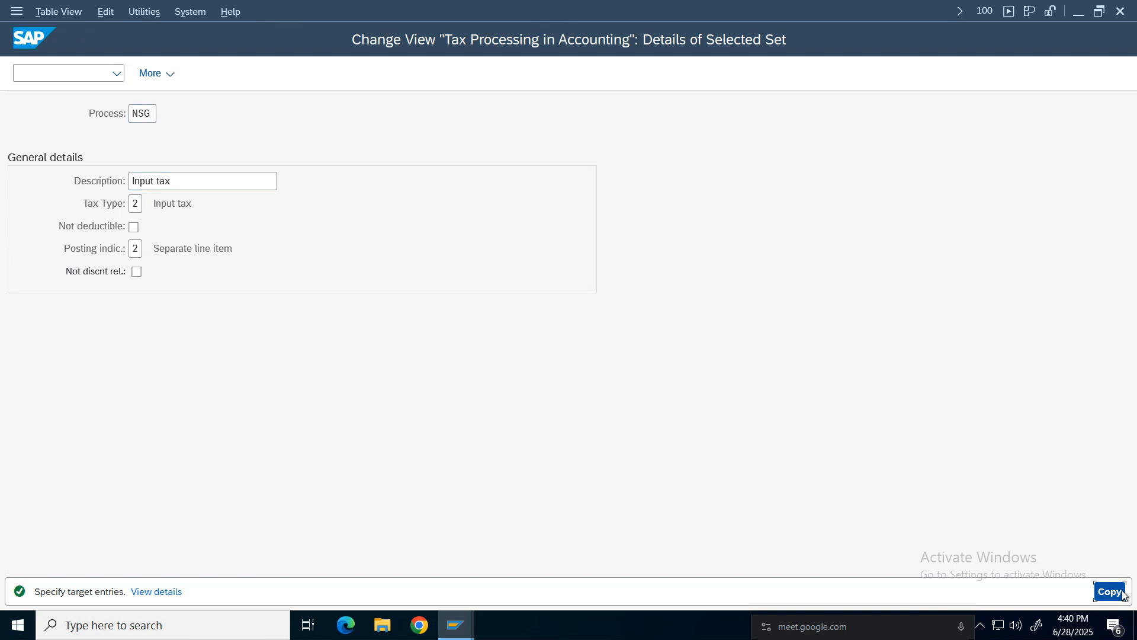
Copy processing key NSG as new tax processing key NIG and save the new keys.
left_click(16, 134)
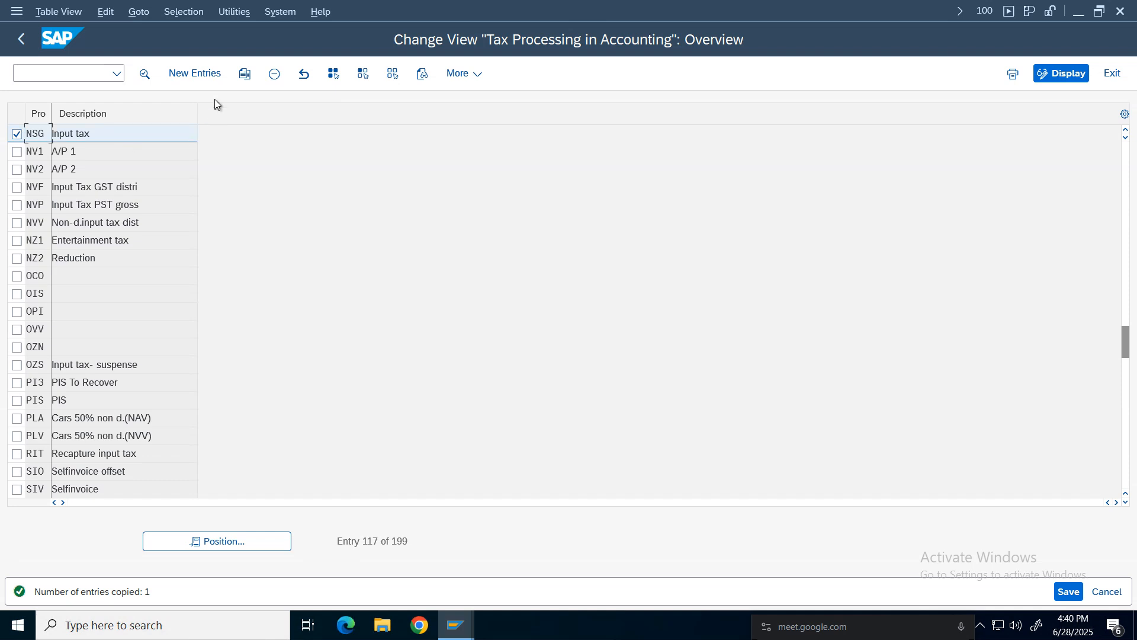
left_click(244, 74)
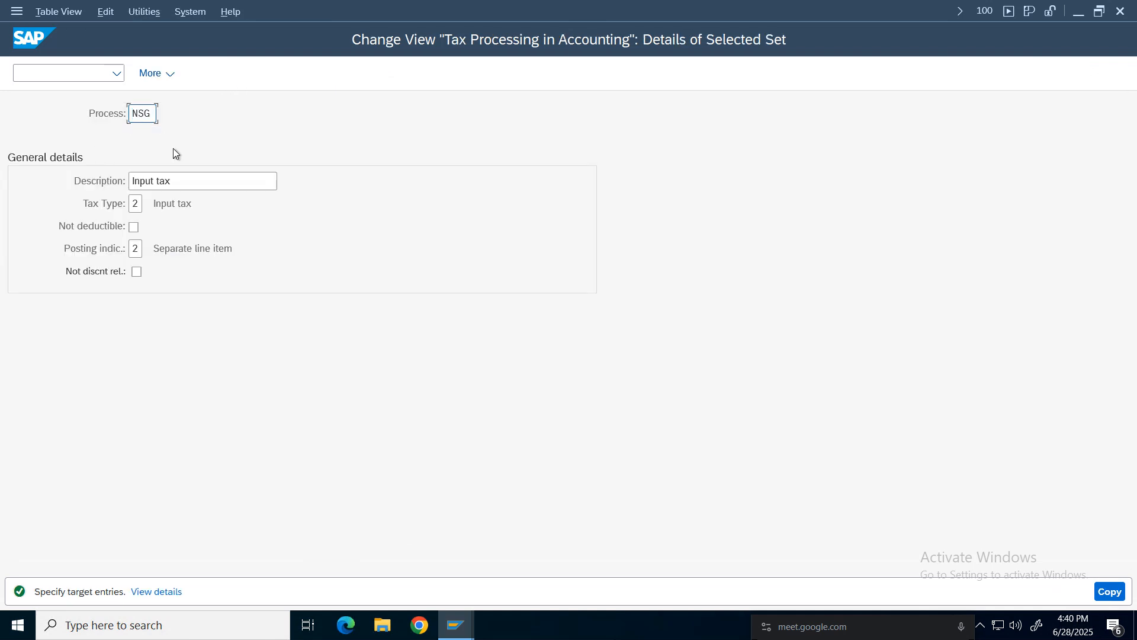
type("I")
left_click(1109, 591)
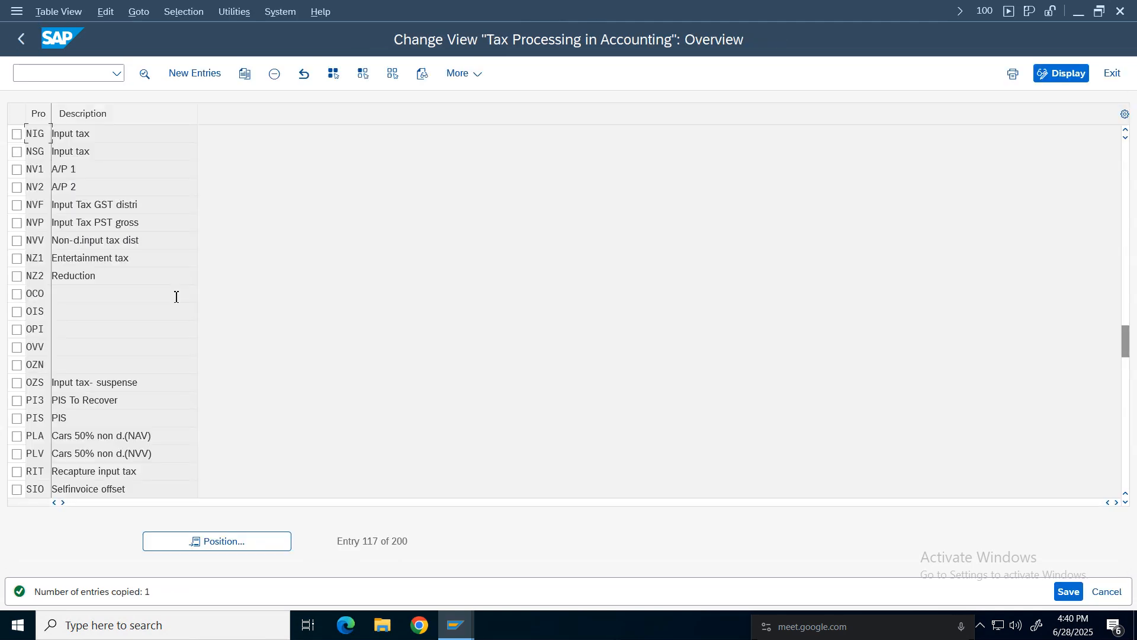
left_click(1070, 592)
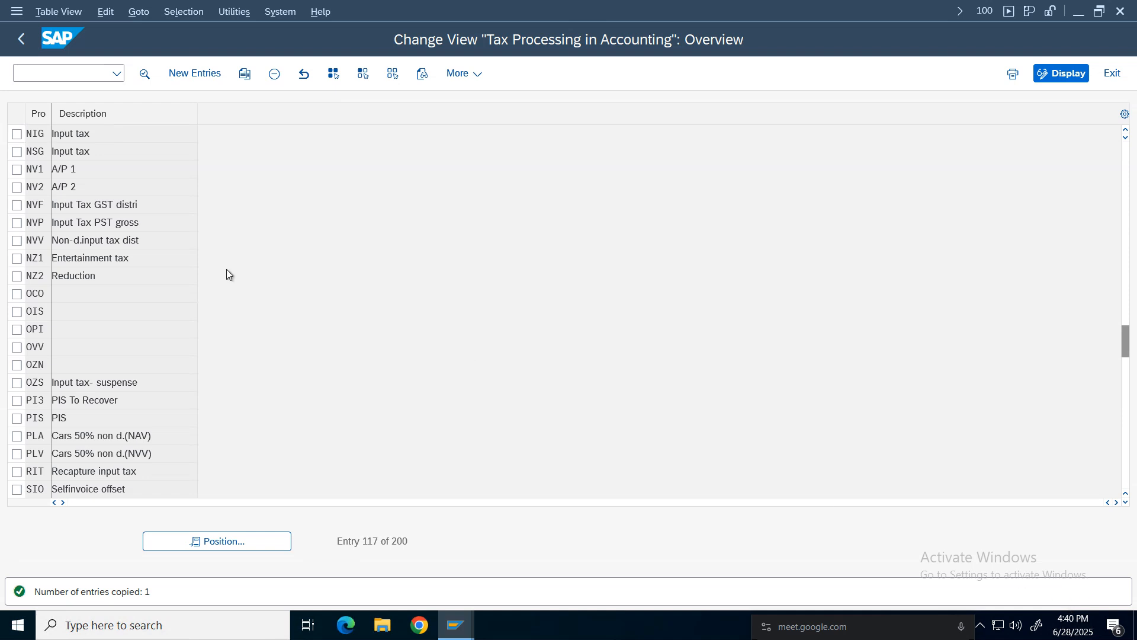
left_click(379, 327)
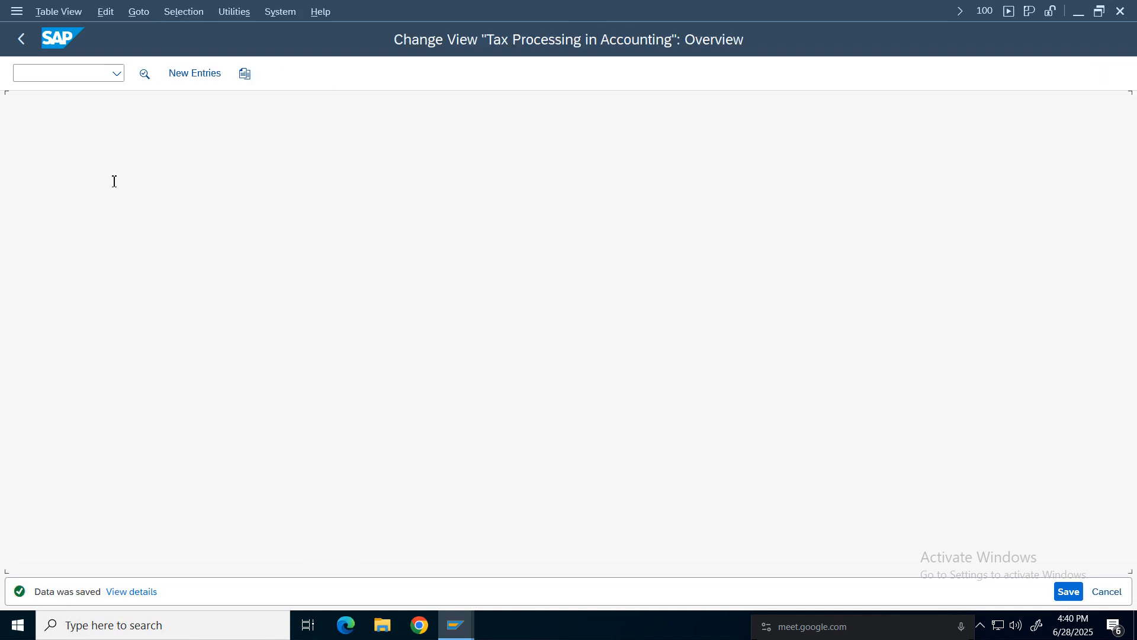
Examine the details of processing key NIG and the available posting indicator options.
double_click(66, 136)
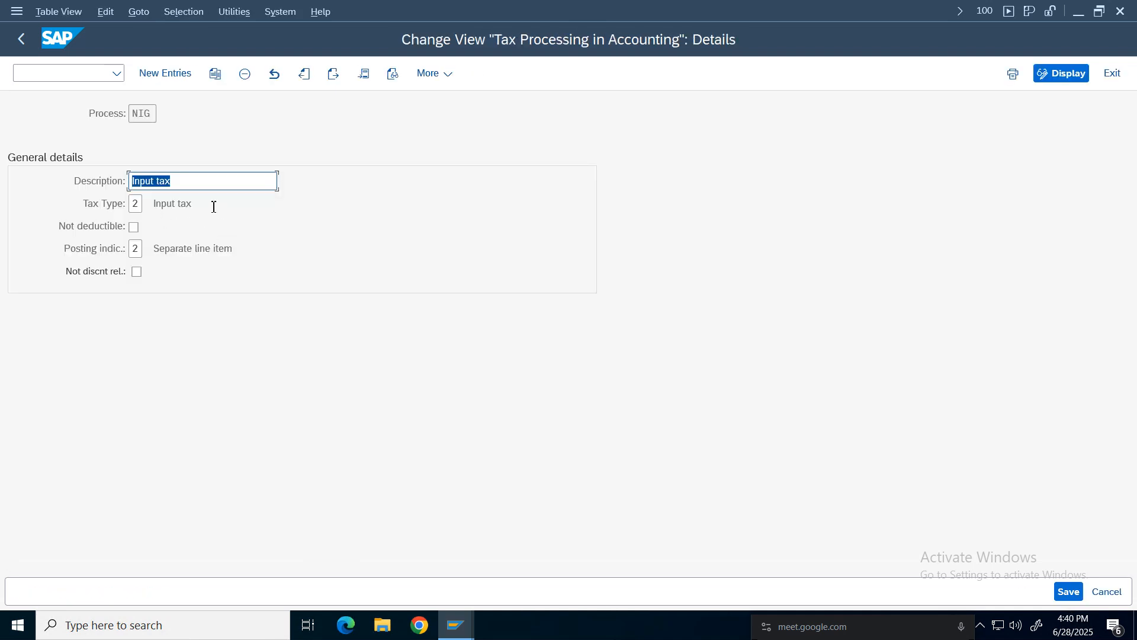
left_click(172, 204)
left_click(180, 185)
left_click(177, 205)
left_click(192, 249)
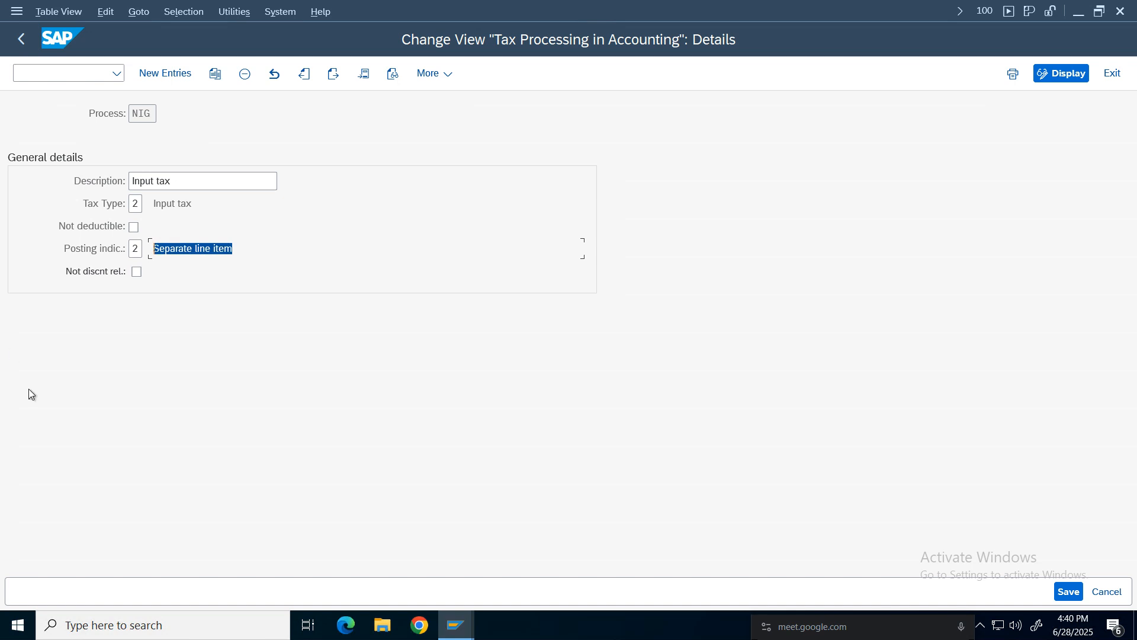
left_click(142, 249)
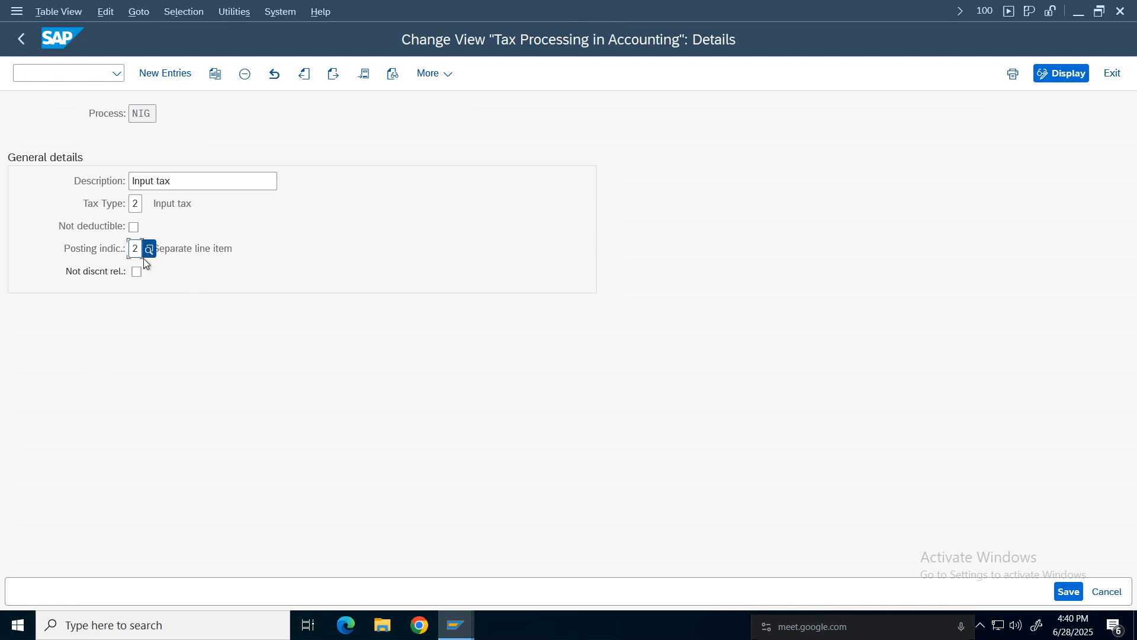
key("F4")
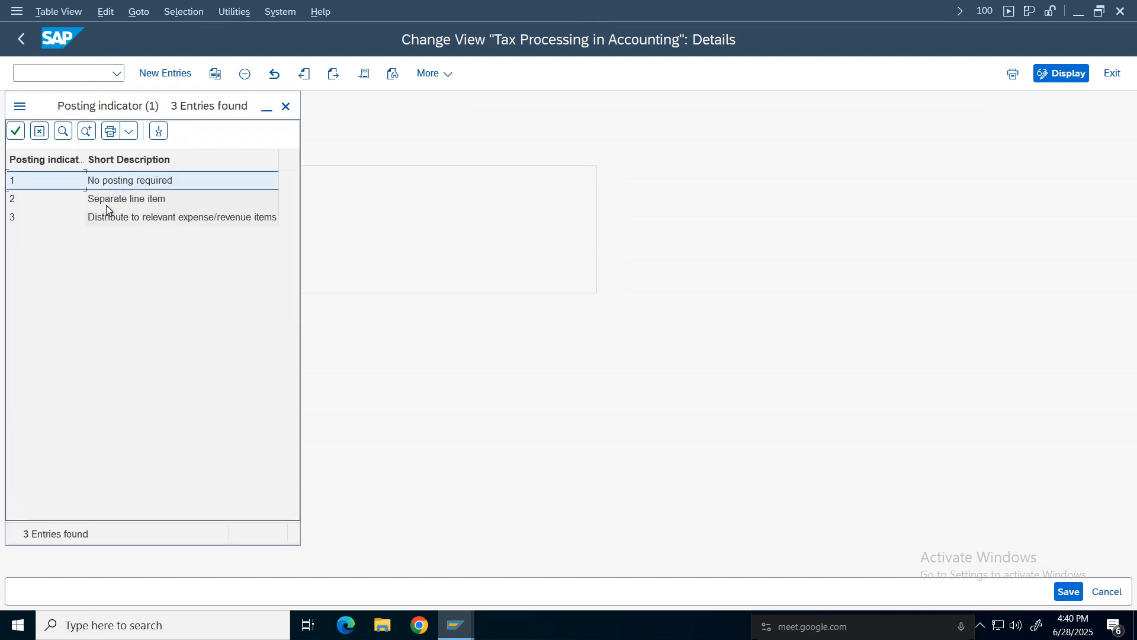
Return to the processing key overview and position the list at key VST, then at key MWS.
left_click(286, 106)
left_click(21, 39)
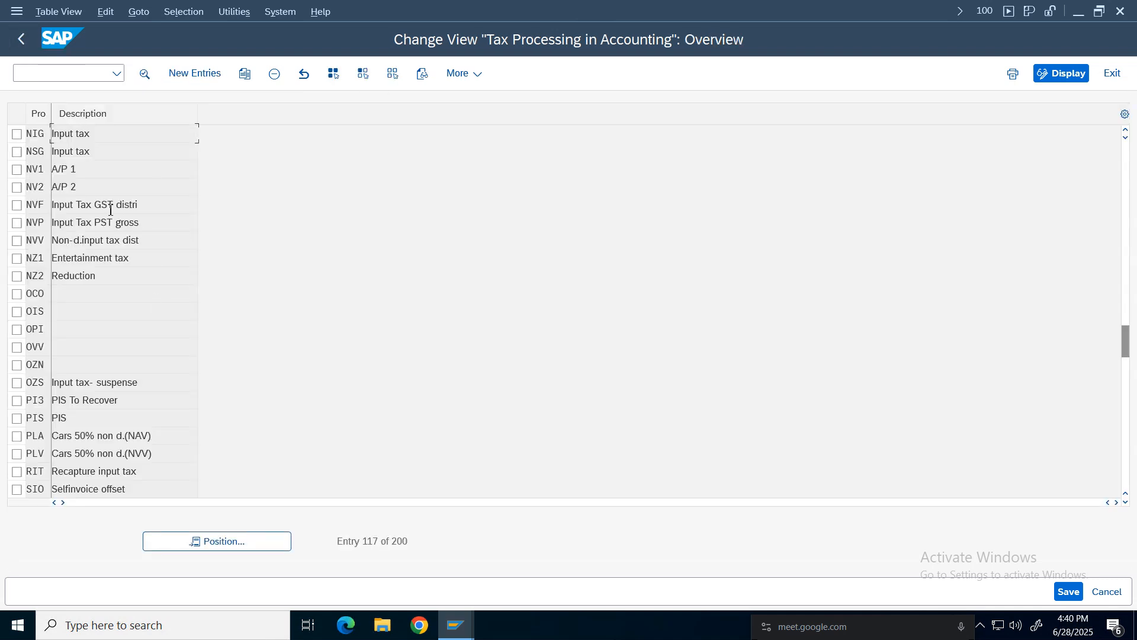
left_click(1126, 131)
left_click(246, 542)
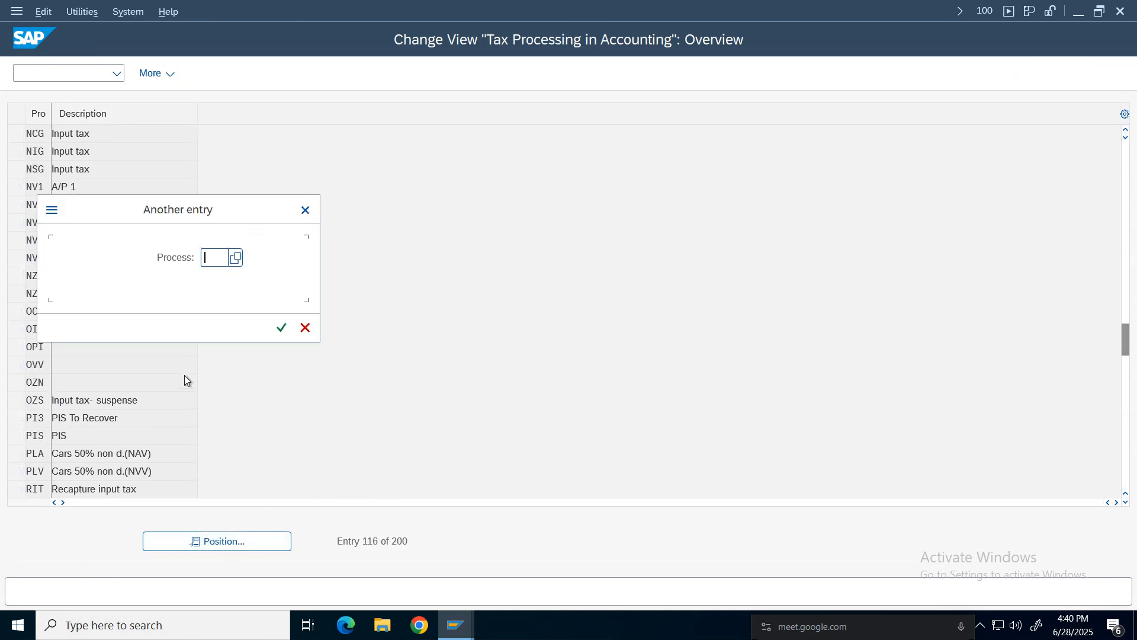
type("vst")
key("Return")
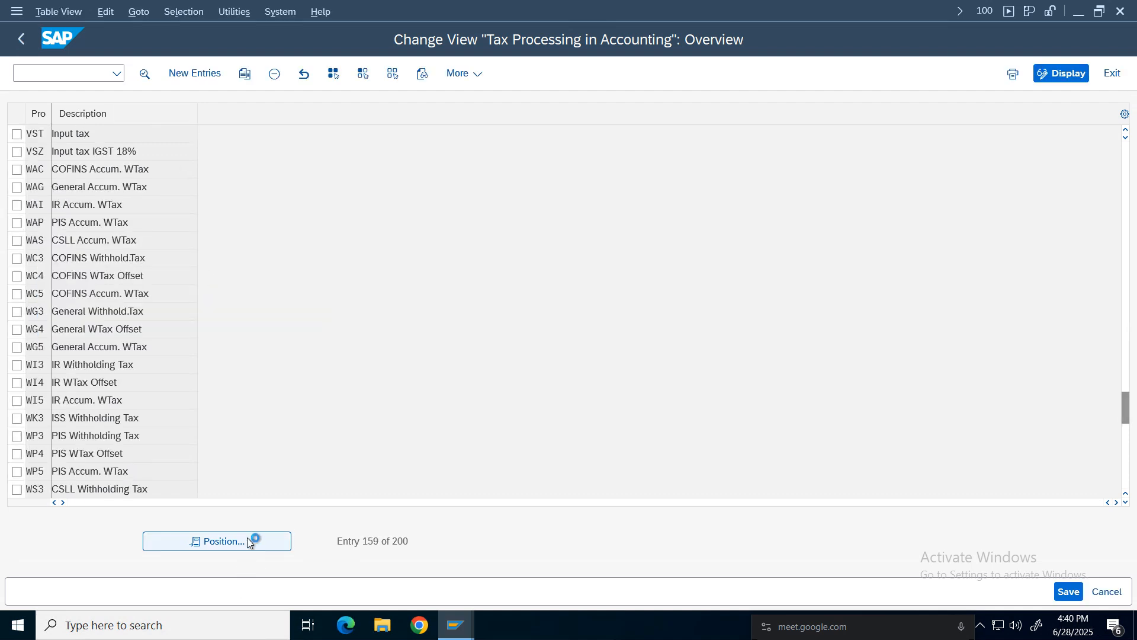
left_click(247, 542)
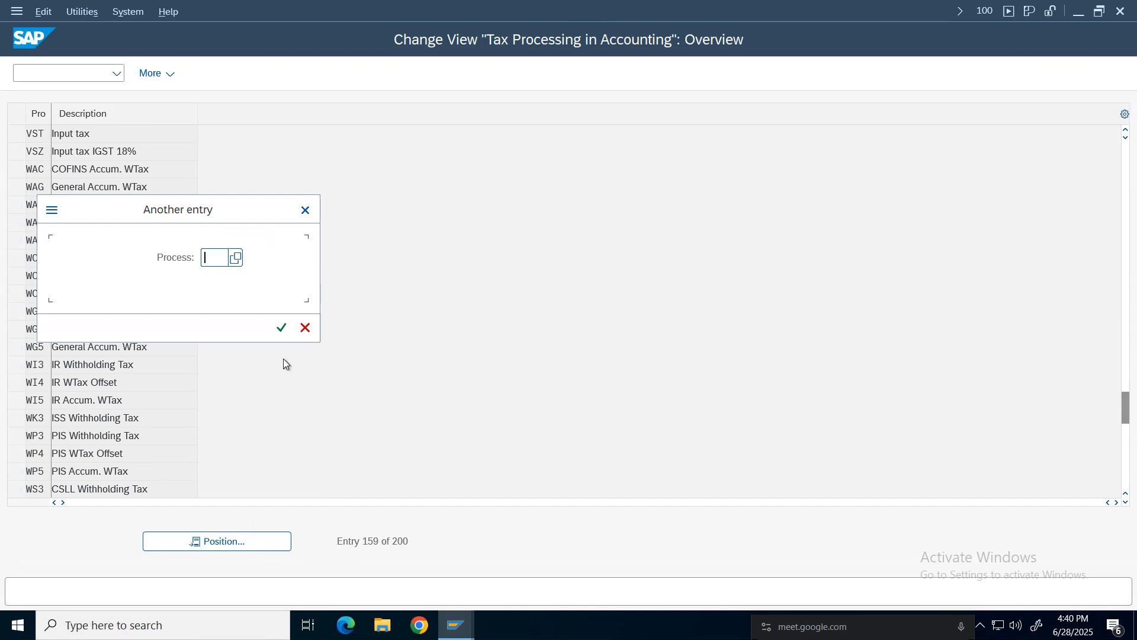
type("mws")
key("Return")
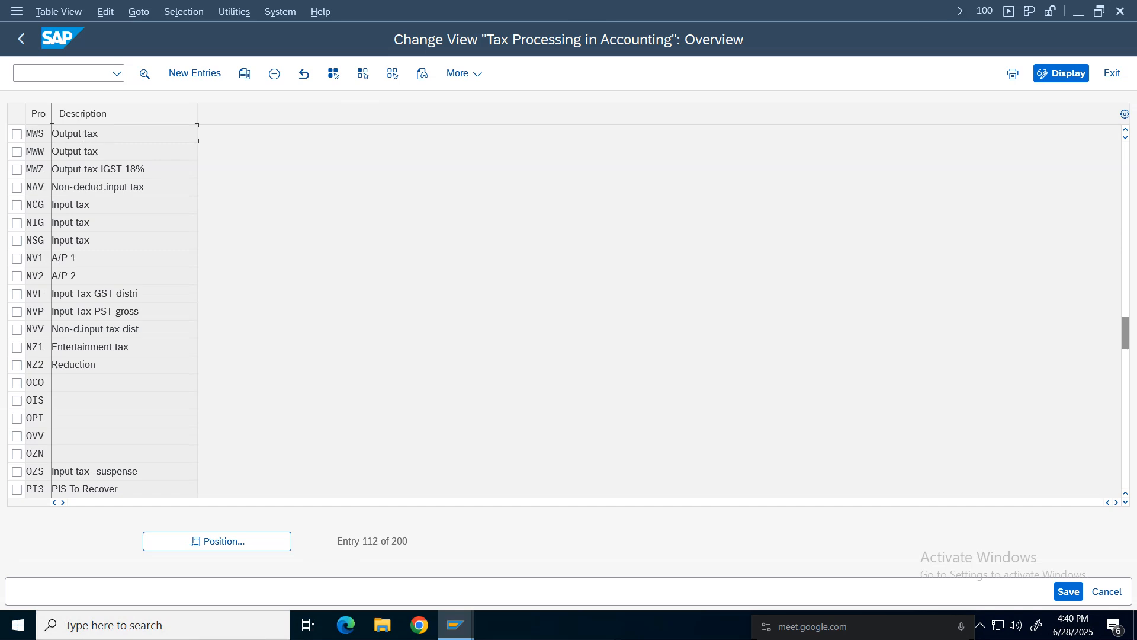
Review the Tax Processing Keys instructions in the FI Working Notes spreadsheet, then return to SAP.
mouse_move(699, 14)
left_click(741, 12)
left_click(690, 482)
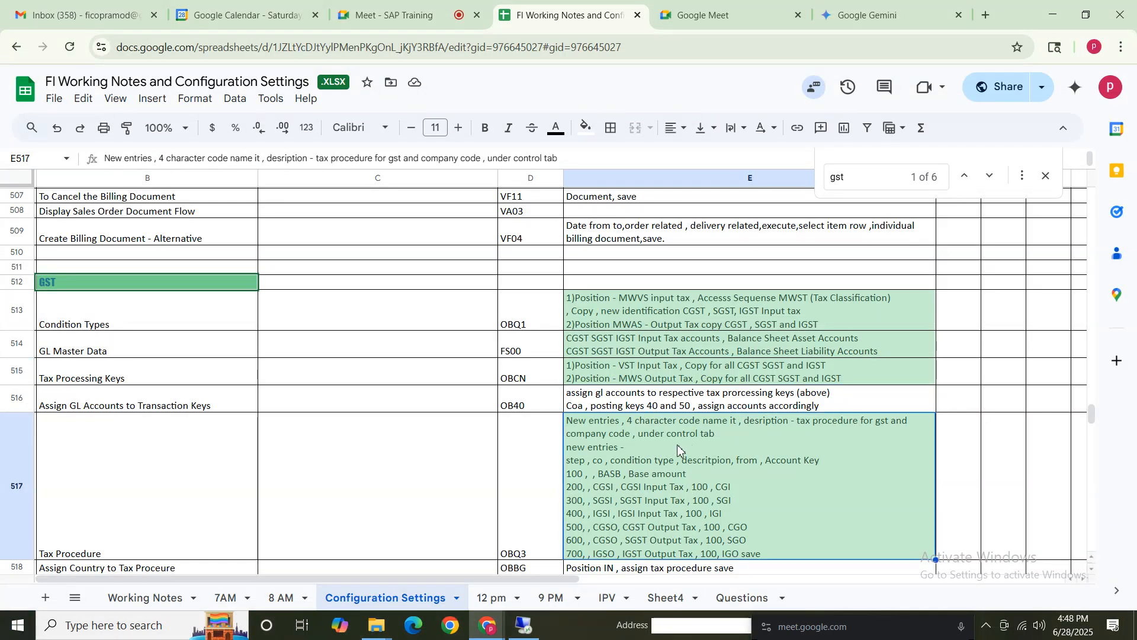
double_click(630, 382)
double_click(631, 380)
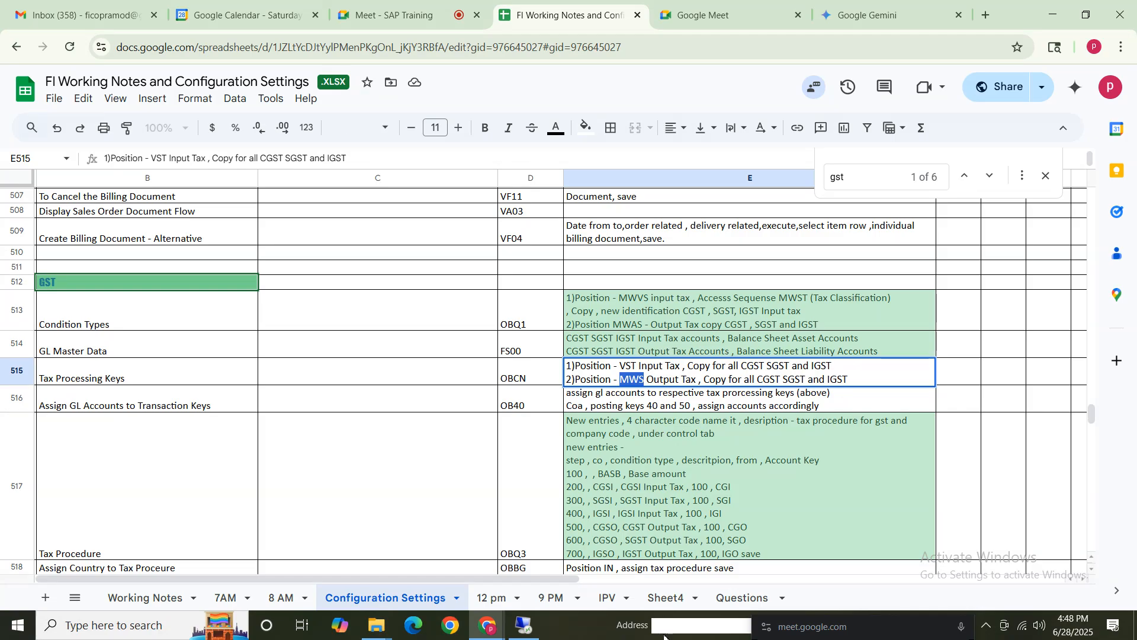
left_click(535, 634)
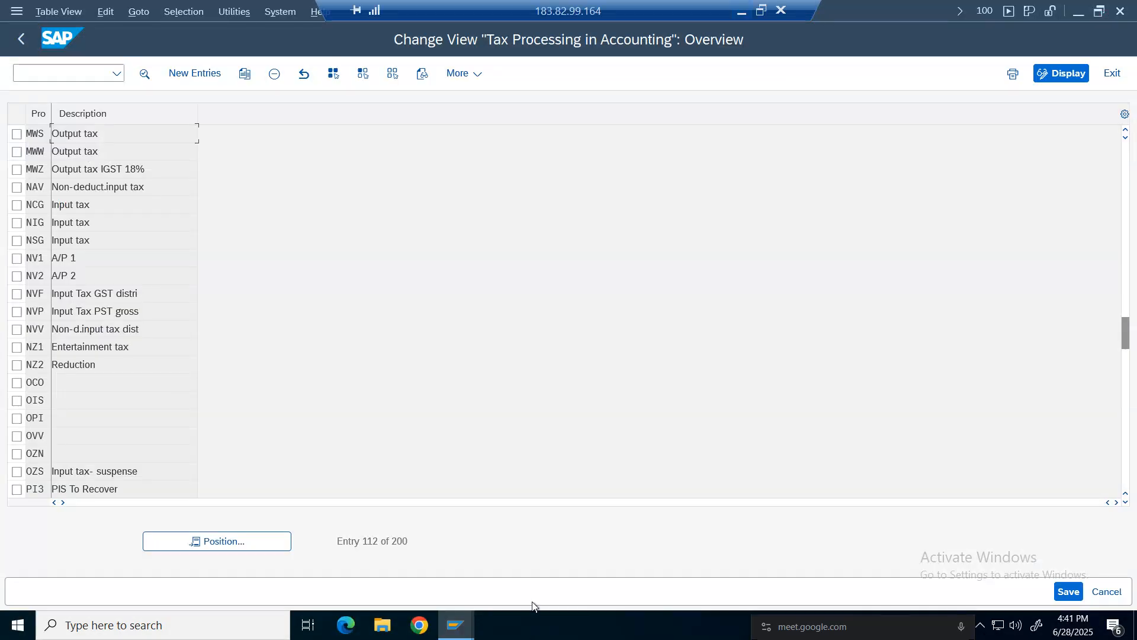
Copy processing key MWS and start replacing its process key with a new key name.
left_click(17, 134)
left_click(246, 75)
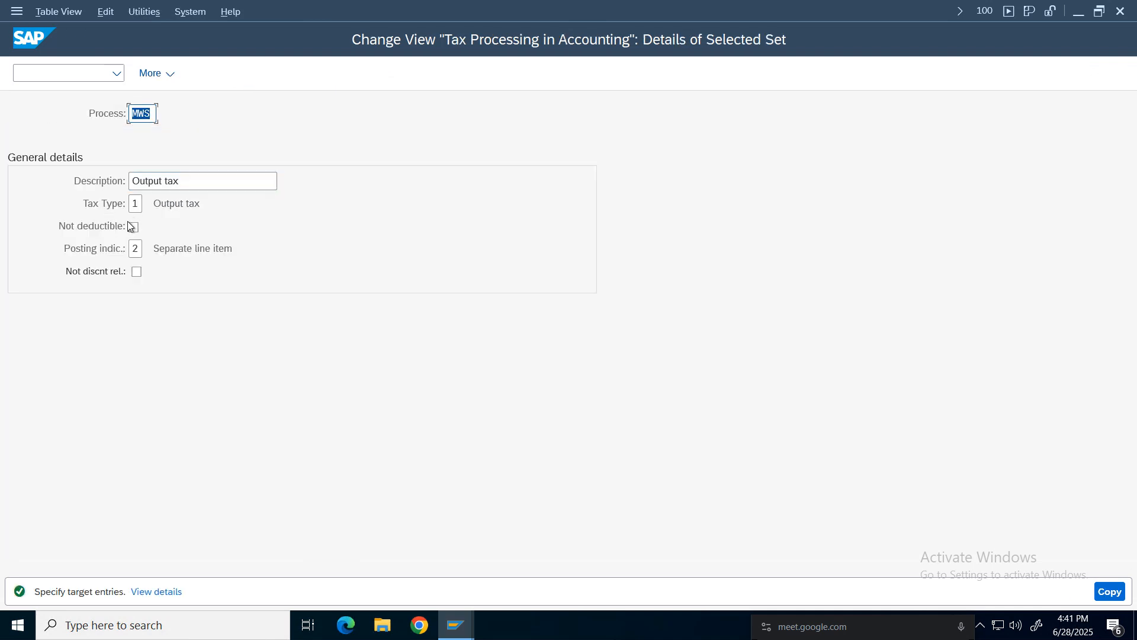
left_click(156, 113)
key("BackSpace")
key("BackSpace")
key("BackSpace")
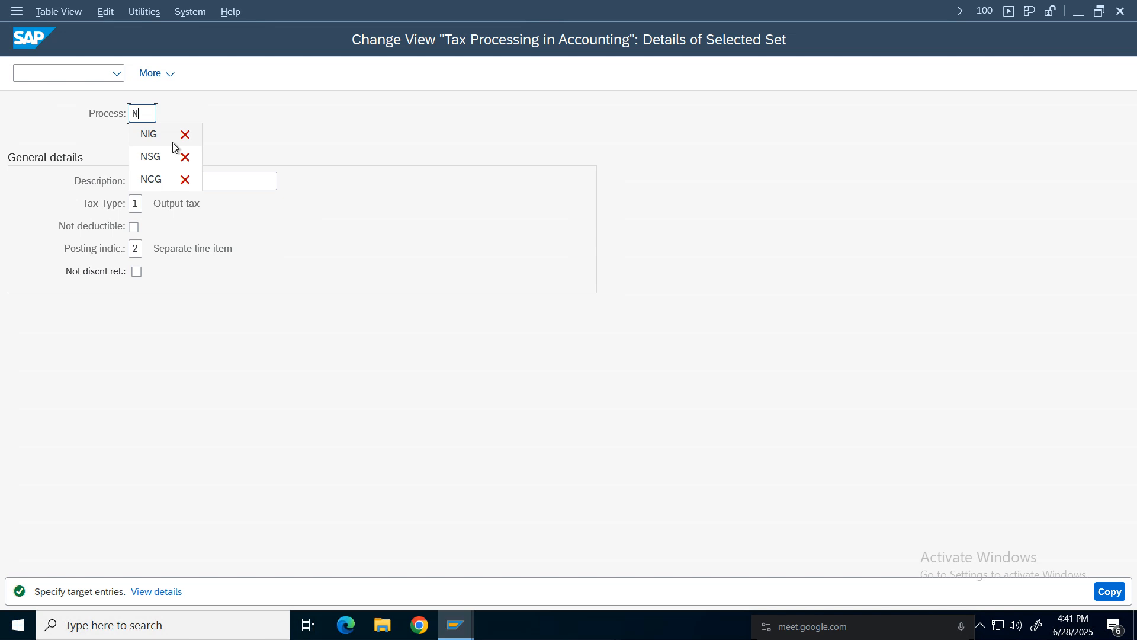
type("NS")
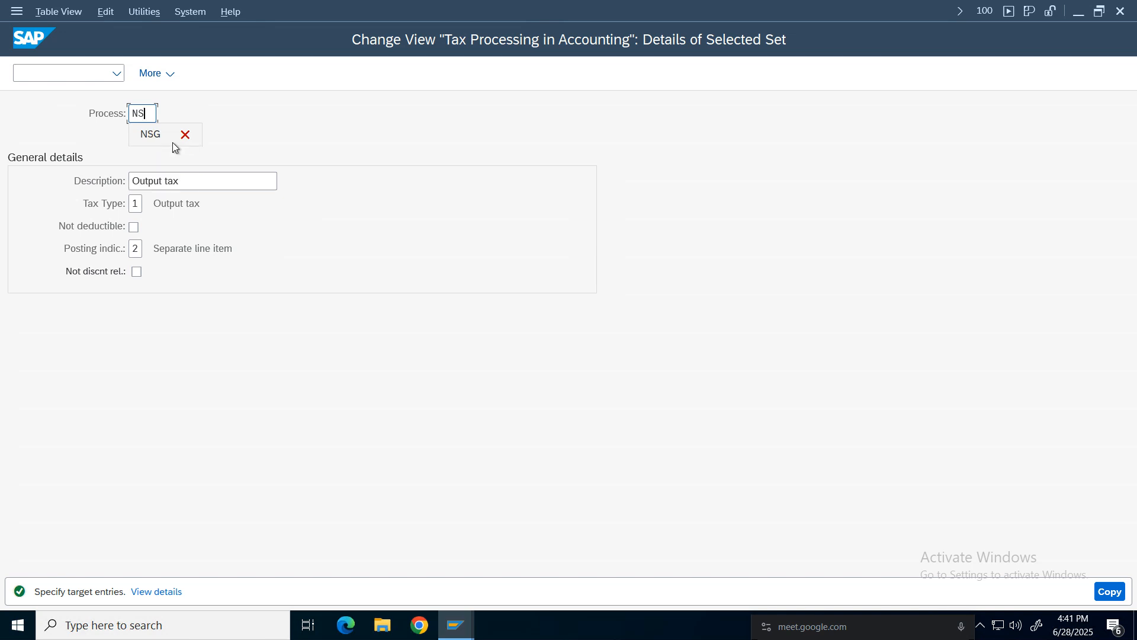
key("BackSpace")
key("BackSpace")
type("C")
key("BackSpace")
key("BackSpace")
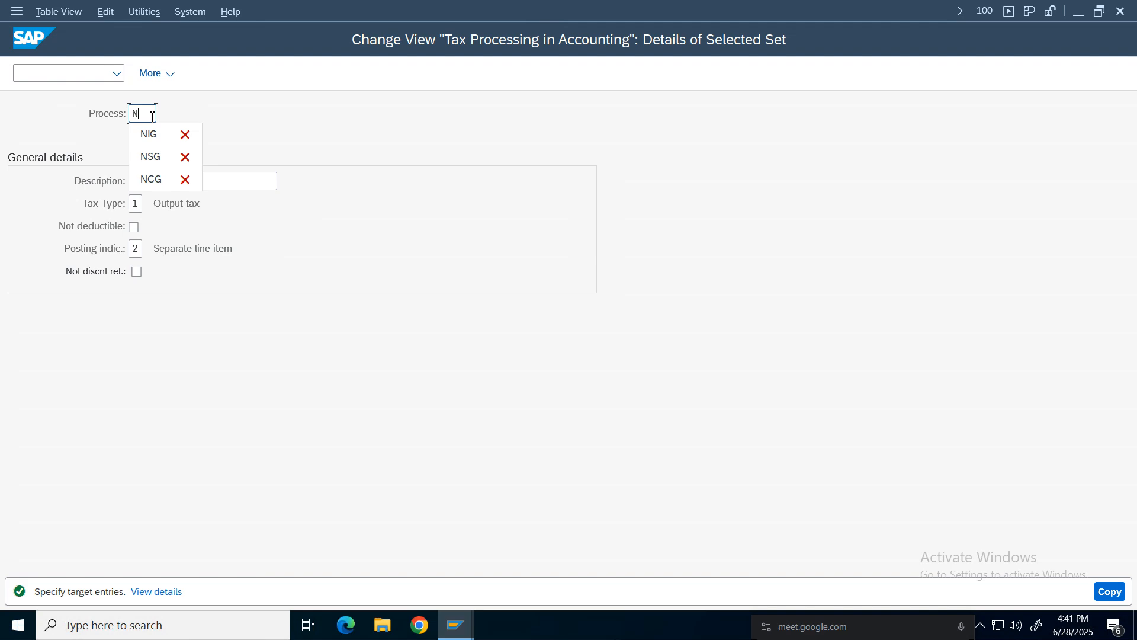
Finish the copied processing key as NCO with the description "Output tax CGST" and confirm the copy.
type("CO")
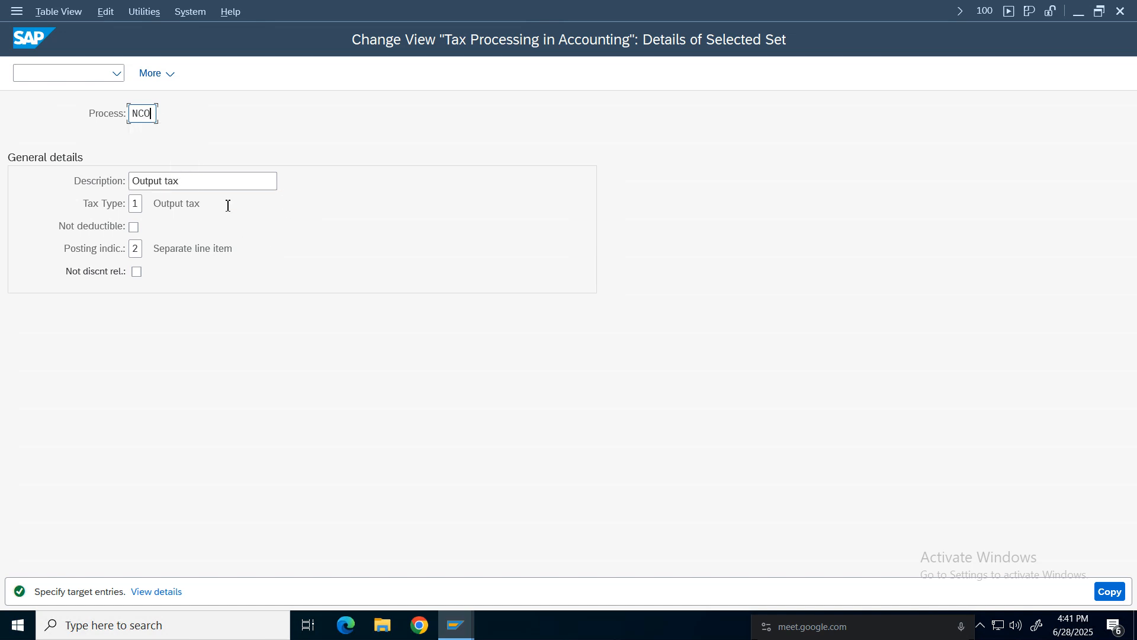
left_click(229, 185)
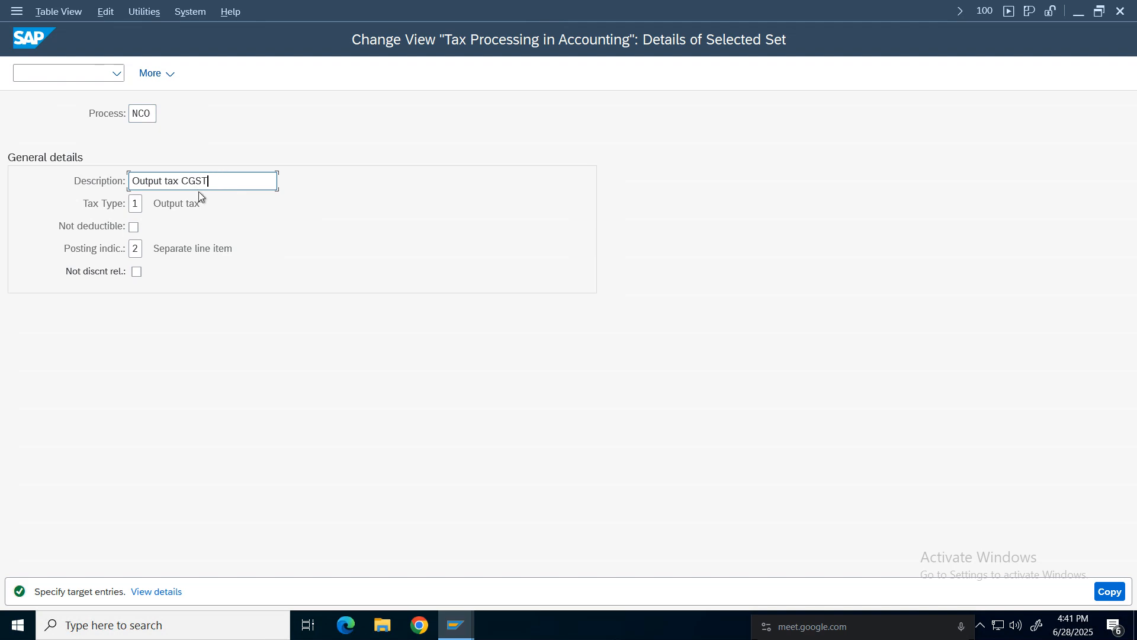
left_click(1112, 594)
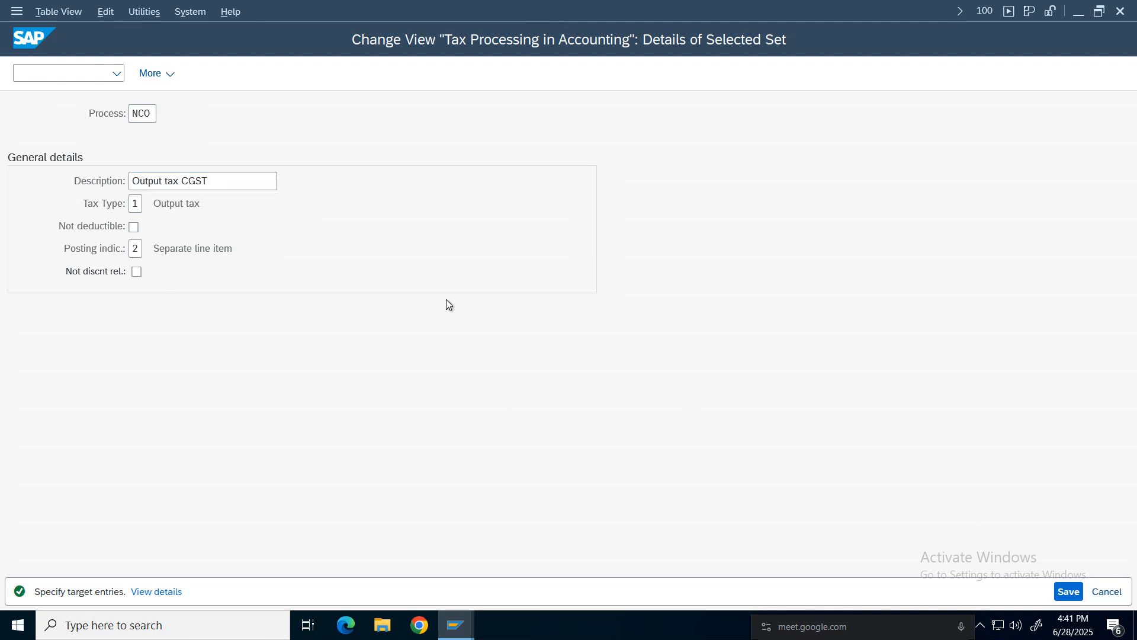
Copy processing key NCO to a new key NSO with the description "Output tax SGST".
left_click(16, 133)
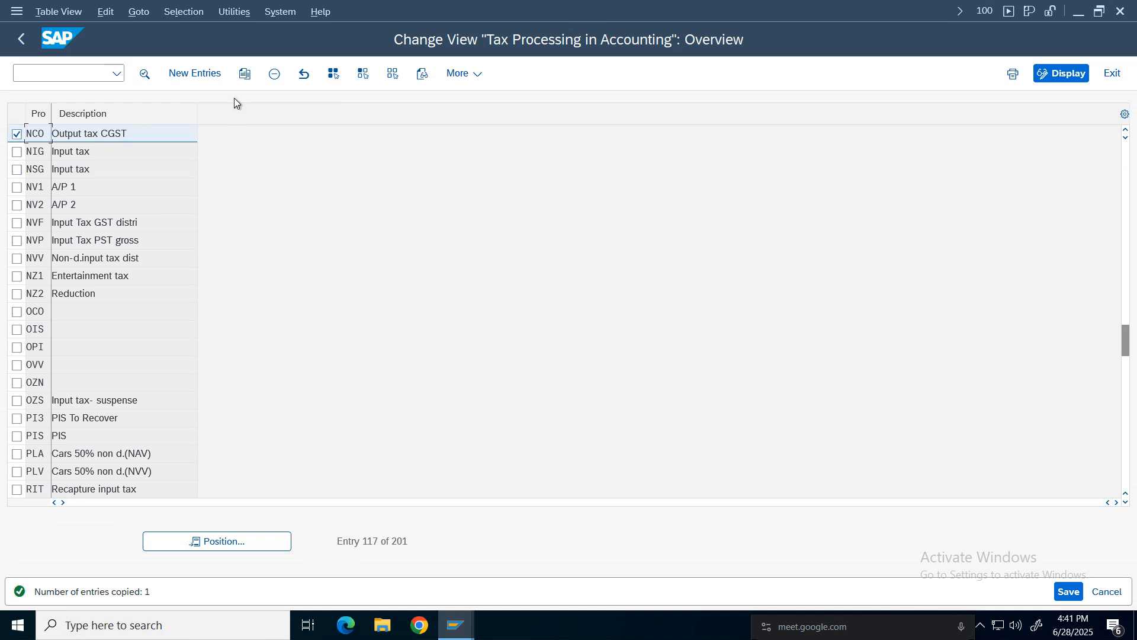
left_click(245, 74)
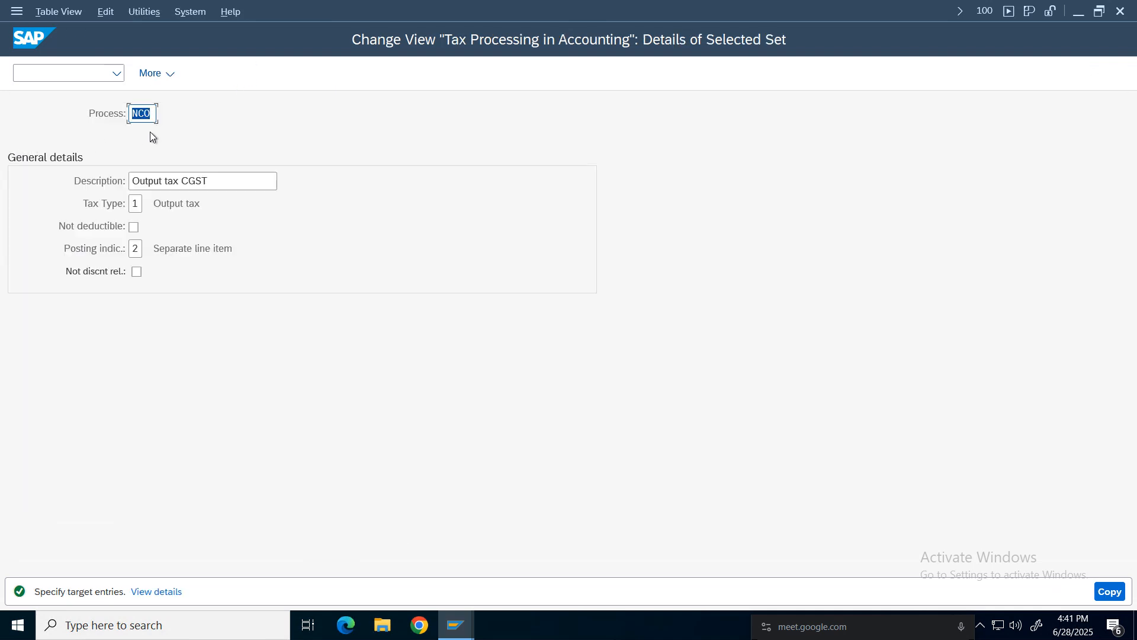
type("NS")
left_click(191, 182)
key("BackSpace")
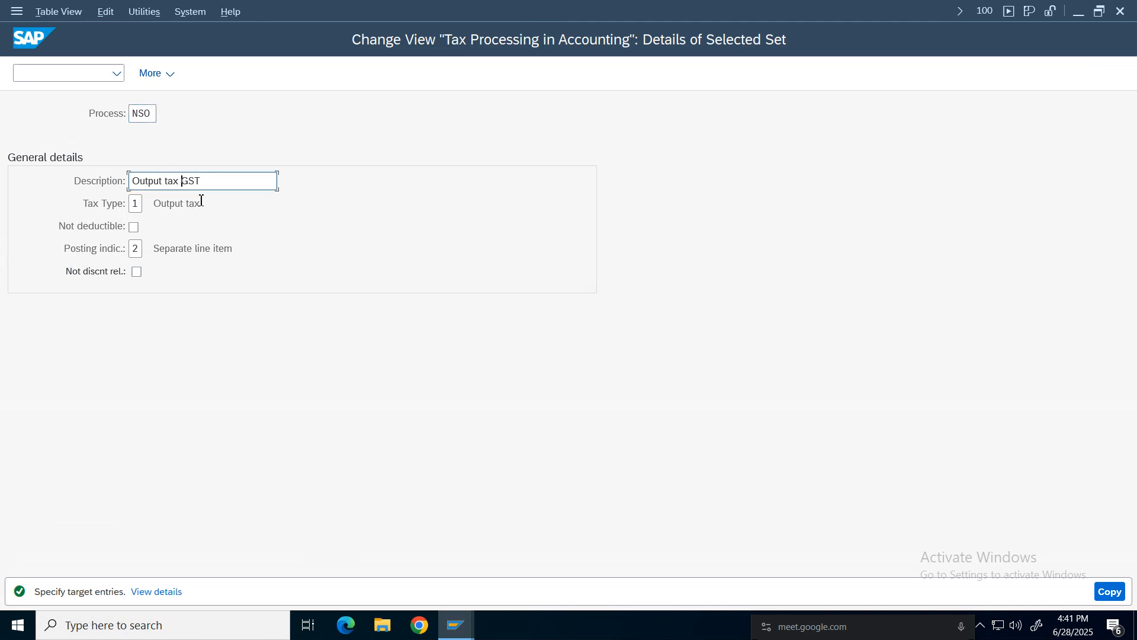
type("S")
left_click(1113, 594)
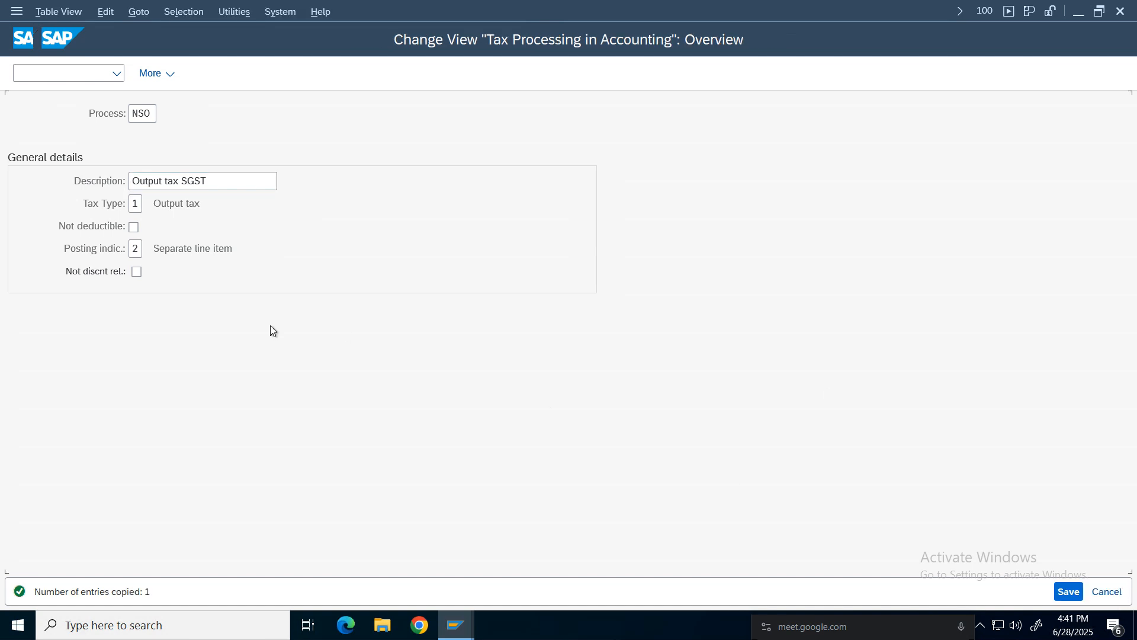
Copy processing key NSO to a new key NSI with the description "Output tax IGST".
left_click(17, 135)
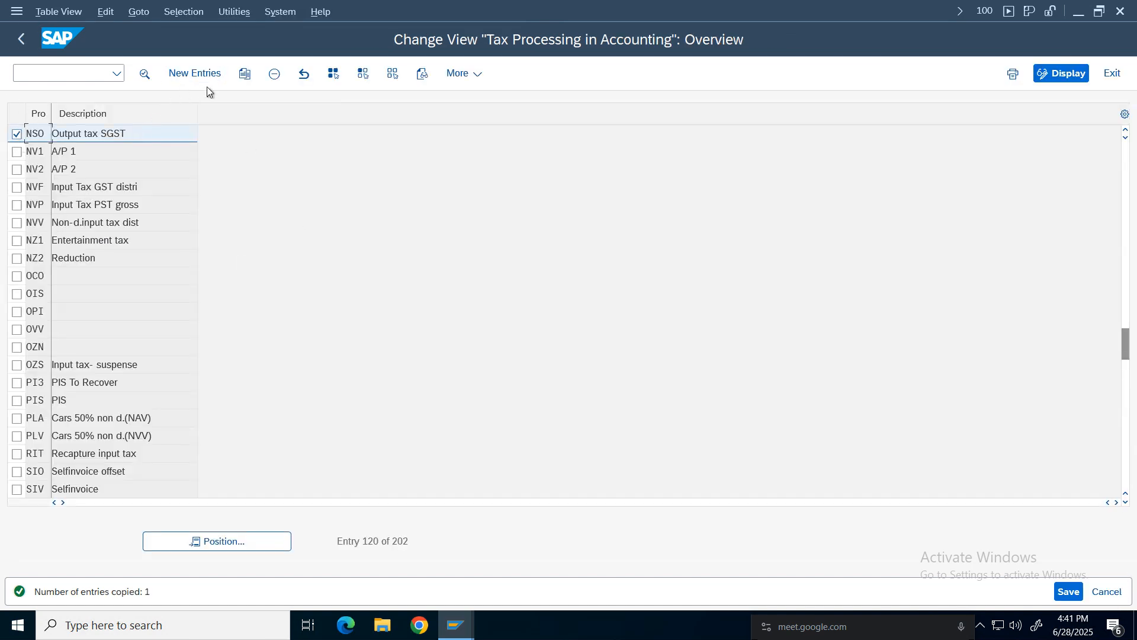
left_click(245, 74)
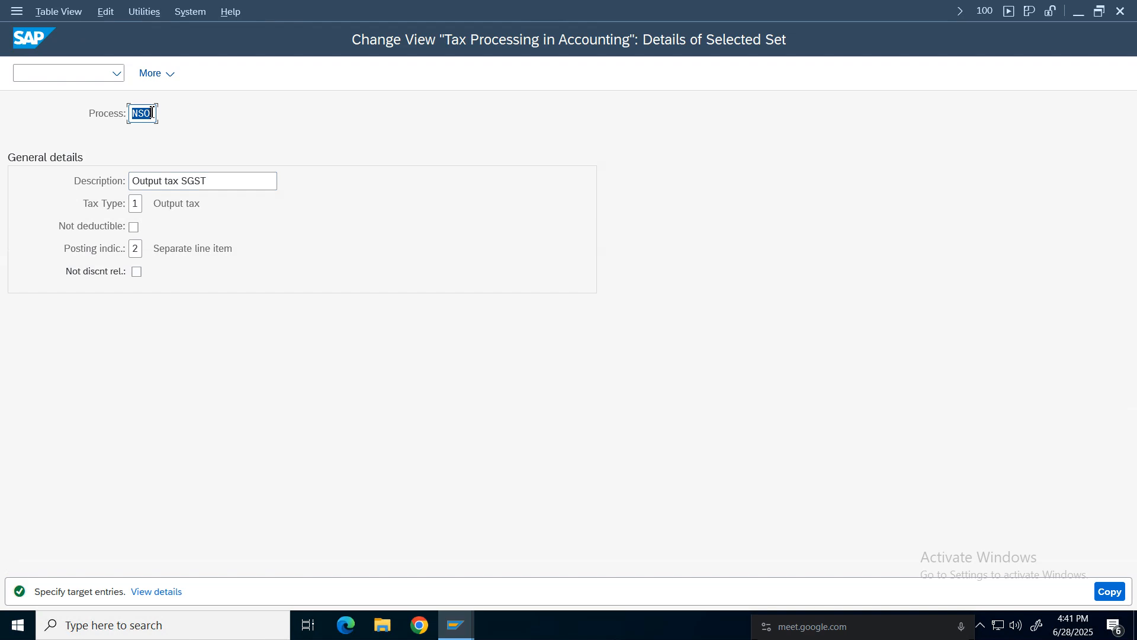
key("BackSpace")
type("I")
left_click(188, 181)
key("BackSpace")
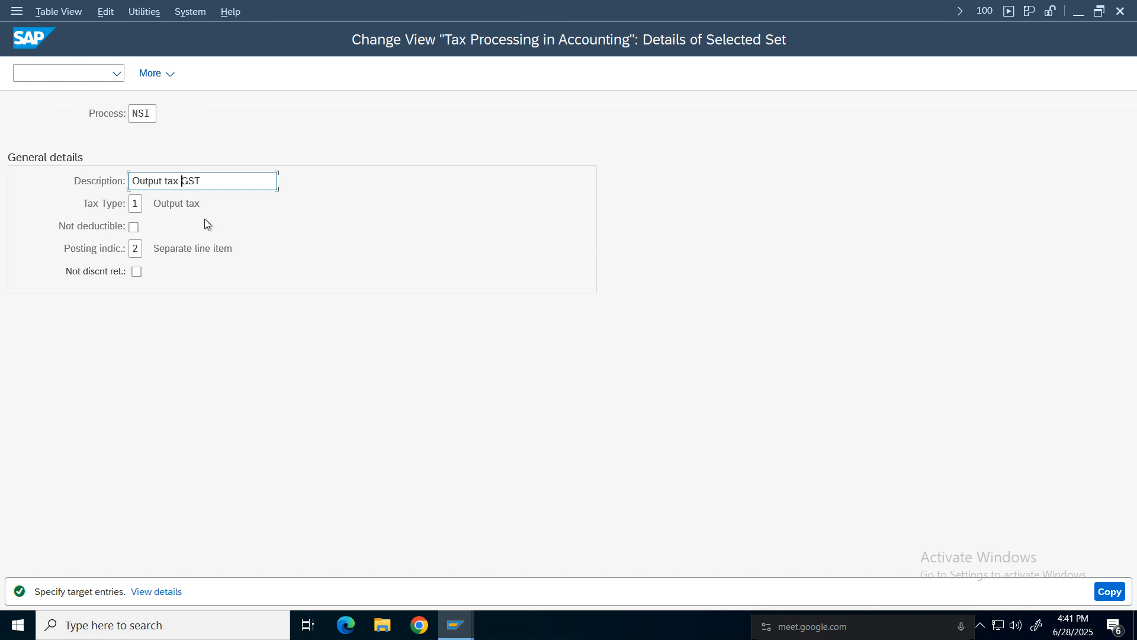
type("I")
left_click(1112, 591)
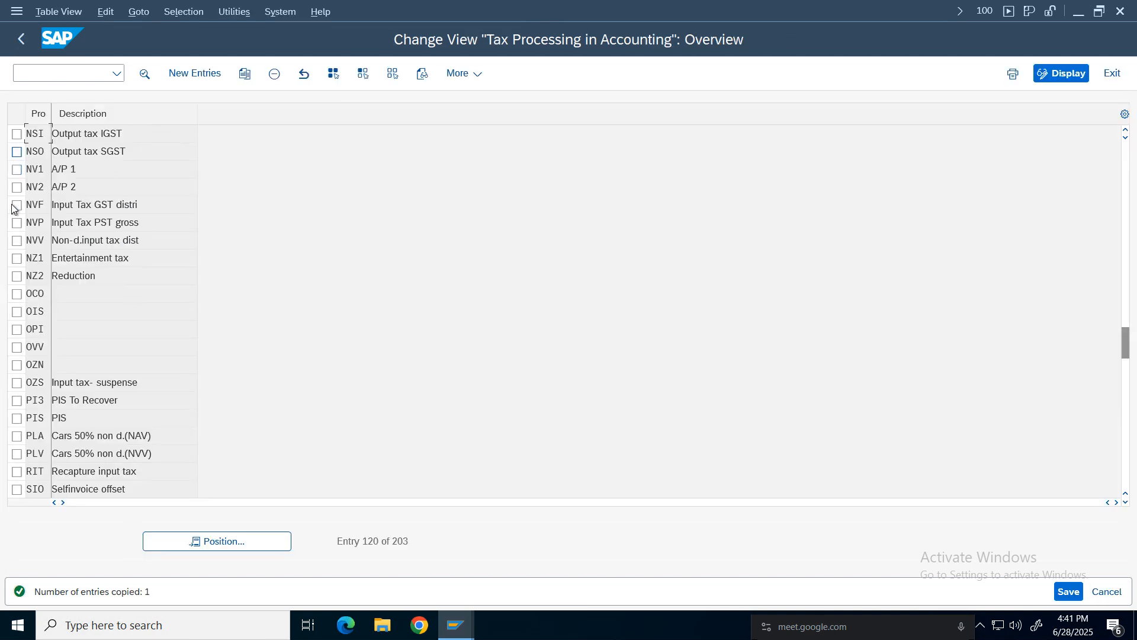
Mark the GST processing keys NCG, NCO, NIG, NSG, NSI and NSO, then exit the view and save the changes.
left_click(17, 134)
left_click(16, 154)
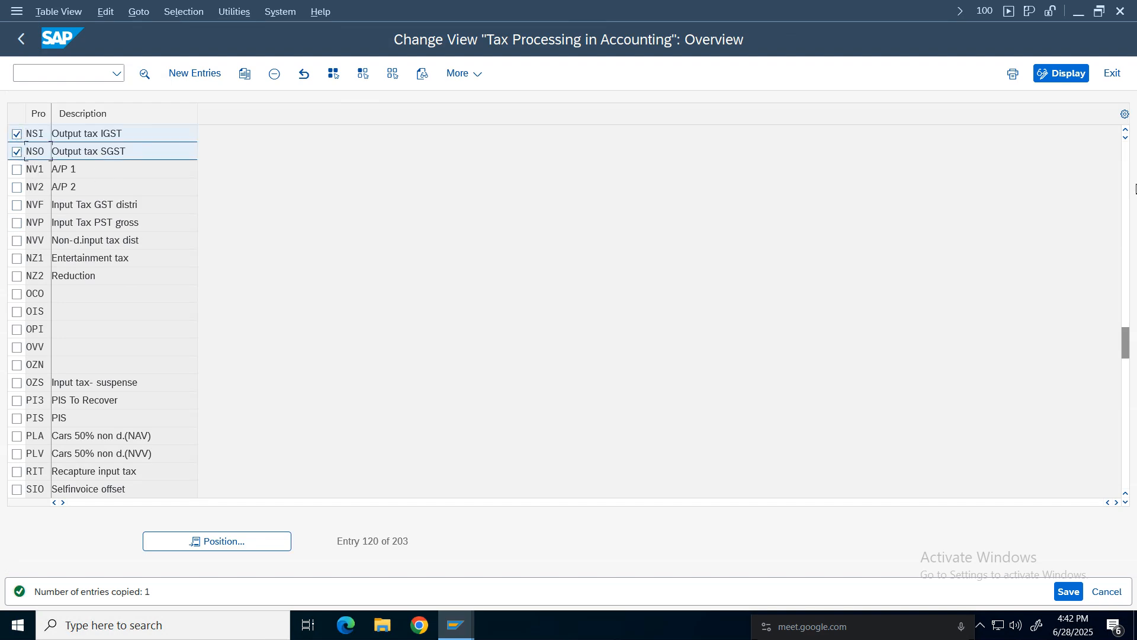
scroll(18, 184, "up", 2)
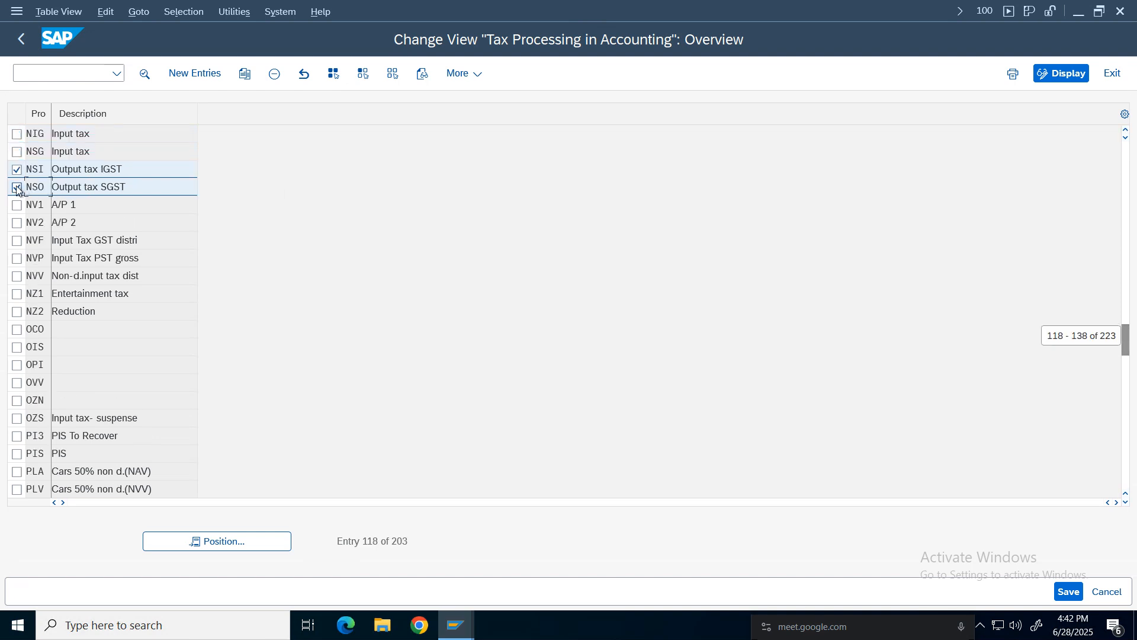
left_click(17, 152)
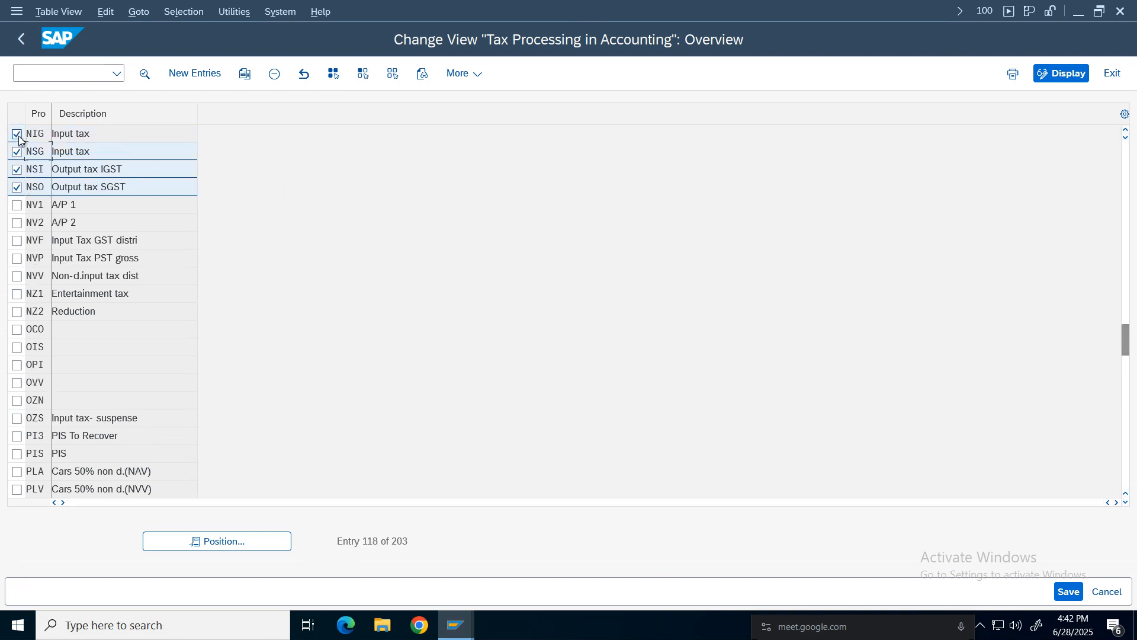
left_click(17, 134)
left_click(1127, 131)
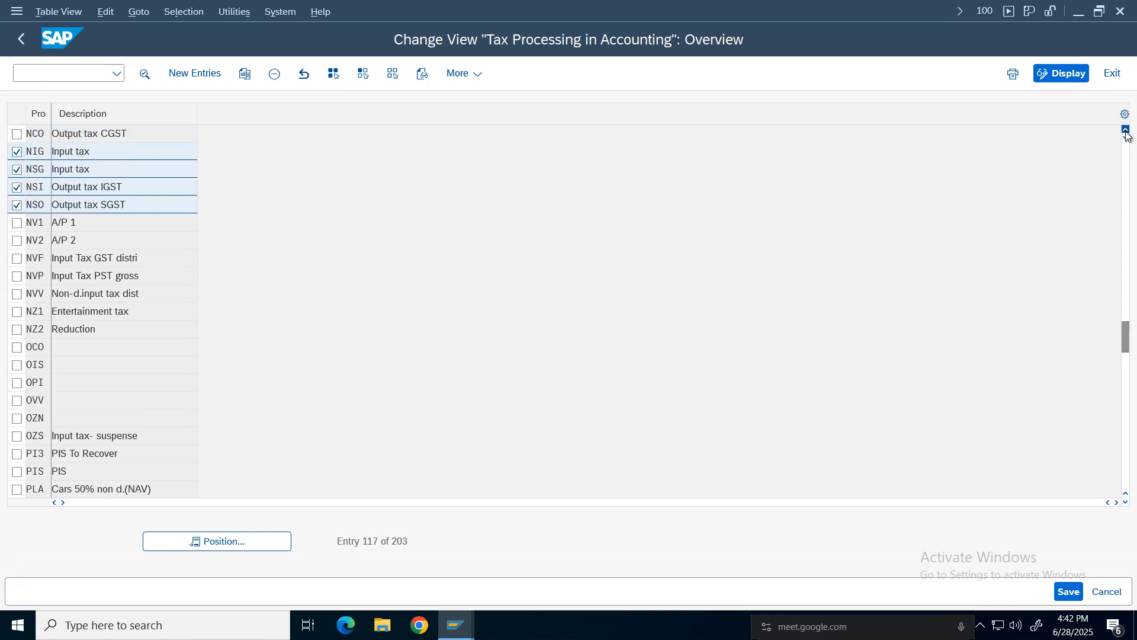
left_click(1127, 131)
left_click(1127, 132)
left_click(1127, 132)
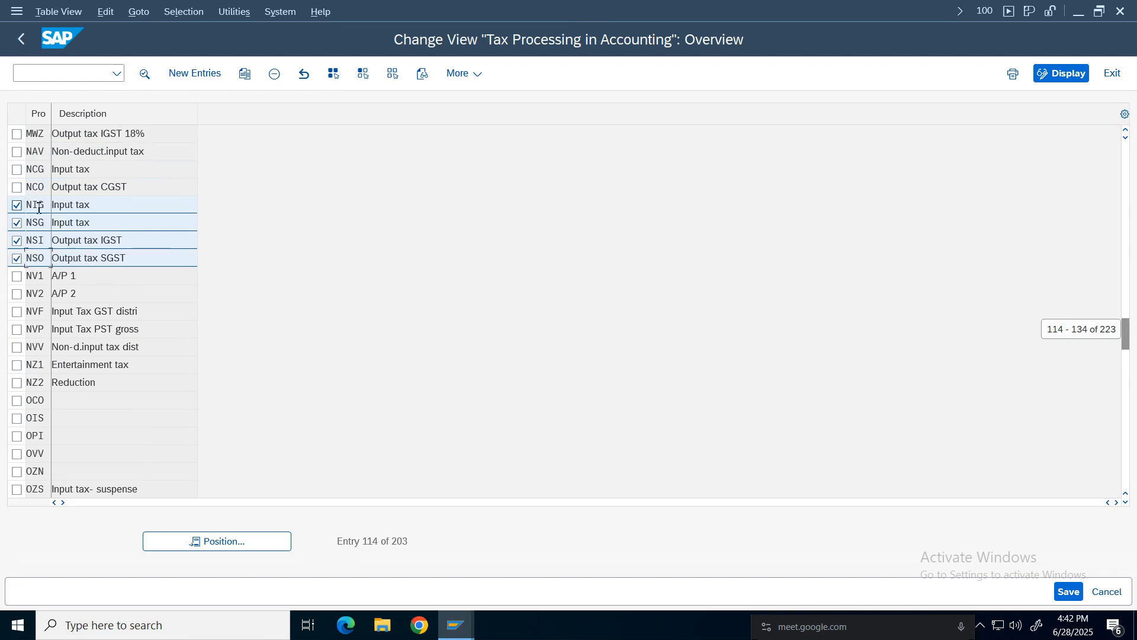
left_click(17, 169)
left_click(17, 187)
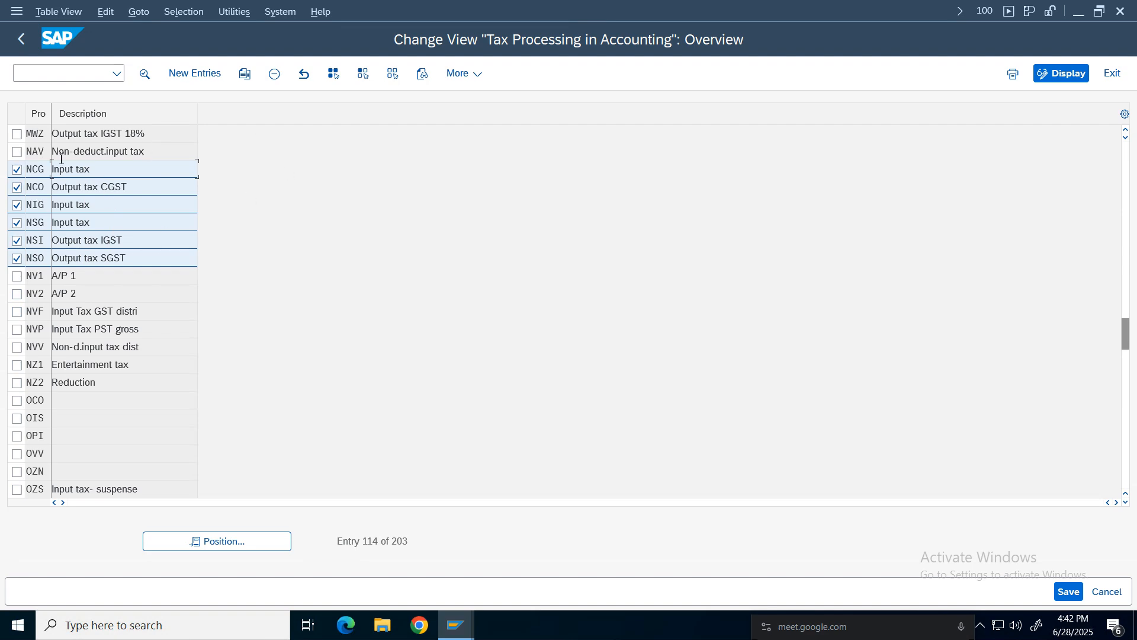
left_click(21, 44)
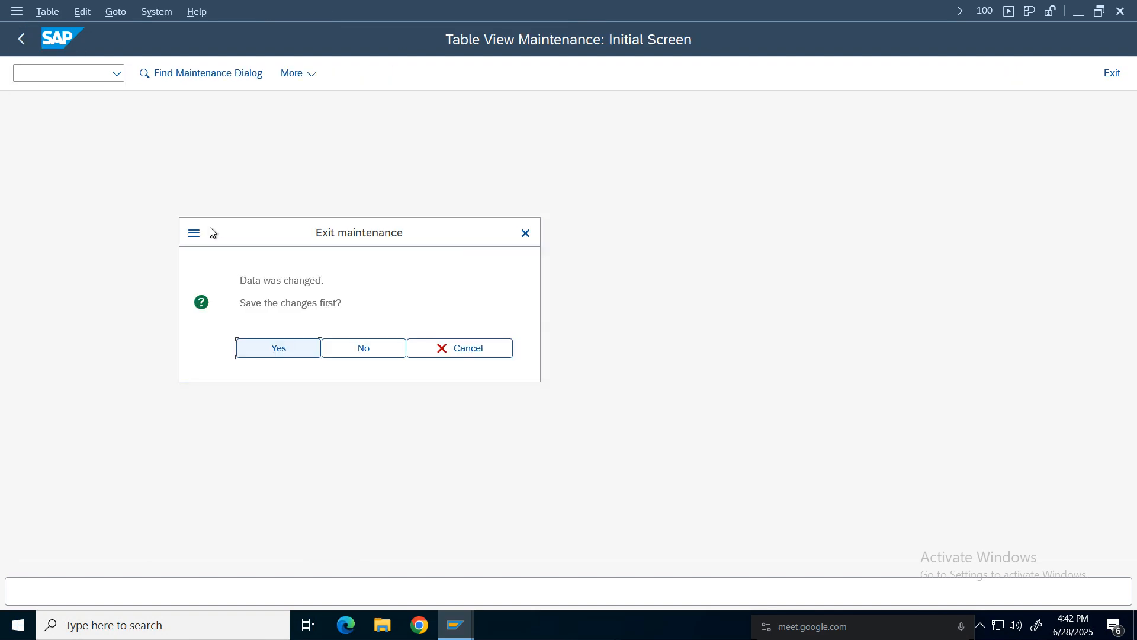
key("Return")
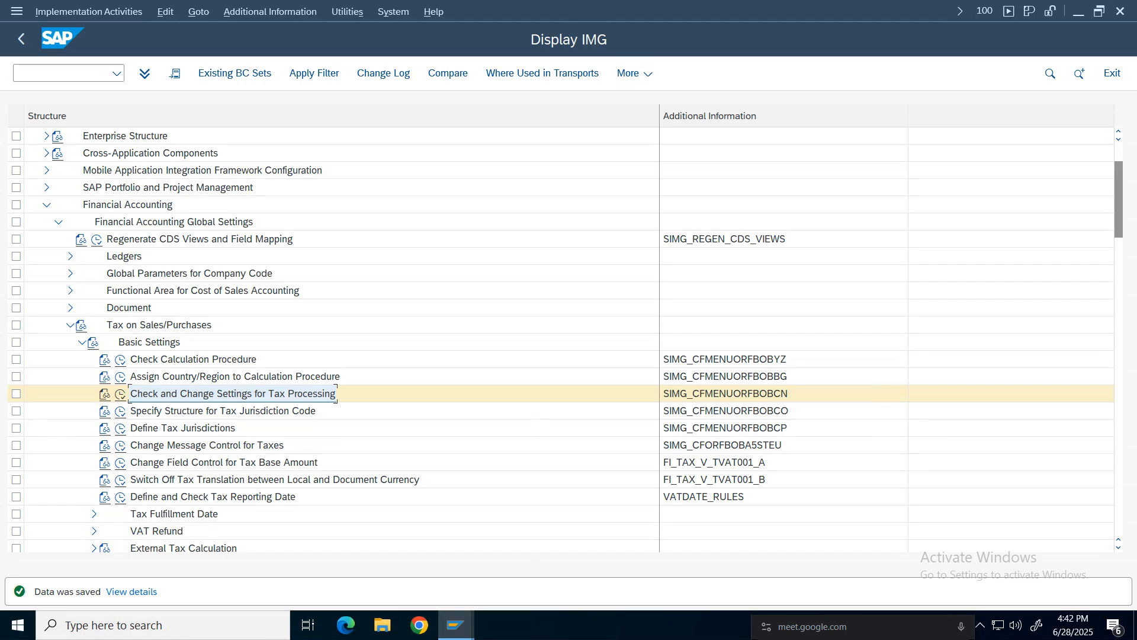
Review the GL account assignment and tax procedure notes in the FI Working Notes spreadsheet, then return to SAP.
left_click(742, 12)
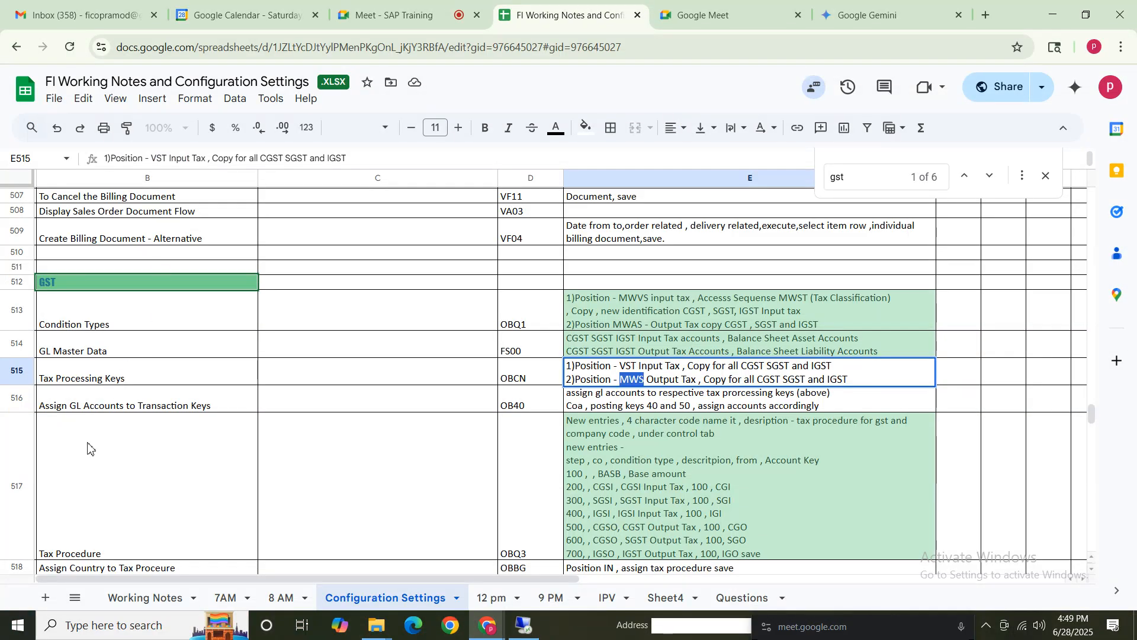
left_click(153, 426)
left_click_drag(109, 321, 696, 382)
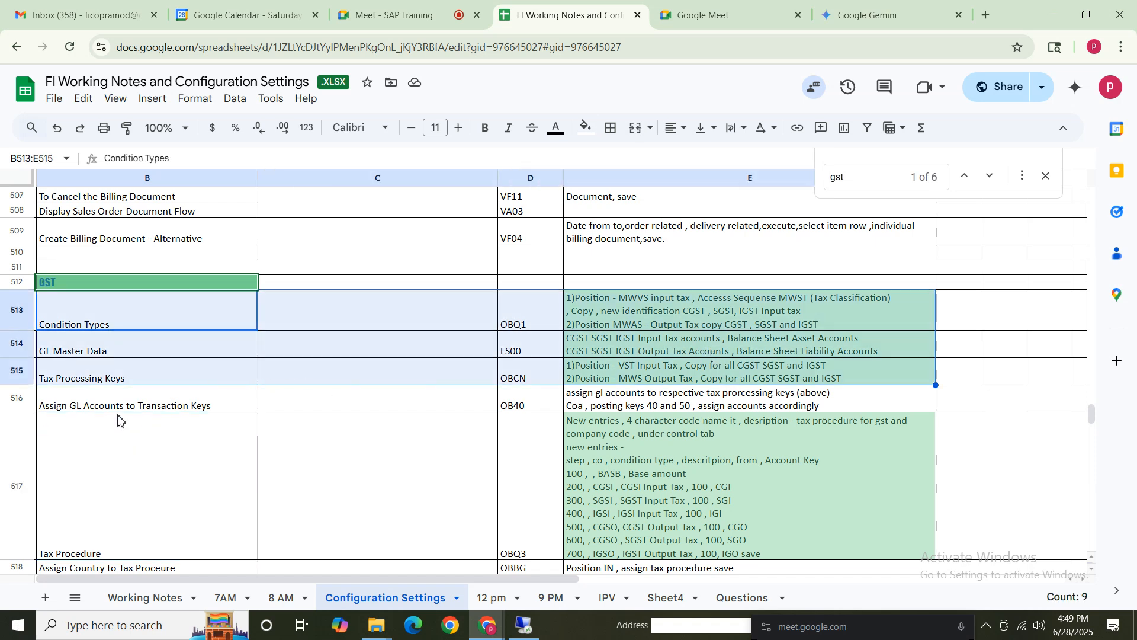
left_click(98, 410)
left_click(525, 406)
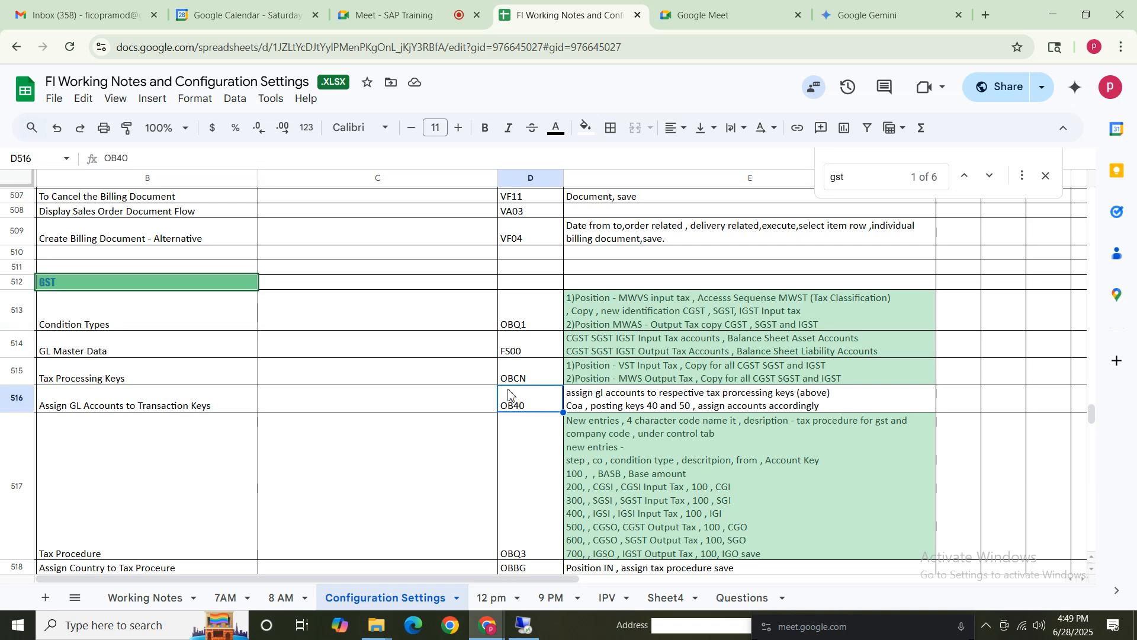
left_click(598, 403)
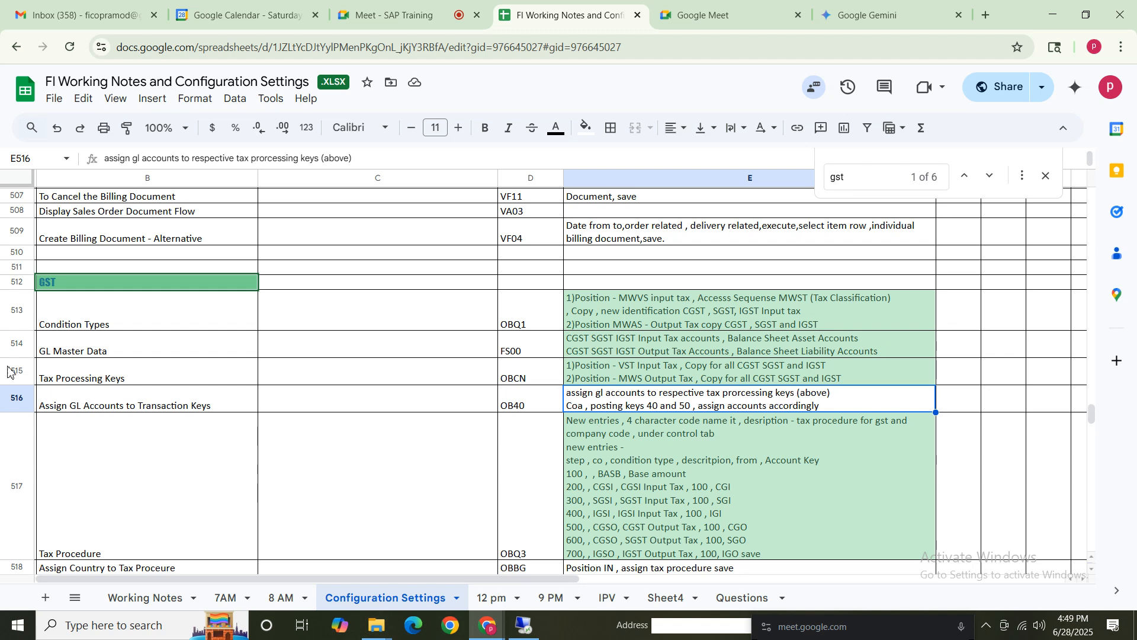
left_click(128, 378)
left_click(660, 385, "shift")
left_click(595, 406)
left_click(658, 378)
left_click(654, 407)
left_click(191, 405)
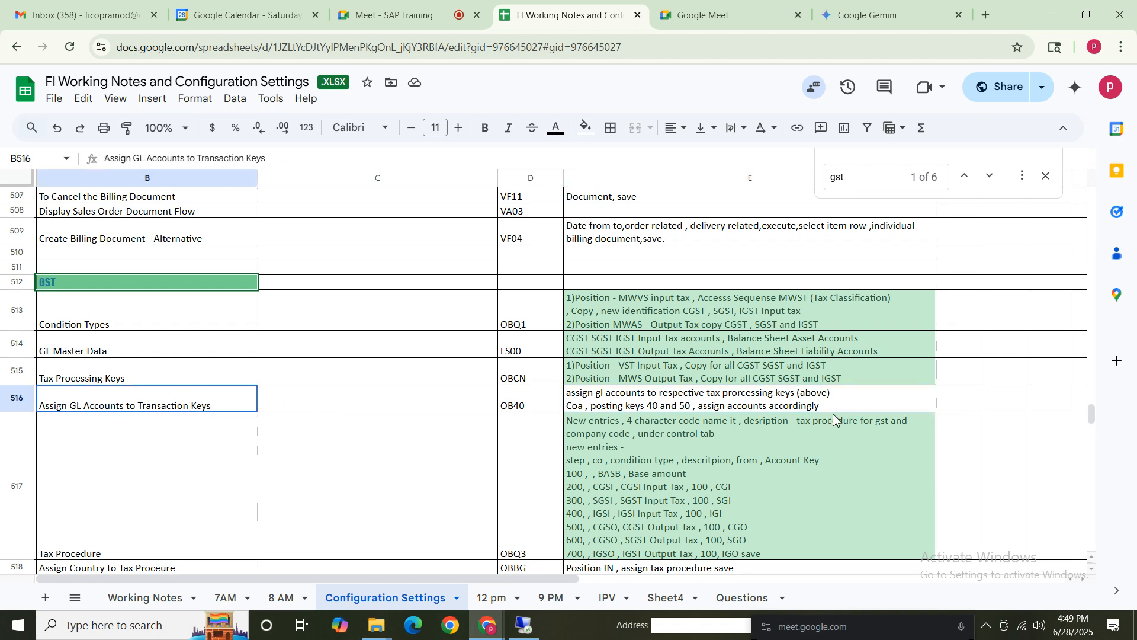
left_click(837, 410, "shift")
left_click(524, 626)
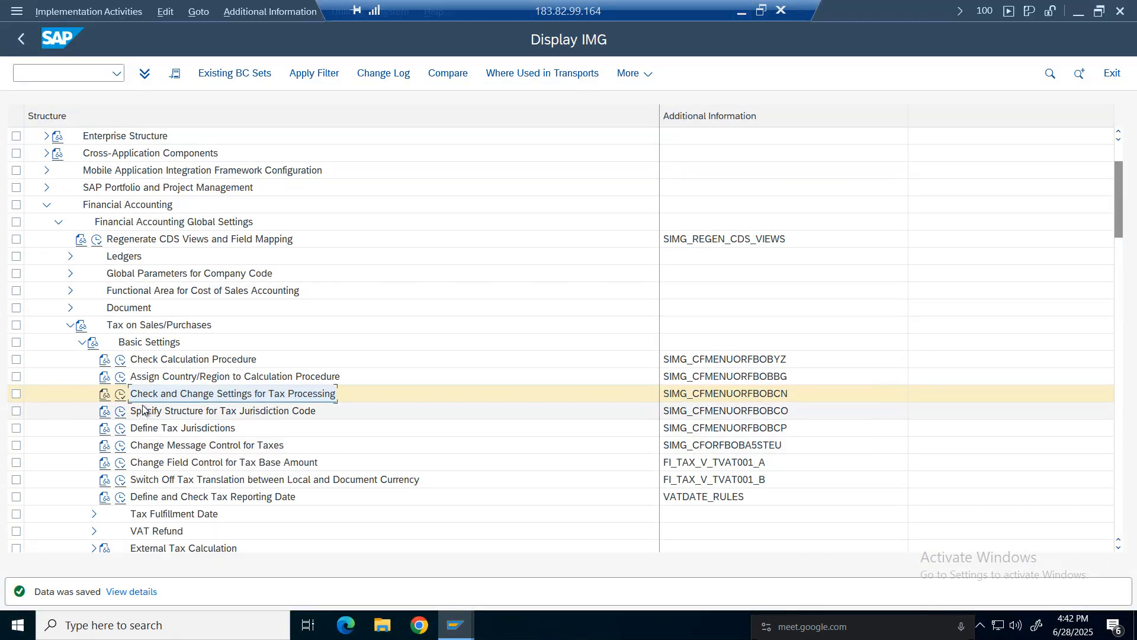
Browse the Basic Settings, Calculation and Posting nodes under Tax on Sales/Purchases in the IMG.
left_click(81, 341)
left_click(81, 360)
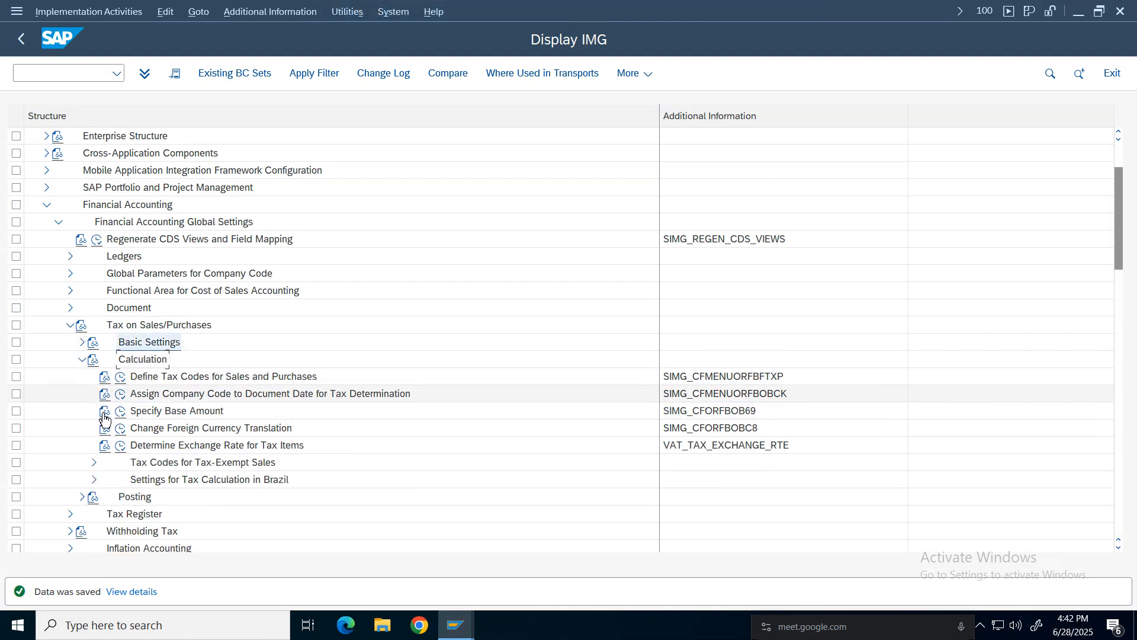
left_click(80, 361)
left_click(82, 360)
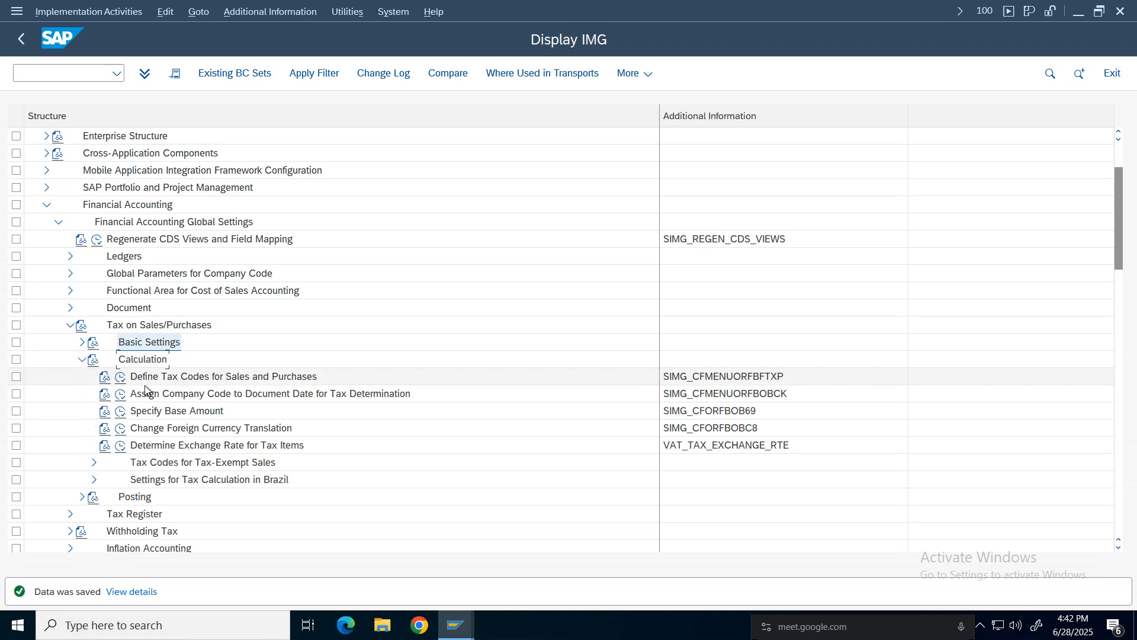
left_click(81, 360)
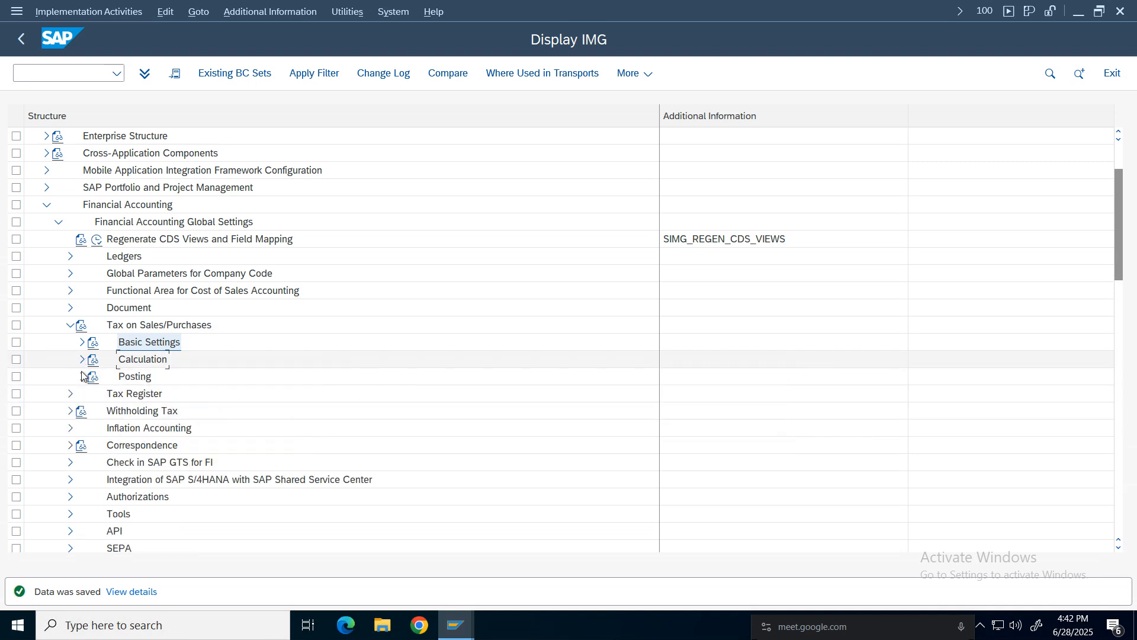
left_click(82, 377)
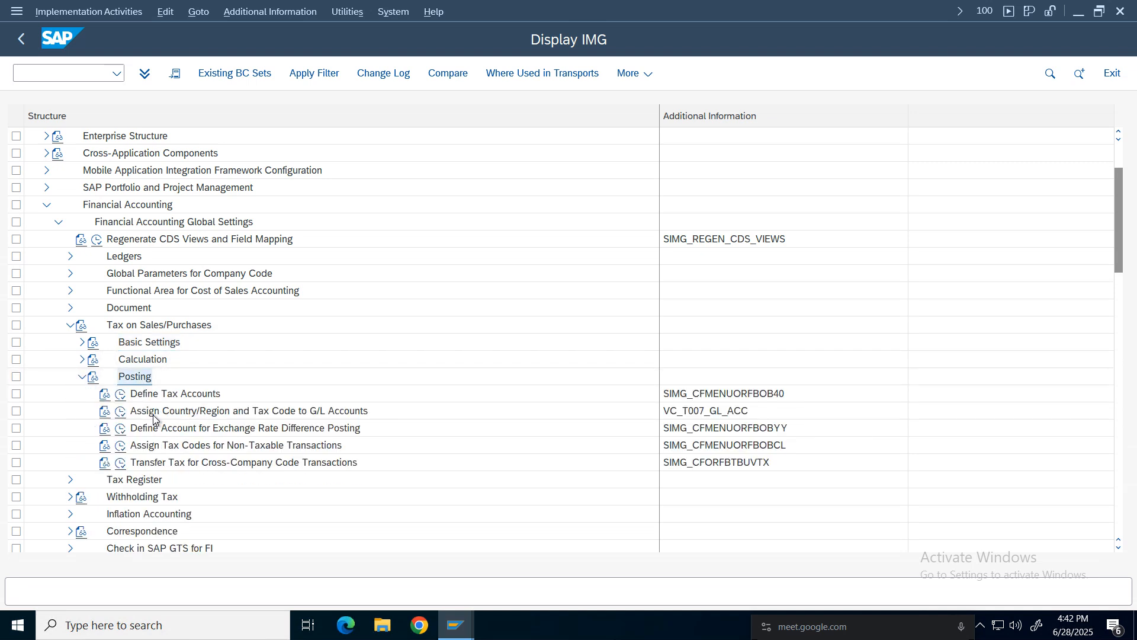
left_click(81, 376)
left_click(81, 361)
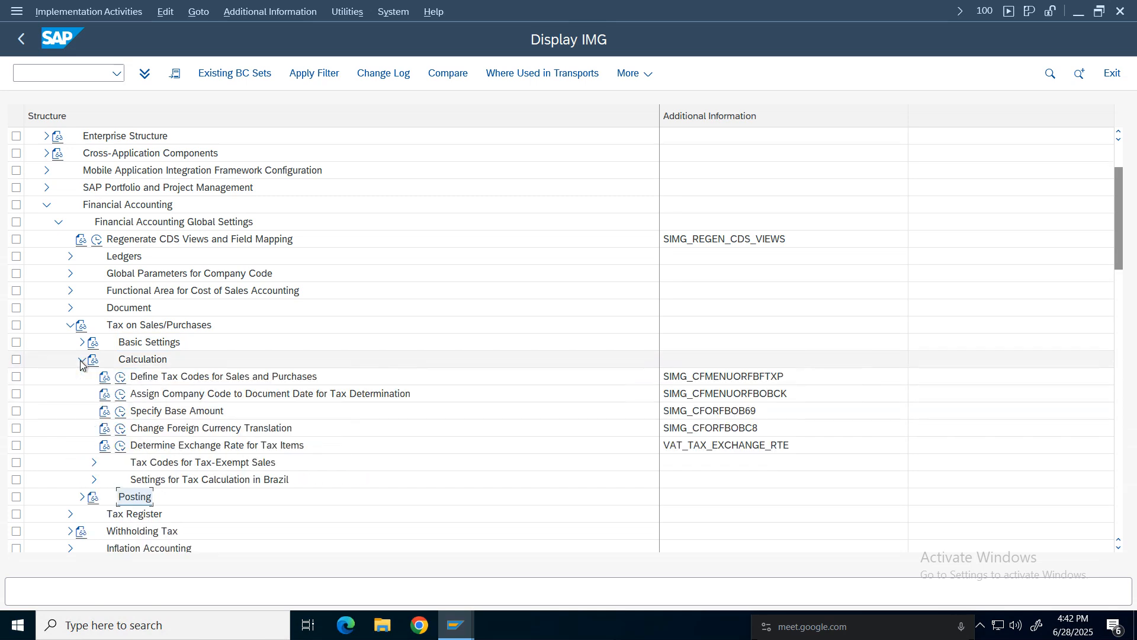
left_click(82, 342)
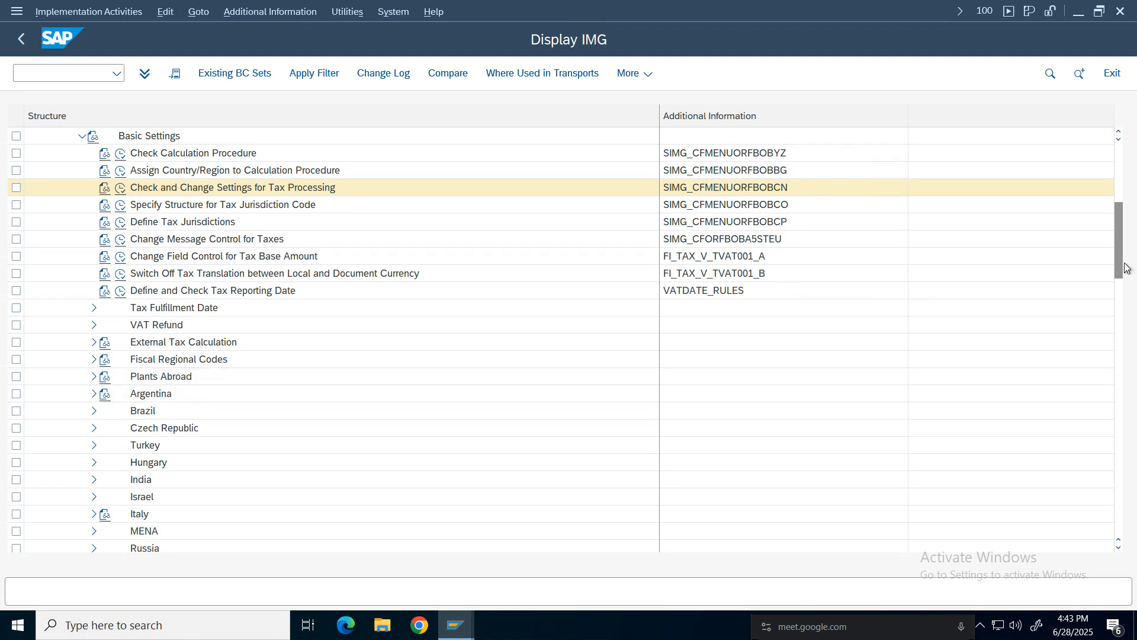
Check the spreadsheet notes once more and return to the Tax on Sales/Purchases IMG structure.
left_click_drag(1120, 260, 1118, 223)
mouse_move(706, 7)
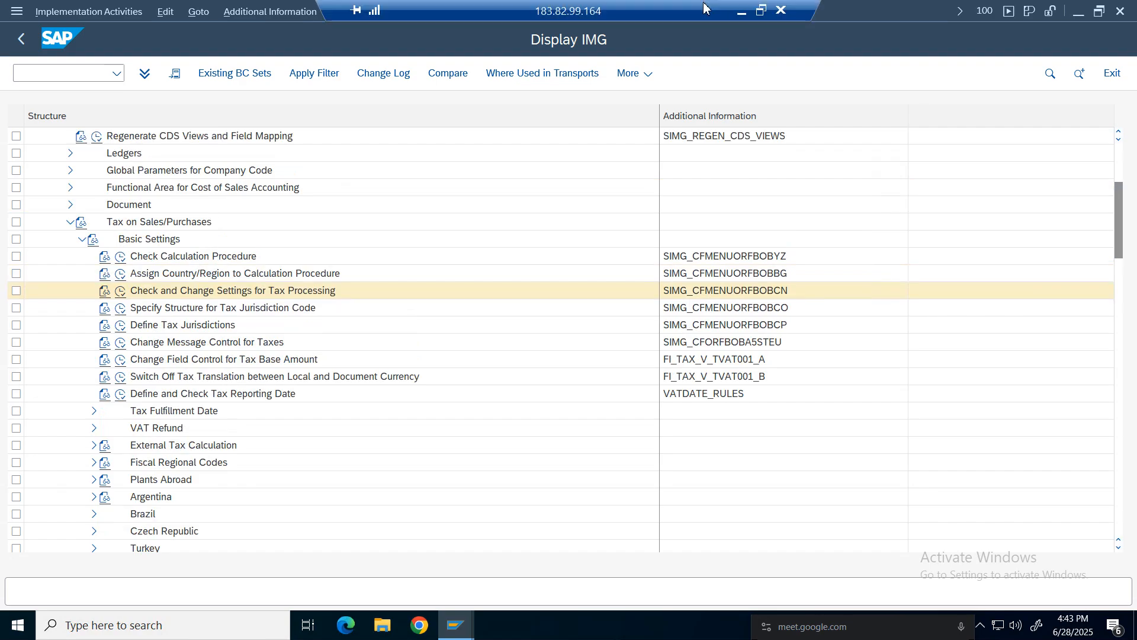
left_click(740, 13)
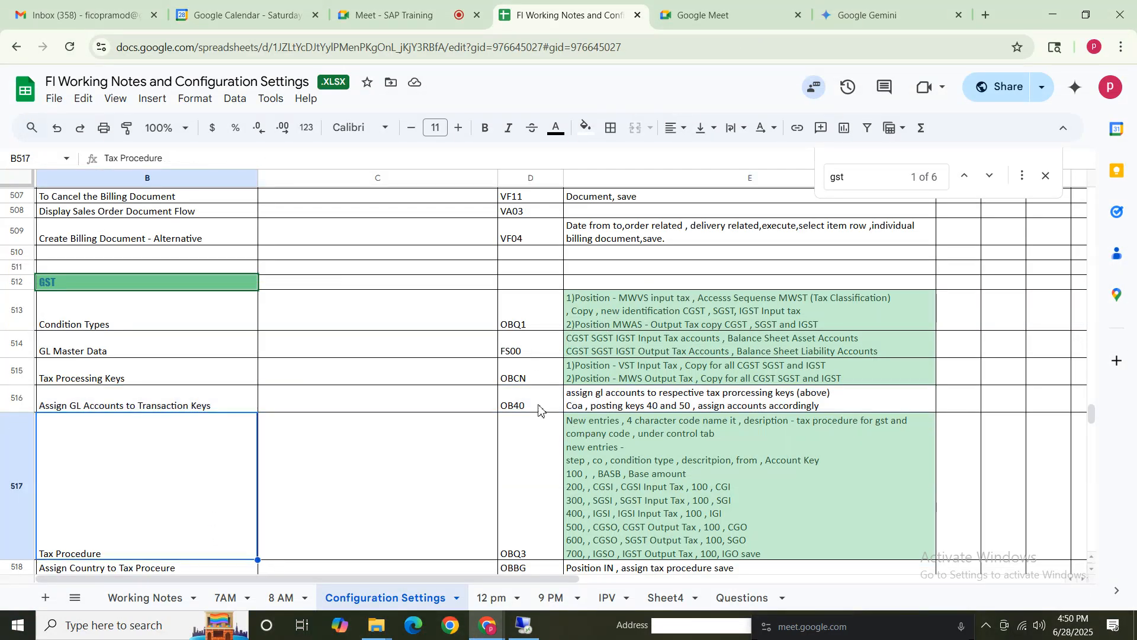
left_click(524, 626)
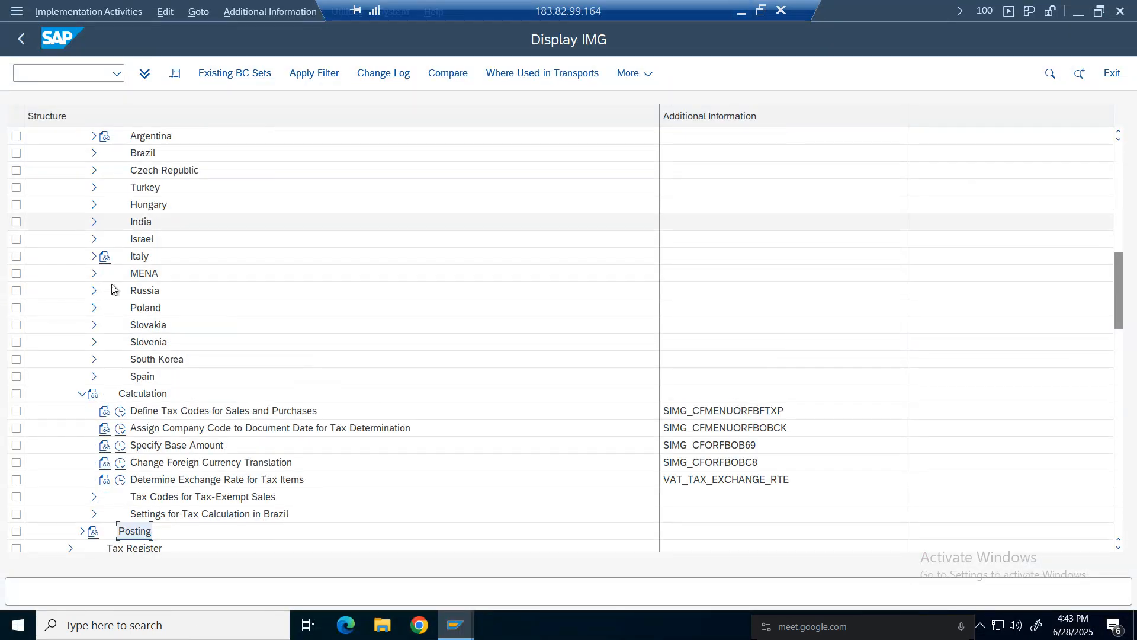
scroll(16, 233, "up", 7)
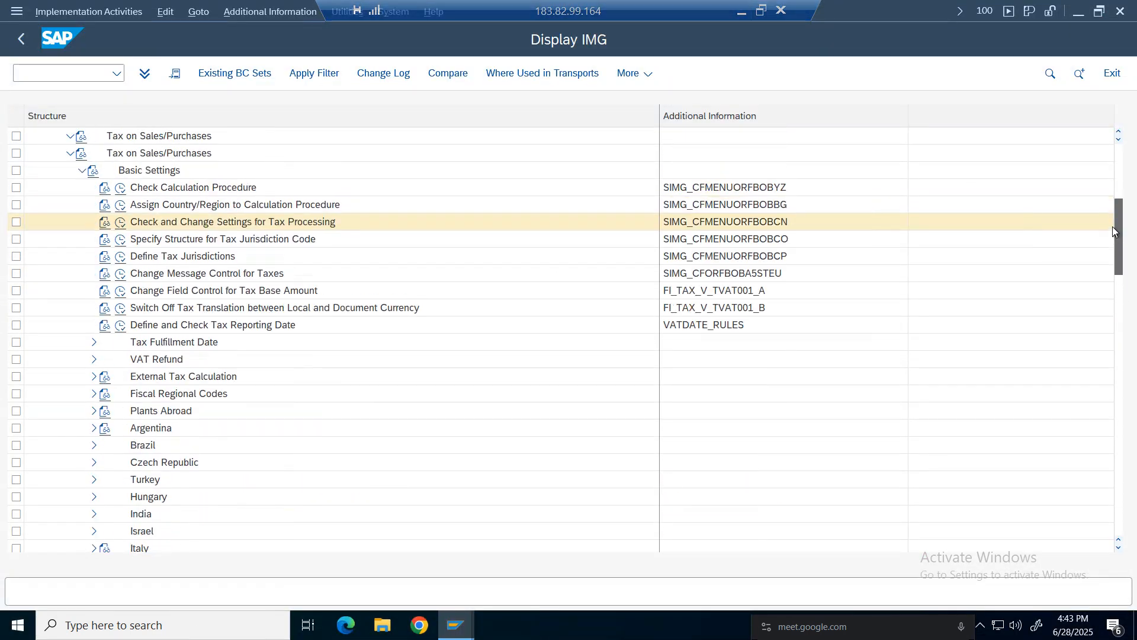
Open Define Tax Accounts under Posting in the Tax on Sales/Purchases IMG structure.
left_click(82, 256)
left_click(81, 273)
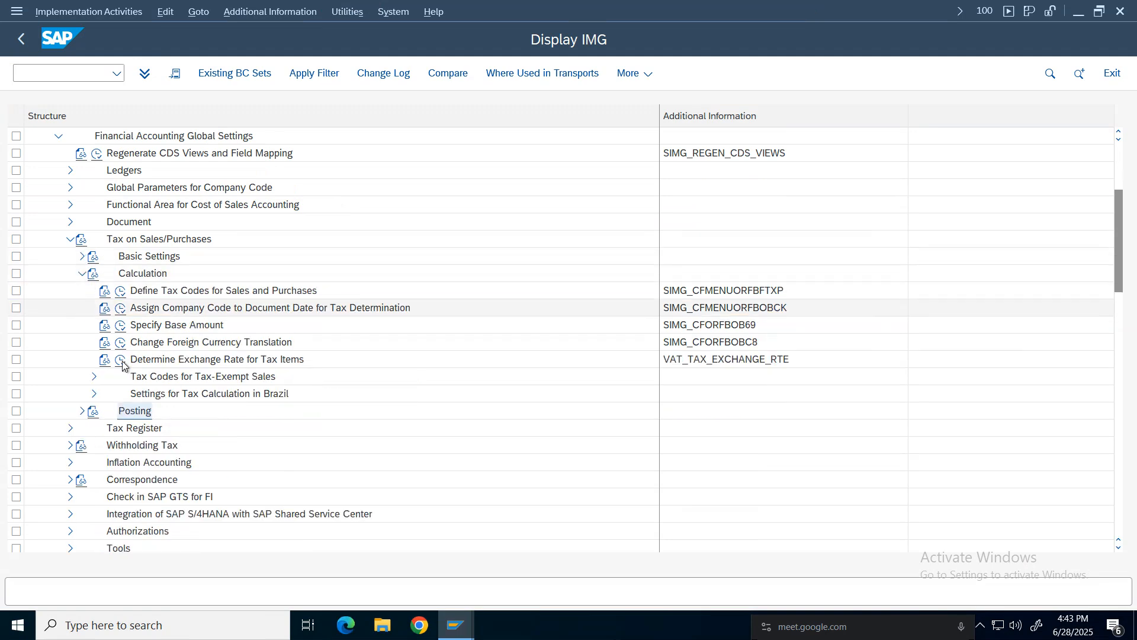
left_click(81, 411)
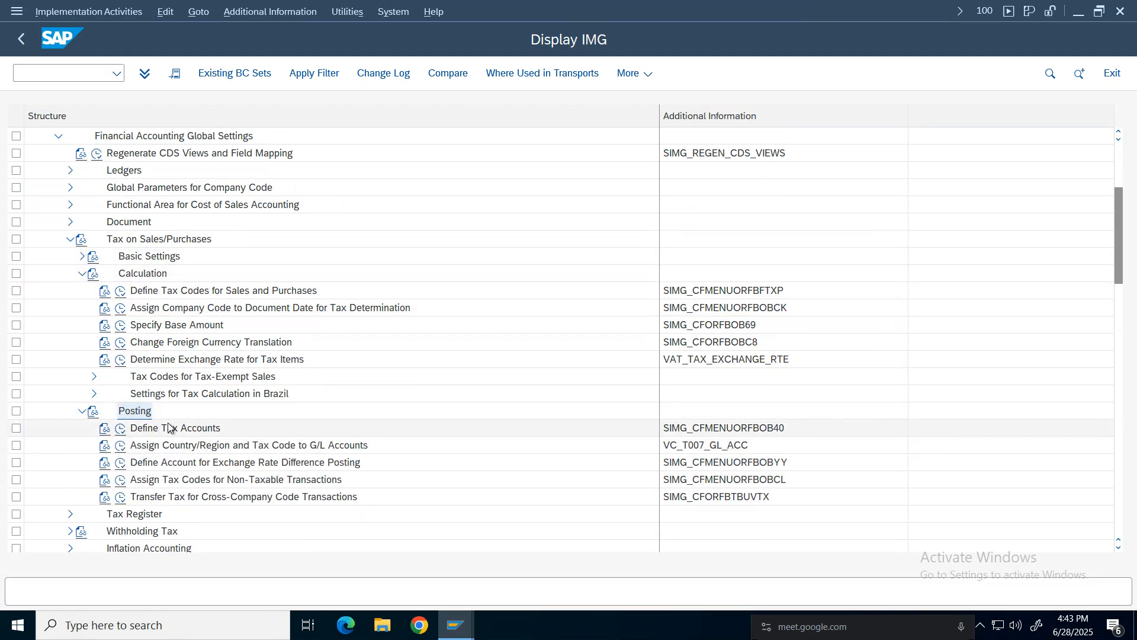
left_click(135, 411)
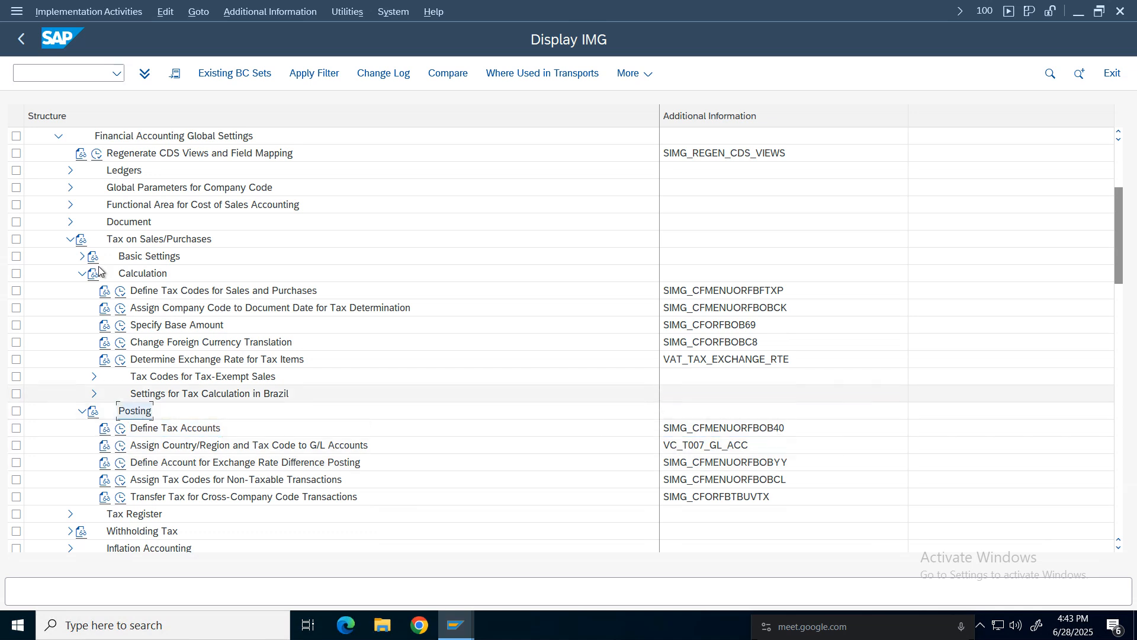
left_click(70, 240)
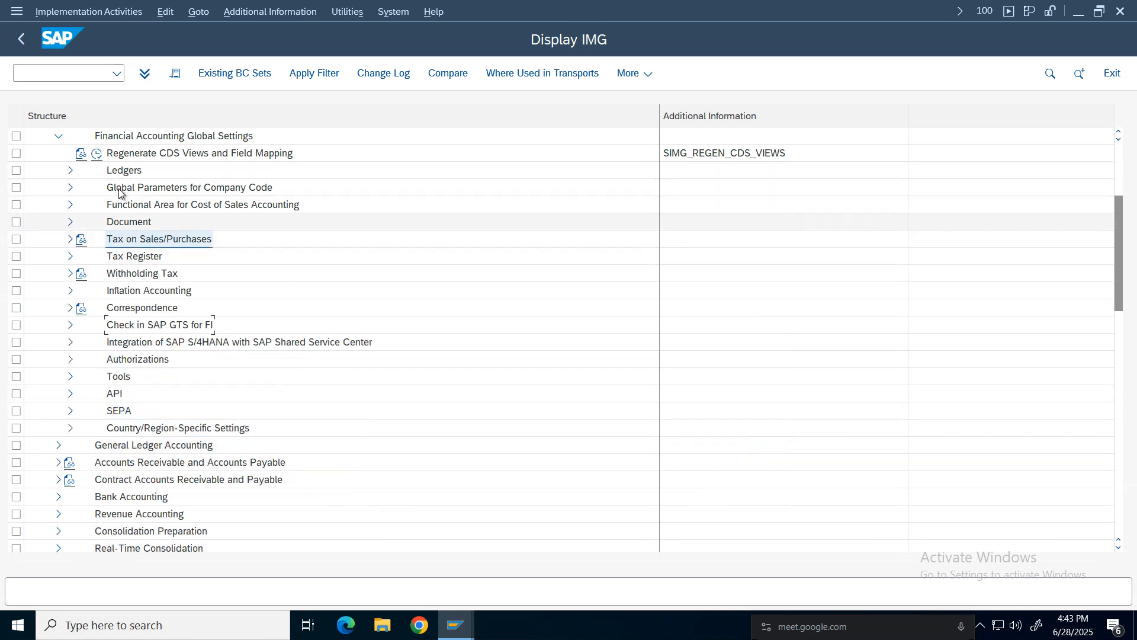
left_click(105, 240)
left_click(70, 239)
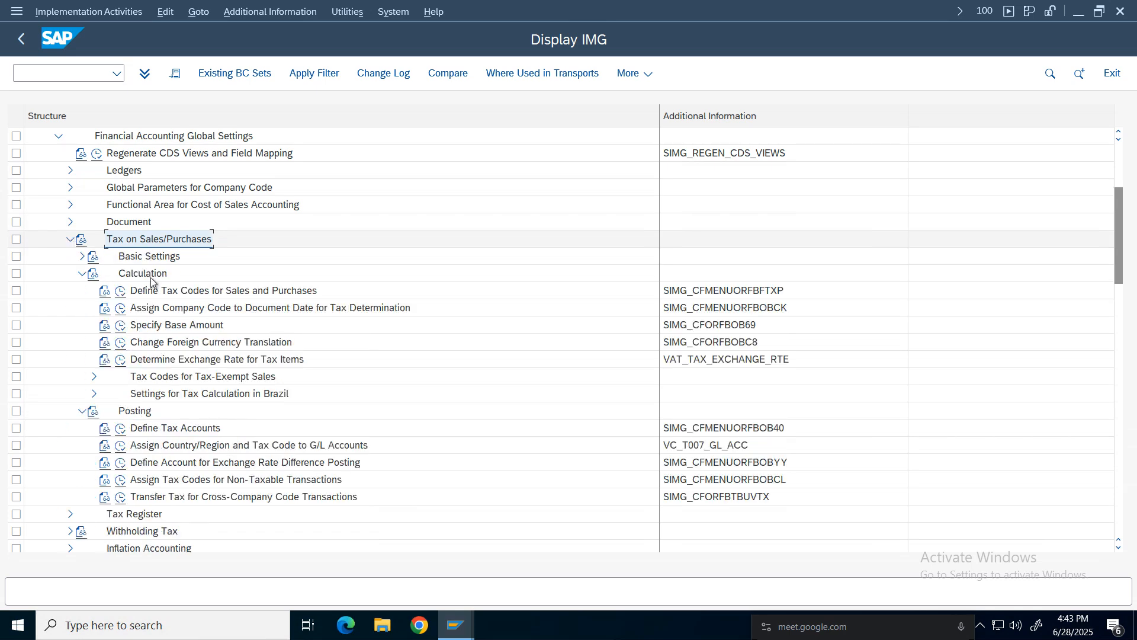
left_click(82, 273)
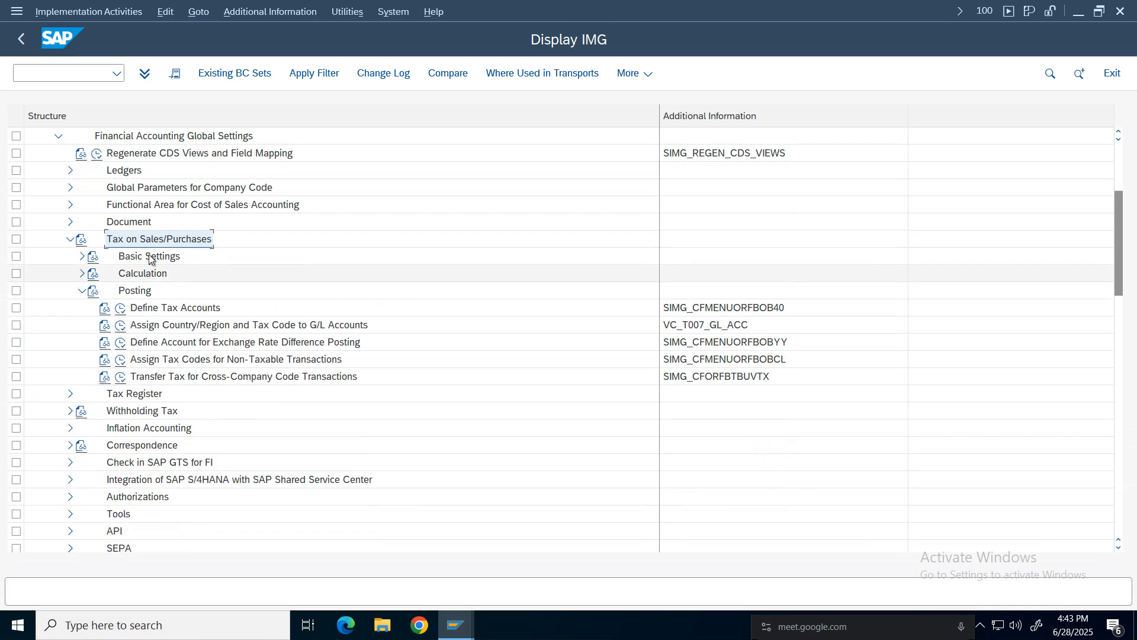
key("Down")
key("Down")
left_click(136, 295)
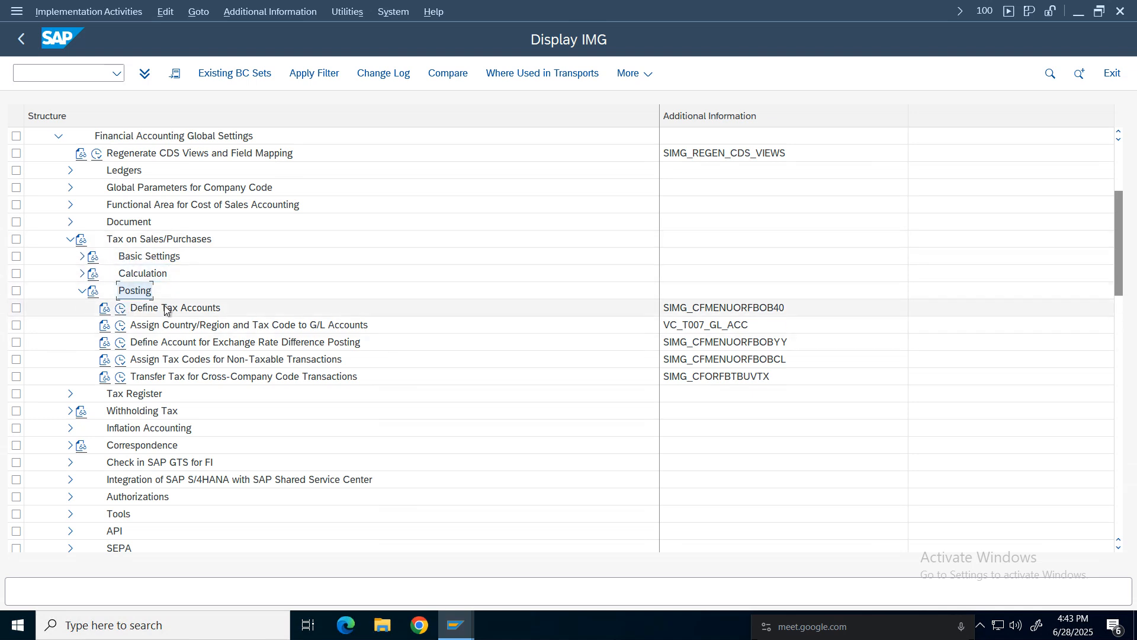
left_click(121, 308)
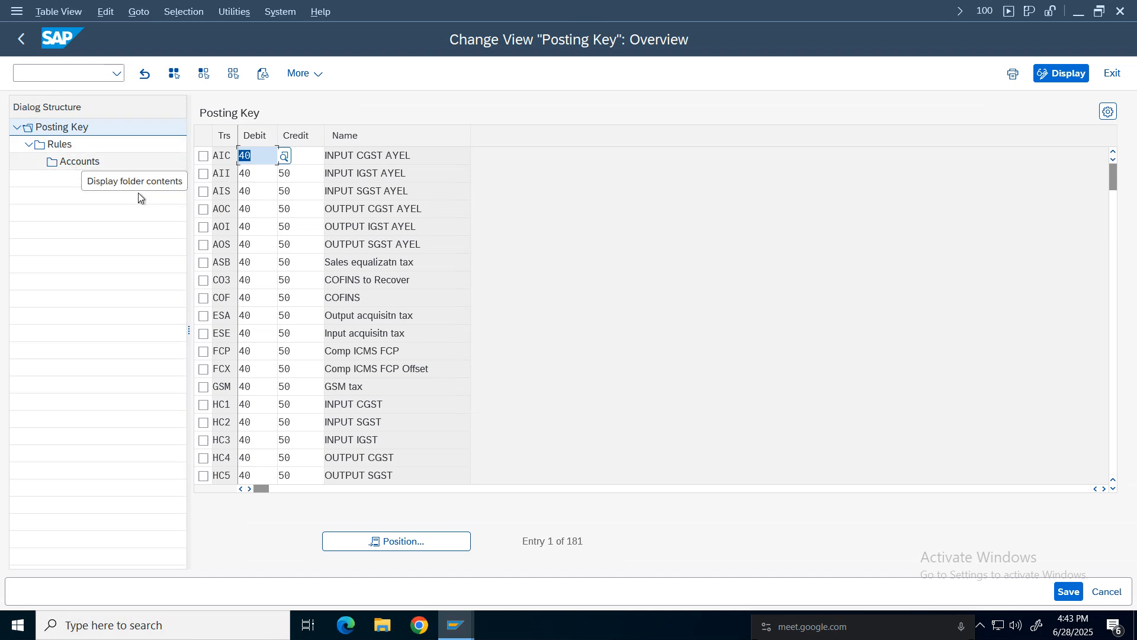
Position the posting key list at transaction CO3 and scroll through it to find the GST transaction keys.
left_click(398, 541)
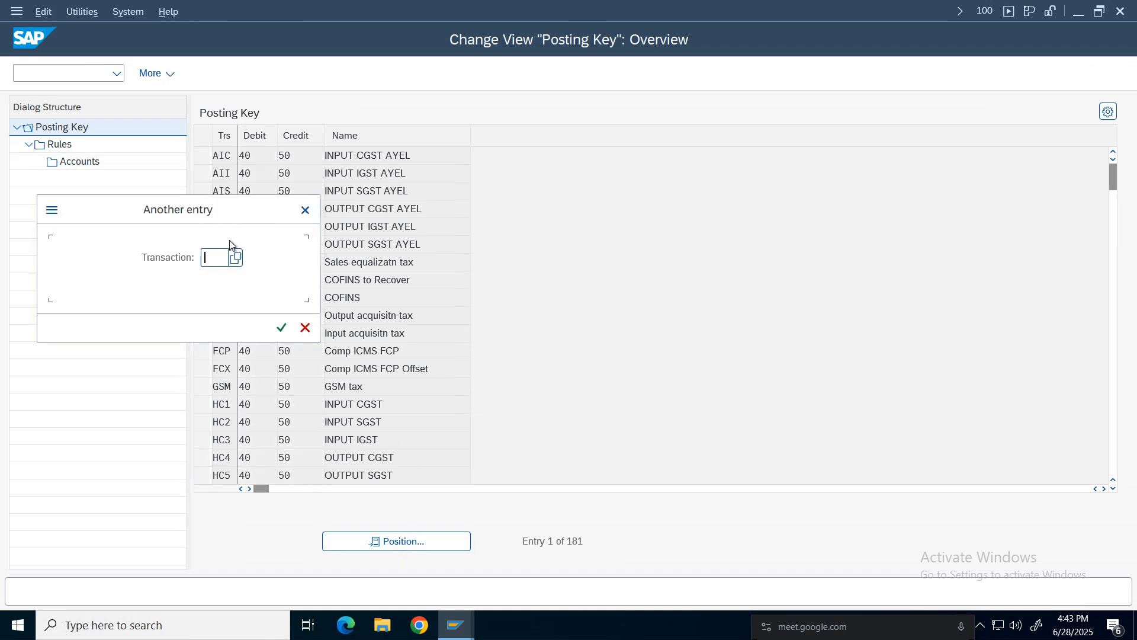
type("CO3")
key("Return")
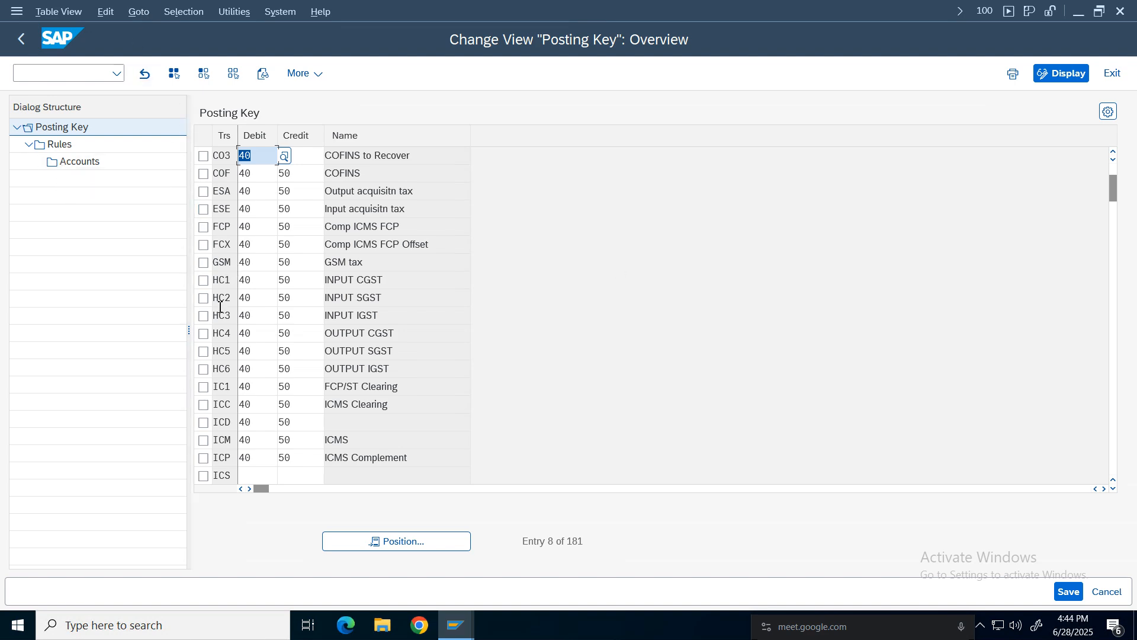
left_click(375, 355)
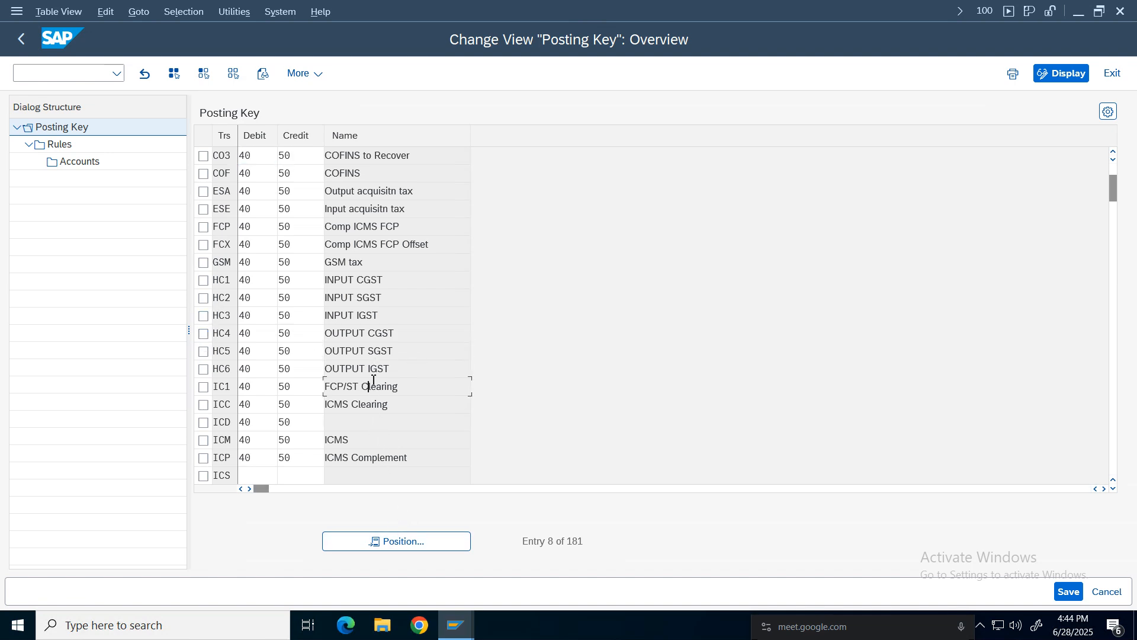
scroll(373, 379, "down", 6)
scroll(373, 379, "down", 6)
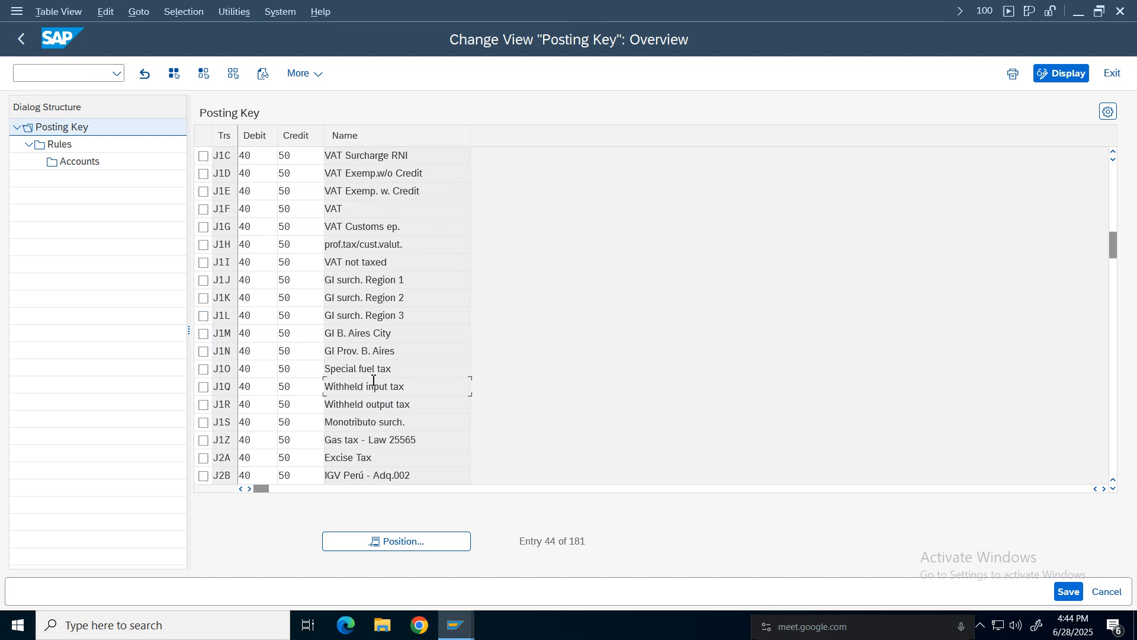
scroll(373, 380, "down", 6)
scroll(373, 381, "down", 6)
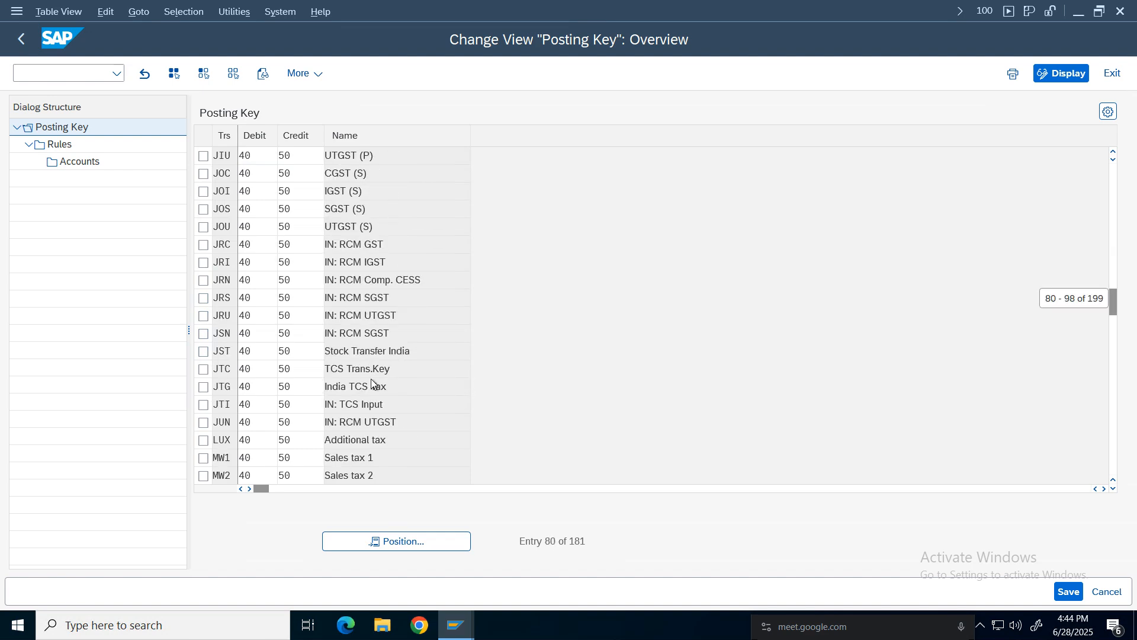
scroll(372, 382, "down", 6)
scroll(372, 383, "up", 6)
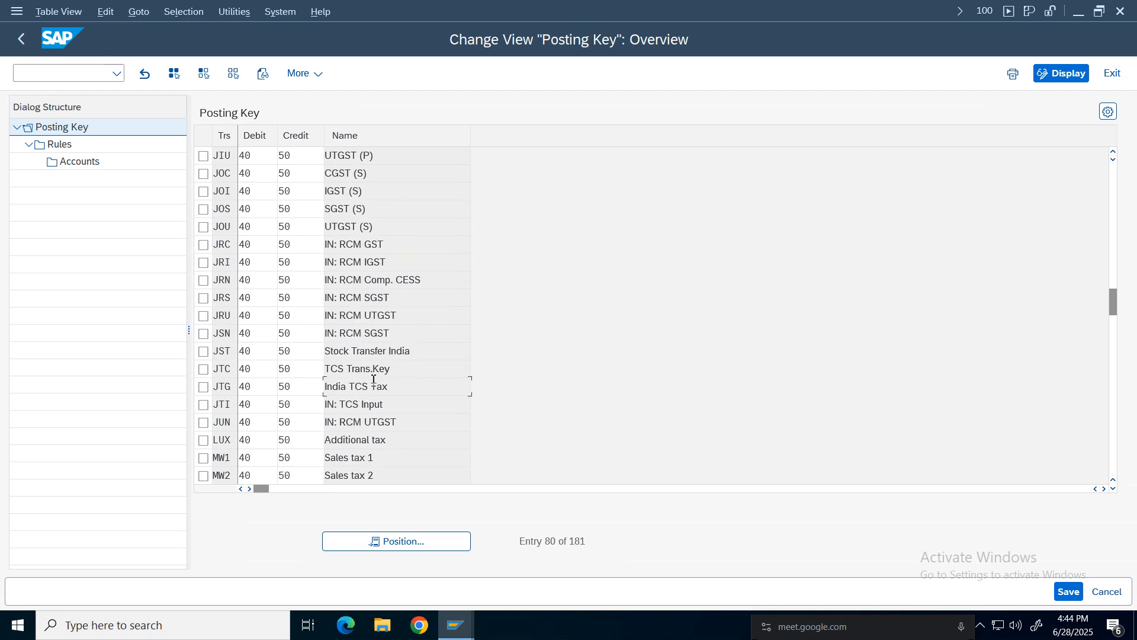
scroll(373, 380, "up", 6)
scroll(373, 379, "down", 6)
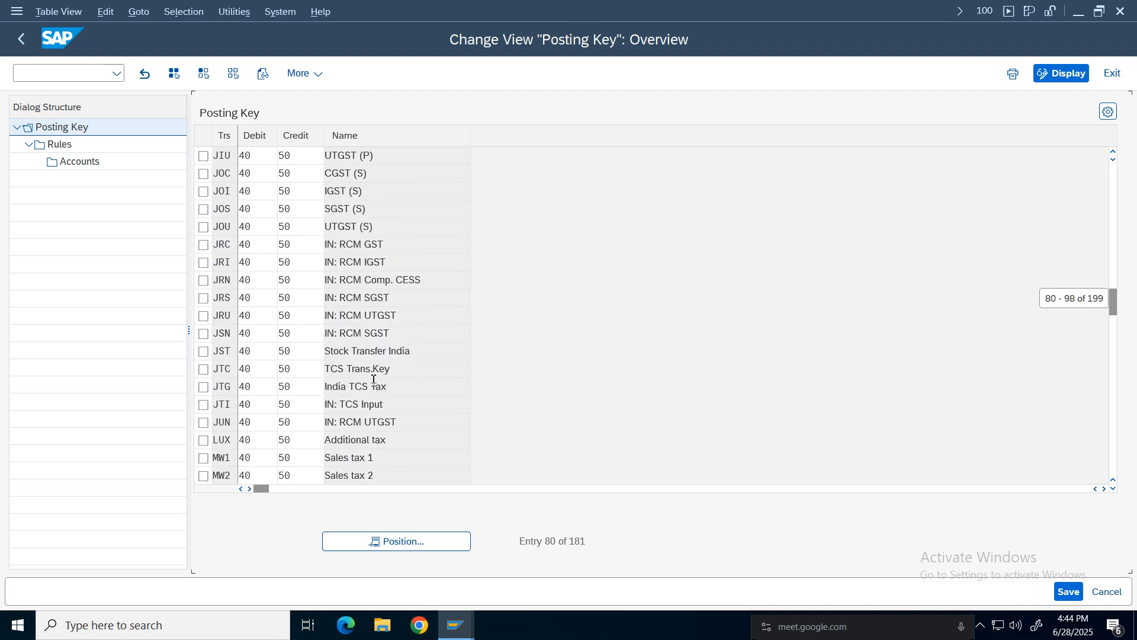
scroll(373, 380, "down", 6)
scroll(373, 380, "down", 6)
scroll(373, 380, "up", 6)
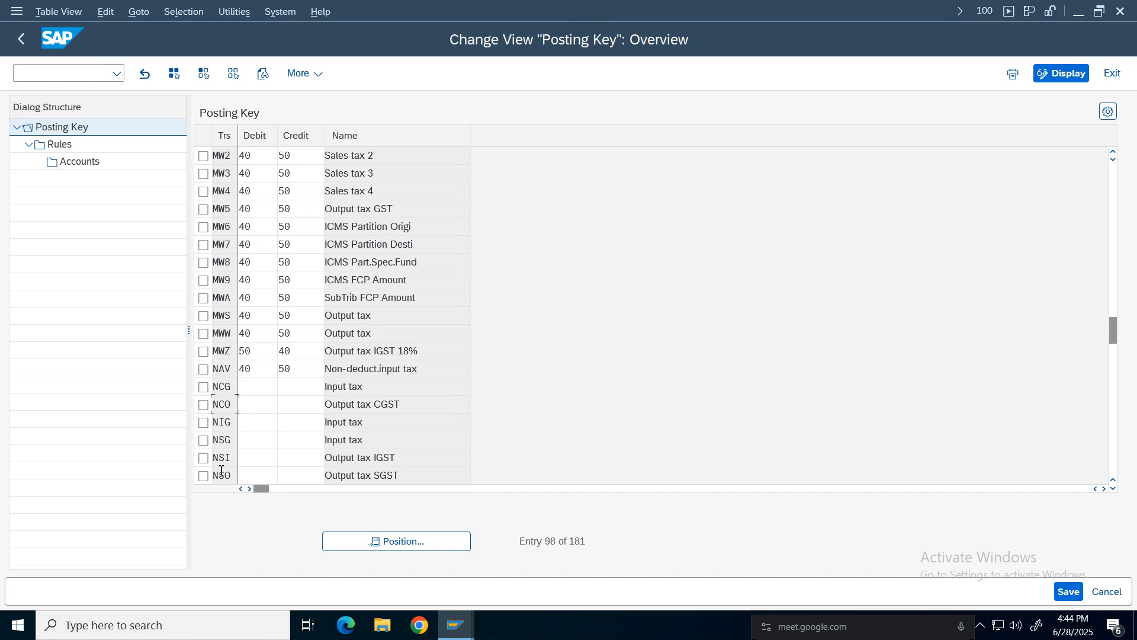
Select transaction NCG and set its posting keys to debit 40 and credit 50.
left_click(225, 386)
left_click_drag(363, 395, 290, 395)
left_click(203, 387)
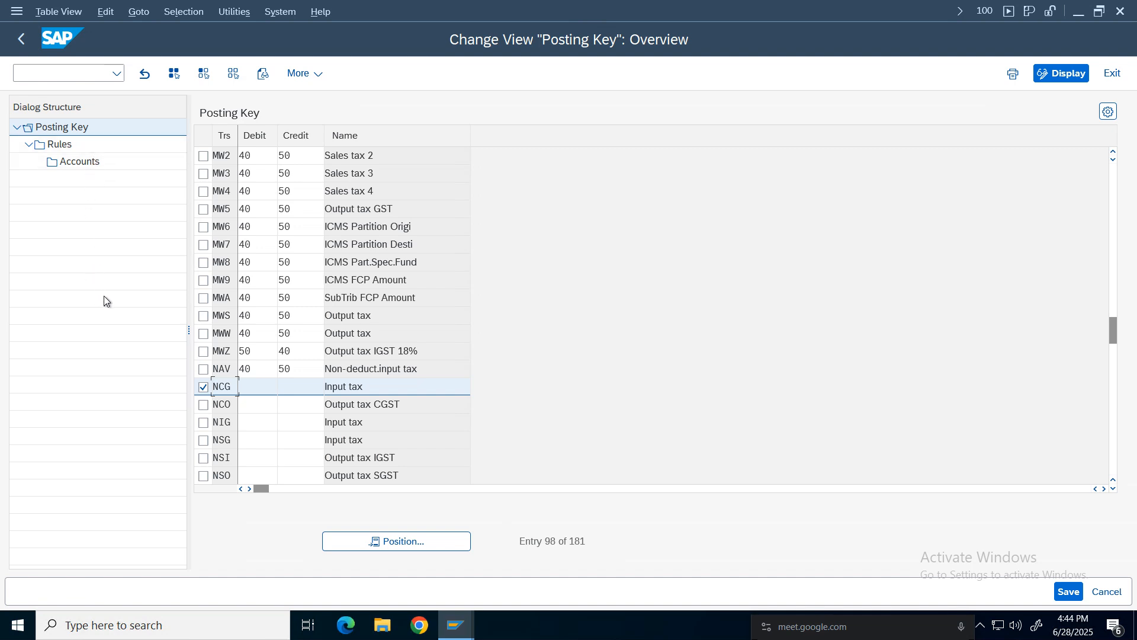
left_click(259, 386)
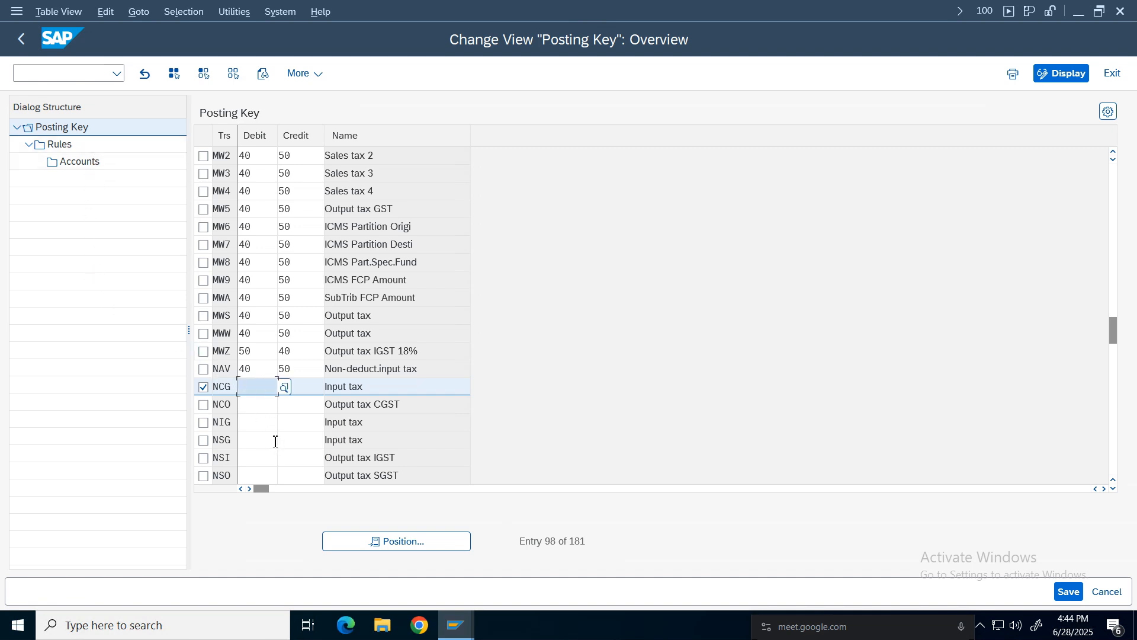
type("40")
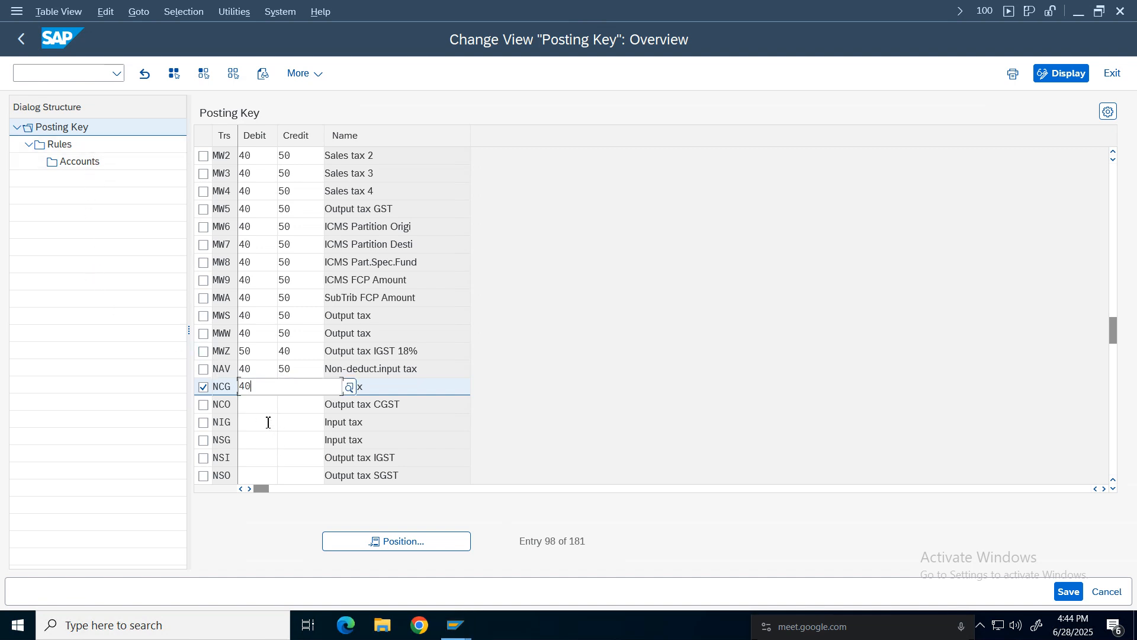
key("Tab")
type("50")
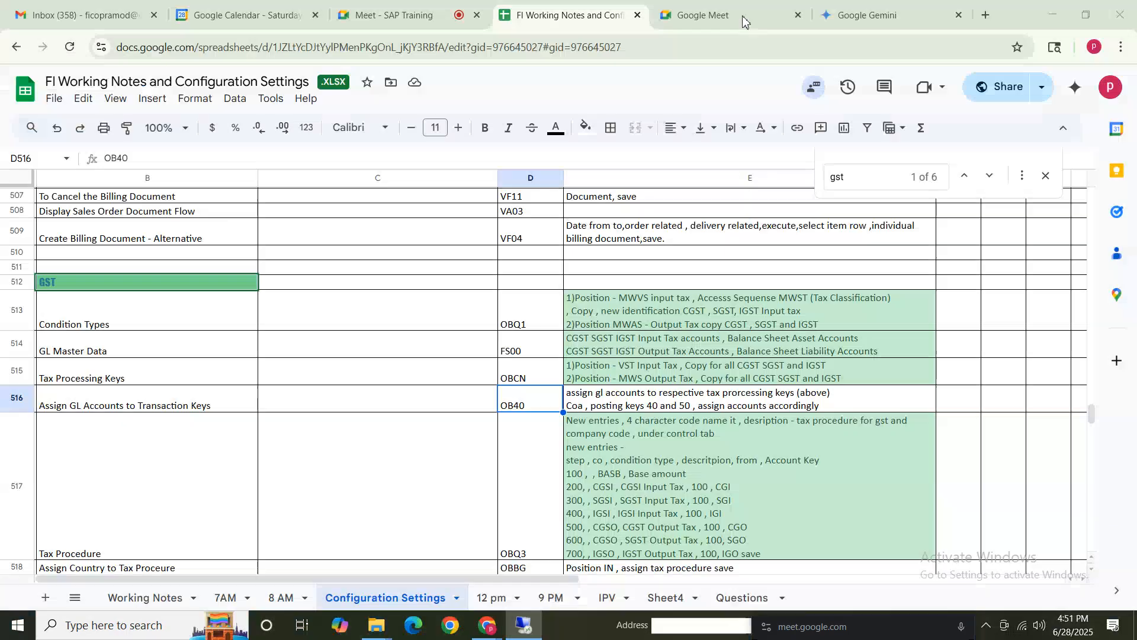
left_click(604, 408)
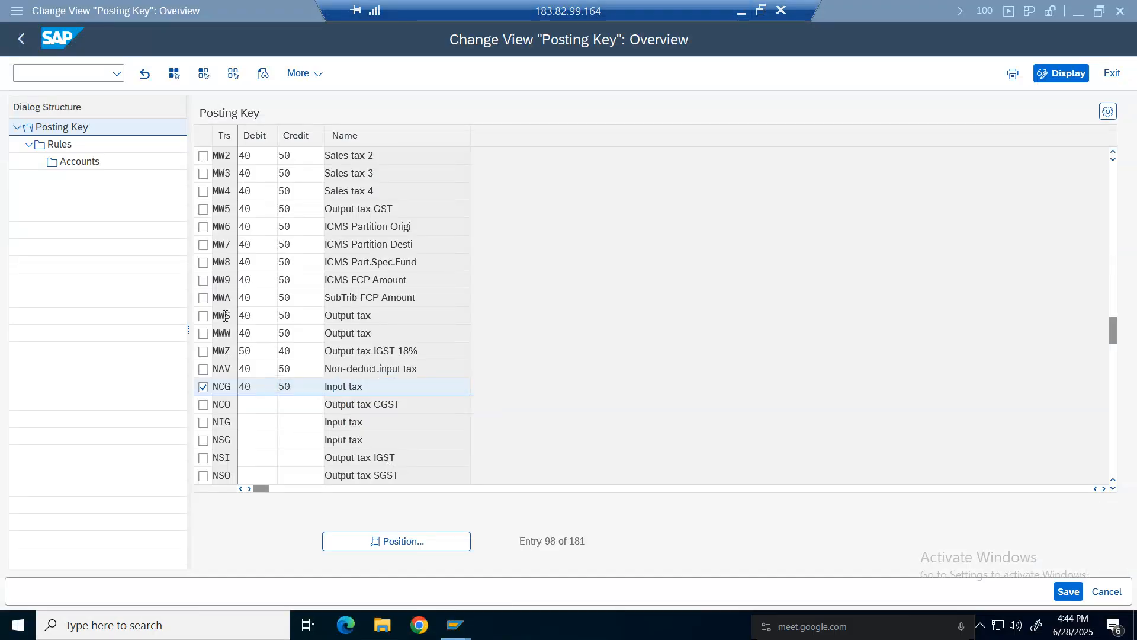
Add a rule for NCG with chart of accounts NCOA, ticking both Tax Code and C/R.
double_click(62, 146)
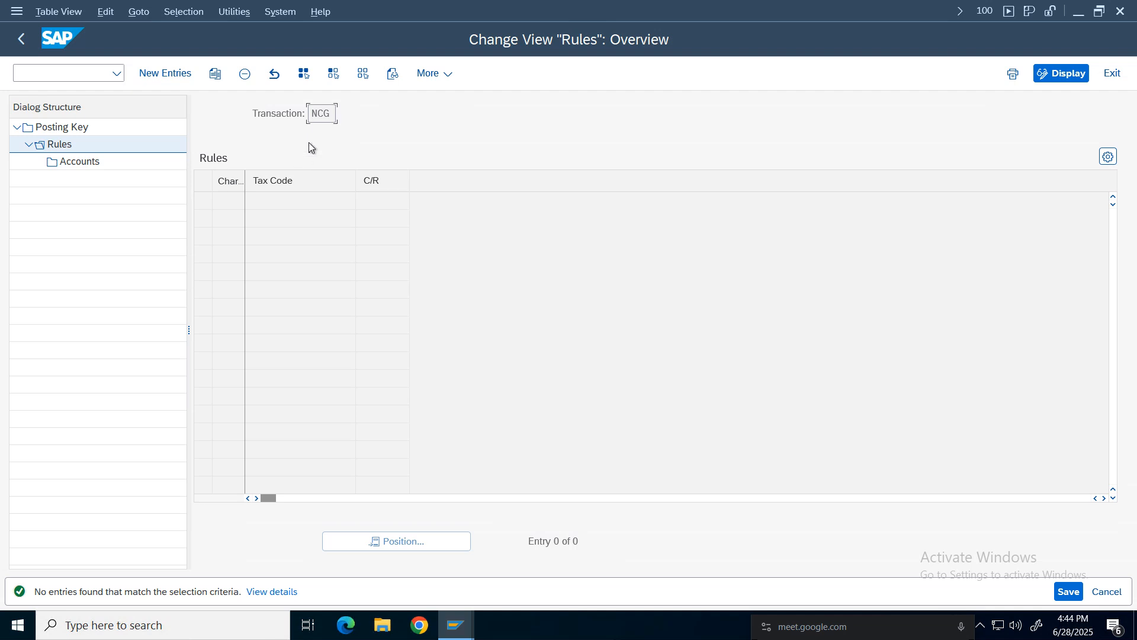
left_click(167, 74)
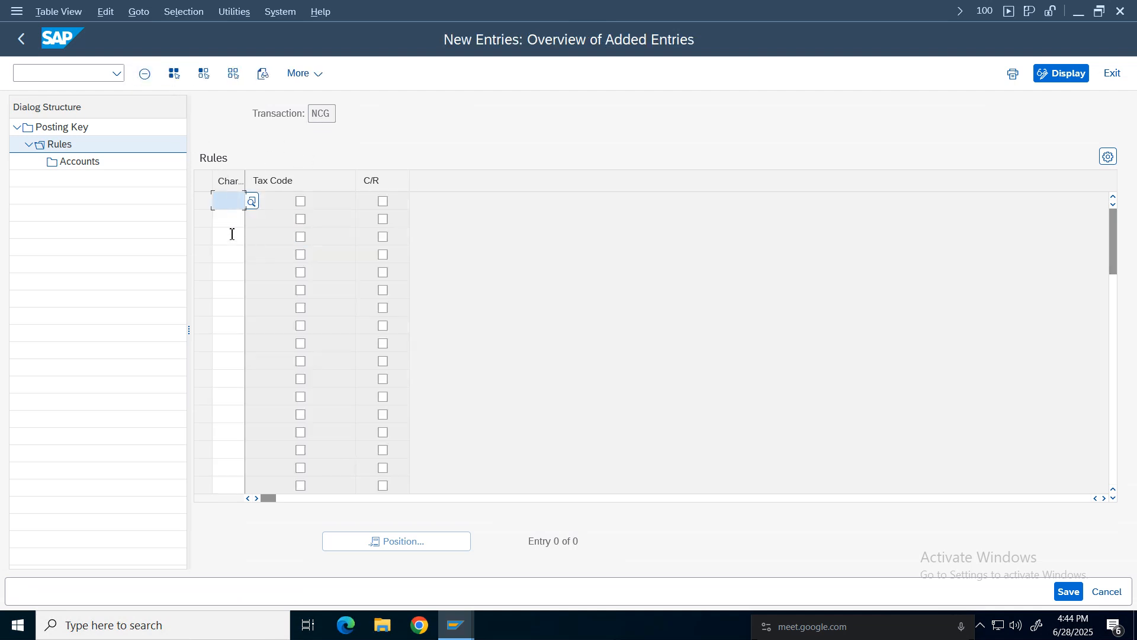
type("ncoa")
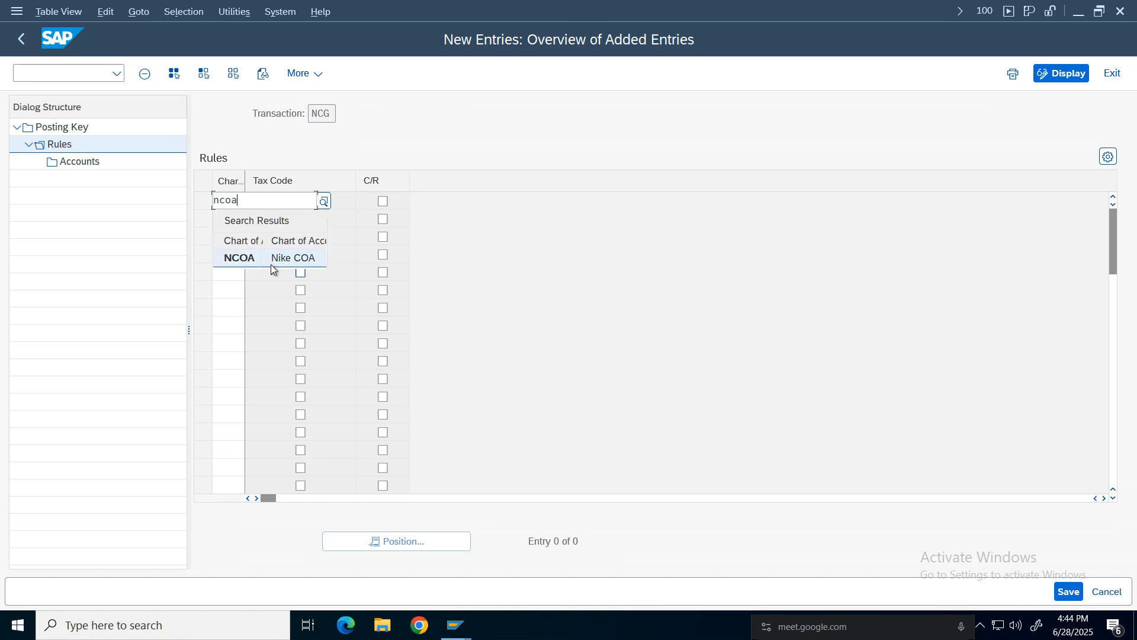
left_click(272, 260)
left_click(300, 202)
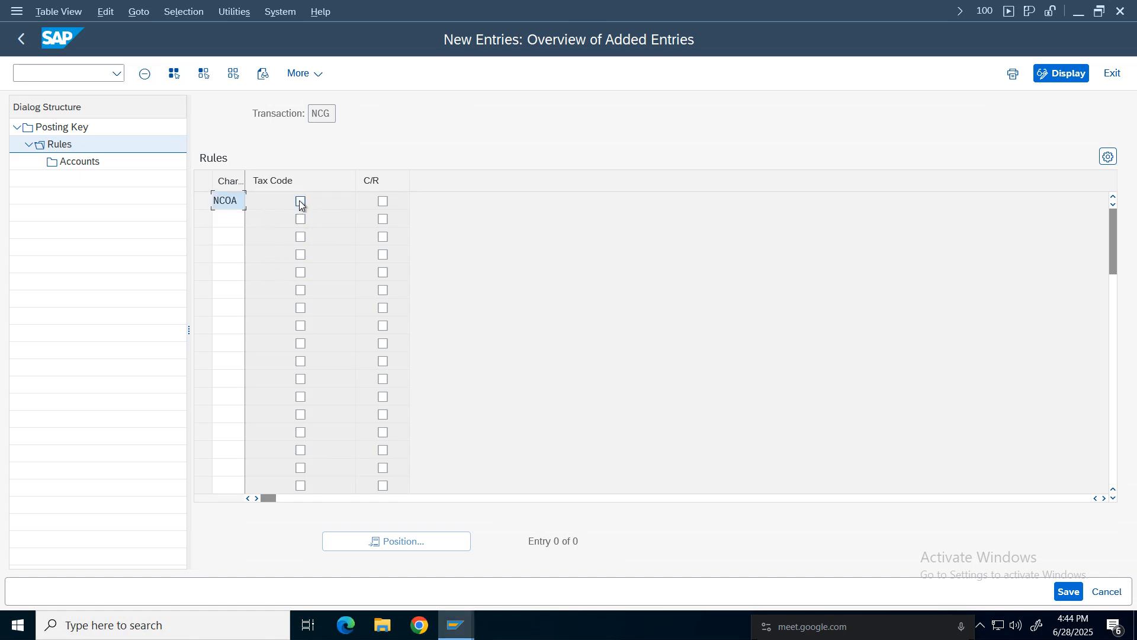
left_click(383, 202)
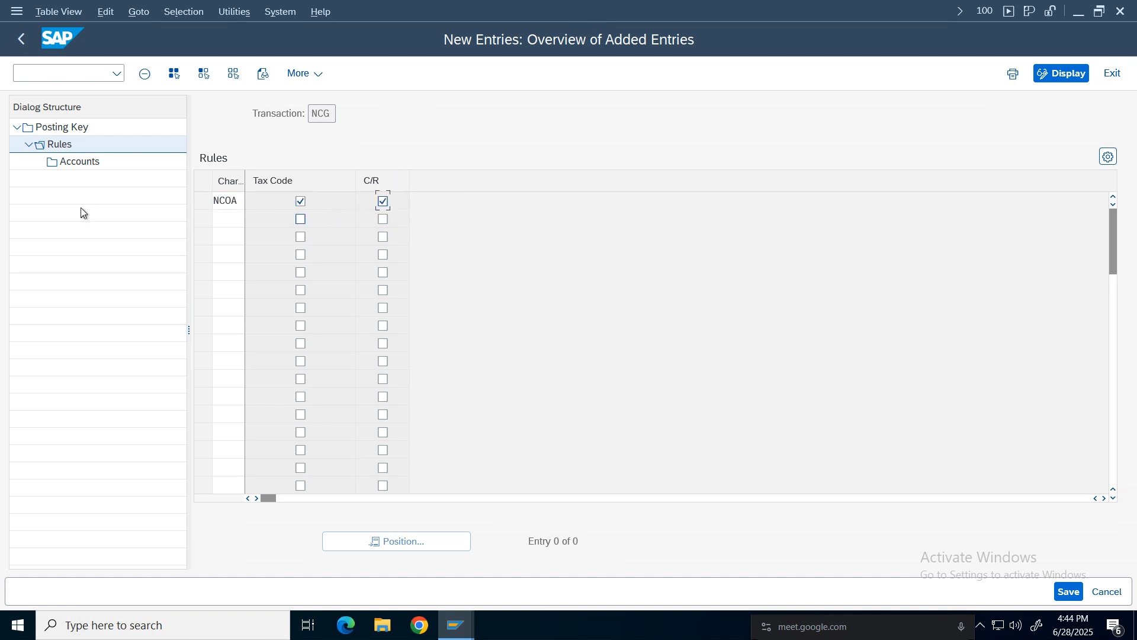
Save the NCG rule to the customizing request.
left_click(78, 162)
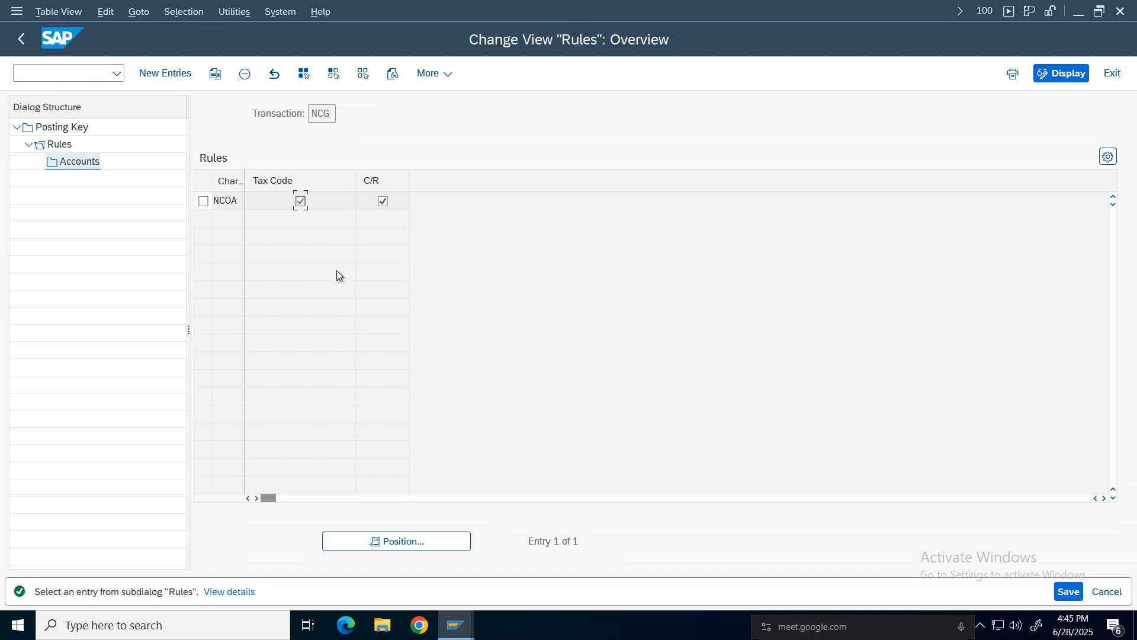
left_click(1068, 591)
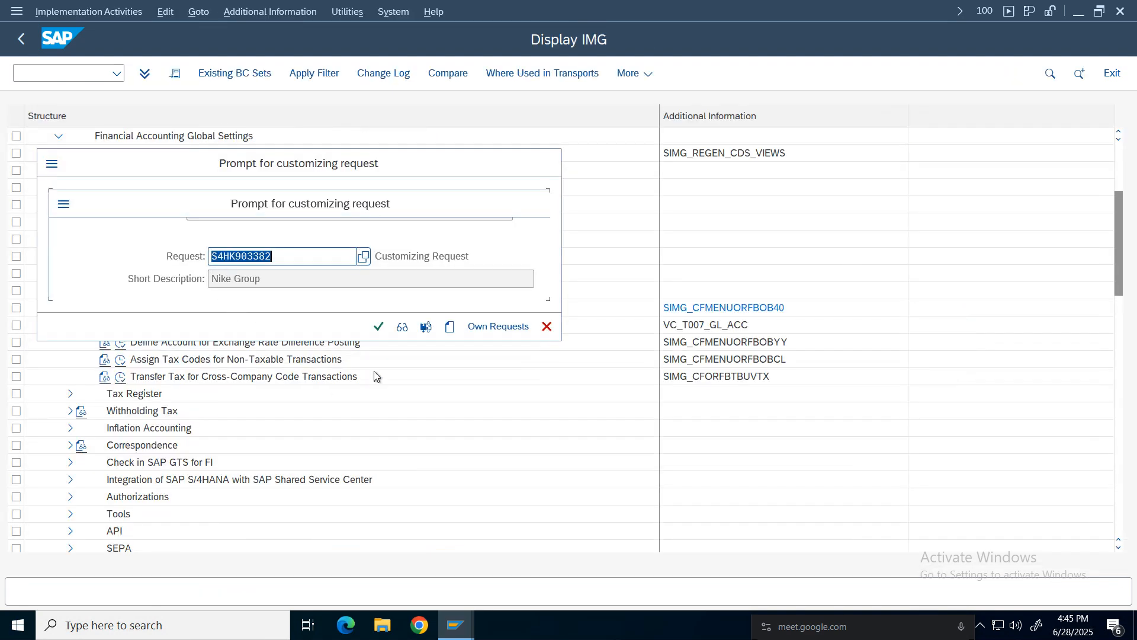
left_click(379, 327)
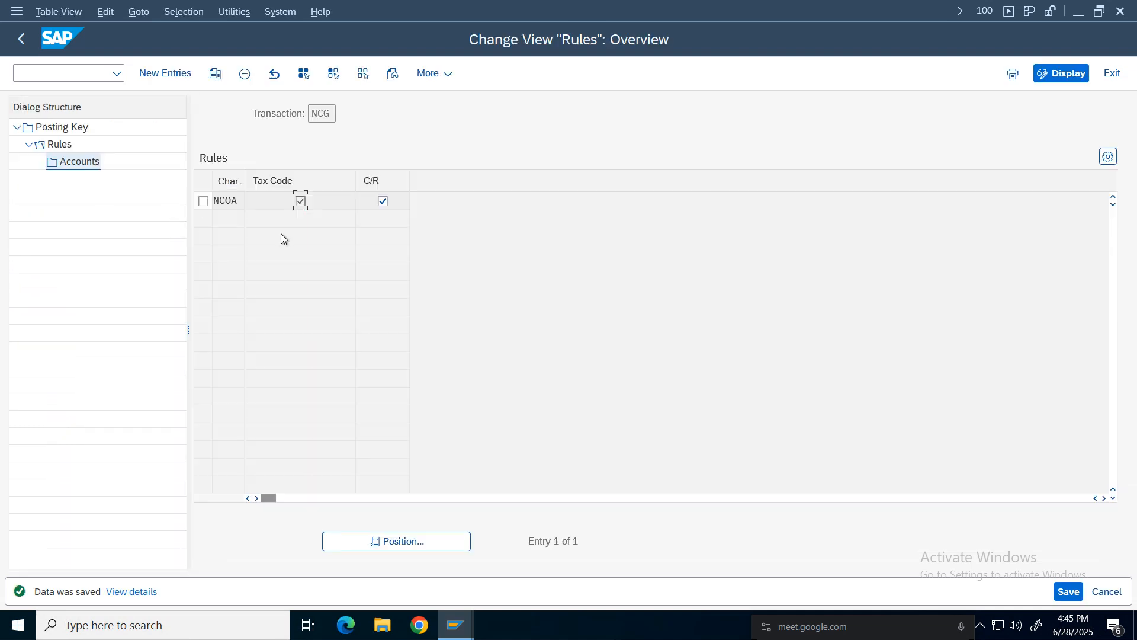
Open the NCG accounts for chart NCOA, browse the tax code list for a new entry, then exit without adding any.
double_click(90, 162)
left_click(203, 201)
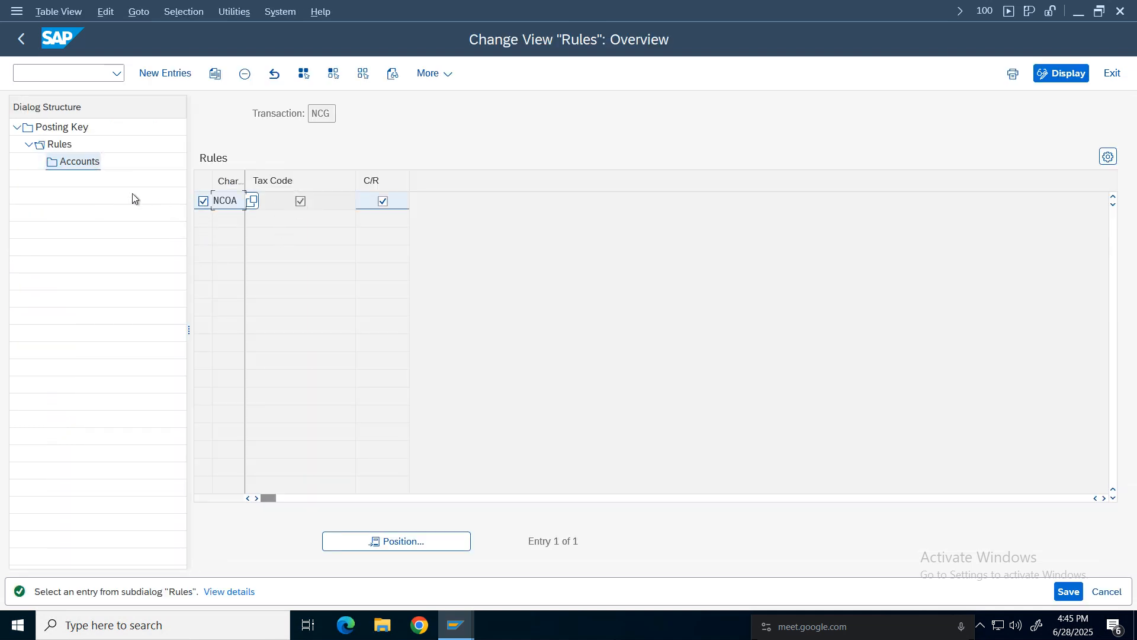
double_click(87, 162)
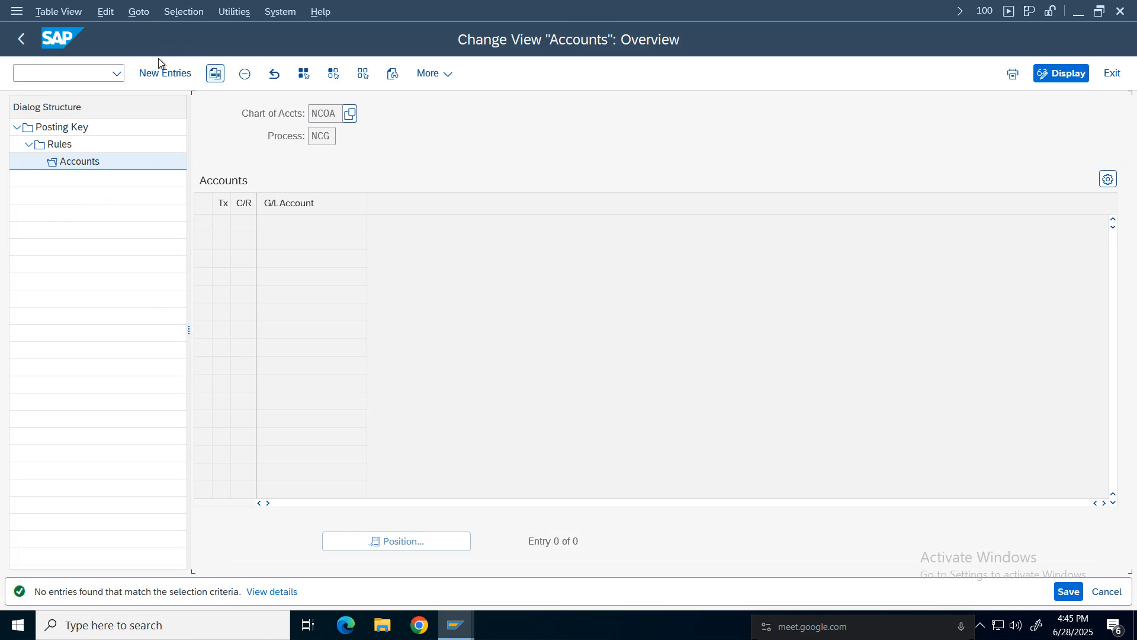
key("F5")
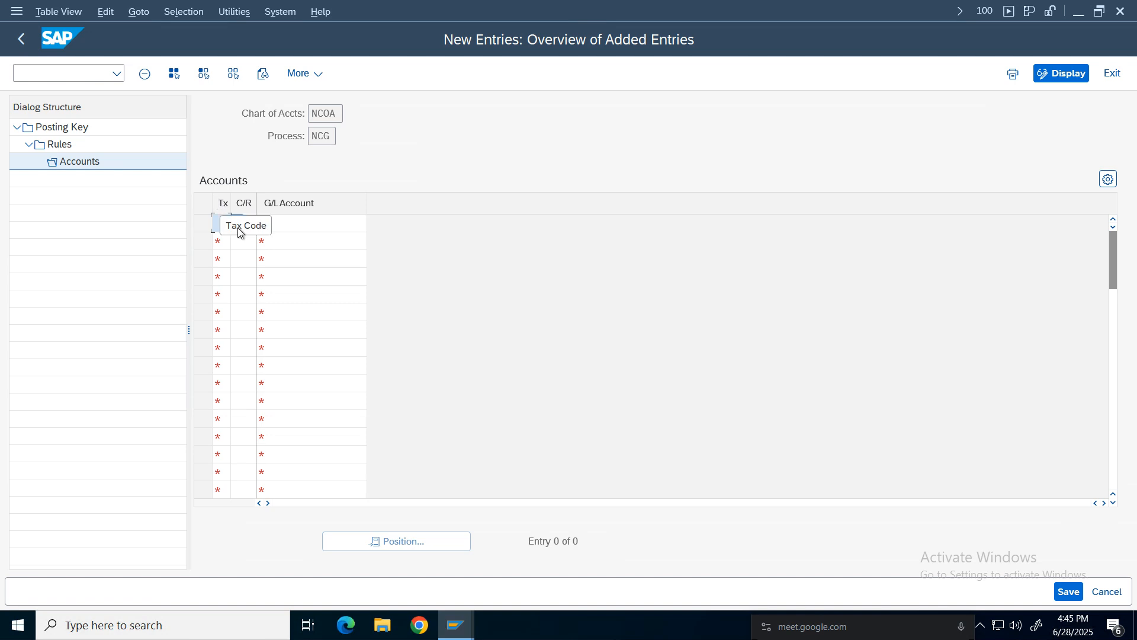
left_click(238, 225)
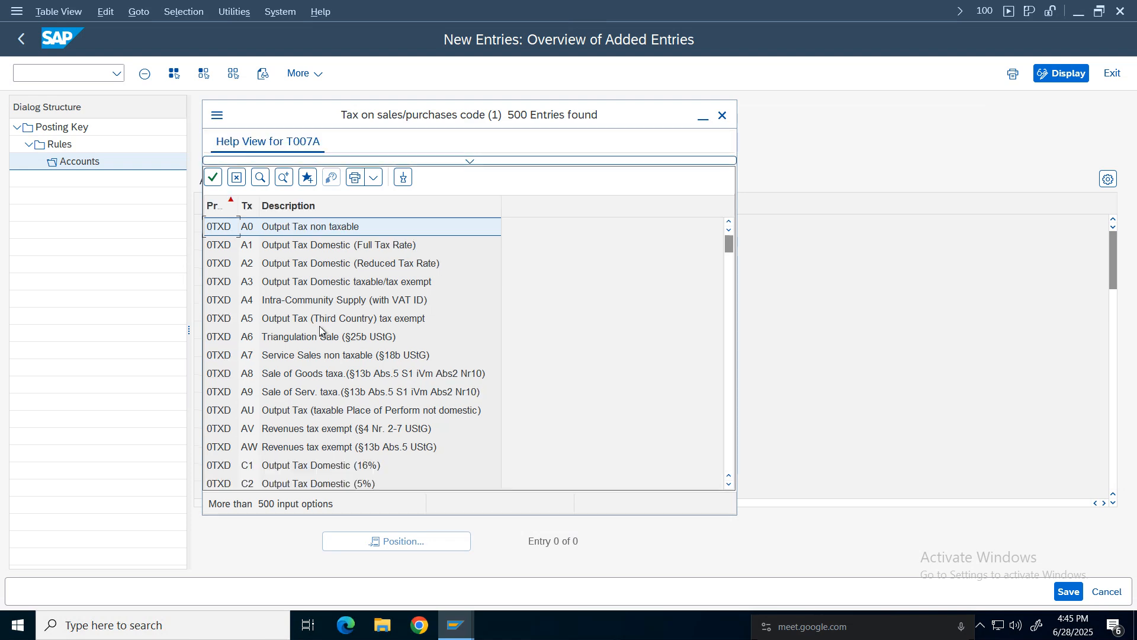
left_click(722, 115)
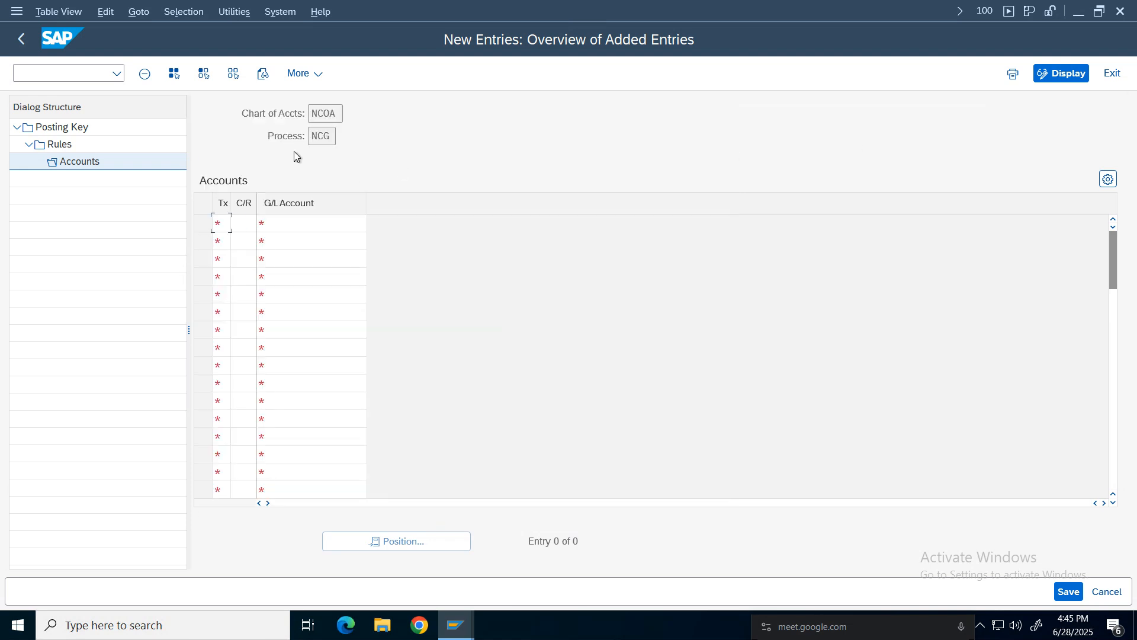
left_click(21, 39)
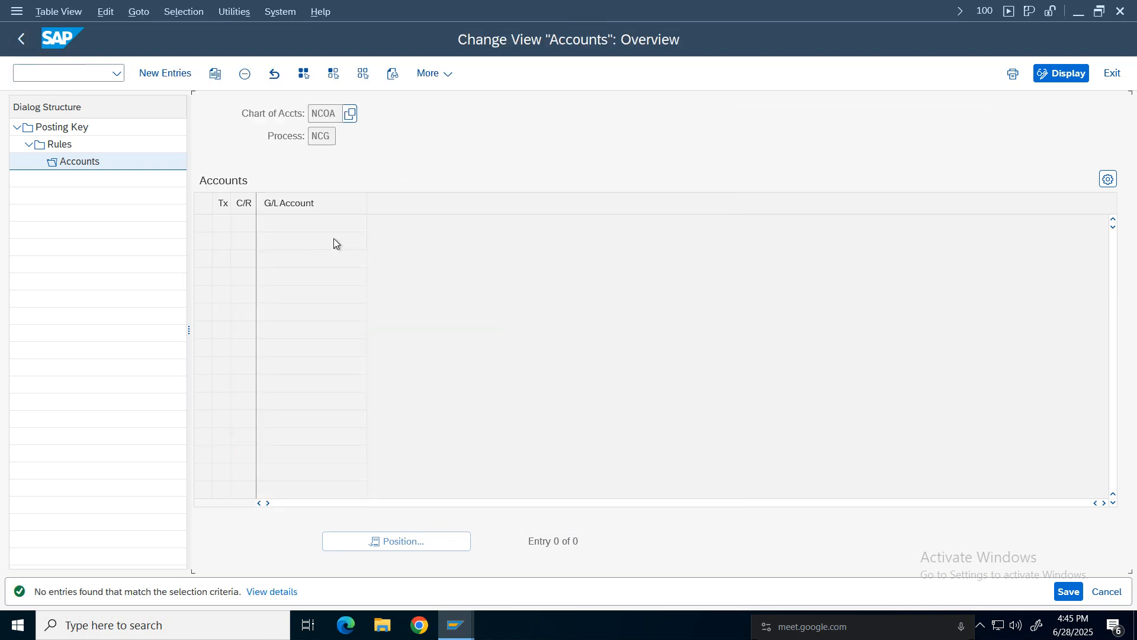
left_click(1111, 73)
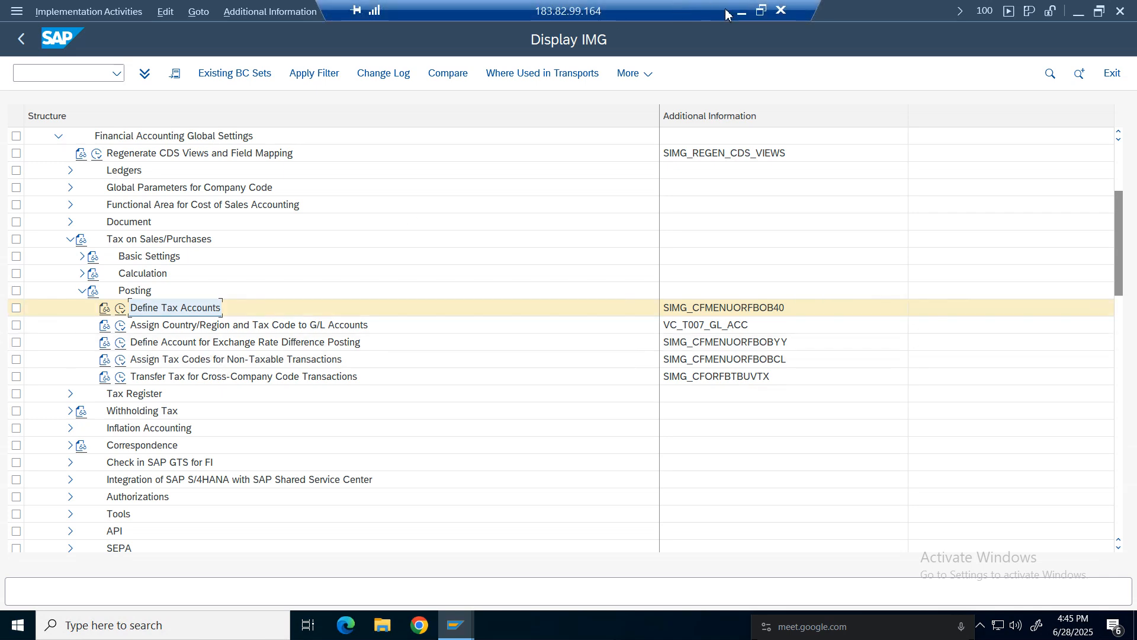
Open Define Tax Accounts, position on transaction NCG, and set its debit posting key to 40 and credit to 50.
left_click(741, 13)
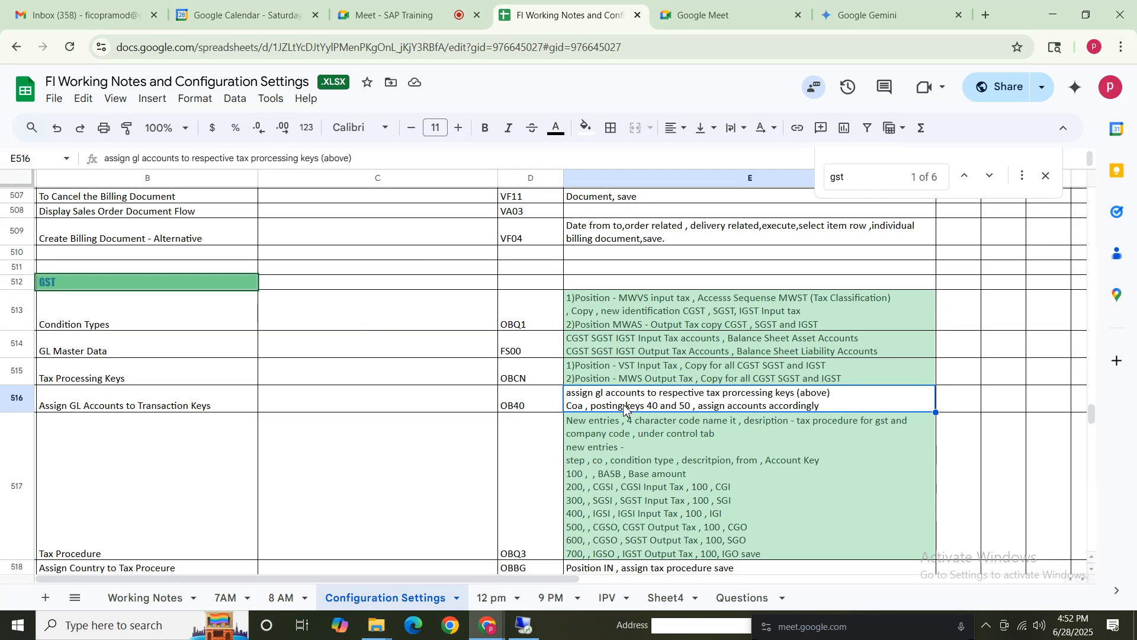
left_click(525, 626)
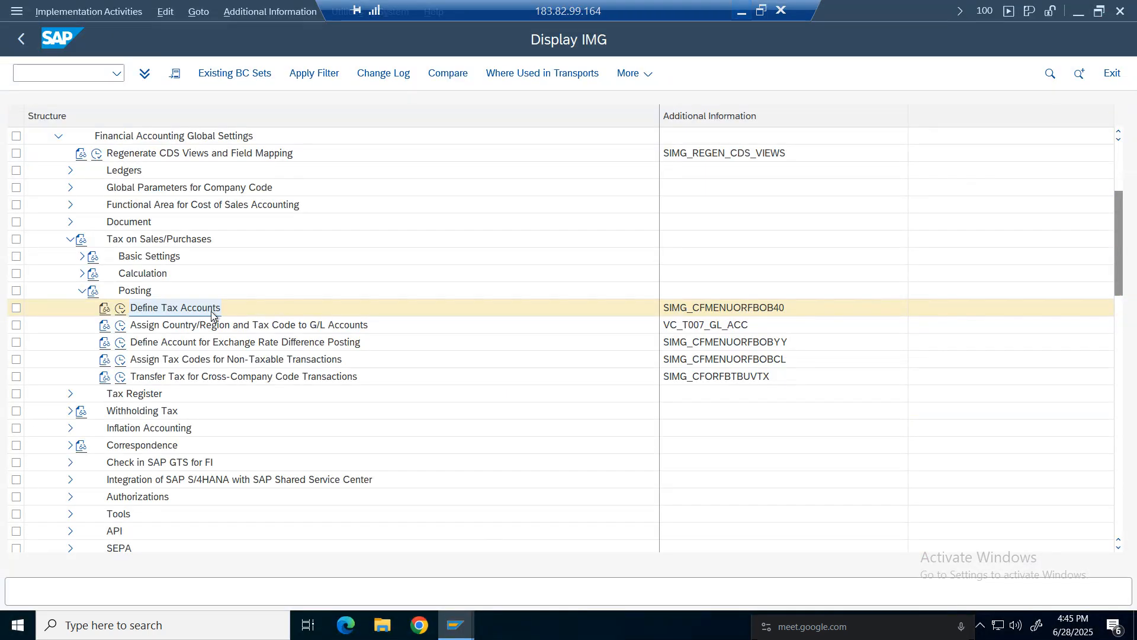
left_click(122, 310)
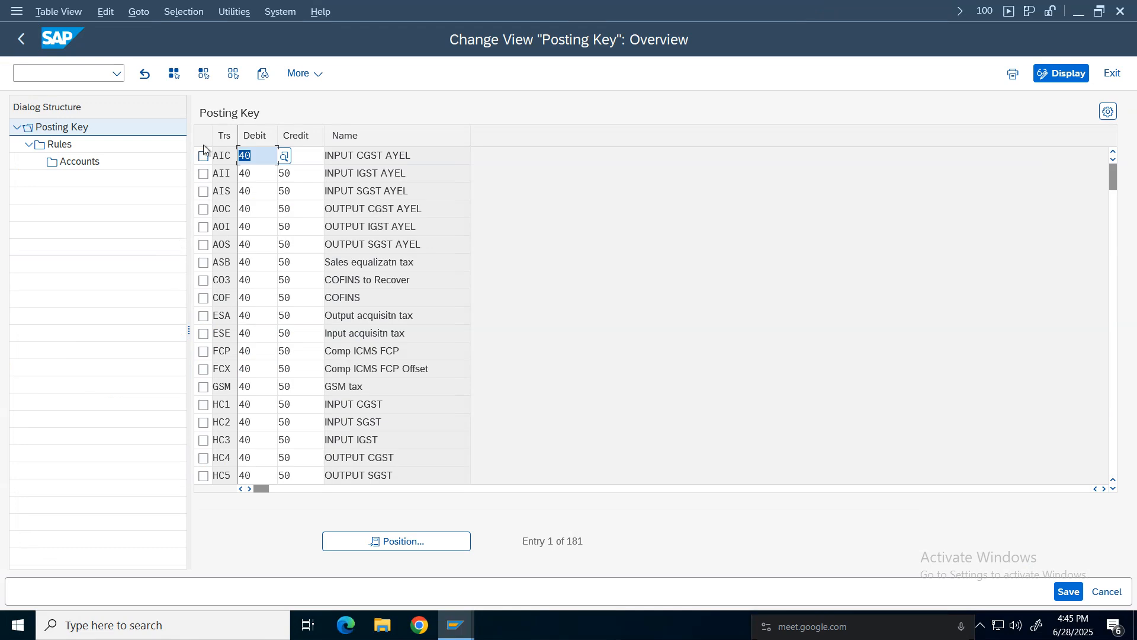
left_click(371, 542)
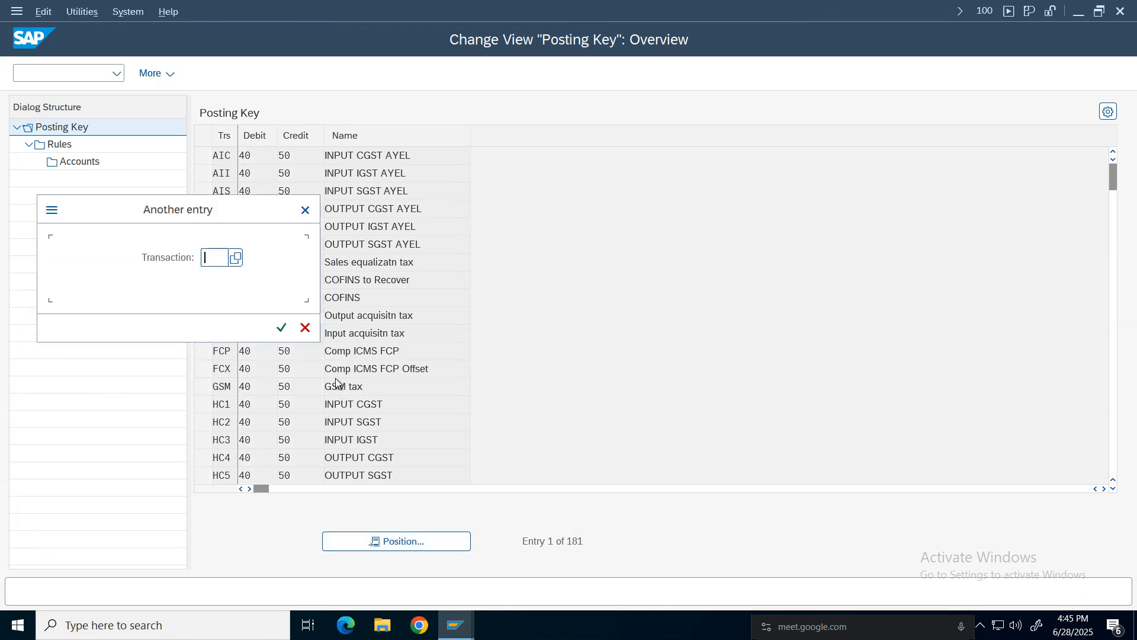
type("NCG")
key("Return")
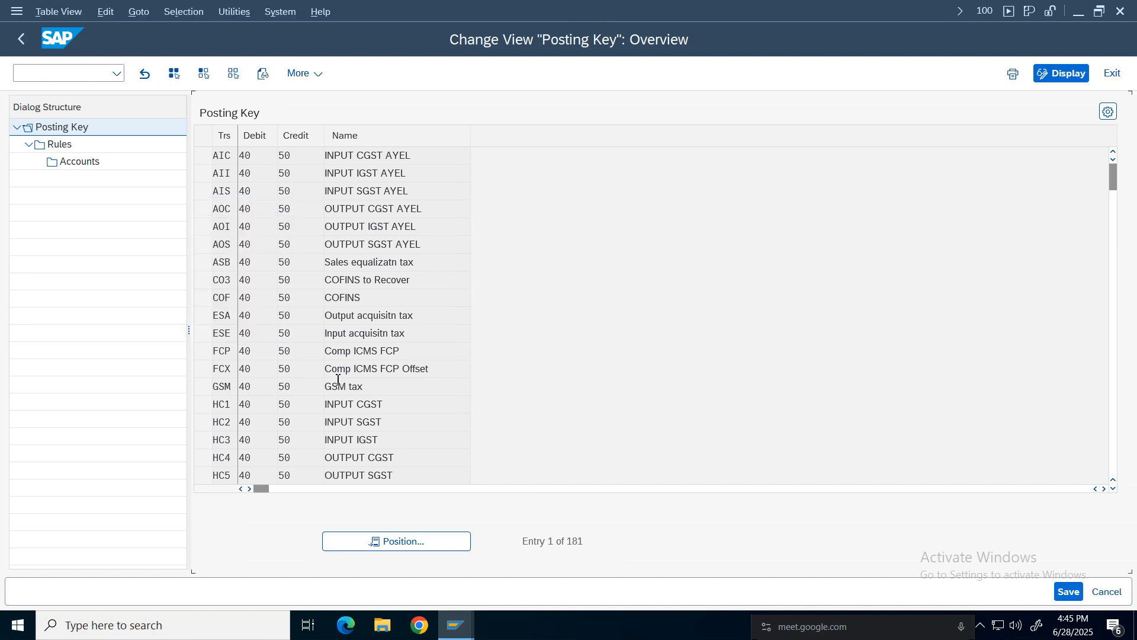
type("40")
left_click(310, 157)
type("50")
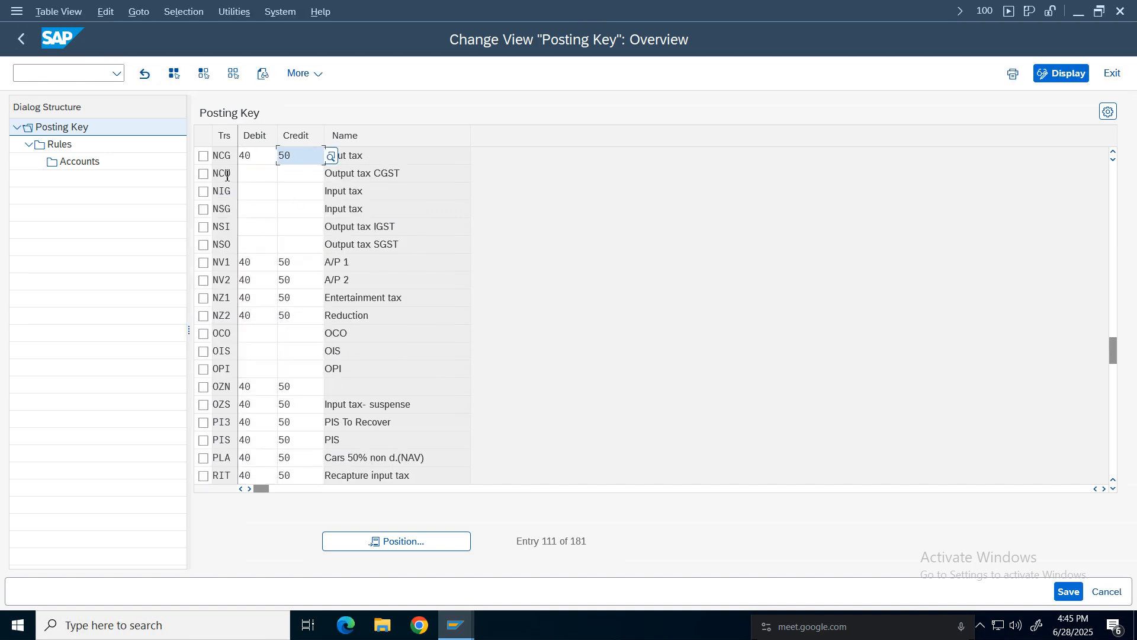
Delete the existing NCOA rule of transaction NCG.
left_click(203, 156)
double_click(55, 144)
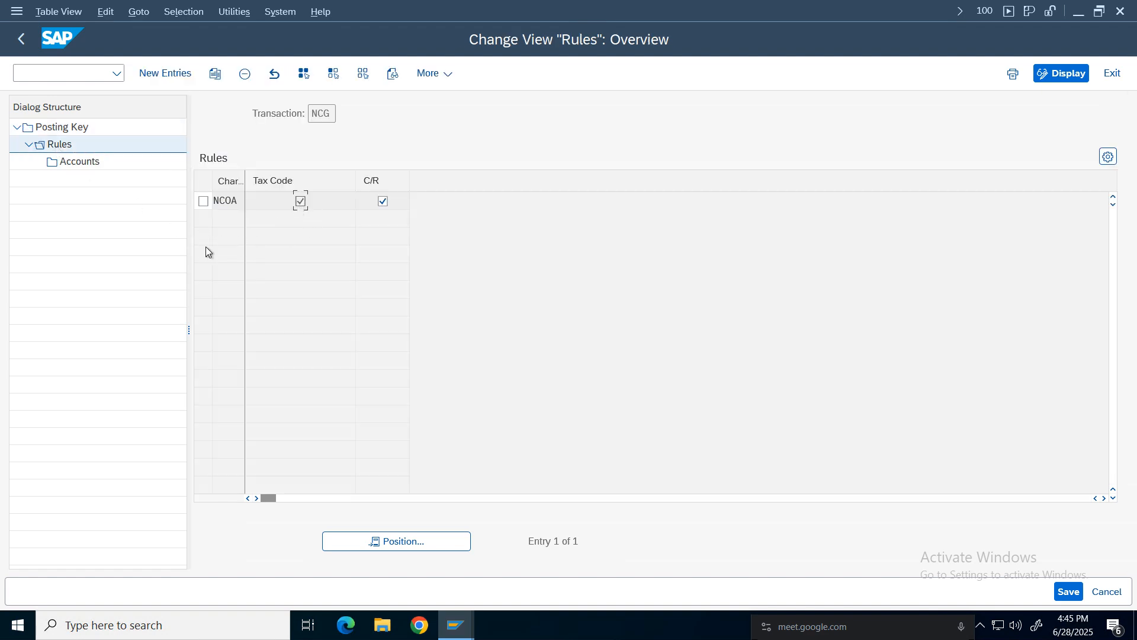
left_click(245, 75)
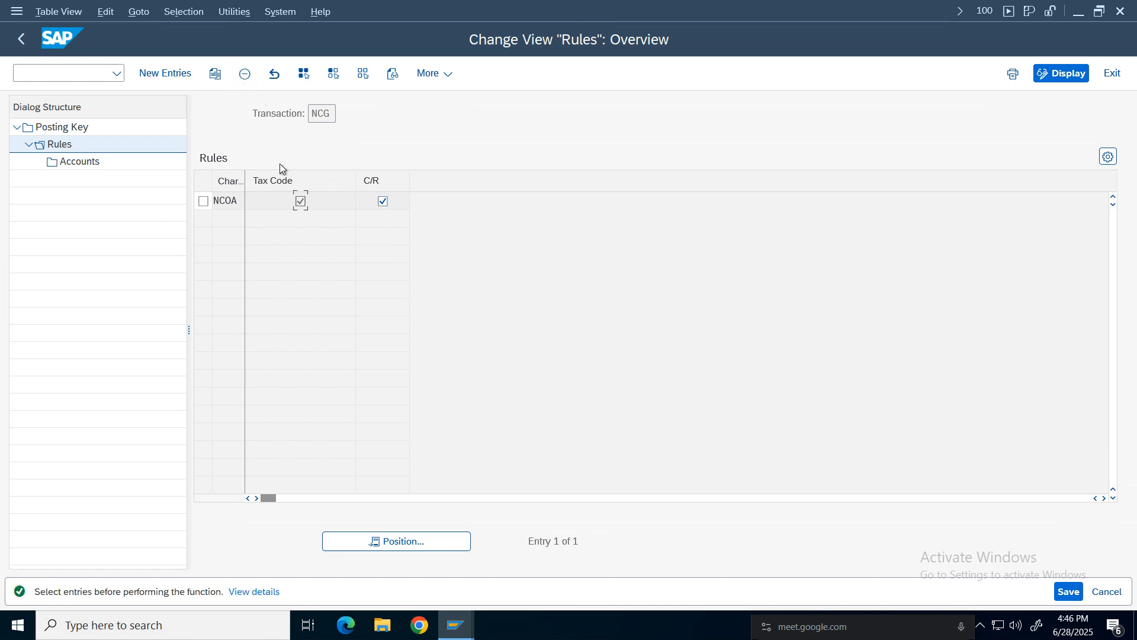
left_click(203, 201)
left_click(244, 75)
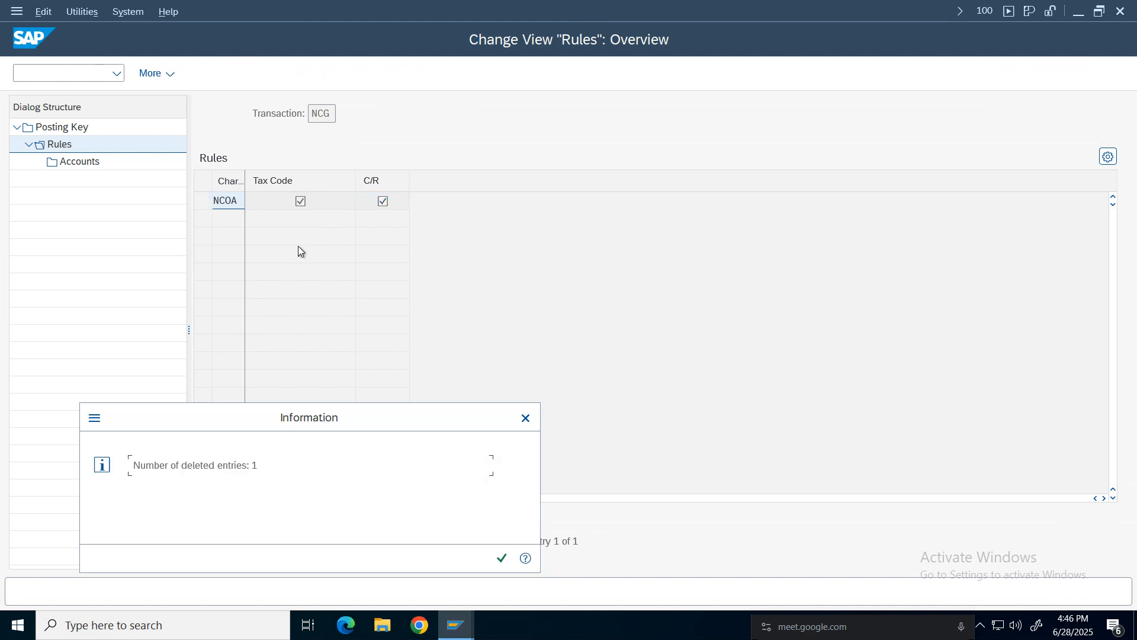
left_click(503, 559)
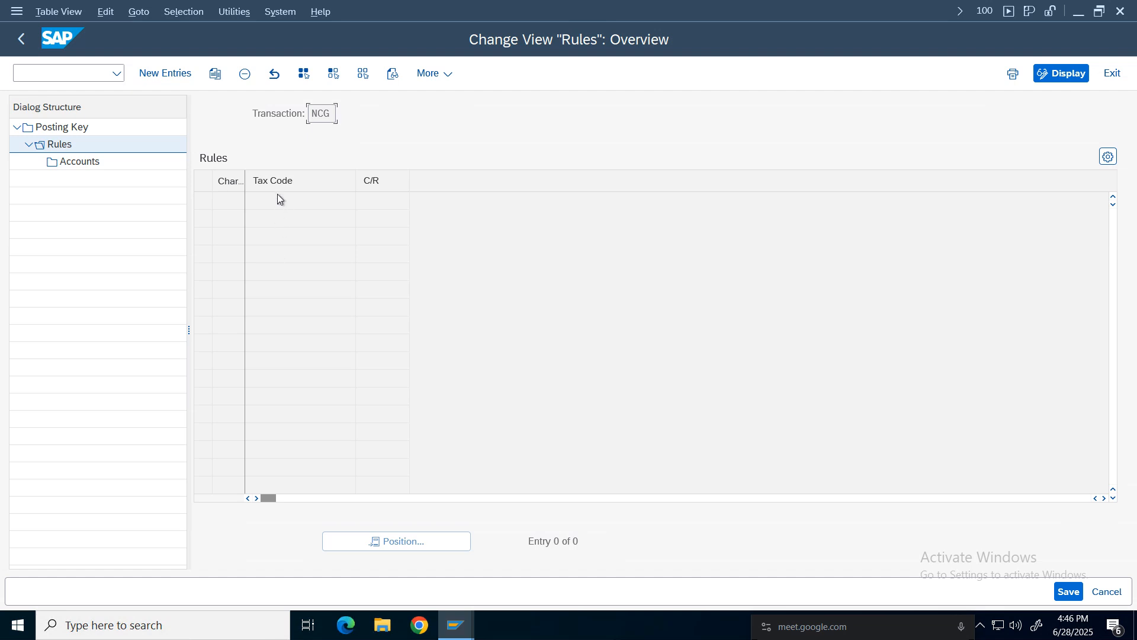
key("F5")
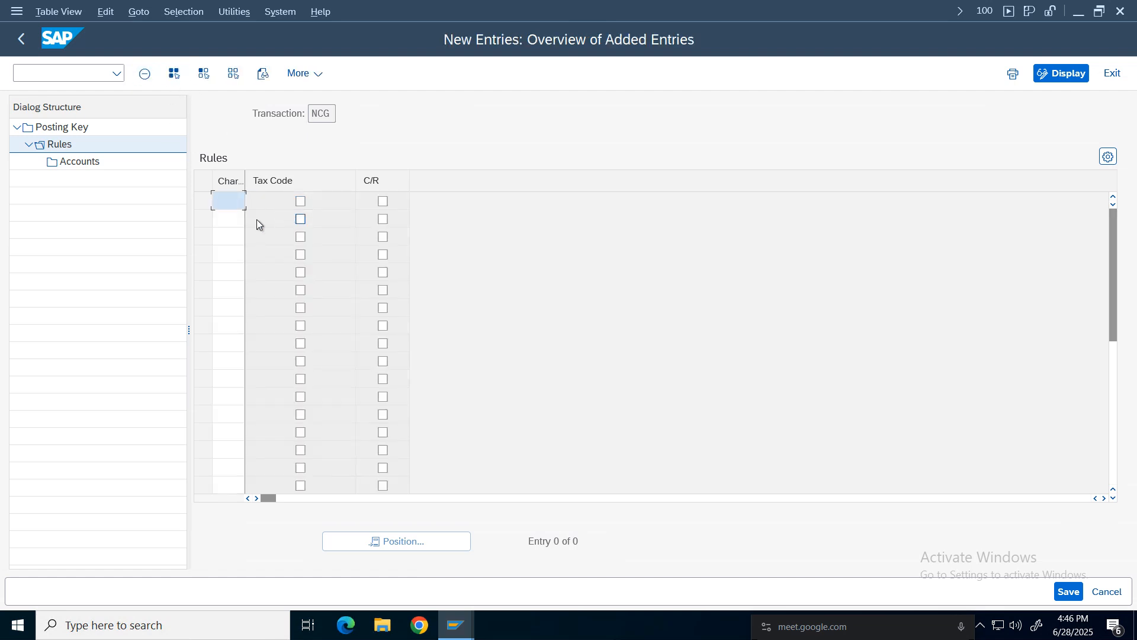
left_click(228, 203)
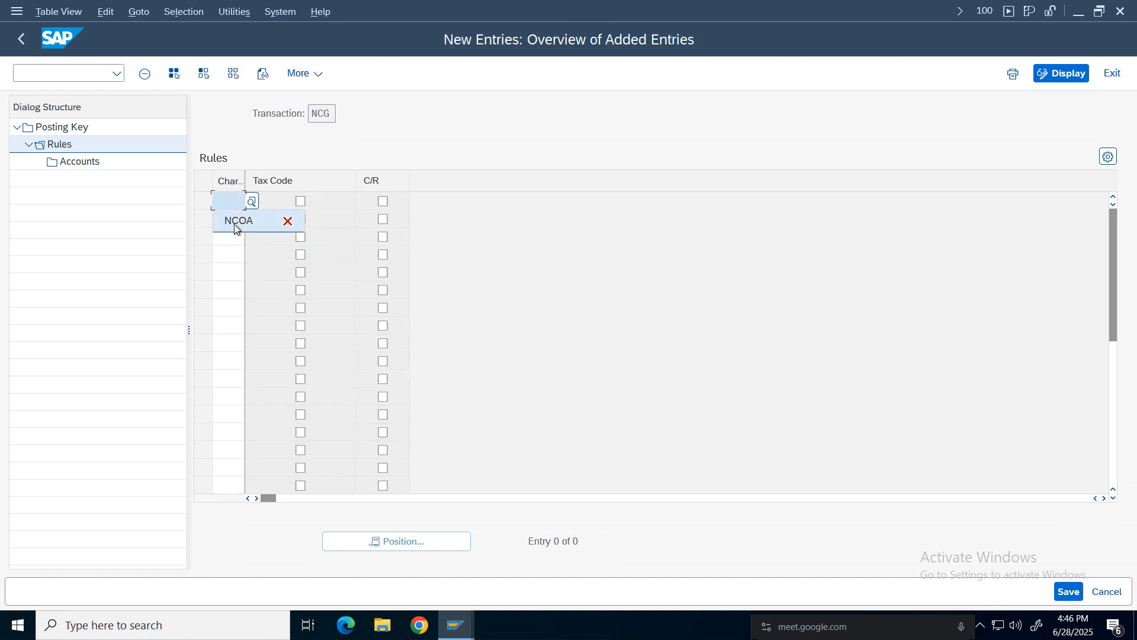
left_click(232, 221)
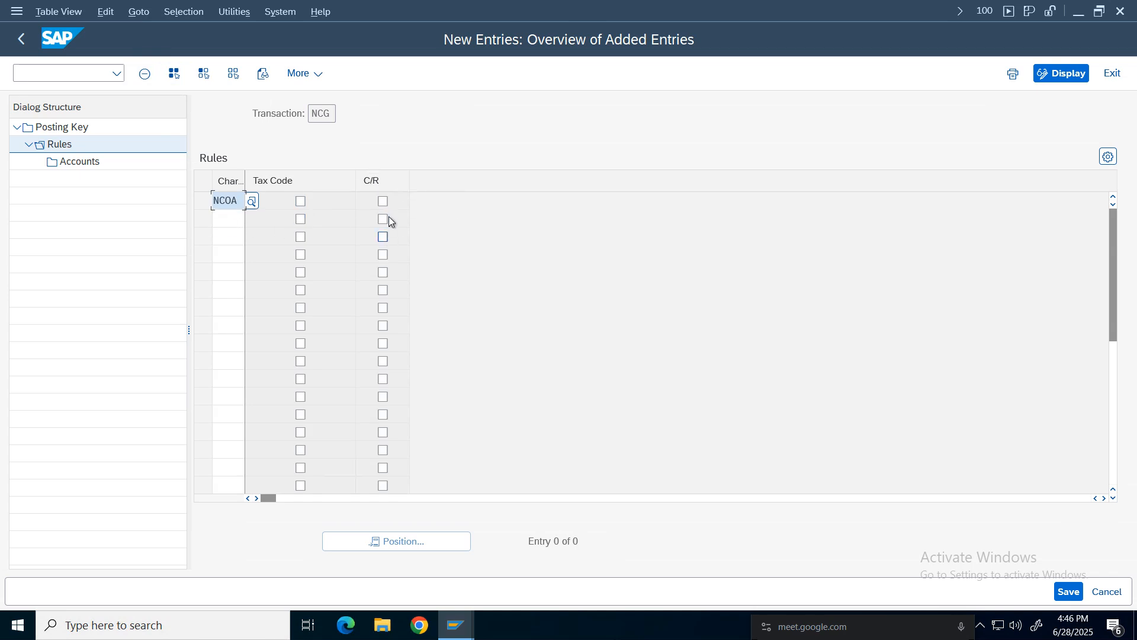
left_click(383, 202)
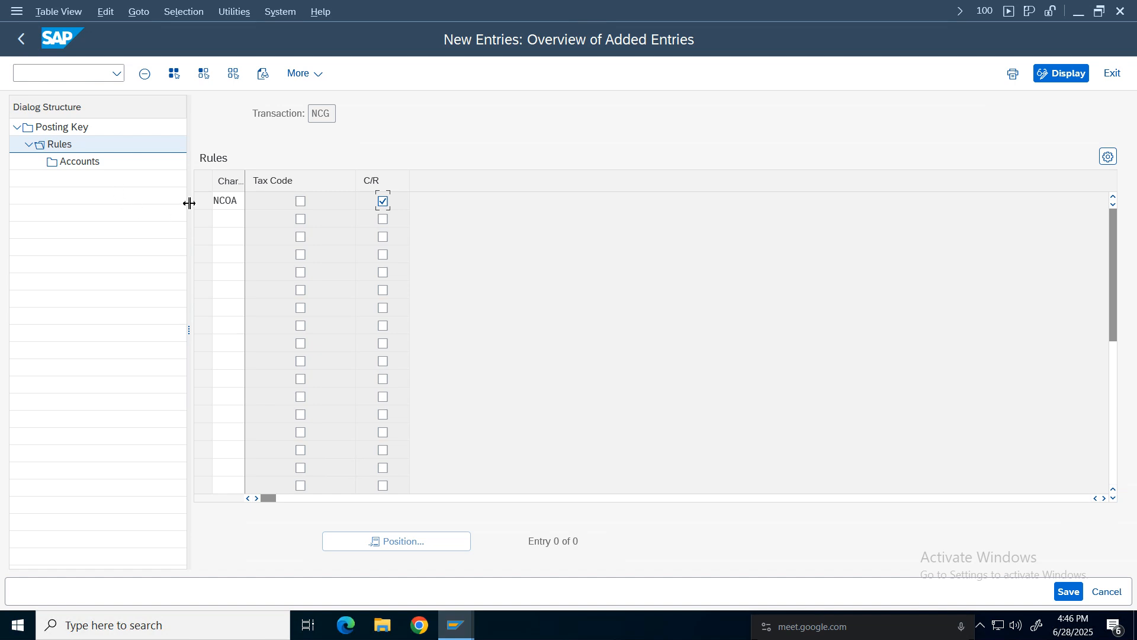
left_click(1053, 590)
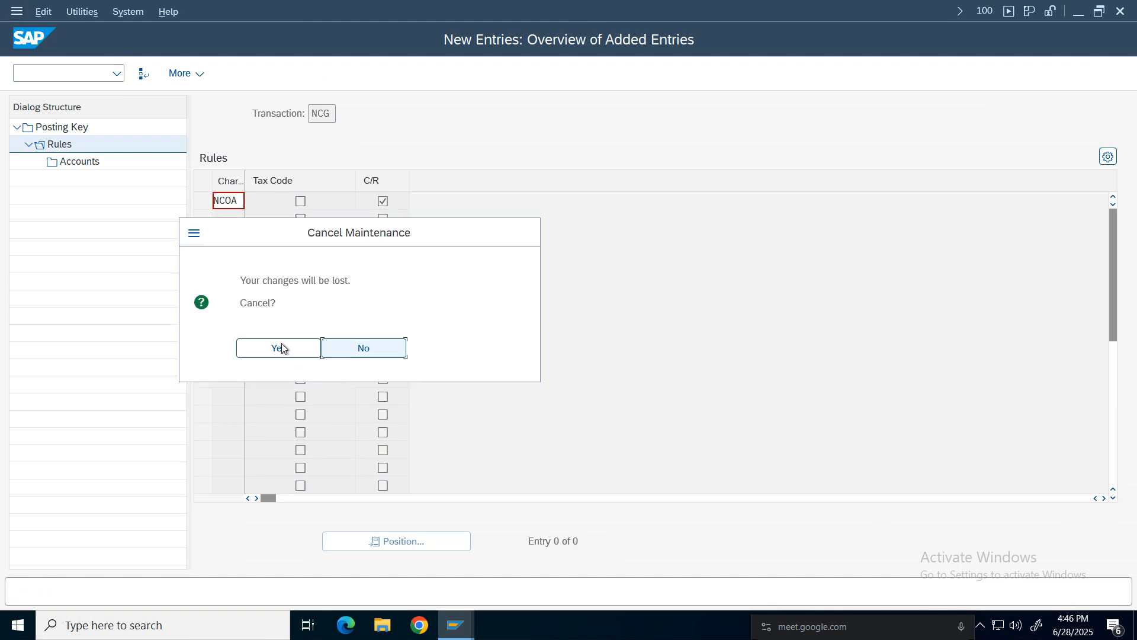
left_click(282, 347)
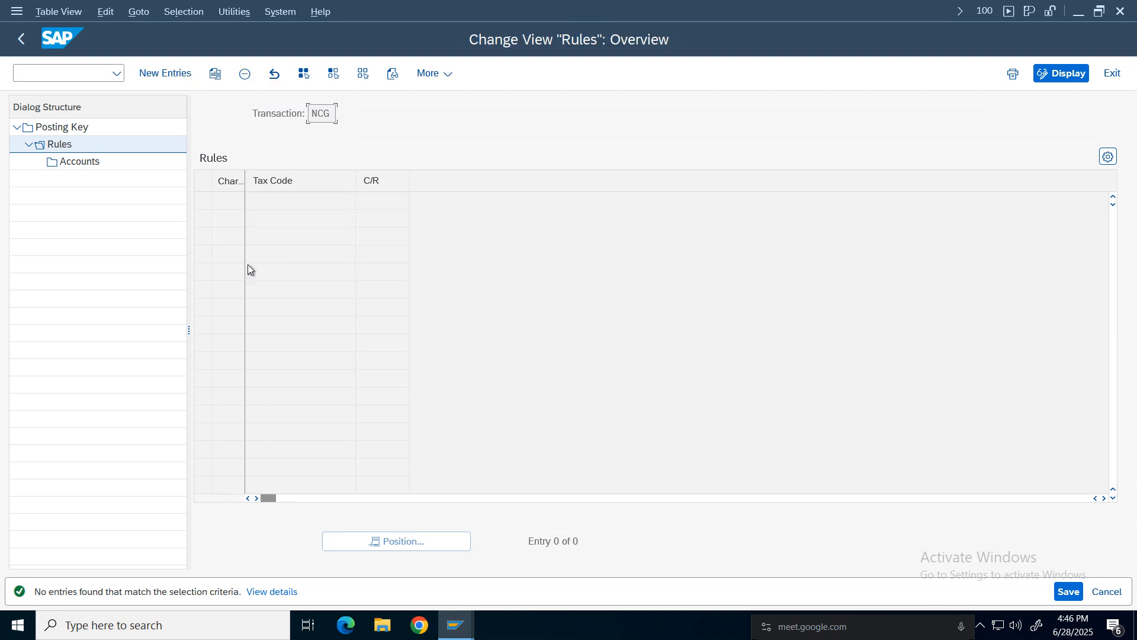
Save the NCG rule deletion to the customizing request.
key("F3")
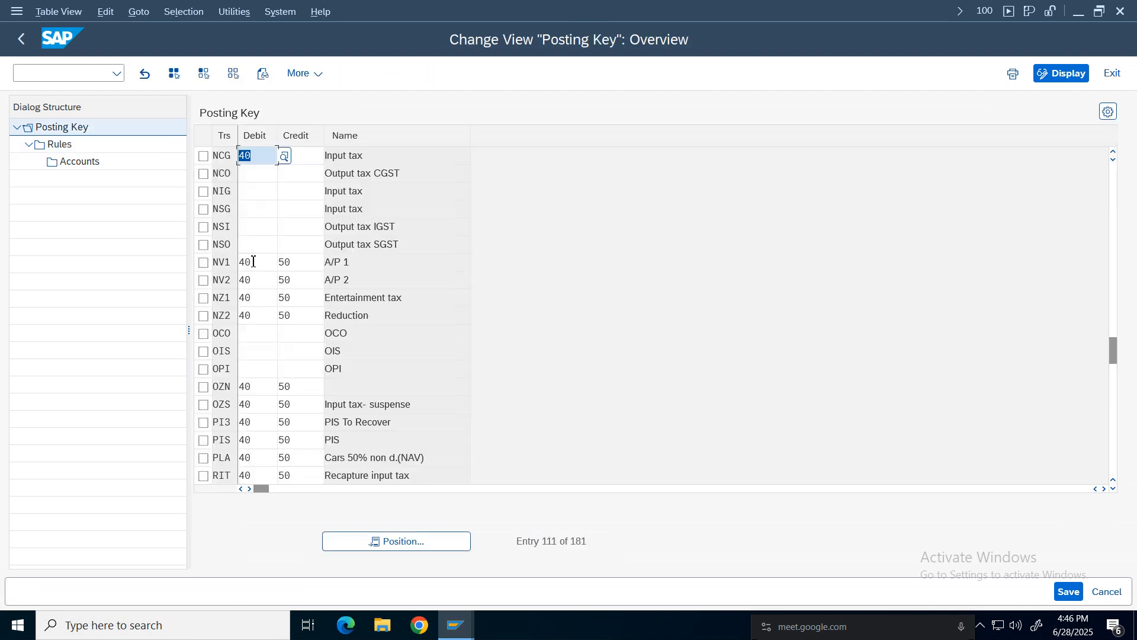
left_click(202, 156)
double_click(63, 144)
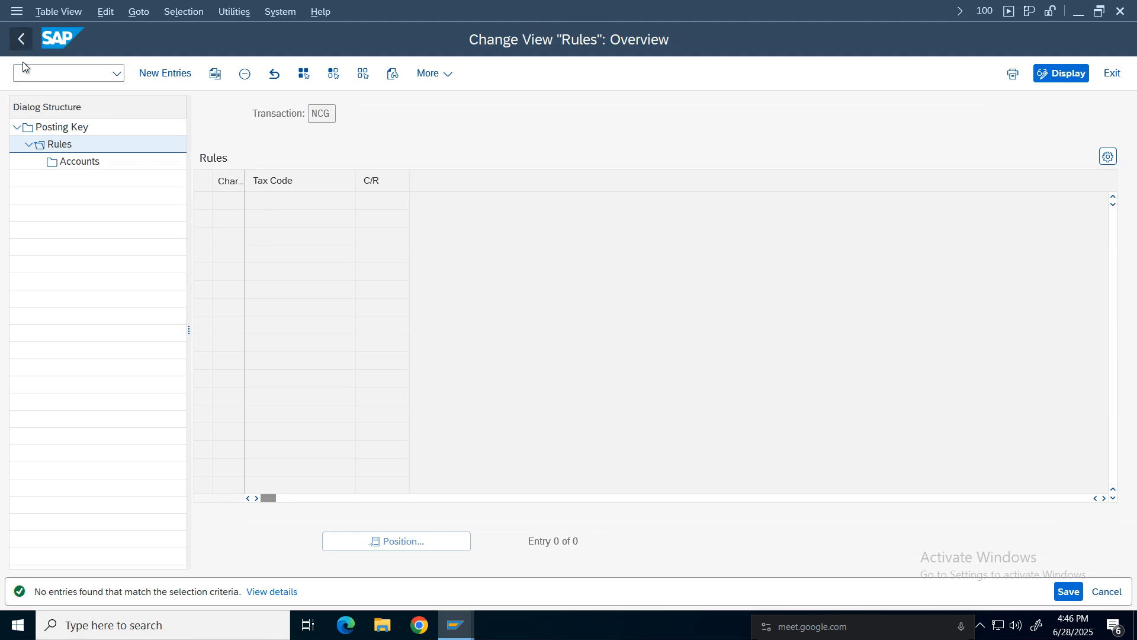
left_click(21, 39)
left_click(22, 39)
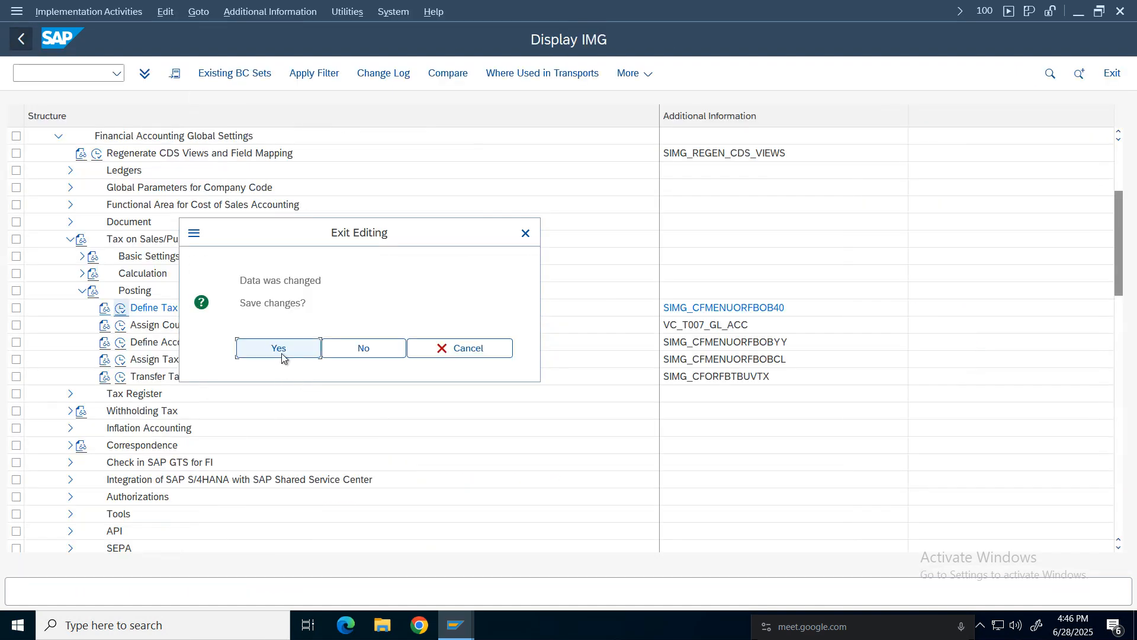
left_click(279, 349)
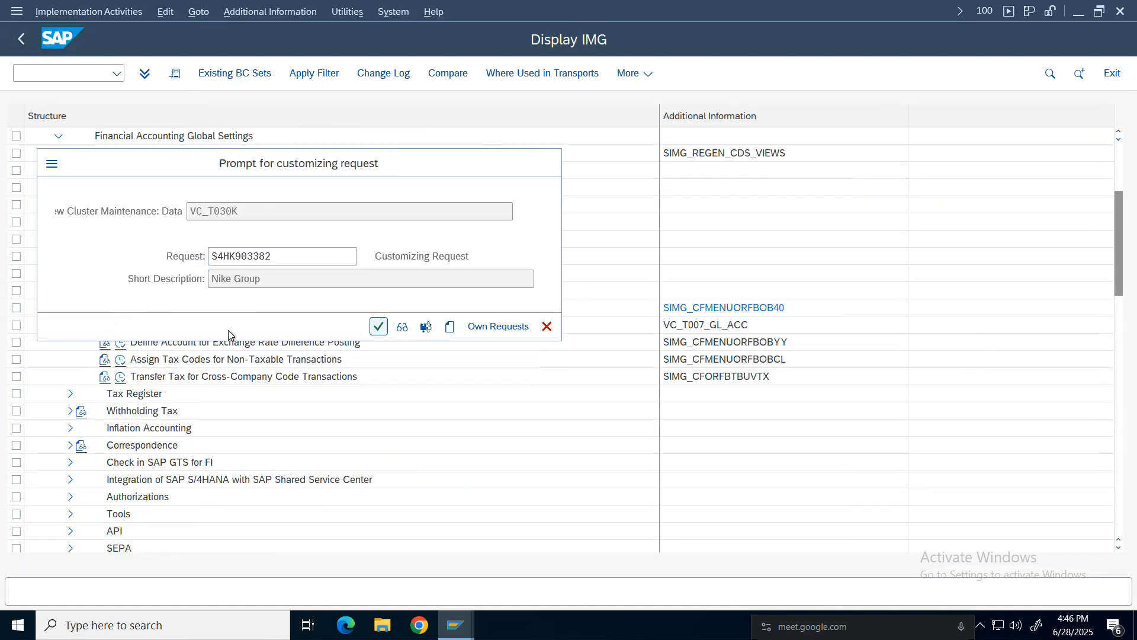
left_click(379, 327)
Re-add an NCG rule for chart of accounts NCOA with only C/R ticked and save it.
left_click(121, 309)
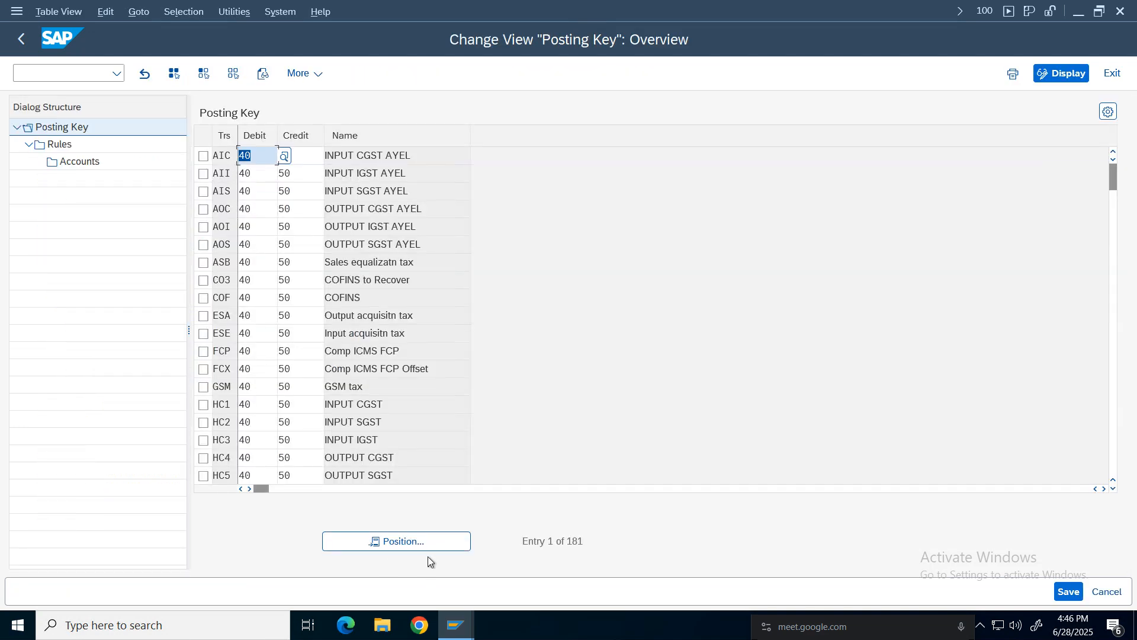
left_click(418, 542)
left_click(216, 280)
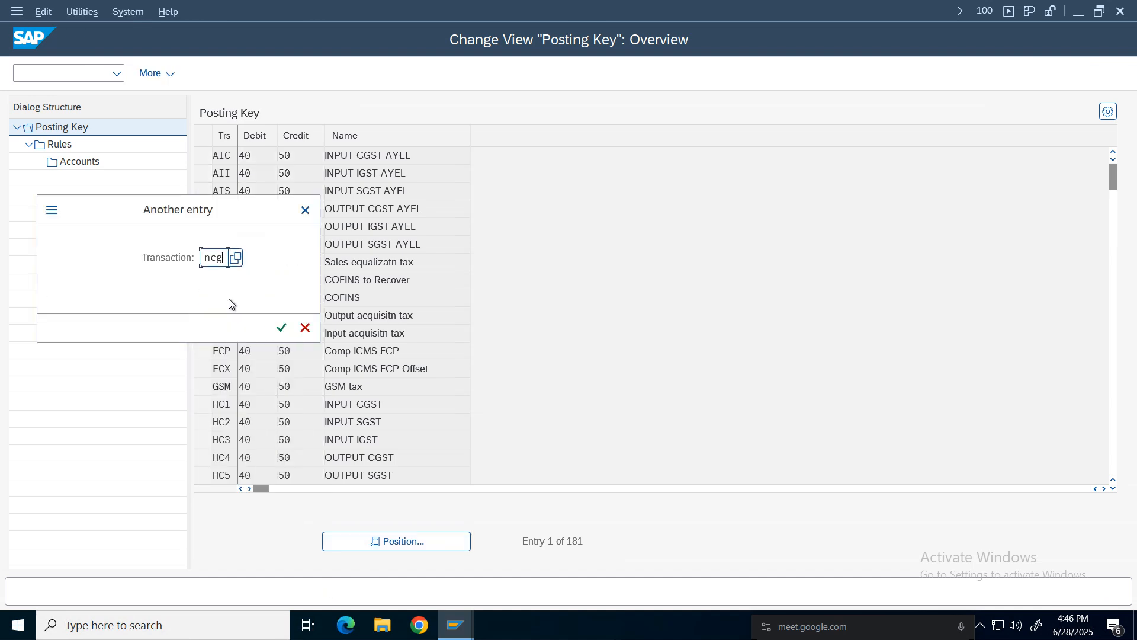
left_click(280, 326)
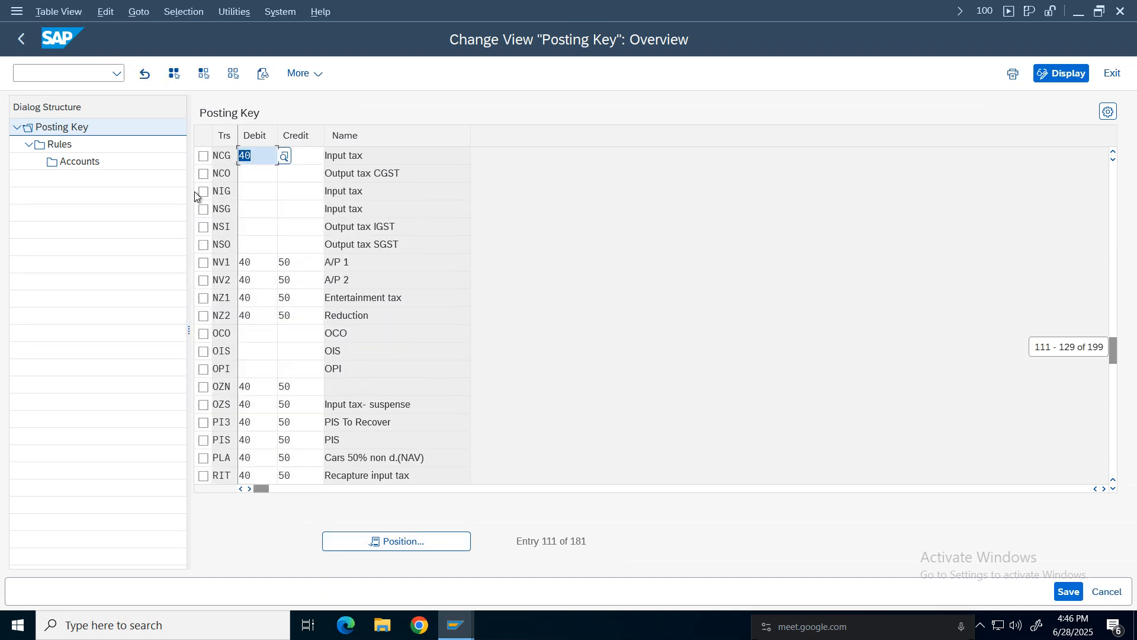
left_click(203, 156)
double_click(61, 146)
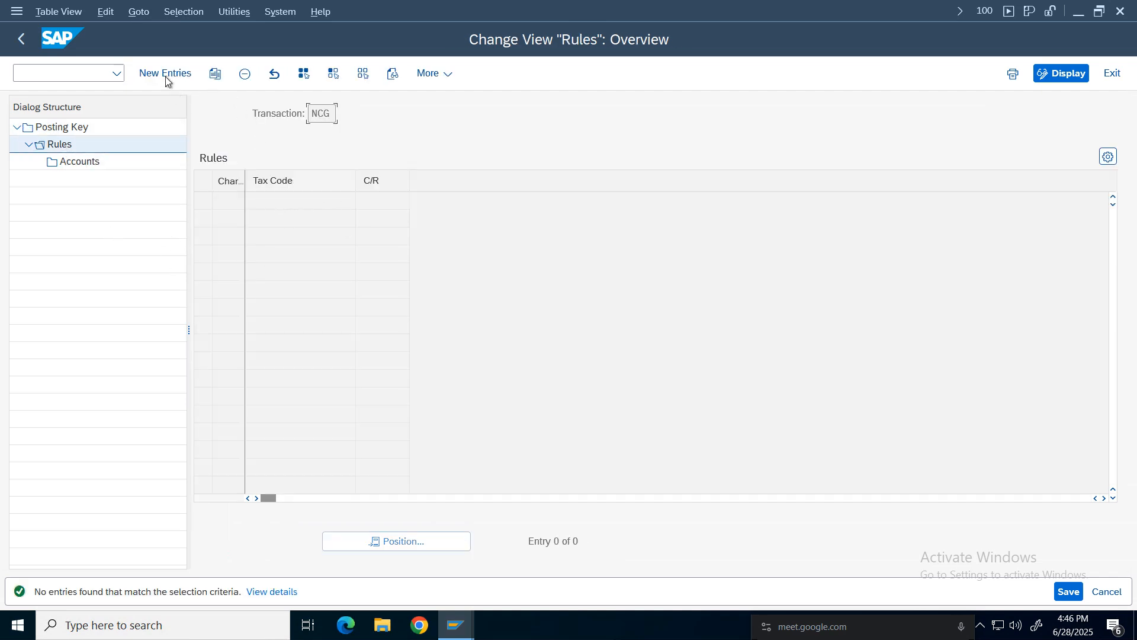
left_click(167, 80)
type("N")
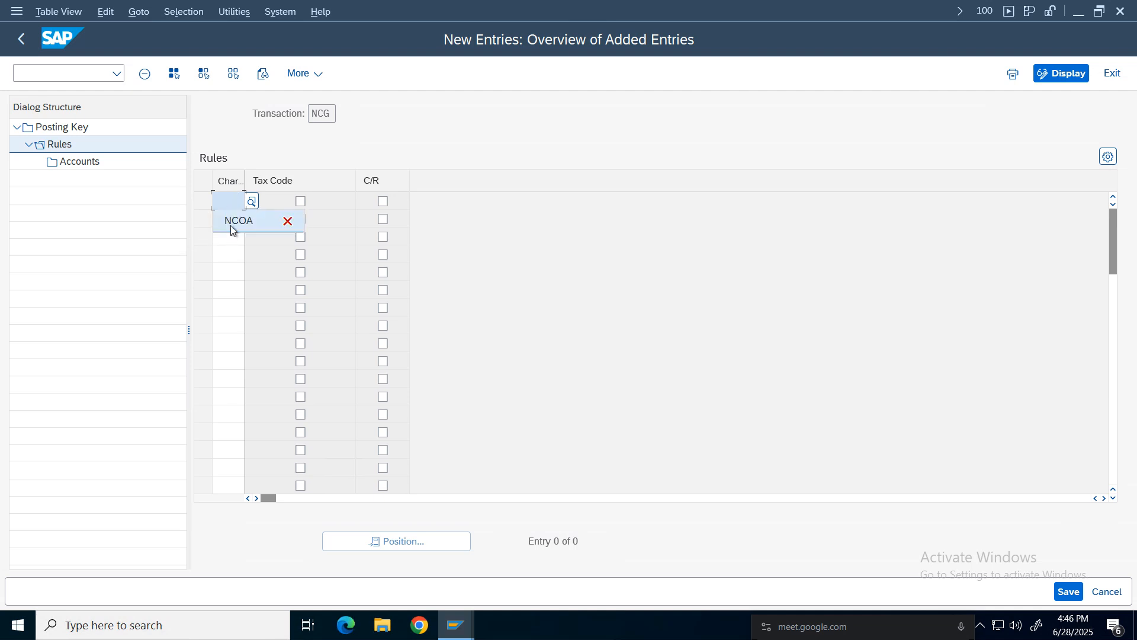
left_click(230, 223)
left_click(384, 202)
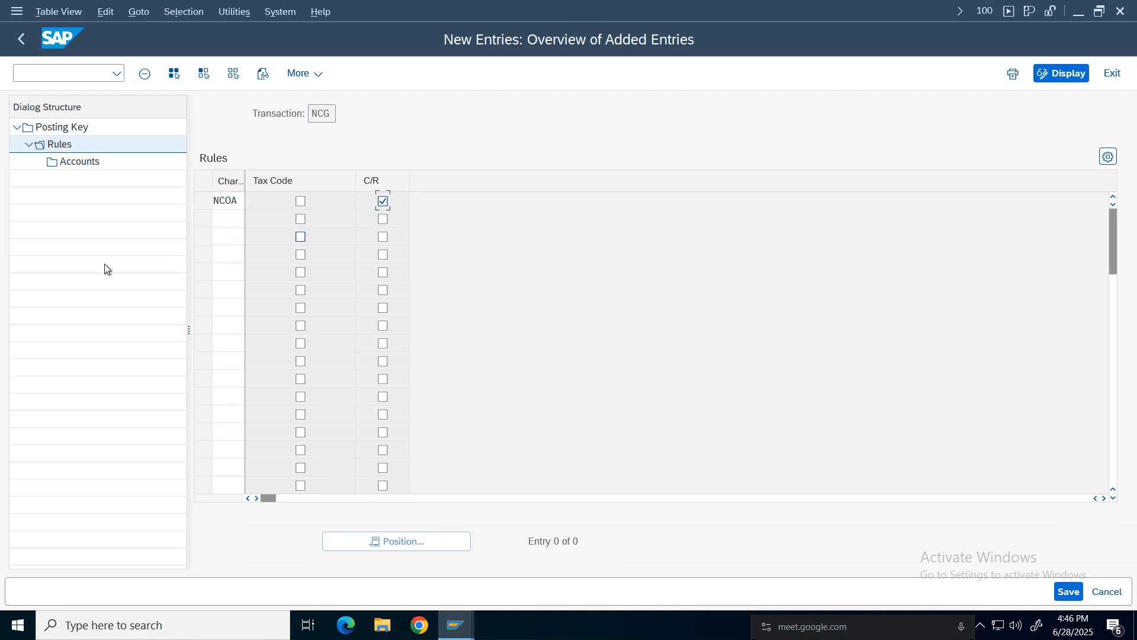
key("ctrl+s")
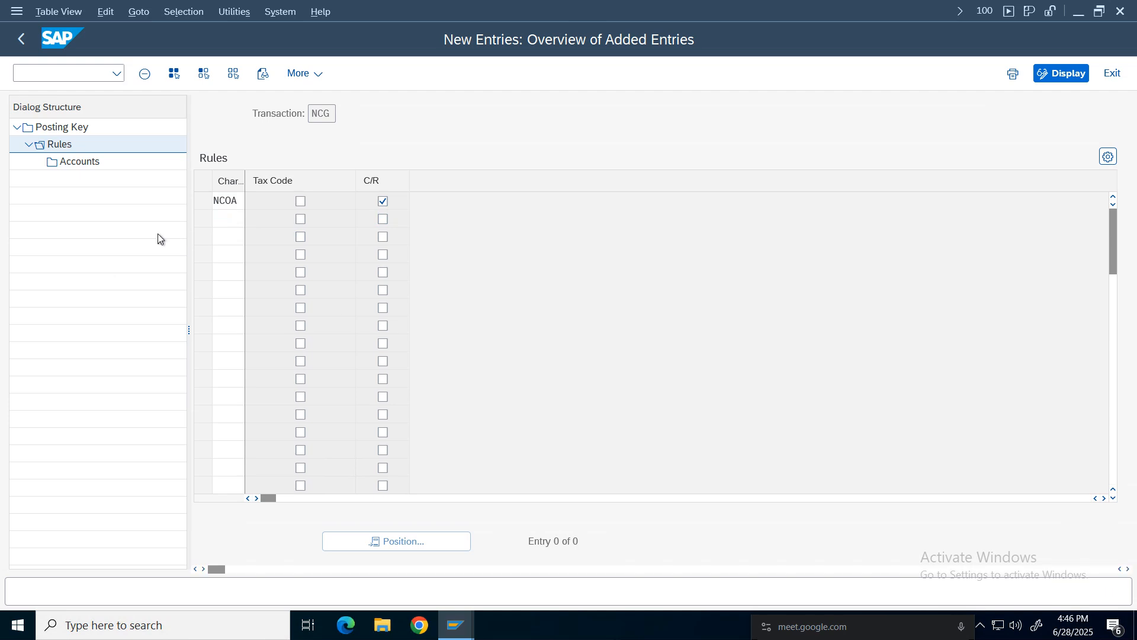
left_click(378, 326)
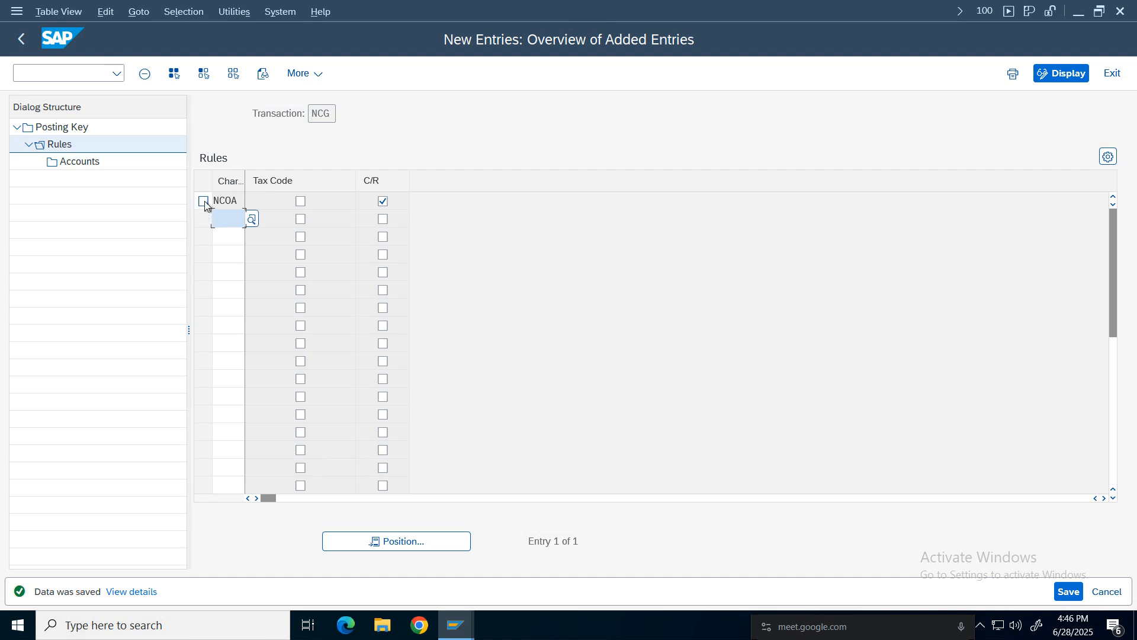
Add an NCG account entry with C/R 'in' and G/L account 1009 CGST Input Tax.
left_click(204, 202)
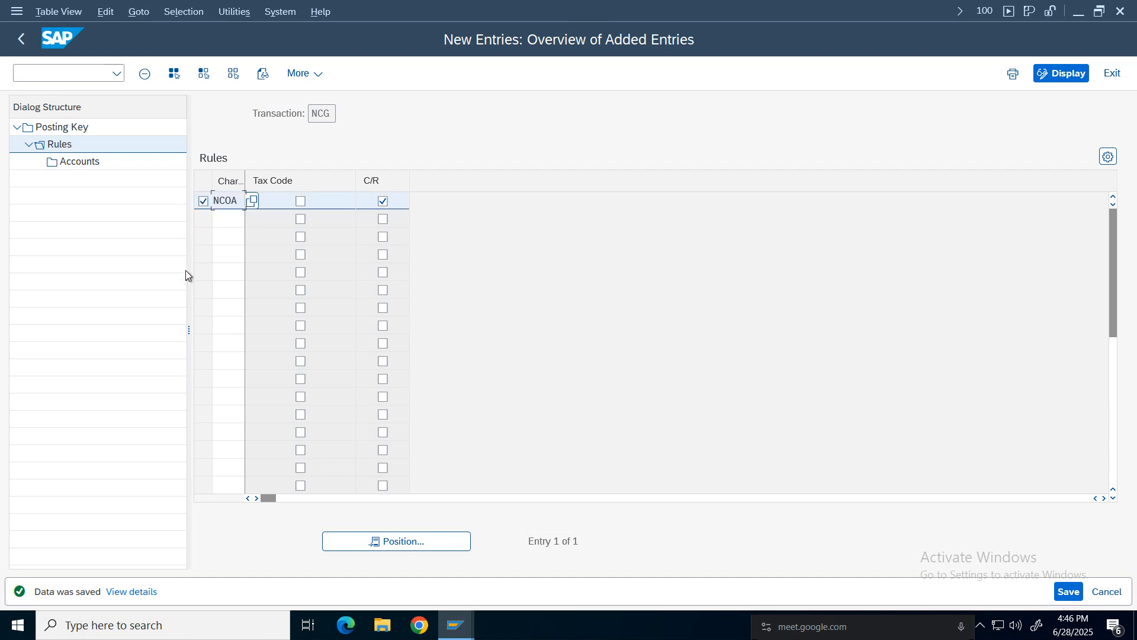
double_click(83, 164)
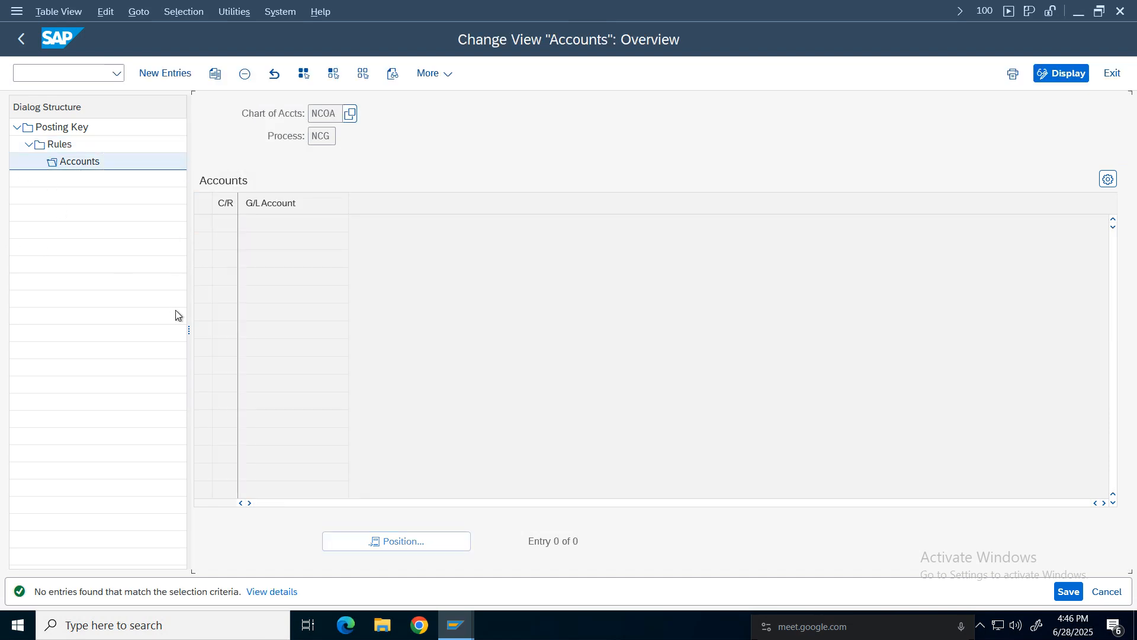
left_click(164, 73)
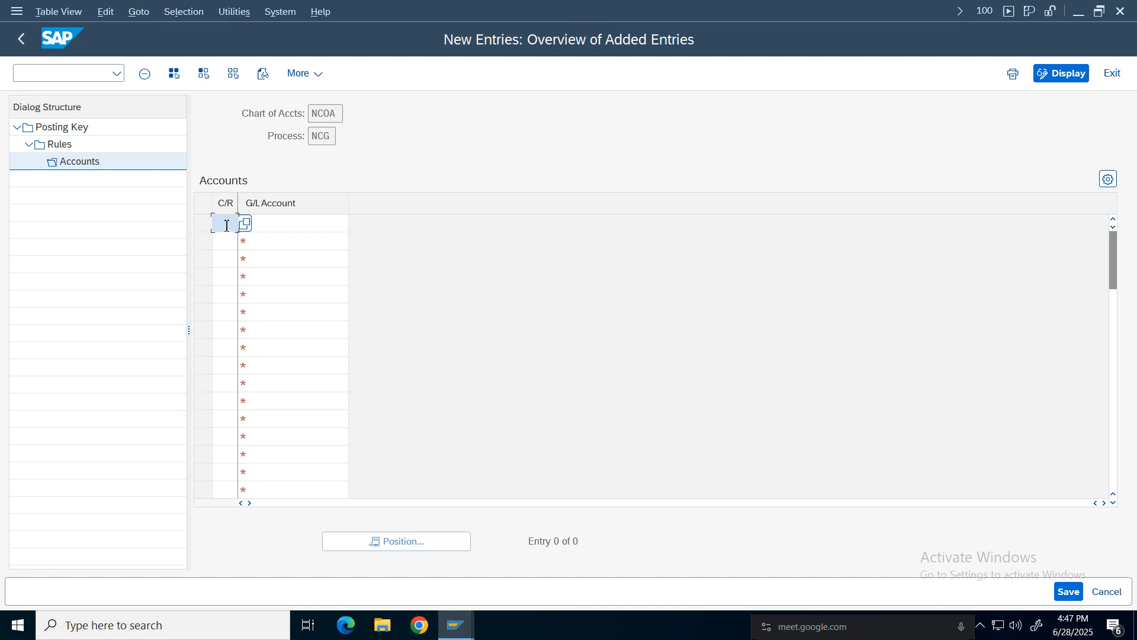
type("n")
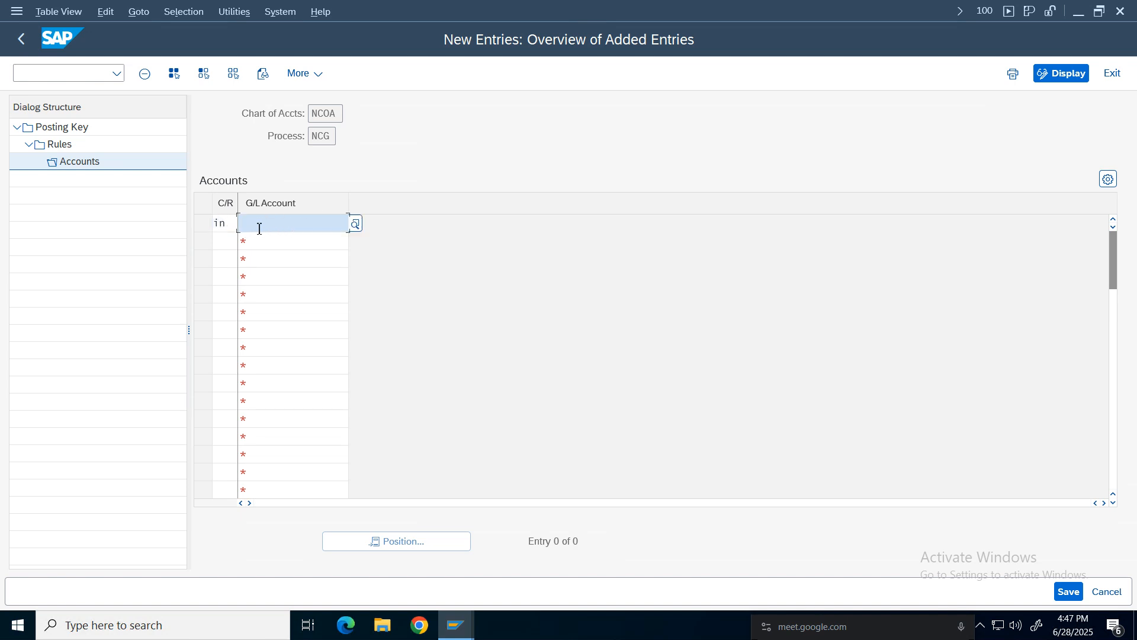
left_click(357, 224)
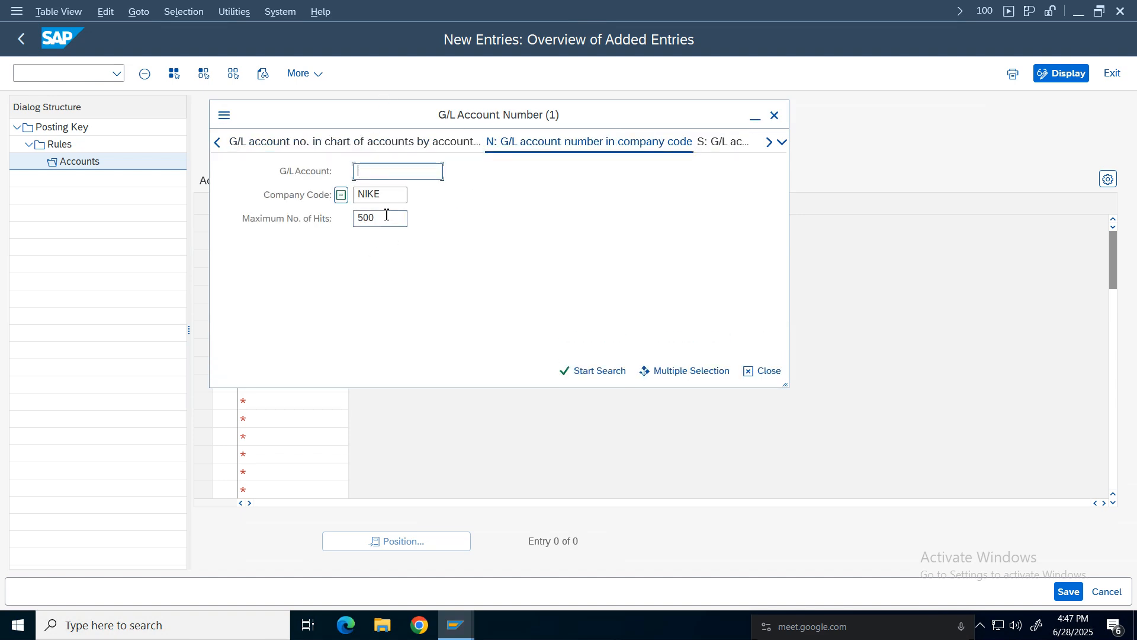
left_click(600, 371)
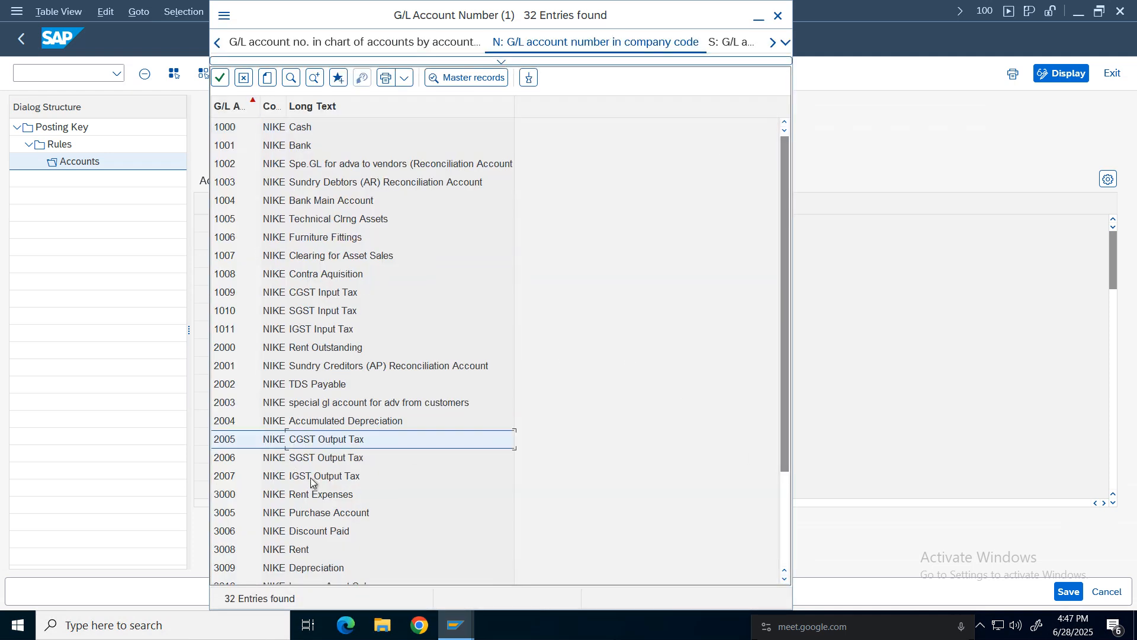
double_click(314, 294)
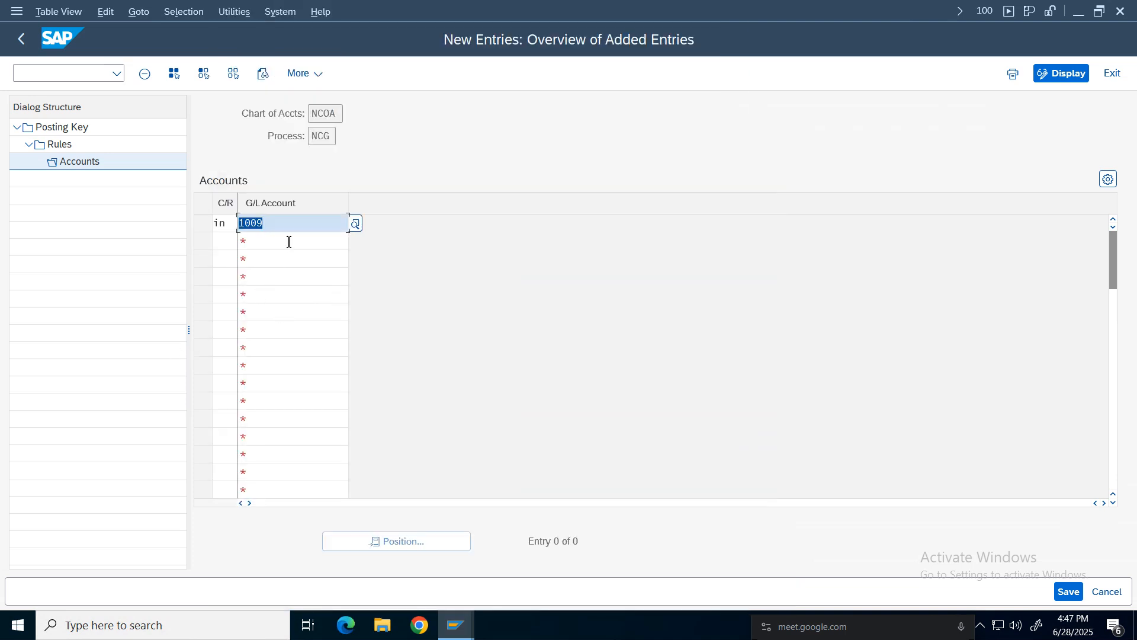
Save the NCG account entry and return to the posting key overview.
key("ctrl+s")
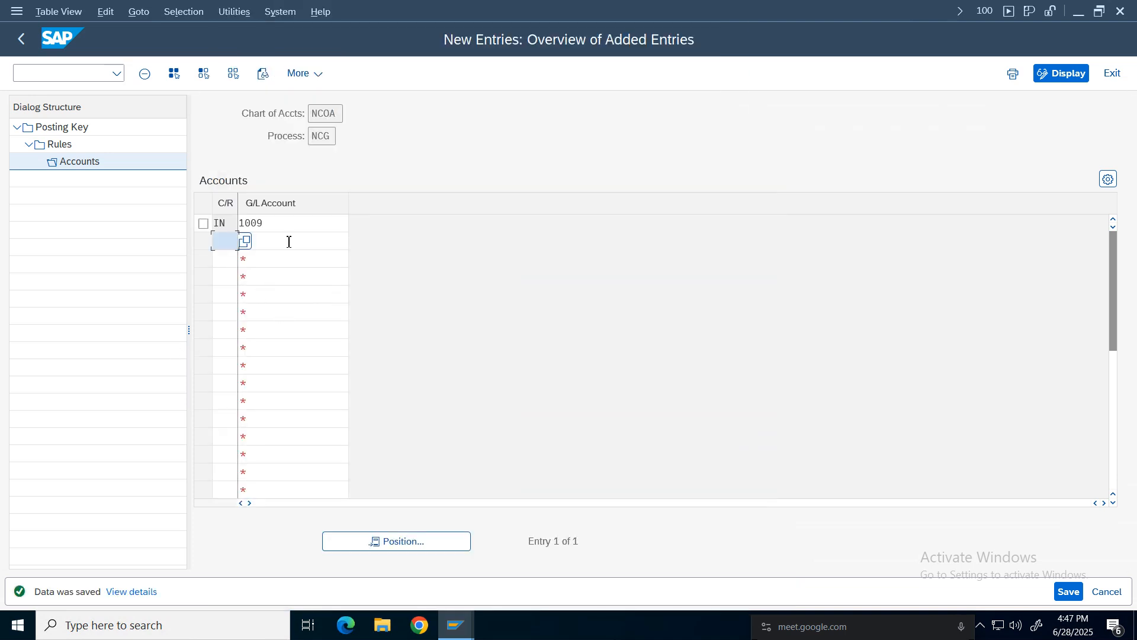
left_click(24, 41)
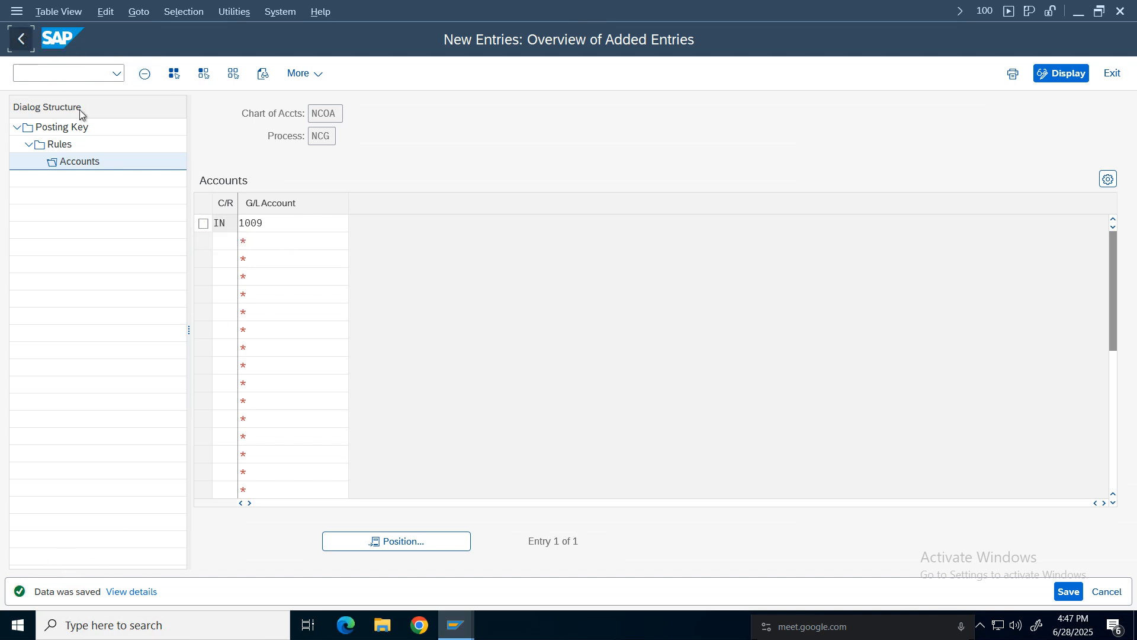
left_click(21, 40)
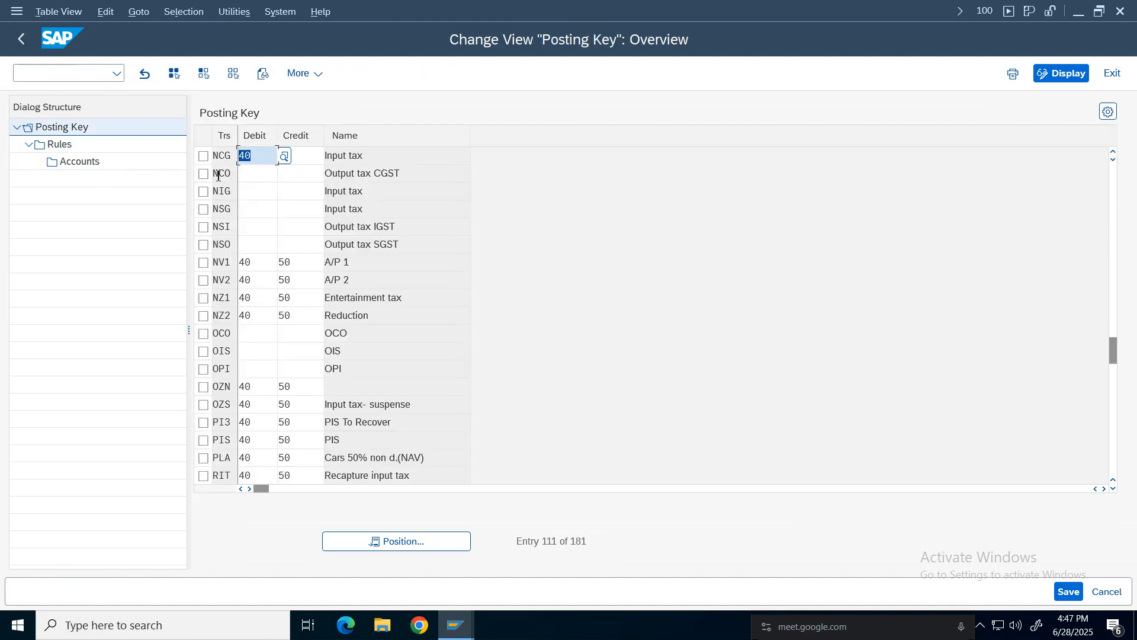
Set debit posting key 40 and credit posting key 50 for transaction NSG.
left_click(377, 155)
left_click(203, 193)
left_click(203, 210)
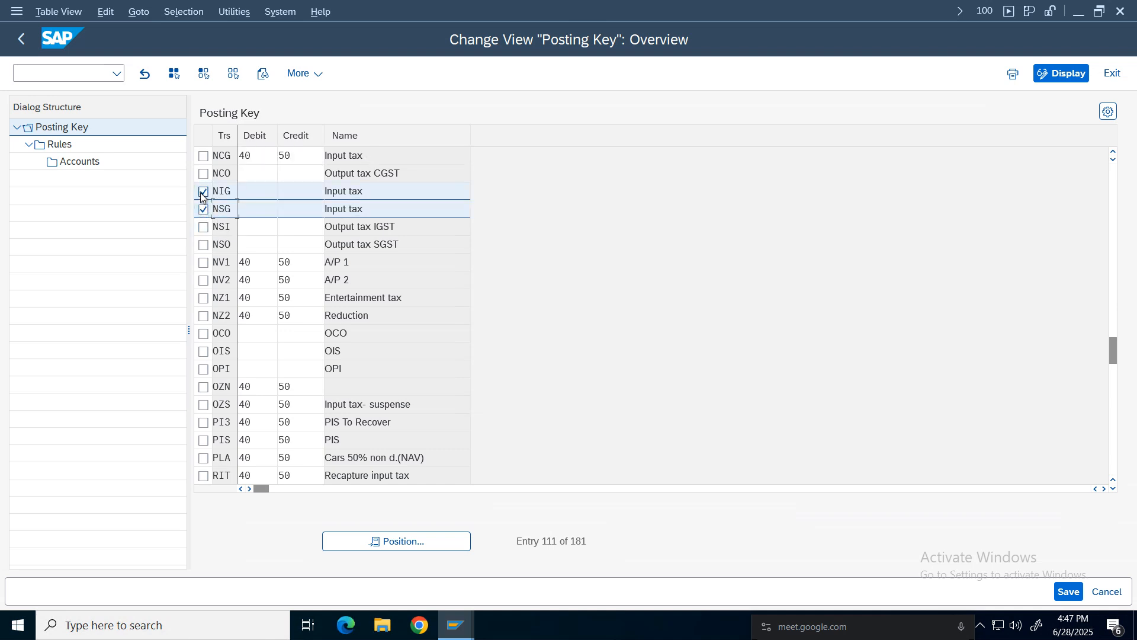
left_click(203, 192)
left_click_drag(221, 209, 202, 209)
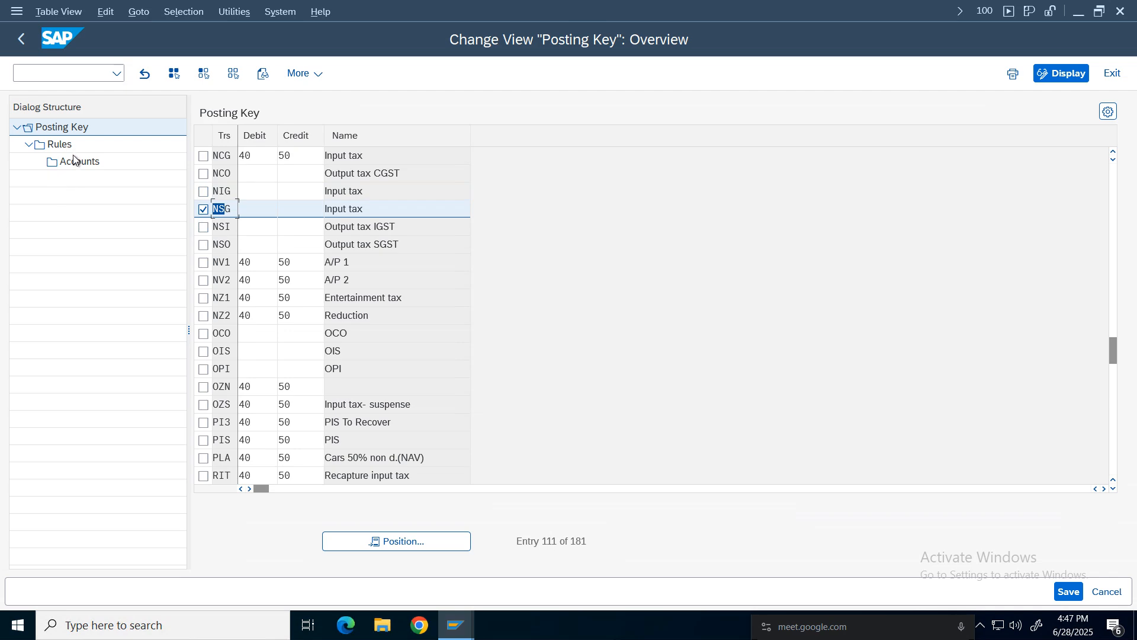
left_click(263, 209)
type("40")
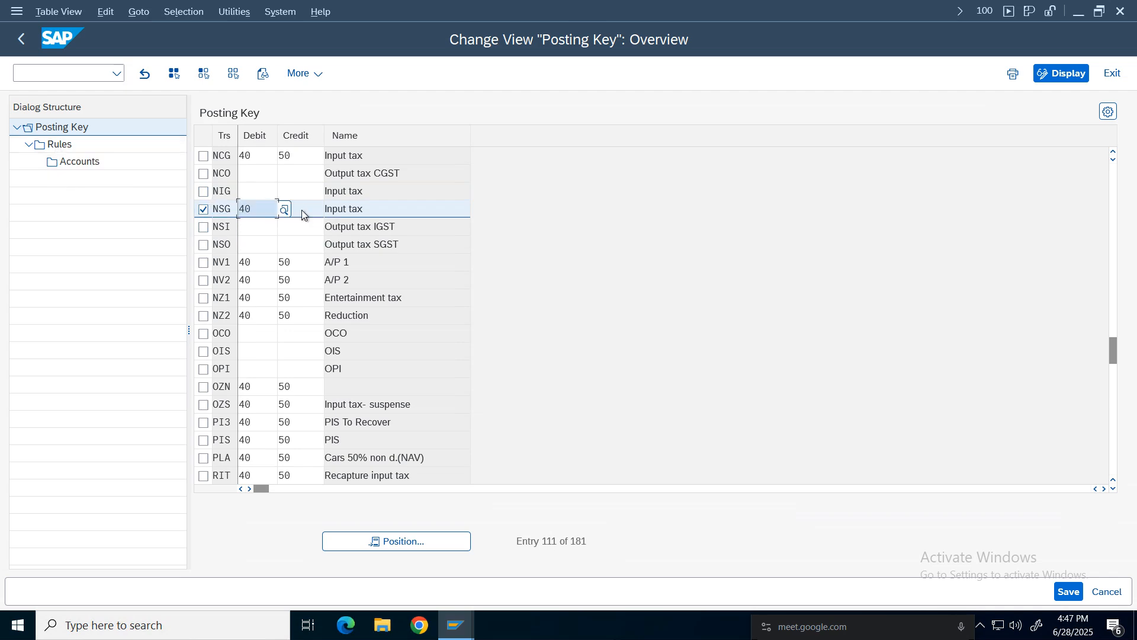
left_click(302, 210)
type("50")
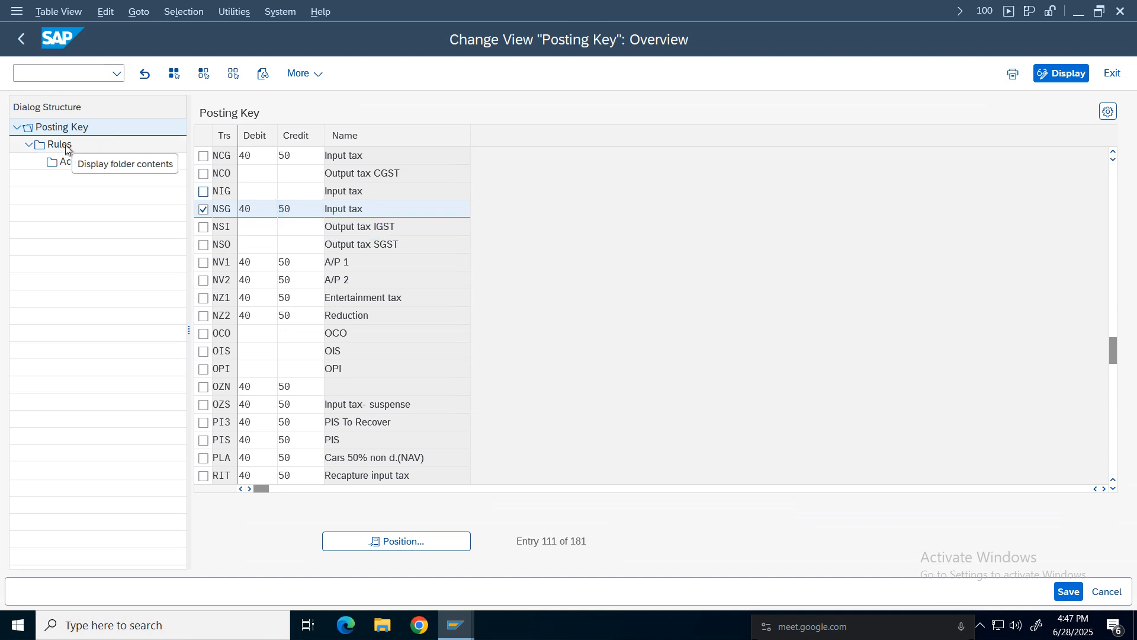
Add a rule for NSG with chart of accounts NCOA and only C/R ticked, and save it.
double_click(67, 148)
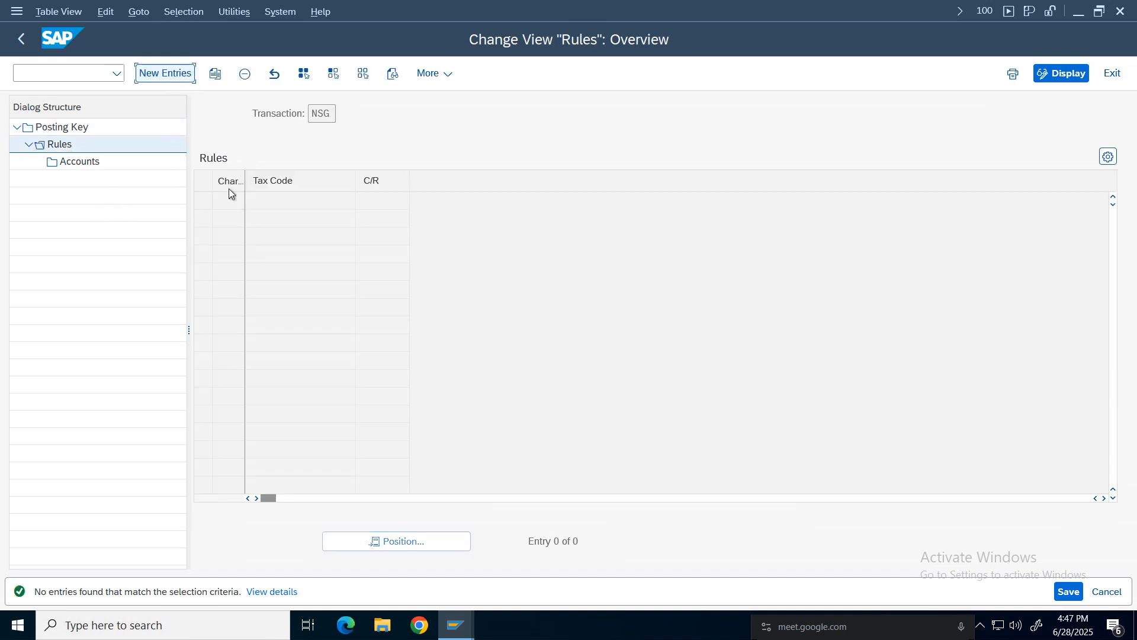
key("F5")
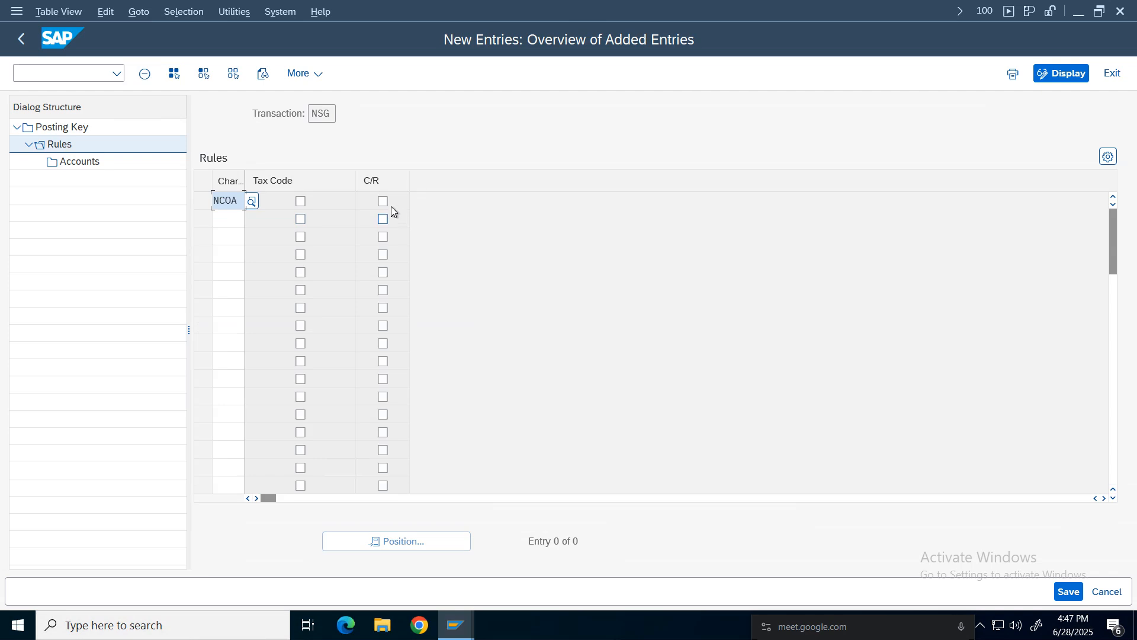
left_click(383, 201)
left_click(1064, 591)
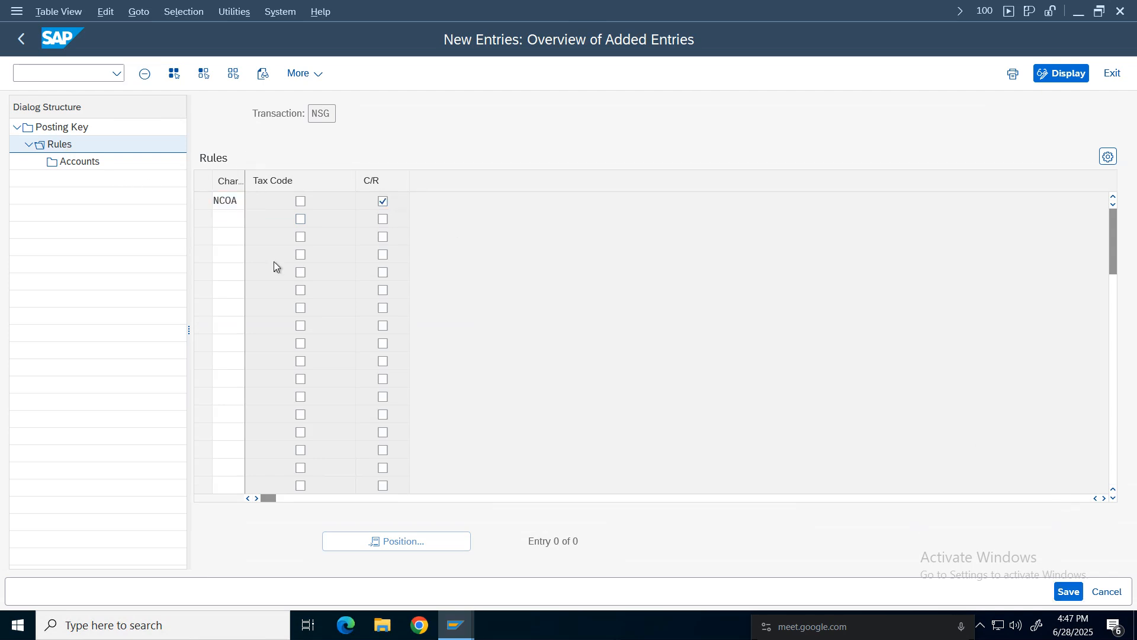
Add an NSG account entry with C/R 'in' and G/L account 1010 SGST Input Tax, and save it.
left_click(203, 201)
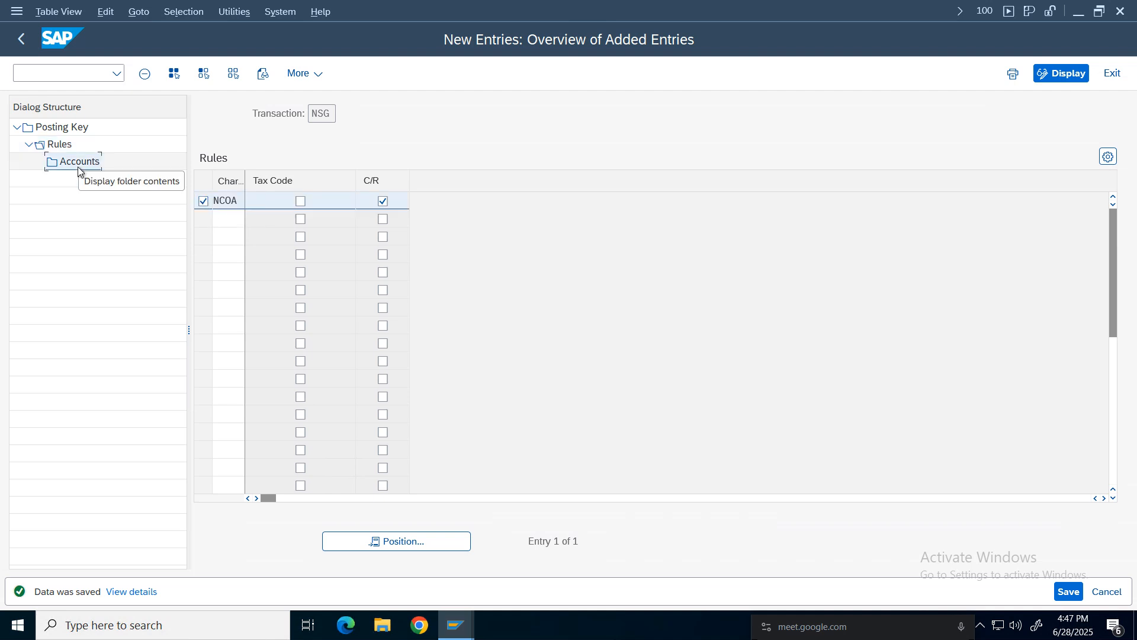
double_click(80, 162)
left_click(165, 73)
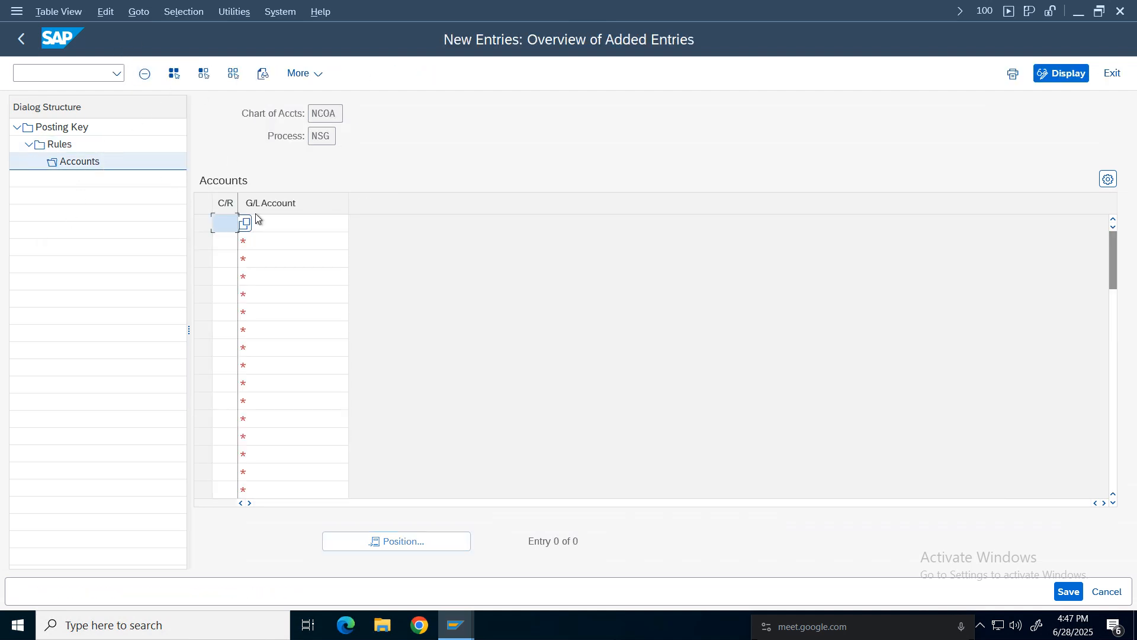
left_click(223, 223)
left_click(231, 244)
left_click(318, 223)
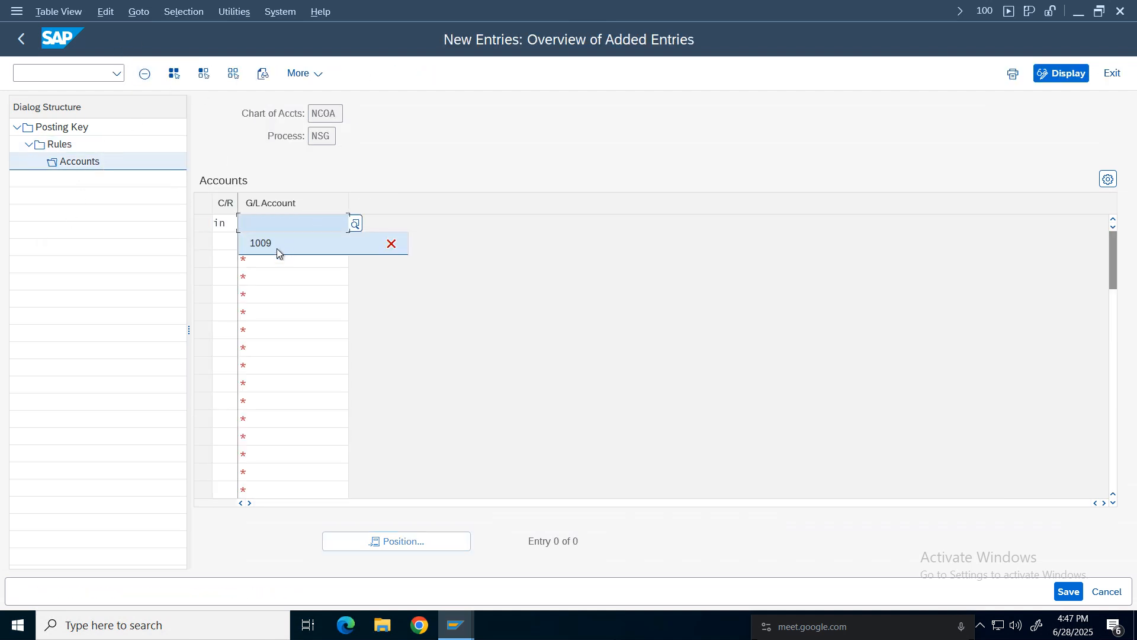
left_click(276, 248)
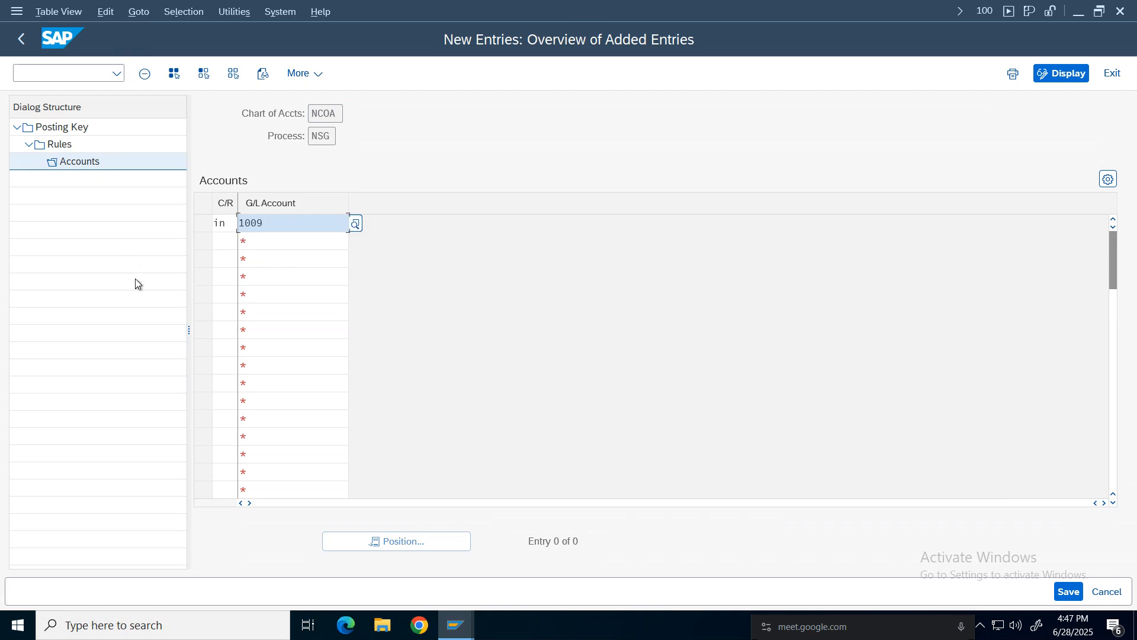
key("F4")
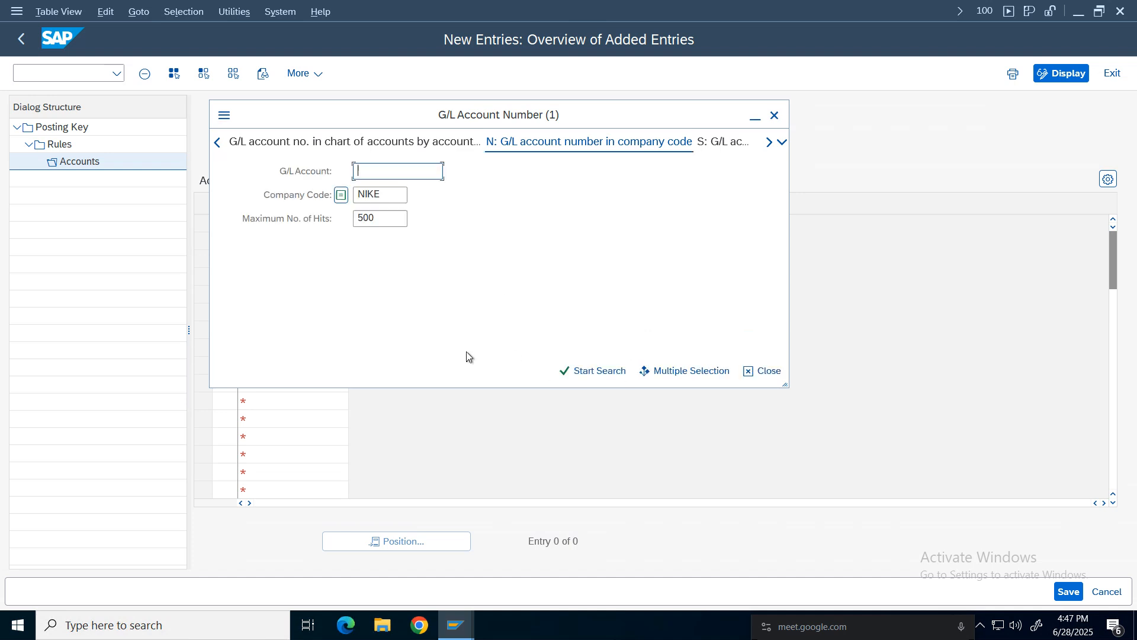
left_click(594, 370)
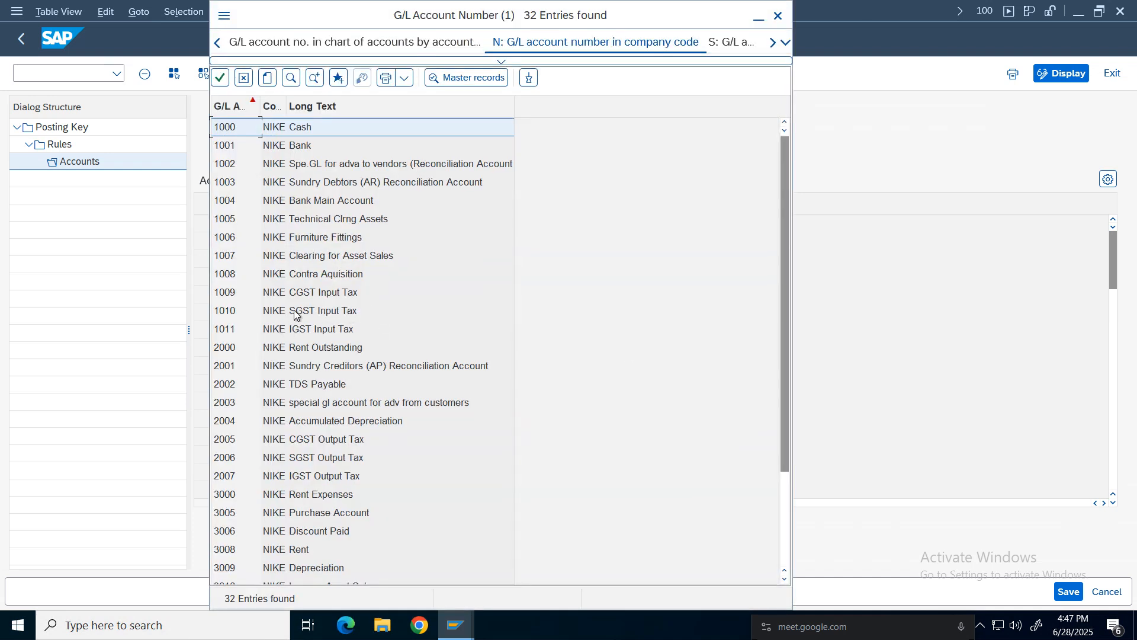
double_click(300, 312)
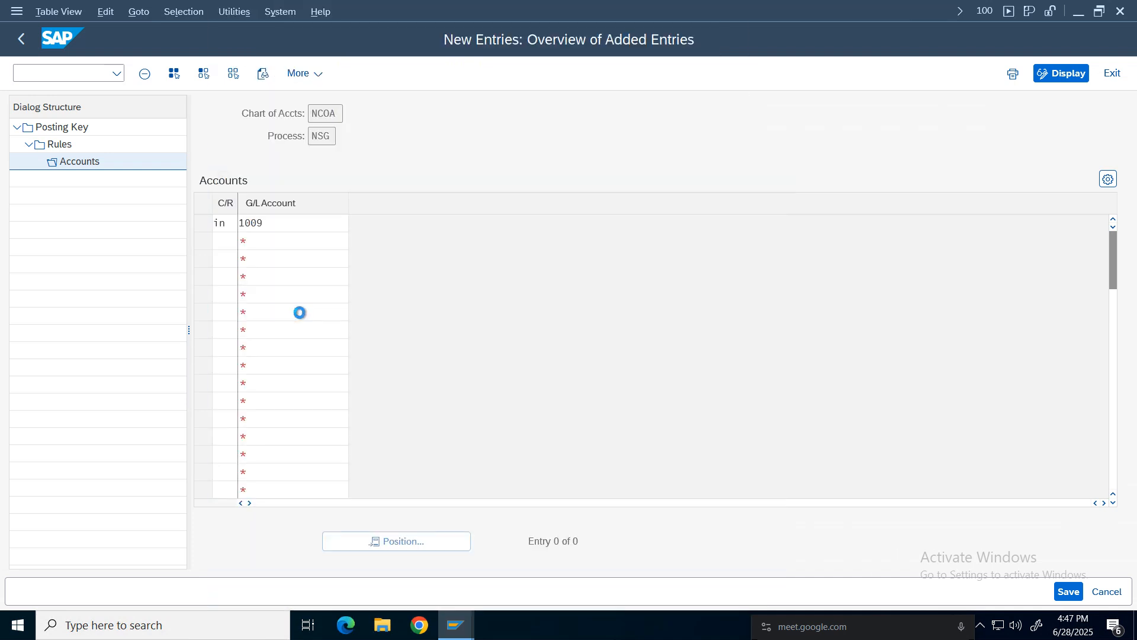
key("ctrl+s")
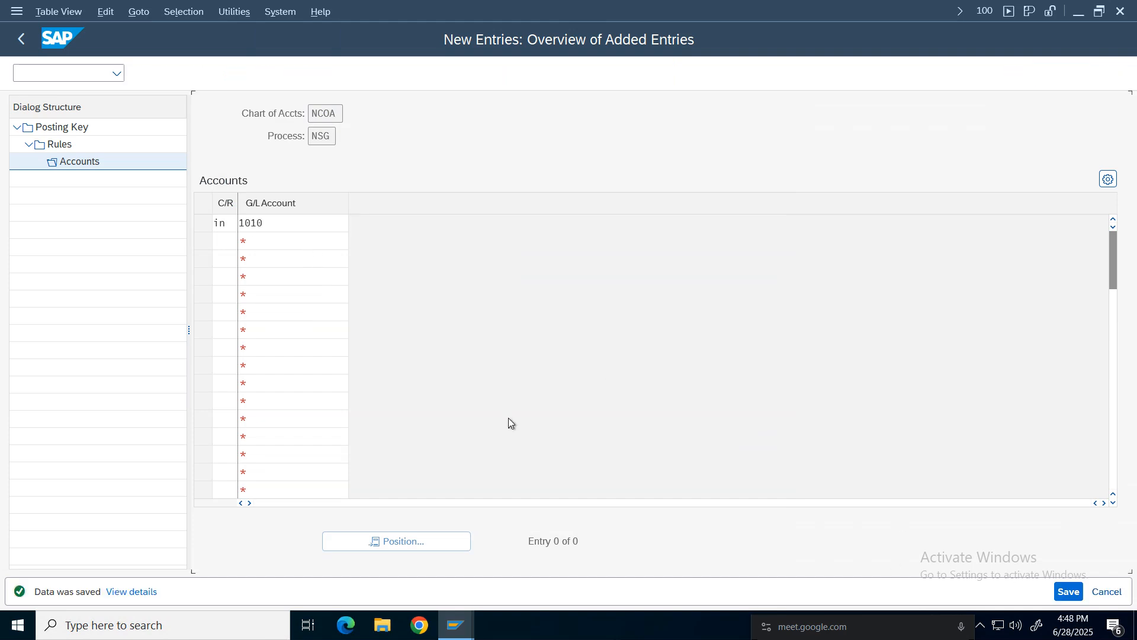
Return to the posting key overview and set debit key 40 and credit key 50 for transaction NIG.
left_click(10, 28)
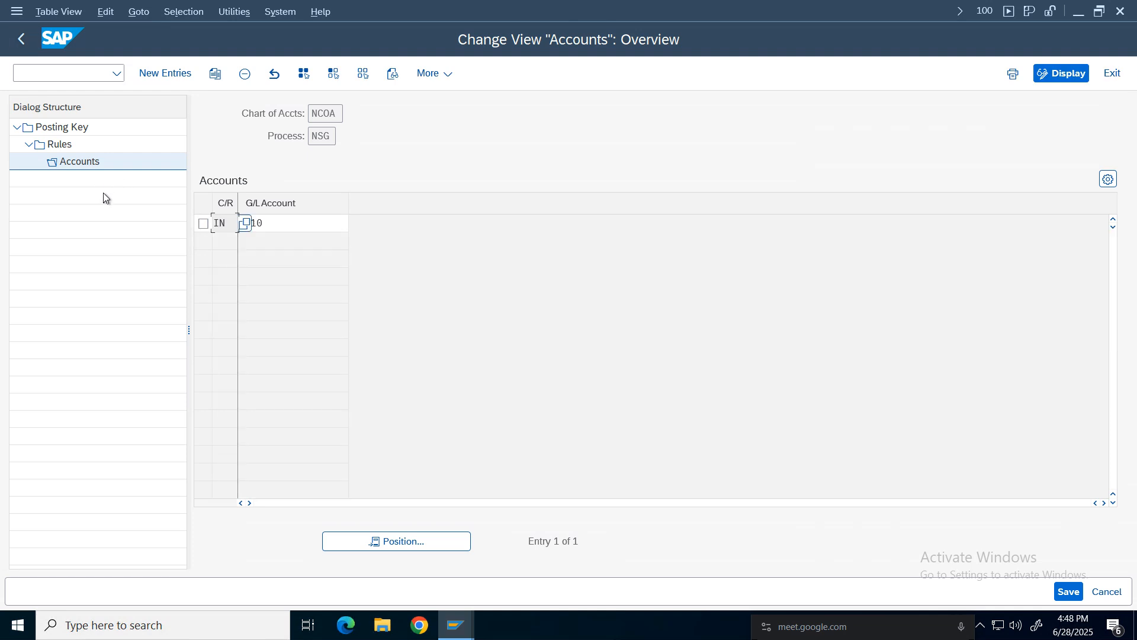
left_click(21, 39)
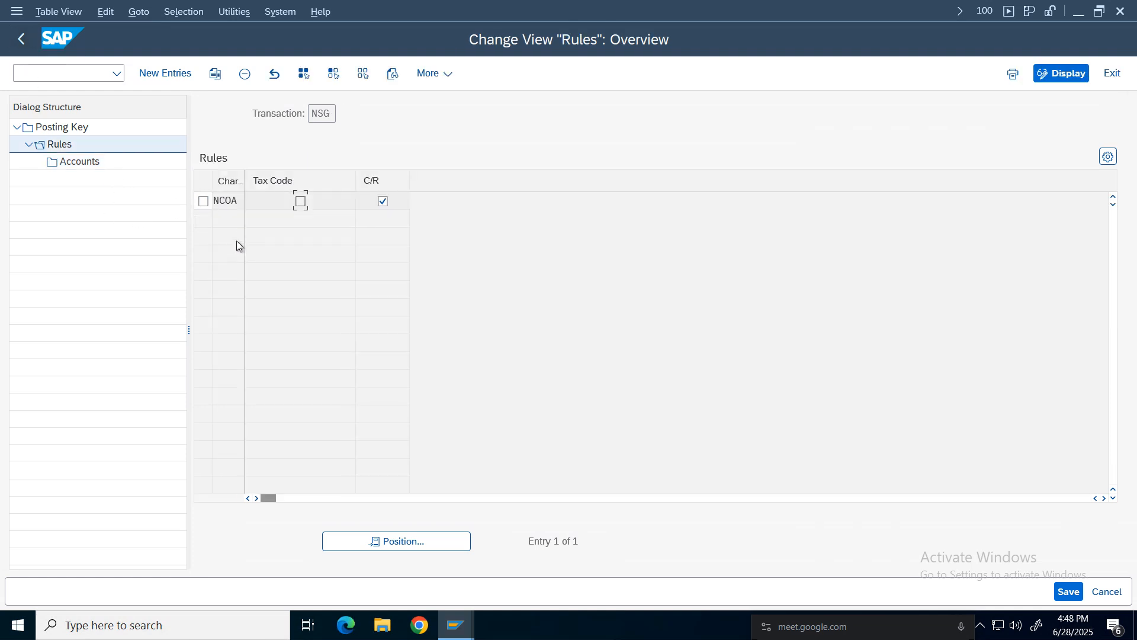
left_click(21, 38)
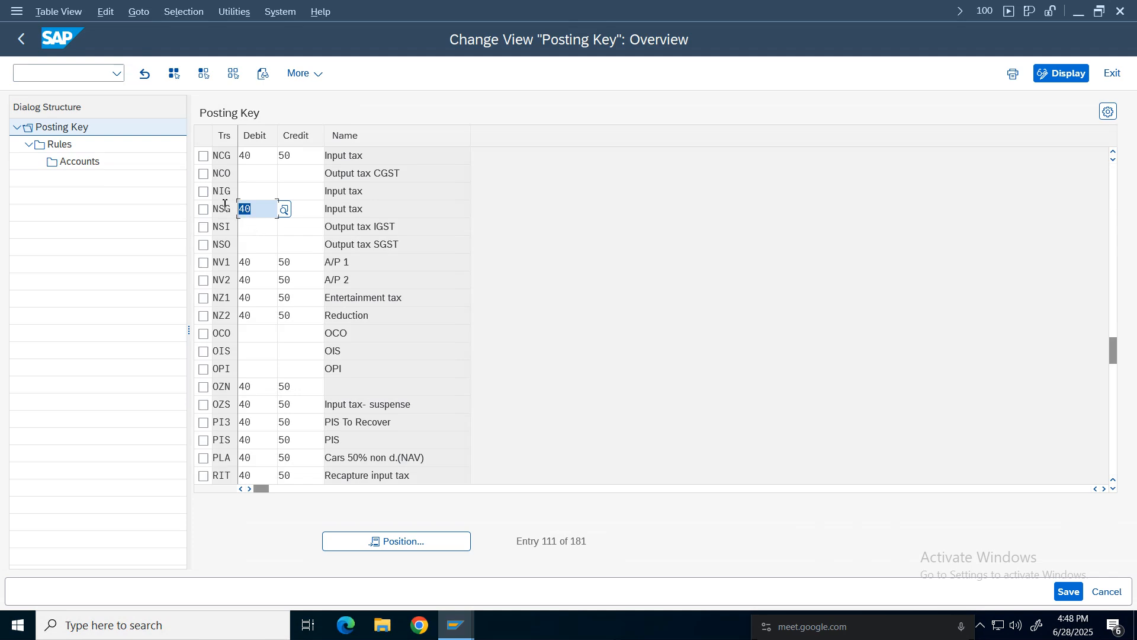
left_click(229, 159)
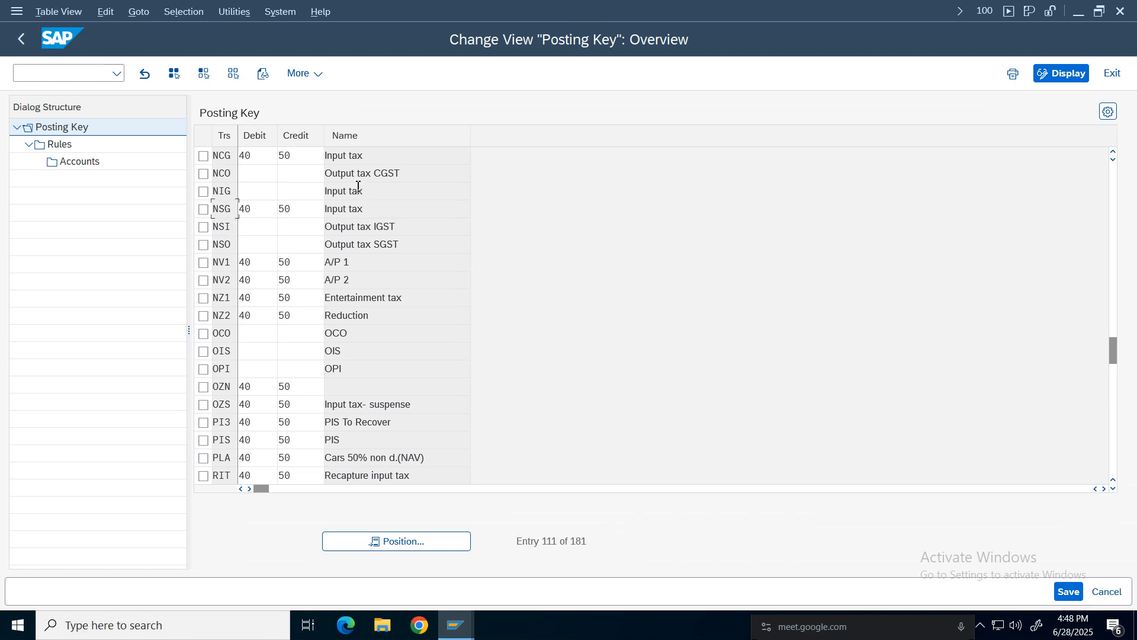
left_click(260, 192)
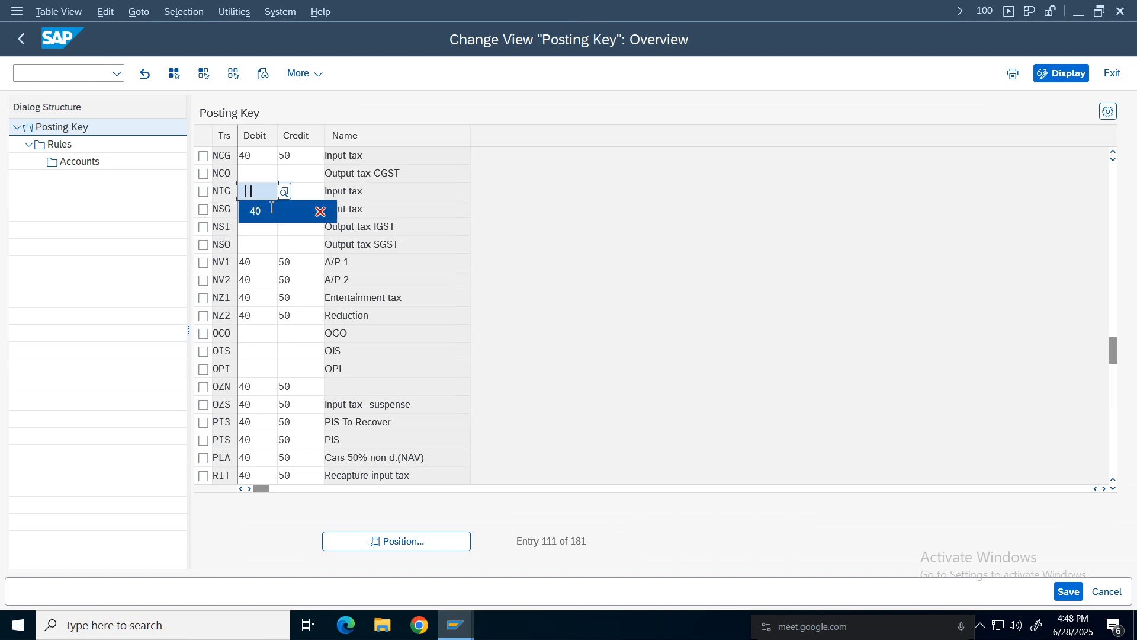
left_click(254, 211)
left_click(299, 192)
left_click(302, 211)
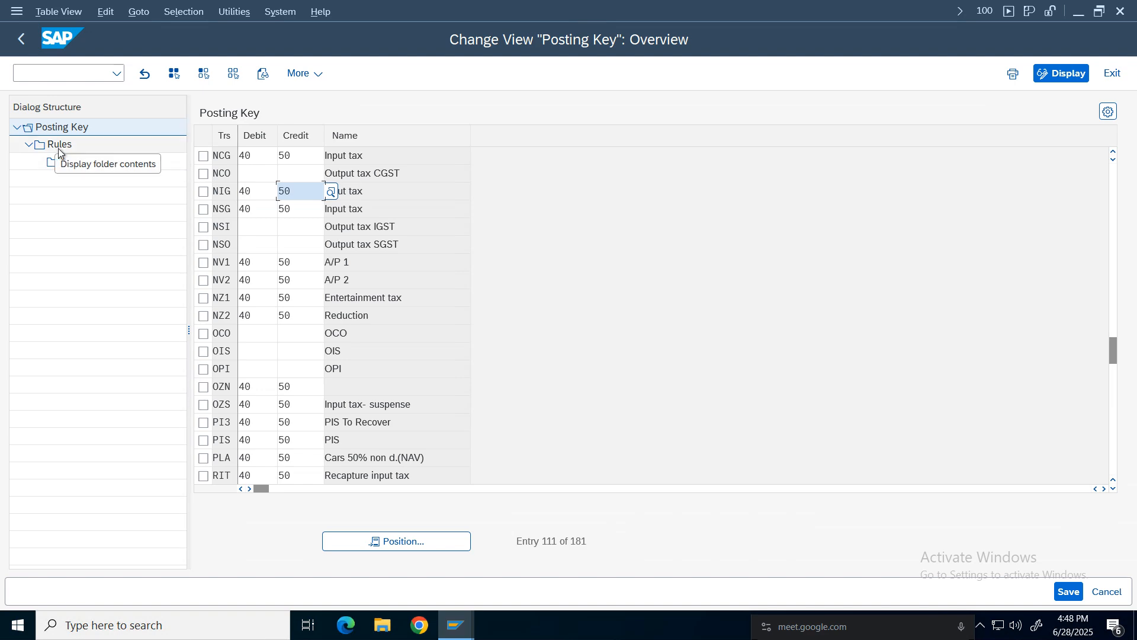
Add a rule for NIG with chart of accounts NCOA and only C/R ticked.
left_click(59, 145)
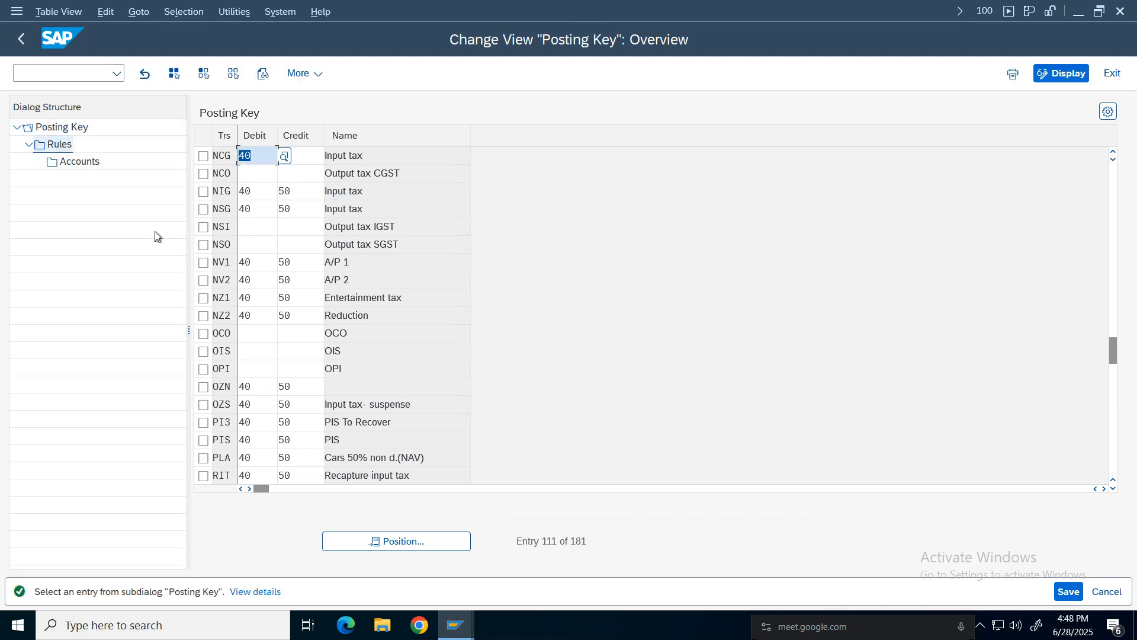
left_click(203, 192)
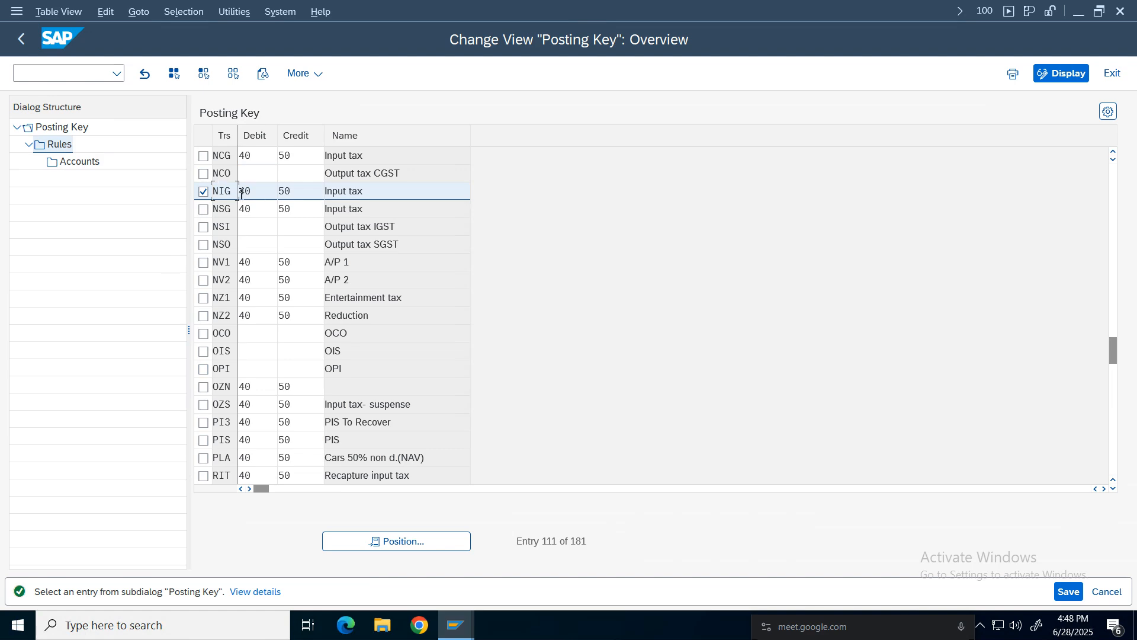
left_click(39, 145)
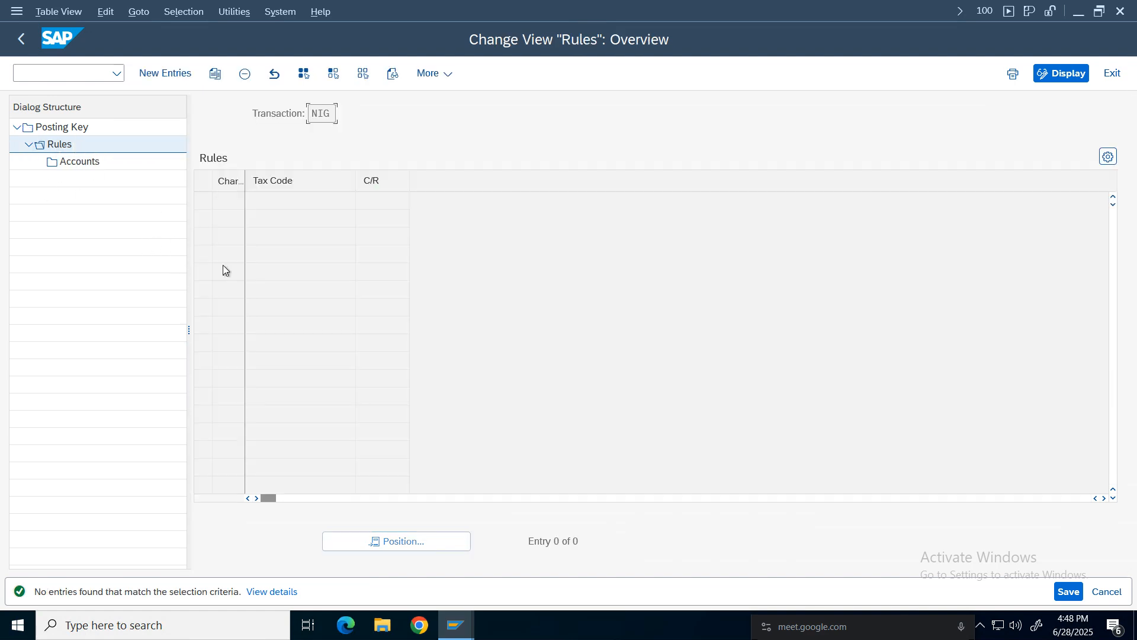
left_click(162, 73)
left_click(228, 202)
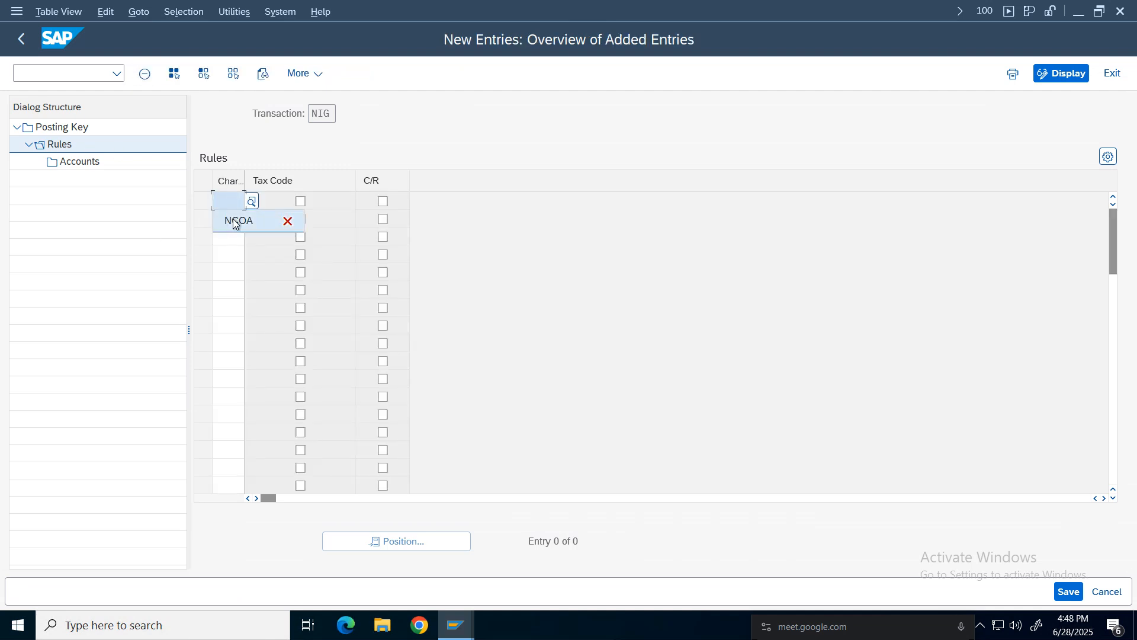
left_click(228, 220)
left_click(383, 202)
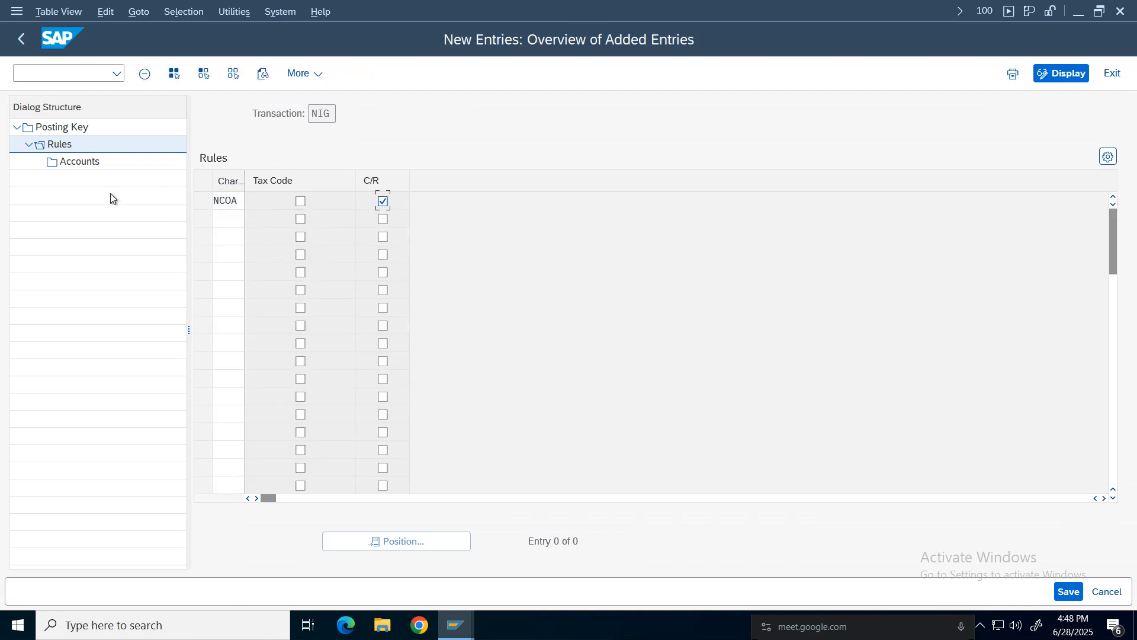
left_click(86, 161)
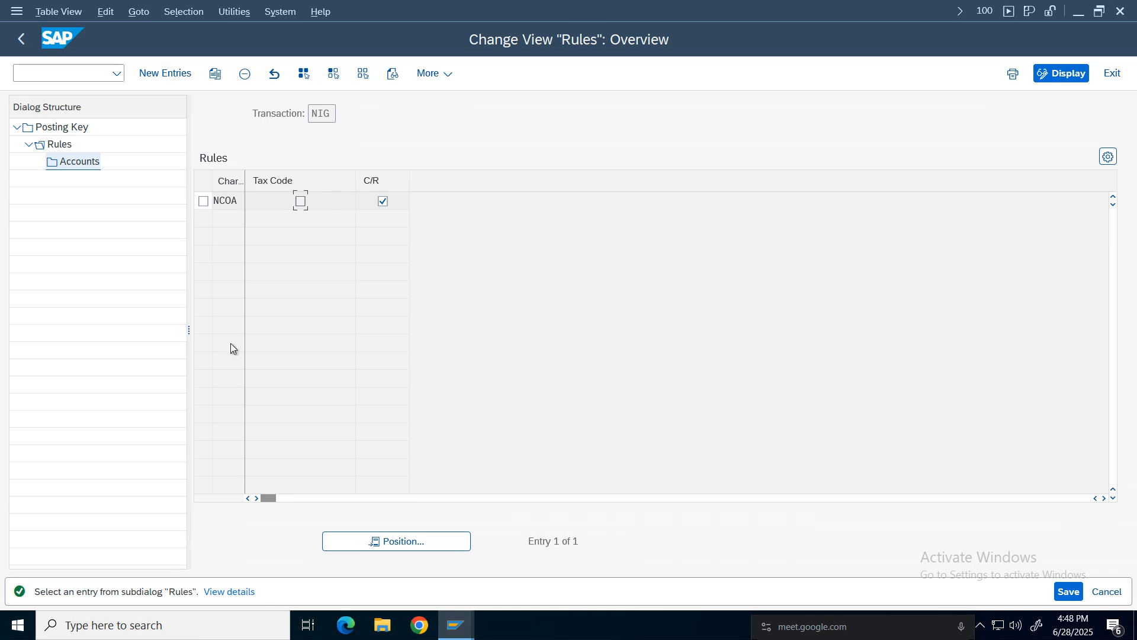
Add an NIG account entry with C/R 'in' and G/L account 1011 IGST Input Tax, and save it.
left_click(208, 202)
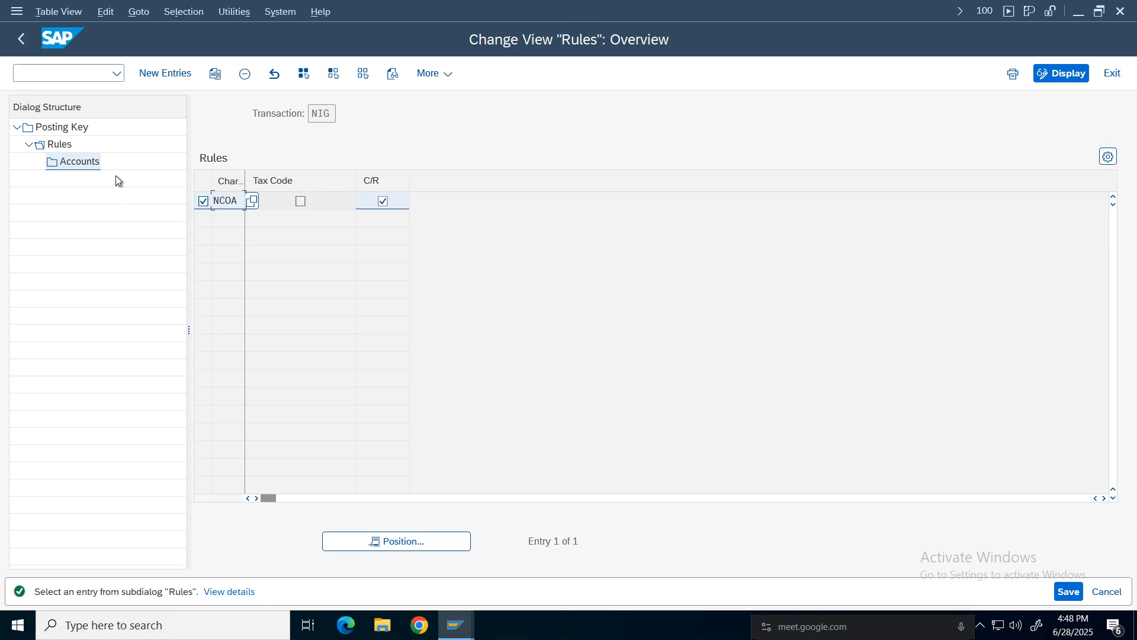
left_click(88, 161)
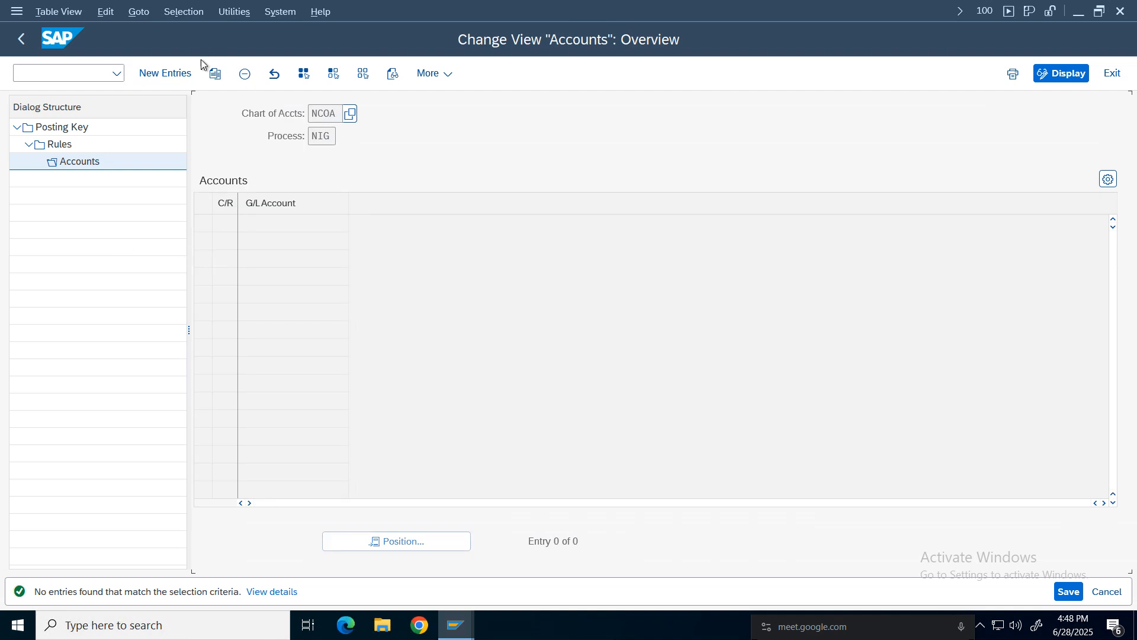
left_click(178, 74)
left_click(226, 224)
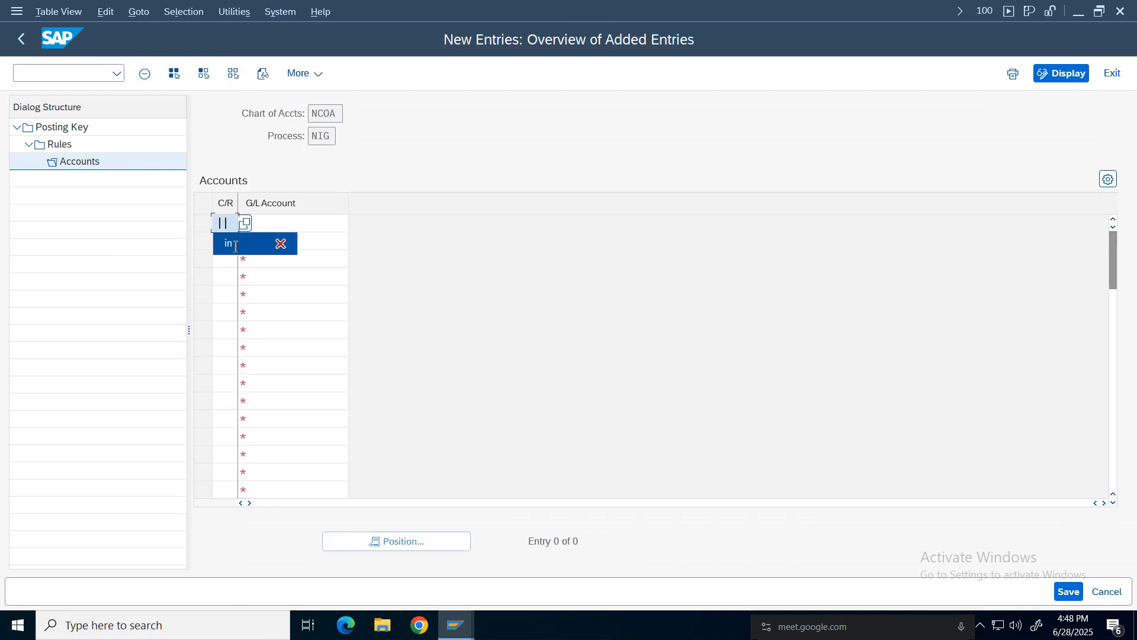
left_click(235, 244)
left_click(319, 224)
left_click(356, 226)
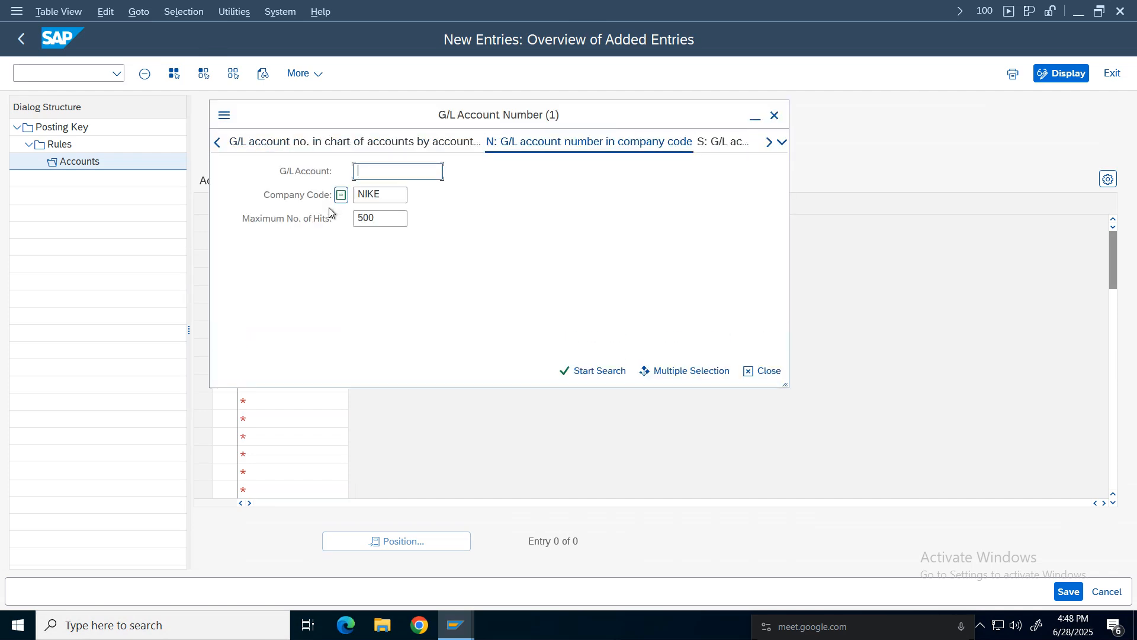
left_click(591, 371)
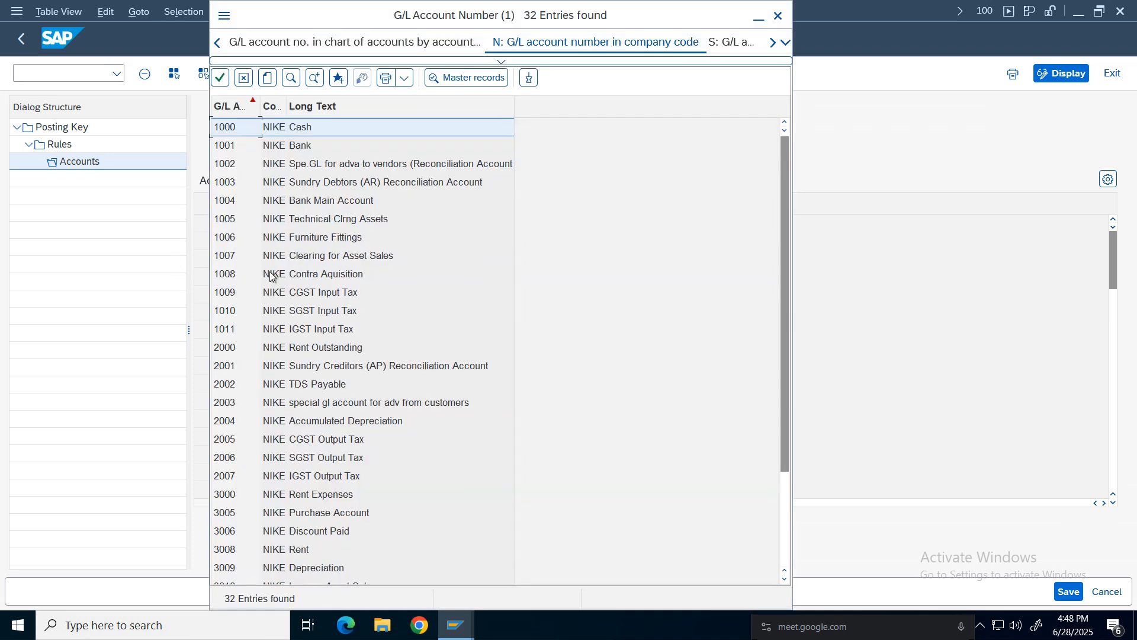
left_click(305, 330)
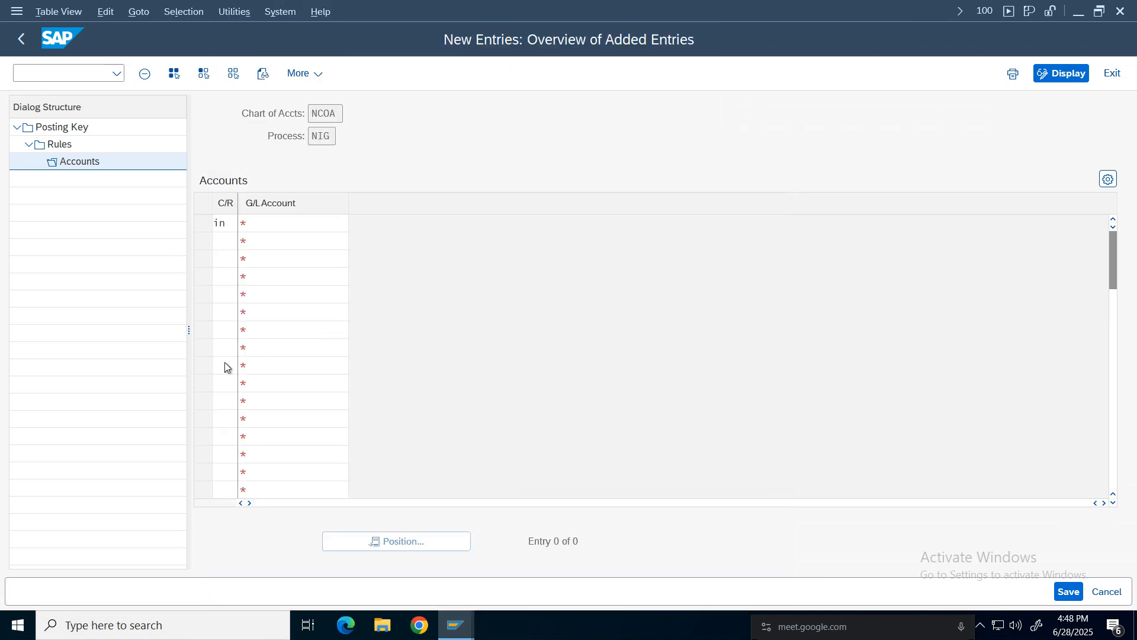
left_click(1069, 591)
Return to the posting key overview and select transaction NCO.
left_click(21, 39)
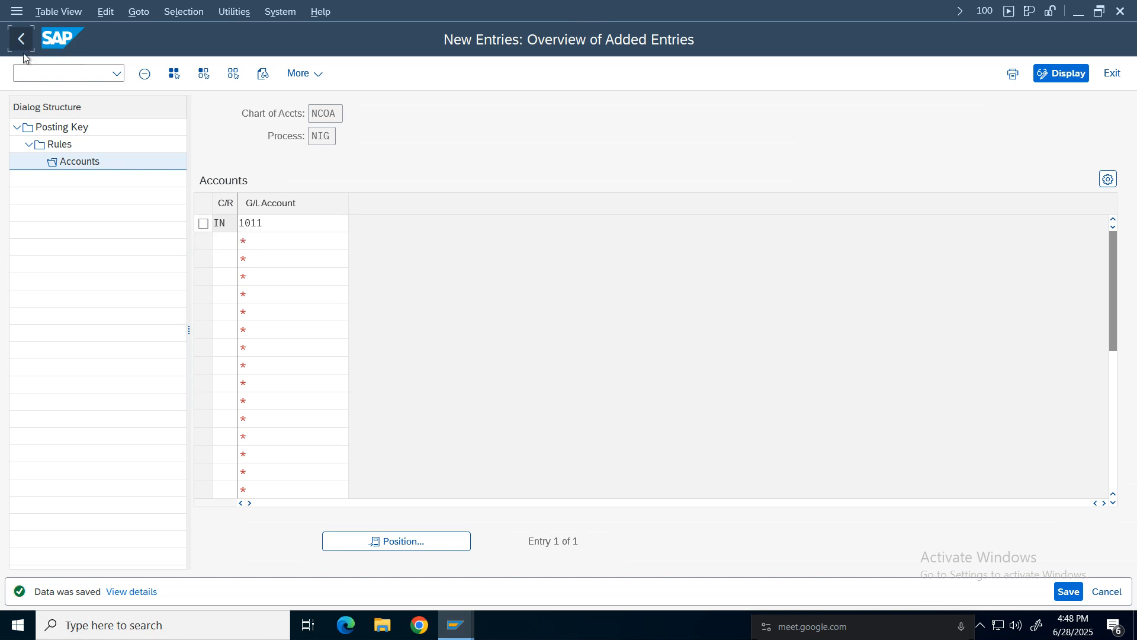
left_click(20, 45)
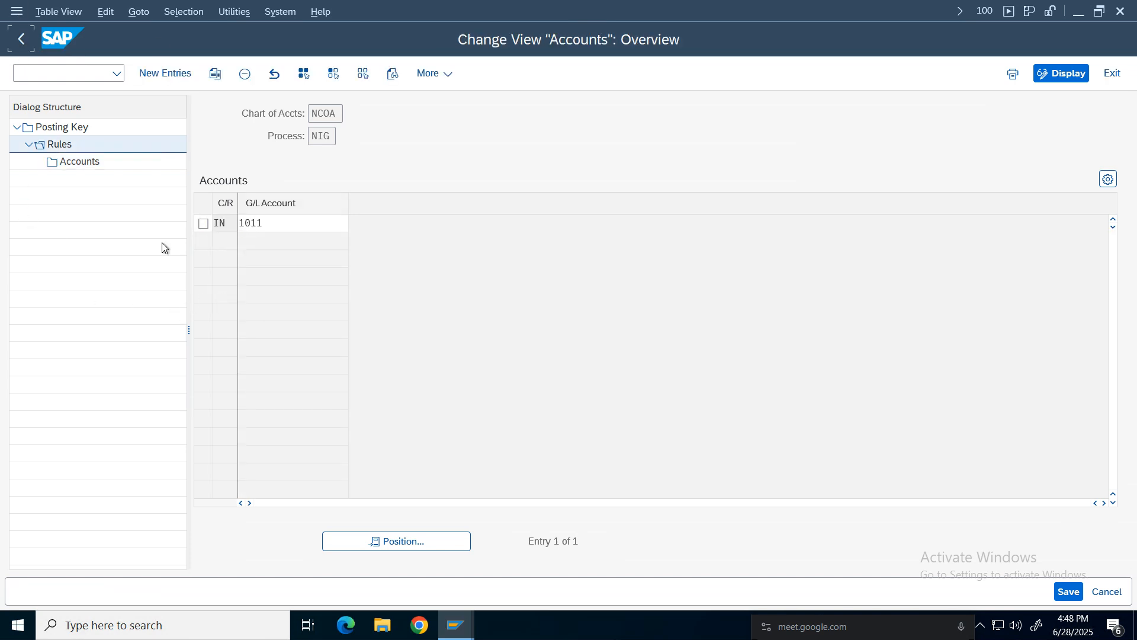
key("F3")
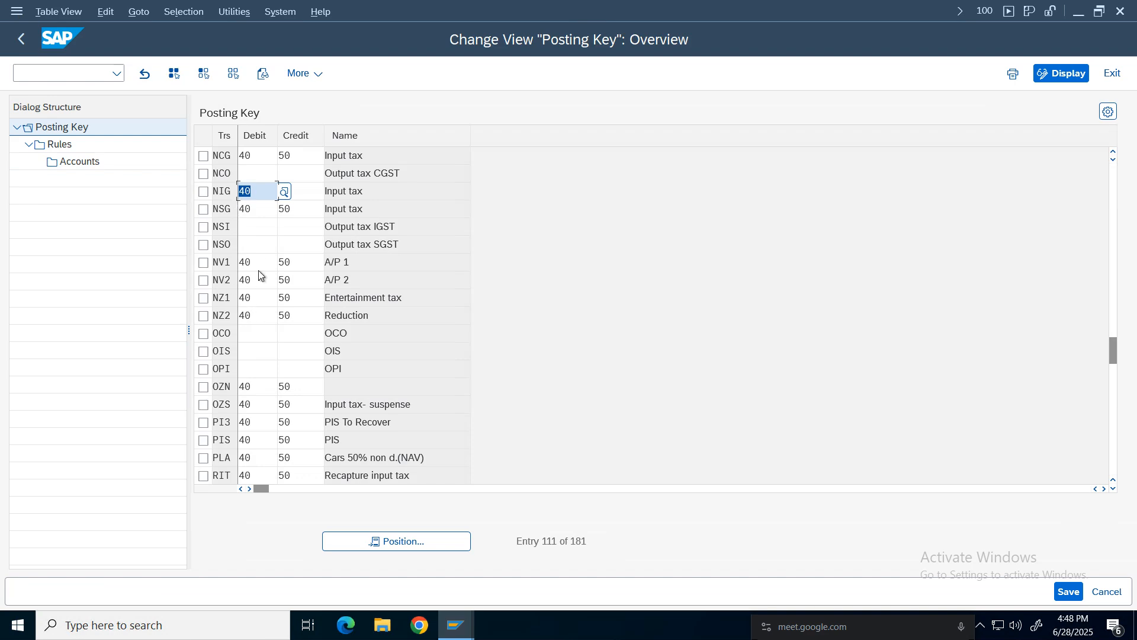
left_click_drag(1112, 348, 1112, 326)
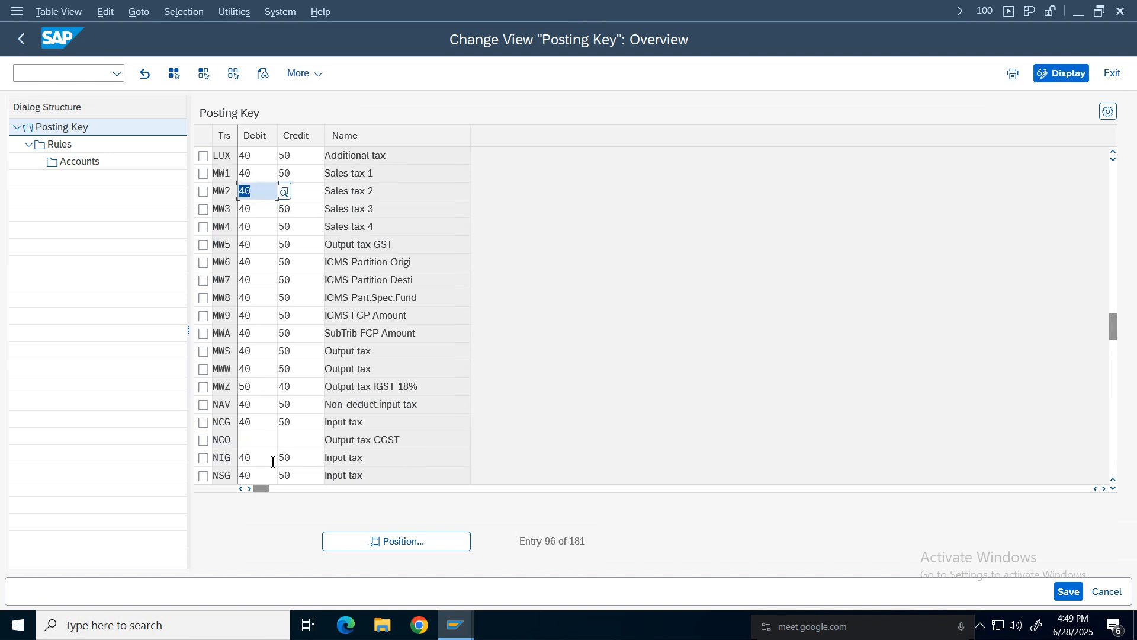
left_click(381, 347)
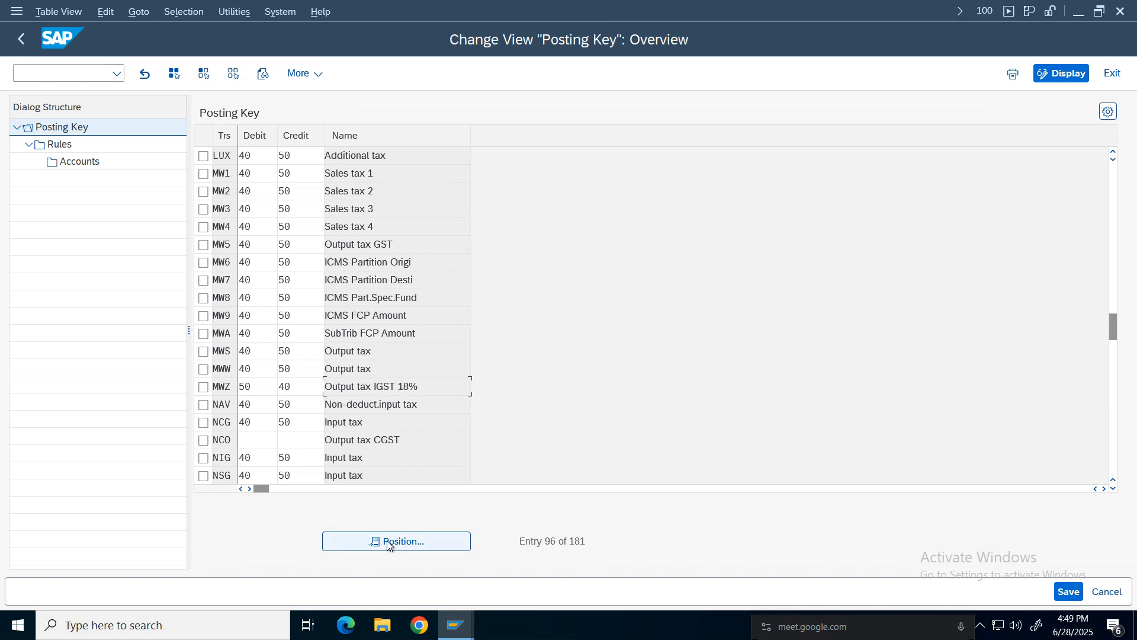
left_click(203, 440)
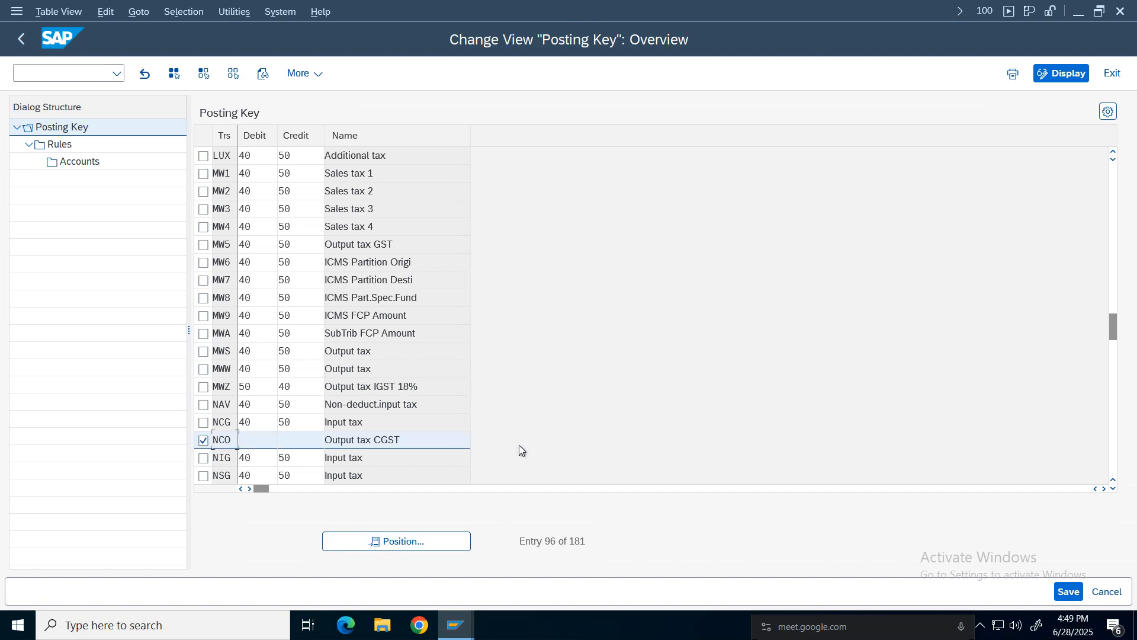
left_click(1114, 489)
left_click(1114, 489)
left_click(1114, 489)
left_click(1114, 489)
left_click(1114, 489)
left_click(1113, 489)
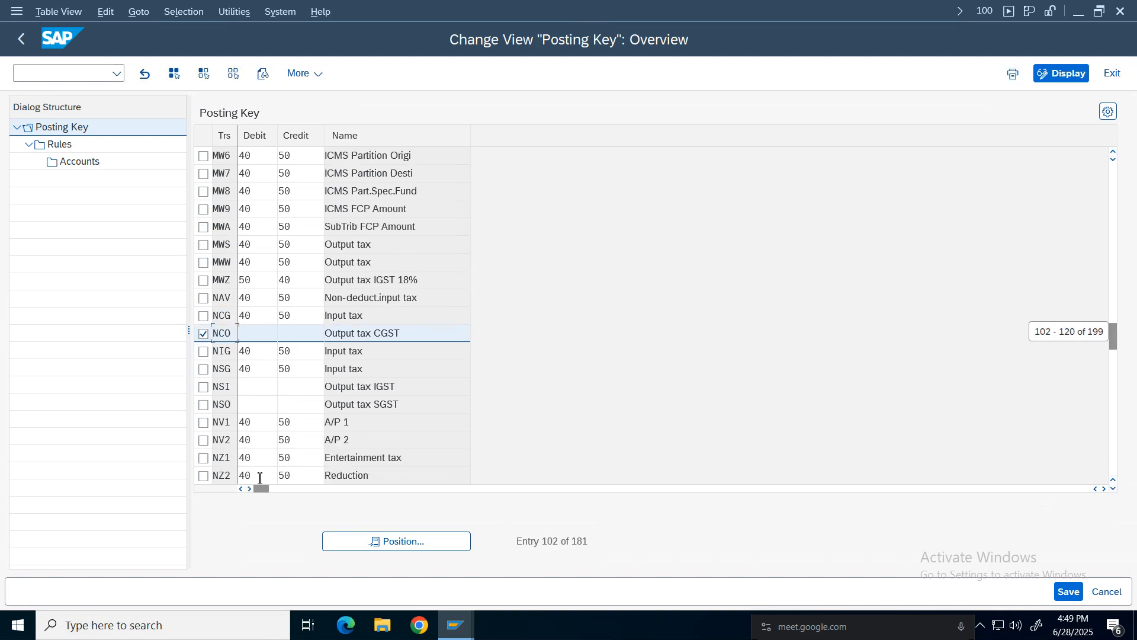
left_click(203, 405)
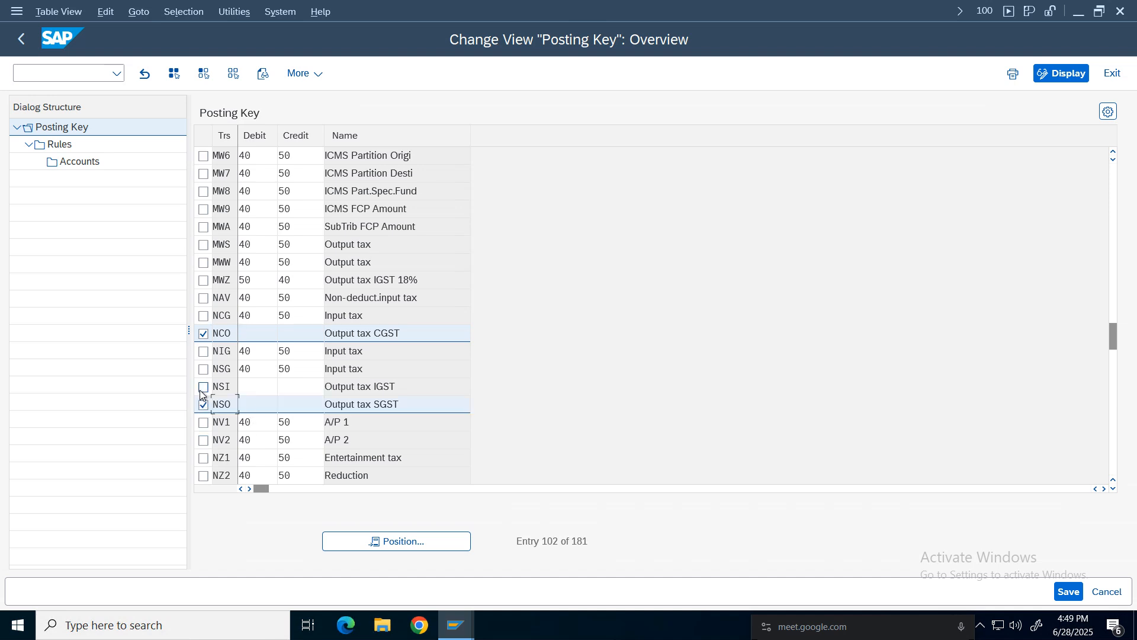
left_click(204, 387)
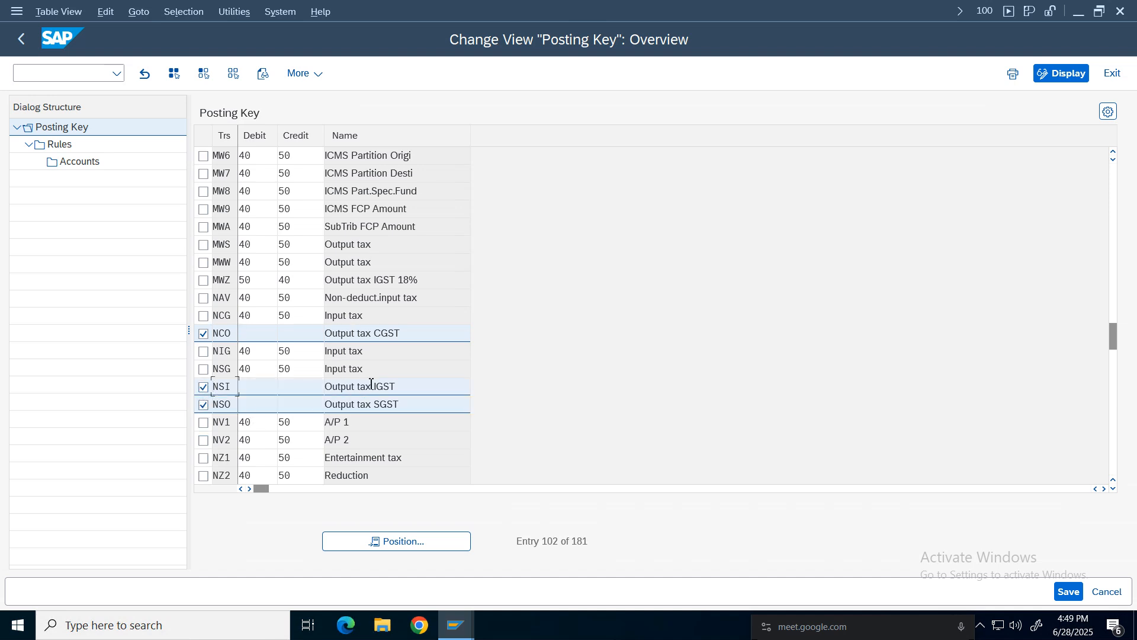
left_click(203, 404)
left_click(203, 387)
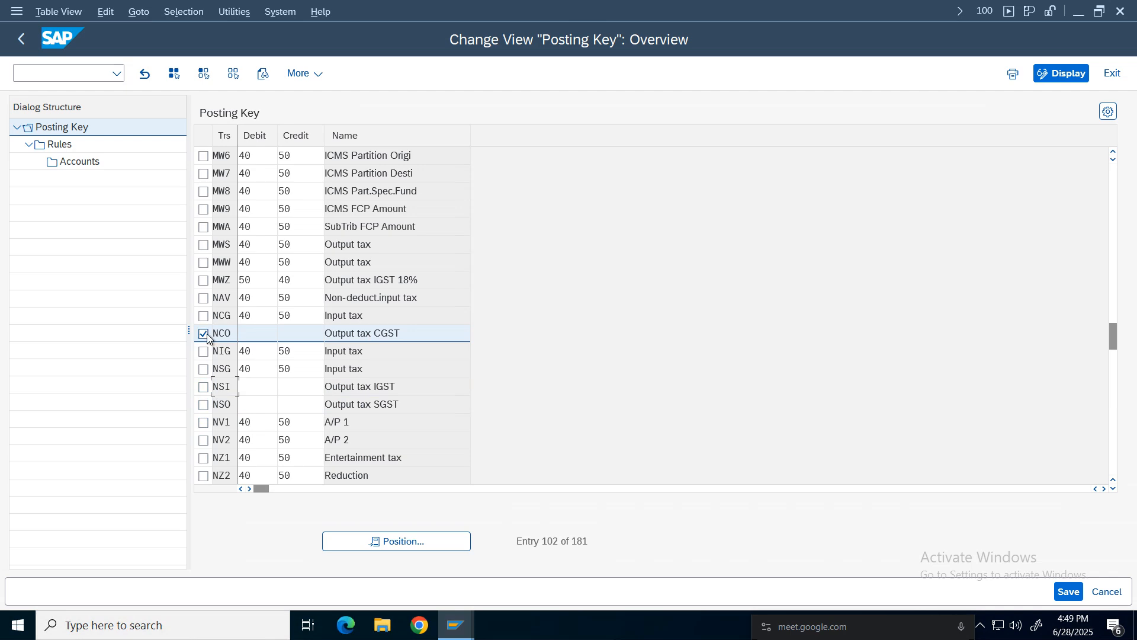
Set debit key 40 and credit key 50 for transaction NCO.
left_click(263, 333)
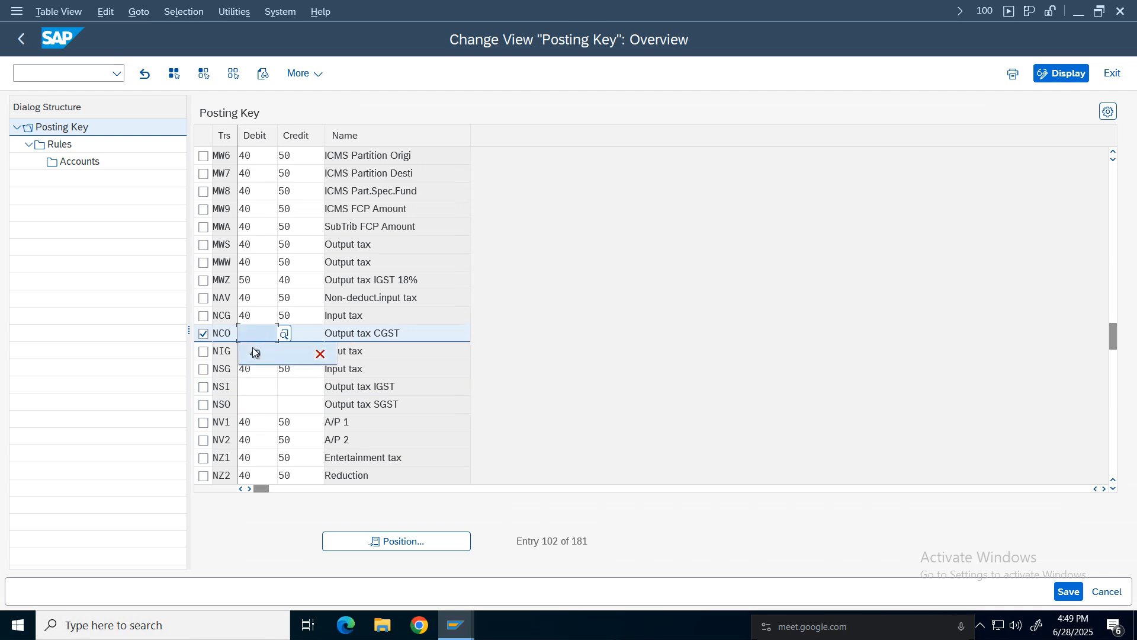
left_click(255, 353)
left_click(303, 334)
left_click(302, 353)
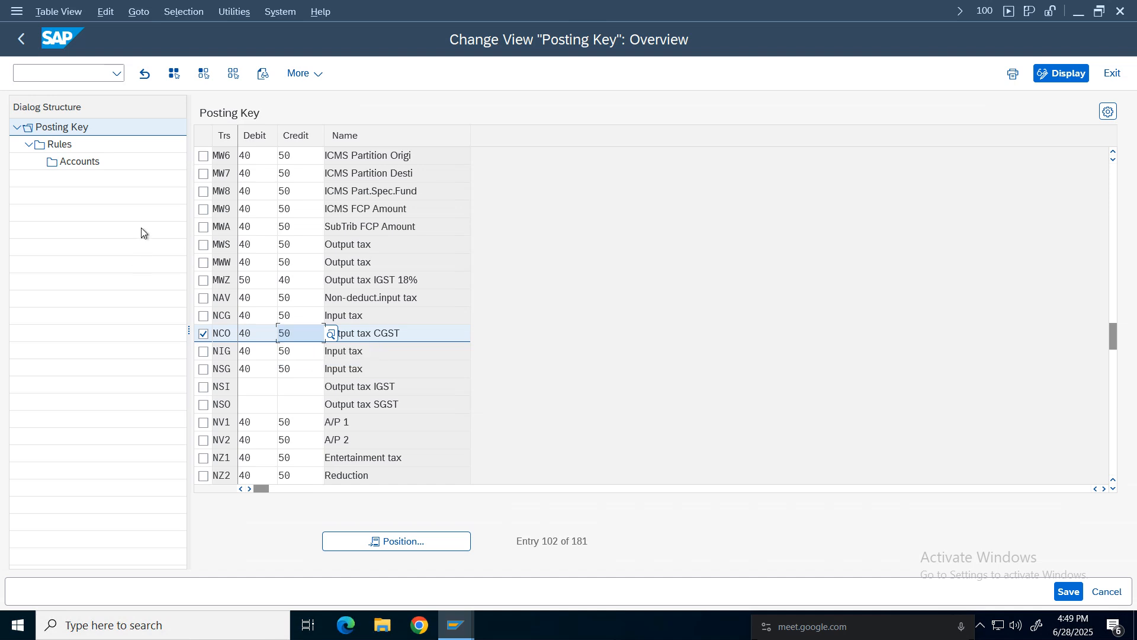
Add a rule for NCO with chart of accounts NCOA and only C/R ticked, and save it.
double_click(55, 144)
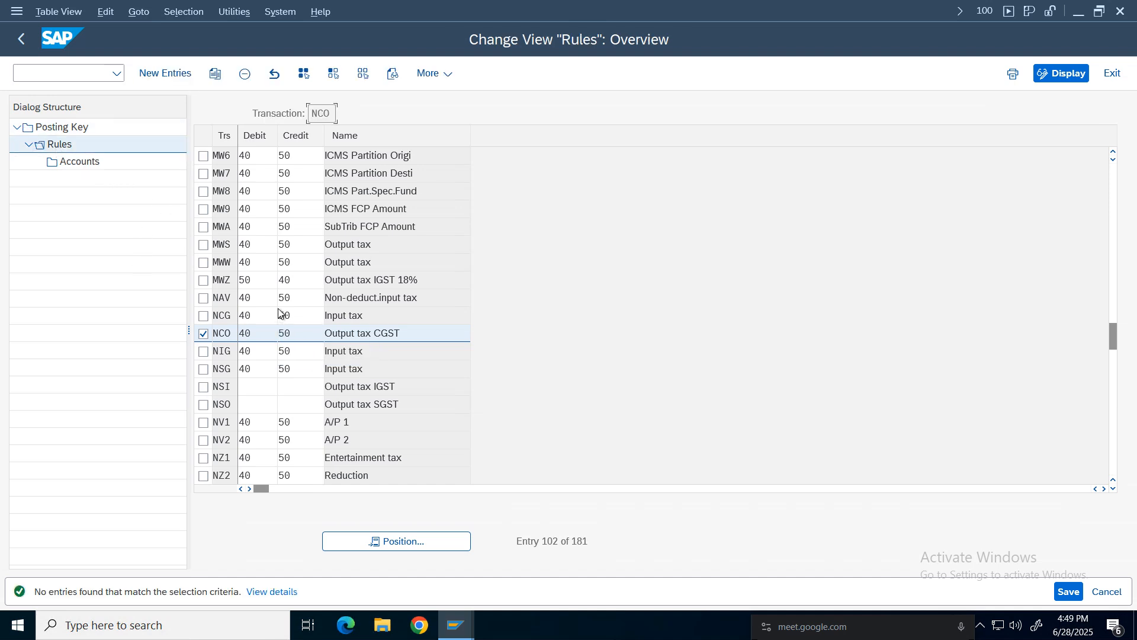
left_click(165, 73)
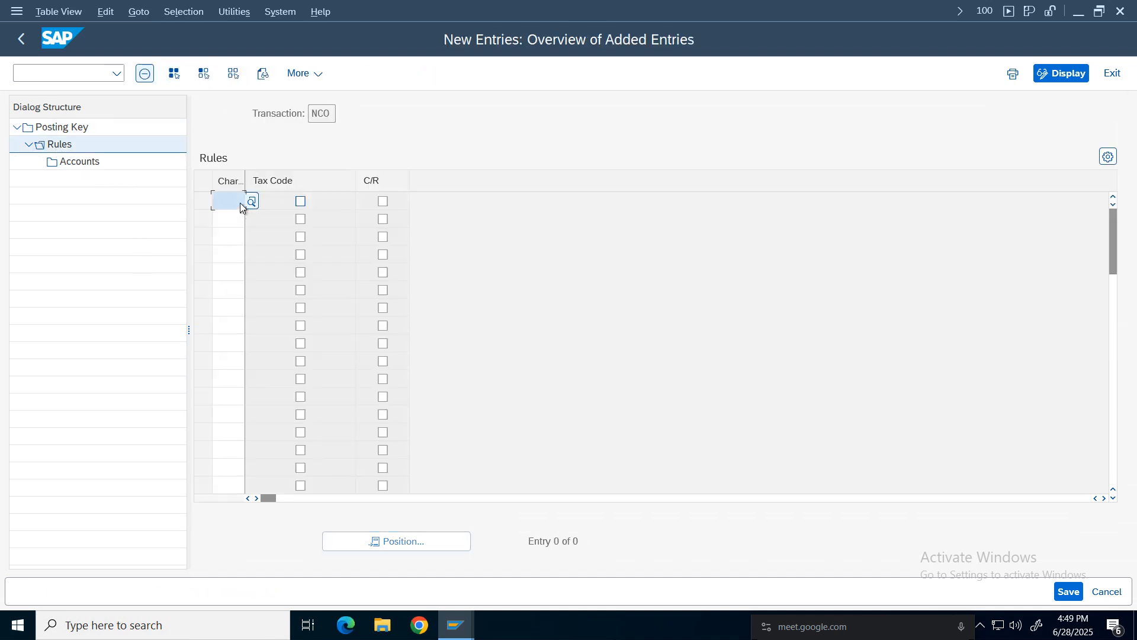
left_click(229, 201)
left_click(231, 225)
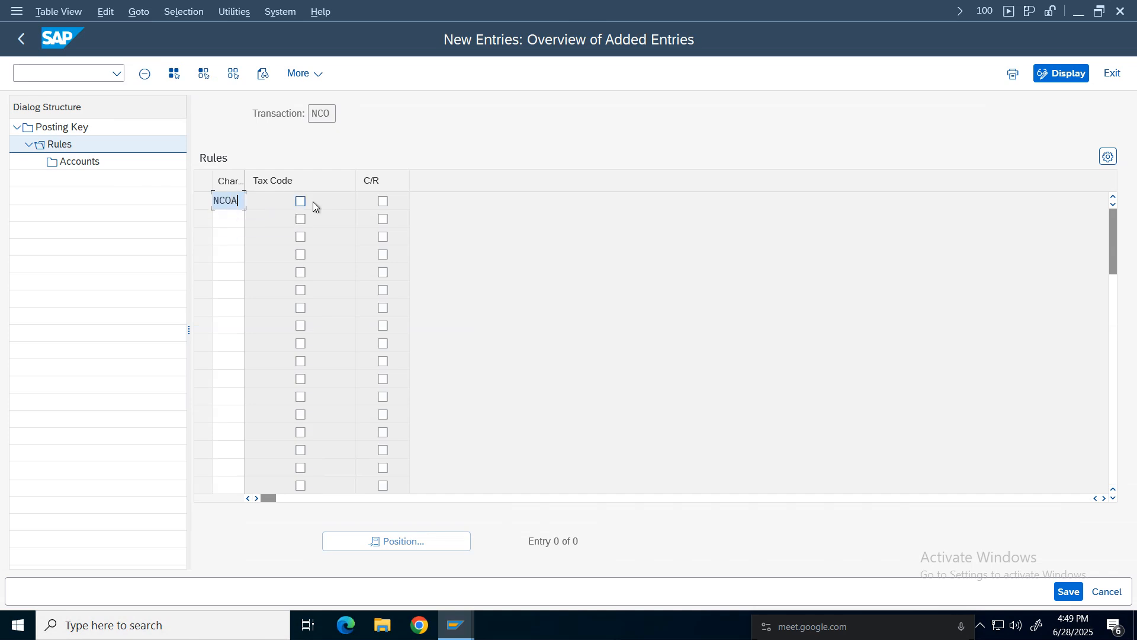
left_click(383, 201)
left_click(1068, 591)
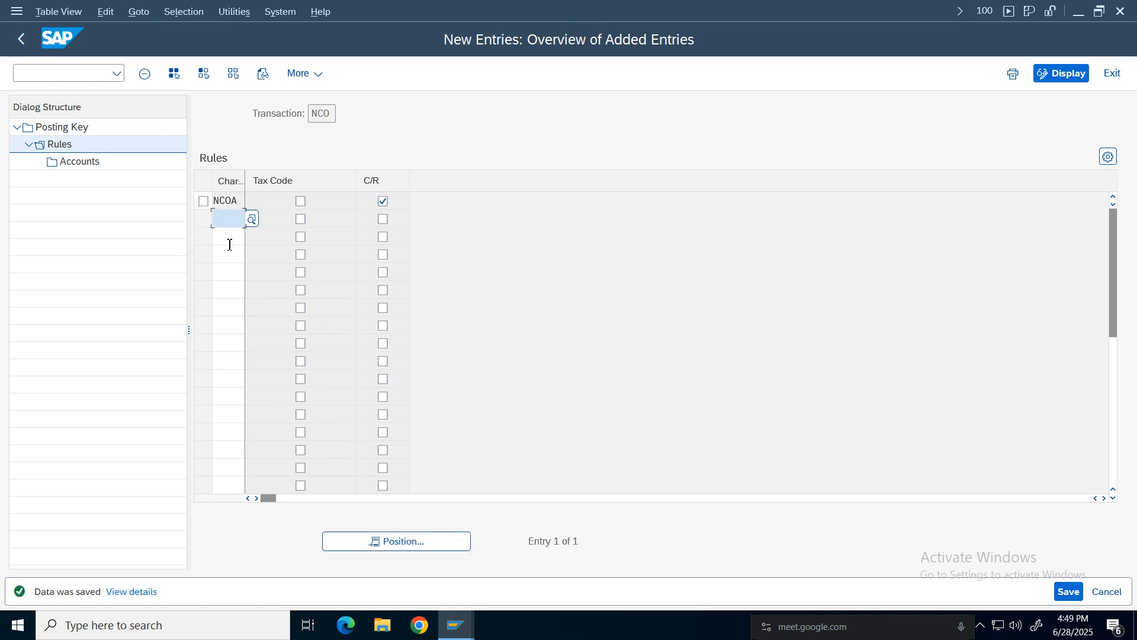
Add an NCO account entry with C/R 'in' and G/L account 2005 CGST Output Tax, and save it.
left_click(203, 202)
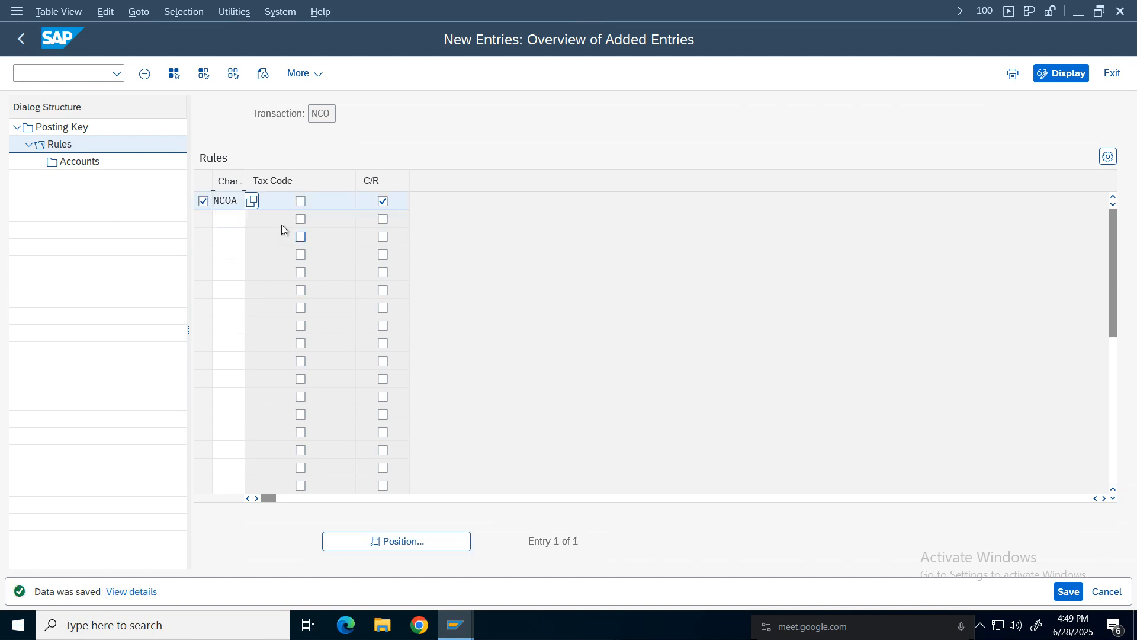
left_click(77, 163)
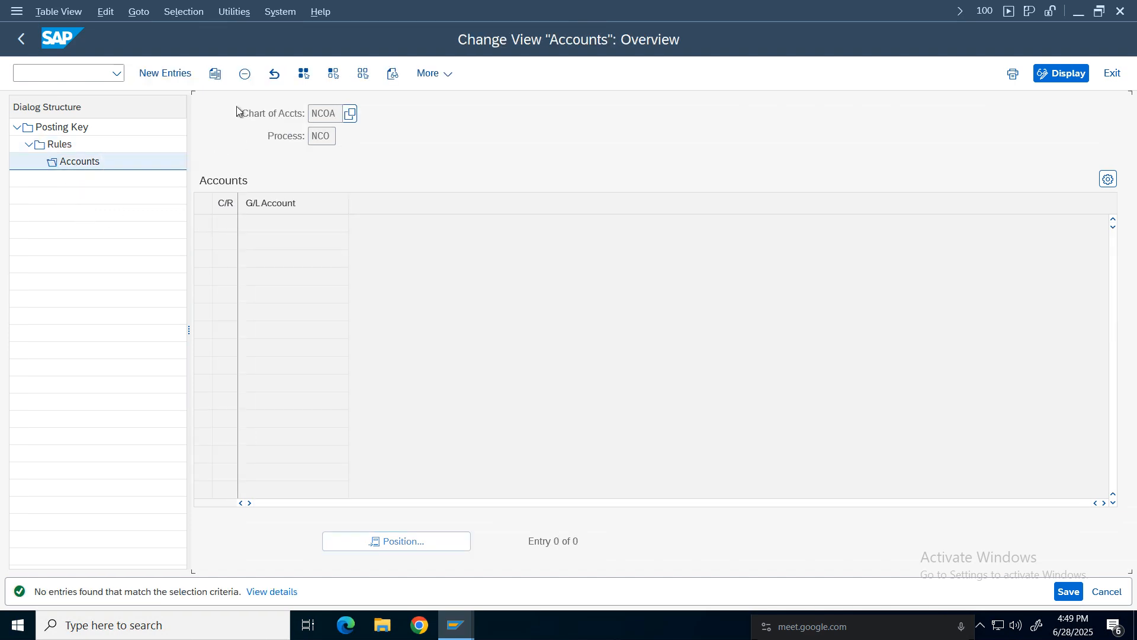
left_click(166, 73)
type("in")
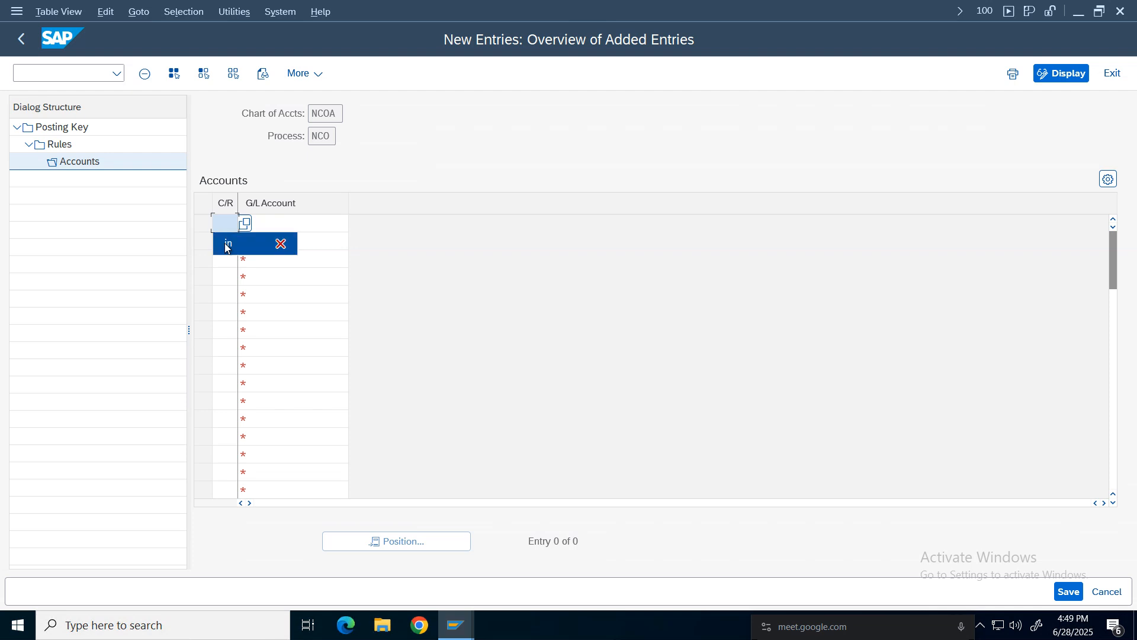
left_click(303, 224)
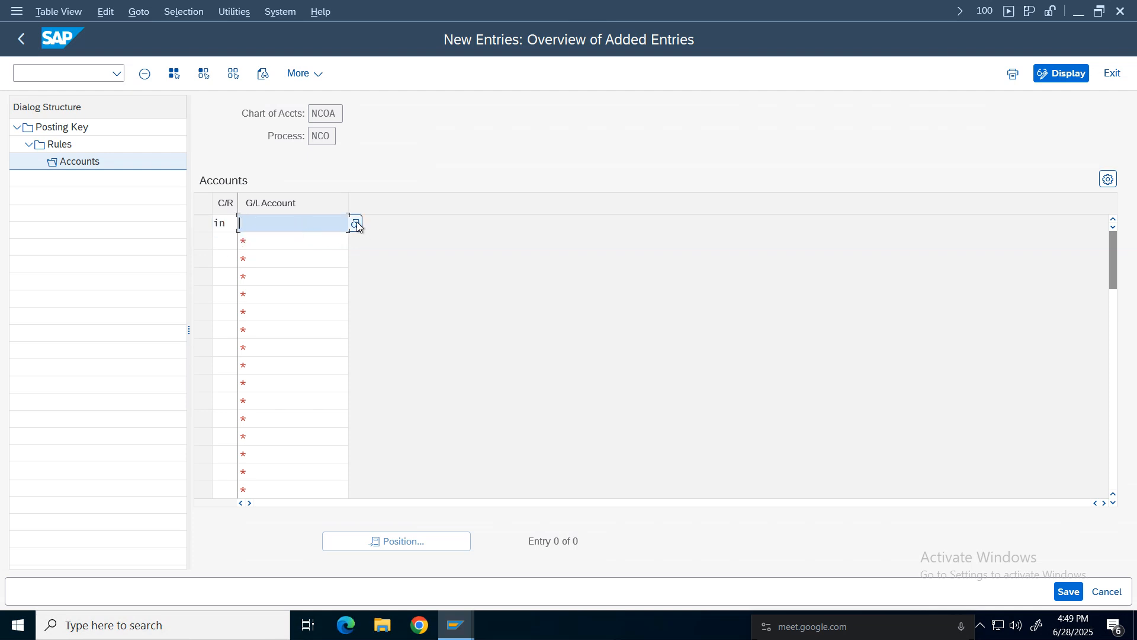
key("F4")
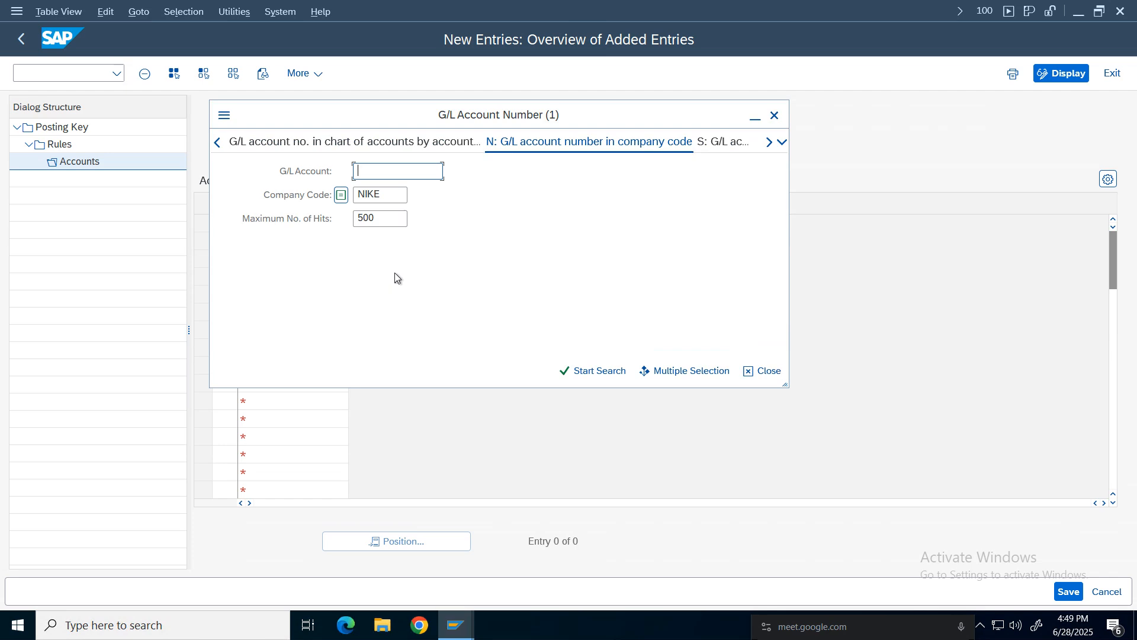
key("Return")
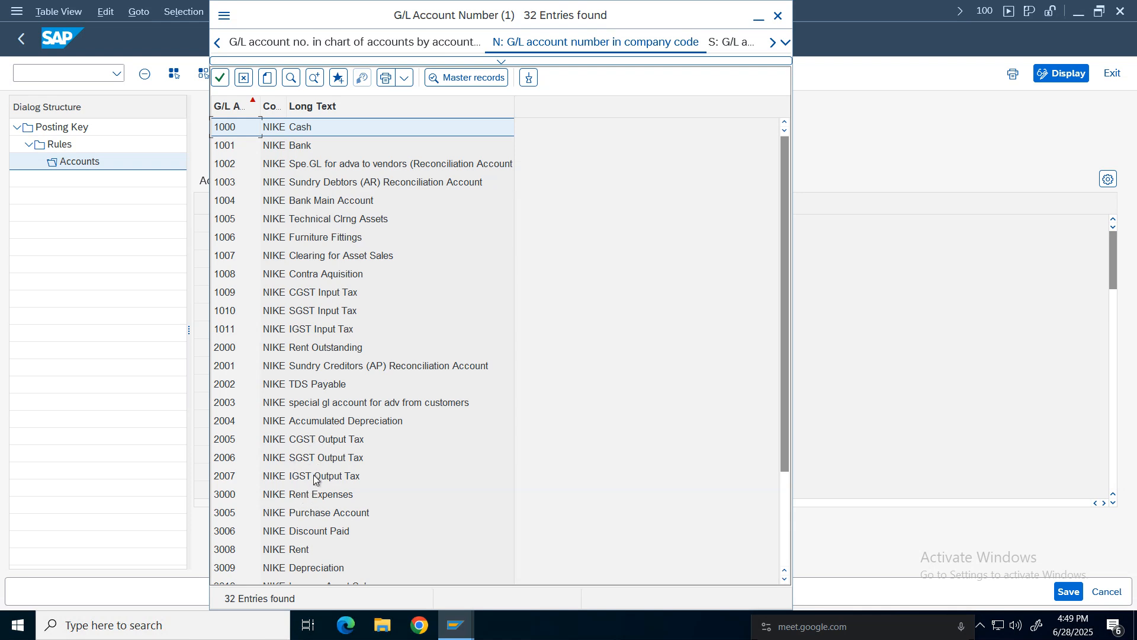
double_click(313, 439)
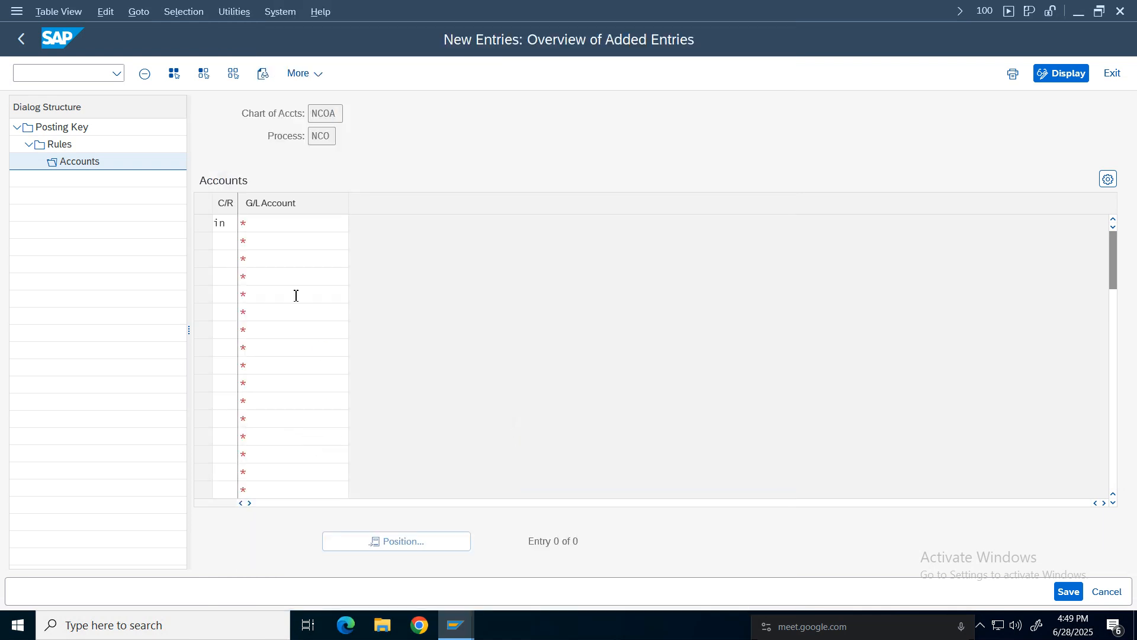
left_click(262, 261)
left_click(226, 239)
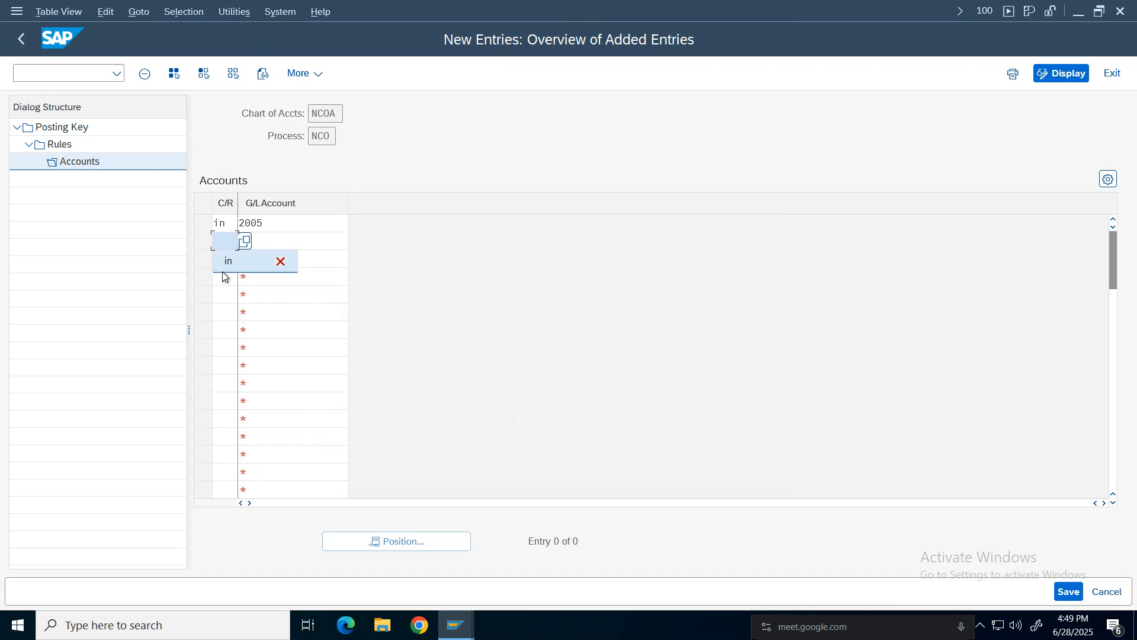
left_click(1069, 592)
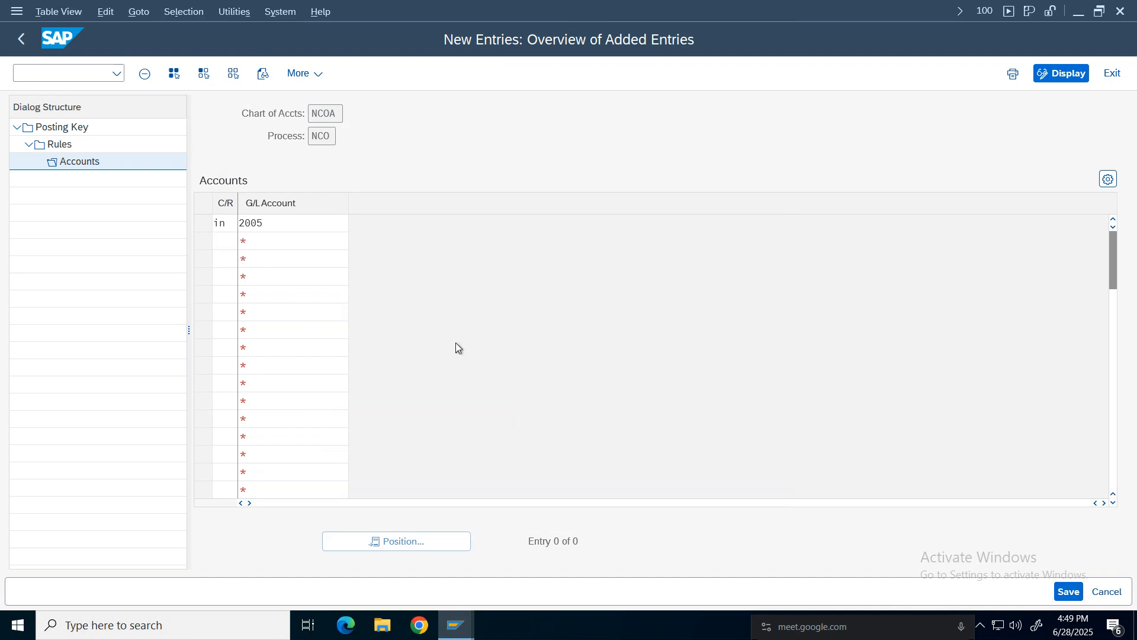
key("Escape")
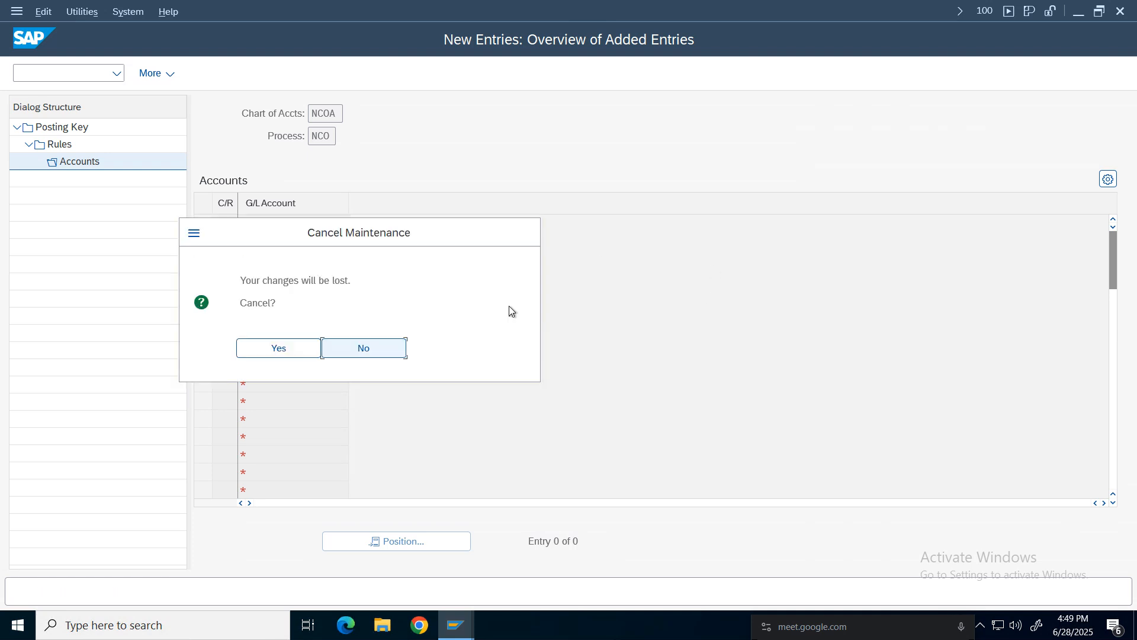
left_click(275, 345)
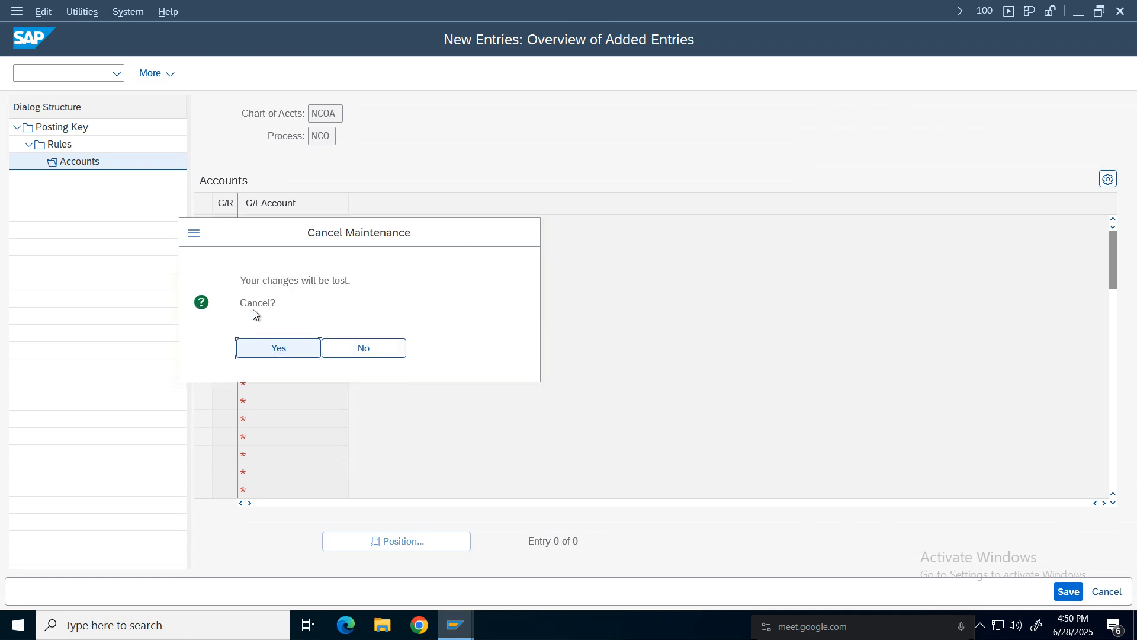
left_click(1061, 594)
Return to the posting key overview.
left_click(21, 39)
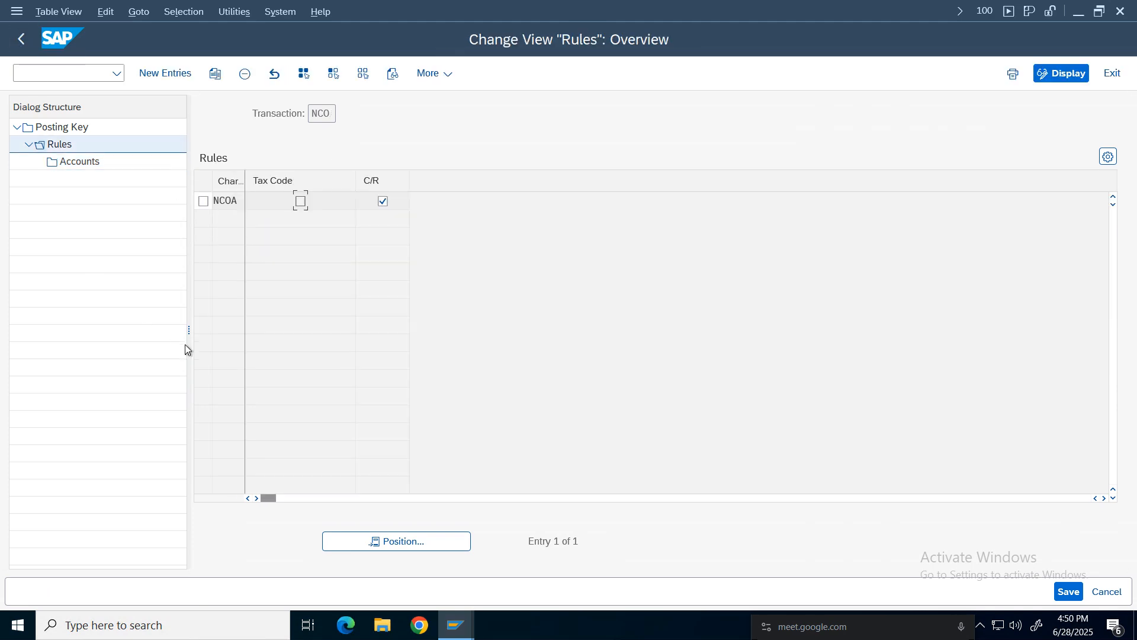
left_click(22, 39)
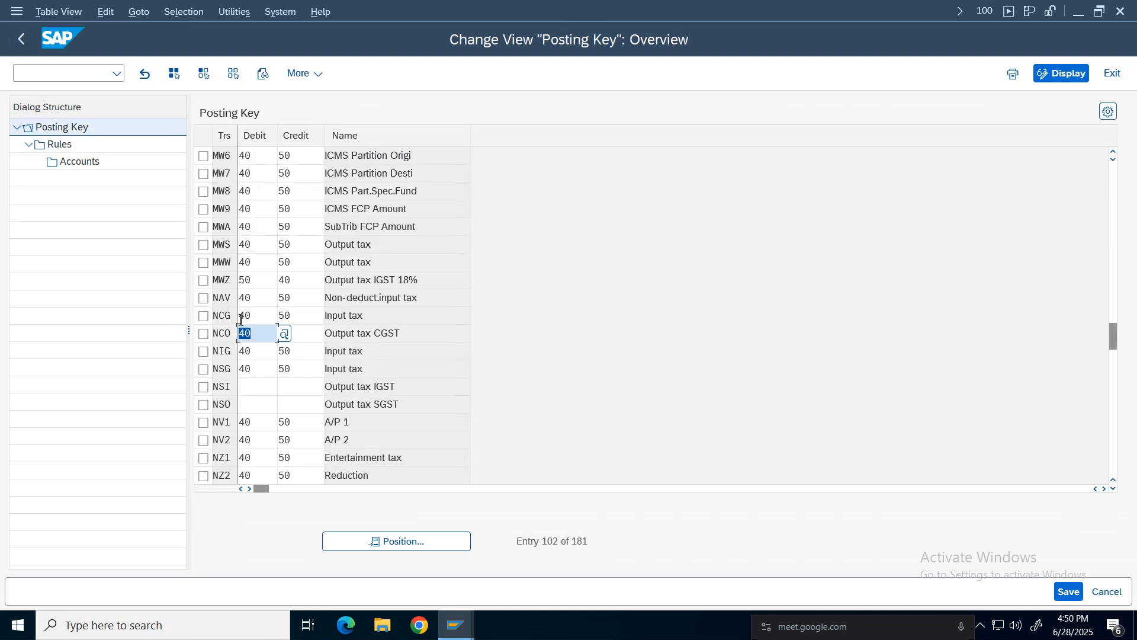
left_click(360, 339)
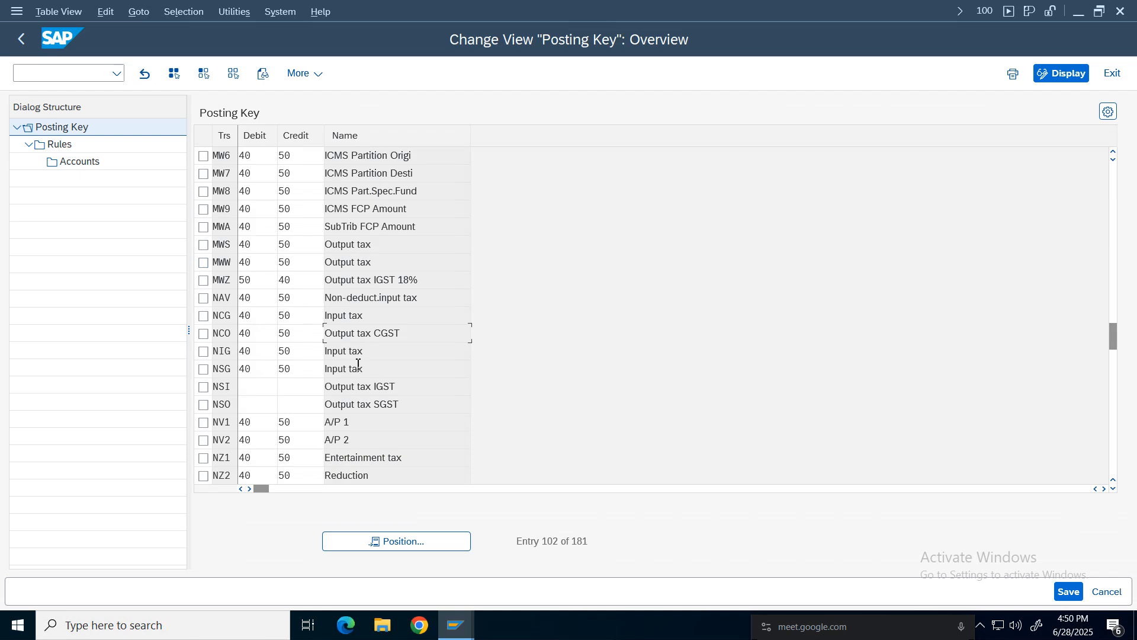
Set debit key 40 and credit key 50 for transaction NSO.
left_click(204, 405)
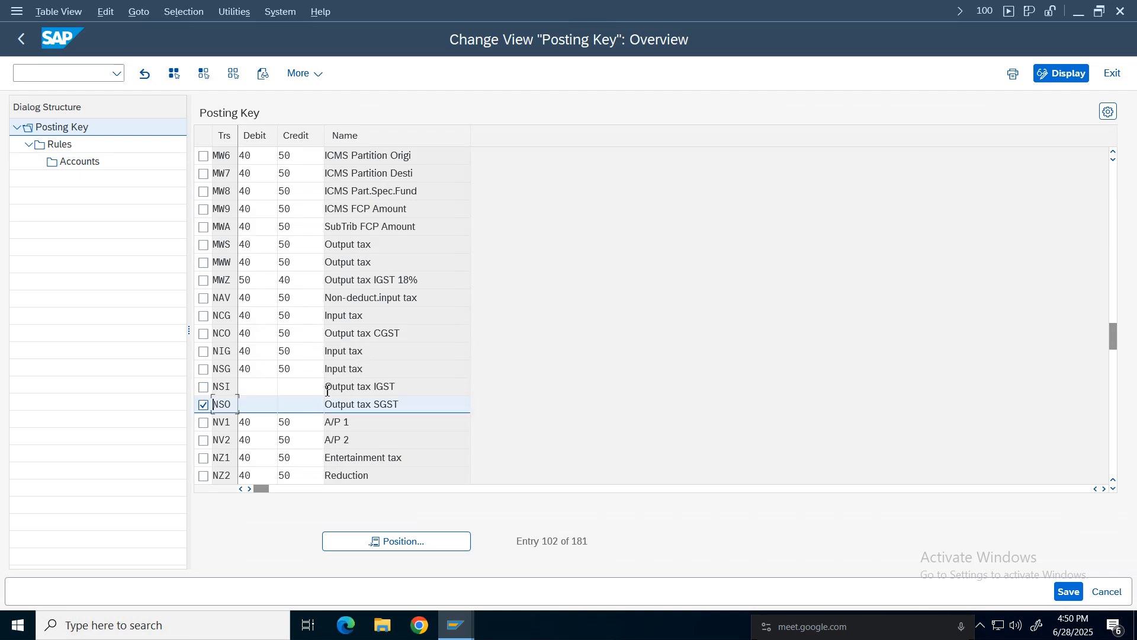
type("40")
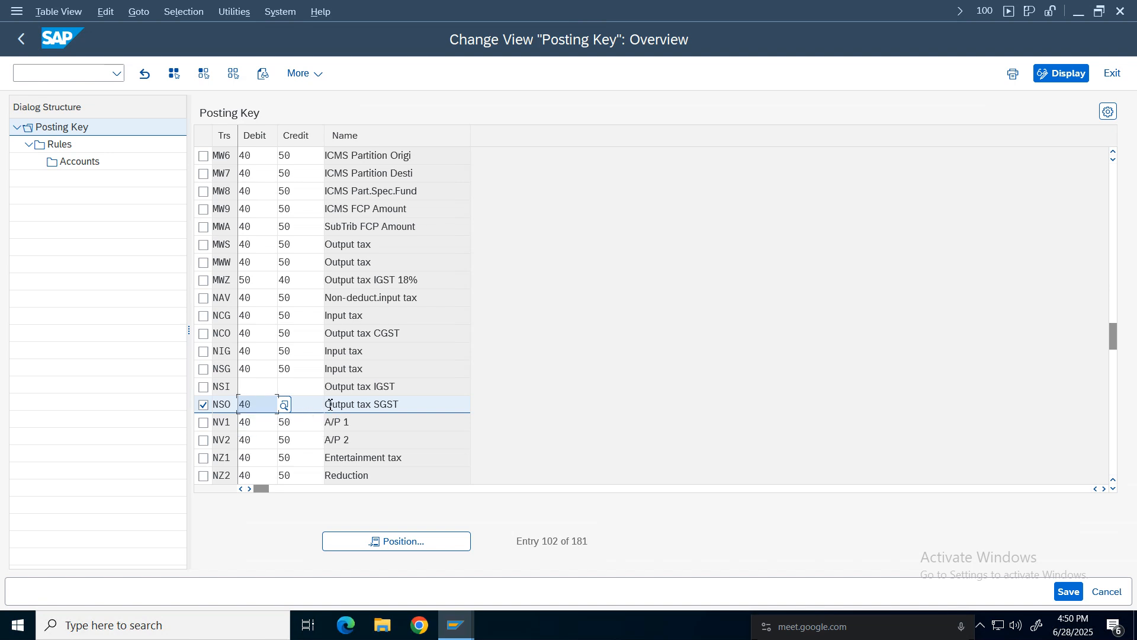
key("Tab")
type("50")
Add a rule for NSO with chart of accounts NCOA and only C/R ticked, and save it.
double_click(60, 144)
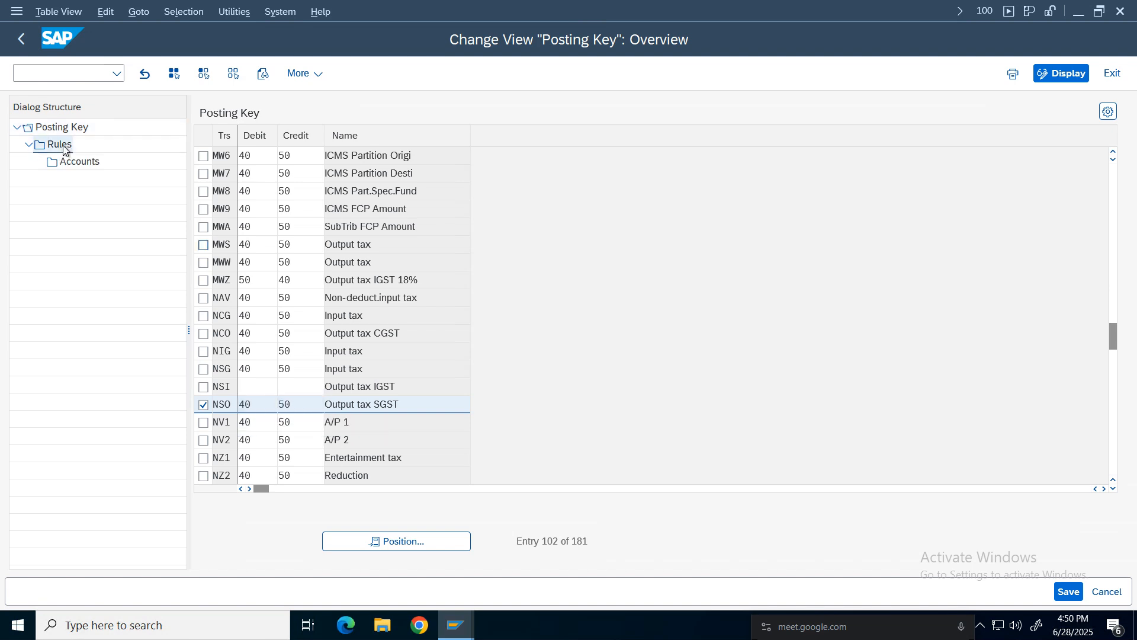
left_click(169, 73)
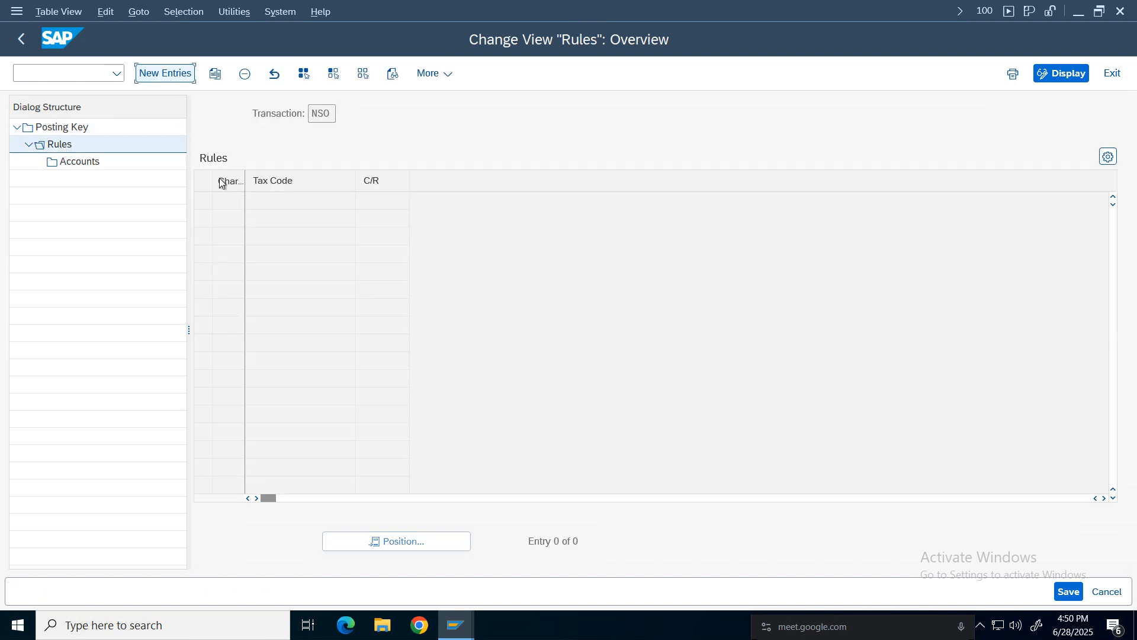
type("N")
left_click(234, 221)
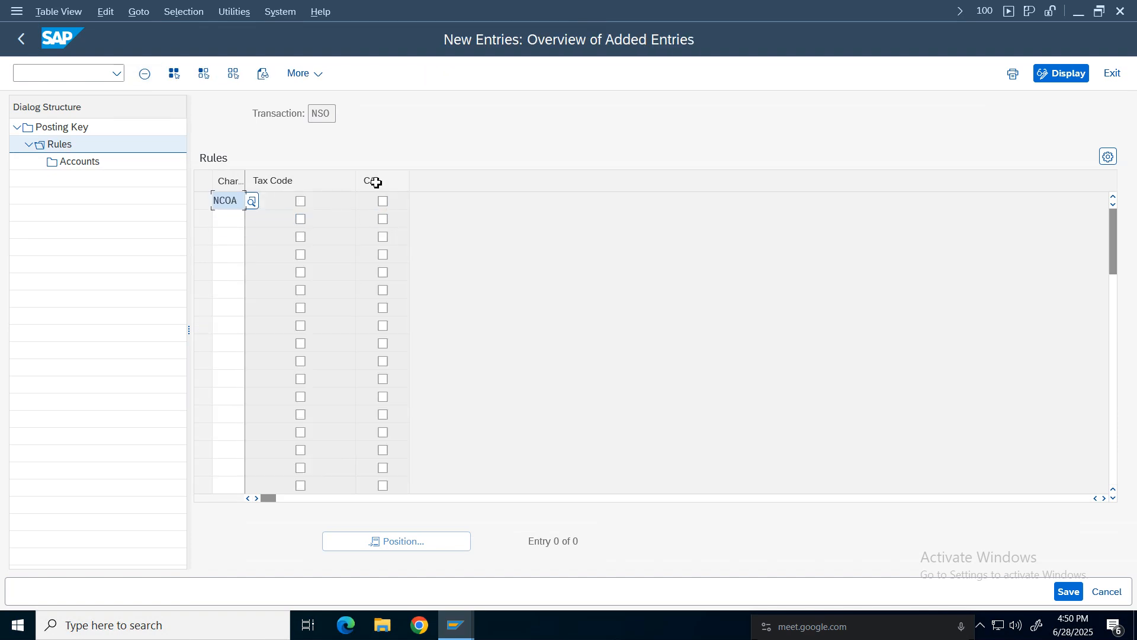
left_click(383, 202)
left_click(1066, 591)
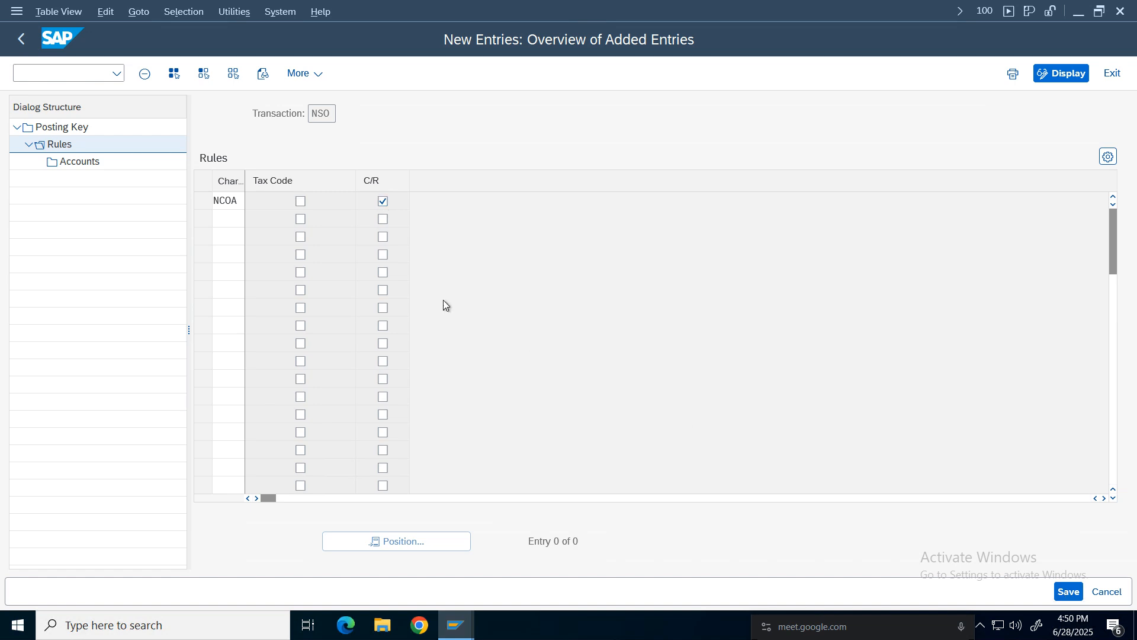
Add an NSO account entry with C/R 'in' and G/L account 2006 SGST Output Tax, and save it.
left_click(203, 201)
left_click(83, 161)
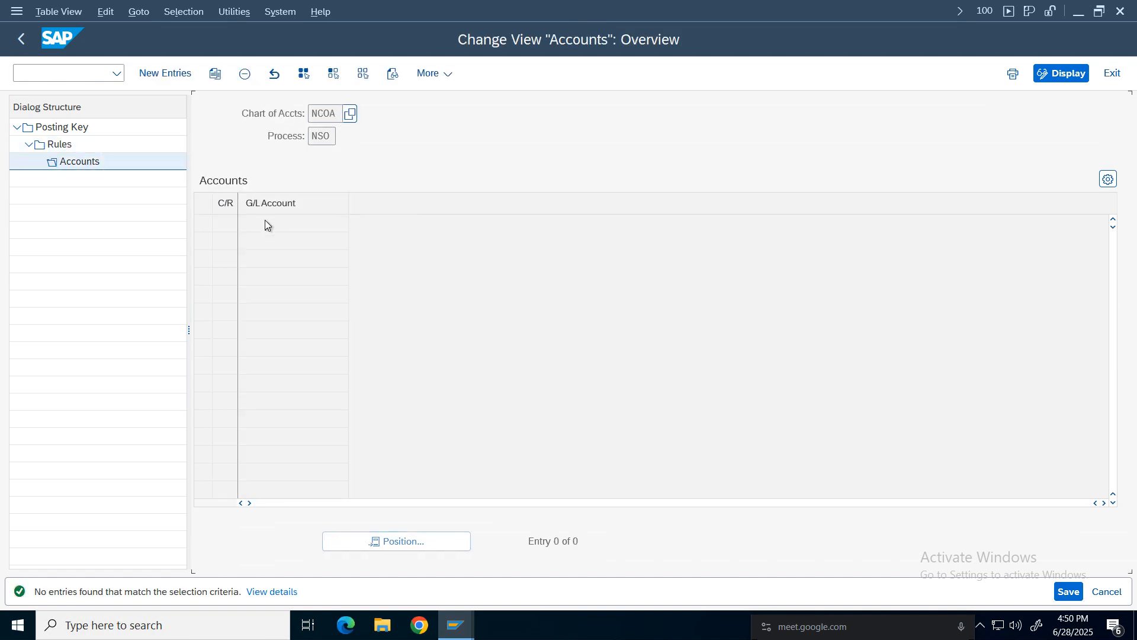
left_click(167, 77)
left_click(216, 230)
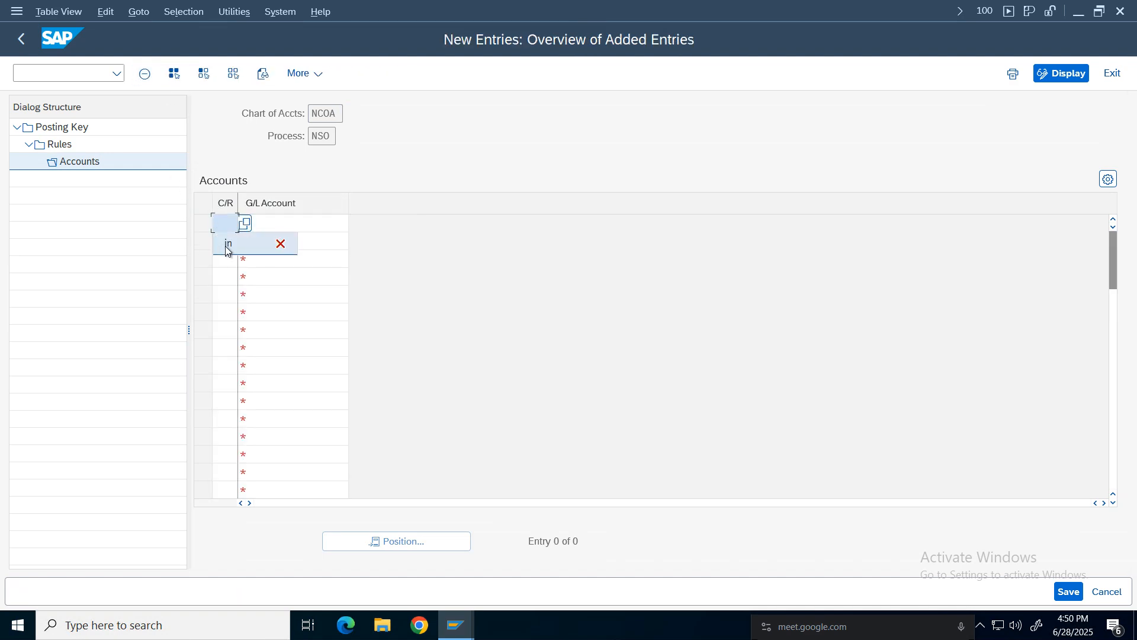
left_click(225, 244)
left_click(314, 223)
left_click(292, 246)
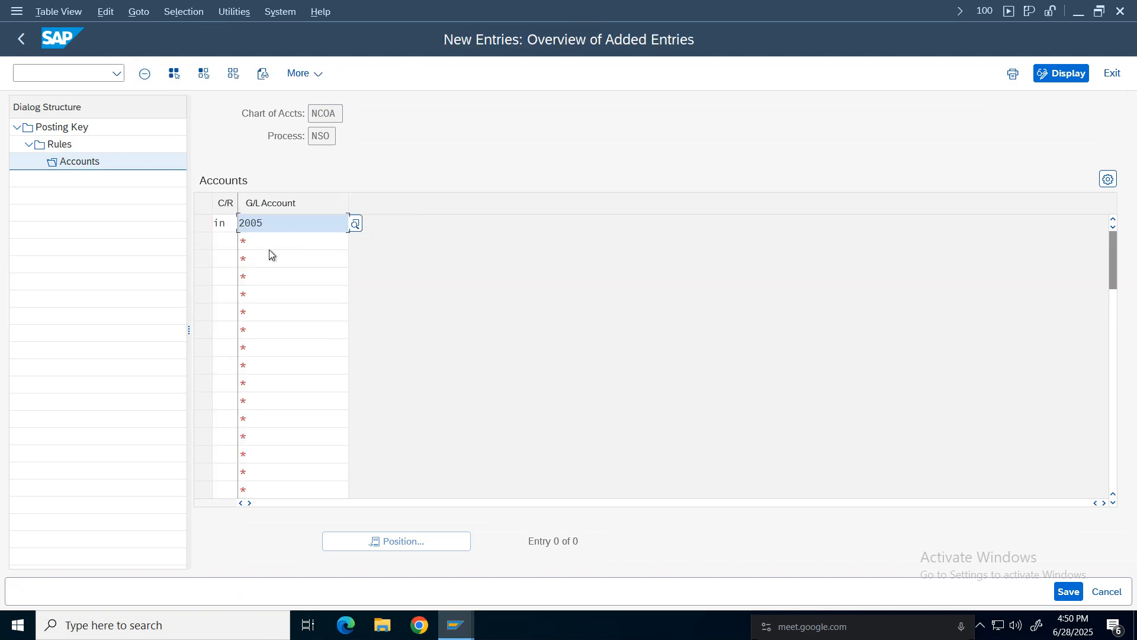
left_click(356, 225)
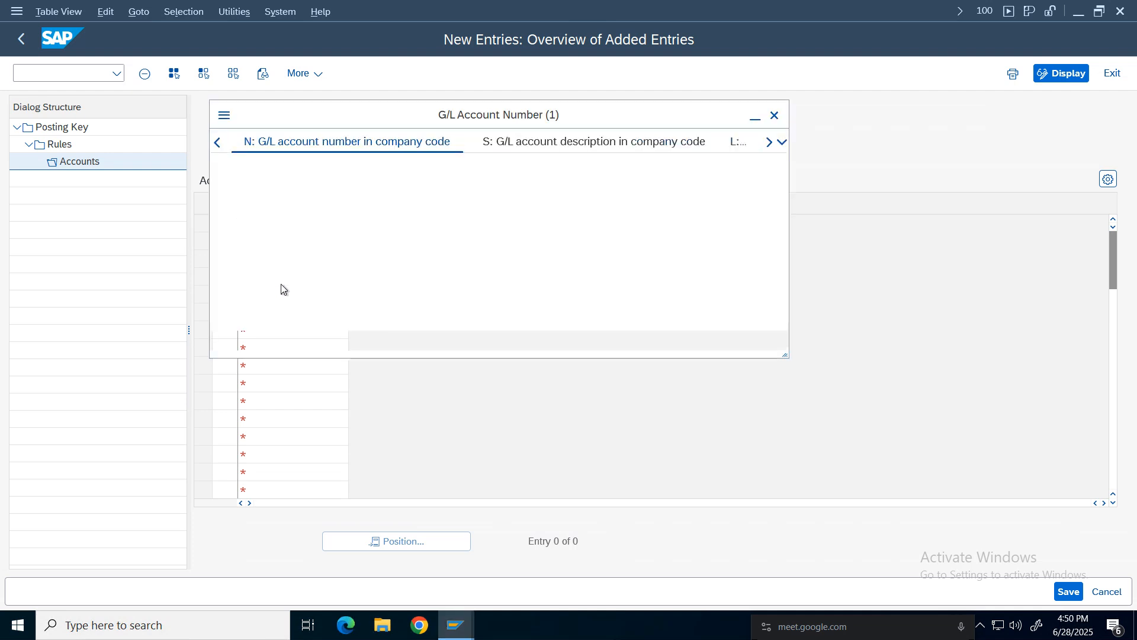
key("Return")
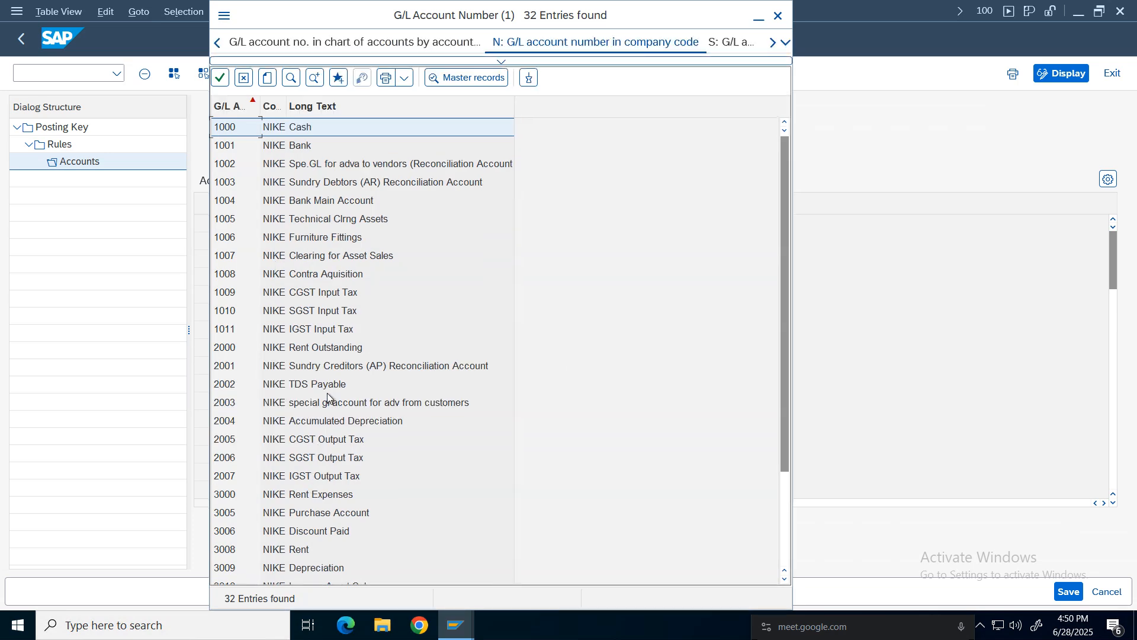
left_click(302, 463)
double_click(302, 463)
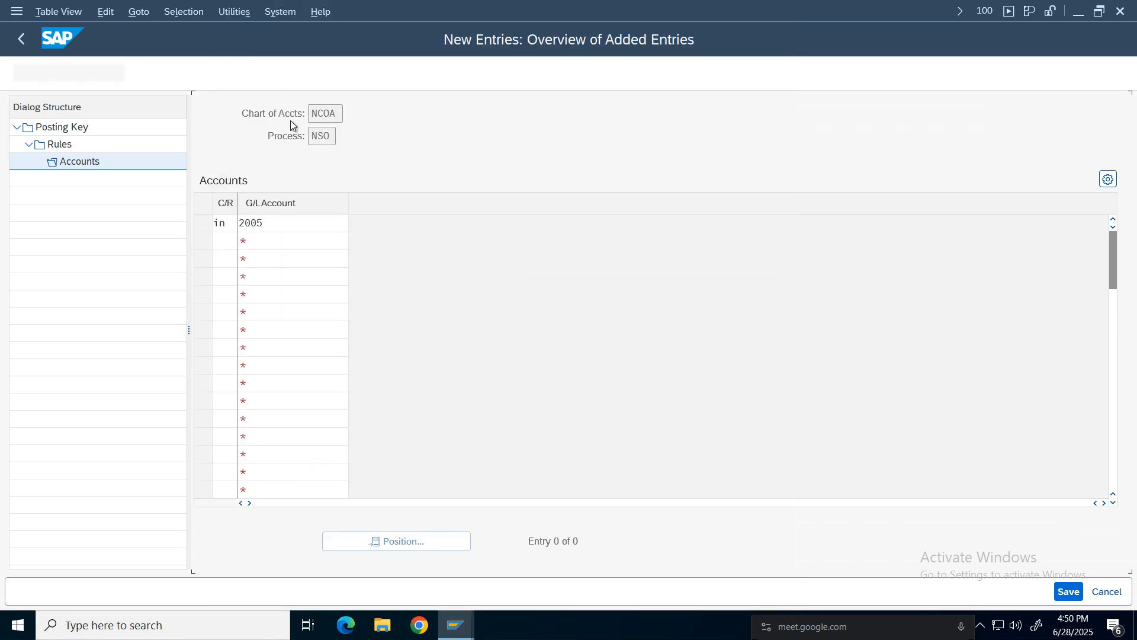
left_click(1067, 591)
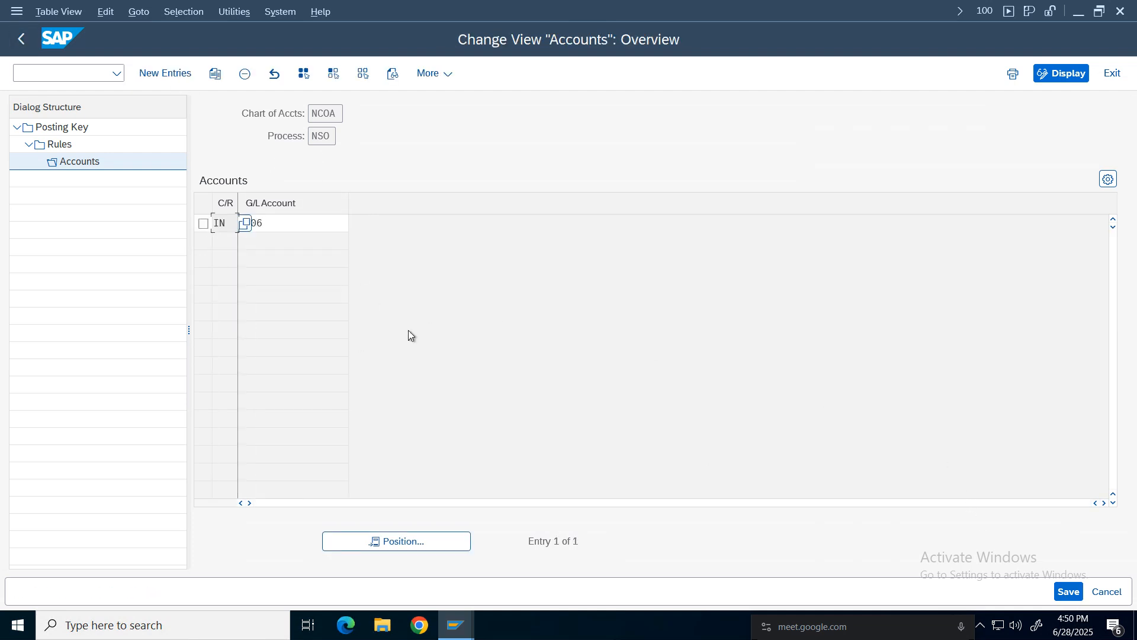
Return to the posting key overview.
left_click(22, 38)
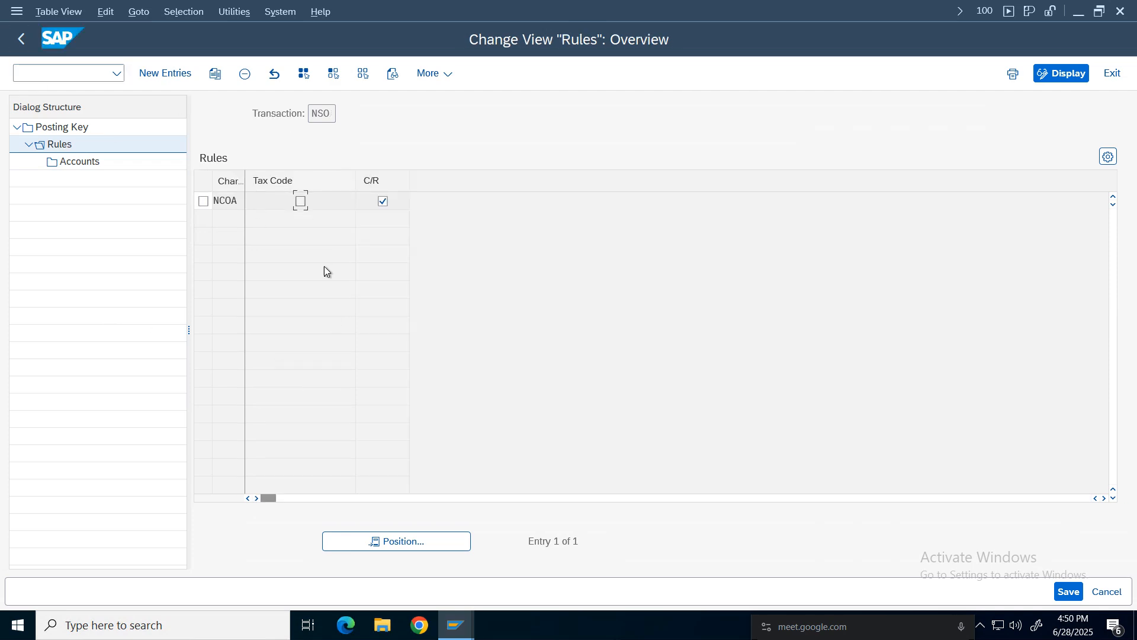
left_click(21, 39)
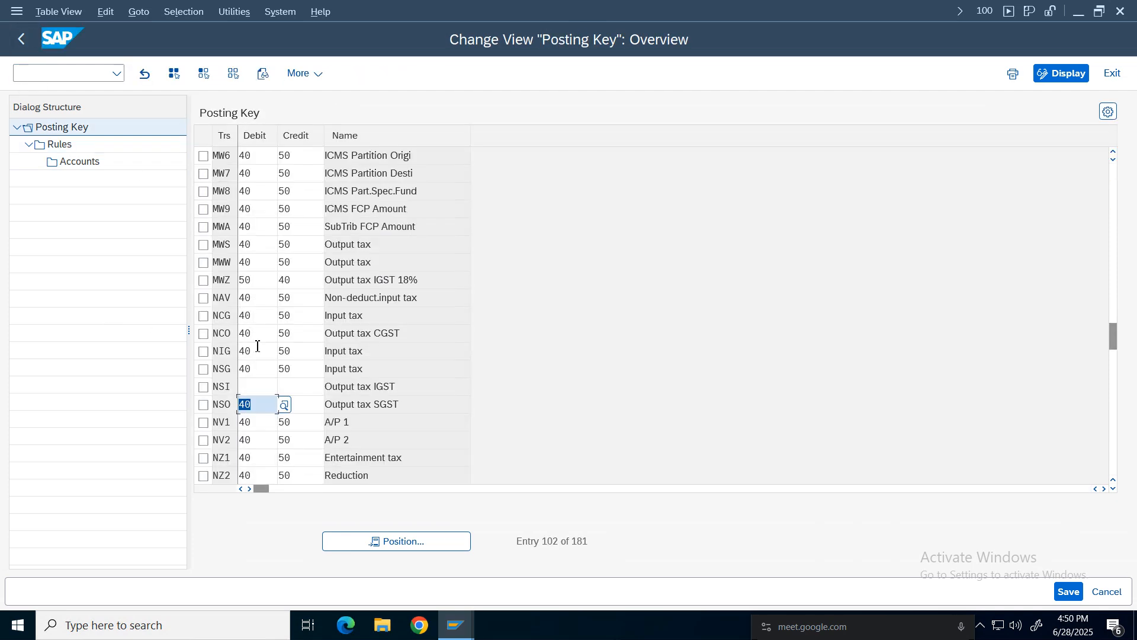
Set debit key 40 and credit key 50 for transaction NSI.
left_click(262, 385)
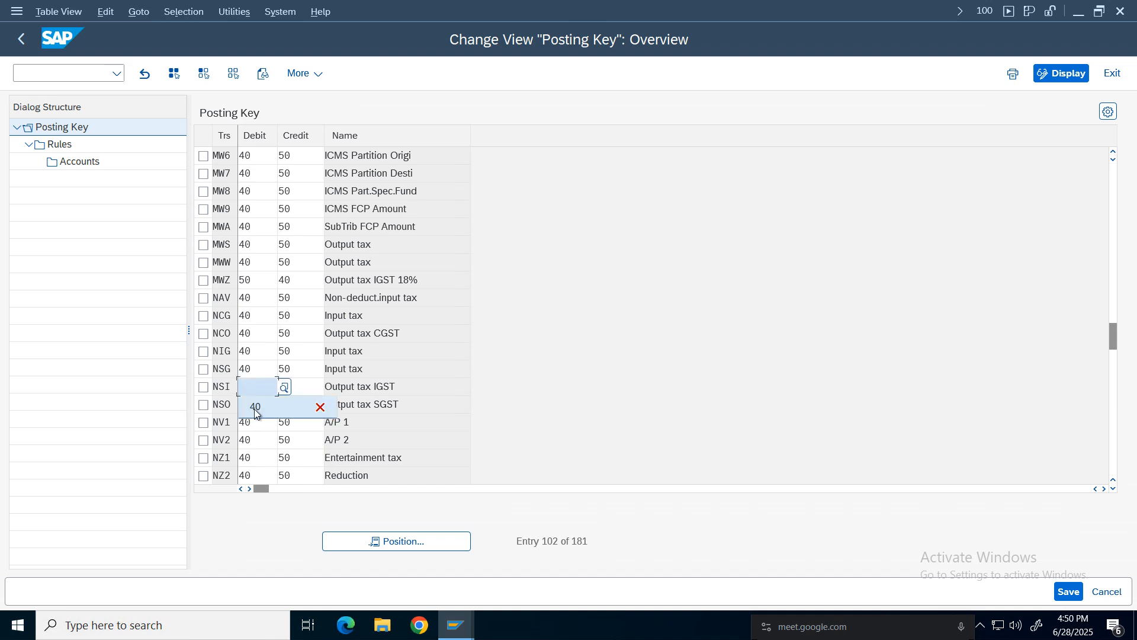
left_click(255, 408)
left_click(300, 386)
left_click(293, 404)
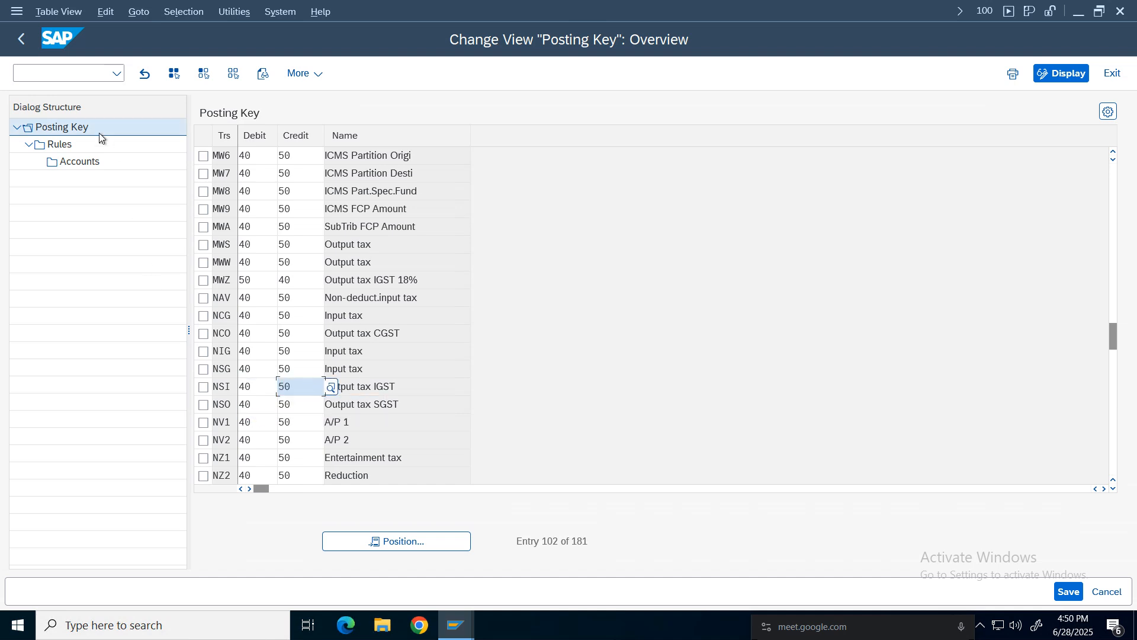
Add a rule for NSI with chart of accounts NCOA and only C/R ticked, and save it.
left_click(66, 148)
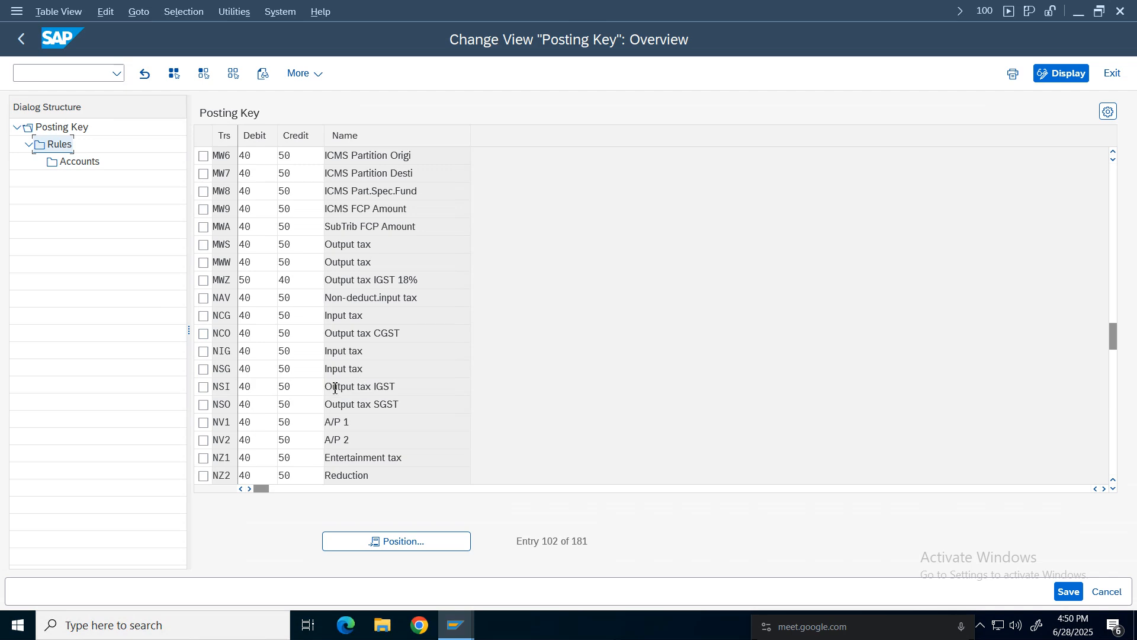
left_click(204, 388)
left_click(205, 388)
left_click(203, 388)
left_click(53, 148)
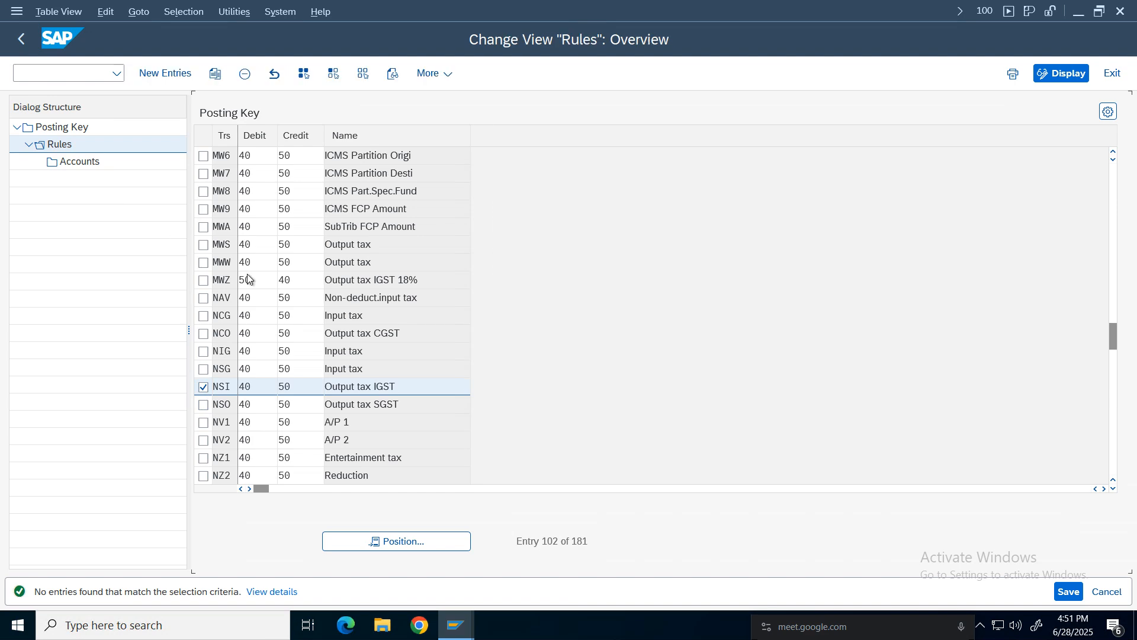
left_click(165, 75)
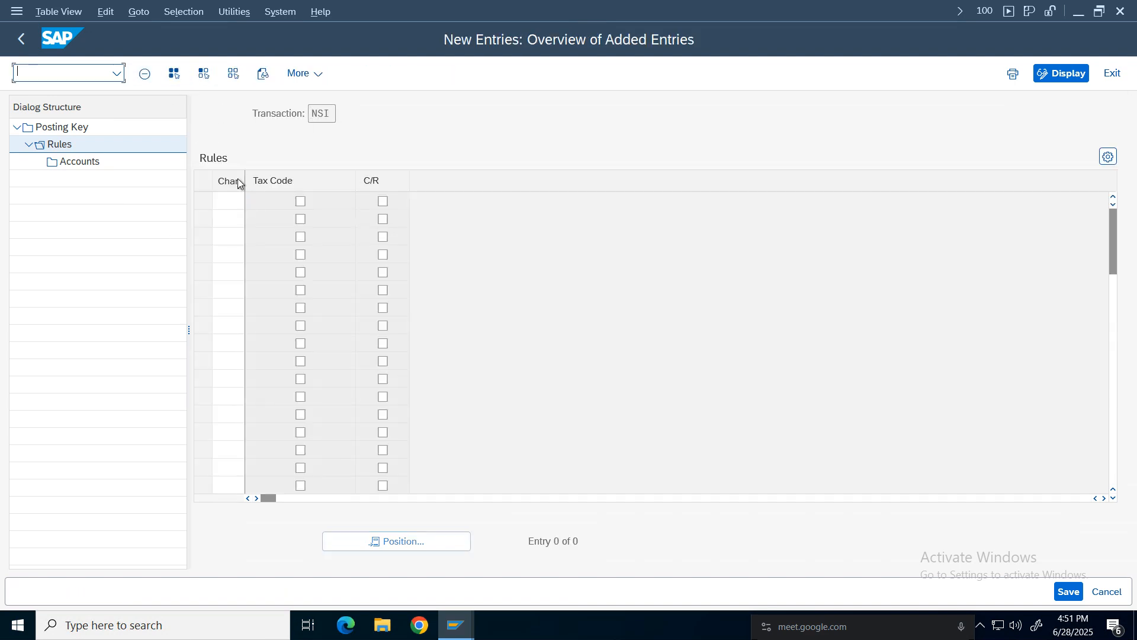
left_click(229, 197)
left_click(234, 223)
left_click(382, 202)
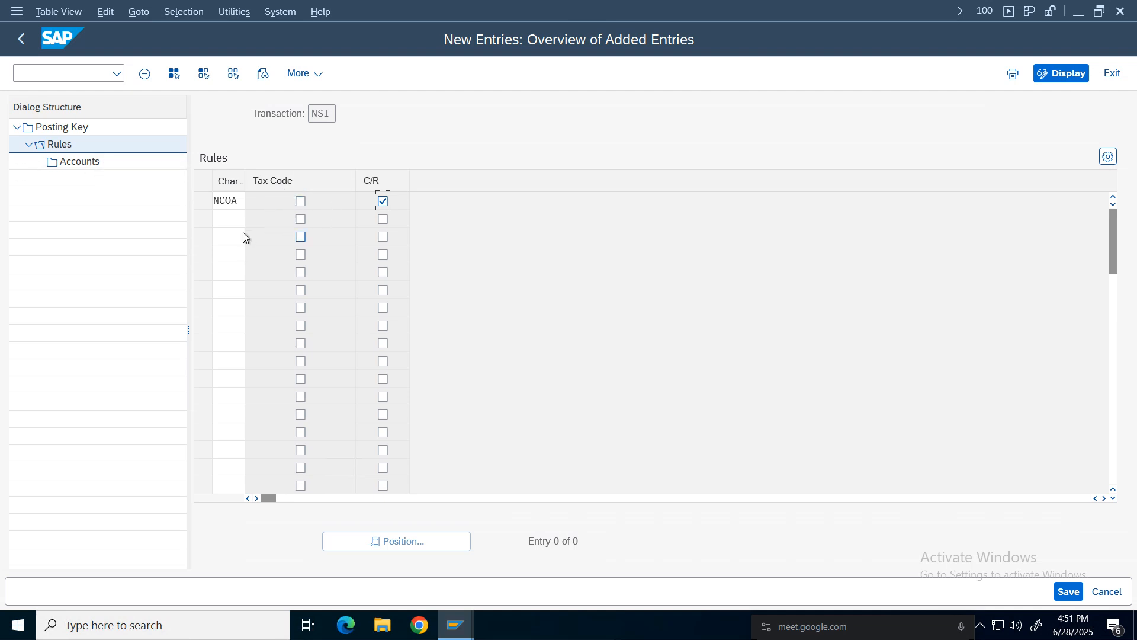
left_click(1069, 592)
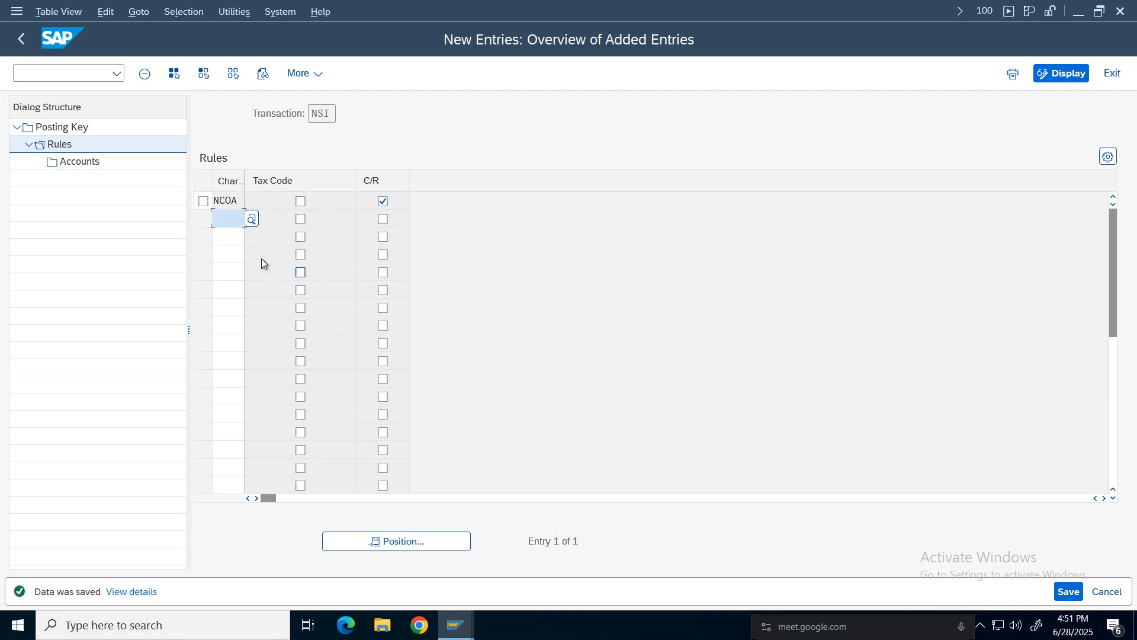
Add an NSI account entry with C/R 'in' and G/L account 2007 IGST Output Tax, and save it.
left_click(203, 202)
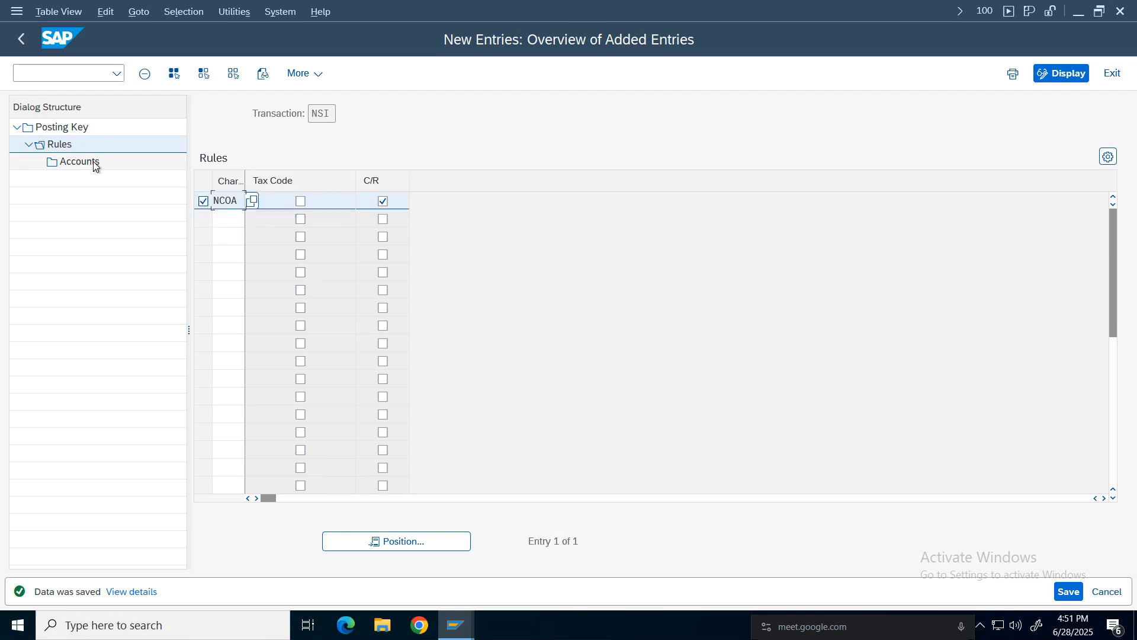
left_click(93, 162)
left_click(162, 72)
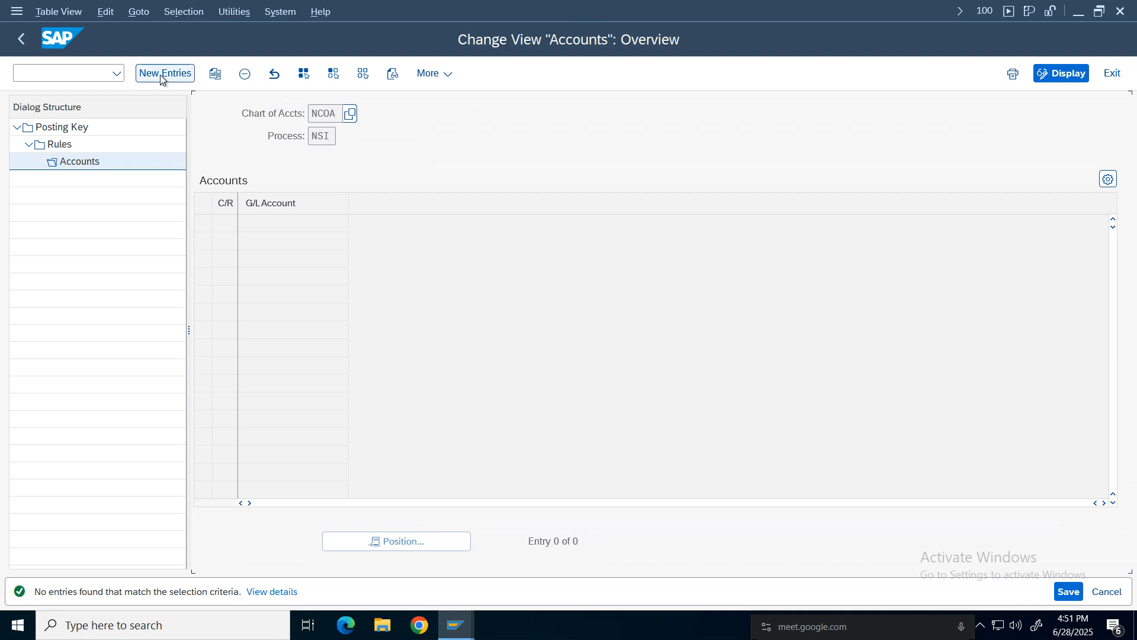
left_click(223, 225)
left_click(229, 244)
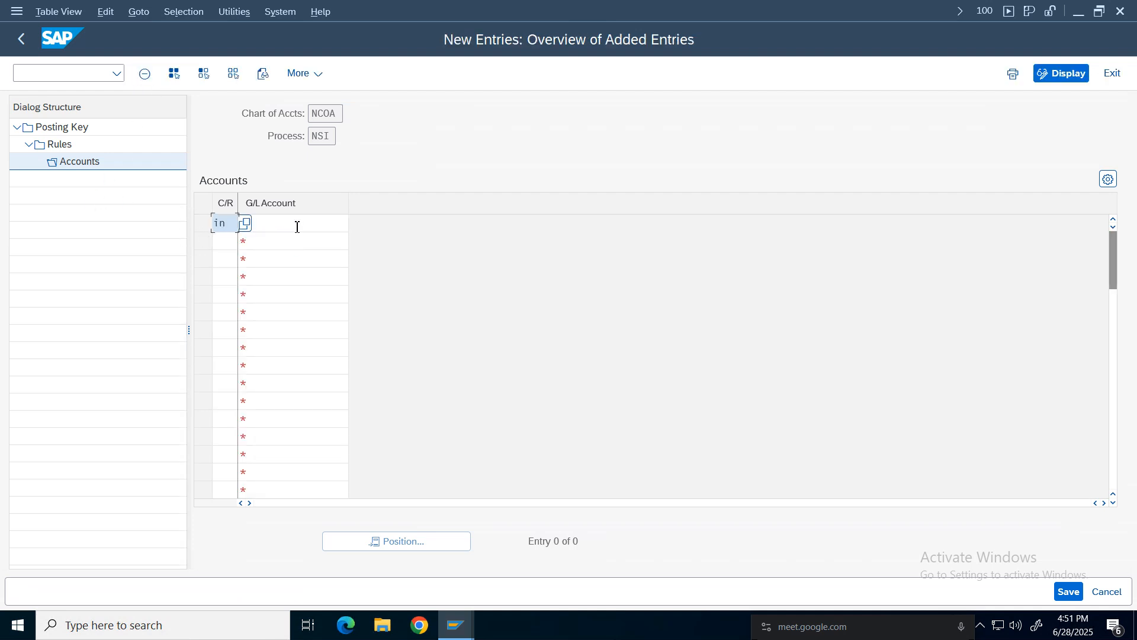
left_click(297, 226)
left_click(354, 224)
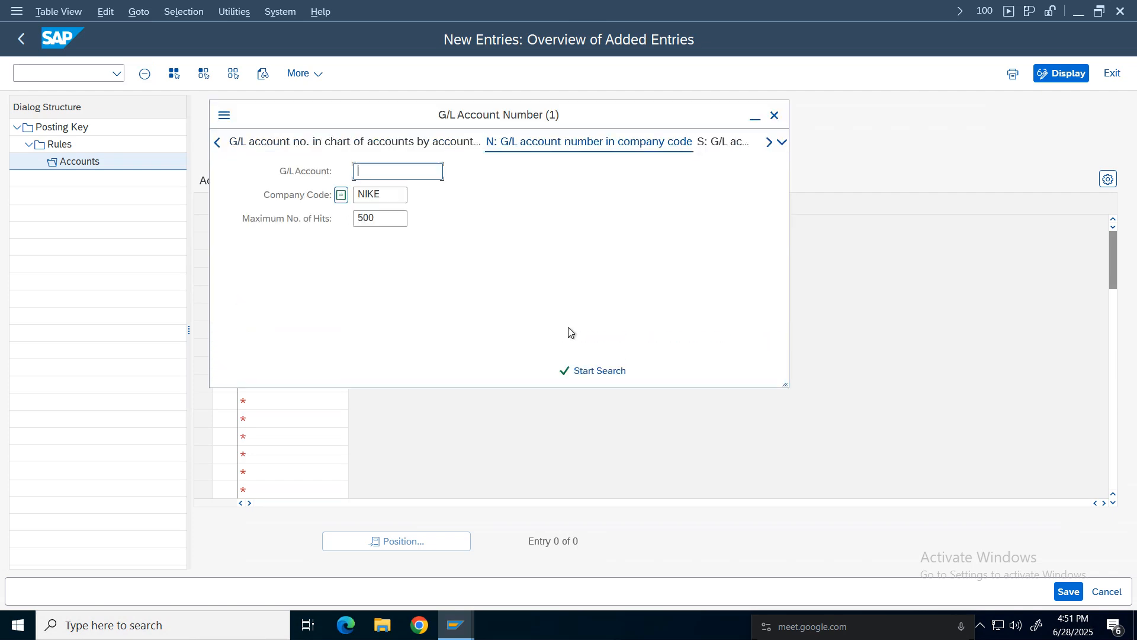
key("Return")
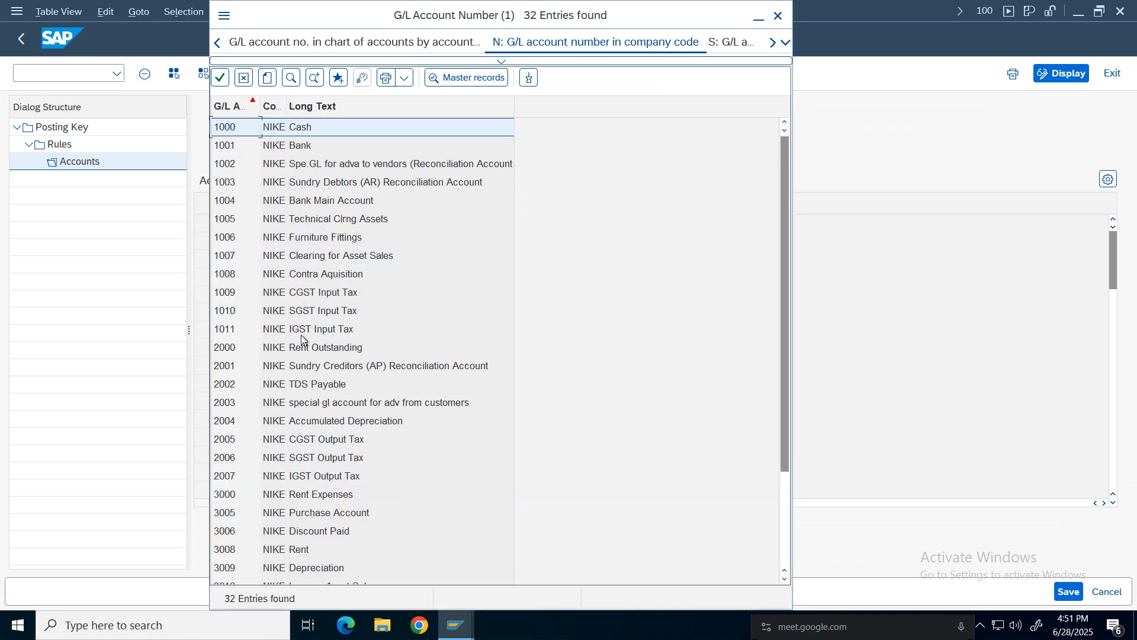
double_click(325, 475)
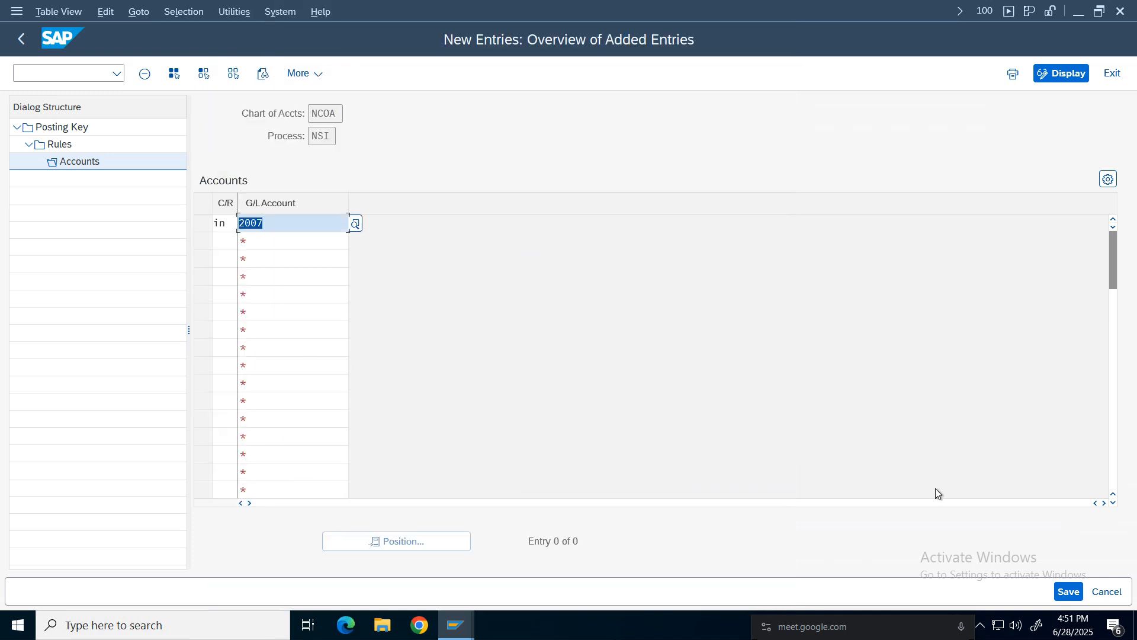
left_click(1069, 591)
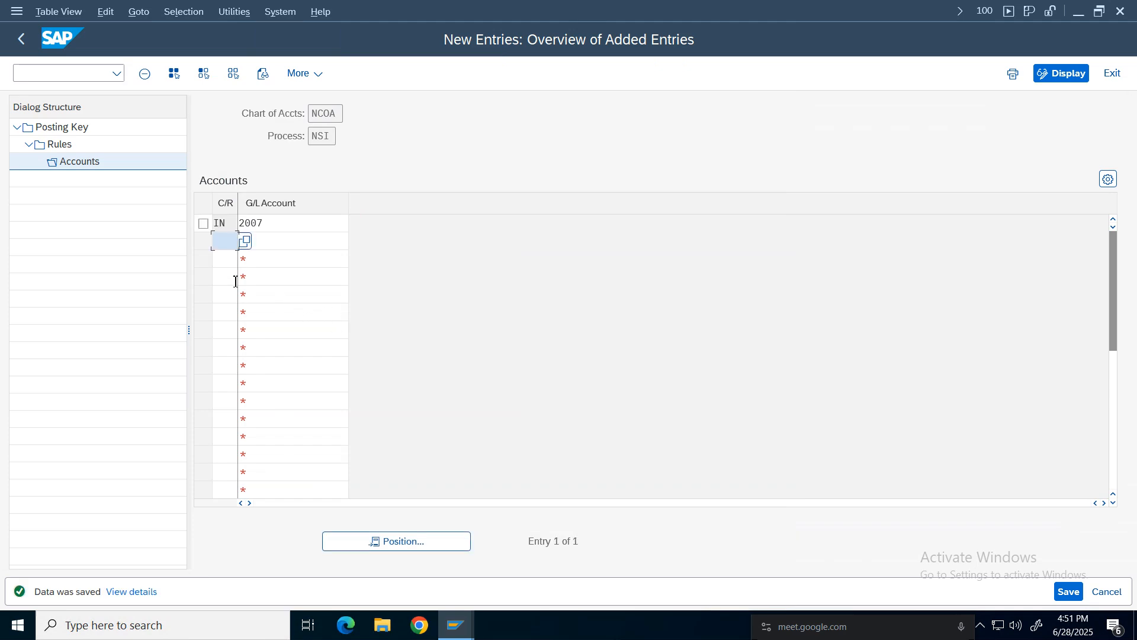
Leave the posting key configuration and return to the IMG structure.
left_click(22, 39)
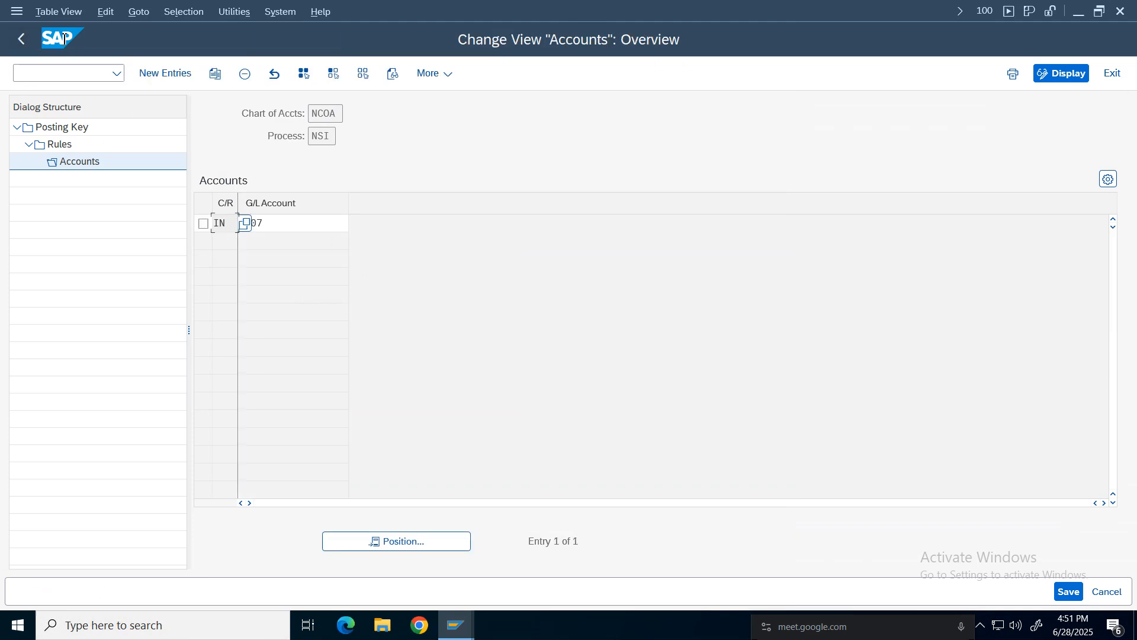
left_click(22, 39)
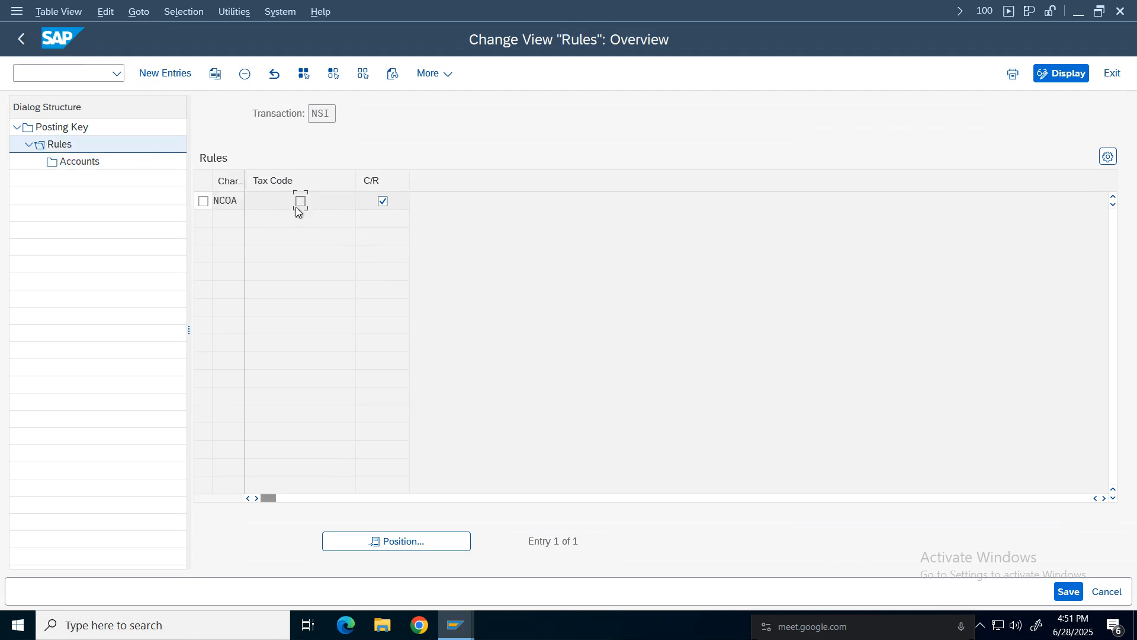
left_click(203, 201)
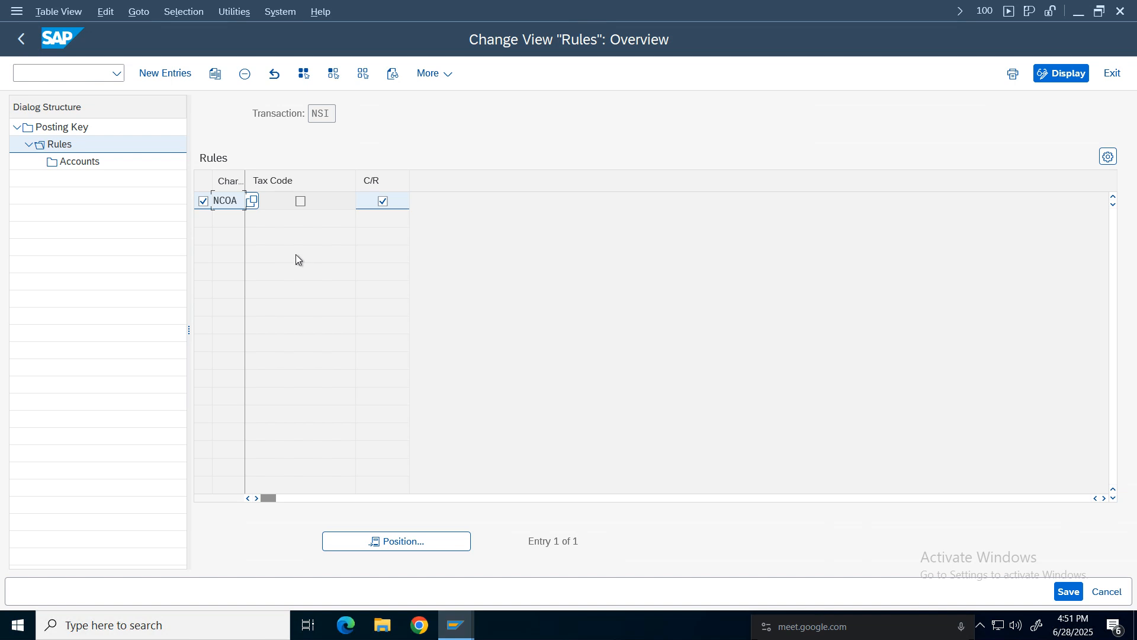
left_click(24, 47)
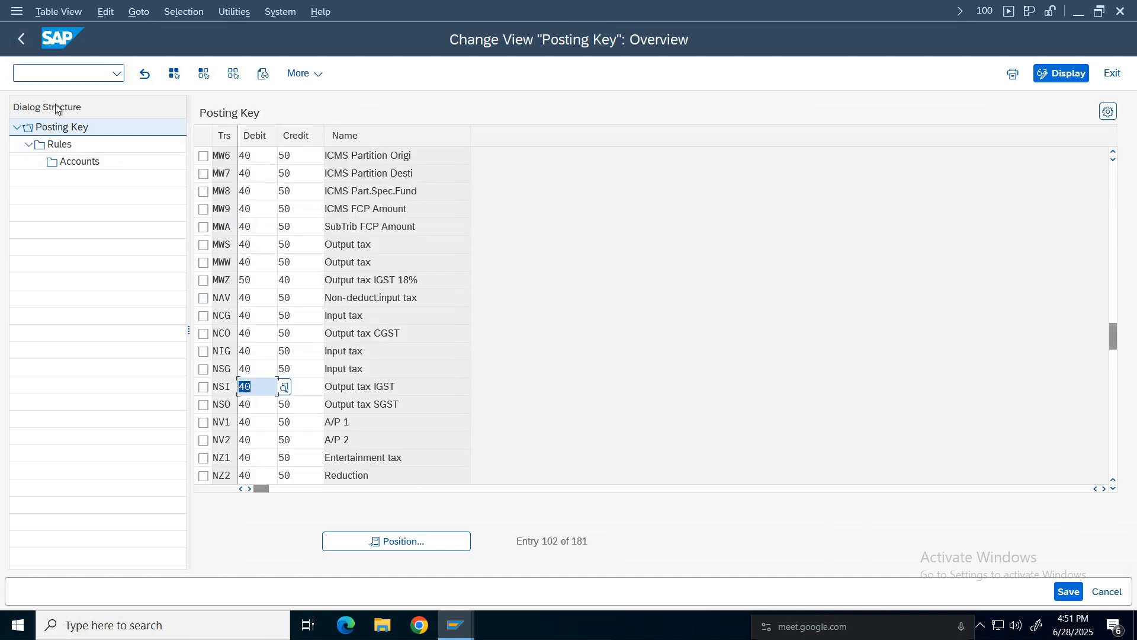
left_click(21, 40)
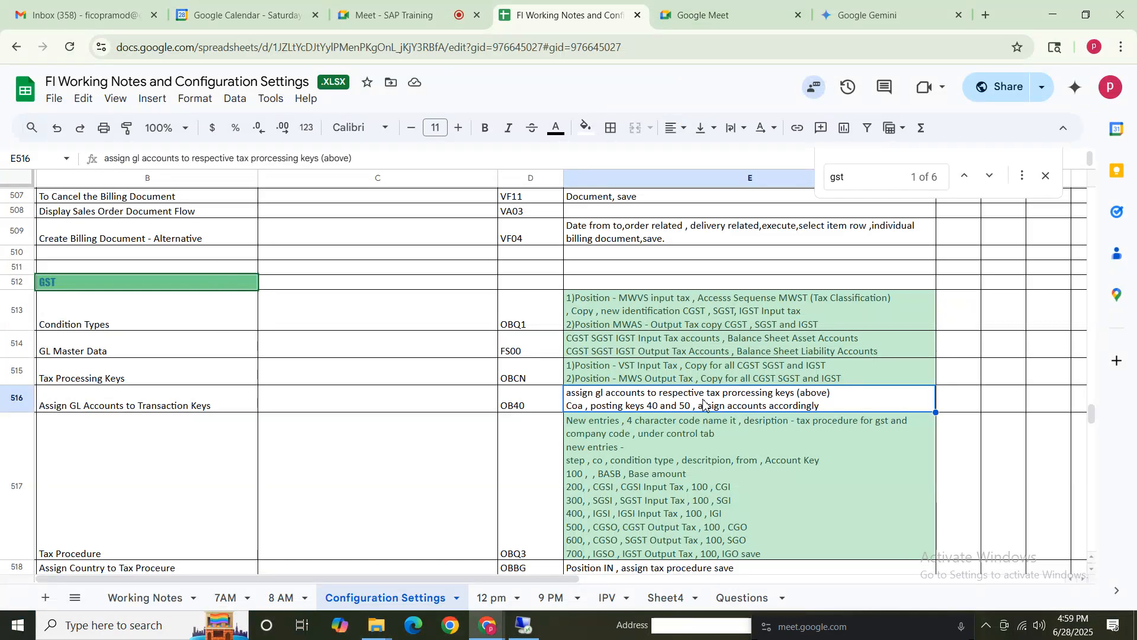
Review the GST tax processing key and tax procedure notes in the configuration spreadsheet.
left_click_drag(85, 310, 700, 317)
left_click_drag(126, 347, 731, 353)
left_click_drag(157, 379, 704, 385)
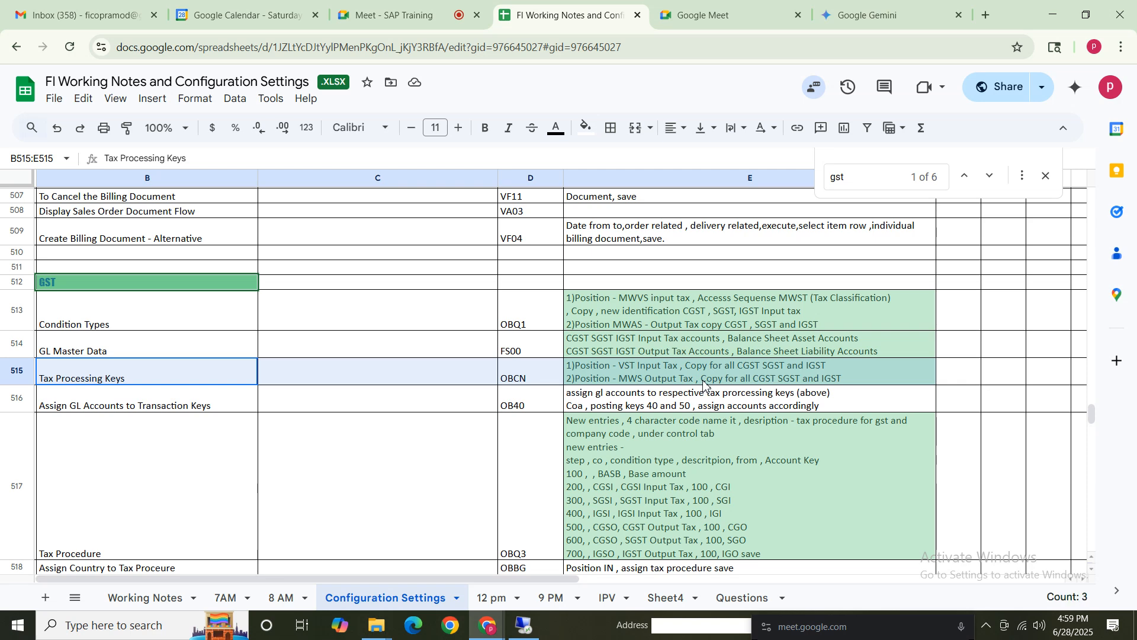
Read through the OBQ3 tax procedure entries and the neighbouring GST rows in the configuration spreadsheet.
left_click(124, 424)
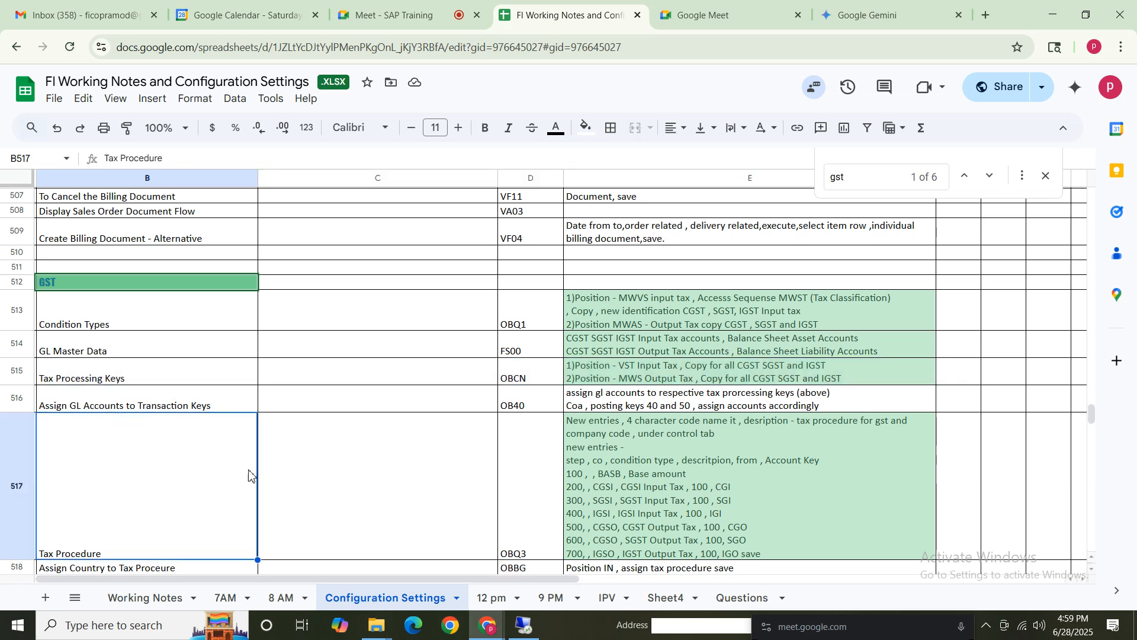
left_click_drag(212, 409, 666, 408)
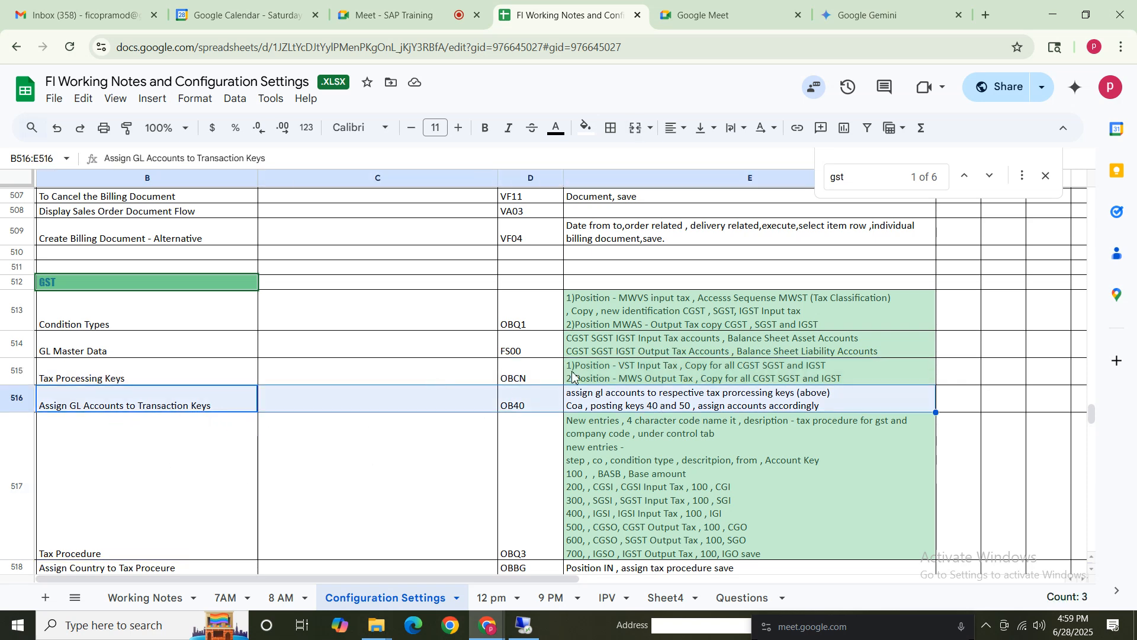
left_click(178, 403)
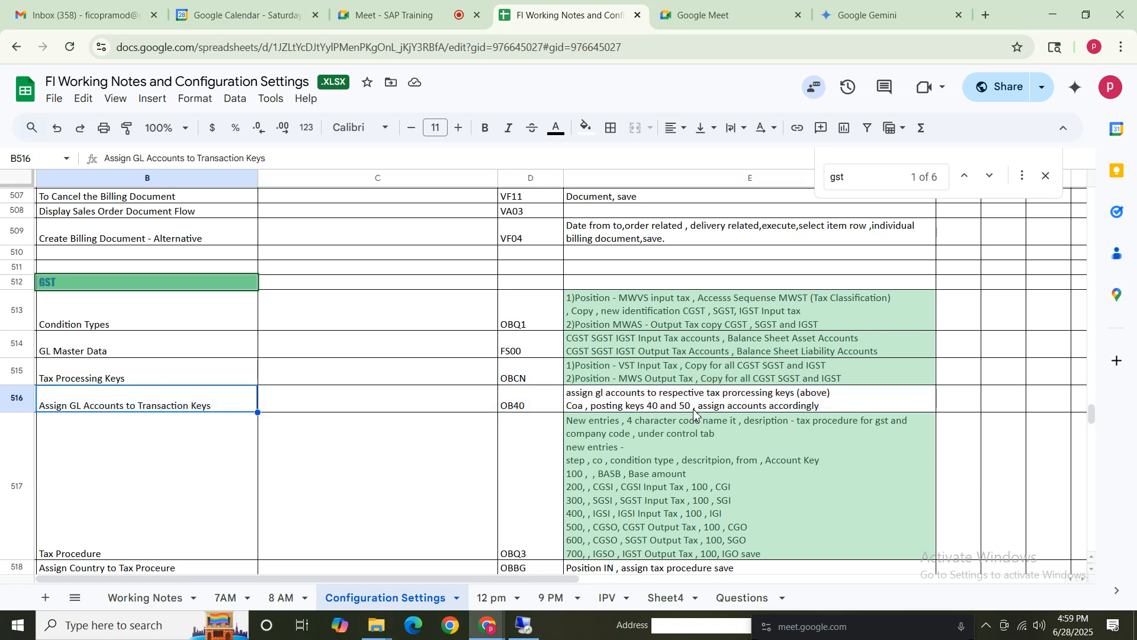
left_click(689, 405)
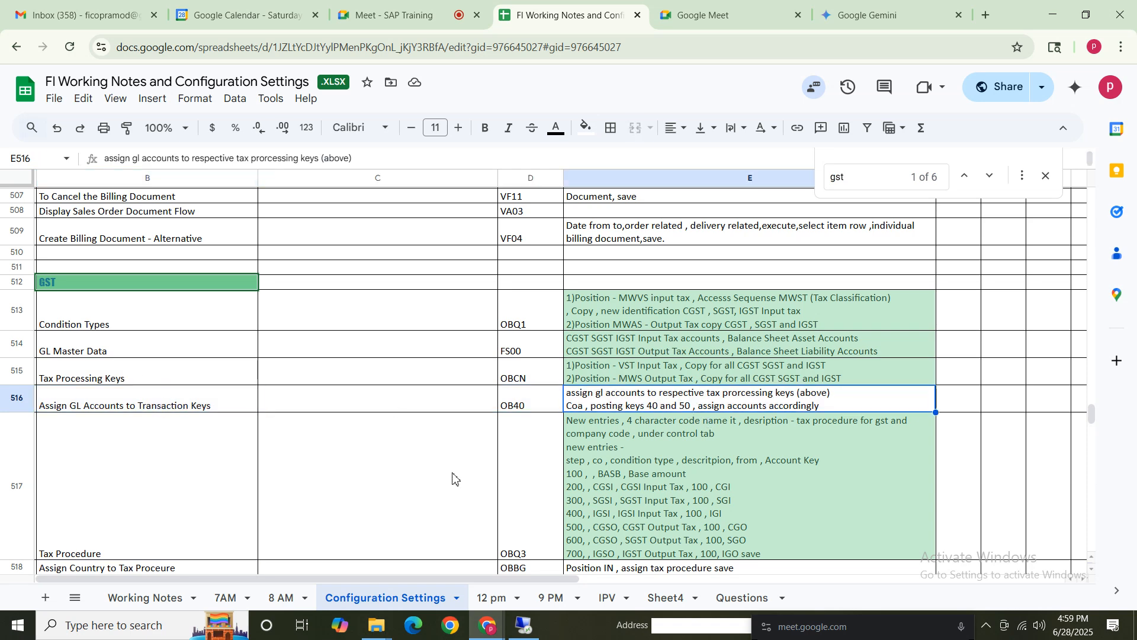
left_click_drag(1095, 414, 1095, 424)
left_click(158, 410)
left_click(656, 402, "shift")
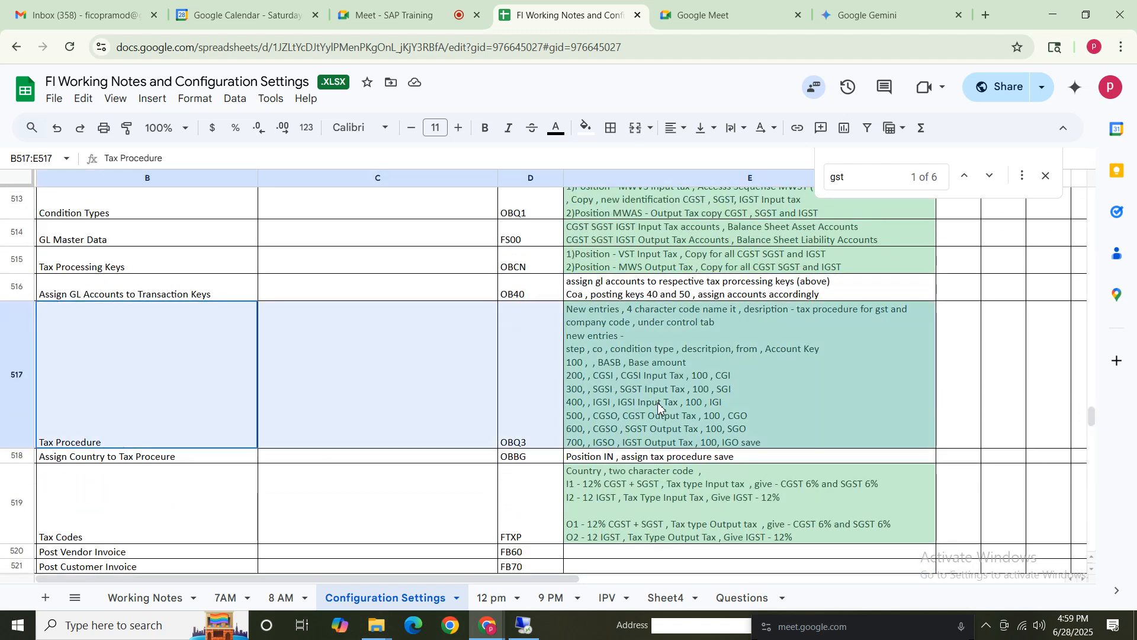
left_click(96, 415)
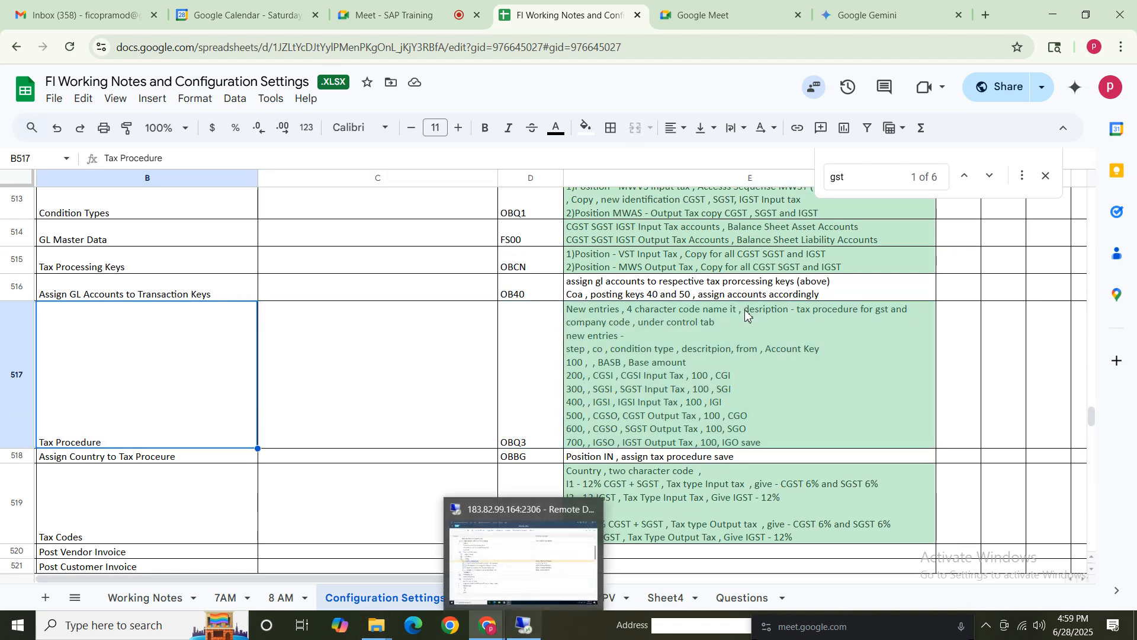
left_click(610, 315)
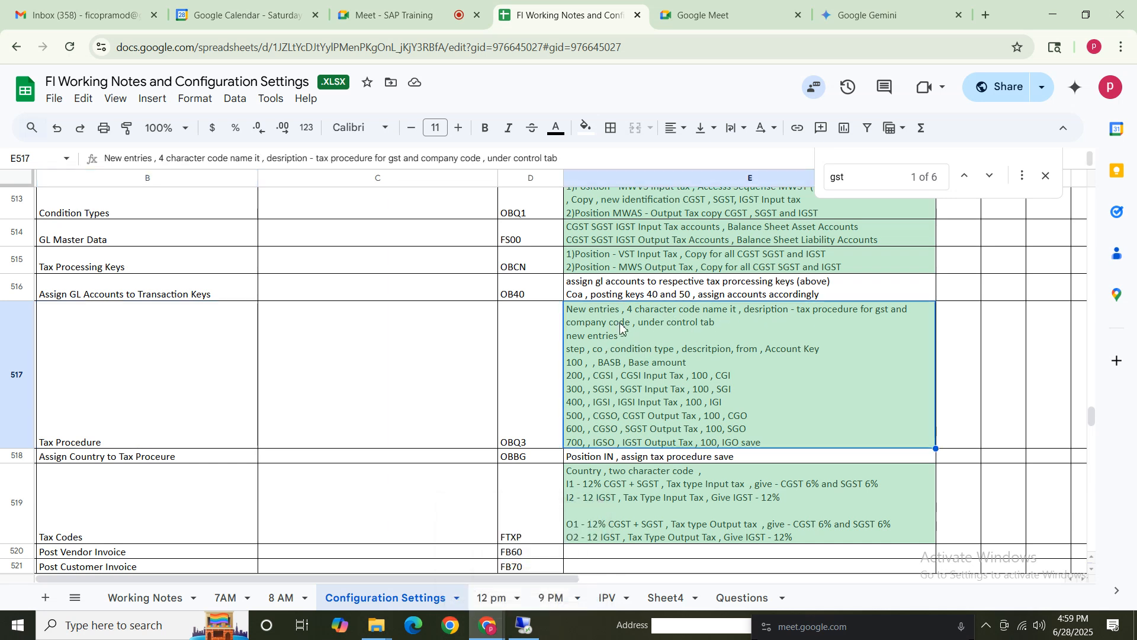
left_click(123, 367)
left_click(661, 375, "shift")
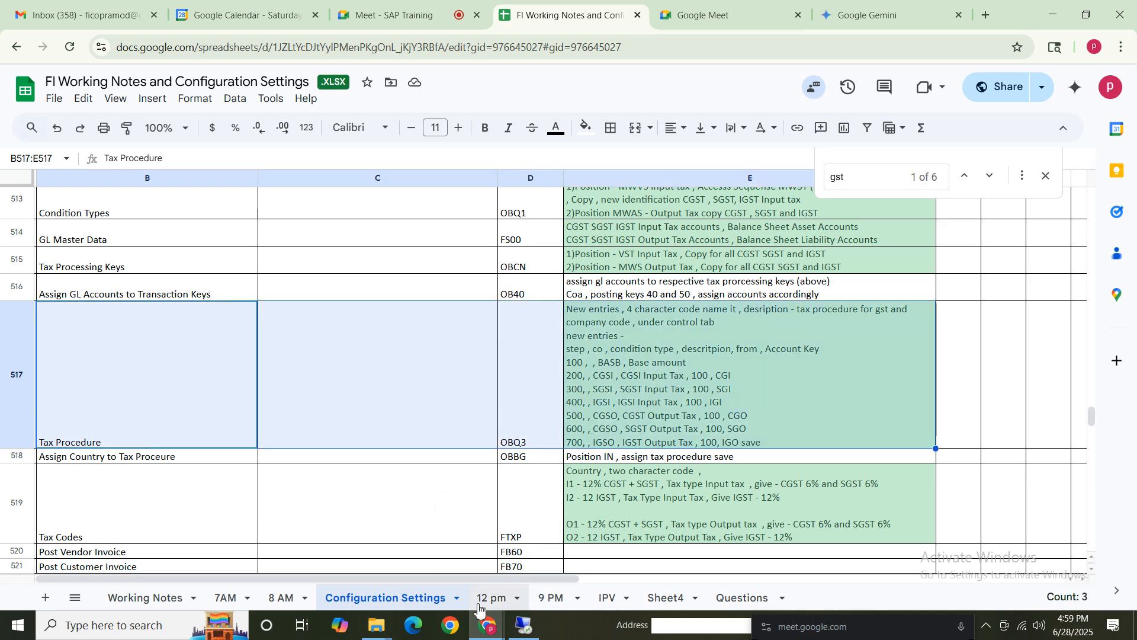
Return to SAP and open Check Calculation Procedure under the Tax on Sales/Purchases basic settings.
left_click(526, 632)
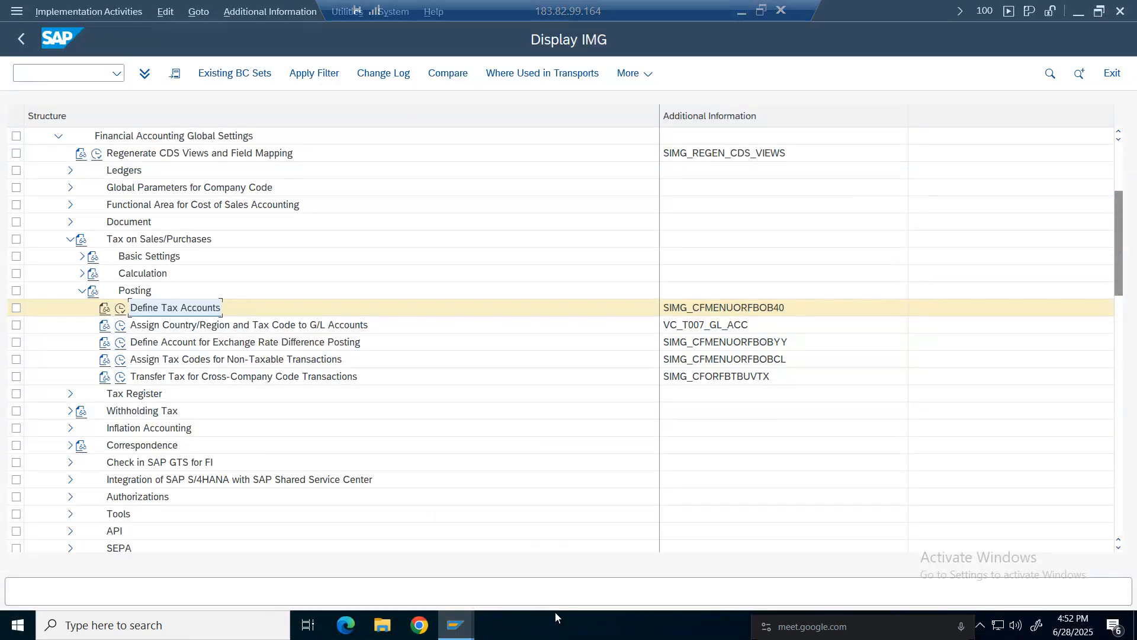
left_click(82, 292)
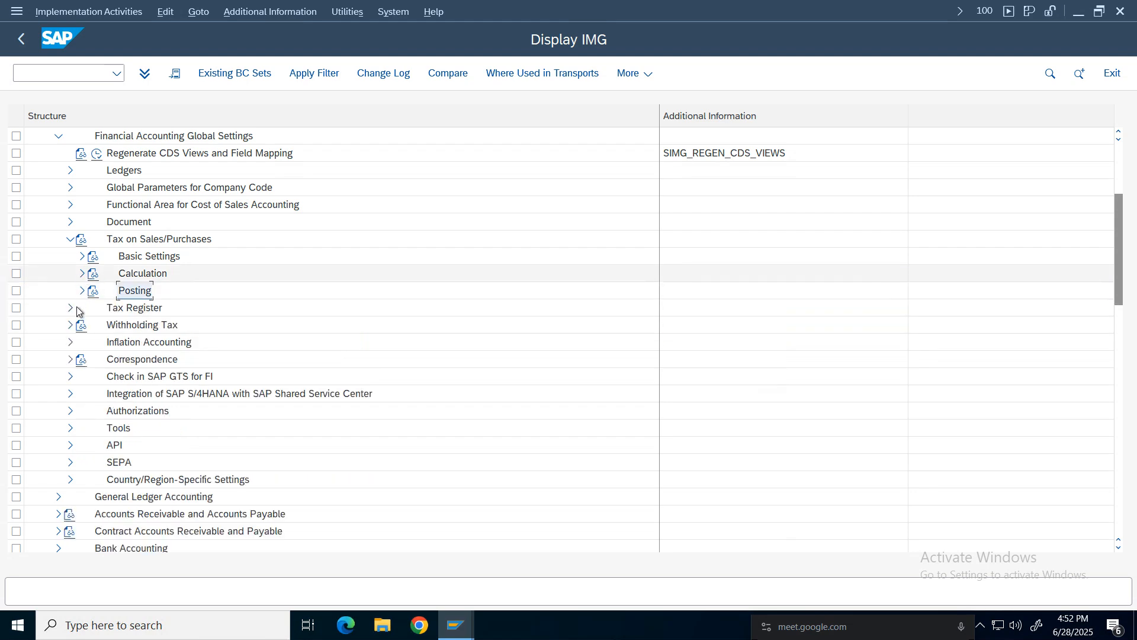
left_click(82, 274)
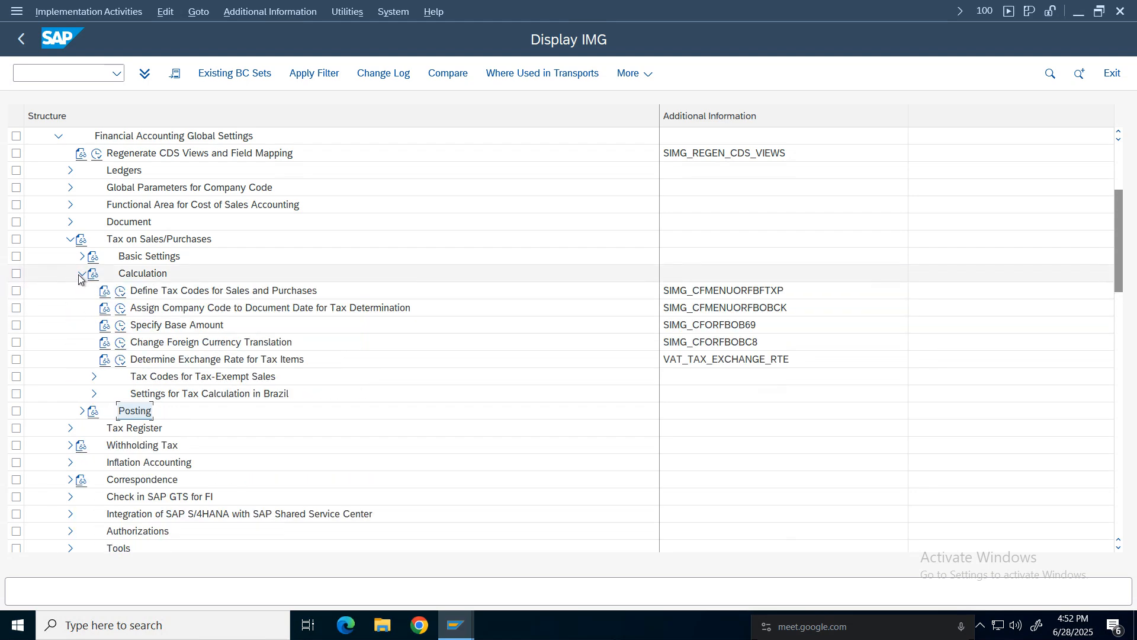
left_click(82, 274)
left_click(83, 256)
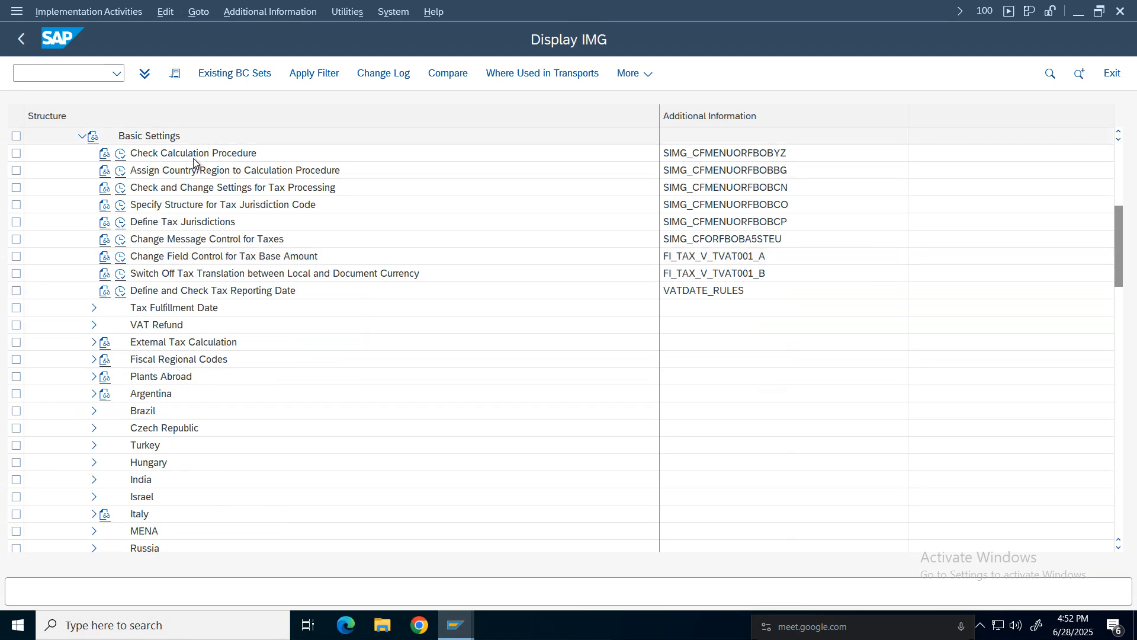
left_click(122, 156)
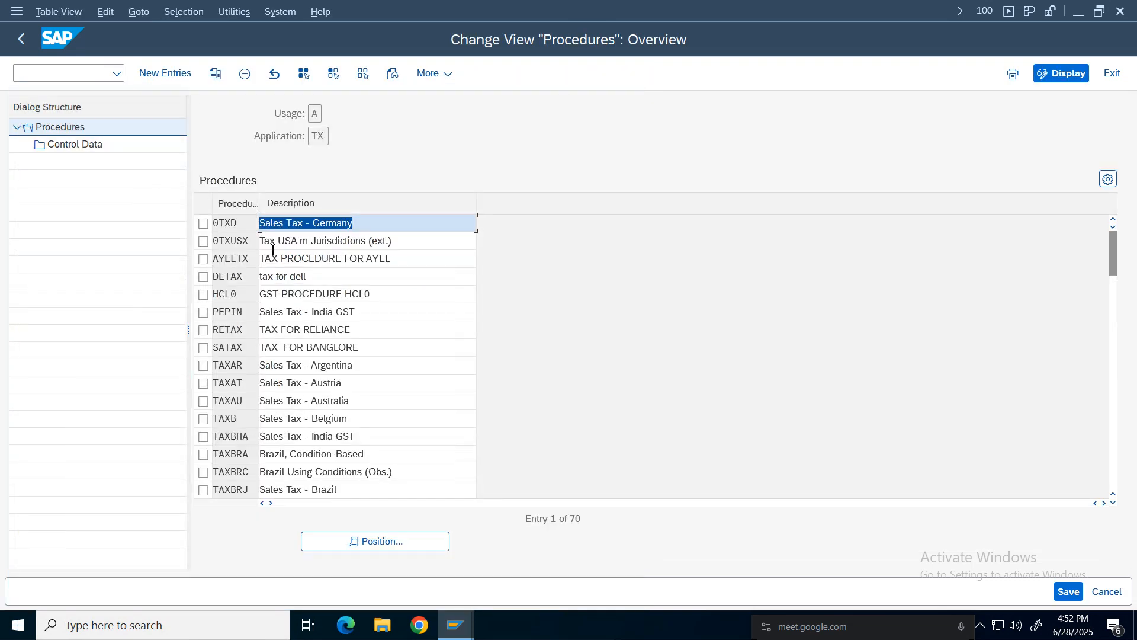
Create a new tax procedure NIKEGS with the description Nike GST.
left_click(165, 73)
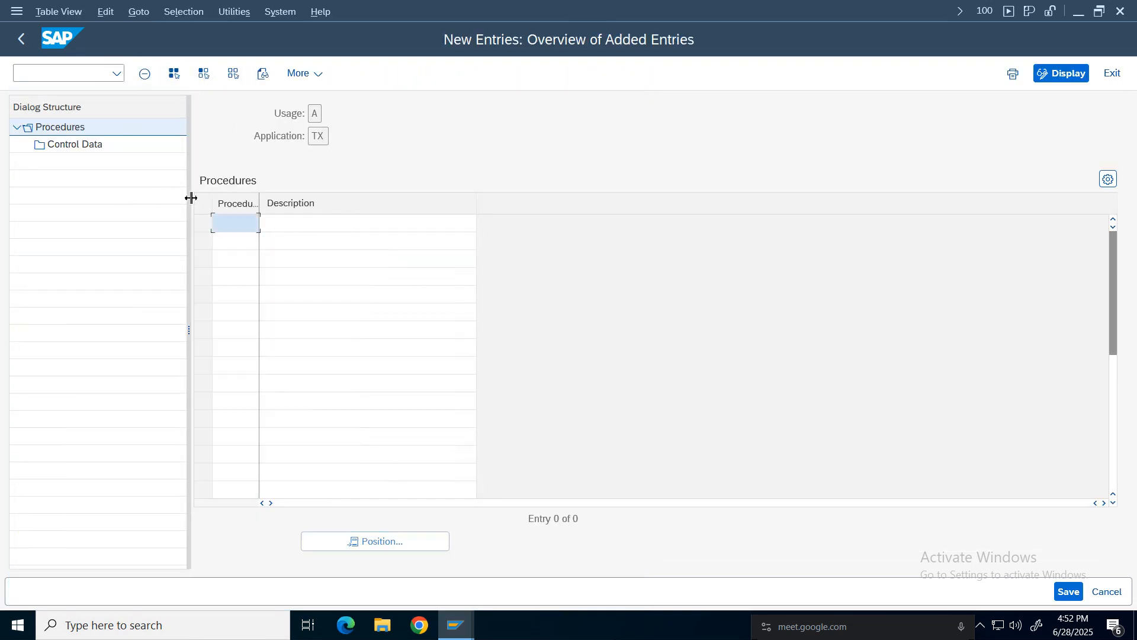
double_click(260, 202)
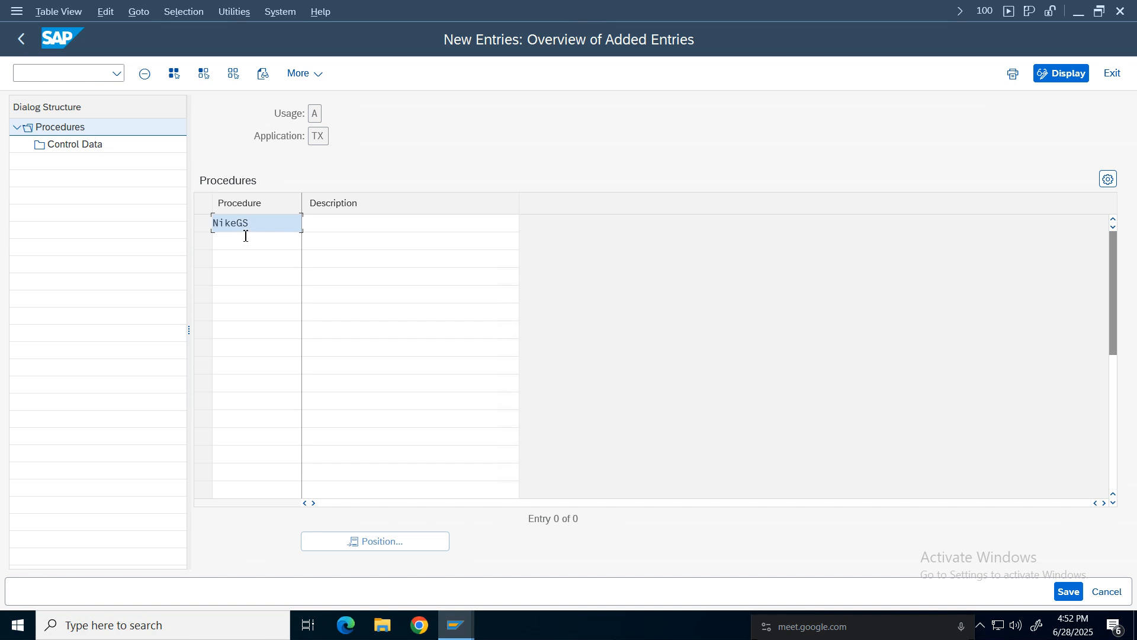
left_click(360, 228)
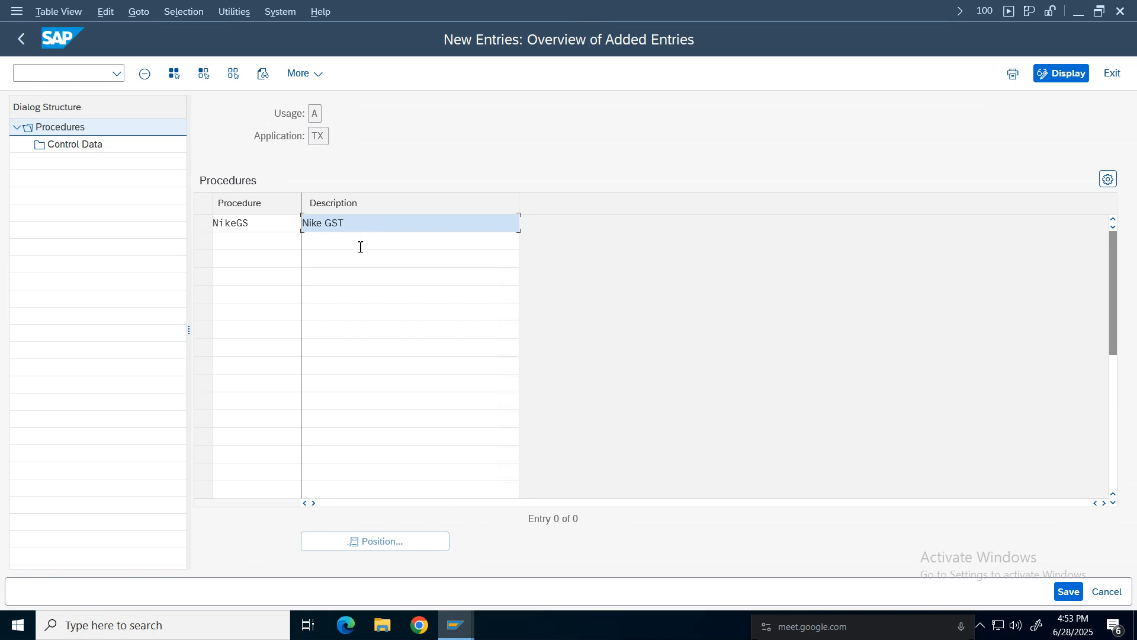
key("Return")
left_click(345, 224)
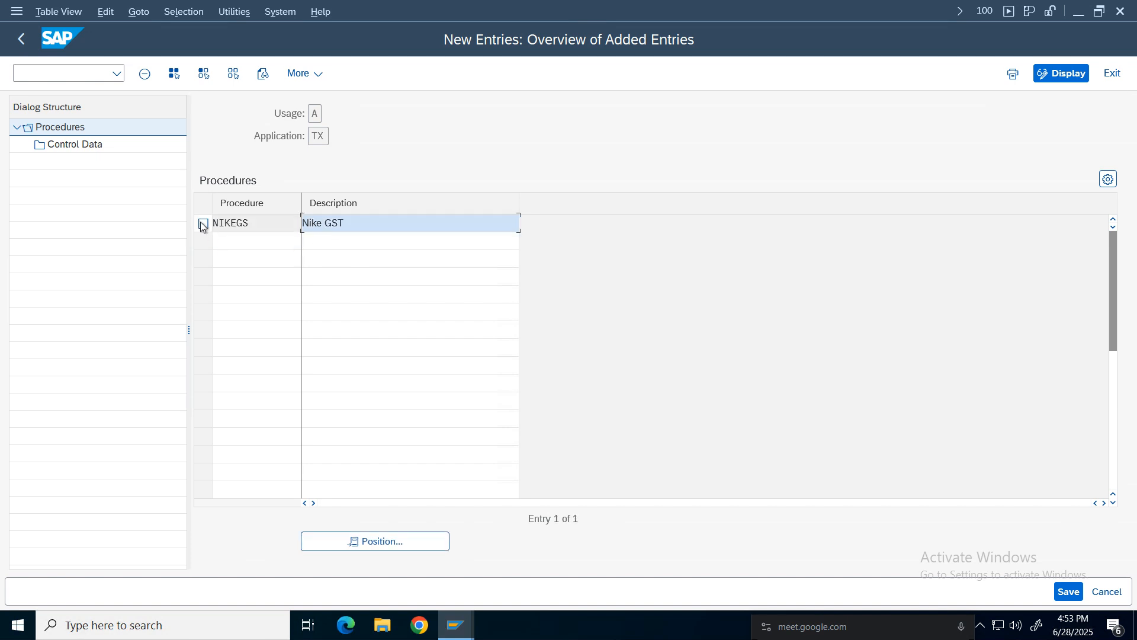
left_click(201, 224)
left_click(421, 226)
Open the NIKEGS control data and add new reference steps numbered 1 through 7.
left_click(88, 146)
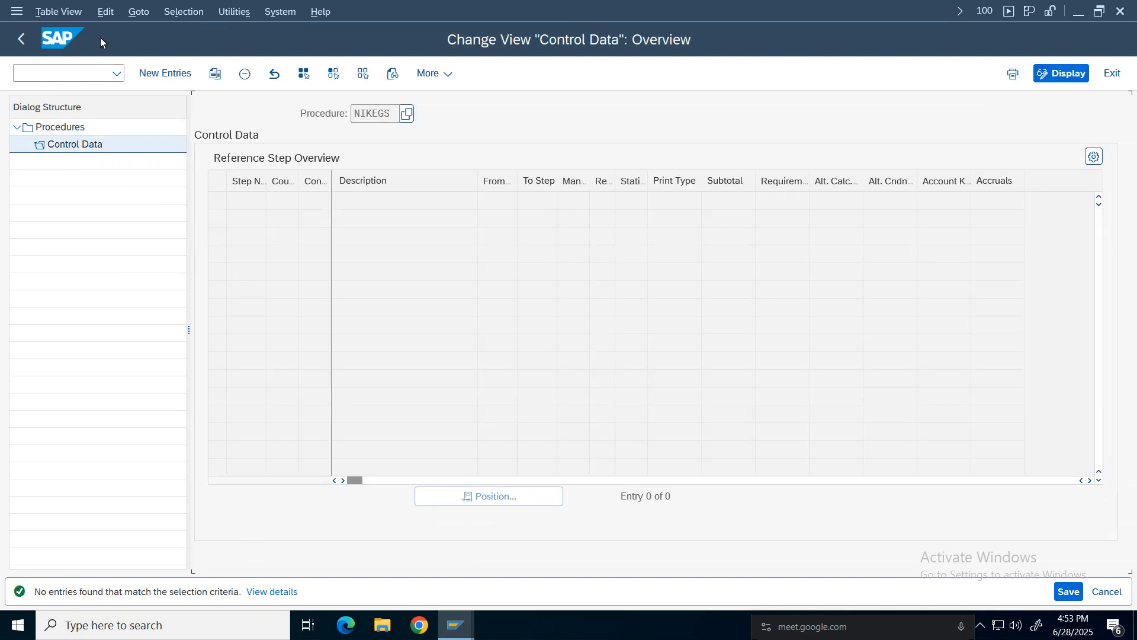
left_click(169, 73)
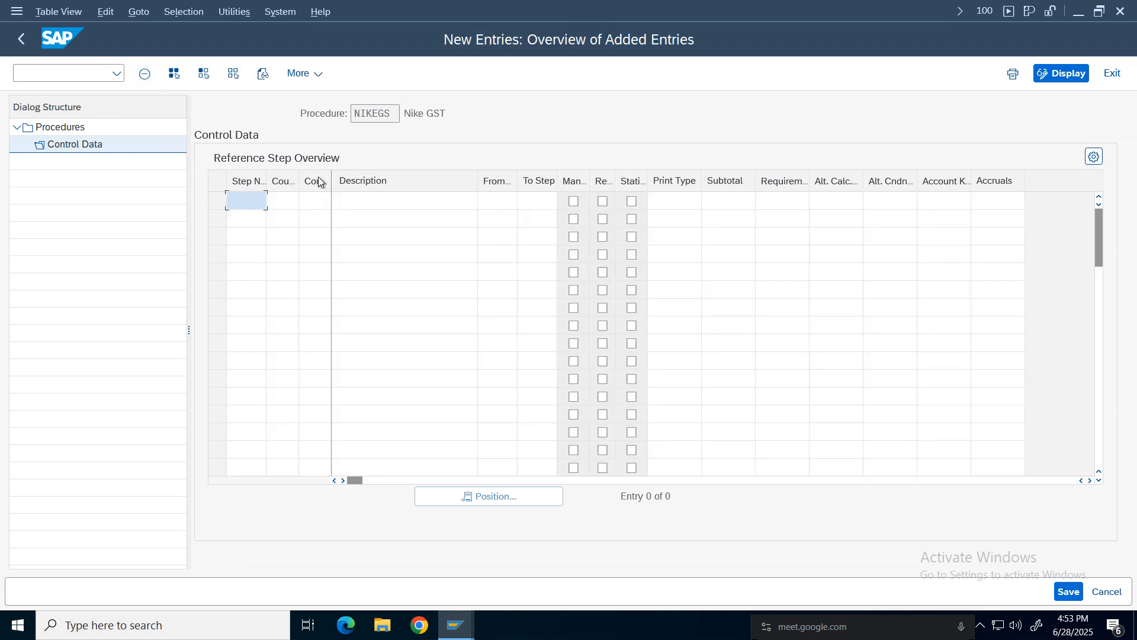
left_click_drag(332, 177, 359, 178)
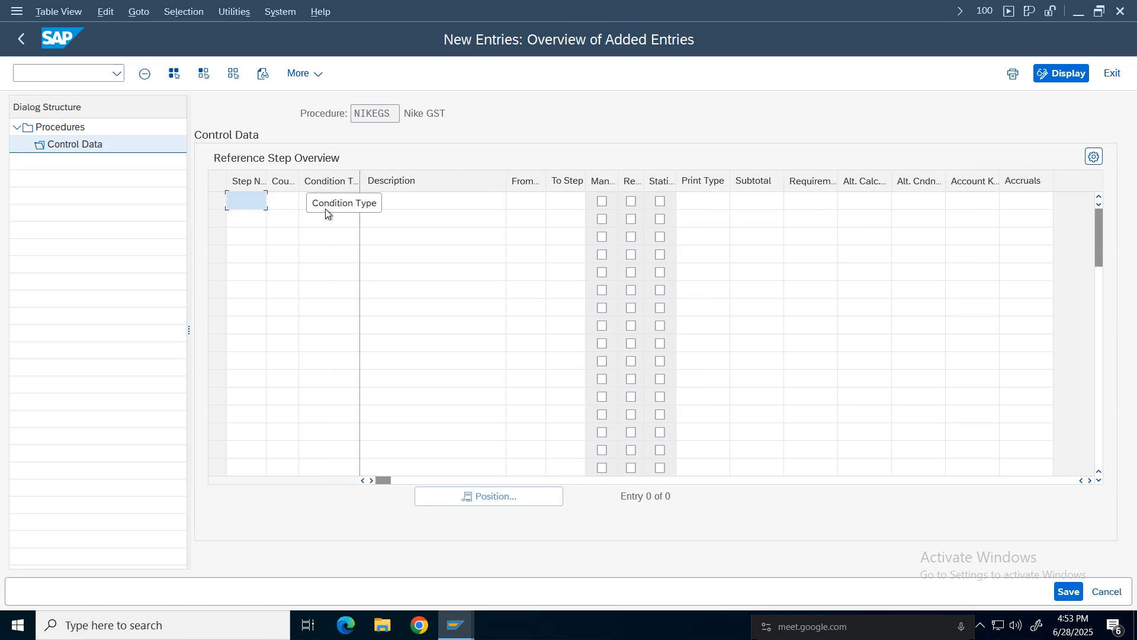
left_click(329, 224)
left_click(335, 293)
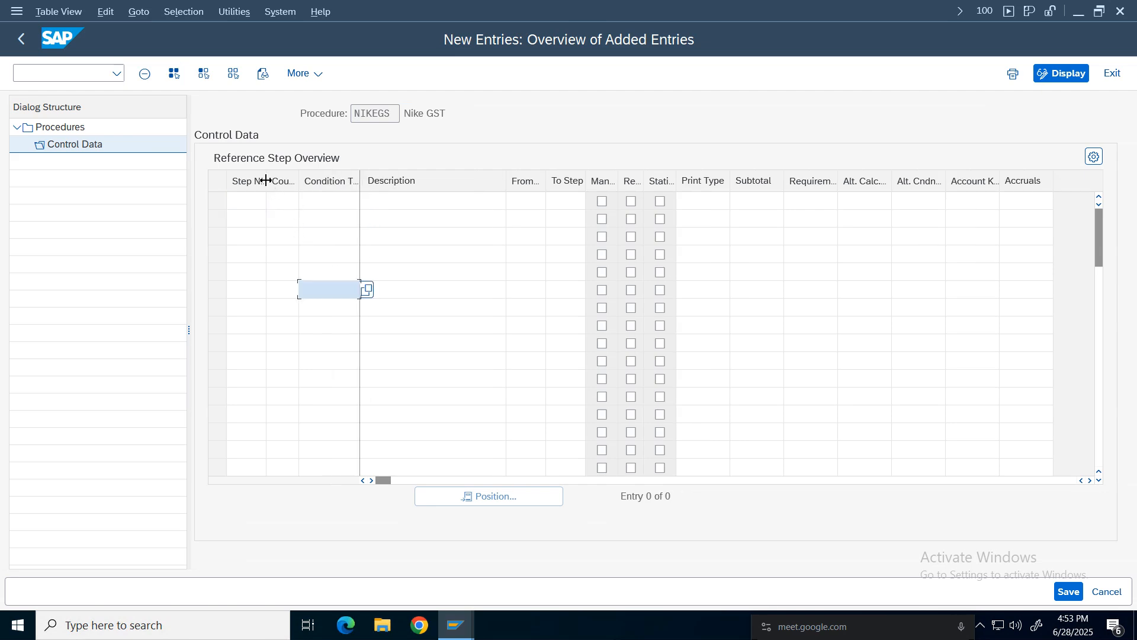
left_click_drag(266, 178, 295, 178)
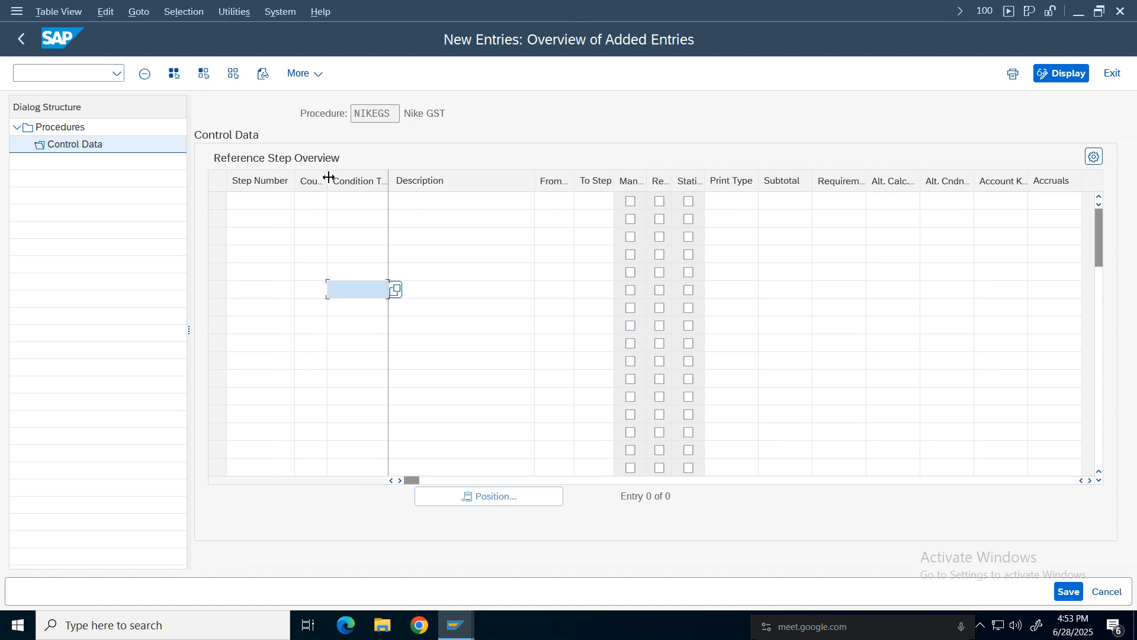
left_click_drag(327, 178, 355, 178)
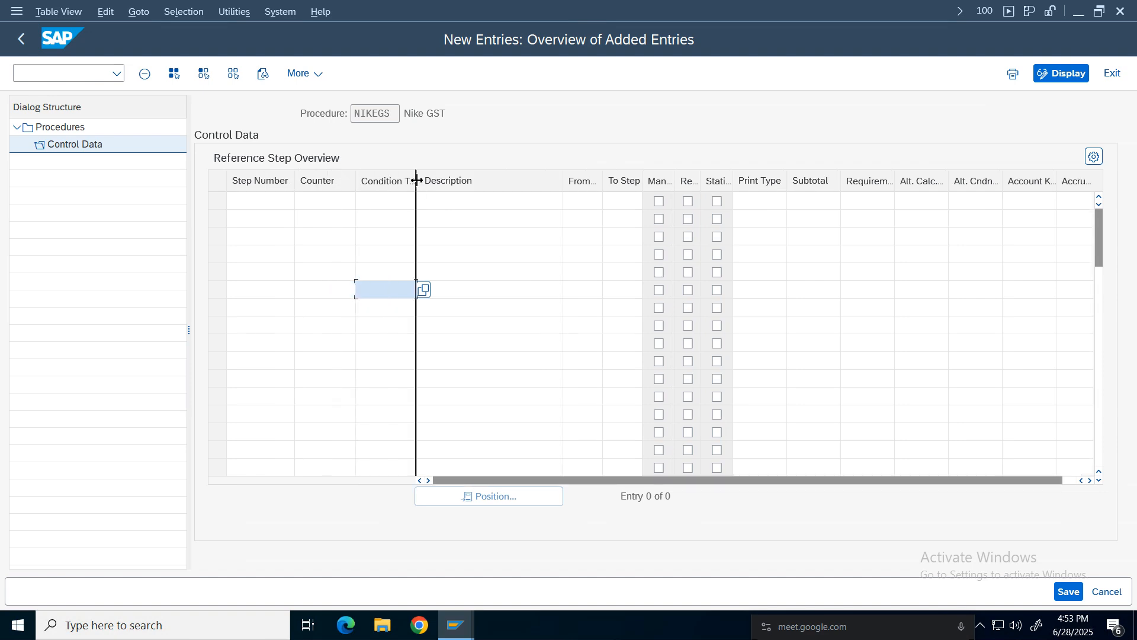
left_click_drag(355, 179, 306, 182)
left_click(253, 202)
type("1")
left_click(264, 220)
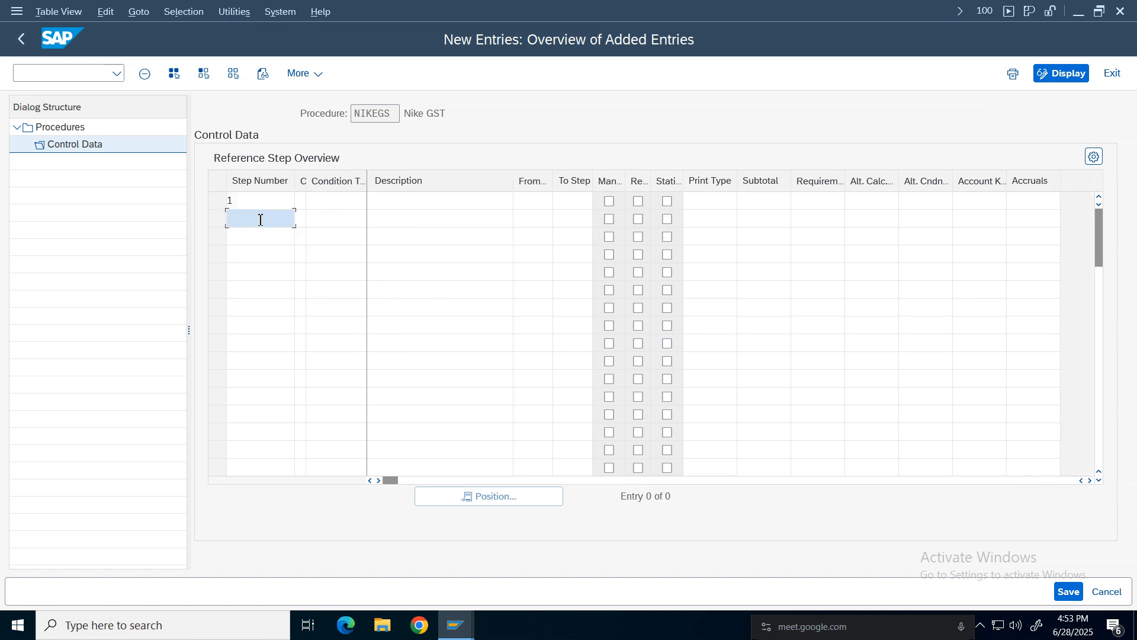
type("2")
left_click(256, 237)
left_click(251, 254)
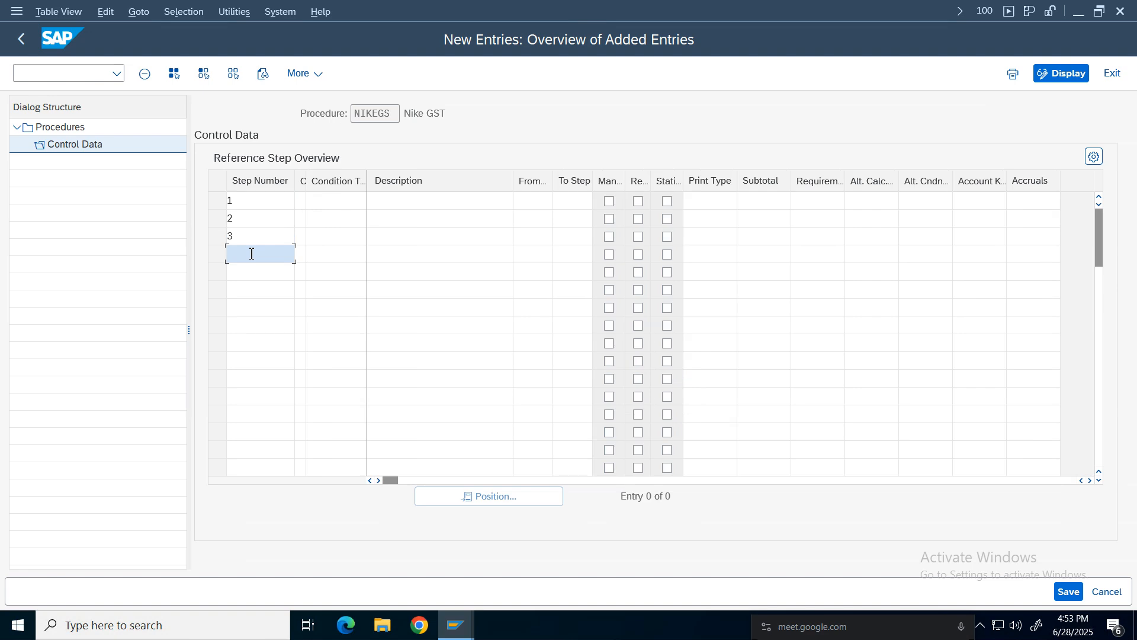
left_click(252, 271)
type("5")
left_click(250, 289)
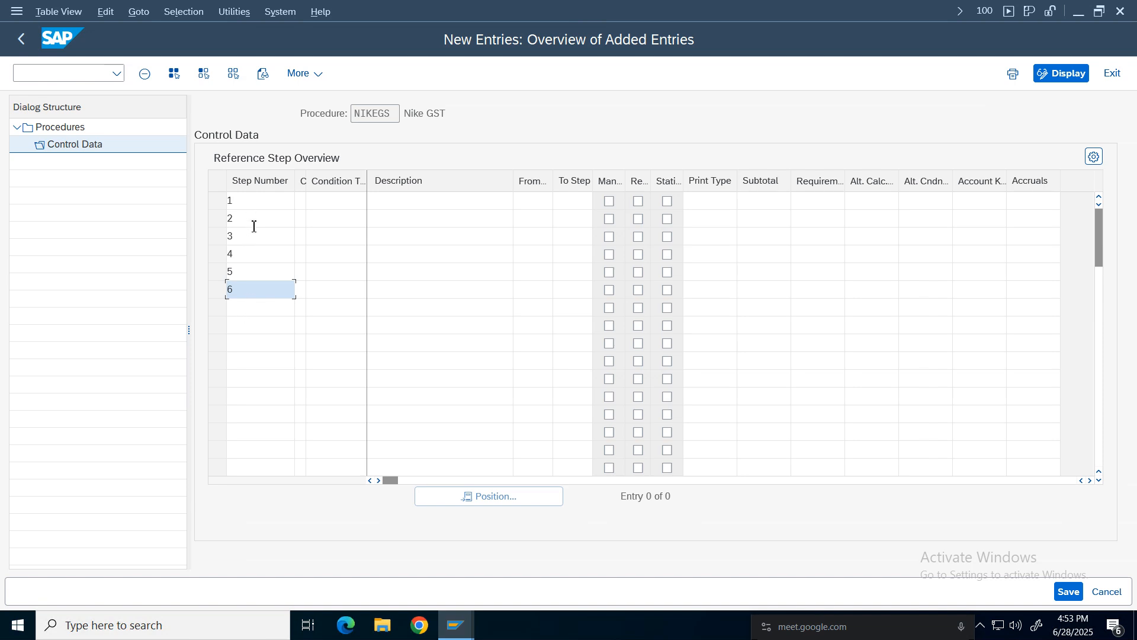
left_click_drag(240, 201, 228, 240)
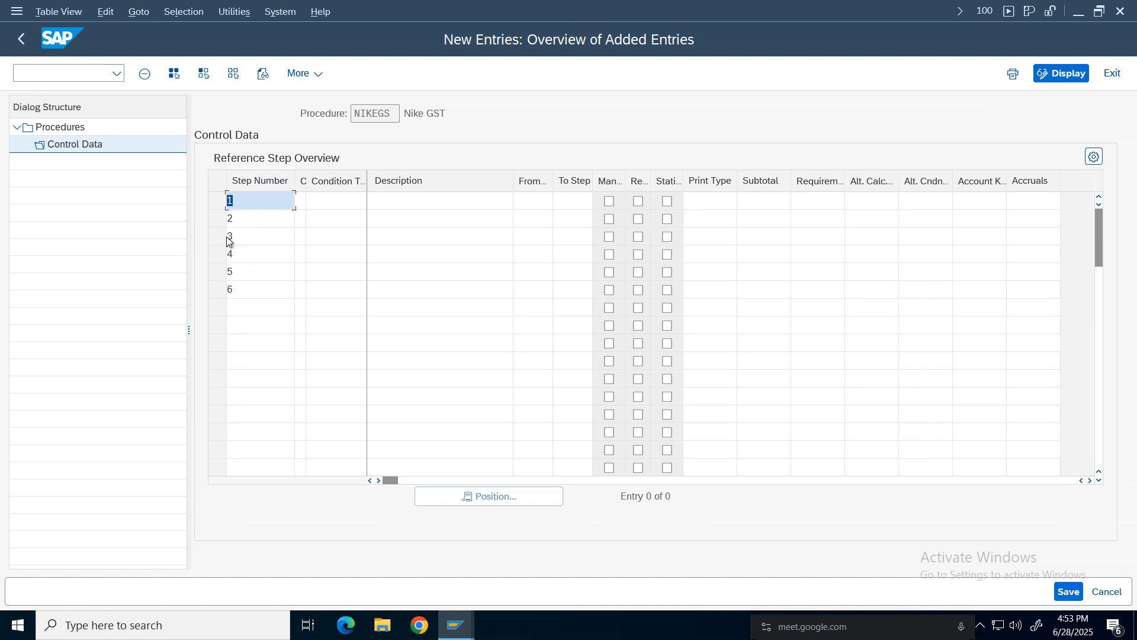
left_click(249, 308)
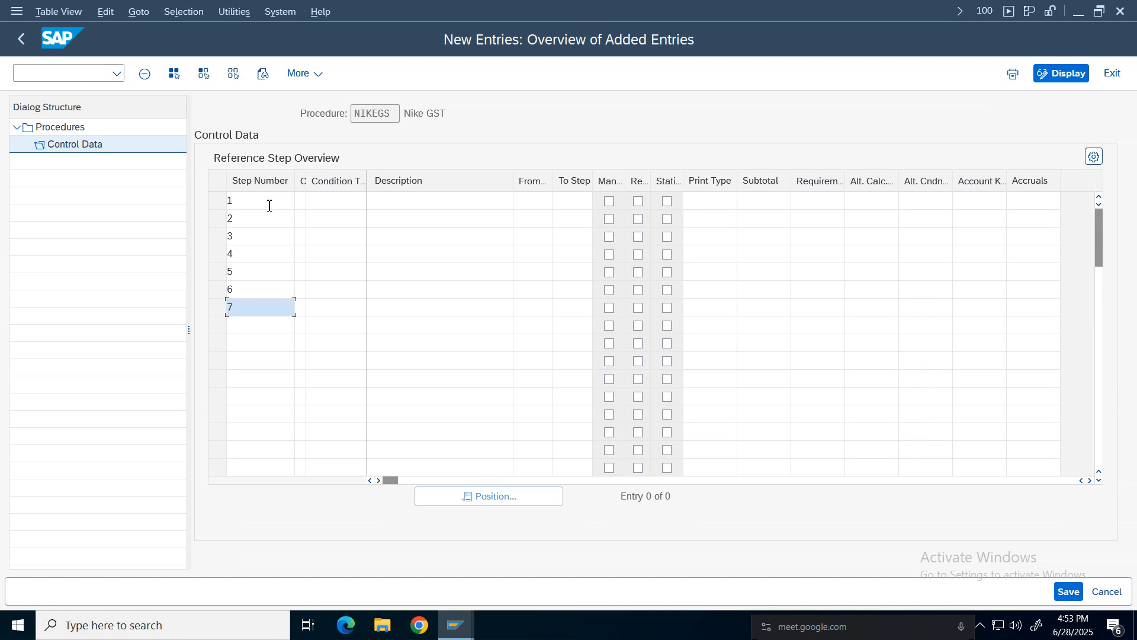
Set the condition type of step 1 to BASB using the search help.
left_click(332, 203)
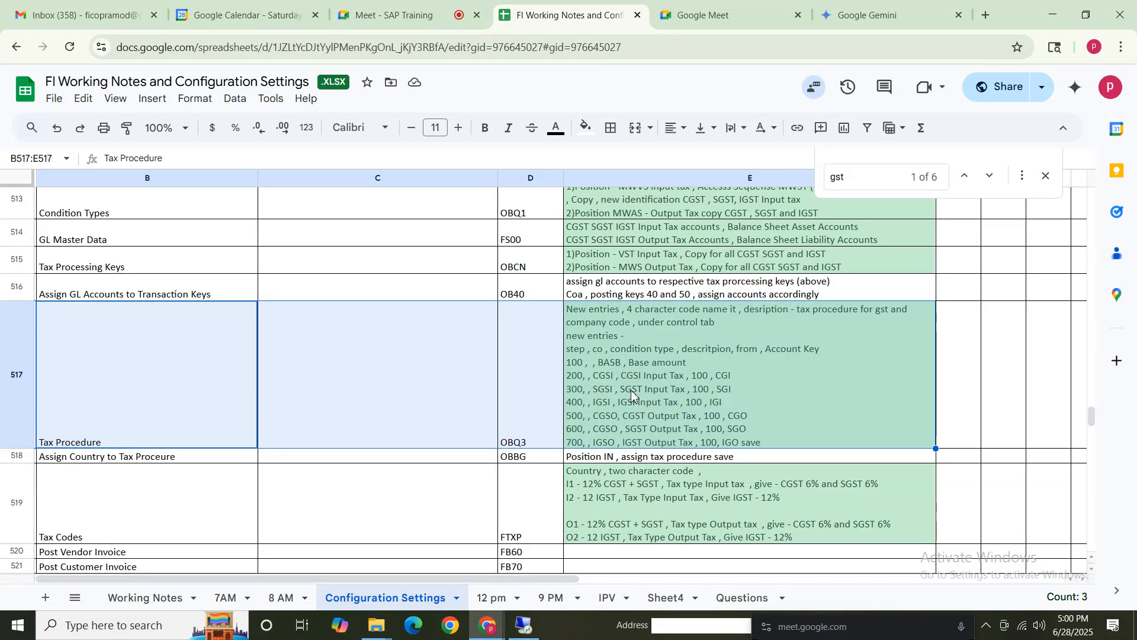
left_click(610, 382)
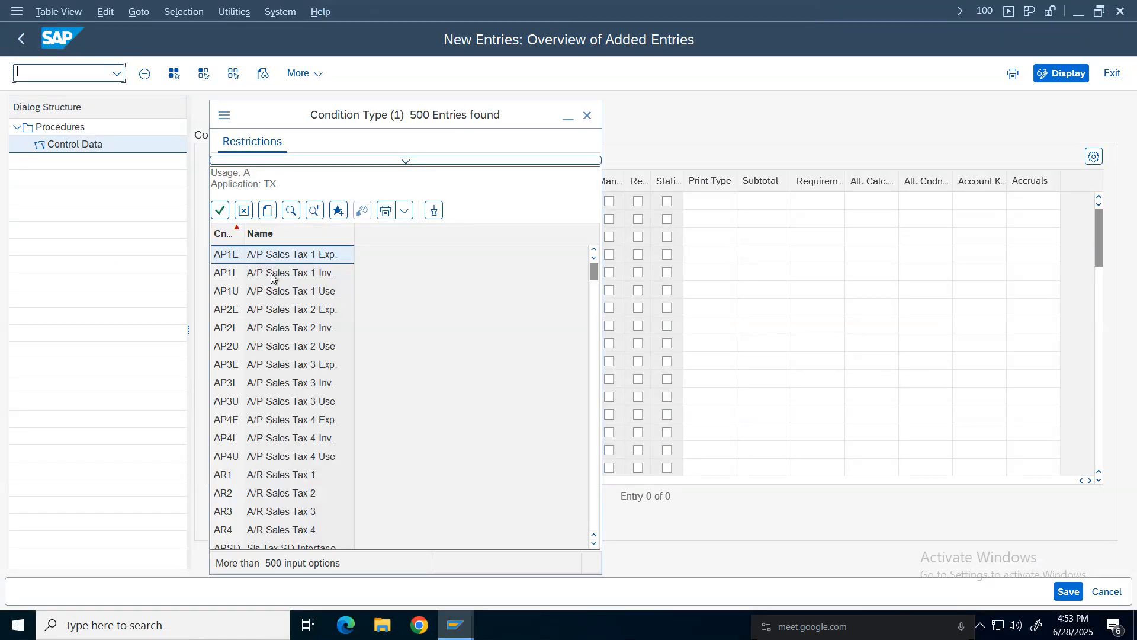
left_click(291, 211)
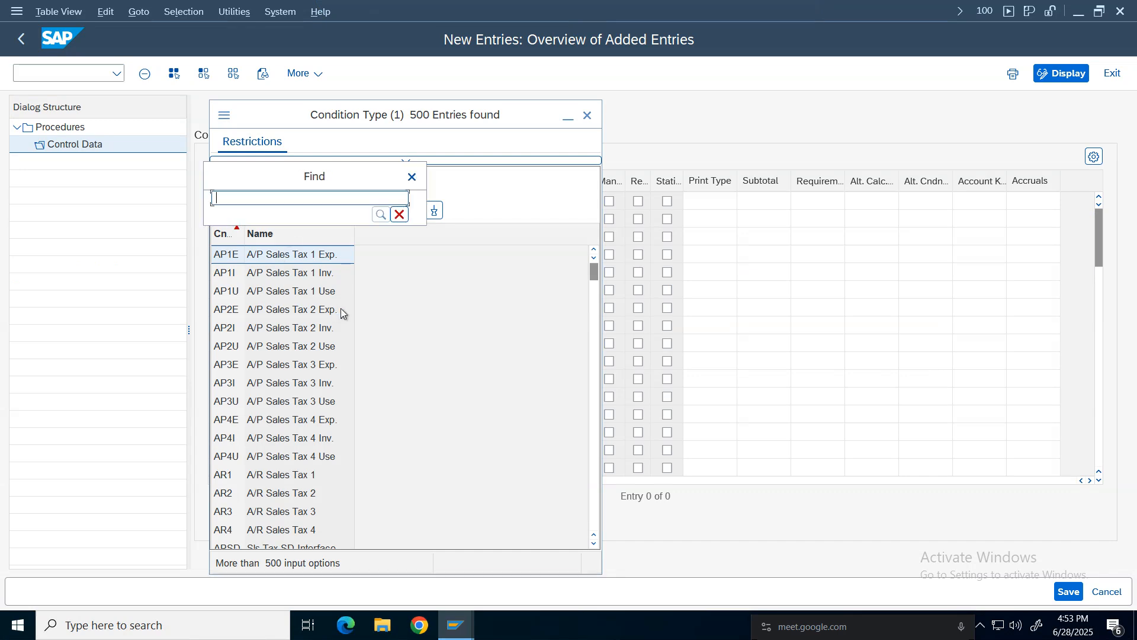
type("basb")
key("Return")
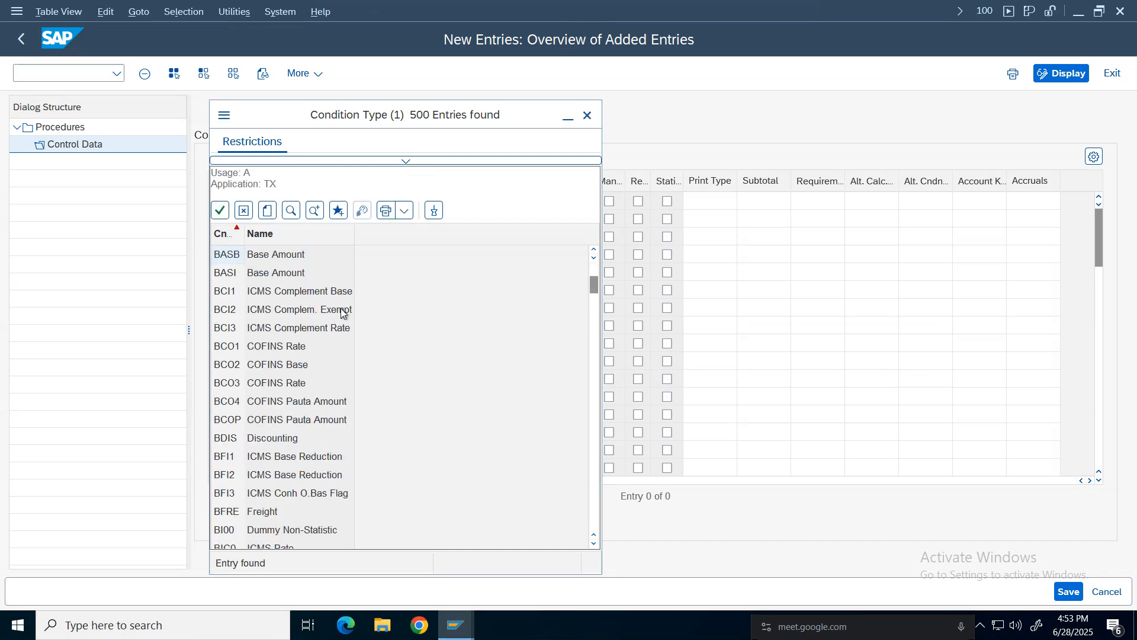
key("Return")
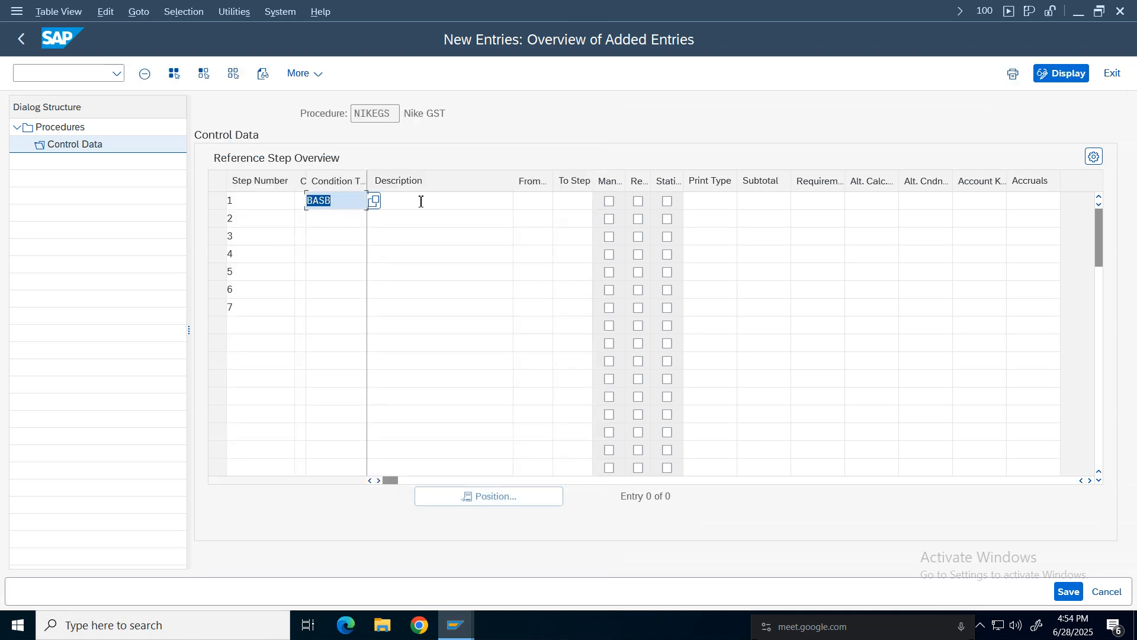
left_click(421, 201)
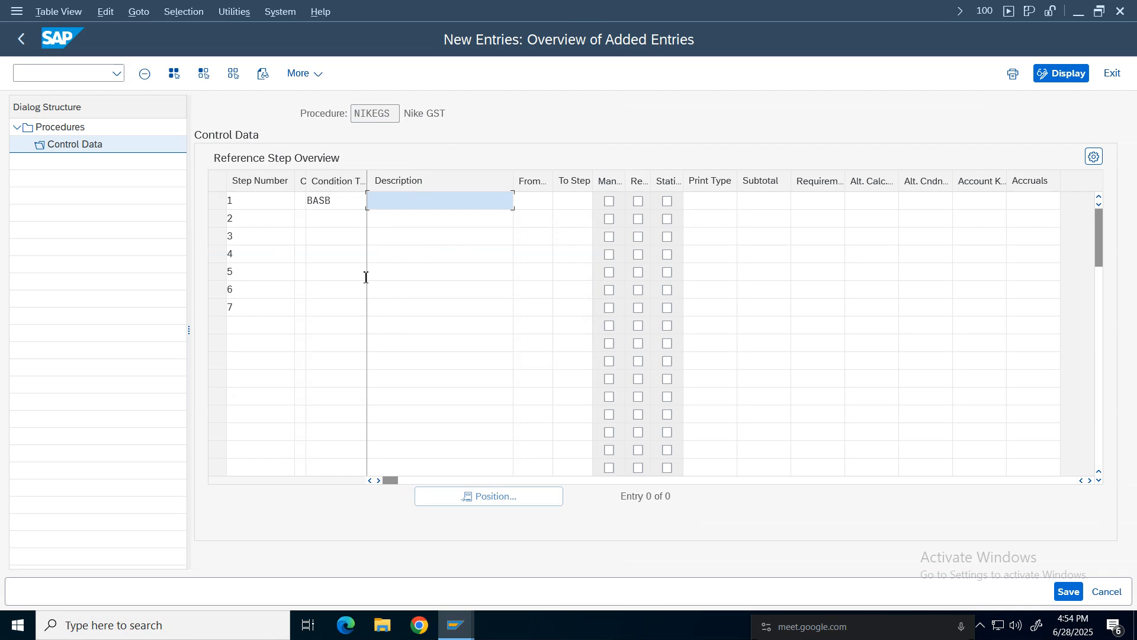
Open the condition type search help for step 2 and rerun the search without a hit limit.
left_click(331, 223)
left_click(322, 309)
left_click(326, 221)
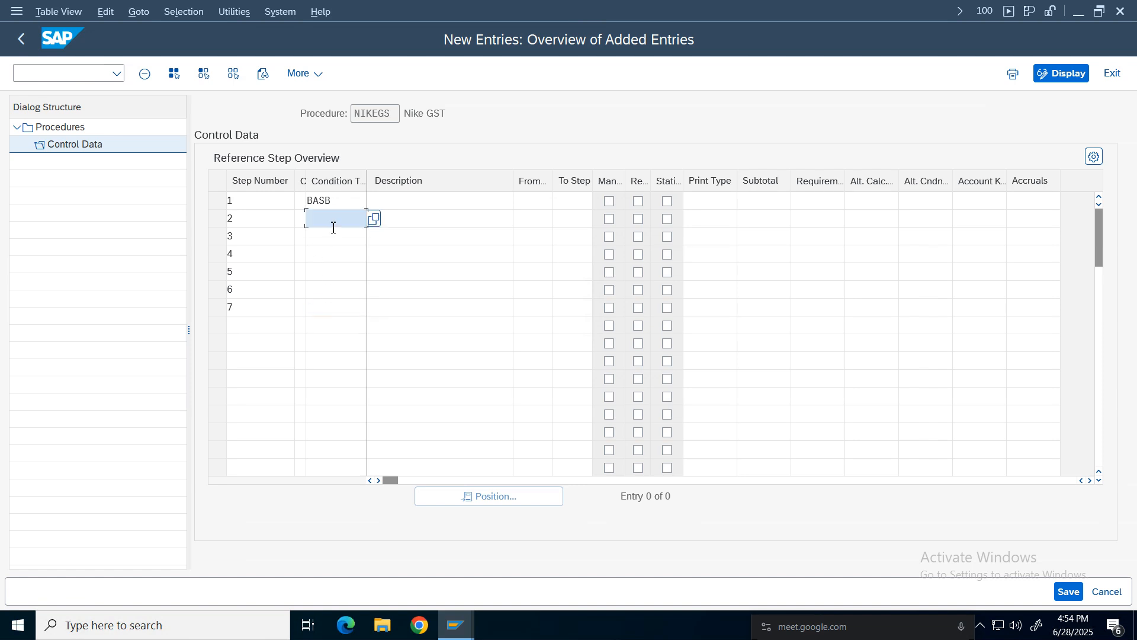
left_click(374, 219)
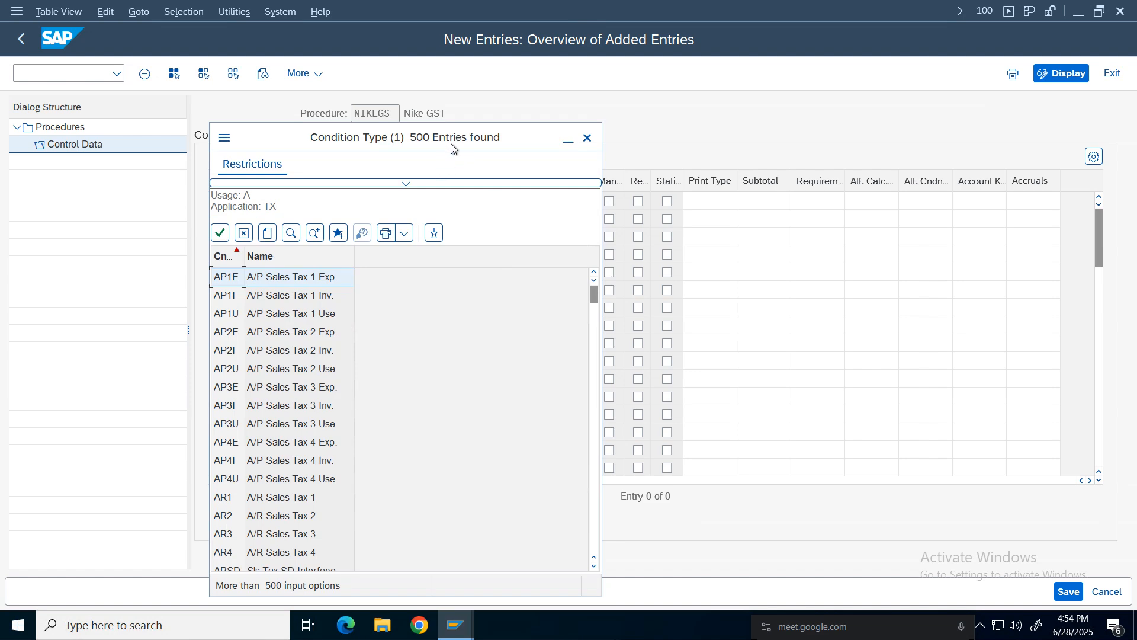
left_click_drag(450, 144, 451, 95)
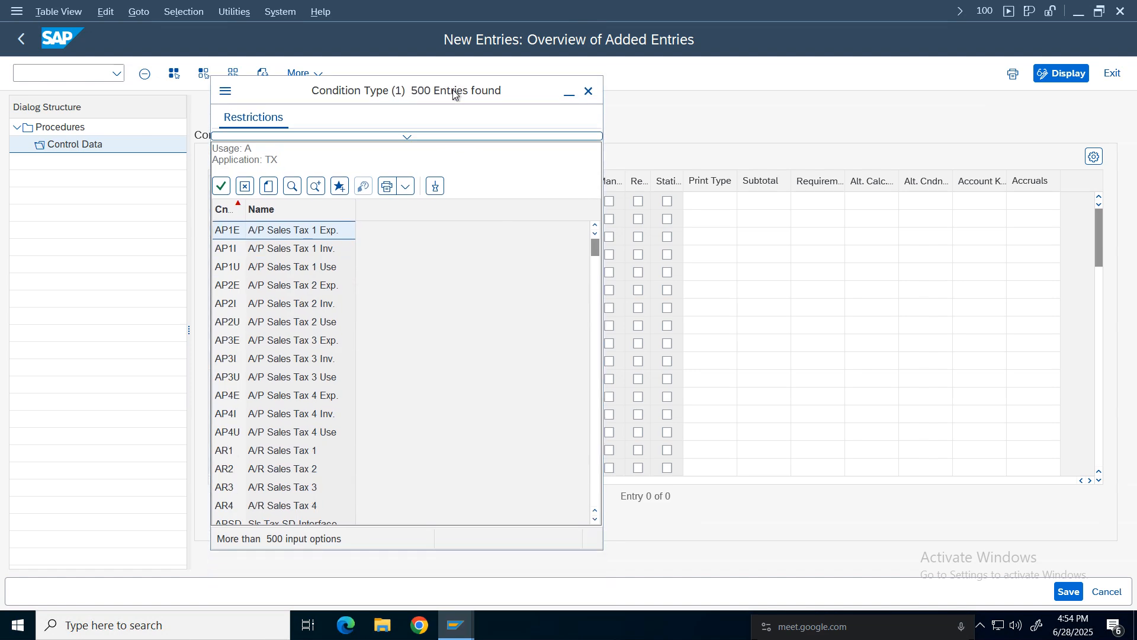
left_click(405, 137)
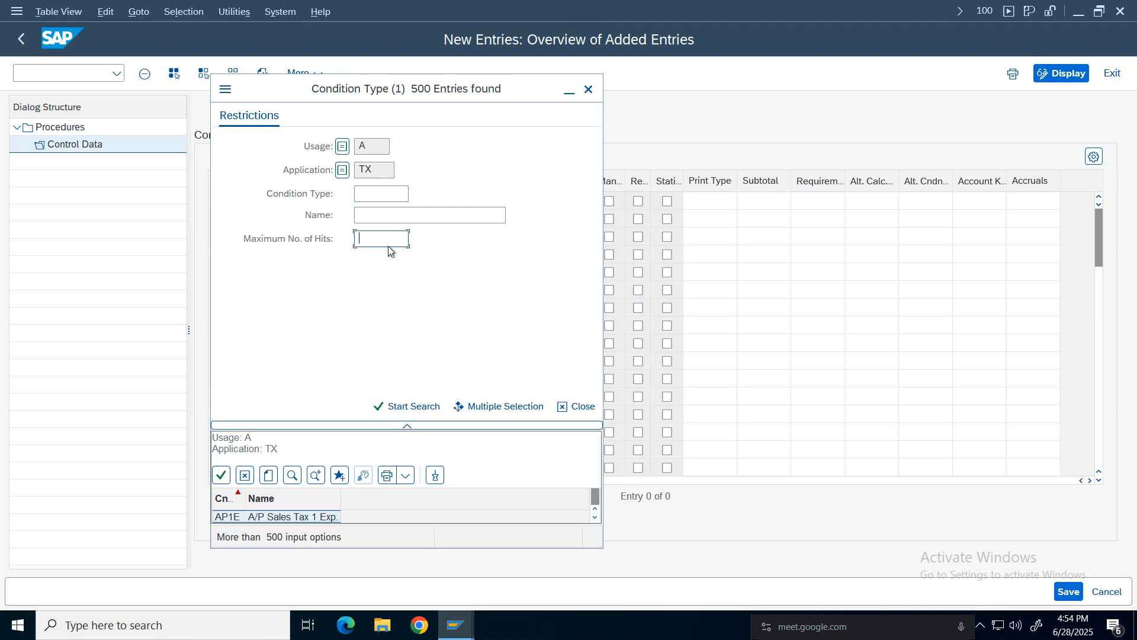
left_click(417, 406)
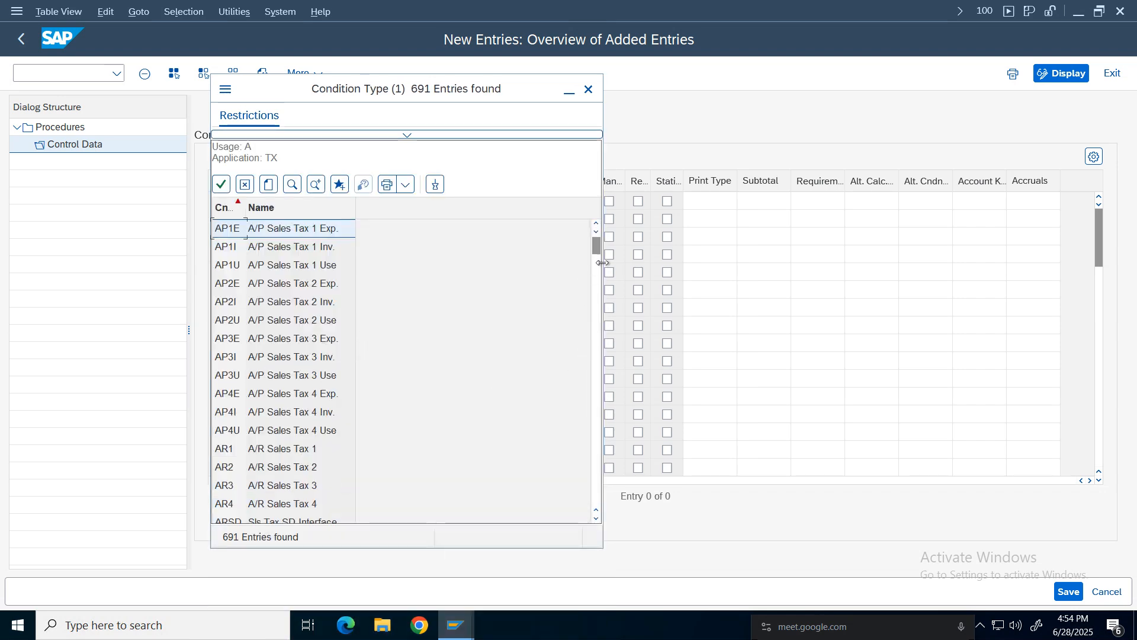
Scroll through the condition type list to find the Nike GST entries NCGS and NIGS for step 2.
scroll(284, 410, "down", 5)
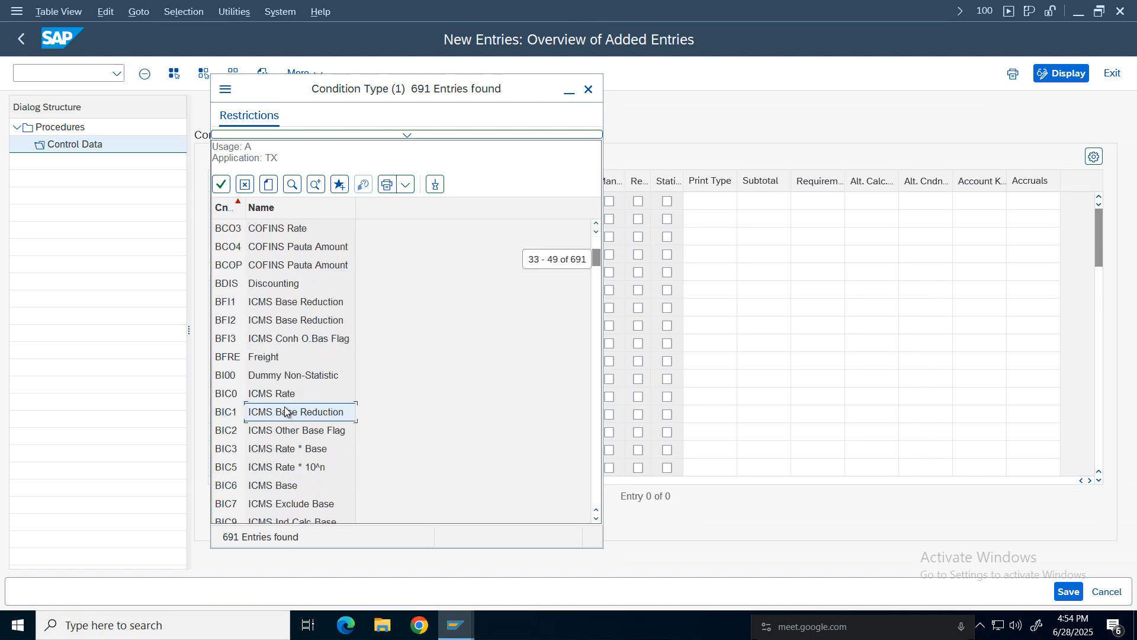
scroll(284, 411, "down", 15)
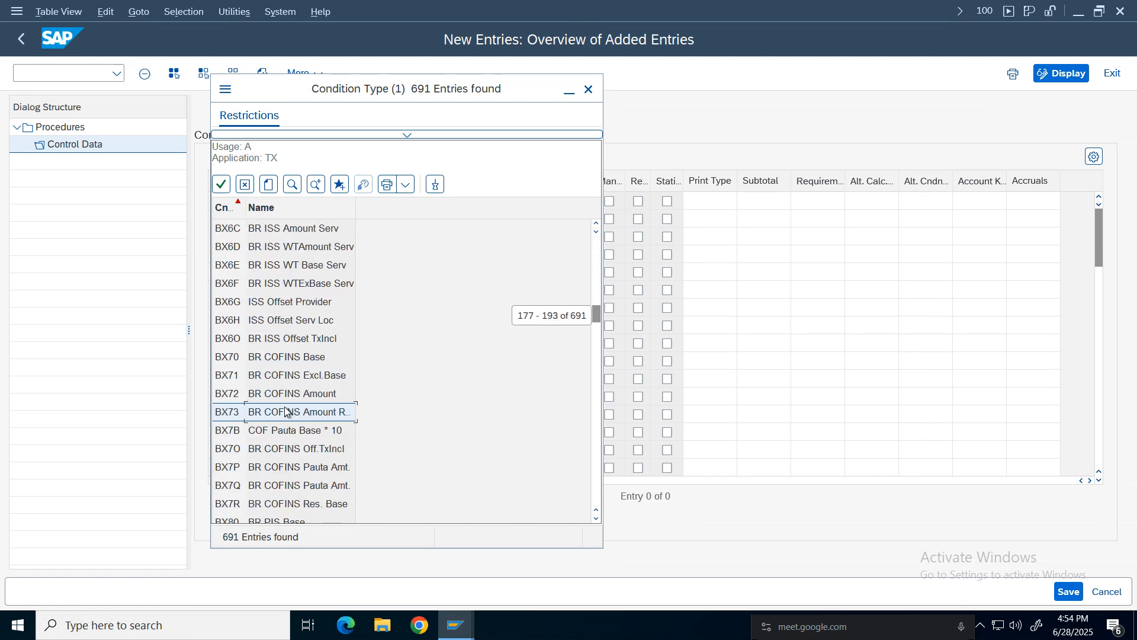
scroll(285, 411, "down", 10)
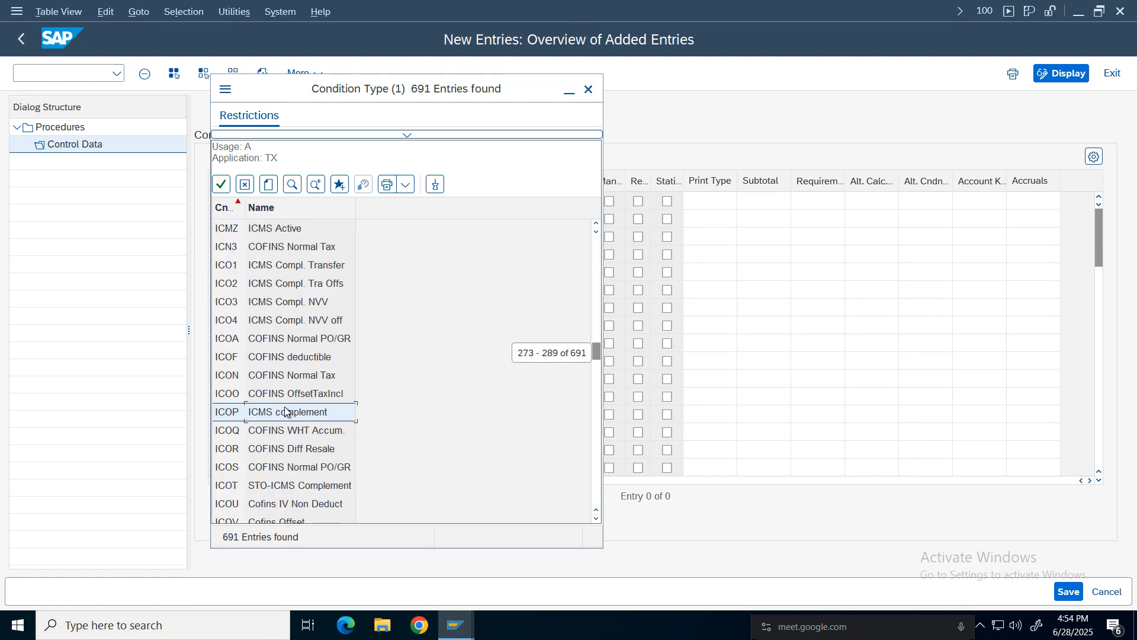
scroll(284, 410, "down", 12)
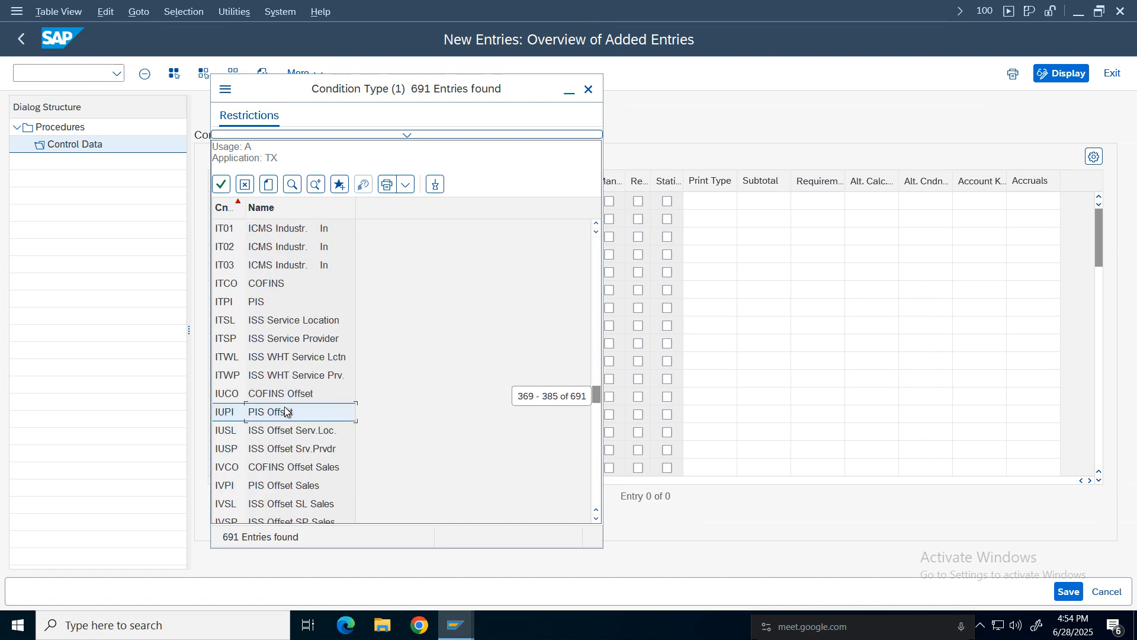
scroll(285, 410, "down", 12)
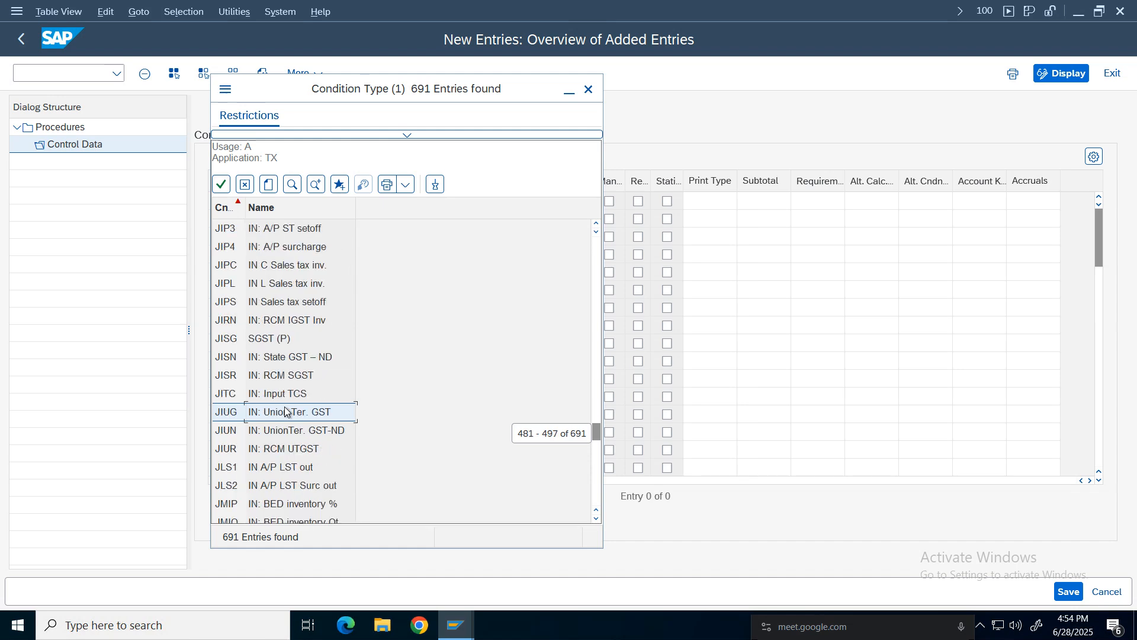
scroll(285, 410, "down", 4)
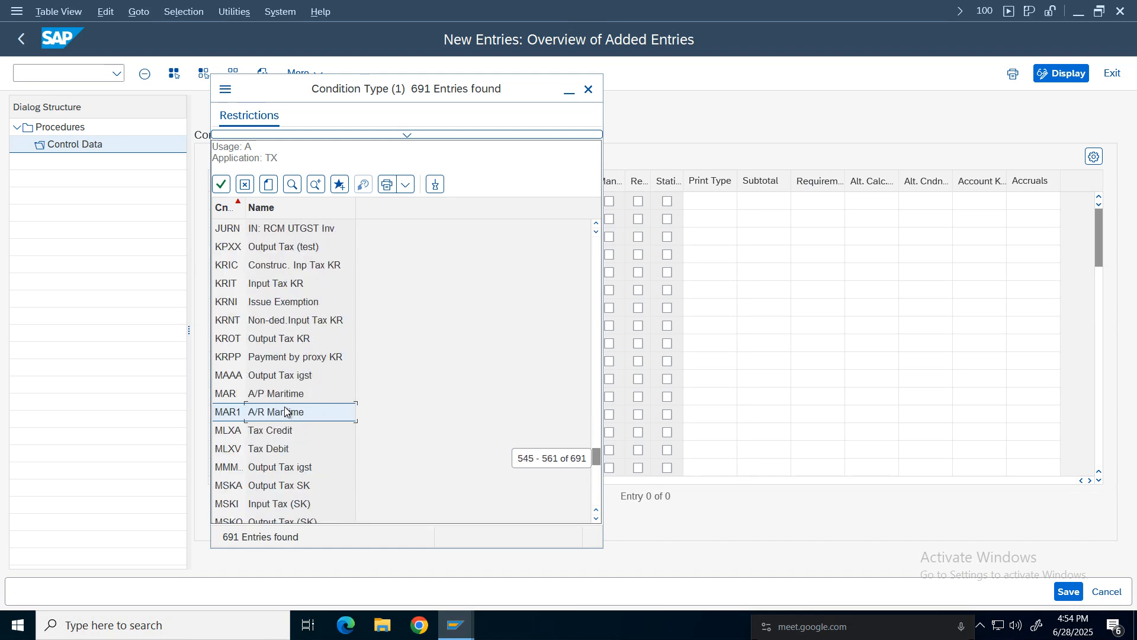
scroll(284, 410, "up", 4)
scroll(285, 411, "down", 2)
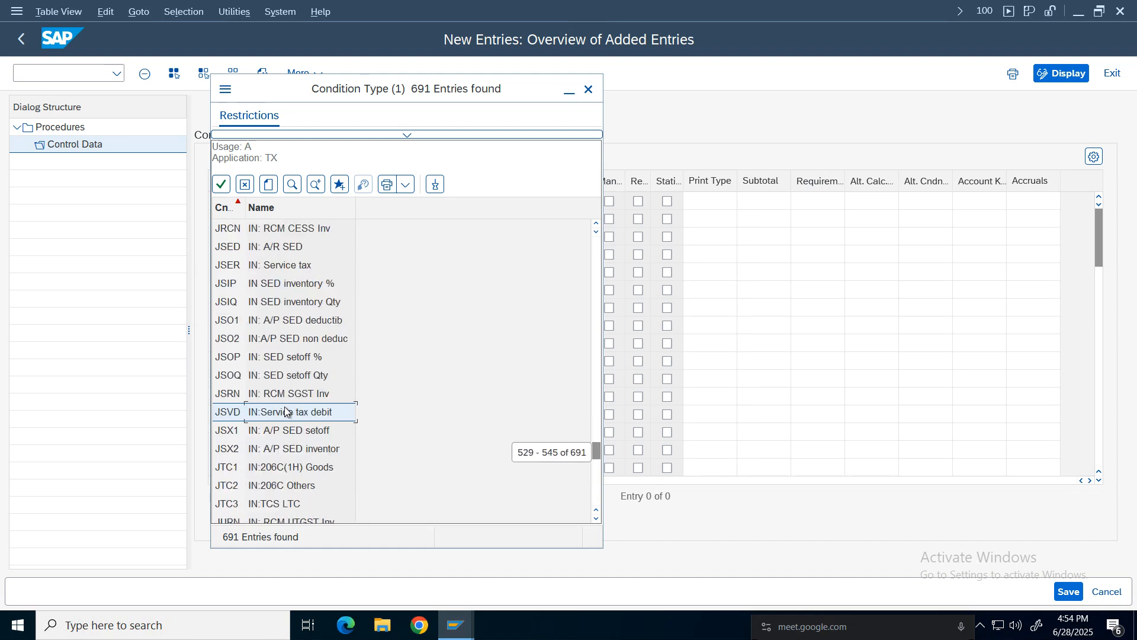
scroll(285, 410, "down", 6)
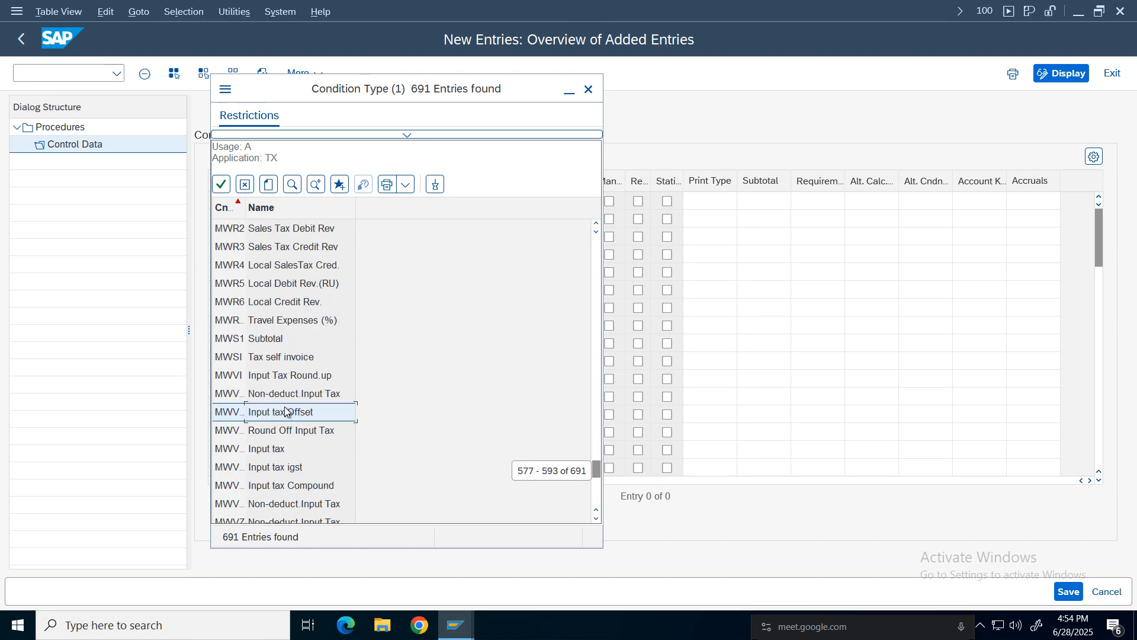
scroll(285, 410, "down", 2)
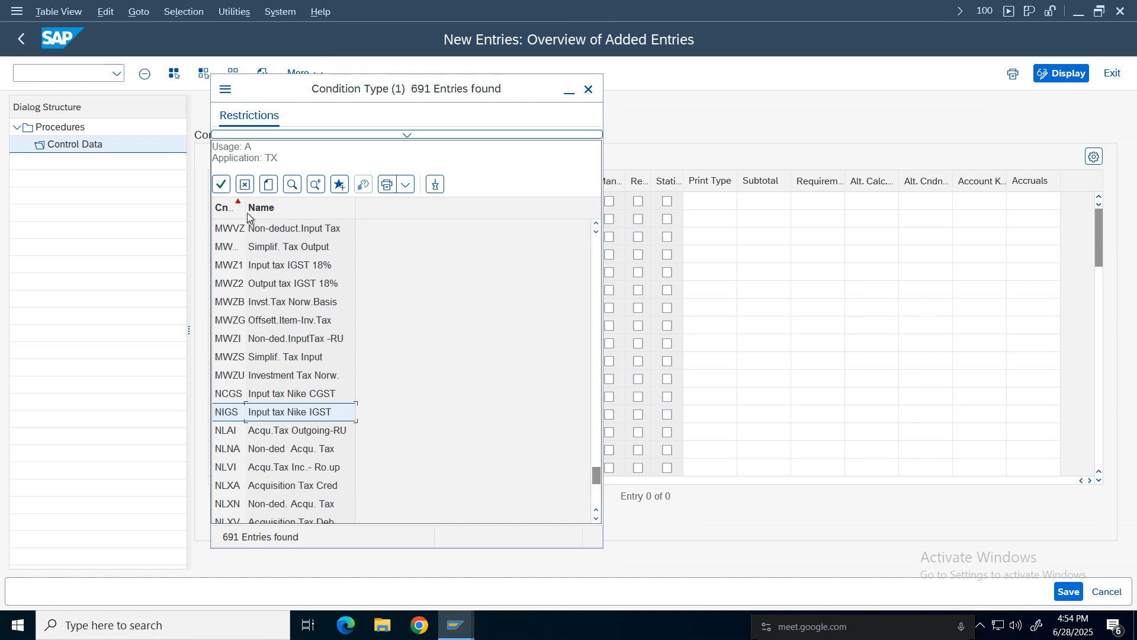
left_click_drag(247, 212, 288, 212)
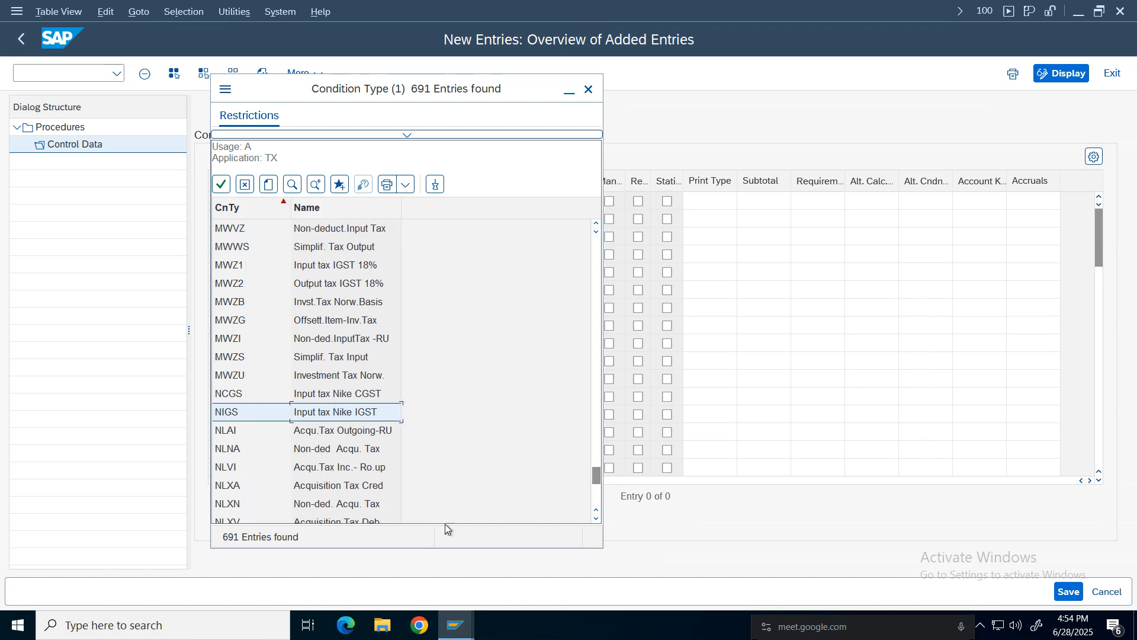
left_click(329, 396)
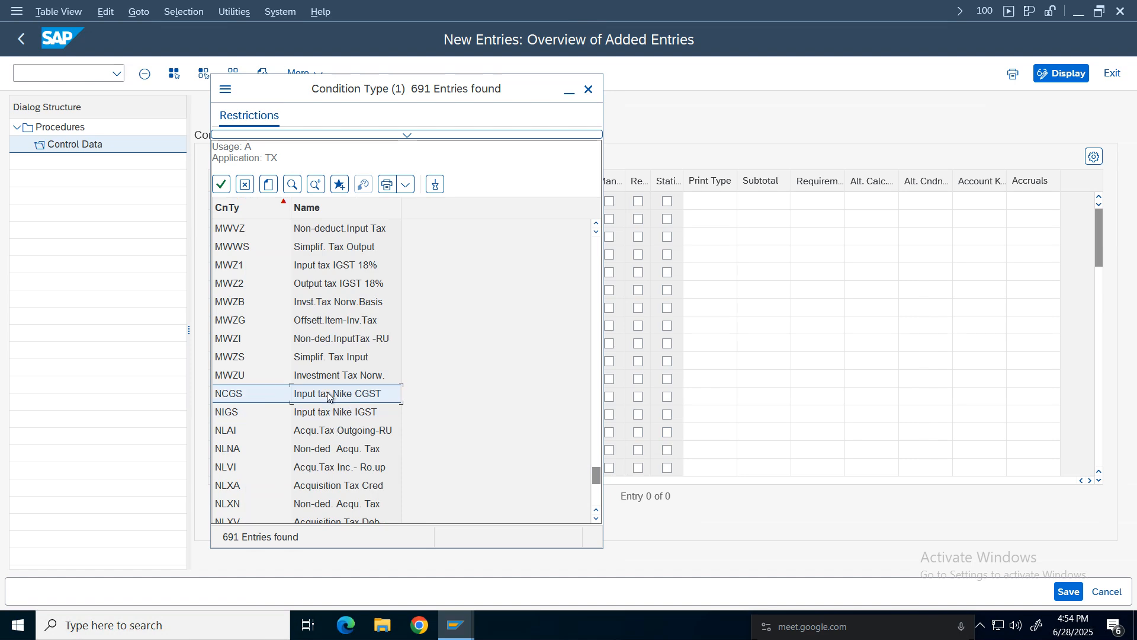
left_click(339, 412)
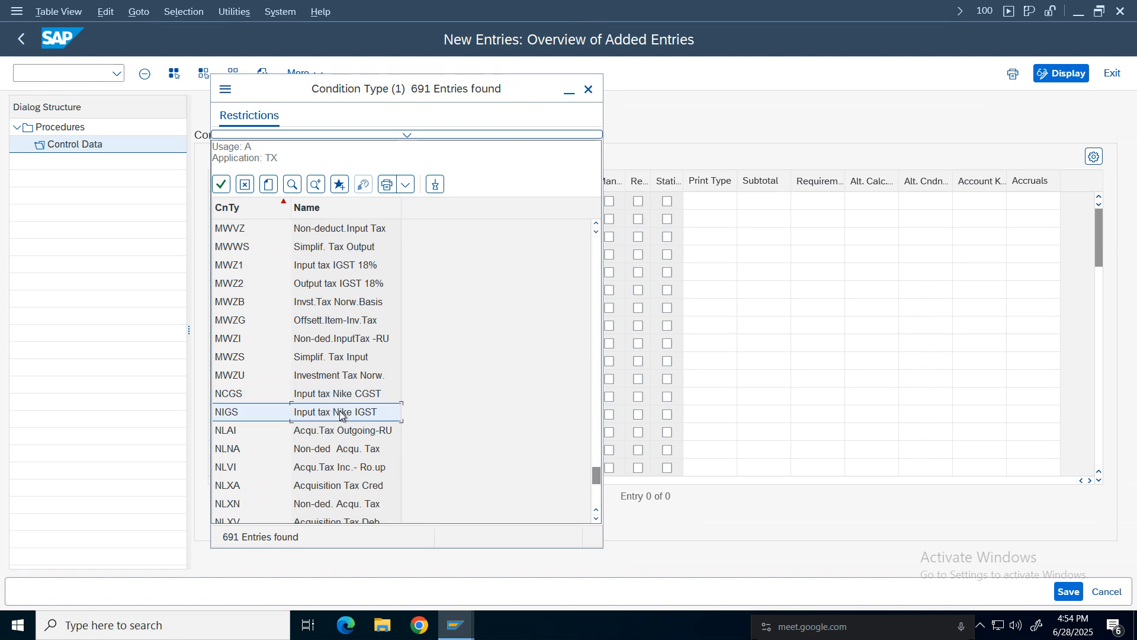
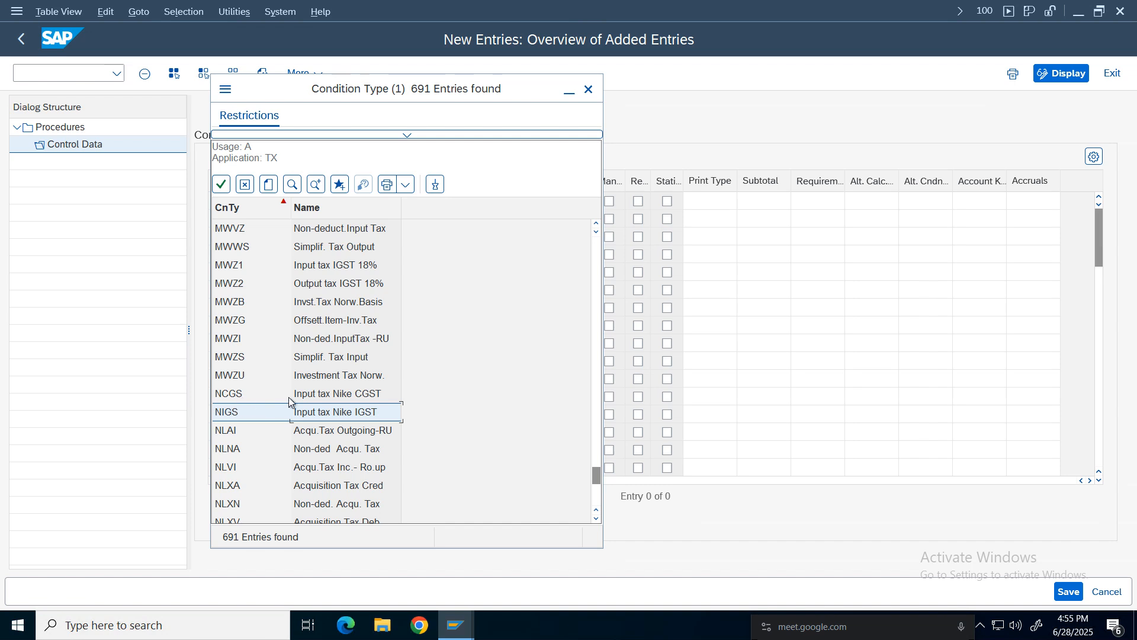
Set the condition types of steps 2, 3 and 4 to NCGS, NSGS and NIGS.
double_click(320, 395)
left_click(328, 252)
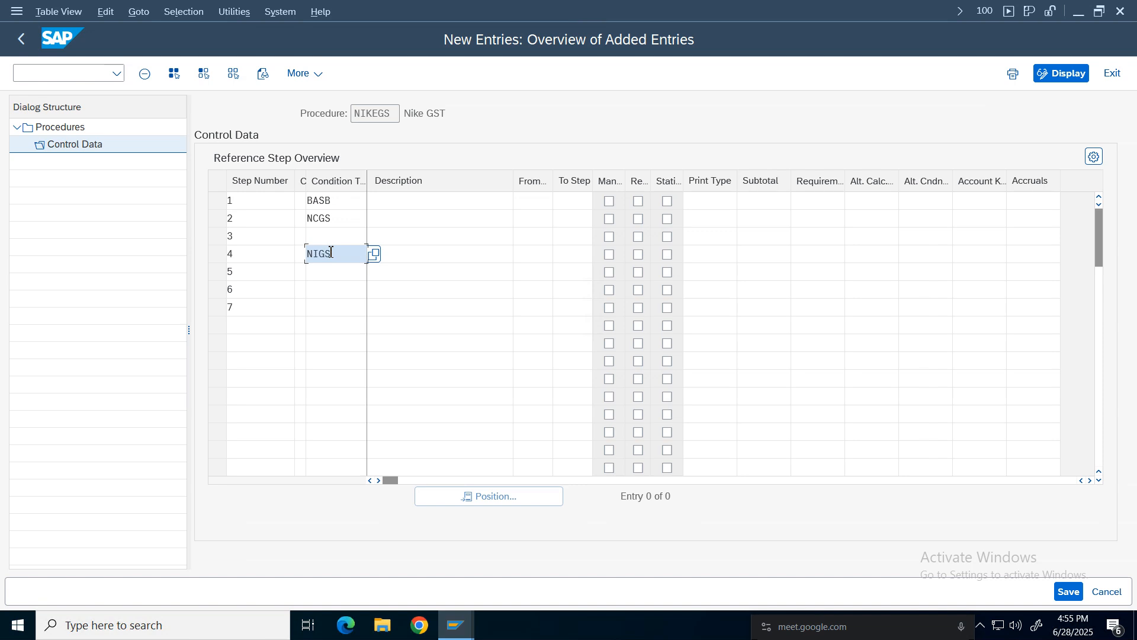
left_click(330, 237)
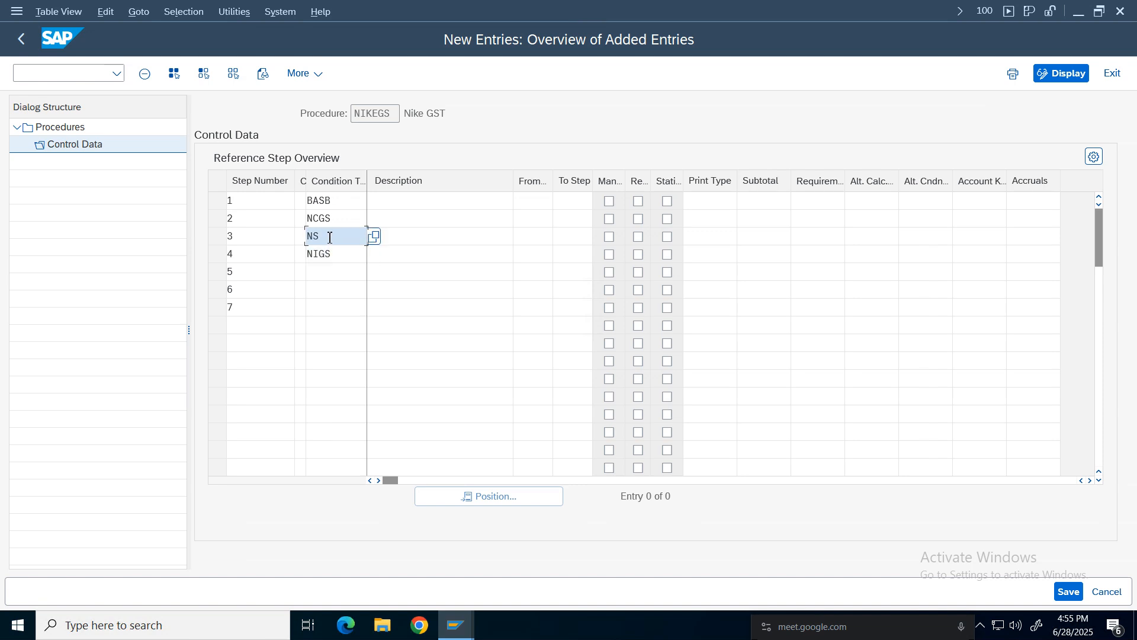
left_click(327, 272)
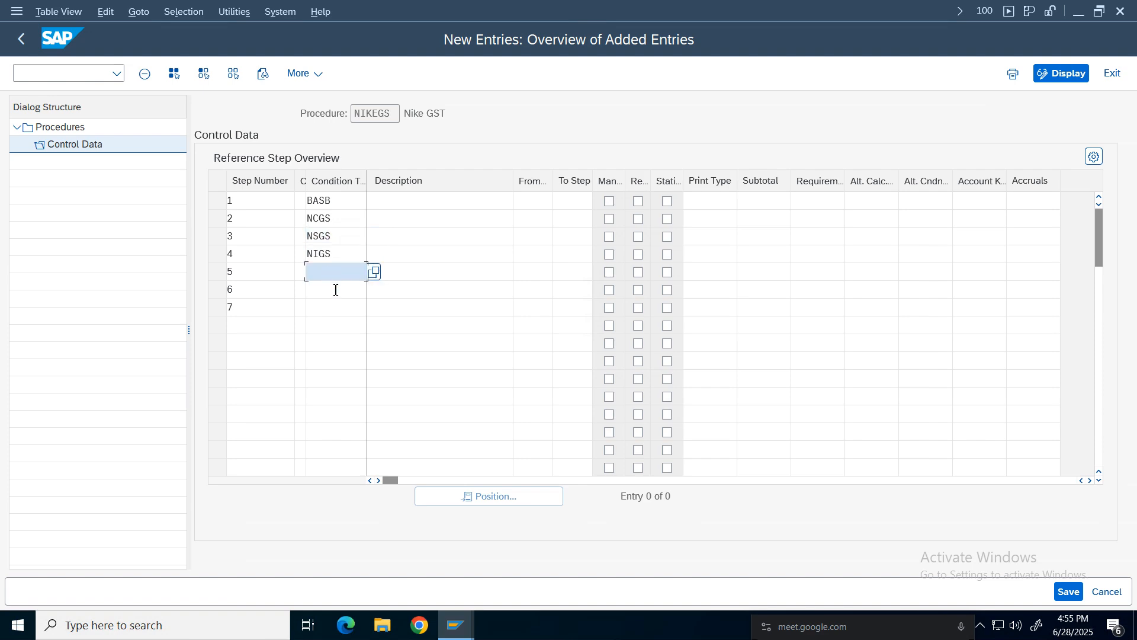
Open the condition type search help for step 5 and rerun the search without a hit limit.
left_click(373, 271)
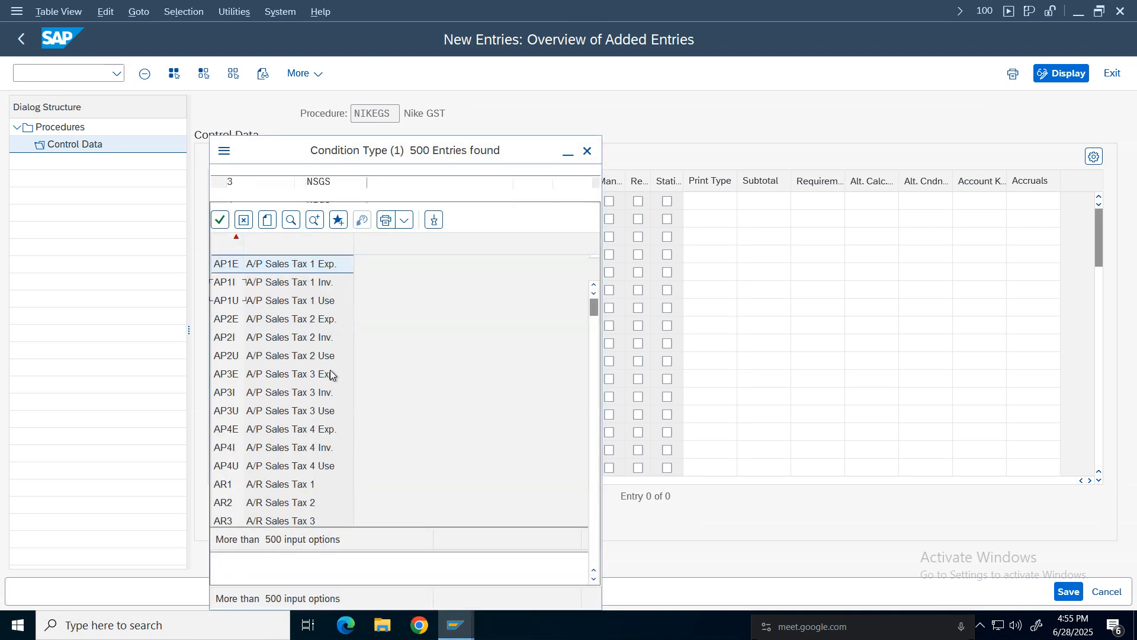
left_click(406, 197)
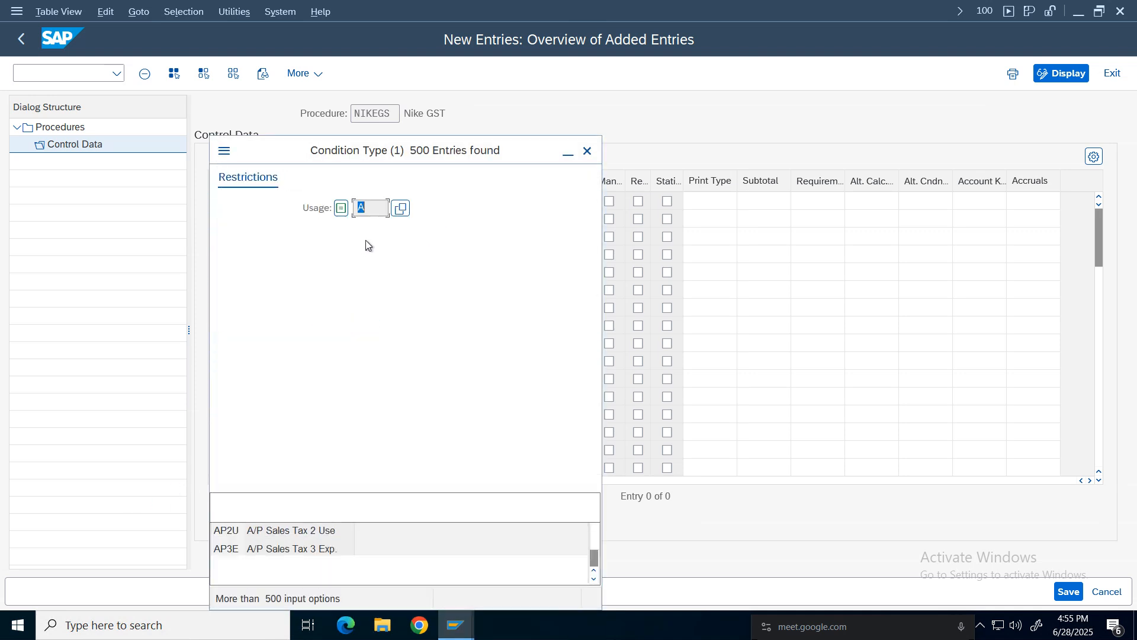
left_click(385, 300)
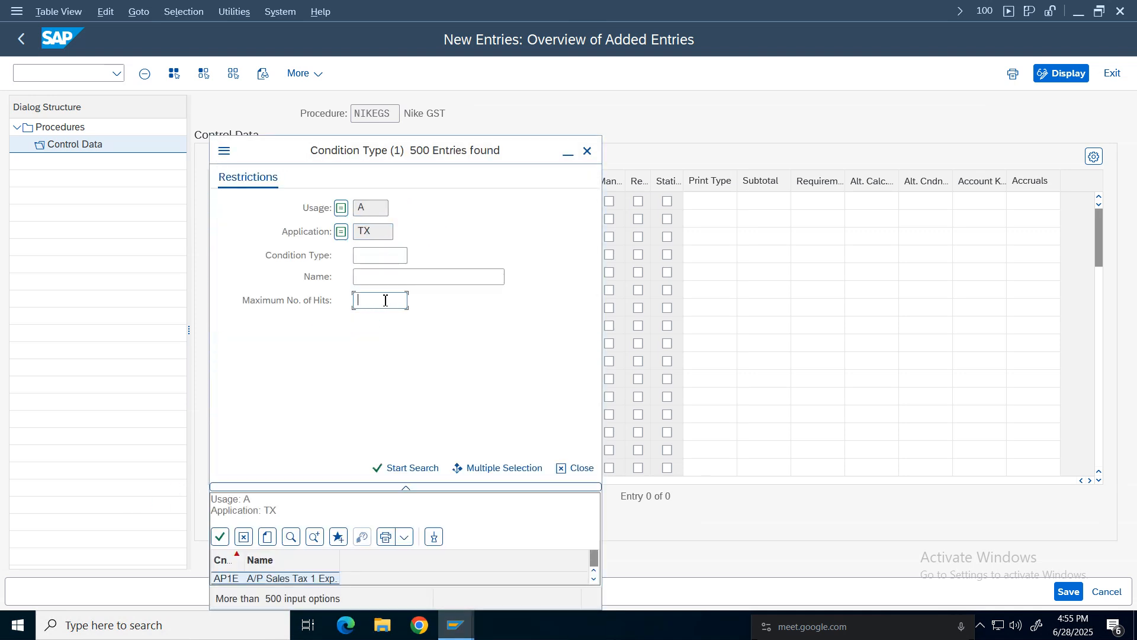
left_click(403, 469)
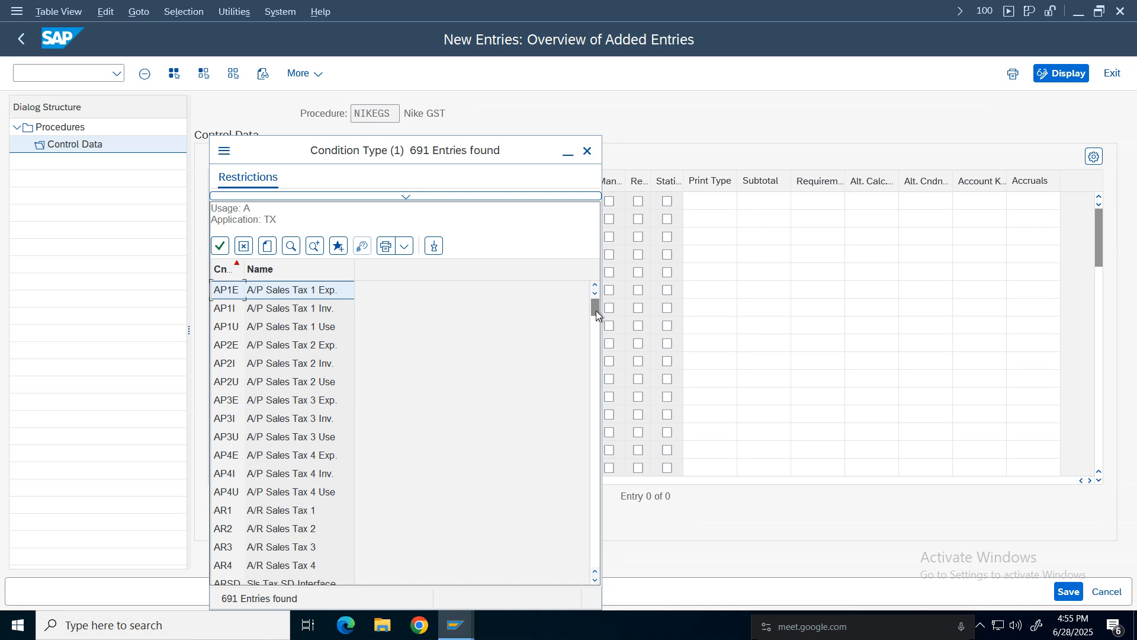
Select NOCG, Output Tax Nike CGST, from the condition type list for step 5.
left_click_drag(596, 309, 596, 458)
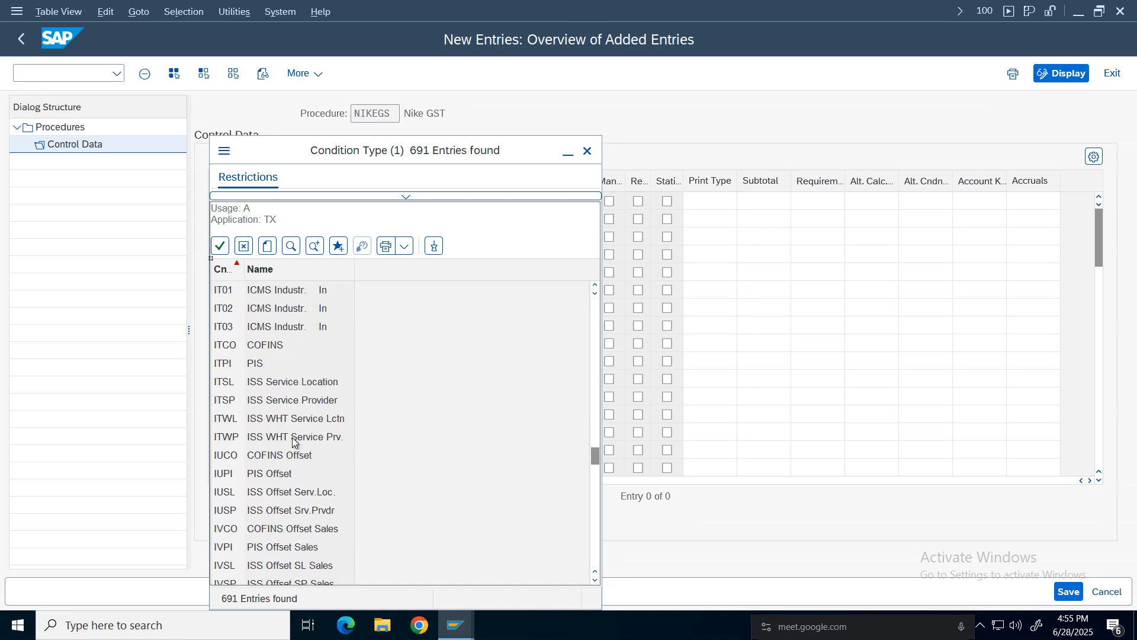
scroll(293, 442, "down", 15)
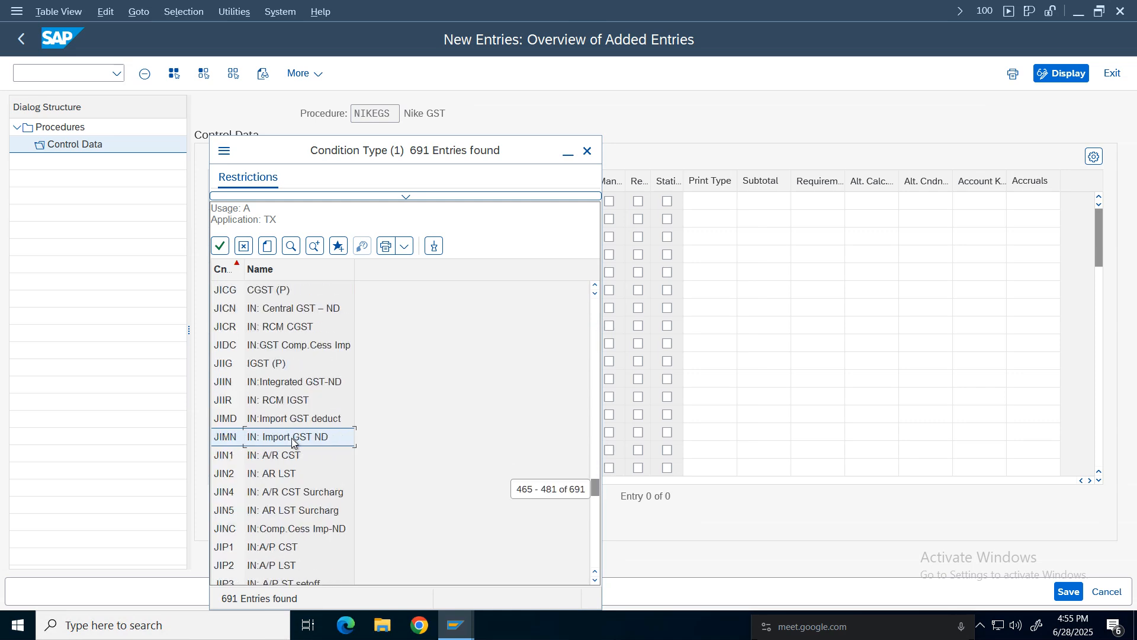
scroll(292, 441, "down", 20)
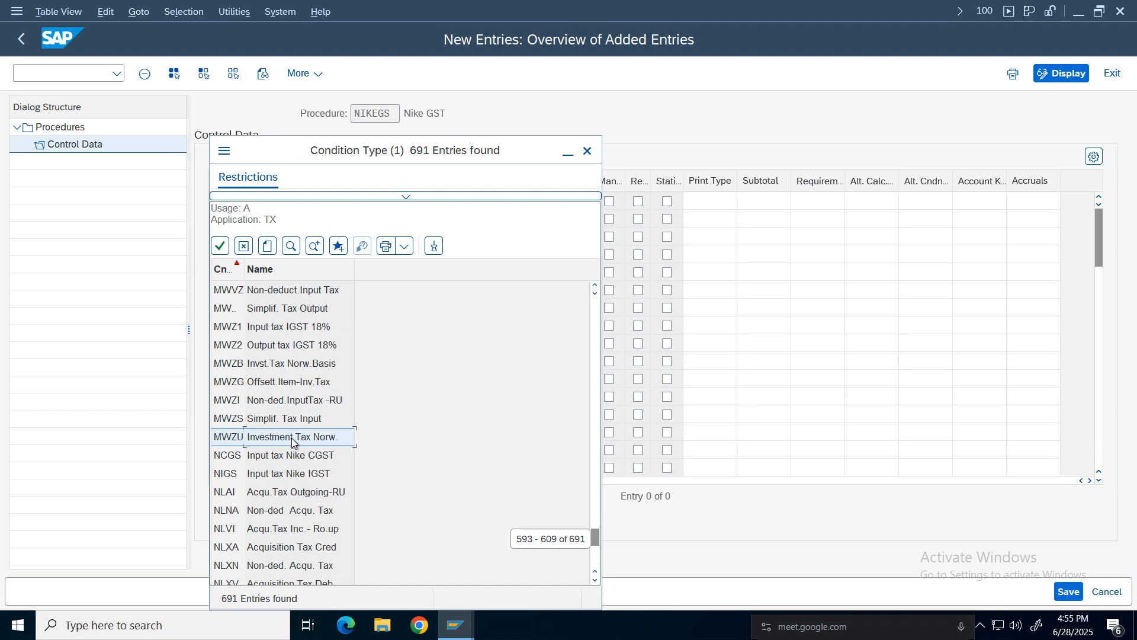
scroll(292, 438, "down", 5)
scroll(291, 438, "up", 5)
scroll(594, 581, "down", 3)
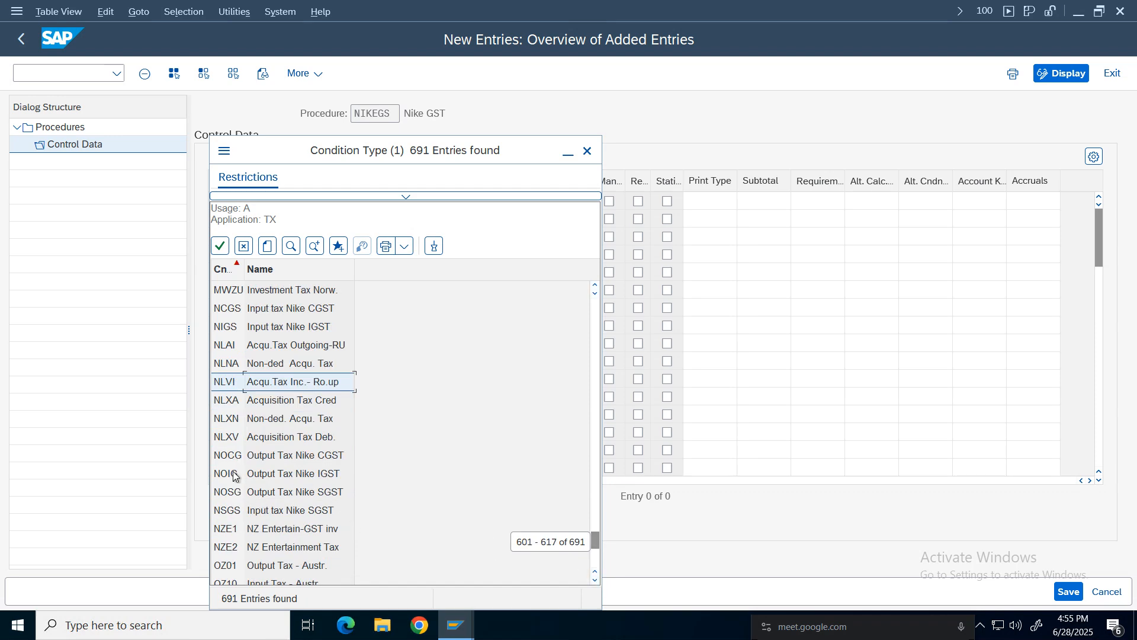
double_click(268, 456)
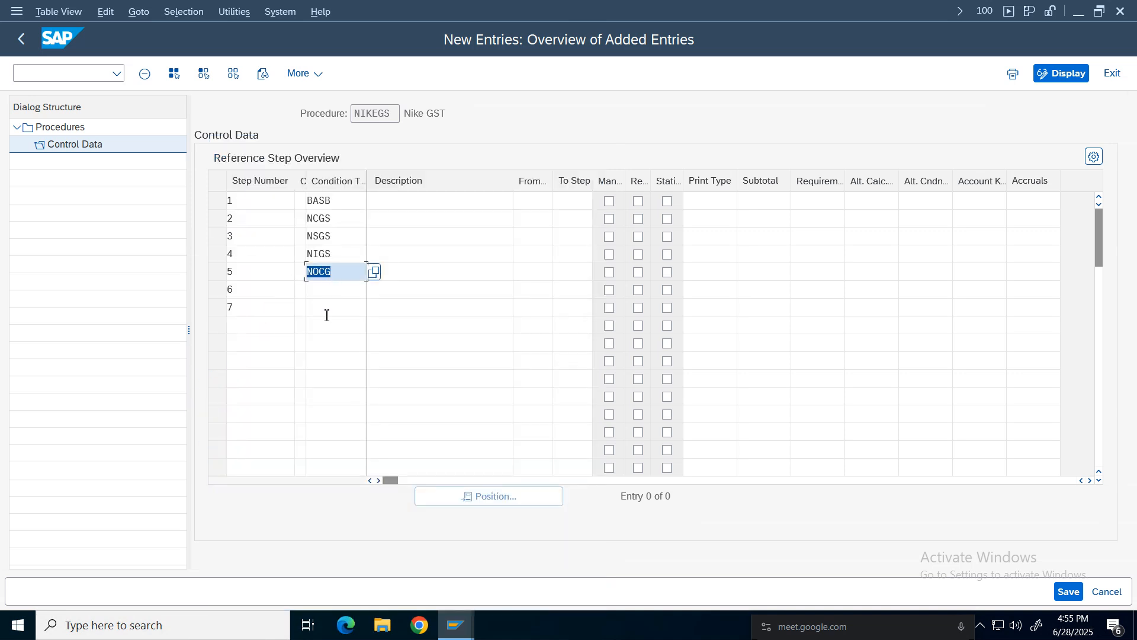
Set step 6's condition type to NOSG and step 7's to NOIG, searching the help for noig.
left_click(324, 291)
type("NOSG")
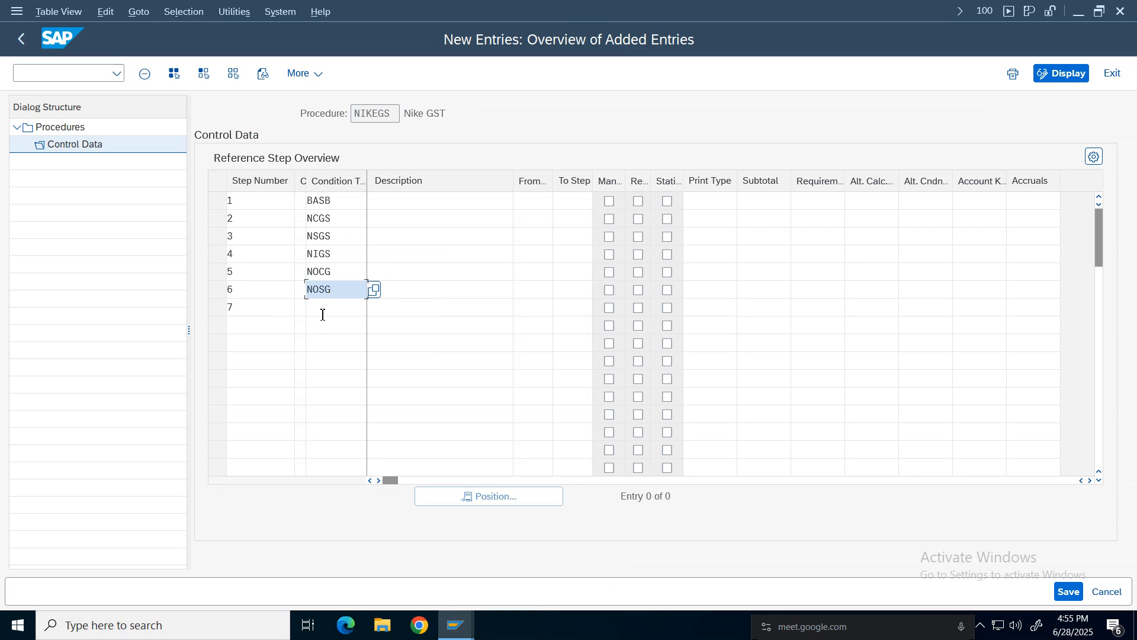
left_click(323, 311)
type("NI")
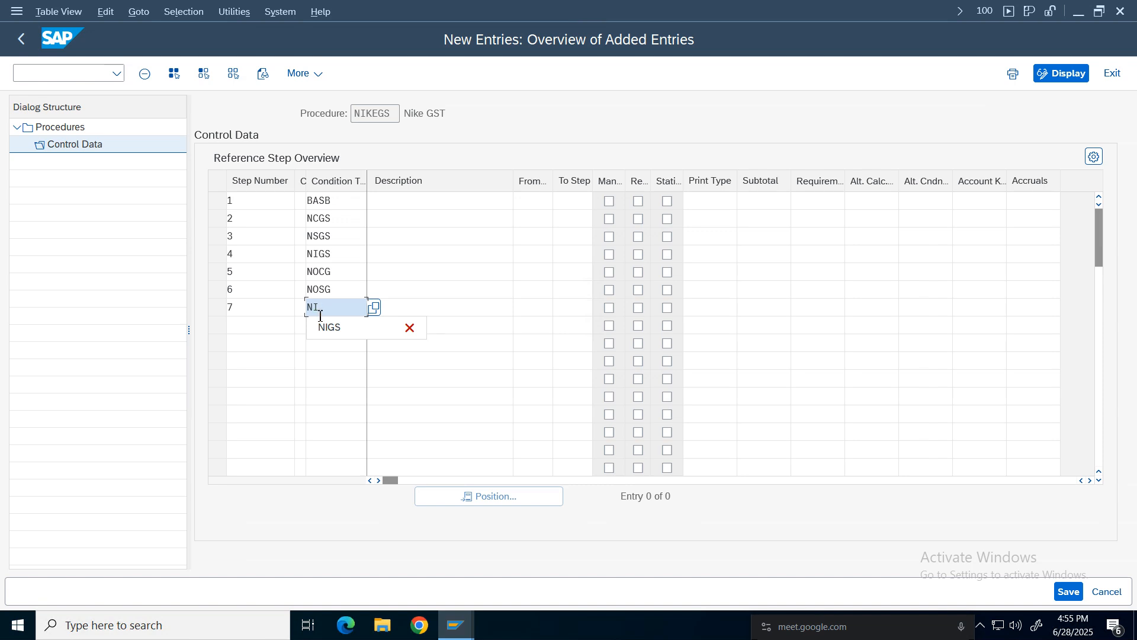
left_click(373, 309)
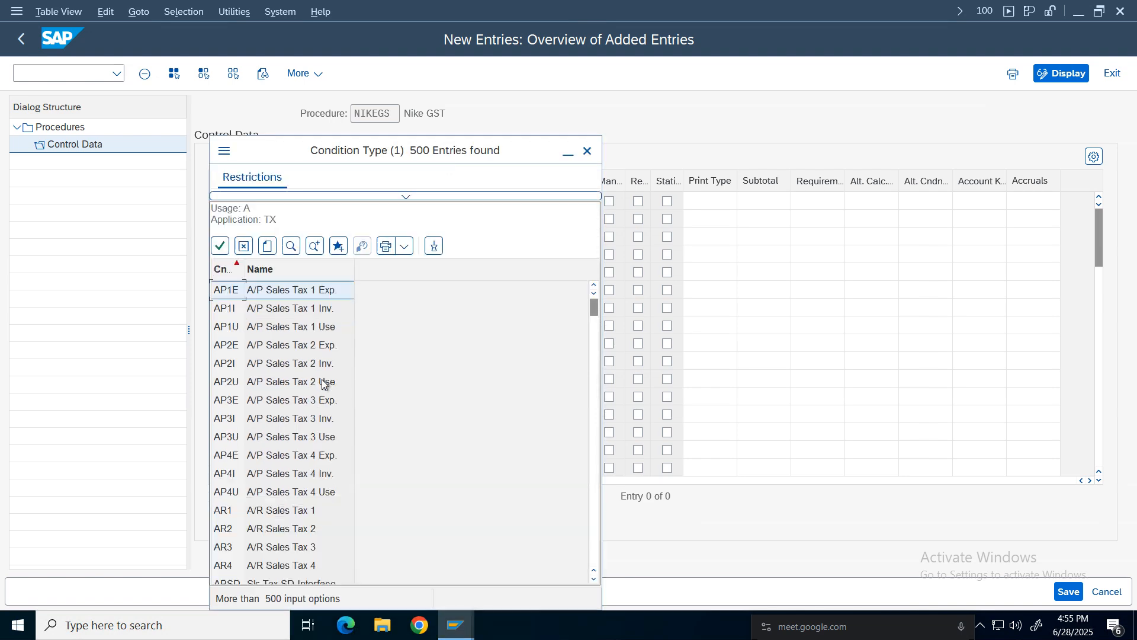
left_click(398, 196)
left_click(381, 255)
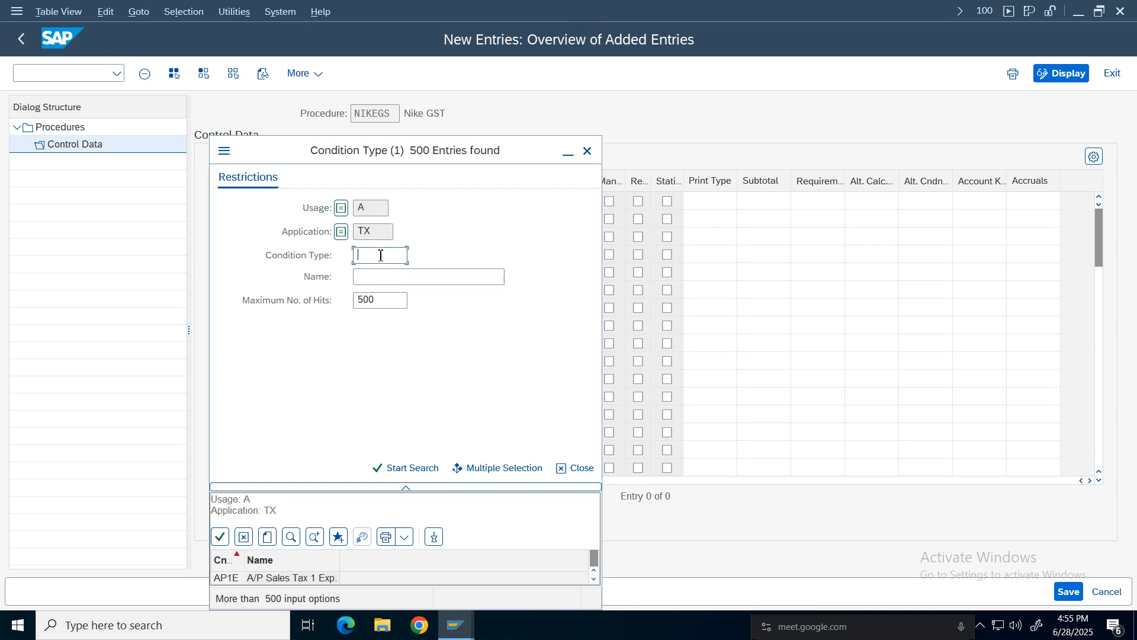
type("noig")
key("Return")
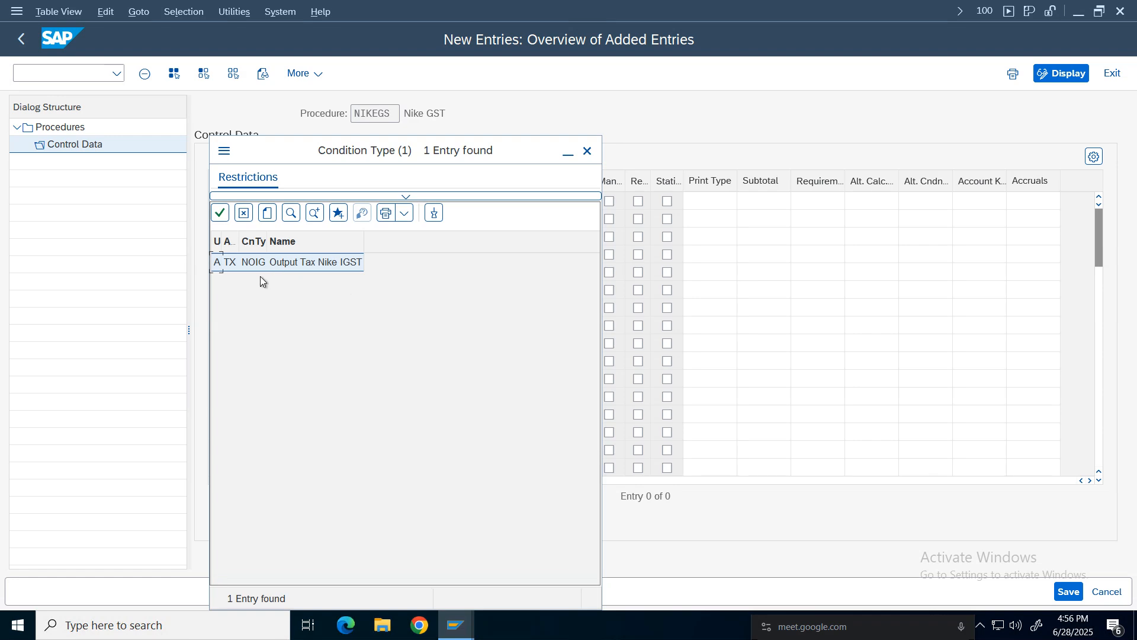
double_click(255, 264)
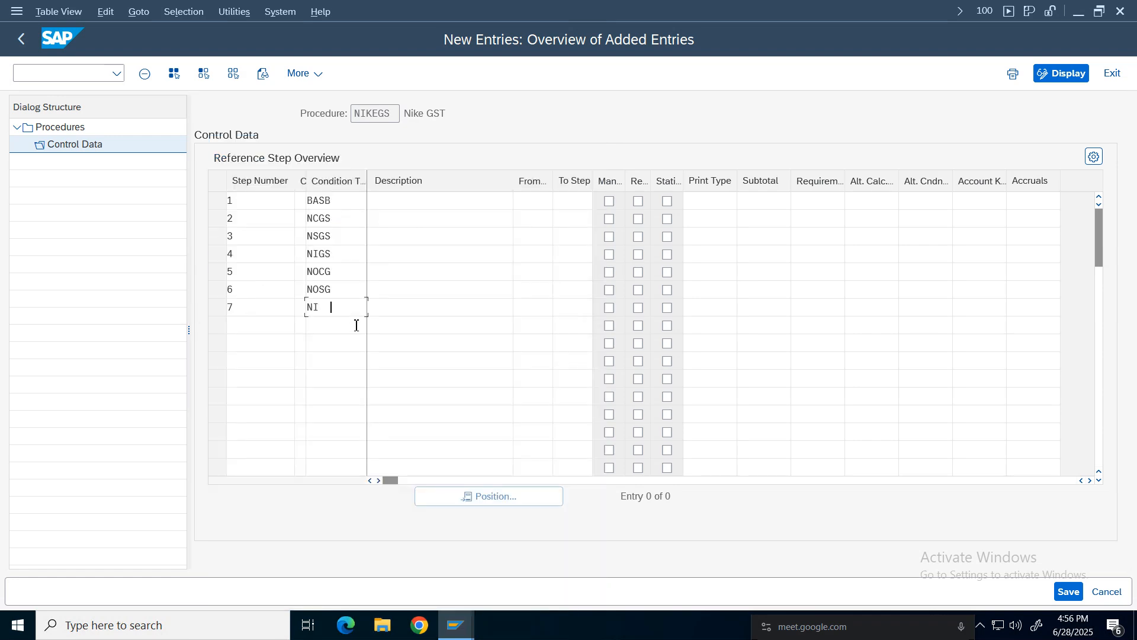
Review the condition types entered for reference steps 1 through 7.
left_click(317, 273)
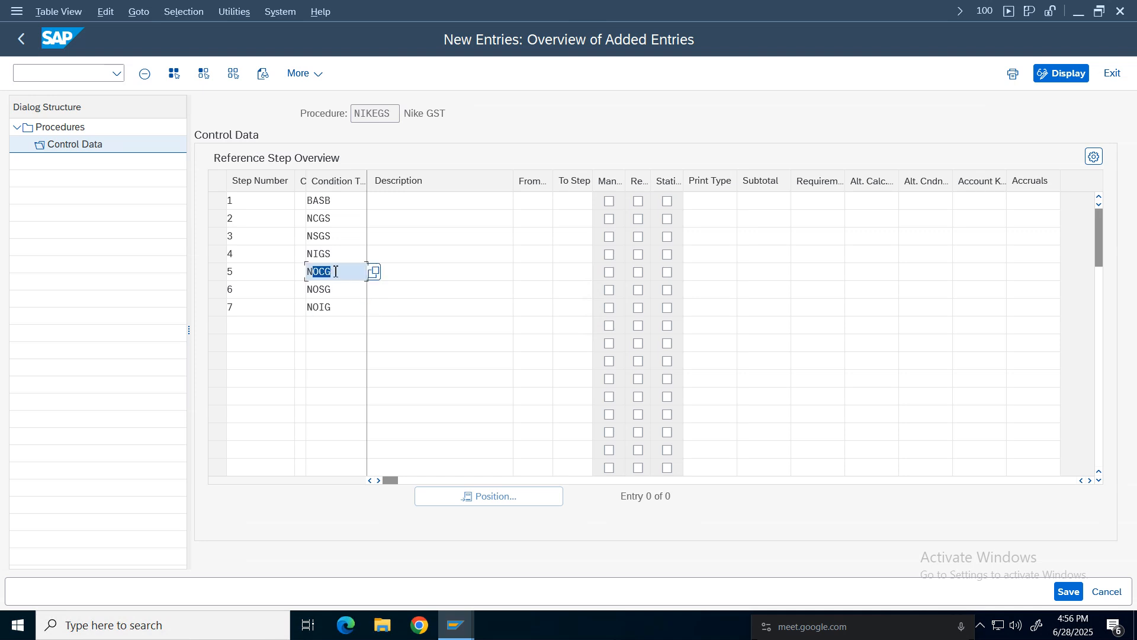
left_click(327, 290)
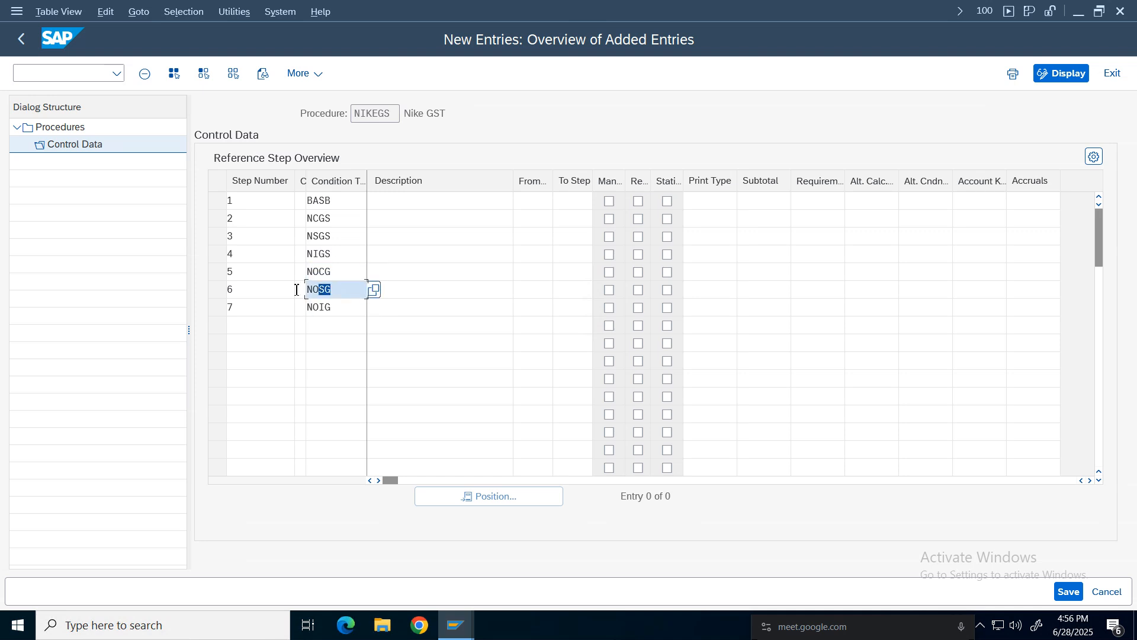
left_click(333, 308)
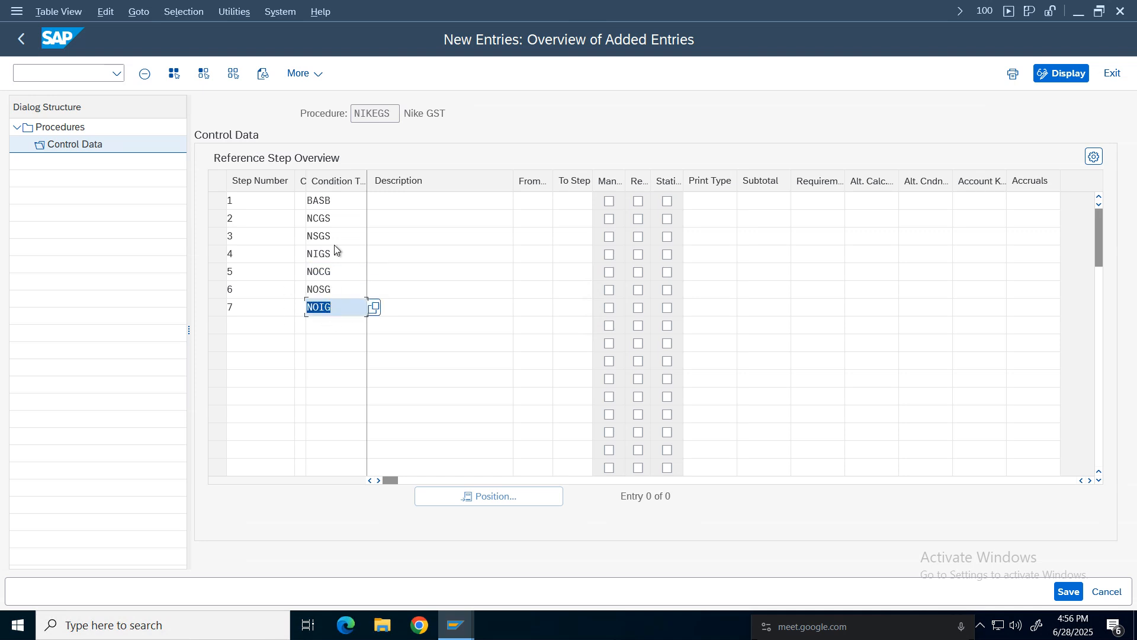
left_click(316, 221)
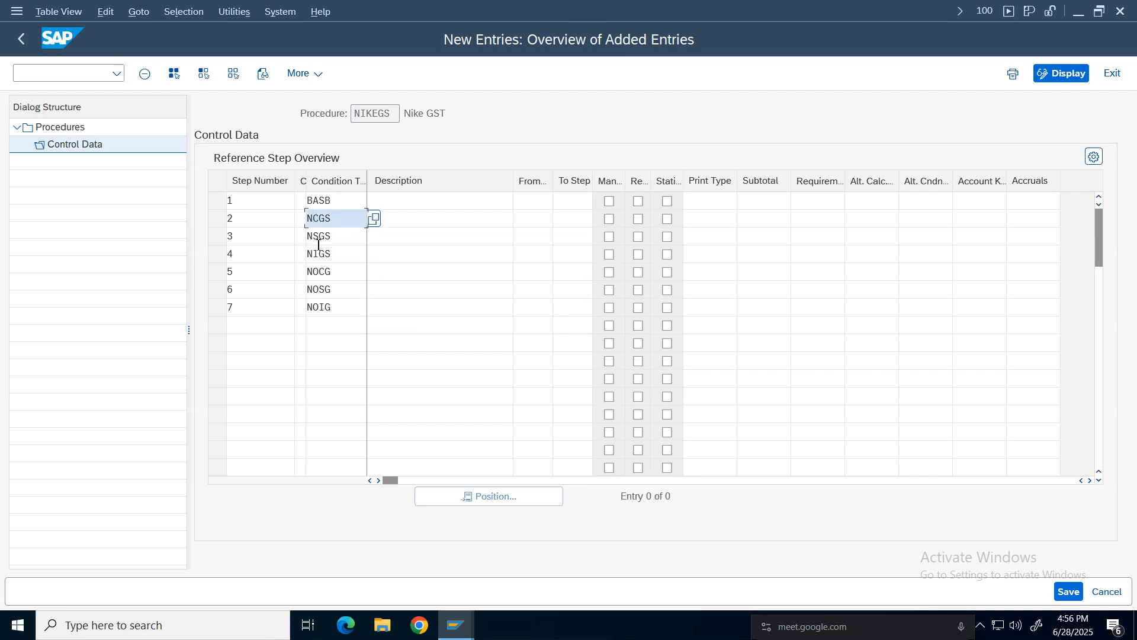
left_click(332, 236)
left_click(332, 254)
left_click(330, 220)
left_click(331, 237)
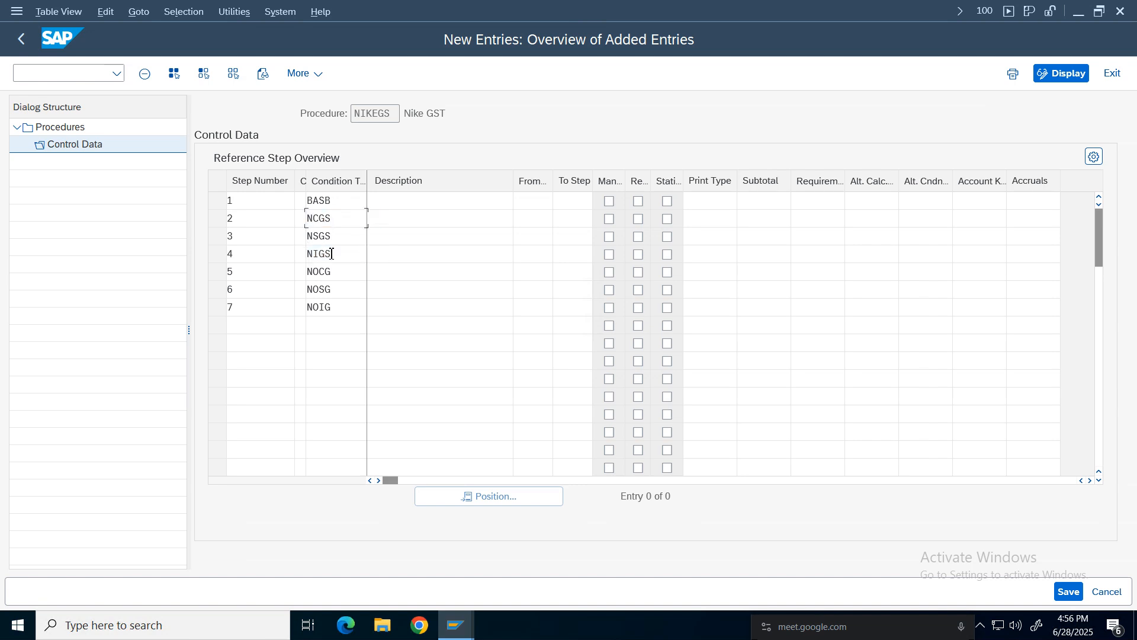
left_click(331, 255)
left_click(328, 236)
left_click(327, 201)
left_click(330, 253)
left_click(330, 236)
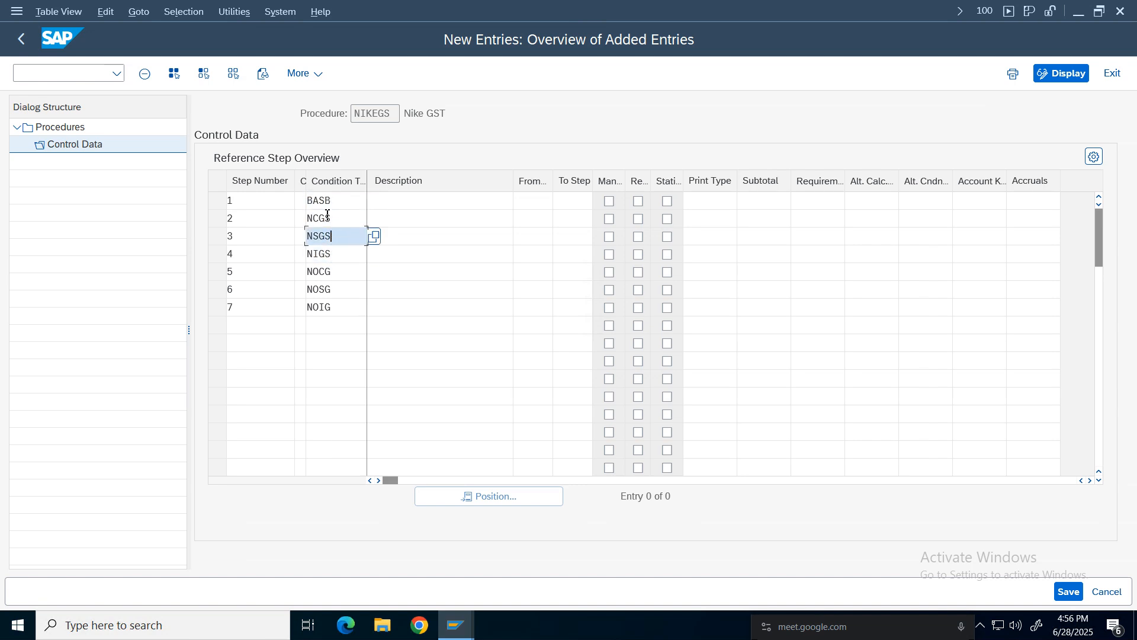
left_click(328, 217)
left_click(329, 237)
left_click(329, 259)
left_click(409, 200)
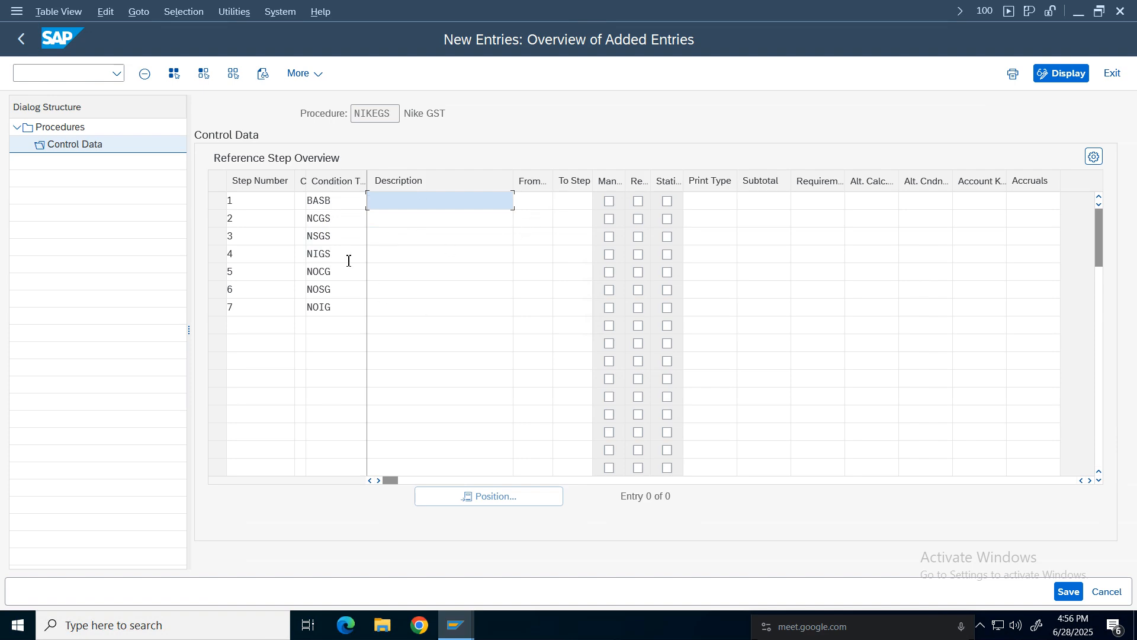
left_click(323, 220)
left_click(322, 237)
left_click(322, 255)
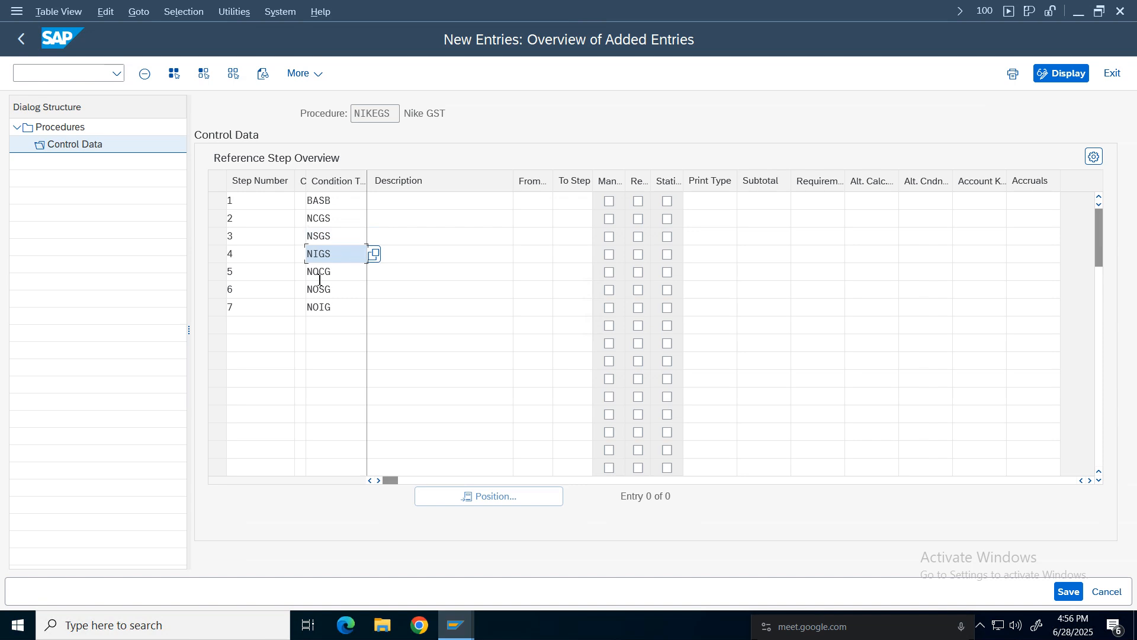
left_click(320, 218)
left_click(320, 236)
left_click(321, 254)
left_click(318, 272)
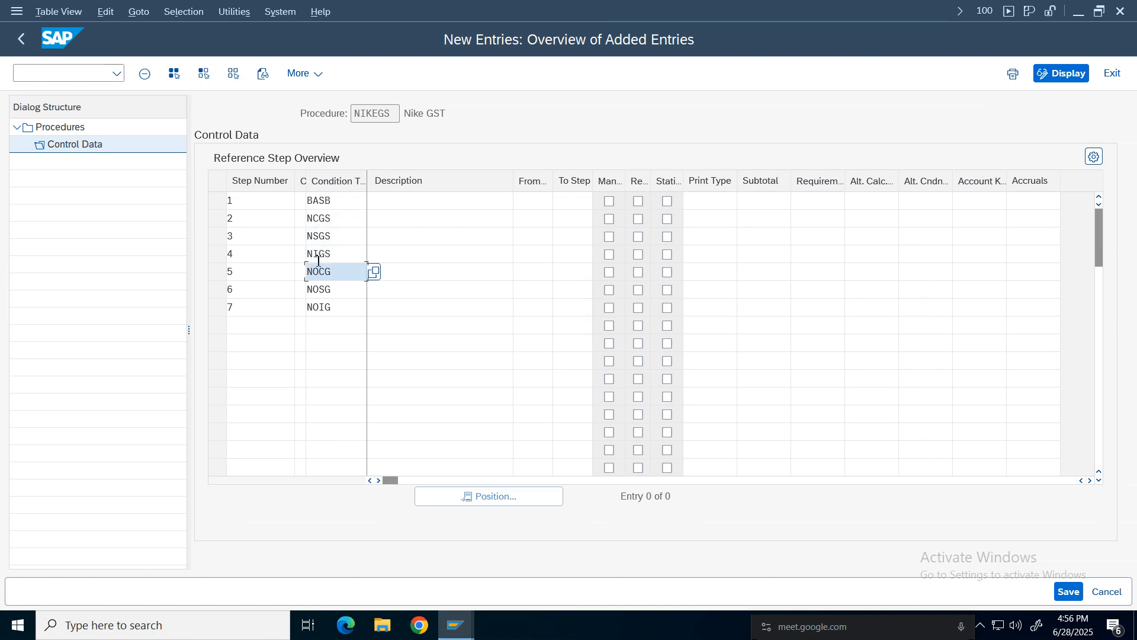
left_click(320, 203)
left_click(319, 307)
Set both From step and To step to 1 for reference steps 2 through 7.
left_click(524, 220)
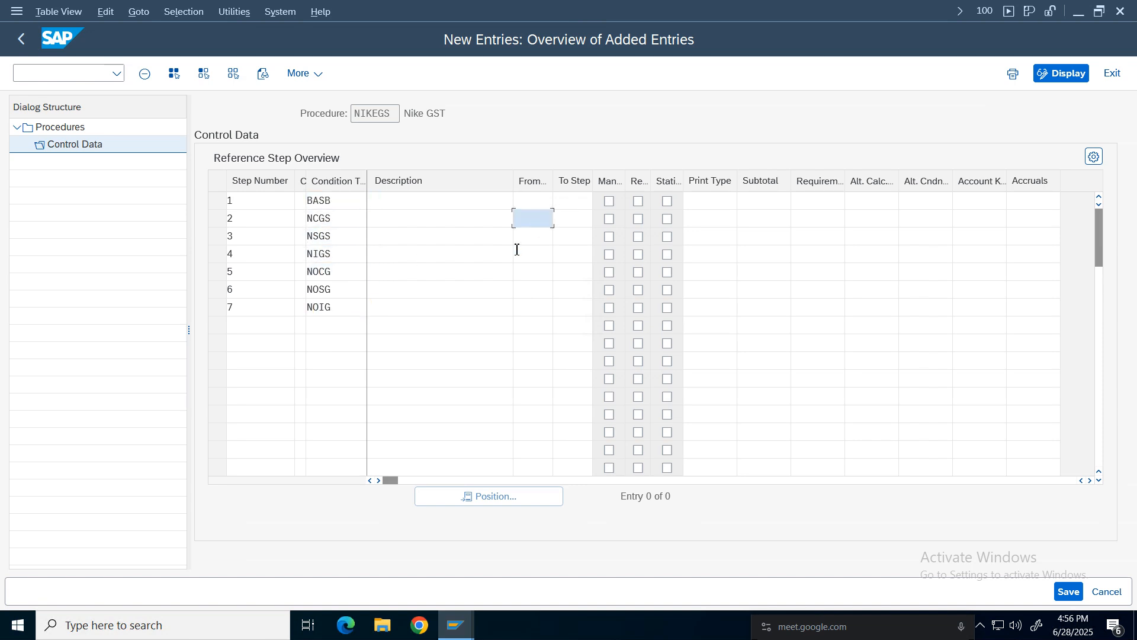
type("1")
left_click(578, 218)
type("1")
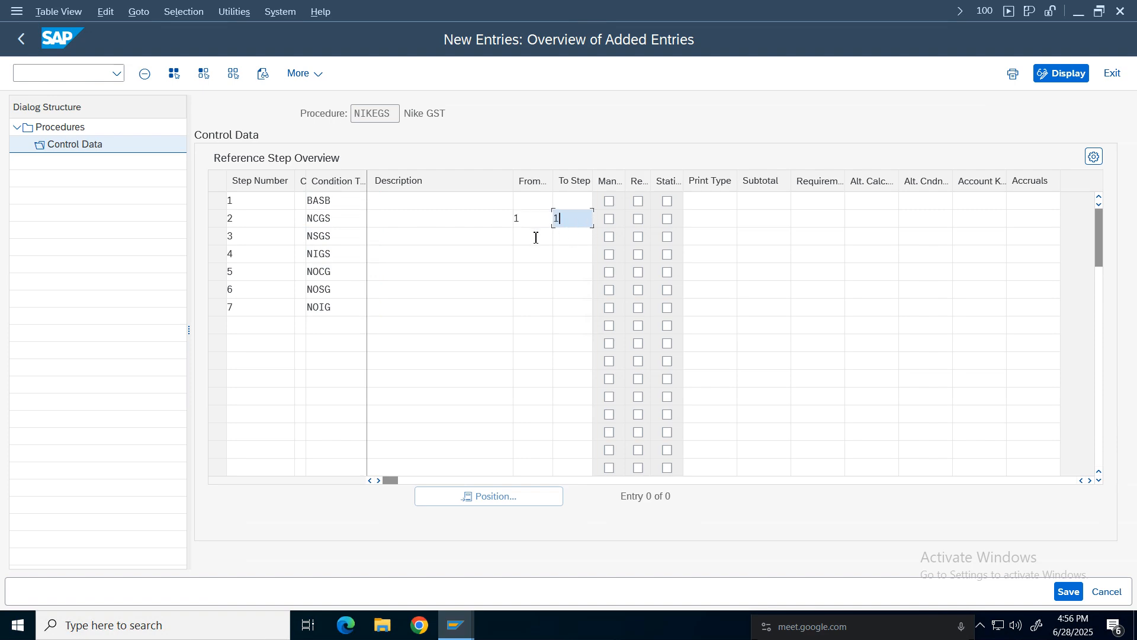
left_click(533, 236)
type("1")
left_click(531, 255)
type("1")
left_click(528, 272)
type("1")
left_click(529, 290)
type("1")
key("Down")
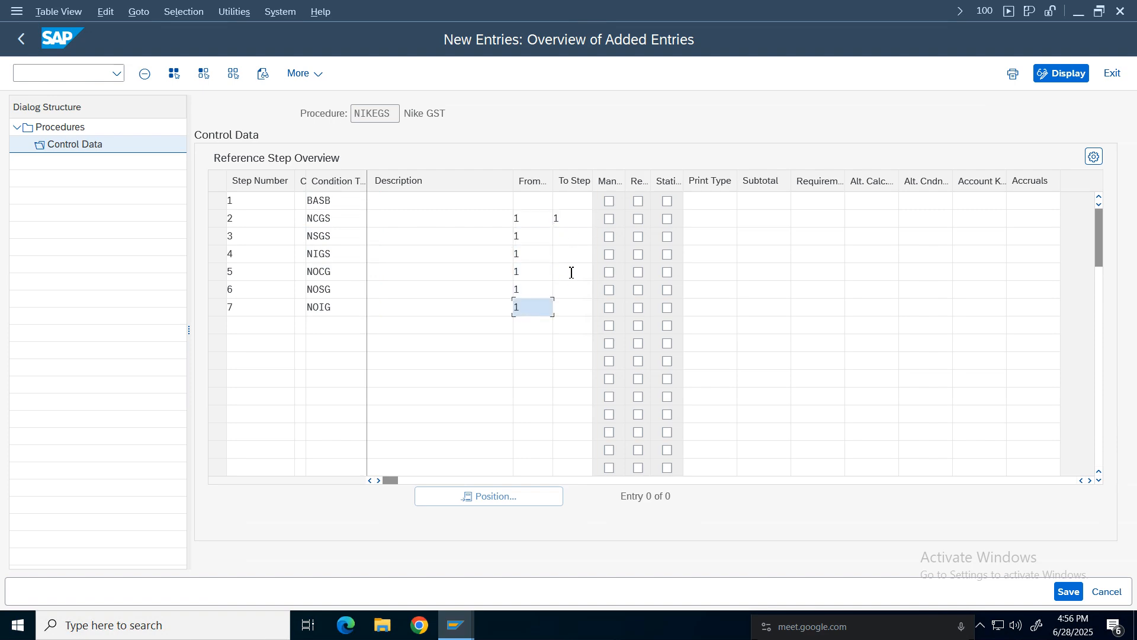
type("1")
left_click(573, 237)
type("1")
left_click(568, 258)
type("1")
left_click(569, 274)
type("1")
left_click(568, 291)
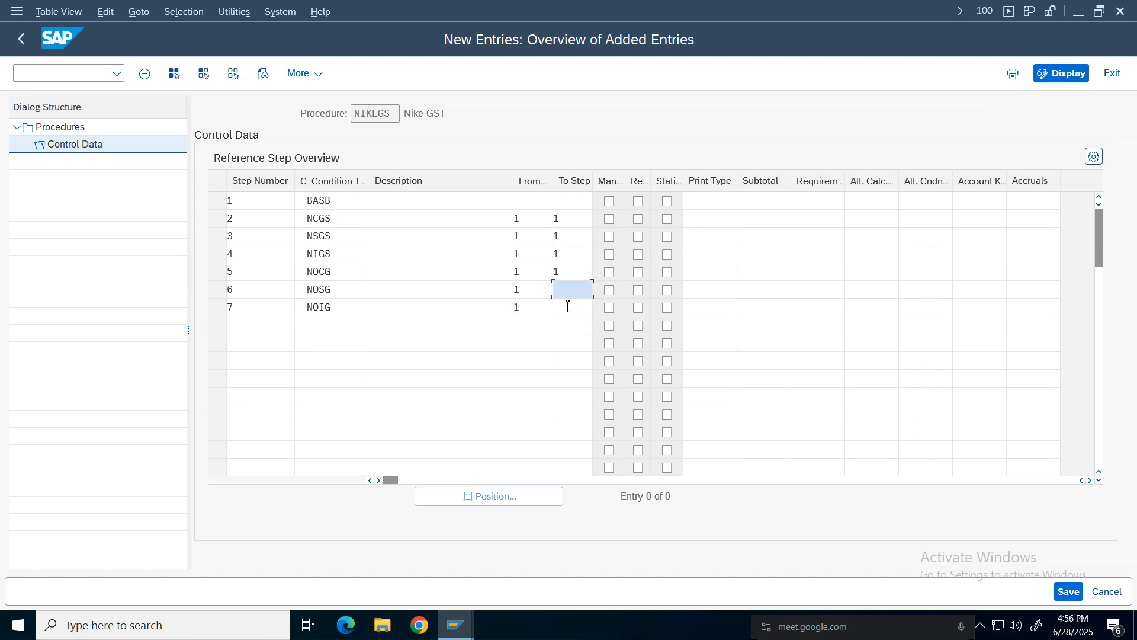
left_click(569, 306)
type("1")
left_click(568, 291)
type("1")
Assign account keys NCG, NSG and NIG to reference steps 2, 3 and 4 of the NIKEGS procedure.
left_click(329, 201)
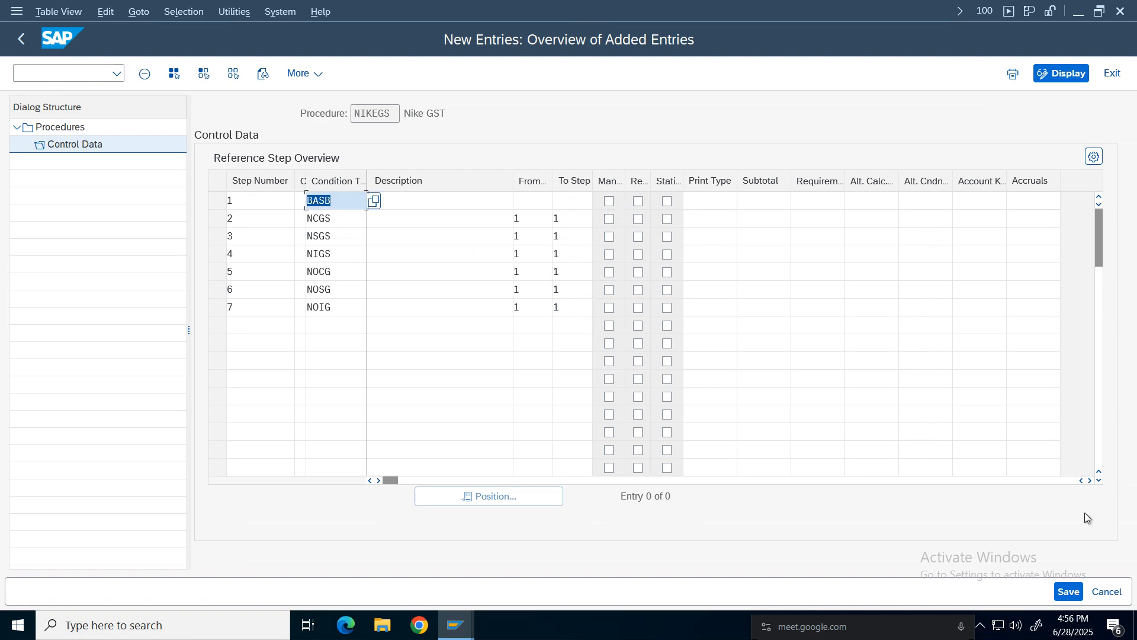
left_click(1090, 481)
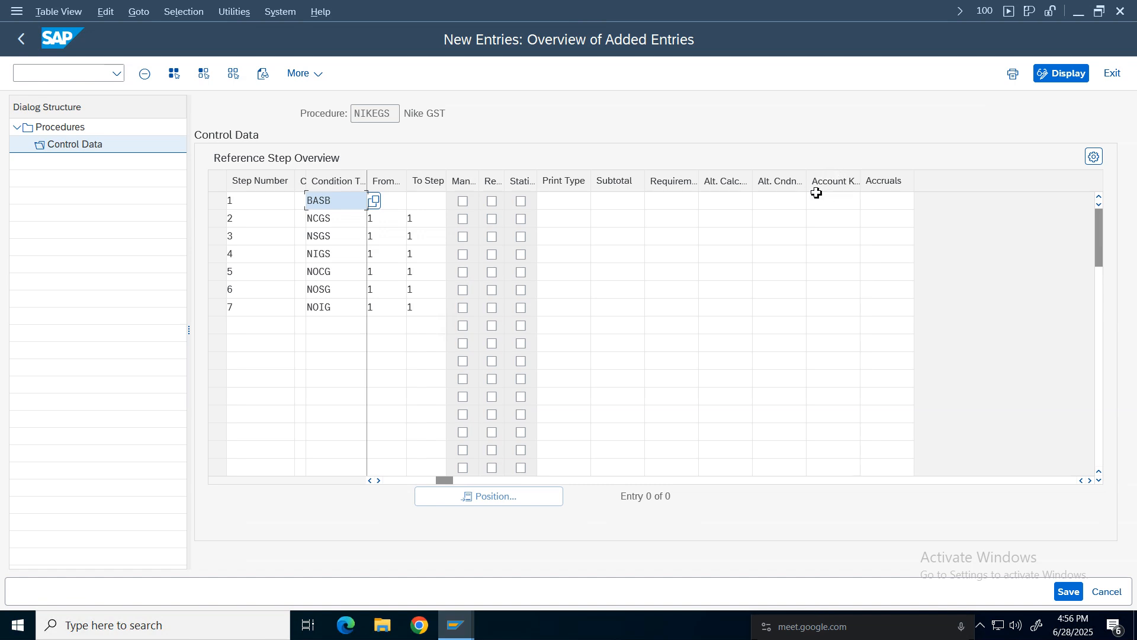
left_click_drag(861, 179, 910, 179)
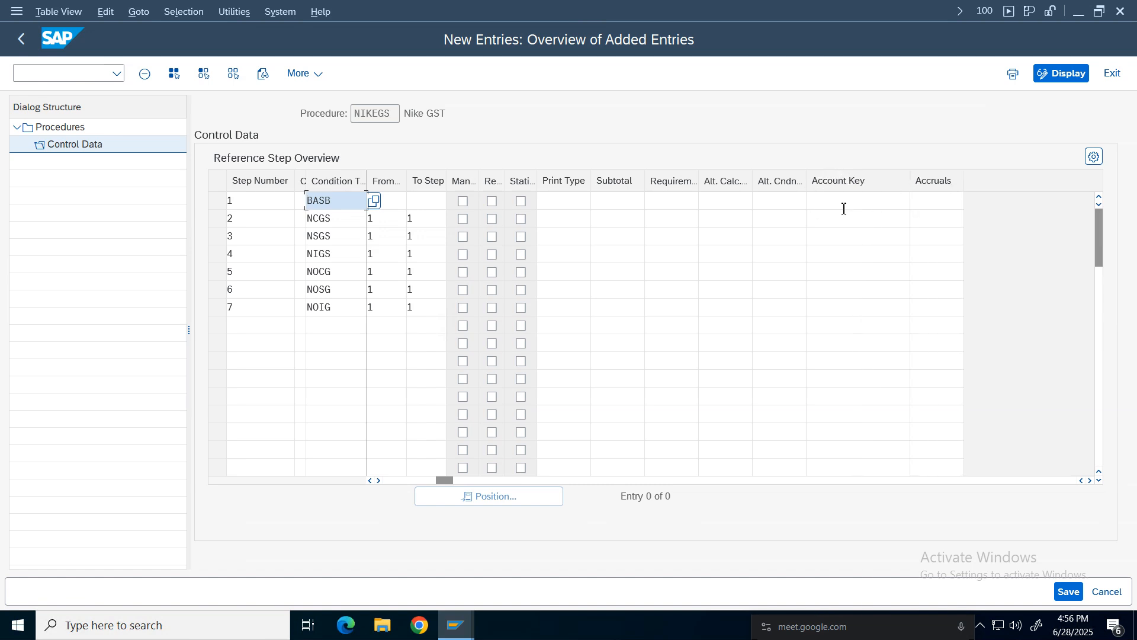
left_click(848, 219)
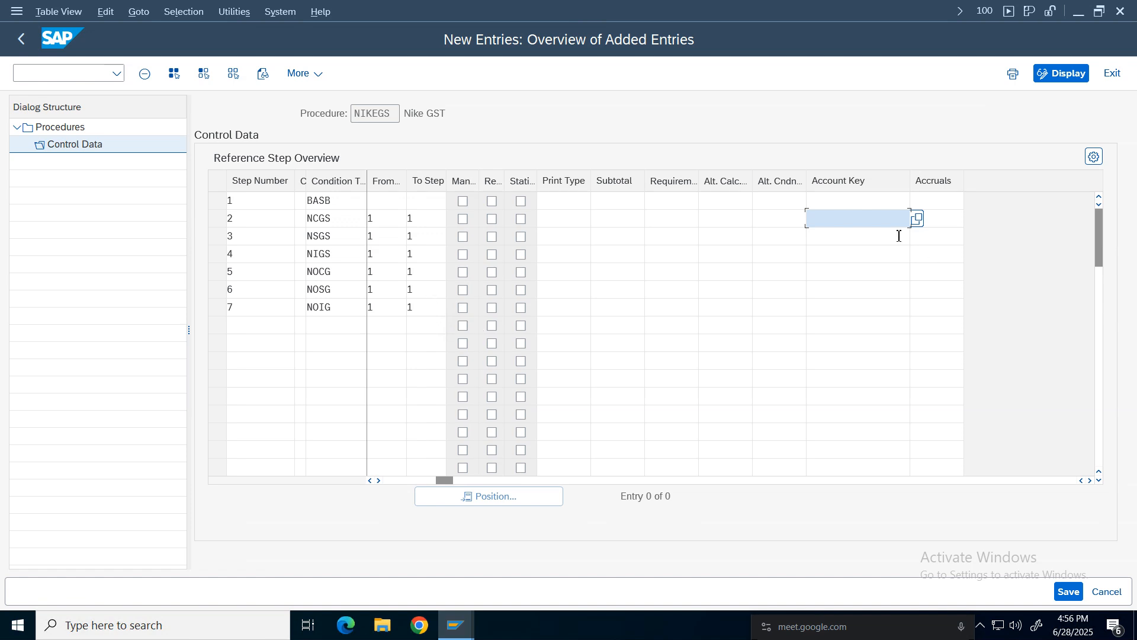
left_click(916, 219)
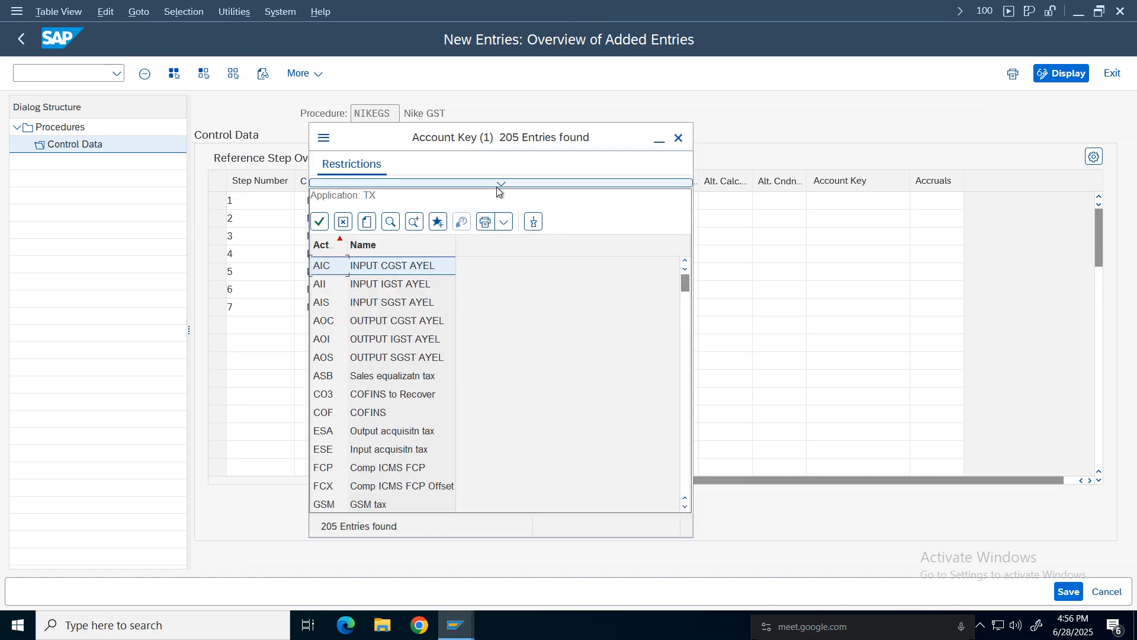
left_click(385, 402)
scroll(385, 407, "down", 13)
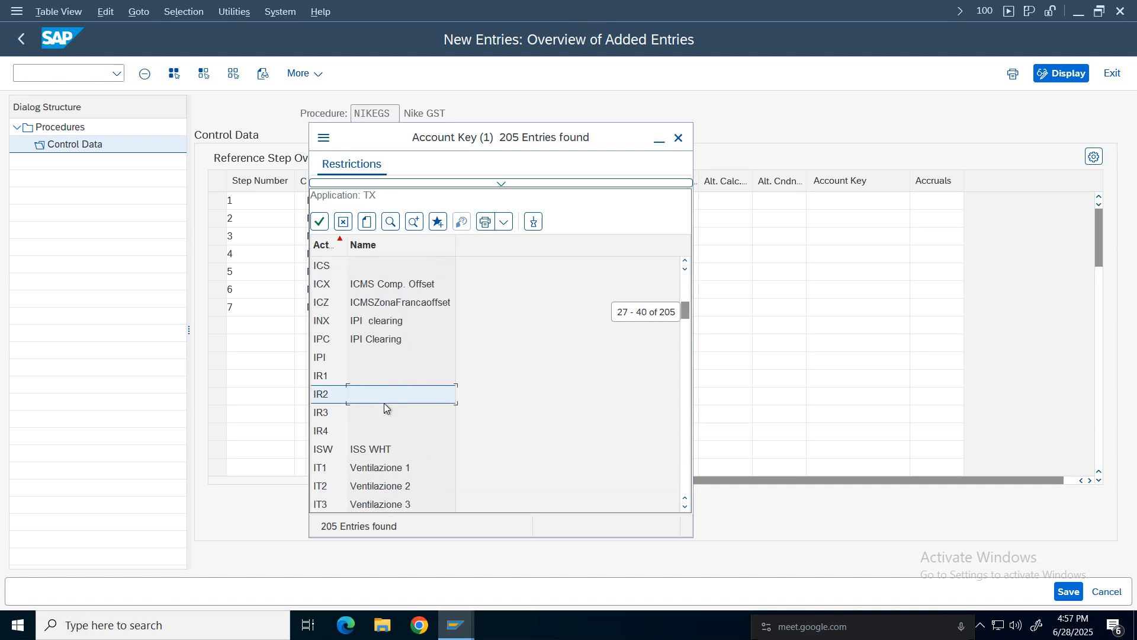
scroll(385, 407, "down", 9)
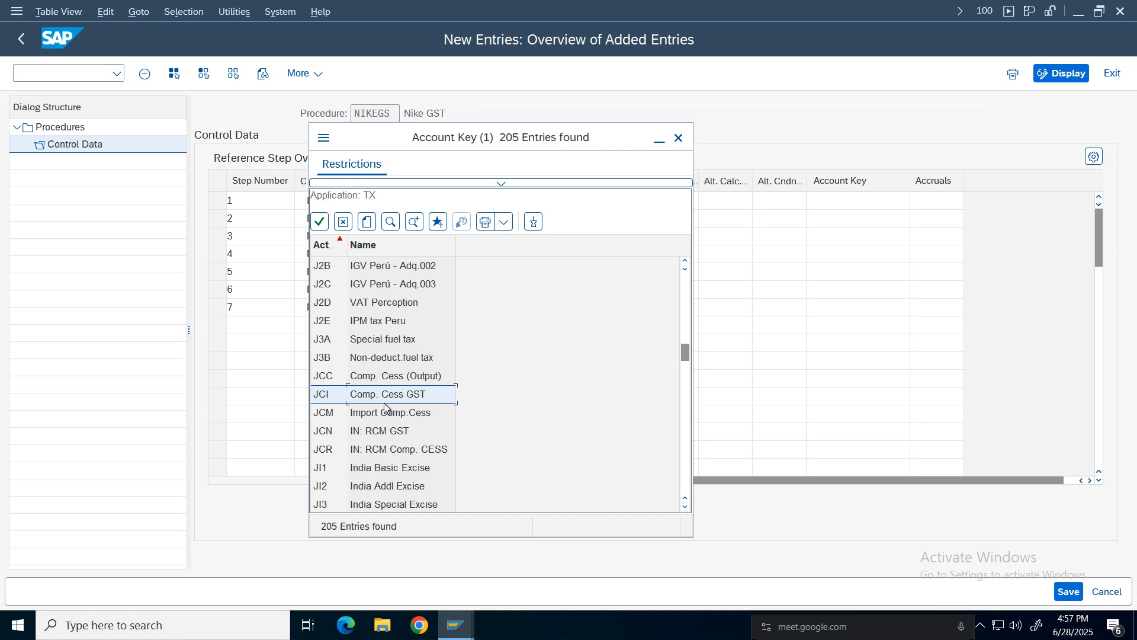
scroll(385, 407, "down", 4)
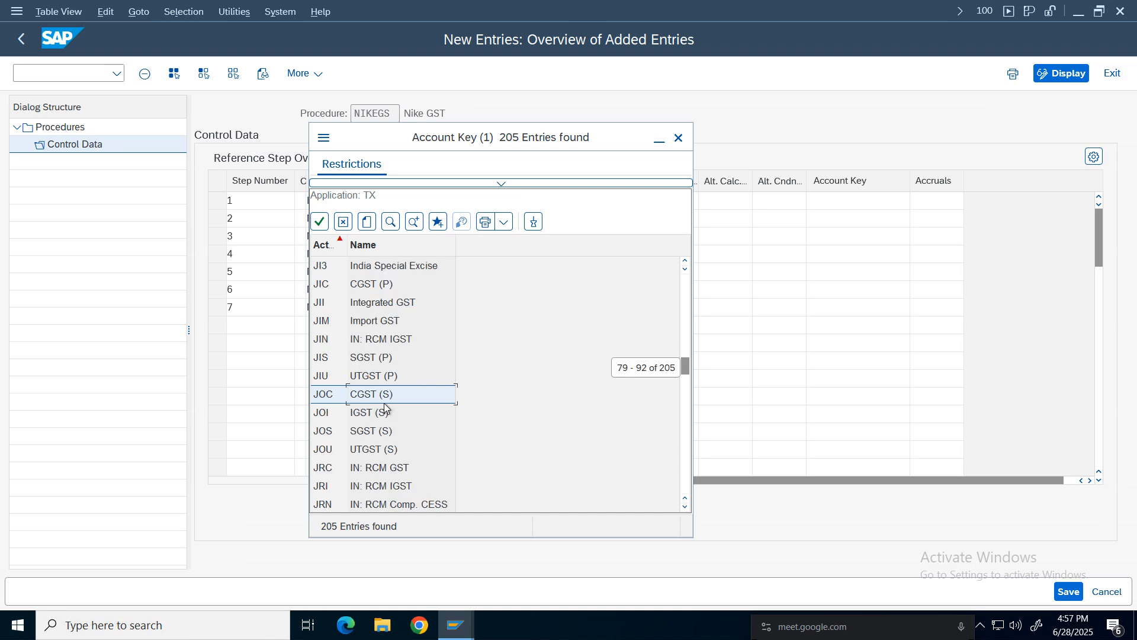
scroll(384, 407, "down", 13)
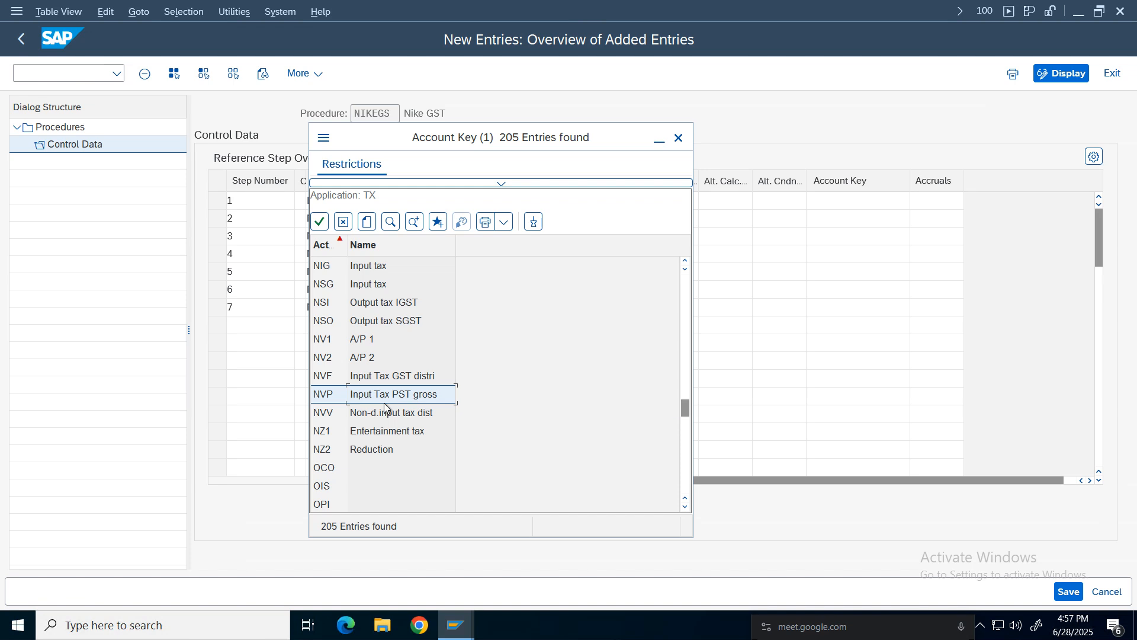
left_click(364, 302)
left_click(685, 260)
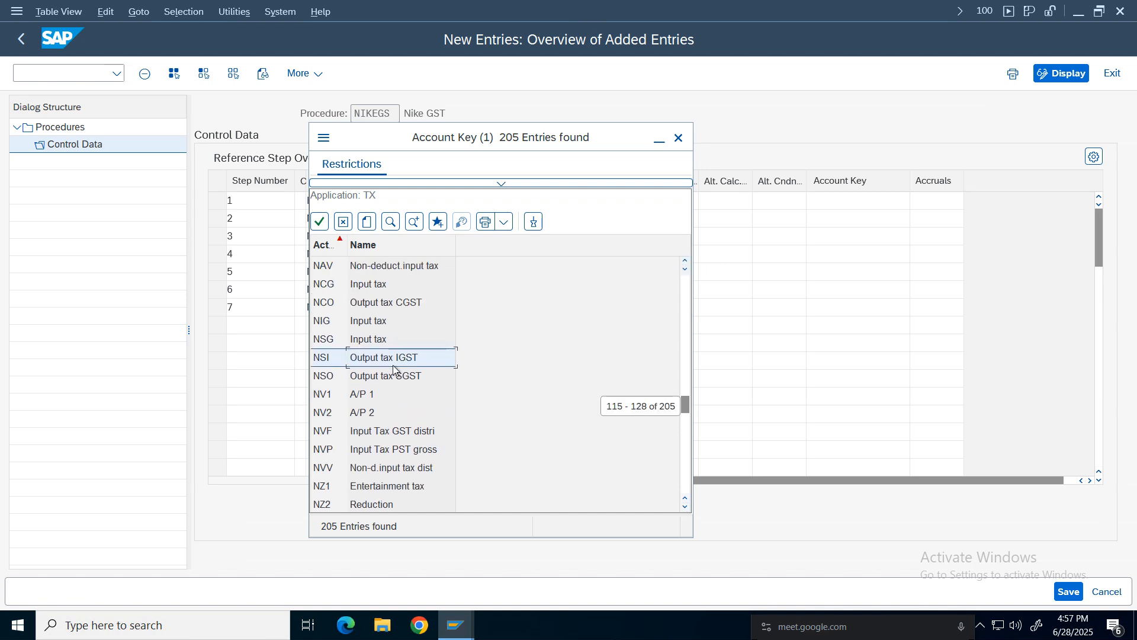
left_click(345, 287)
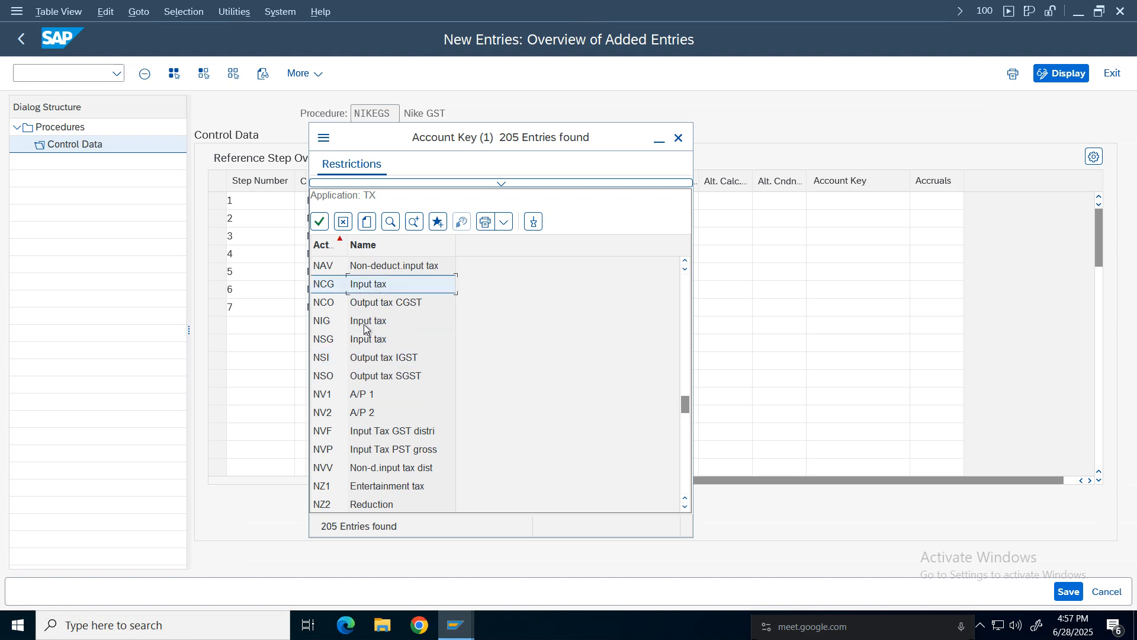
left_click(364, 323)
left_click(373, 340)
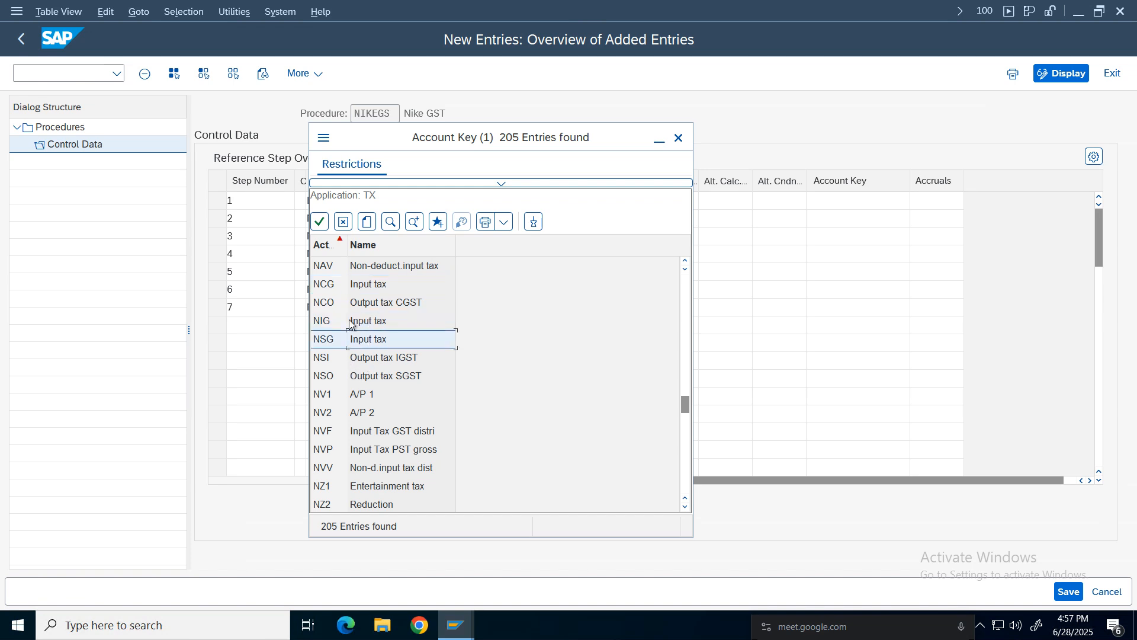
double_click(361, 287)
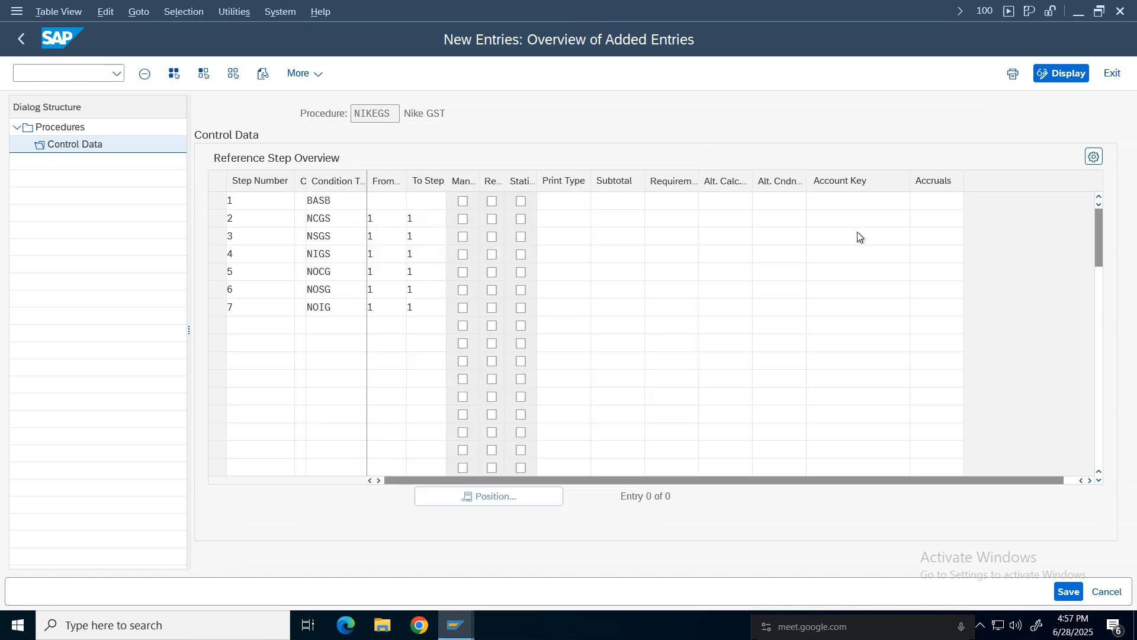
left_click(862, 244)
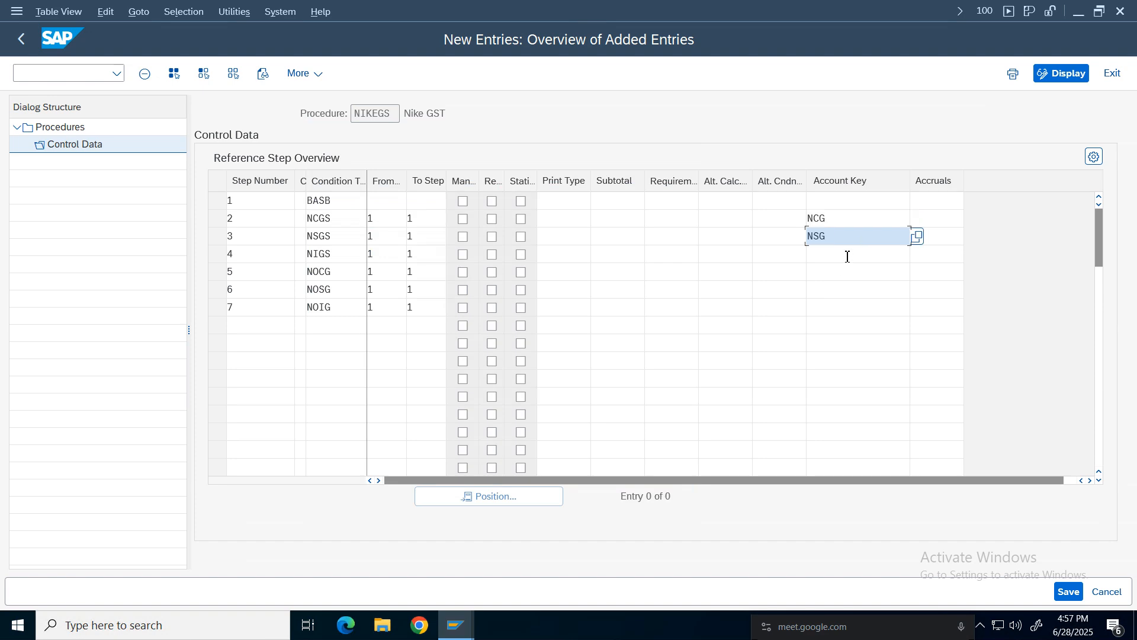
left_click(849, 258)
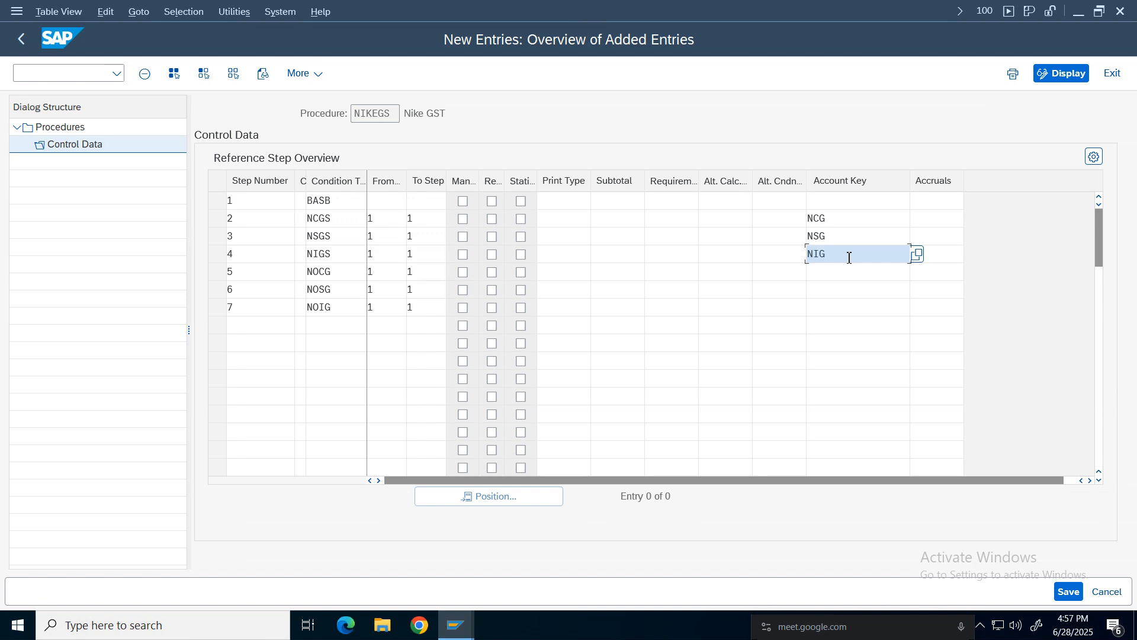
Select NCO, Output tax CGST, from the account key list for step 5.
left_click(834, 274)
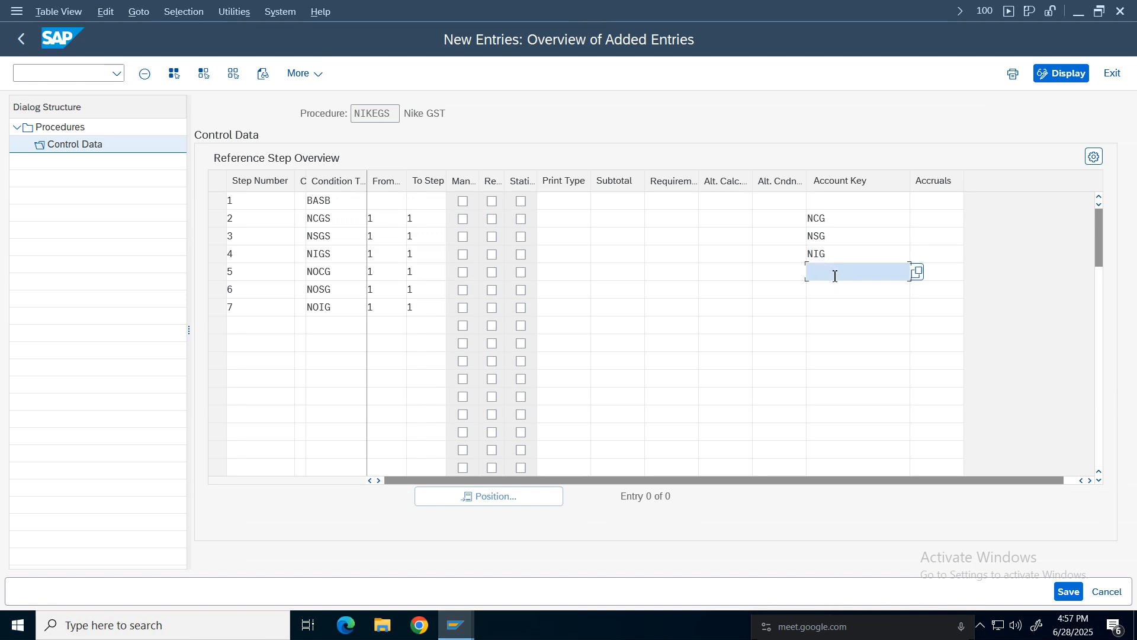
left_click(918, 272)
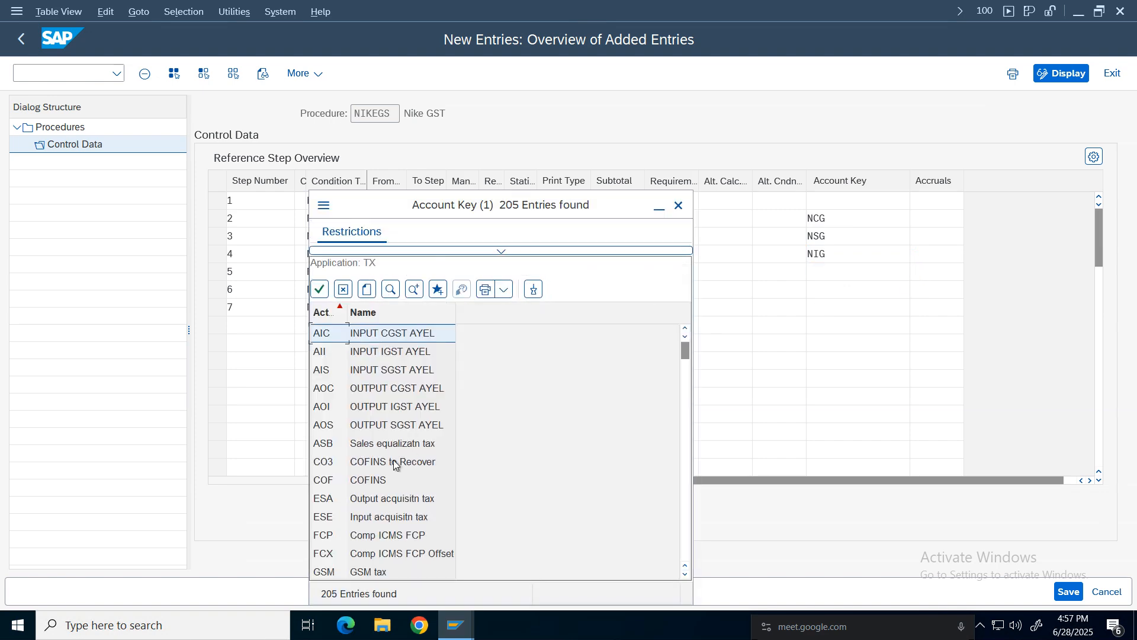
left_click(379, 430)
left_click_drag(687, 354, 685, 476)
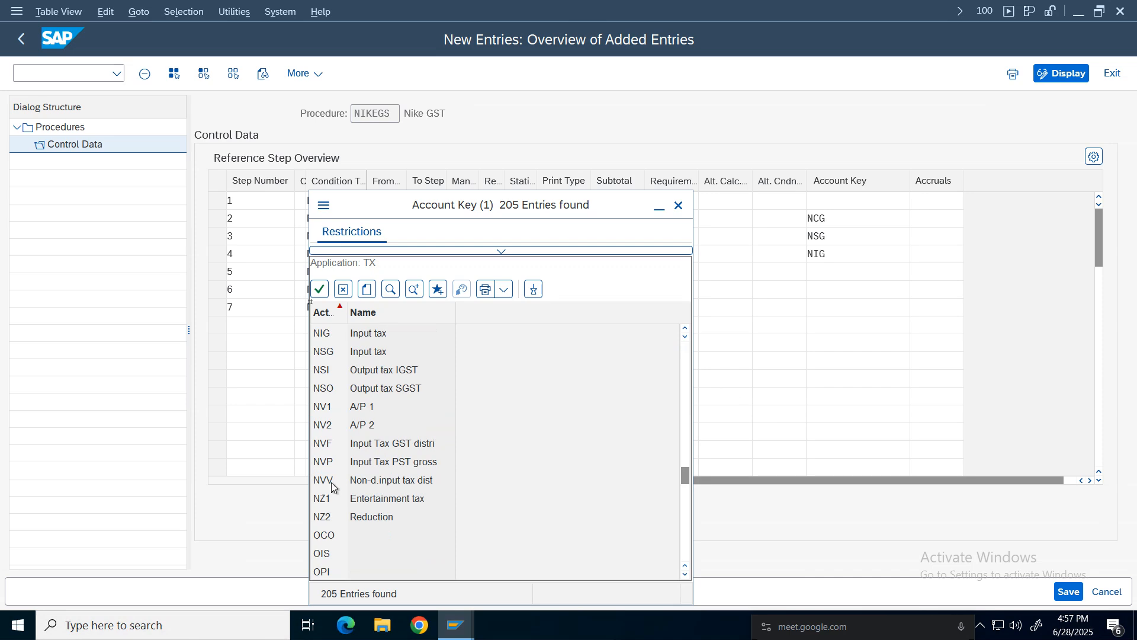
left_click(373, 388)
scroll(685, 331, "up", 1)
left_click(380, 377)
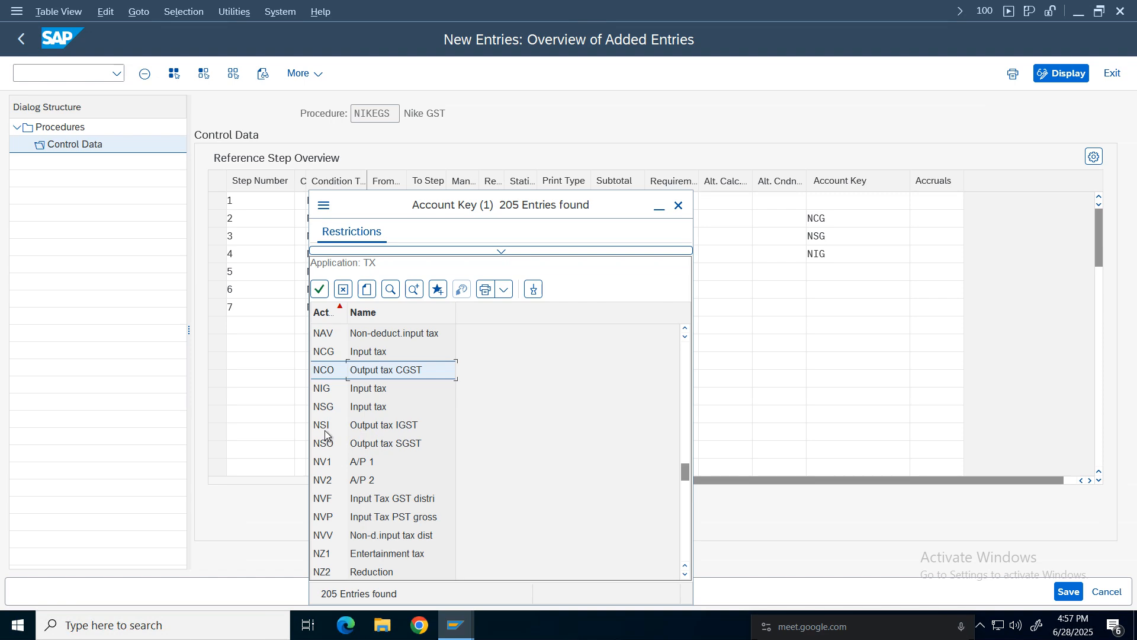
left_click(388, 431)
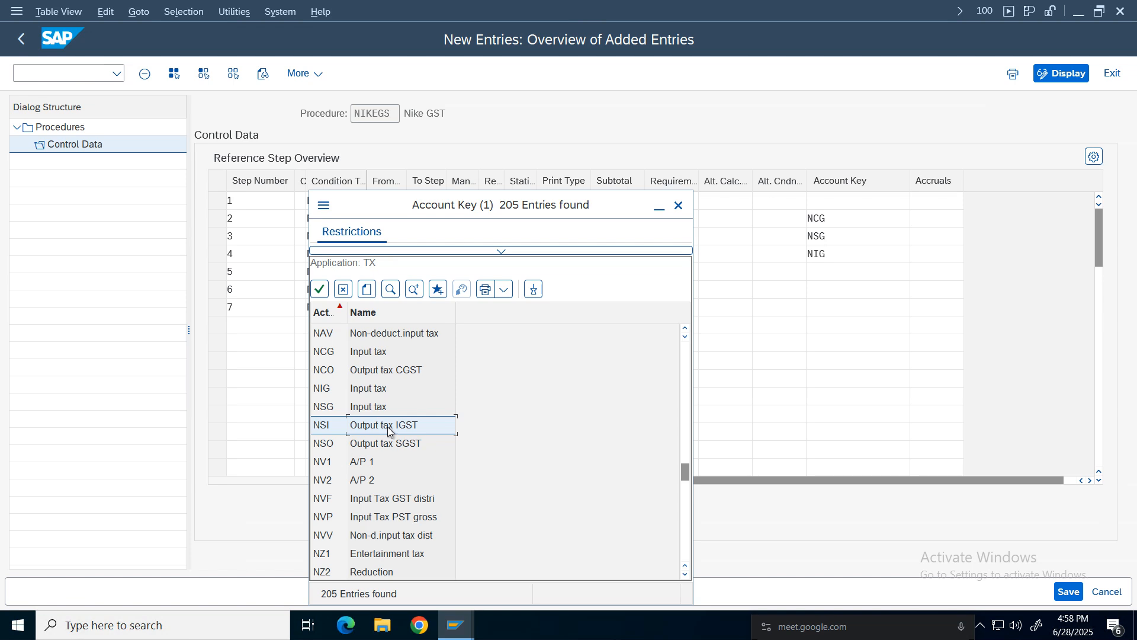
double_click(368, 372)
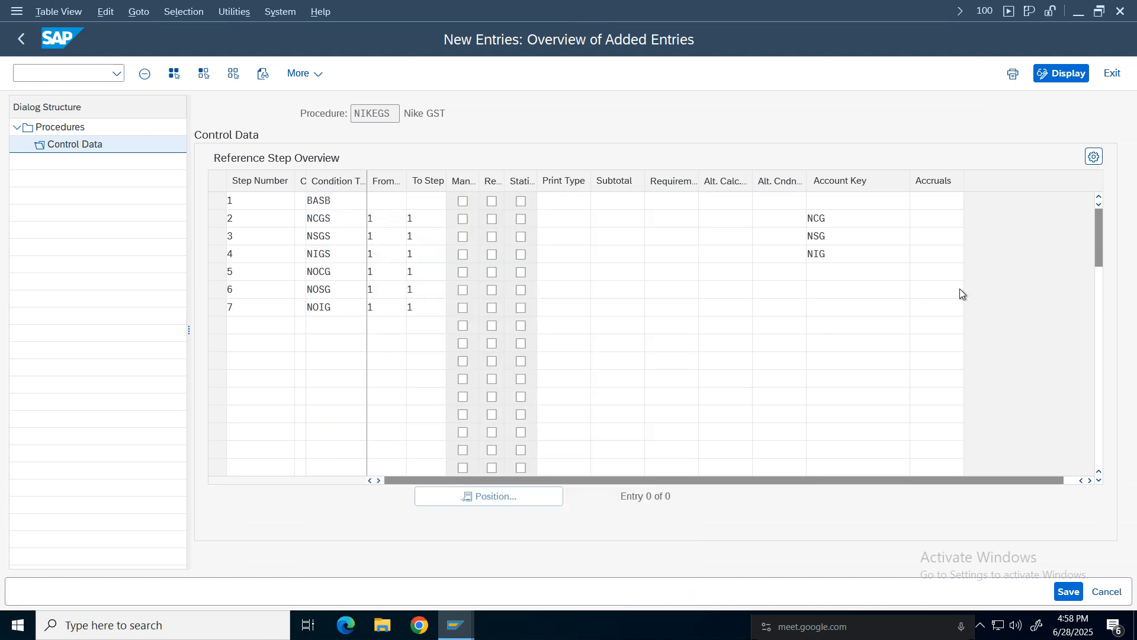
Set step 6's account key to NSO.
left_click(852, 289)
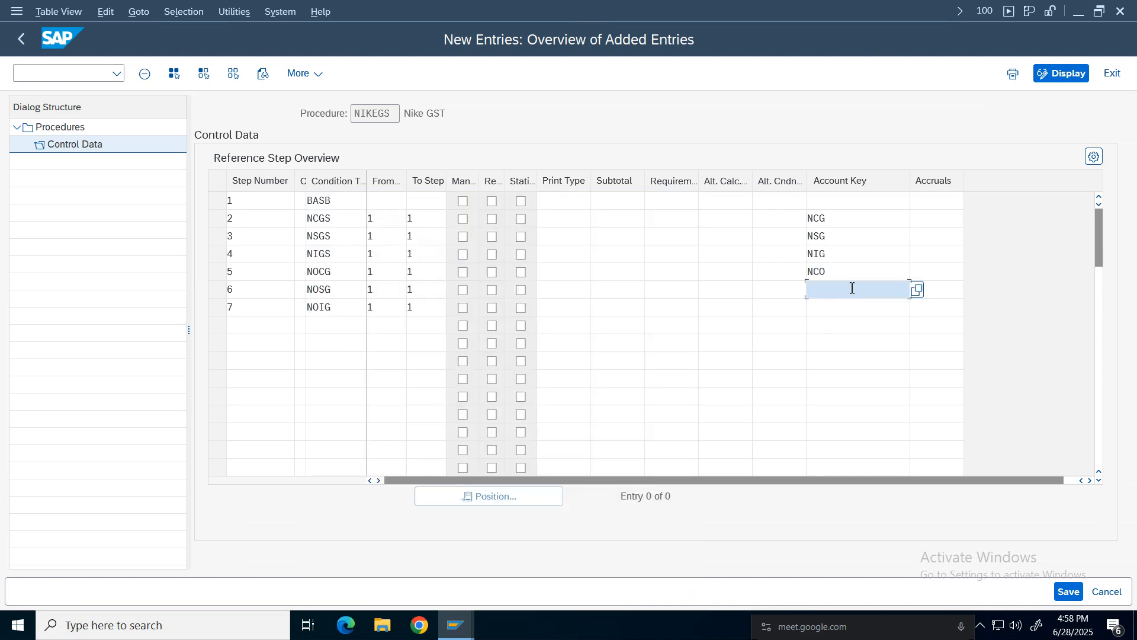
type("N")
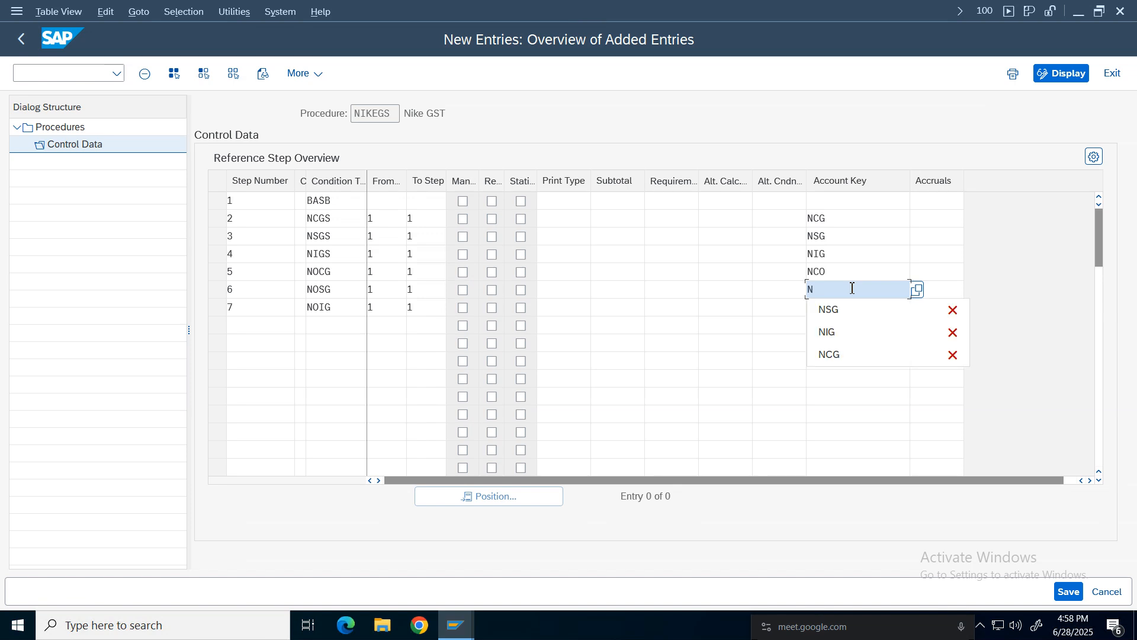
type("SO")
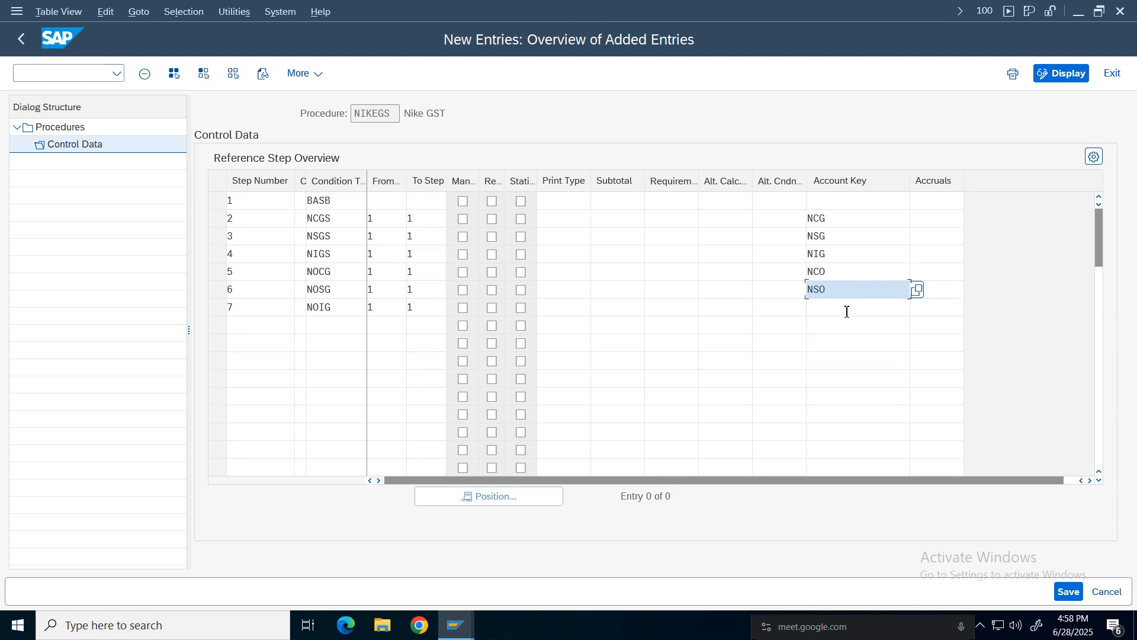
Enter NIO as step 7's account key and confirm the entries.
left_click(847, 310)
type("NIO")
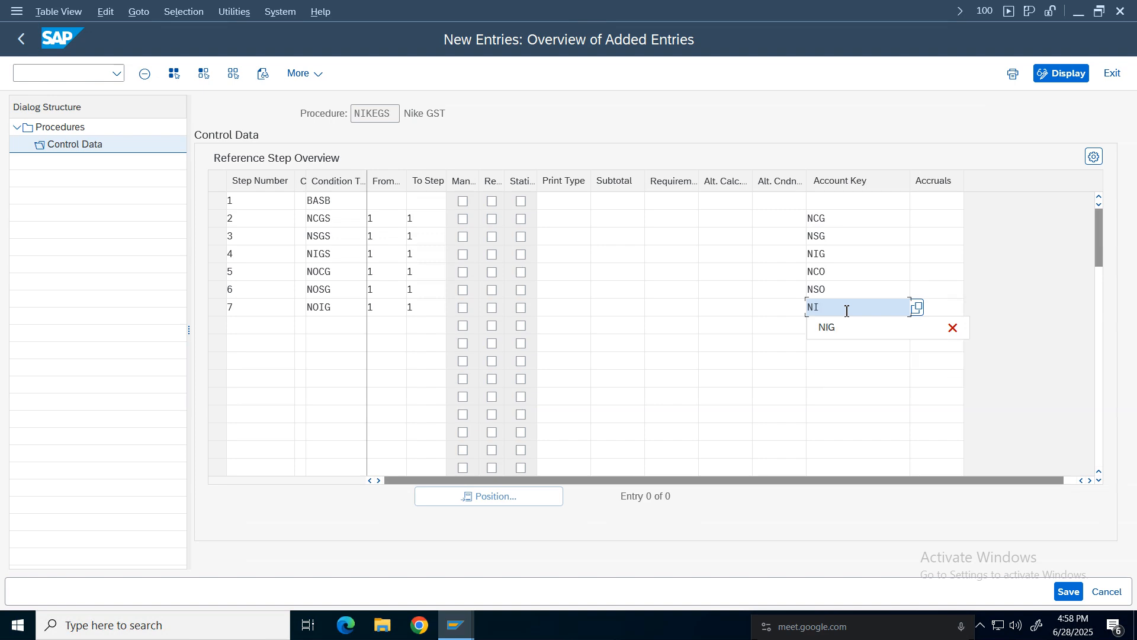
left_click(819, 271)
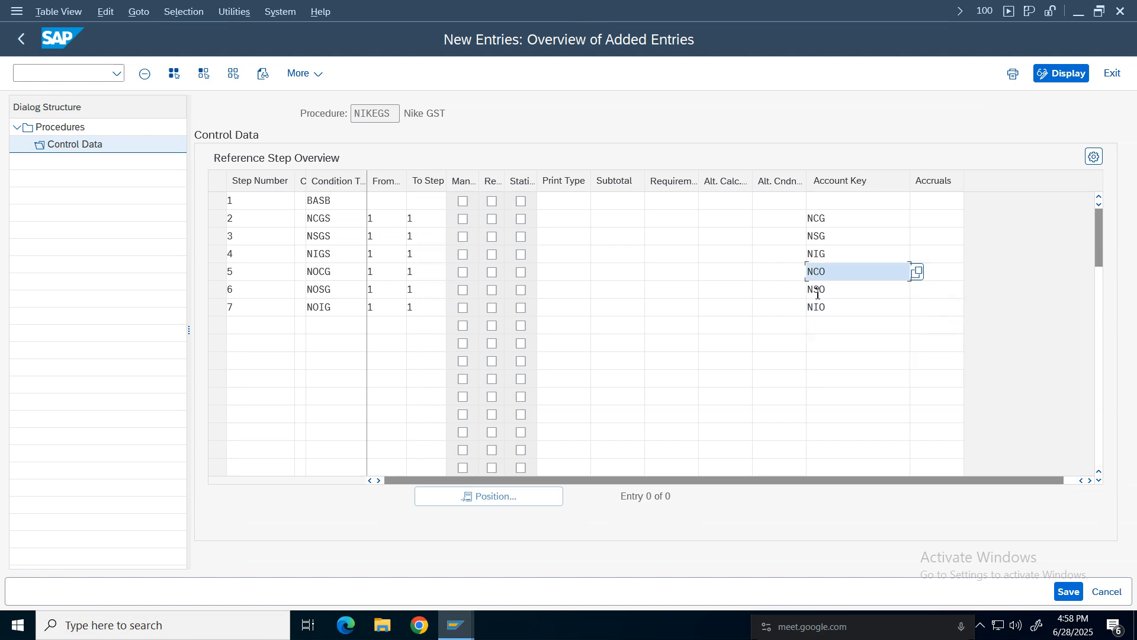
left_click(817, 290)
left_click(816, 307)
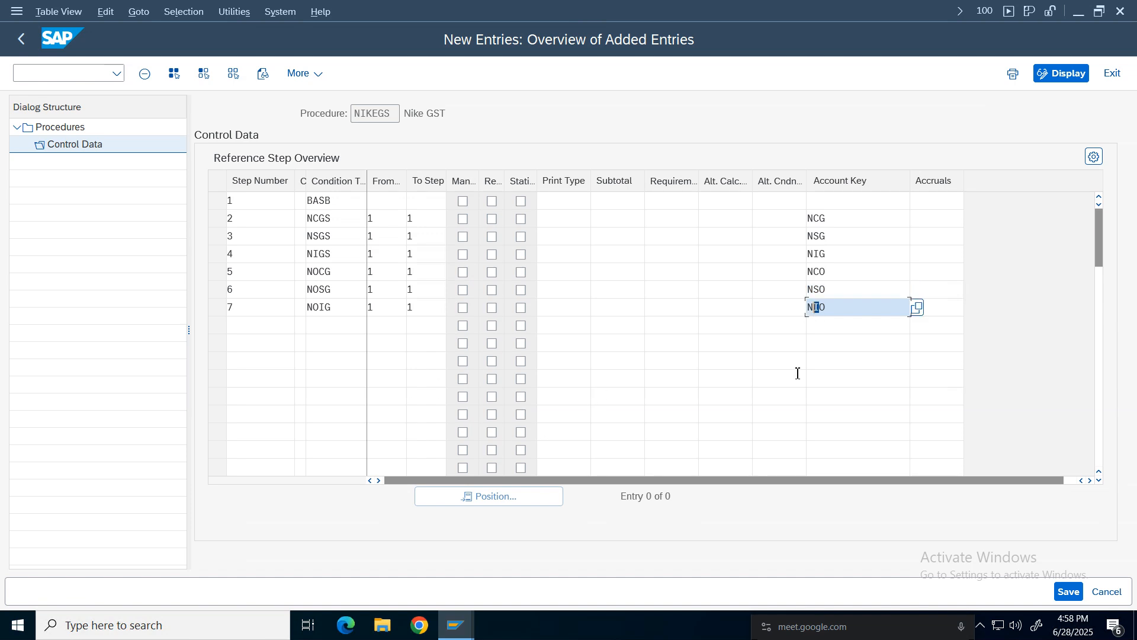
key("Return")
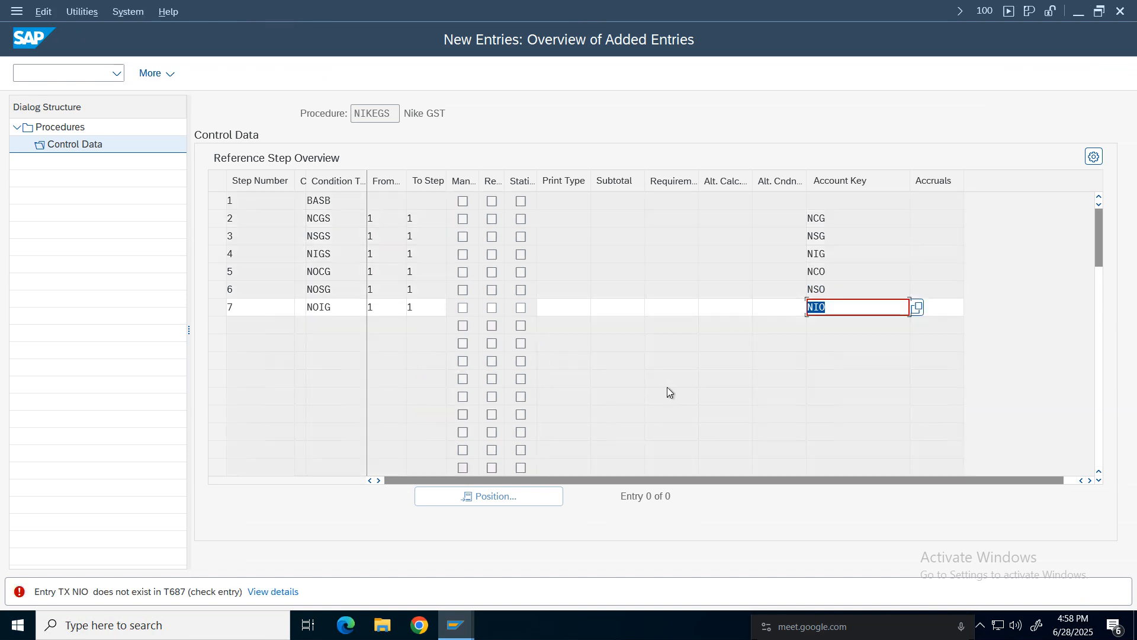
Replace step 7's account key with NSI, Output tax IGST, from the list and confirm the entries.
left_click(853, 310)
left_click(917, 309)
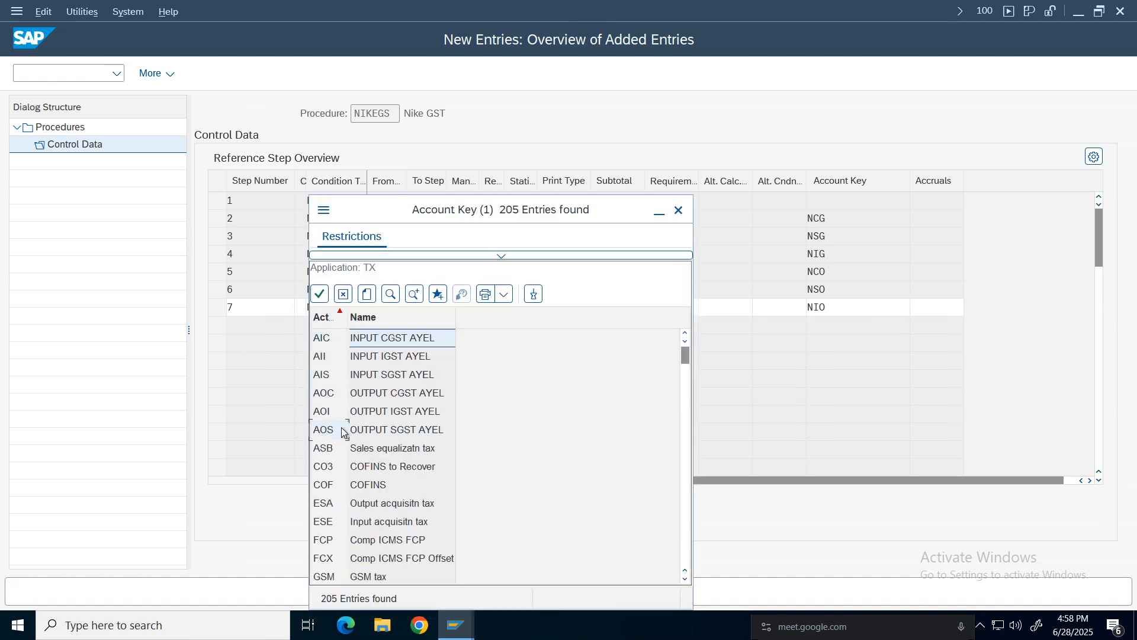
left_click(342, 429)
left_click_drag(685, 359, 685, 465)
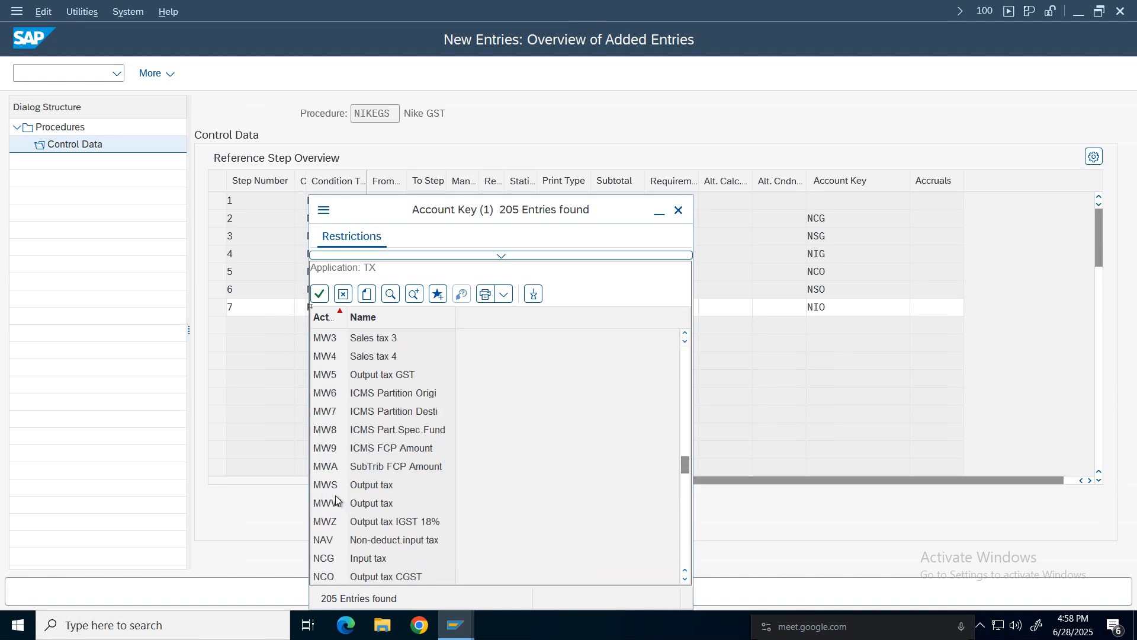
left_click(383, 484)
key("Page_Down")
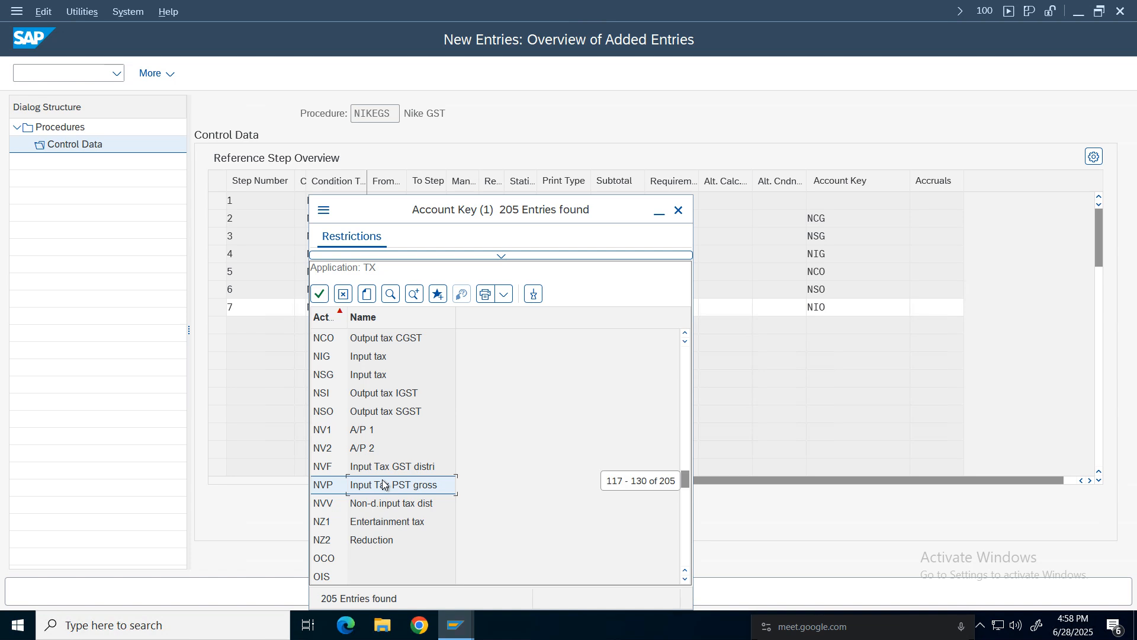
left_click(377, 346)
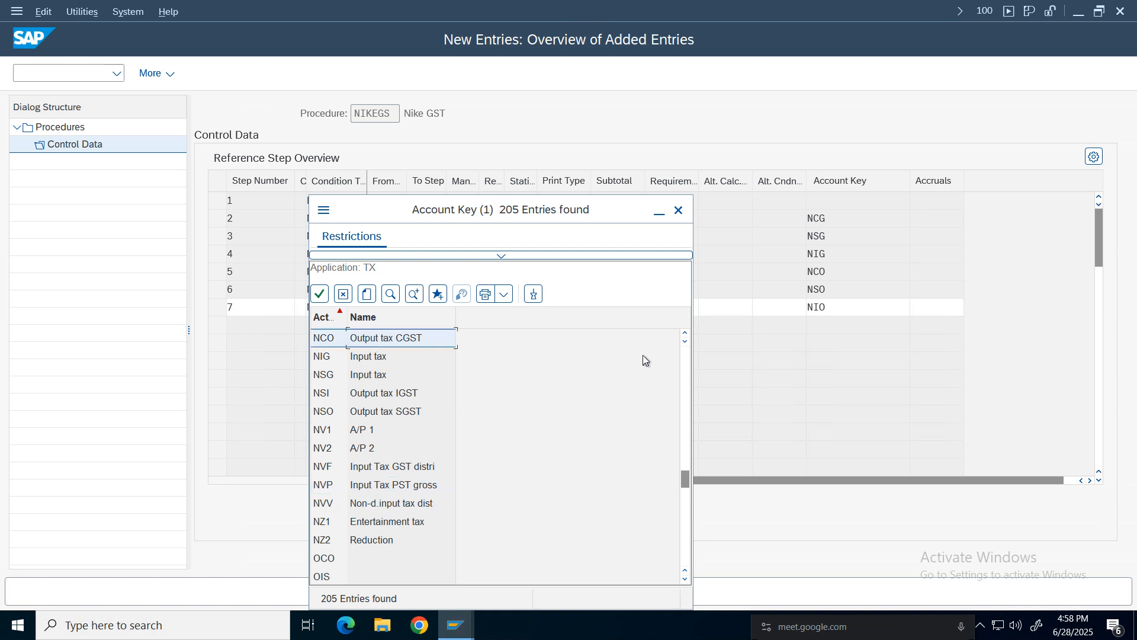
double_click(686, 335)
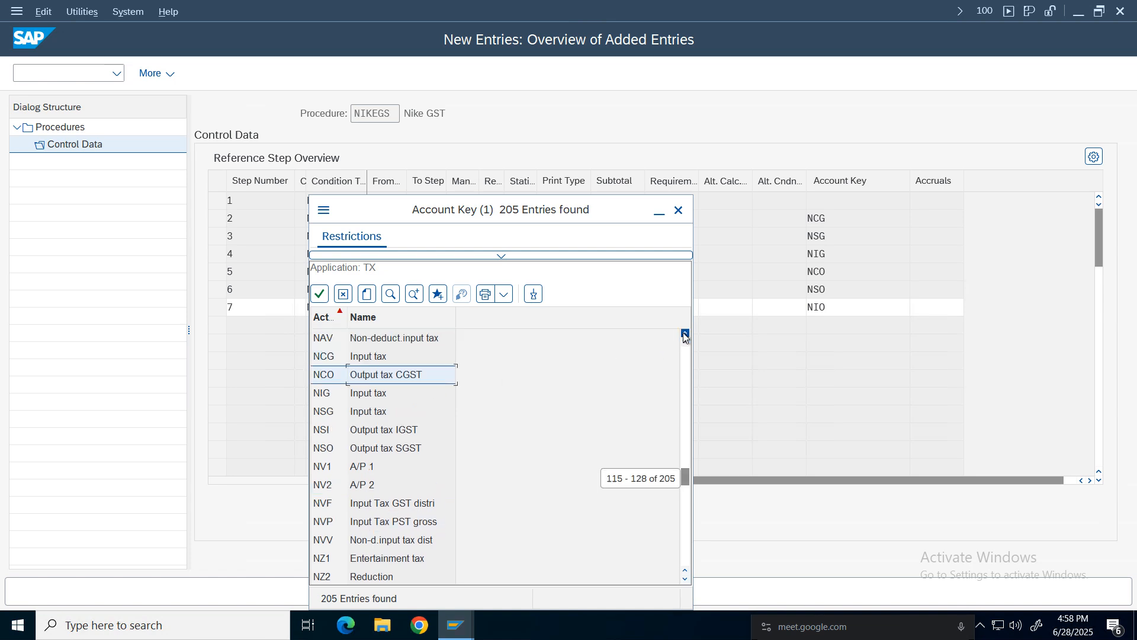
left_click(366, 433)
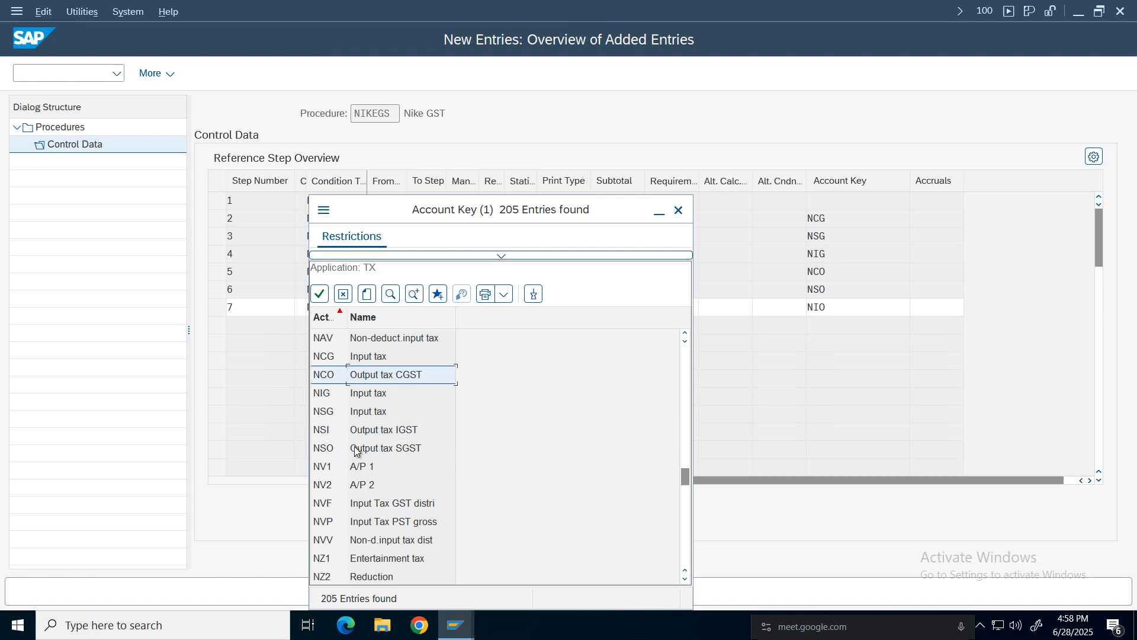
double_click(406, 430)
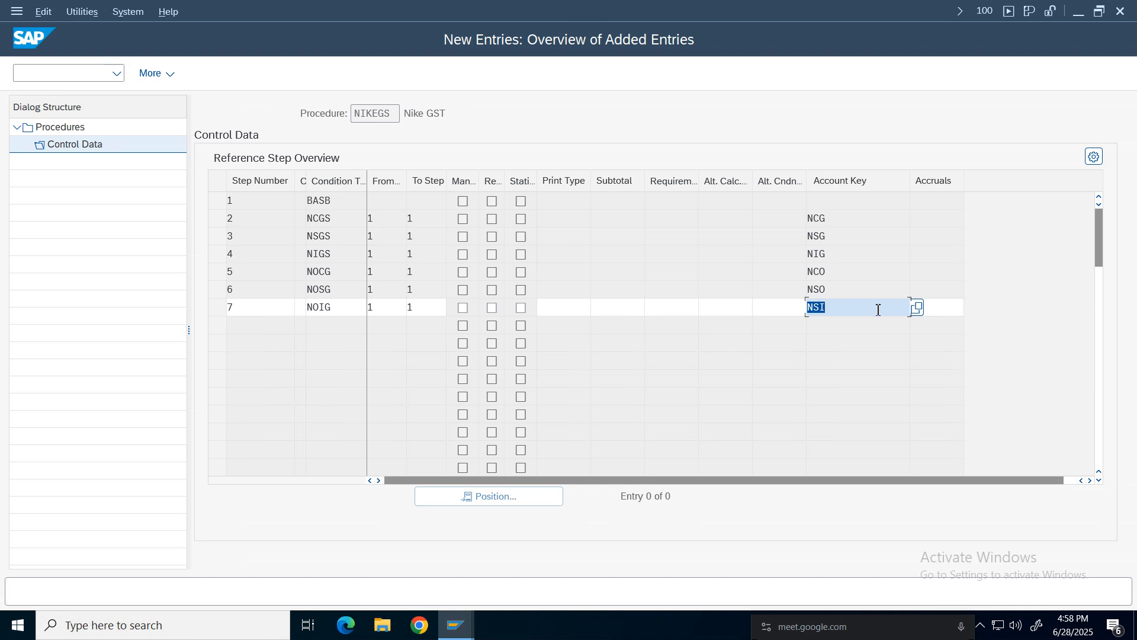
key("Return")
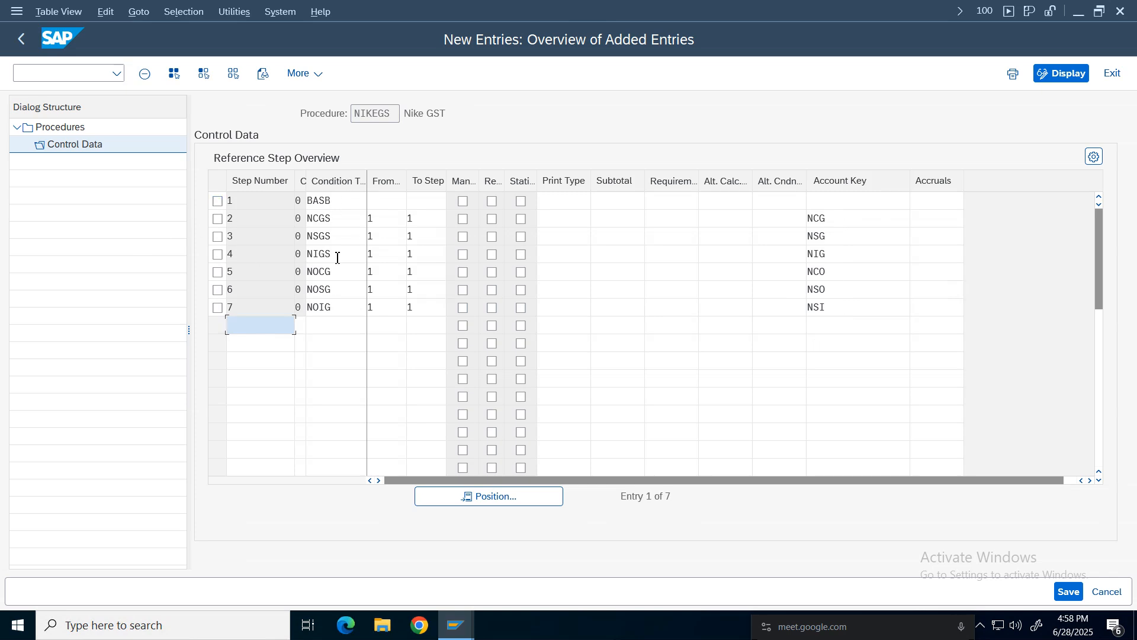
Save the NIKEGS procedure steps under the Nike Group customizing request.
left_click(1067, 592)
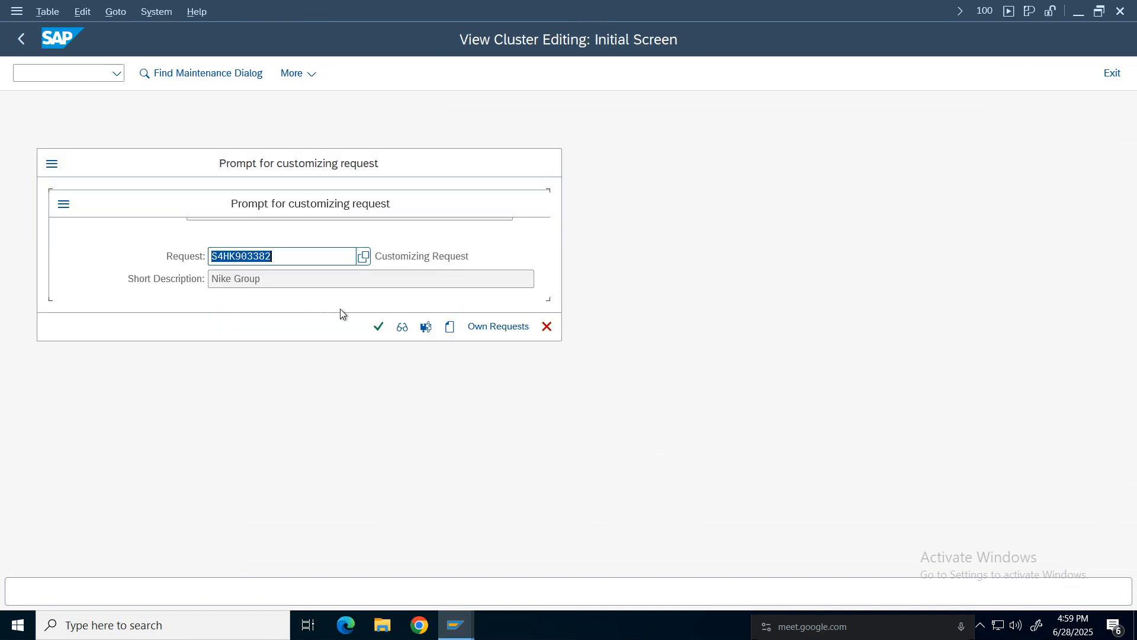
left_click(379, 327)
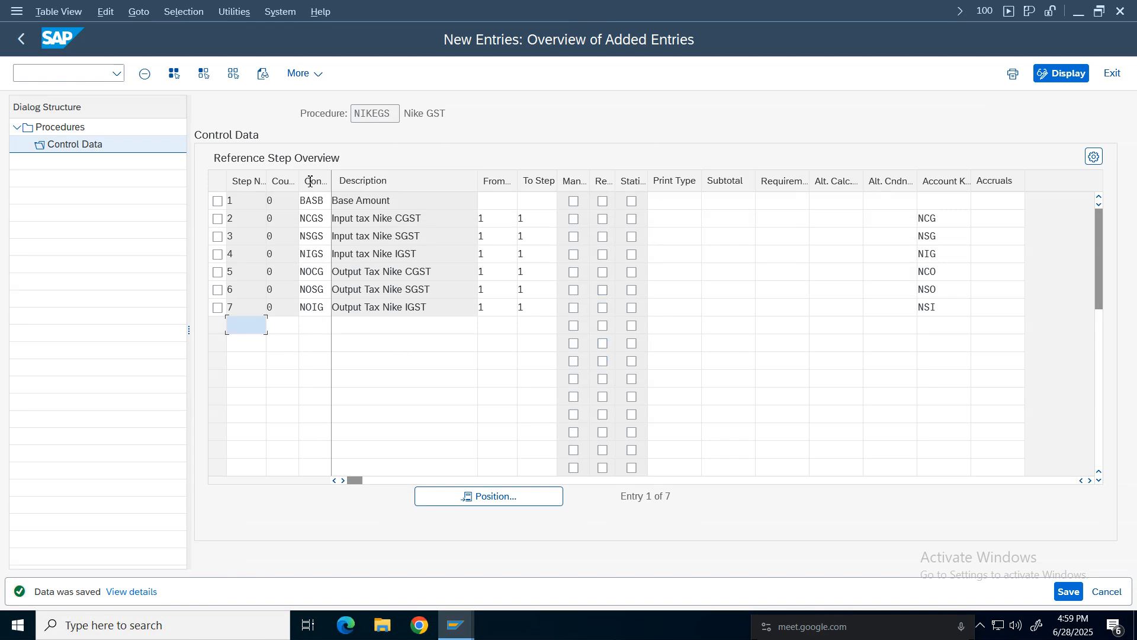
Review the condition types and account keys of the procedure's seven steps, then leave the procedure maintenance.
left_click(313, 308)
key("Up")
key("Up")
key("Up")
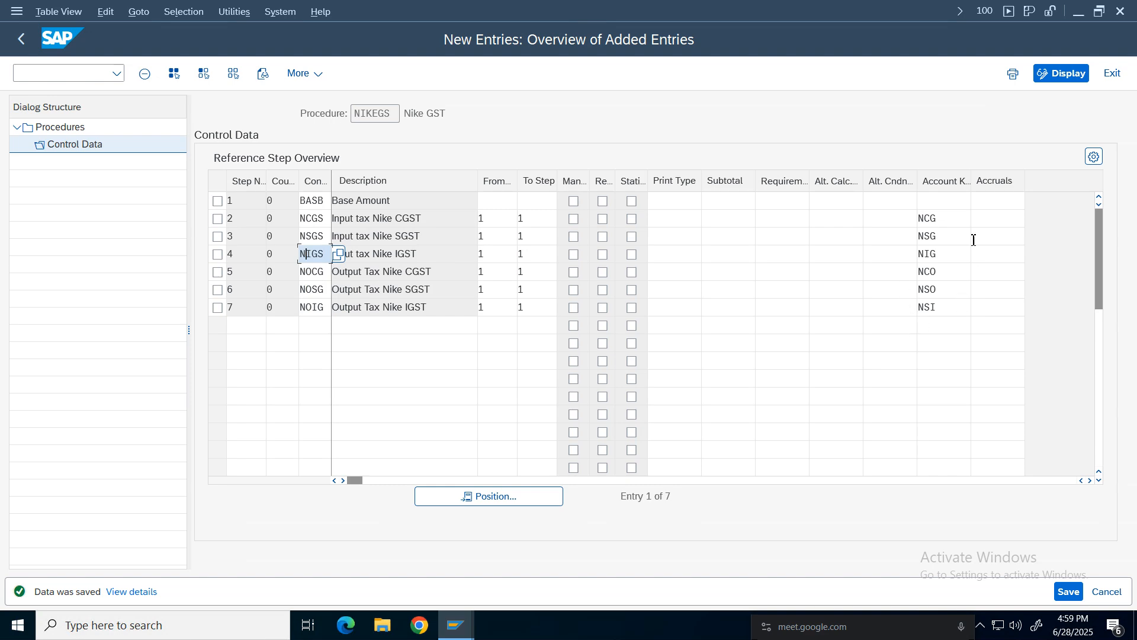
left_click(947, 219)
left_click(944, 306)
left_click(944, 224)
left_click(952, 305)
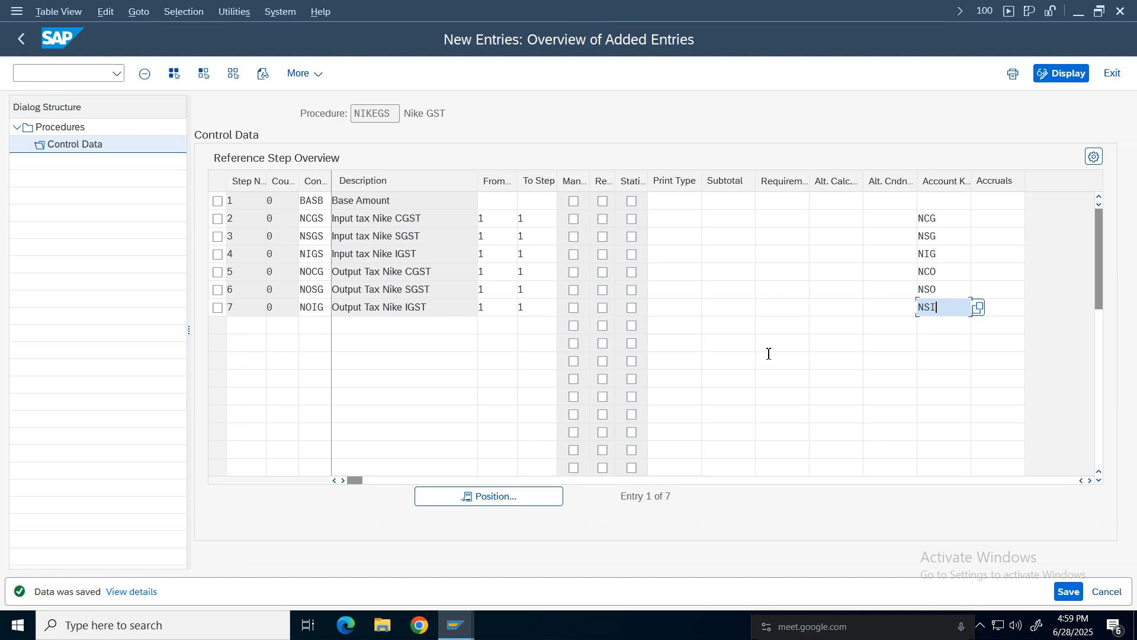
left_click(944, 218)
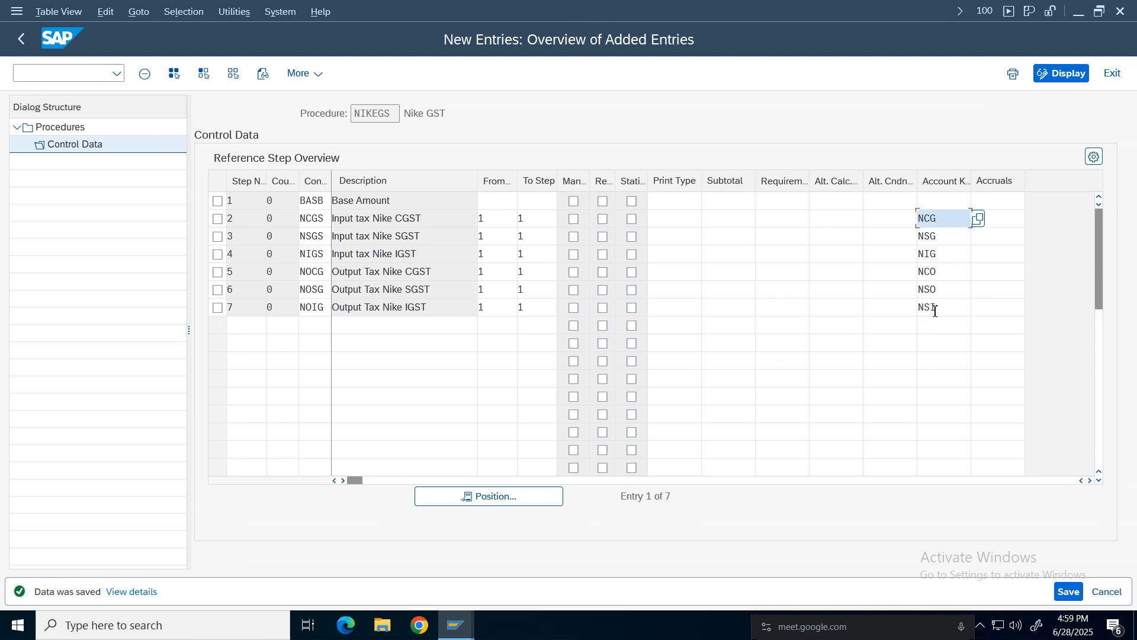
left_click(936, 306)
left_click(938, 221)
left_click(932, 306)
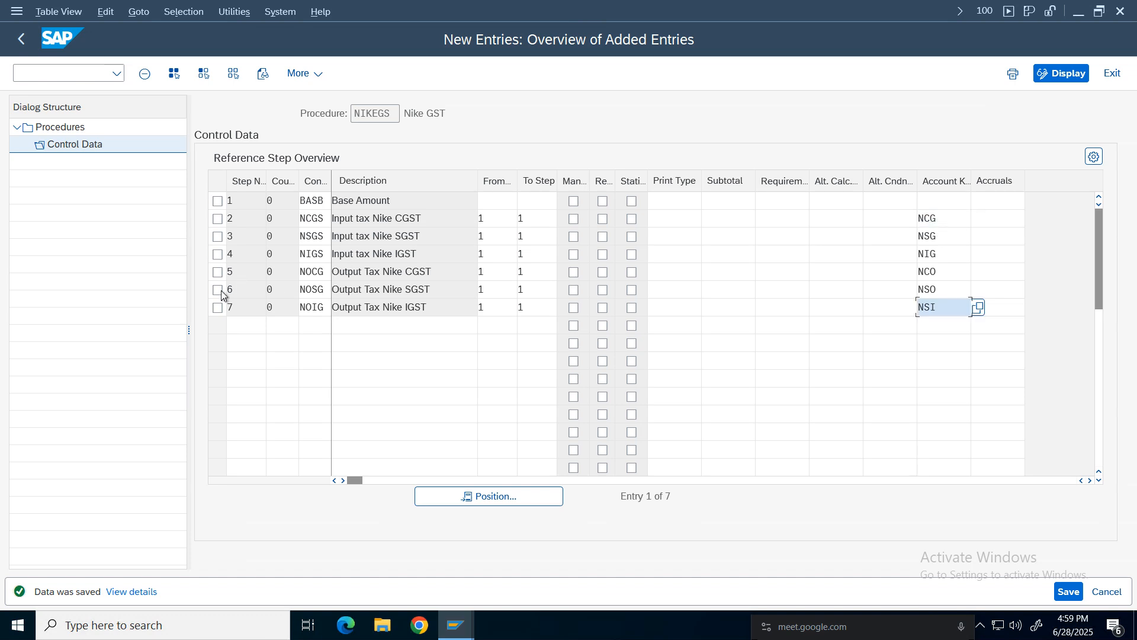
left_click(314, 219)
left_click(310, 306)
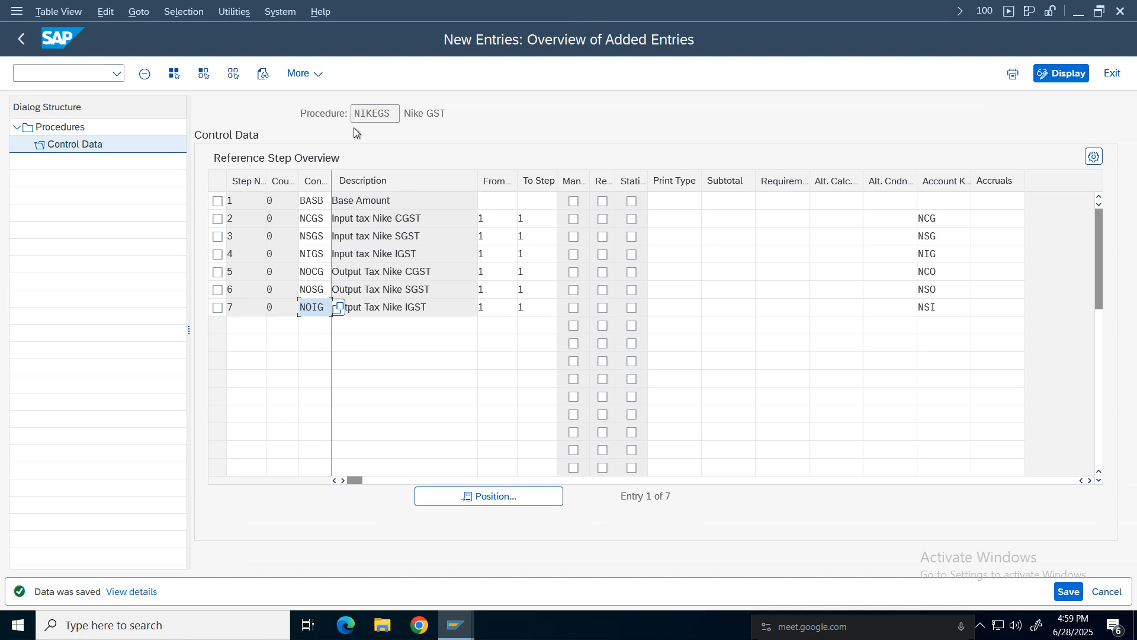
left_click(22, 38)
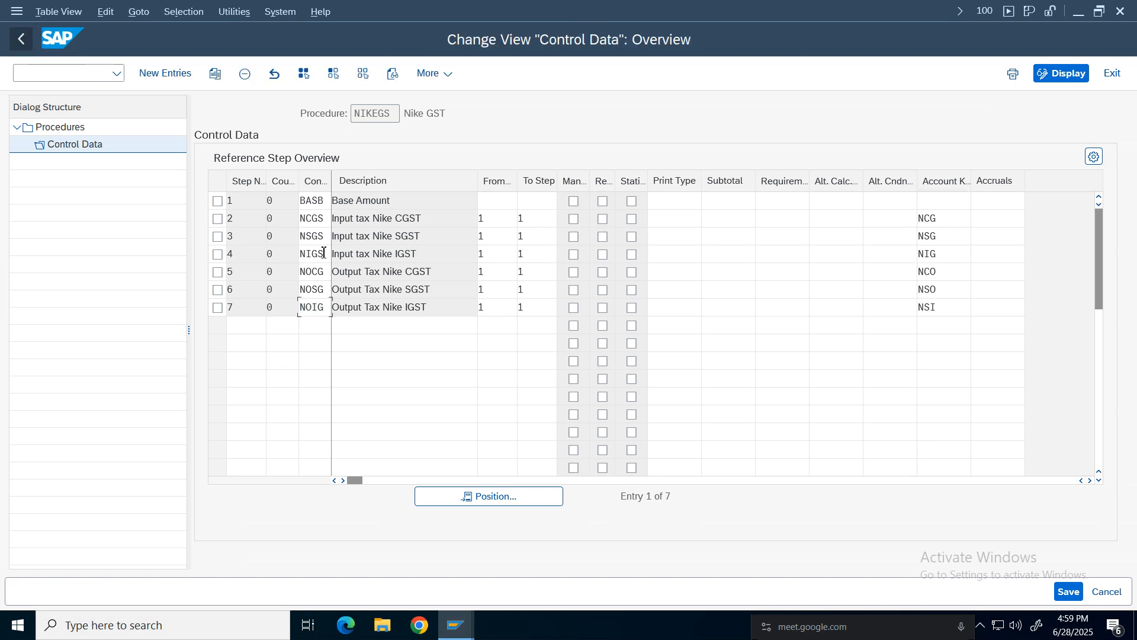
double_click(28, 127)
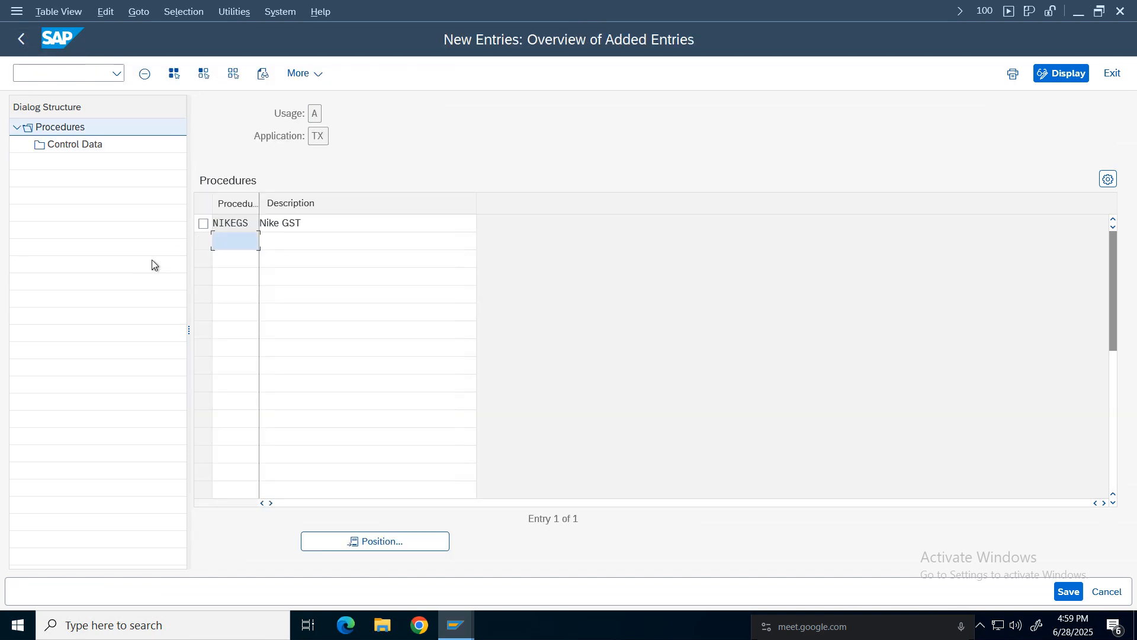
left_click(20, 39)
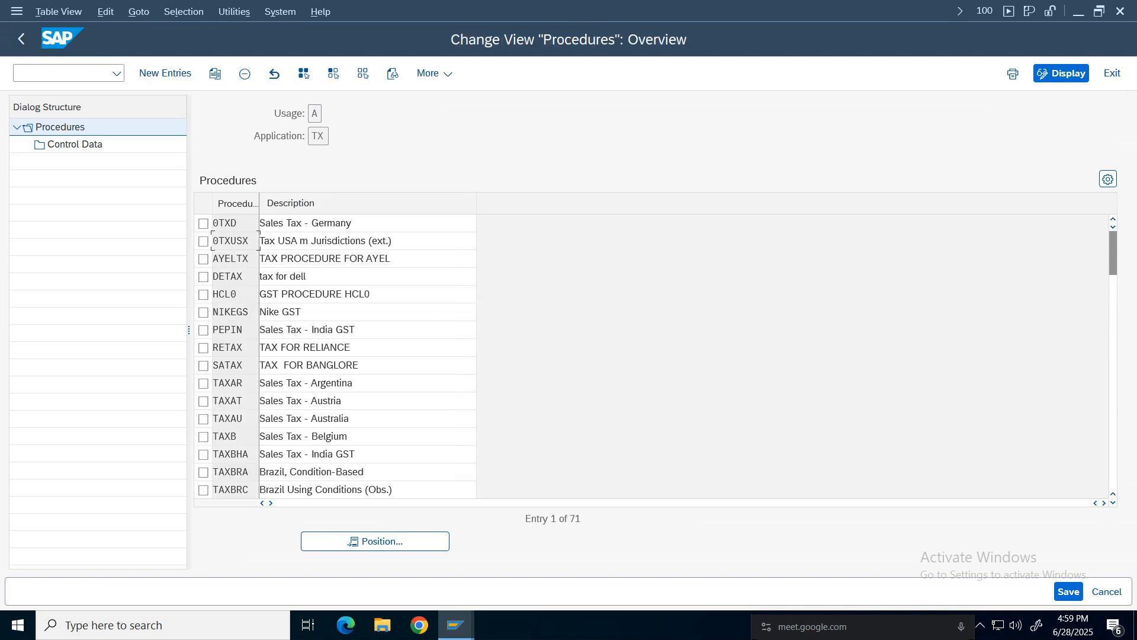
Switch to the configuration notes spreadsheet to check the country-to-procedure assignment, then return to the IMG.
left_click(743, 16)
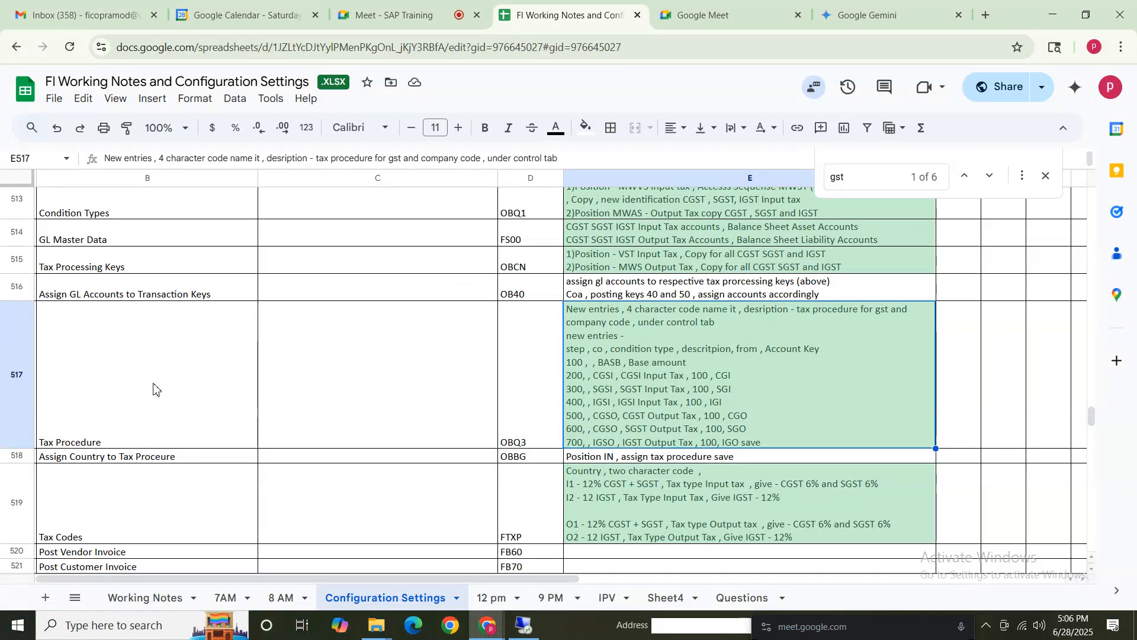
left_click(73, 357)
left_click(85, 206)
left_click(769, 411, "shift")
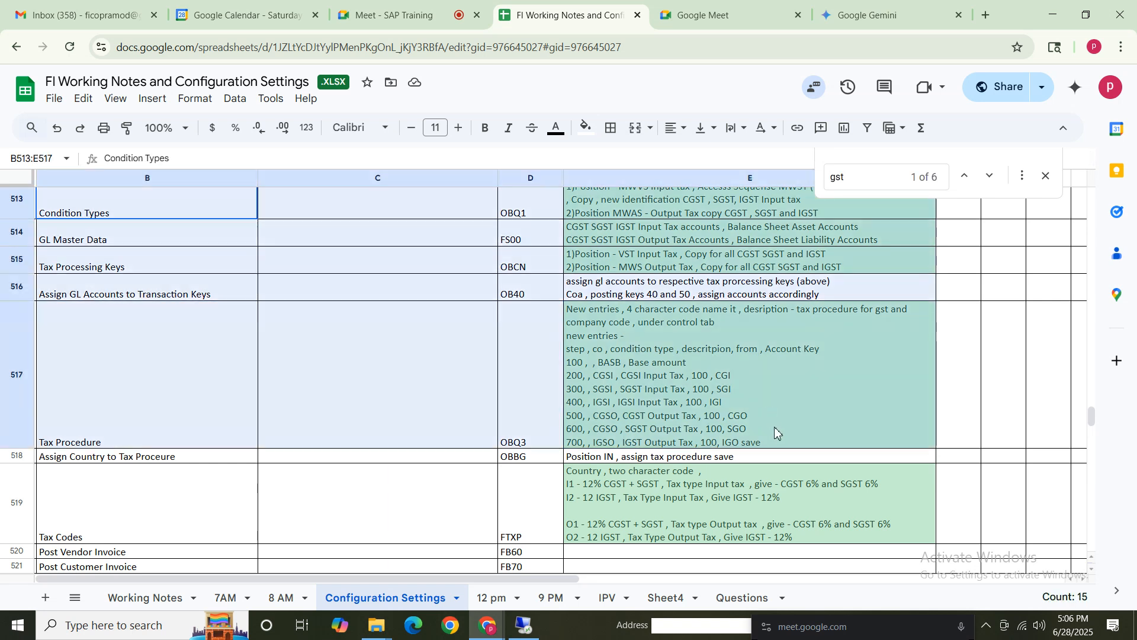
left_click(622, 458)
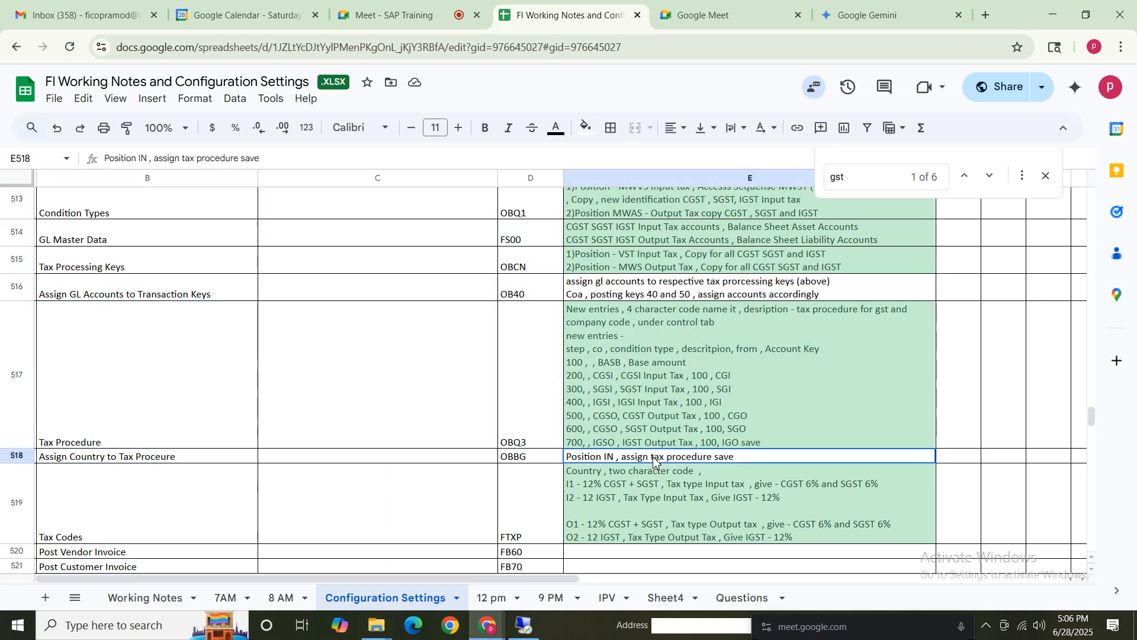
left_click(524, 626)
left_click(21, 39)
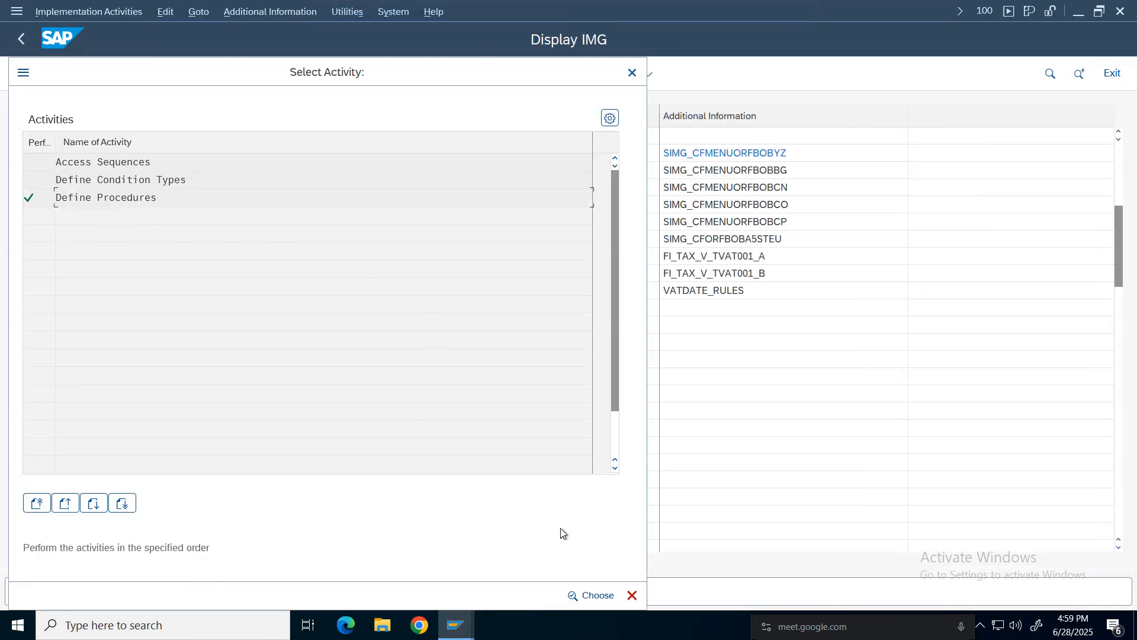
left_click(632, 595)
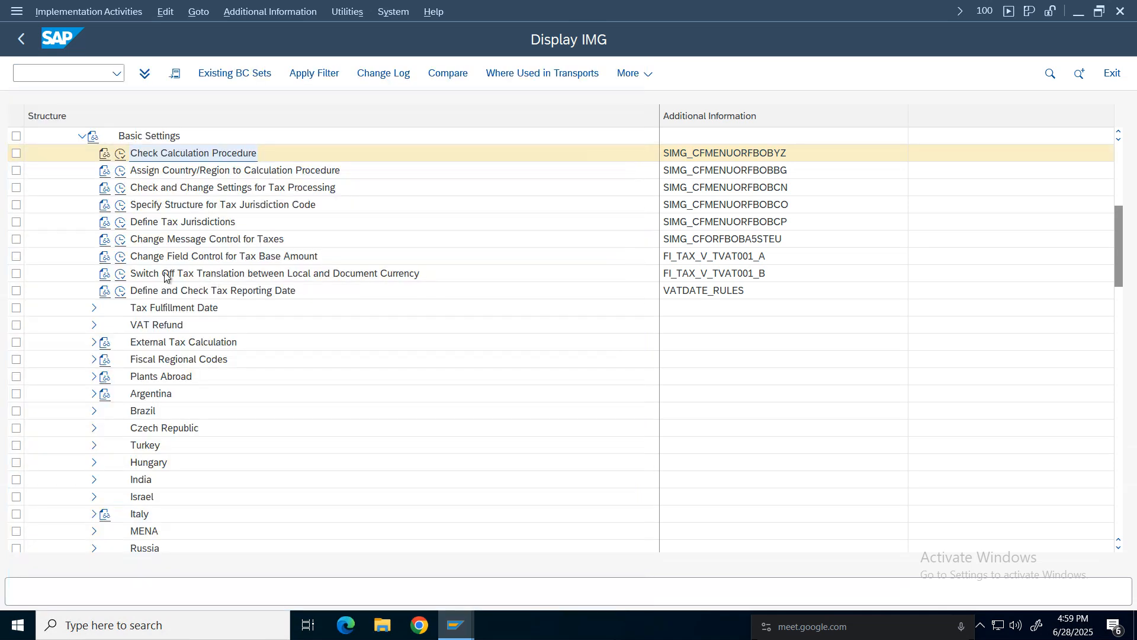
In Assign Country/Region to Calculation Procedure, set country IN's procedure to NIKEGS using the procedure search.
left_click(121, 173)
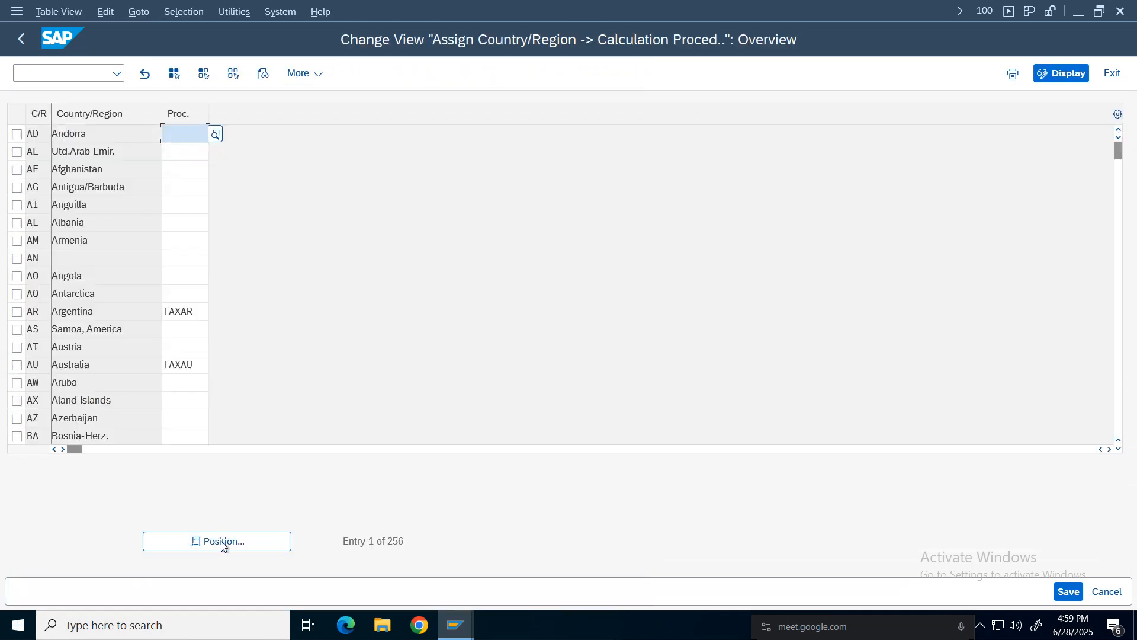
left_click(221, 541)
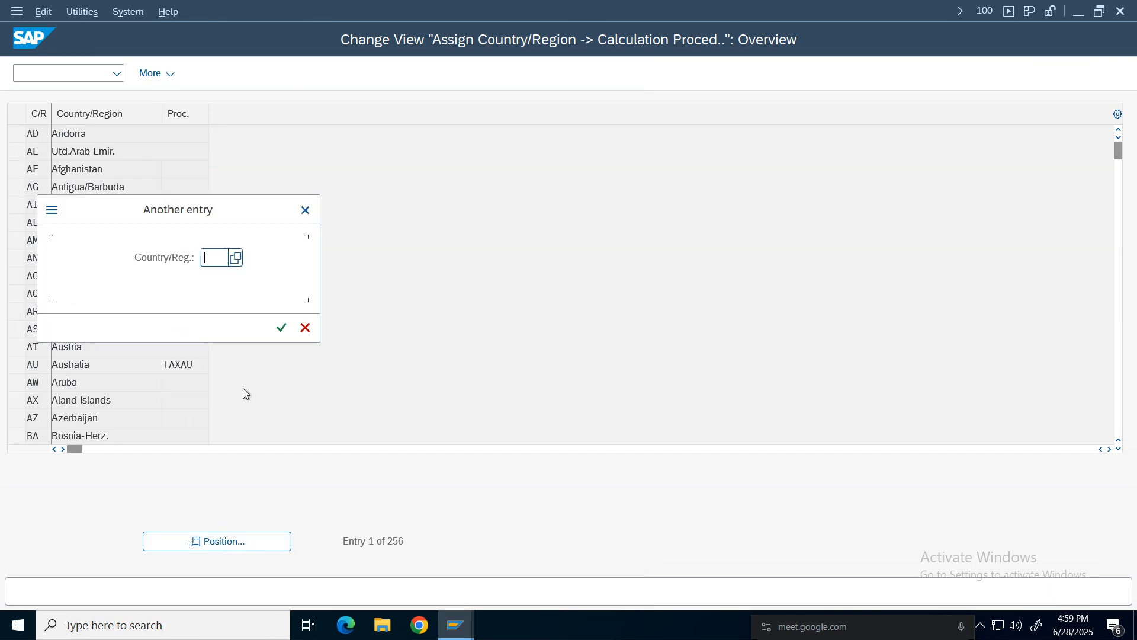
type("in")
key("Return")
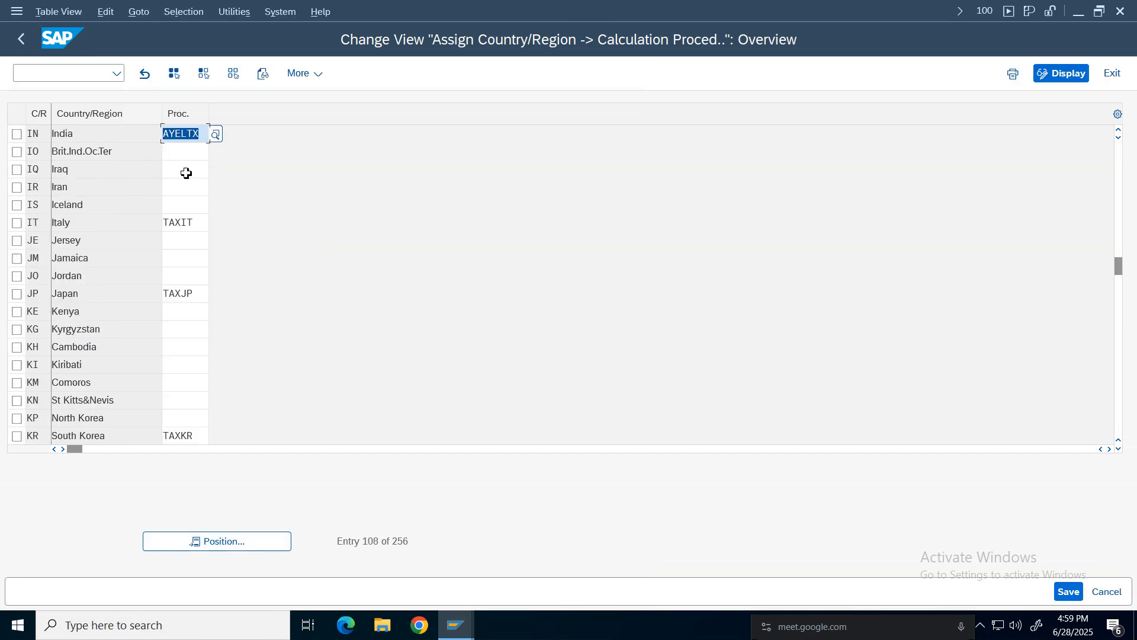
left_click(200, 133)
key("BackSpace")
key("BackSpace")
key("BackSpace")
key("BackSpace")
key("BackSpace")
key("BackSpace")
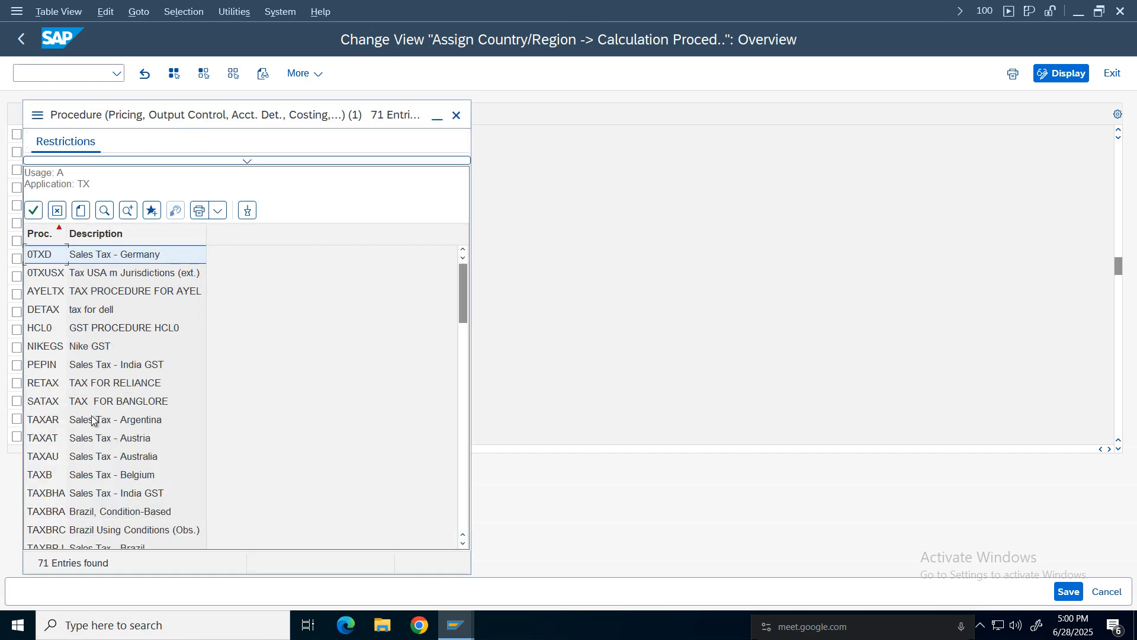
left_click(242, 160)
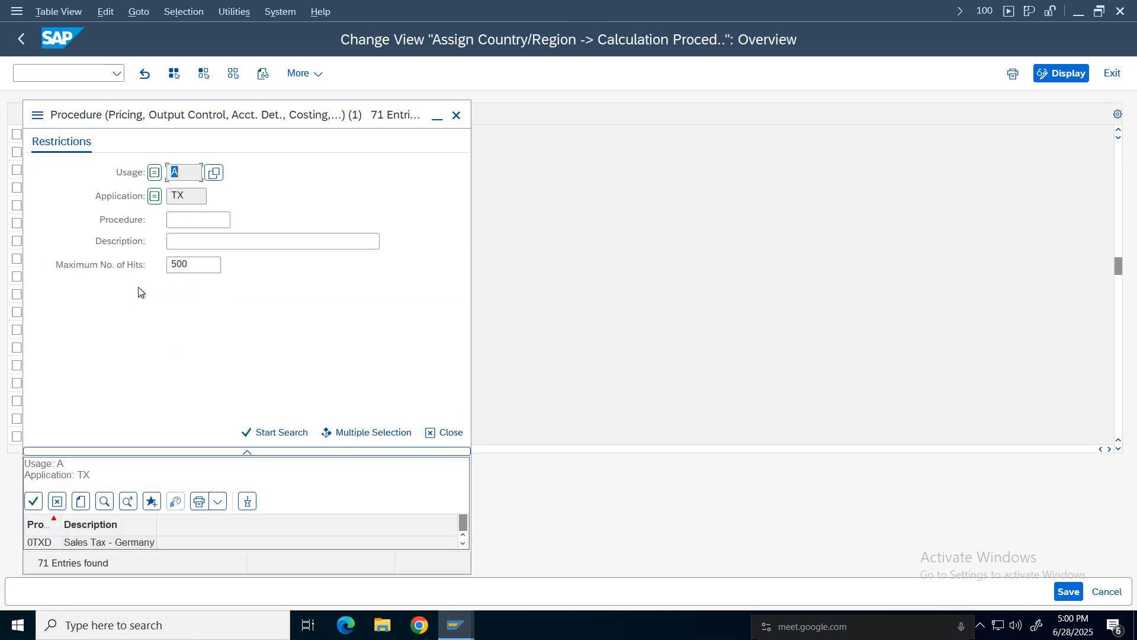
left_click(193, 222)
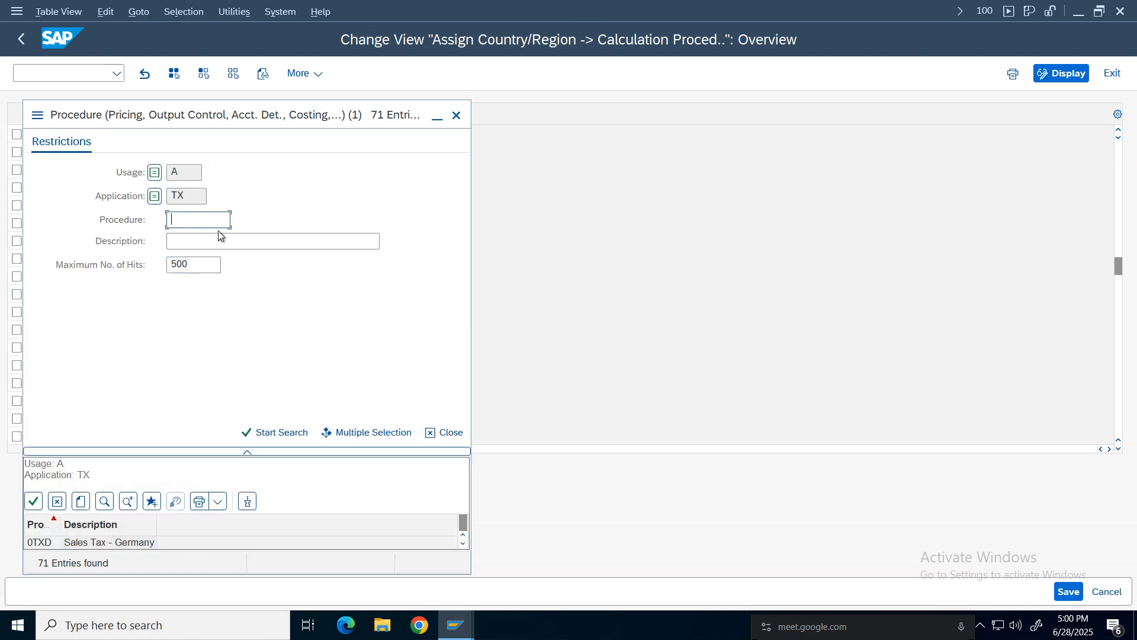
type("nike")
key("Return")
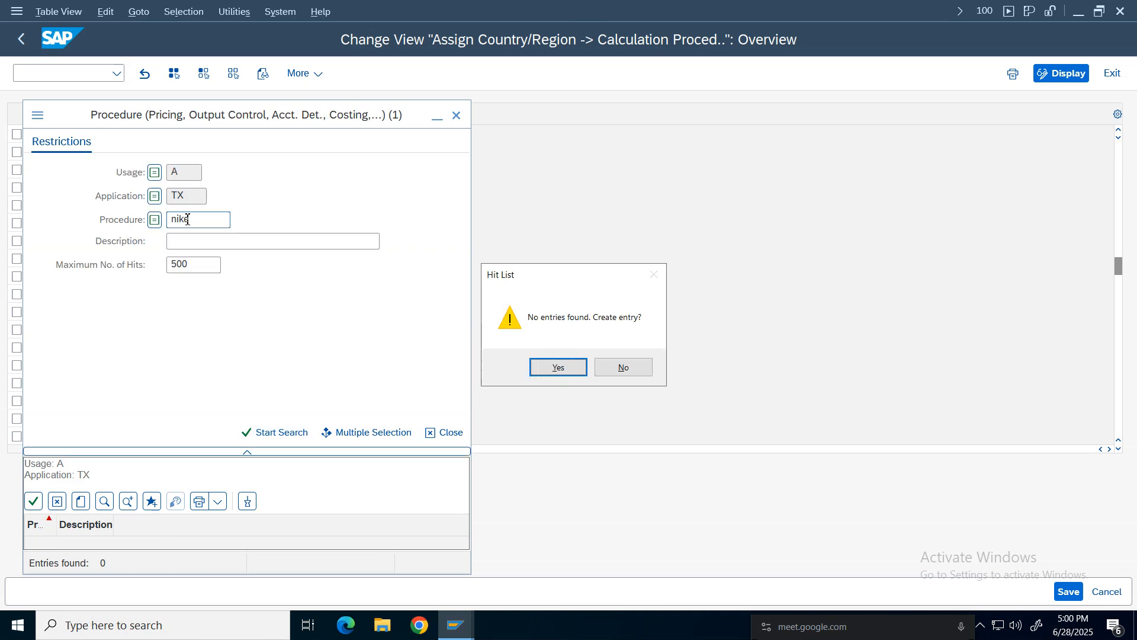
left_click(616, 365)
left_click(215, 222)
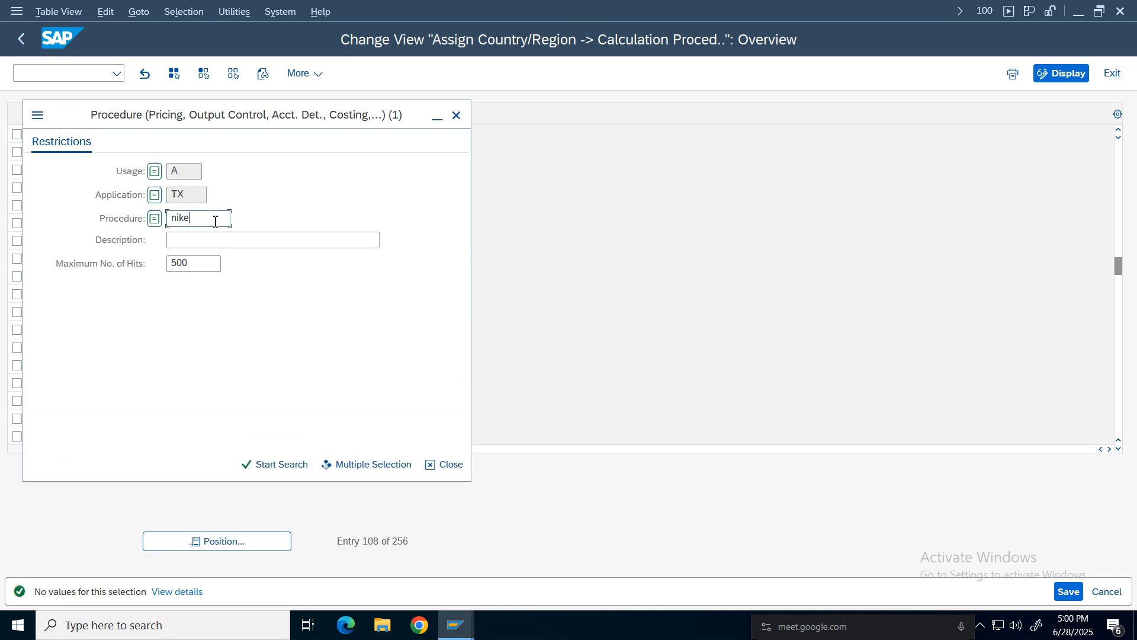
type("gs")
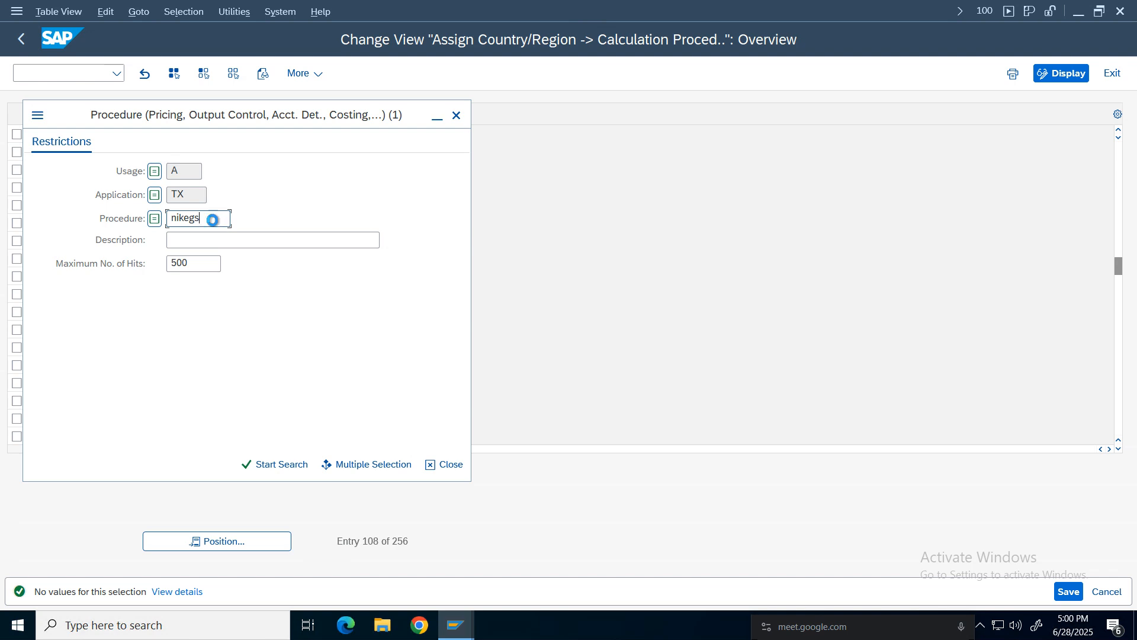
key("Return")
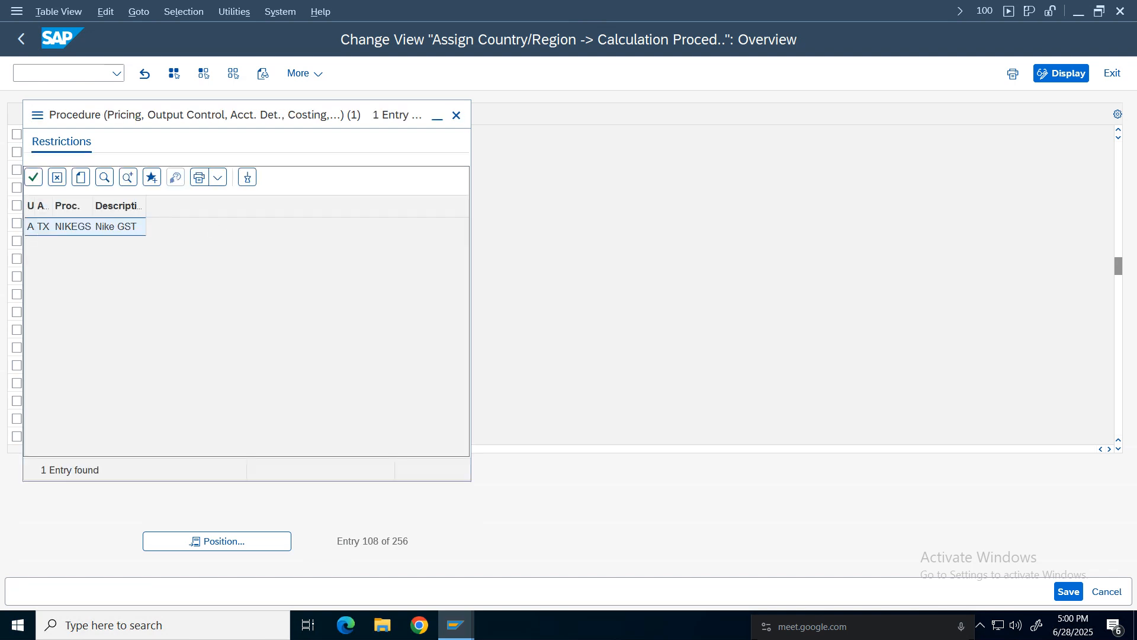
double_click(88, 228)
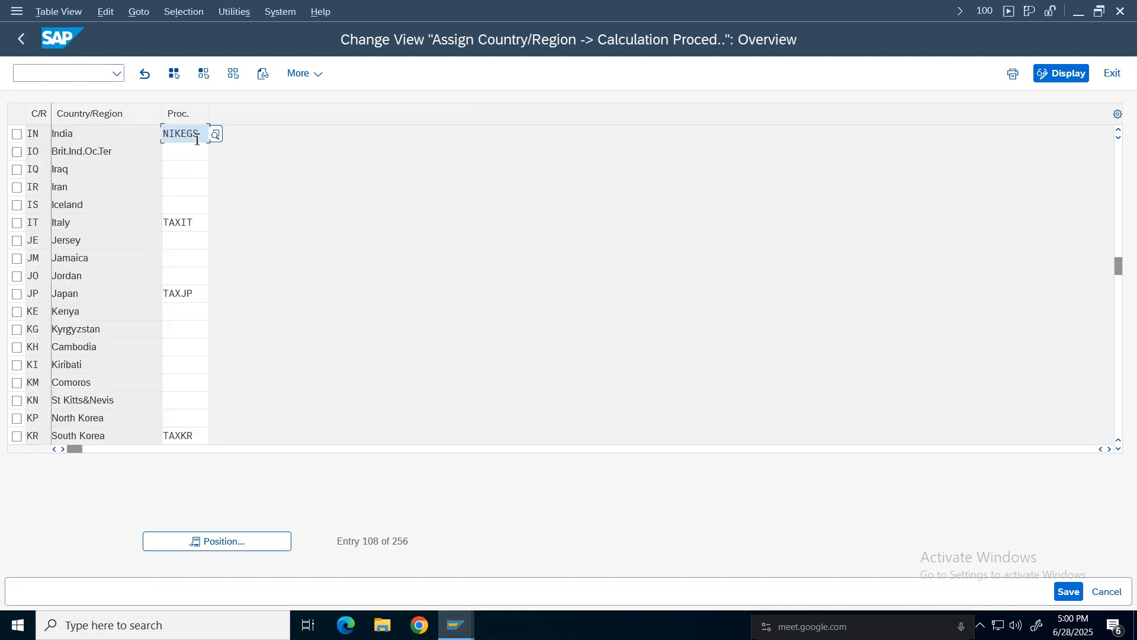
Save the country assignment under the customizing request and return to the IMG.
left_click(1069, 591)
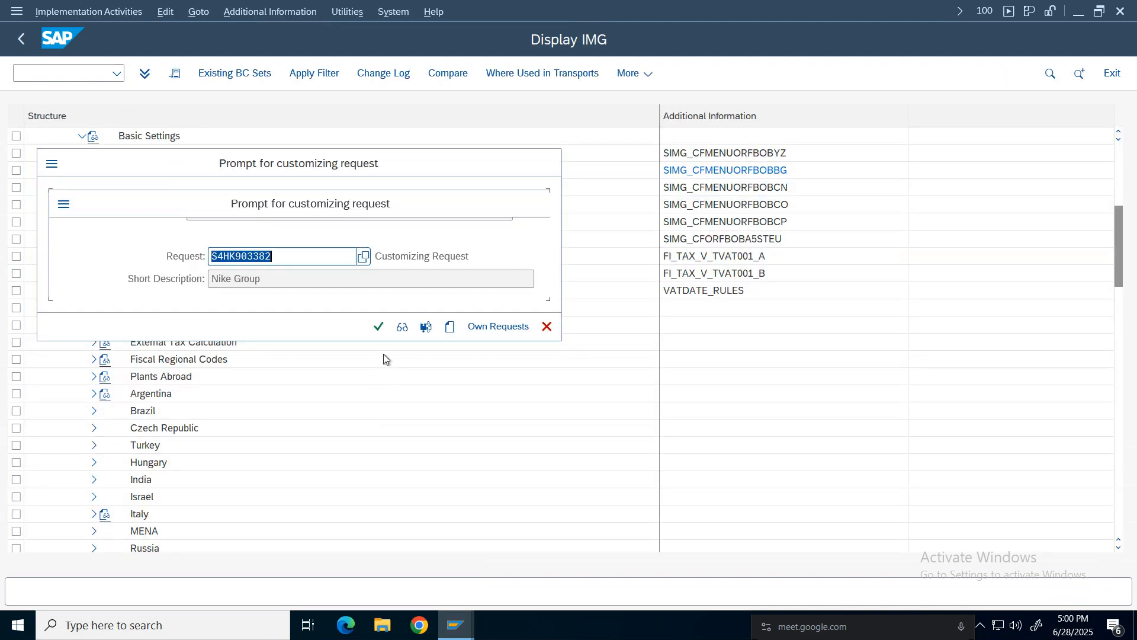
left_click(379, 326)
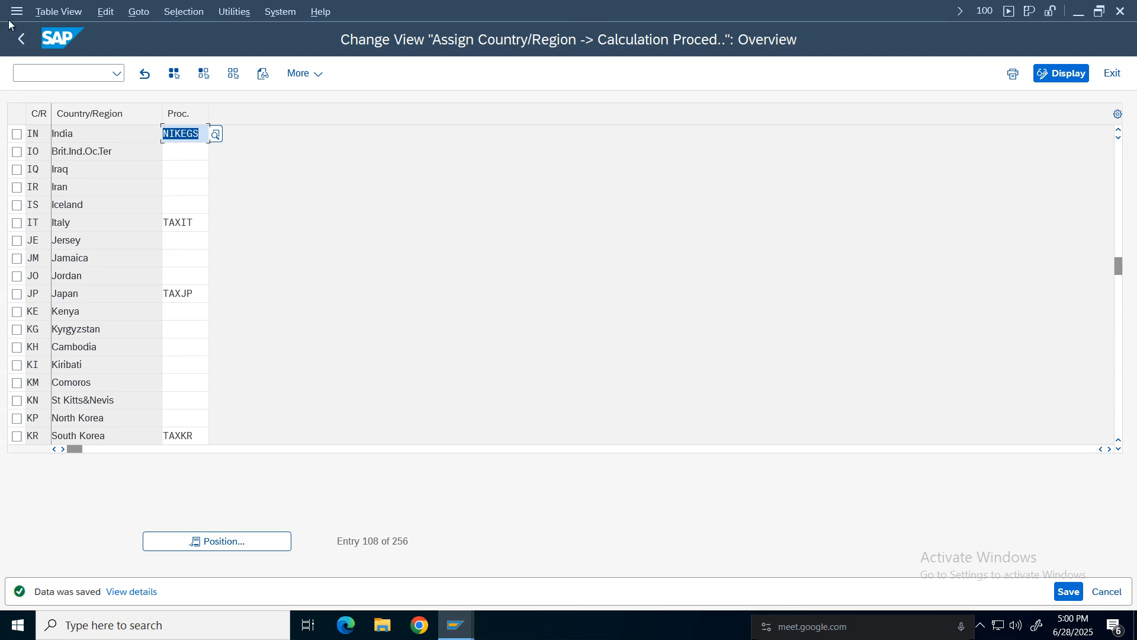
left_click(22, 39)
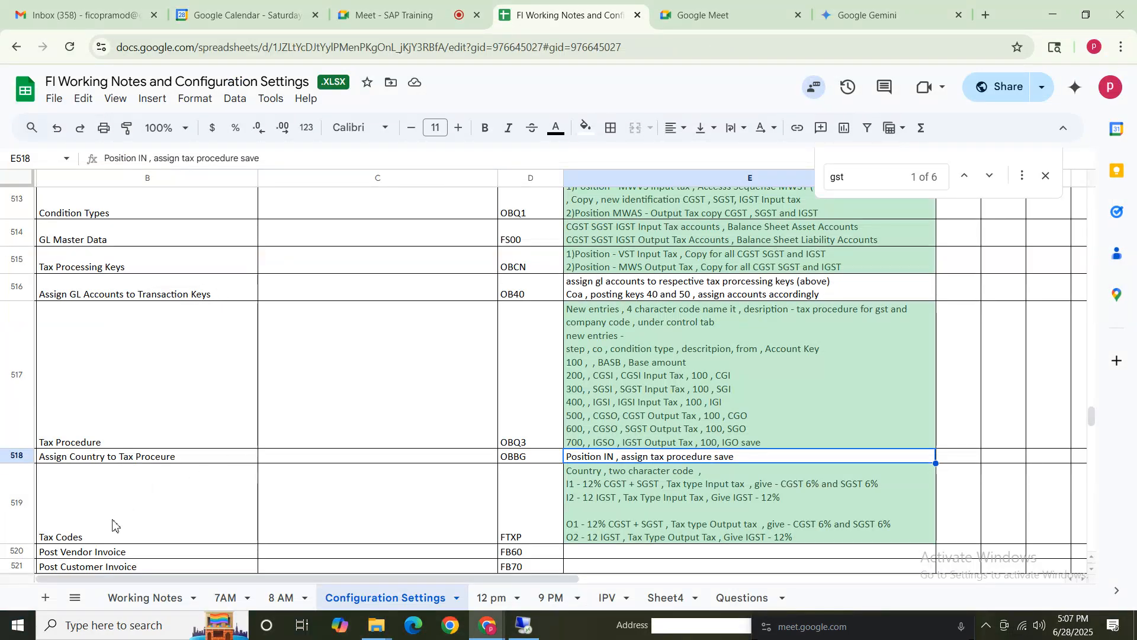
Read the Tax Codes (FTXP) notes in the configuration spreadsheet.
left_click(113, 524)
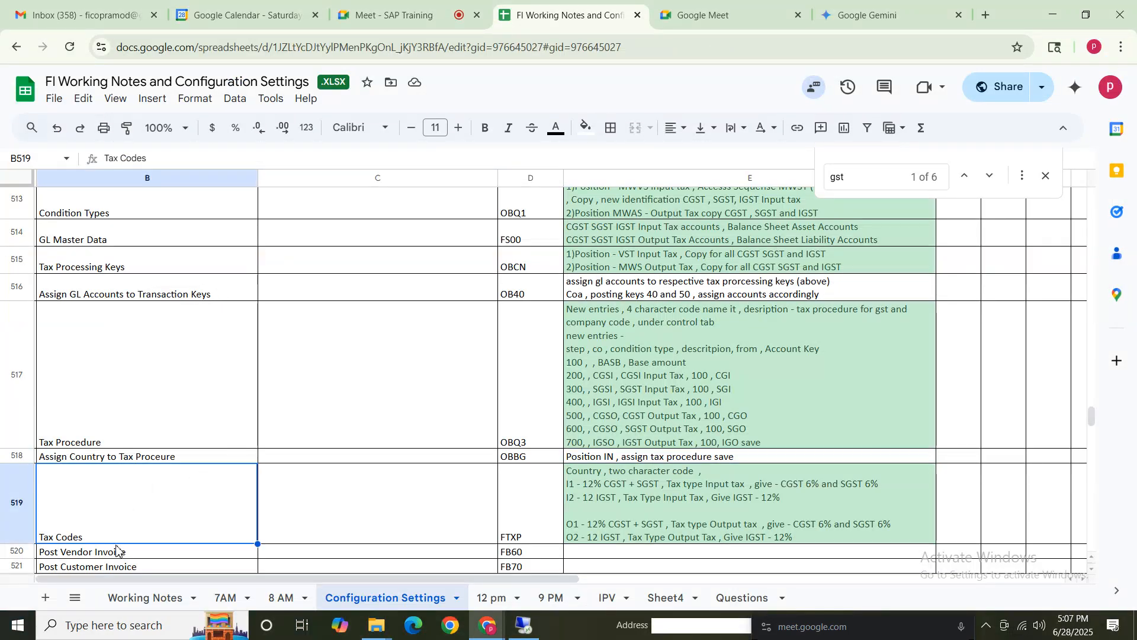
left_click(643, 504)
left_click_drag(95, 503, 756, 488)
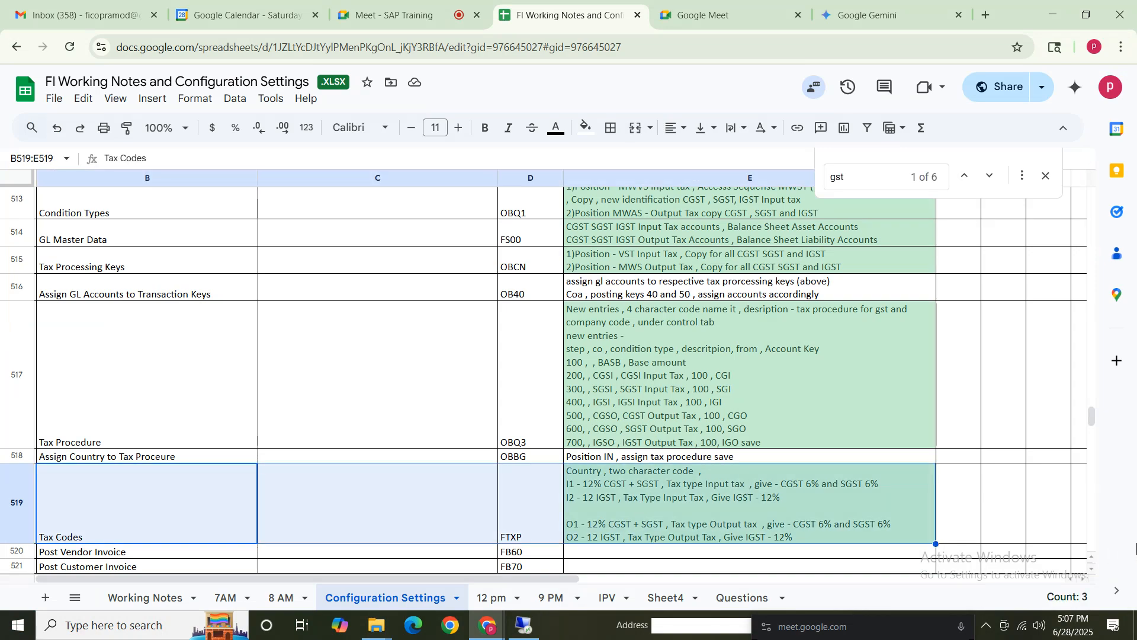
scroll(1093, 423, "down", 2)
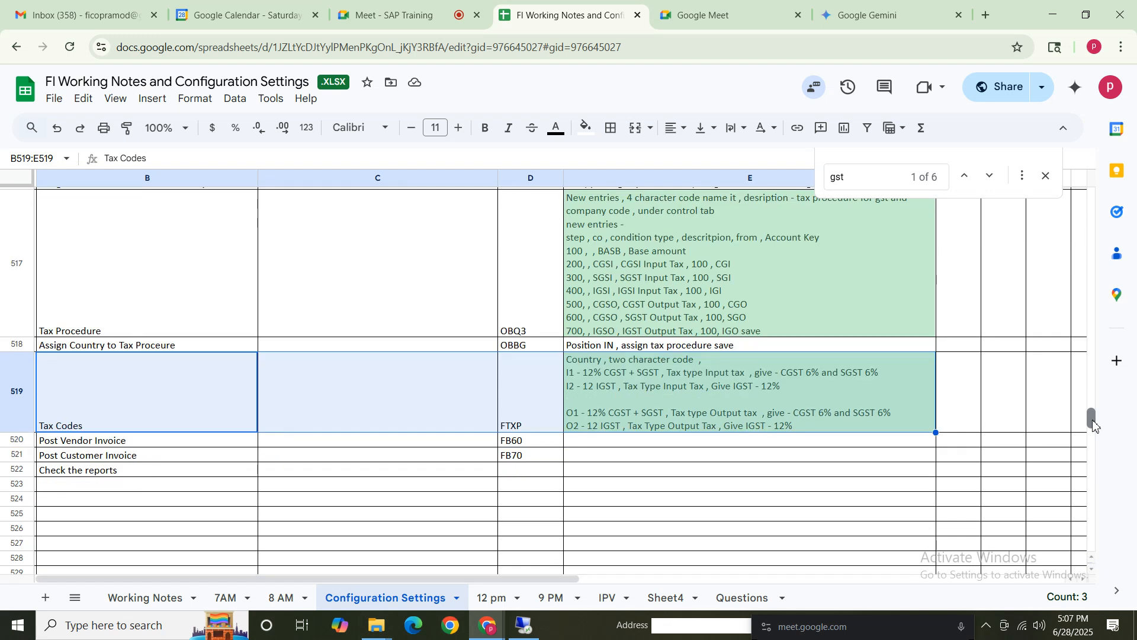
left_click(530, 403)
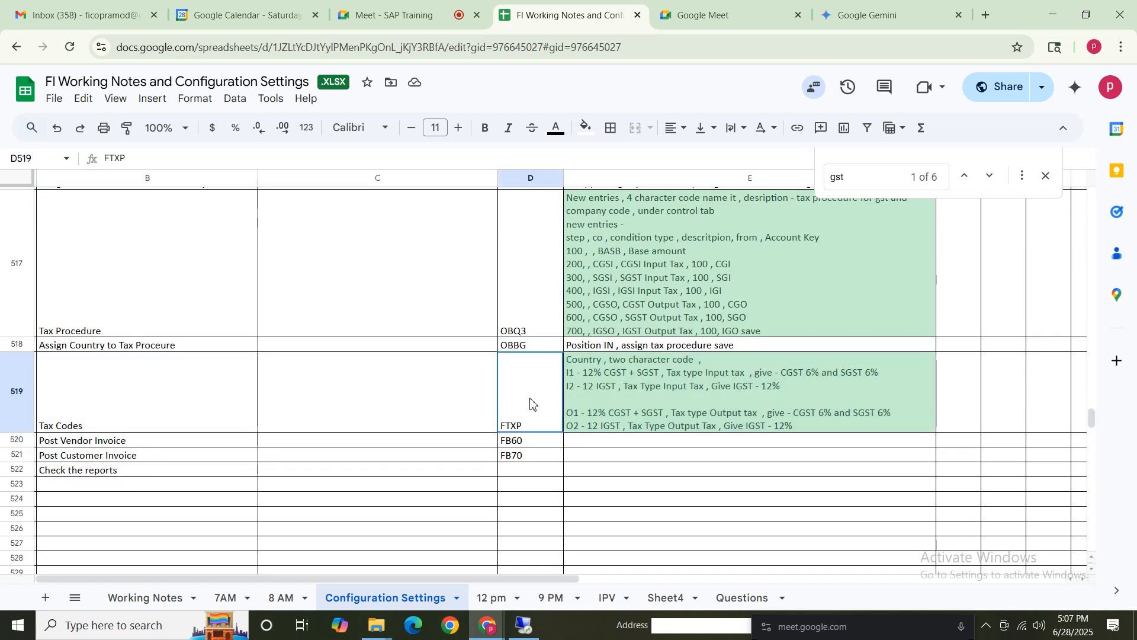
double_click(618, 375)
left_click_drag(569, 364, 607, 398)
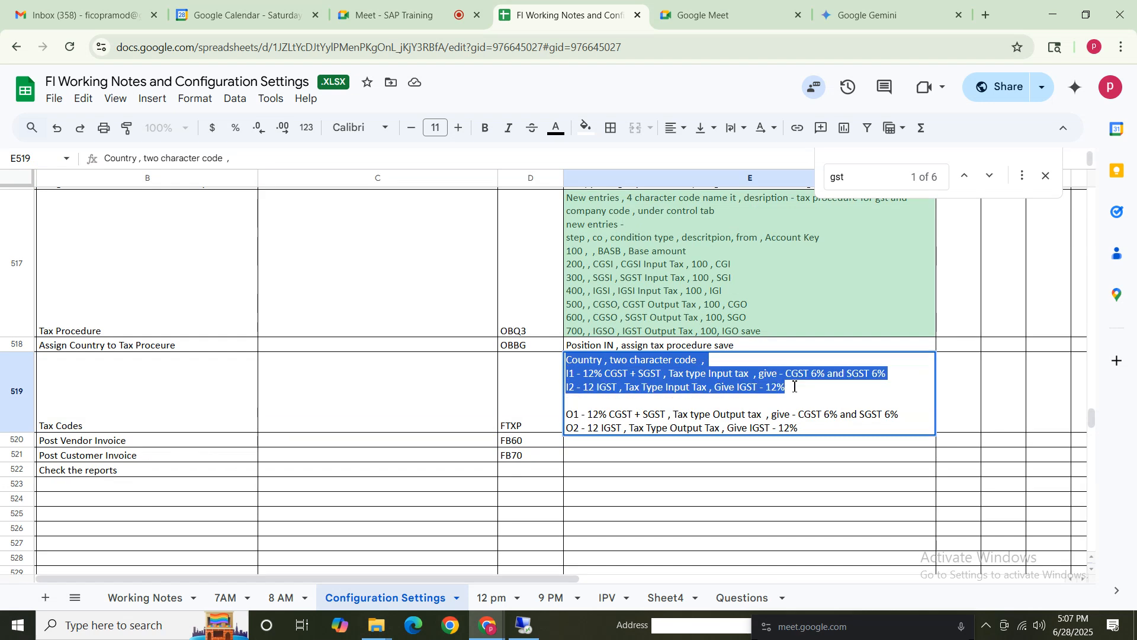
left_click(607, 399)
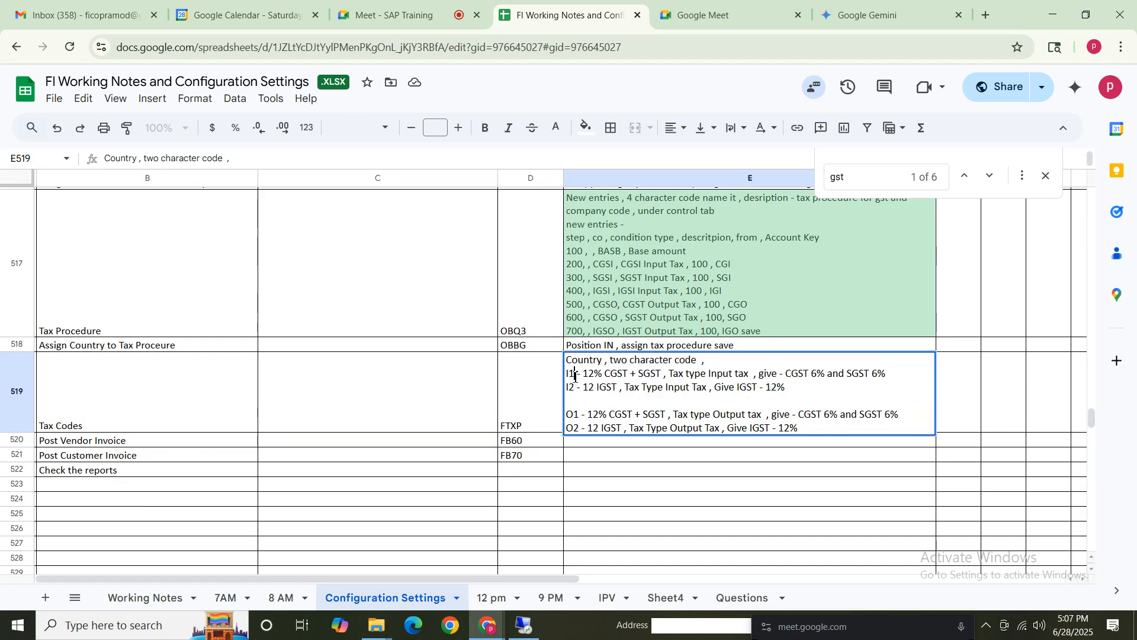
Select the input and output tax code definitions in the configuration spreadsheet and switch back to SAP.
double_click(571, 374)
left_click(579, 401)
mouse_move(580, 414)
left_mouse_down()
mouse_move(542, 419)
mouse_move(573, 428)
left_mouse_up()
left_click(629, 419)
left_click_drag(582, 377, 562, 379)
left_click(642, 397)
left_click(618, 377)
left_click(739, 374)
left_click(572, 388)
triple_click(664, 388)
left_click_drag(806, 428, 536, 374)
left_click(524, 626)
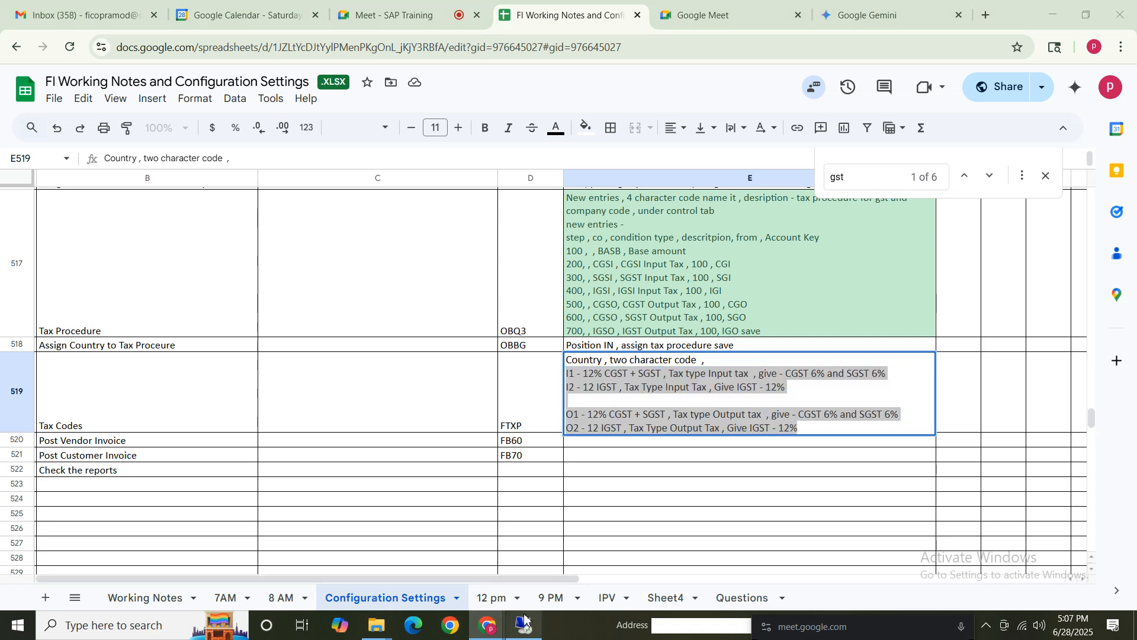
Open Define Tax Codes for Sales and Purchases for country IN and start creating tax code I1.
left_click(81, 136)
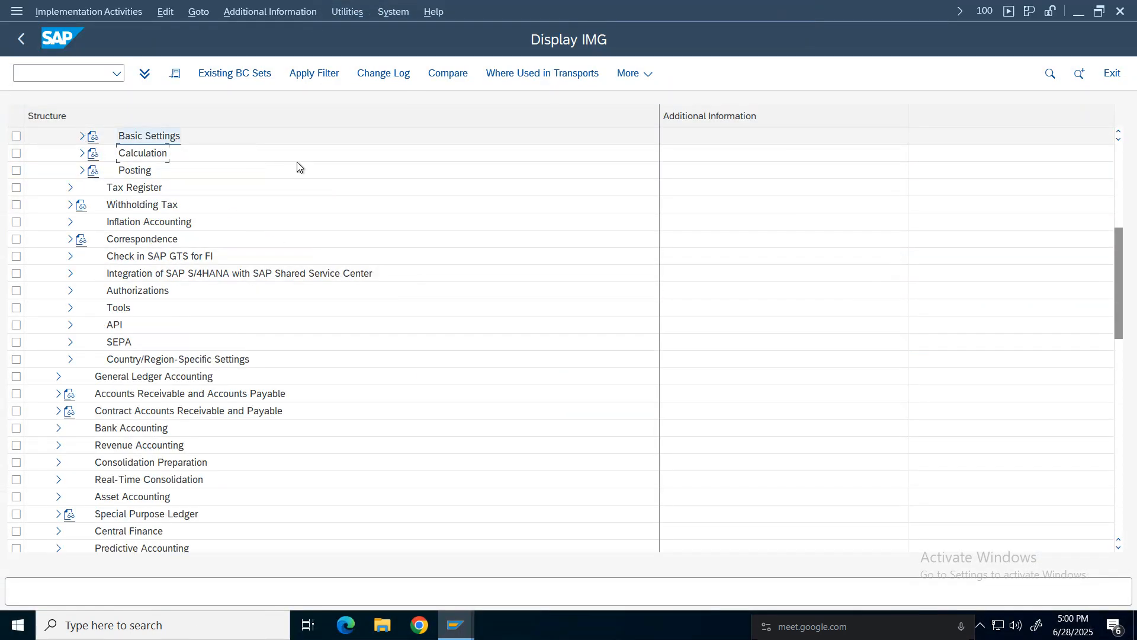
left_click(81, 153)
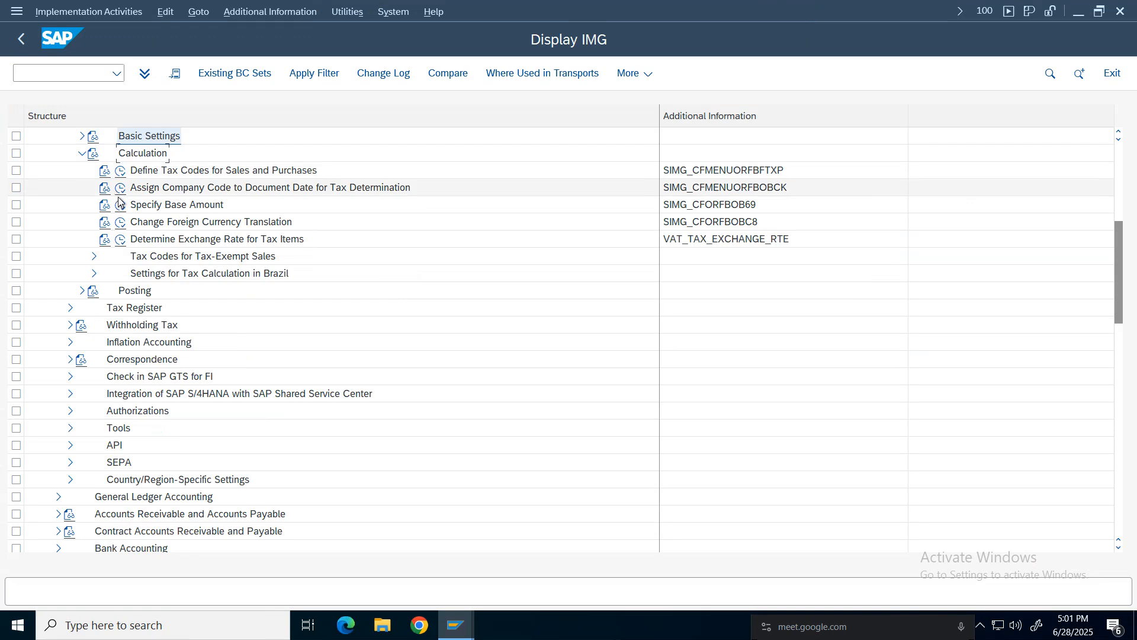
left_click(119, 172)
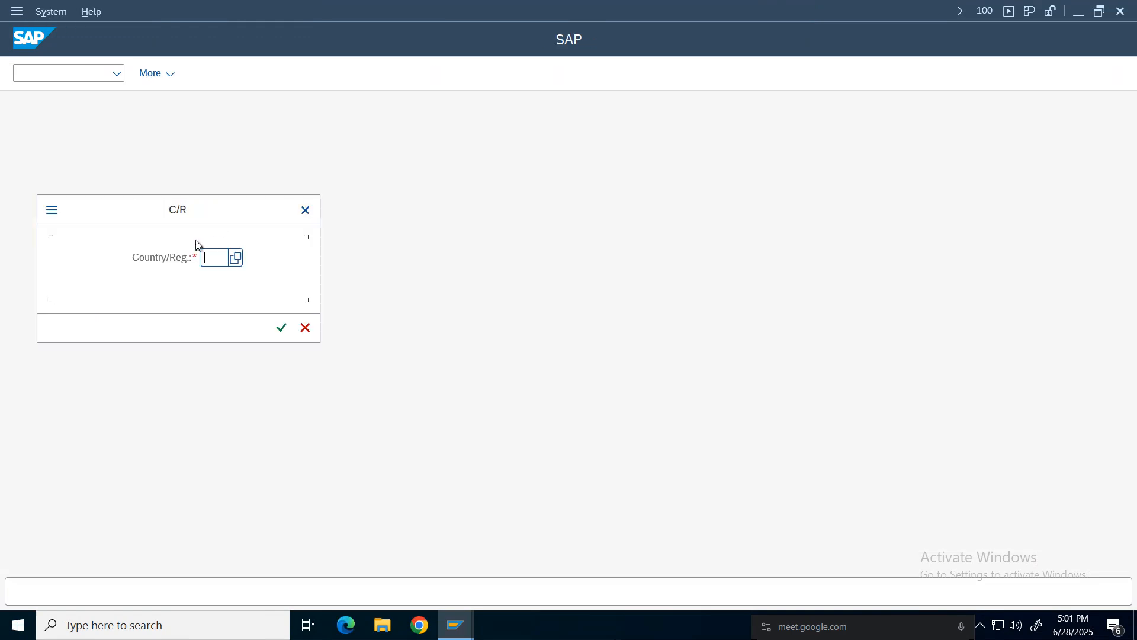
left_click_drag(208, 211, 224, 212)
type("in")
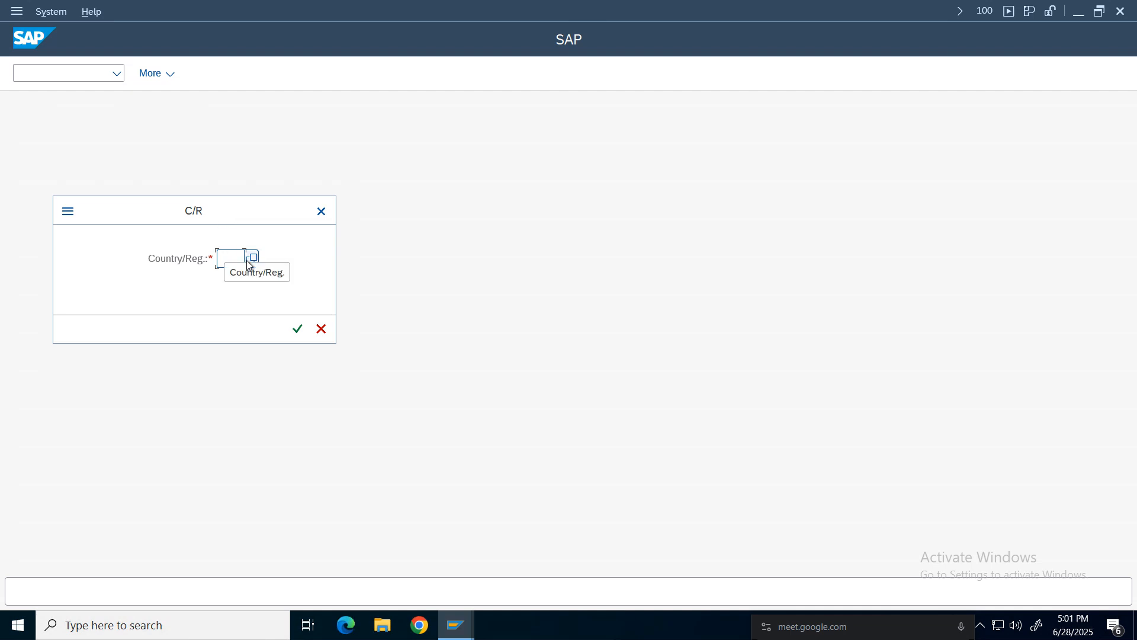
key("Return")
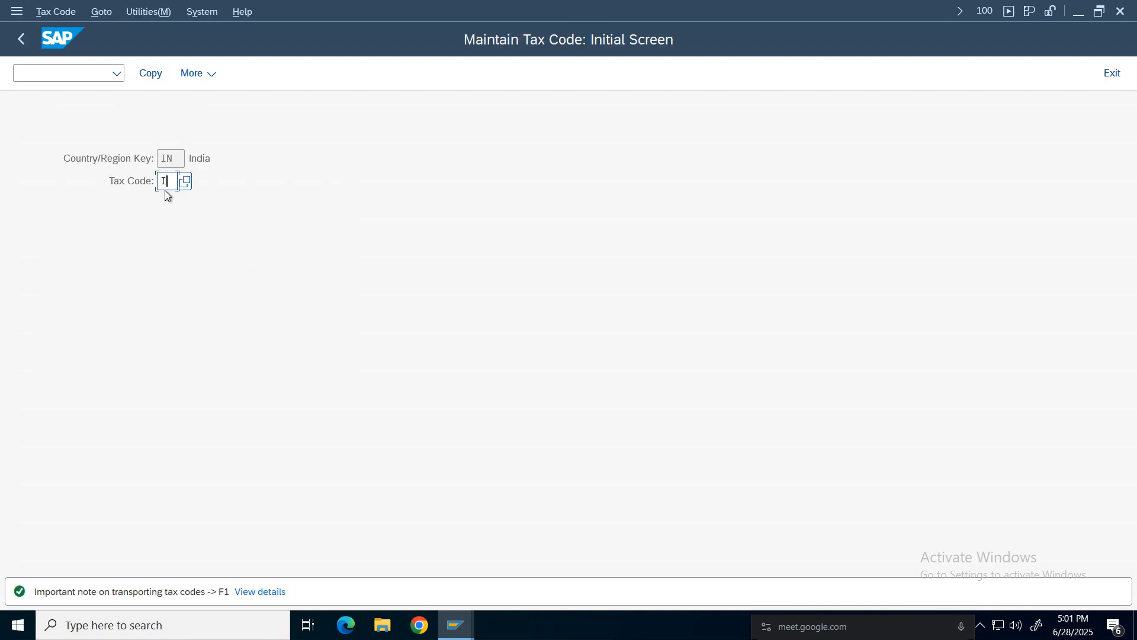
key("Return")
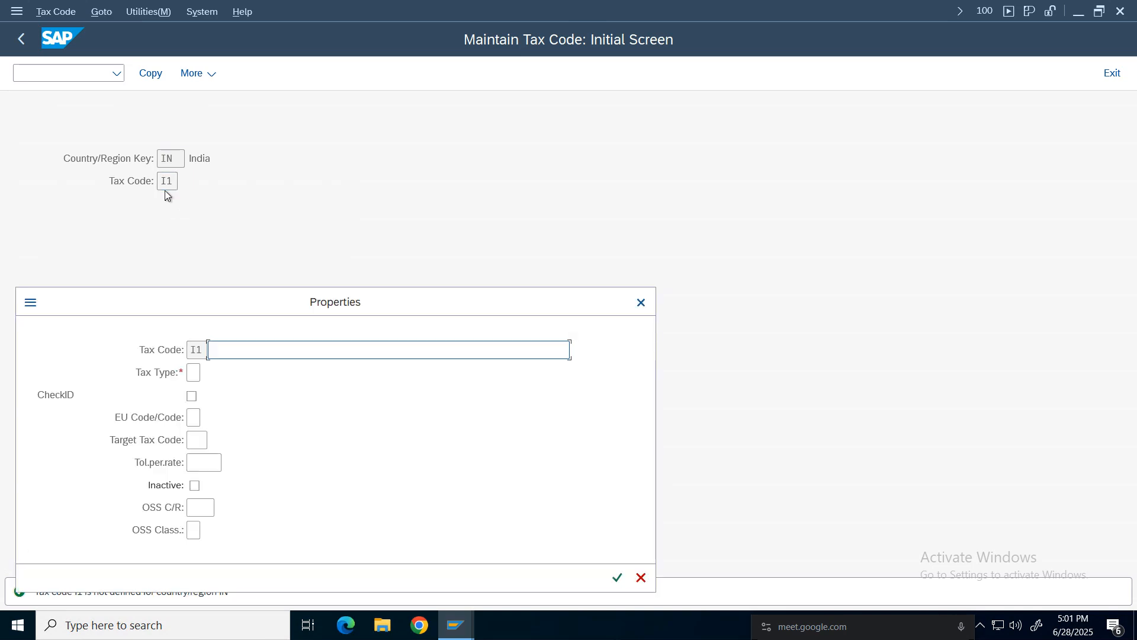
Describe tax code I1 as 'CGST 6 % & SGST % Nike' and set its tax type to V (Input tax).
left_click_drag(286, 300, 477, 183)
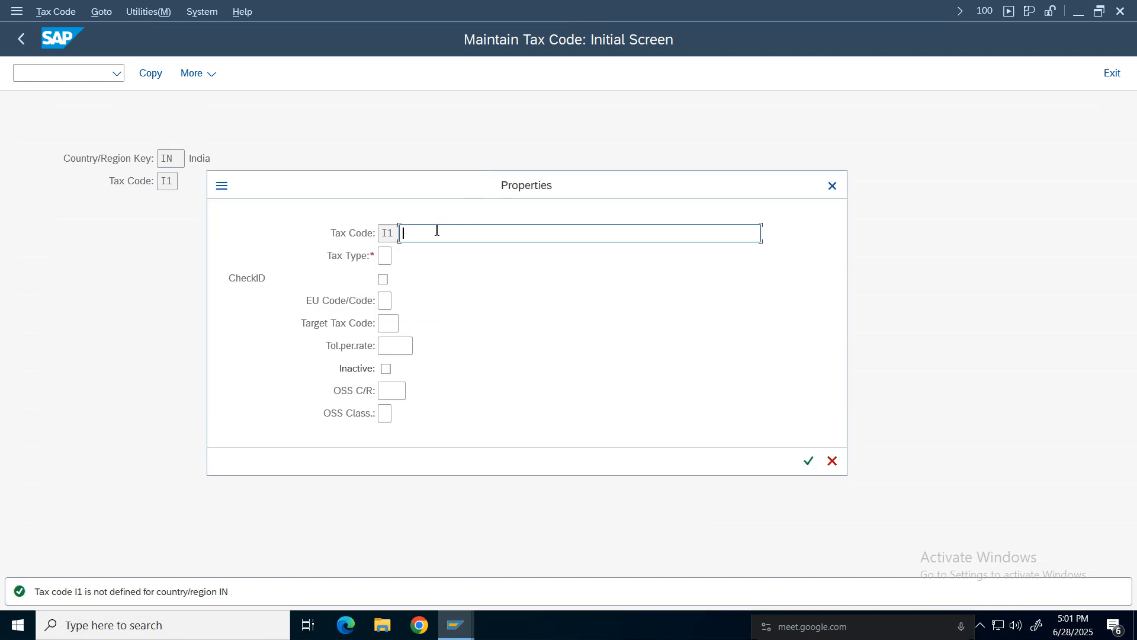
type("CGS")
left_click(475, 233)
key("Delete")
key("Delete")
key("Delete")
type("^%")
left_click(432, 232)
type("6 %")
left_click(530, 233)
type("Nike")
left_click(386, 255)
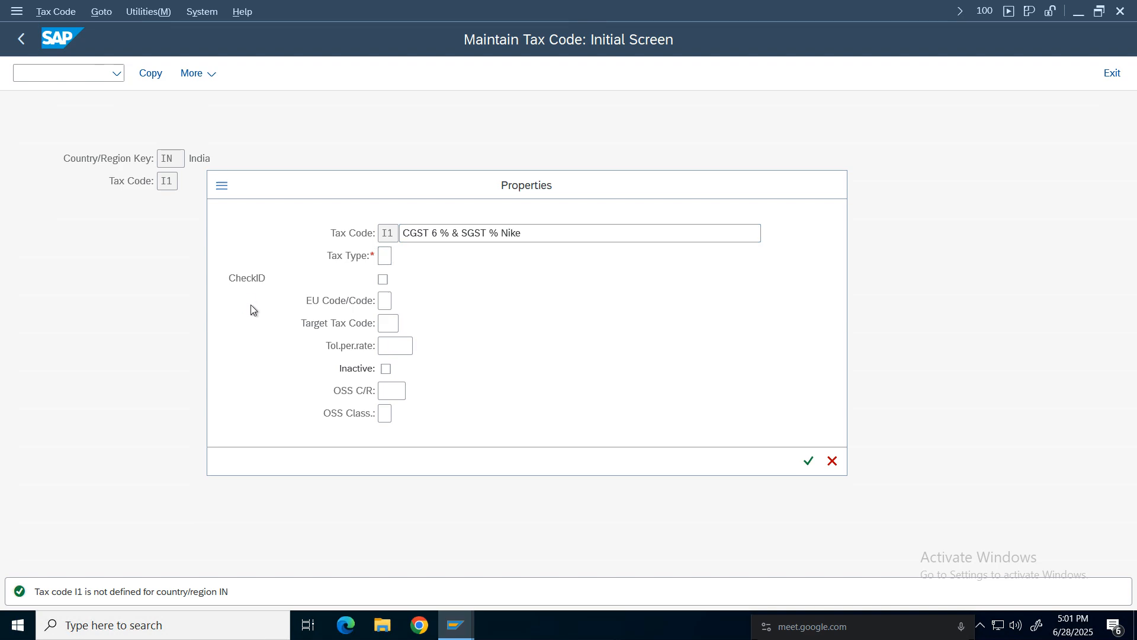
key("F4")
left_click(285, 292)
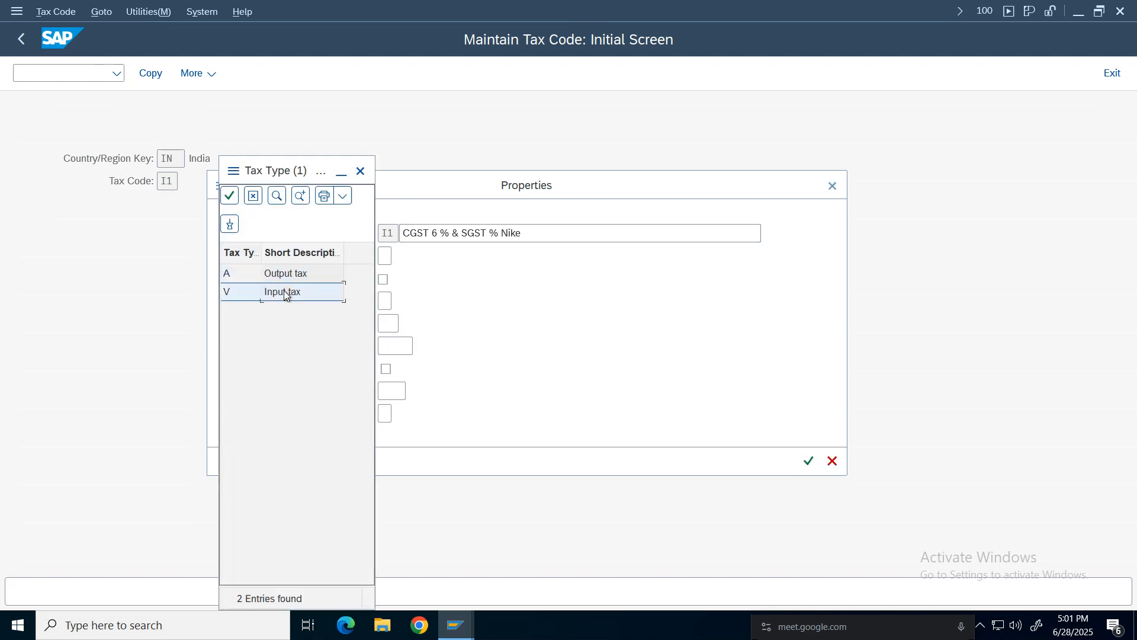
double_click(285, 292)
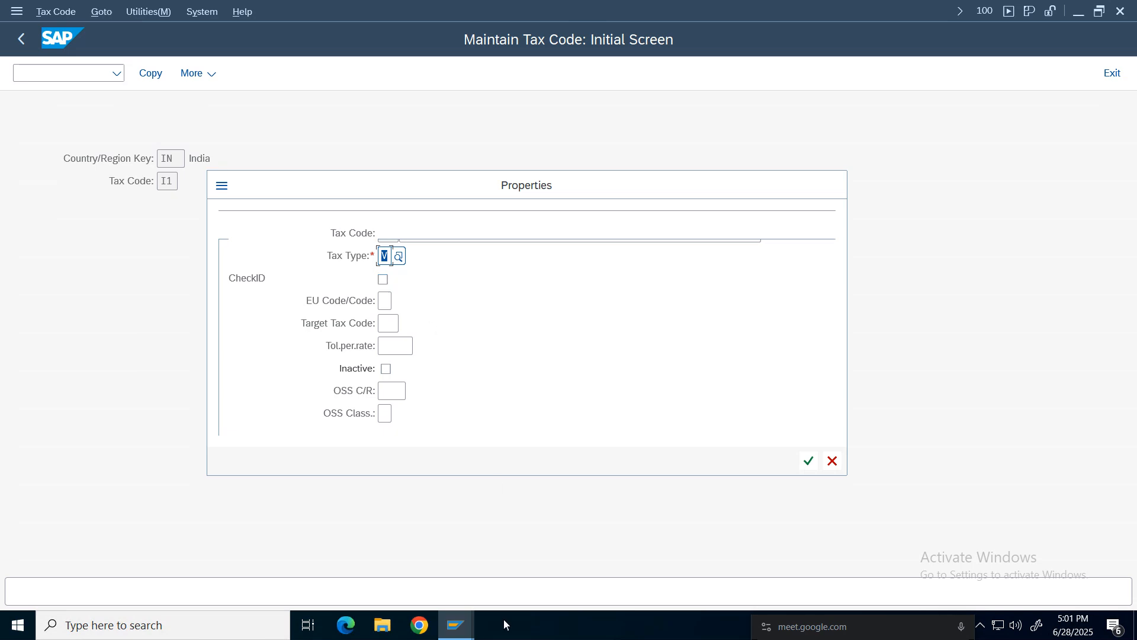
Glance at the tax code notes in the spreadsheet and return to the properties dialog.
mouse_move(740, 6)
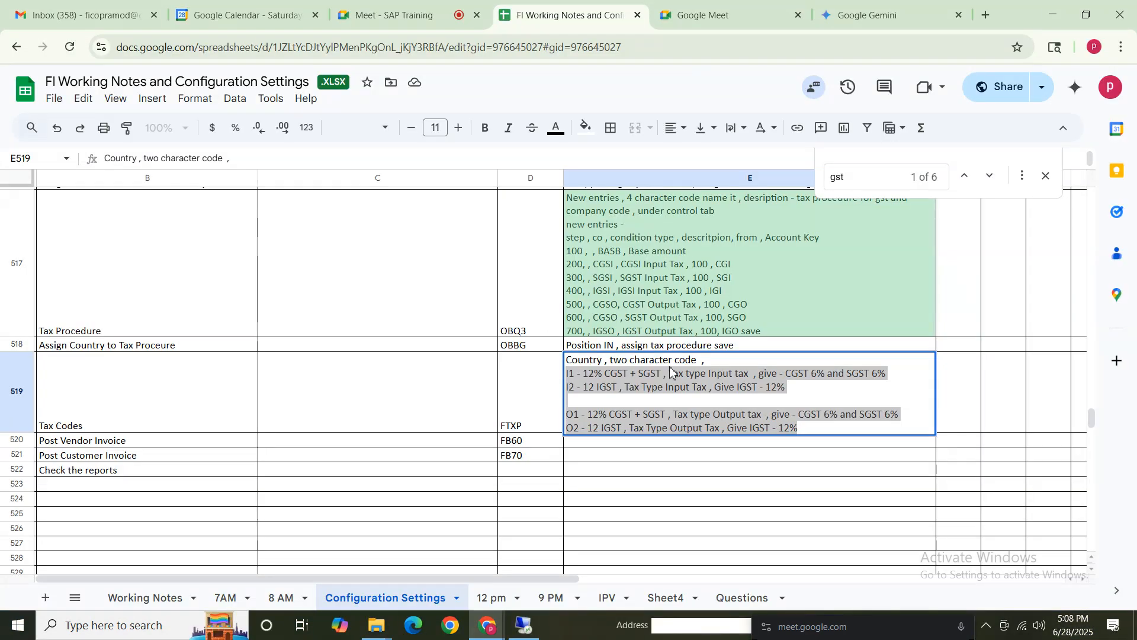
left_click_drag(565, 373, 728, 432)
left_click(704, 403)
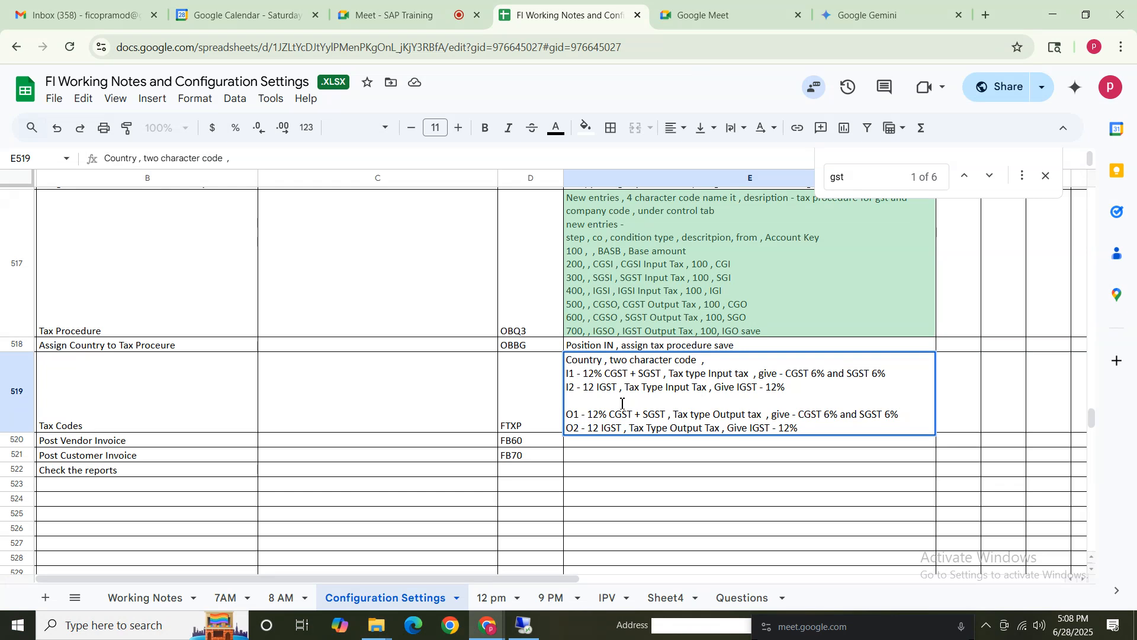
left_click_drag(584, 387, 601, 387)
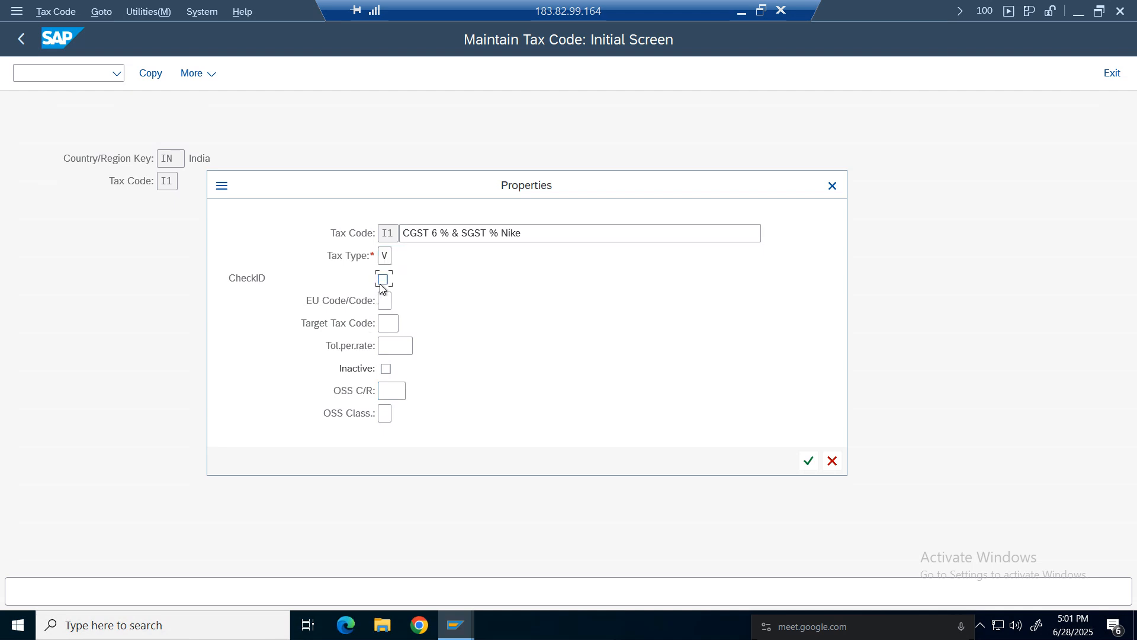
Enable CheckID for tax code I1 after reading its field help, and confirm the properties.
left_click(383, 280)
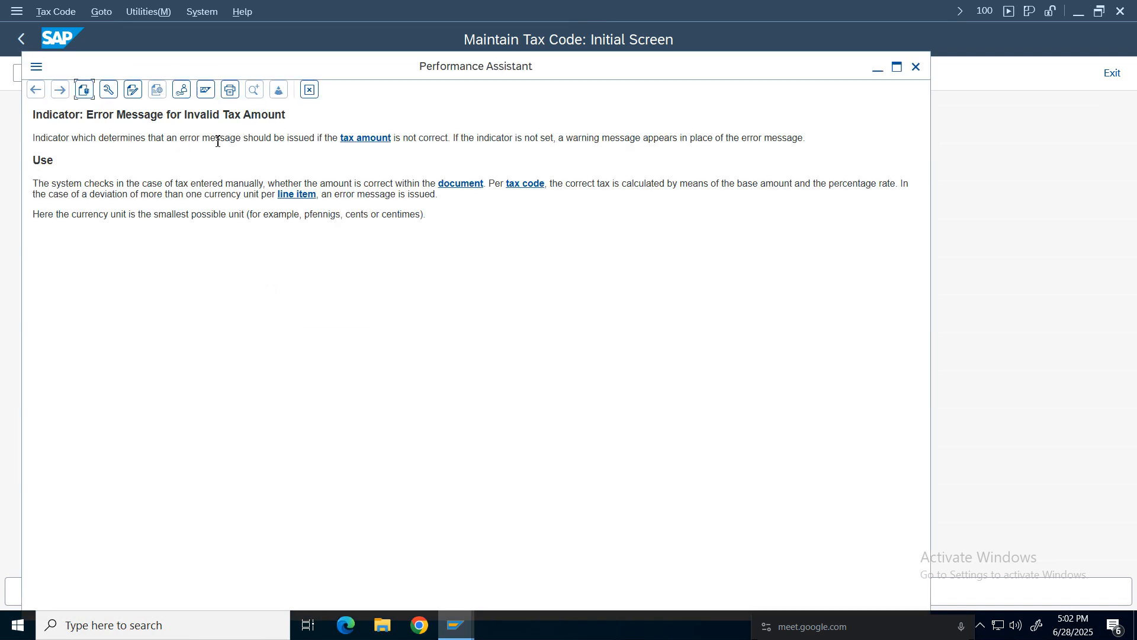
left_click_drag(479, 138, 33, 138)
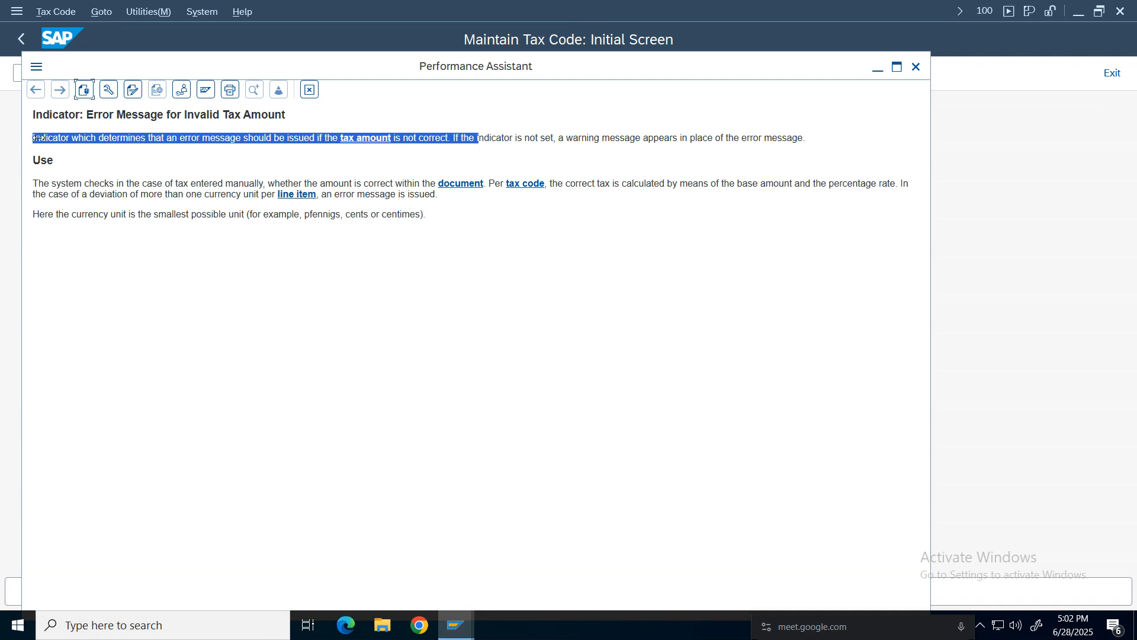
left_click(232, 138)
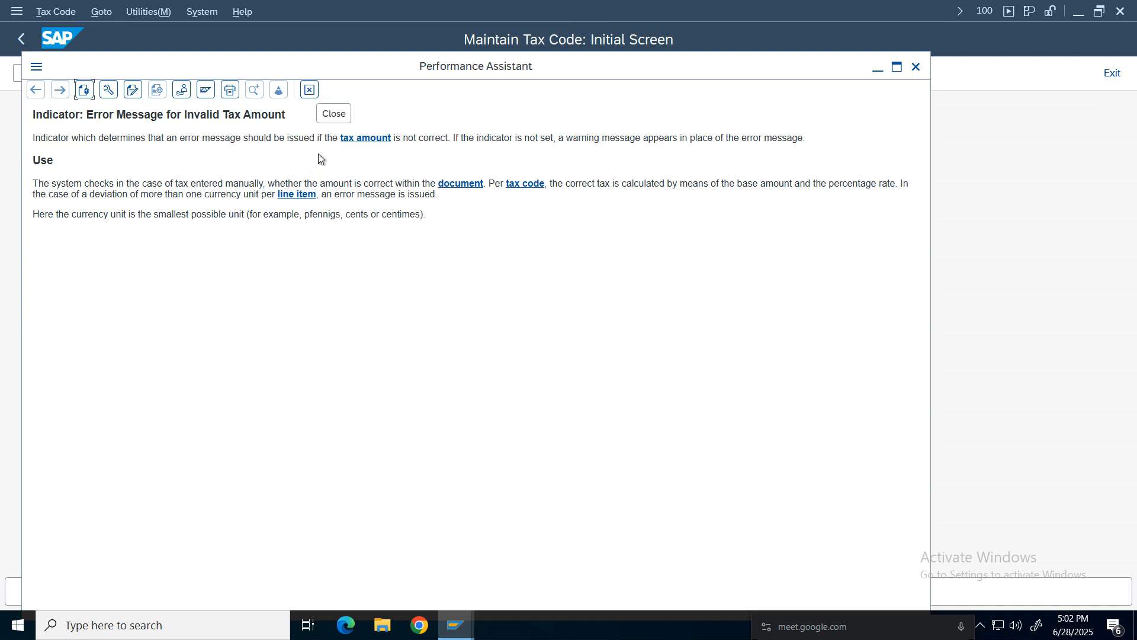
left_click(309, 90)
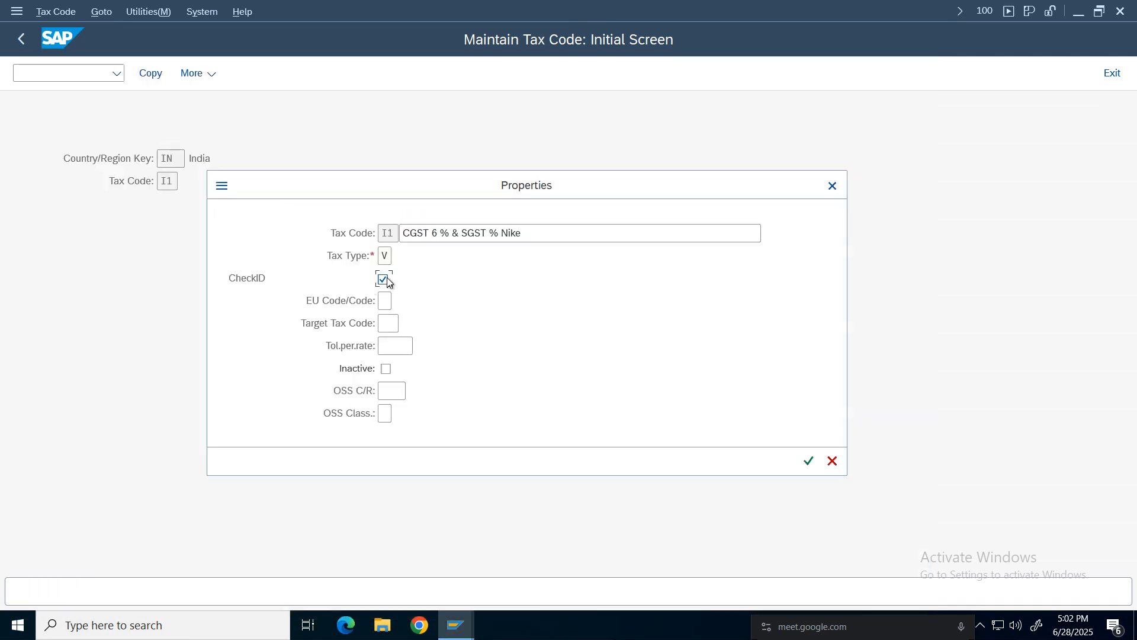
left_click(809, 462)
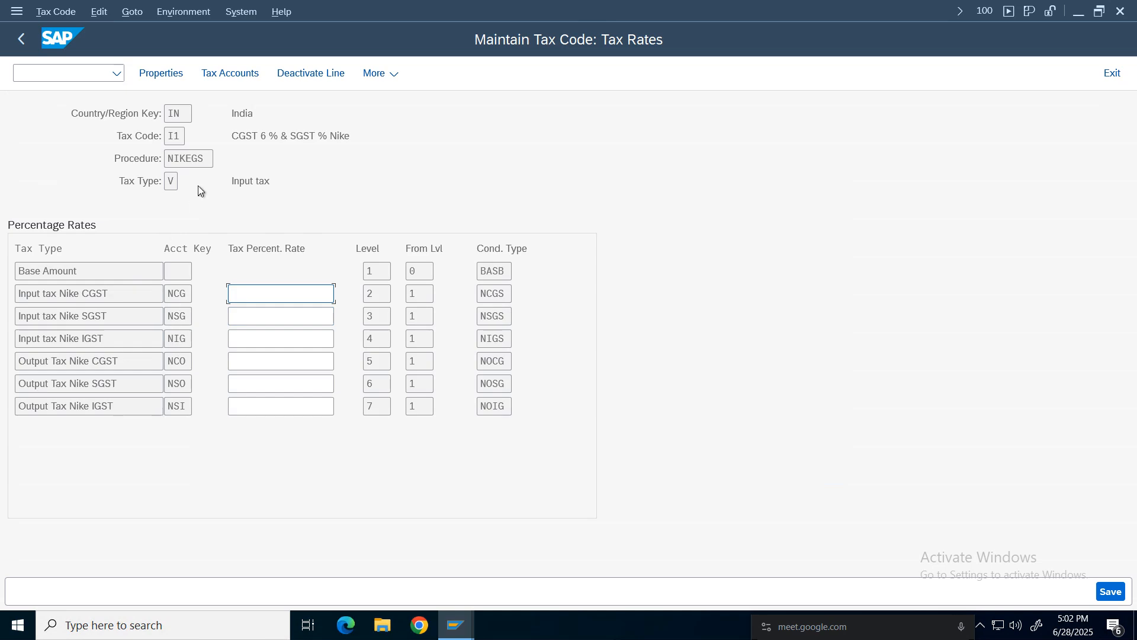
Review the procedure NIKEGS tax rate lines and account keys shown for tax code I1.
left_click_drag(208, 157, 157, 156)
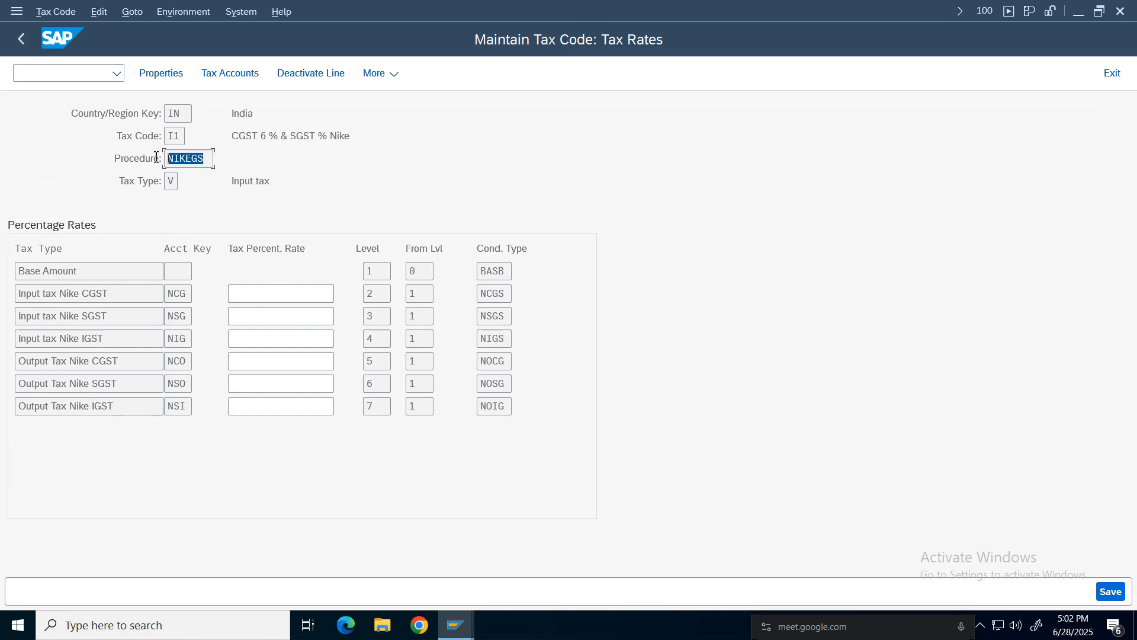
left_click(166, 115)
left_click(263, 180)
left_click(178, 298)
left_click(180, 319)
left_click(180, 343)
left_click(179, 363)
left_click(178, 383)
left_click_drag(386, 136, 219, 137)
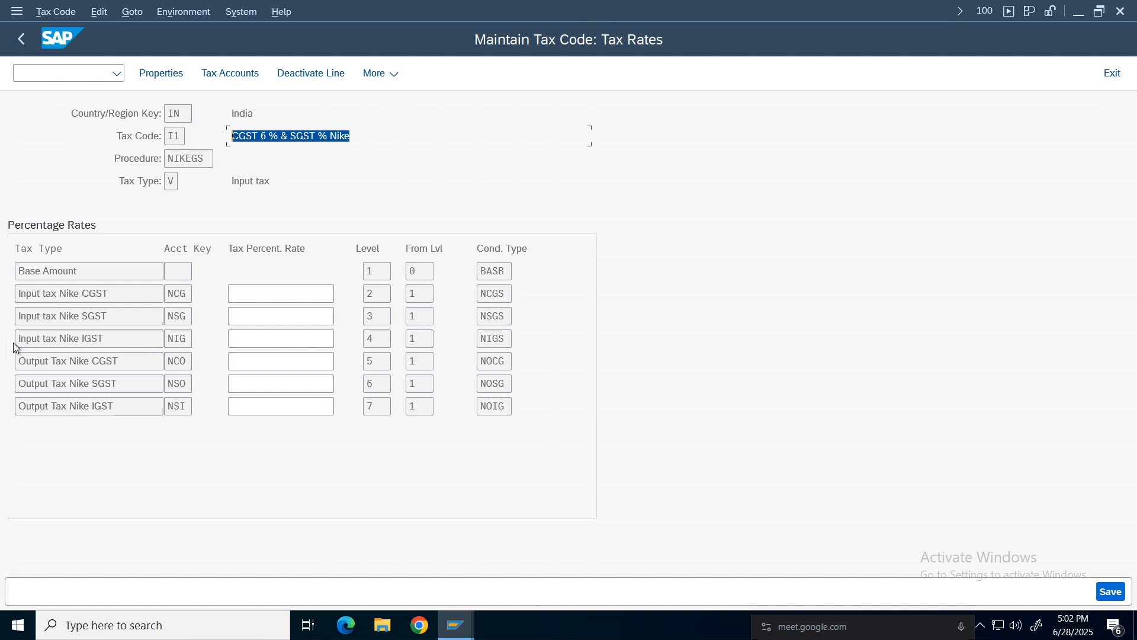
left_click(82, 316)
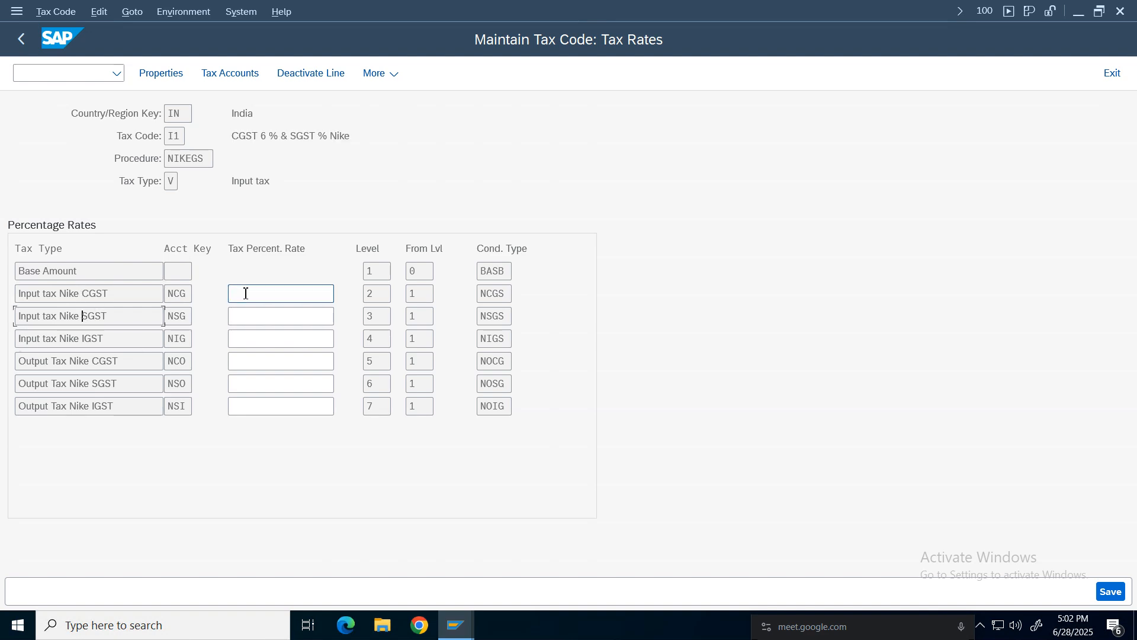
Set the Input tax Nike CGST and SGST rates to 6 % each and save tax code I1.
type("6")
left_click(250, 318)
type("6")
key("Return")
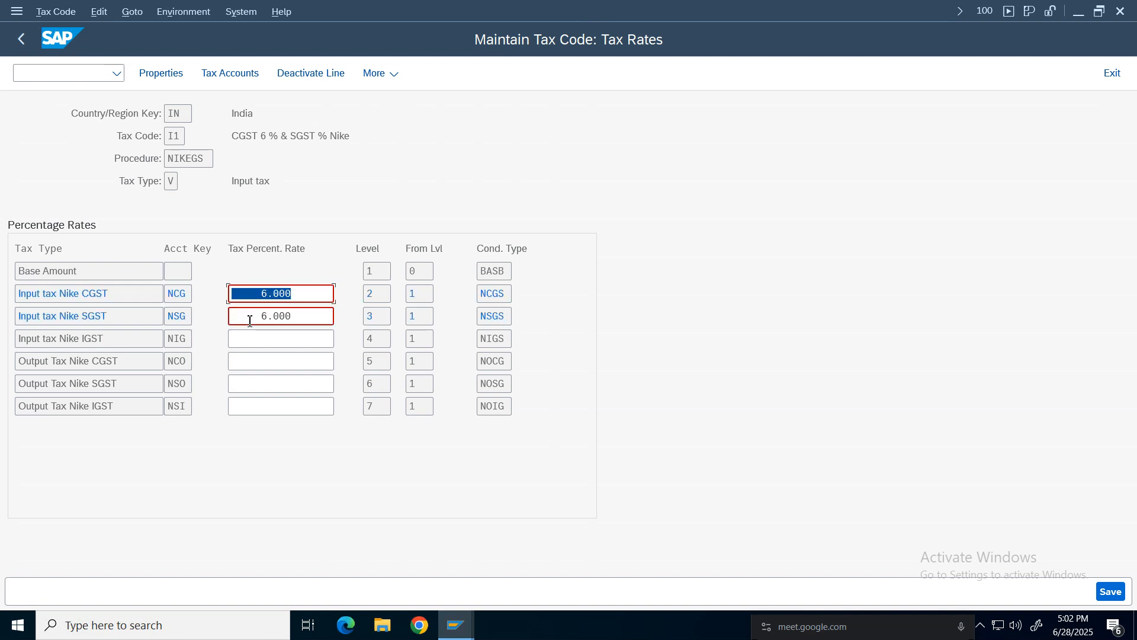
left_click_drag(130, 296, 17, 294)
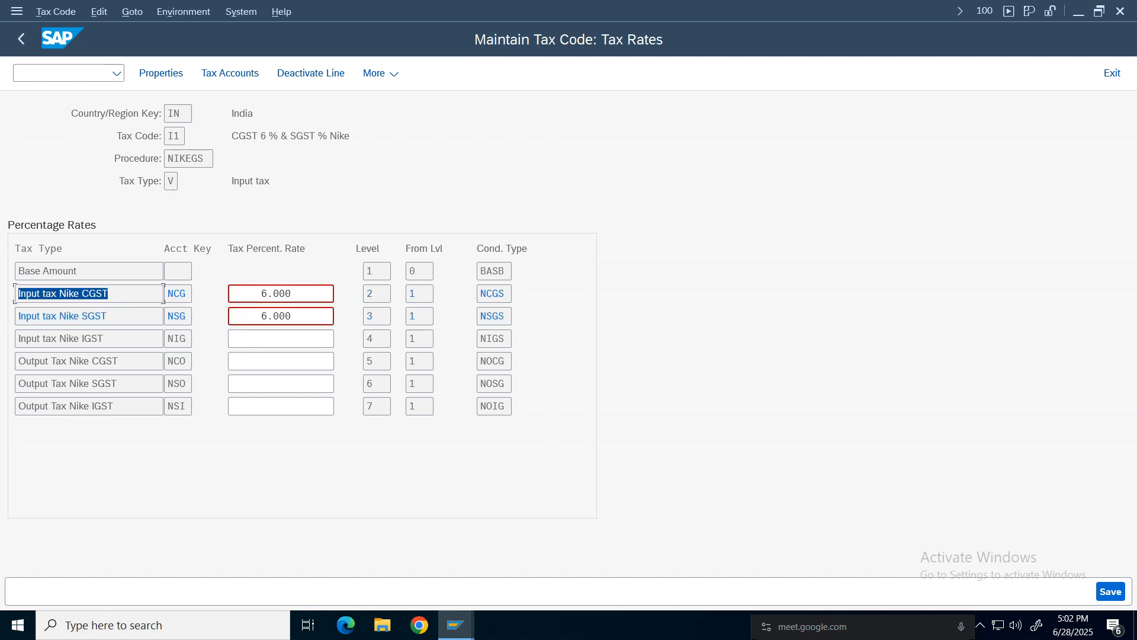
left_click(317, 300)
left_click_drag(151, 317, 17, 316)
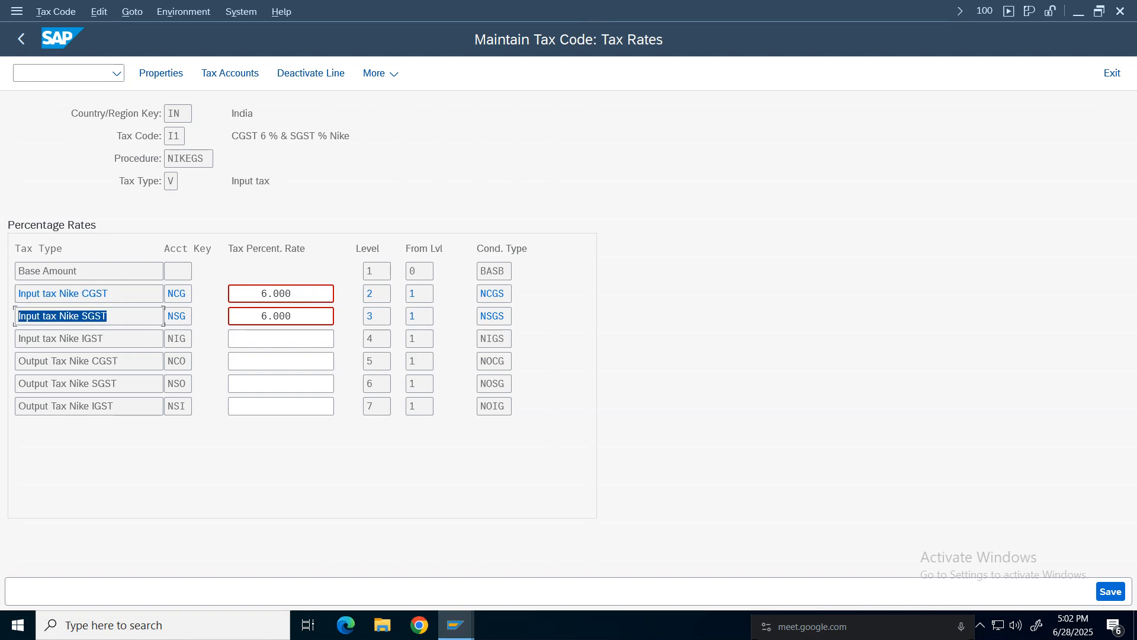
left_click(275, 315)
left_click(1112, 595)
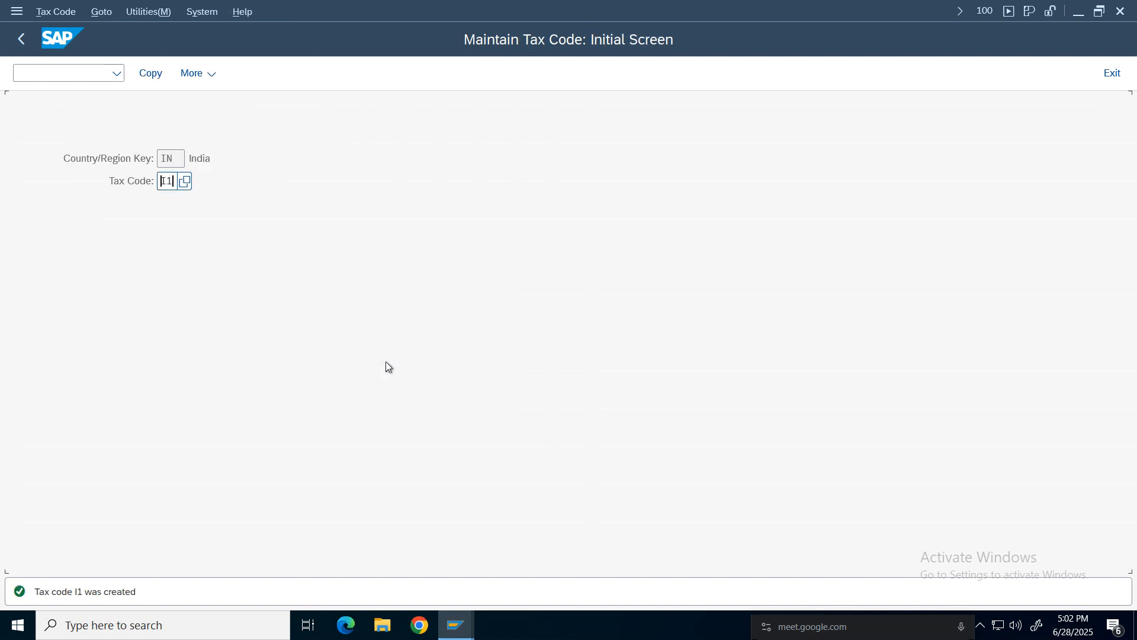
Create tax code I2 described 'IGST 12 % Nike' with tax type V (Input tax) and confirm its properties.
left_click_drag(171, 181, 168, 204)
type("I2")
key("Return")
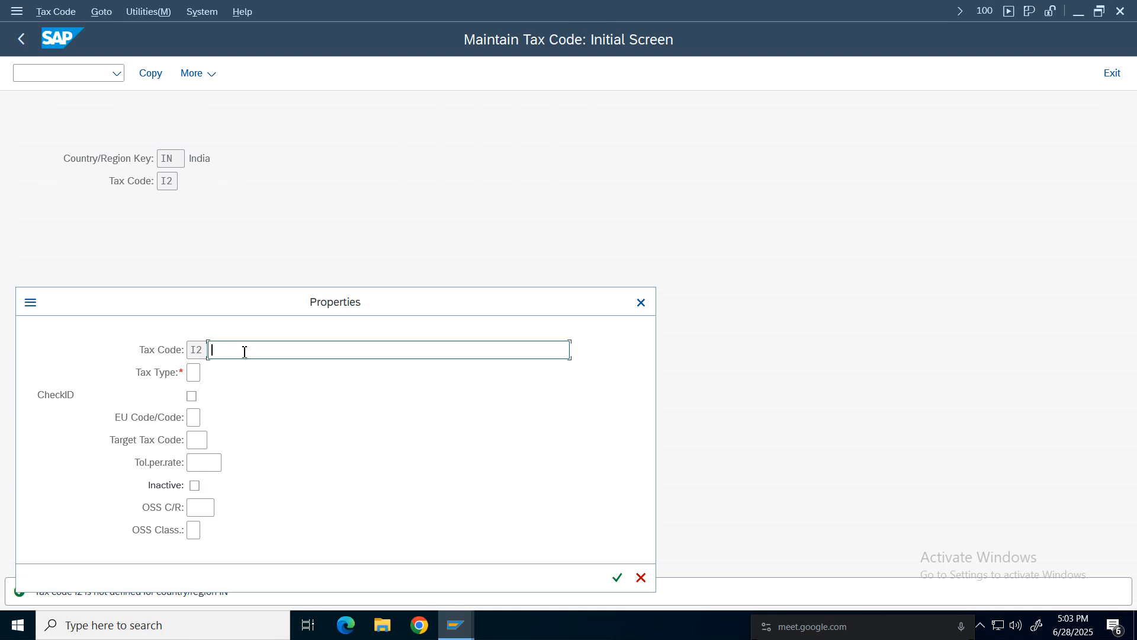
type("IGST 12 % Nike")
left_click(195, 373)
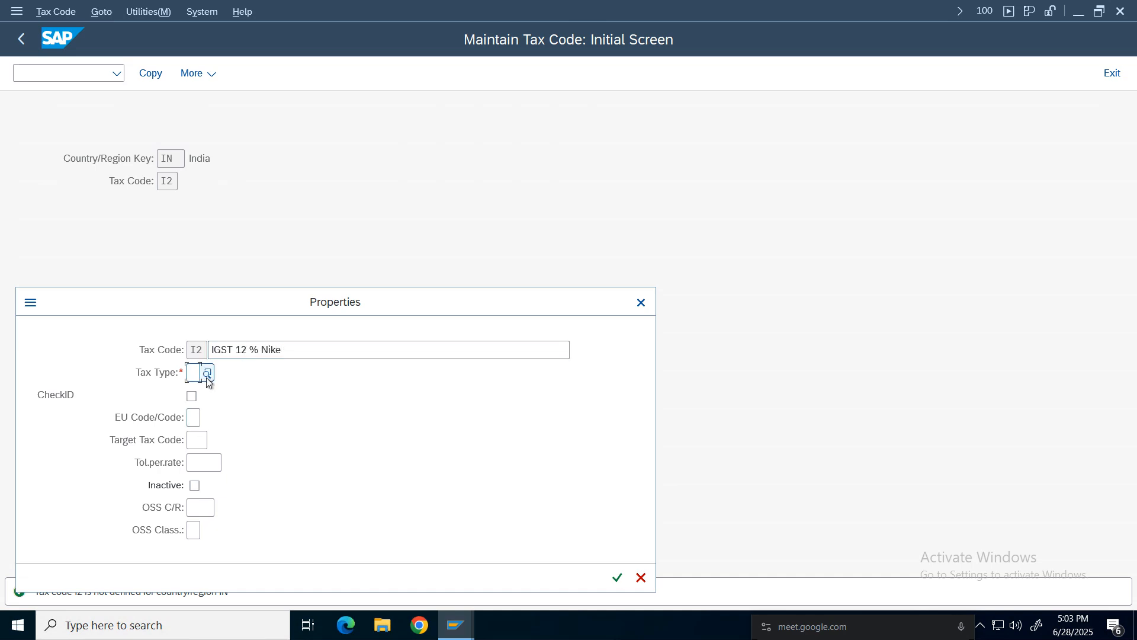
key("F4")
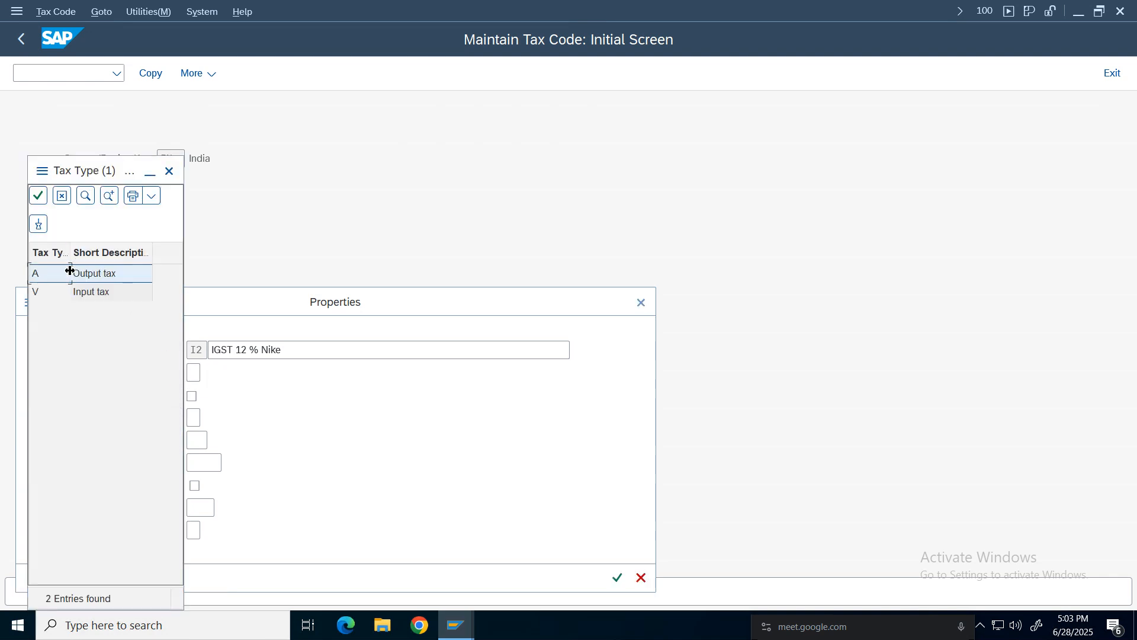
double_click(91, 293)
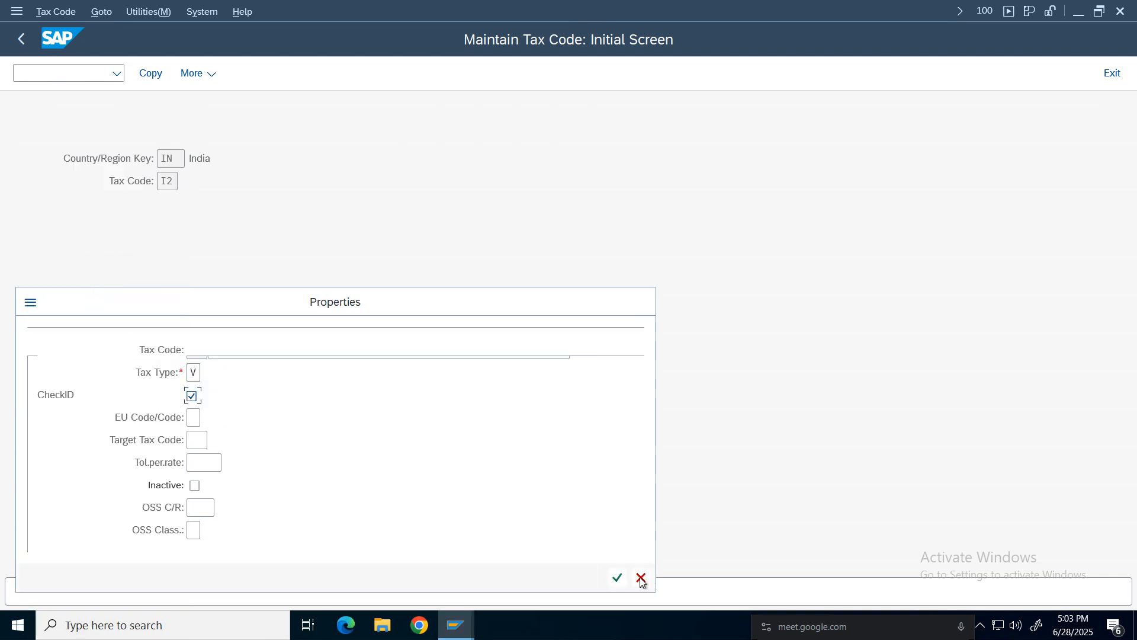
left_click(617, 578)
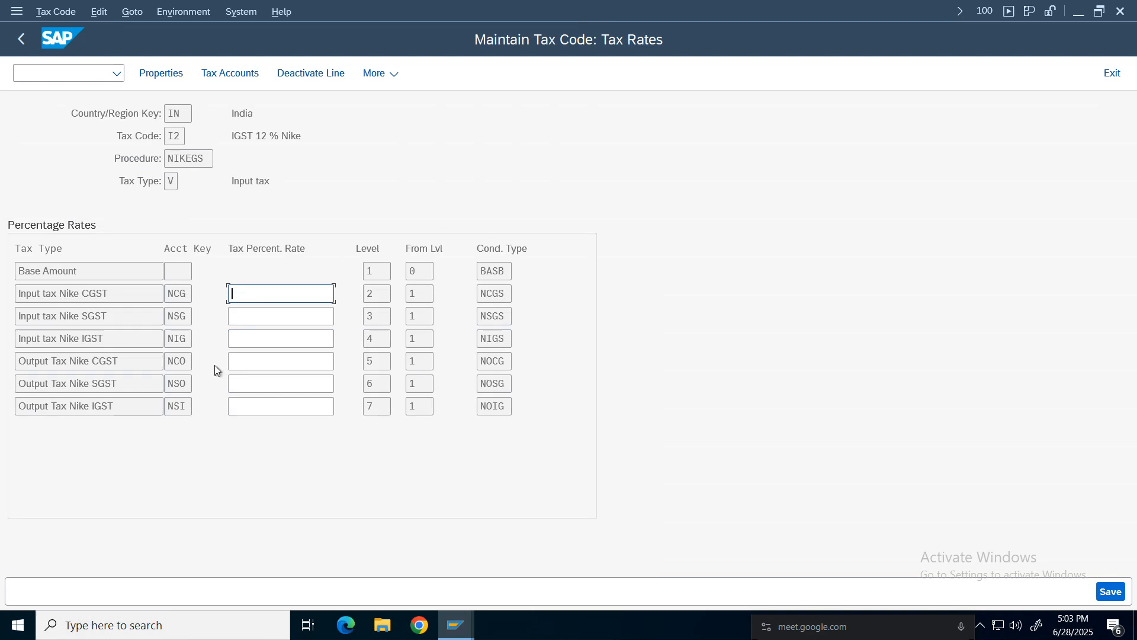
Set the Input tax Nike IGST rate to 12 % and save tax code I2.
left_click(294, 341)
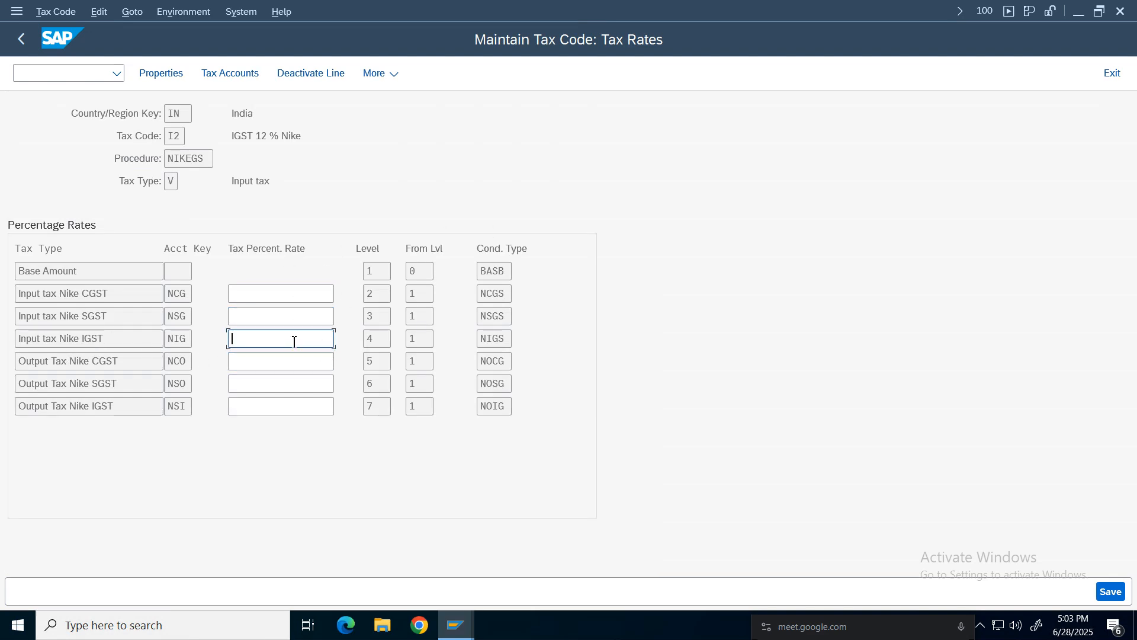
type("12")
key("Return")
key("ctrl+s")
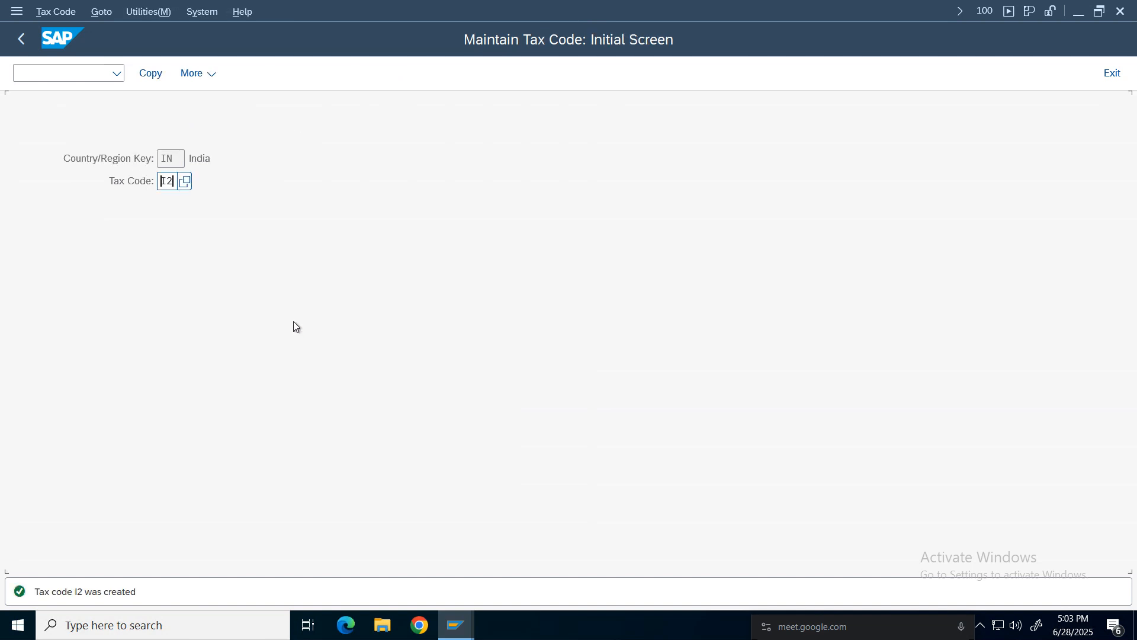
Create tax code O1 described 'CGST 6 % & SGST 6 % Nike output' with tax type A (Output tax) and confirm its properties.
key("Delete")
key("Delete")
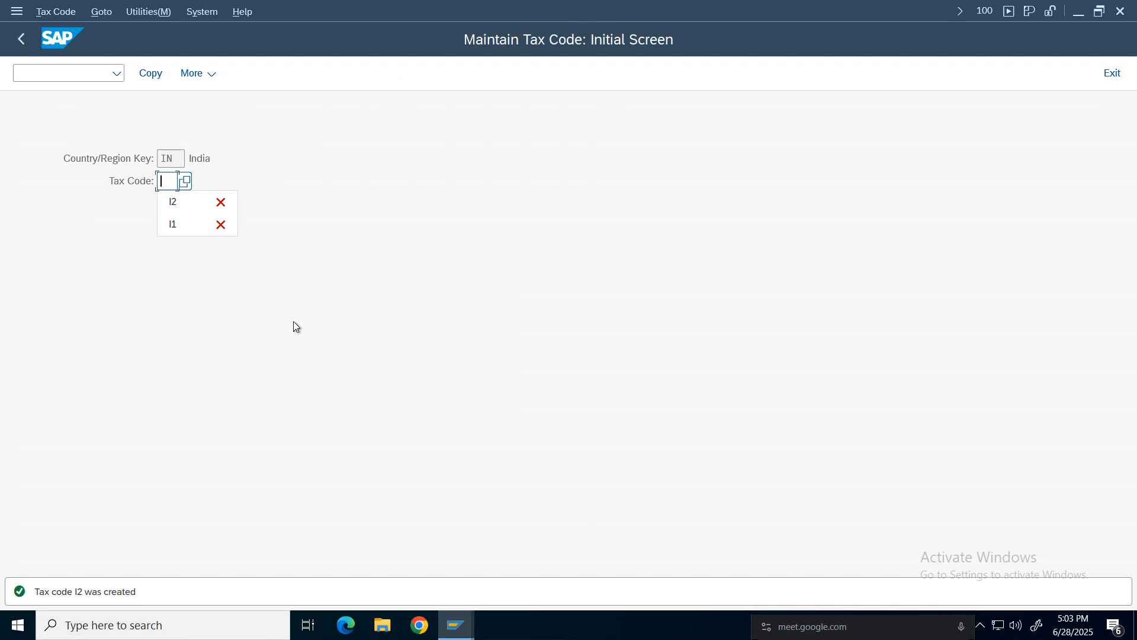
type("01")
key("Return")
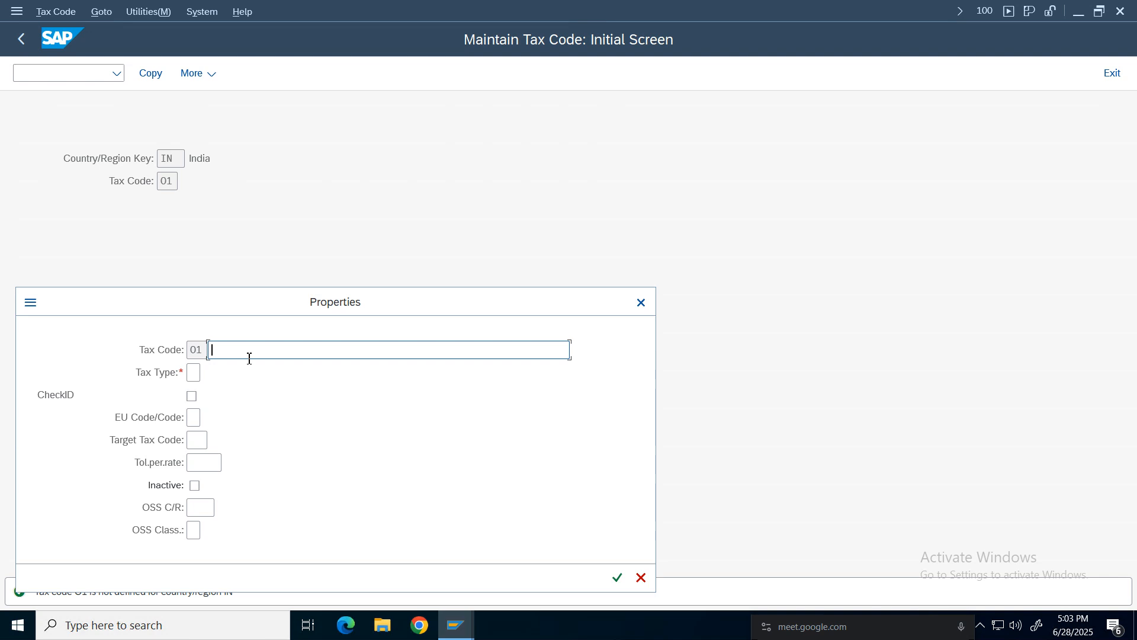
type("c")
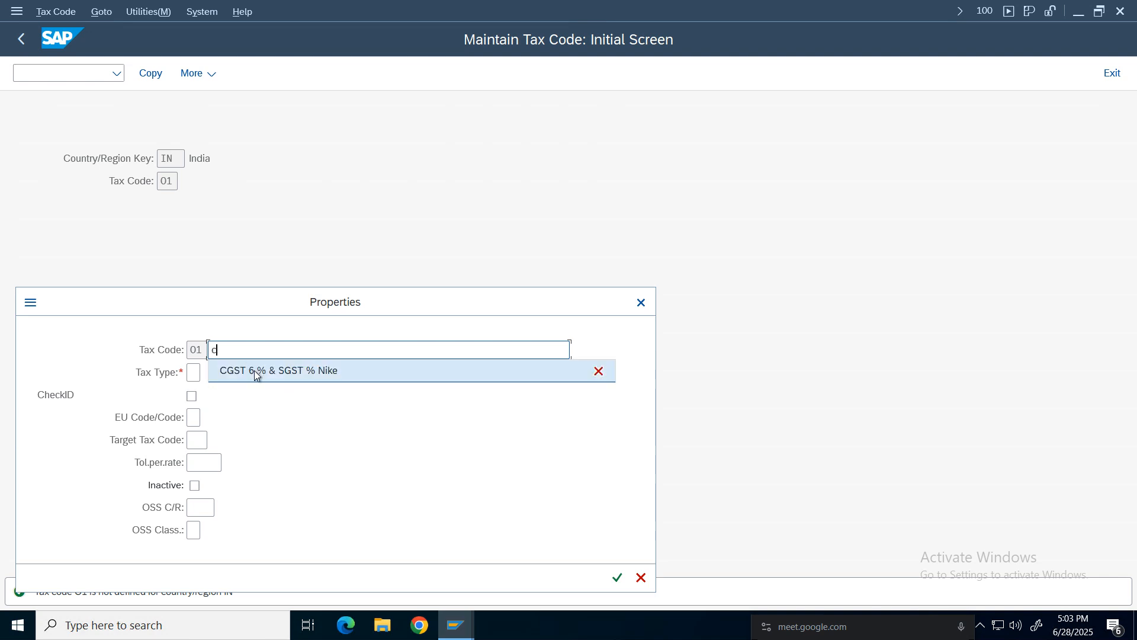
left_click(254, 371)
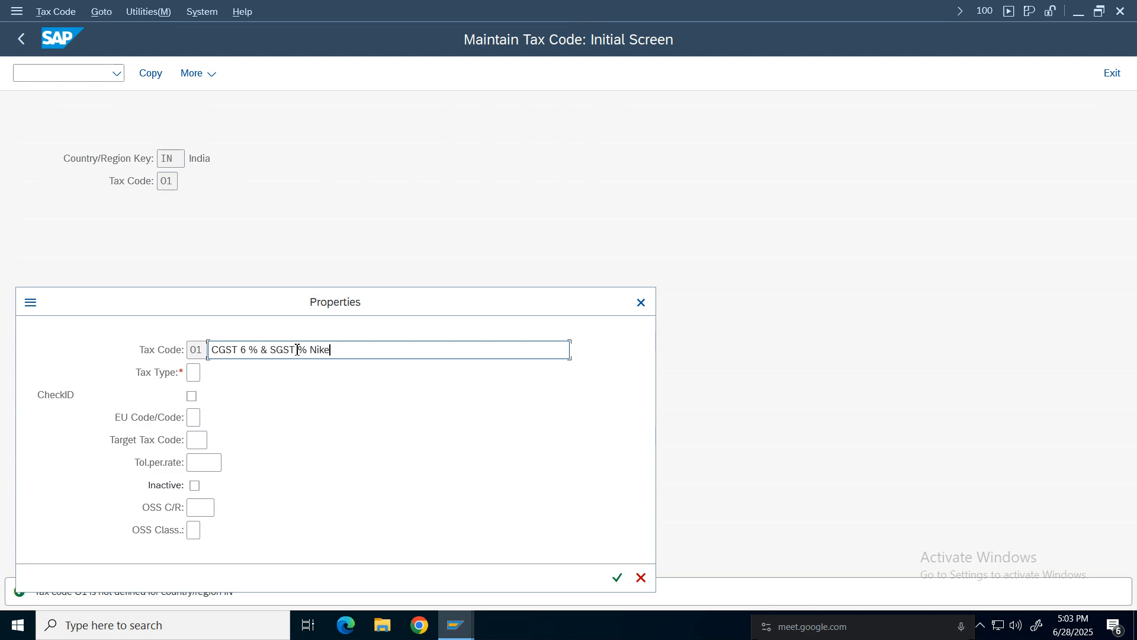
type("6")
left_click(198, 374)
left_click(209, 372)
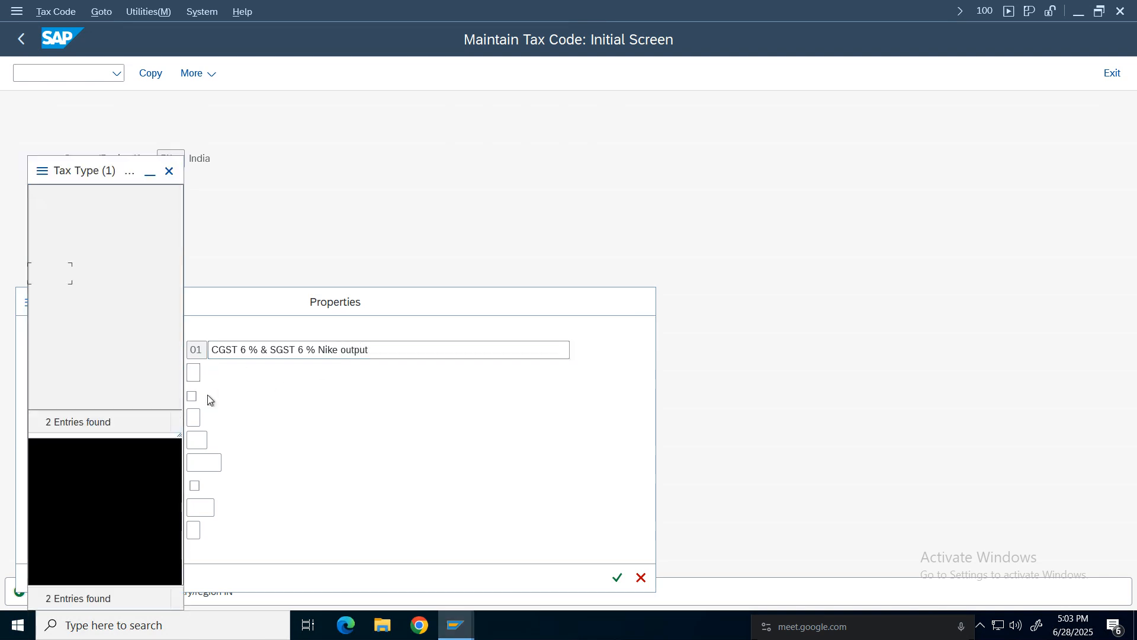
left_click(84, 273)
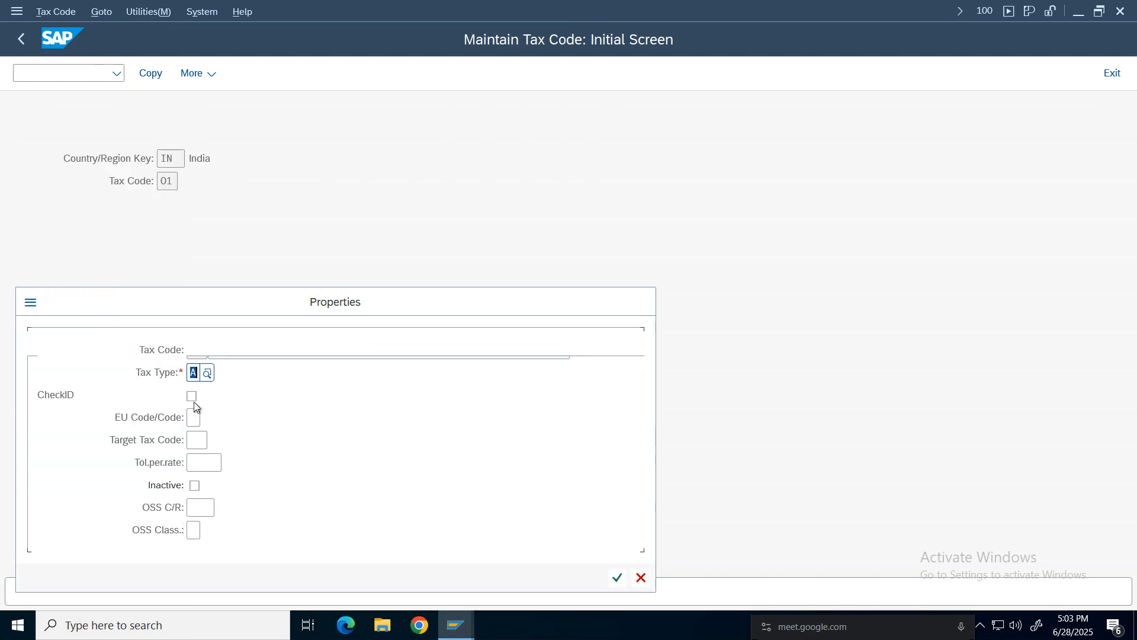
left_click(617, 577)
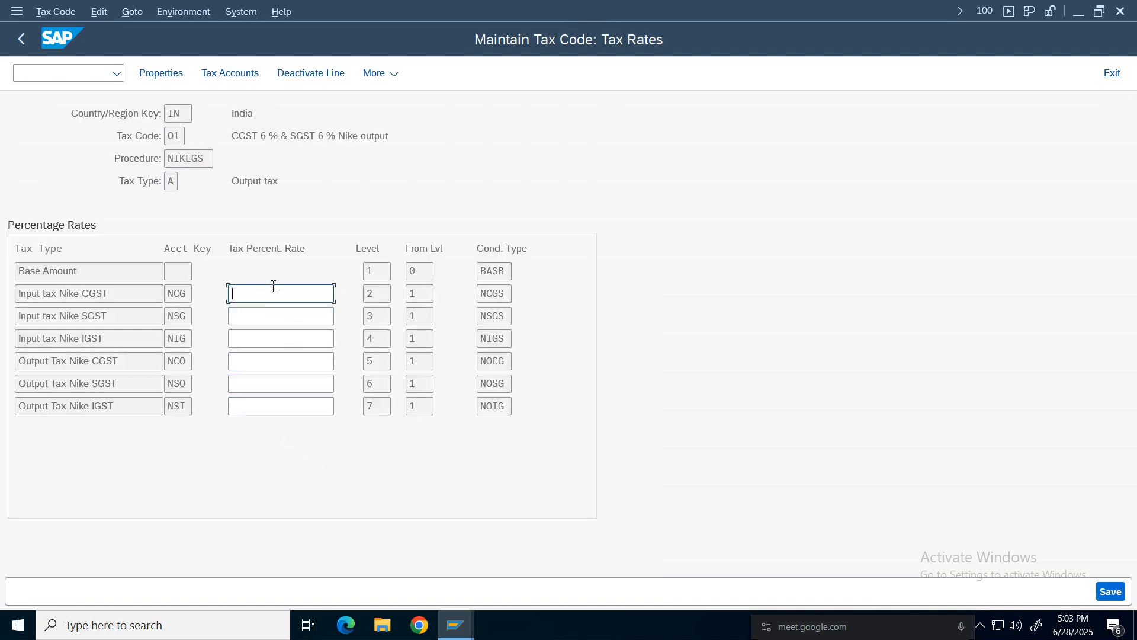
Set the Input tax Nike CGST and SGST rates to 6 % each and save tax code O1.
left_click(262, 316)
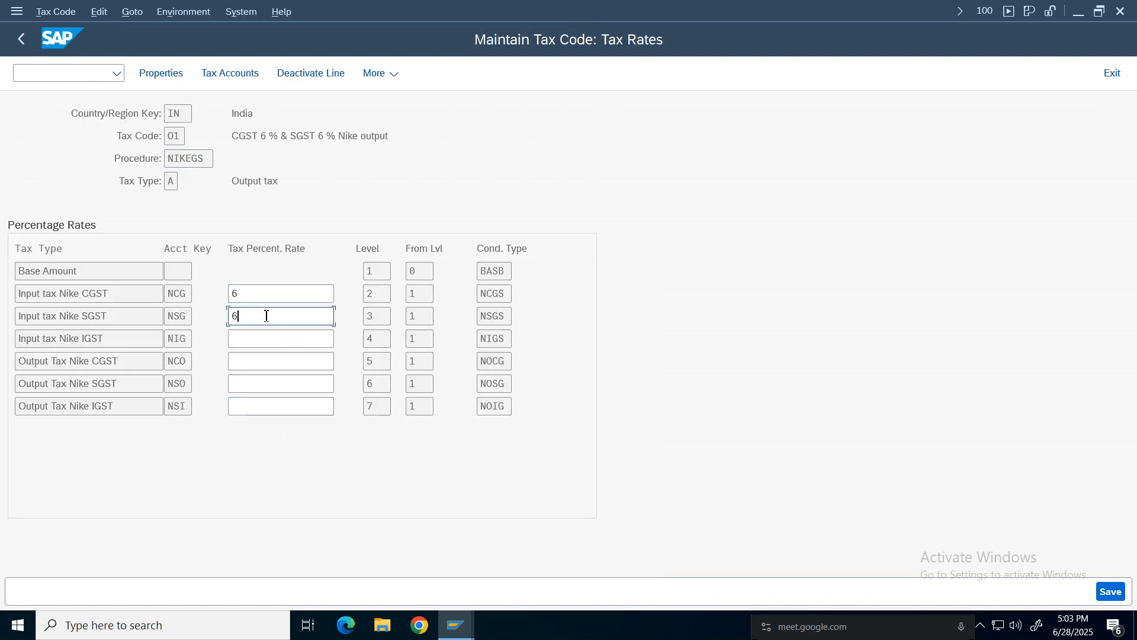
key("Return")
key("ctrl+s")
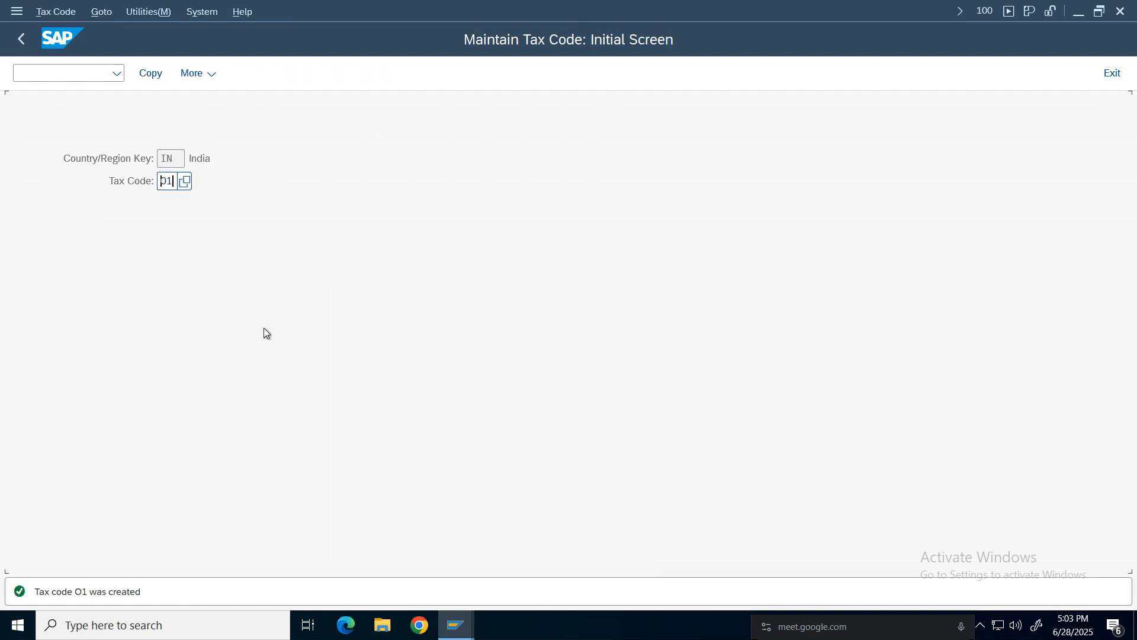
Reopen tax code maintenance for country IN and enter the new tax code O2.
left_click(22, 39)
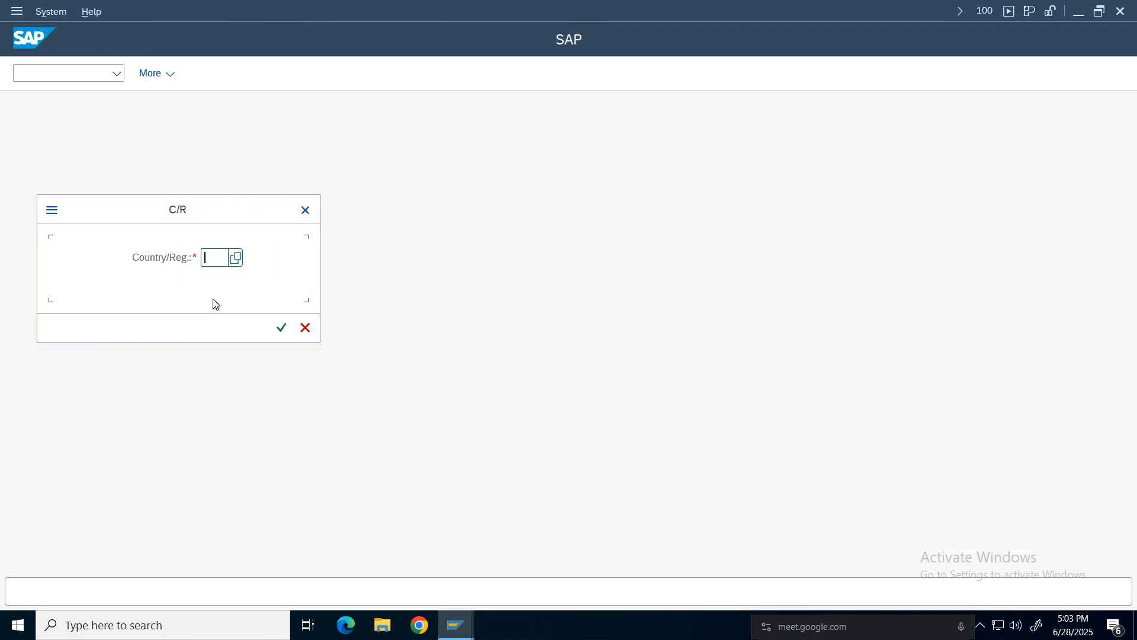
left_click(212, 264)
left_click(216, 261)
type("IN")
key("Return")
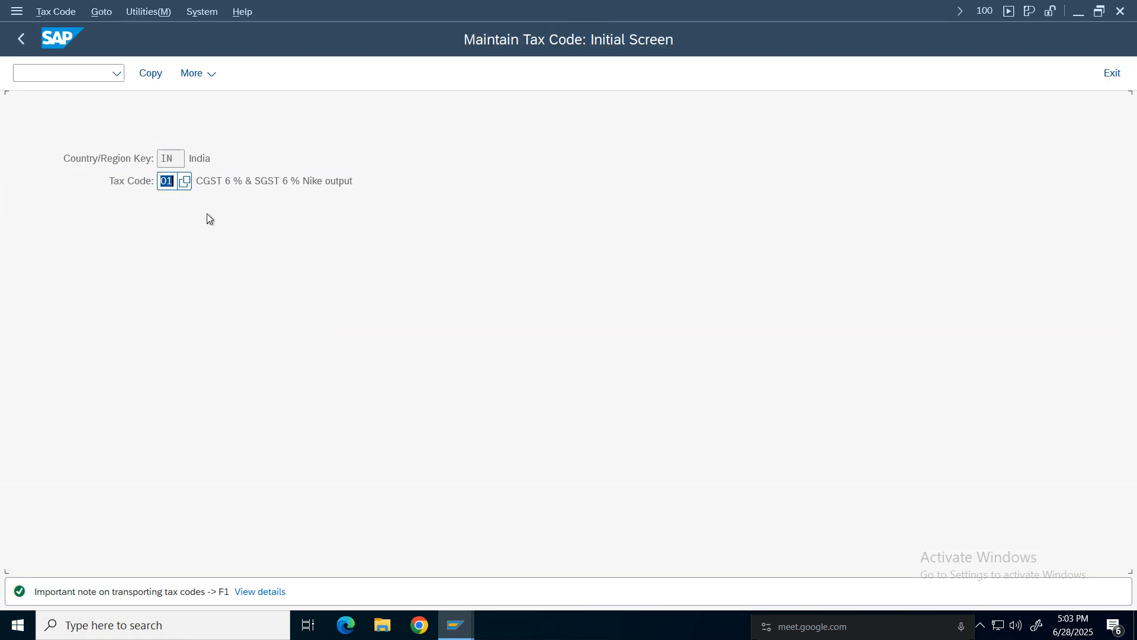
type("02")
key("Return")
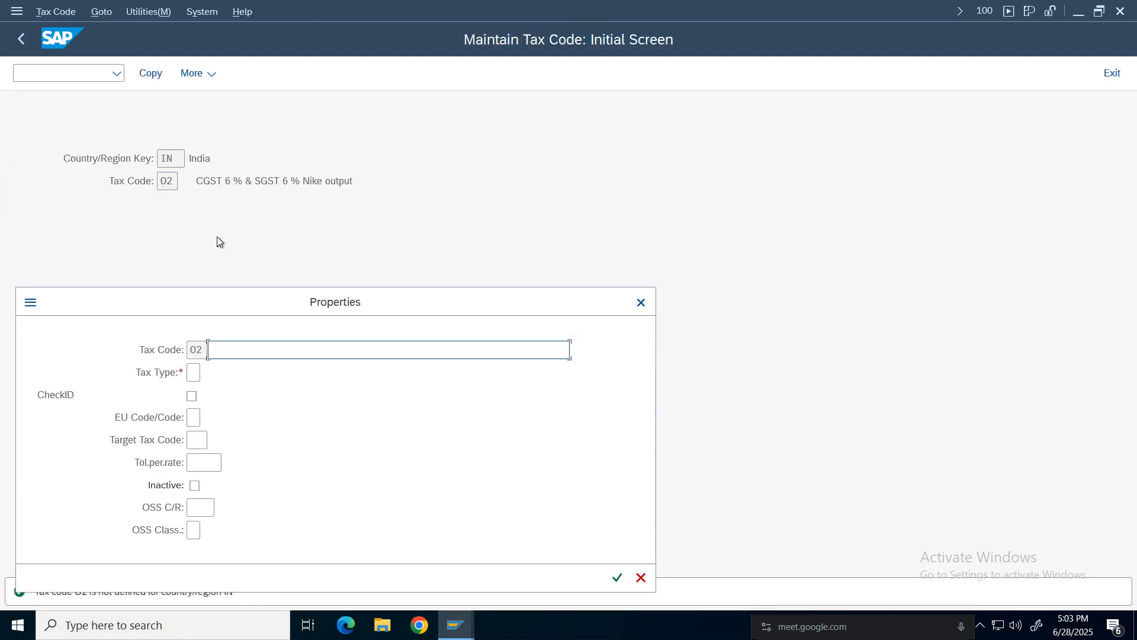
Describe tax code O2 as 'IGST 12 % Nike output tax', set tax type A (Output tax) and confirm its properties.
left_click(249, 352)
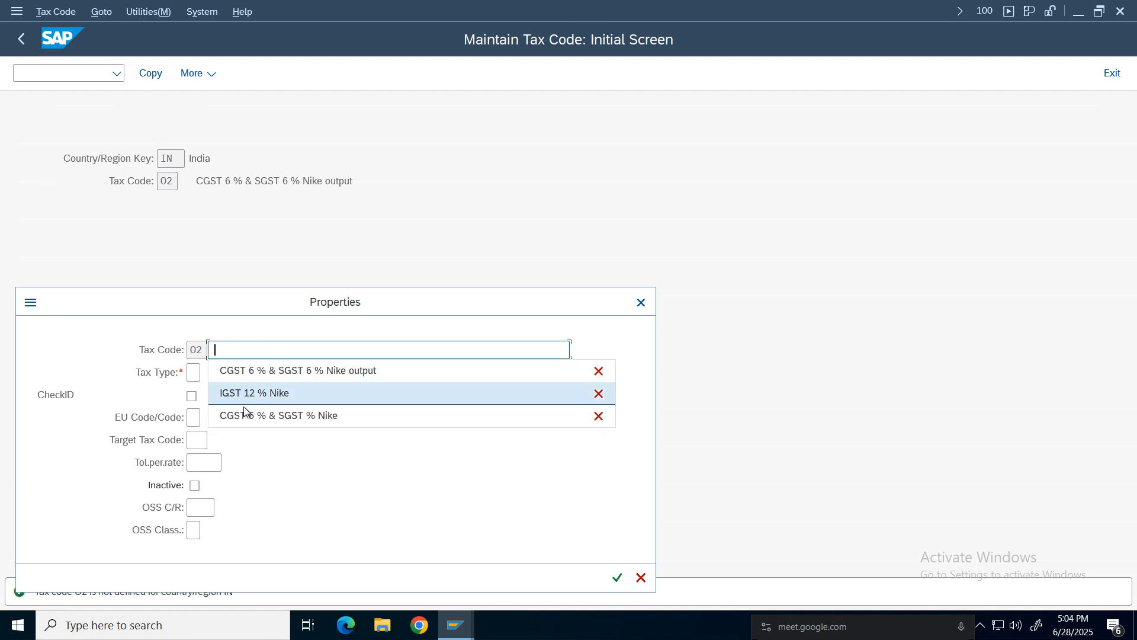
left_click(243, 394)
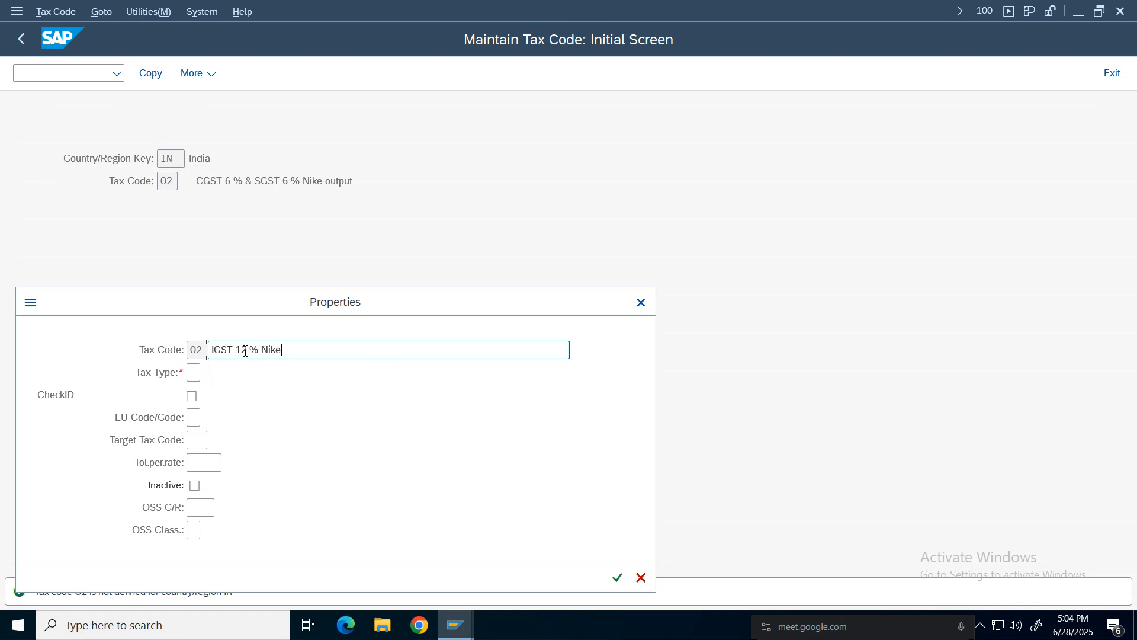
type("output tax")
left_click(194, 373)
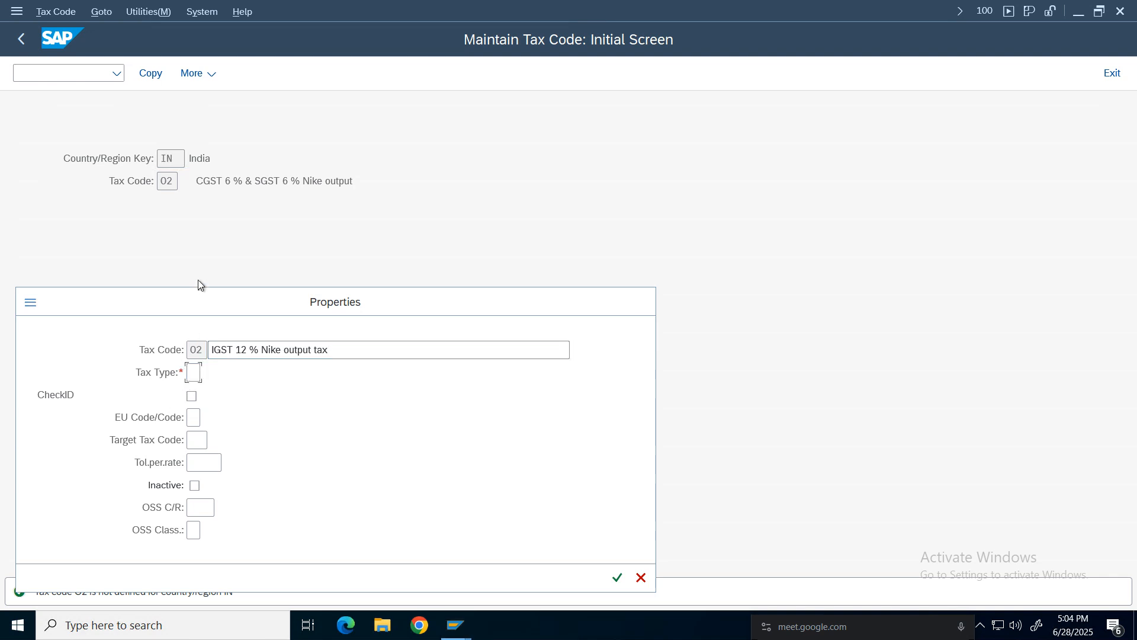
key("F4")
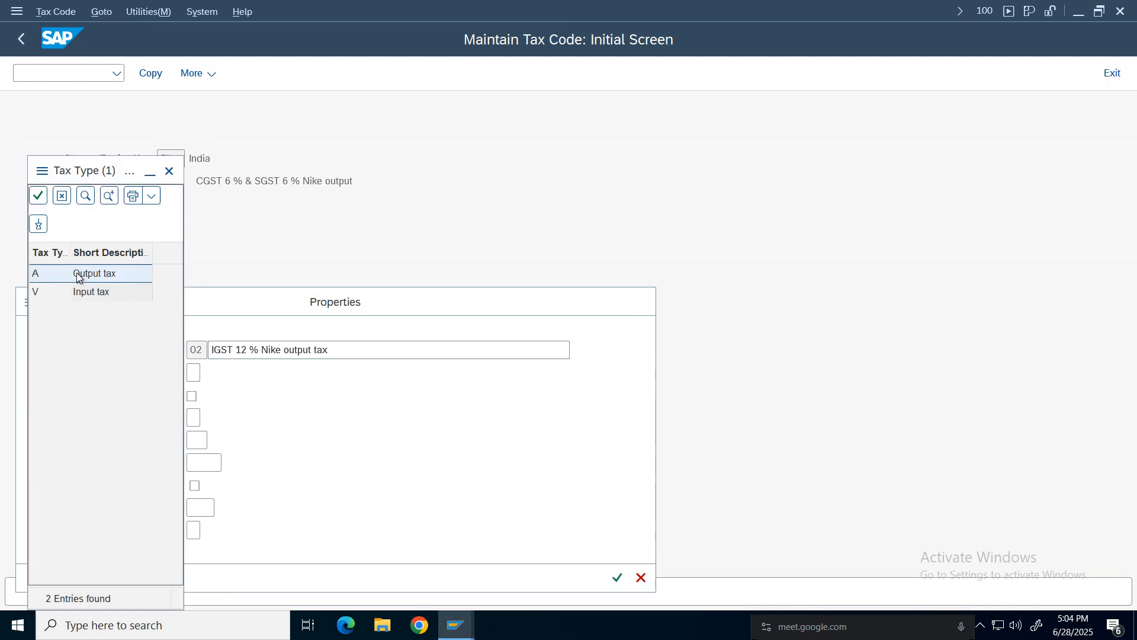
left_click(77, 278)
left_click(192, 395)
left_click(617, 577)
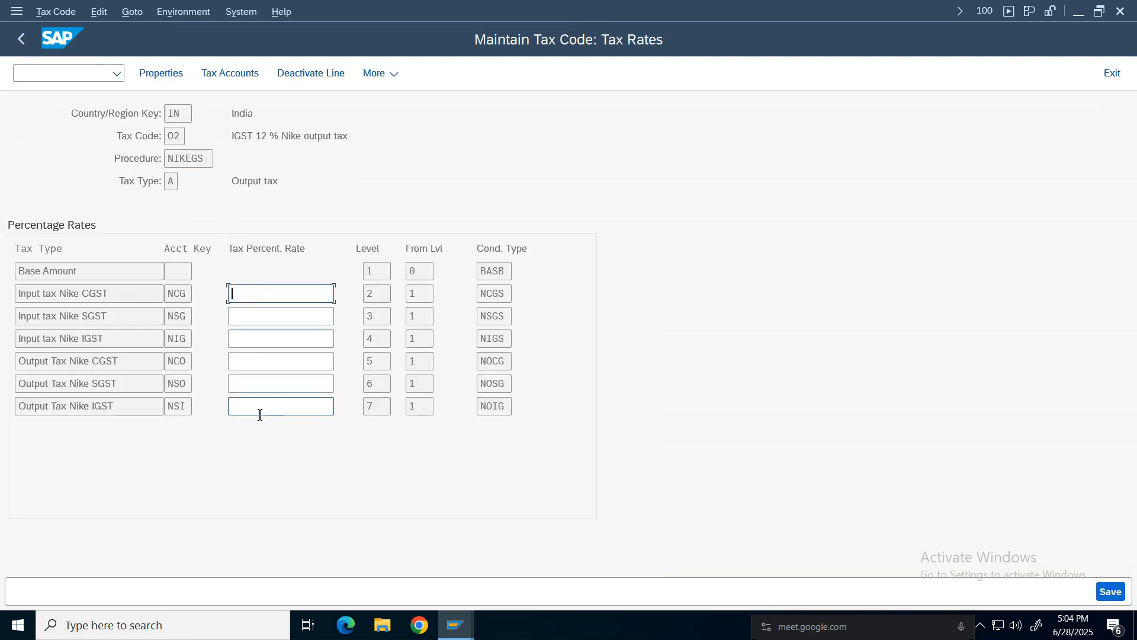
Set the Output Tax Nike IGST rate to 12 % and save tax code O2.
left_click(259, 415)
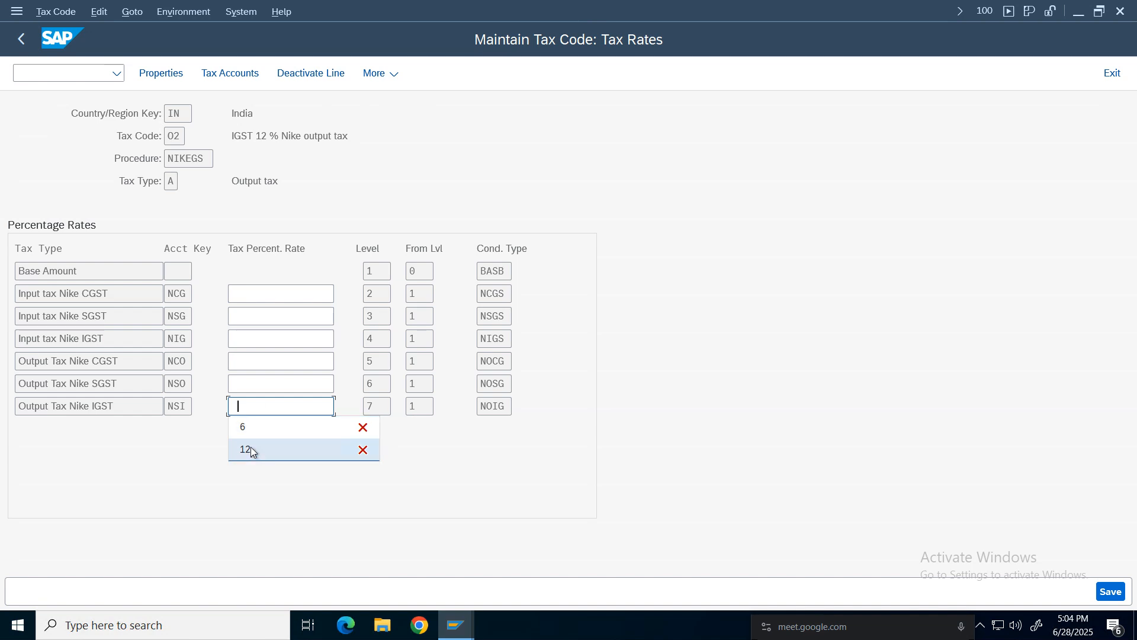
left_click(250, 449)
left_click(246, 385)
left_click(172, 429)
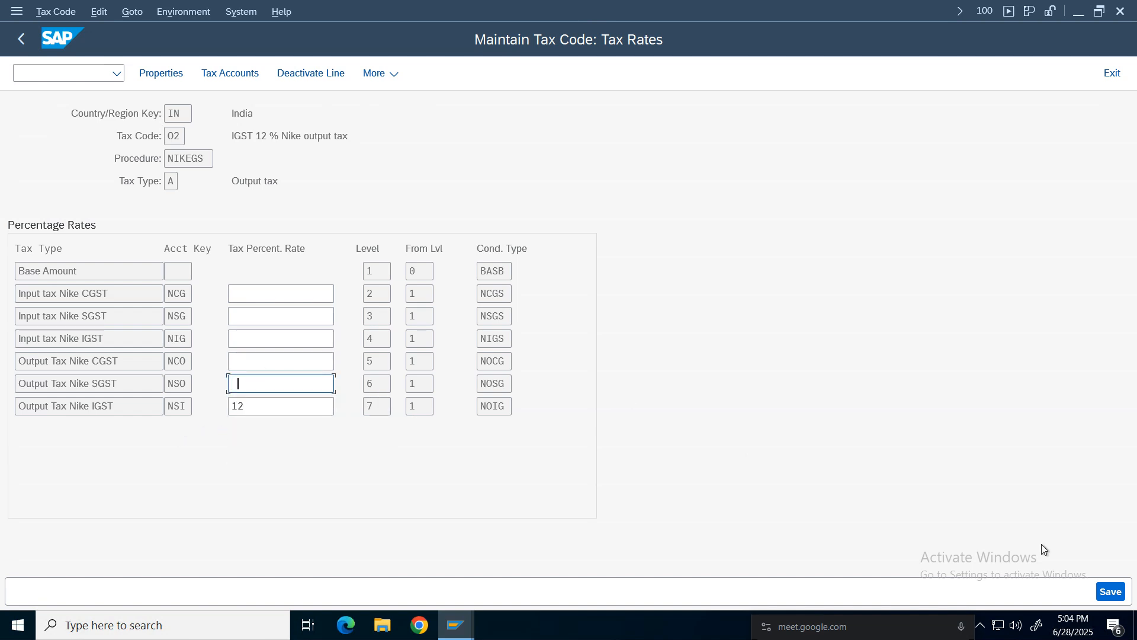
left_click(1100, 597)
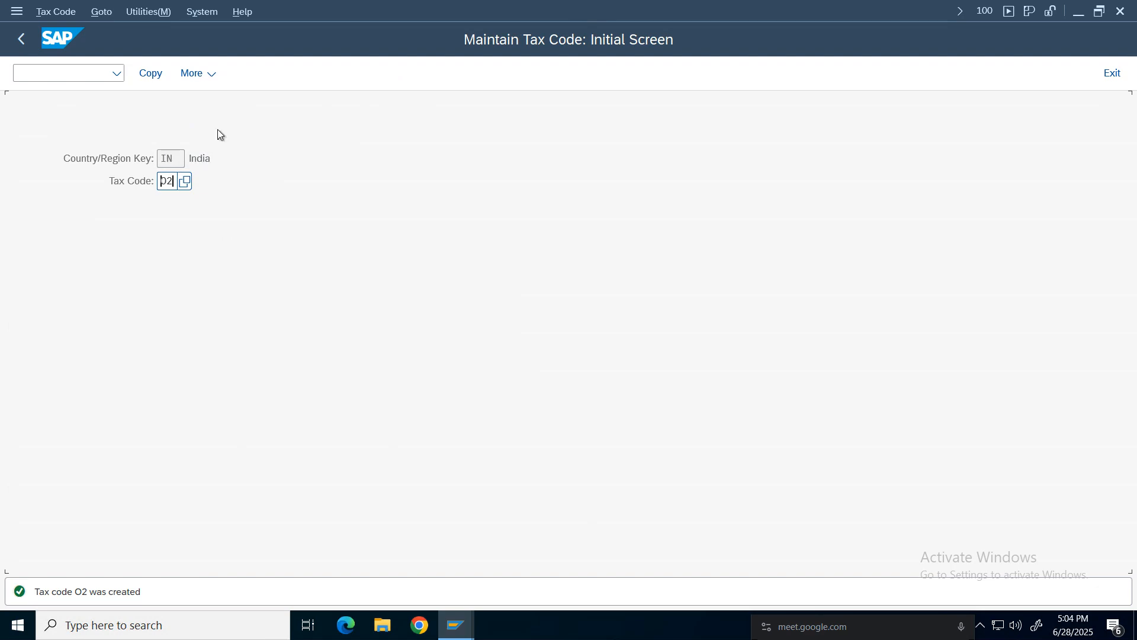
Switch to the FI Working Notes spreadsheet and review the tax code and invoice posting notes.
left_click(21, 38)
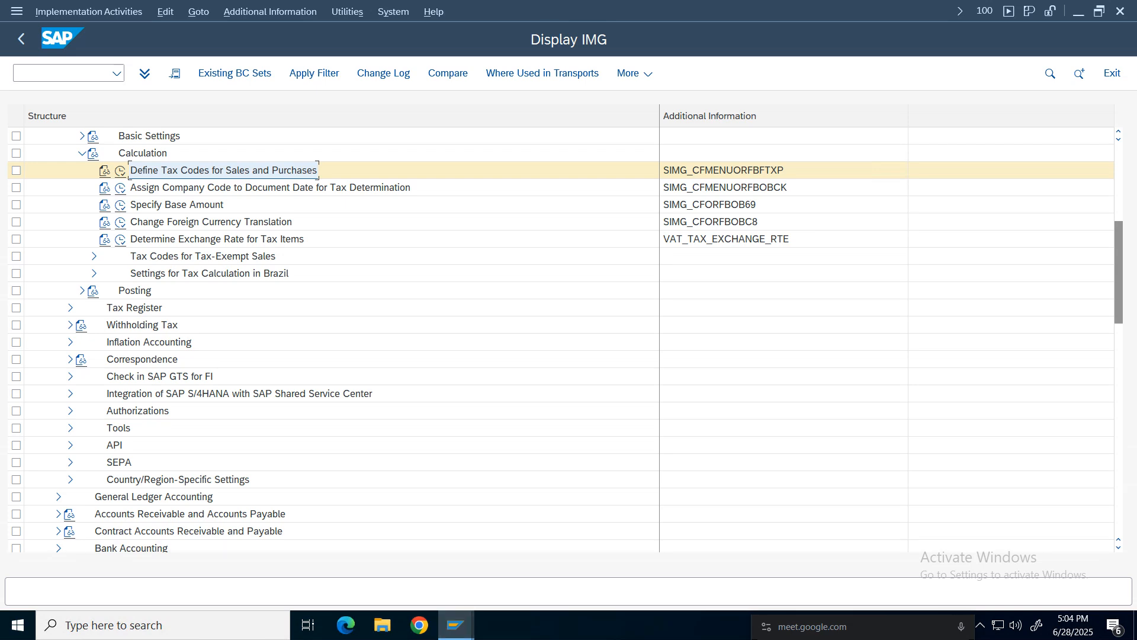
left_click(741, 12)
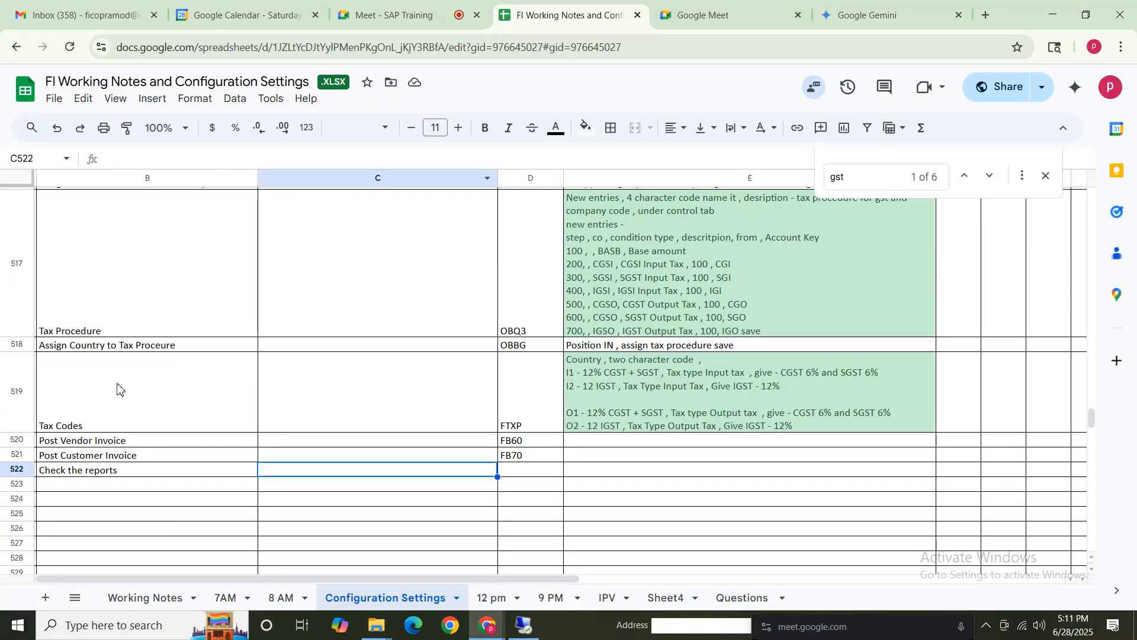
left_click(668, 393, "shift")
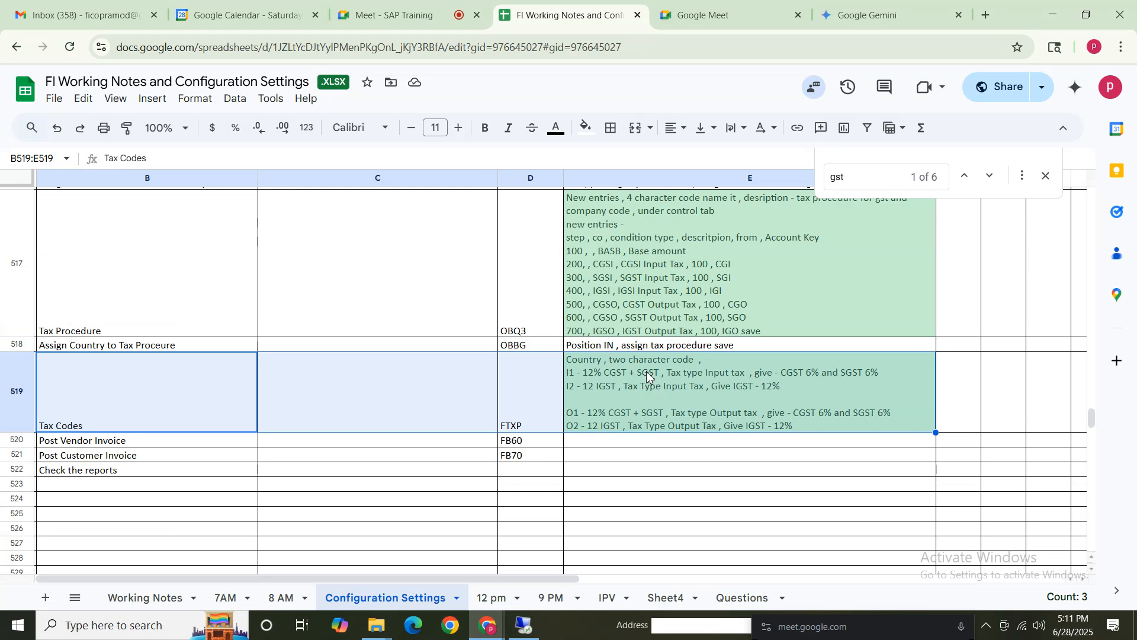
left_click(218, 405)
left_click(628, 403)
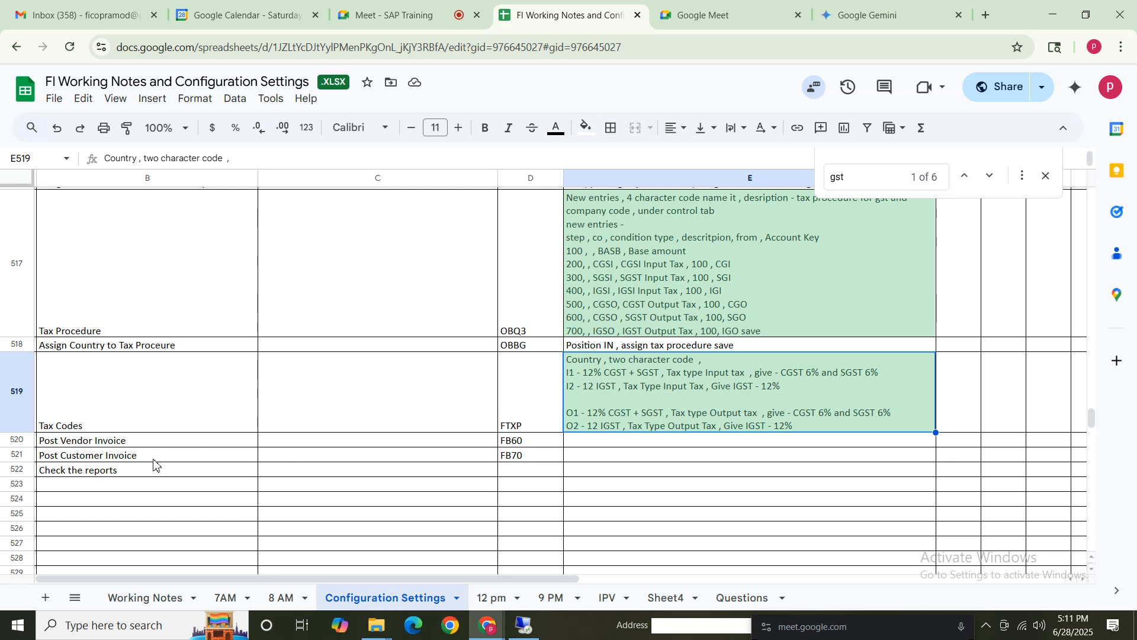
left_click_drag(142, 442, 563, 515)
left_click(508, 471)
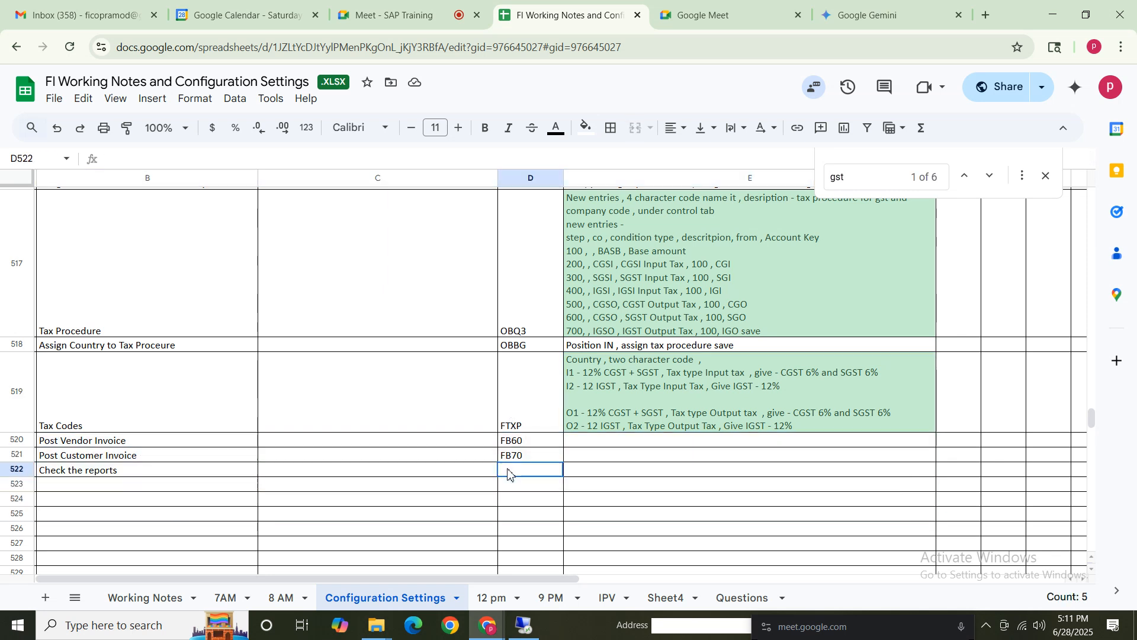
left_click(524, 624)
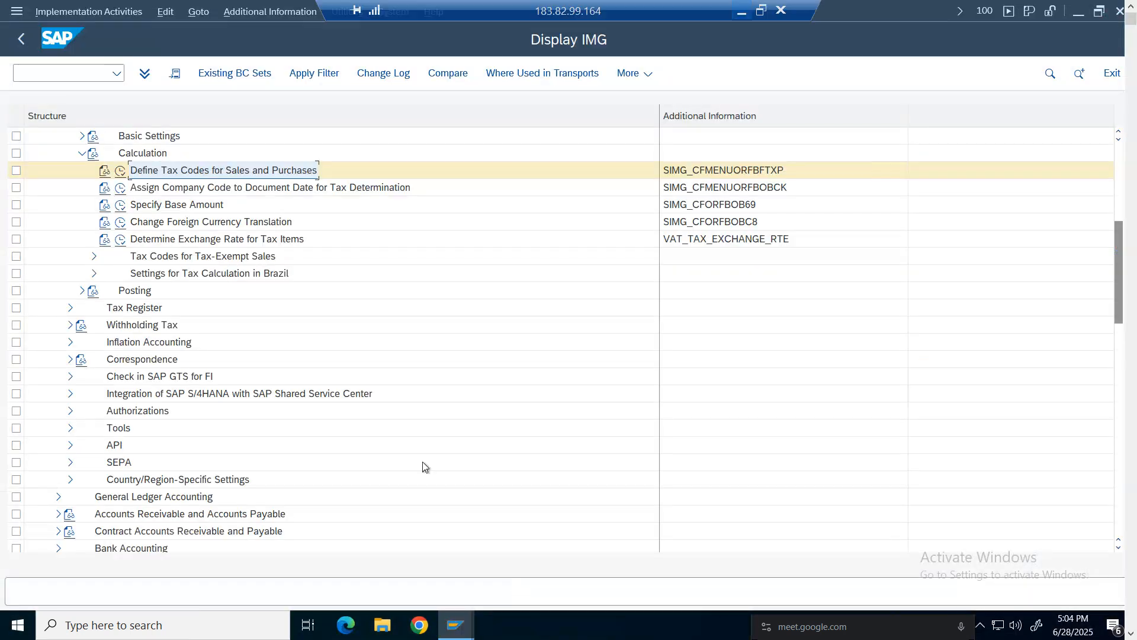
Open a new GUI window and start transaction FB60 to enter a vendor invoice.
left_click(16, 12)
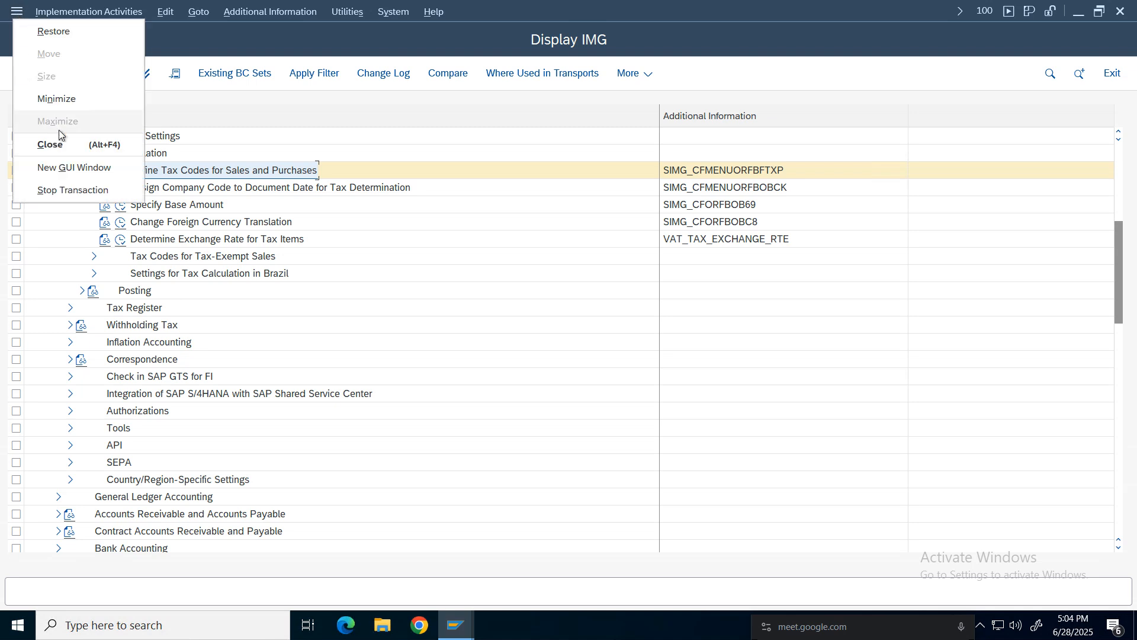
left_click(68, 170)
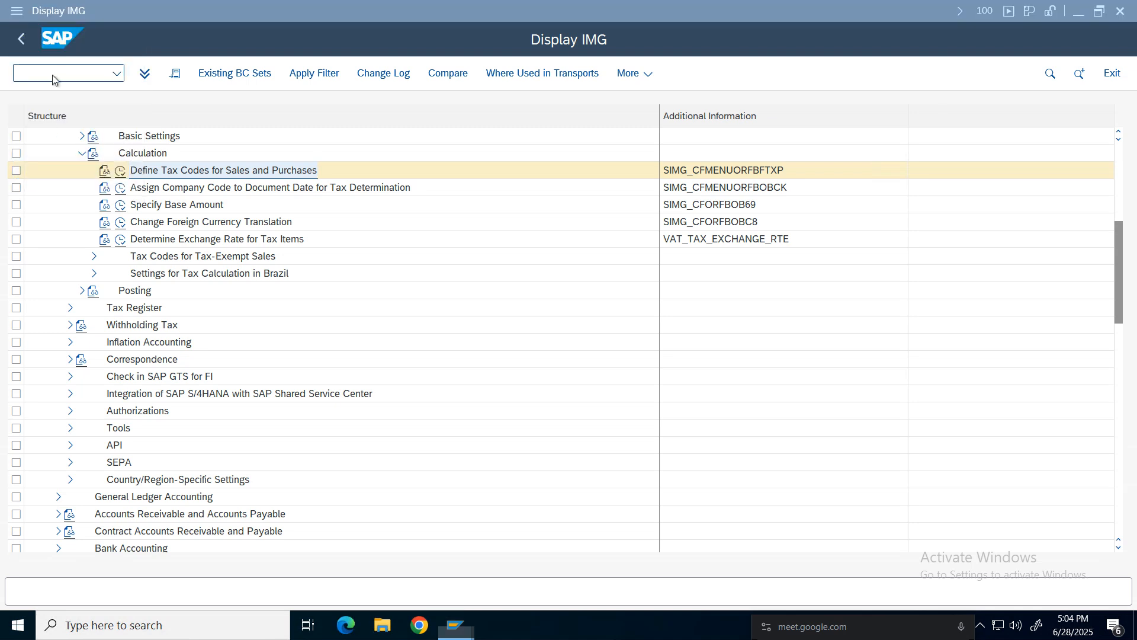
type("fb60")
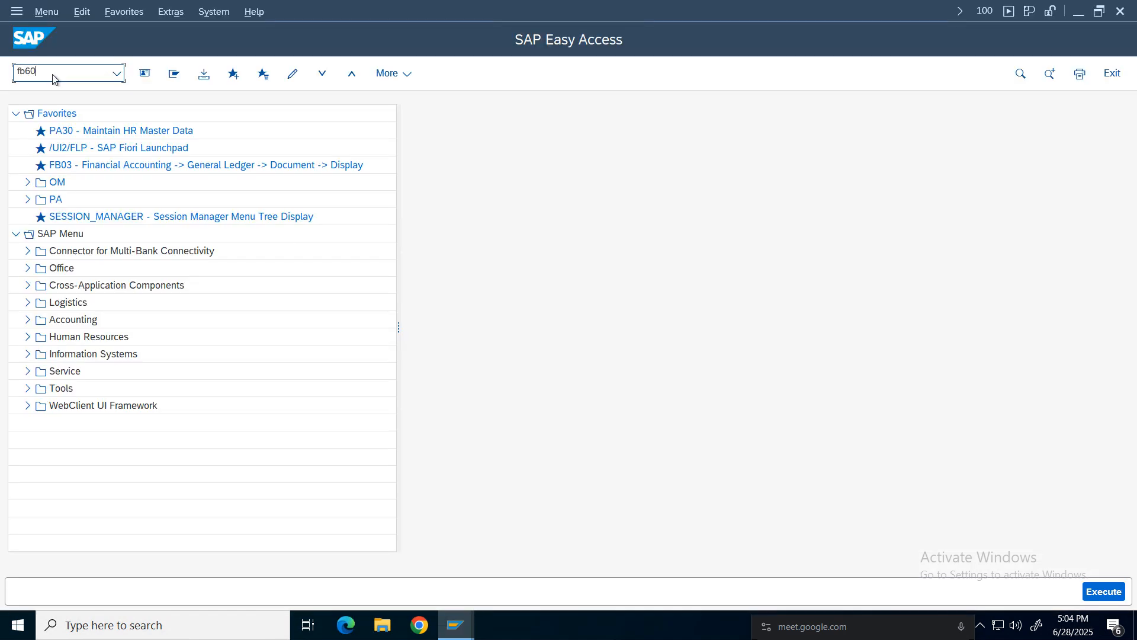
key("Return")
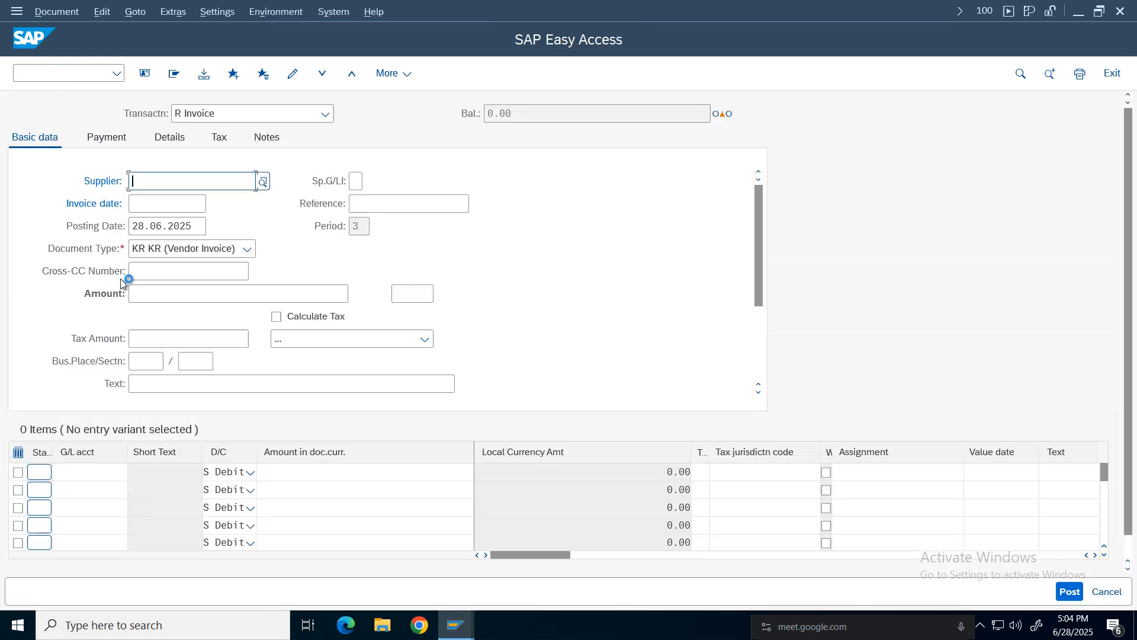
Change the vendor invoice's company code to NIKE.
left_click(155, 182)
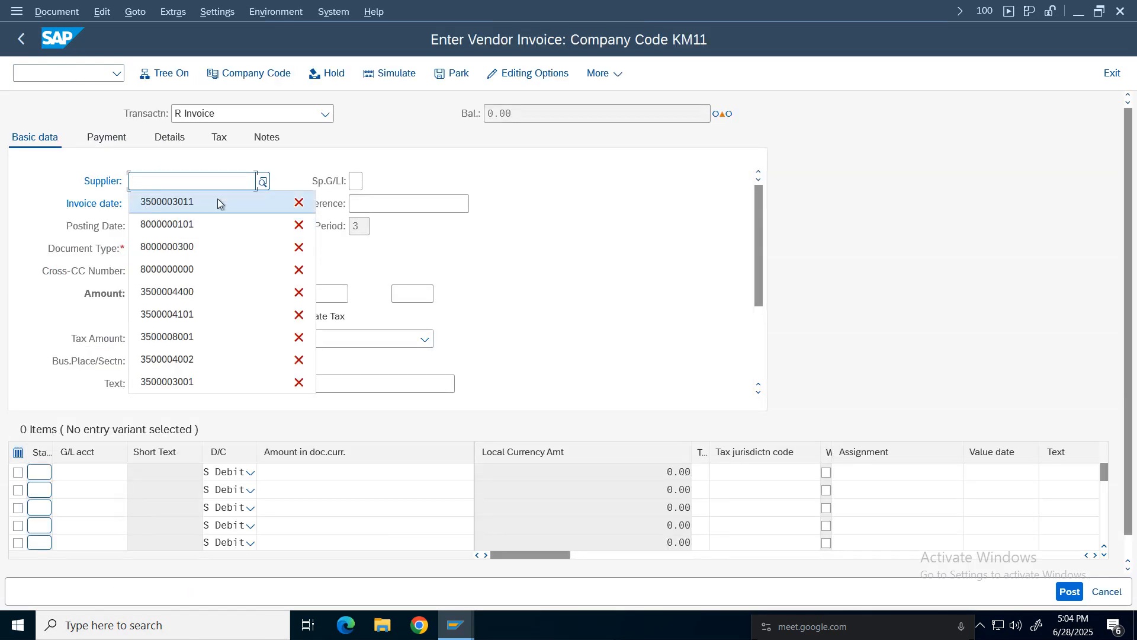
left_click(248, 74)
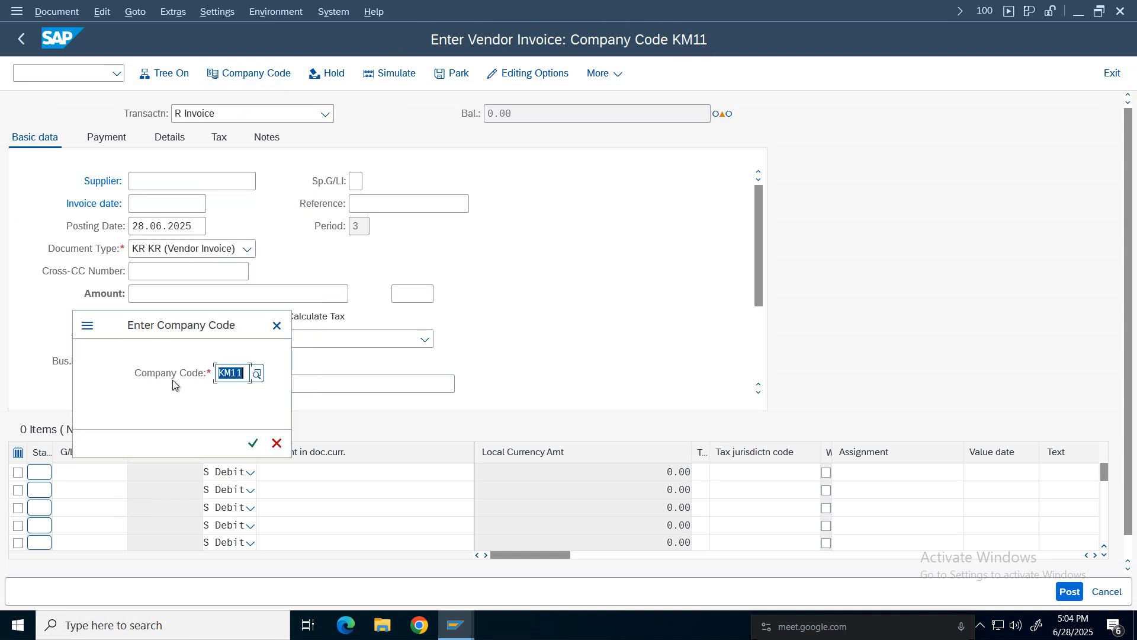
type("nike")
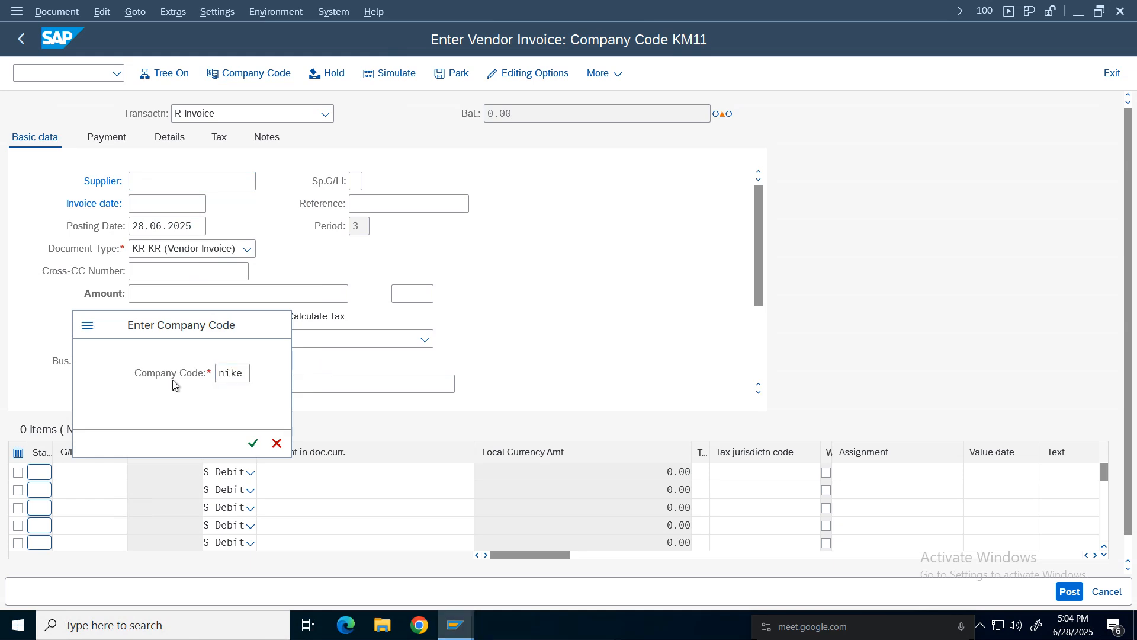
key("Return")
Search suppliers by company code NIKE and select the found supplier for the invoice.
left_click(150, 185)
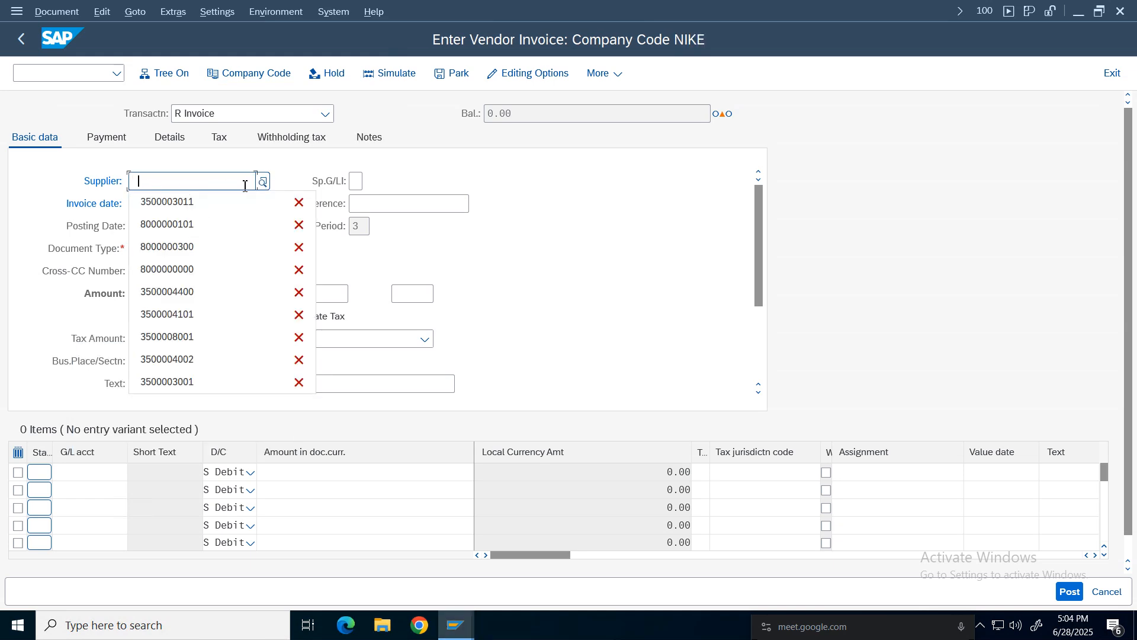
key("Escape")
key("F4")
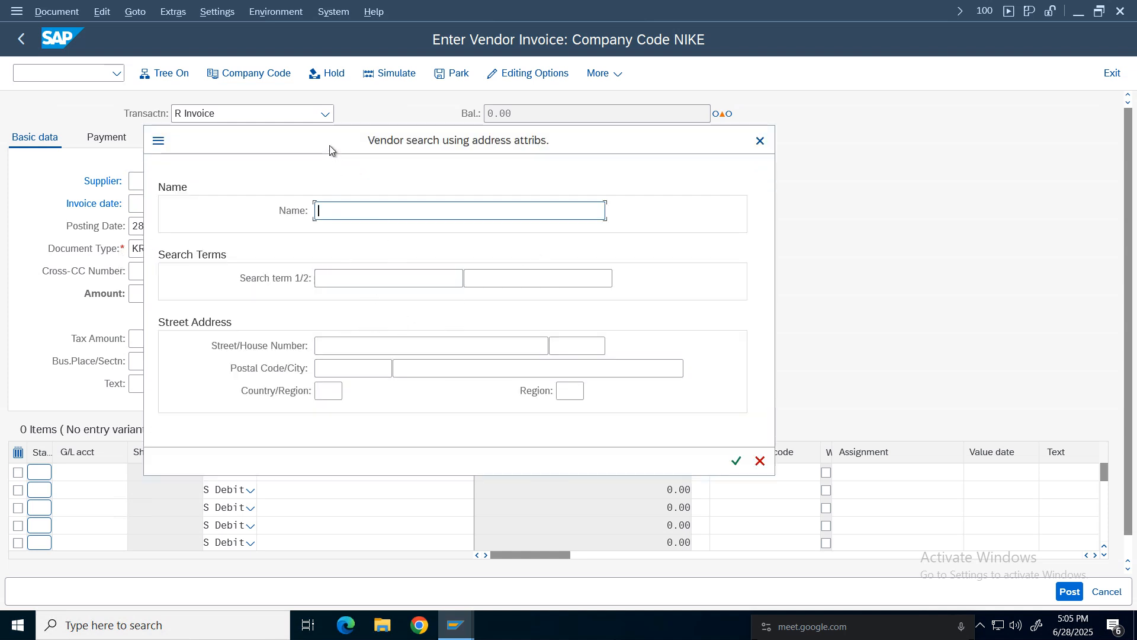
left_click_drag(330, 145, 491, 218)
key("Escape")
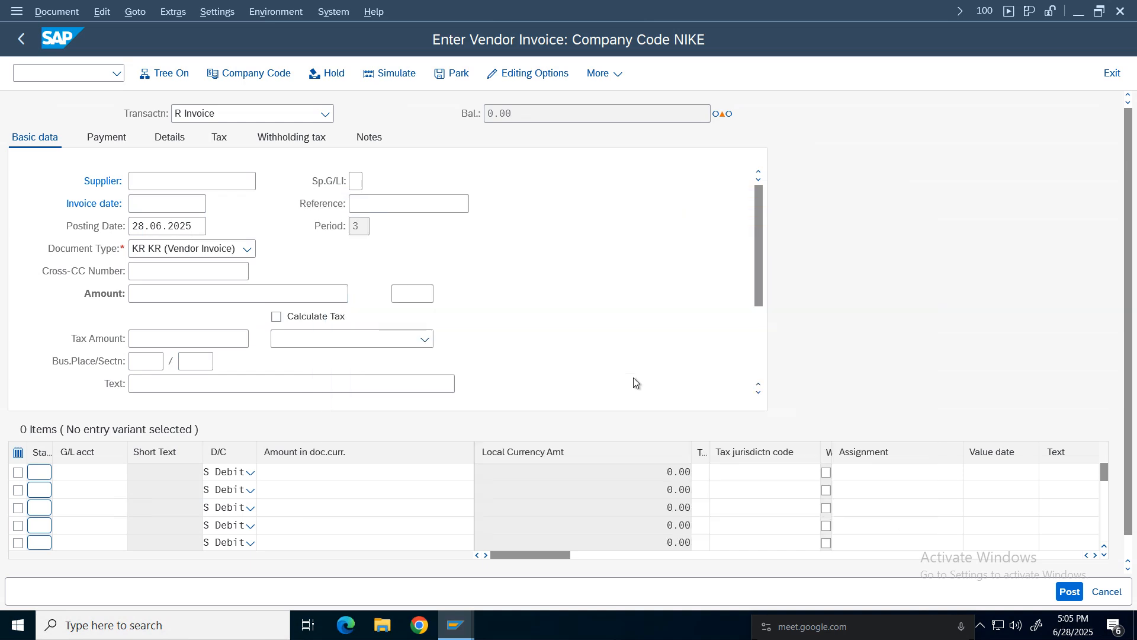
left_click(264, 181)
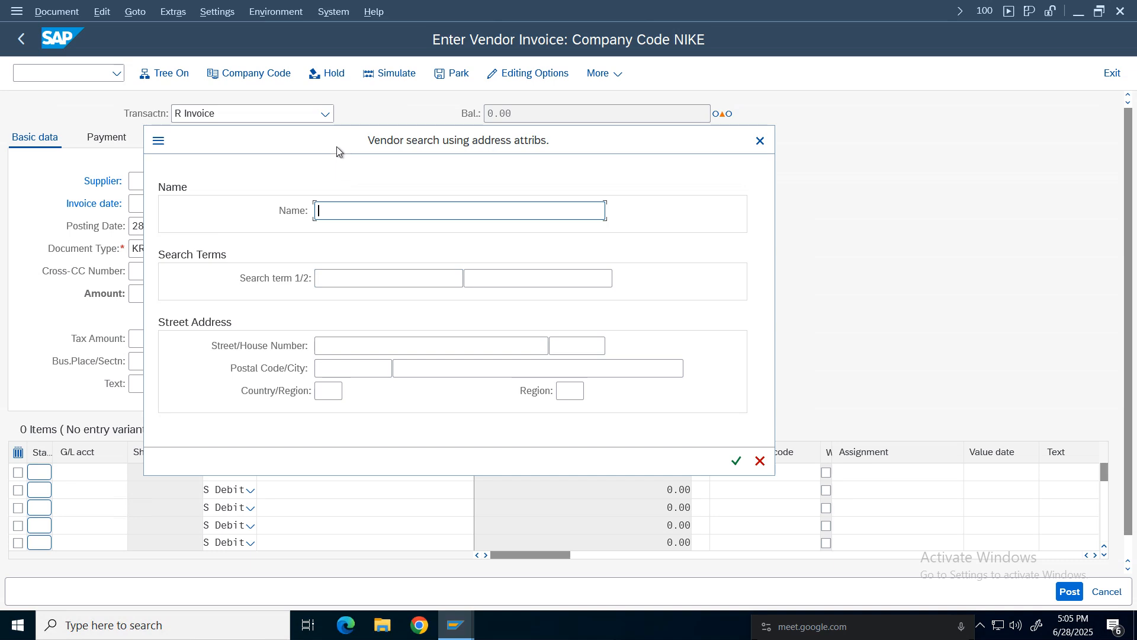
left_click_drag(337, 146, 349, 169)
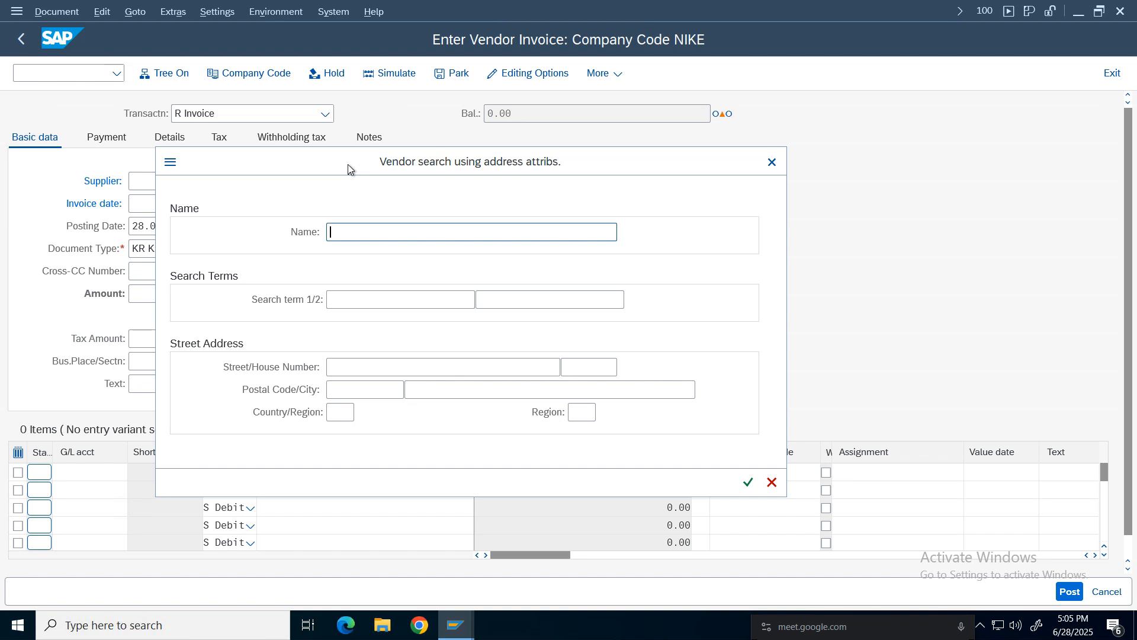
left_click(172, 164)
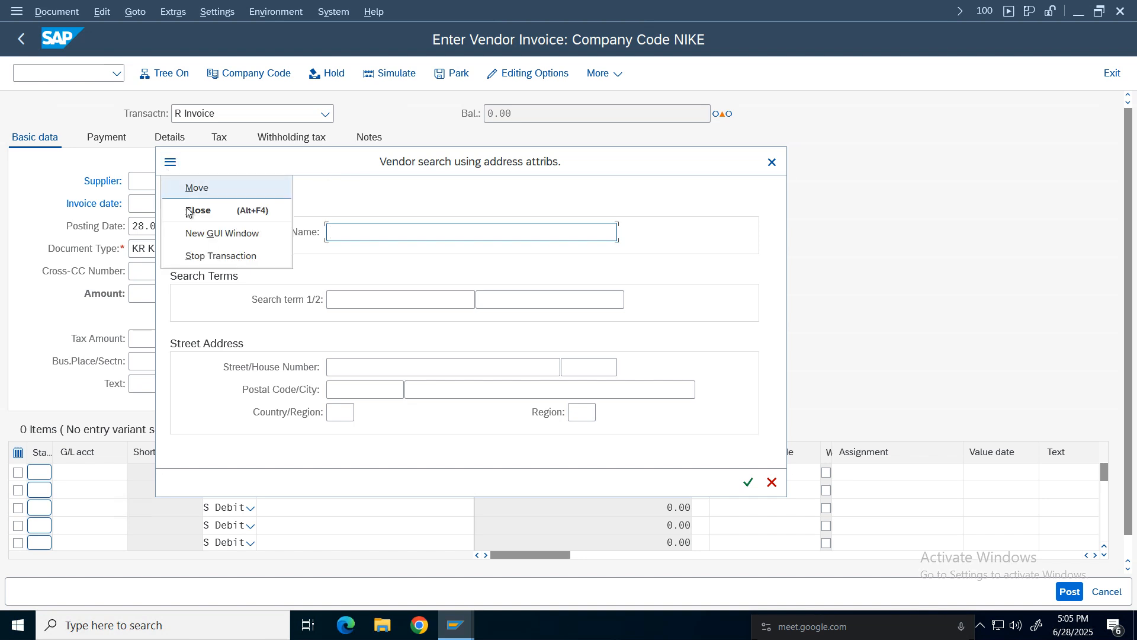
left_click(411, 195)
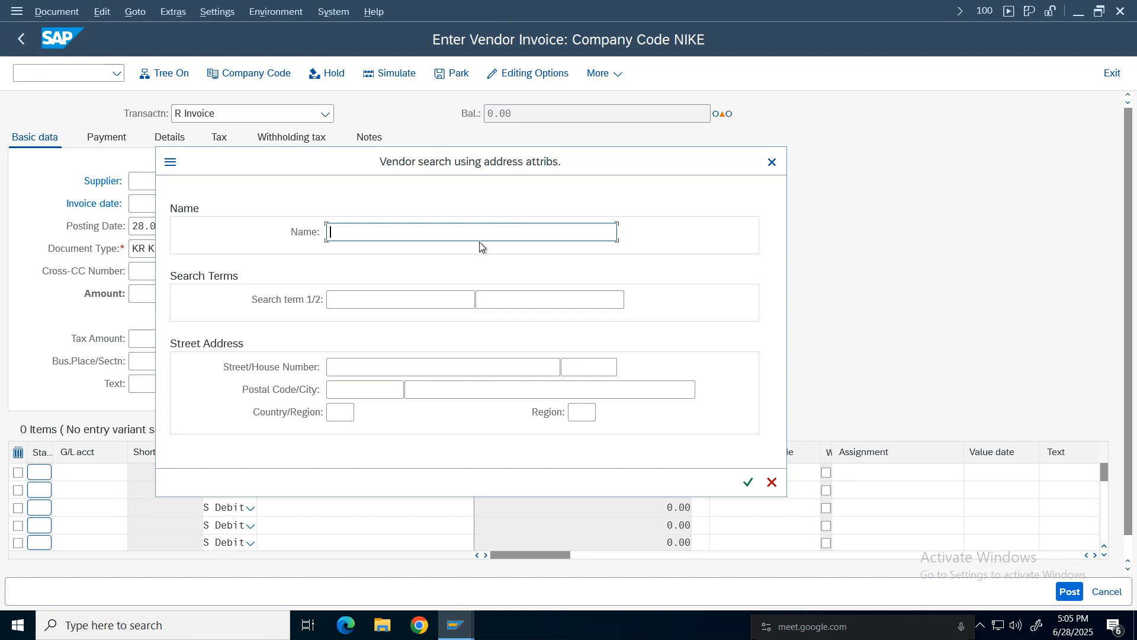
left_click(771, 161)
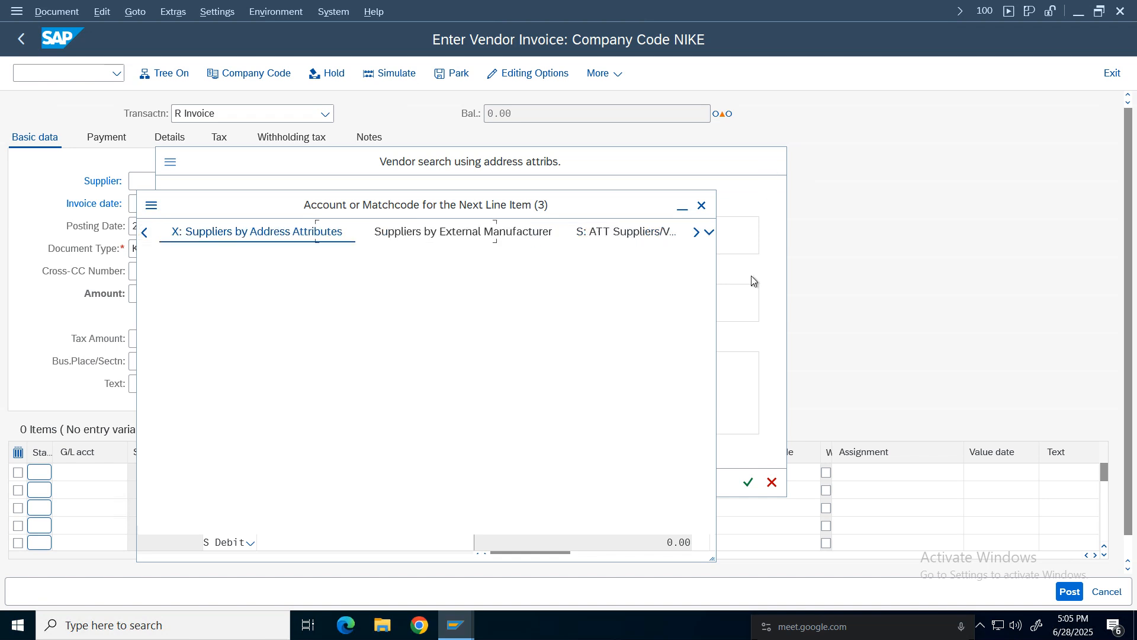
left_click_drag(468, 206, 487, 149)
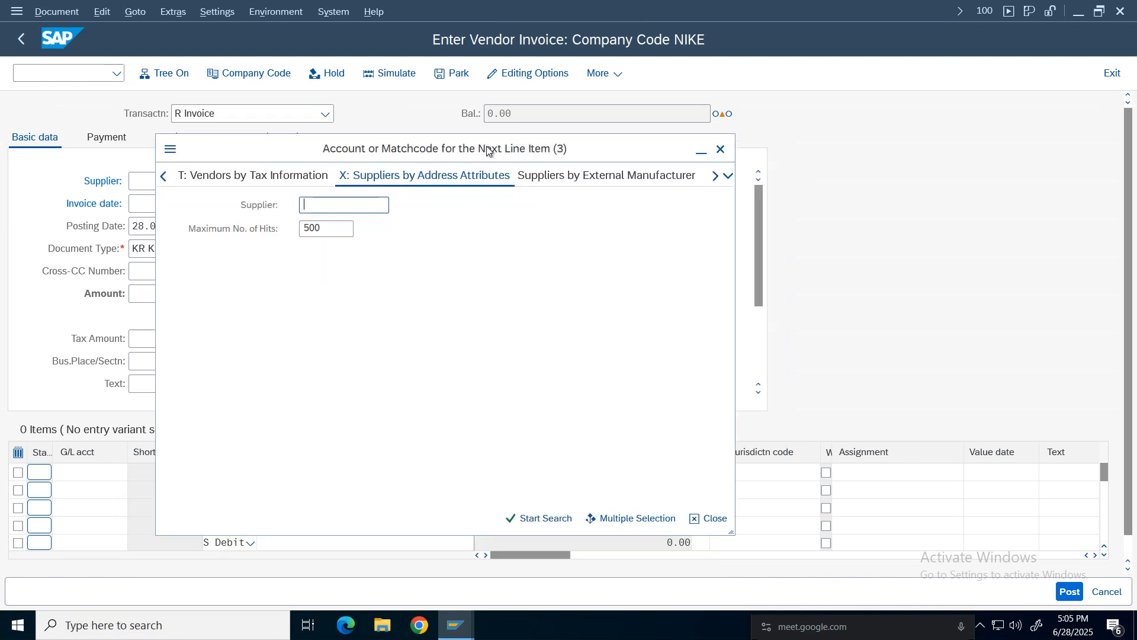
left_click(729, 175)
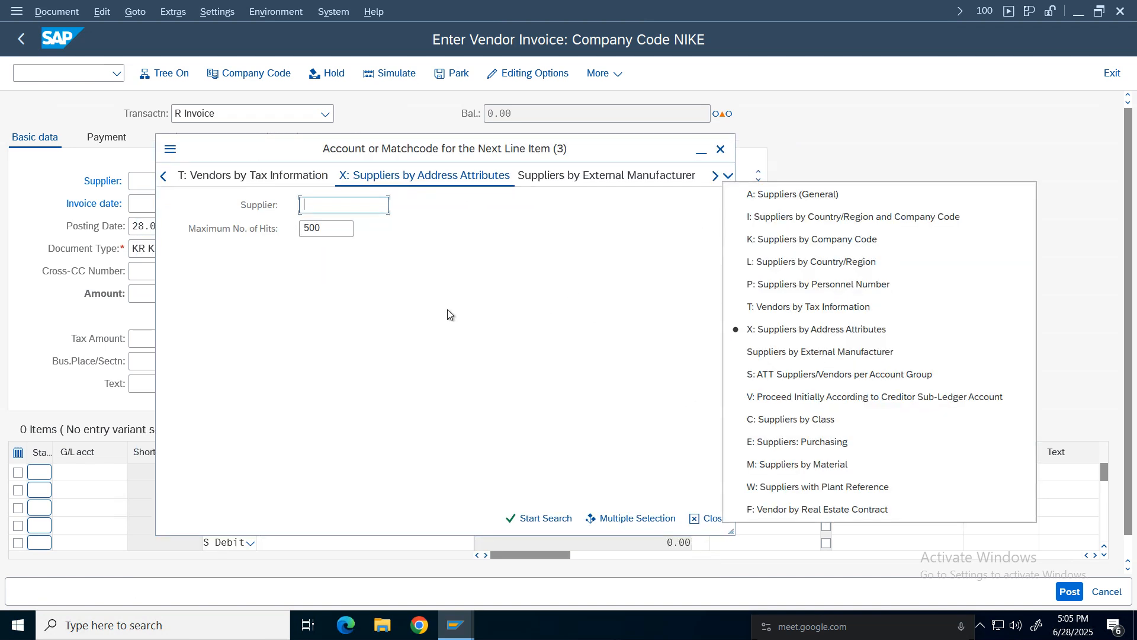
left_click(829, 239)
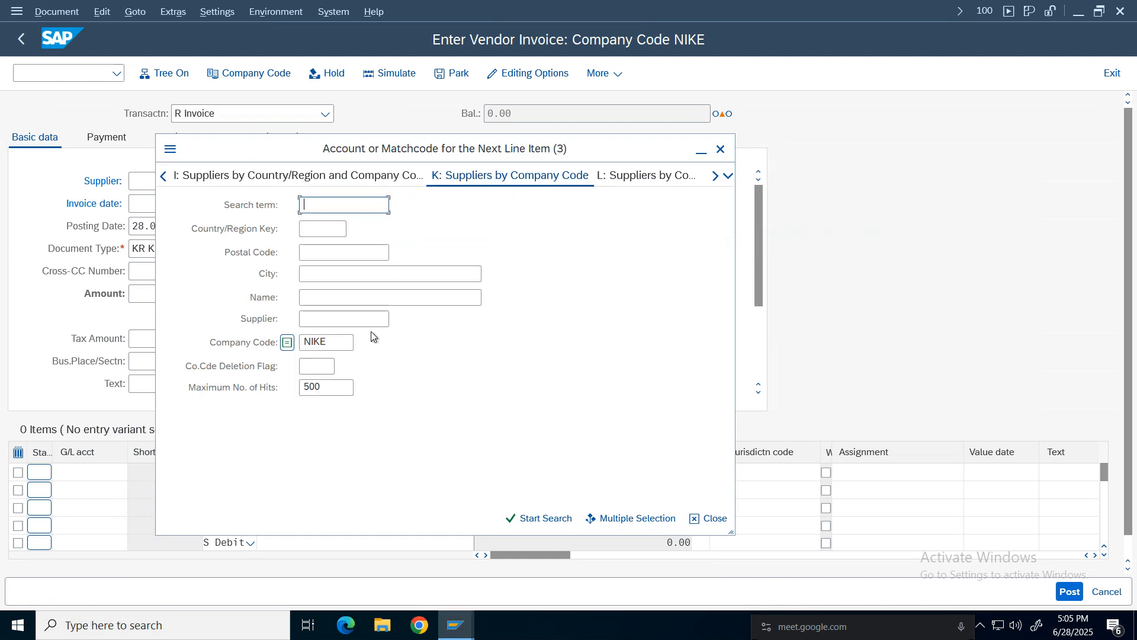
left_click(542, 518)
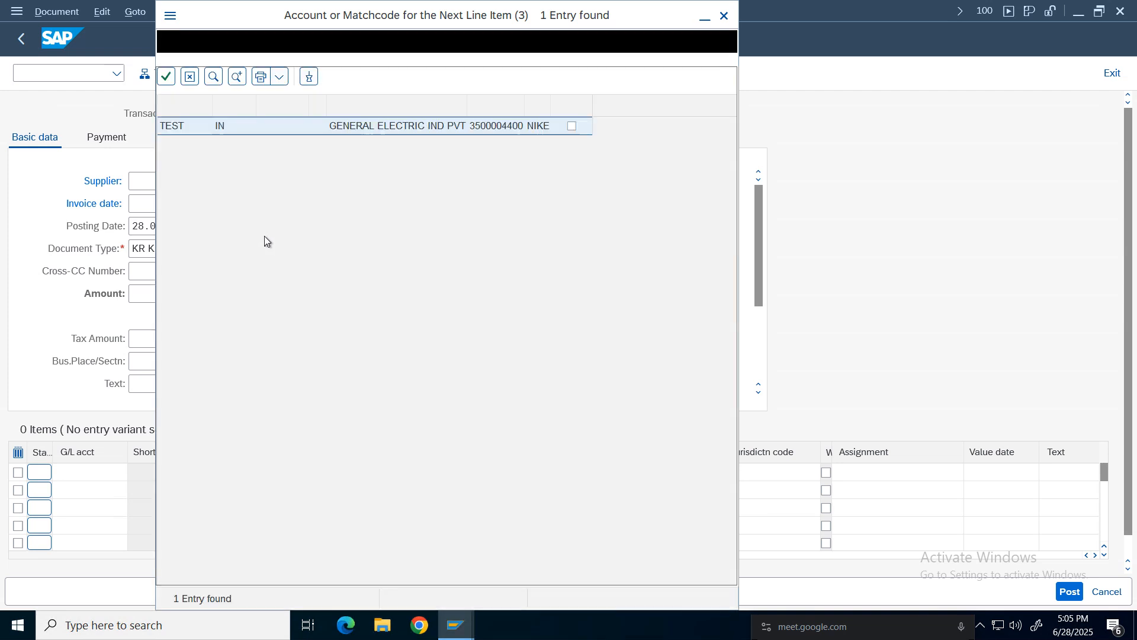
double_click(403, 128)
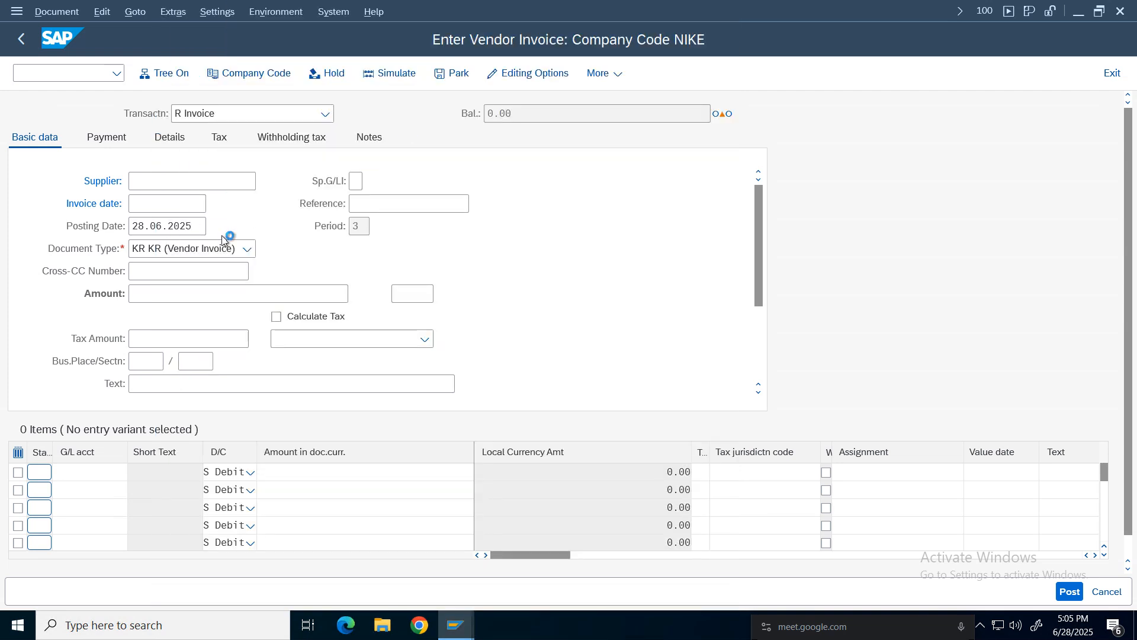
double_click(162, 181)
Set the invoice date to 28.06.2025 using the calendar.
left_click(157, 205)
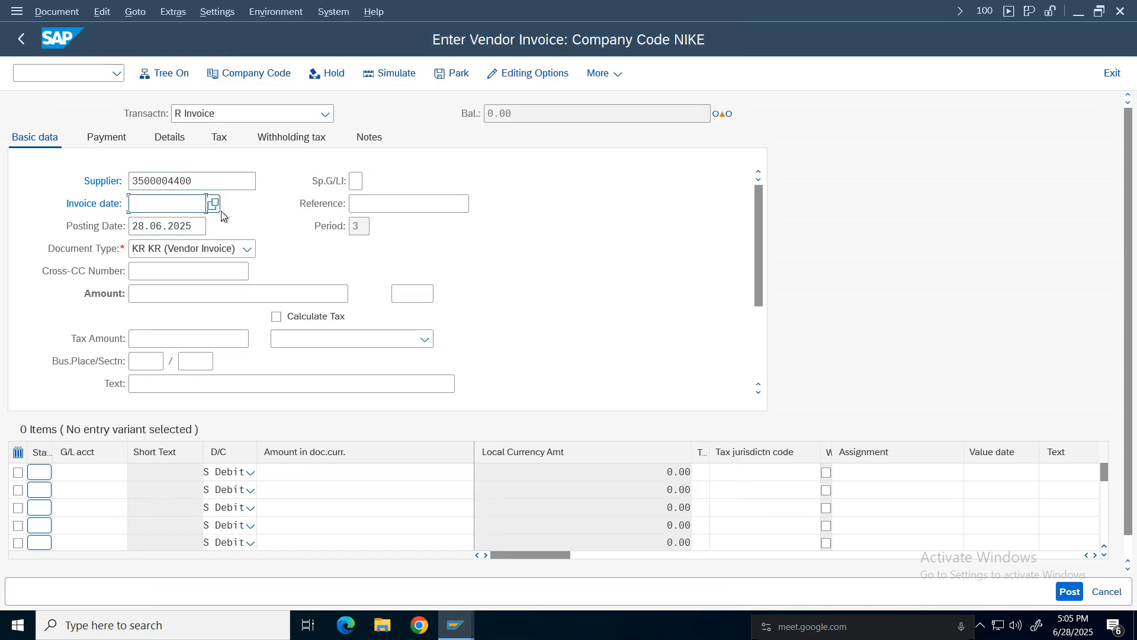
left_click(213, 204)
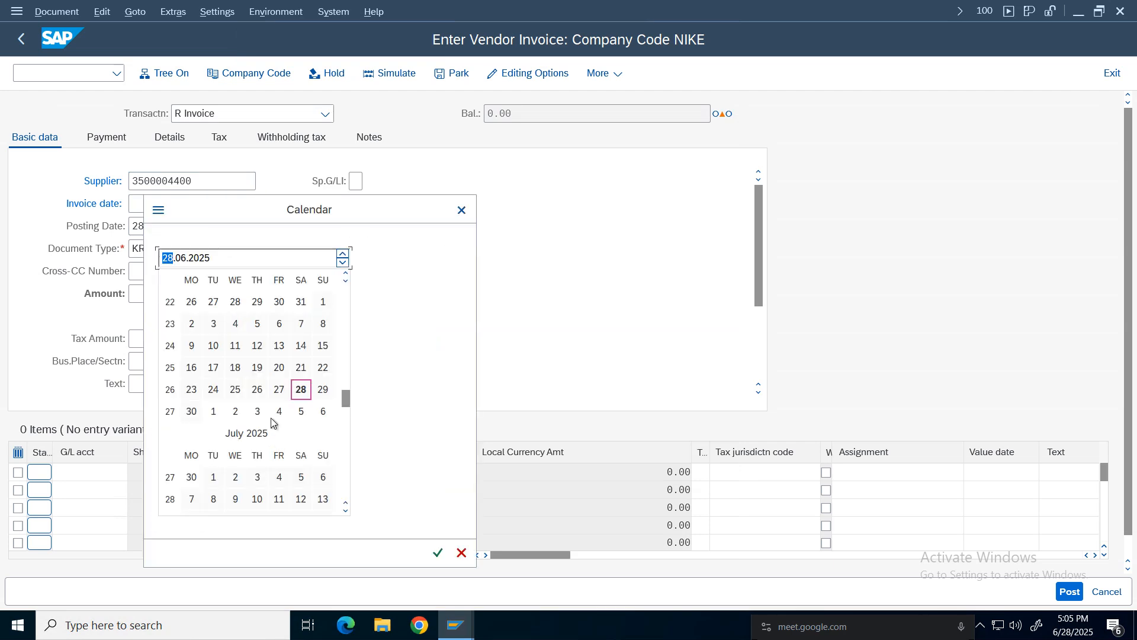
double_click(300, 389)
left_click(149, 295)
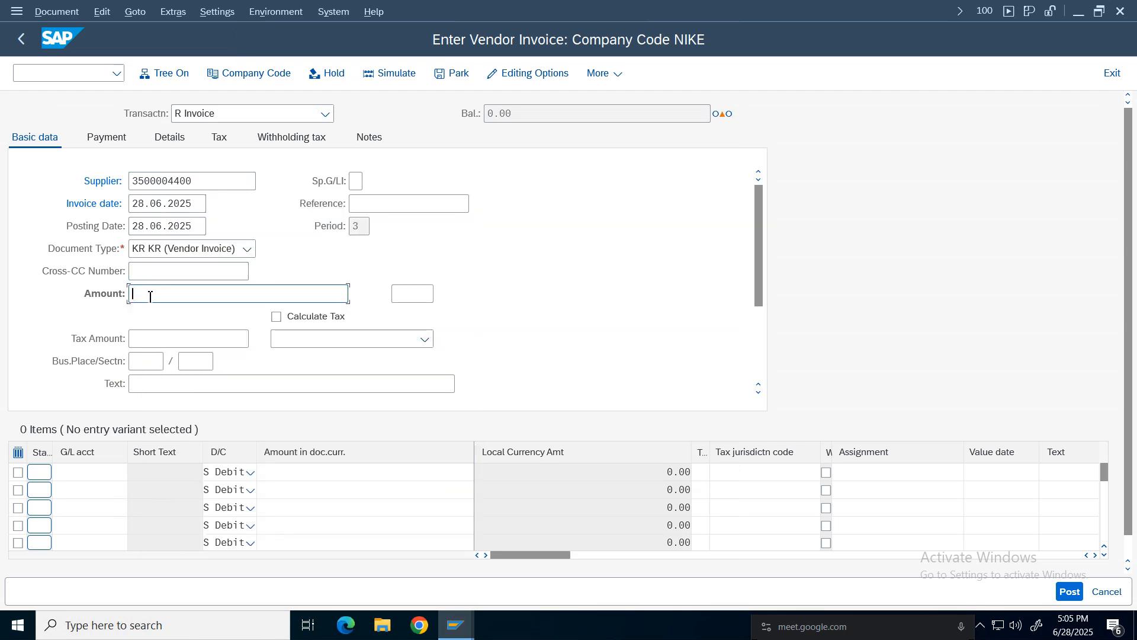
Choose G/L account 3000 Rent Expenses for the first line item from the account search.
left_click(90, 472)
left_click(134, 472)
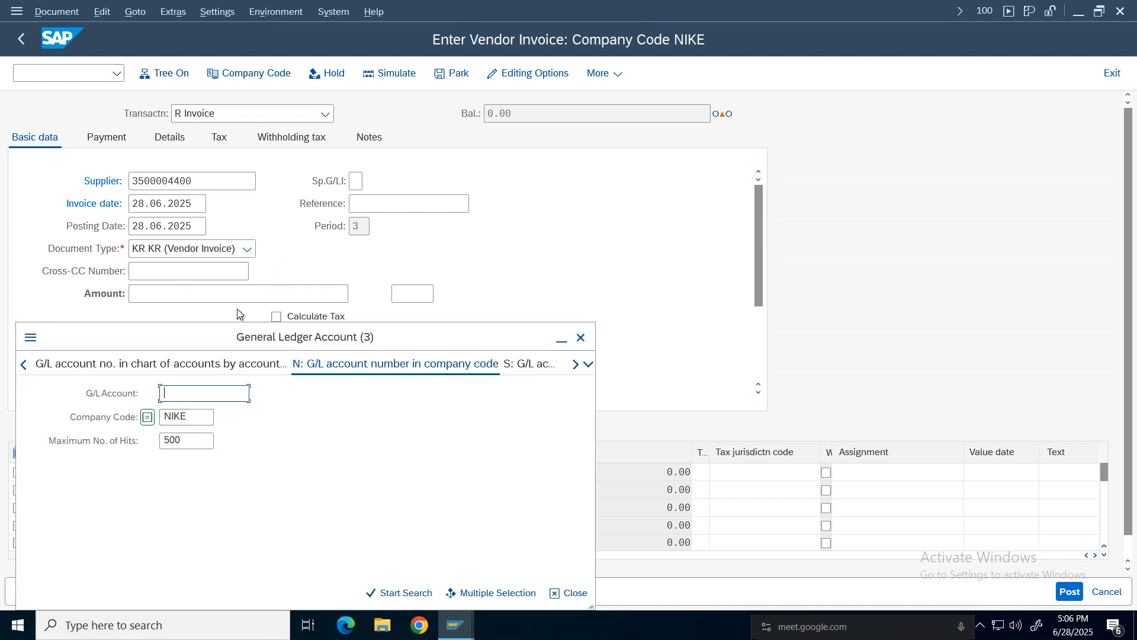
key("Return")
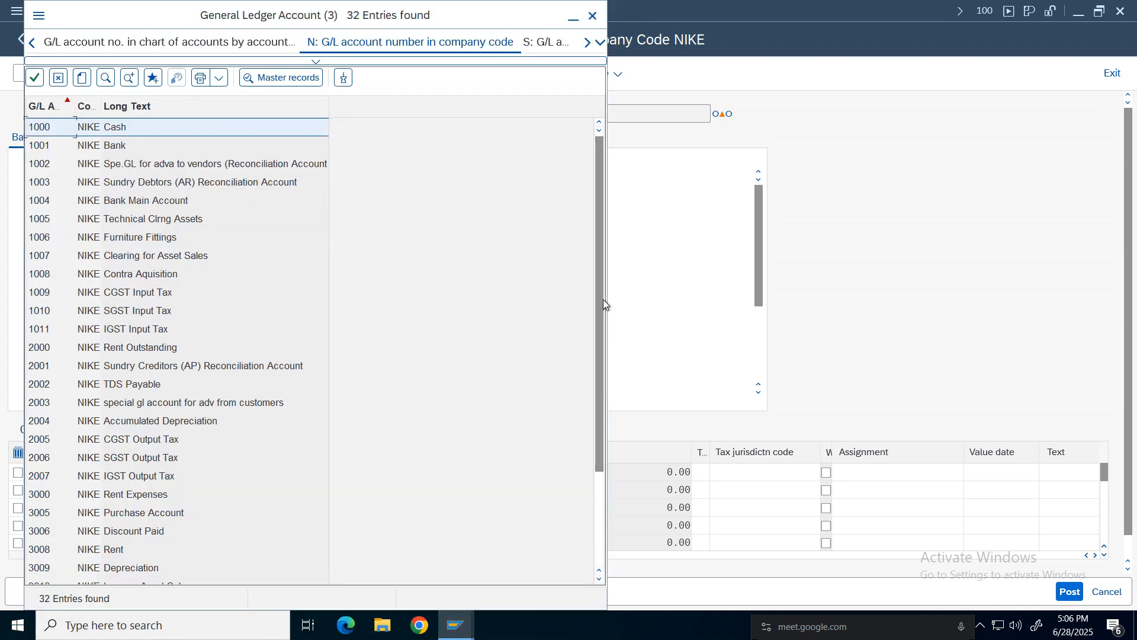
left_click_drag(603, 300, 597, 328)
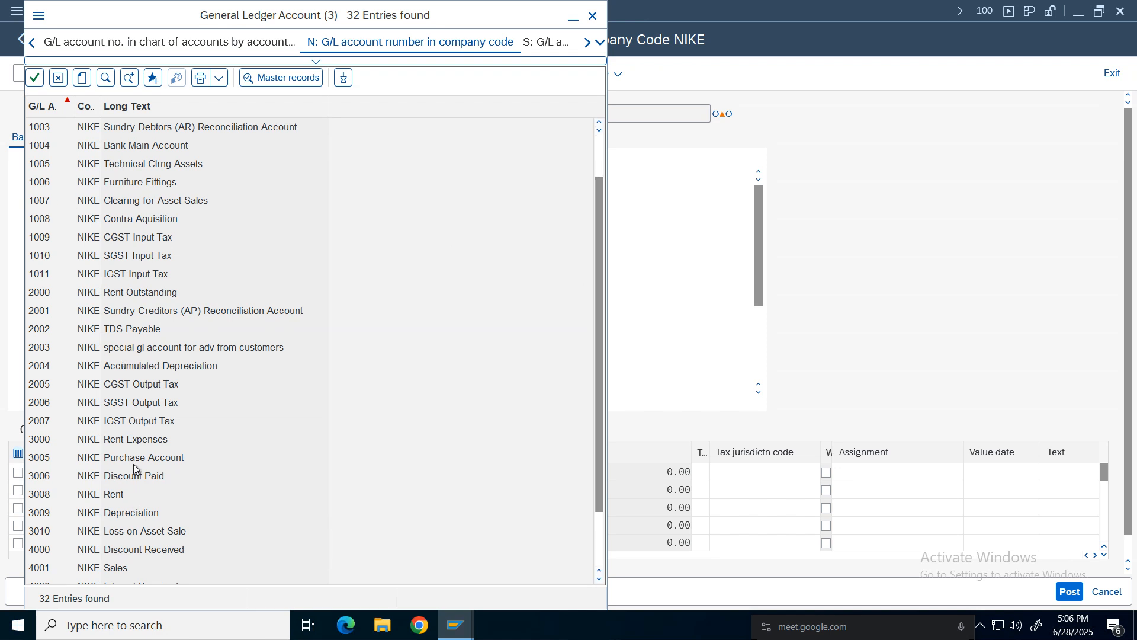
double_click(129, 444)
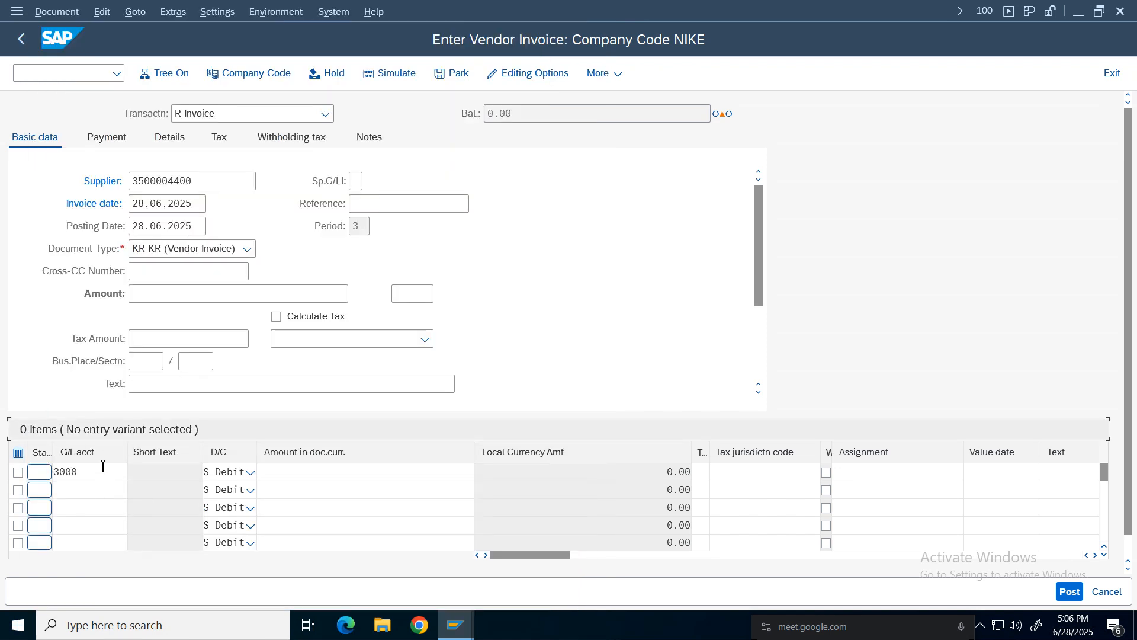
Enter 1000 as the line item's amount in document currency.
left_click(353, 477)
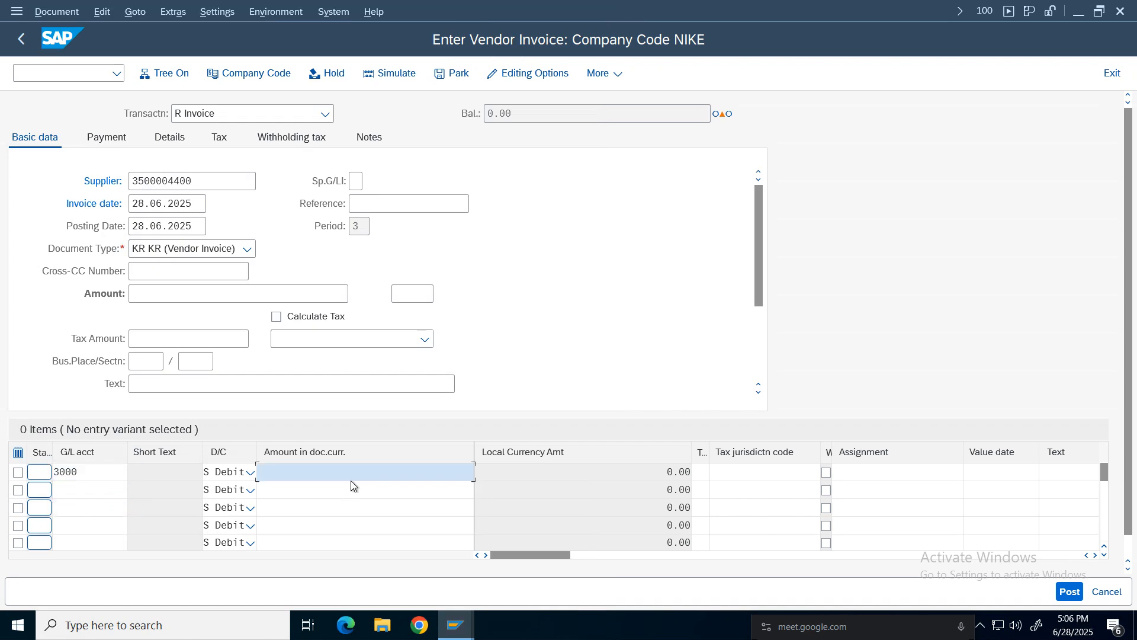
type("1000")
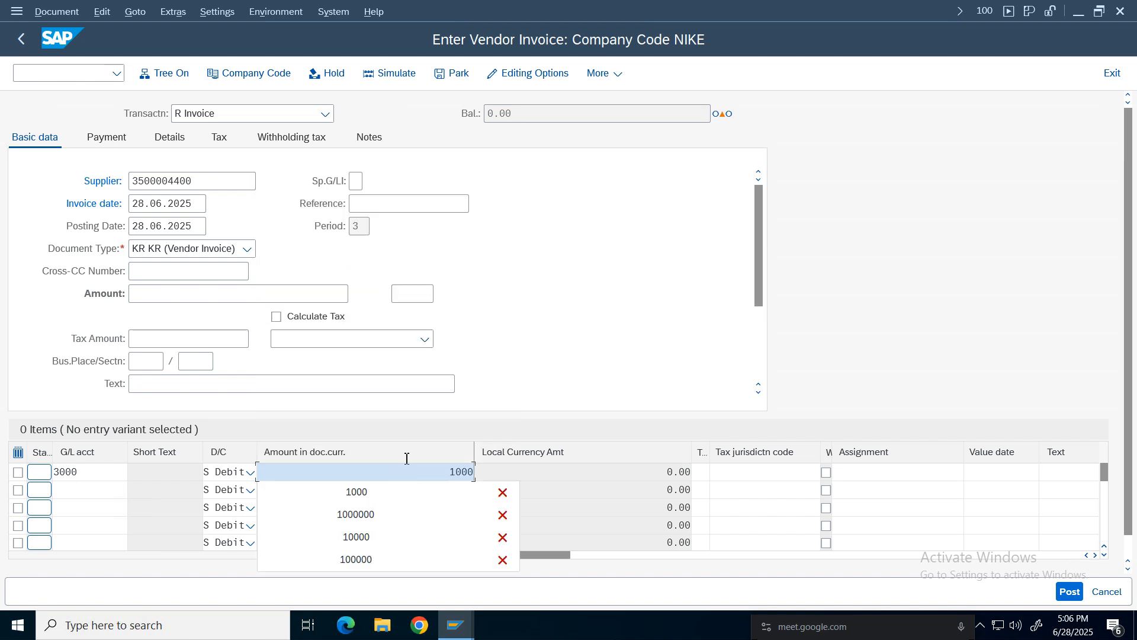
left_click(464, 488)
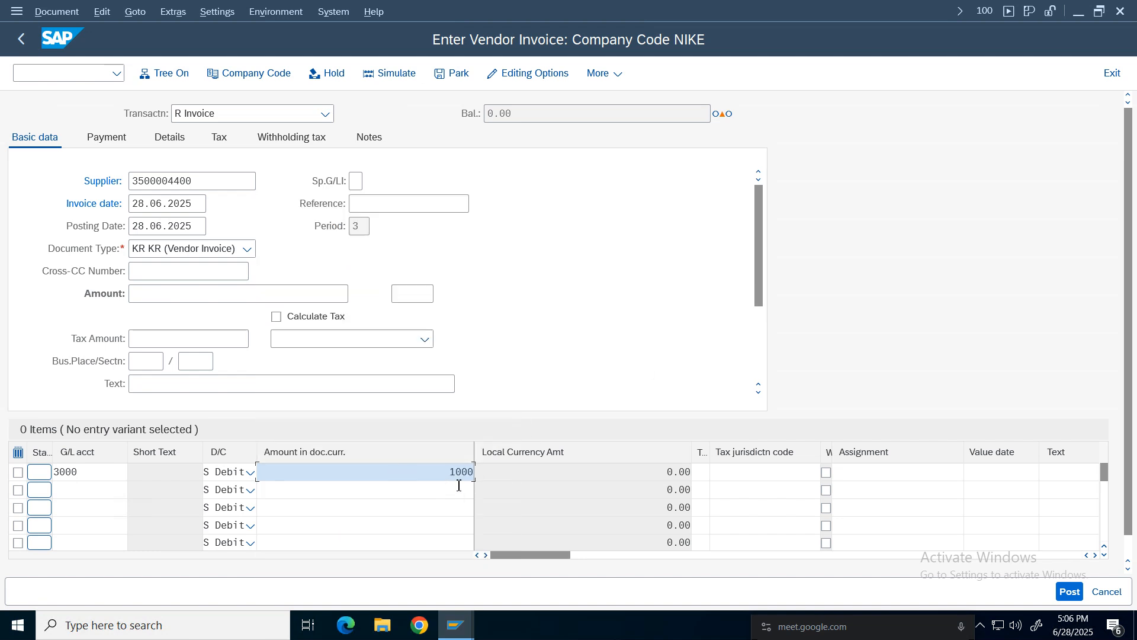
Set the line item's cost center to 100100.
left_click(1095, 555)
left_click(1095, 555)
left_click(1095, 555)
left_click(1095, 555)
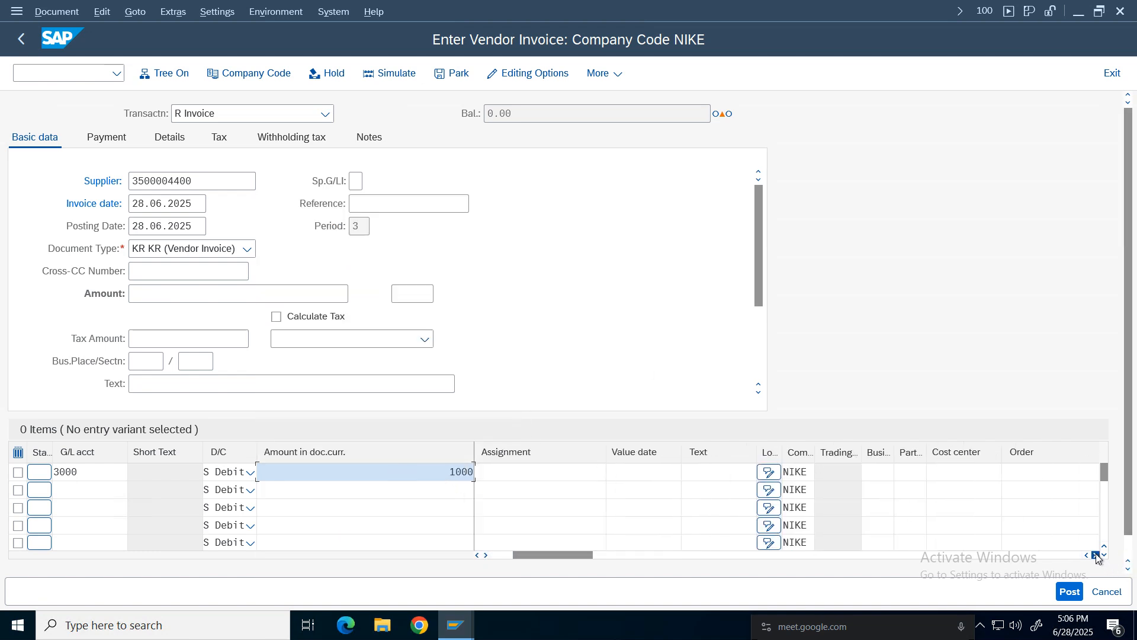
left_click(1095, 555)
left_click(1095, 555)
left_click(791, 473)
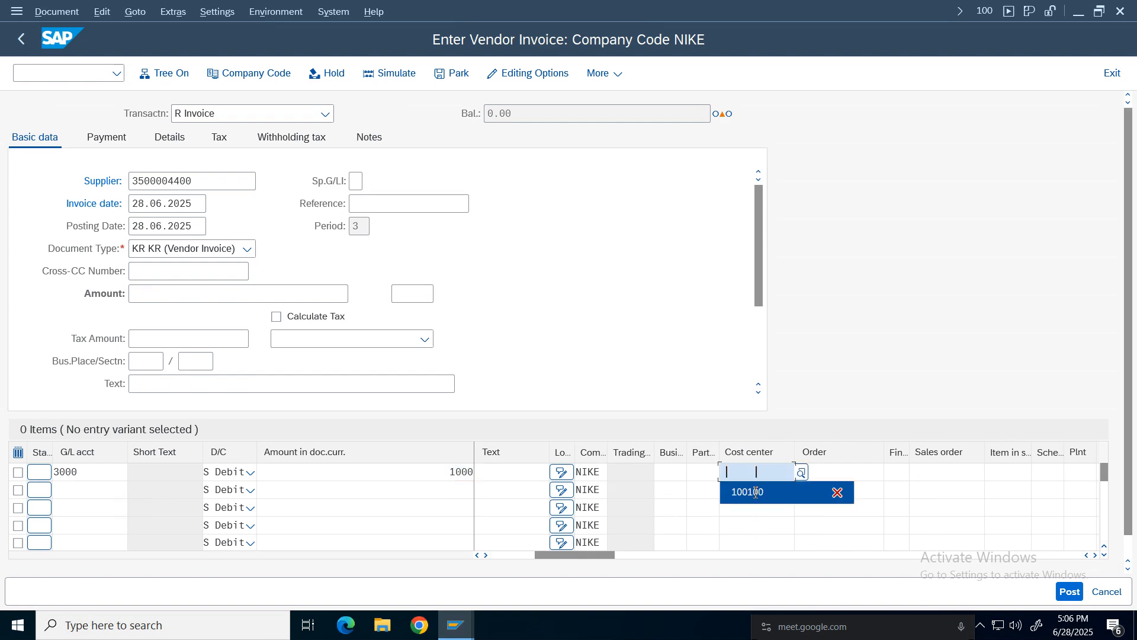
left_click(747, 493)
key("Return")
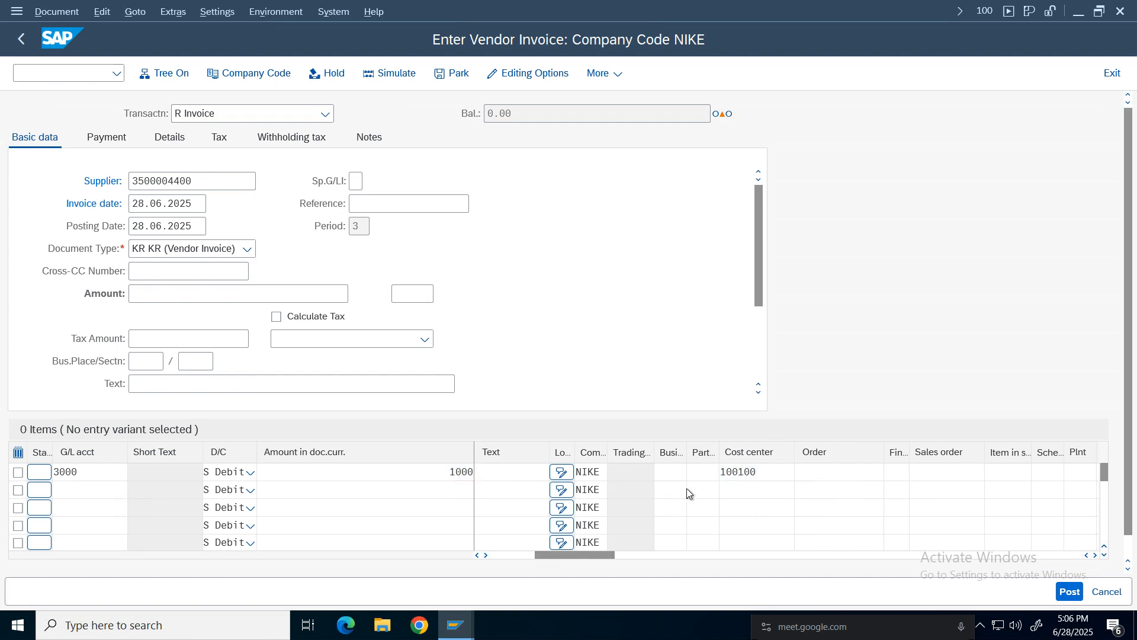
Set the invoice currency to INR.
left_click(390, 295)
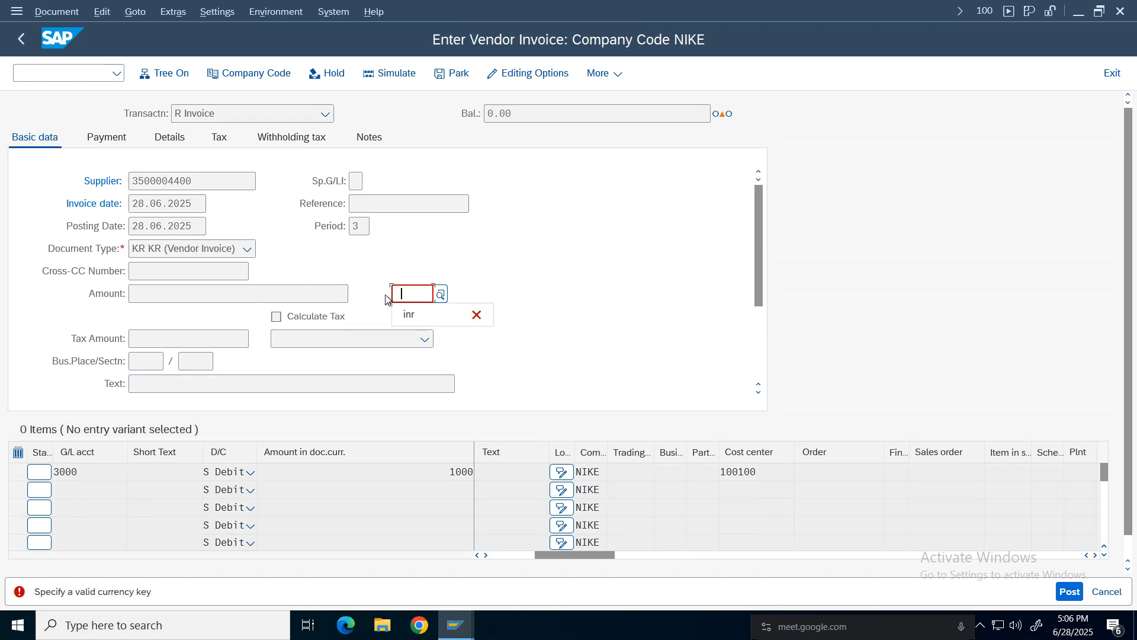
type("inr")
key("Return")
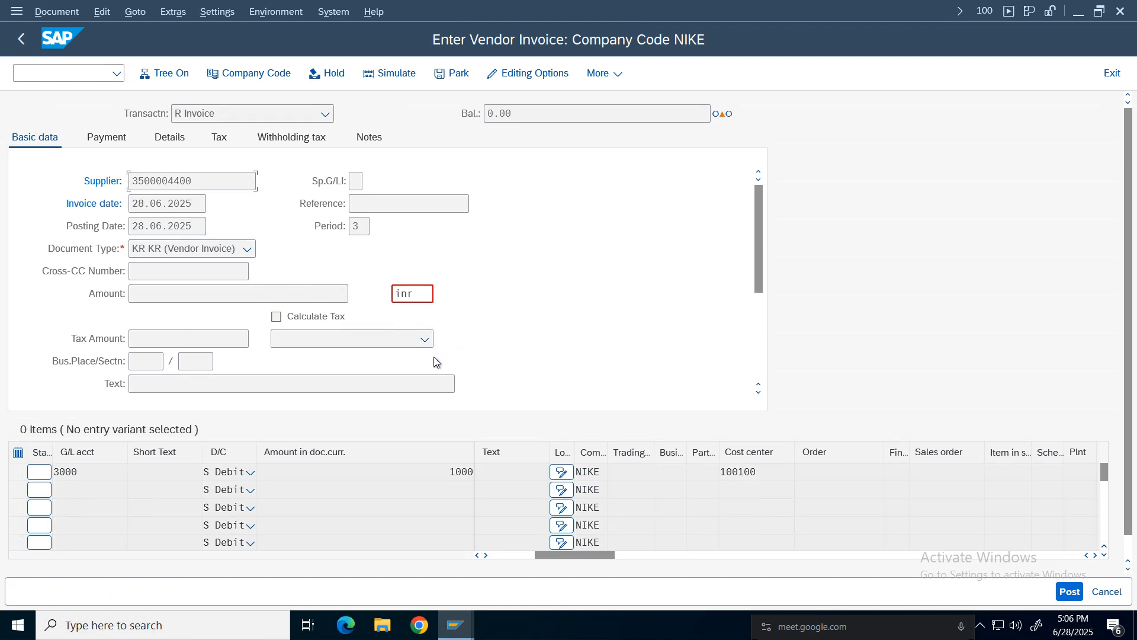
left_click(522, 555)
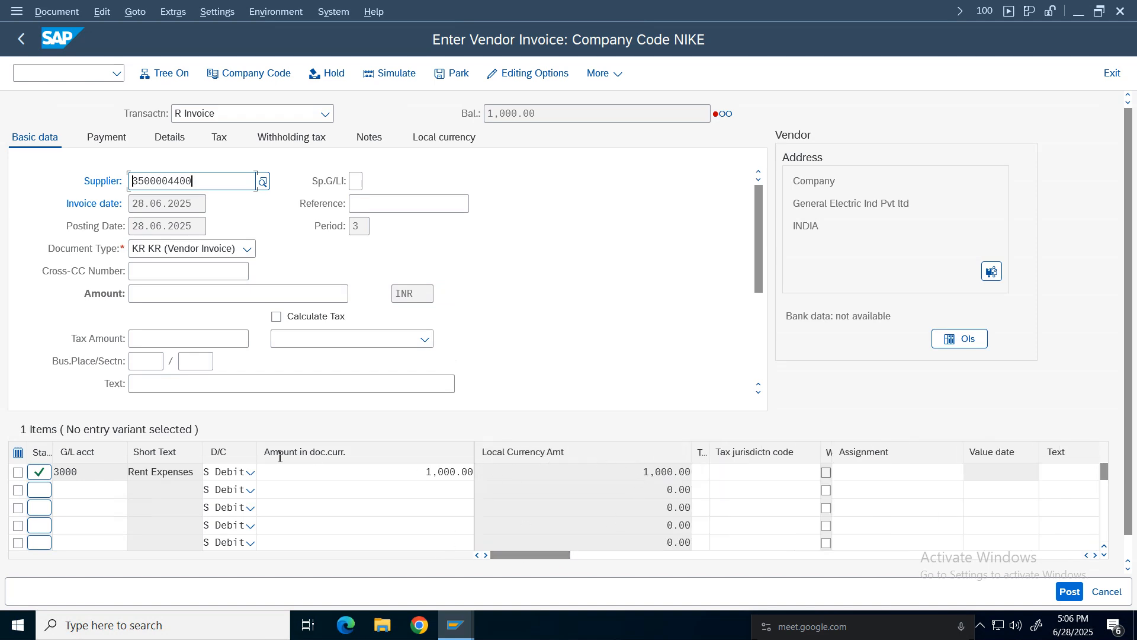
Enable Calculate Tax and assign tax code I1 to the Rent Expenses line item.
left_click_drag(702, 454, 731, 454)
left_click(711, 472)
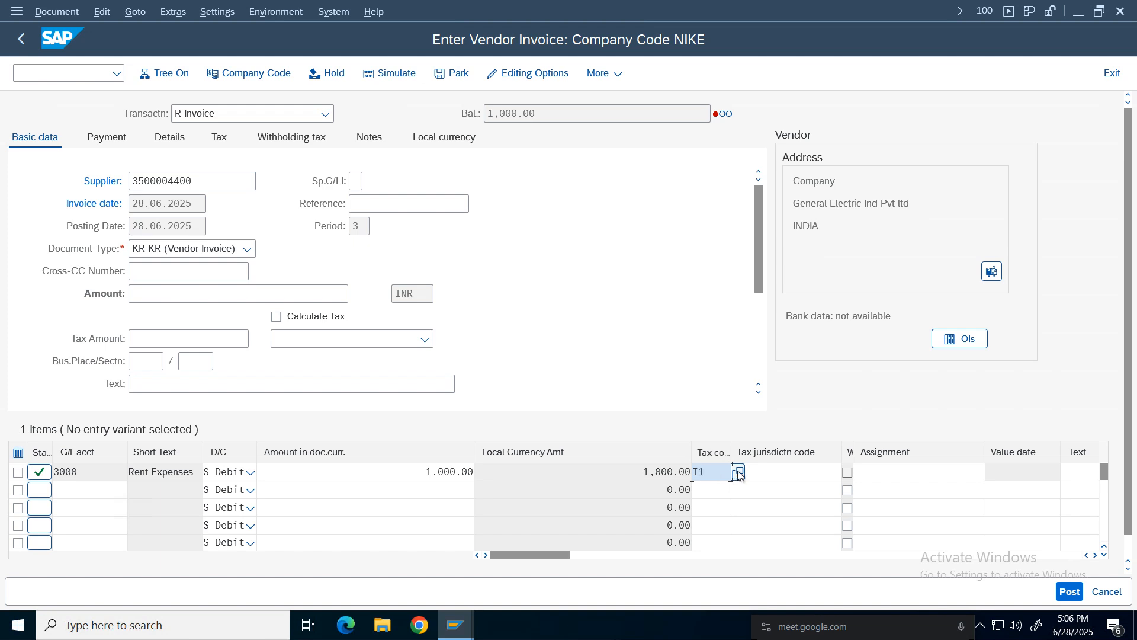
left_click(315, 288)
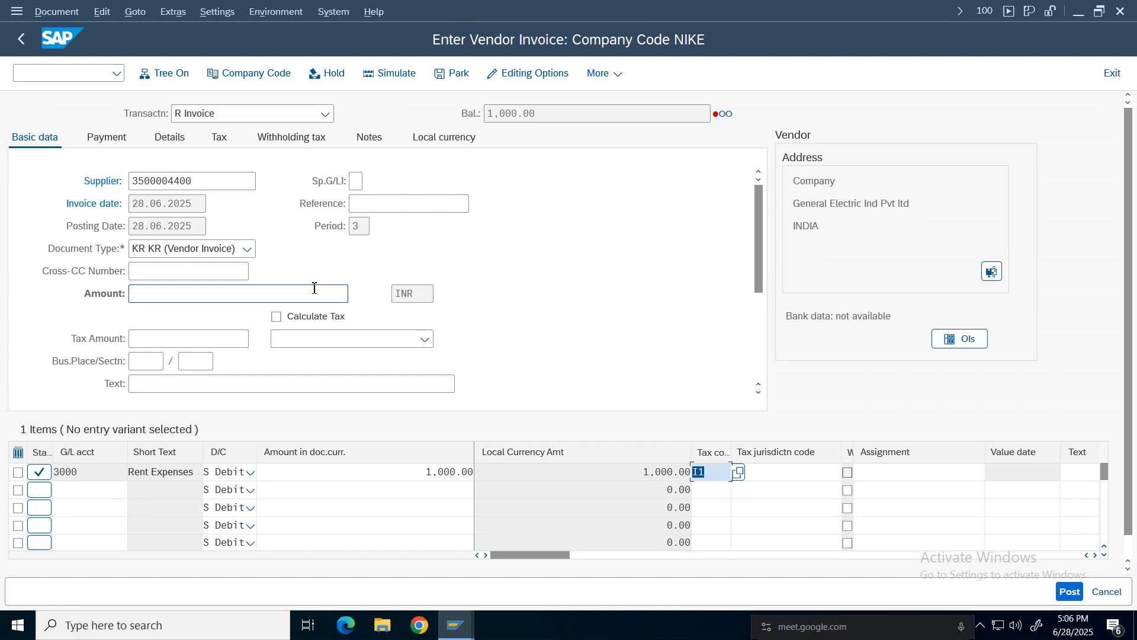
left_click(719, 472)
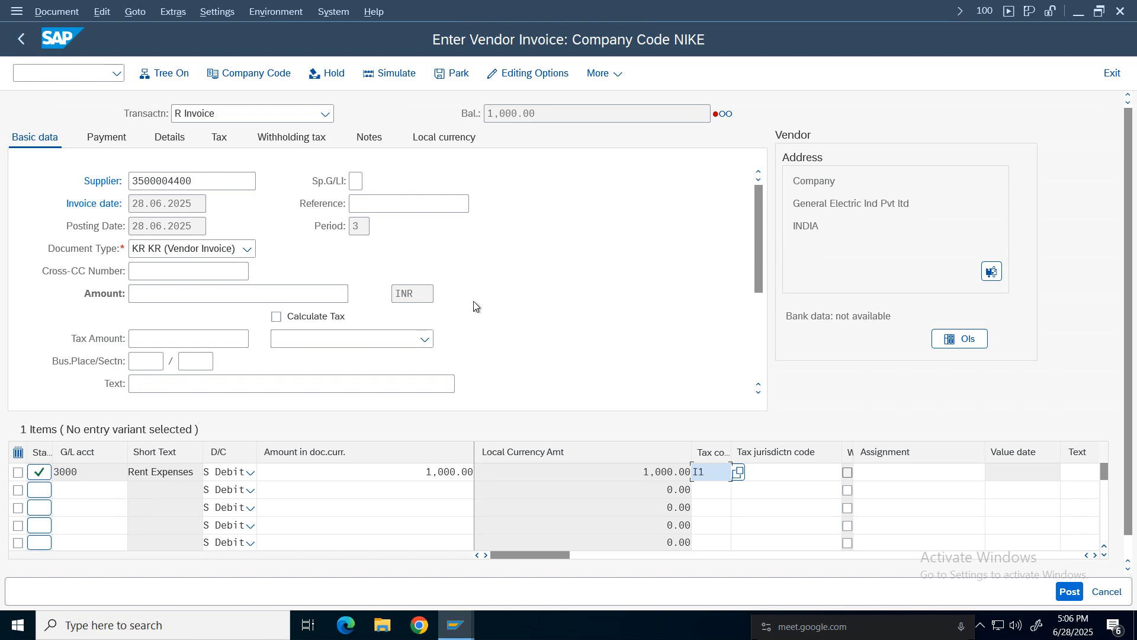
left_click(315, 319)
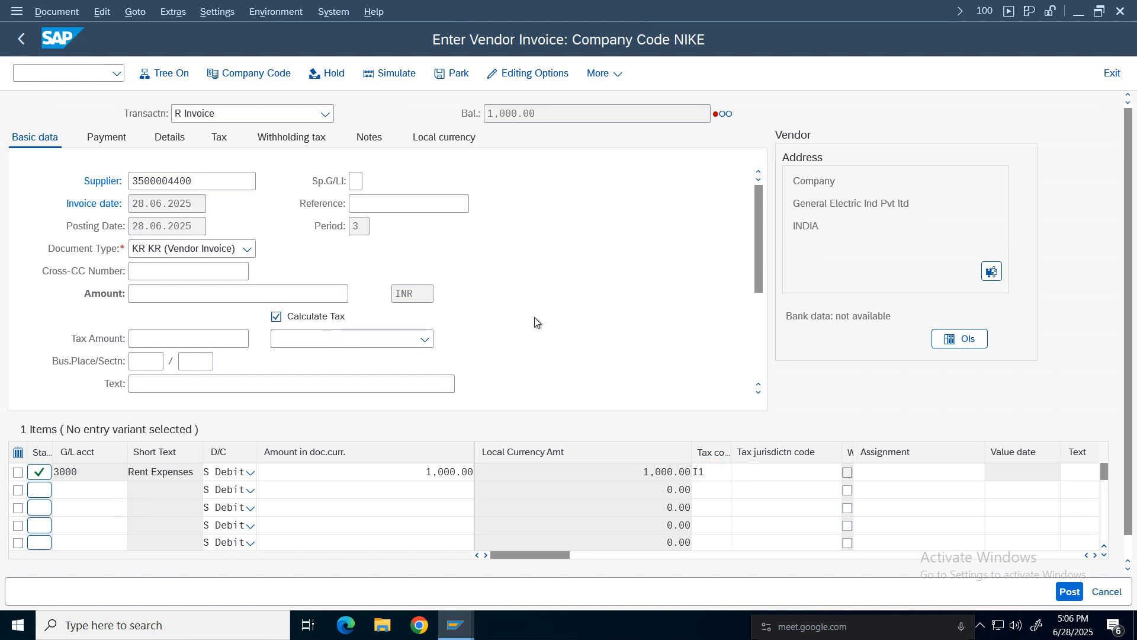
key("Return")
key("Return")
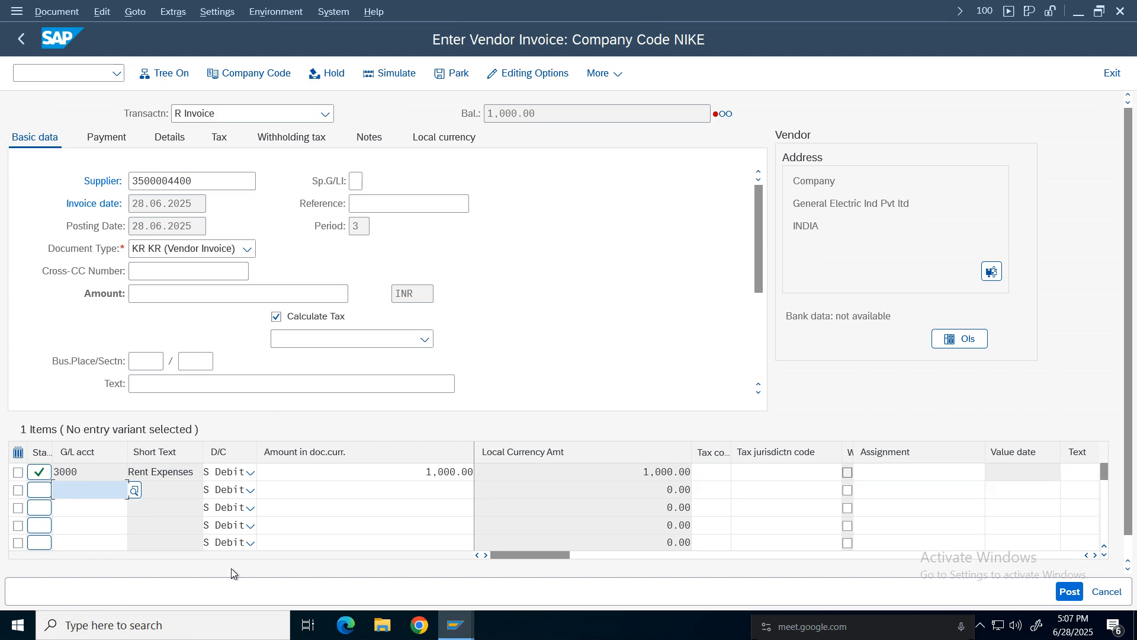
left_click(711, 474)
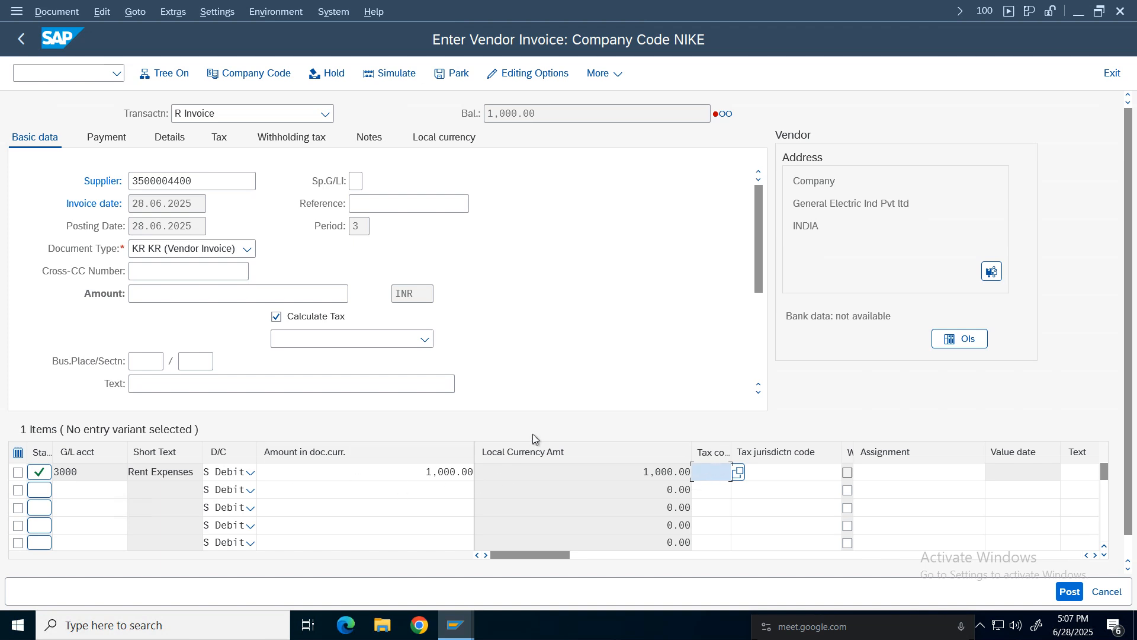
type("I1")
key("Return")
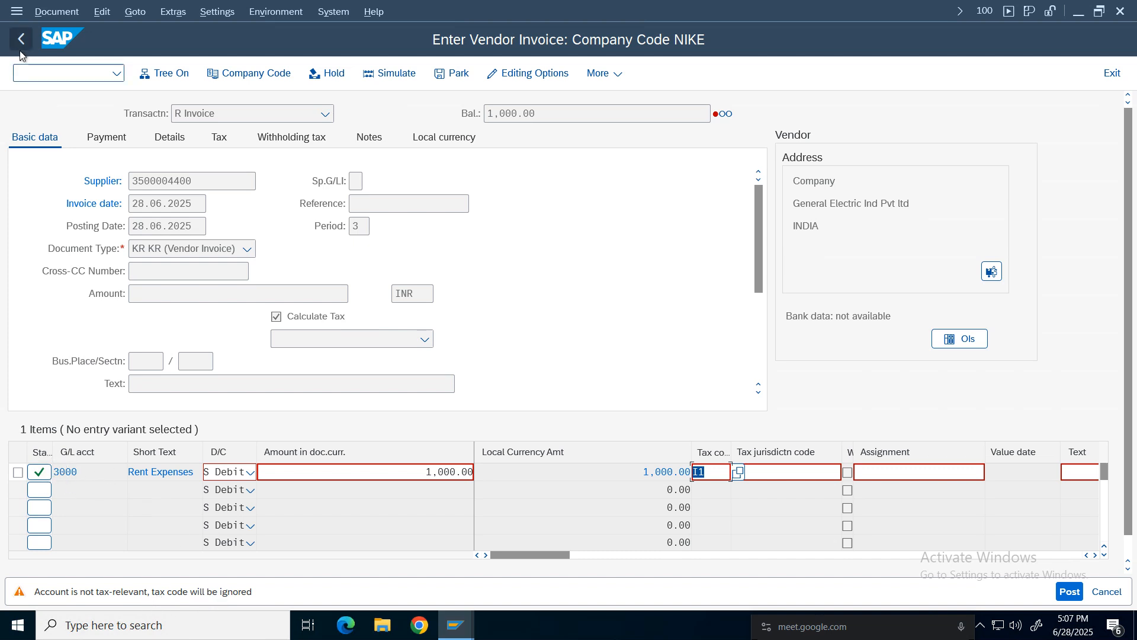
Open a new session with the /o command.
left_click(45, 74)
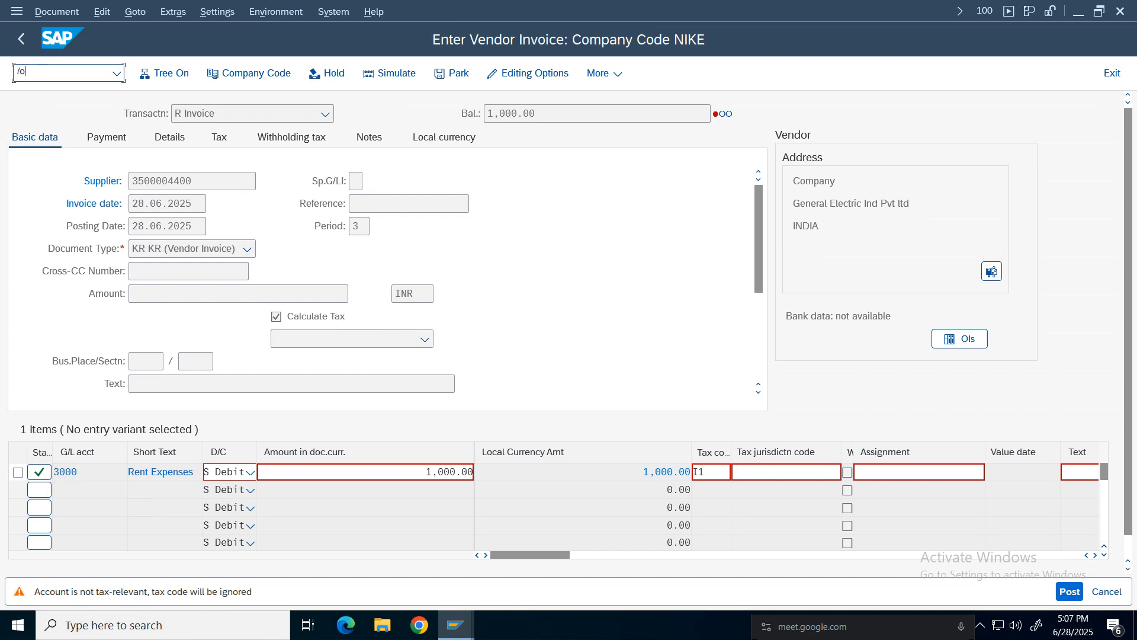
key("Return")
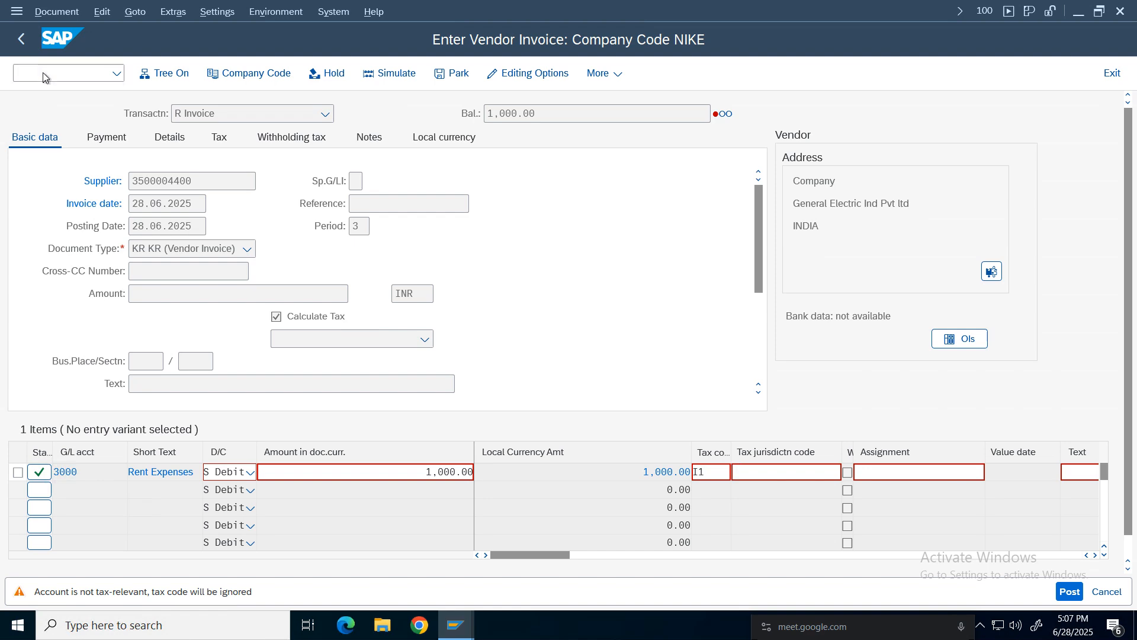
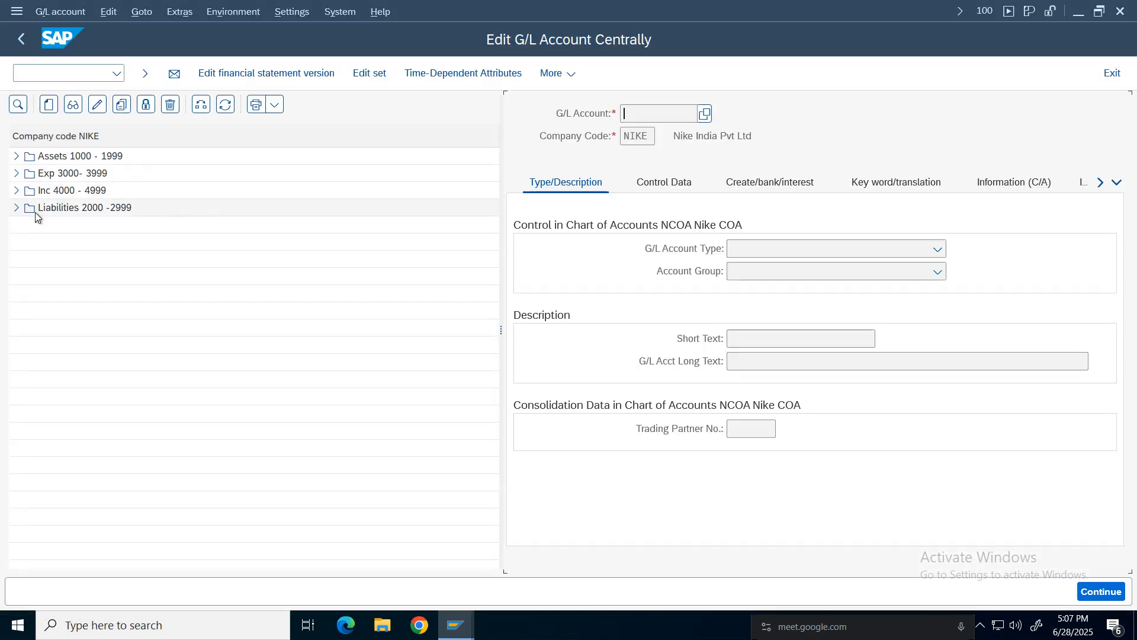
Open the Rent expense account 3008 in the G/L account tree and review its settings across the account tabs.
double_click(27, 174)
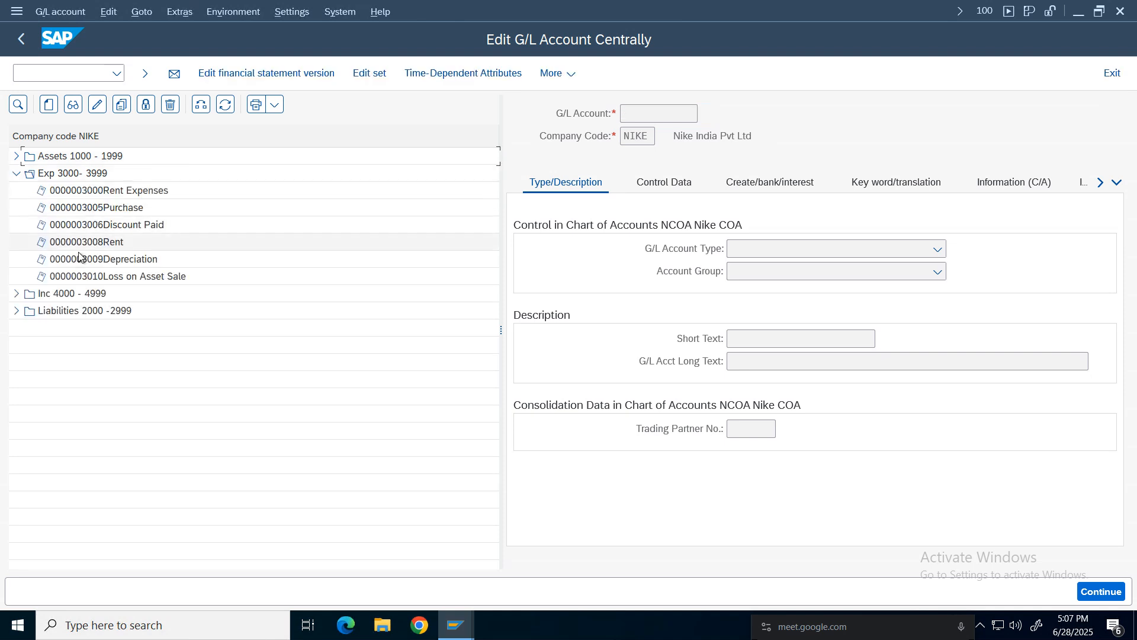
double_click(72, 241)
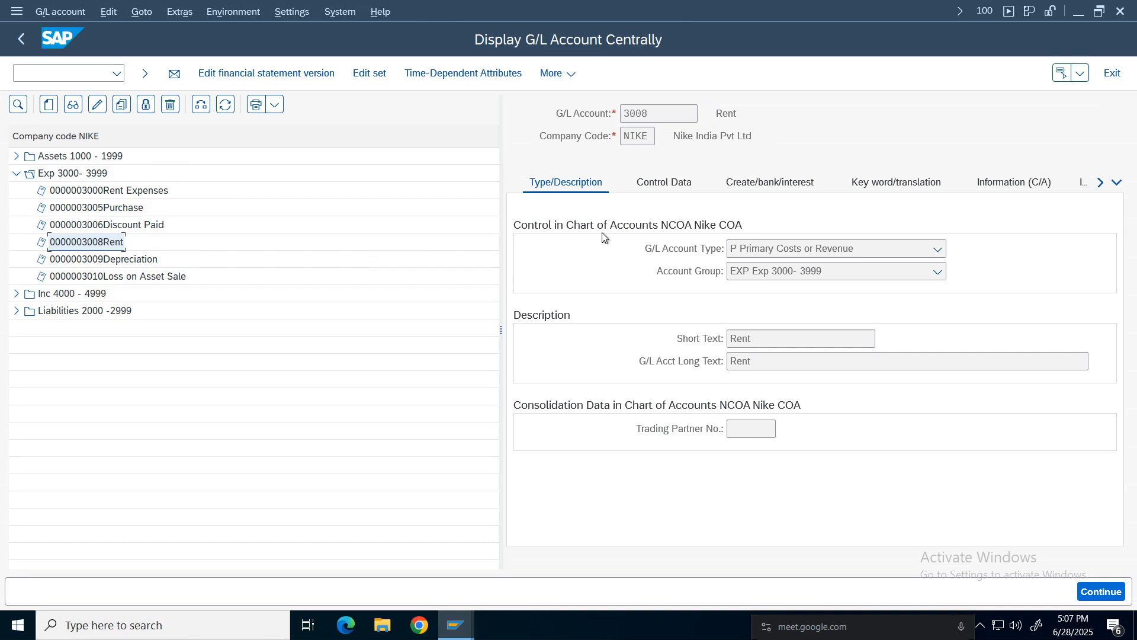
left_click(132, 190)
left_click(106, 243)
left_click(664, 185)
left_click(742, 200)
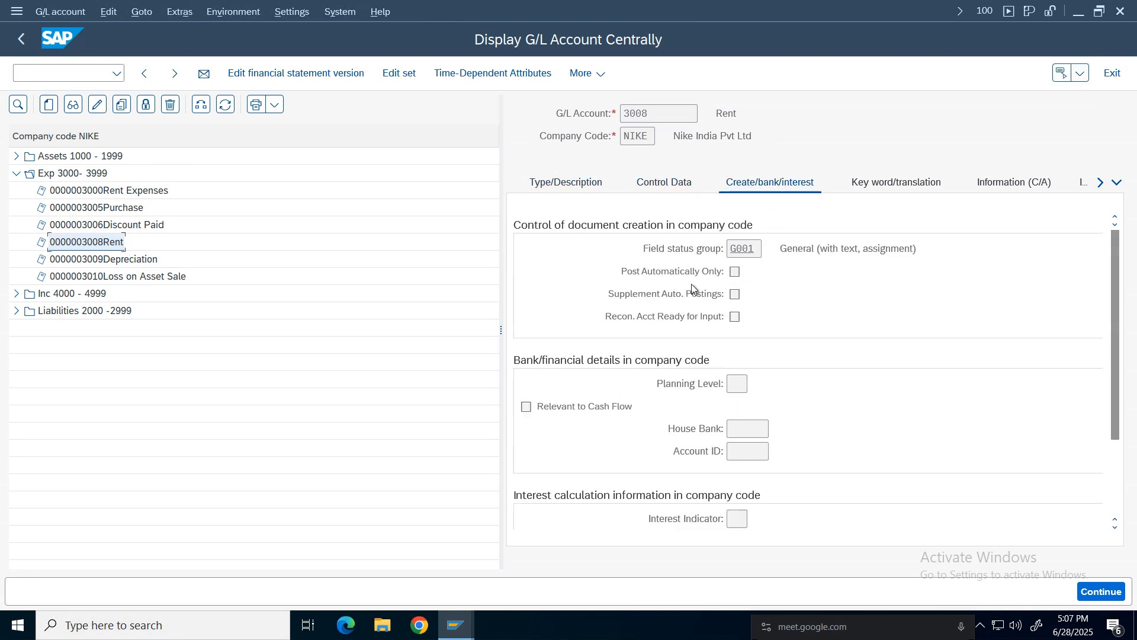
left_click(1117, 183)
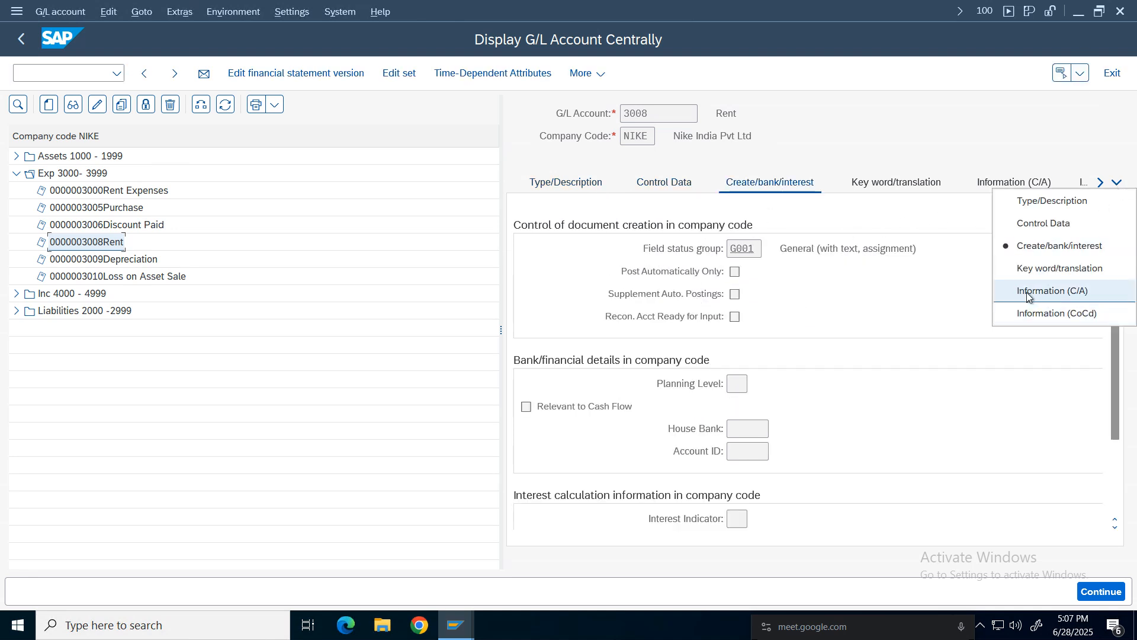
left_click(1031, 291)
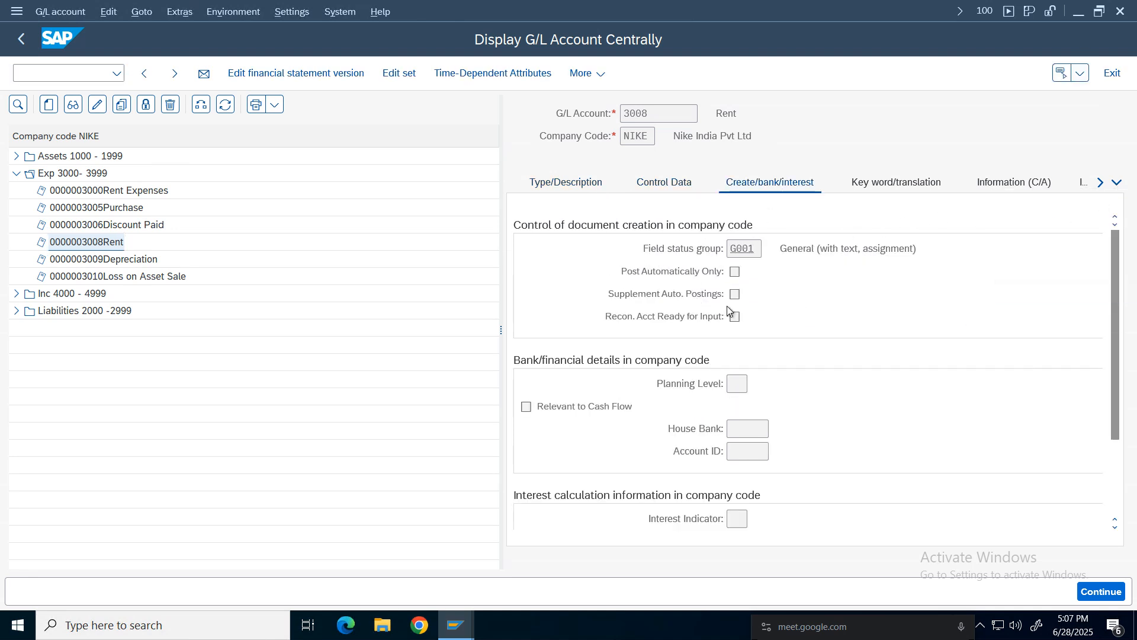
left_click(1118, 183)
left_click(1031, 314)
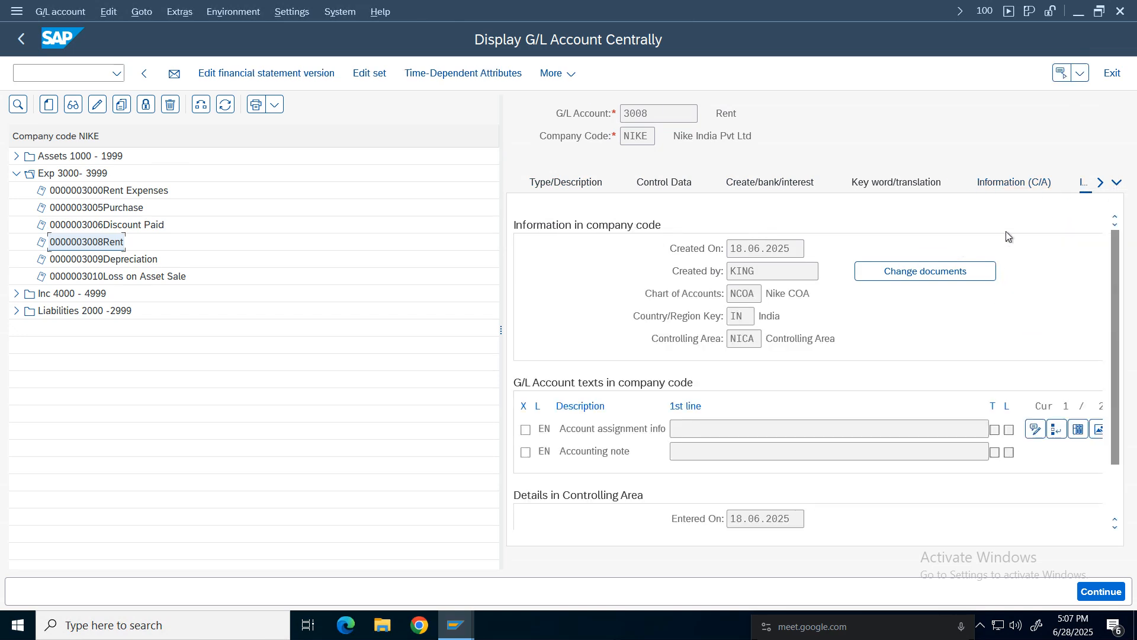
left_click(896, 182)
left_click(664, 182)
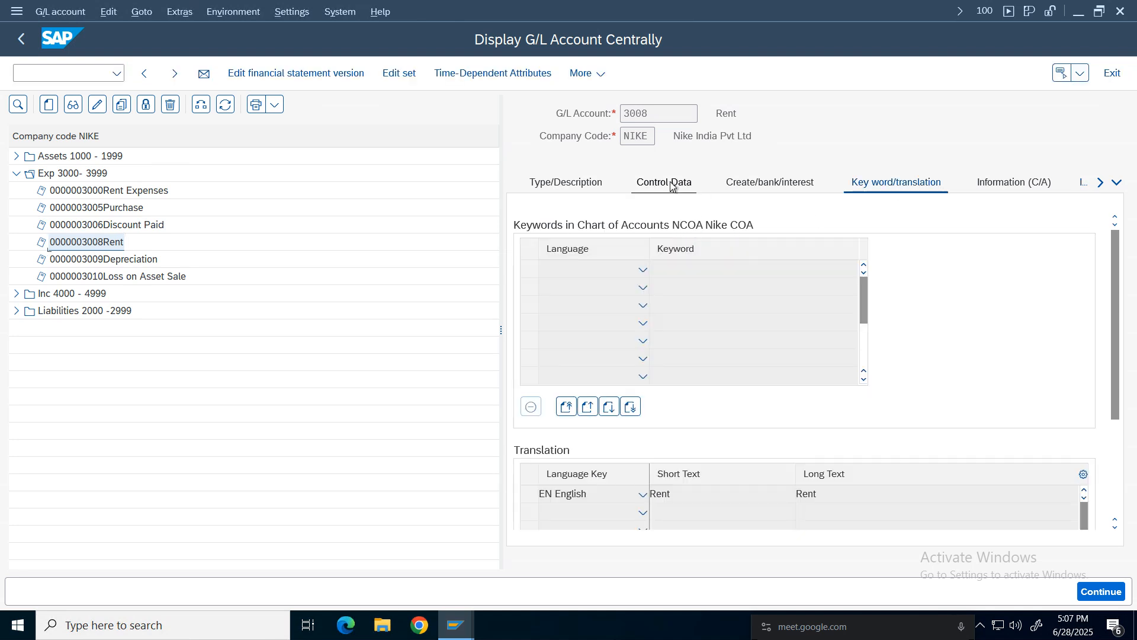
left_click(582, 185)
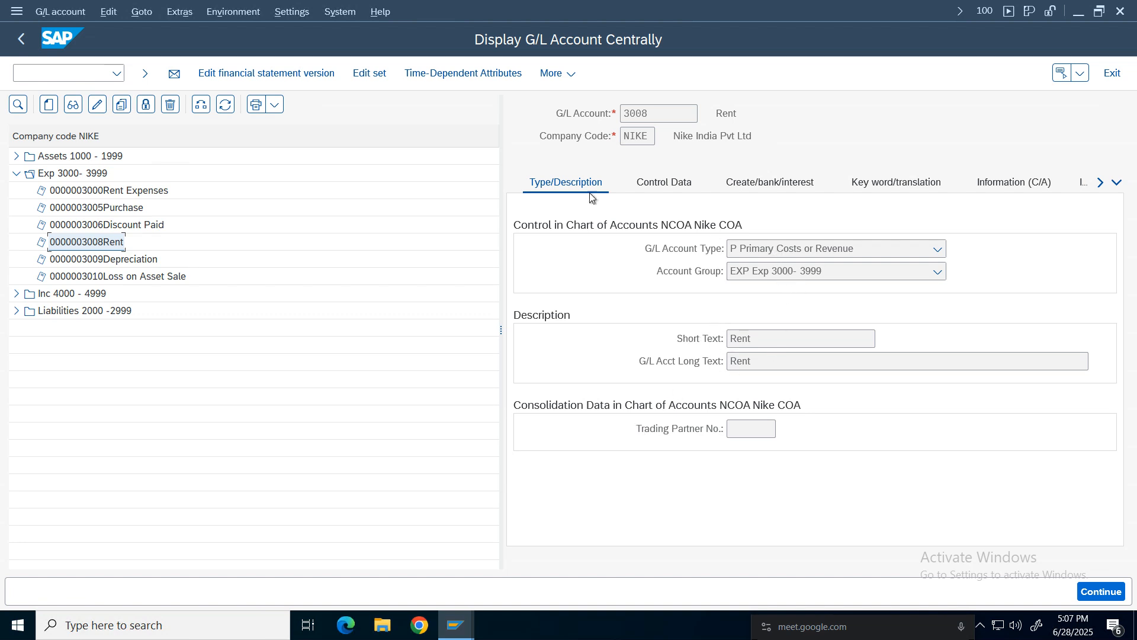
left_click(672, 194)
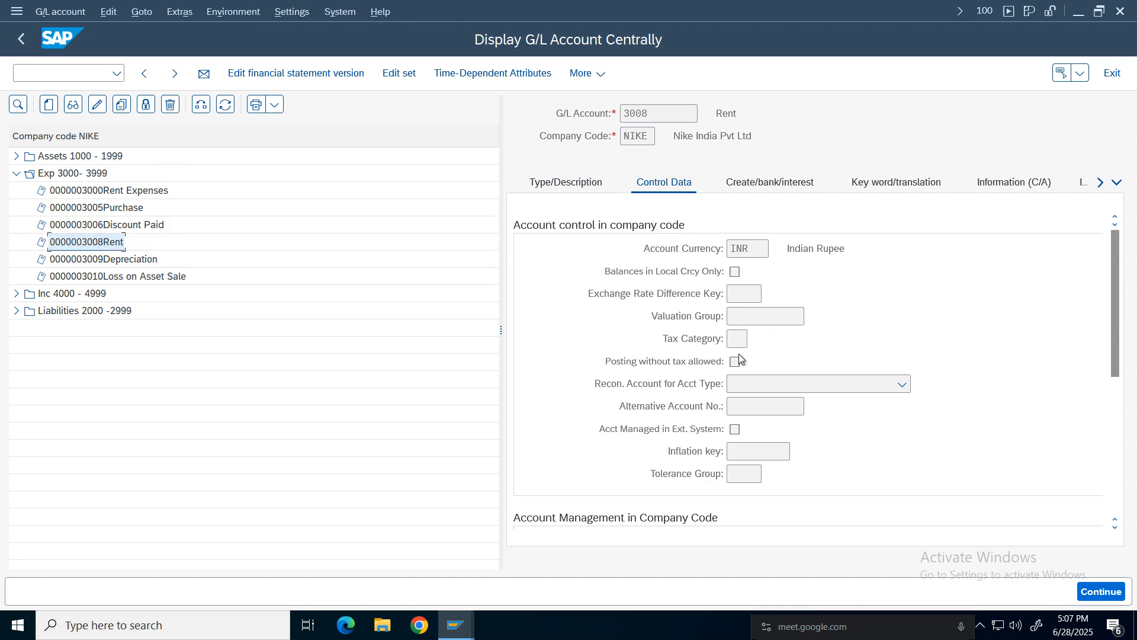
Try to set the Rent account's tax category to Only input tax allowed, then exit without saving.
left_click(96, 105)
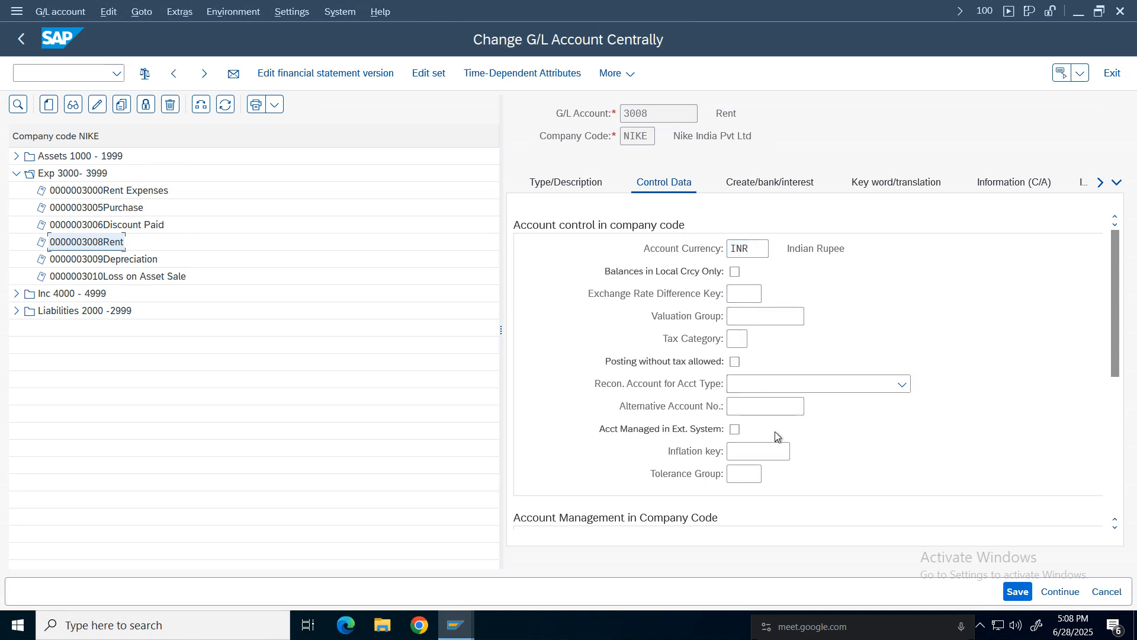
left_click(746, 341)
left_click(758, 341)
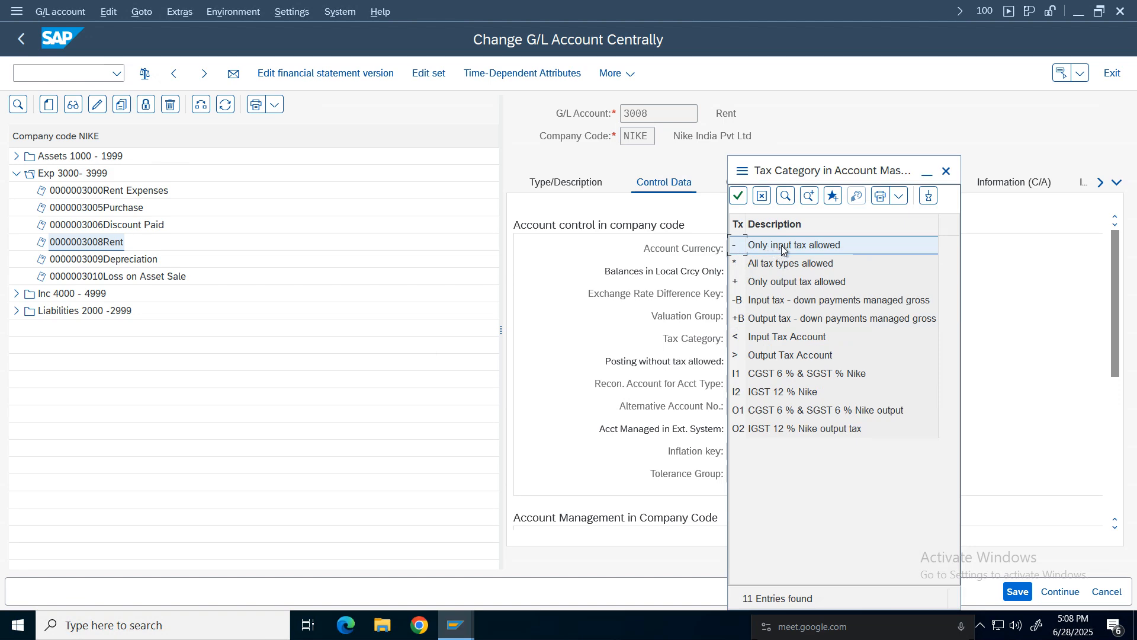
double_click(782, 246)
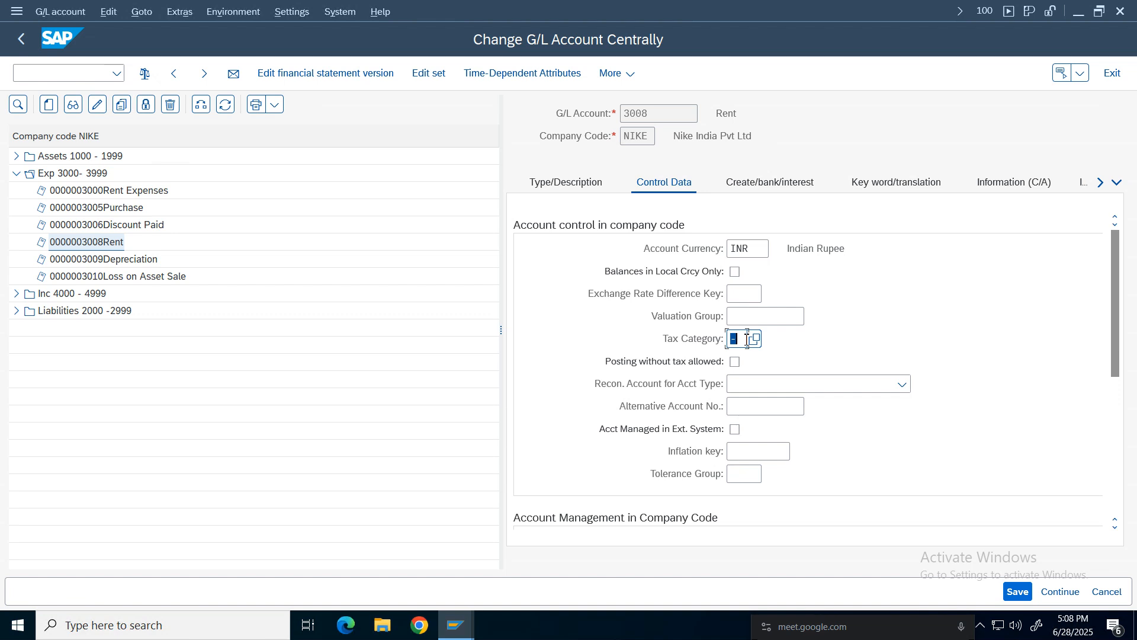
left_click(1106, 591)
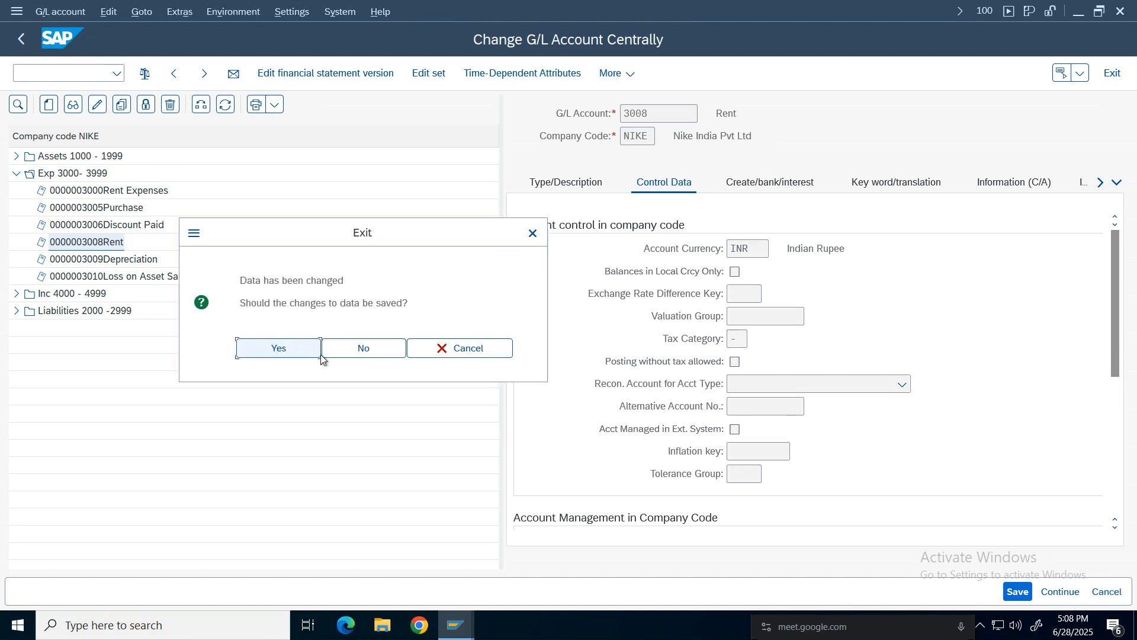
left_click(364, 353)
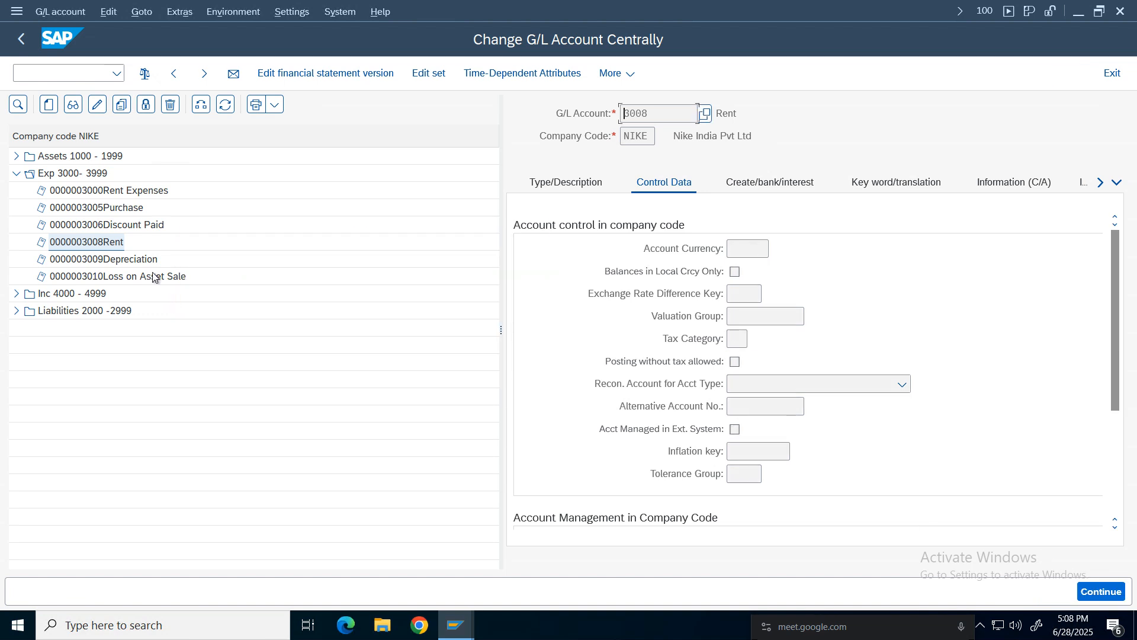
Set the Purchase account 3005's tax category to Only input tax allowed, allow posting without tax, and save.
left_click(88, 209)
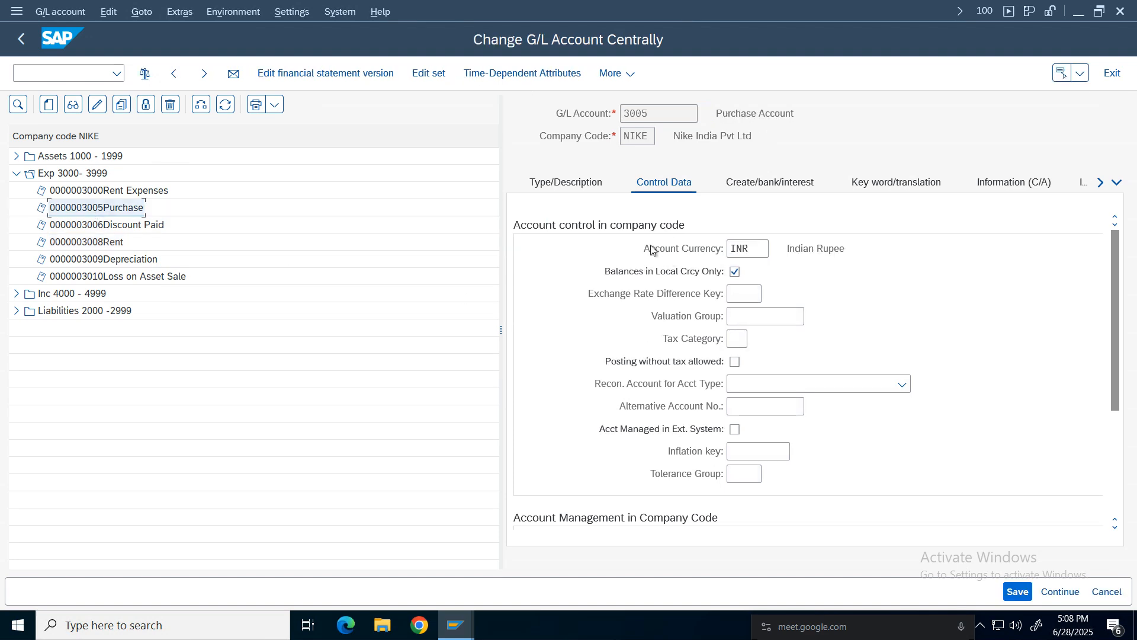
left_click(737, 339)
left_click(753, 339)
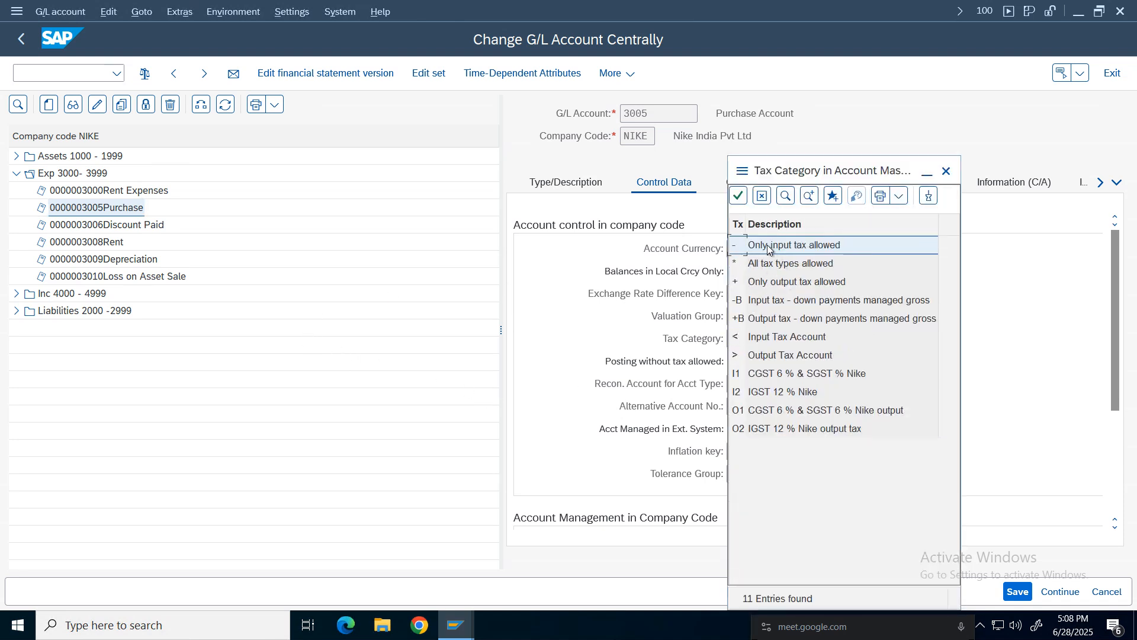
double_click(768, 249)
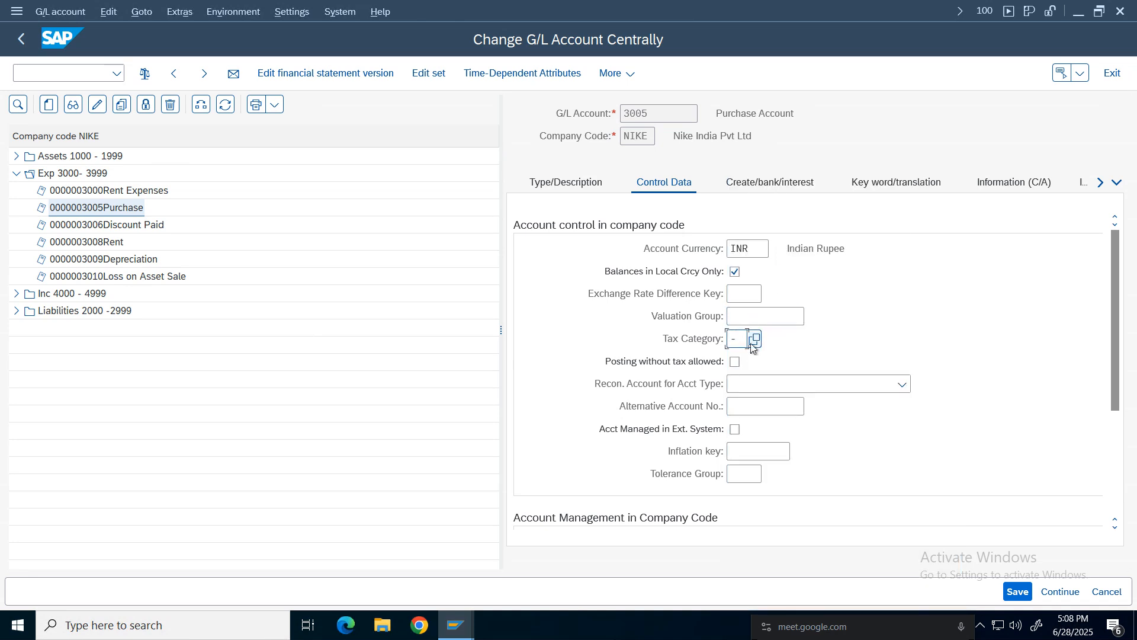
key("F4")
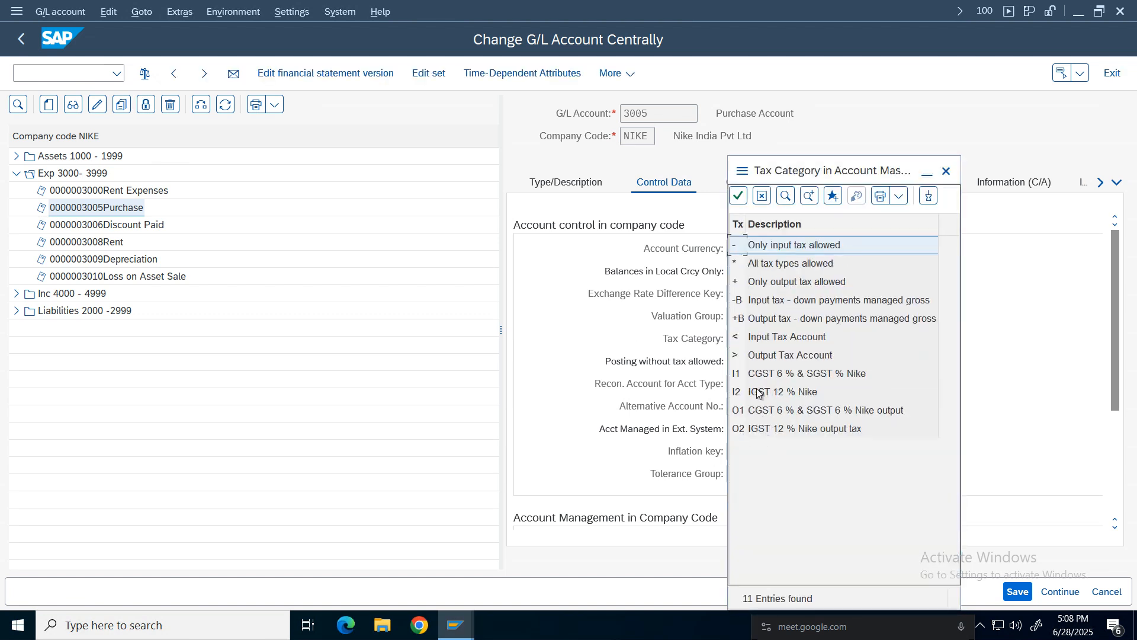
left_click(769, 376)
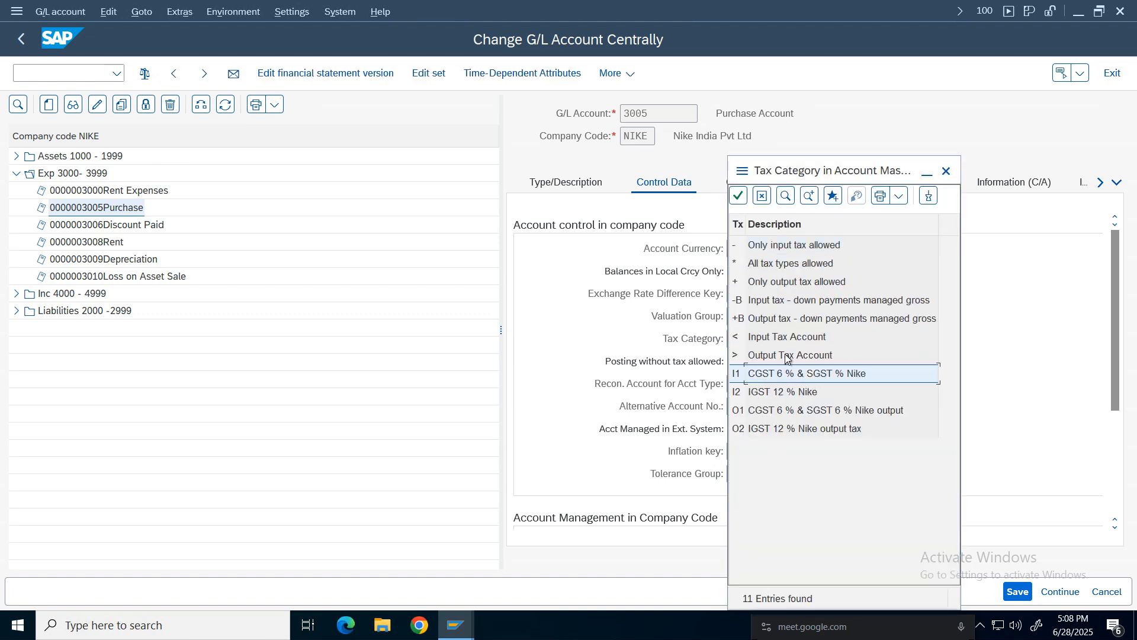
left_click(784, 252)
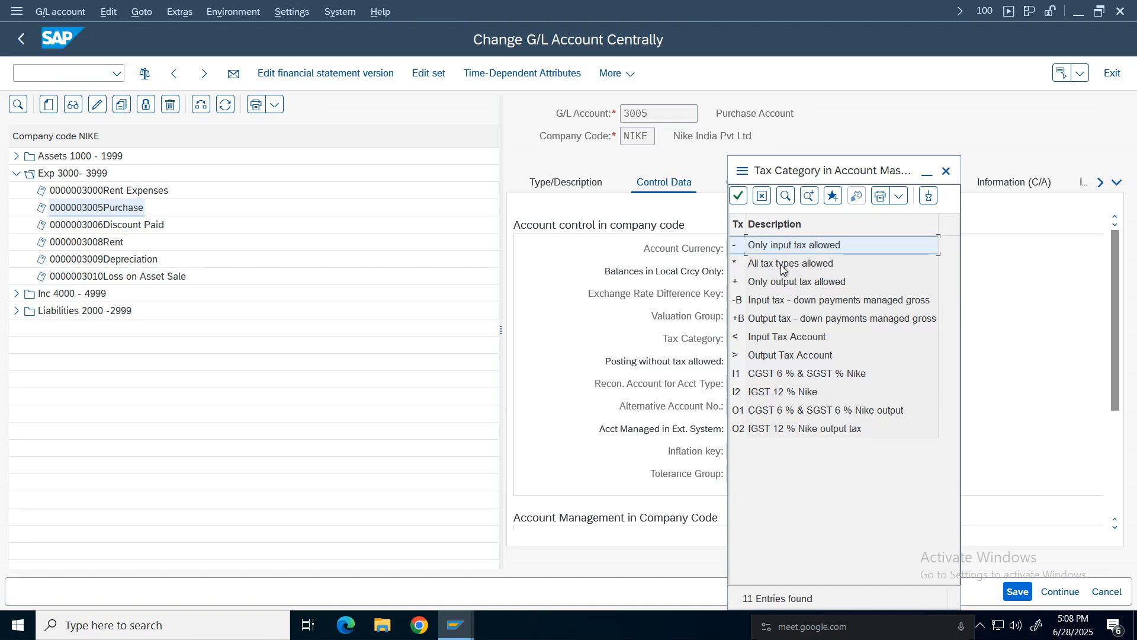
left_click(783, 378)
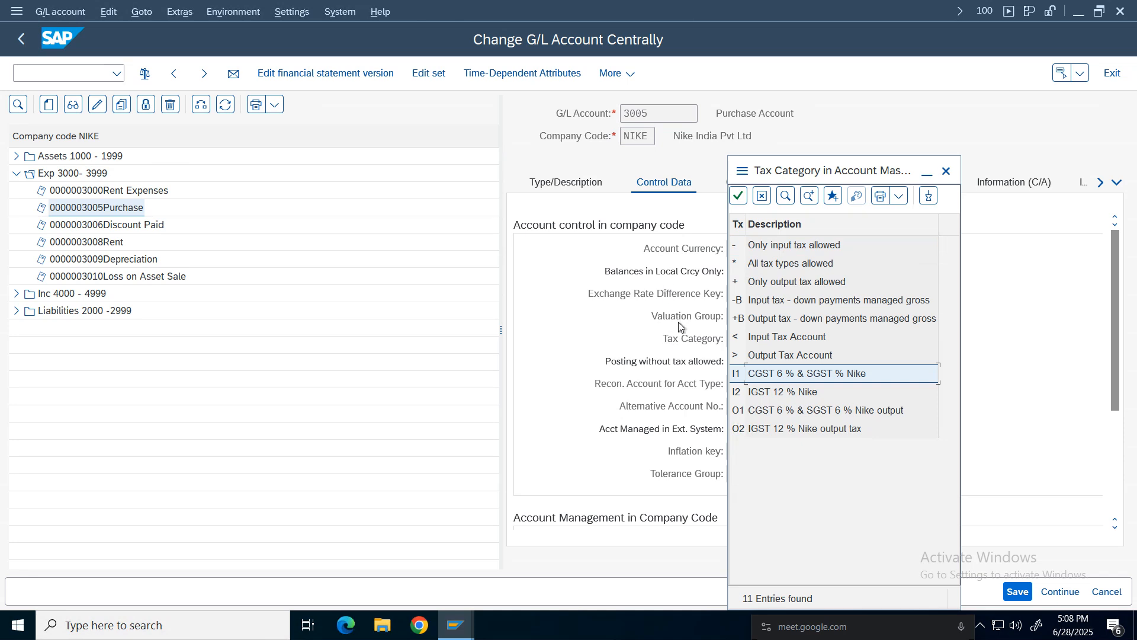
double_click(808, 248)
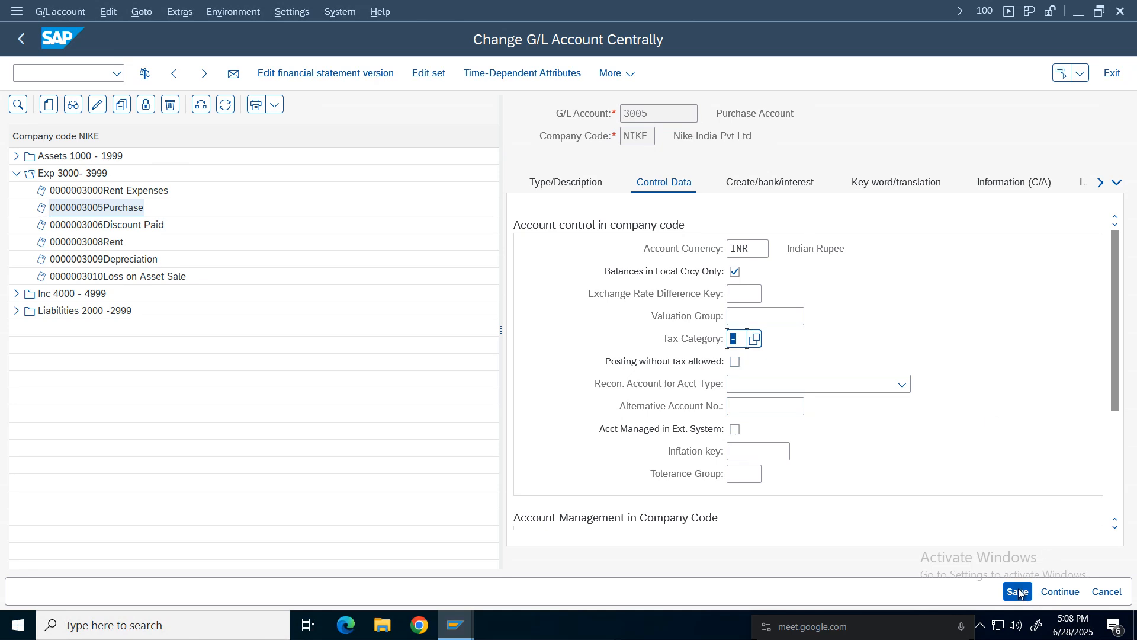
left_click(737, 362)
left_click(1017, 592)
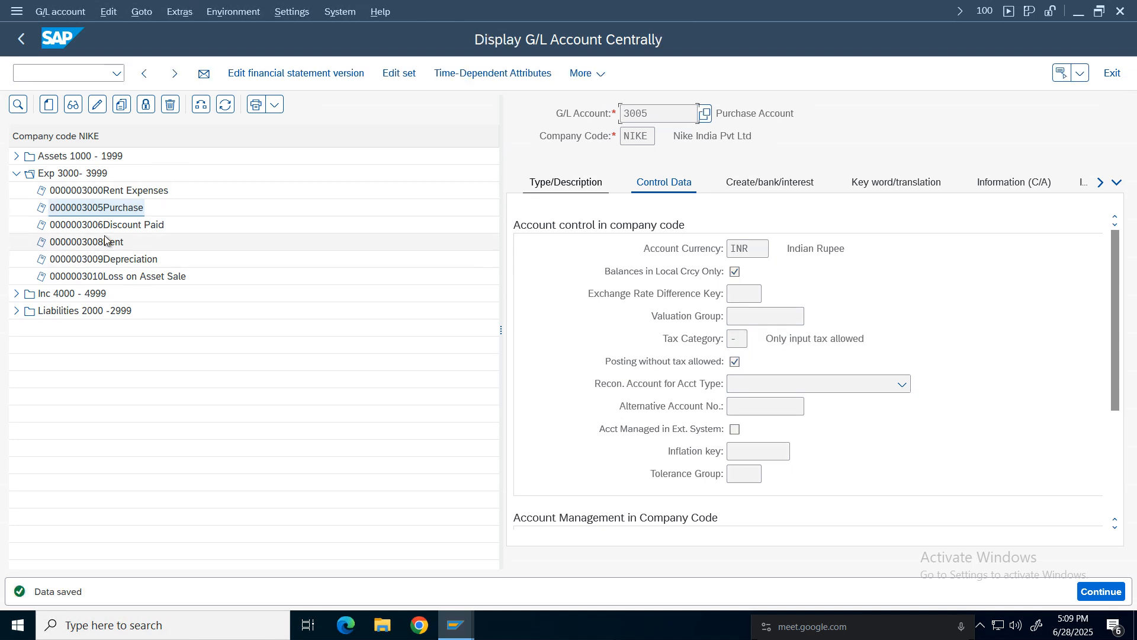
Return to the vendor invoice session and delete the Rent Expenses line item.
left_click(108, 210)
left_click(455, 632)
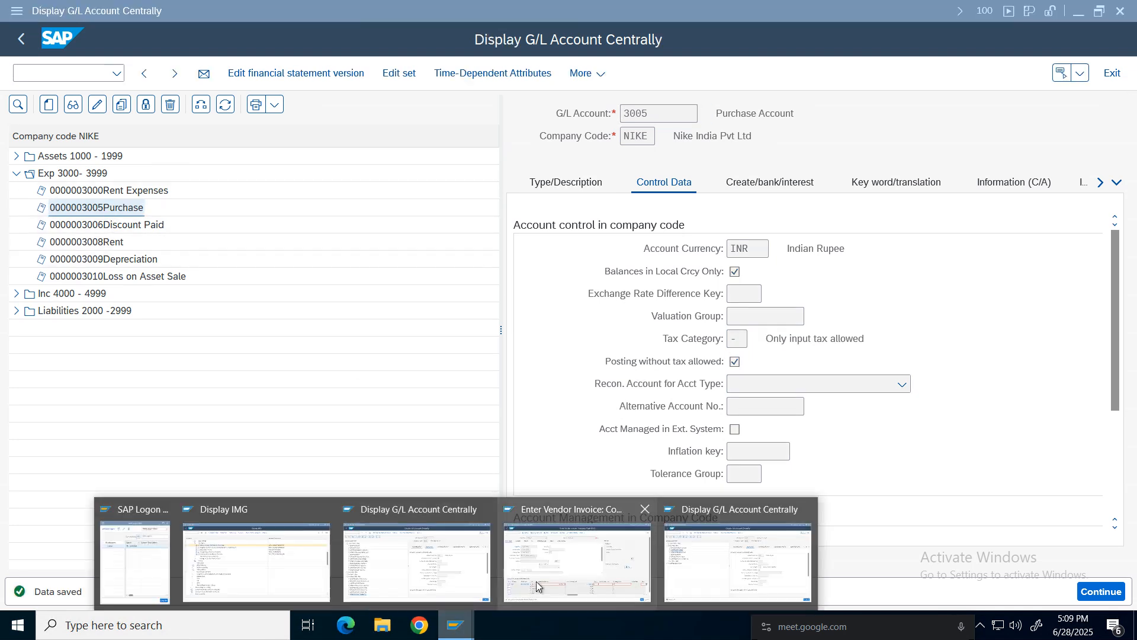
left_click(547, 545)
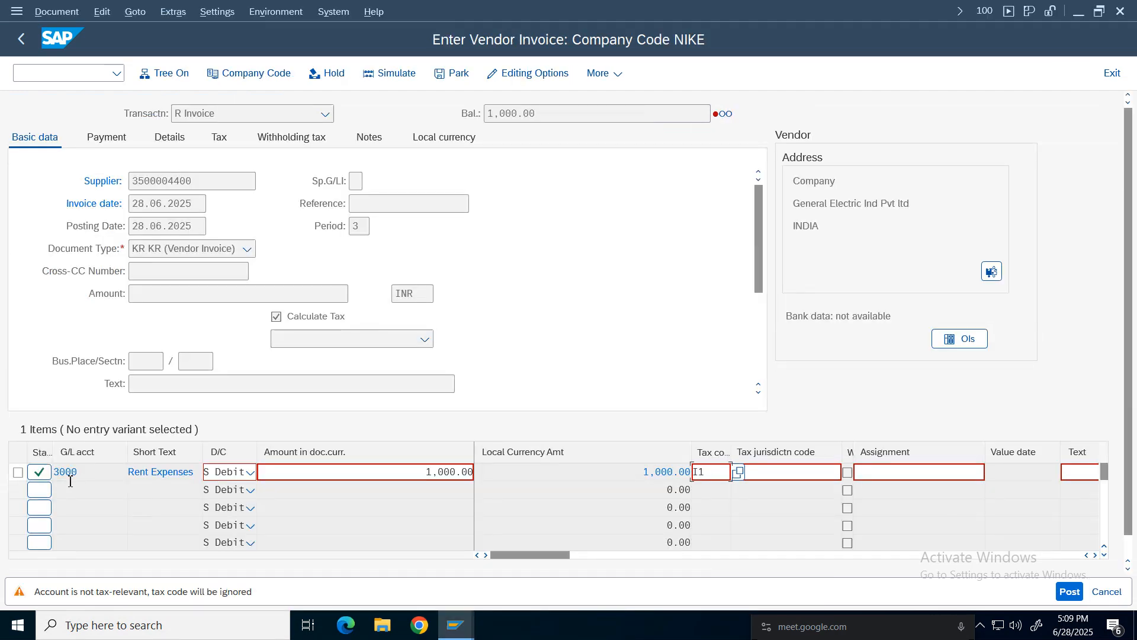
left_click(18, 472)
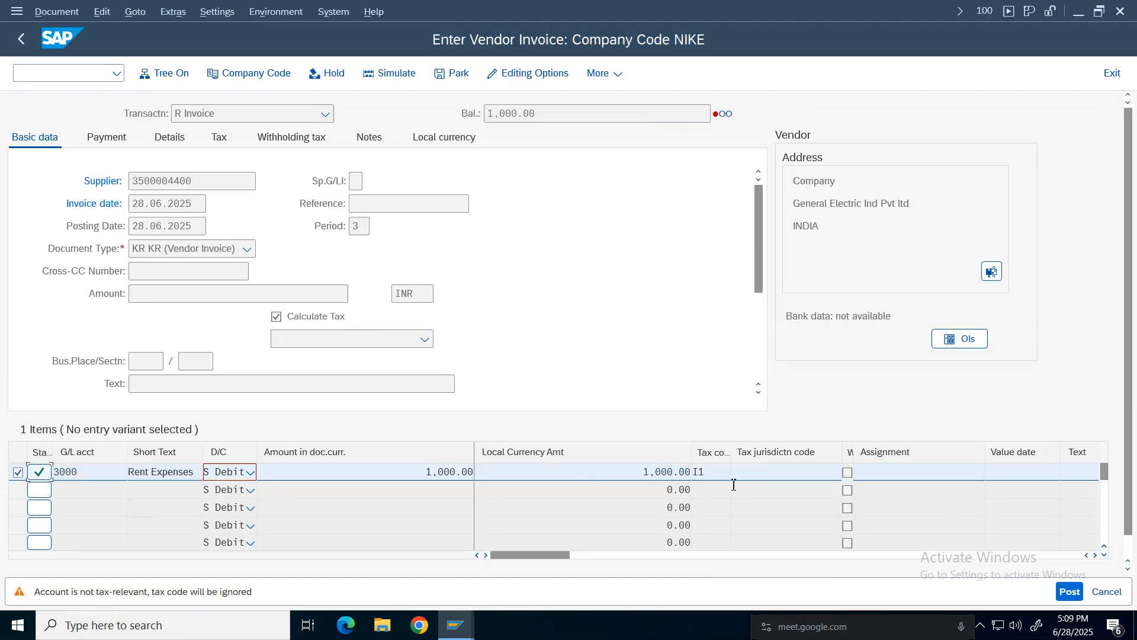
left_click(228, 472)
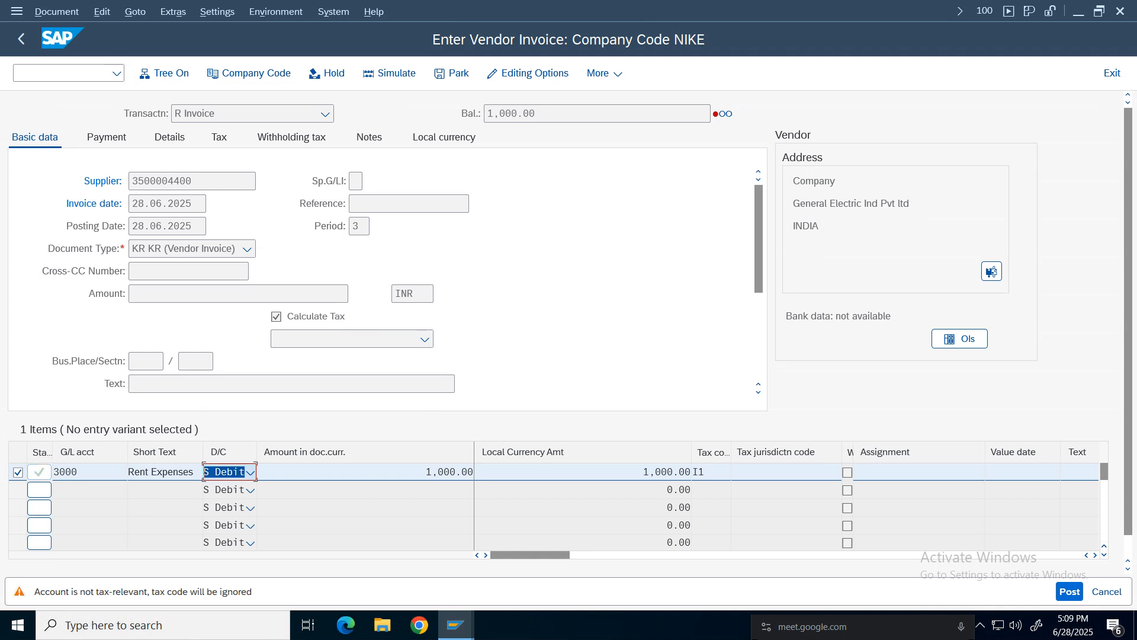
left_click(46, 492)
key("Return")
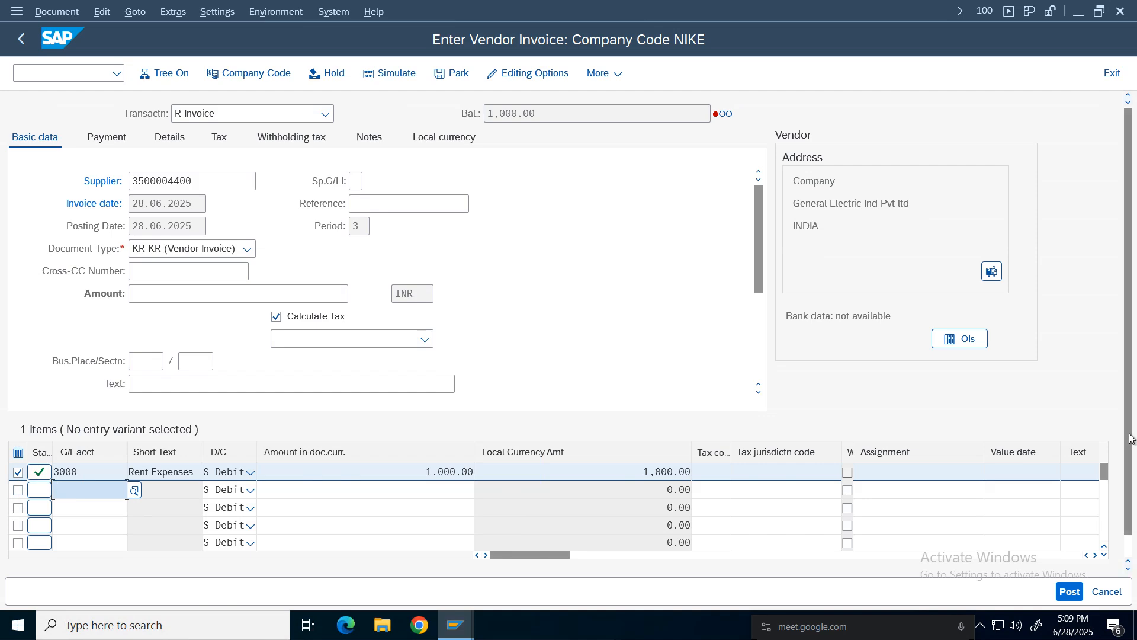
scroll(415, 521, "down", 1)
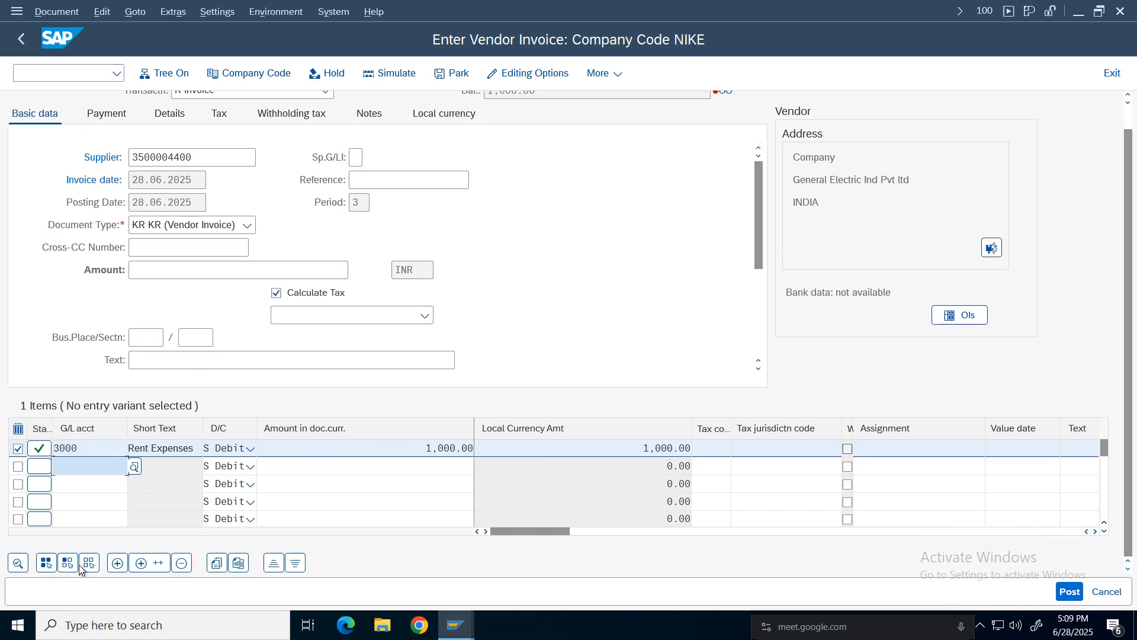
left_click(187, 563)
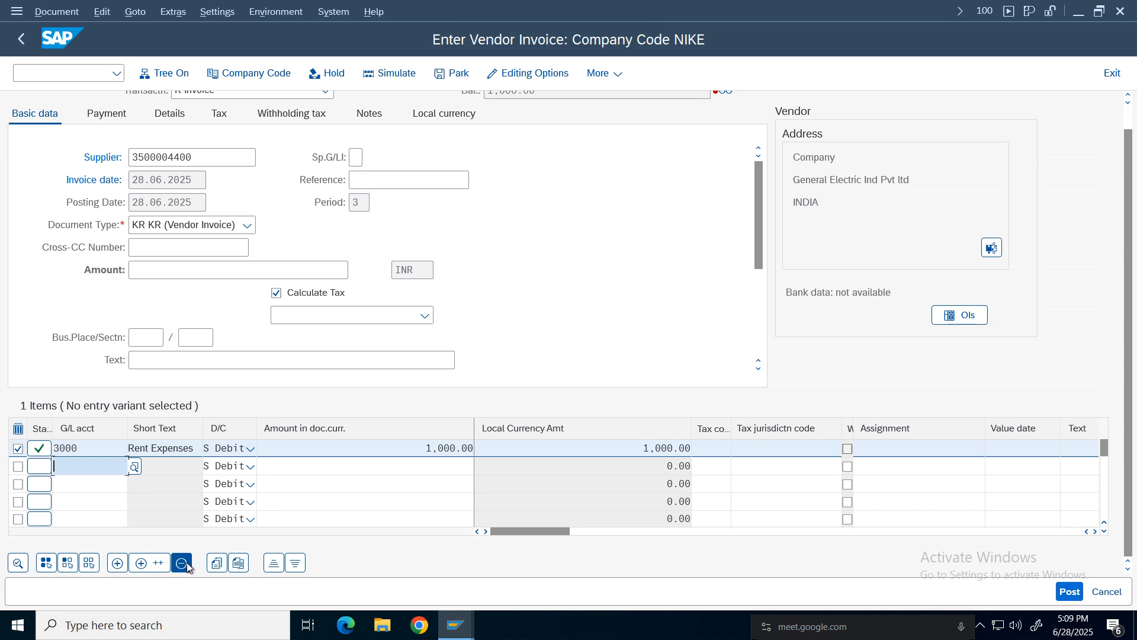
left_click(95, 474)
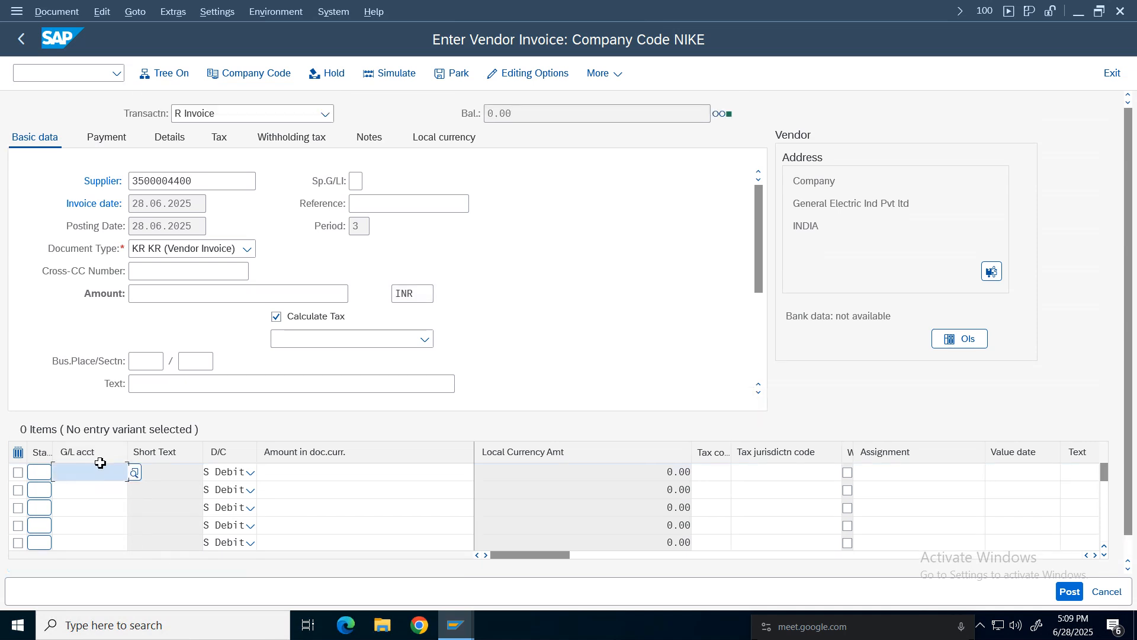
Browse the company code's G/L account list through the account search help.
left_click(134, 472)
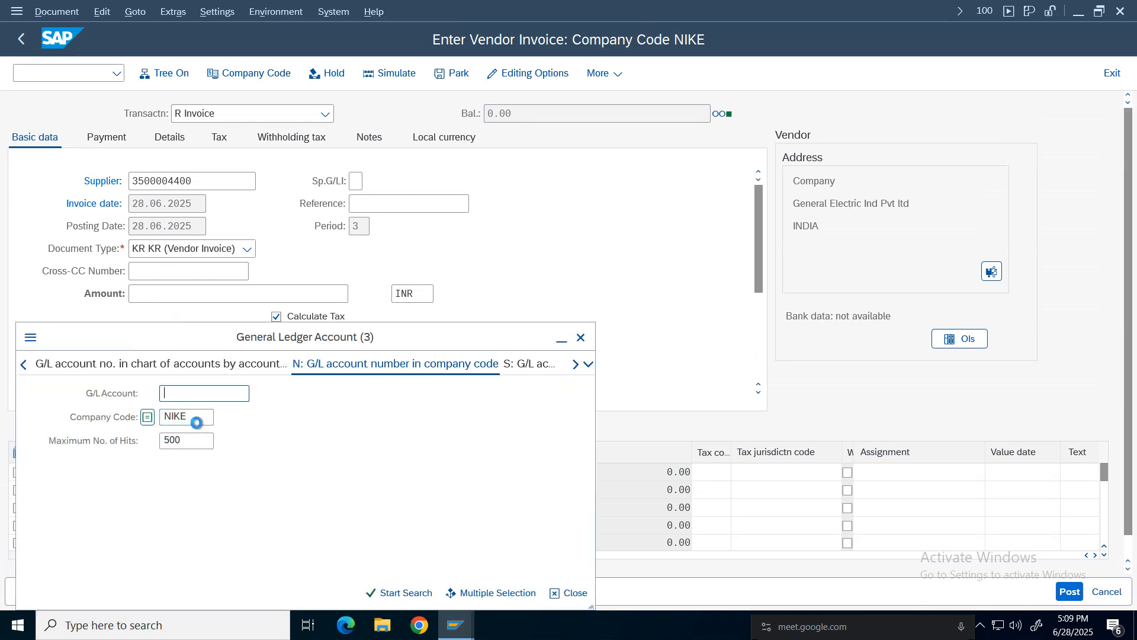
key("Return")
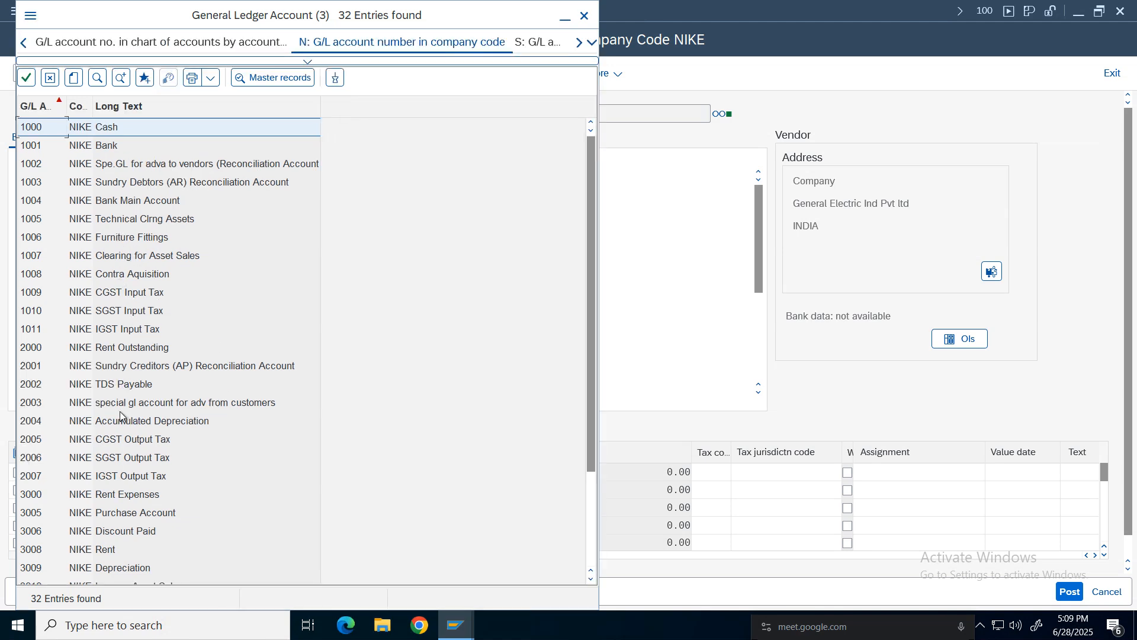
left_click(121, 405)
left_click(122, 313)
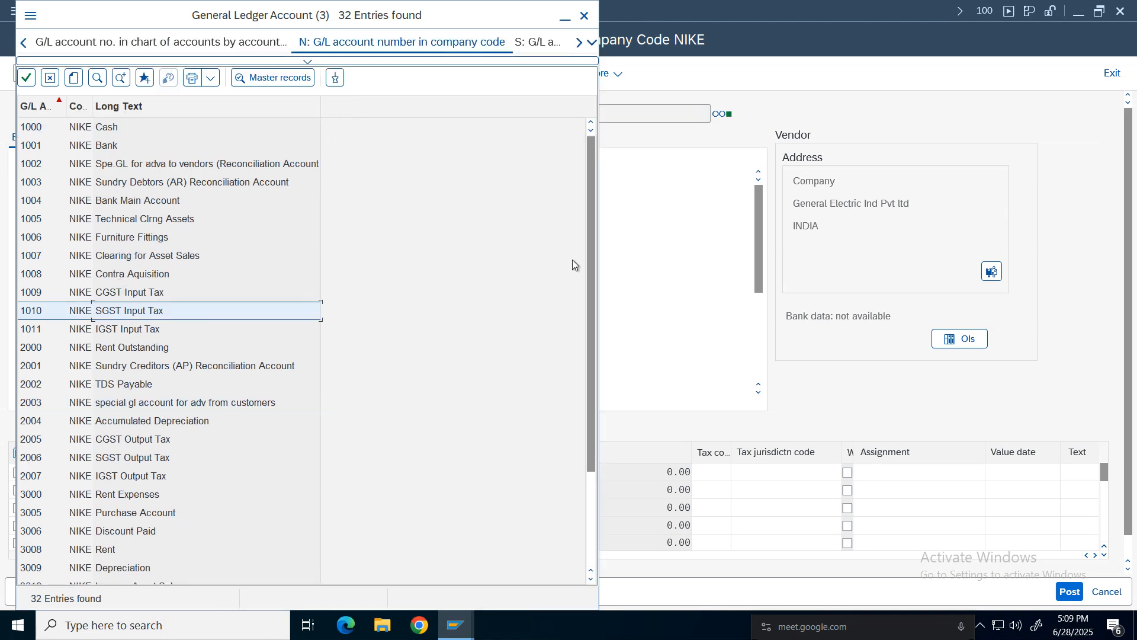
left_click_drag(588, 257, 574, 312)
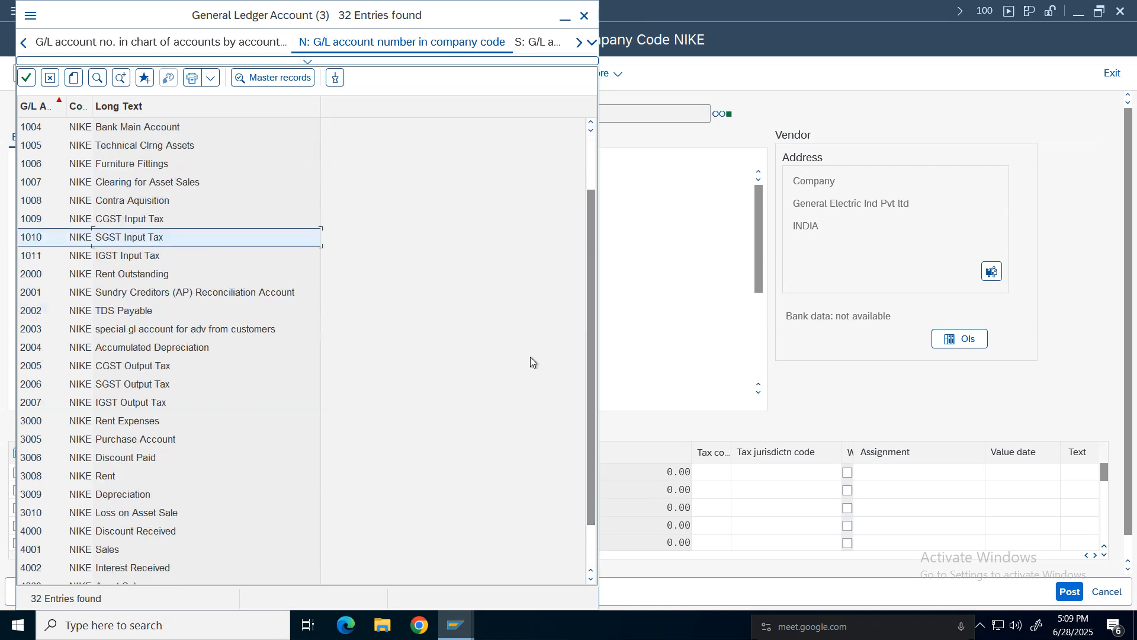
left_click_drag(588, 264, 588, 379)
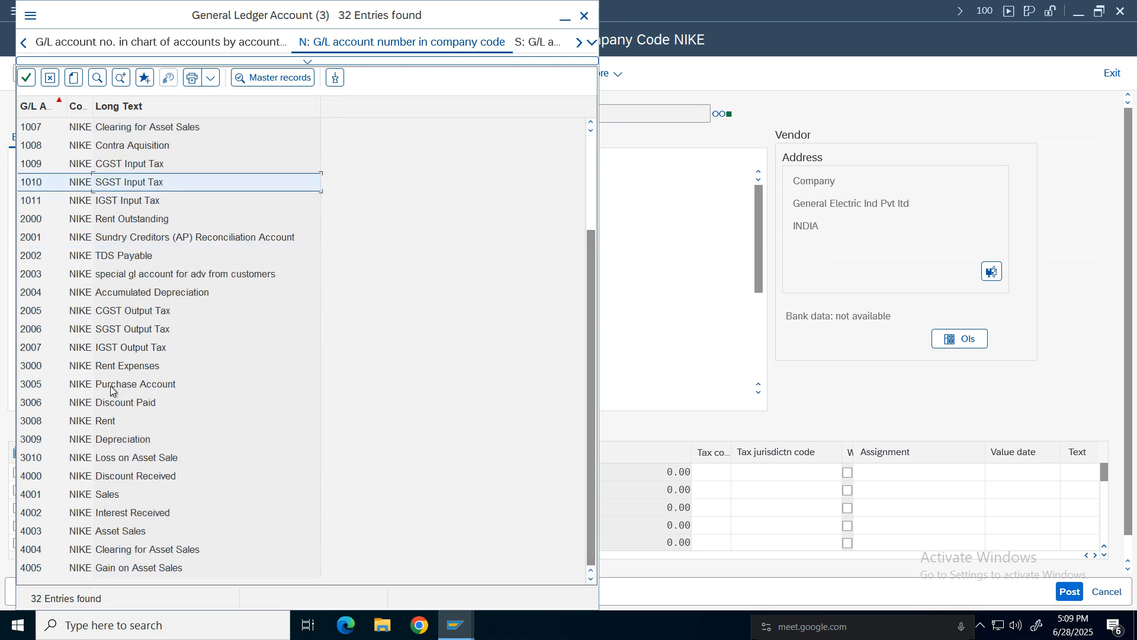
key("Escape")
Enter a line item for G/L account 3005 with amount 1000 and tax code I1.
left_click(67, 472)
type("3005")
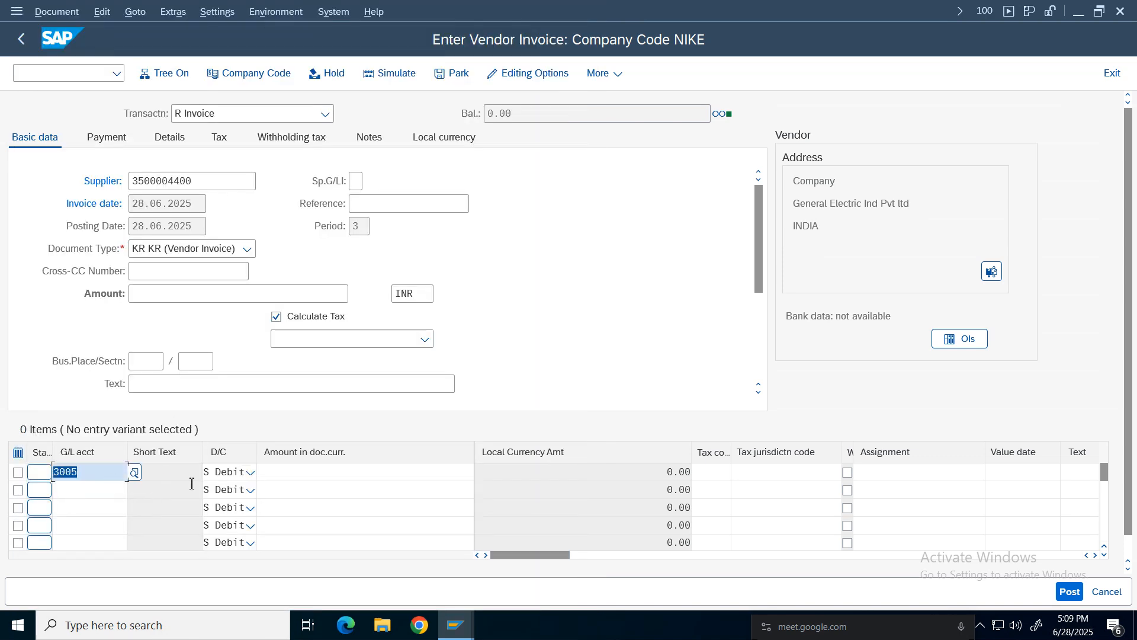
left_click(343, 477)
type("1000")
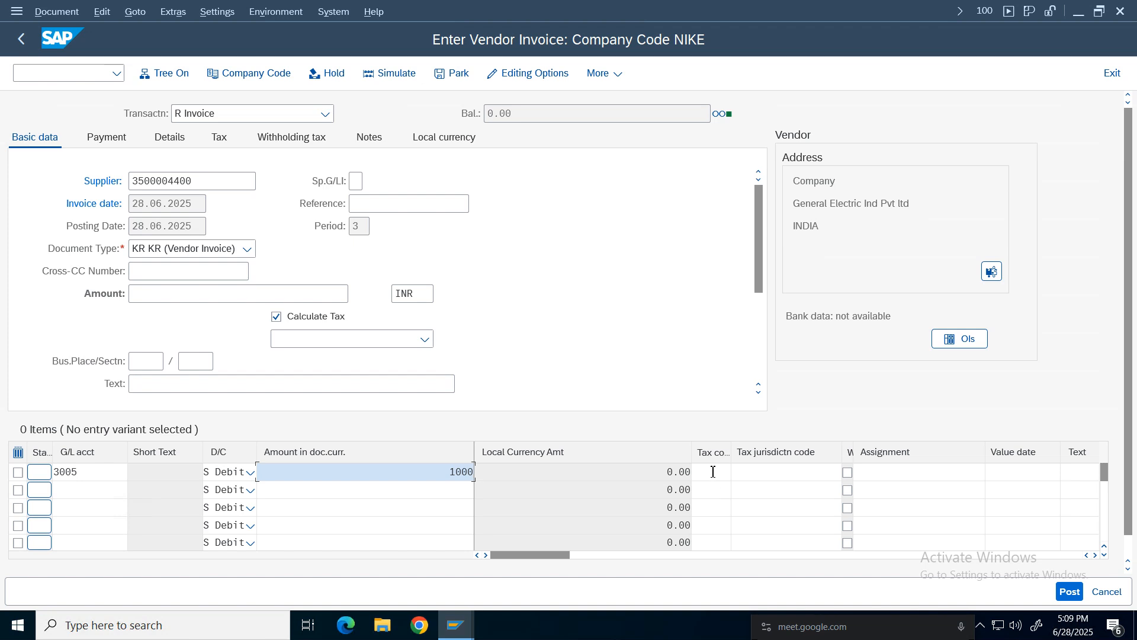
key("Tab")
type("I1")
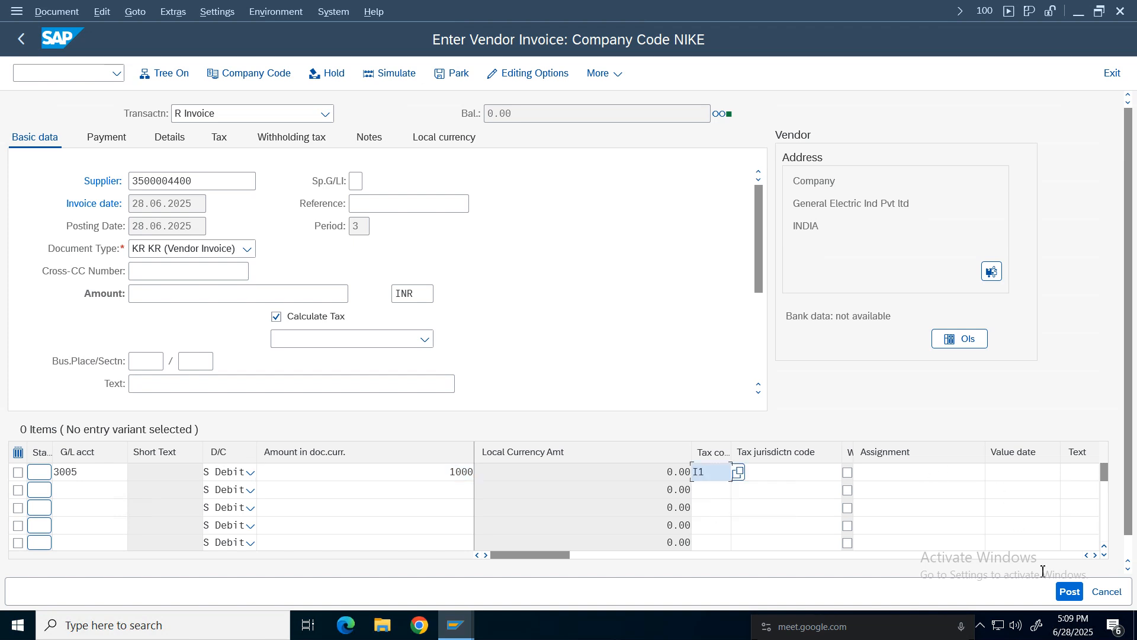
Assign cost center 100100 to the line item and confirm the entry.
left_click(1095, 556)
left_click(1095, 556)
left_click(1095, 555)
left_click(1095, 556)
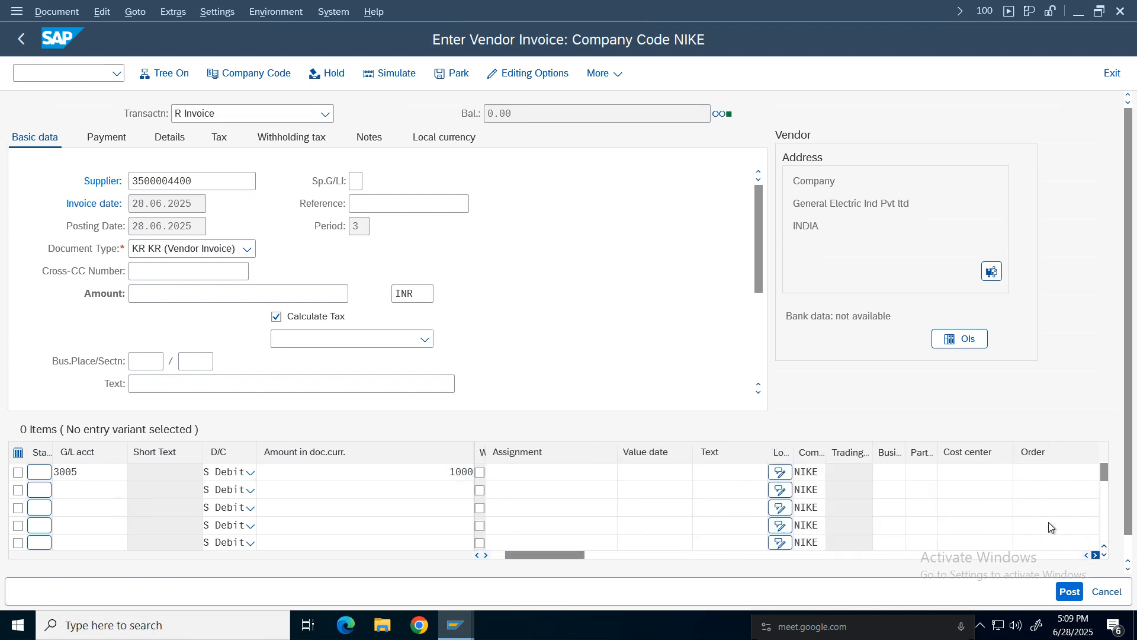
left_click(967, 473)
left_click(965, 492)
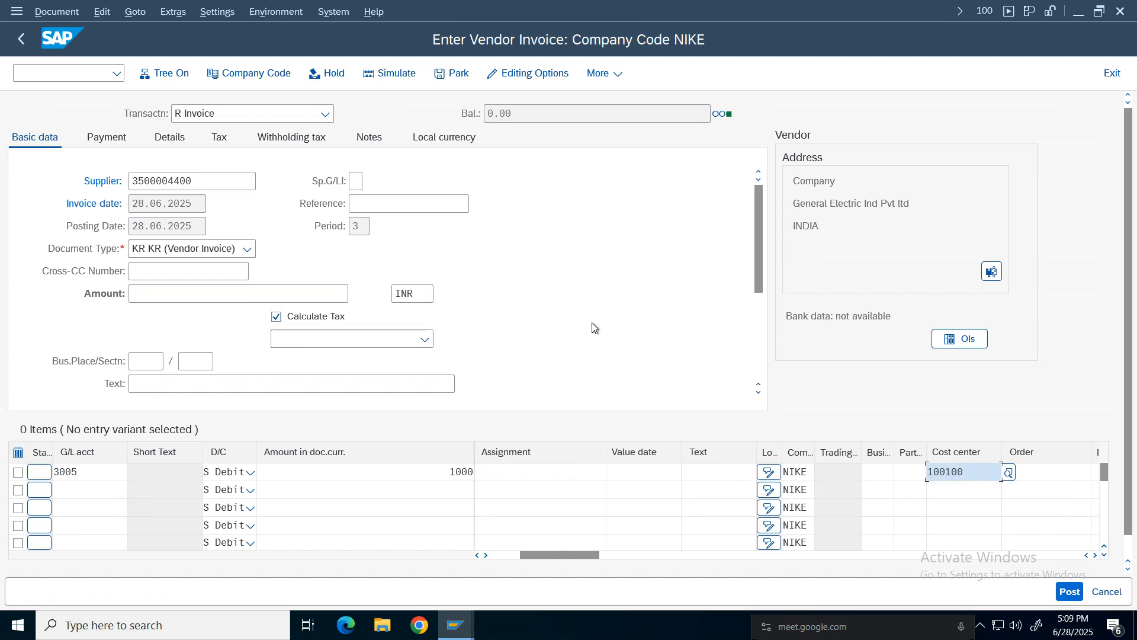
key("Return")
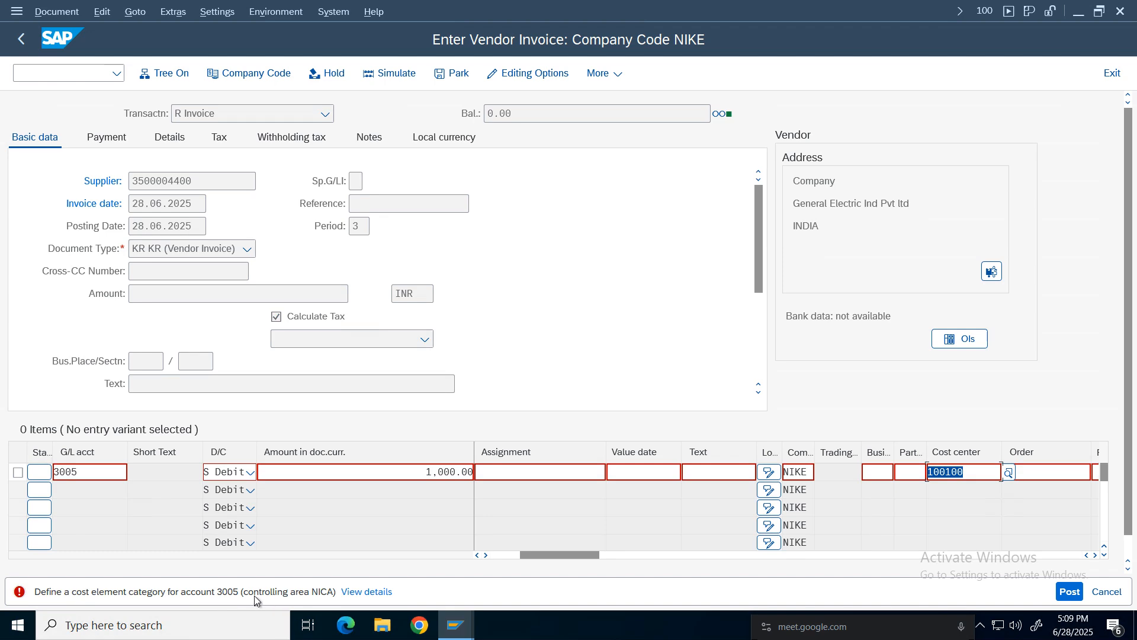
Review Purchase account 3005's control data in the G/L account session, then return to the invoice.
mouse_move(459, 627)
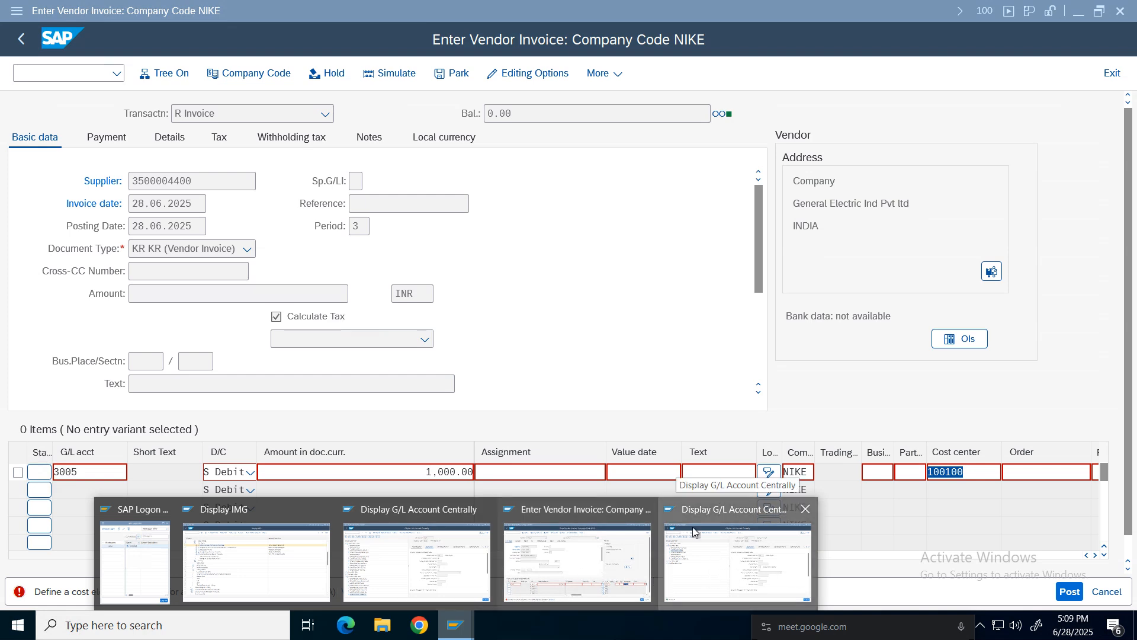
left_click(730, 570)
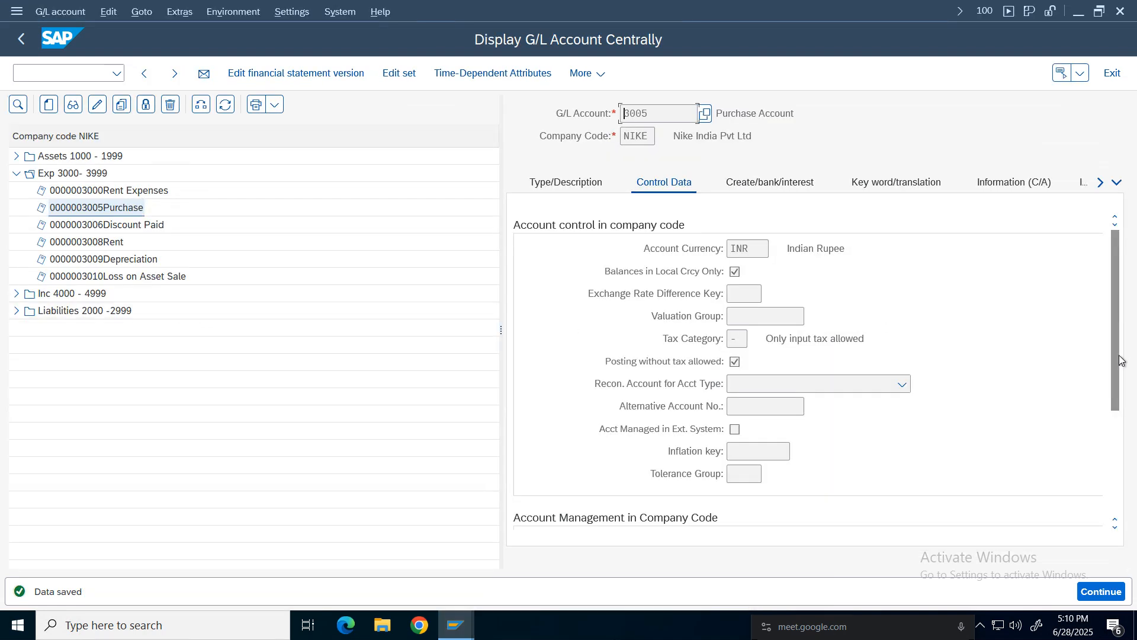
scroll(705, 275, "down", 3)
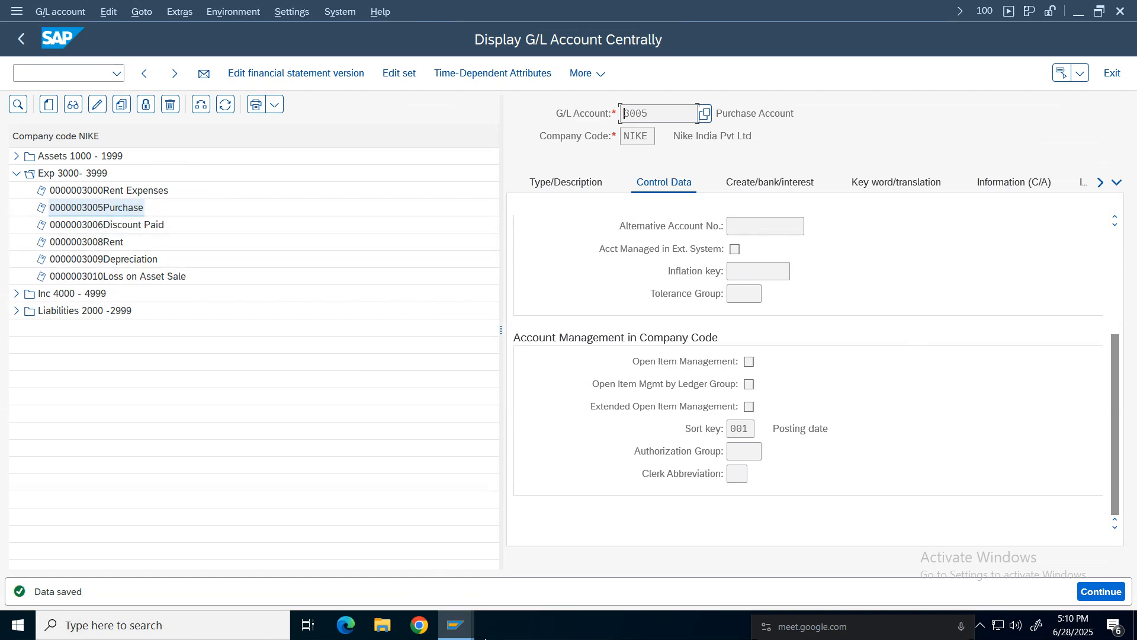
left_click(456, 625)
left_click(582, 571)
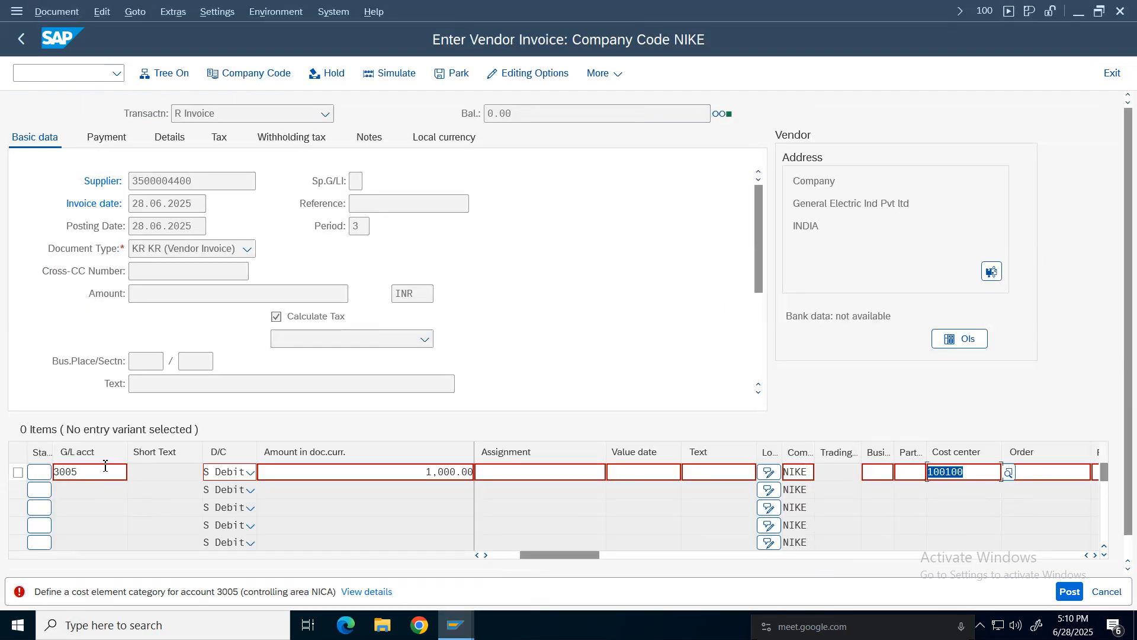
Open Purchase account 3005 for change and set its G/L account type to P Primary Costs or Revenue.
left_click(456, 625)
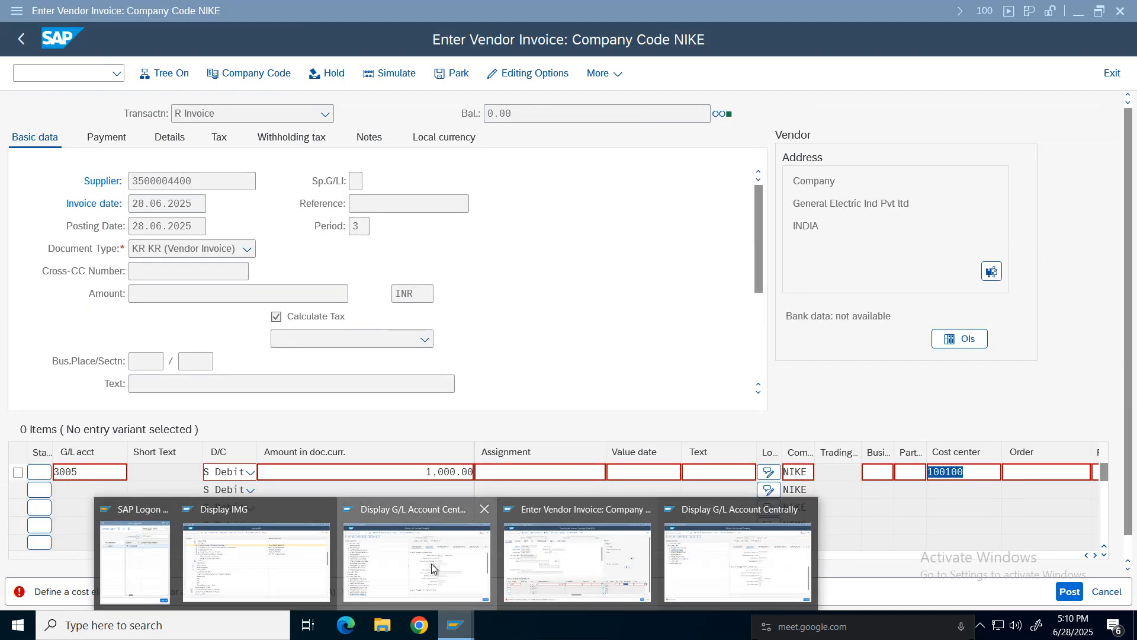
left_click(436, 571)
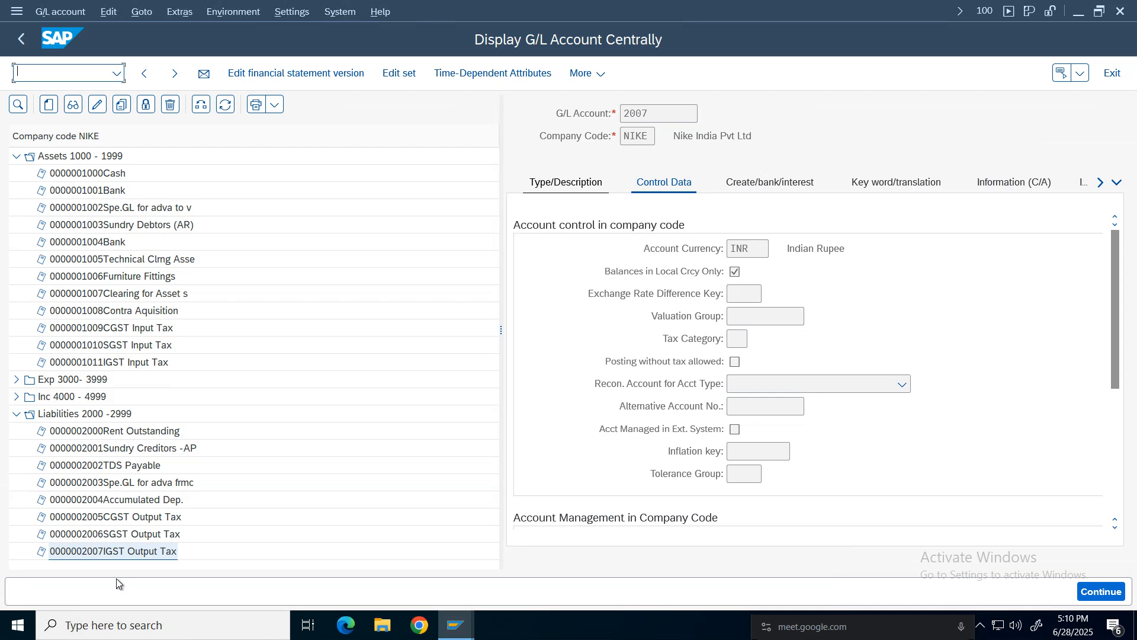
left_click(16, 380)
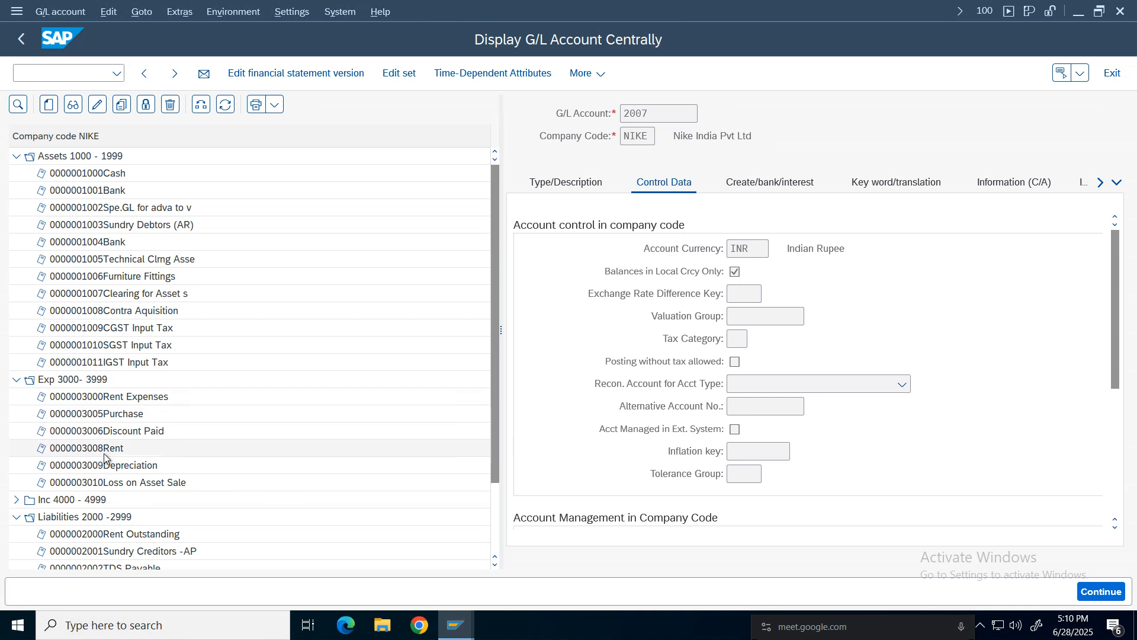
left_click(115, 415)
left_click_drag(116, 413, 62, 427)
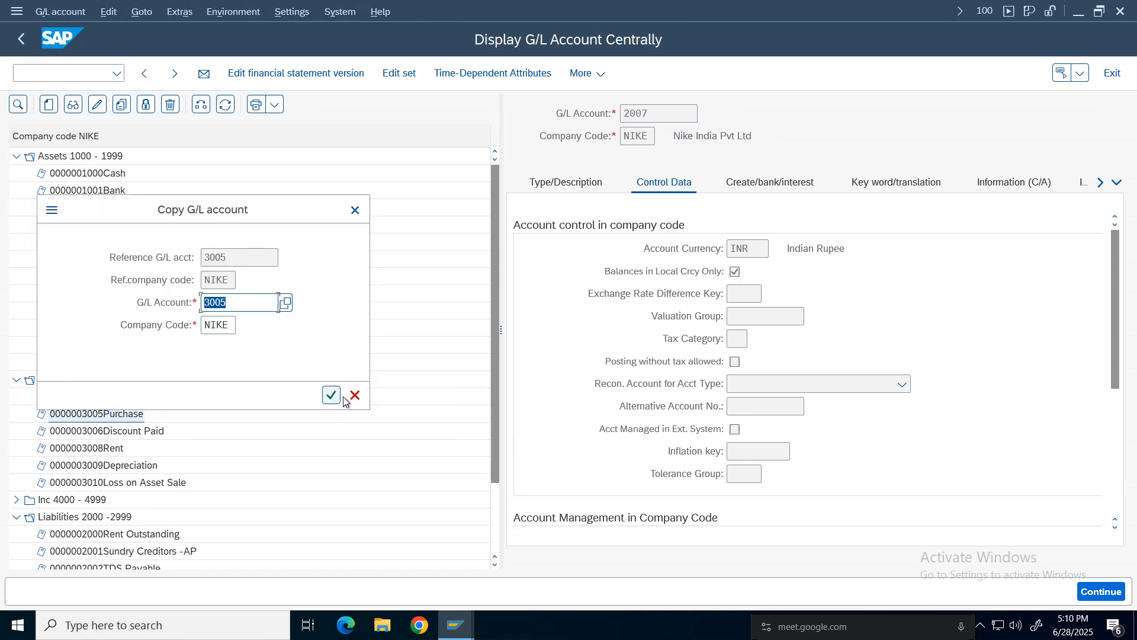
left_click(354, 395)
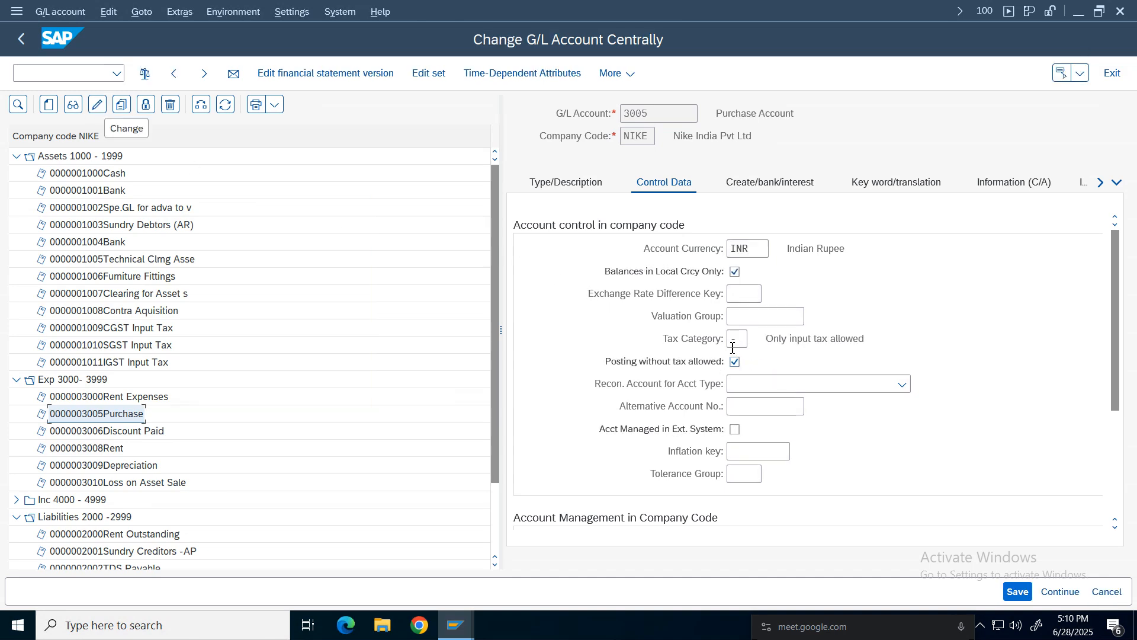
left_click(578, 185)
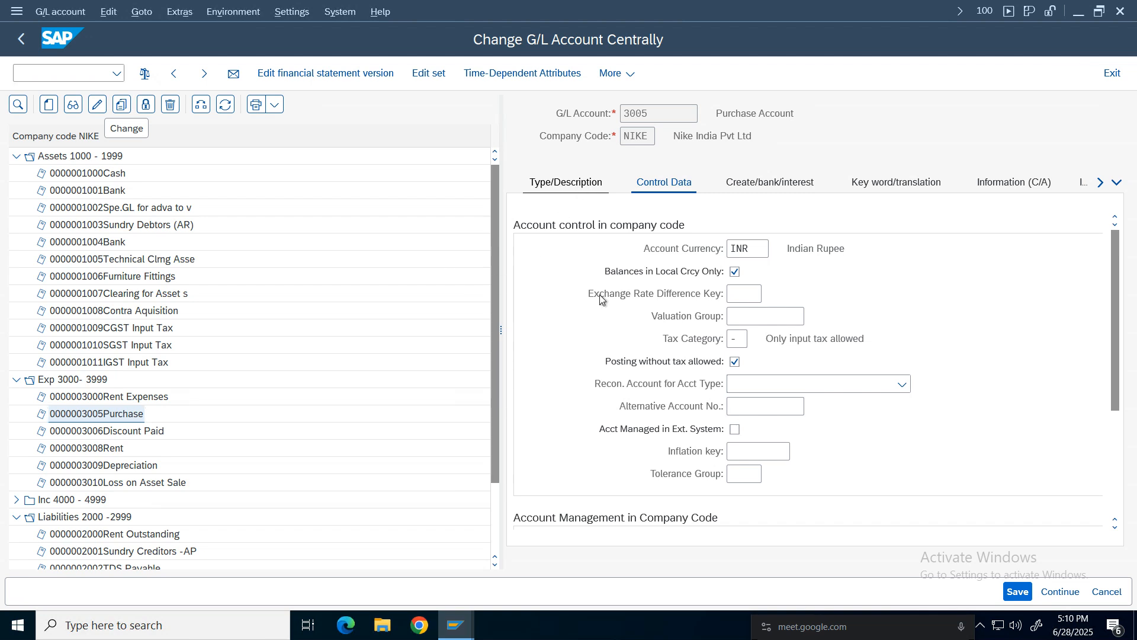
left_click(799, 254)
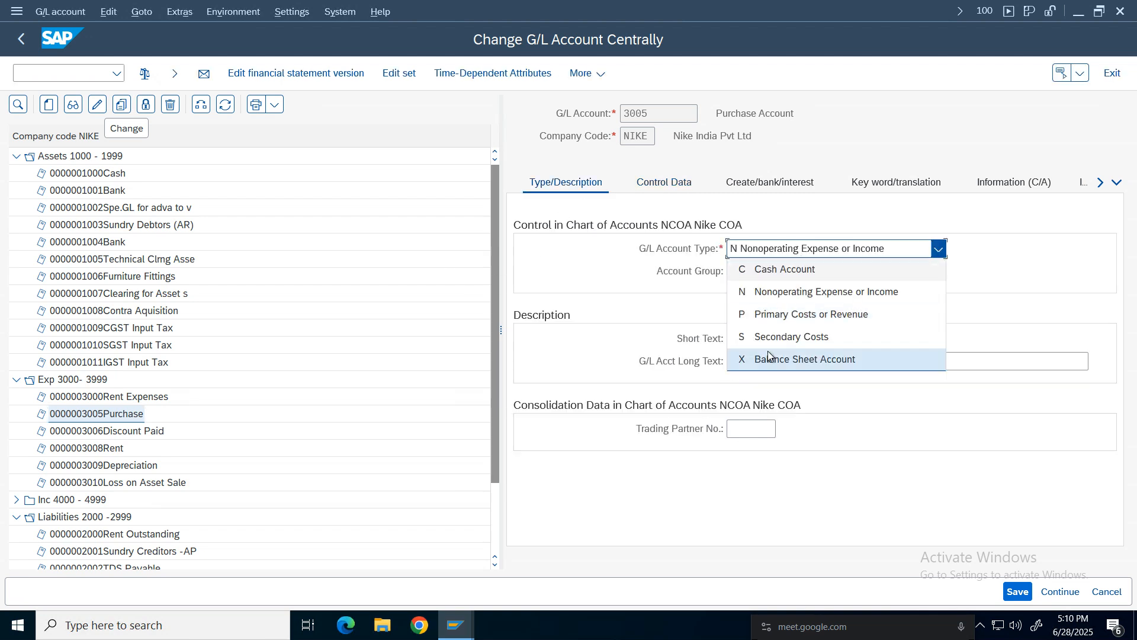
left_click(810, 315)
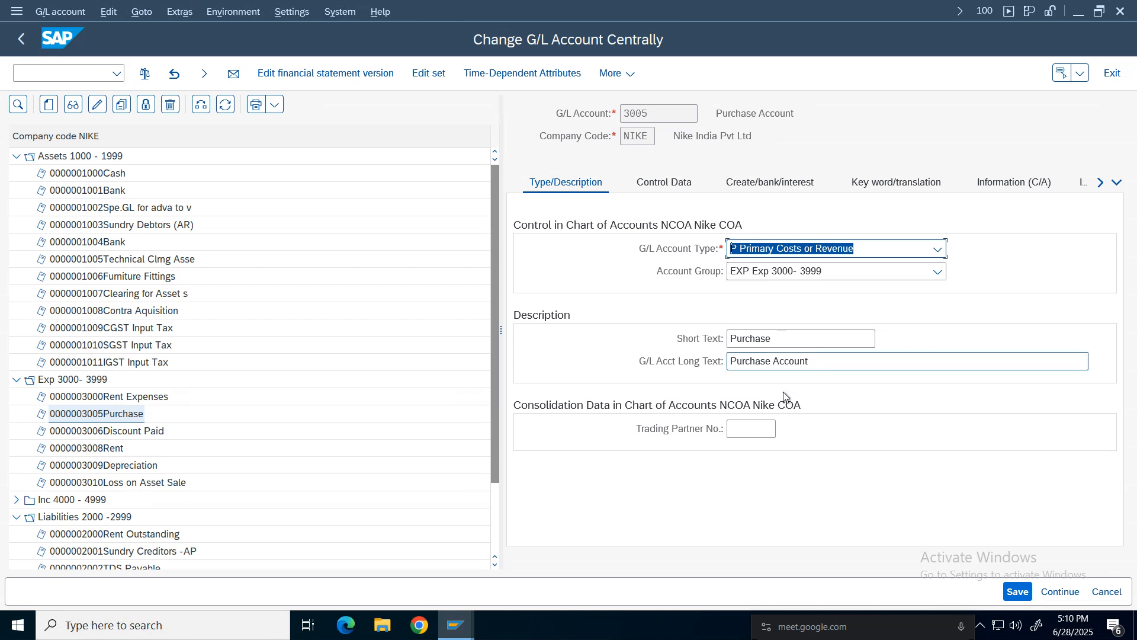
Set the account's cost element category to 1 Primary costs/cost-reducing revenues and save the account.
left_click(1024, 594)
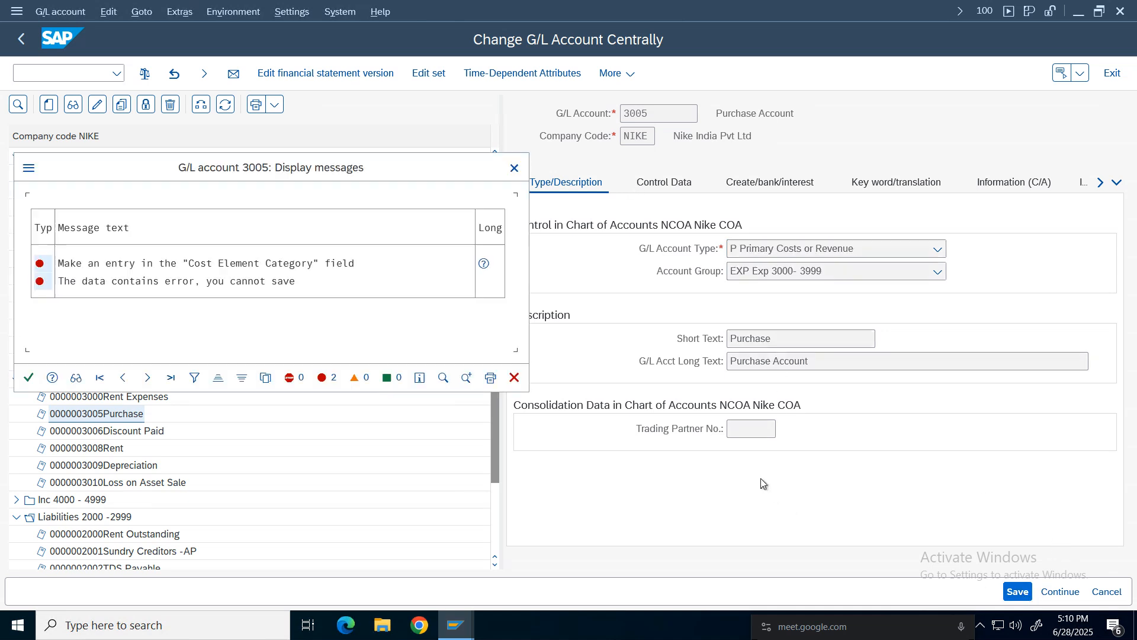
left_click(514, 169)
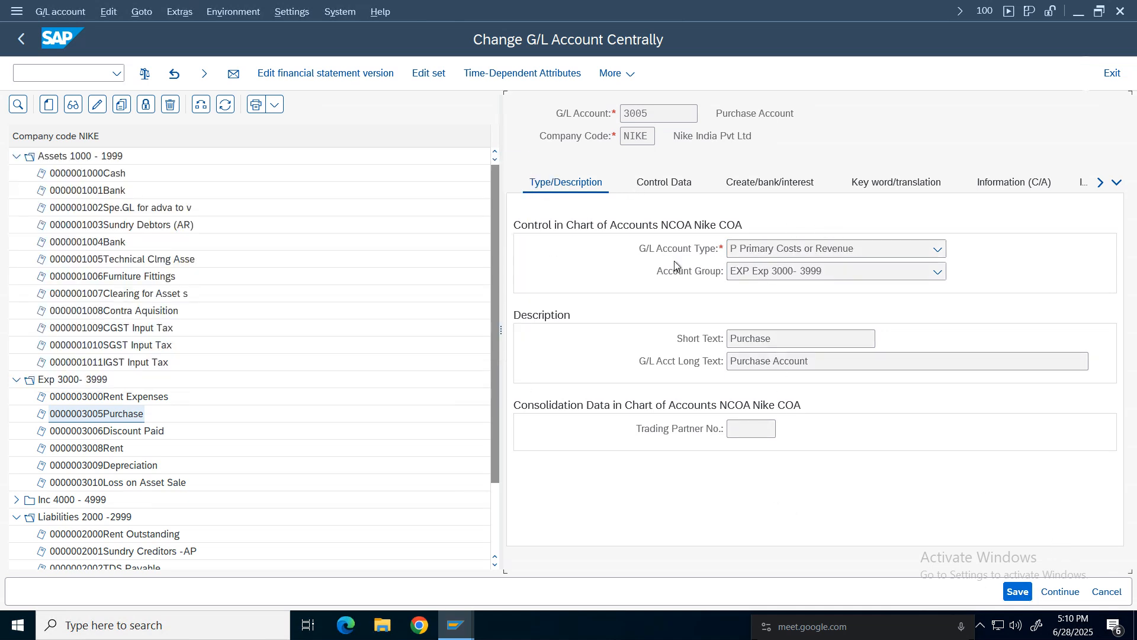
left_click(664, 183)
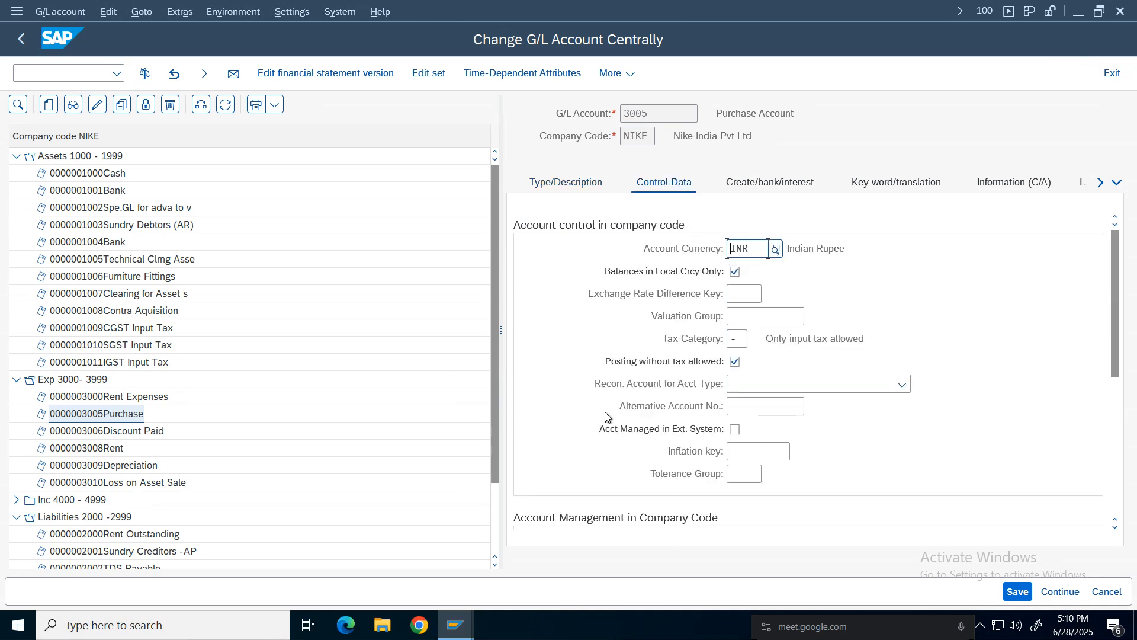
scroll(1105, 319, "down", 10)
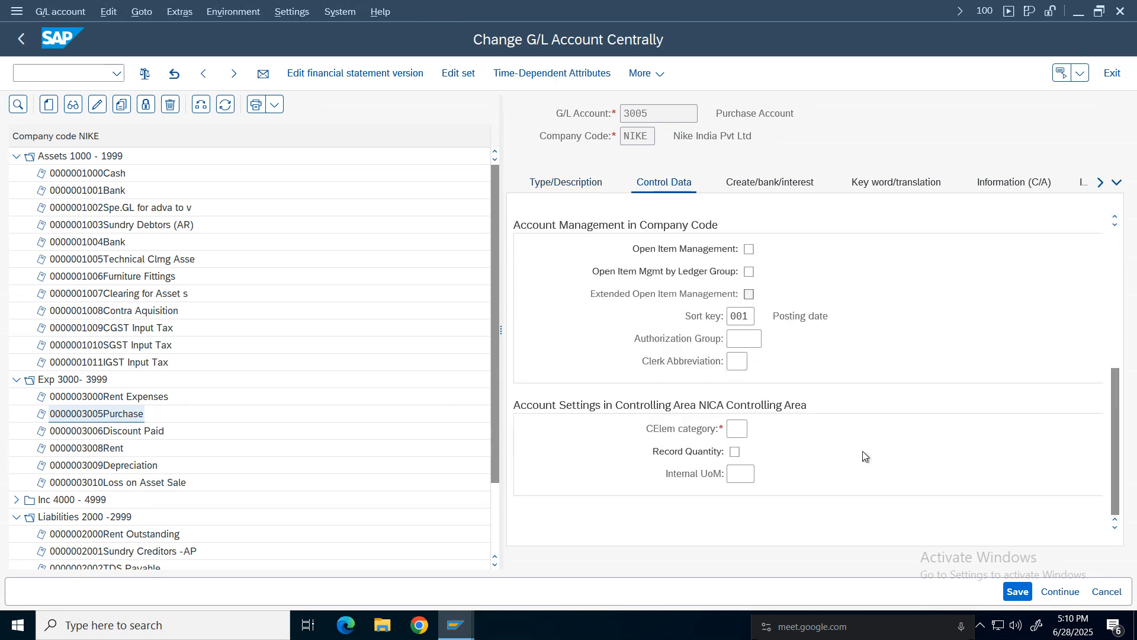
left_click(737, 428)
left_click(758, 430)
double_click(422, 356)
left_click(1019, 592)
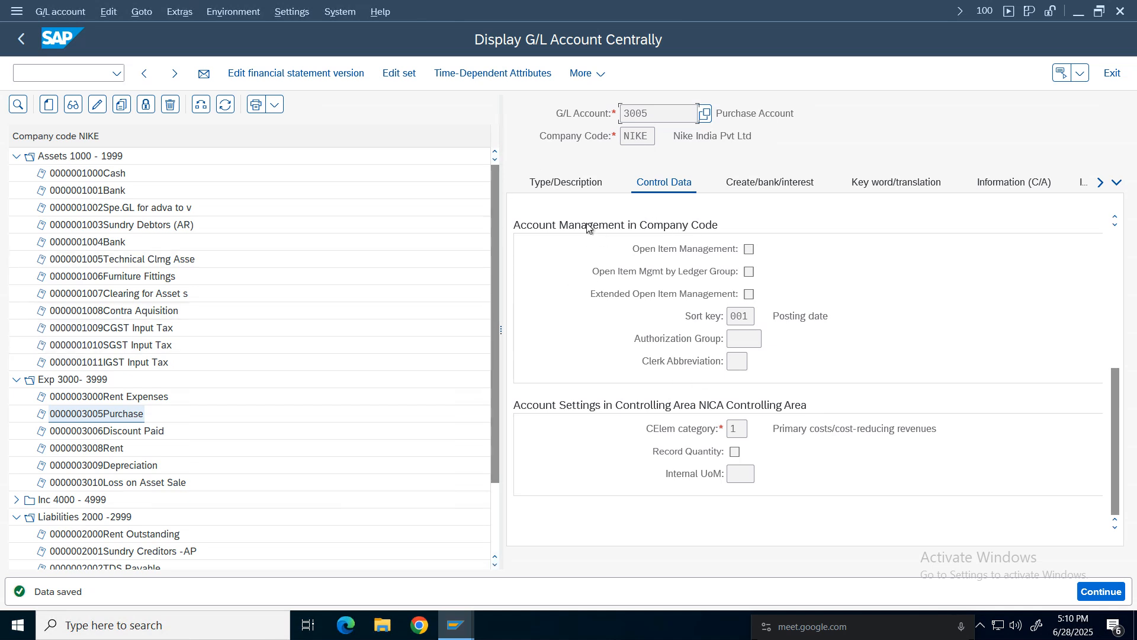
Review the saved Purchase account 3005 and switch back to the vendor invoice session.
left_click(565, 181)
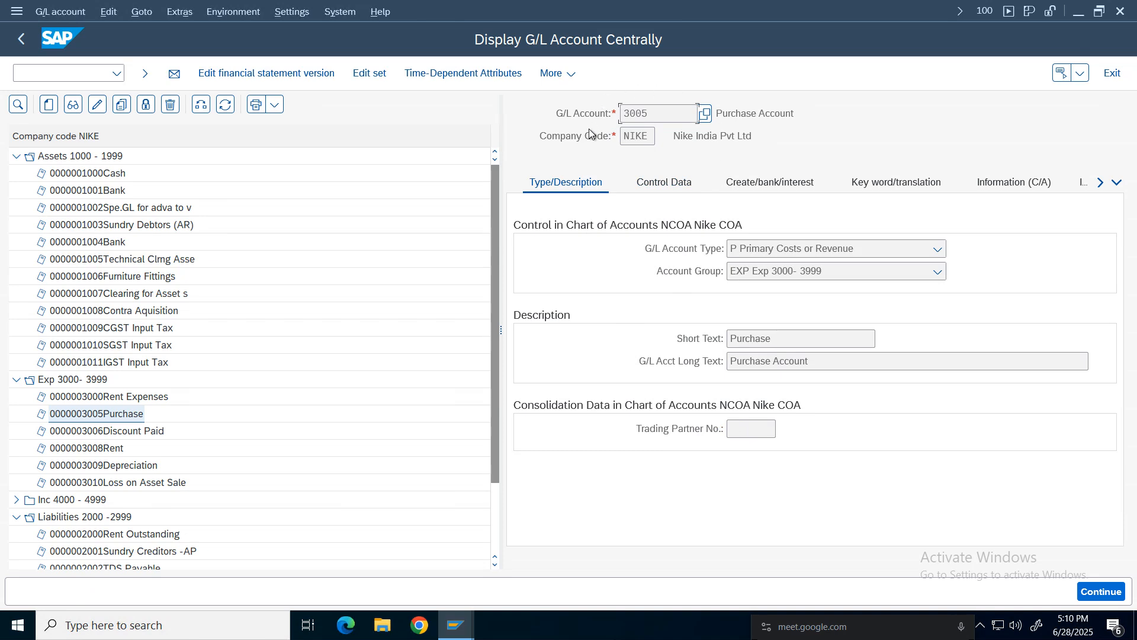
left_click_drag(804, 118, 715, 114)
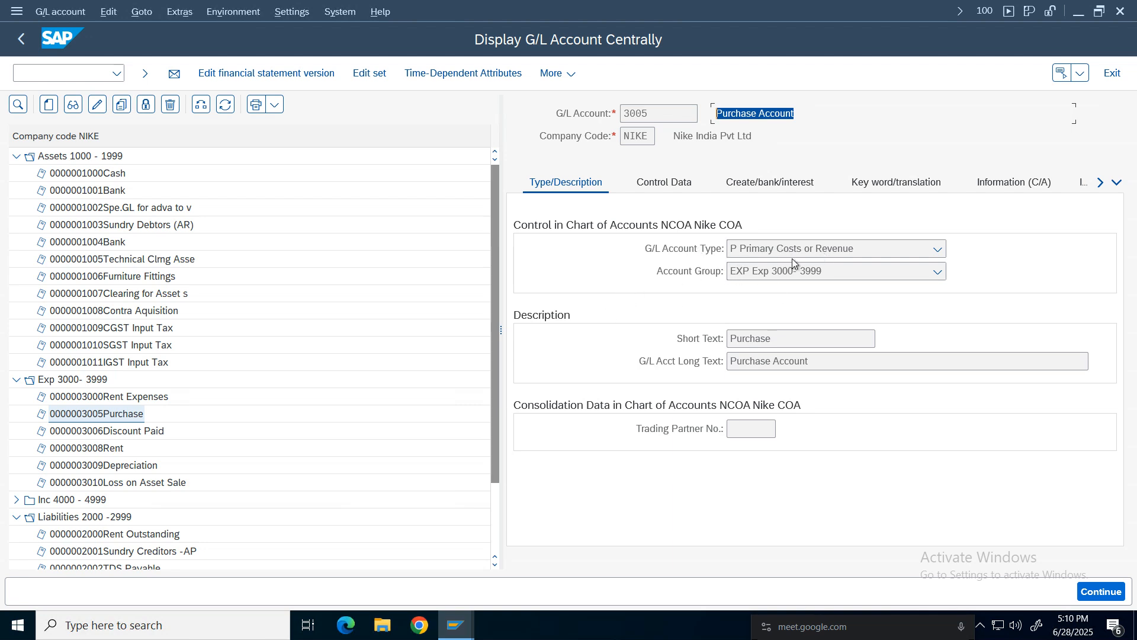
left_click(665, 184)
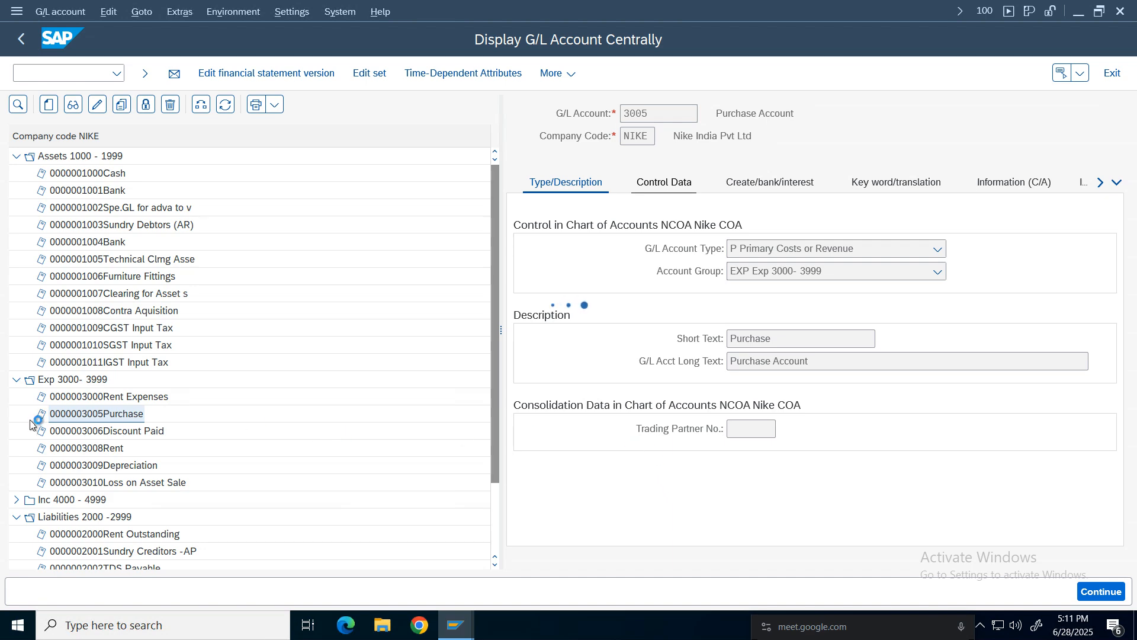
mouse_move(456, 625)
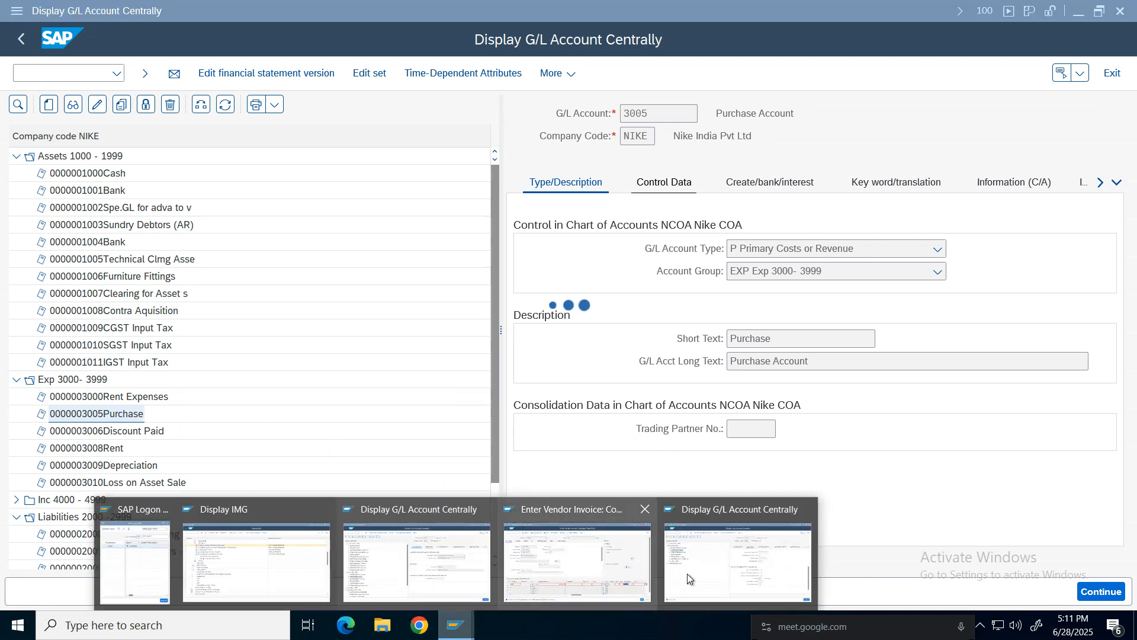
left_click(648, 576)
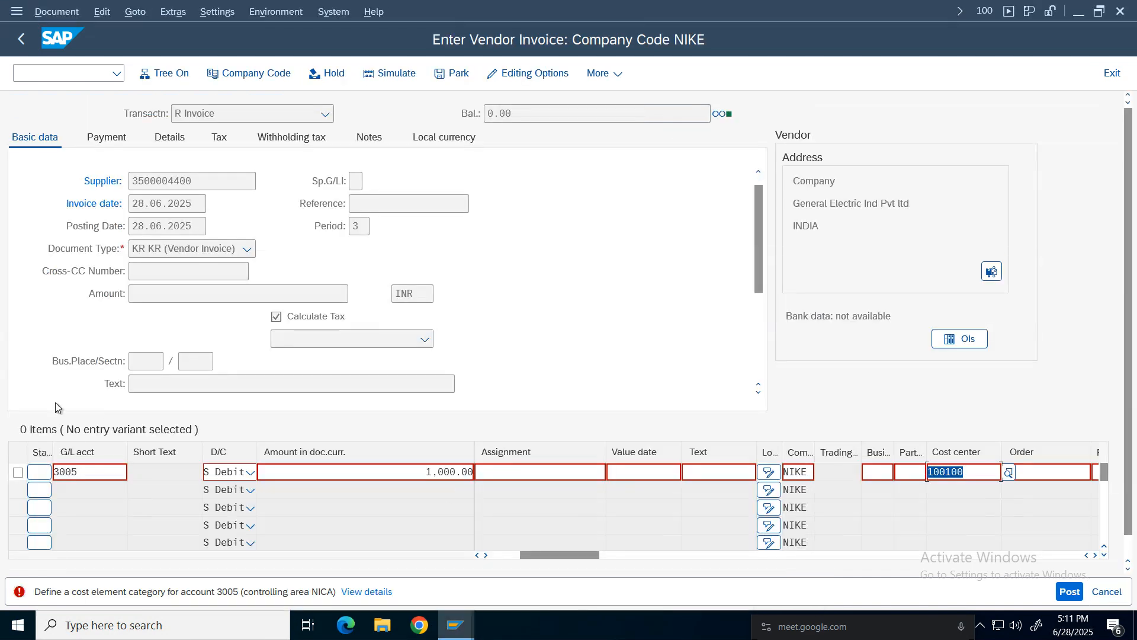
Leave the vendor invoice without saving and restart transaction FB60.
left_click(107, 472)
left_click(1113, 74)
left_click(323, 394)
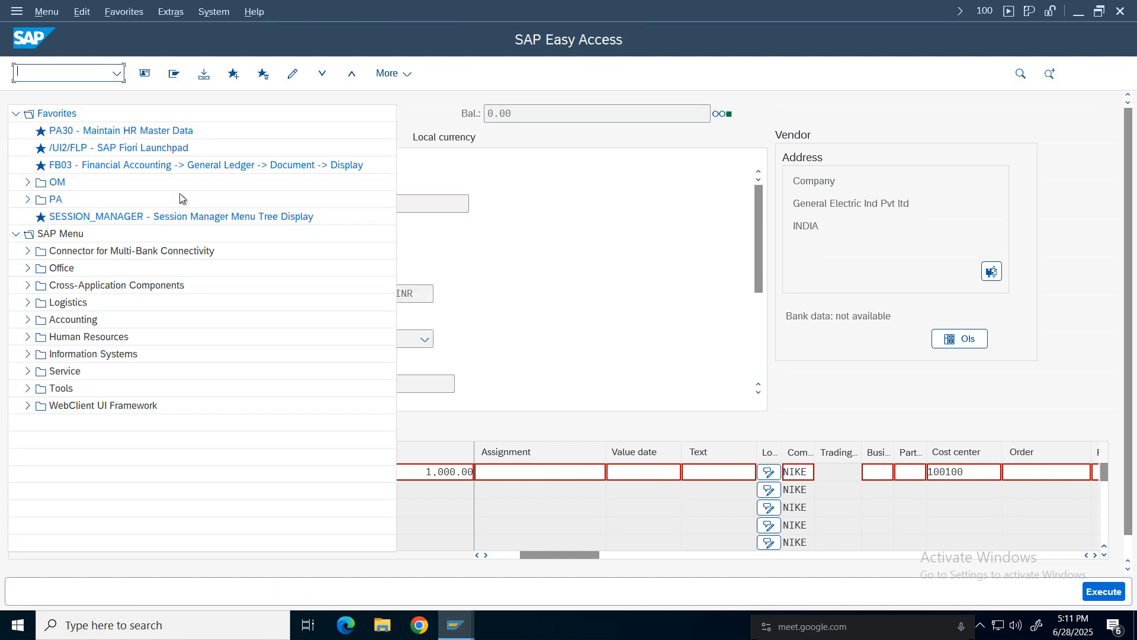
left_click(118, 74)
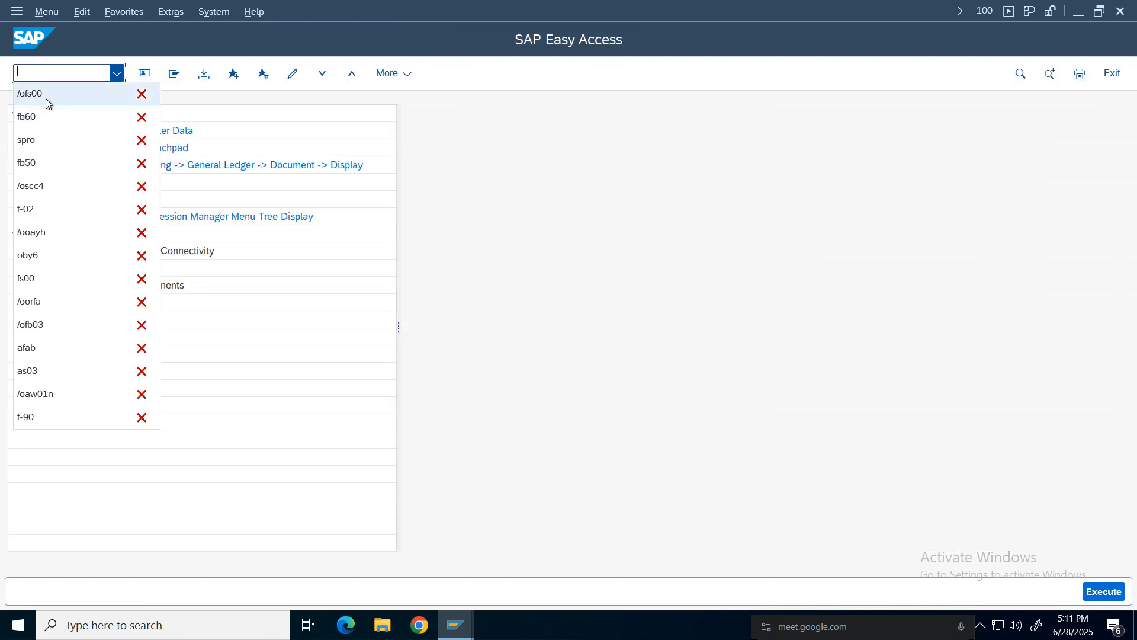
left_click(42, 117)
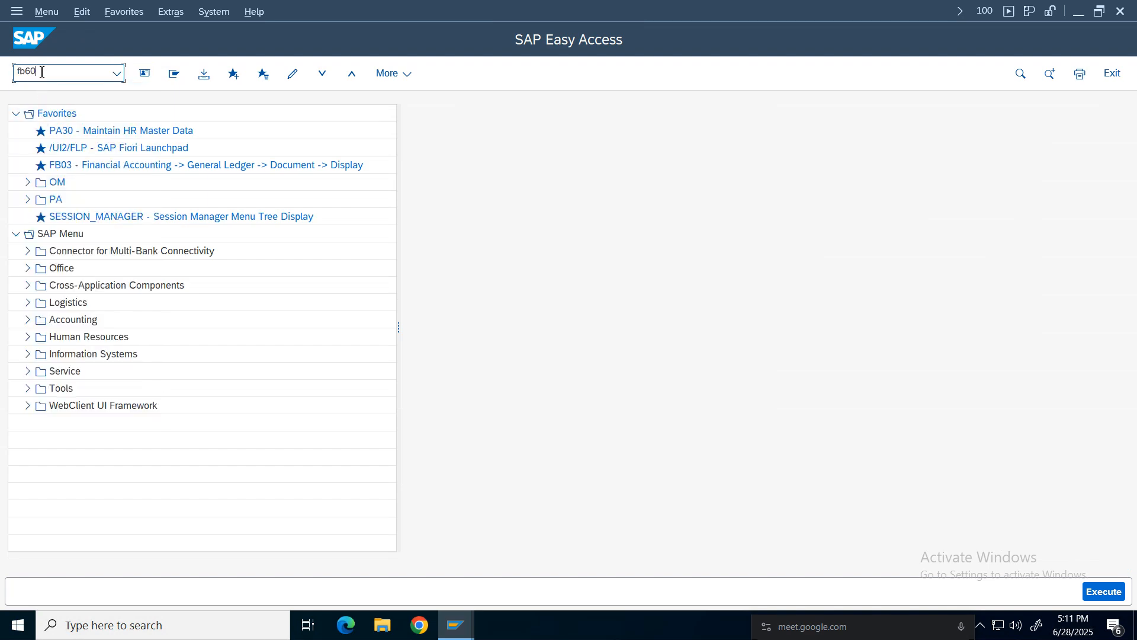
key("Return")
left_click(165, 179)
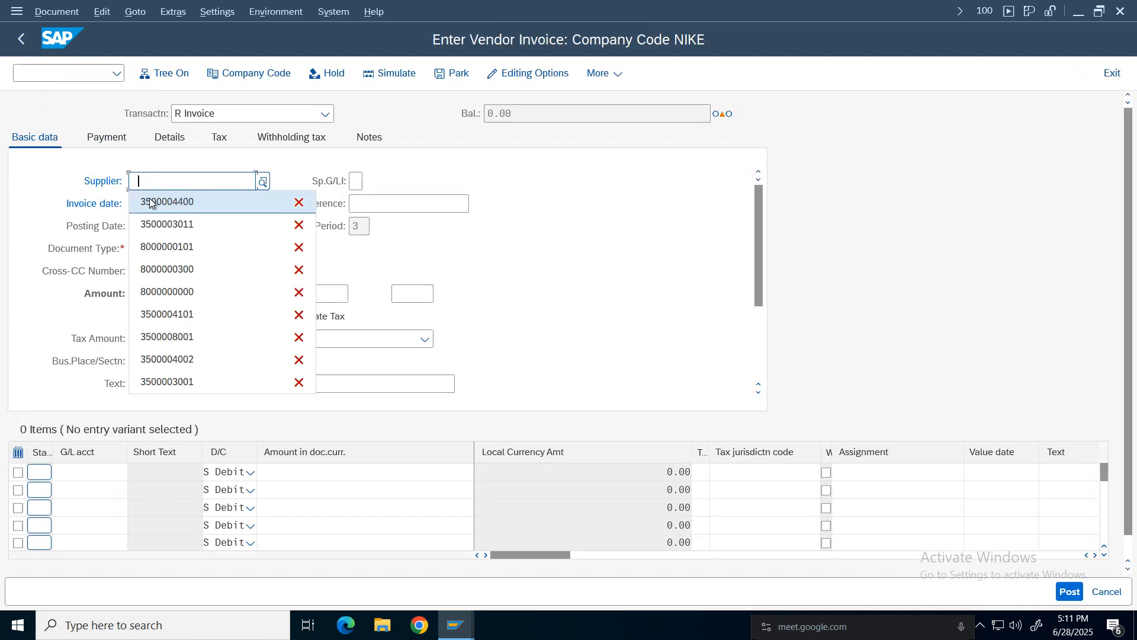
left_click(166, 198)
left_click(169, 208)
left_click(165, 224)
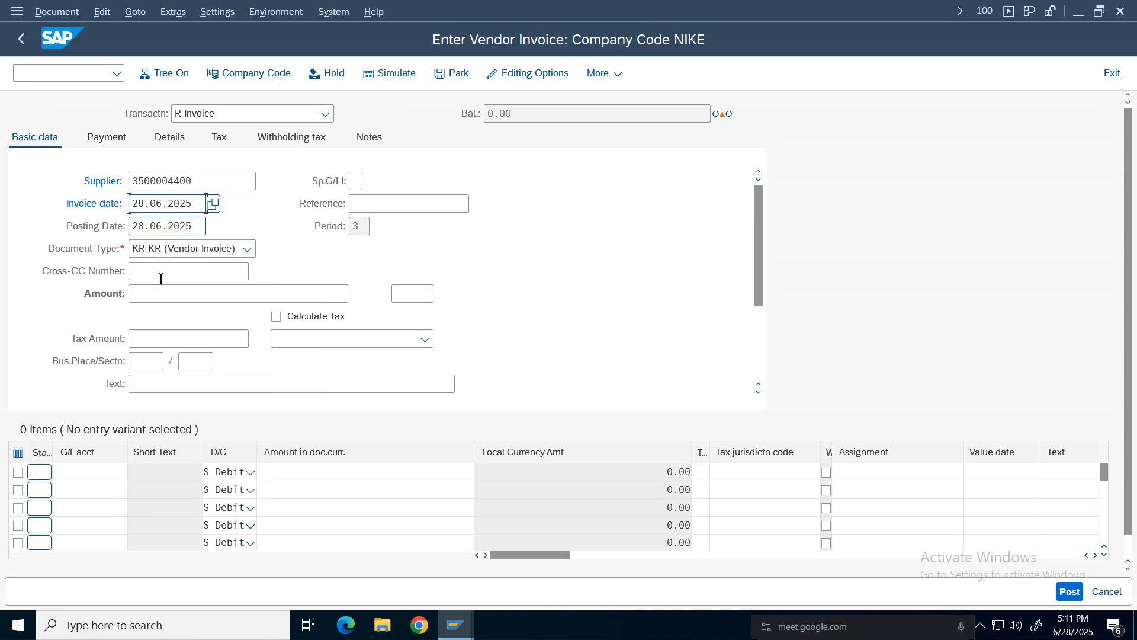
left_click(157, 294)
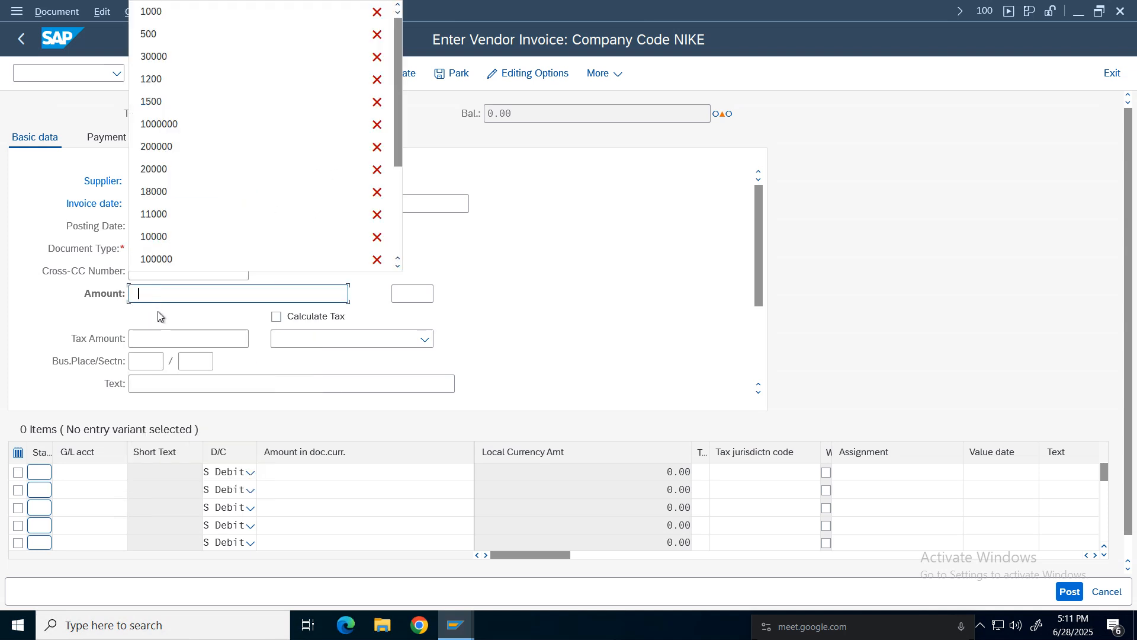
left_click(157, 13)
key("BackSpace")
key("BackSpace")
key("BackSpace")
key("BackSpace")
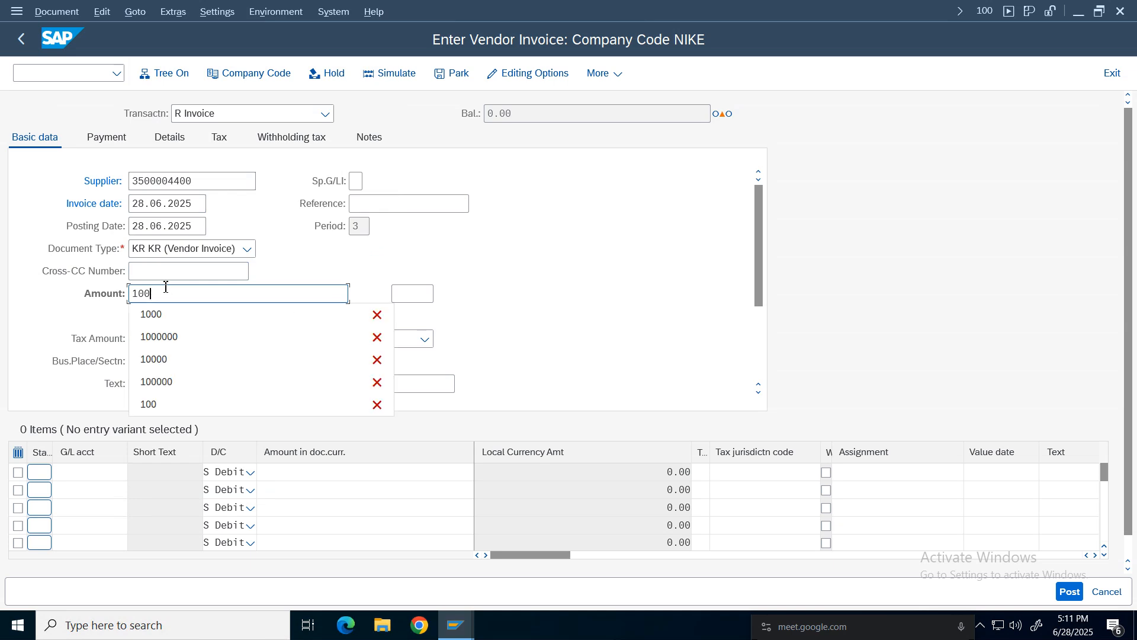
left_click(612, 273)
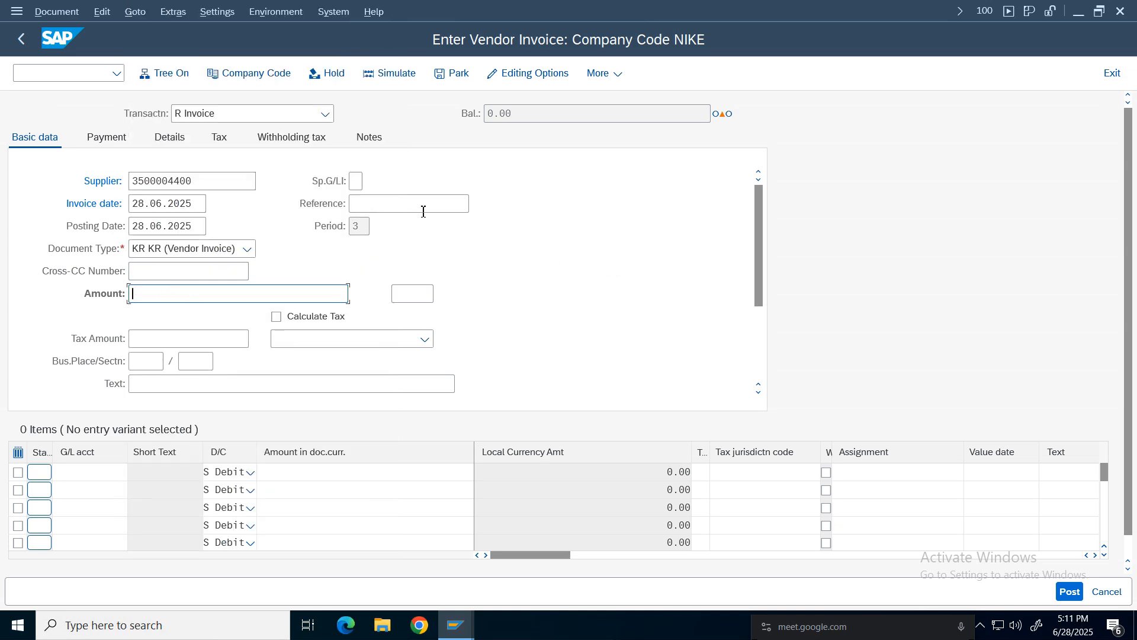
Set the reference to Tax and enter G/L account 3005 on the first line item.
left_click(423, 207)
type("Tax")
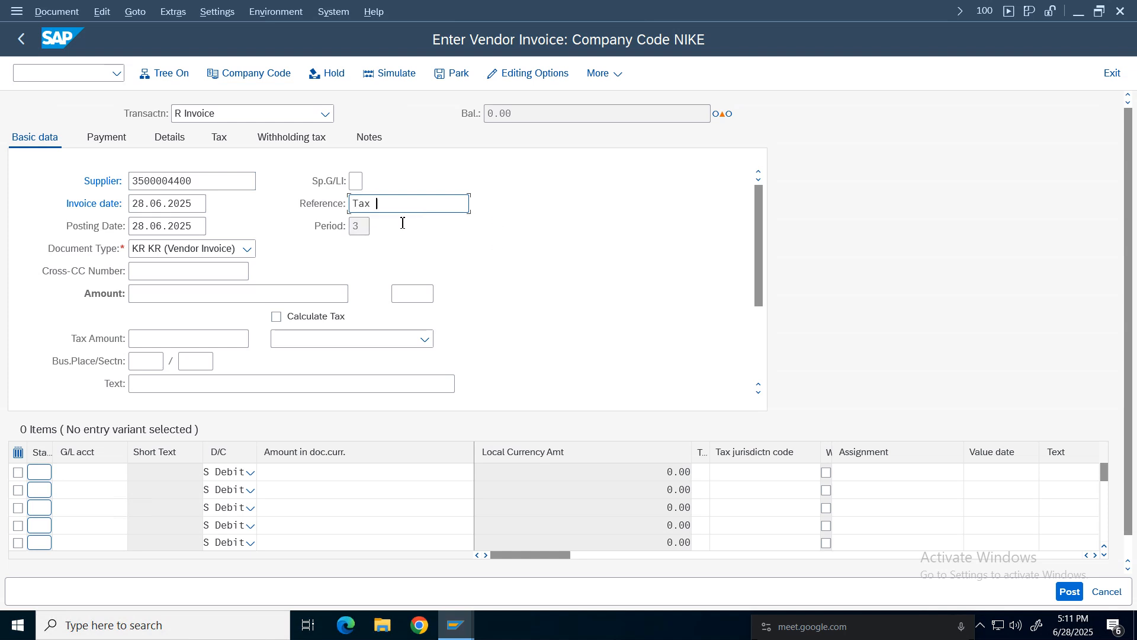
left_click(91, 472)
type("3005")
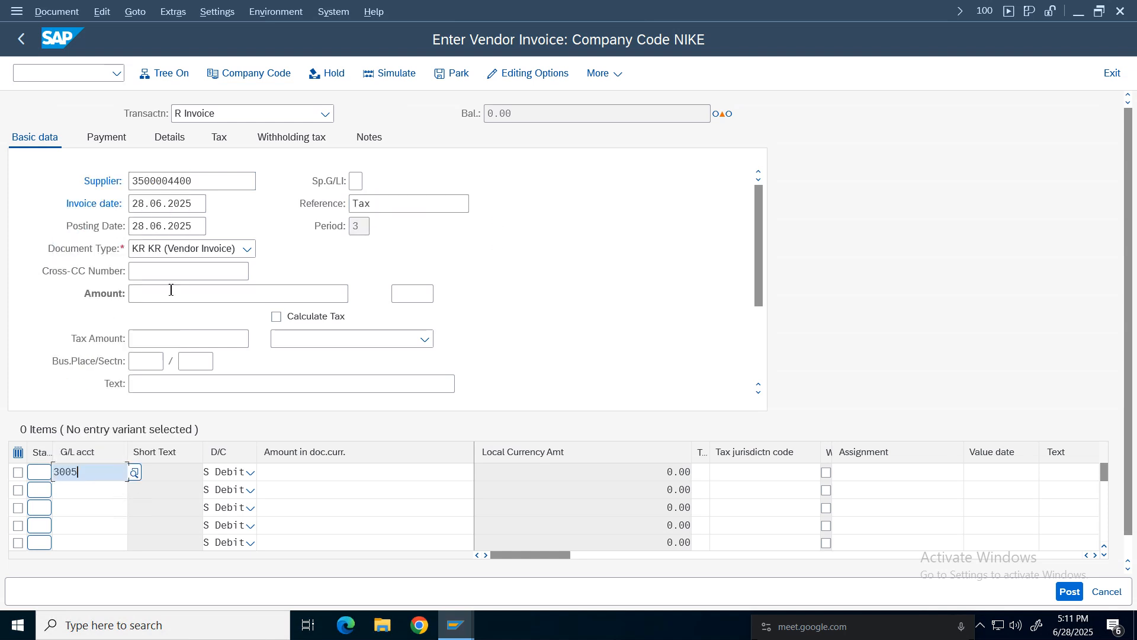
Enter 1000 as the line item amount and select tax code I1.
left_click(339, 472)
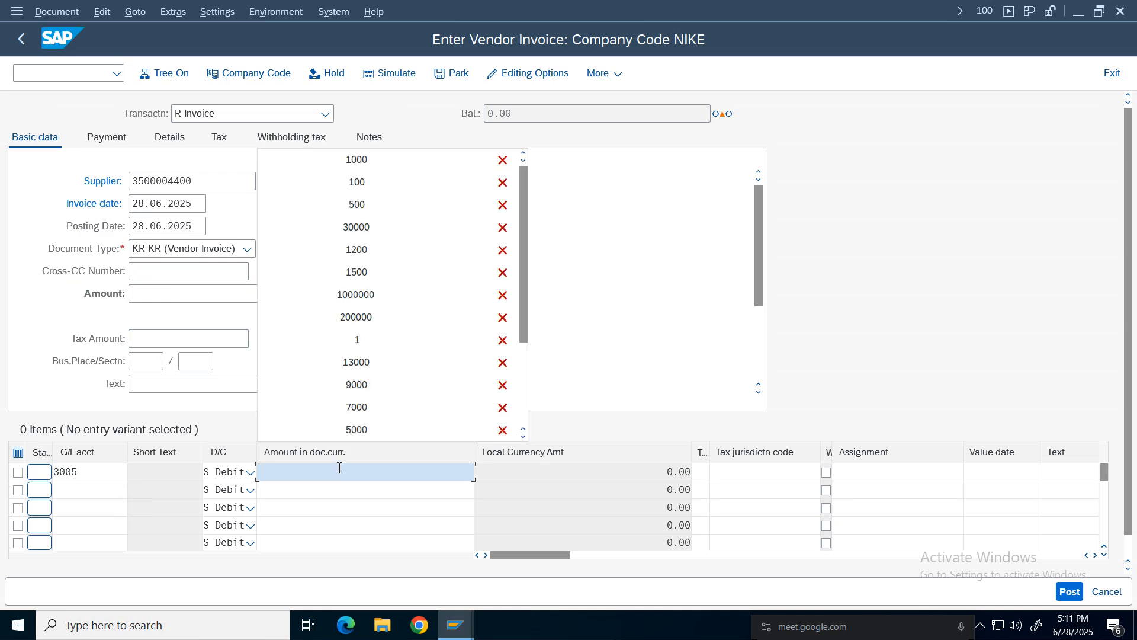
type("1000")
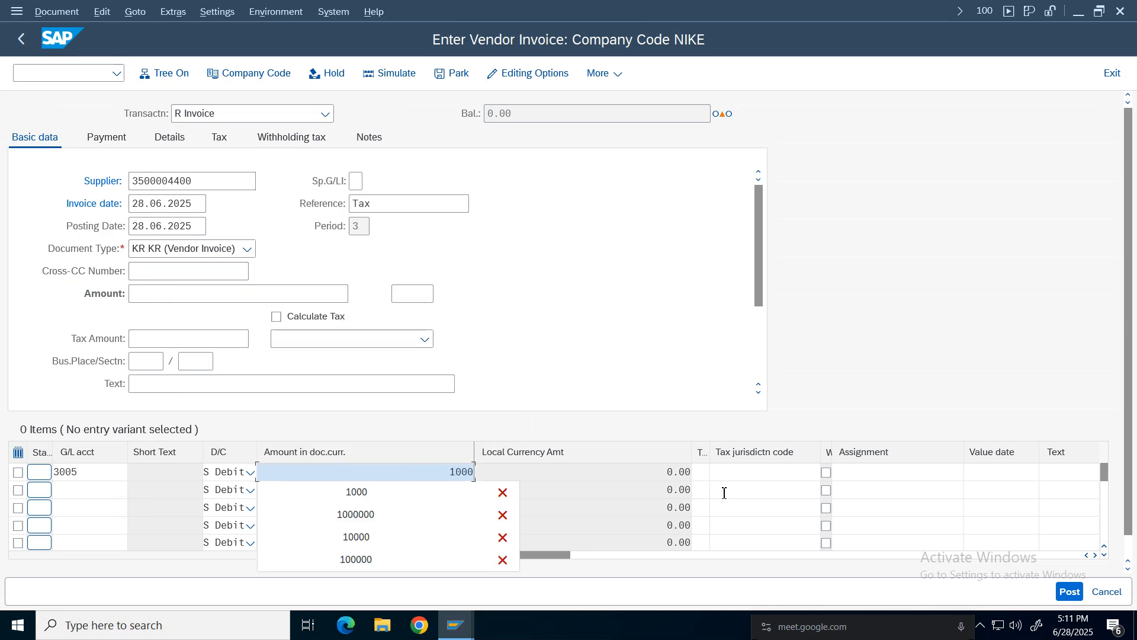
left_click(702, 473)
left_click(707, 496)
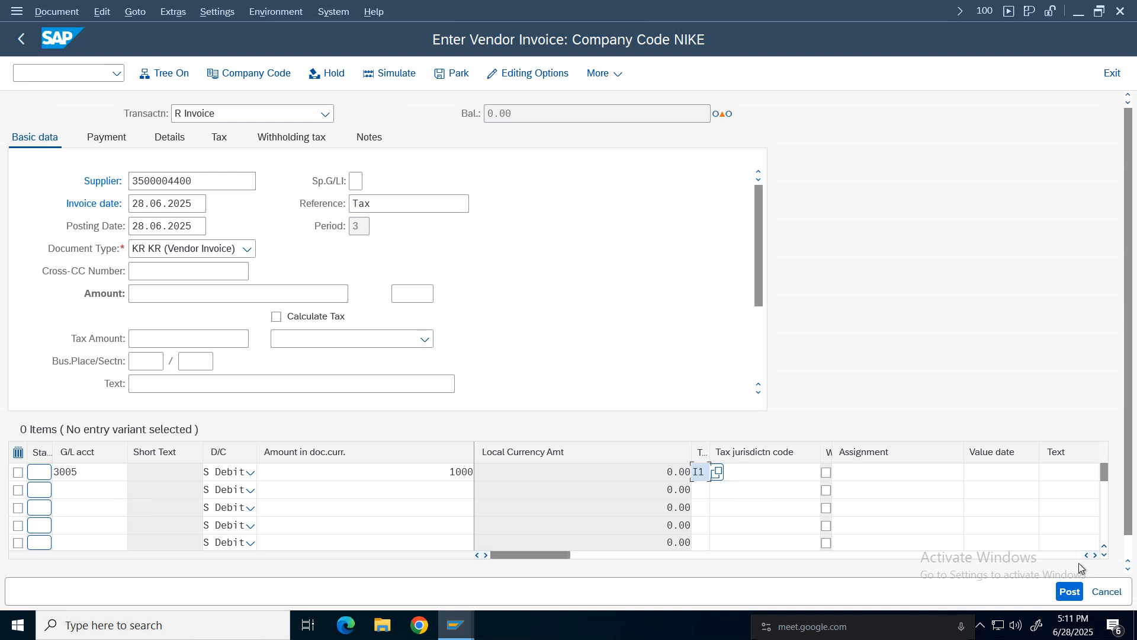
Assign cost center 100100 to the first line item.
left_click(1097, 557)
left_click(1097, 557)
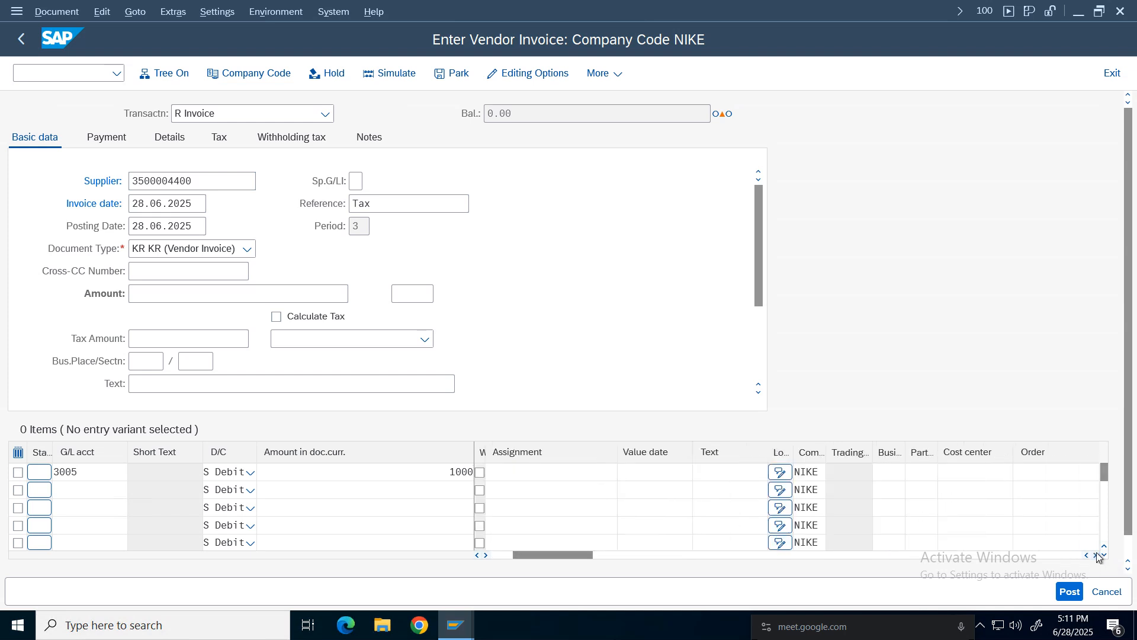
left_click(1097, 556)
left_click(980, 470)
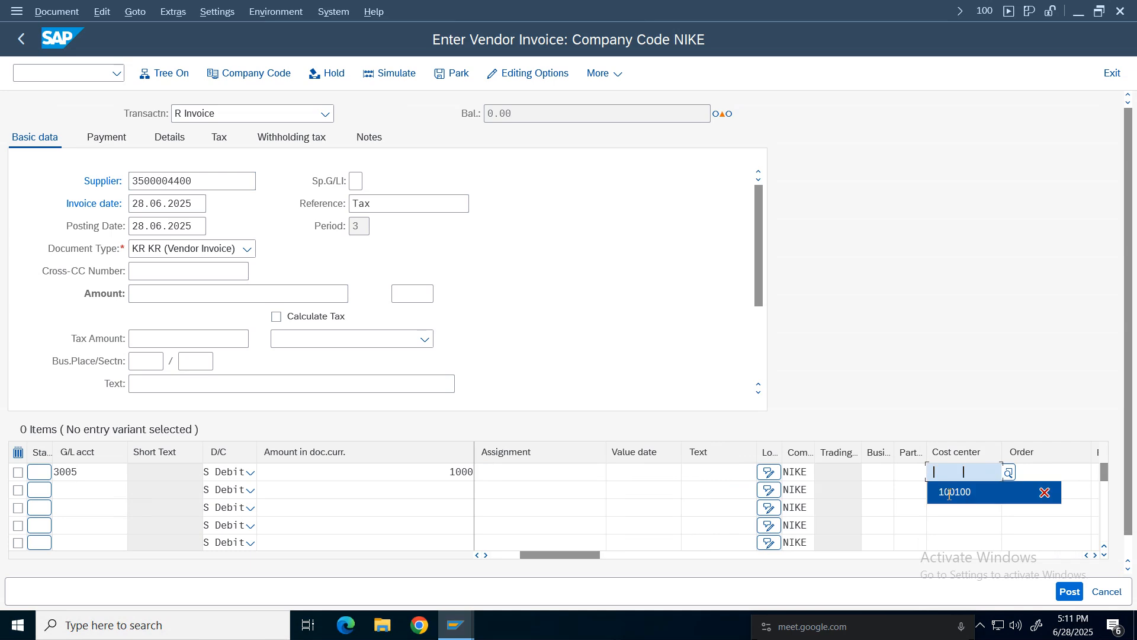
left_click(961, 496)
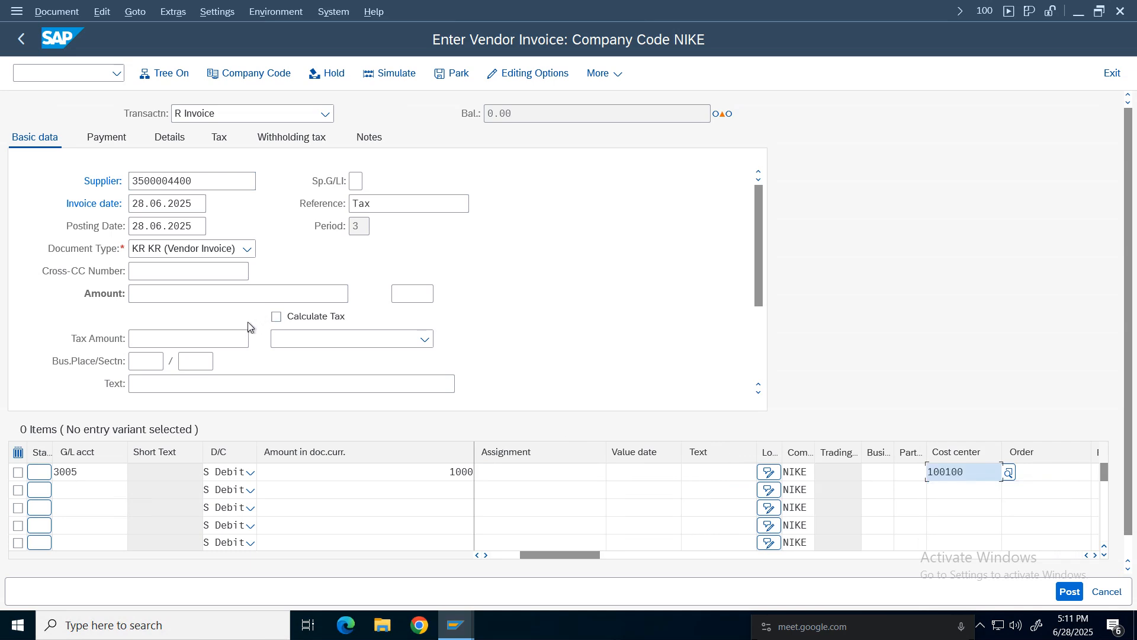
Tick Calculate Tax and set the invoice currency to inr.
left_click(295, 322)
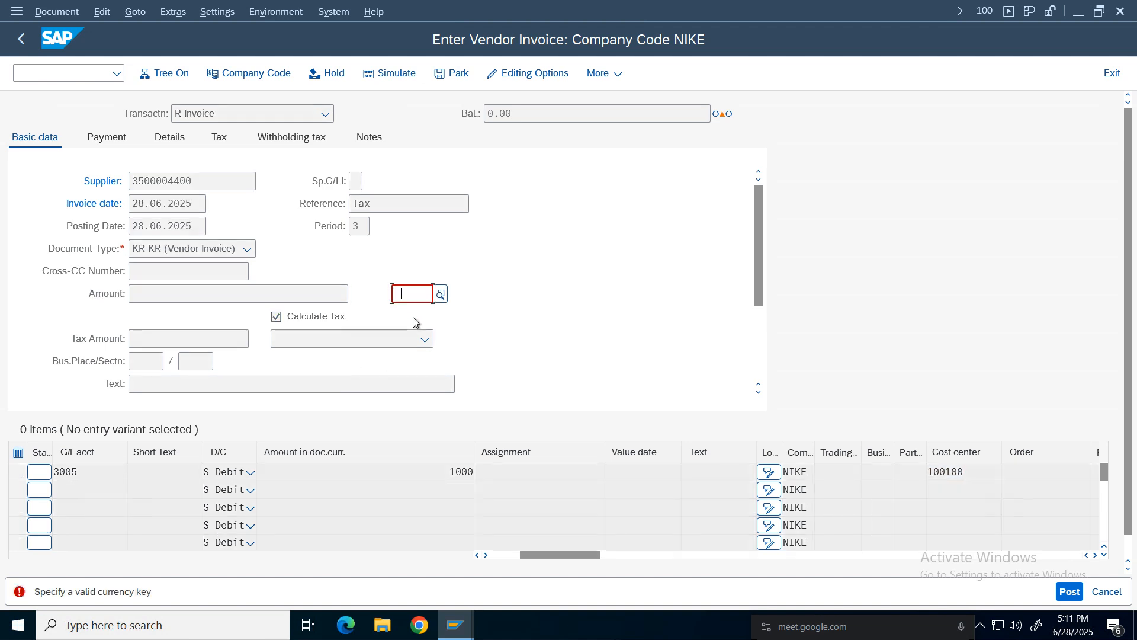
type("inr")
key("Return")
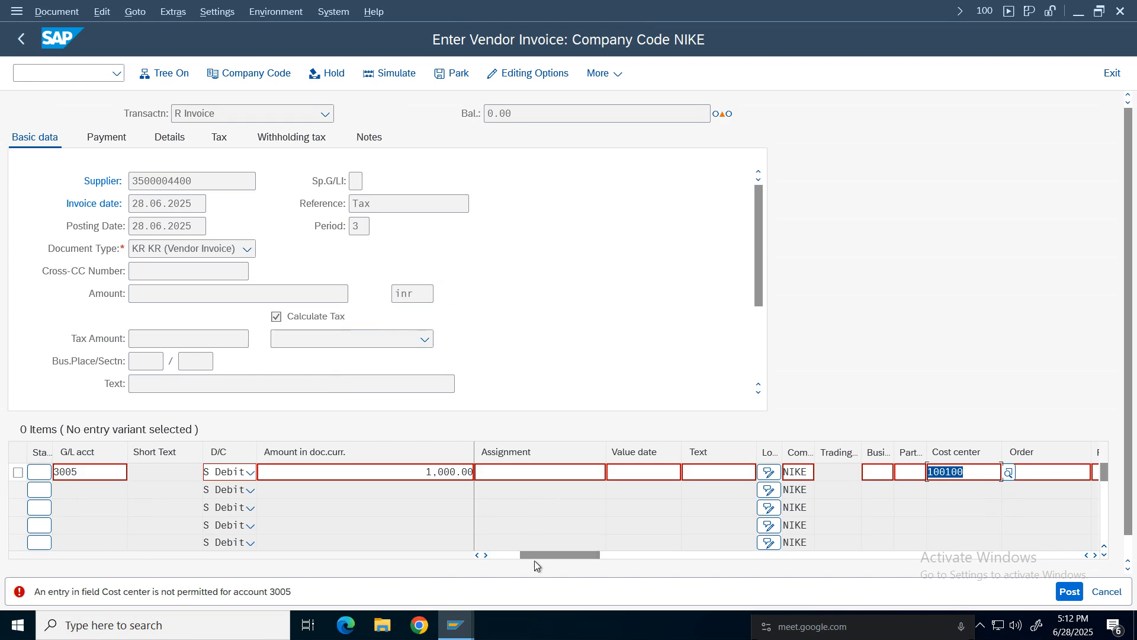
Remove the cost center from the first line item.
left_click_drag(534, 558, 467, 555)
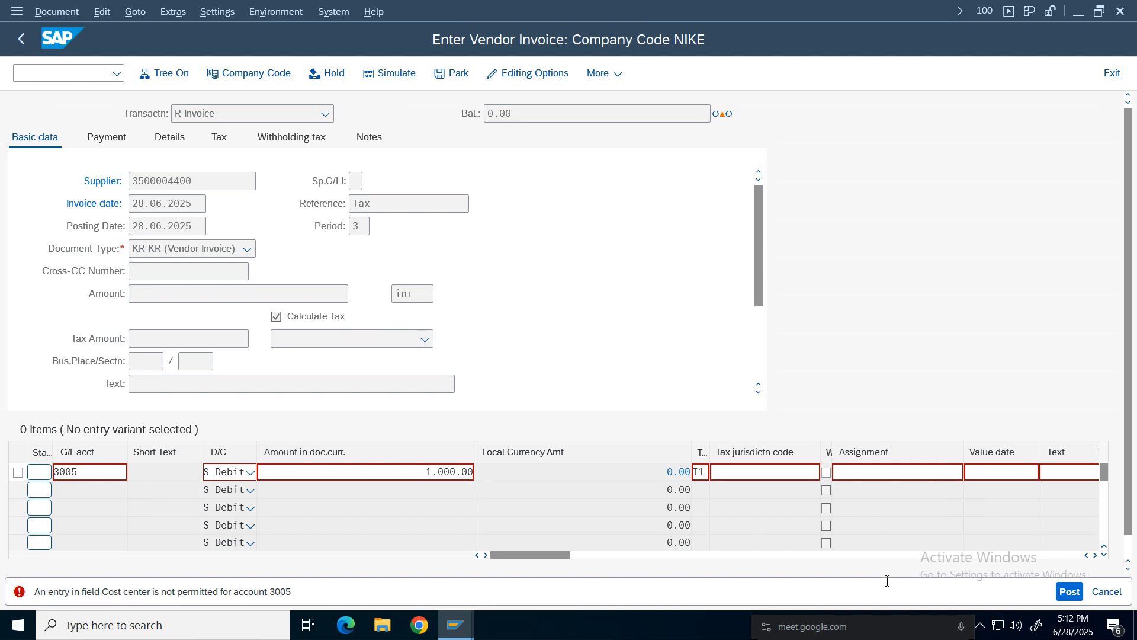
left_click(1096, 555)
left_click(1096, 555)
left_click(1096, 554)
left_click(1096, 555)
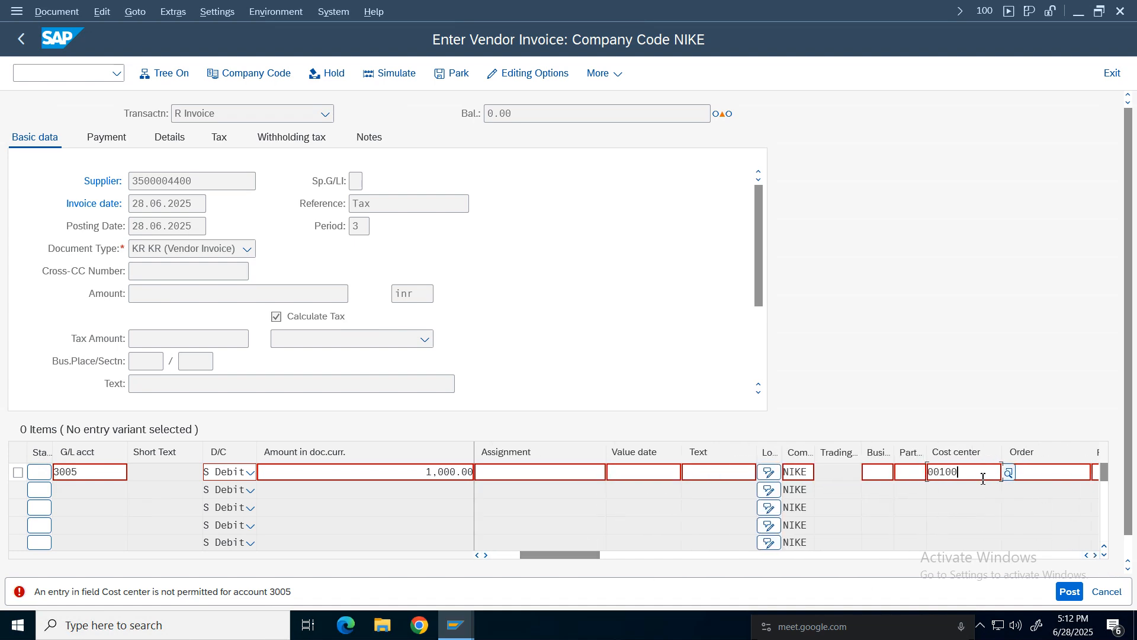
key("BackSpace")
key("BackSpace")
key("BackSpace")
key("BackSpace")
key("BackSpace")
key("Escape")
left_click(967, 477)
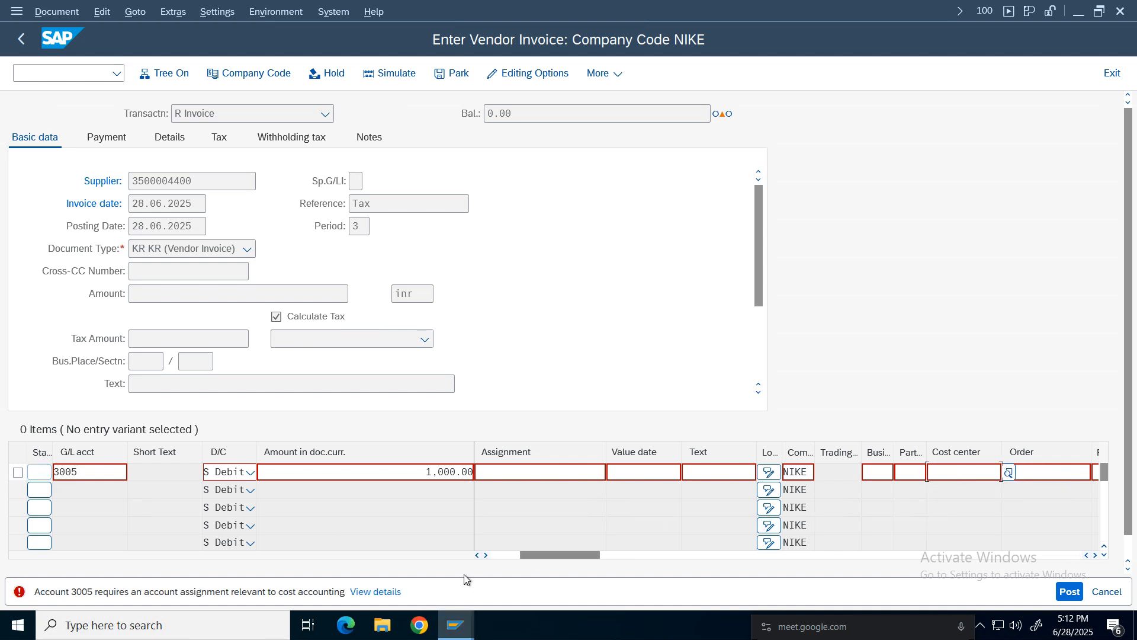
In the G/L account session, change Purchase account 3005's field status group to G004 and save it.
left_click(454, 625)
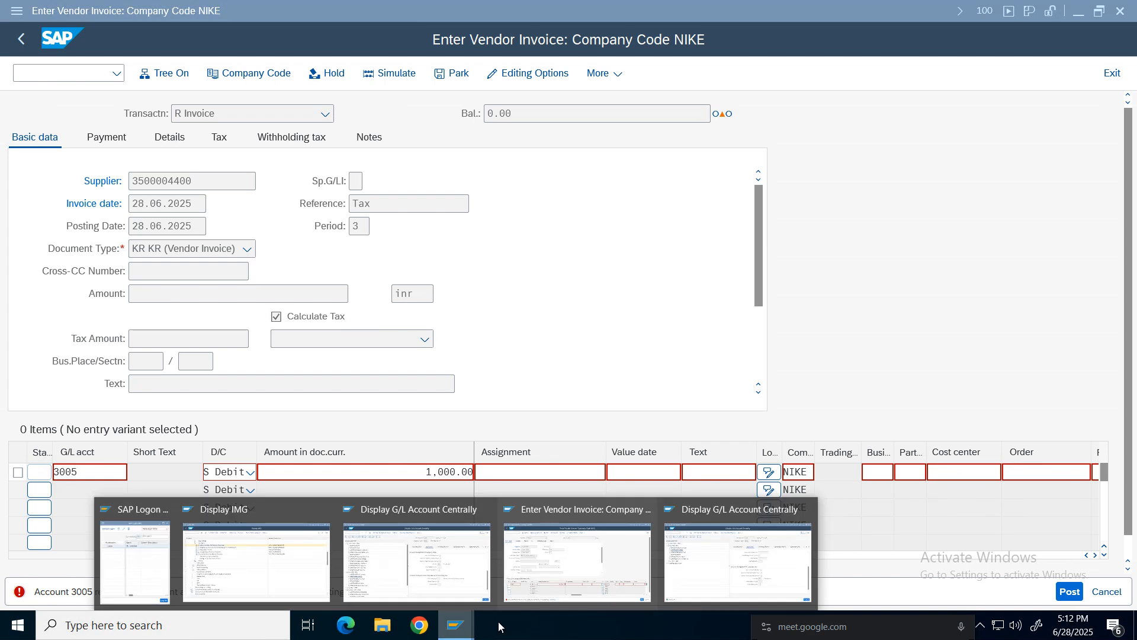
left_click(414, 559)
left_click(788, 184)
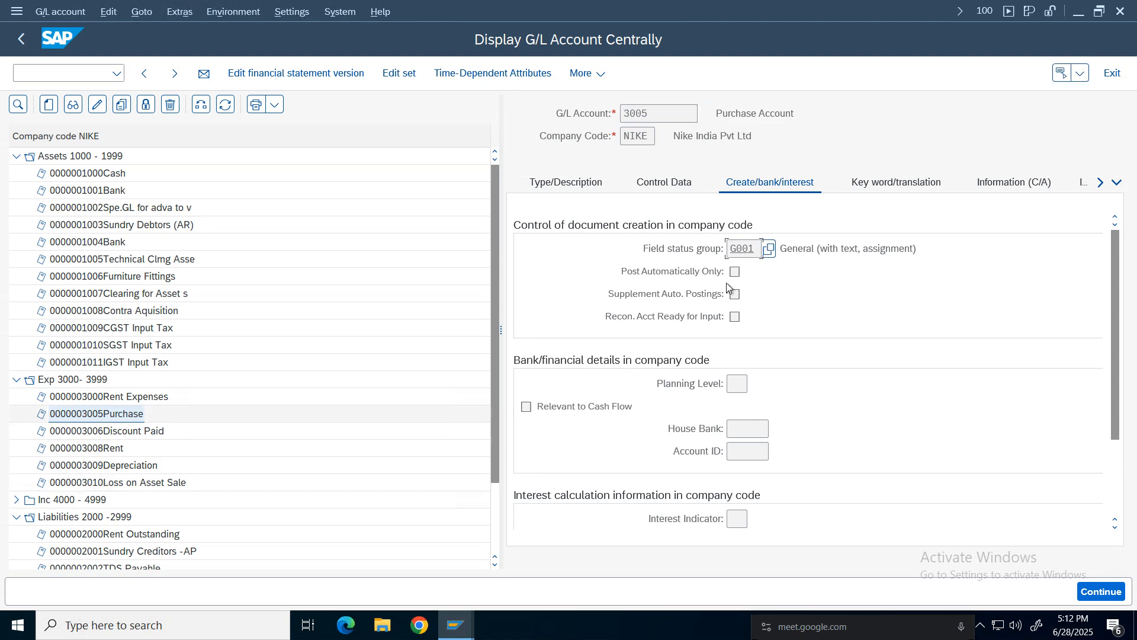
left_click(746, 254)
left_click(97, 105)
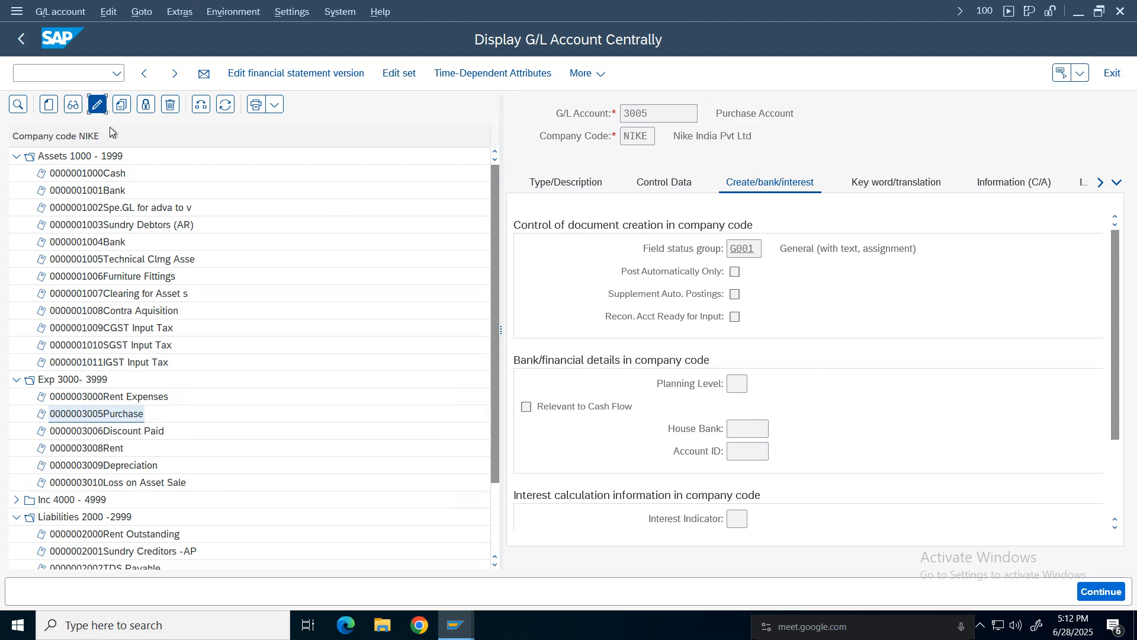
left_click(757, 248)
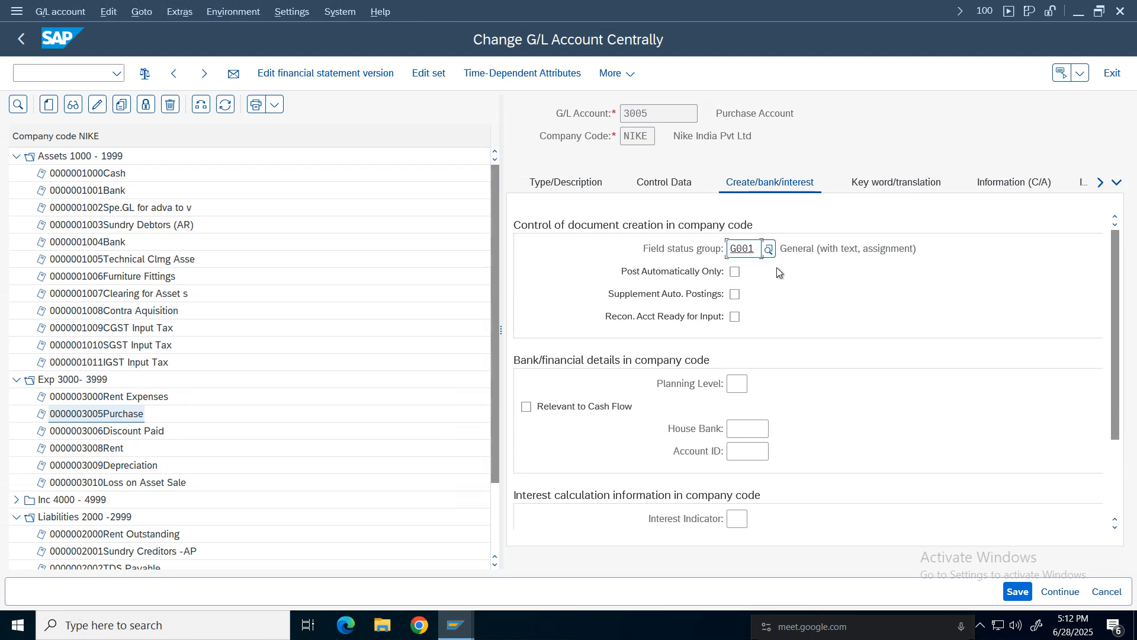
key("BackSpace")
type("4")
key("Return")
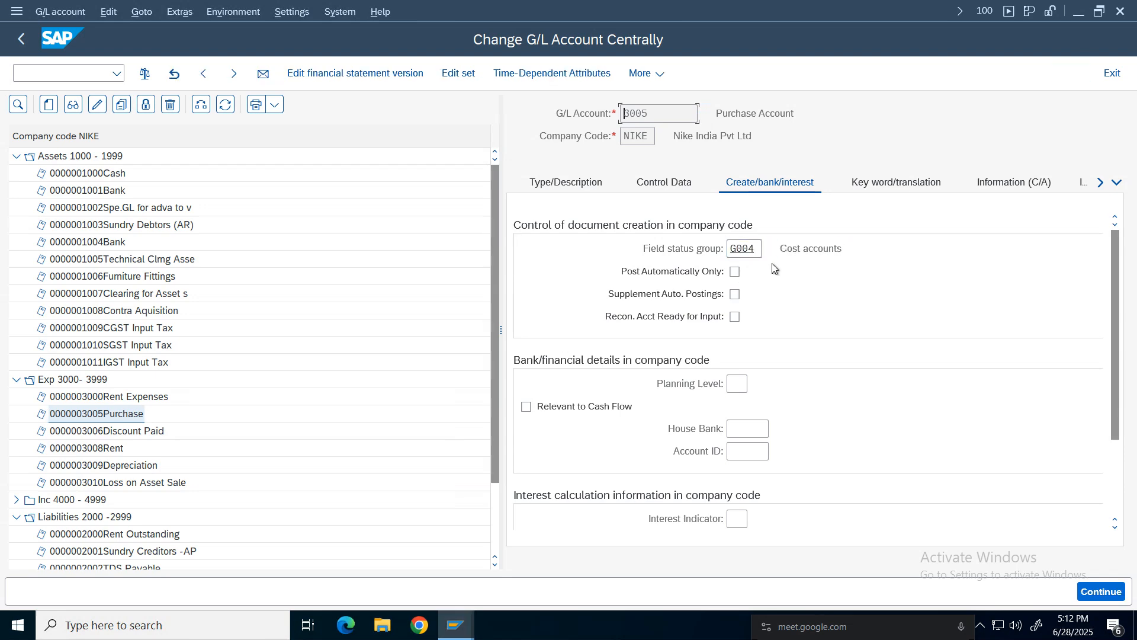
key("ctrl+s")
left_click(841, 250)
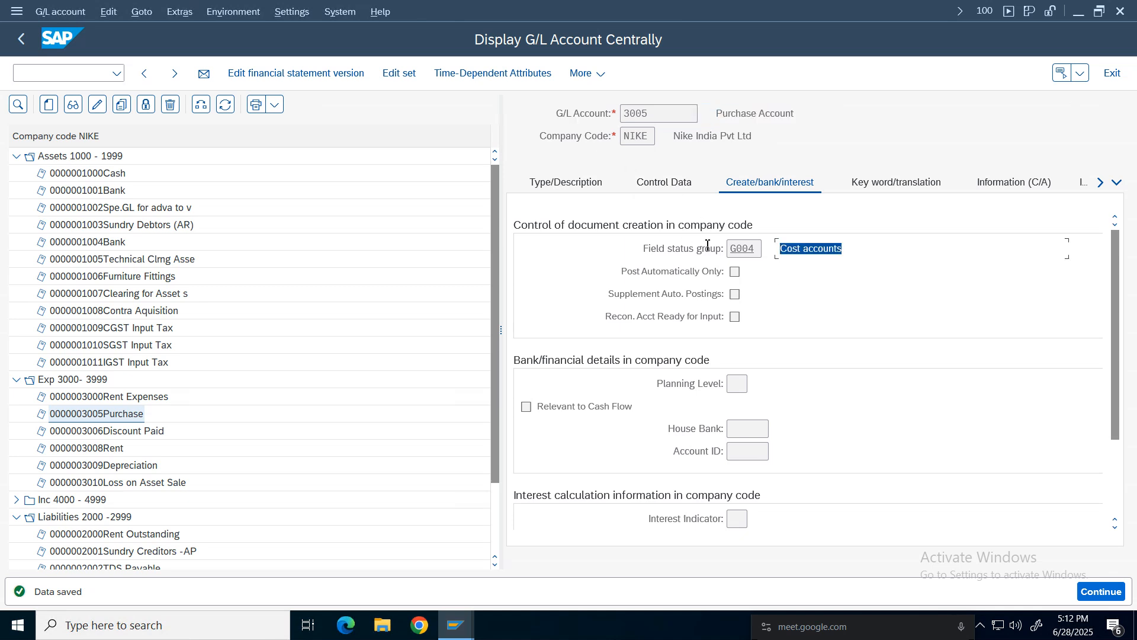
Switch back to the vendor invoice and re-enter cost center 100100 on the first line item.
left_click(456, 625)
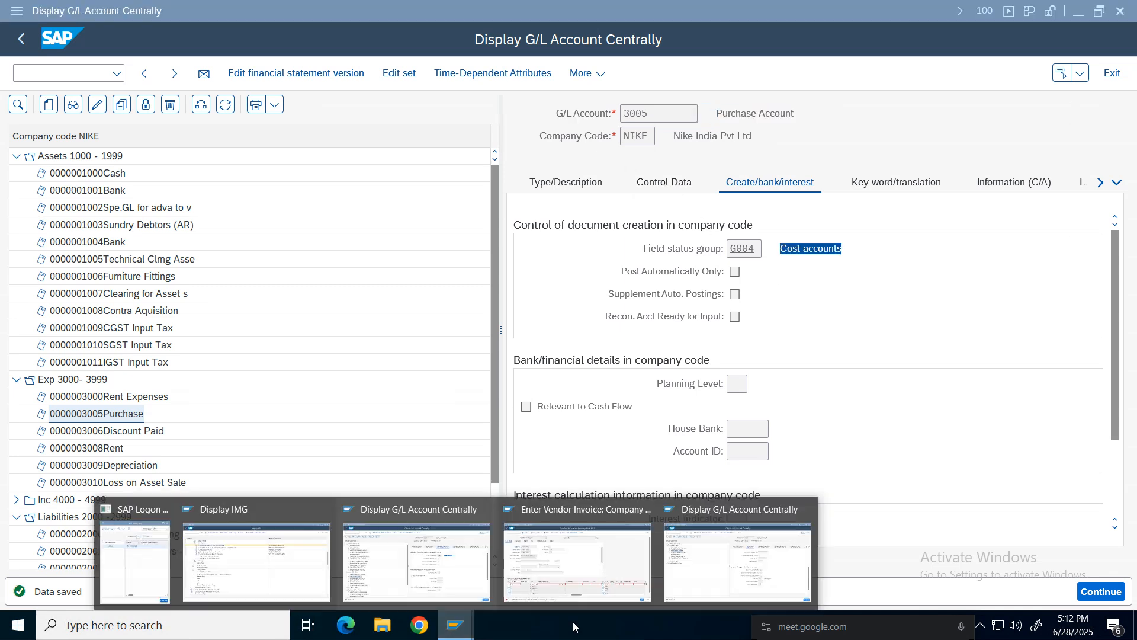
left_click(724, 543)
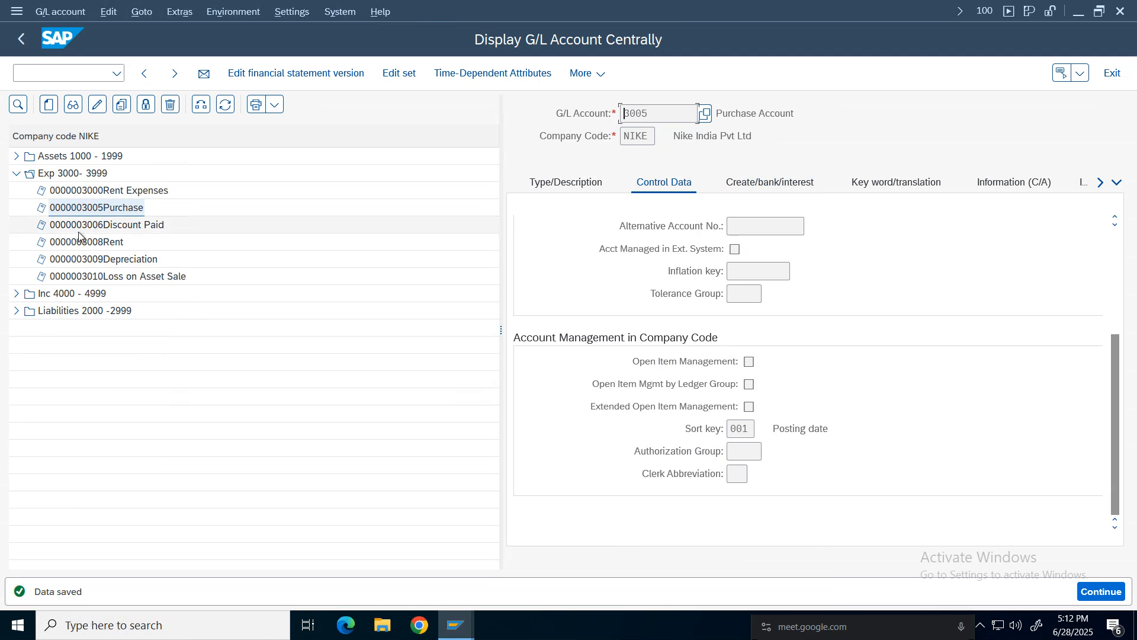
left_click(456, 625)
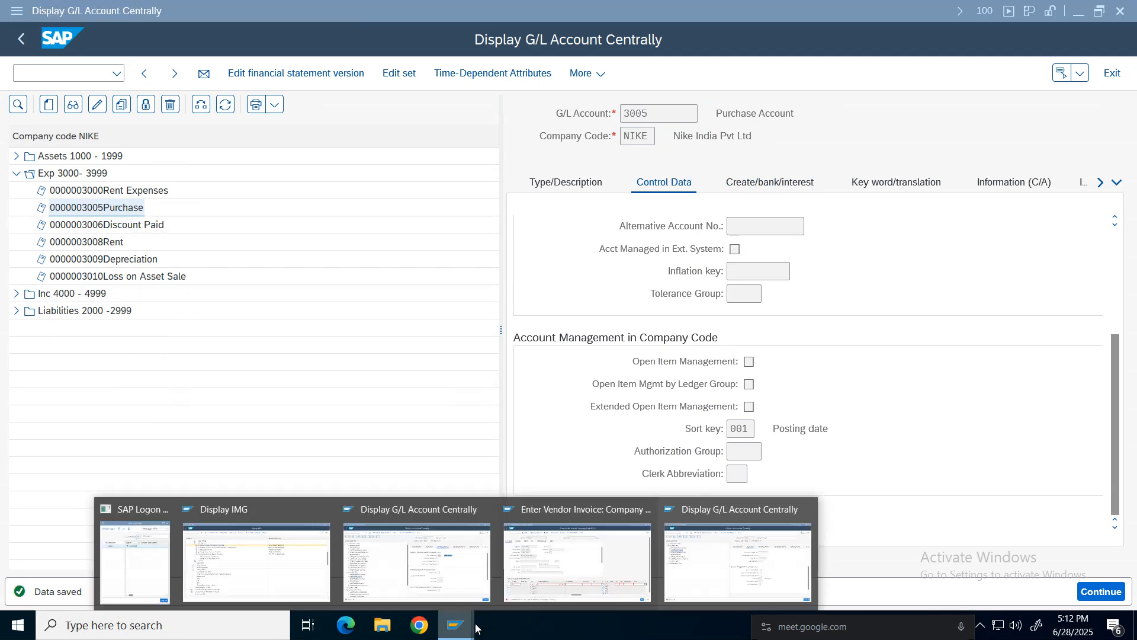
left_click(575, 568)
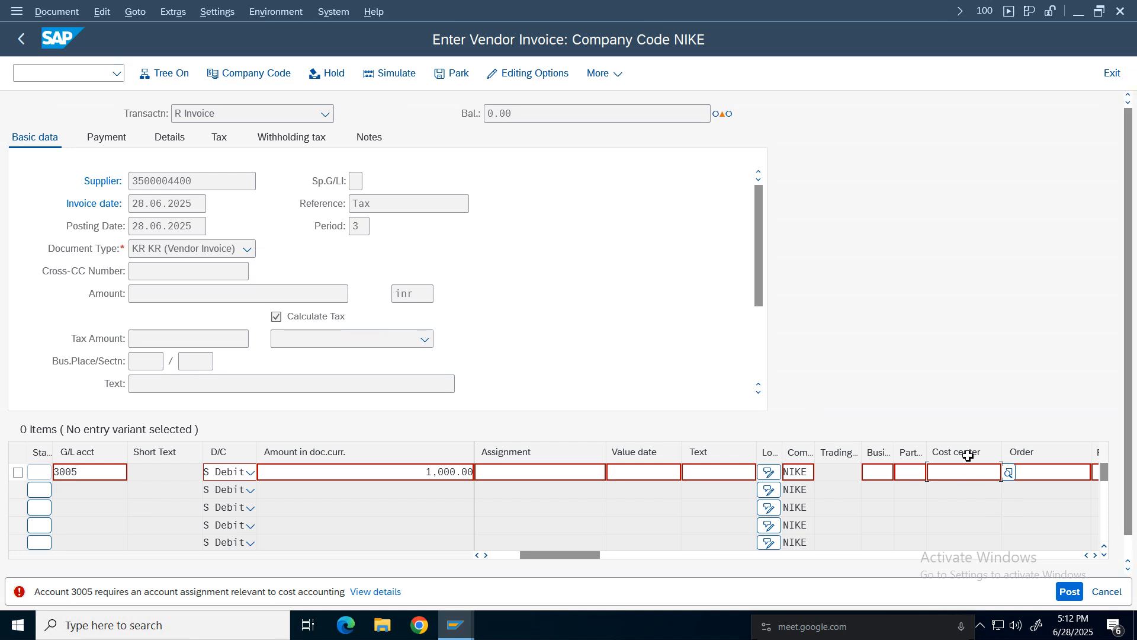
left_click(955, 473)
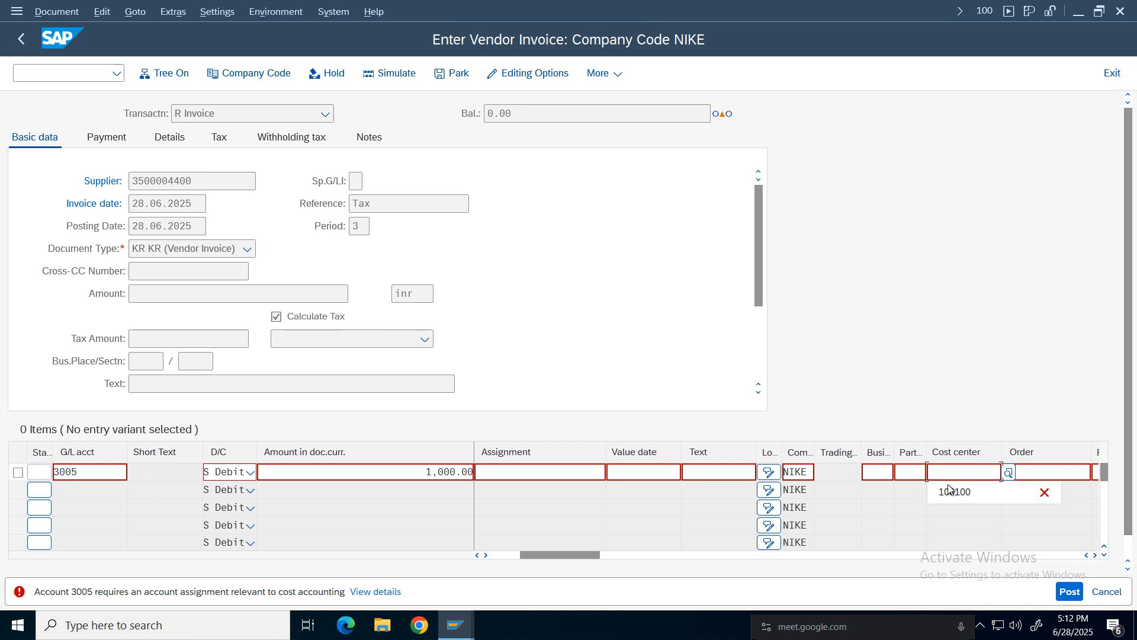
type("100100")
key("Return")
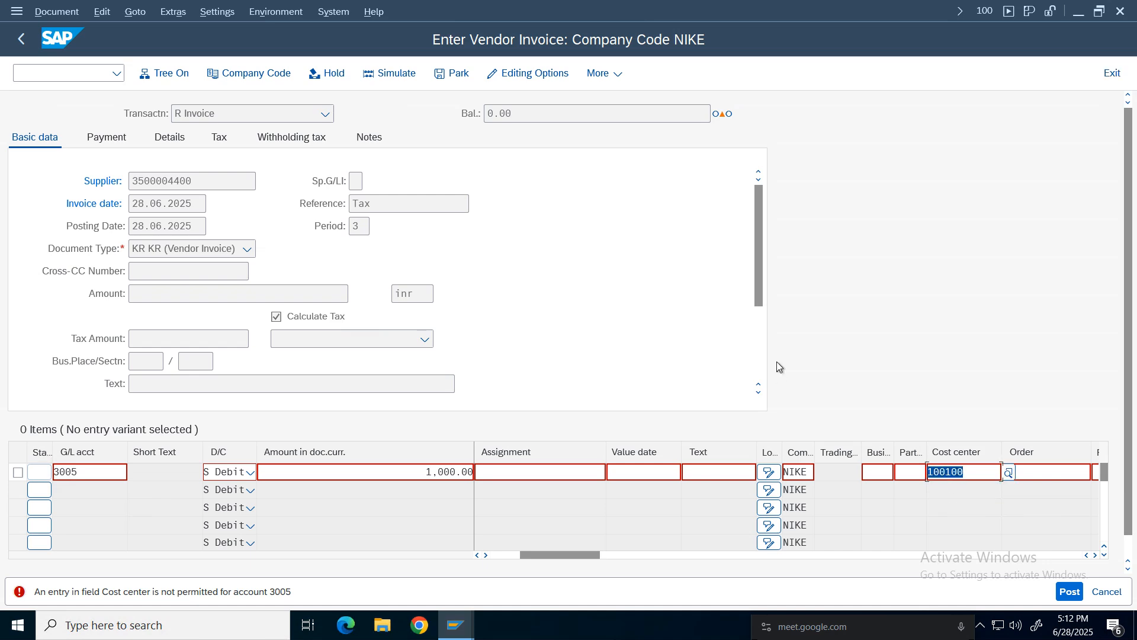
Exit the vendor invoice without saving and restart transaction FB60.
left_click(1122, 76)
left_click(316, 392)
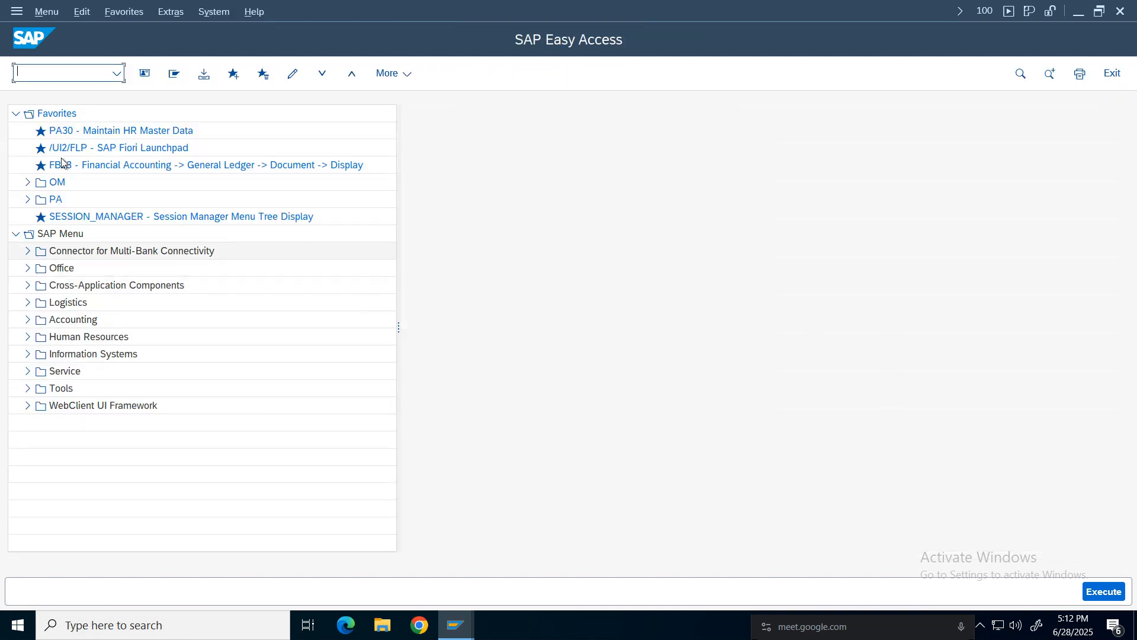
left_click(117, 74)
left_click(34, 94)
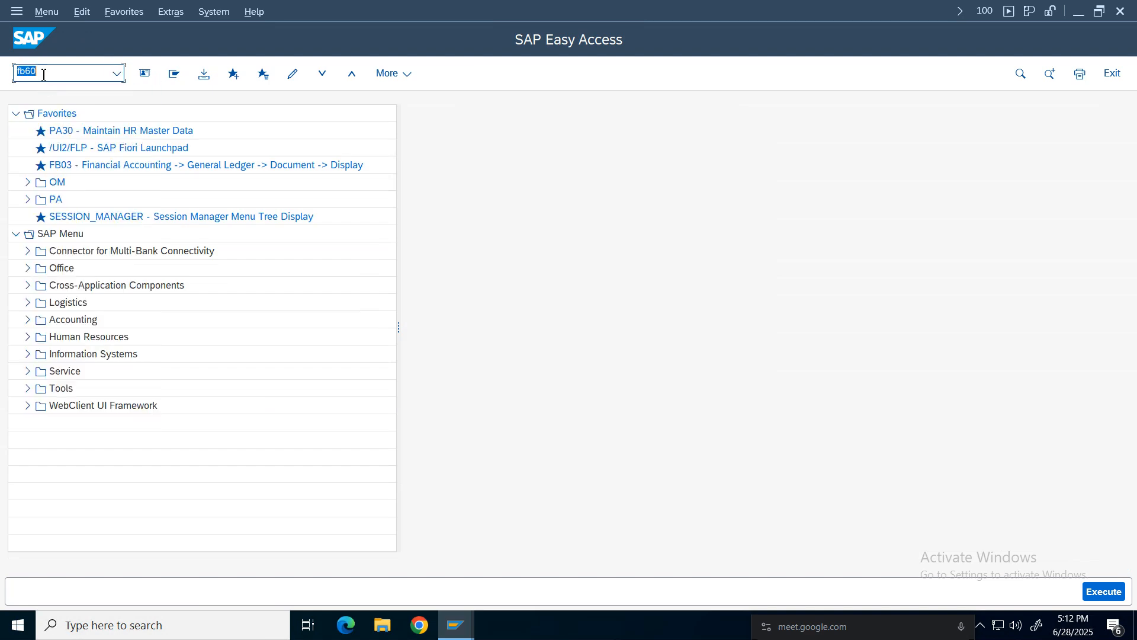
left_click(150, 183)
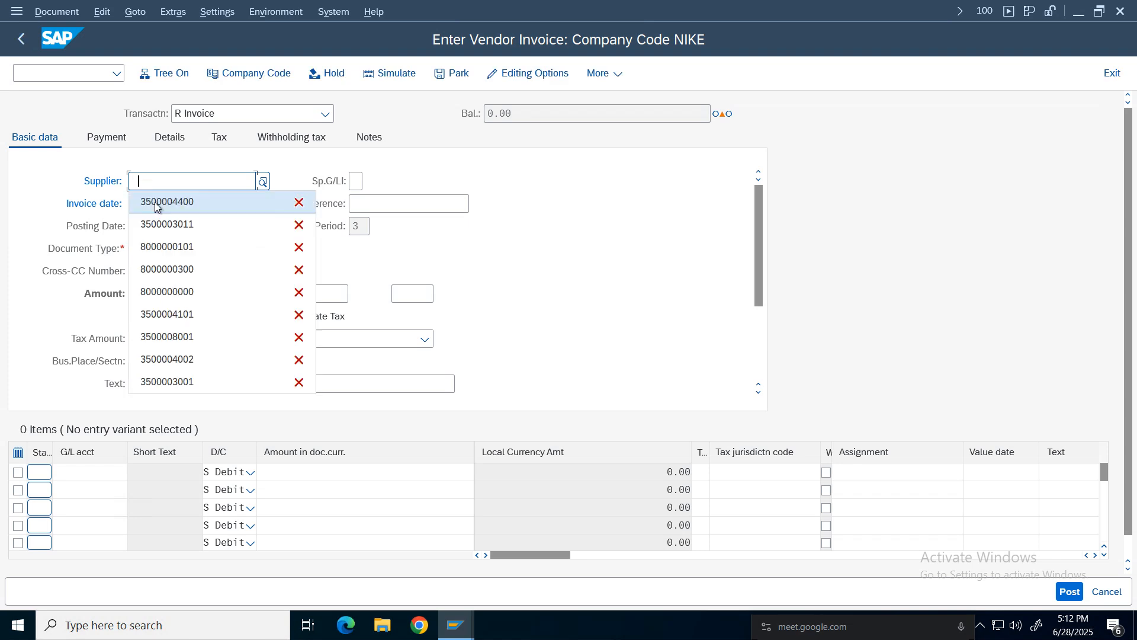
left_click(156, 203)
left_click(153, 208)
left_click(154, 219)
left_click(408, 205)
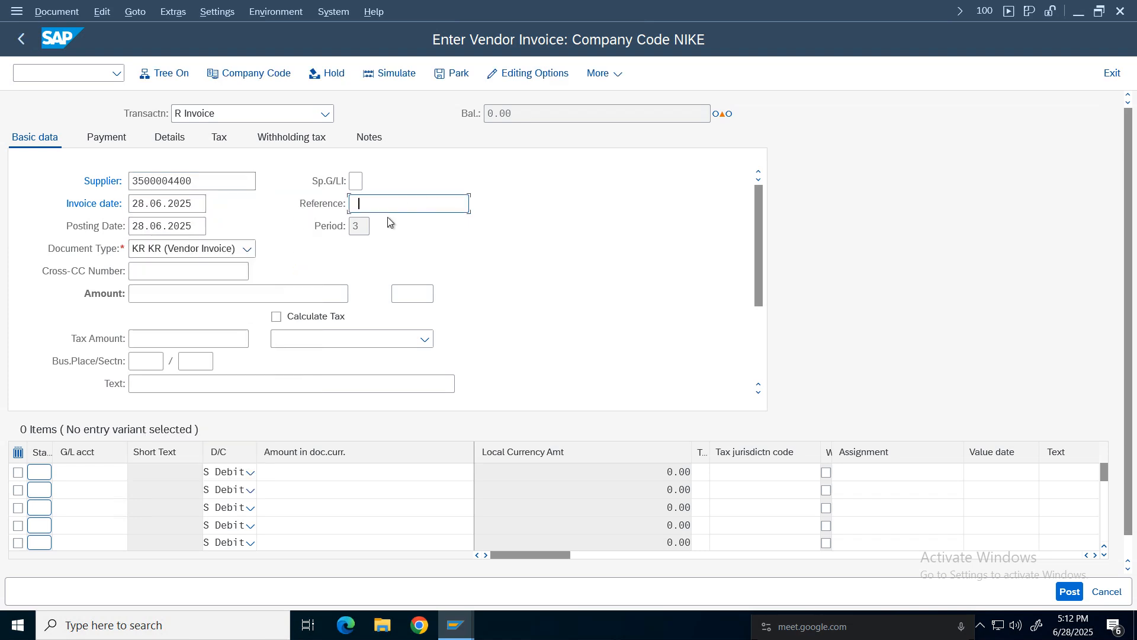
left_click(387, 216)
On the first line item, enter G/L account 3005, amount 1000 and tax code I1.
left_click(101, 474)
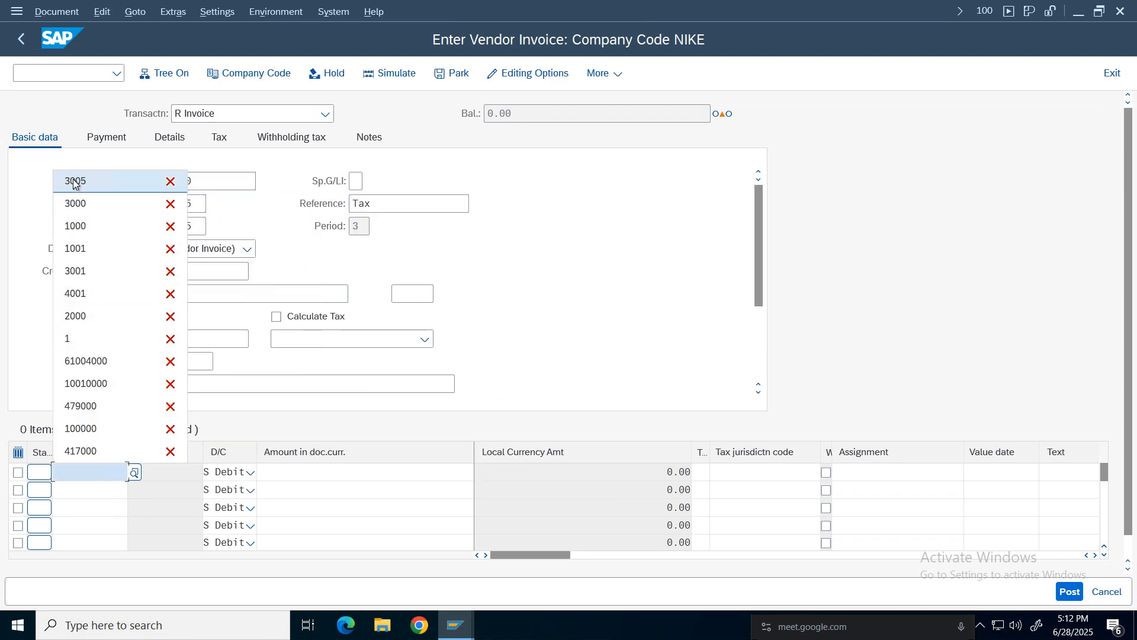
left_click(76, 177)
left_click(436, 470)
left_click(379, 159)
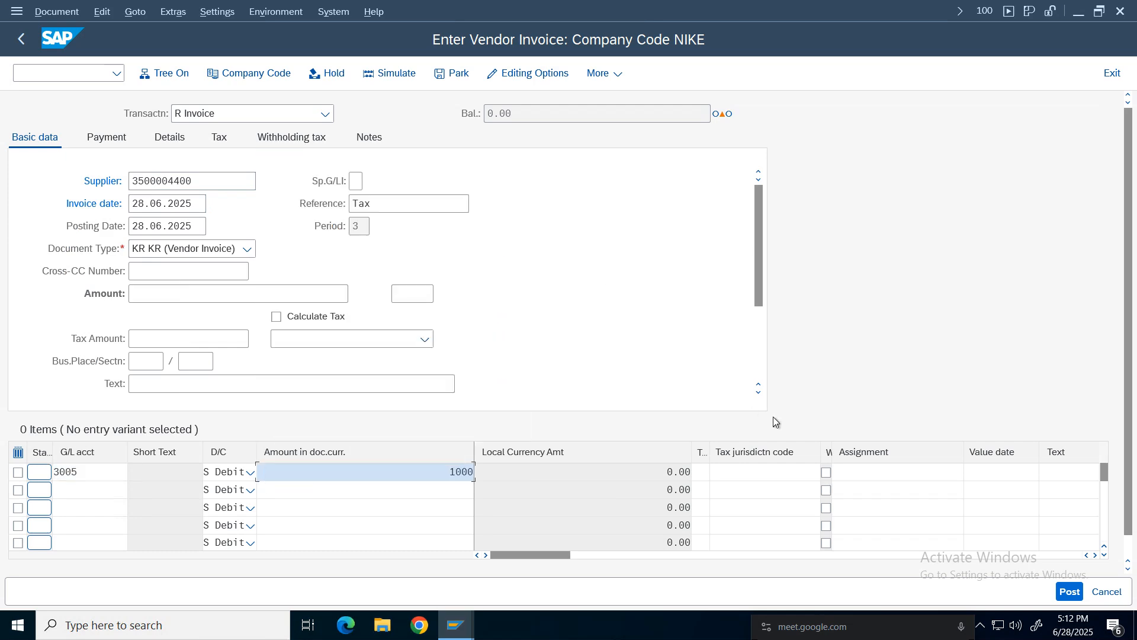
left_click(707, 470)
left_click(701, 497)
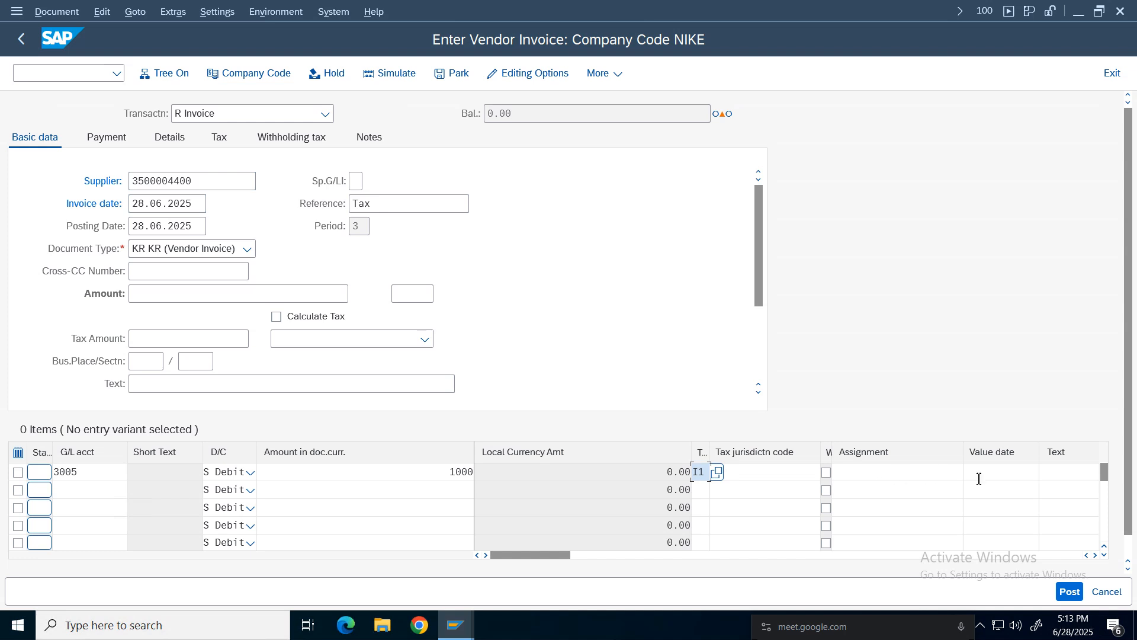
Enter cost center 100100 on the first line item.
left_click(1095, 555)
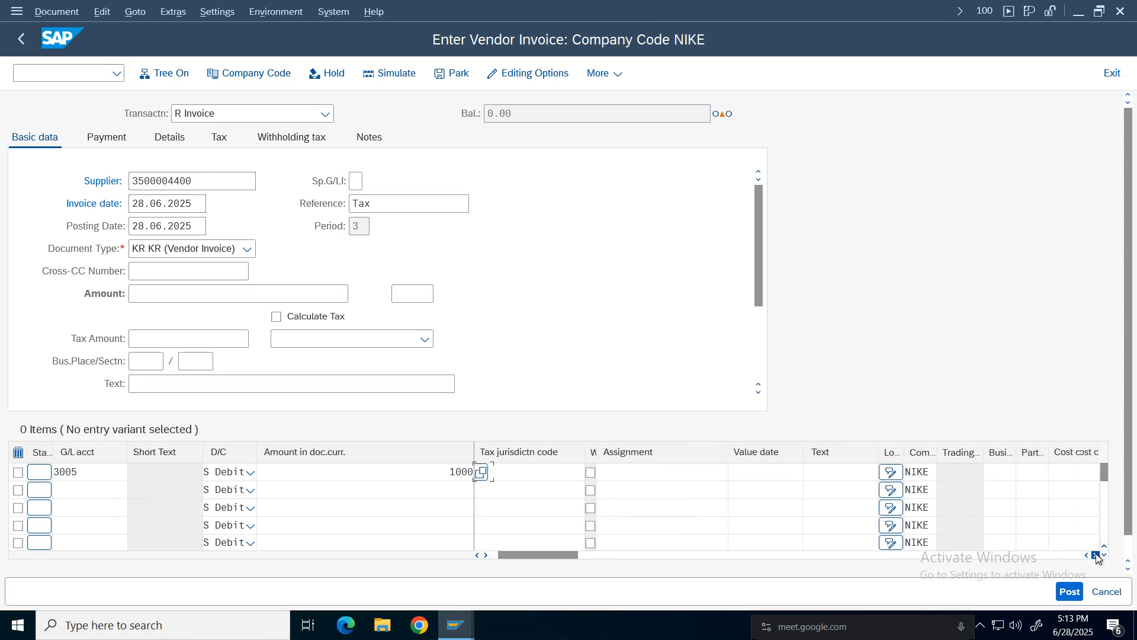
left_click(1095, 555)
left_click(964, 472)
left_click(950, 493)
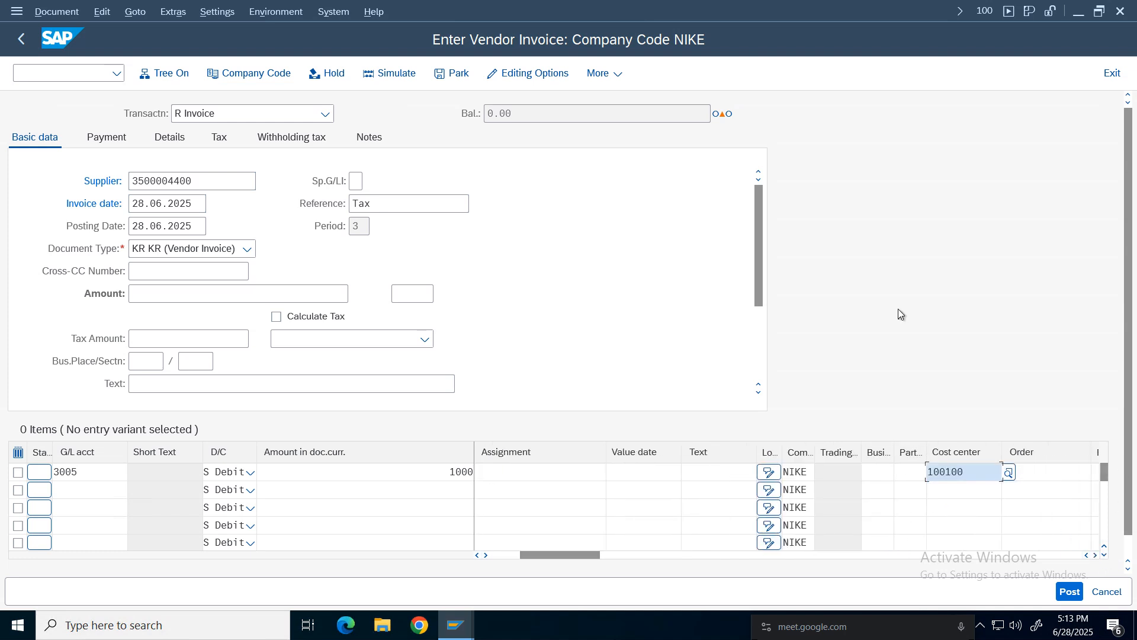
Set the invoice currency to INR and validate the entries.
key("Return")
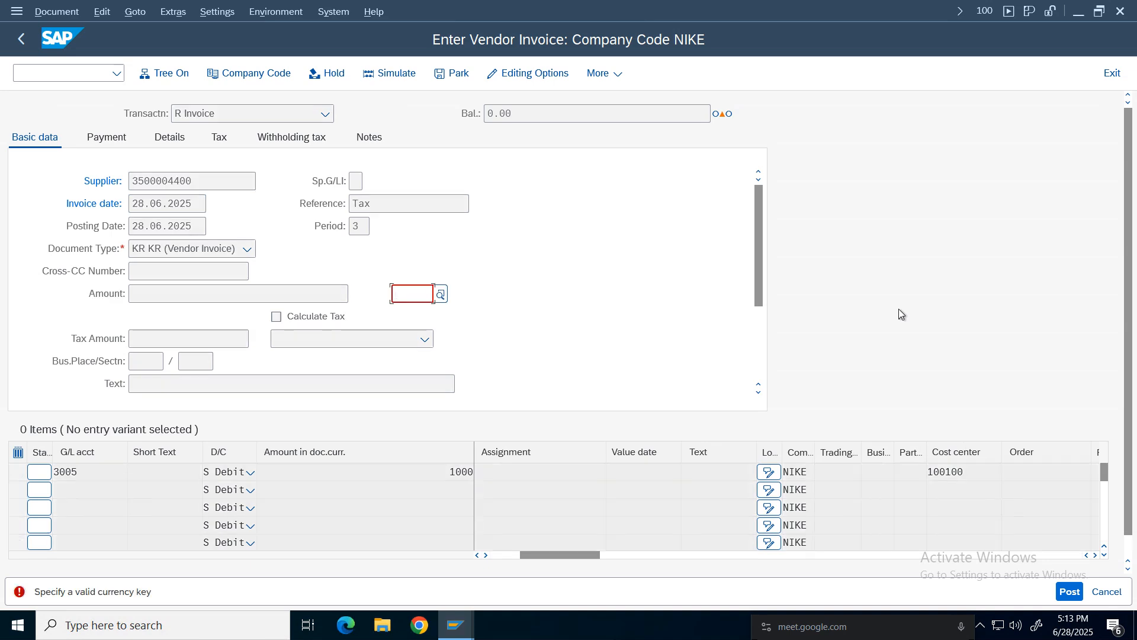
left_click(428, 318)
key("Return")
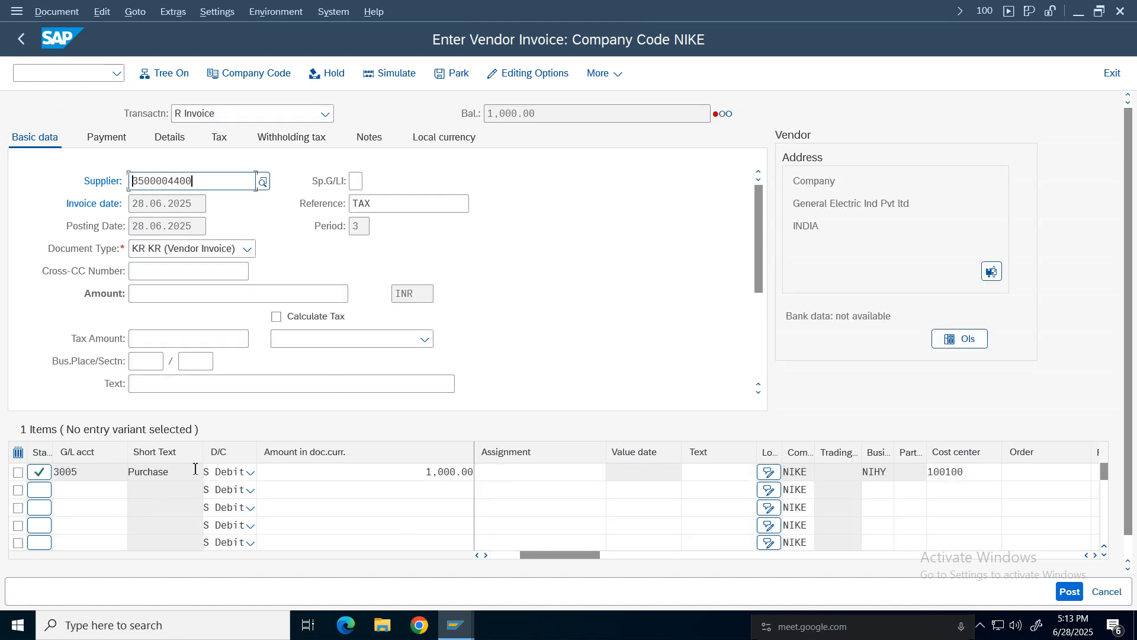
Review the first line item's fields across all its columns.
left_click_drag(591, 558, 485, 543)
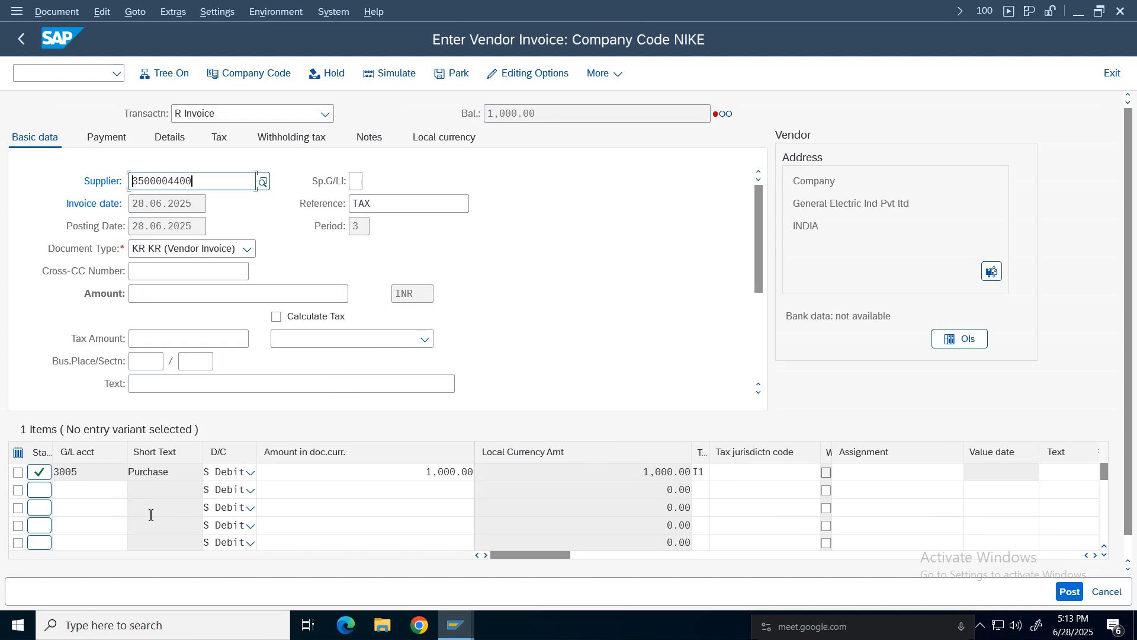
left_click_drag(705, 470, 688, 469)
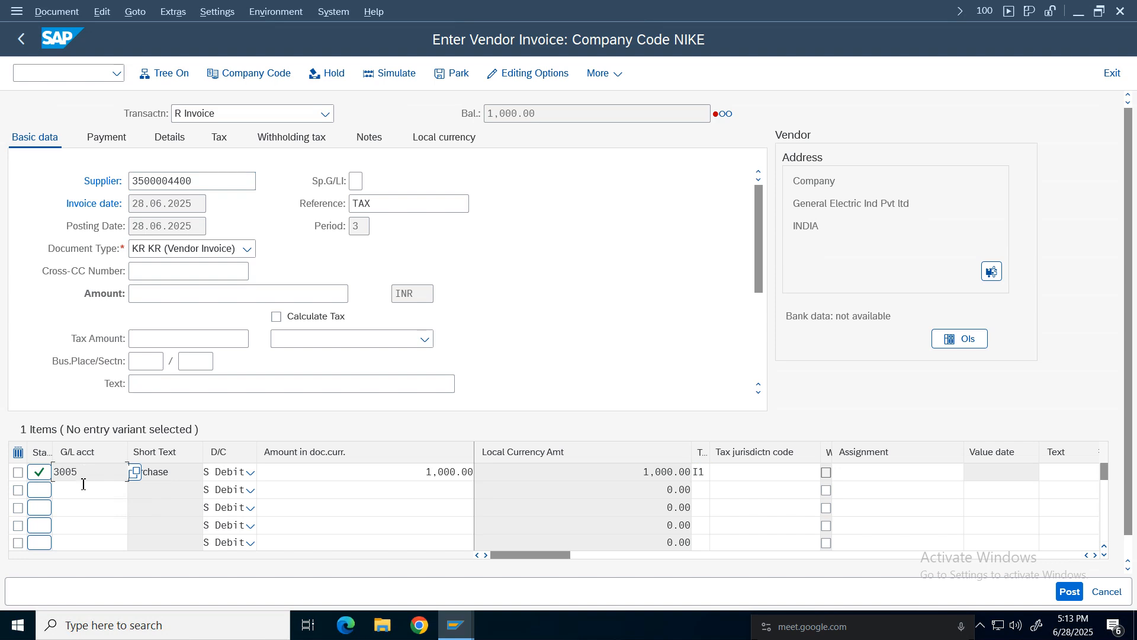
double_click(63, 472)
left_click(97, 472)
left_click_drag(84, 469, 54, 472)
left_click(117, 469)
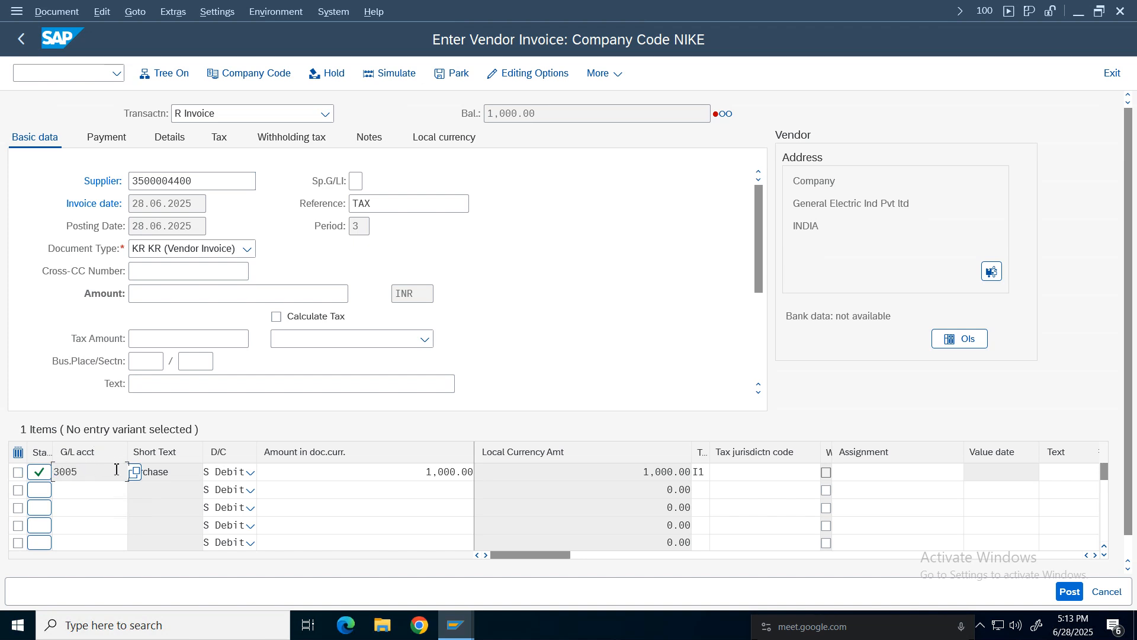
double_click(177, 472)
left_click(1096, 555)
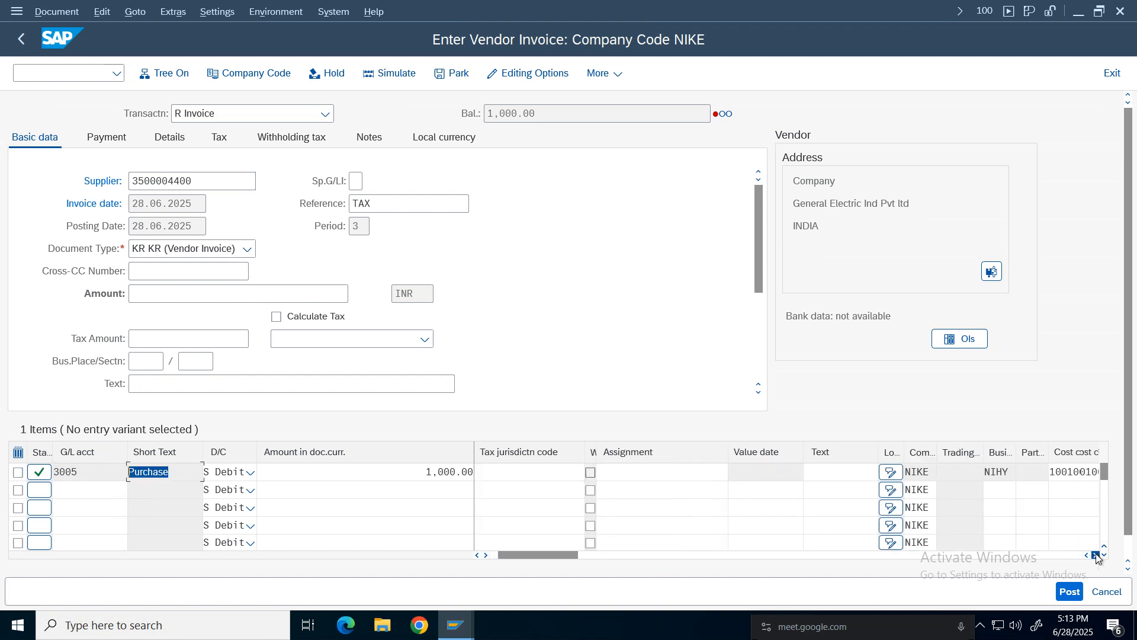
left_click(1096, 555)
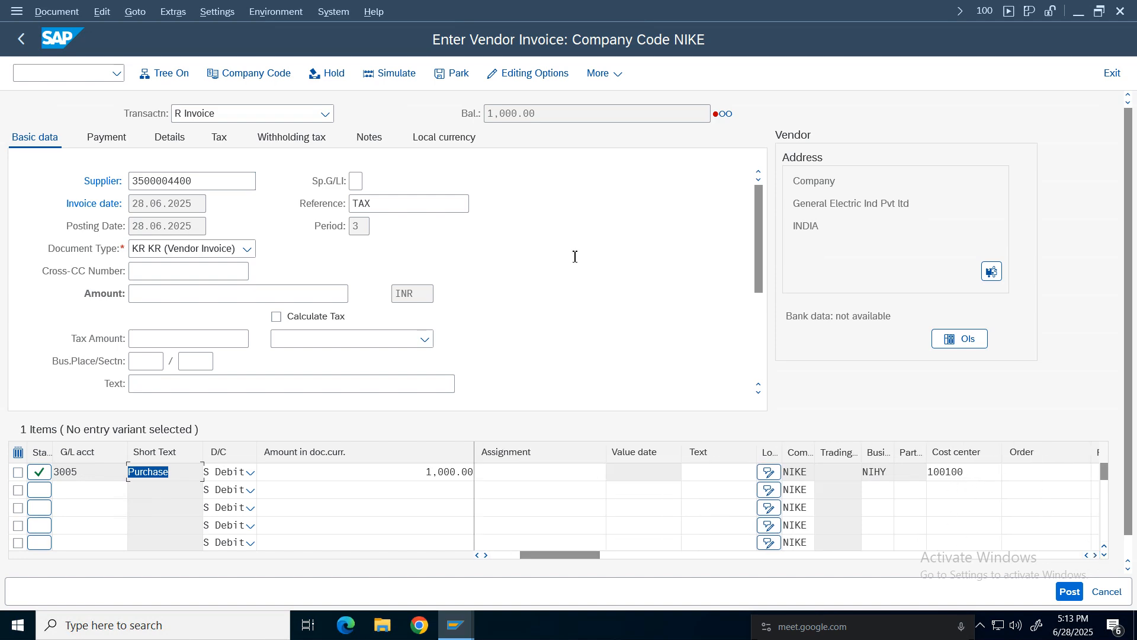
Tick Calculate Tax and enter the invoice amount 1,120 to match the balance.
left_click(294, 316)
left_click_drag(536, 113, 464, 111)
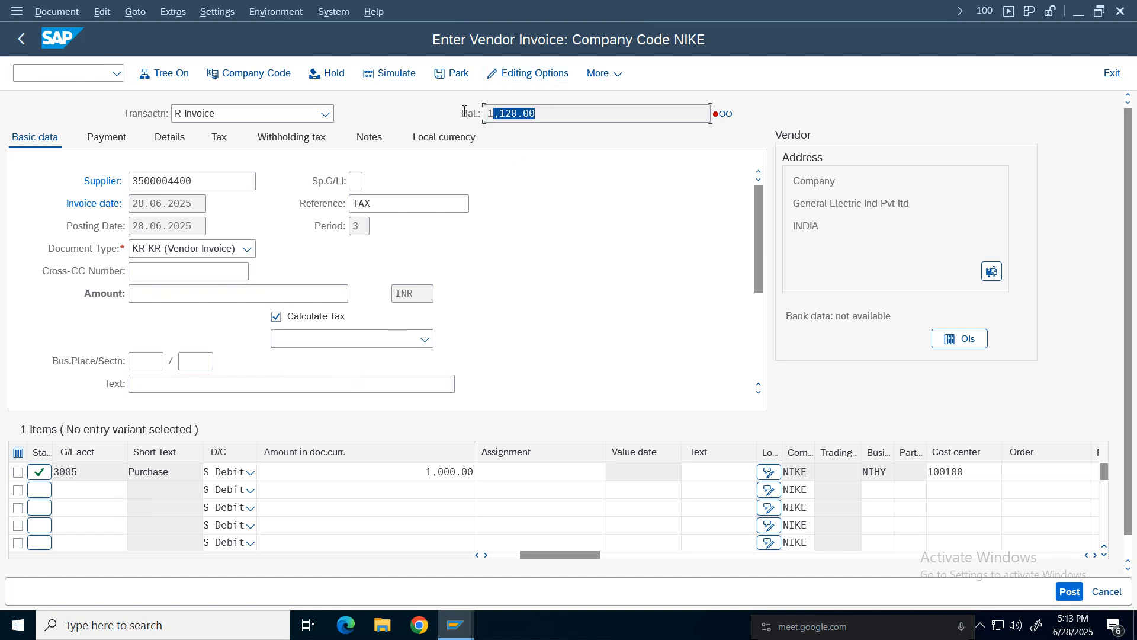
left_click(422, 472)
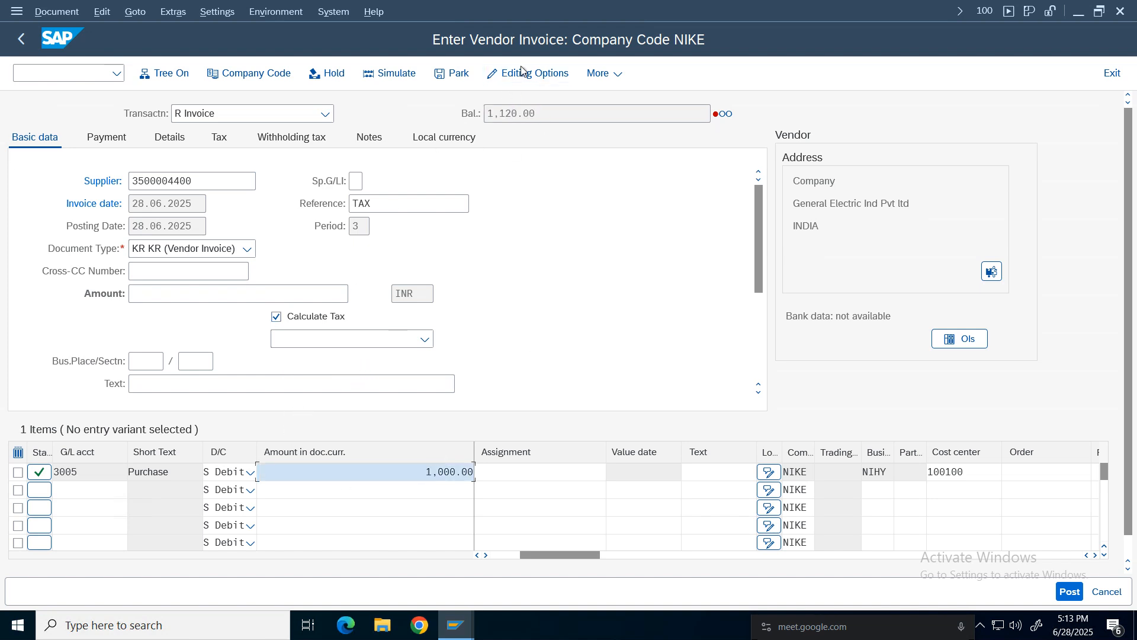
left_click_drag(537, 114, 403, 119)
left_click(152, 290)
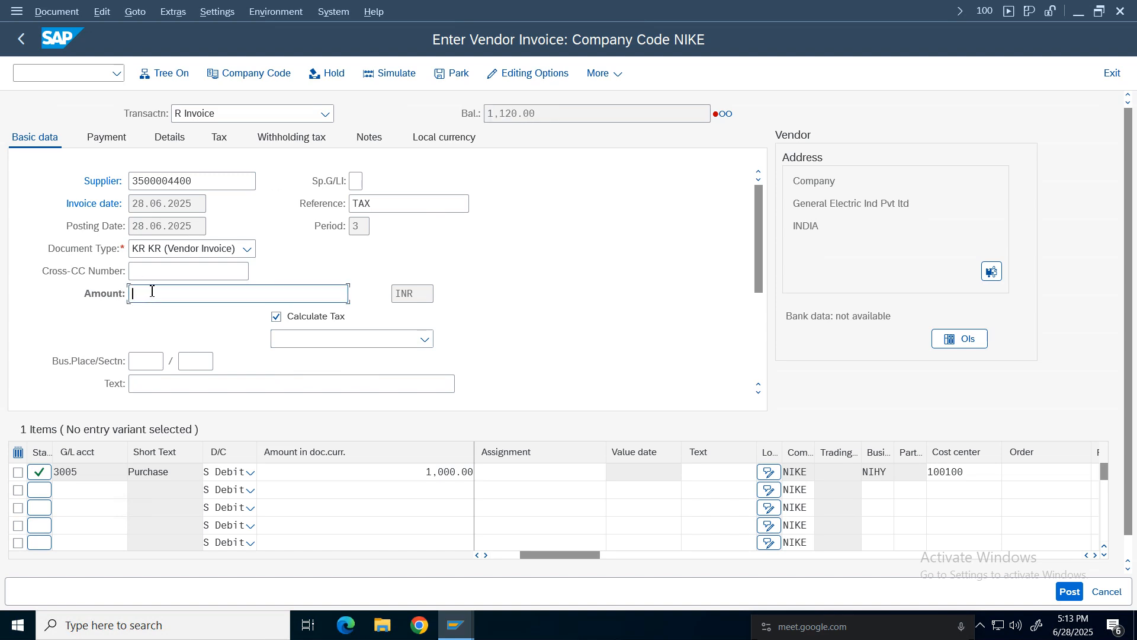
type("1,120")
key("Return")
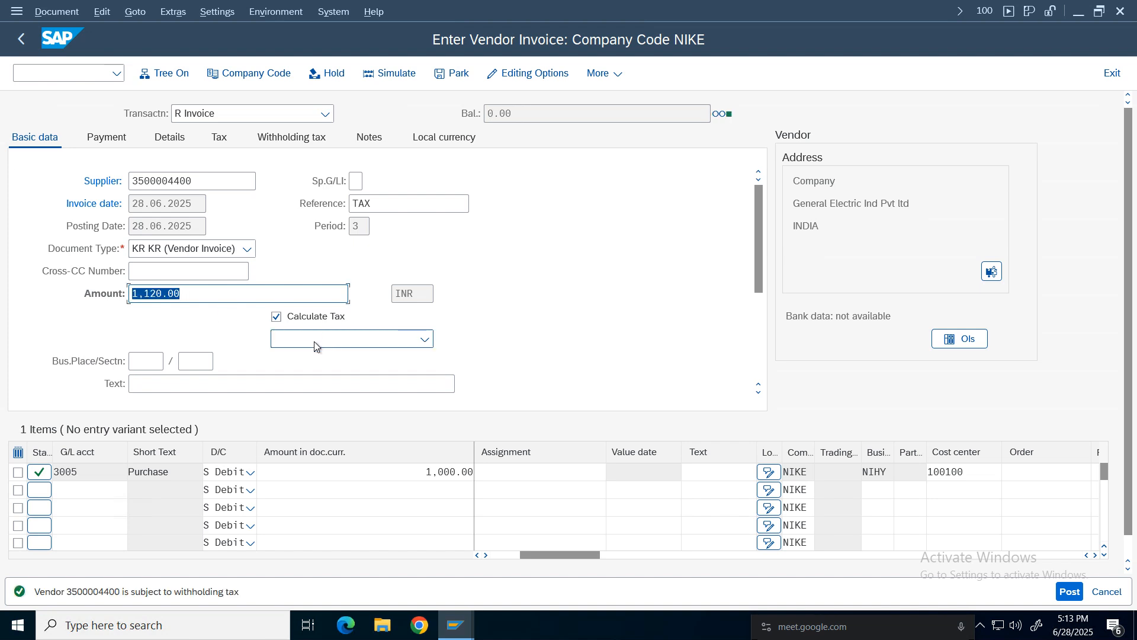
Inspect the withholding tax tab and return to the basic data.
left_click(296, 140)
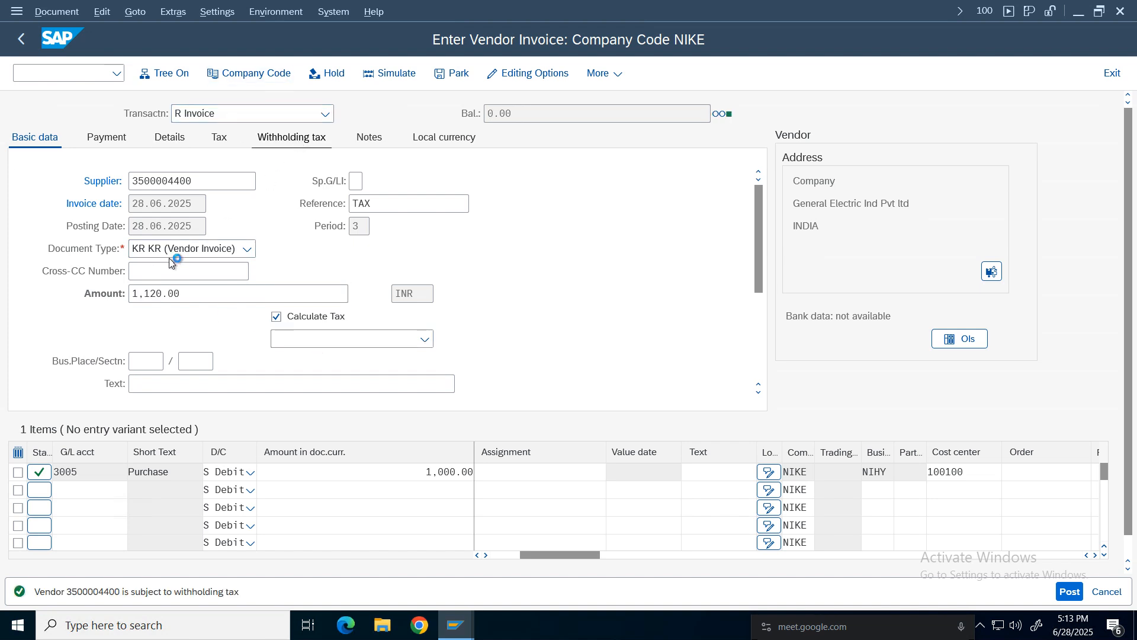
left_click(159, 209)
key("BackSpace")
key("BackSpace")
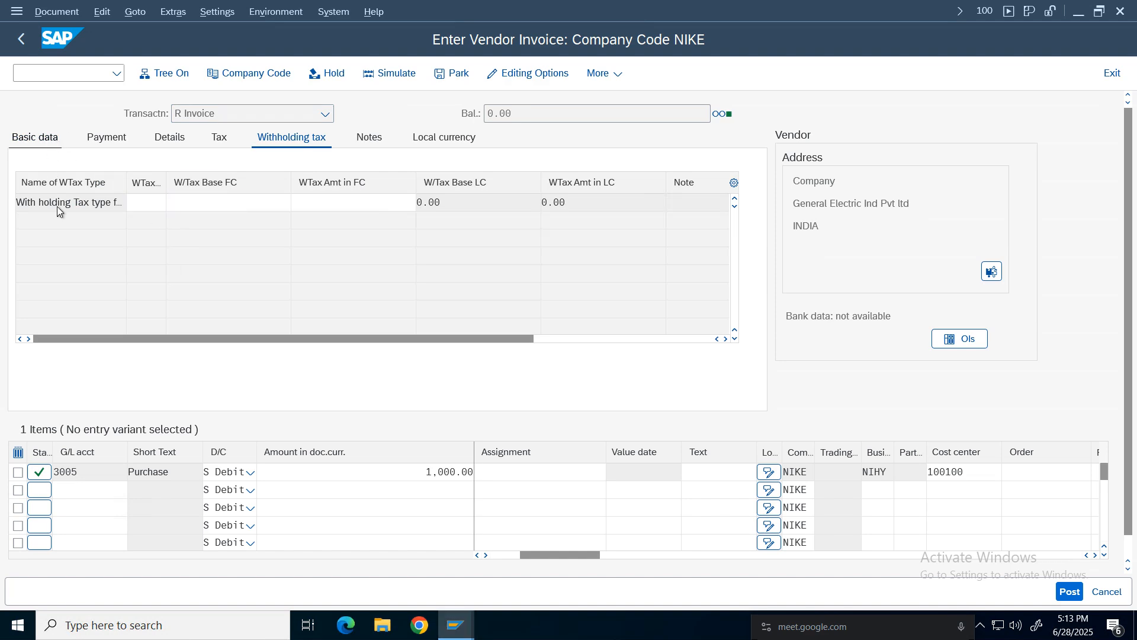
left_click(62, 138)
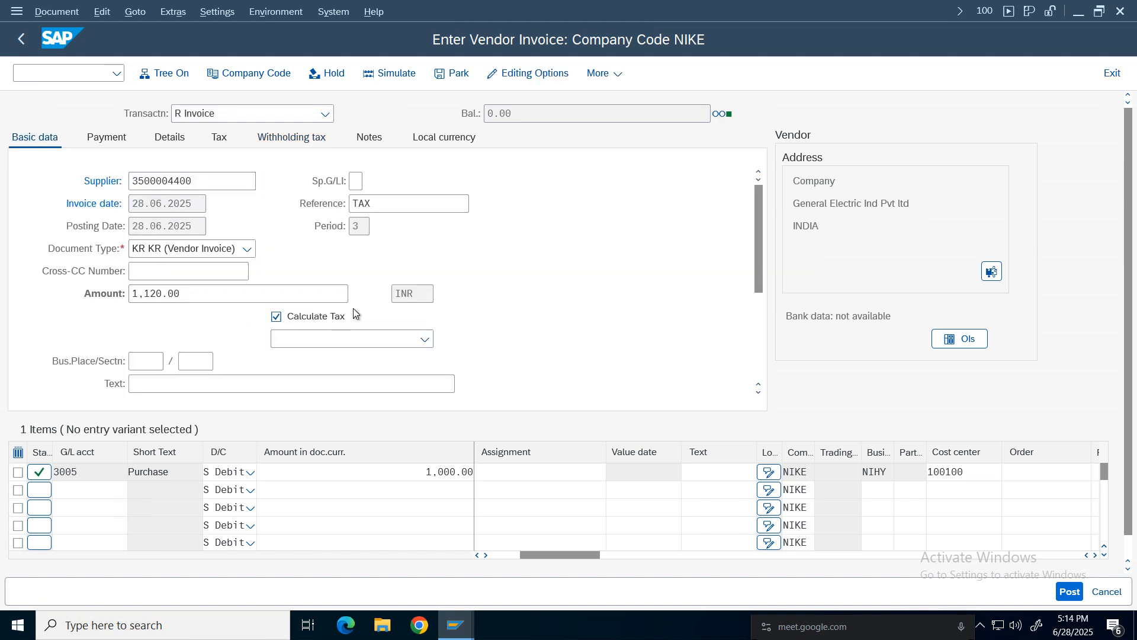
Simulate the invoice and review the generated CGST and SGST line items.
left_click(391, 74)
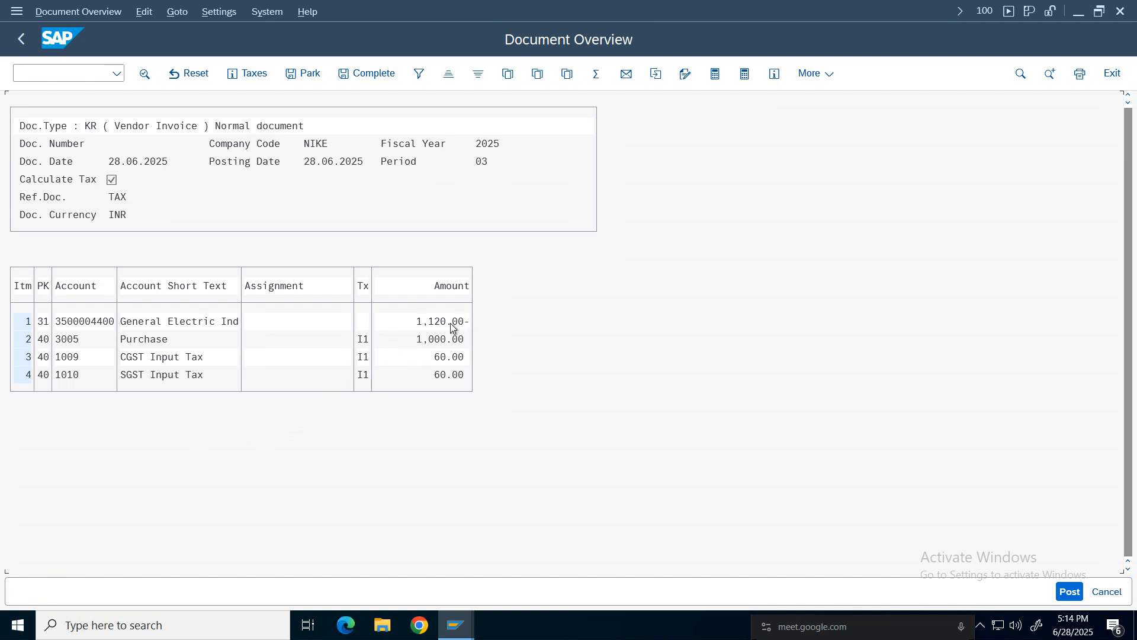
left_click(135, 339)
left_click(438, 340)
left_click(444, 374)
Return to the entry screen, simulate again and post the vendor invoice.
left_click(21, 39)
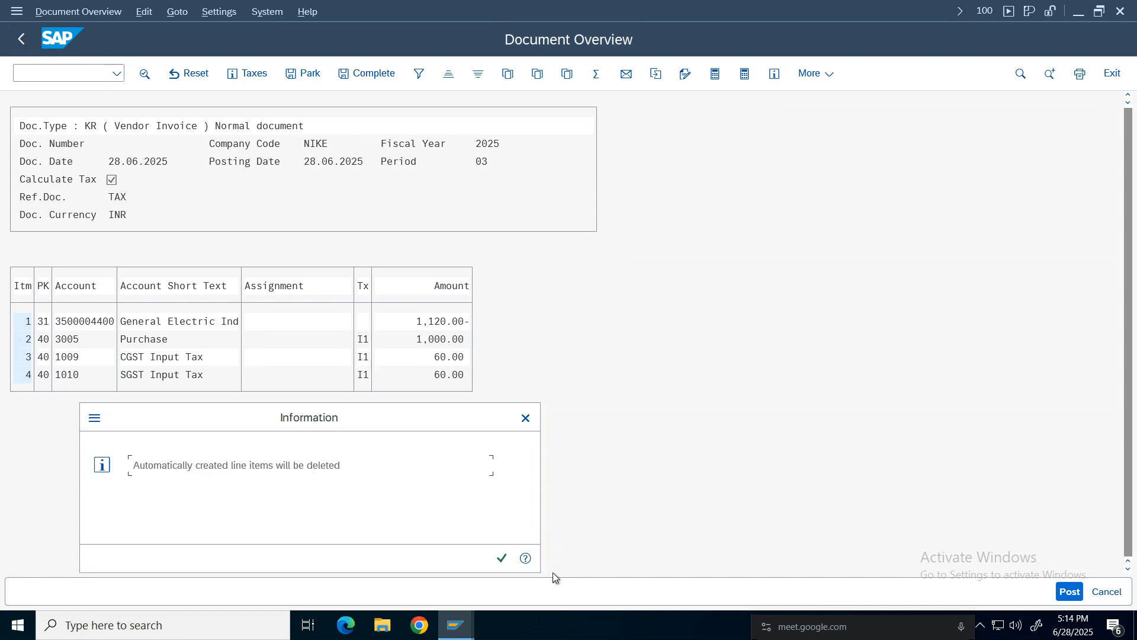
left_click(502, 558)
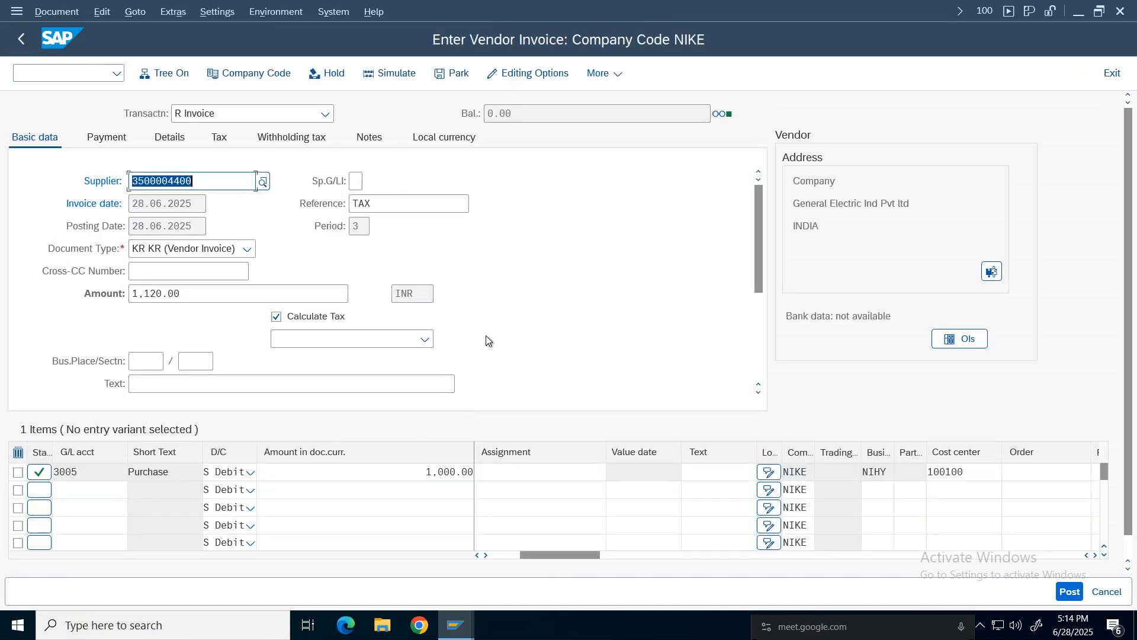
left_click(389, 87)
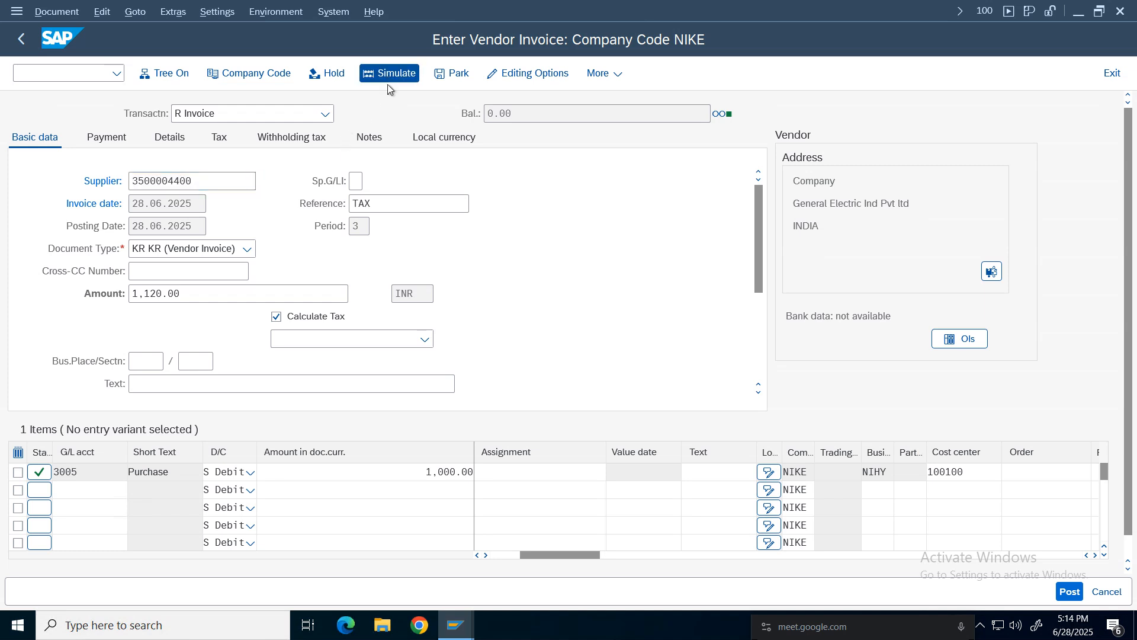
left_click(1069, 591)
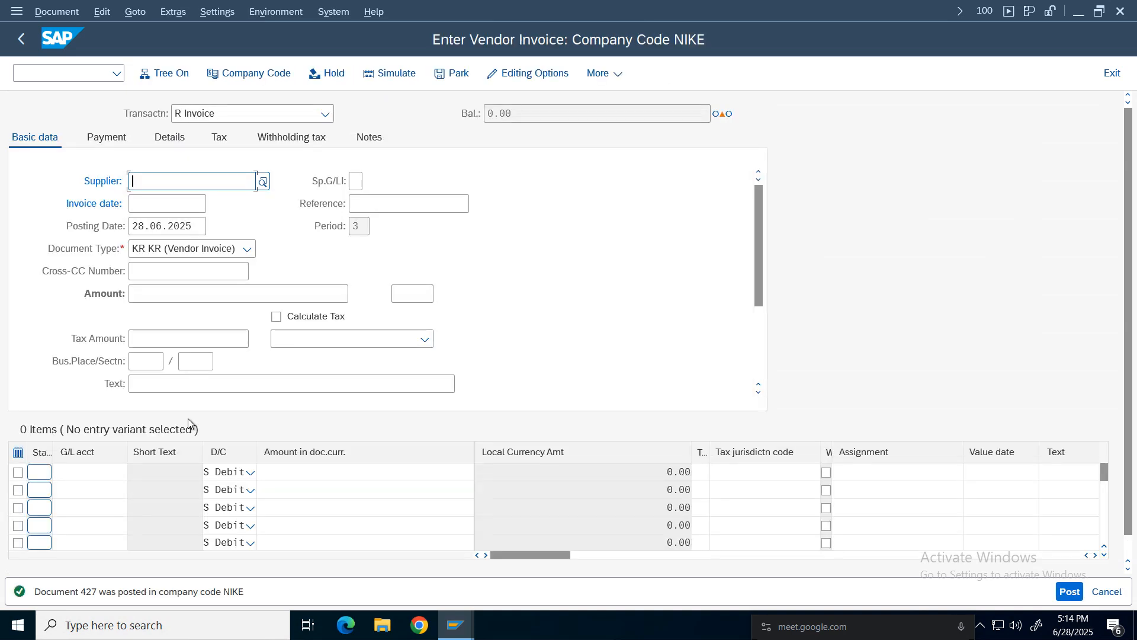
Display the posted document and review its line items before going back.
left_click(48, 17)
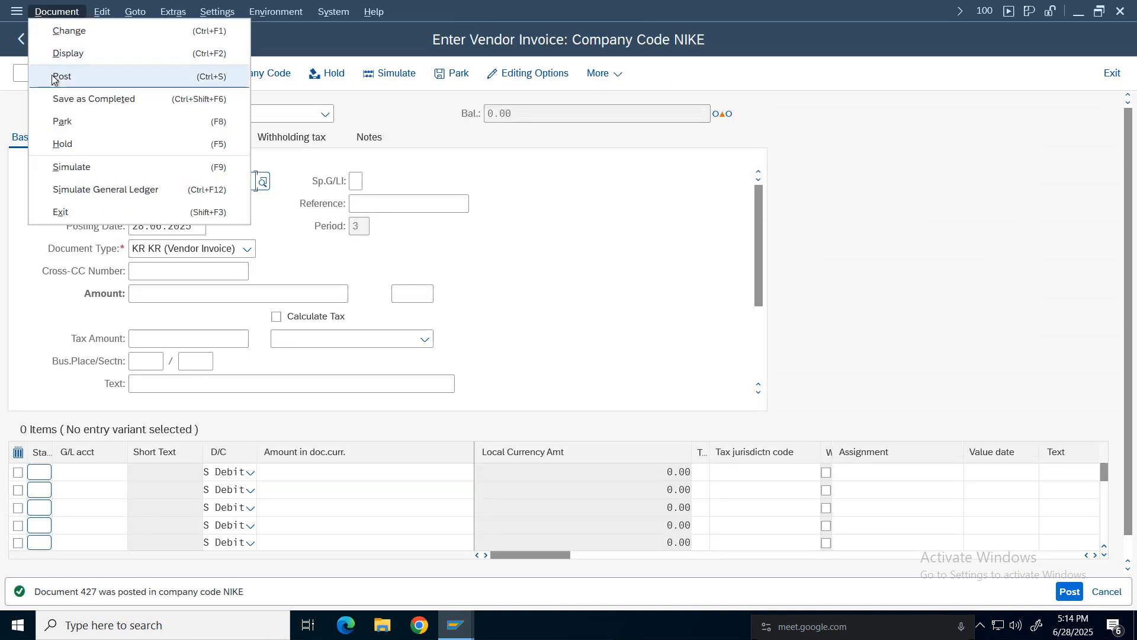
left_click(58, 55)
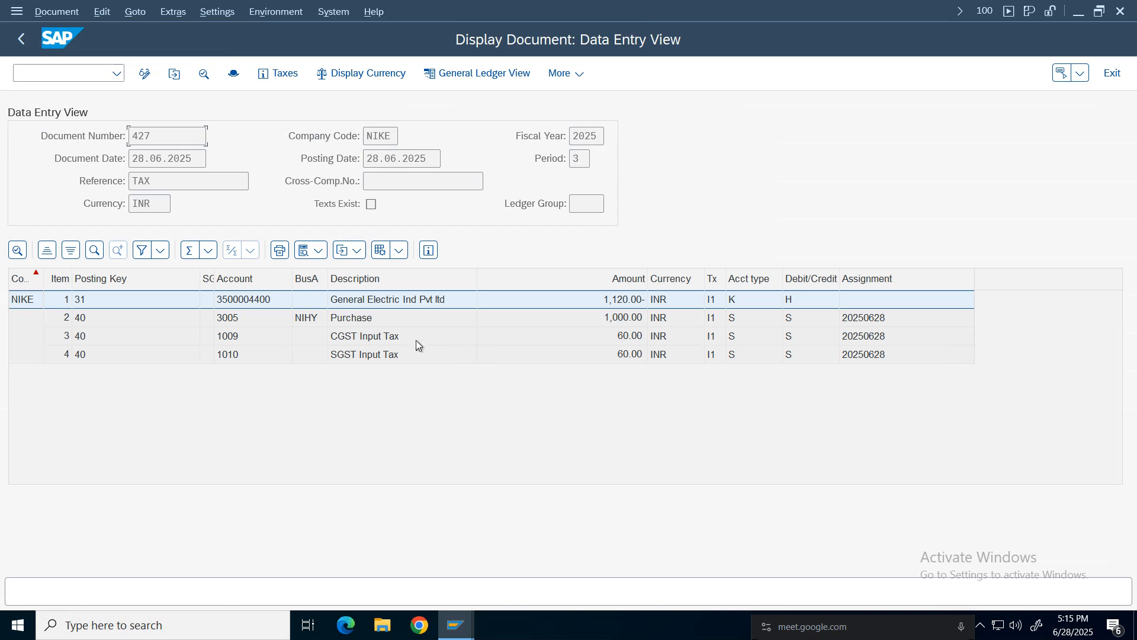
left_click(416, 340)
left_click(408, 357)
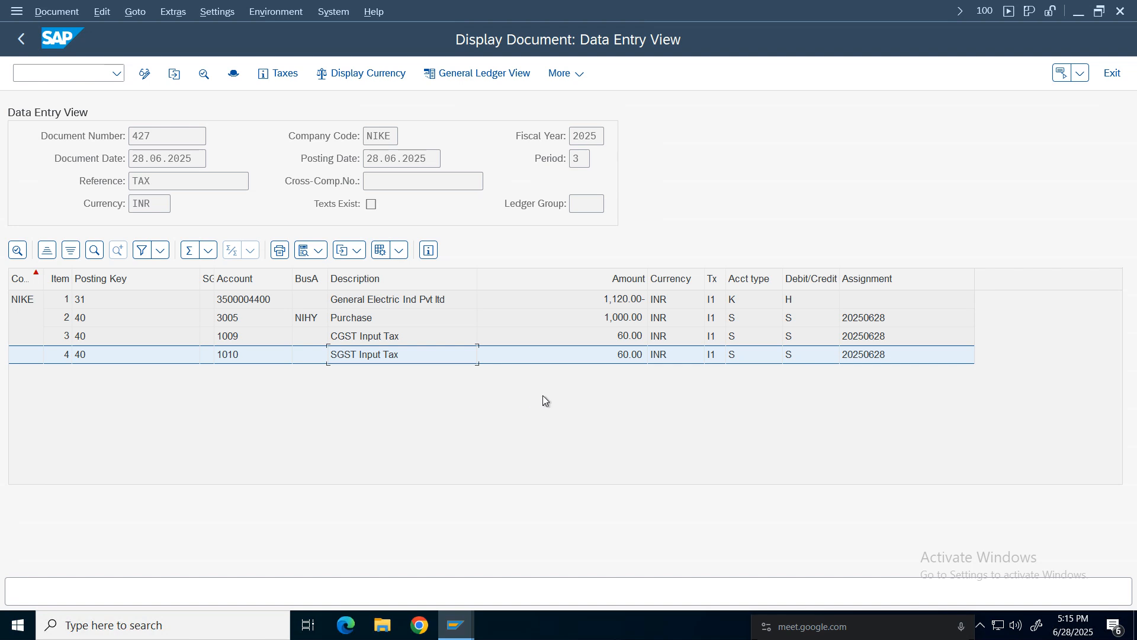
left_click(617, 320)
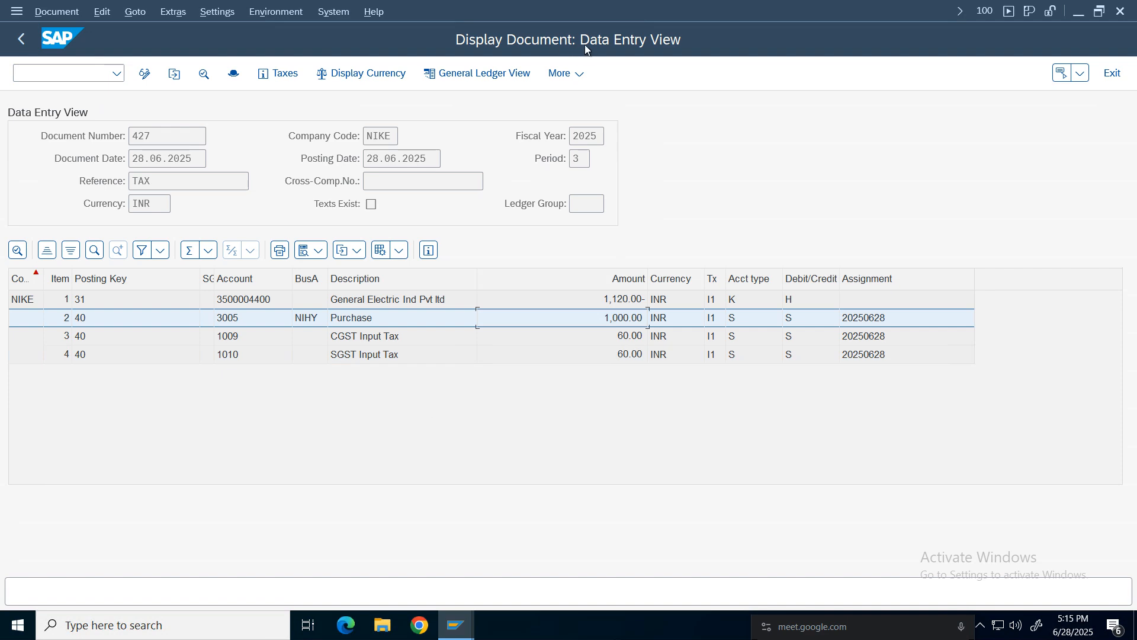
left_click(20, 37)
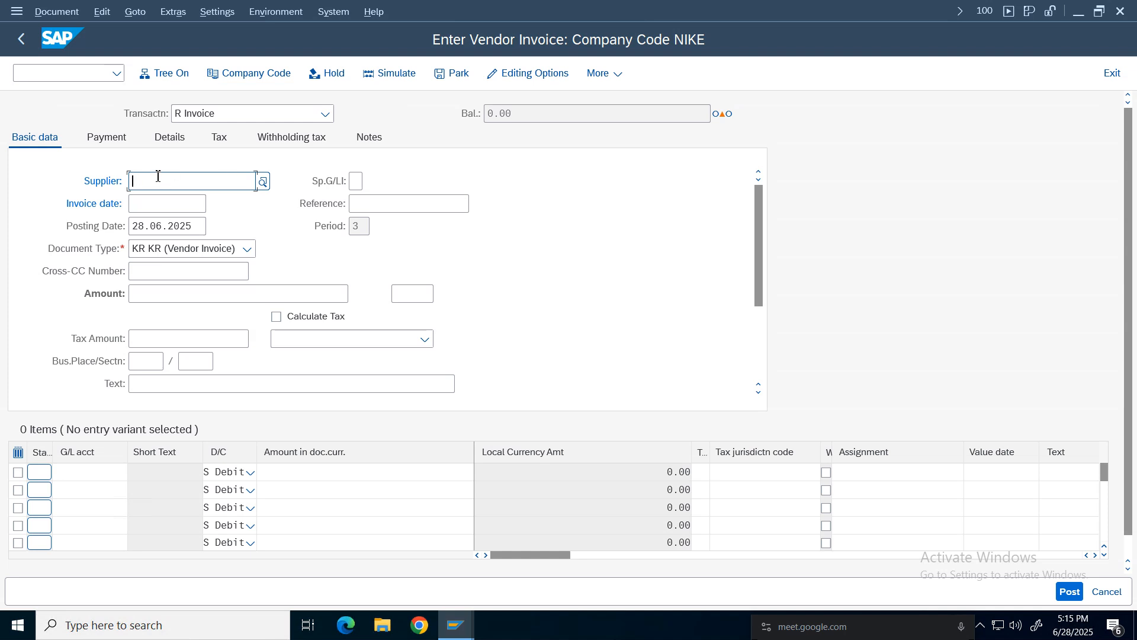
In the editing options, untick Calculate Taxes on Net Amount and save it to the user master.
left_click(511, 73)
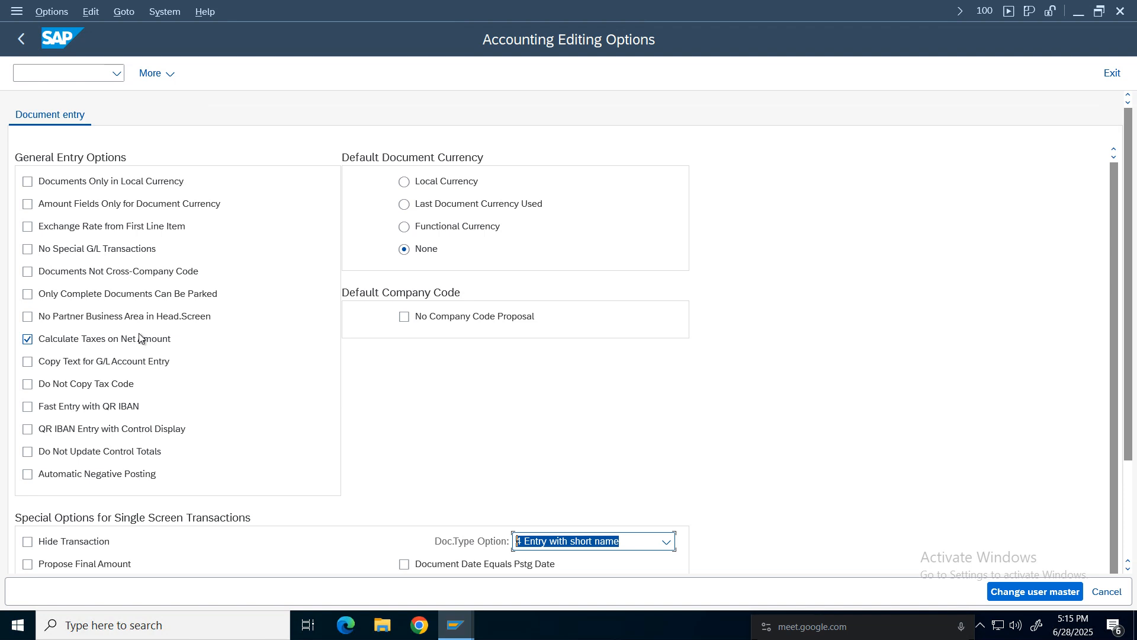
left_click(27, 339)
left_click(1035, 591)
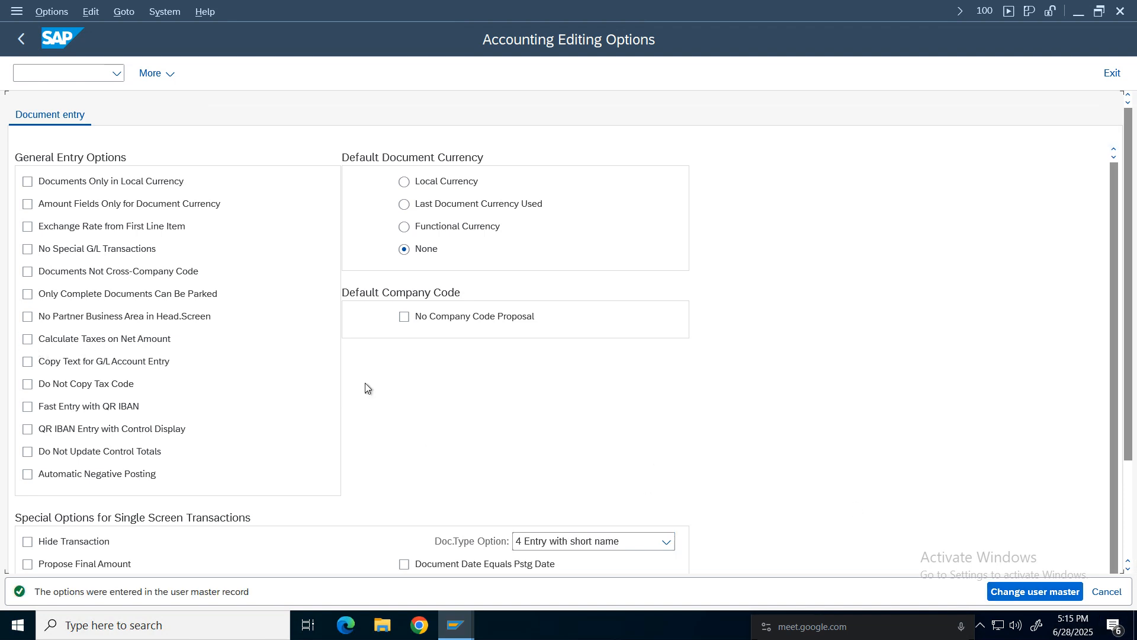
left_click(17, 46)
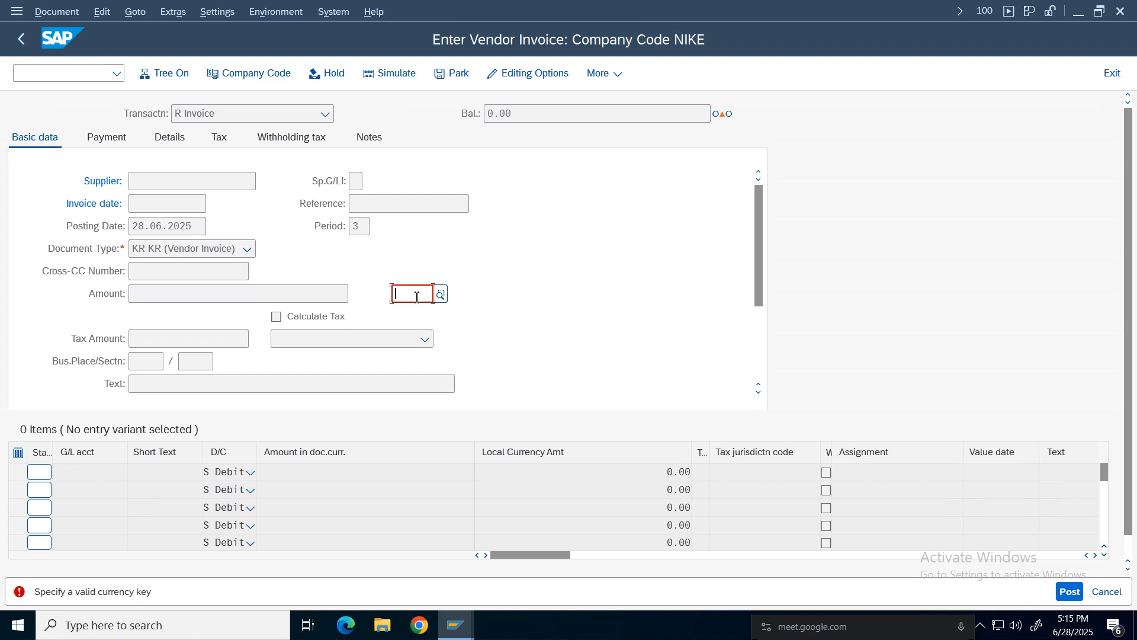
Set the invoice currency to INR and fill in the supplier number and invoice date 28.06.2025.
type("INR")
key("Return")
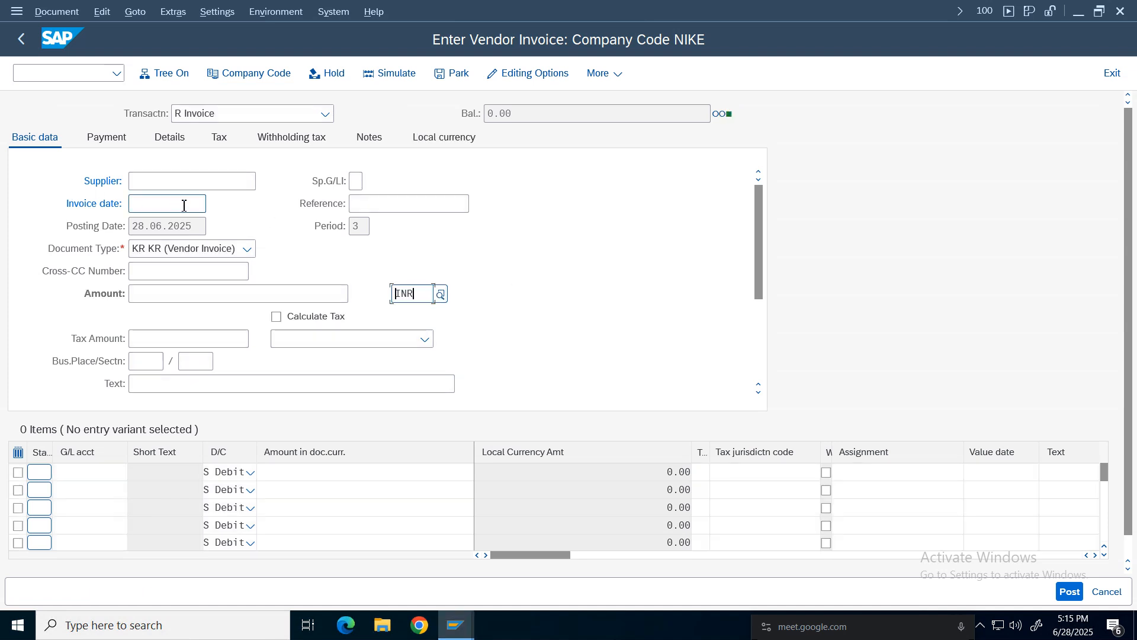
left_click(165, 183)
left_click(158, 200)
left_click(158, 204)
left_click(160, 223)
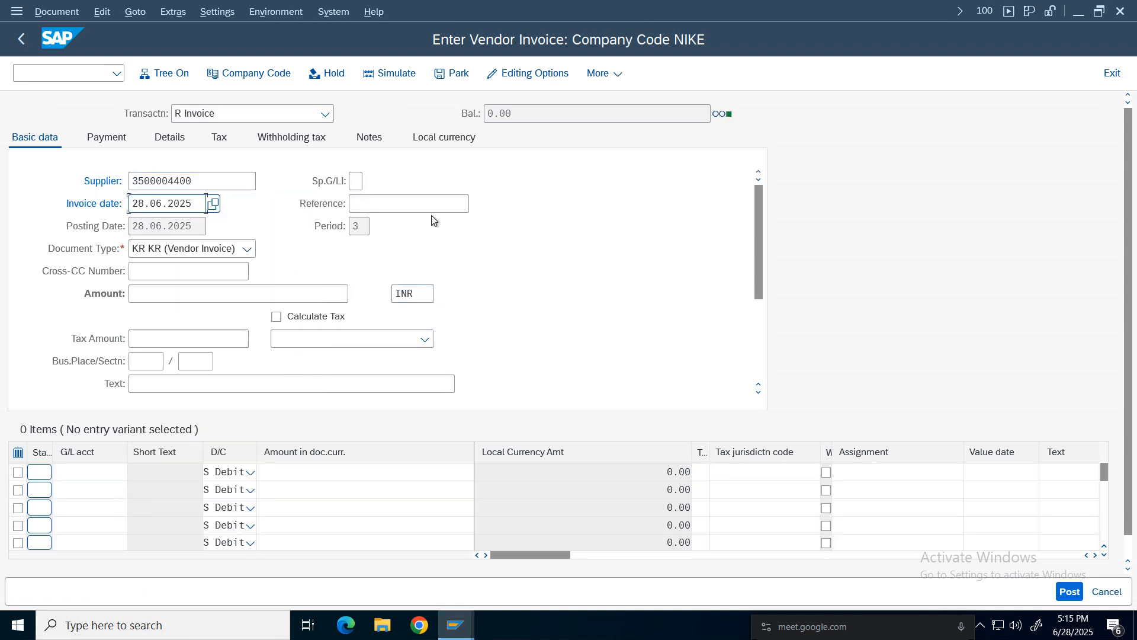
Enter reference Tax and invoice amount 1000.
left_click(427, 209)
type("Tax")
left_click(172, 301)
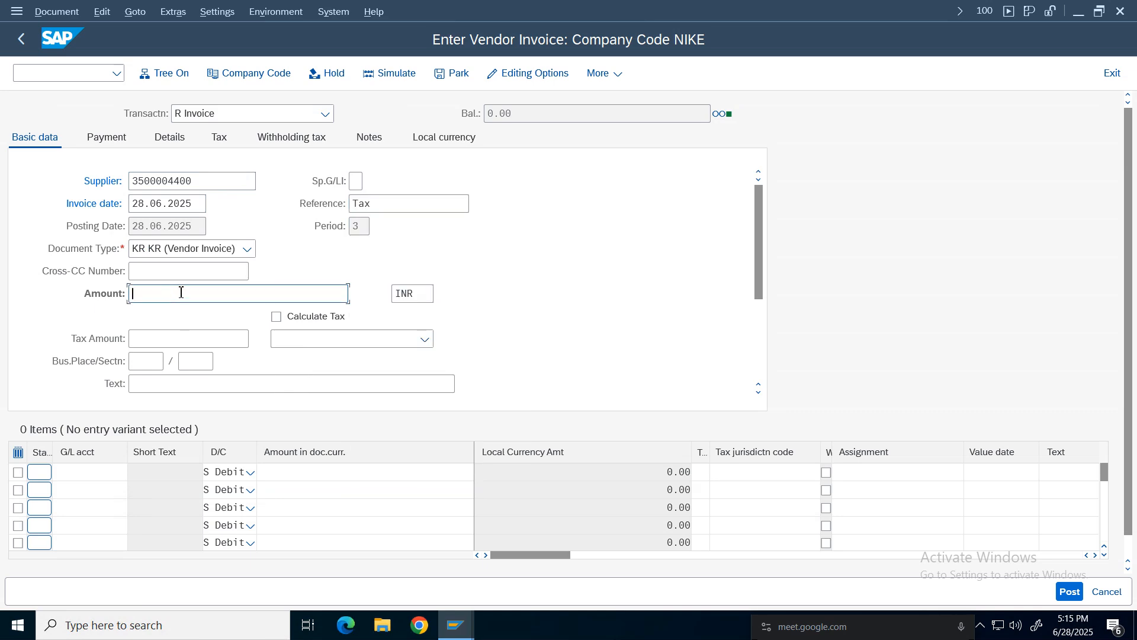
type("1000")
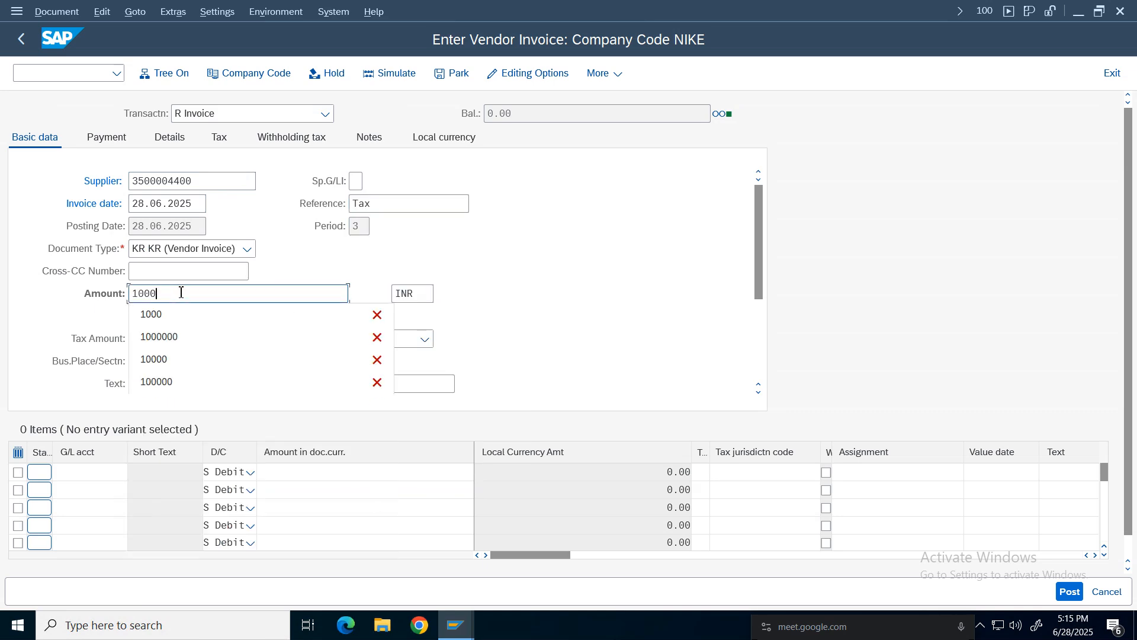
Add a line item with G/L account 3005, amount 1000 and tax code I1.
left_click(83, 472)
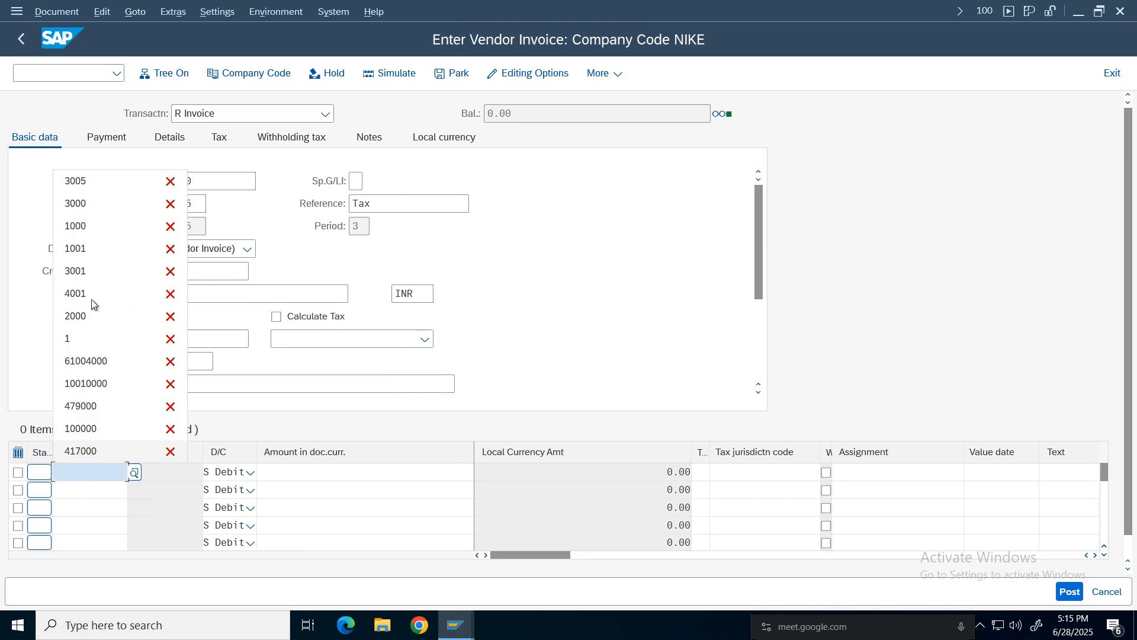
left_click(76, 181)
left_click(393, 472)
left_click(357, 159)
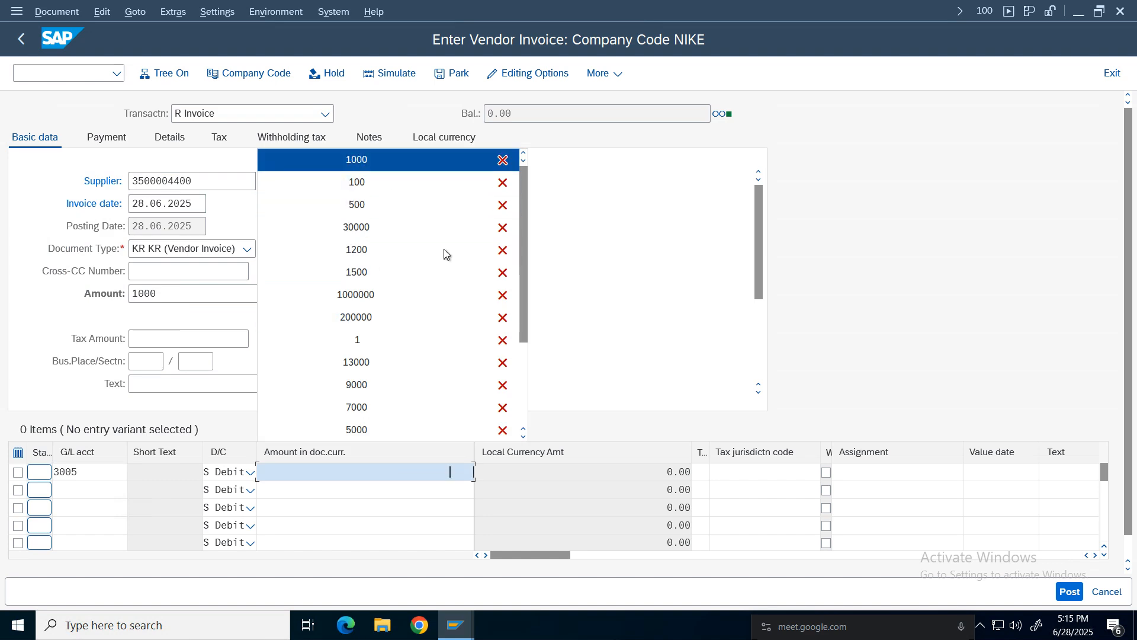
left_click(701, 472)
left_click(705, 497)
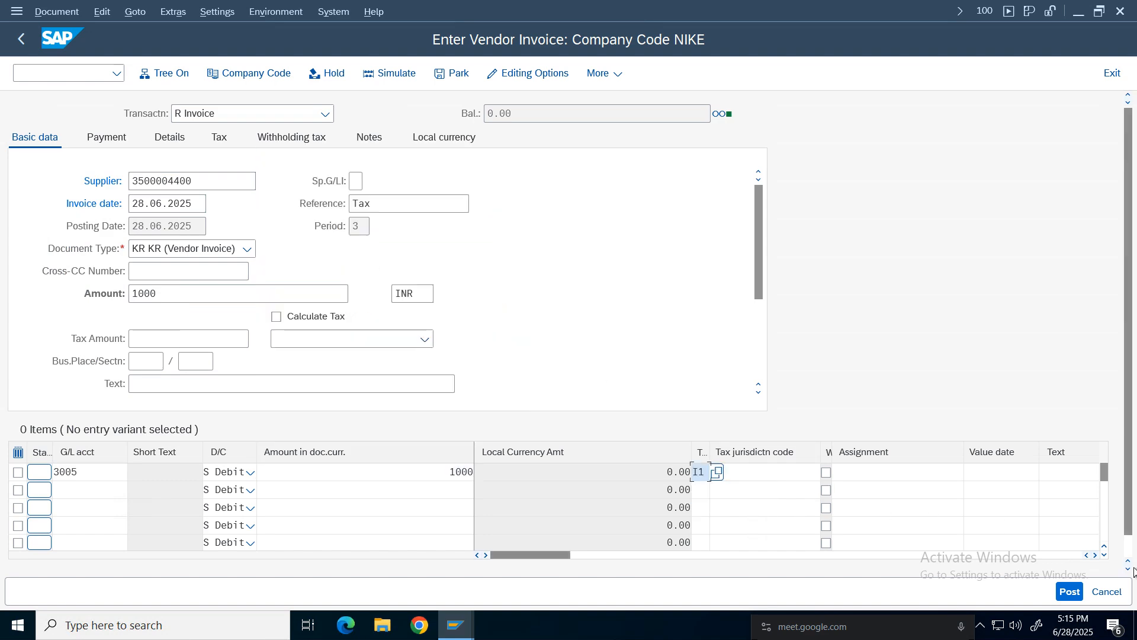
Set the line item's cost center to 100100.
left_click(1095, 555)
left_click(1095, 555)
left_click(1095, 555)
left_click(1096, 555)
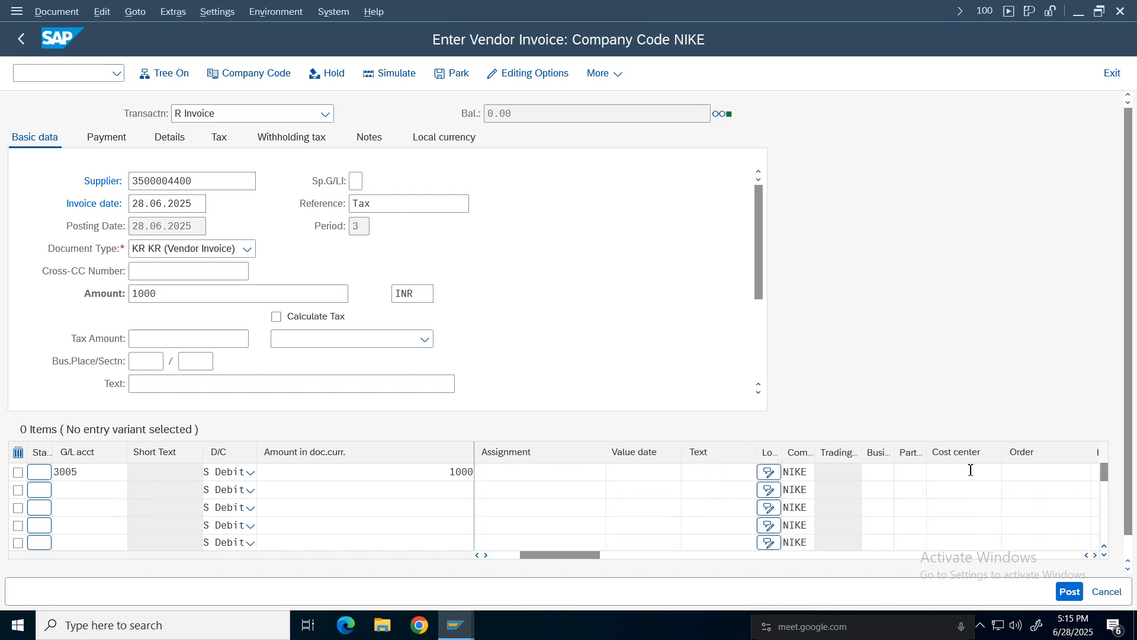
left_click(959, 472)
left_click(948, 492)
Tick Calculate Tax and confirm the invoice entries.
left_click(135, 339)
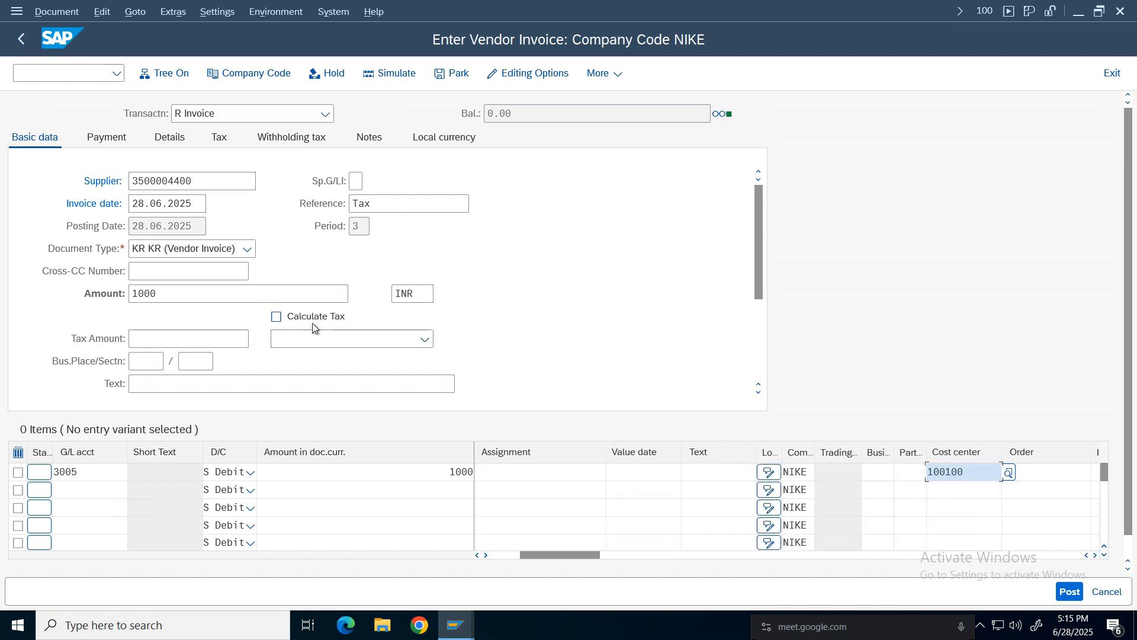
left_click_drag(584, 555, 524, 510)
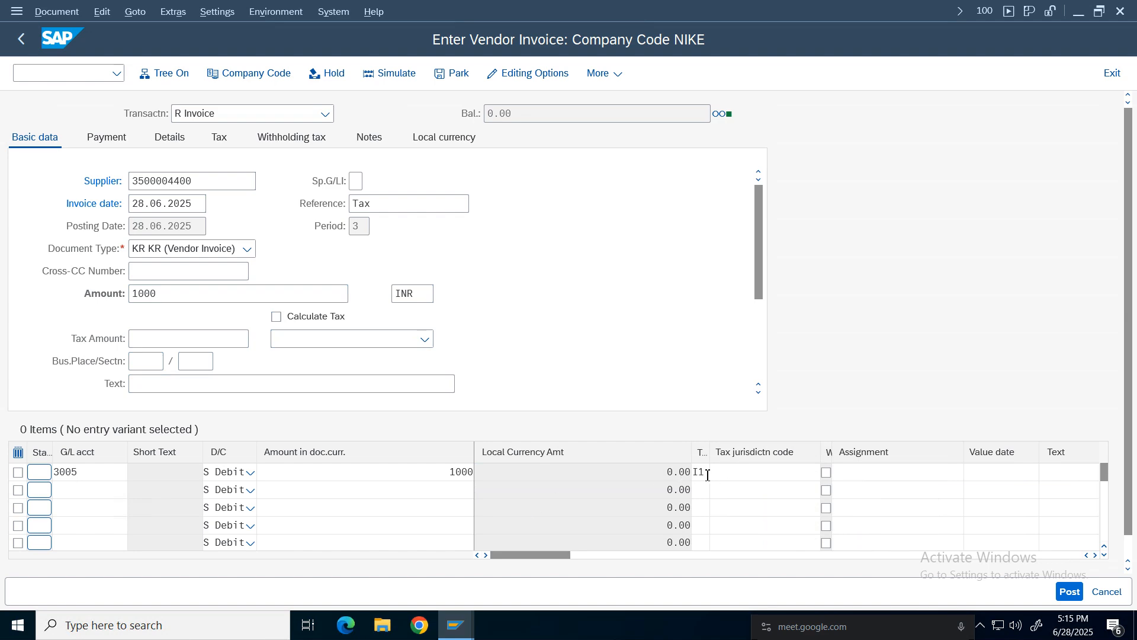
left_click(365, 316)
key("Return")
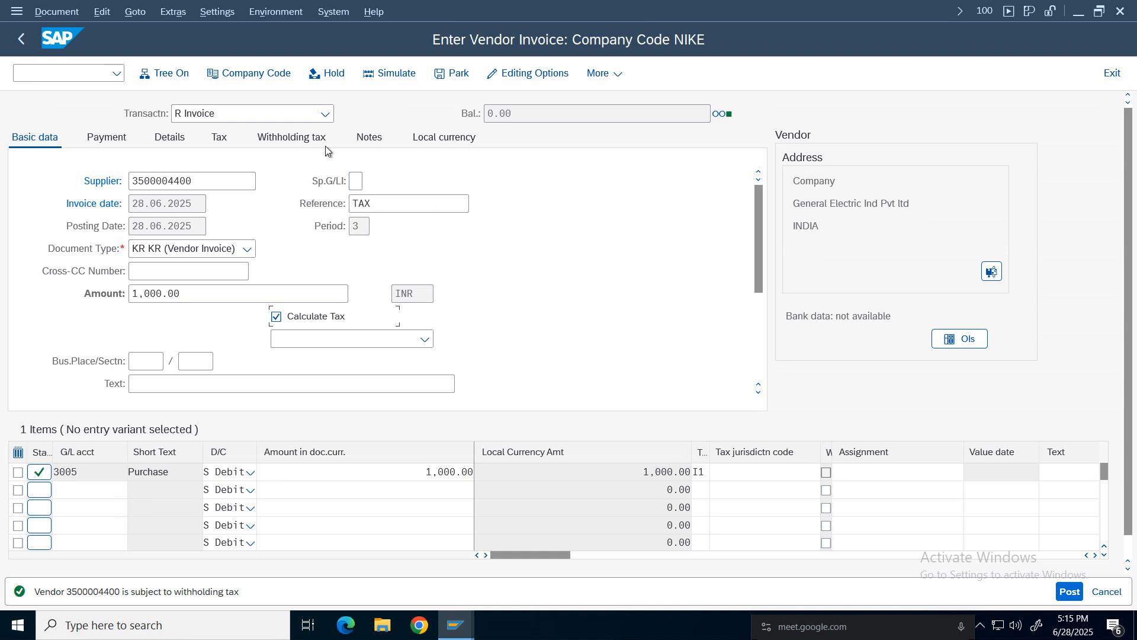
Clear the withholding tax code on the withholding tax tab.
left_click(292, 137)
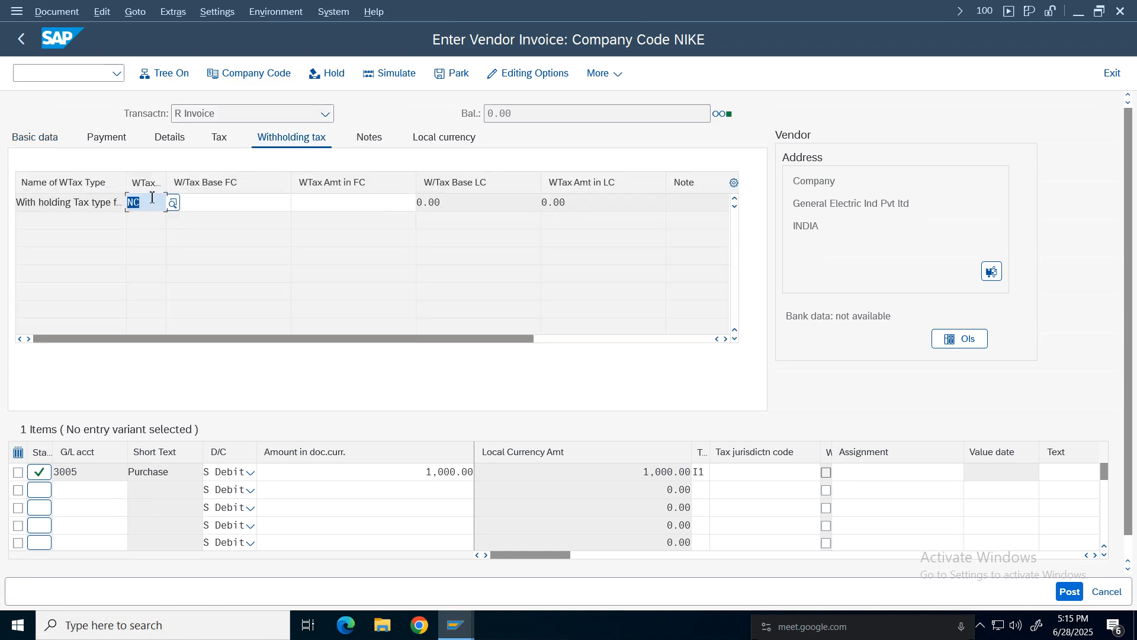
key("Delete")
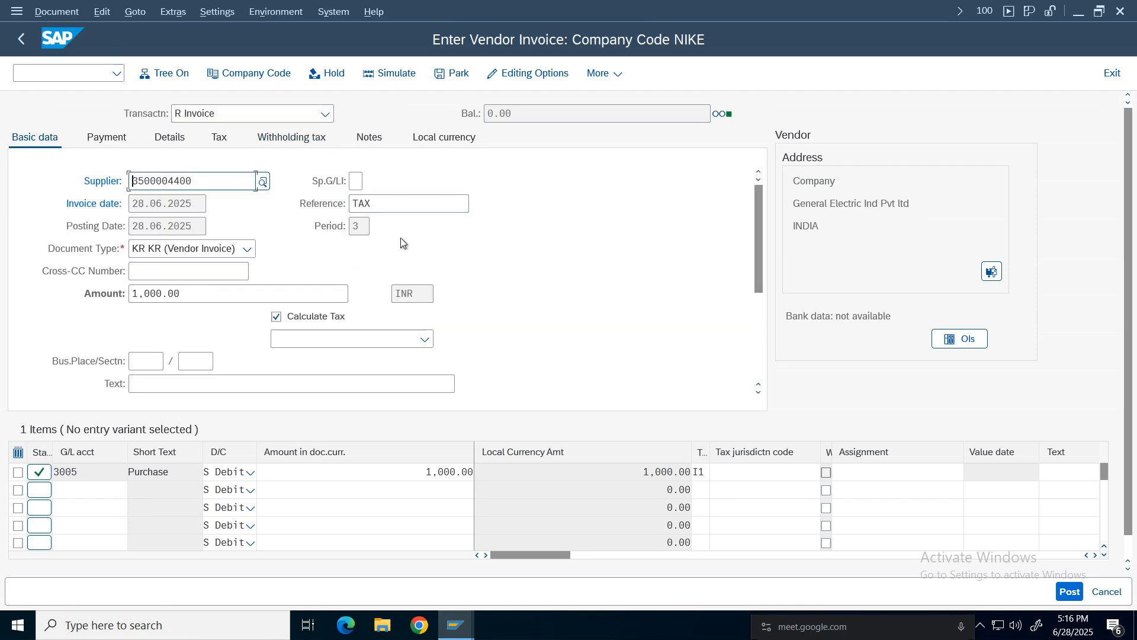
left_click(164, 293)
left_click(456, 479)
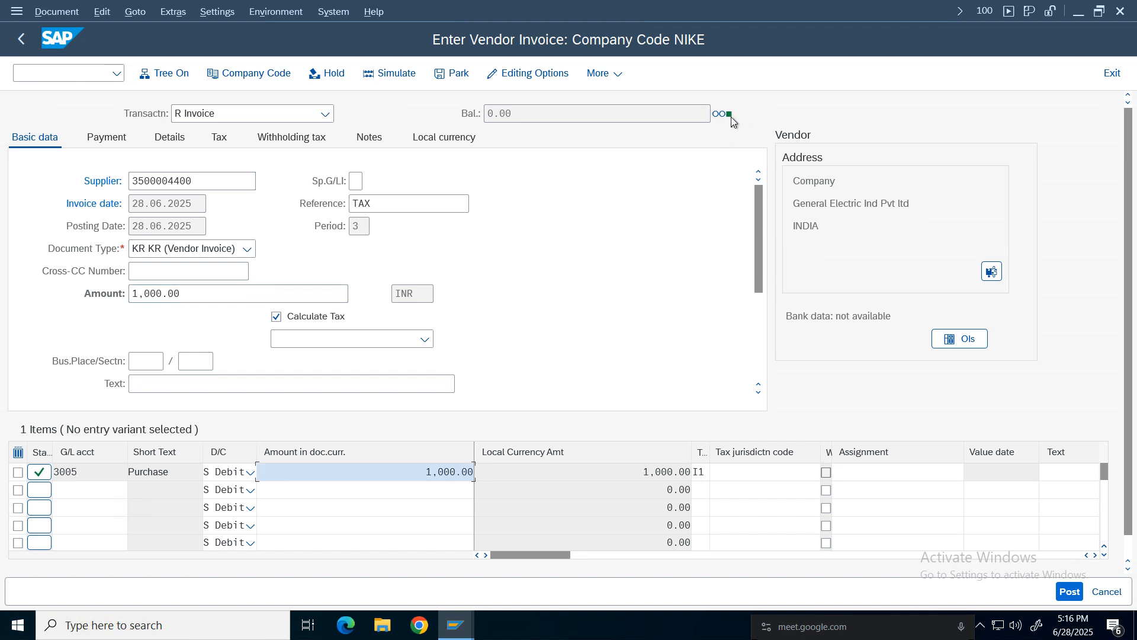
Simulate the invoice and open the details of the tax category warning.
left_click(391, 72)
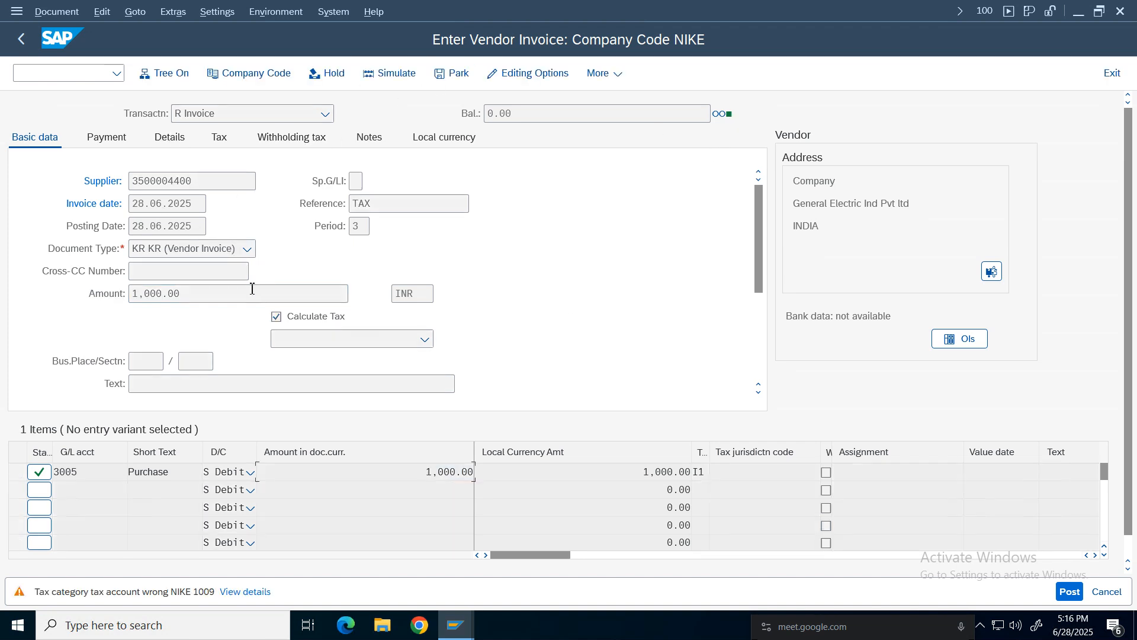
left_click(249, 594)
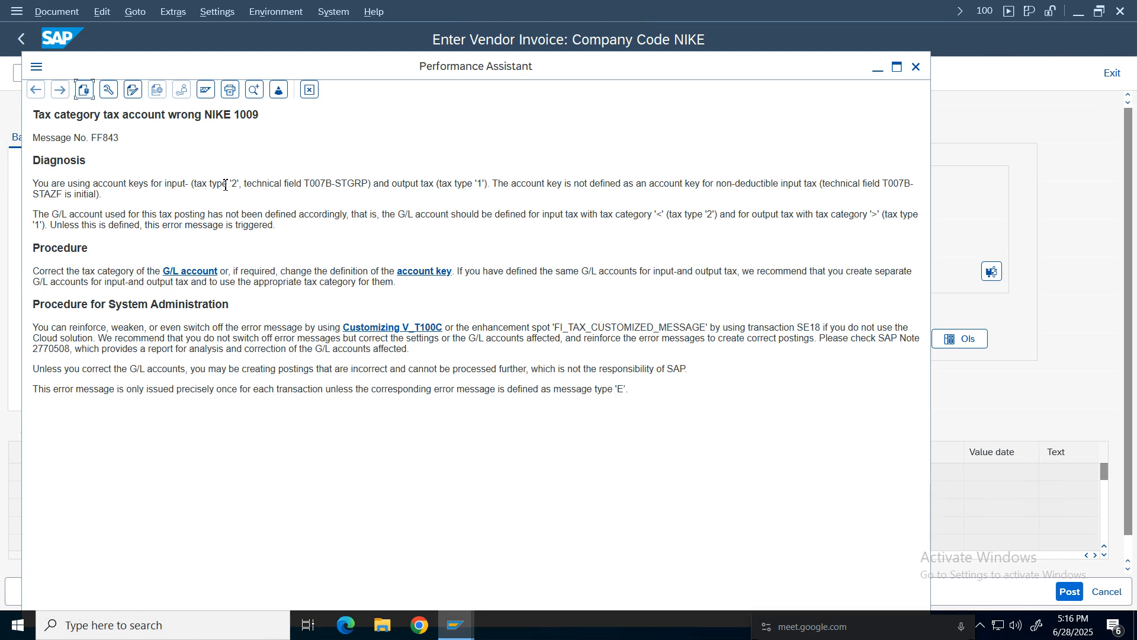
Read the diagnosis of the tax category message about input and output tax types.
left_click_drag(232, 184, 174, 186)
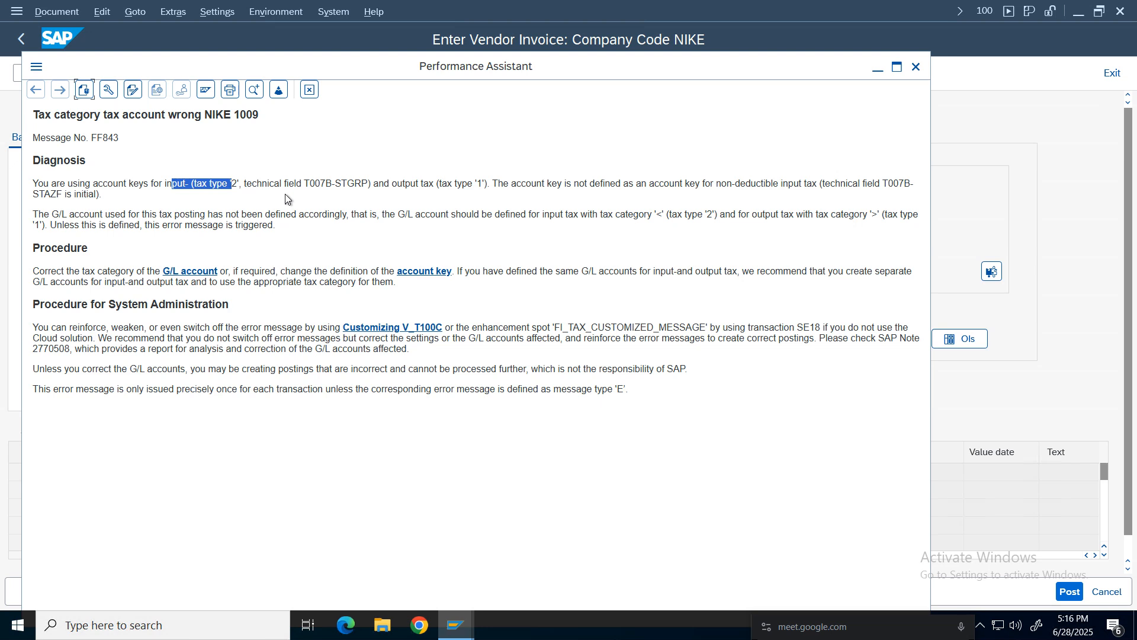
left_click(265, 186)
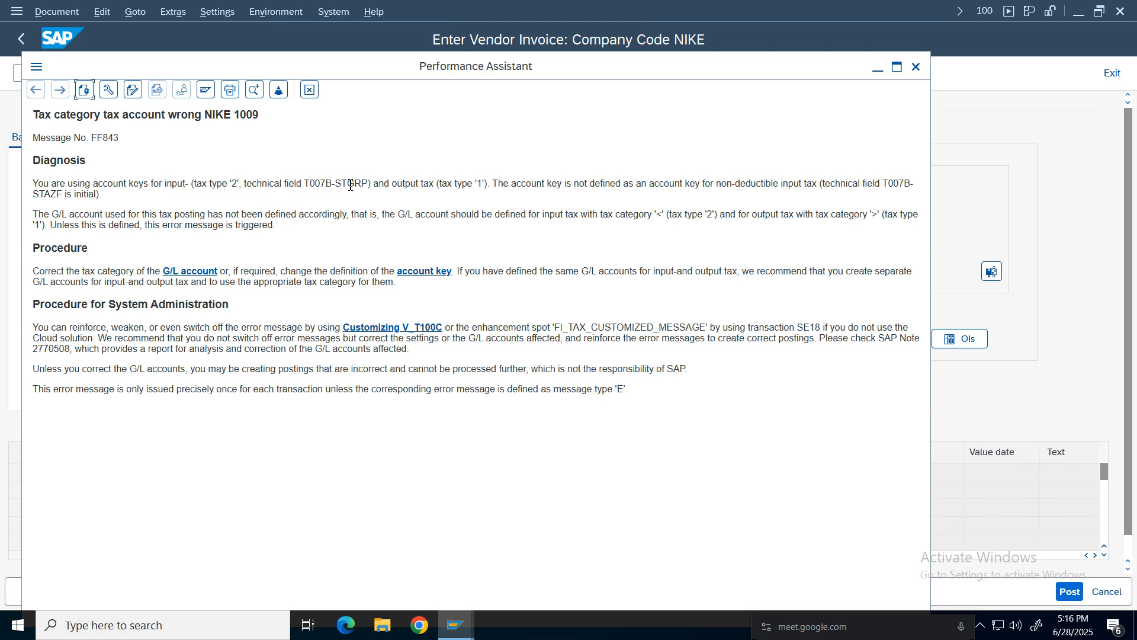
left_click_drag(490, 180, 382, 183)
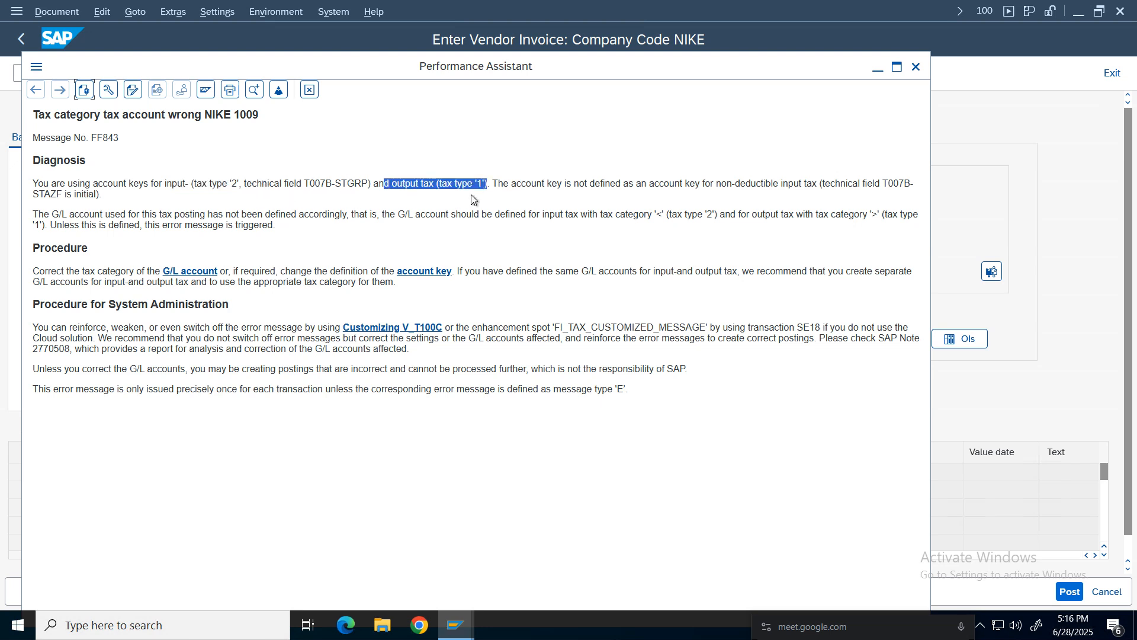
left_click(555, 182)
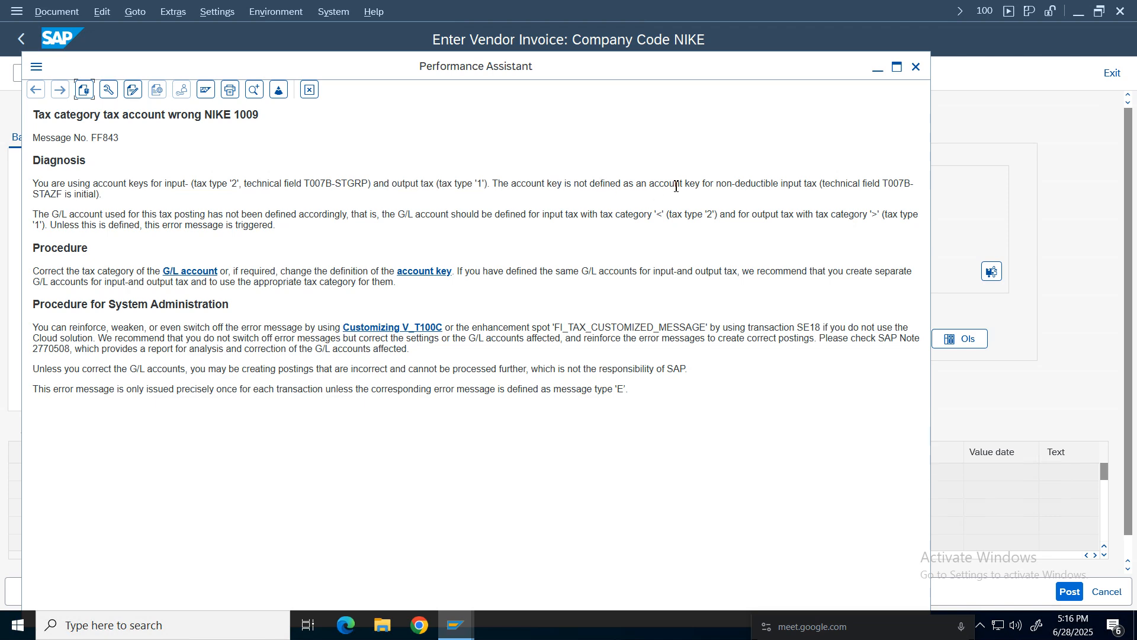
left_click(819, 184)
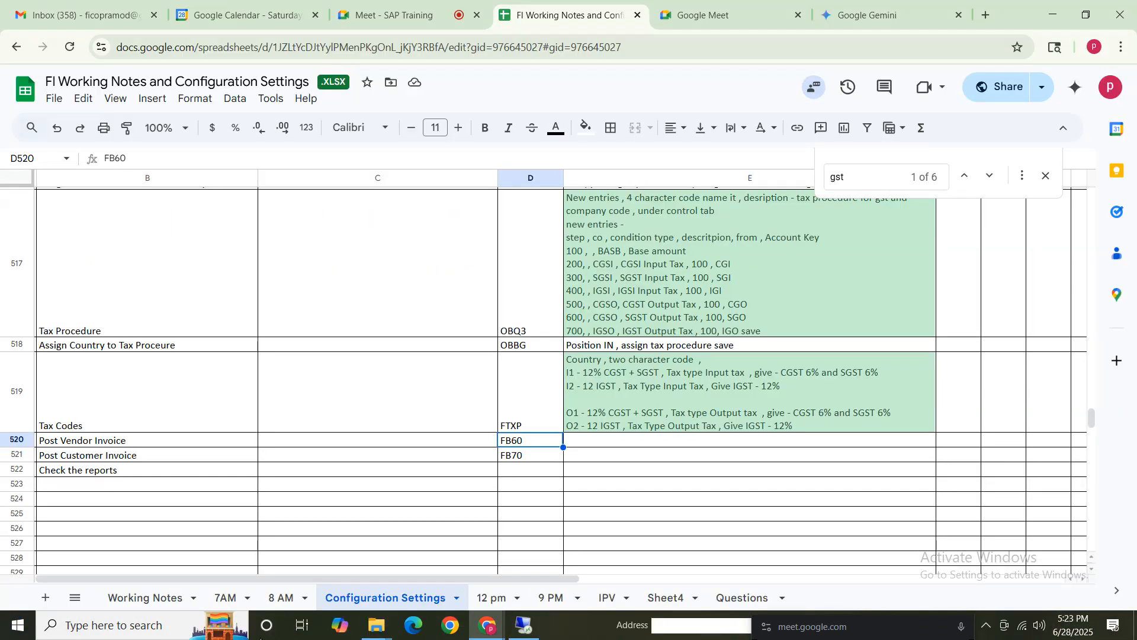
left_click(128, 629)
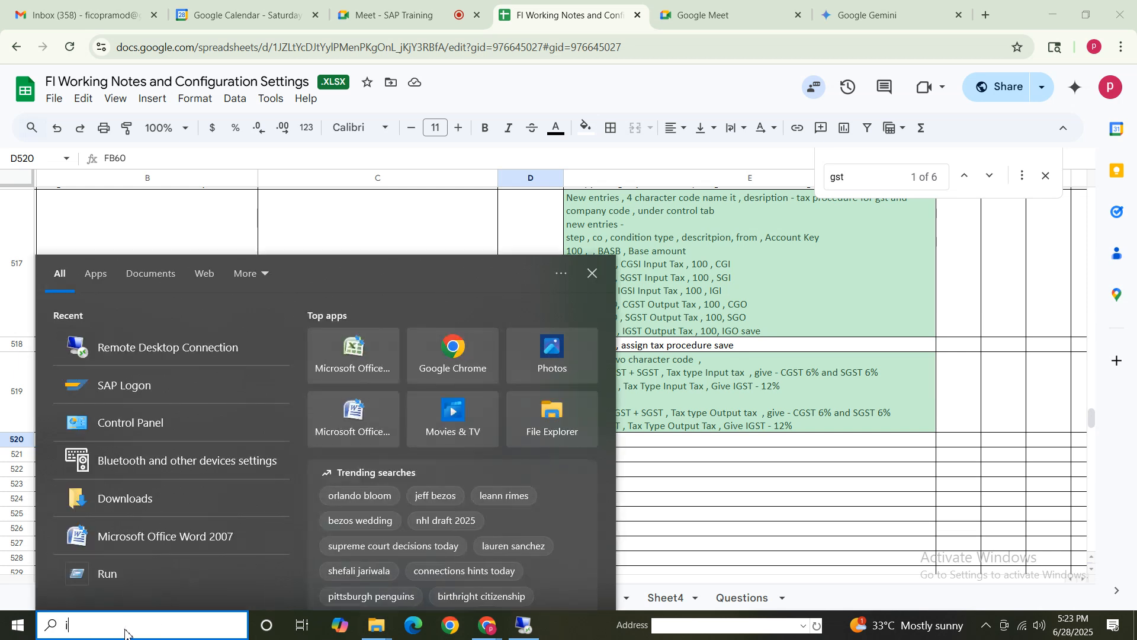
type("internet")
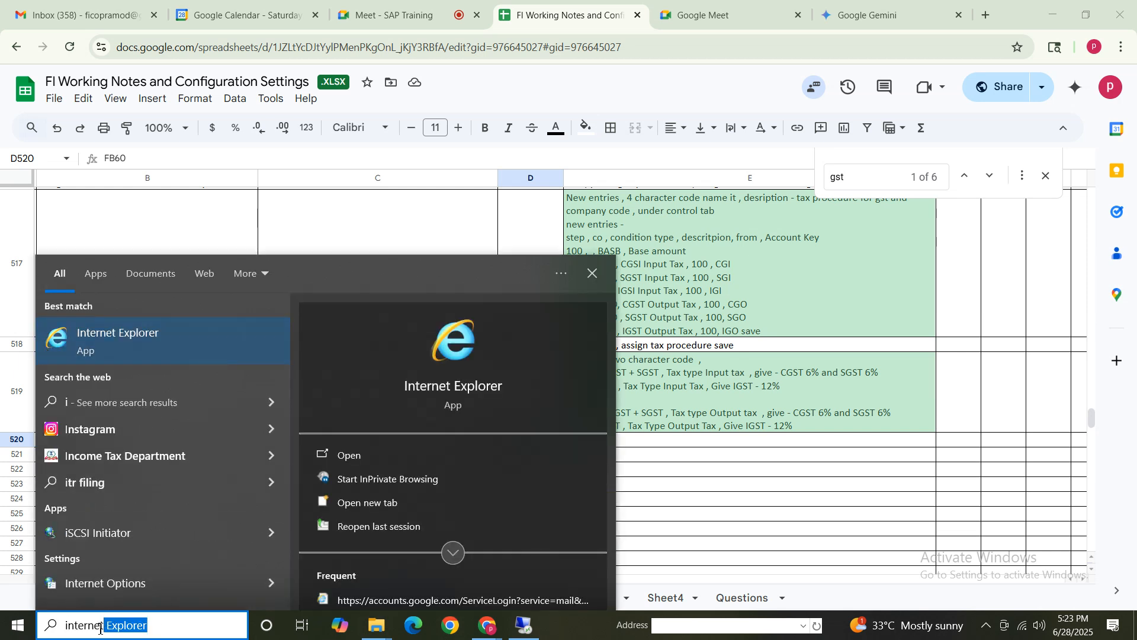
left_click(173, 626)
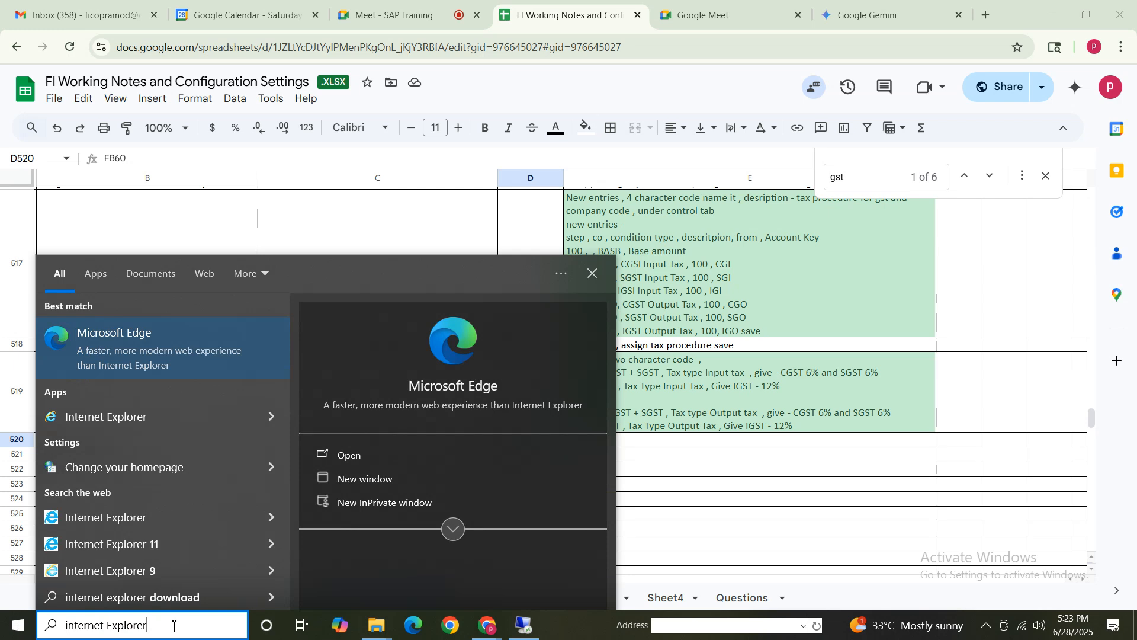
key("BackSpace")
key("BackSpace")
key("BackSpace")
key("BackSpace")
key("BackSpace")
key("BackSpace")
key("BackSpace")
key("BackSpace")
key("BackSpace")
key("BackSpace")
key("BackSpace")
key("BackSpace")
key("BackSpace")
key("BackSpace")
key("BackSpace")
key("BackSpace")
key("BackSpace")
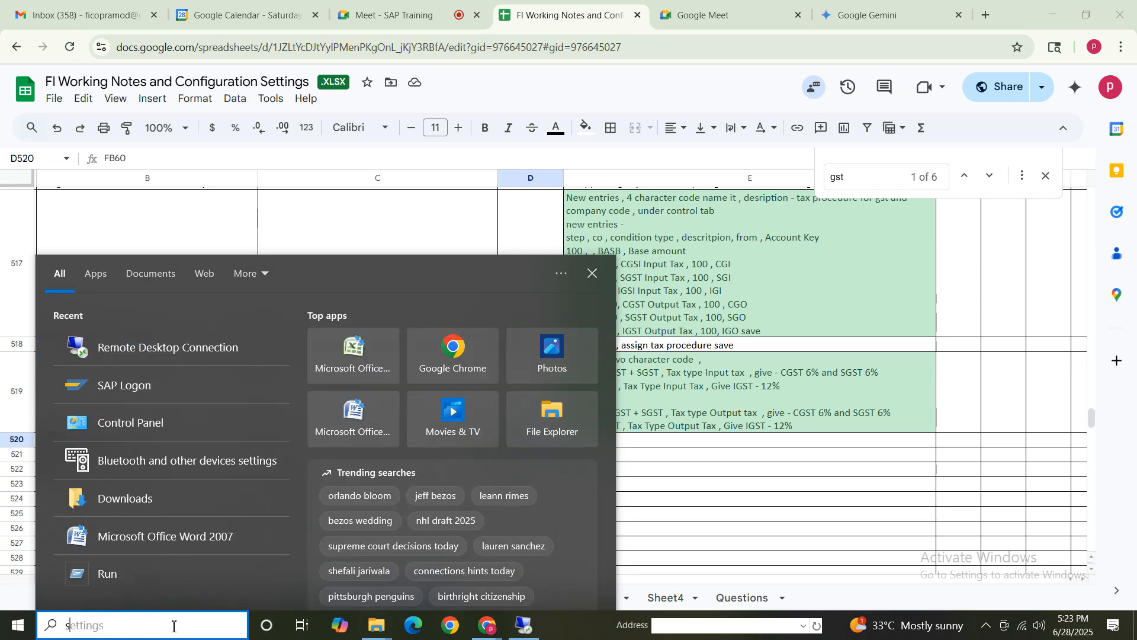
type("sn")
left_click(165, 345)
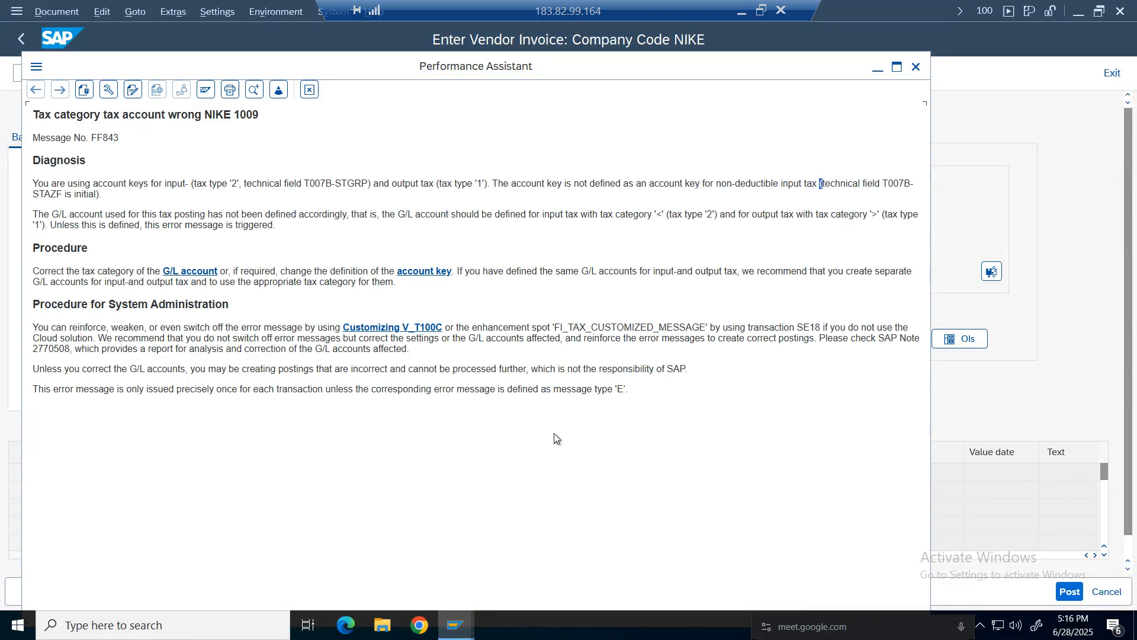
key("alt+Tab")
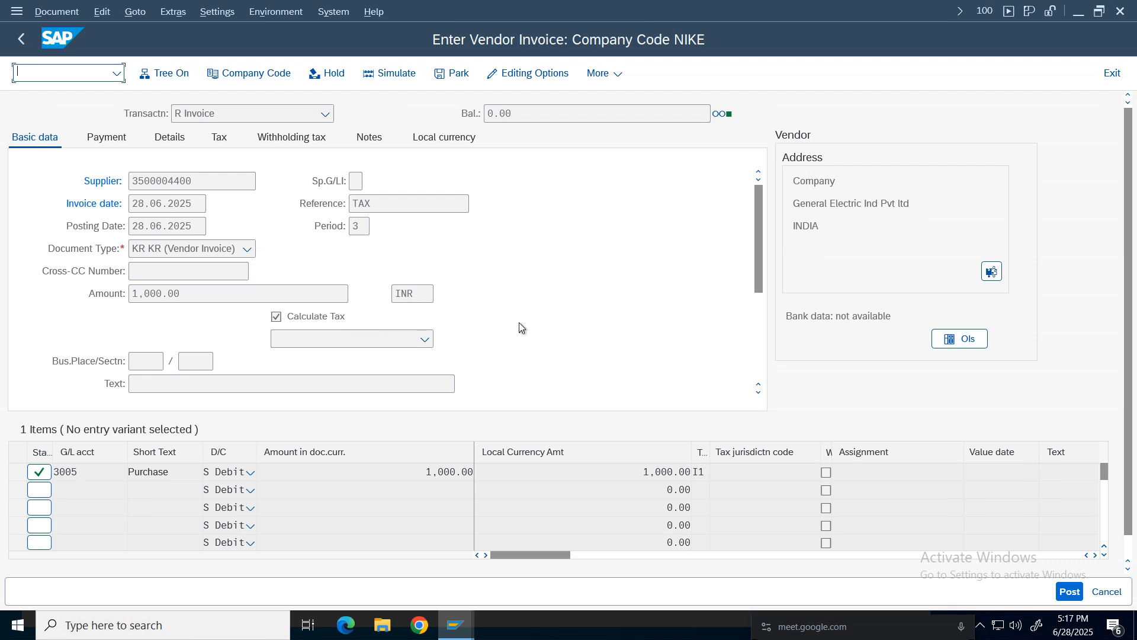
key("alt+Tab")
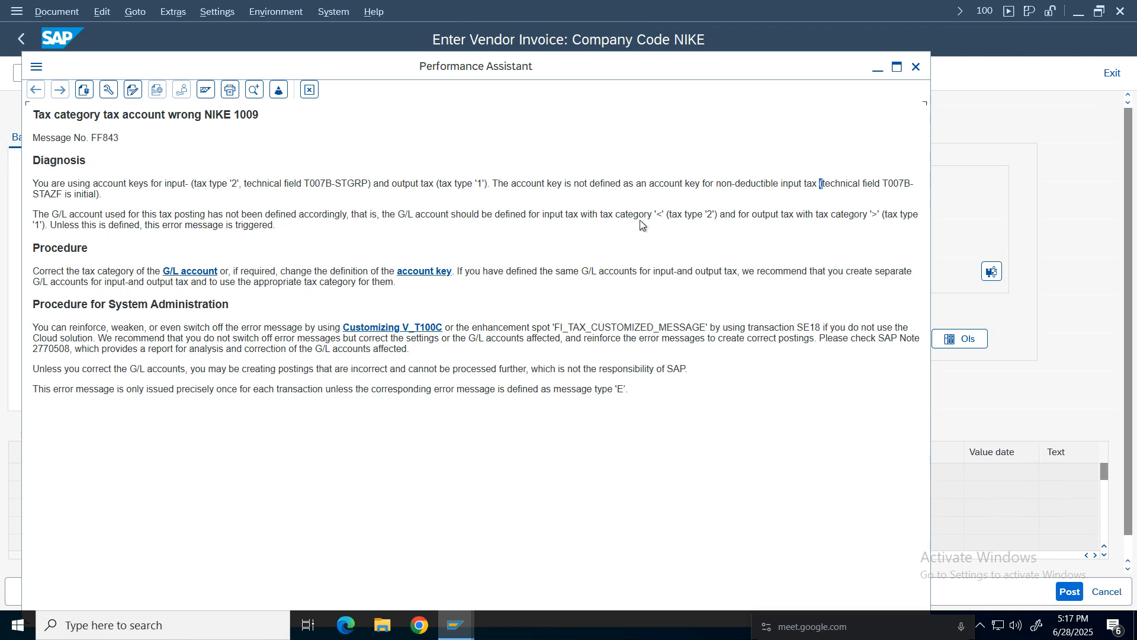
Review the explanation of tax categories for the G/L accounts and close the help.
left_click_drag(626, 212, 774, 217)
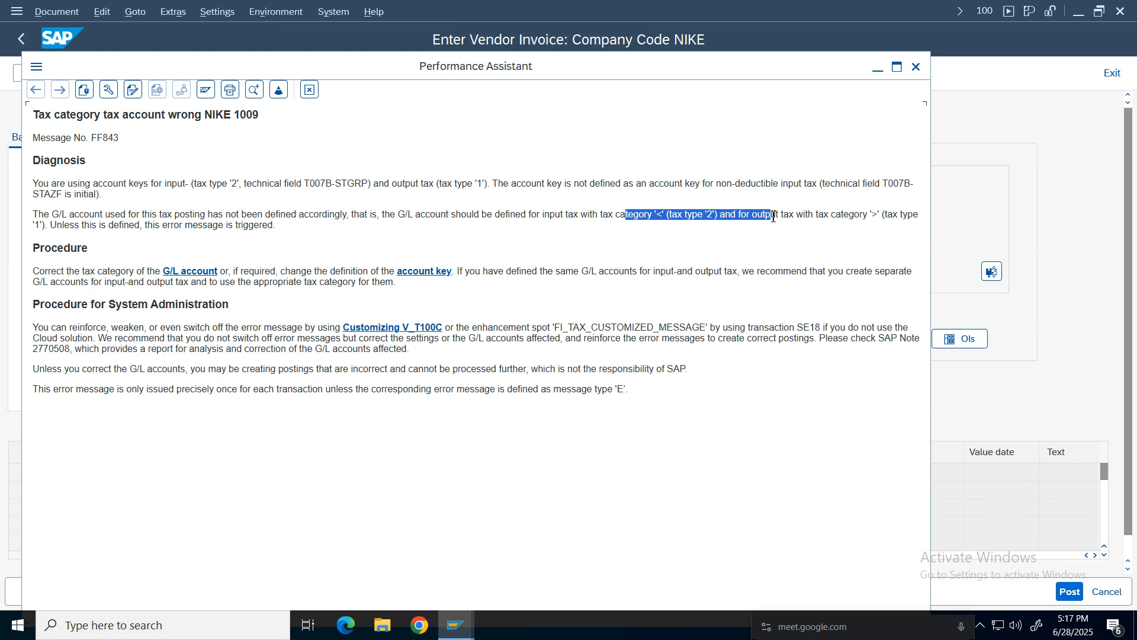
left_click_drag(567, 215, 762, 215)
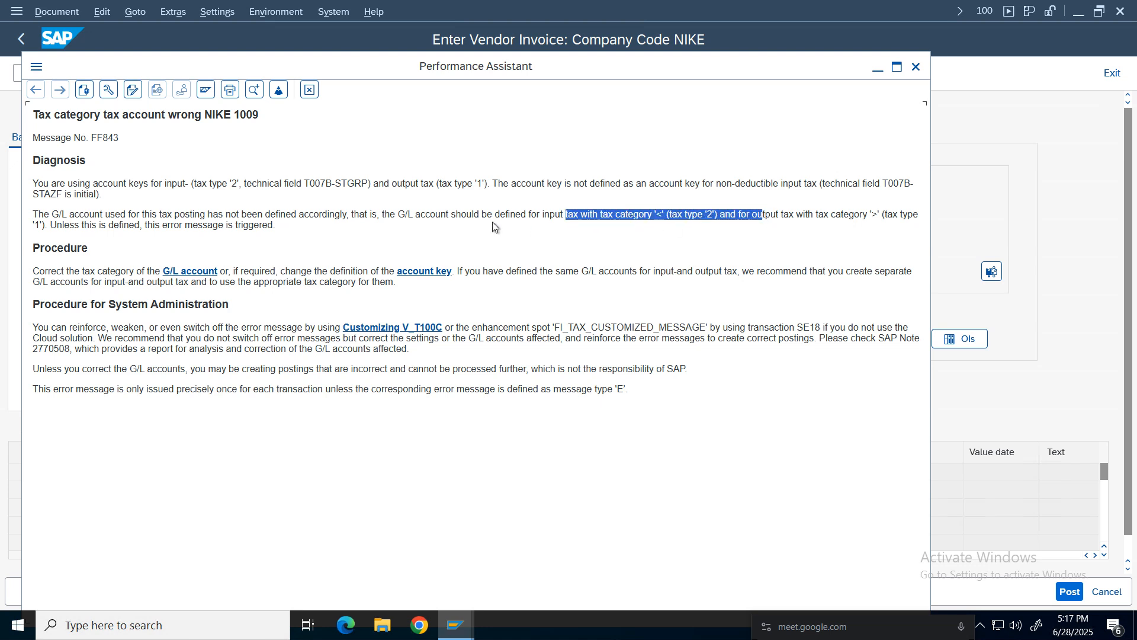
left_click(431, 213)
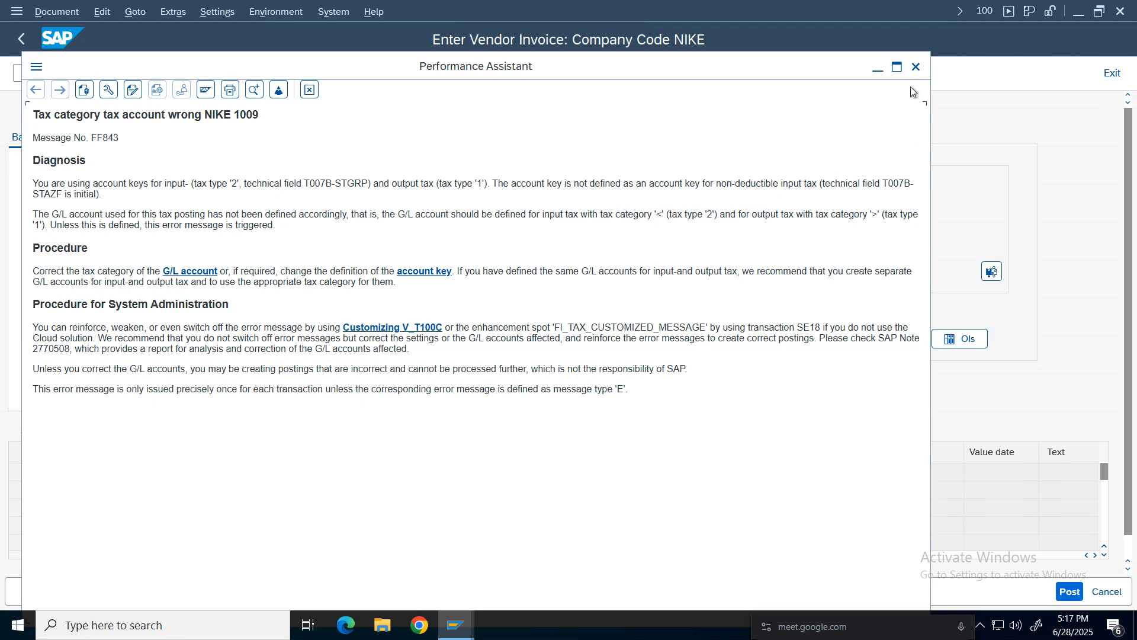
left_click(916, 67)
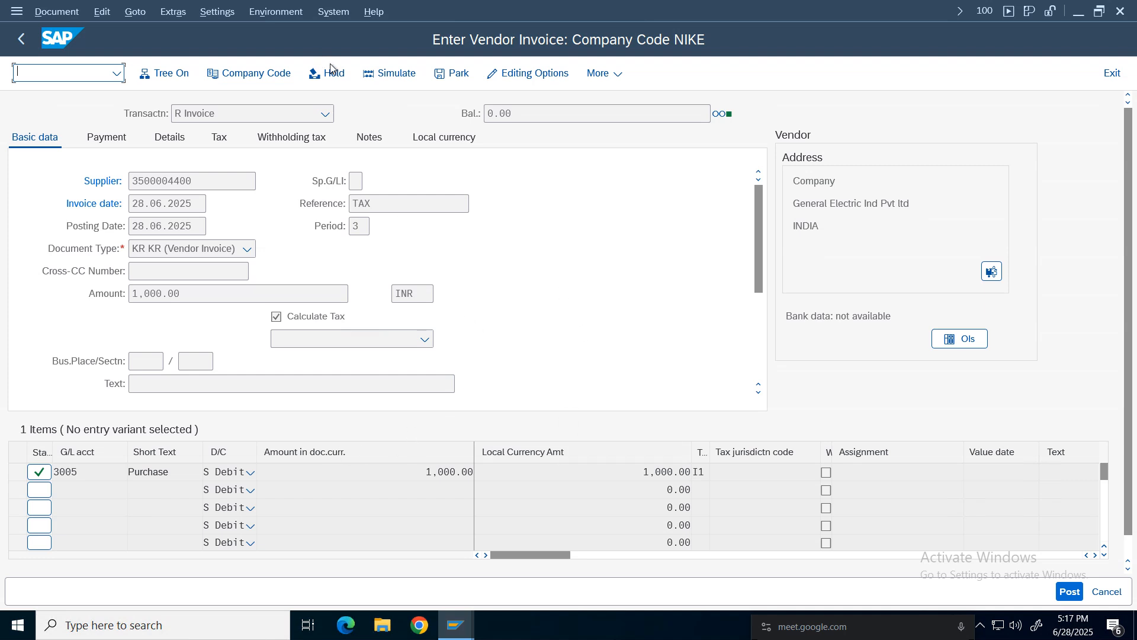
Simulate the vendor invoice to review its line items and open the Calculator app to check the tax amounts.
left_click(407, 76)
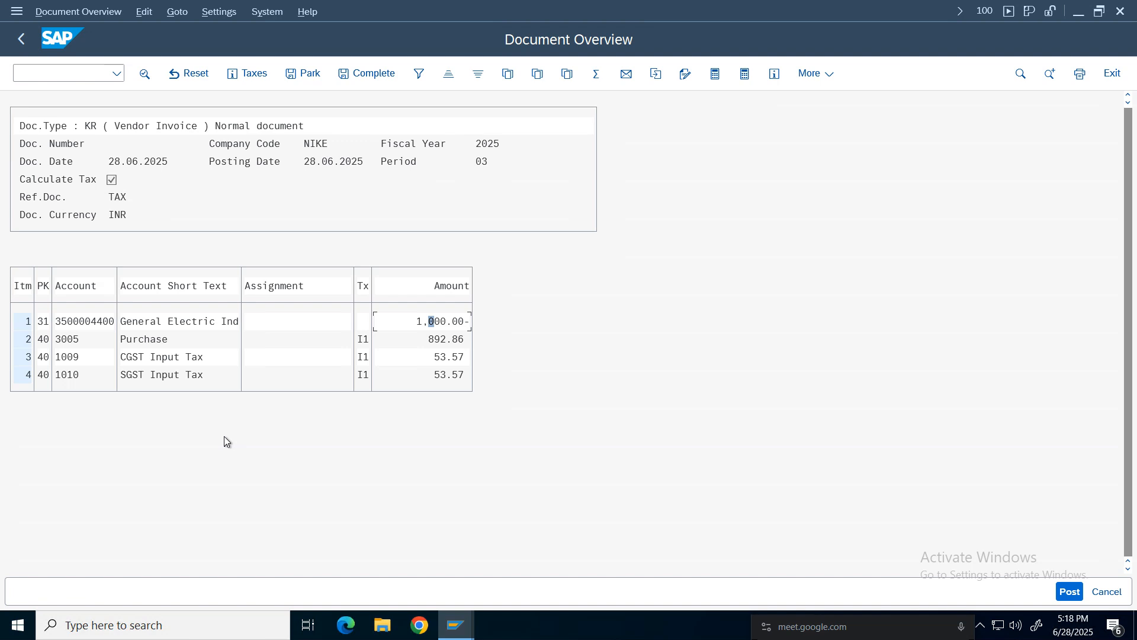
left_click(122, 625)
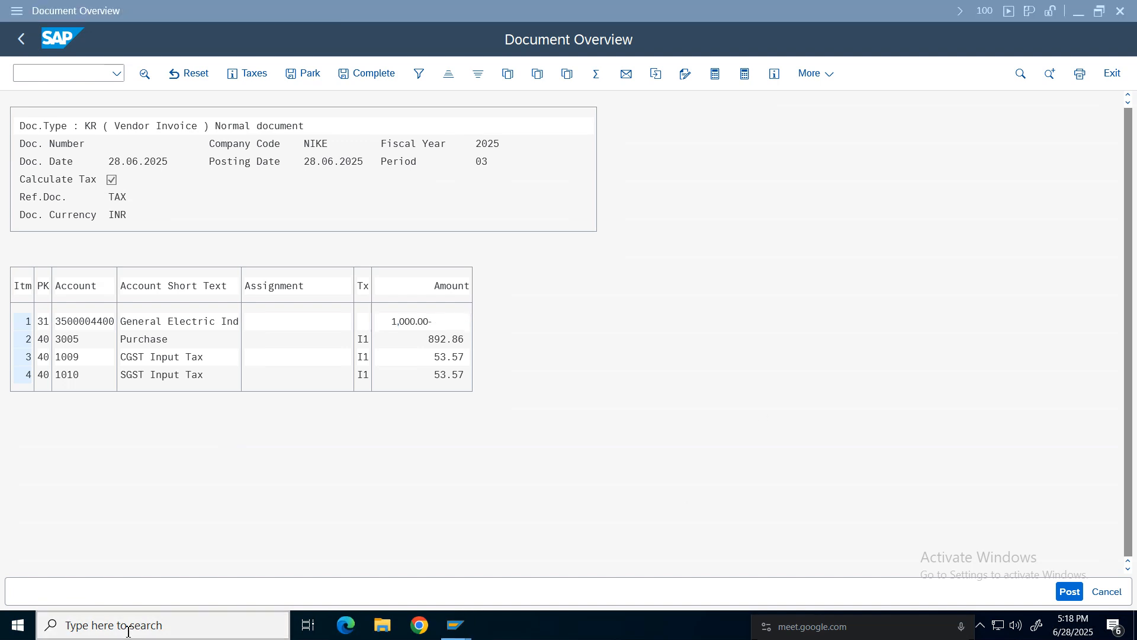
type("calc")
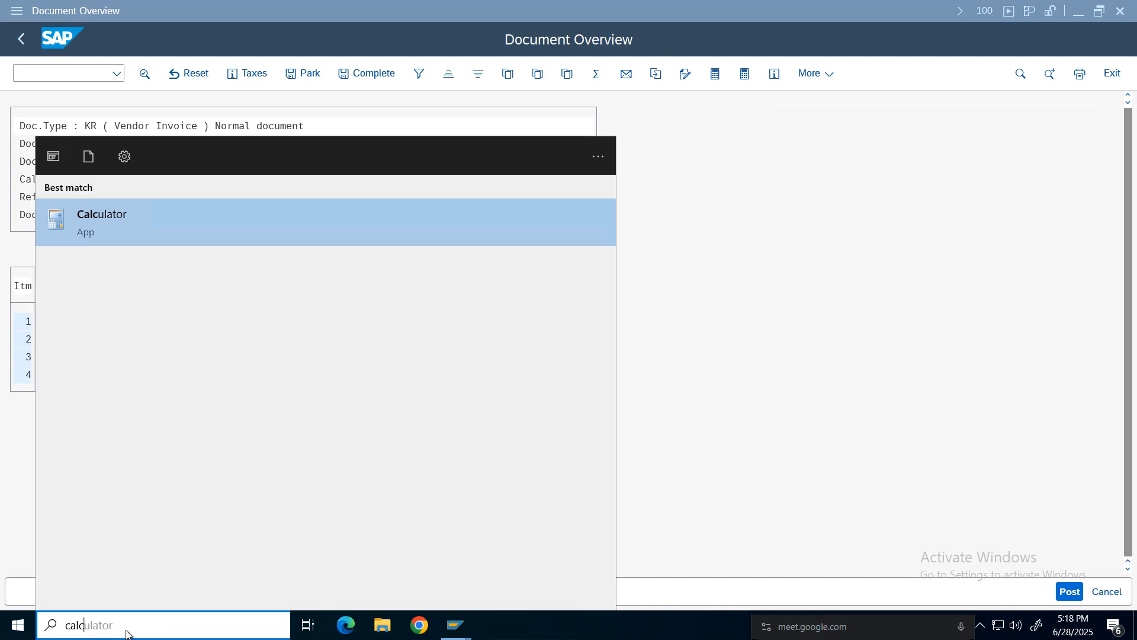
left_click(142, 231)
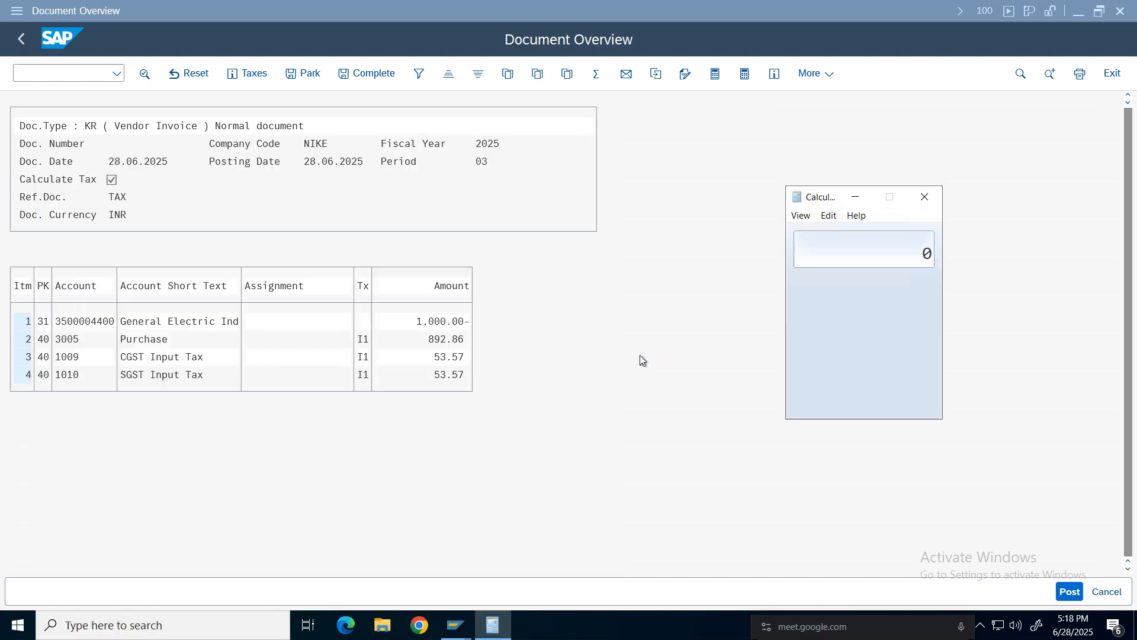
Calculate 1000 × 6 ÷ 106 in Calculator.
left_click(807, 377)
left_click(820, 400)
left_click(820, 401)
left_click(820, 400)
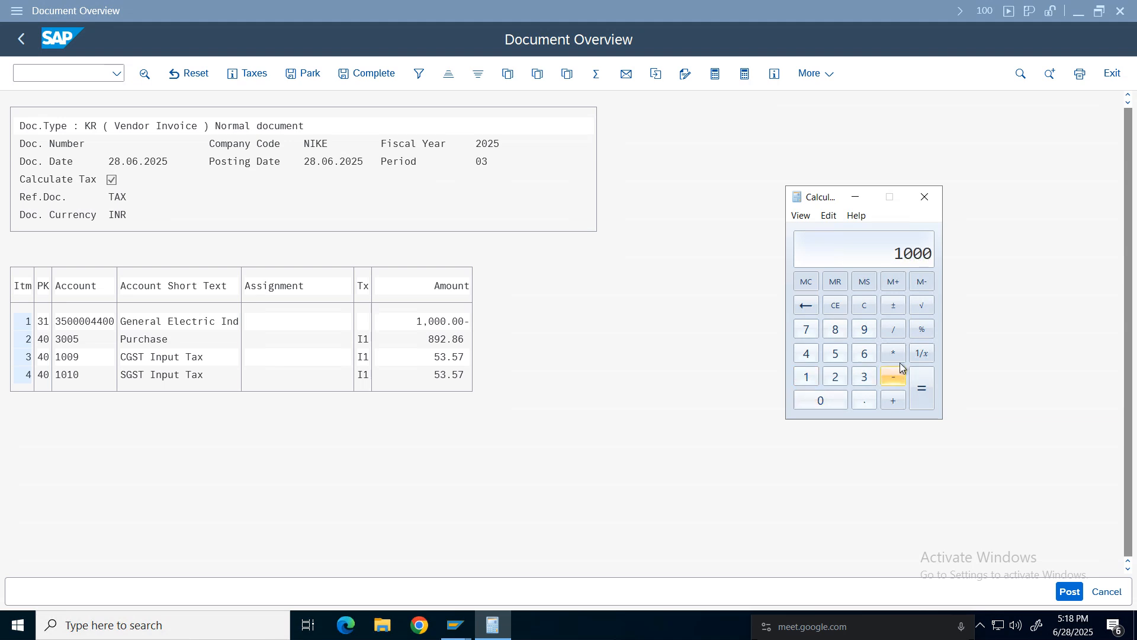
left_click(893, 353)
left_click(865, 353)
left_click(893, 330)
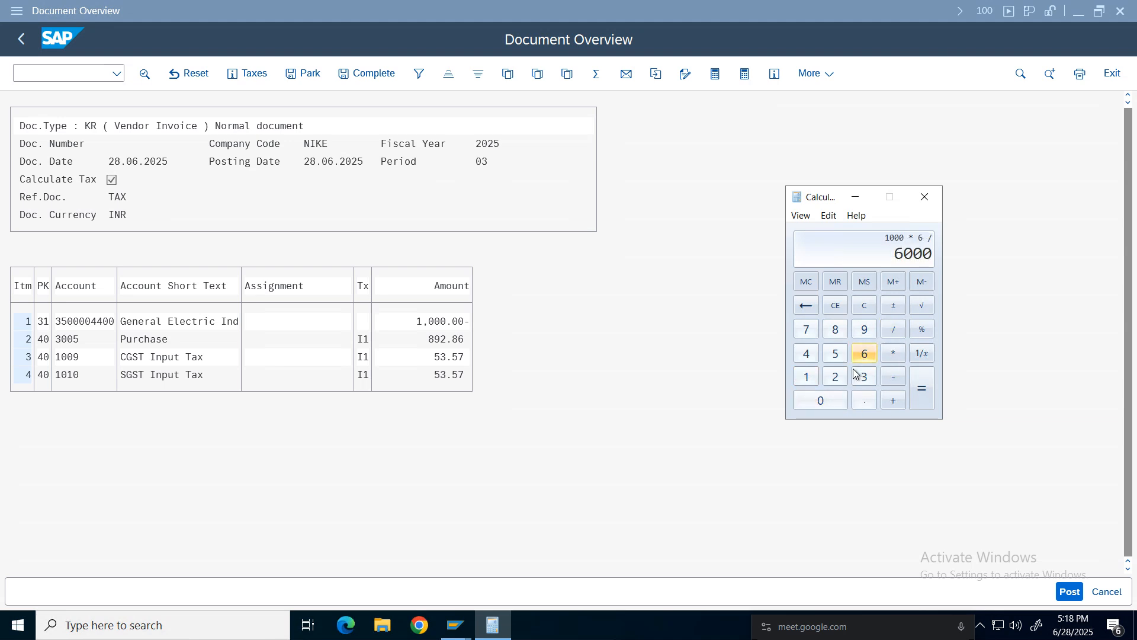
left_click(806, 379)
left_click(820, 400)
left_click(865, 355)
left_click(934, 394)
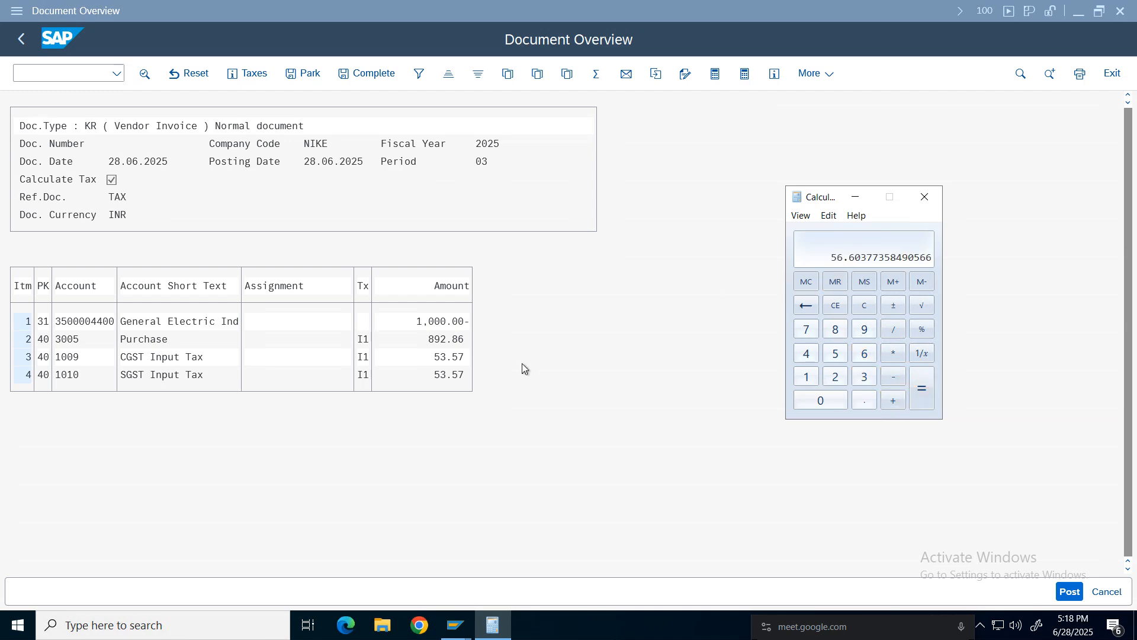
Calculate 1000 × 12 ÷ 112 and divide the result by 2 in Calculator.
left_click(865, 305)
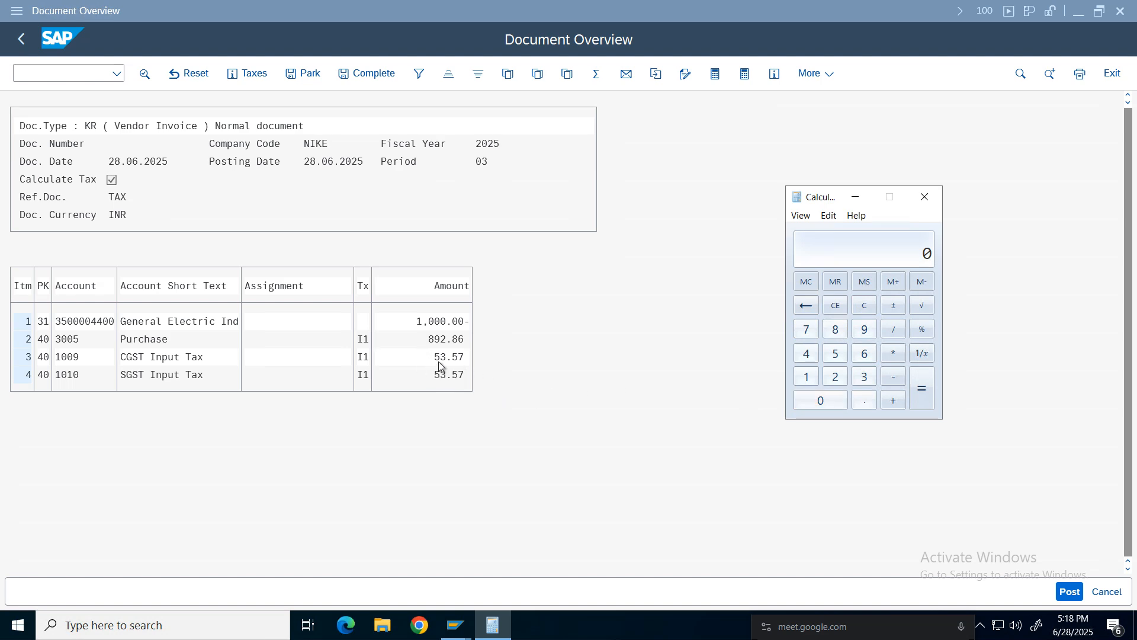
left_click(807, 376)
triple_click(828, 402)
left_click(894, 354)
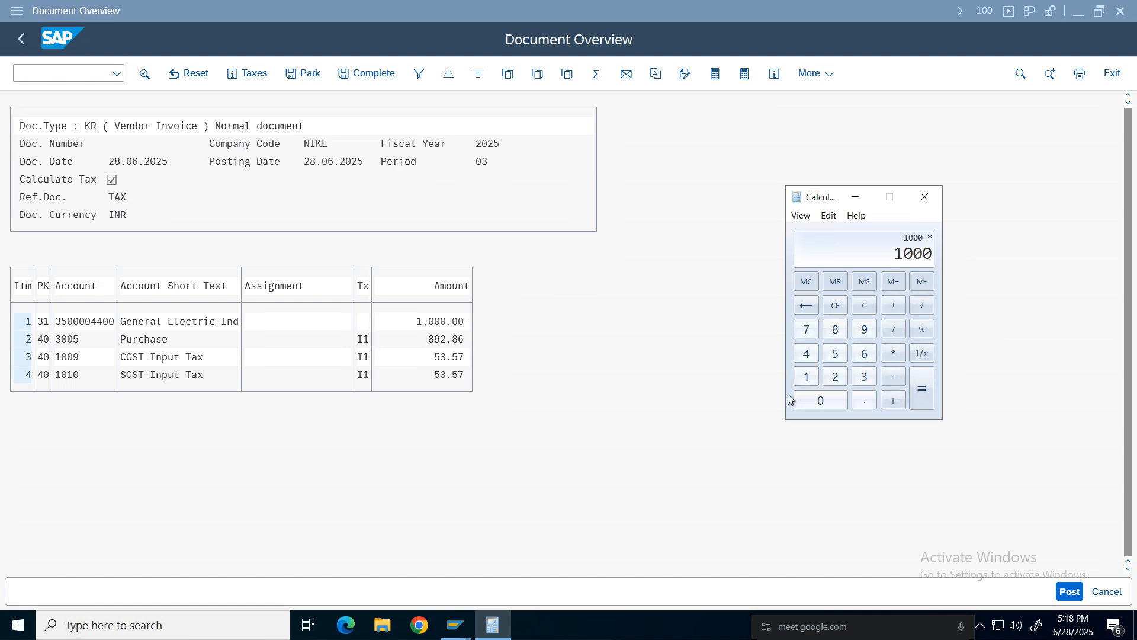
left_click(819, 379)
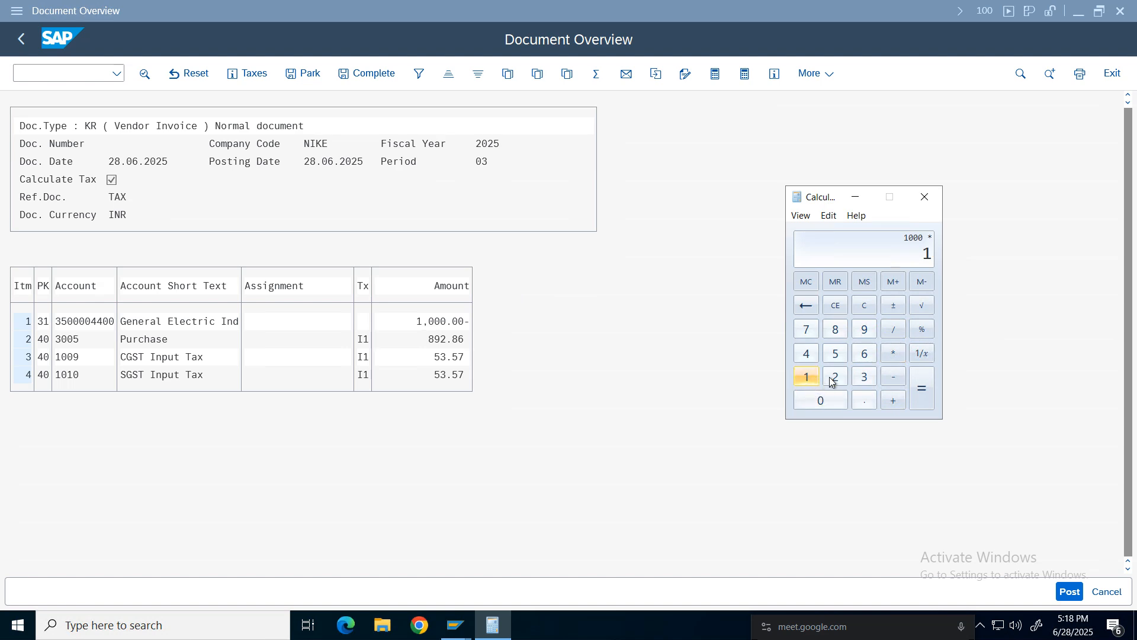
left_click(834, 377)
left_click(894, 330)
left_click(807, 377)
left_click(807, 377)
left_click(836, 379)
left_click(922, 388)
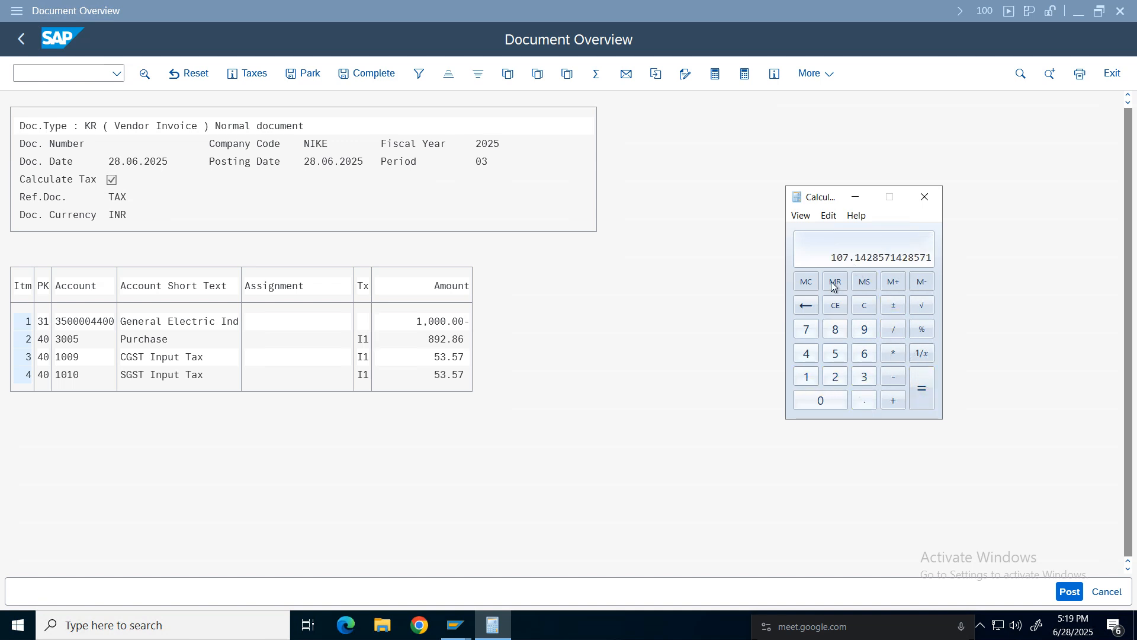
left_click(894, 329)
left_click(835, 378)
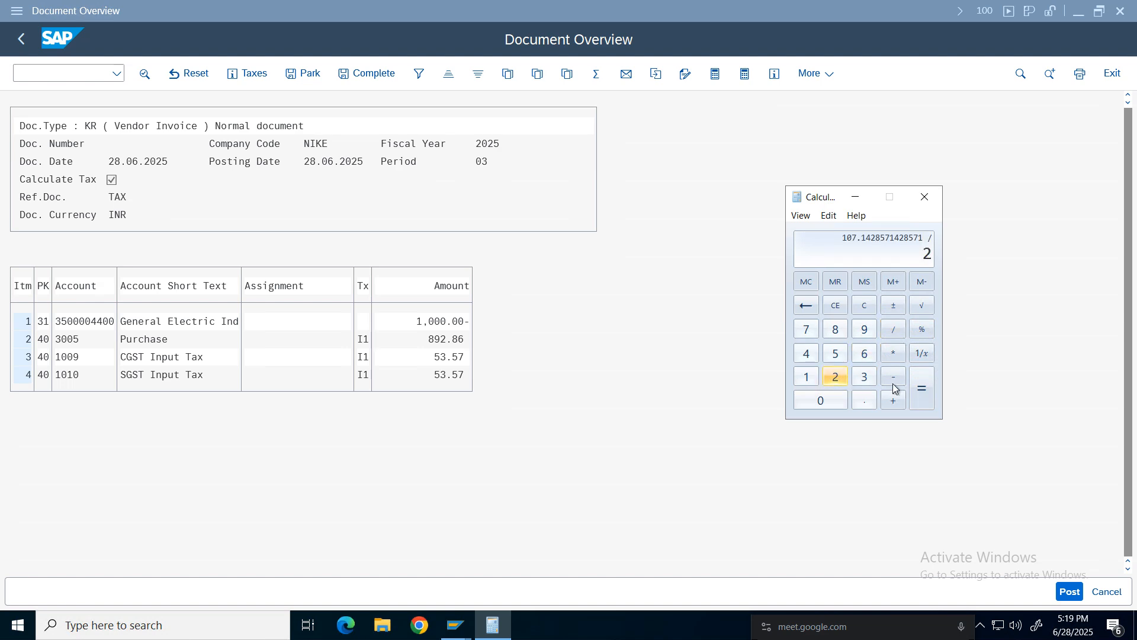
left_click(922, 389)
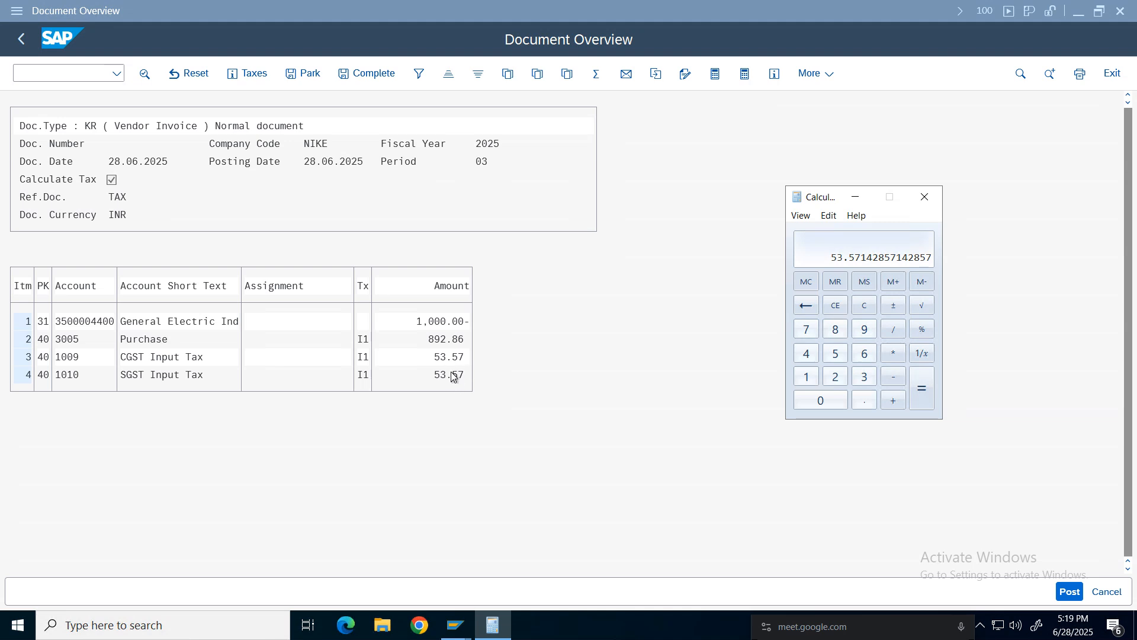
Calculate 500 × 6 ÷ 106 in Calculator.
left_click(864, 305)
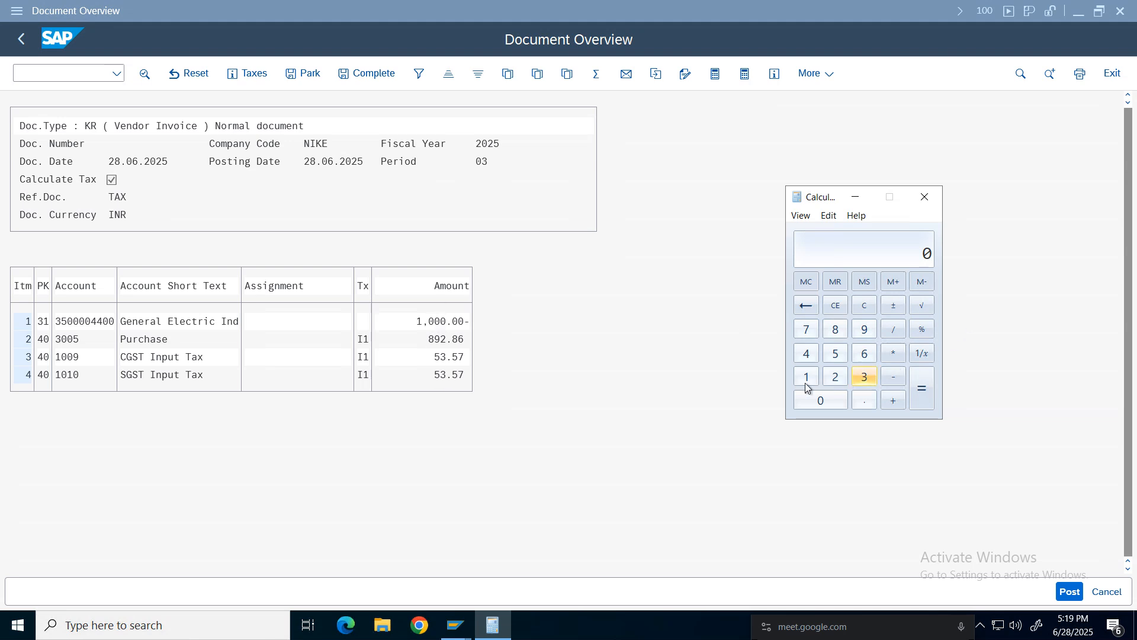
left_click(835, 356)
left_click(820, 400)
left_click(821, 399)
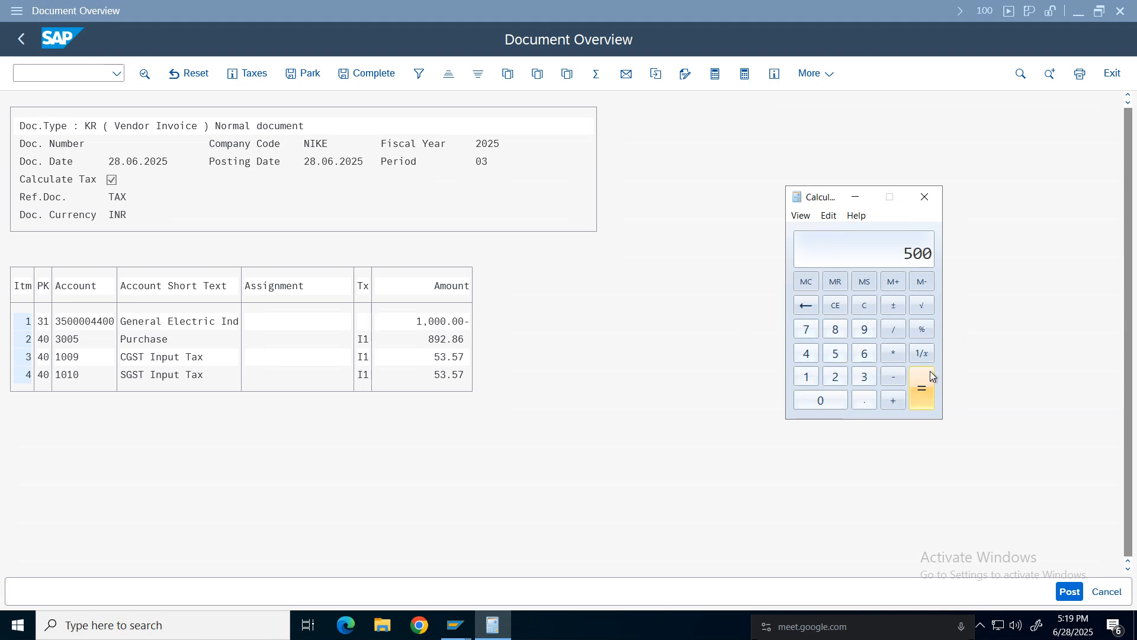
left_click(893, 353)
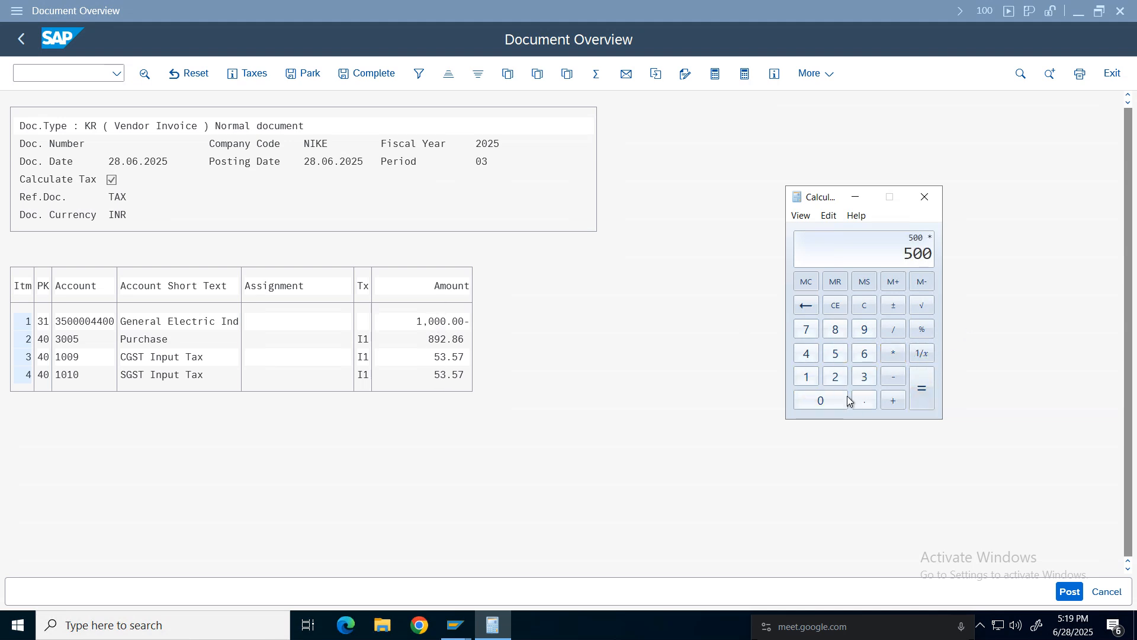
left_click(865, 356)
left_click(894, 330)
left_click(806, 377)
left_click(830, 405)
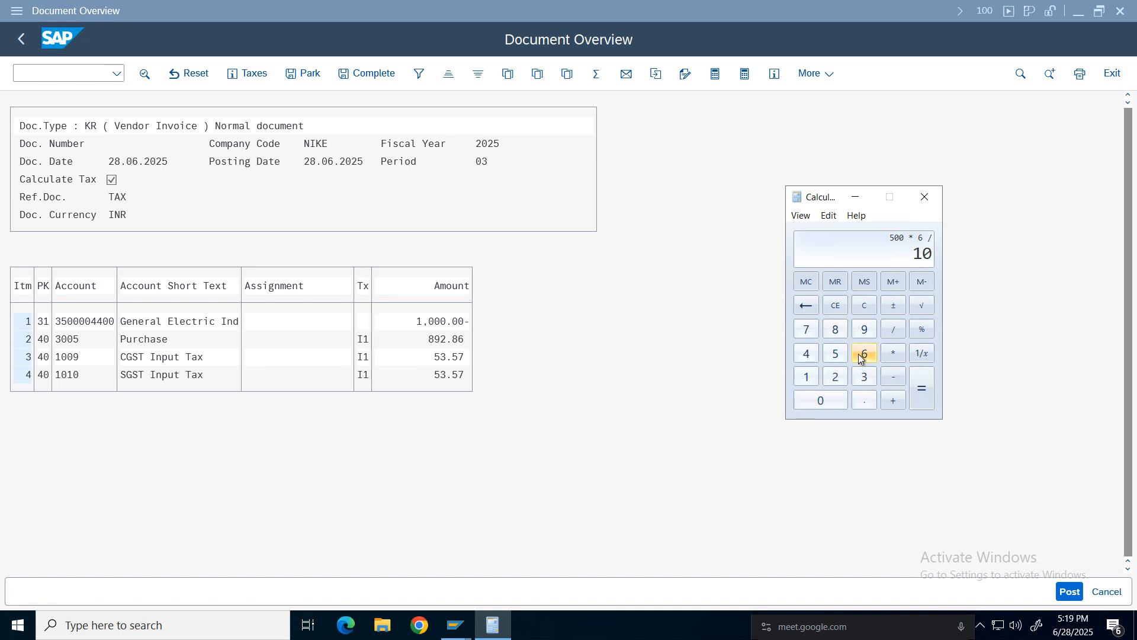
left_click(864, 353)
left_click(921, 388)
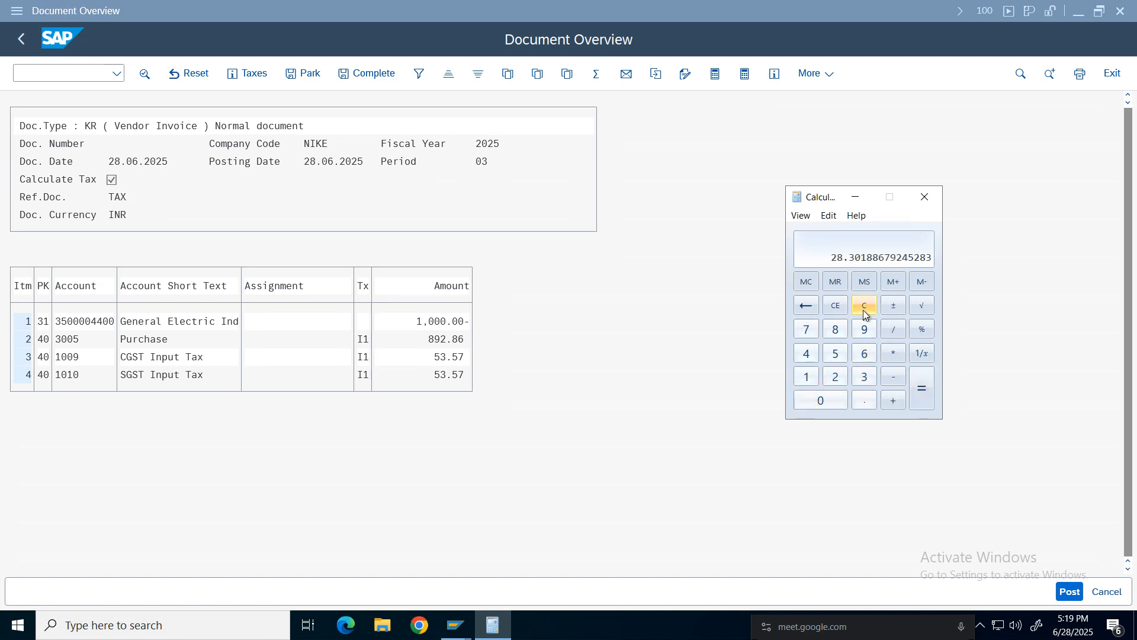
Recalculate 1000 × 12 ÷ 112 and divide the result by 2 to compare with the CGST and SGST lines.
left_click(864, 306)
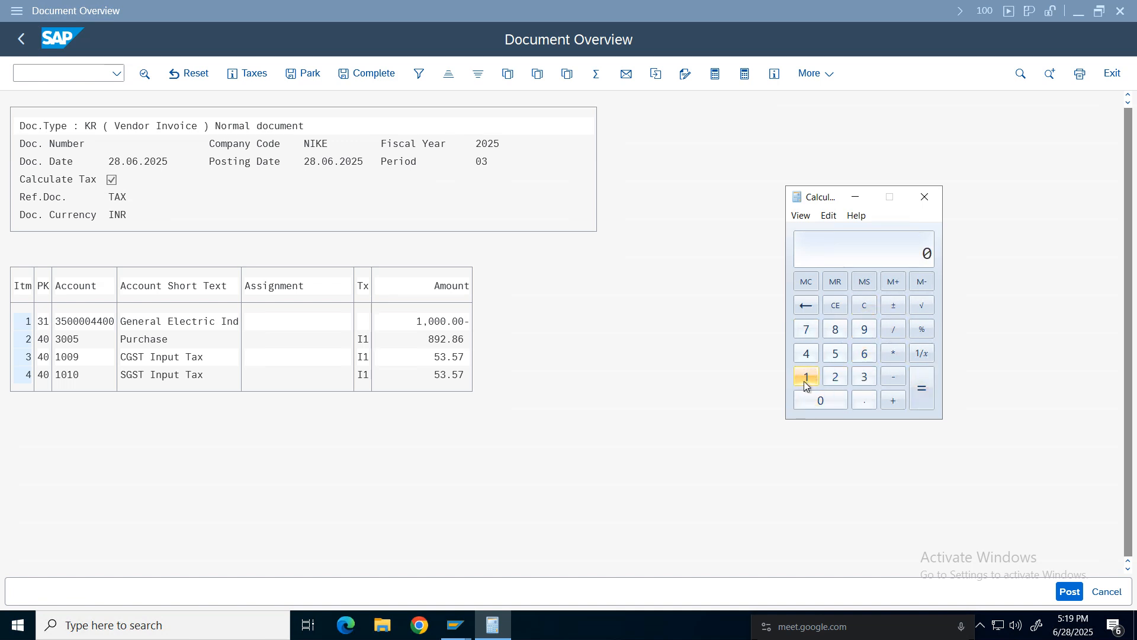
left_click(807, 379)
left_click(832, 401)
left_click(832, 401)
left_click(832, 401)
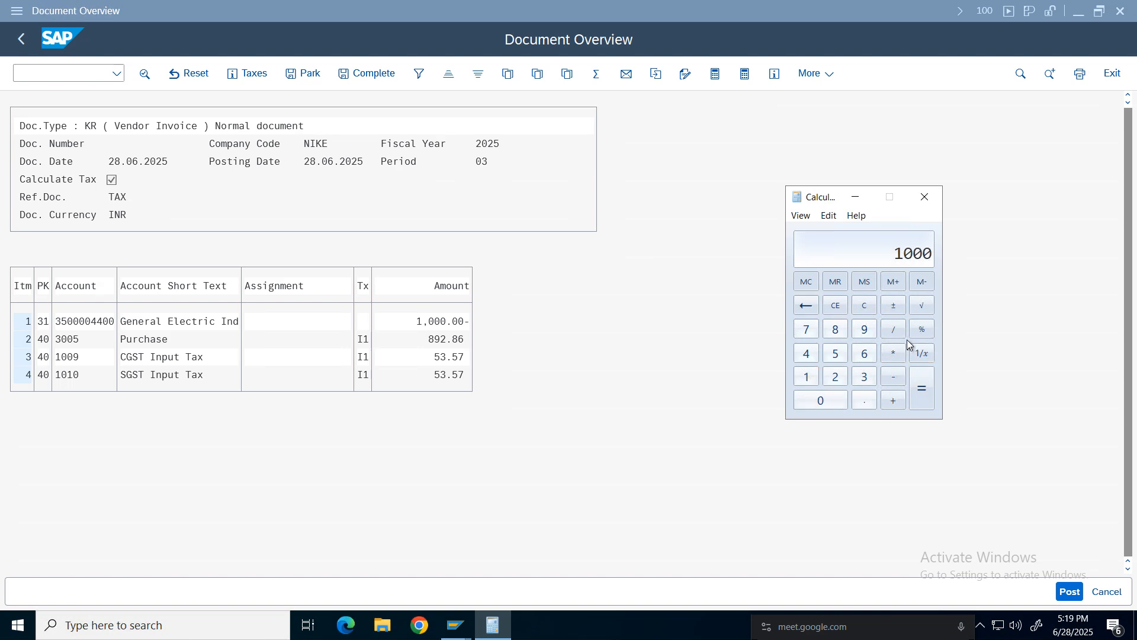
left_click(894, 353)
left_click(805, 379)
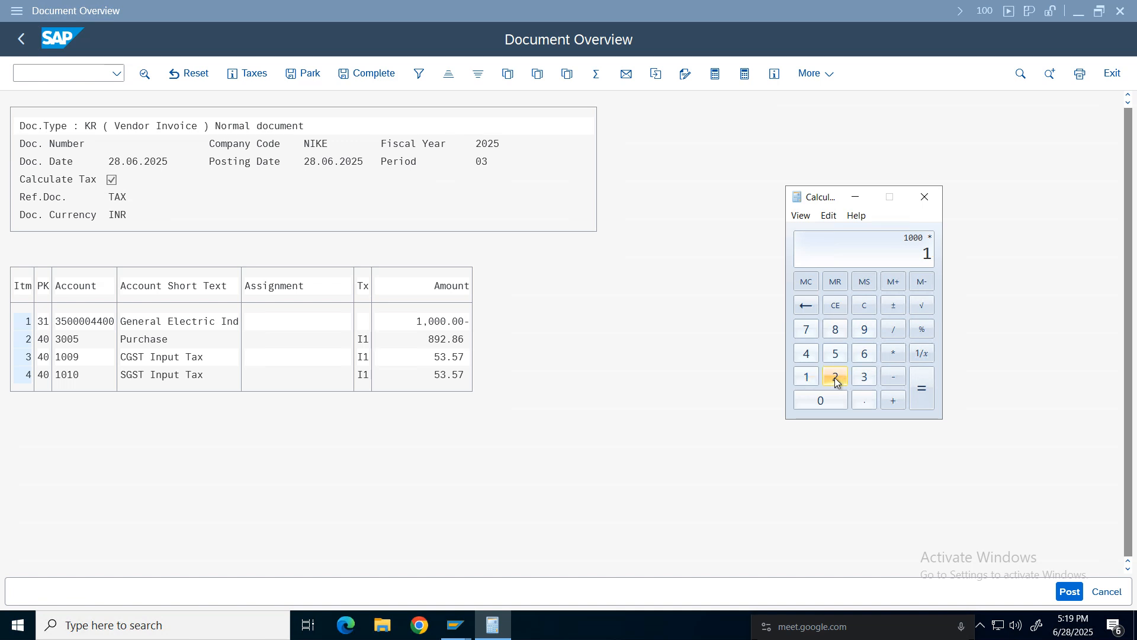
left_click(835, 378)
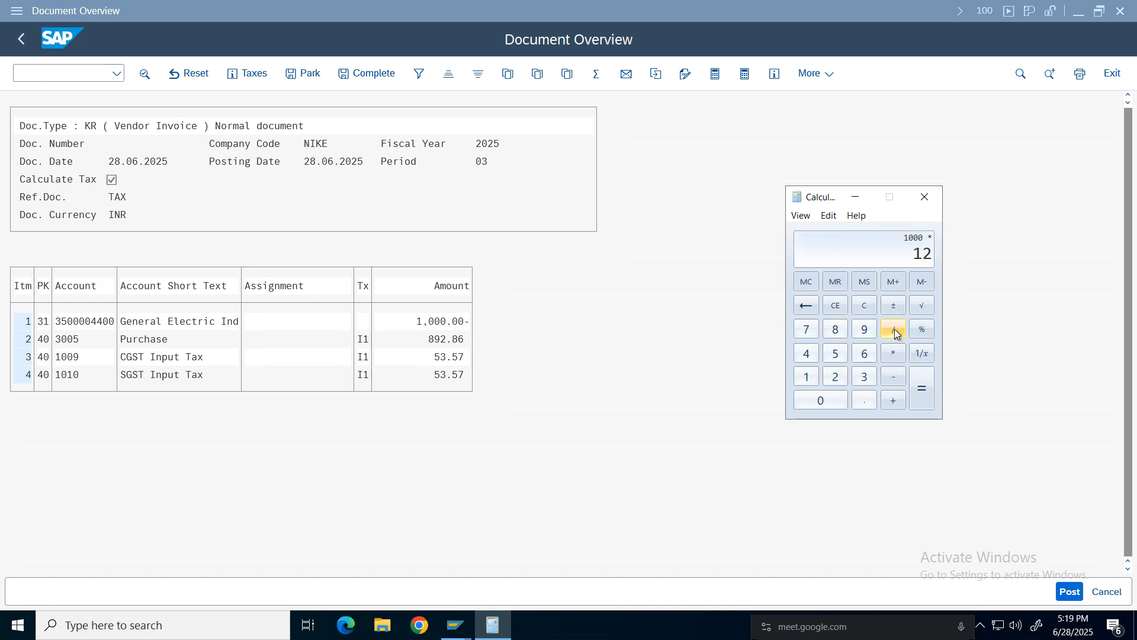
left_click(895, 332)
left_click(814, 382)
left_click(818, 398)
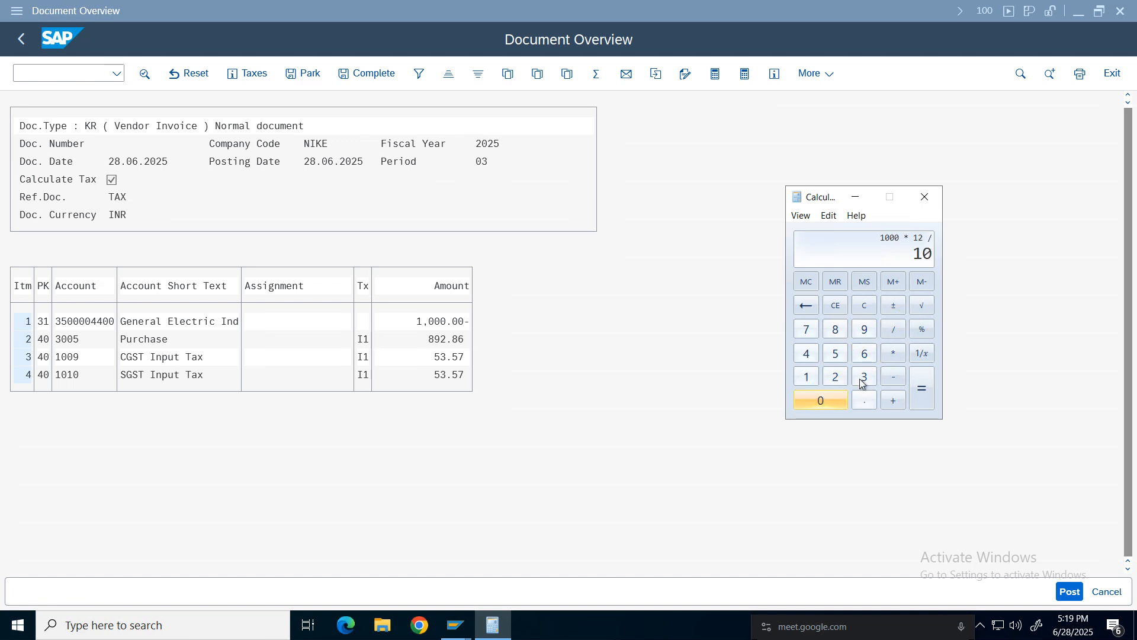
left_click(808, 307)
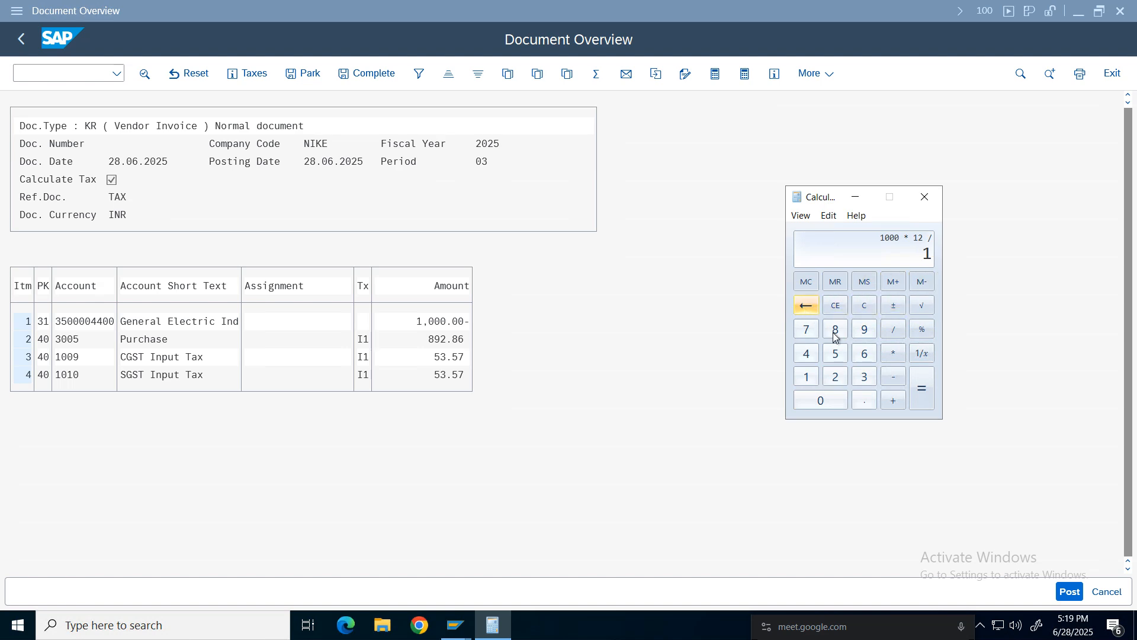
left_click(807, 376)
left_click(836, 379)
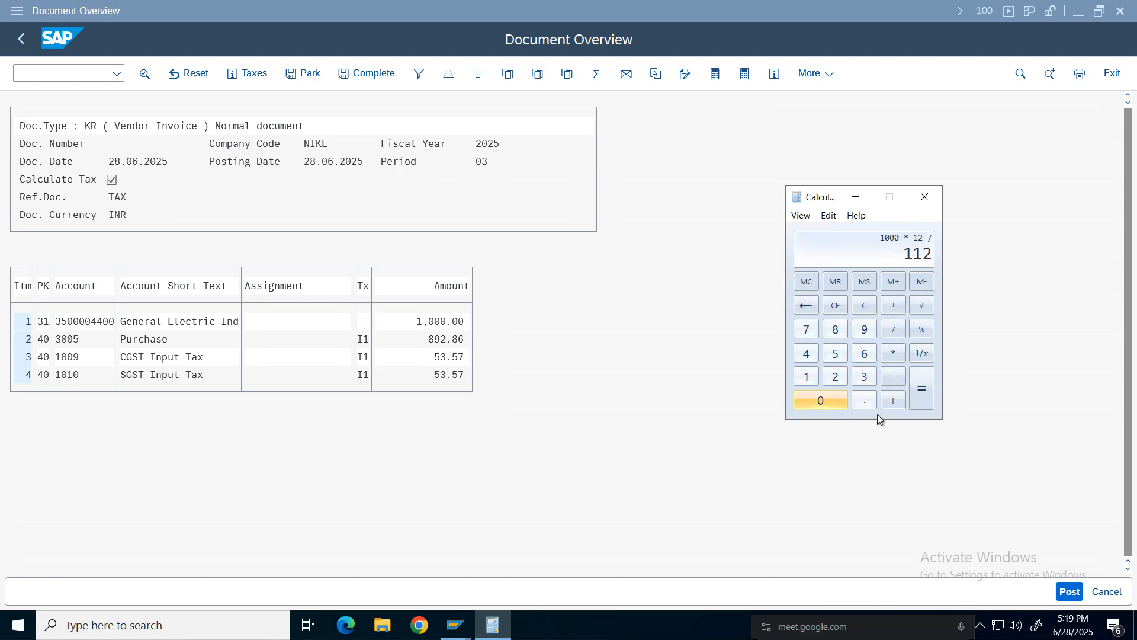
left_click(921, 388)
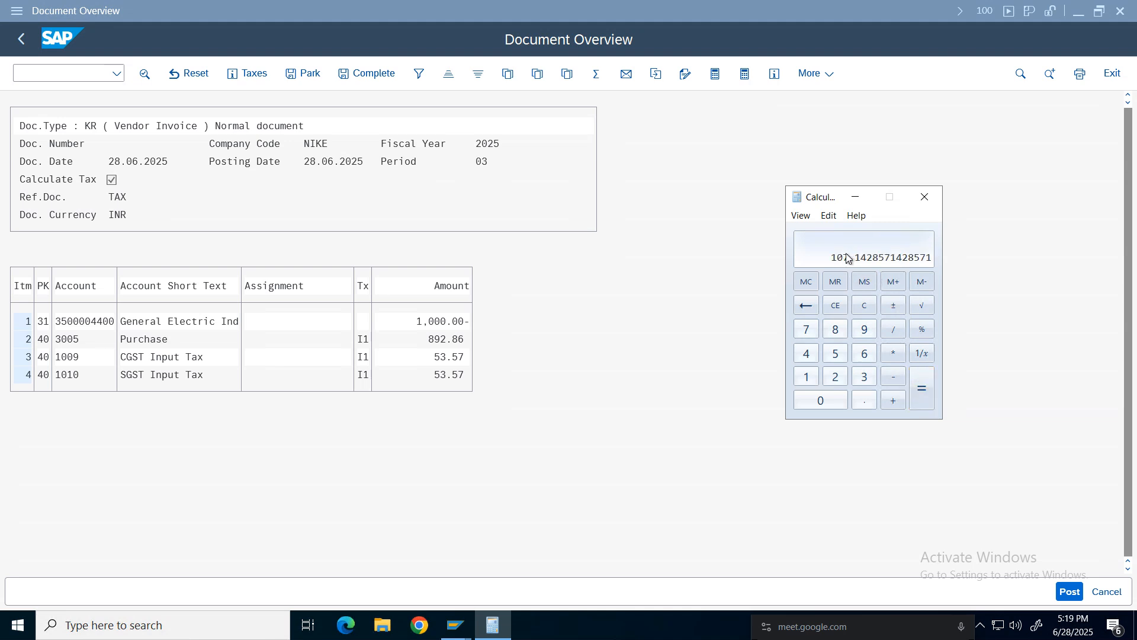
left_click(898, 340)
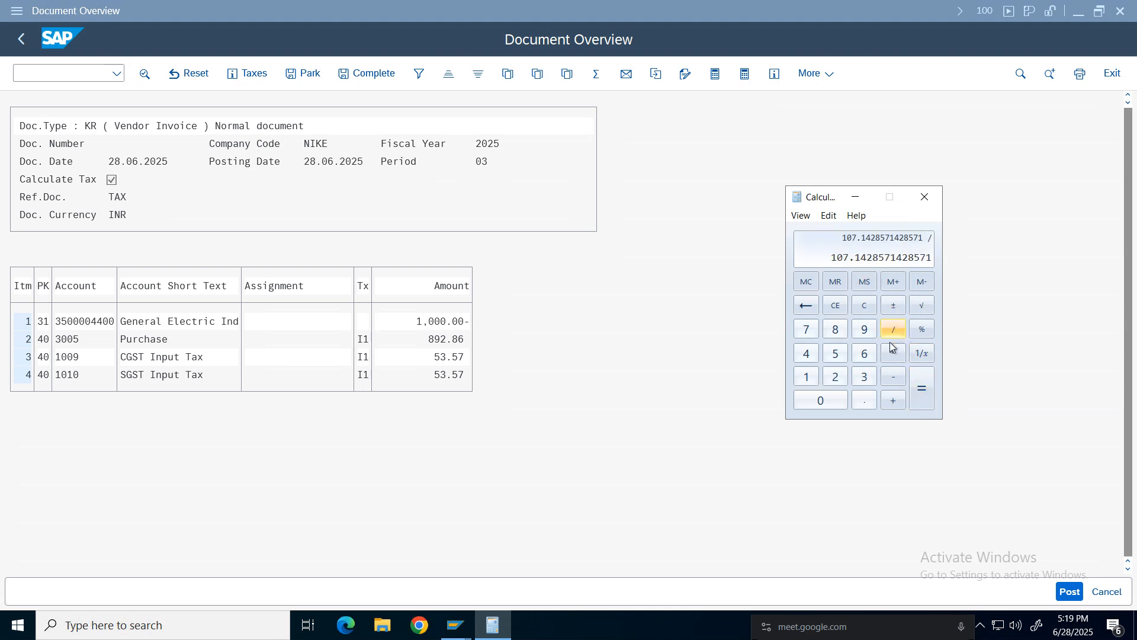
left_click(835, 377)
left_click(922, 388)
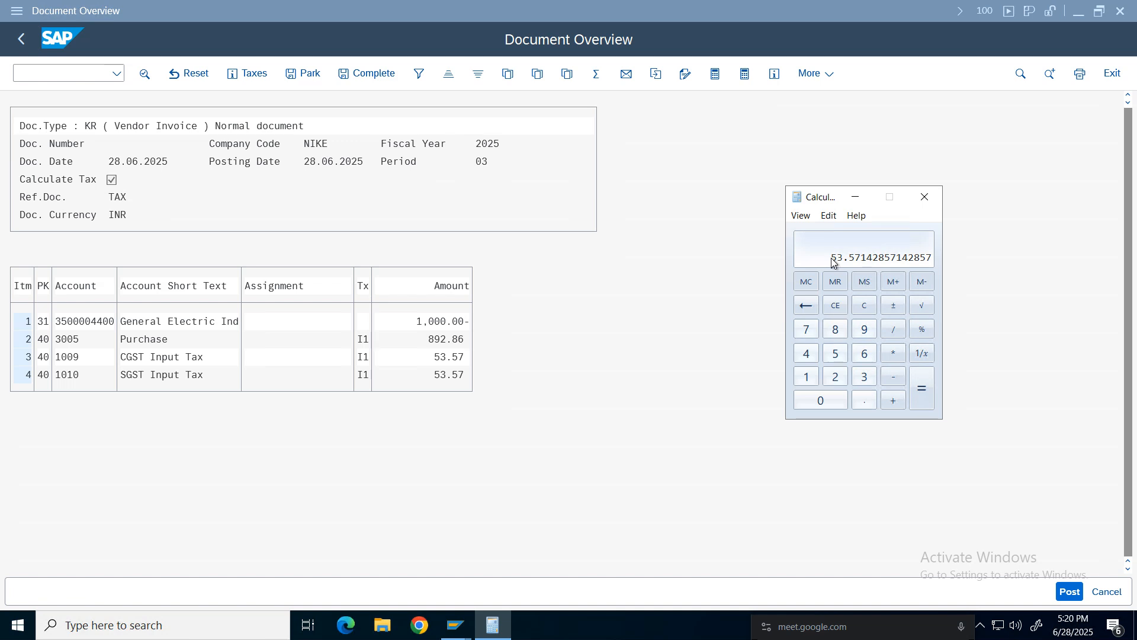
Move the Calculator aside and post the vendor invoice.
left_click_drag(819, 199, 707, 201)
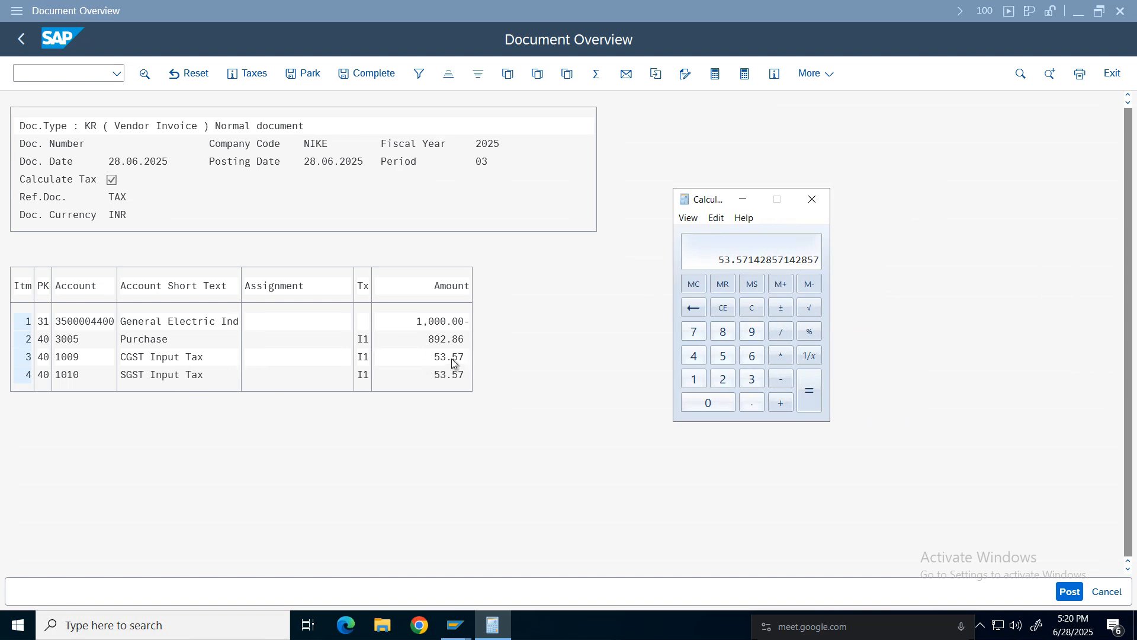
left_click(1063, 592)
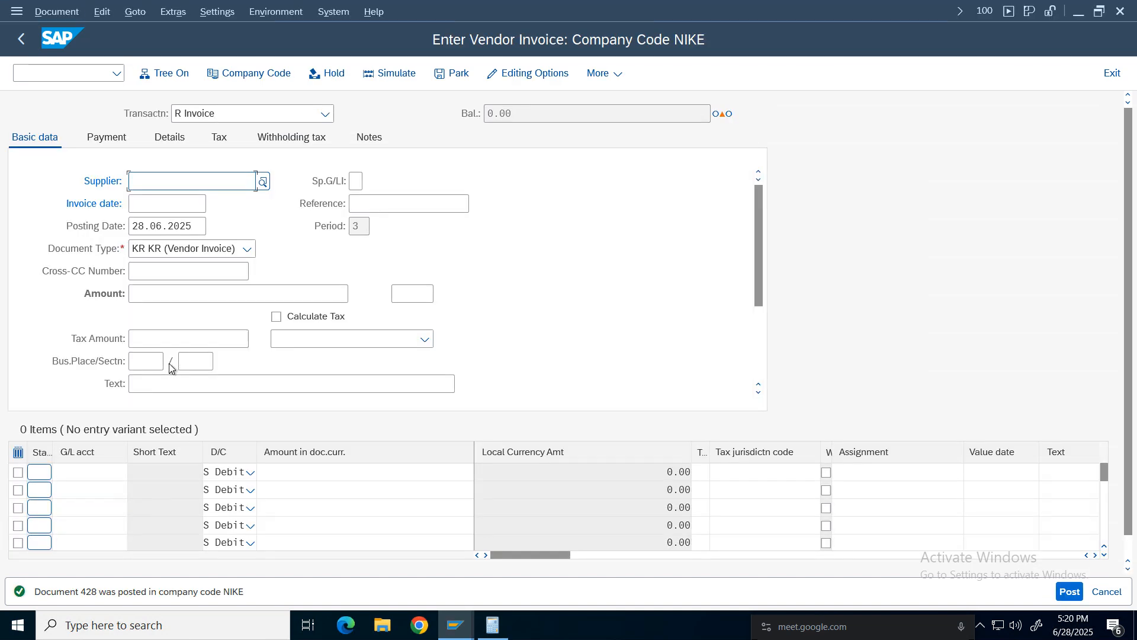
Enable Calculate Taxes on Net Amount in the accounting editing options, save it to the user master, and return to invoice entry.
left_click(513, 78)
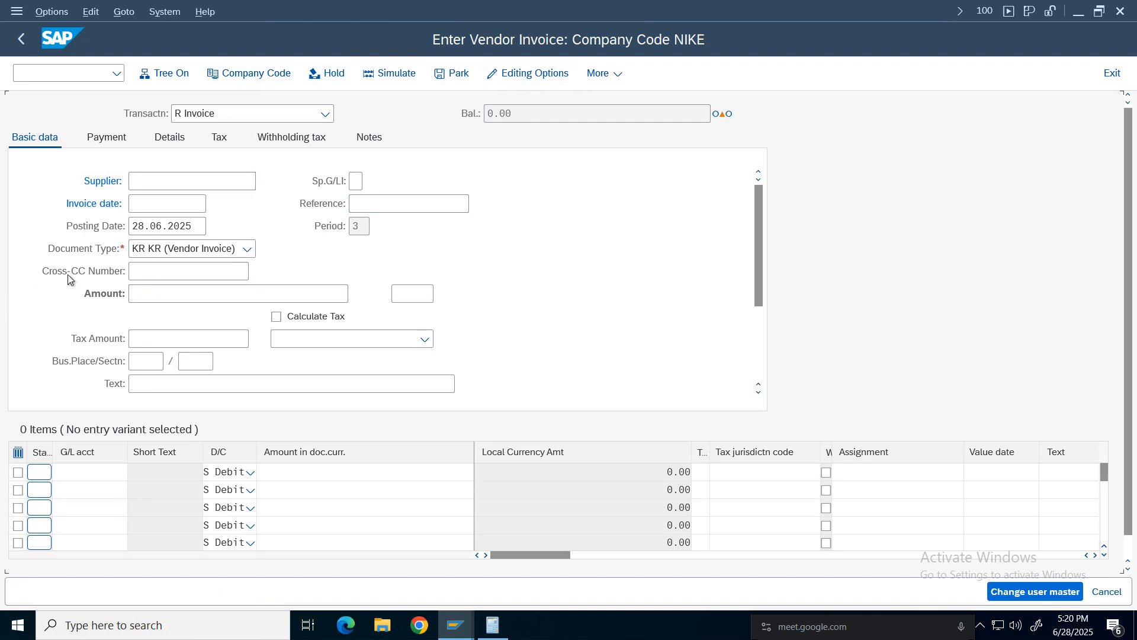
left_click(68, 343)
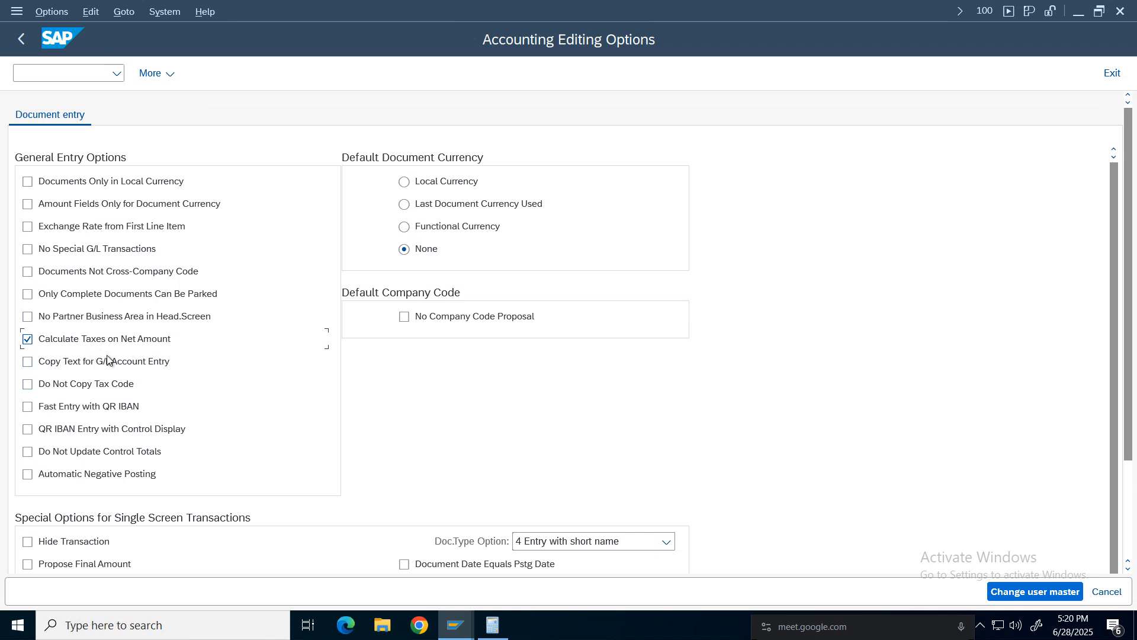
left_click(1021, 592)
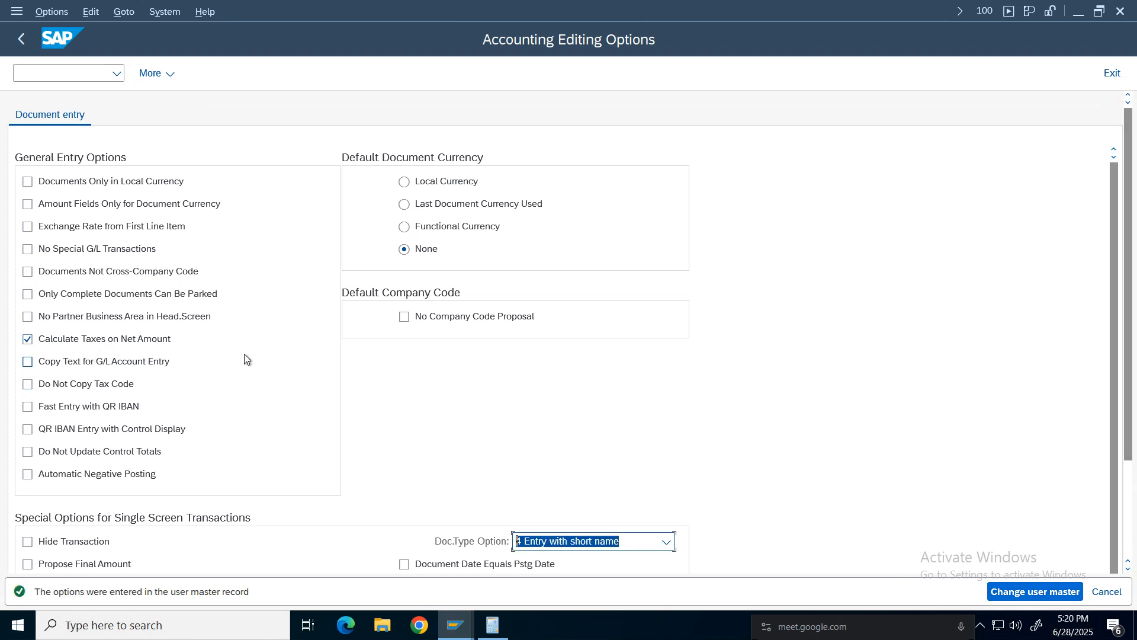
left_click(21, 39)
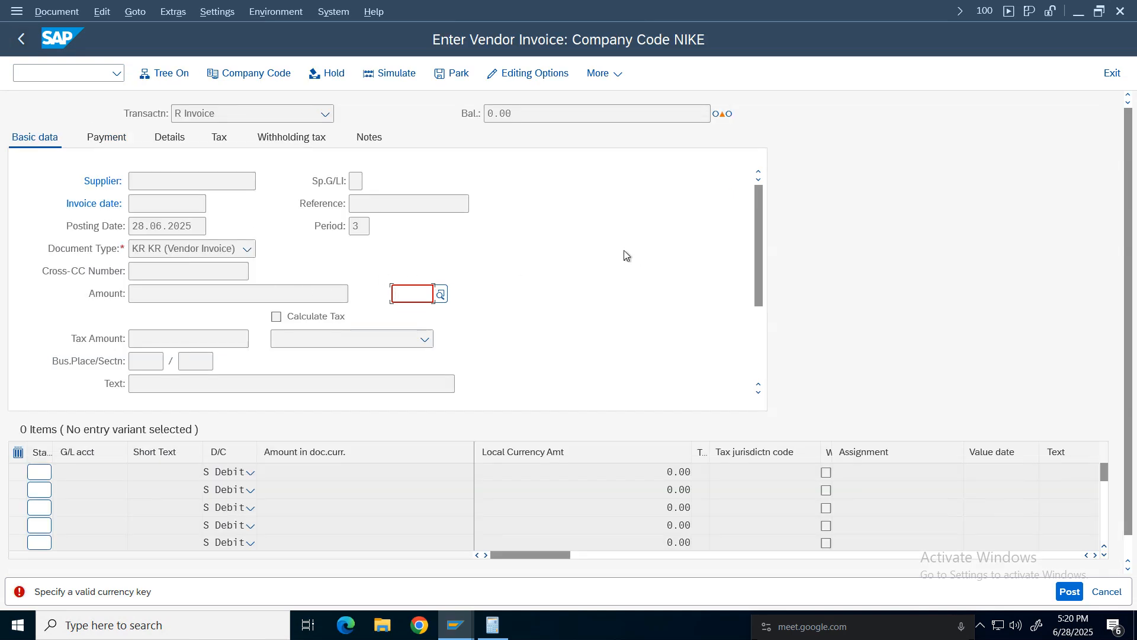
left_click(61, 77)
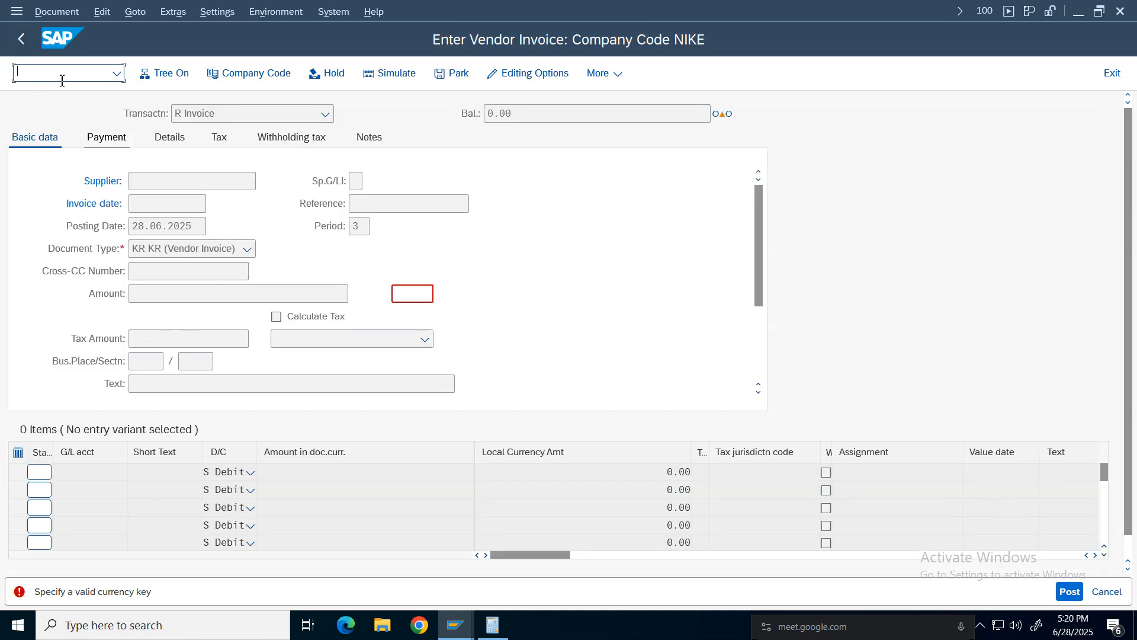
key("Return")
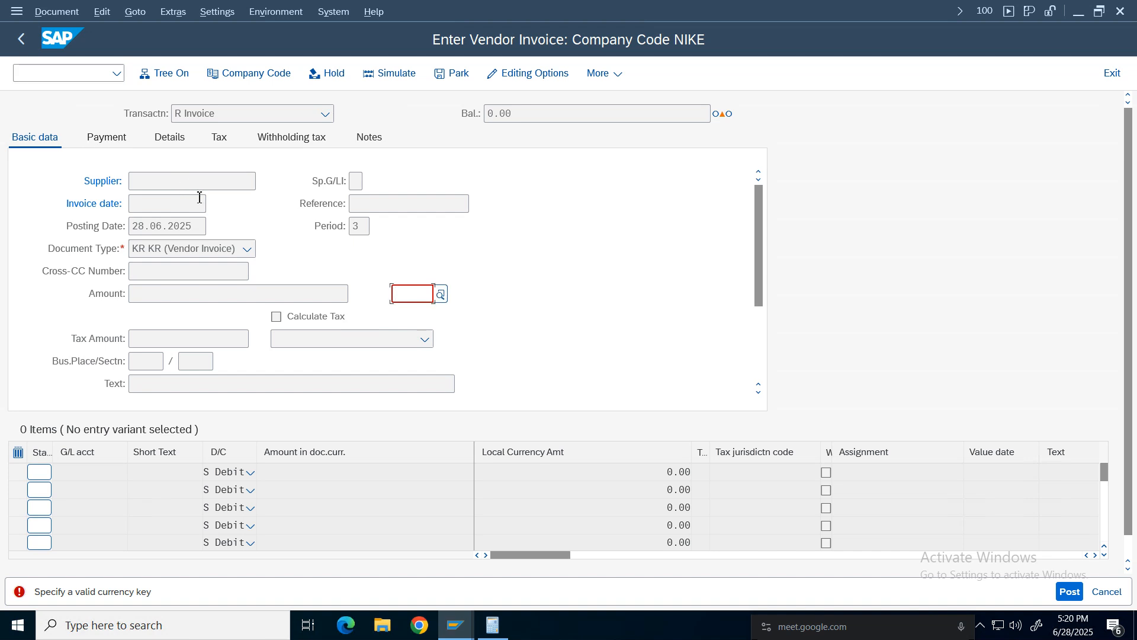
type("inr")
left_click(165, 183)
key("Return")
type("3")
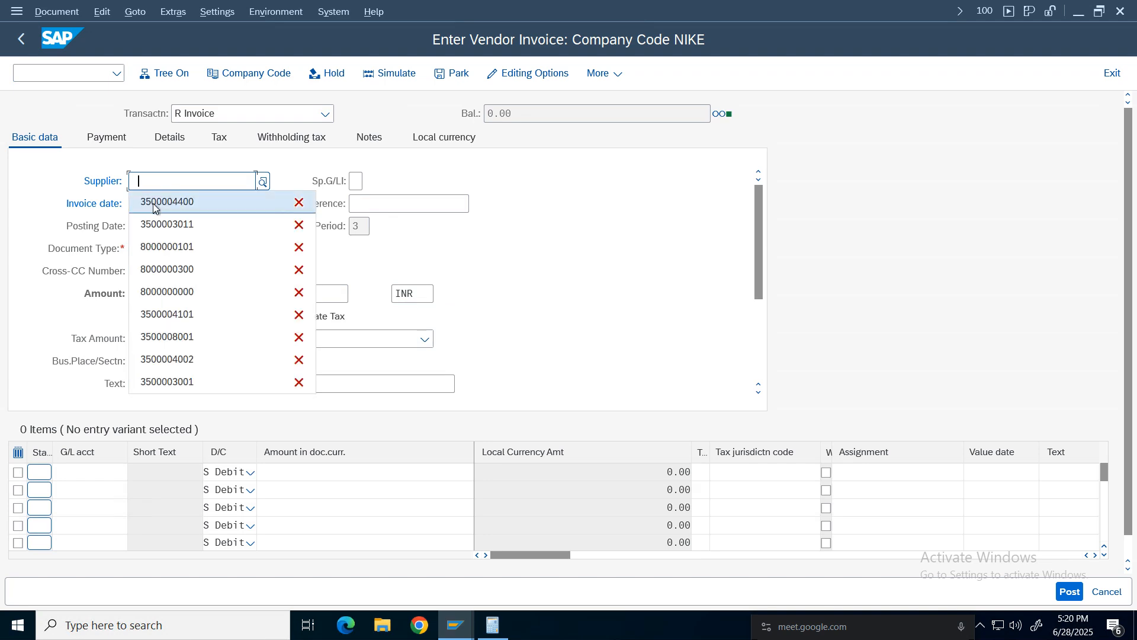
left_click(156, 202)
left_click(1111, 74)
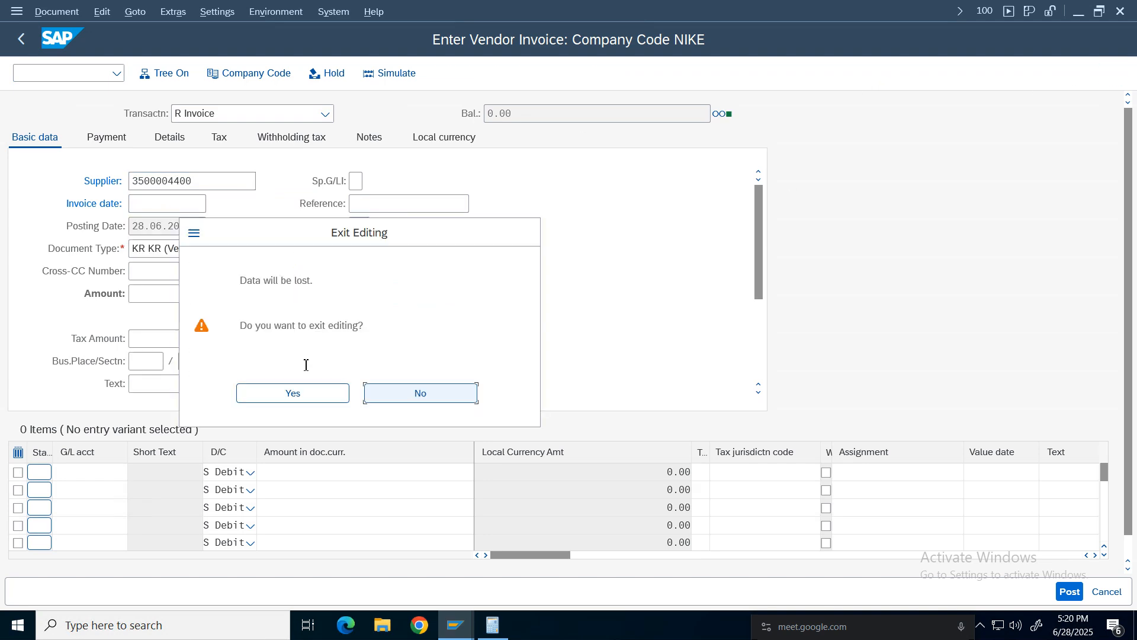
left_click(294, 394)
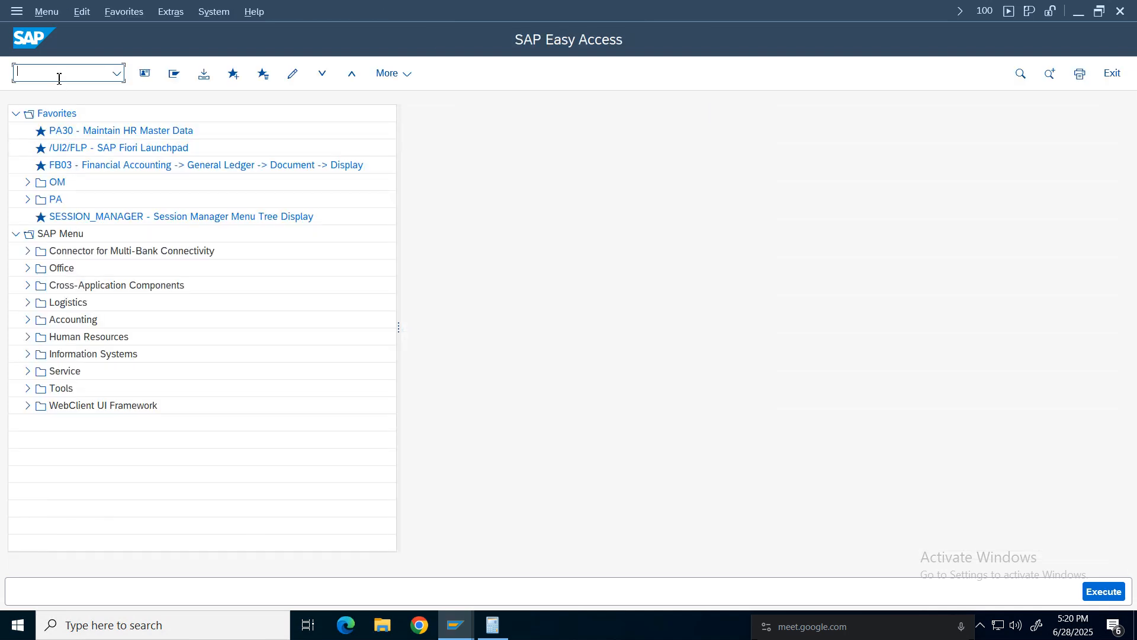
In FS00, set G/L account 1011 IGST Input Tax's tax category to Input Tax Account, allow posting without tax, and save.
type("fs00")
key("Return")
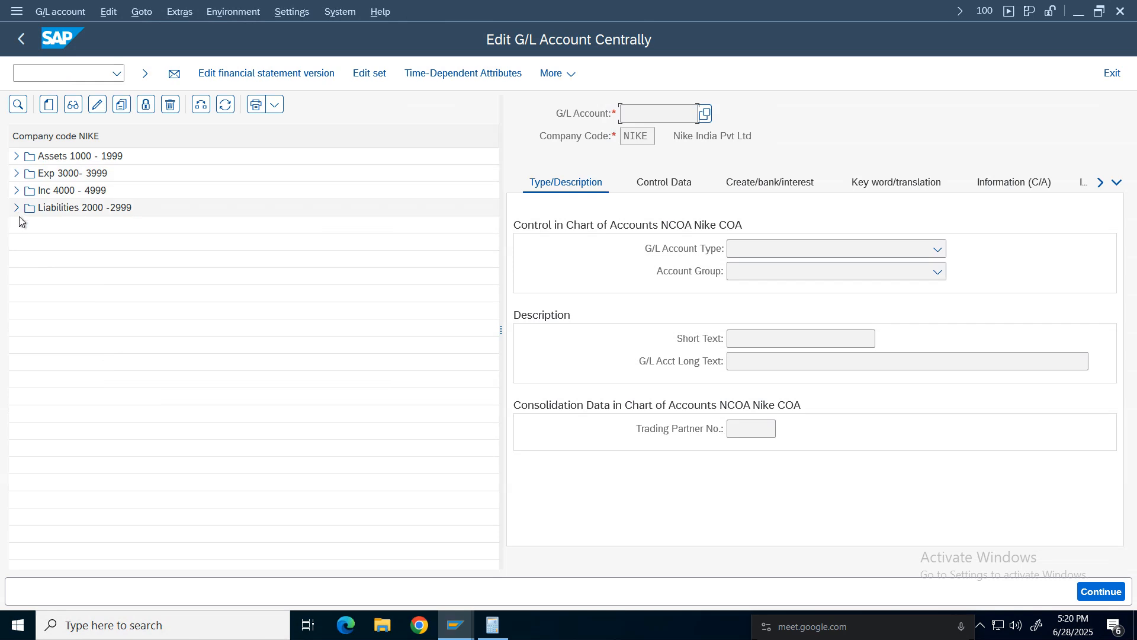
left_click(15, 156)
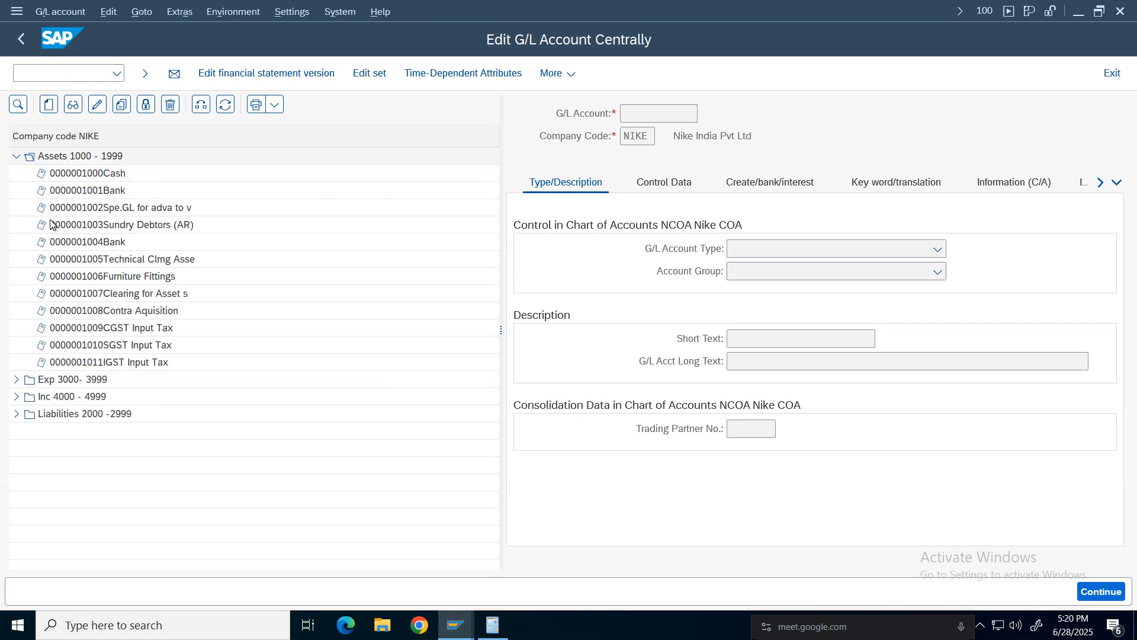
double_click(105, 364)
left_click(665, 182)
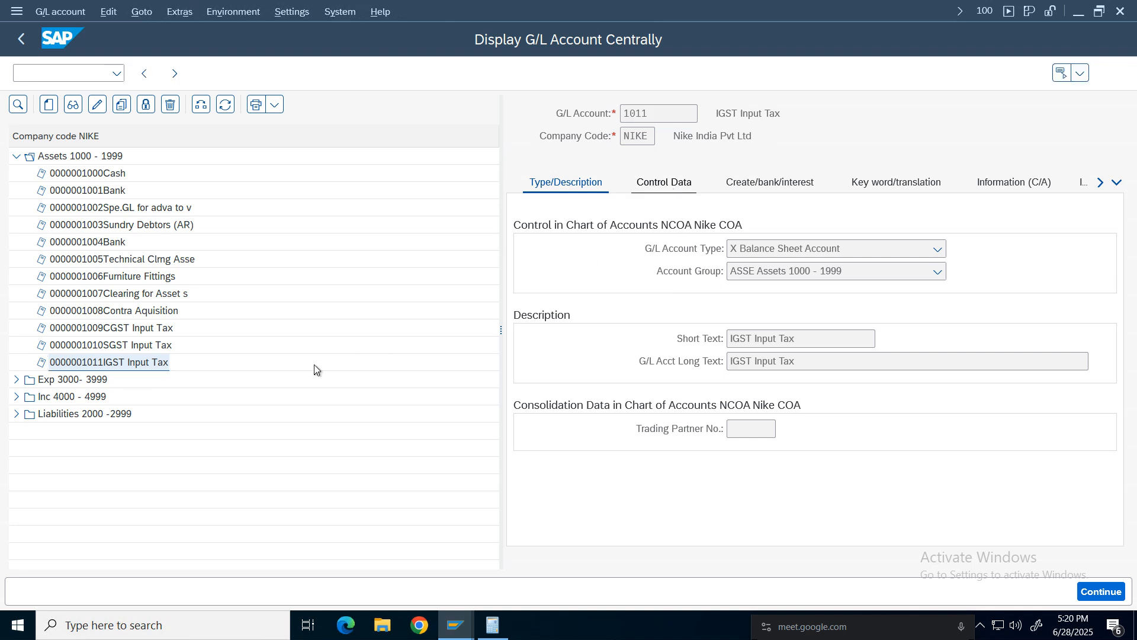
left_click(98, 109)
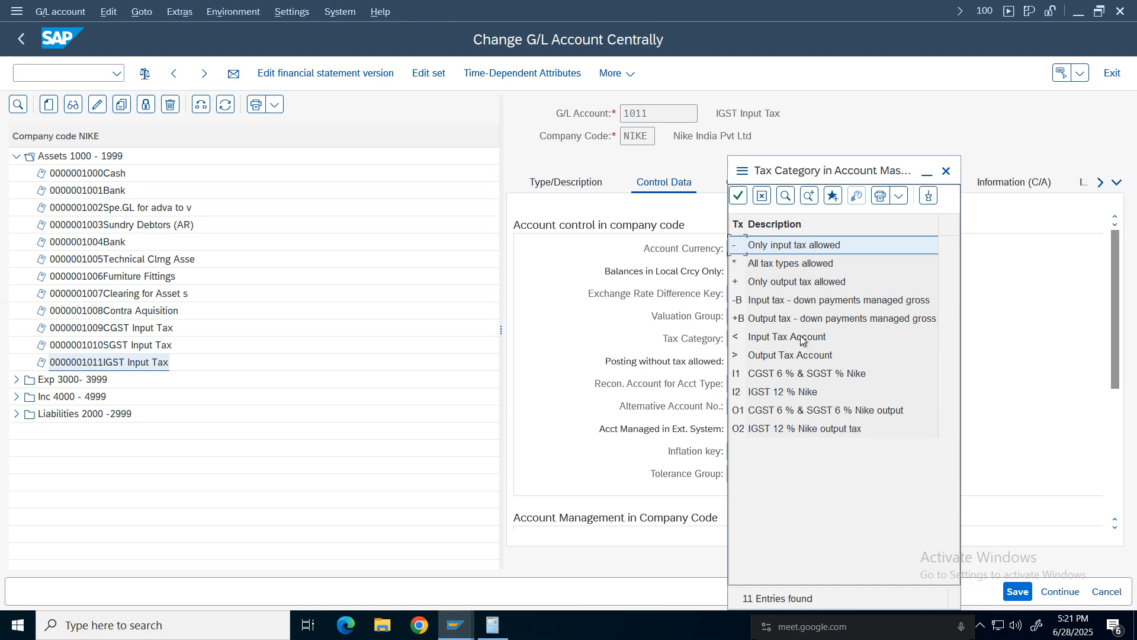
left_click(800, 340)
left_click(735, 361)
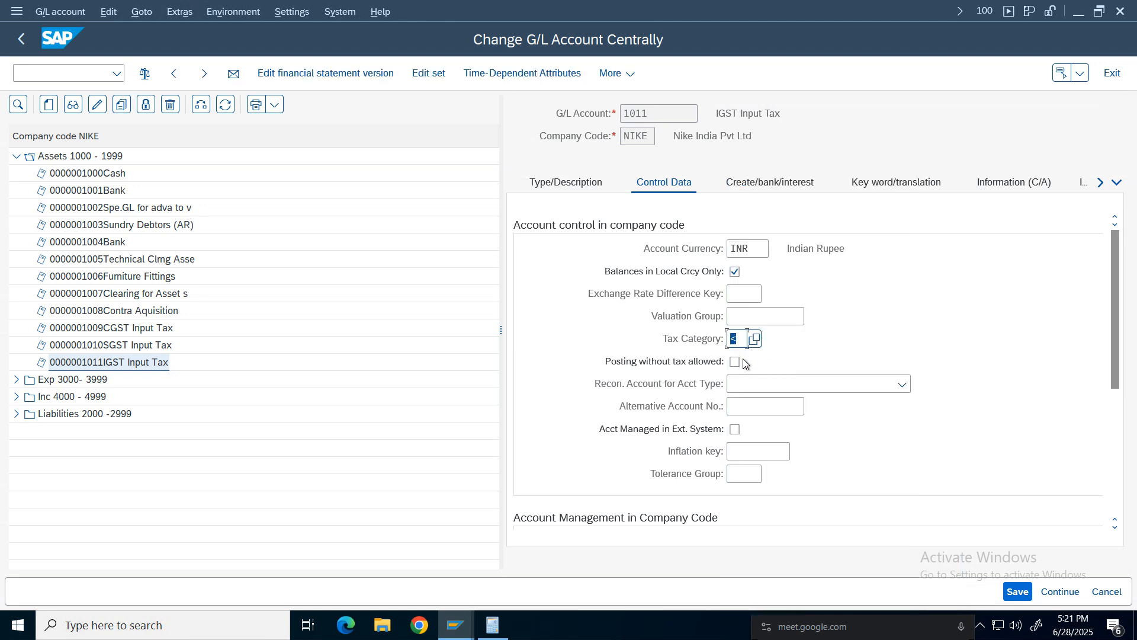
left_click(1031, 593)
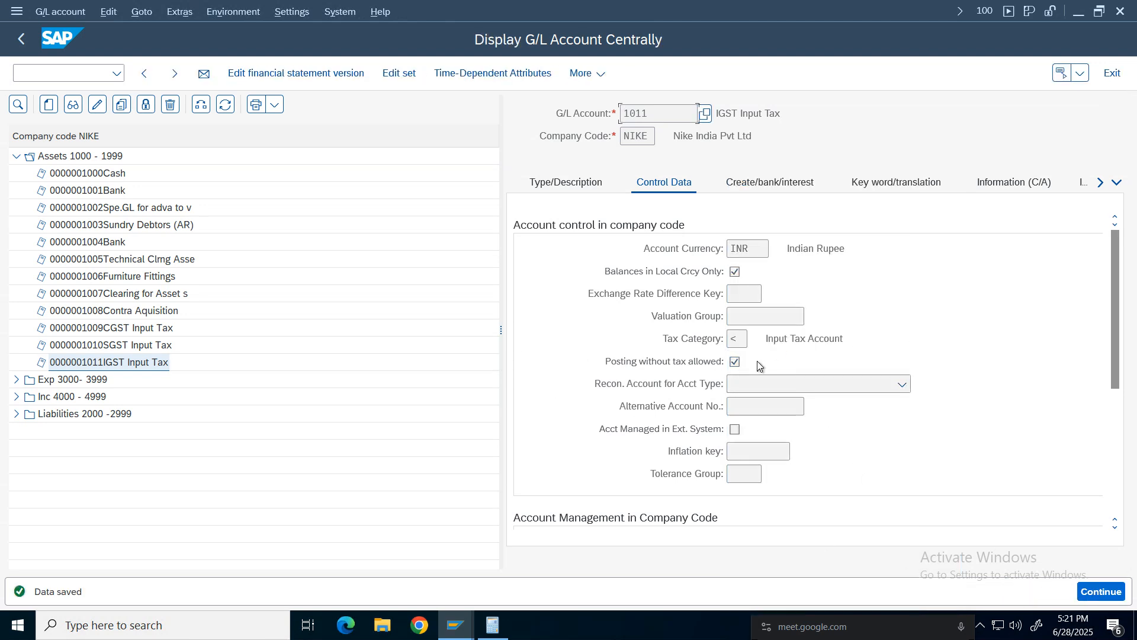
Return to the main menu and start vendor invoice entry again.
left_click(21, 39)
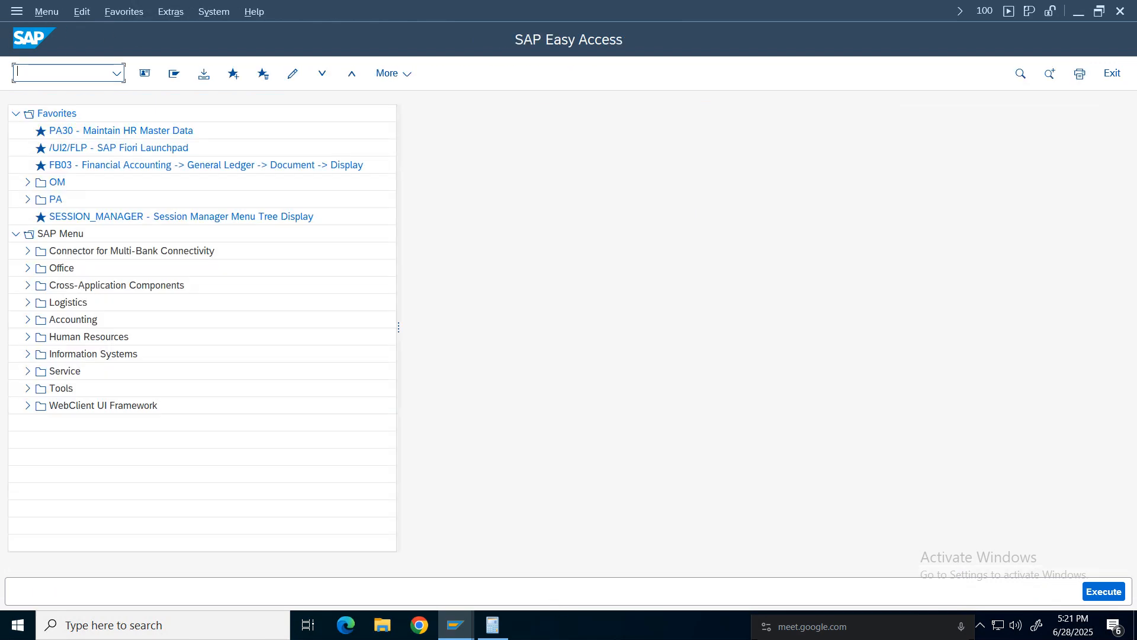
left_click(456, 625)
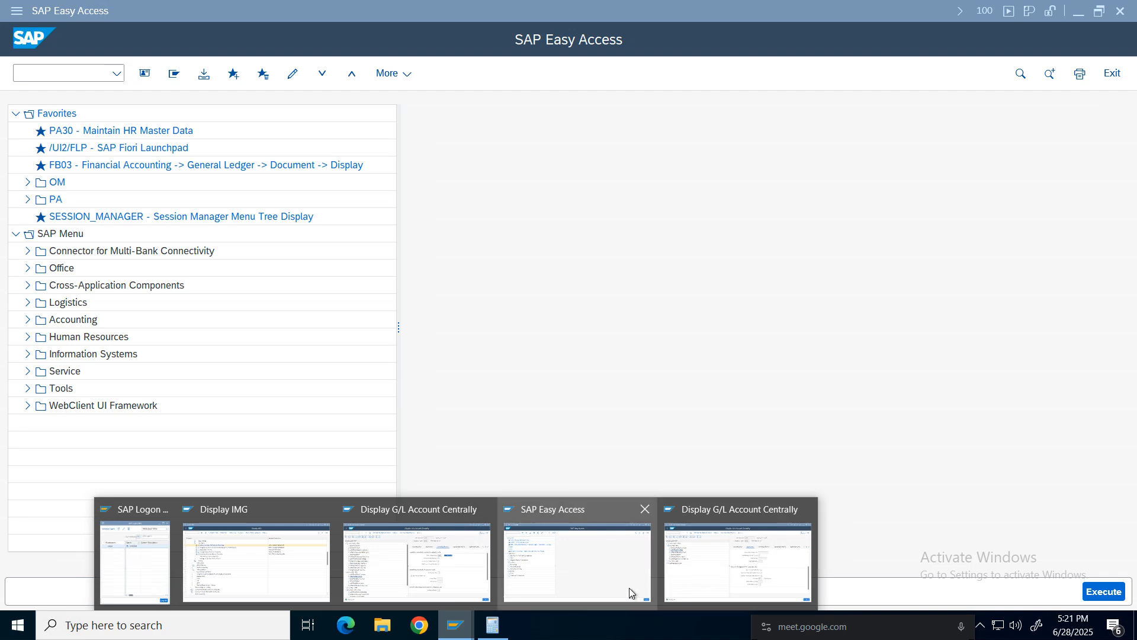
left_click(620, 574)
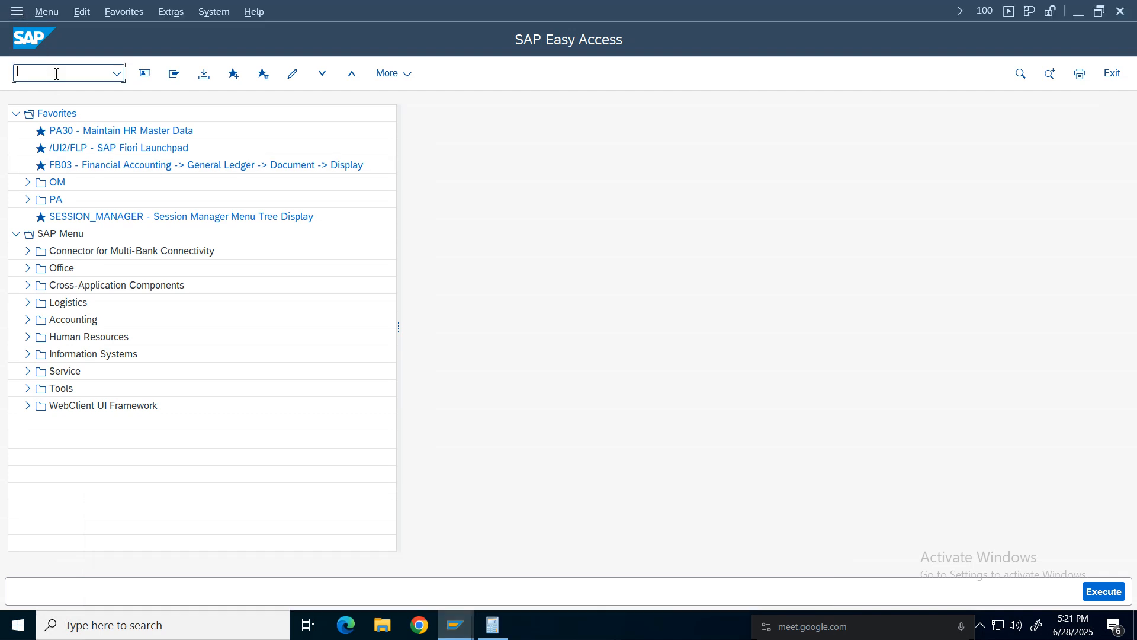
key("Return")
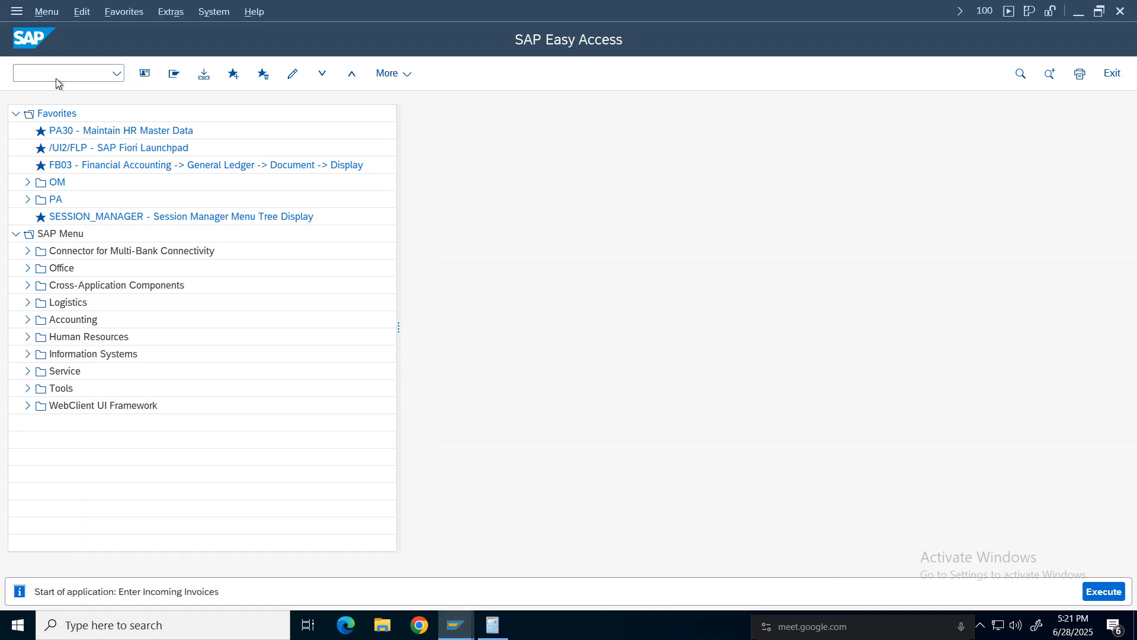
left_click(157, 182)
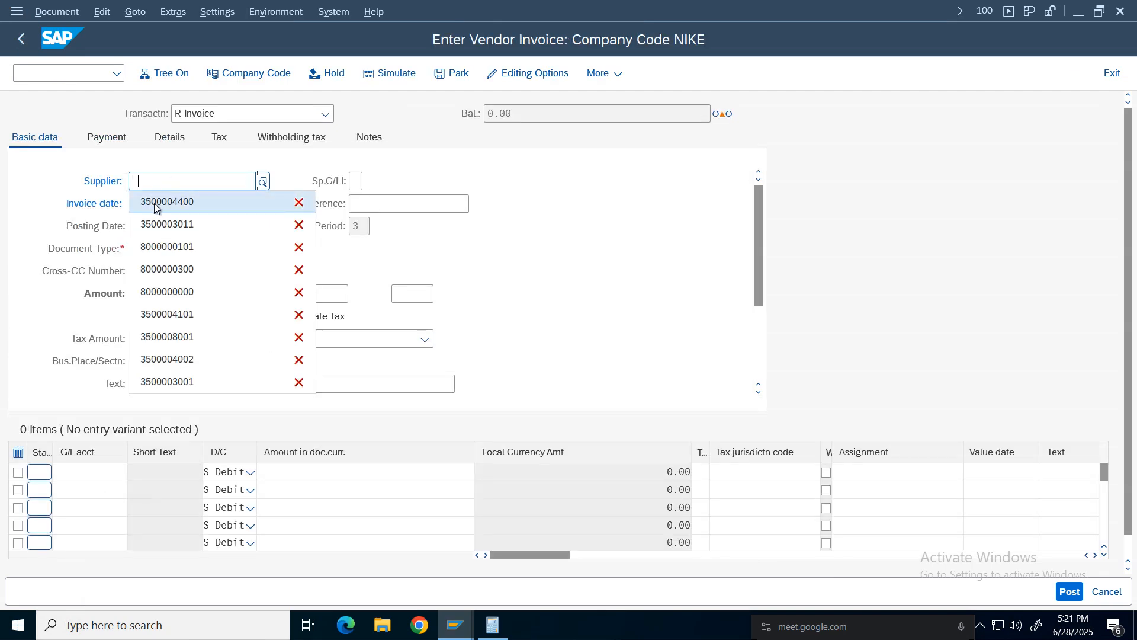
left_click(155, 204)
left_click(153, 206)
left_click(152, 207)
left_click(147, 225)
left_click(425, 204)
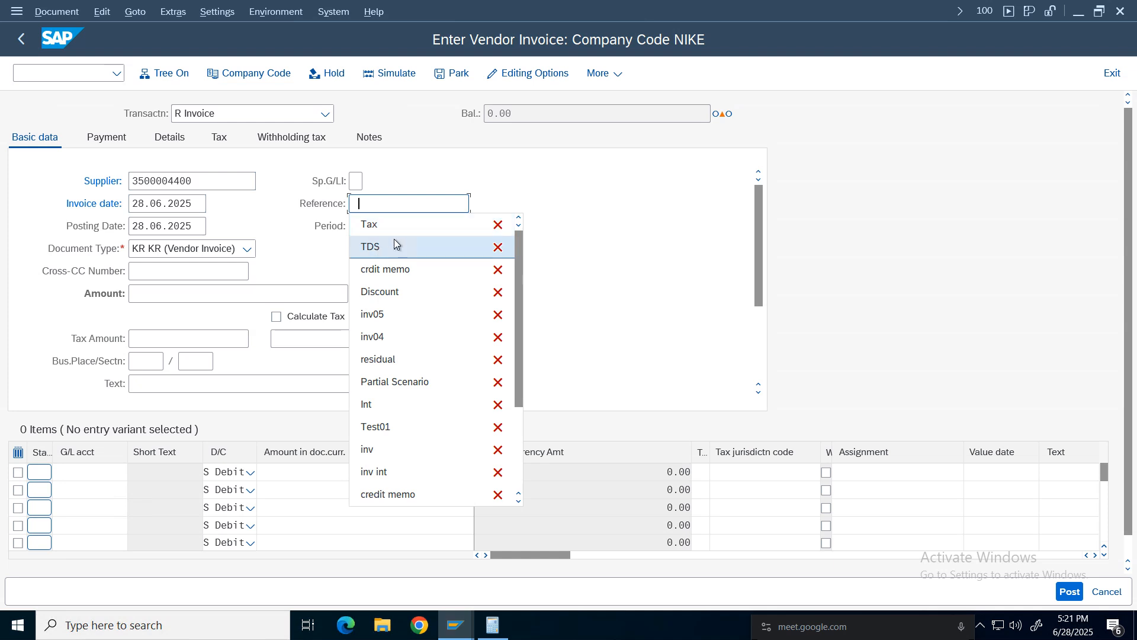
left_click(393, 243)
left_click(150, 294)
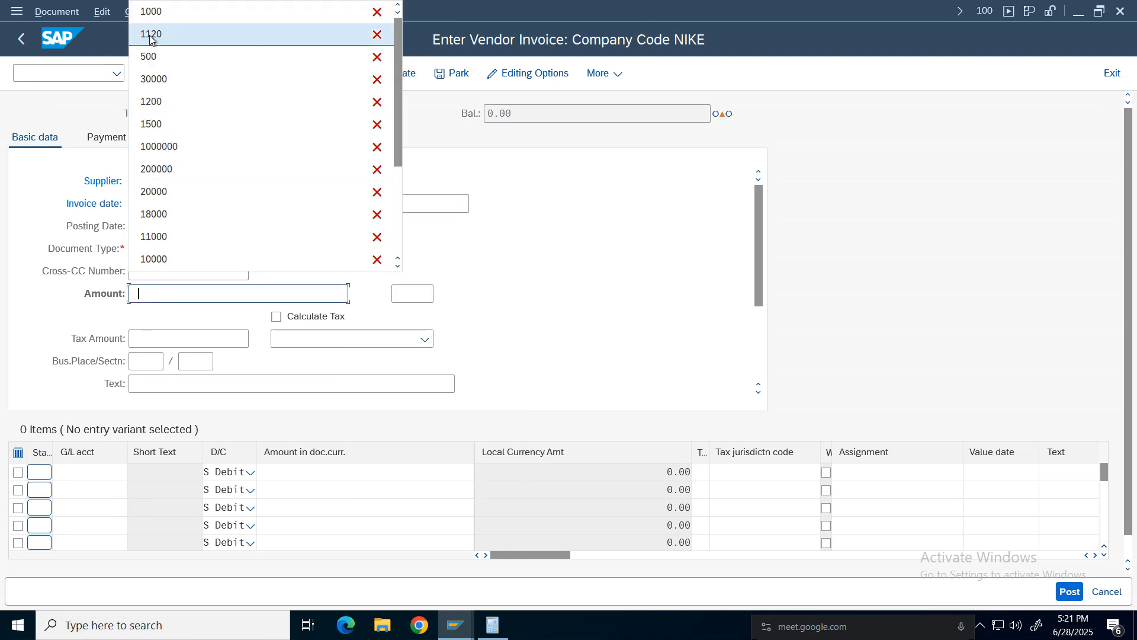
left_click(151, 11)
left_click(179, 276)
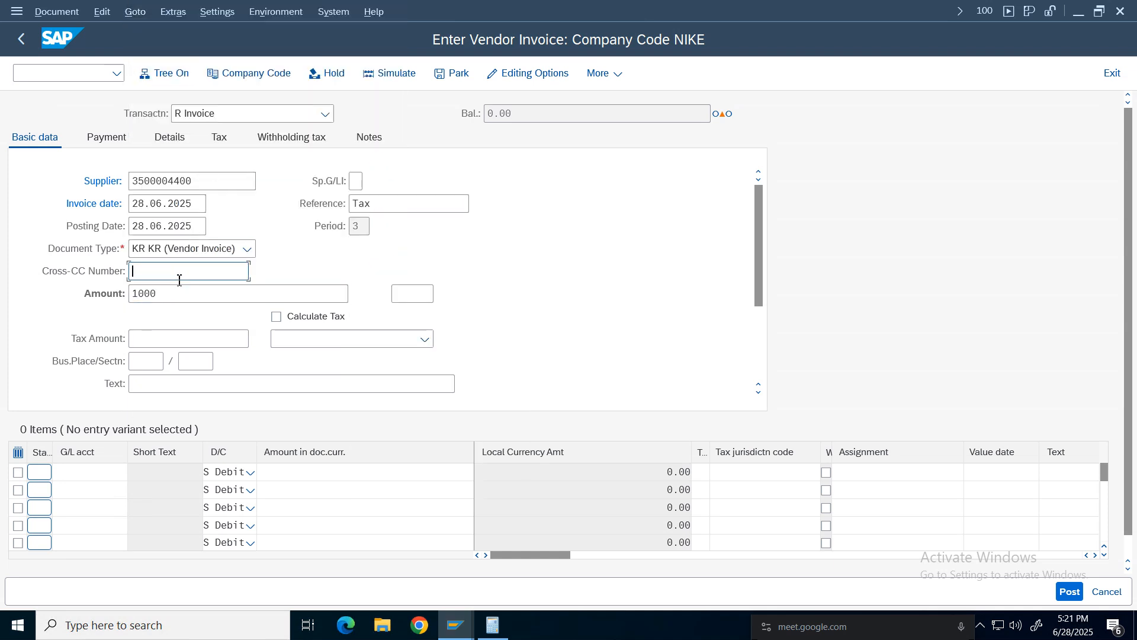
left_click(176, 293)
key("BackSpace")
key("BackSpace")
key("BackSpace")
key("BackSpace")
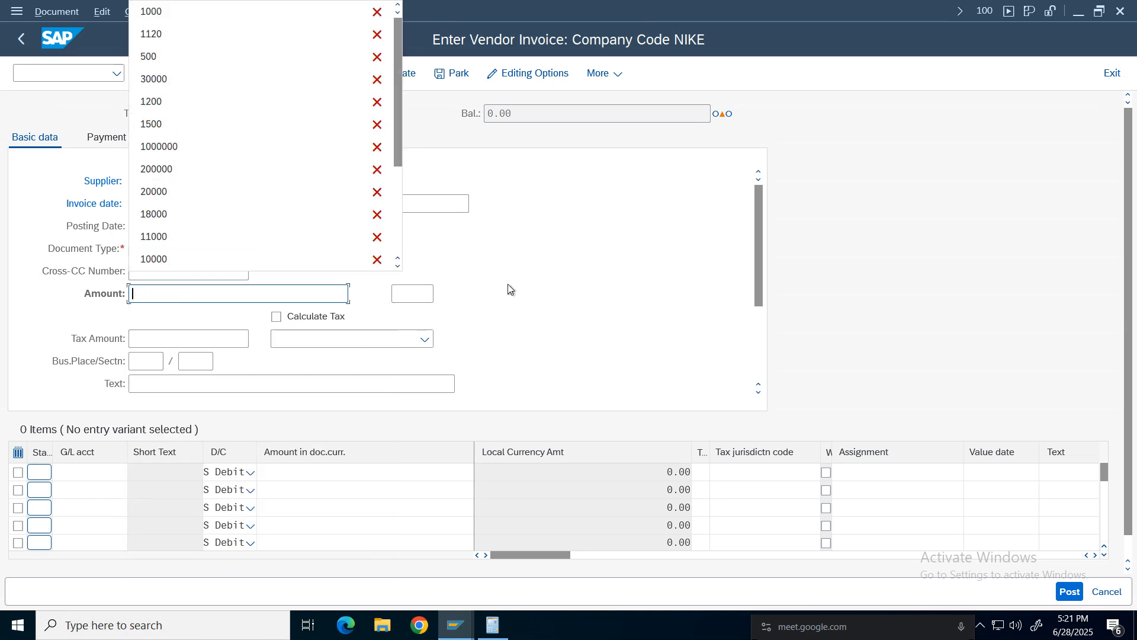
left_click(509, 288)
Add an item line with G/L account 1000, amount 1000 and tax code I2.
left_click(89, 472)
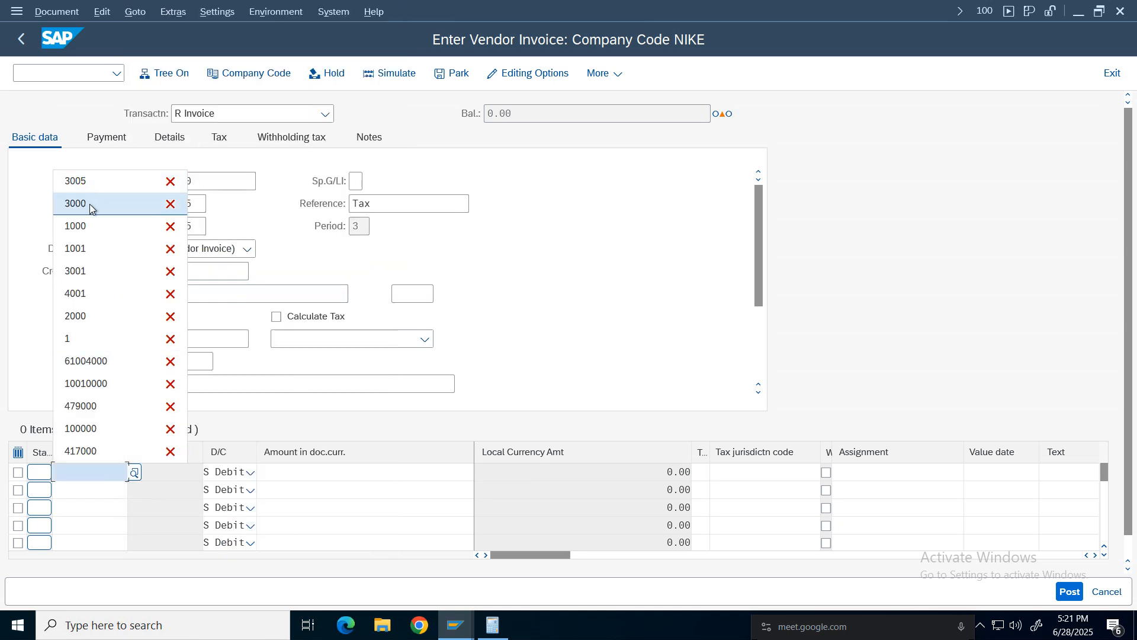
left_click(91, 230)
left_click(407, 472)
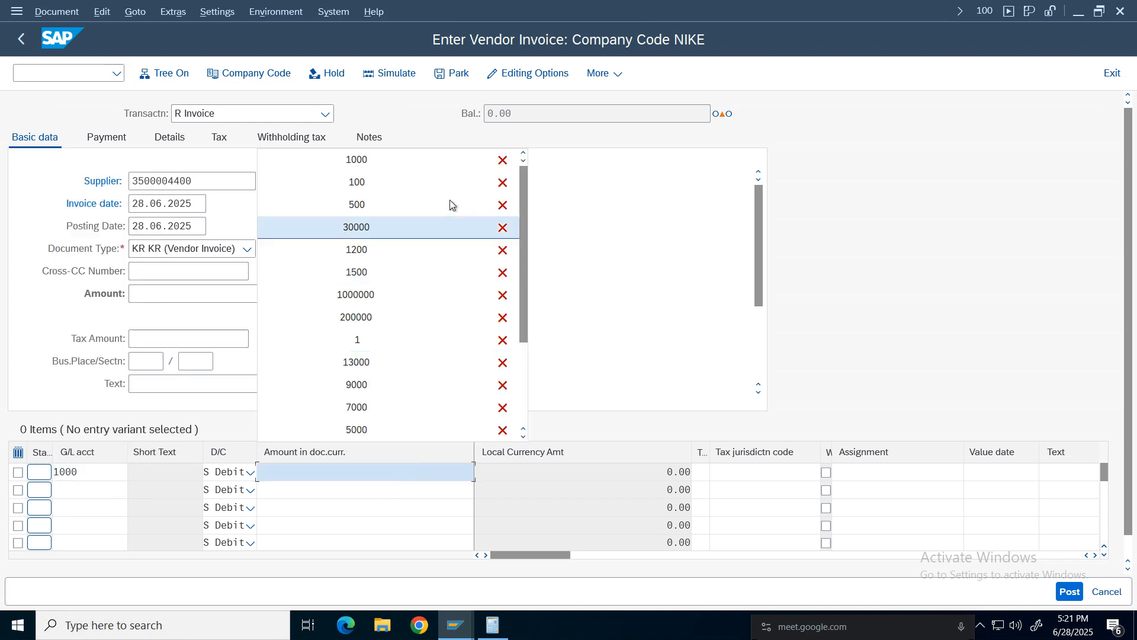
left_click(441, 472)
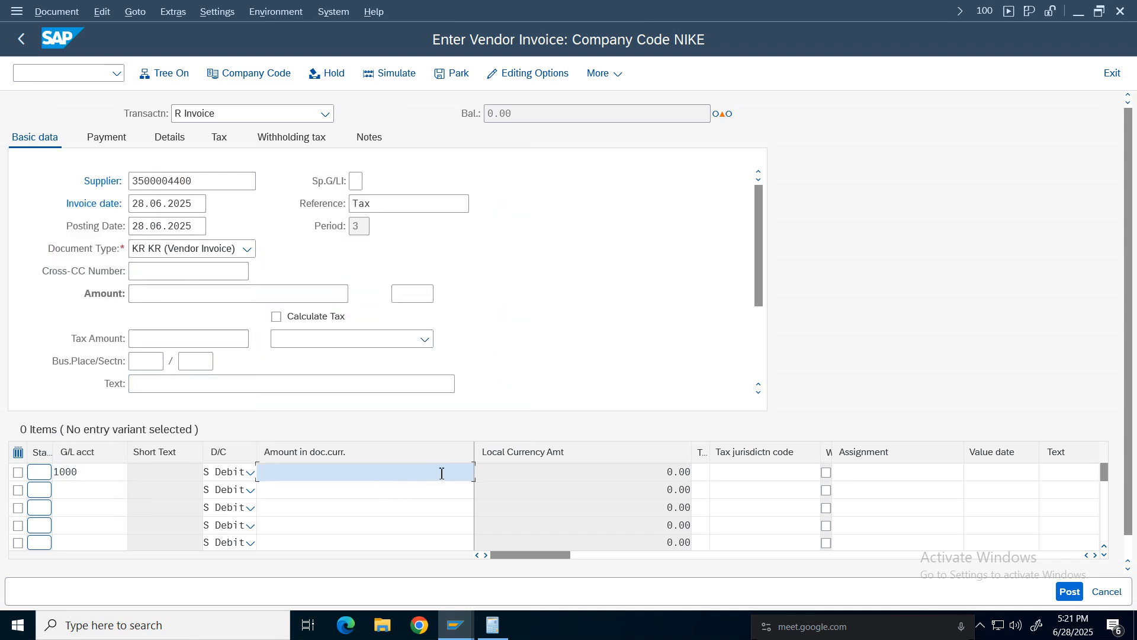
type("1000")
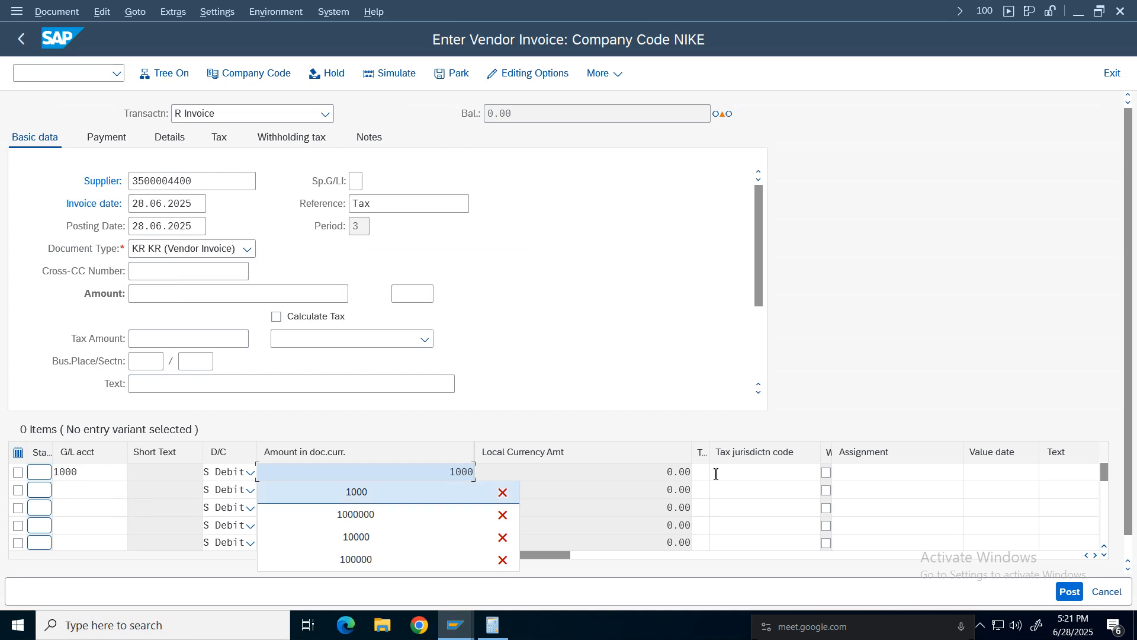
left_click(701, 472)
left_click(706, 493)
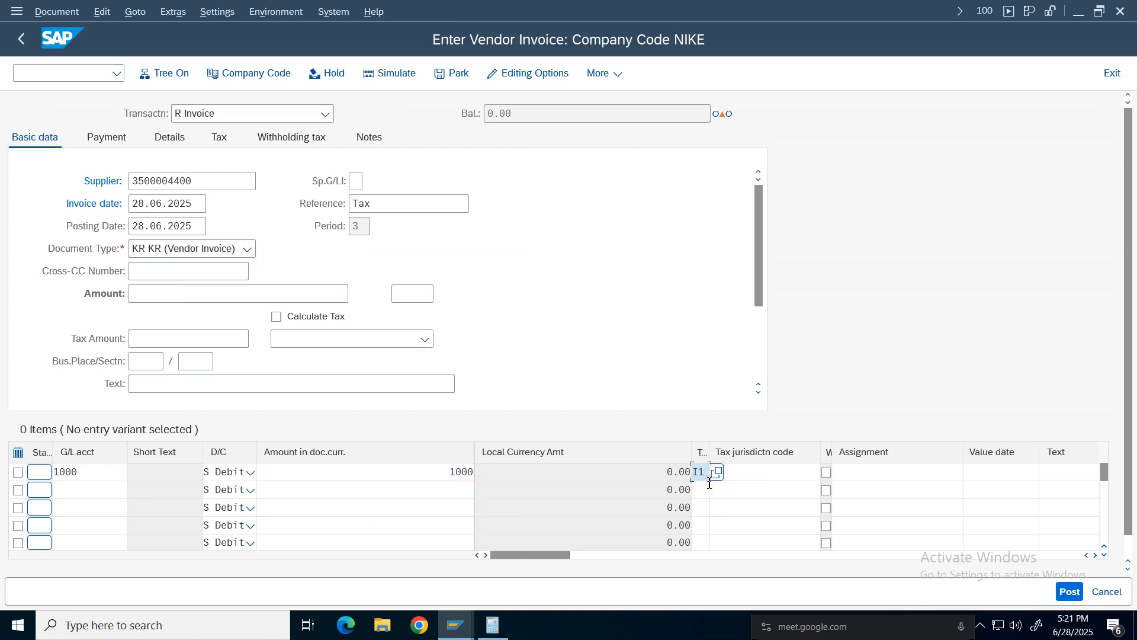
type("I2")
left_click(1096, 555)
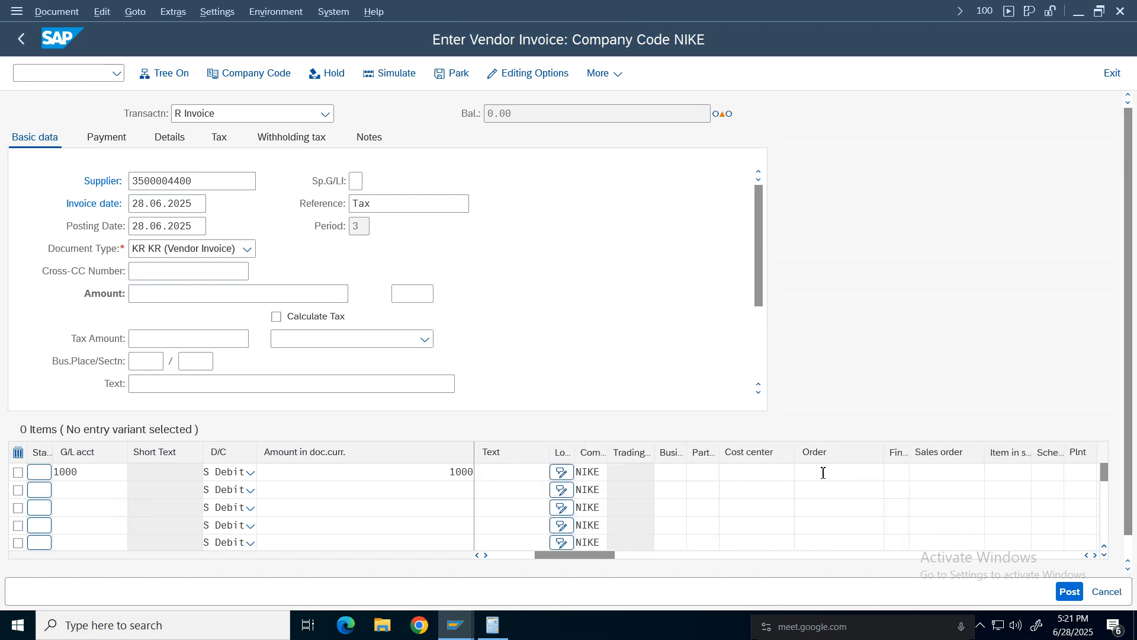
Assign cost center 100100 to the item line and set the document currency to INR.
left_click(764, 472)
type("1")
key("Down")
key("Return")
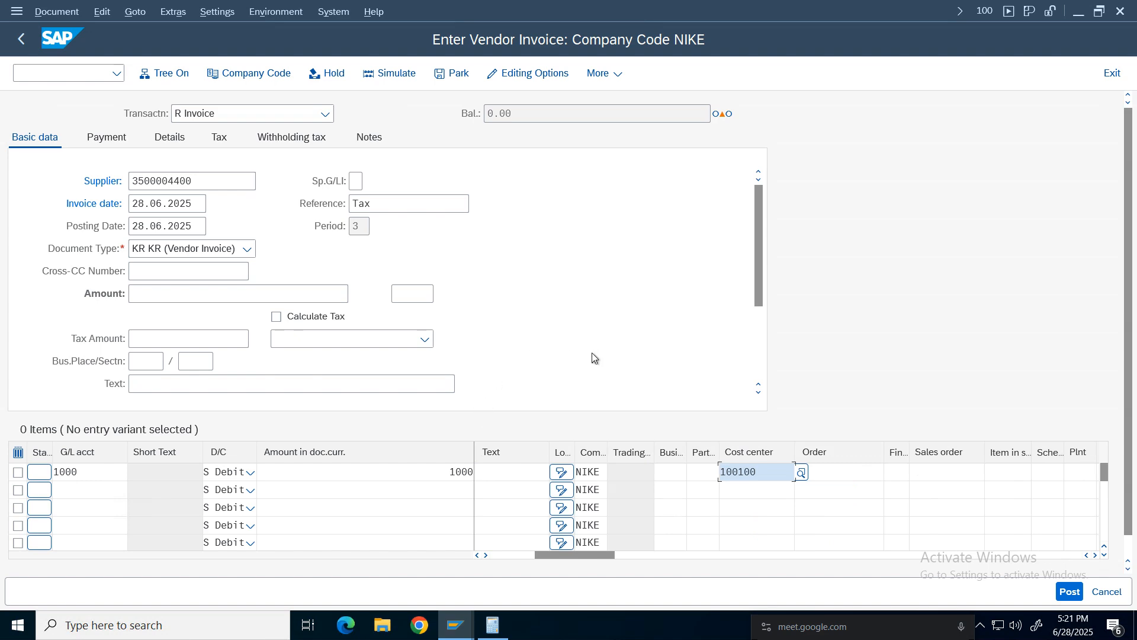
key("Return")
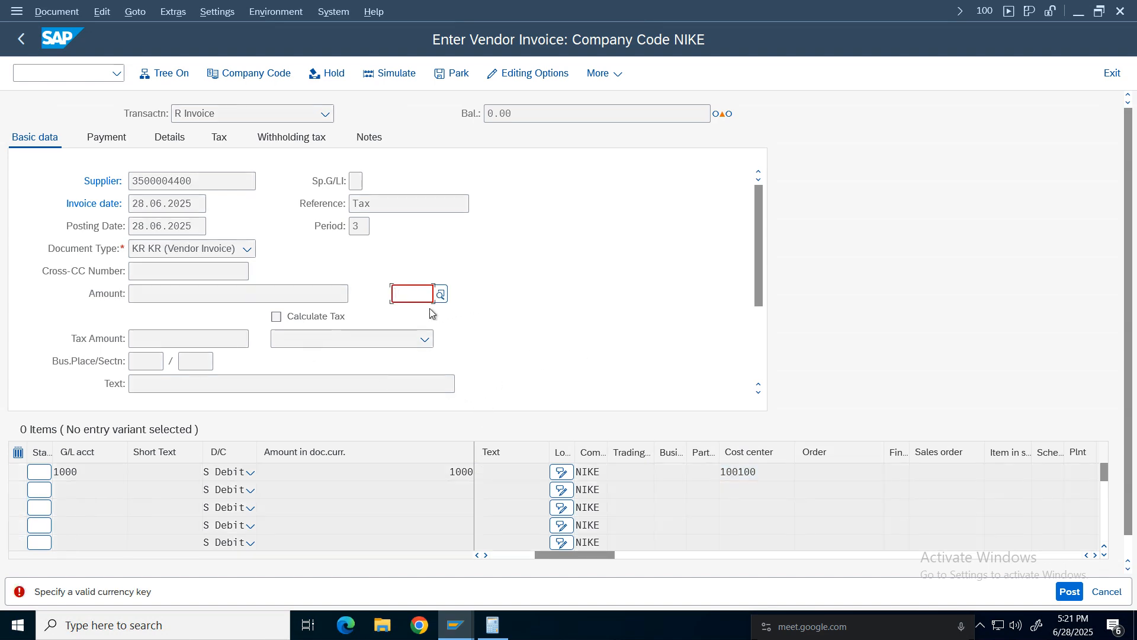
type("inr")
key("Return")
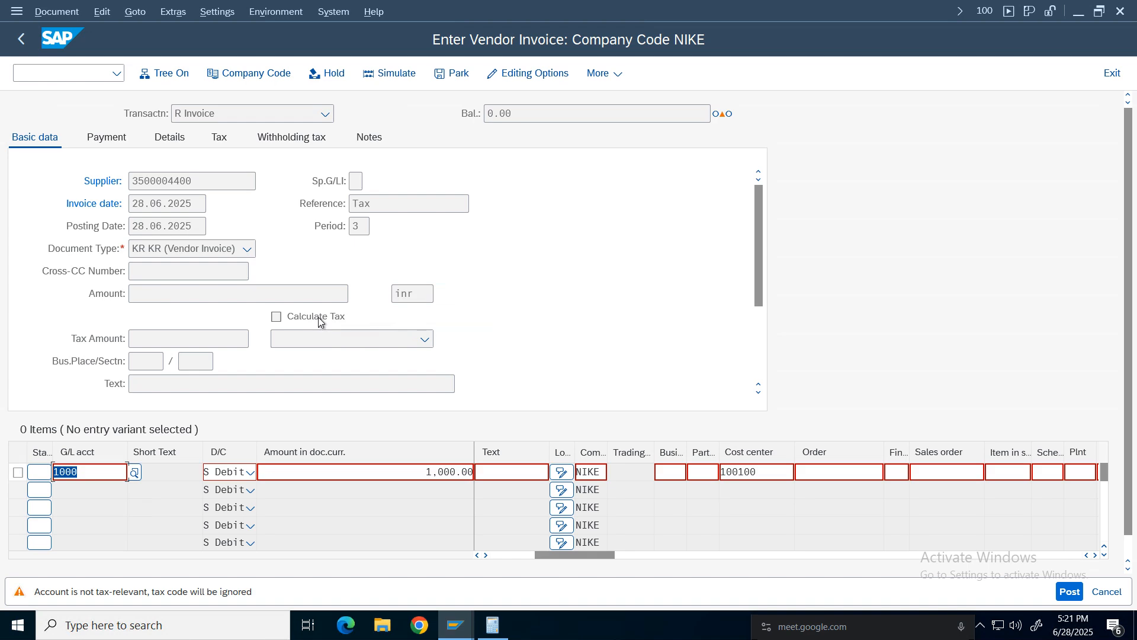
Change the item line's G/L account to 3005.
key("BackSpace")
left_click(77, 205)
key("Return")
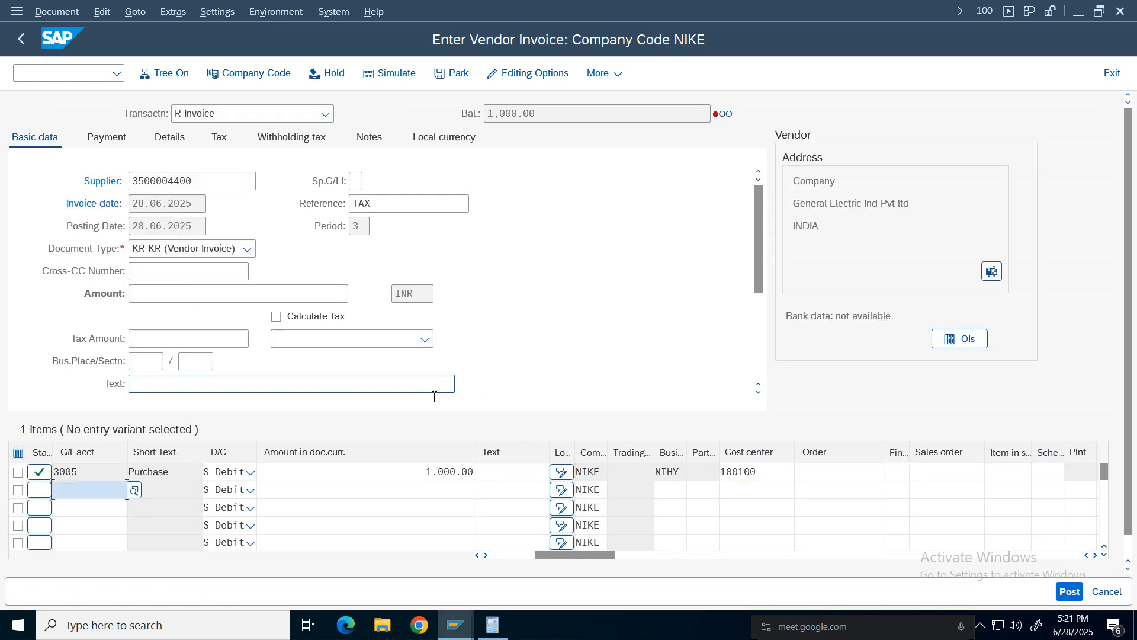
Enable Calculate Tax for the invoice.
left_click_drag(559, 554, 463, 549)
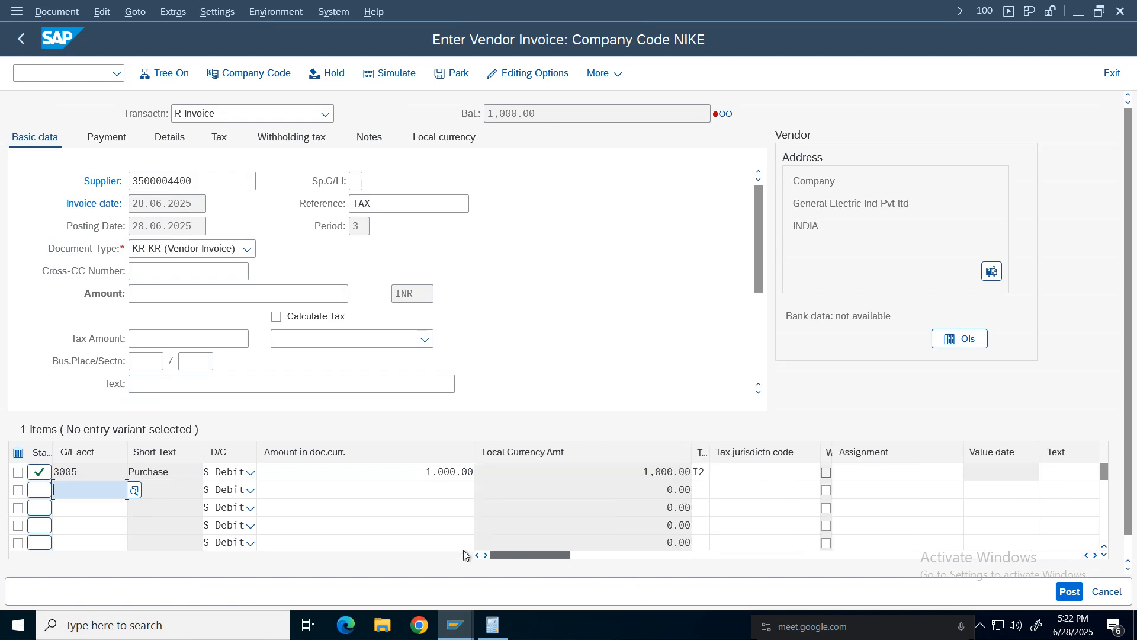
left_click(706, 472)
left_click(307, 322)
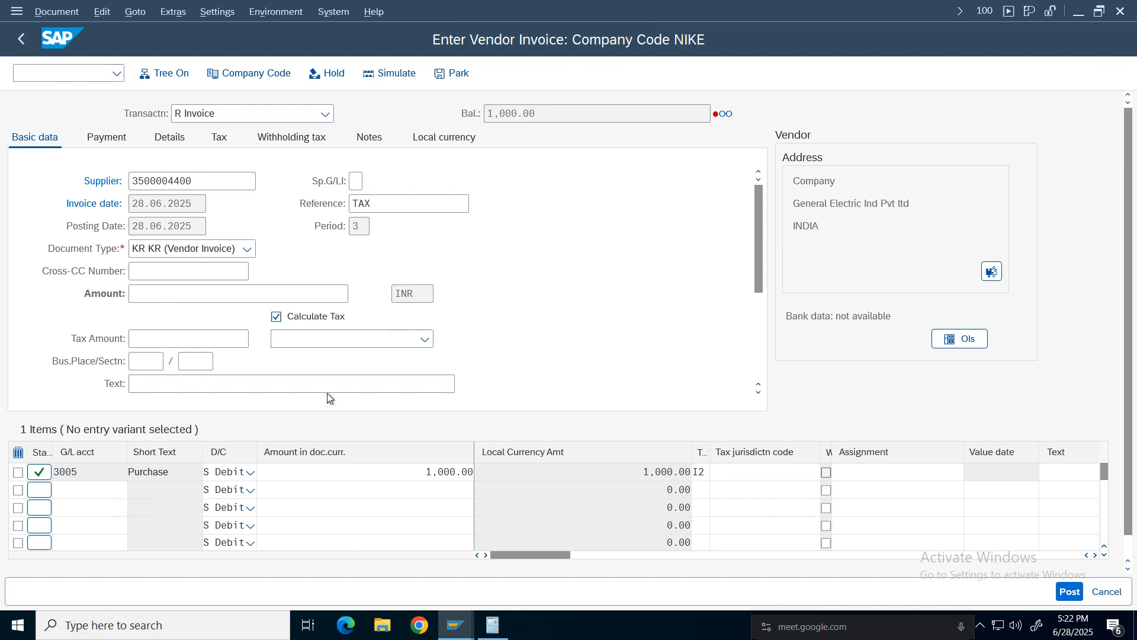
Enter the invoice amount of 1120.
left_click_drag(562, 111, 416, 122)
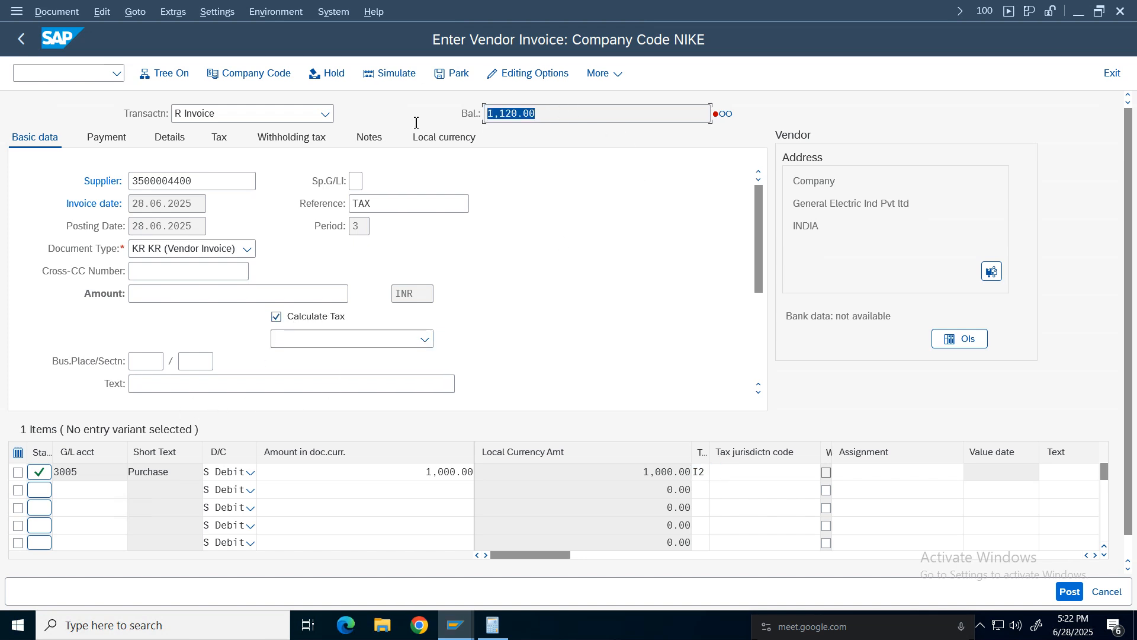
left_click(149, 294)
type("1120")
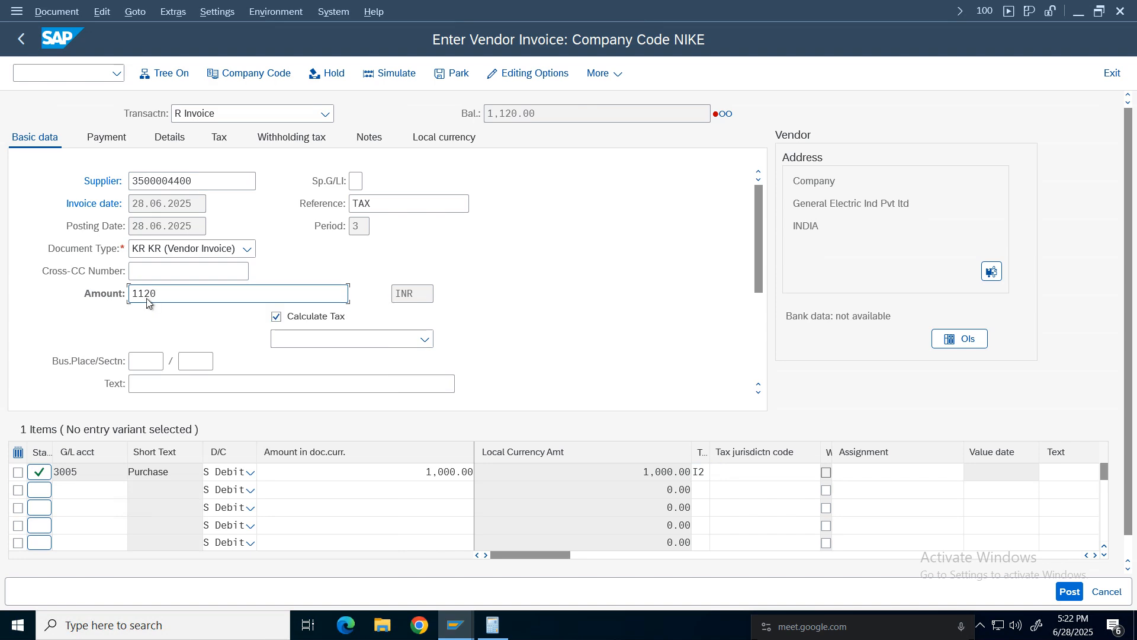
key("Return")
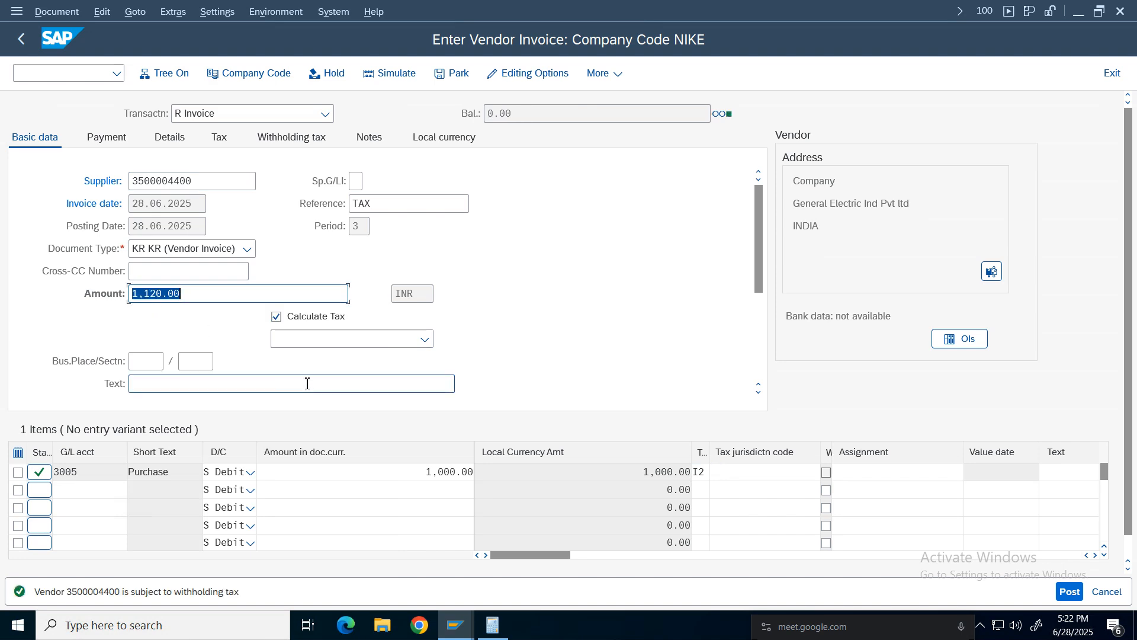
Check the withholding tax data, simulate the vendor invoice to review its tax line items, and post it.
left_click(311, 139)
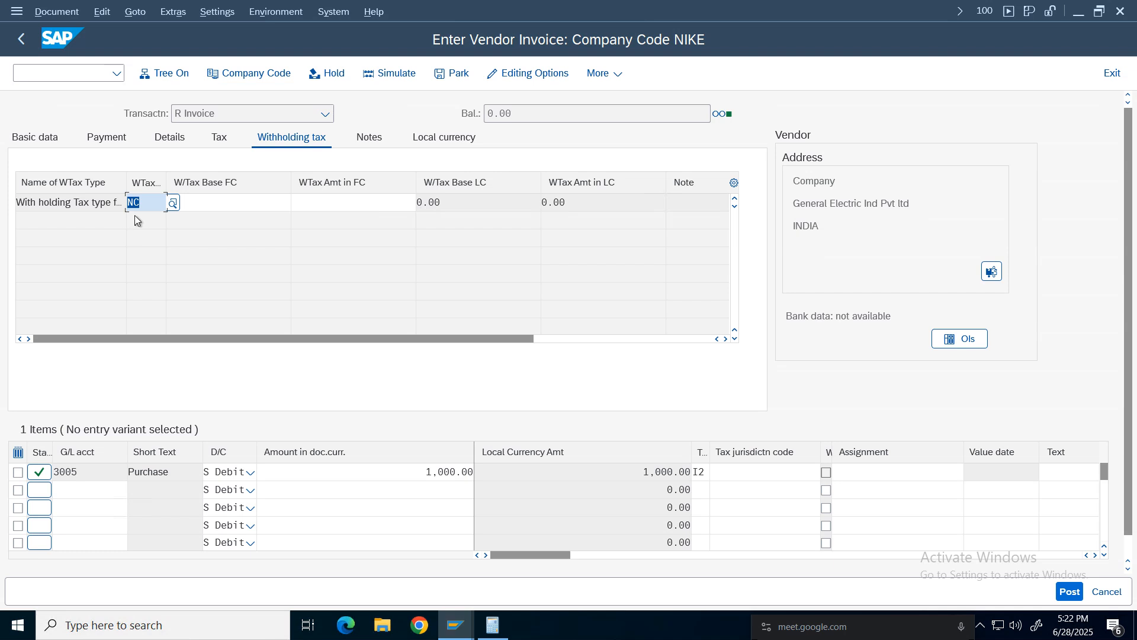
left_click(35, 136)
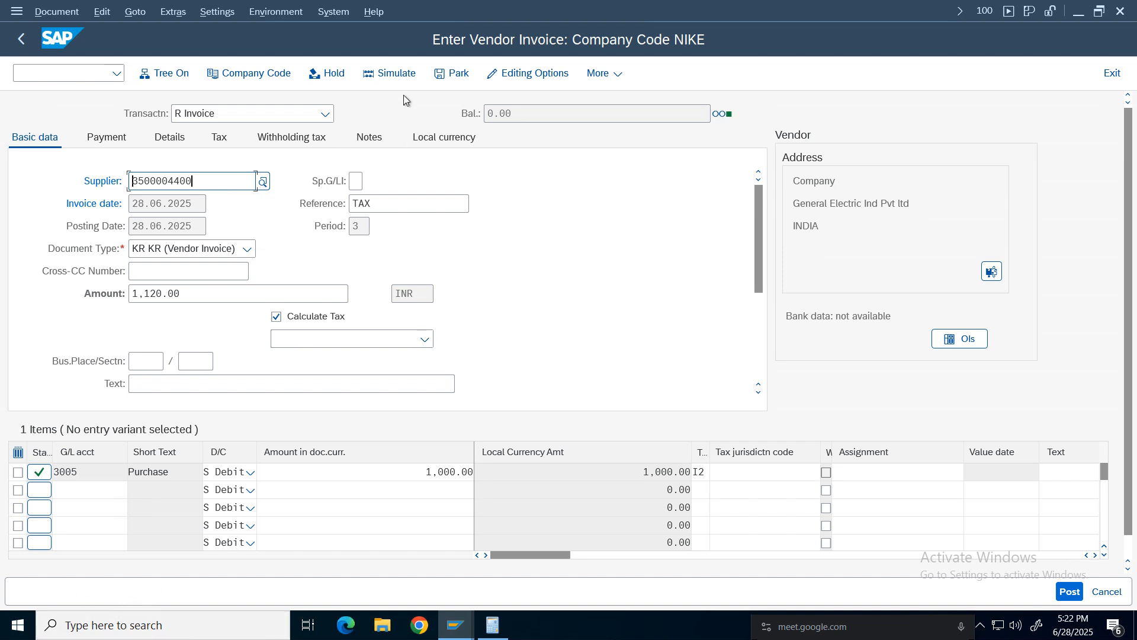
left_click(400, 76)
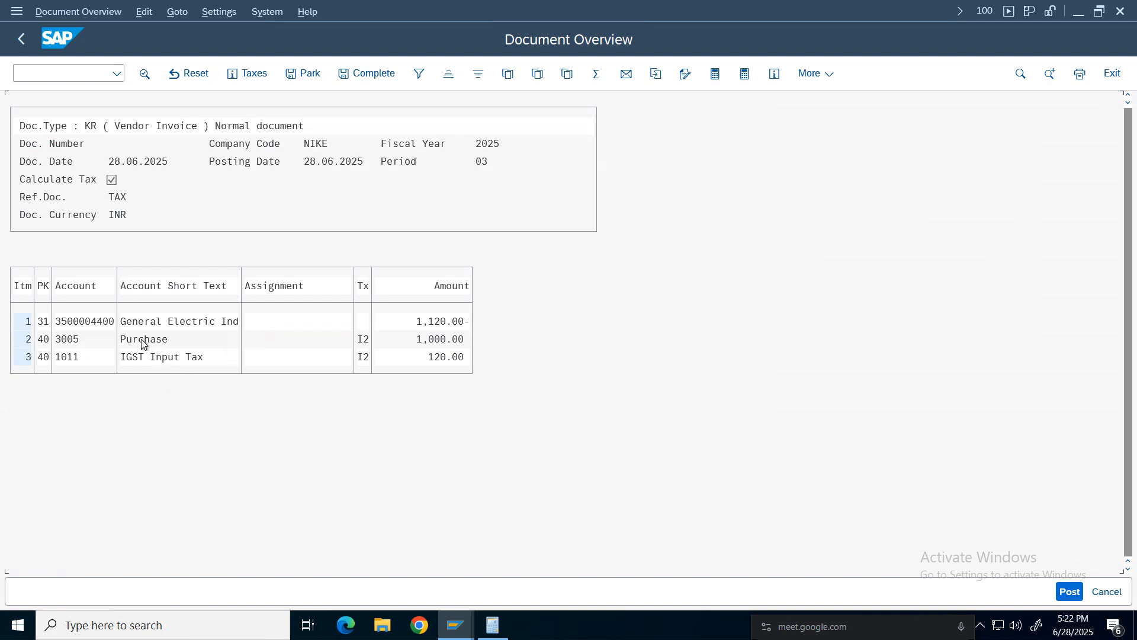
left_click(436, 339)
left_click(432, 340)
left_click(1073, 593)
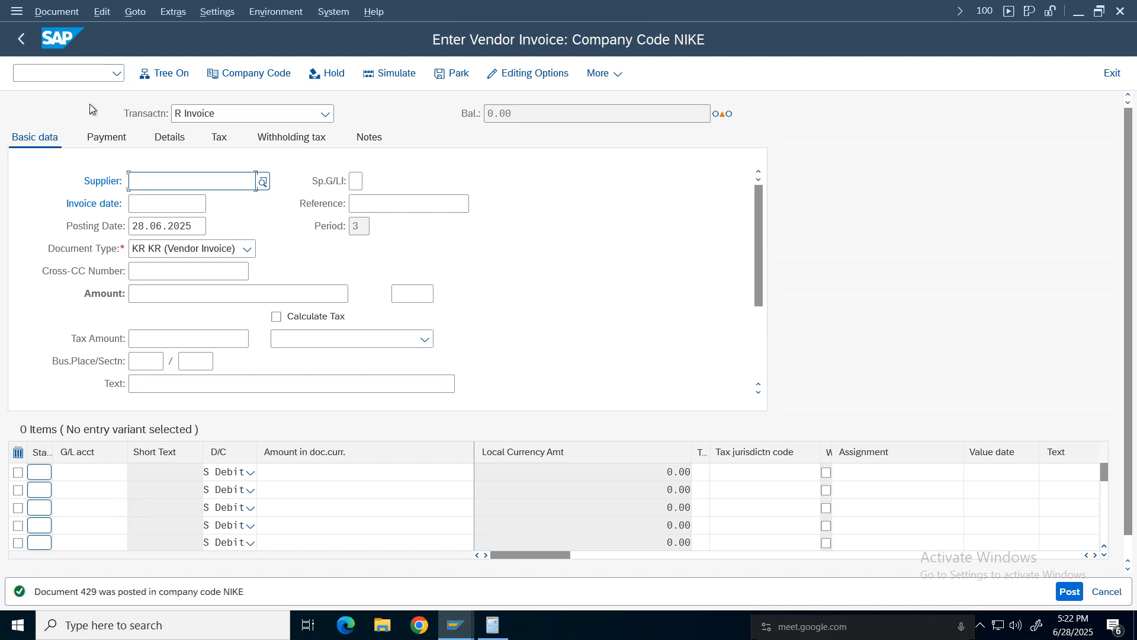
Display the just-posted vendor invoice document to review its line items and tax codes.
left_click(54, 15)
left_click(66, 53)
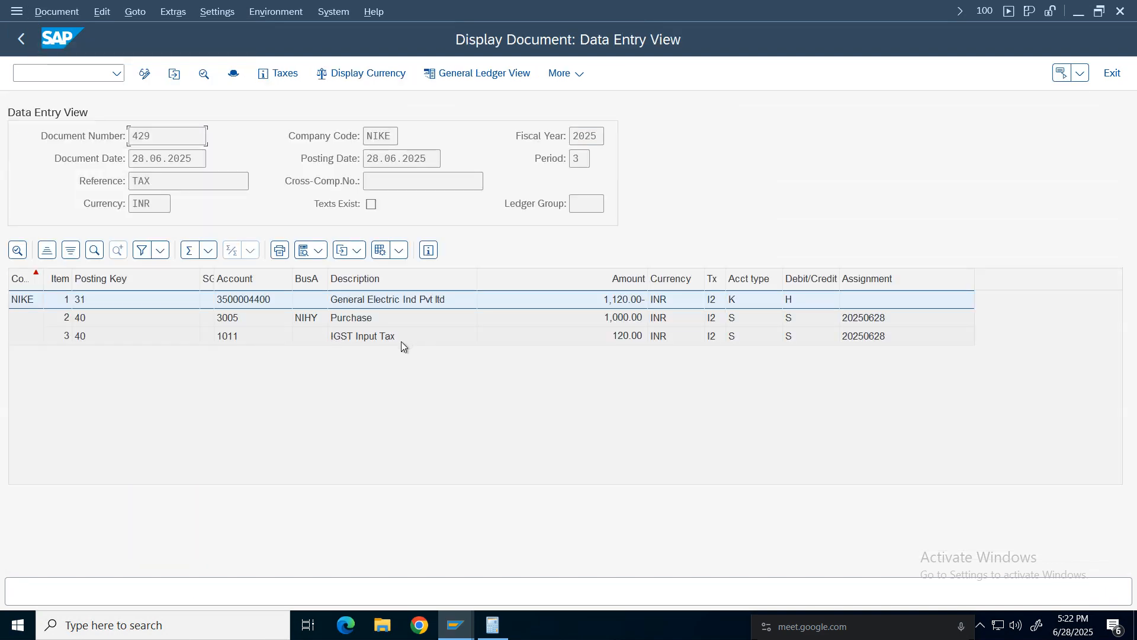
left_click(401, 342)
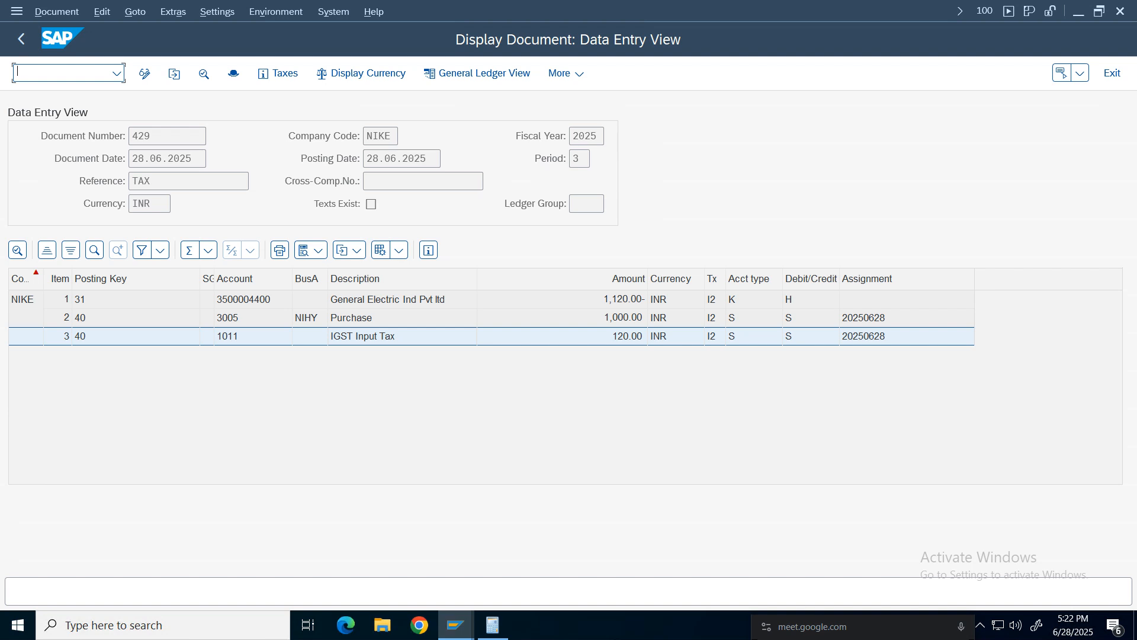
Try to set CGST Input Tax account 1009's tax category to Input Tax Account, allow posting without tax, and save.
left_click(455, 625)
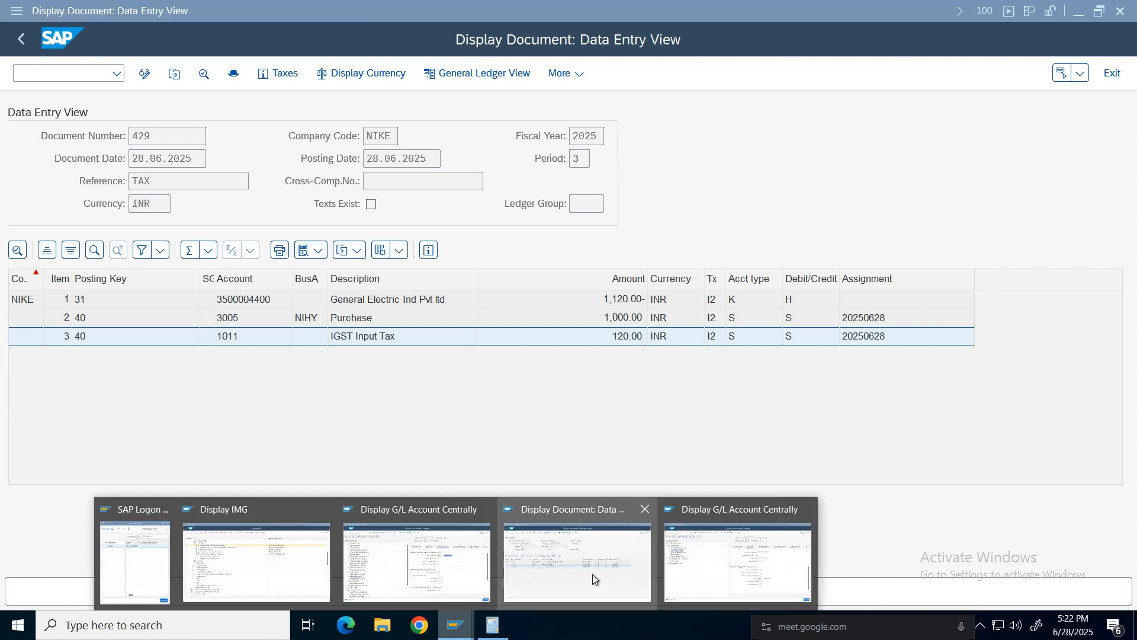
left_click(400, 571)
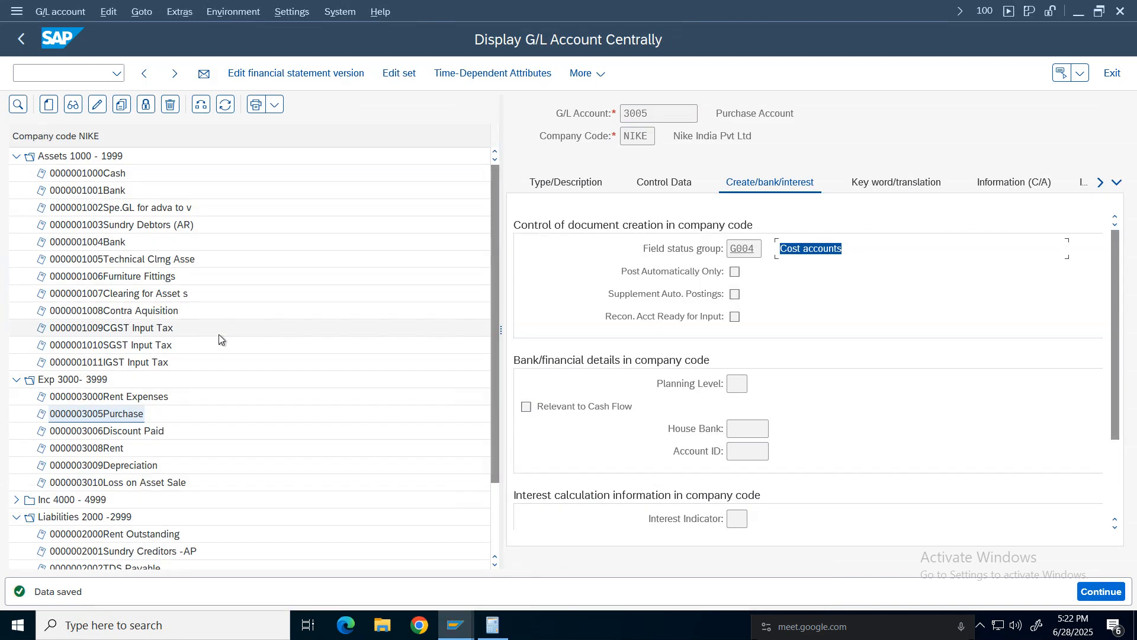
double_click(128, 333)
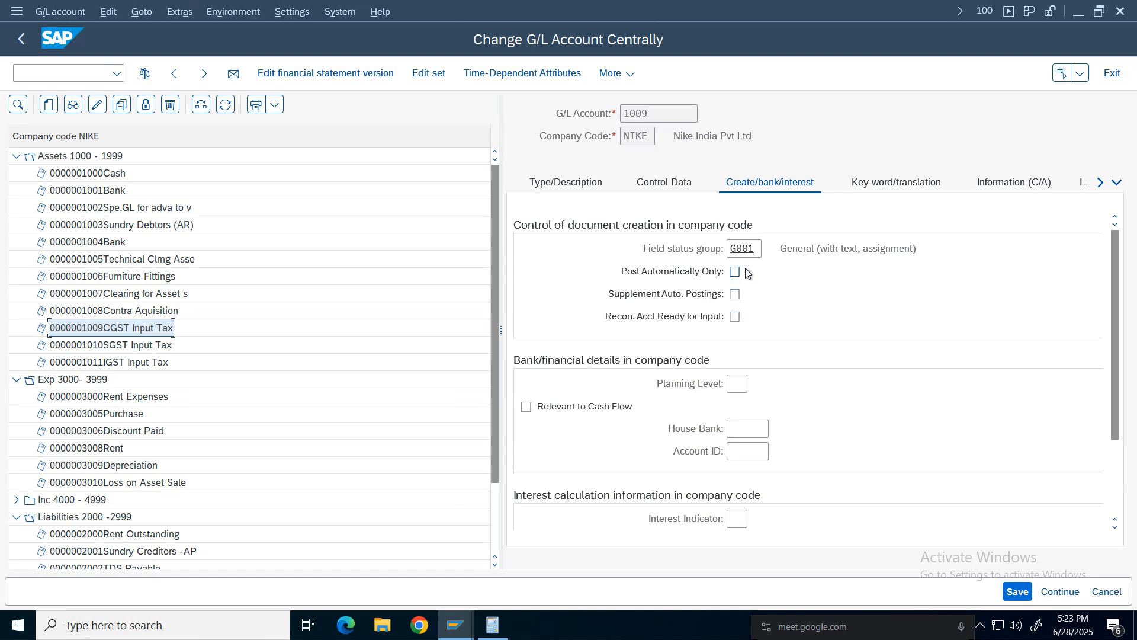
left_click(660, 184)
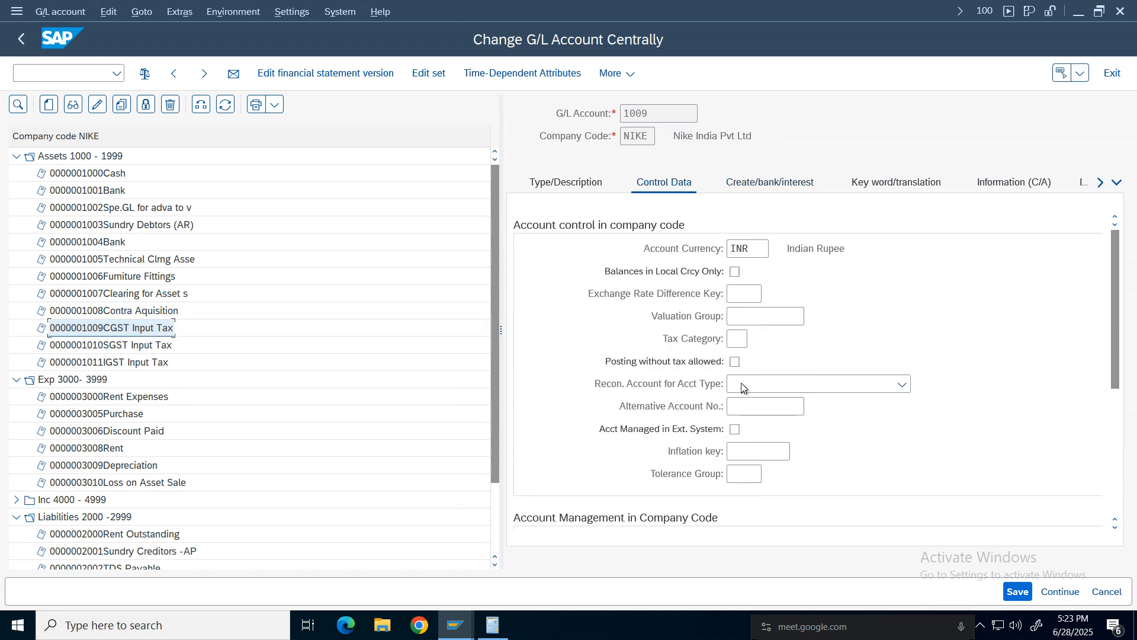
left_click(738, 345)
left_click(754, 340)
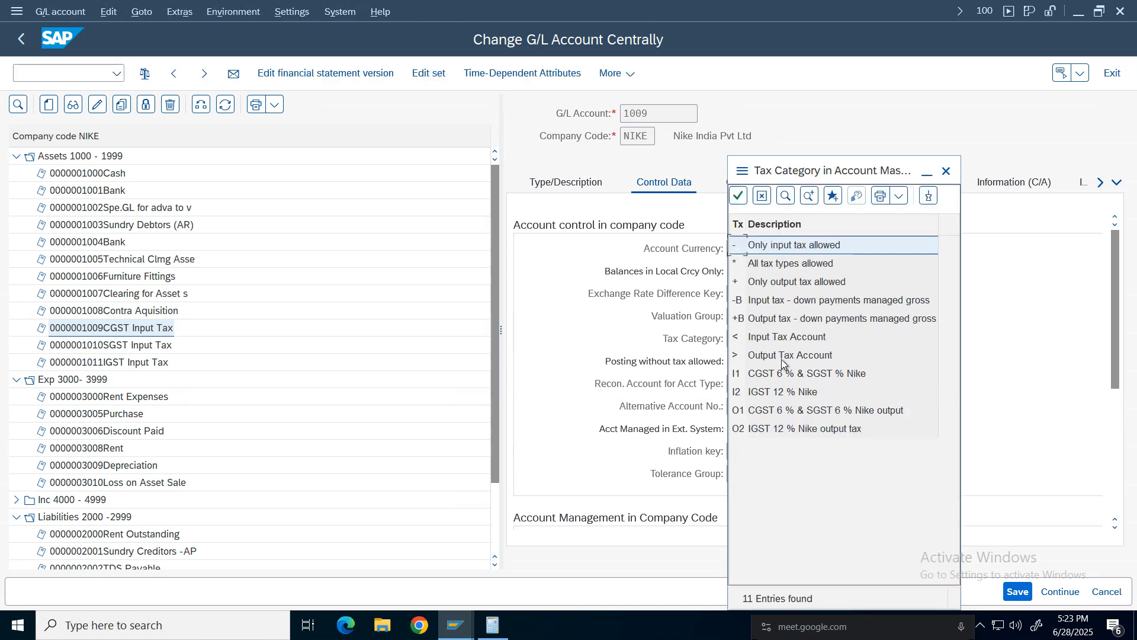
left_click(780, 340)
double_click(779, 340)
left_click(734, 361)
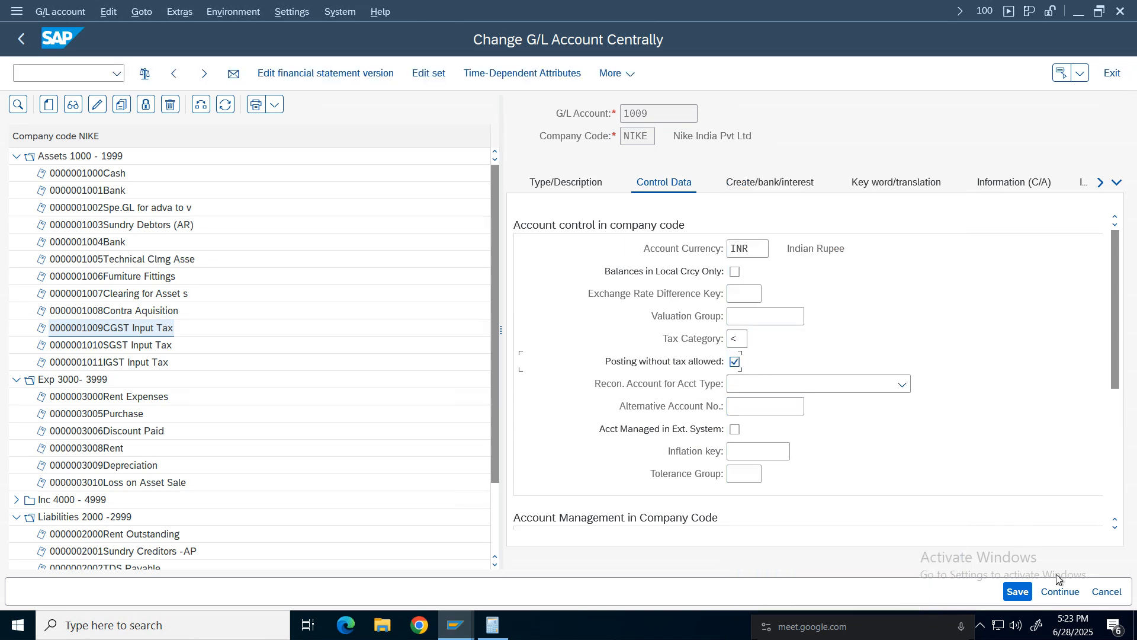
left_click(1019, 592)
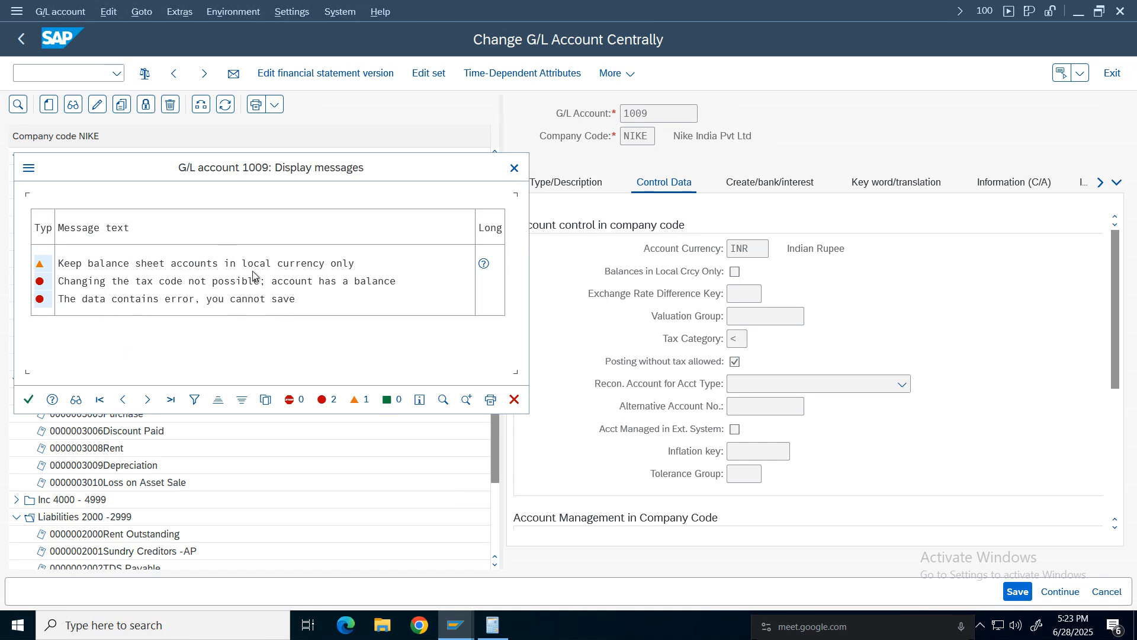
left_click(29, 399)
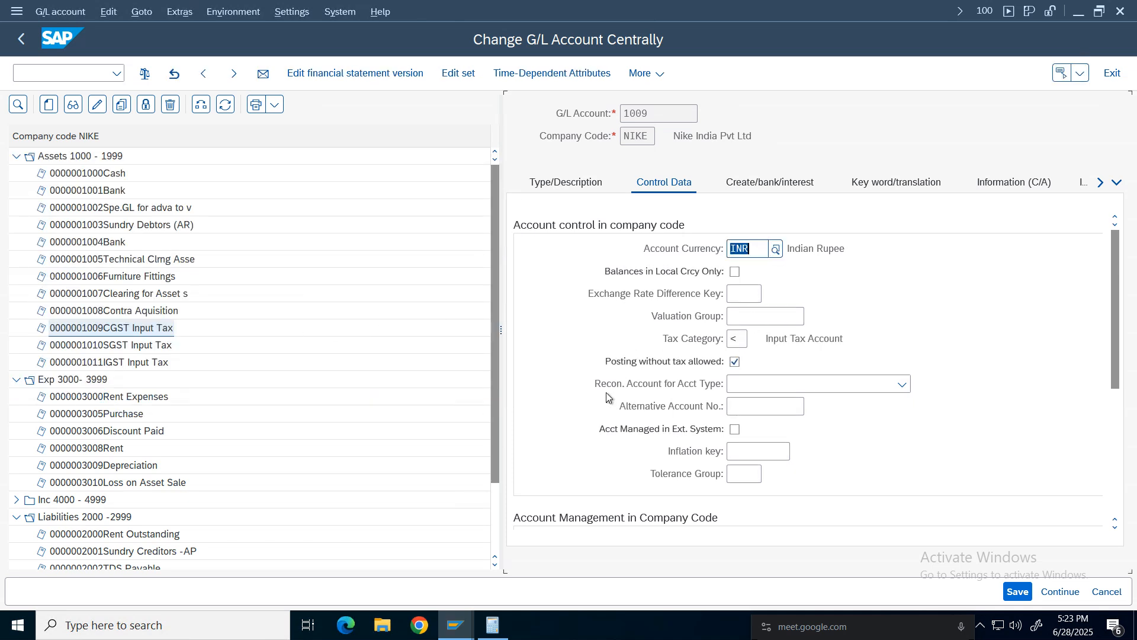
Clear account 1009's tax category and untick posting without tax allowed.
left_click(738, 339)
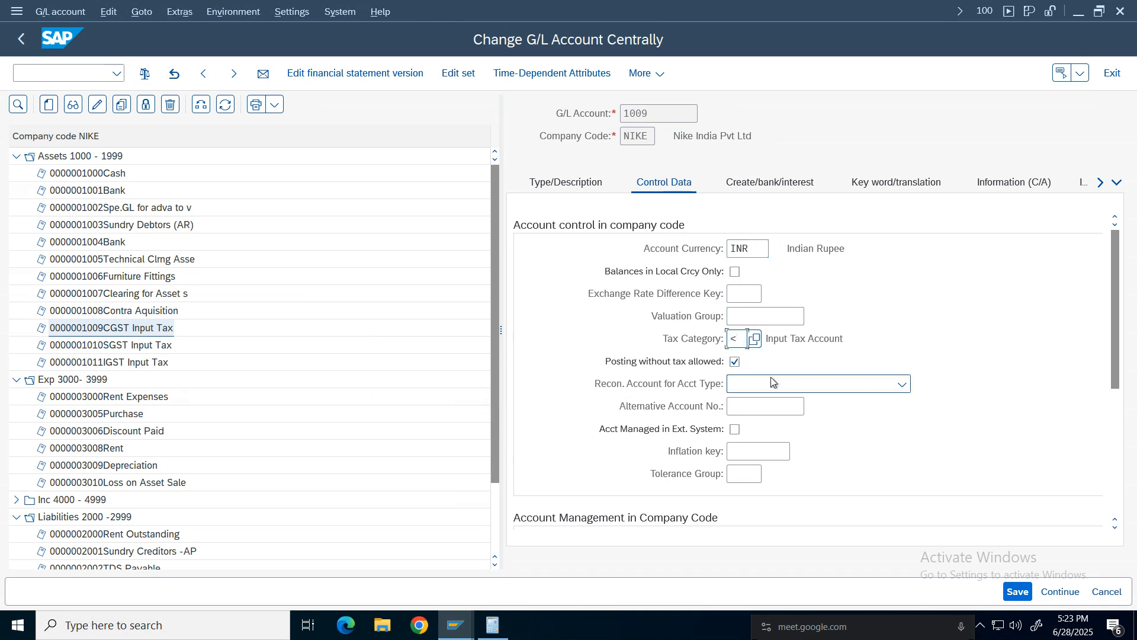
key("BackSpace")
left_click(1063, 305)
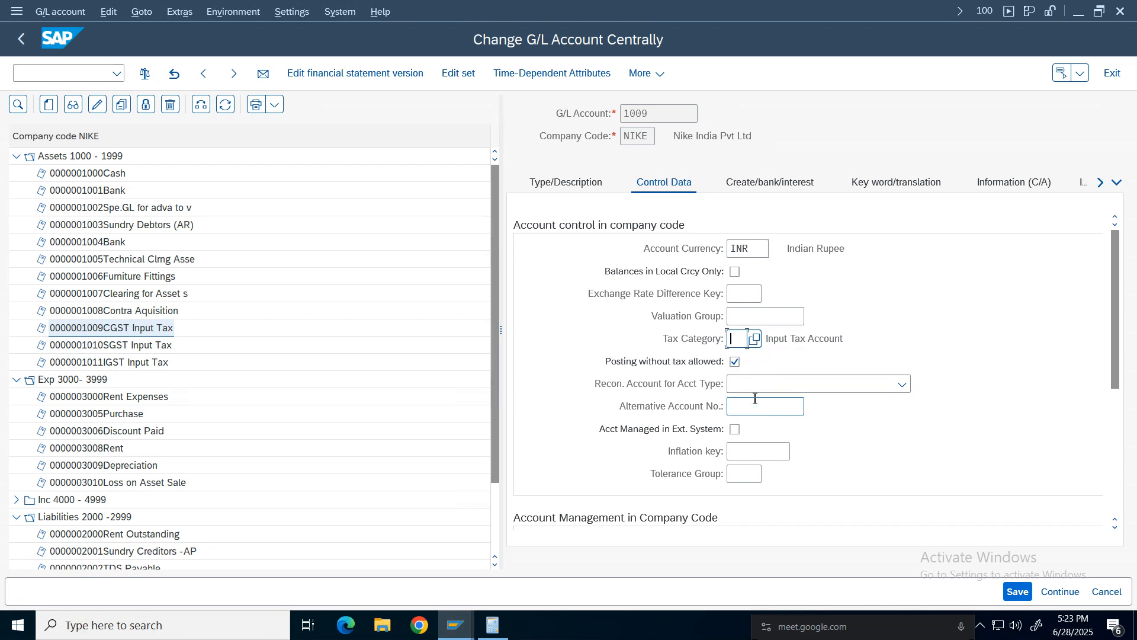
left_click(735, 362)
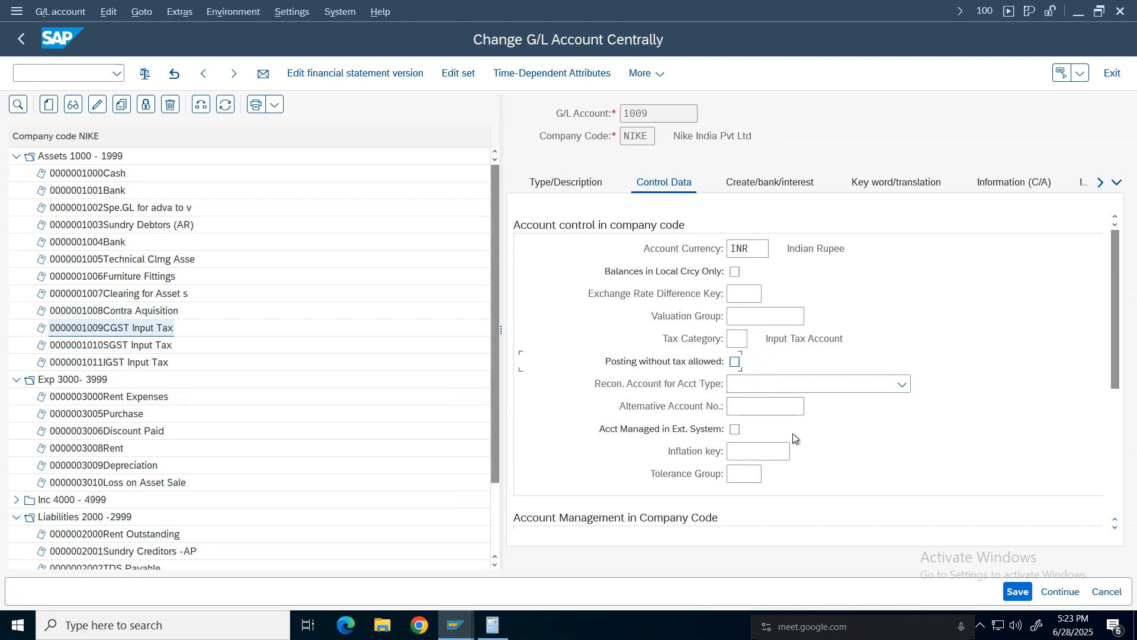
Set CGST Output Tax account 2005's tax category to Output Tax Account, allow posting without tax, and save.
left_click(134, 363)
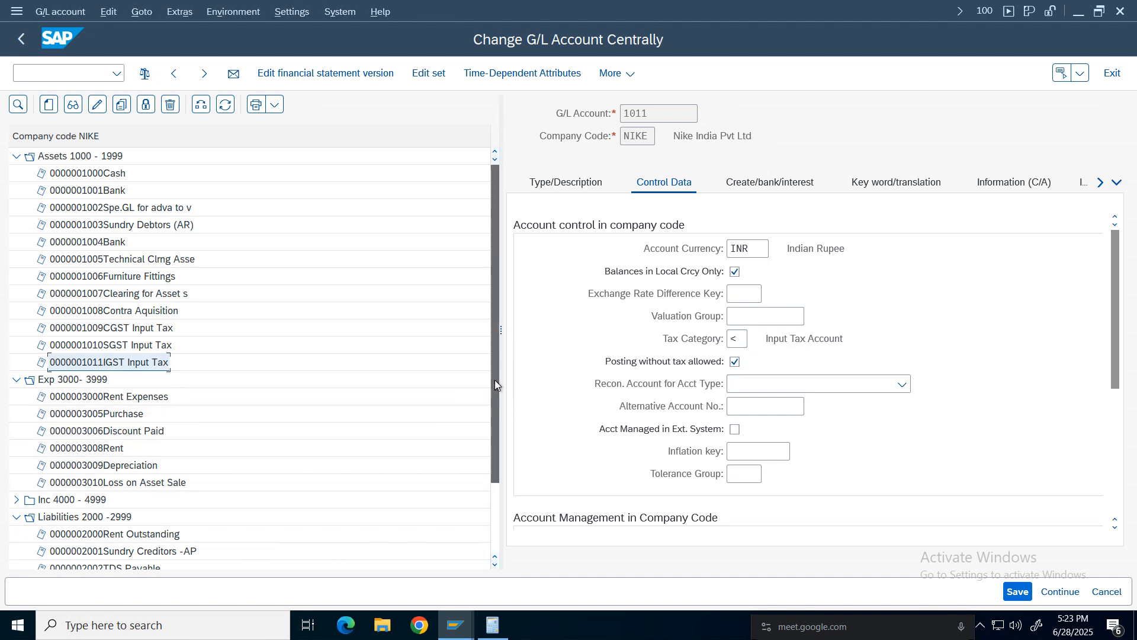
left_click_drag(495, 381, 496, 427)
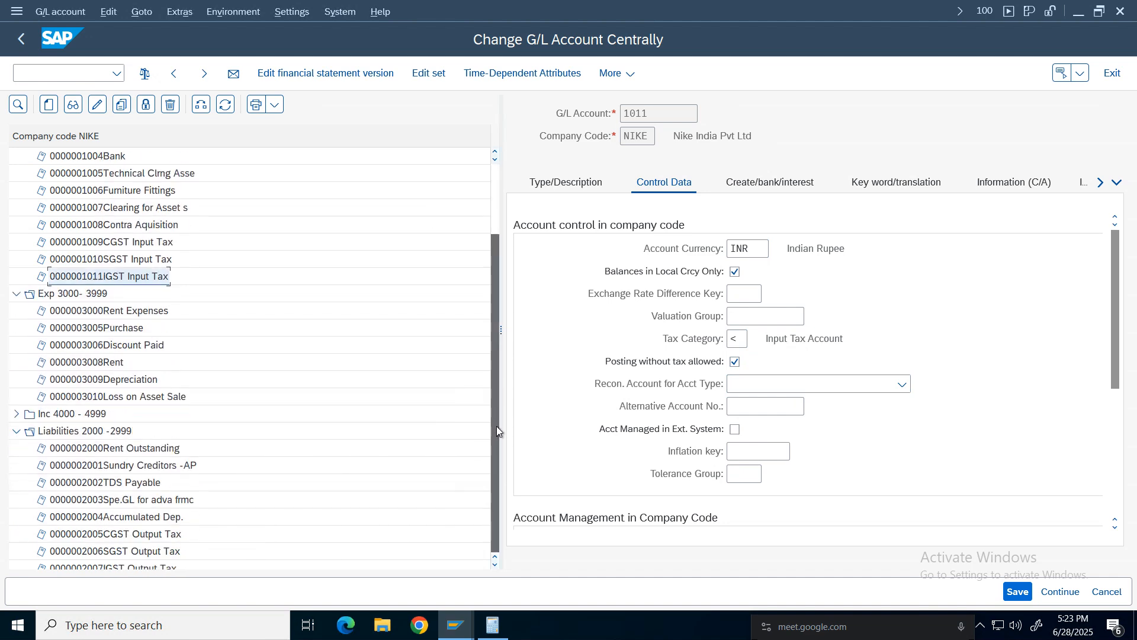
left_click(132, 534)
left_click(737, 339)
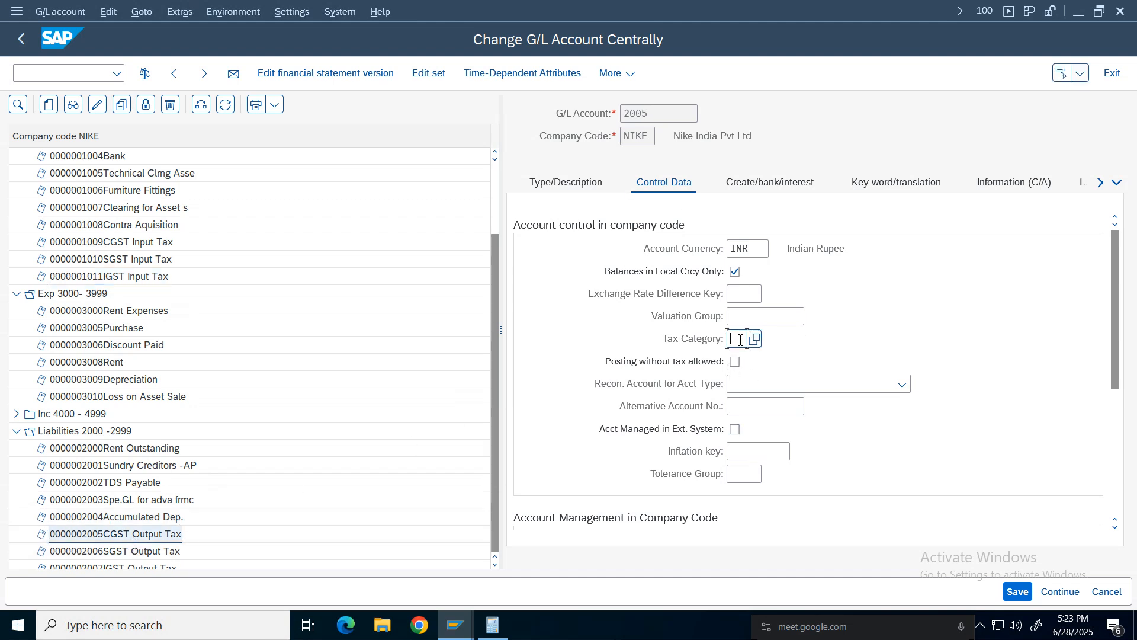
key("F4")
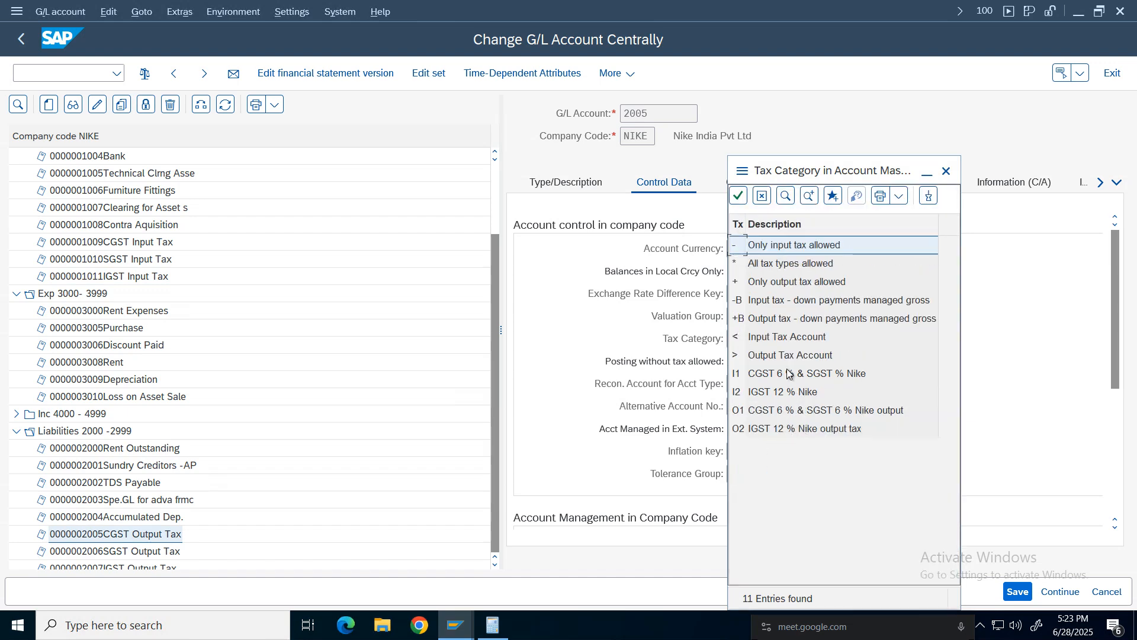
double_click(788, 357)
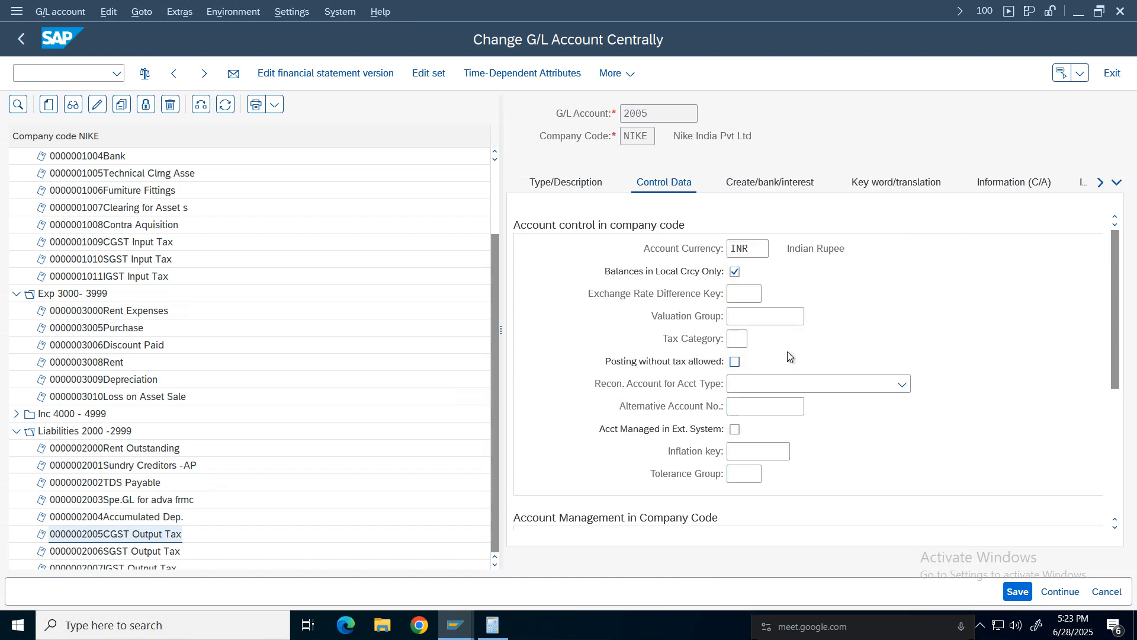
left_click(736, 363)
left_click(1016, 592)
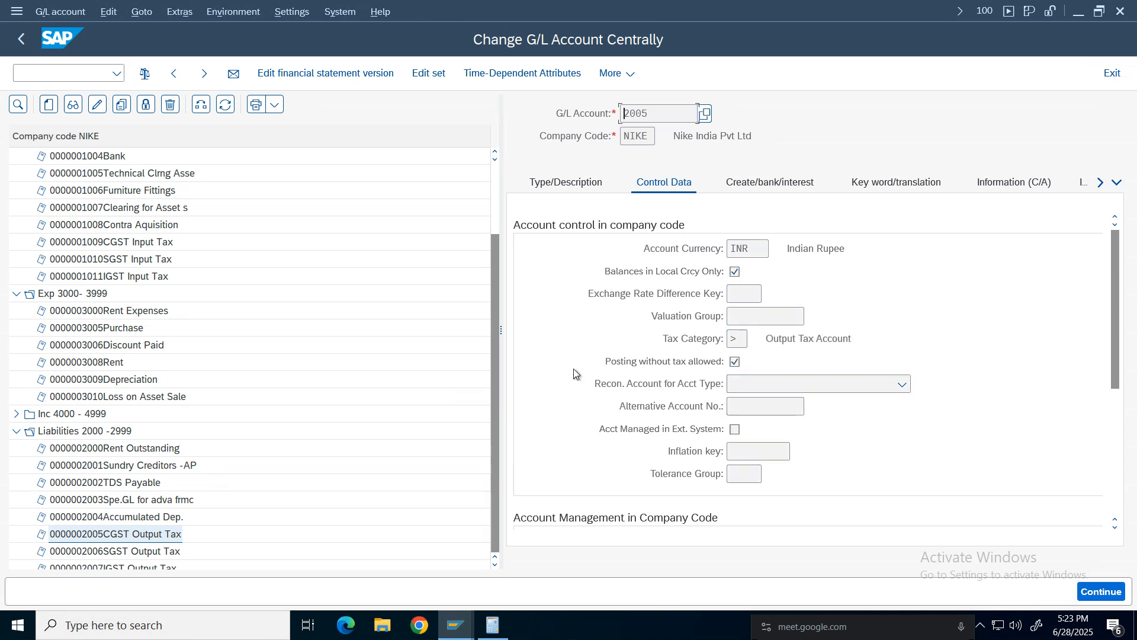
Set SGST Output Tax account 2006's tax category to Output Tax Account, allow posting without tax, and save.
double_click(128, 551)
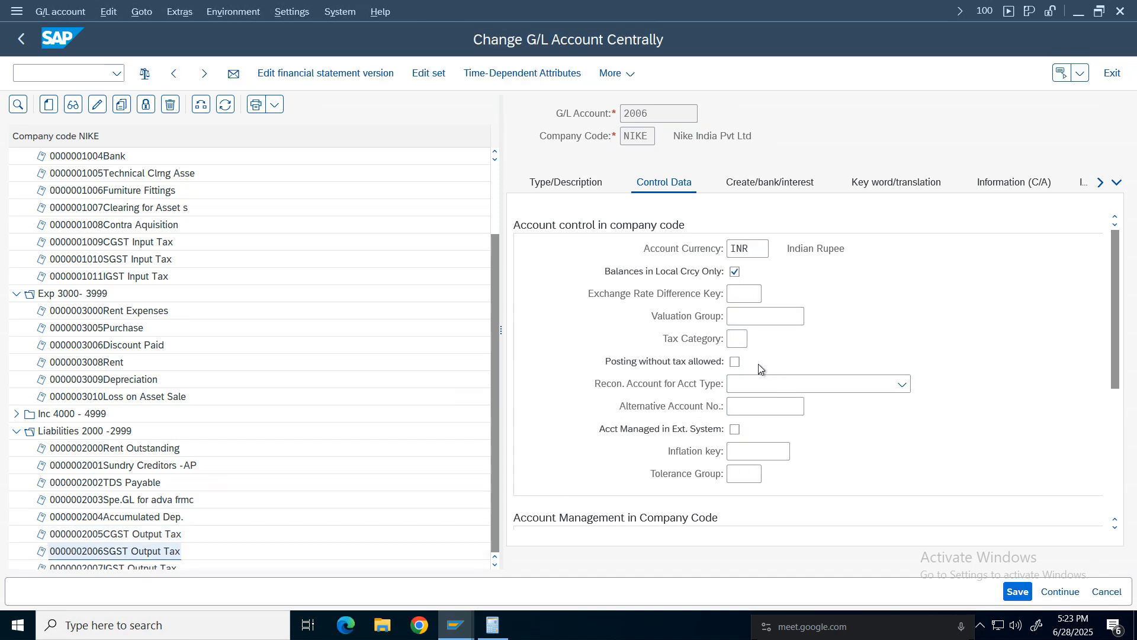
left_click(739, 340)
left_click(743, 366)
left_click(735, 362)
left_click(1016, 591)
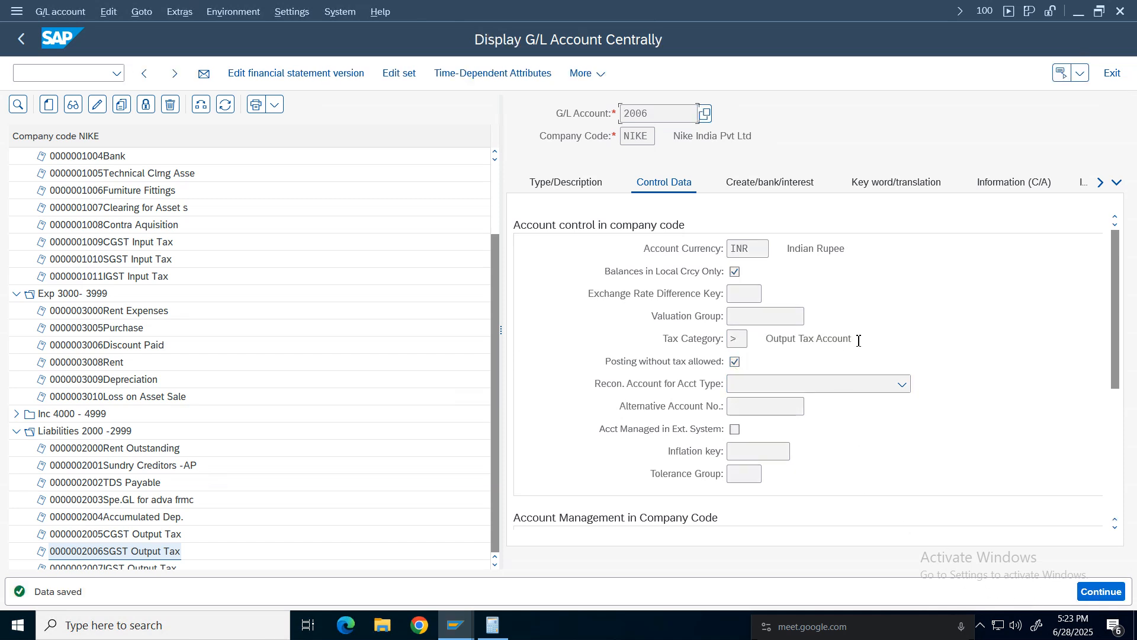
Set IGST Output Tax account 2007's tax category to > with posting without tax allowed, and save.
left_click_drag(853, 338, 775, 338)
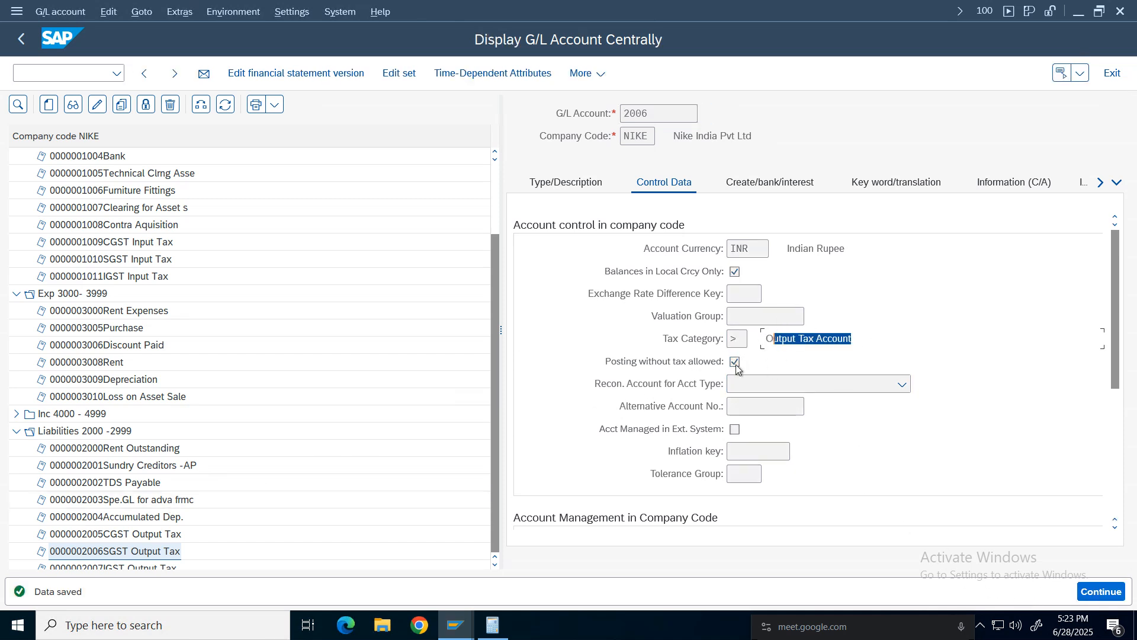
left_click(131, 567)
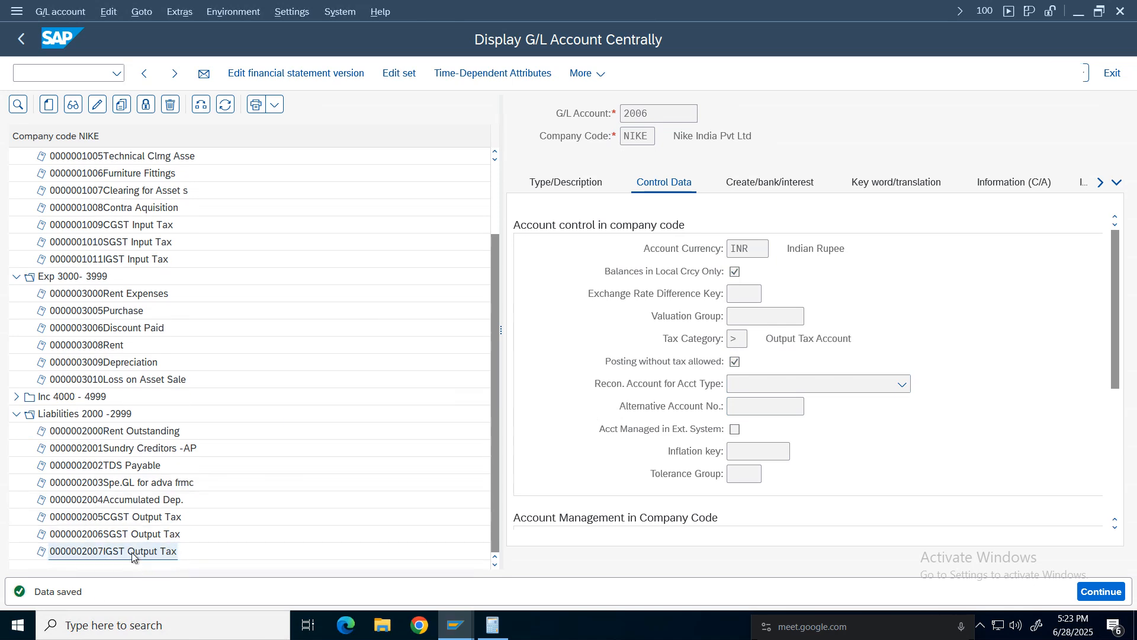
left_click(737, 338)
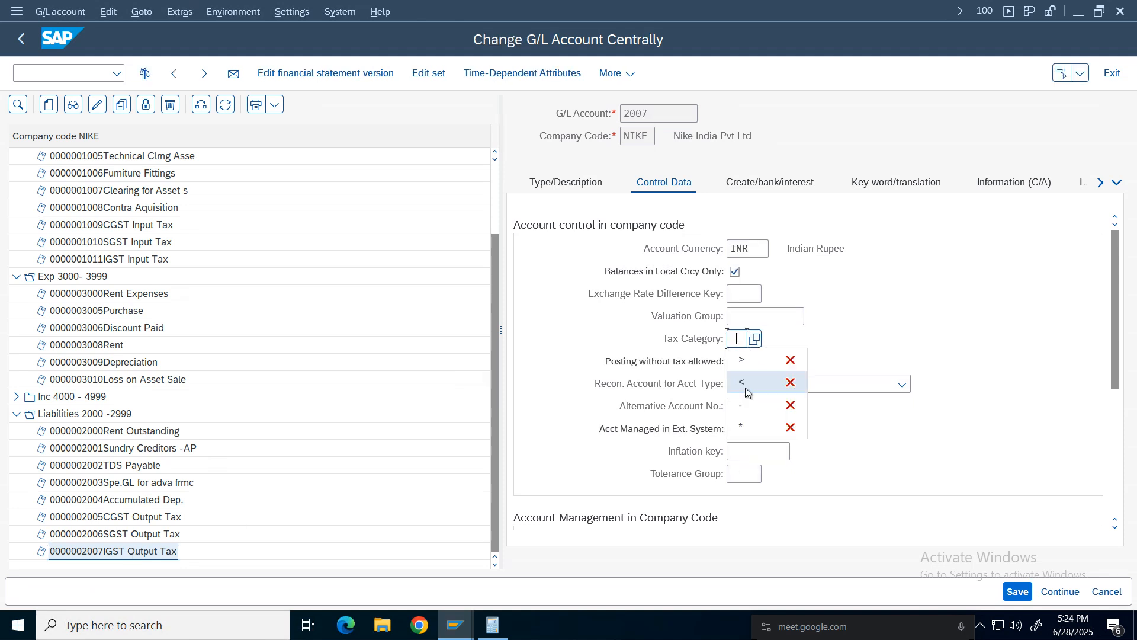
type(">")
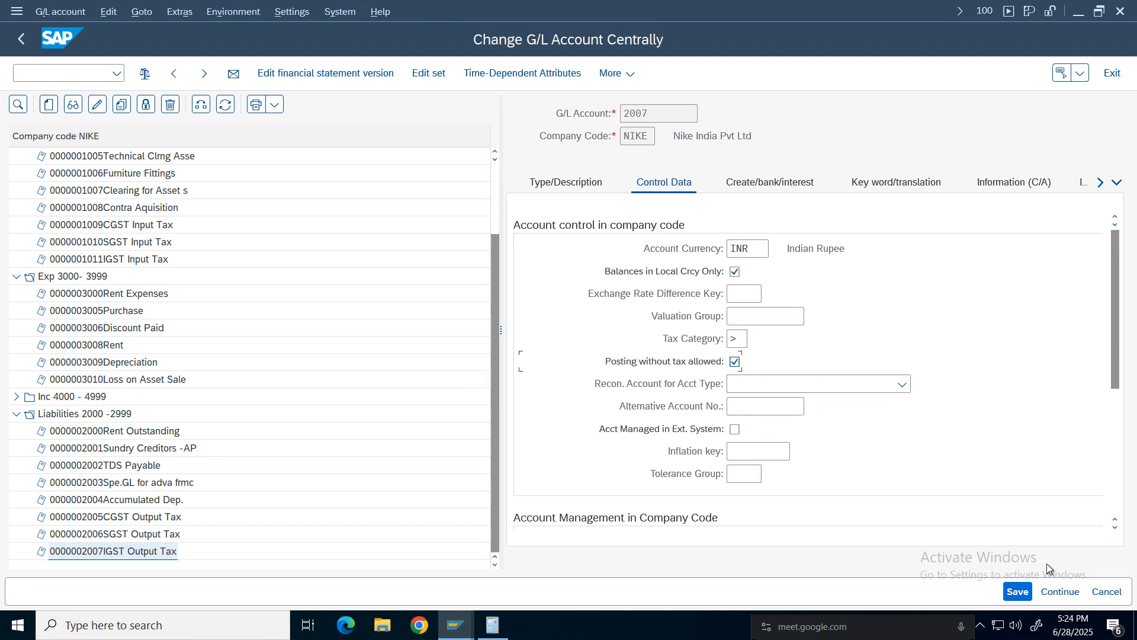
left_click(1017, 591)
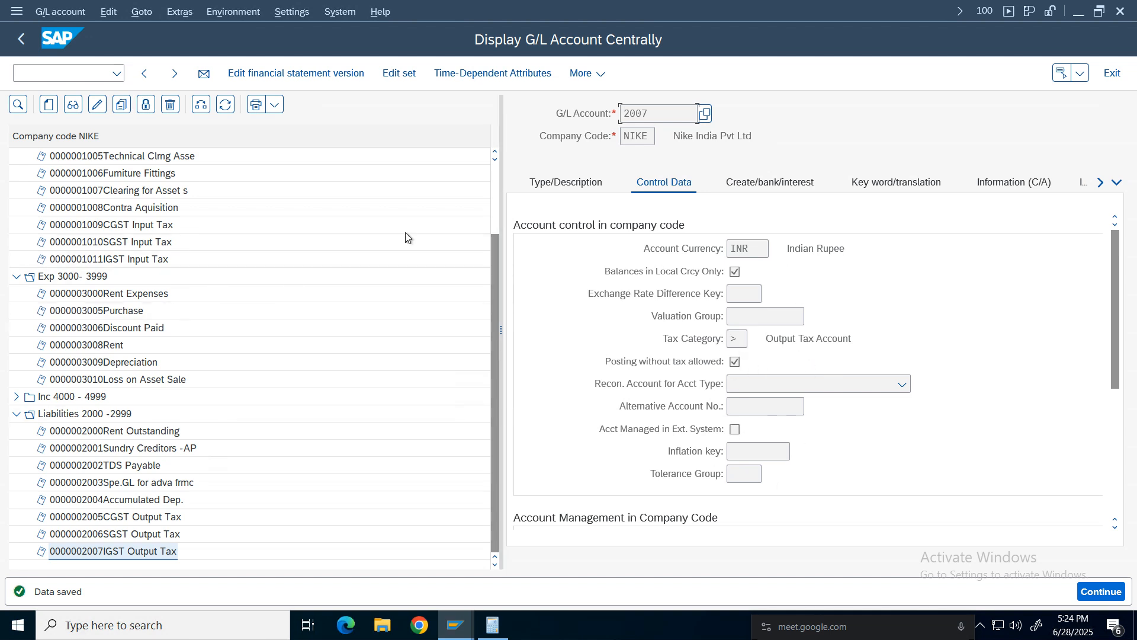
In the other G/L account window, set Sales account 4001's tax category to Only output tax allowed, allow posting without tax, and save.
left_click(456, 634)
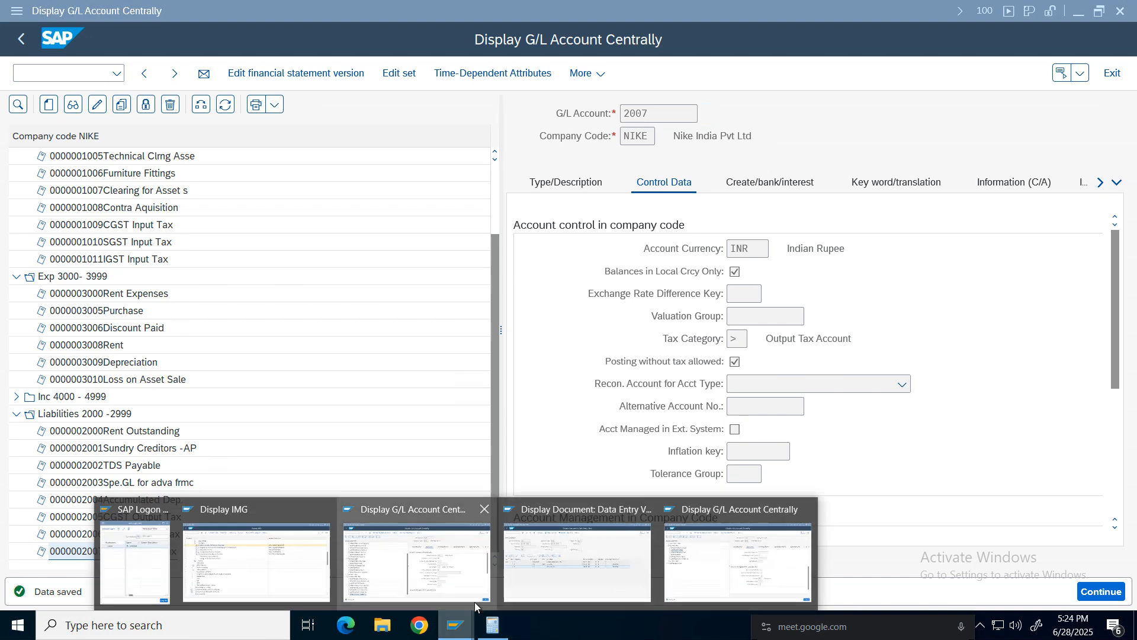
left_click(735, 569)
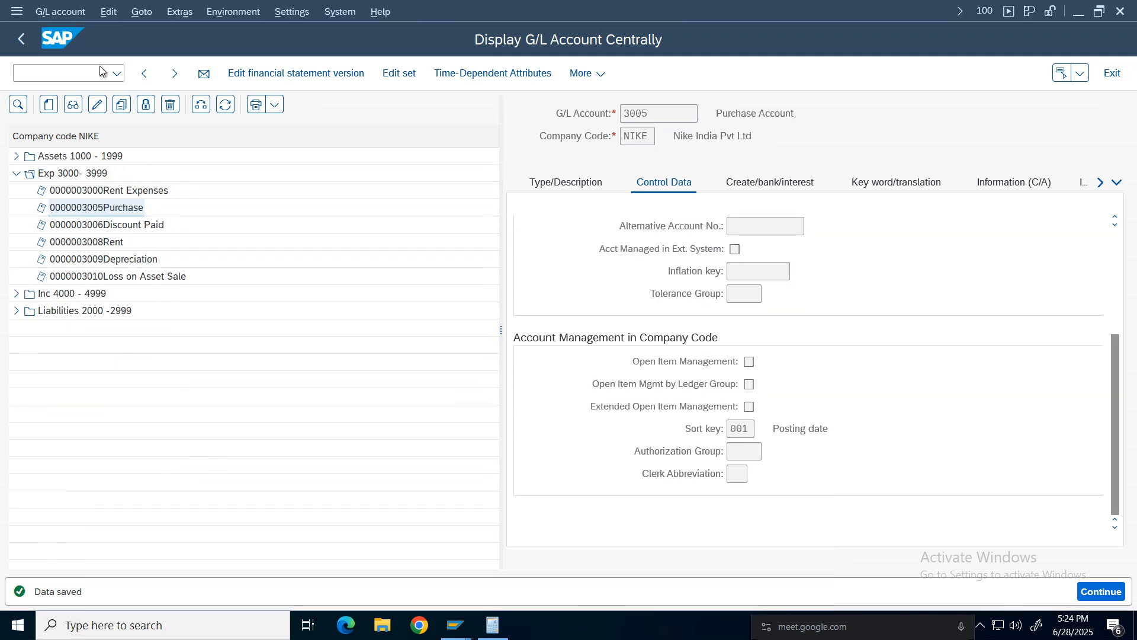
left_click(16, 174)
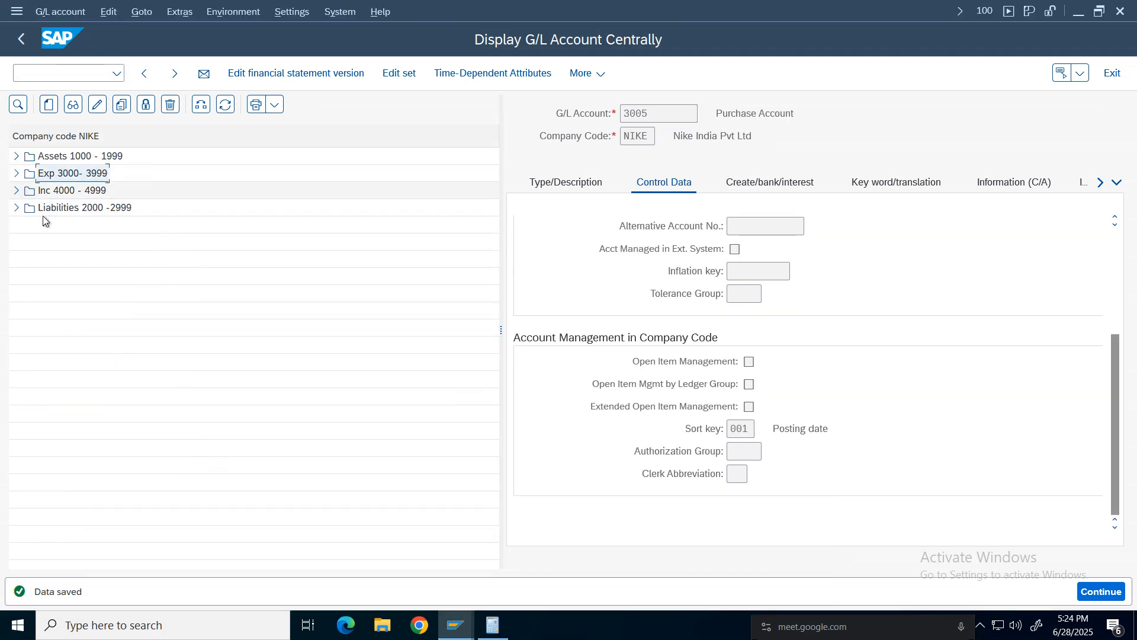
left_click(16, 191)
double_click(103, 230)
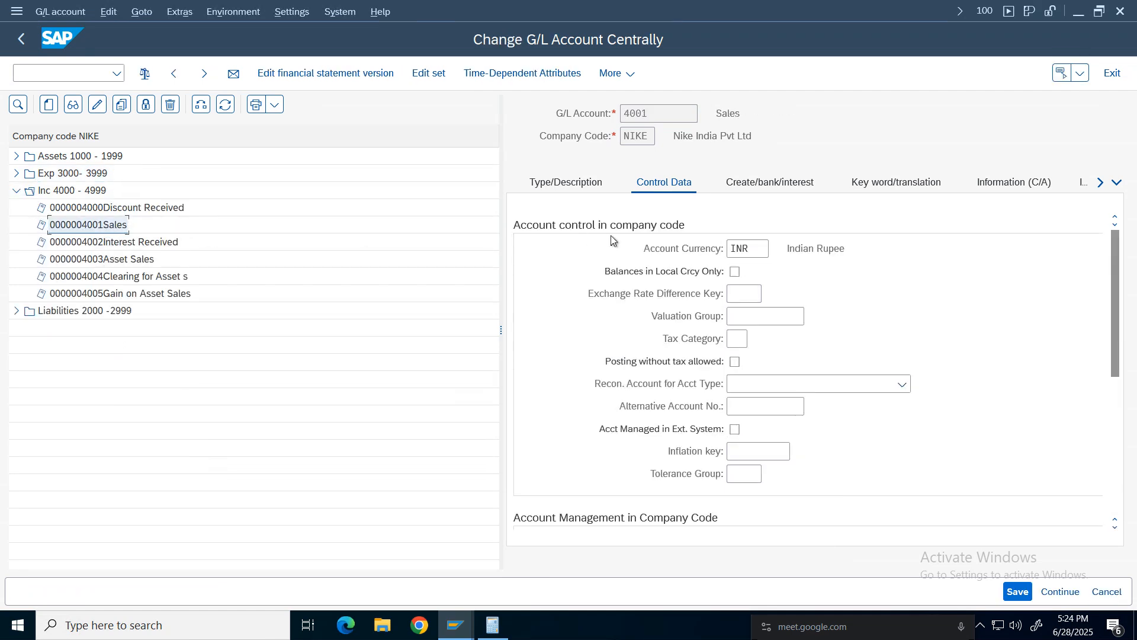
left_click(594, 186)
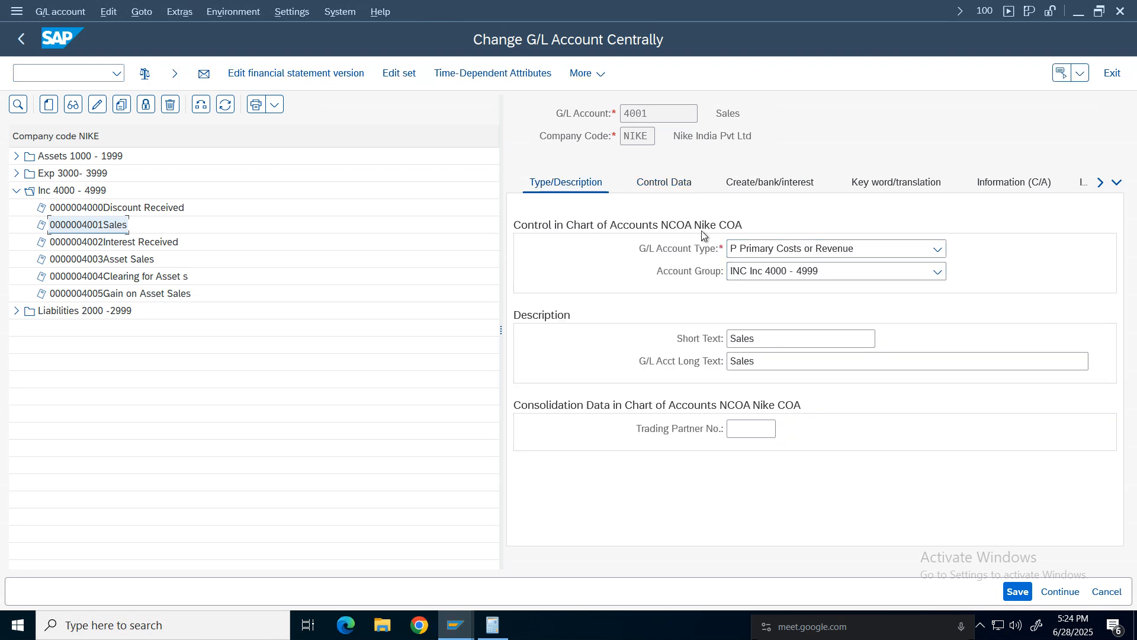
left_click(673, 188)
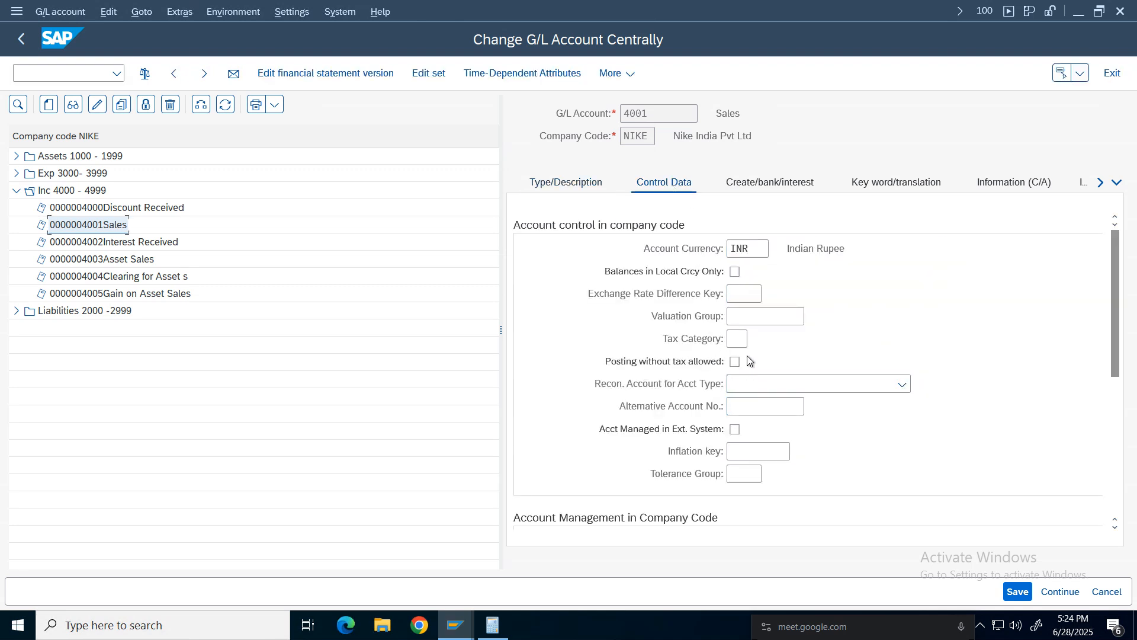
left_click(738, 339)
key("F4")
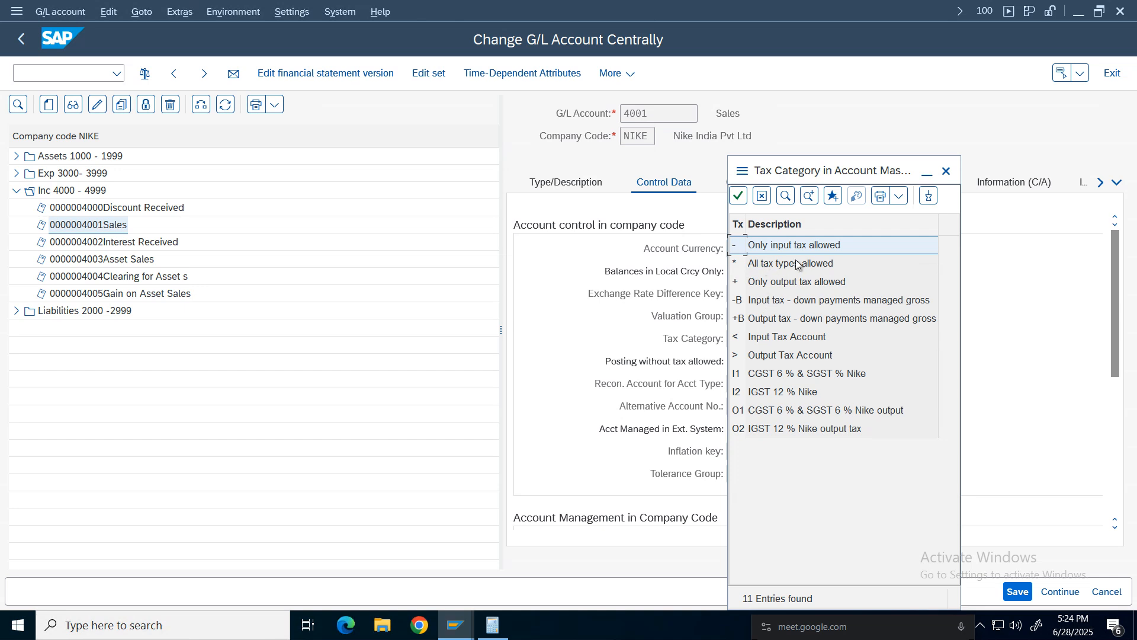
double_click(797, 282)
left_click(734, 361)
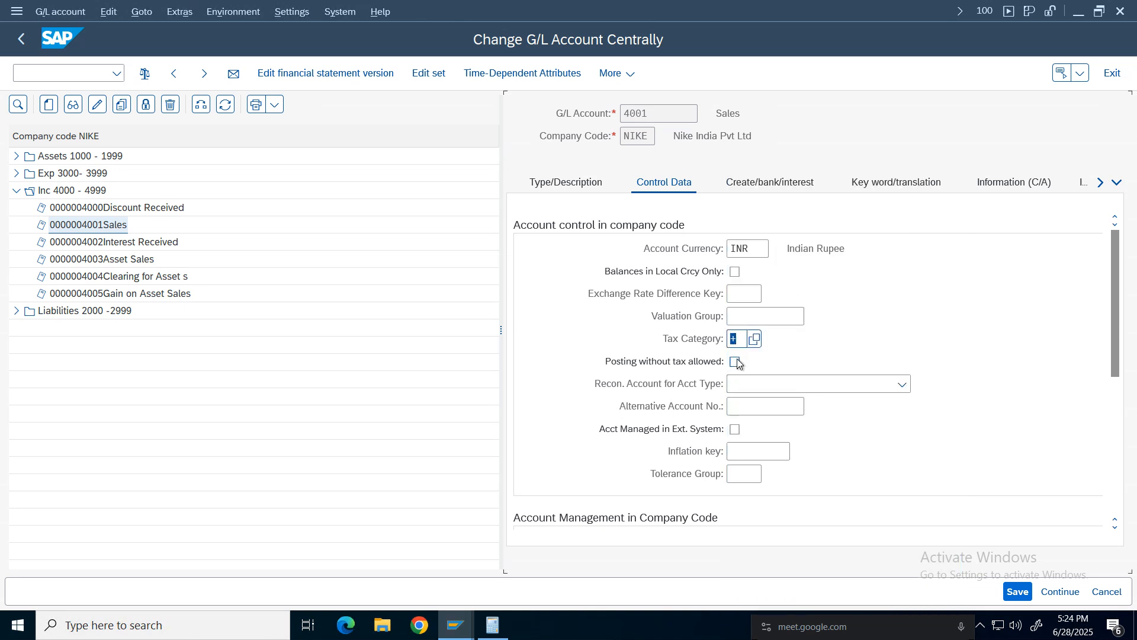
left_click(1016, 591)
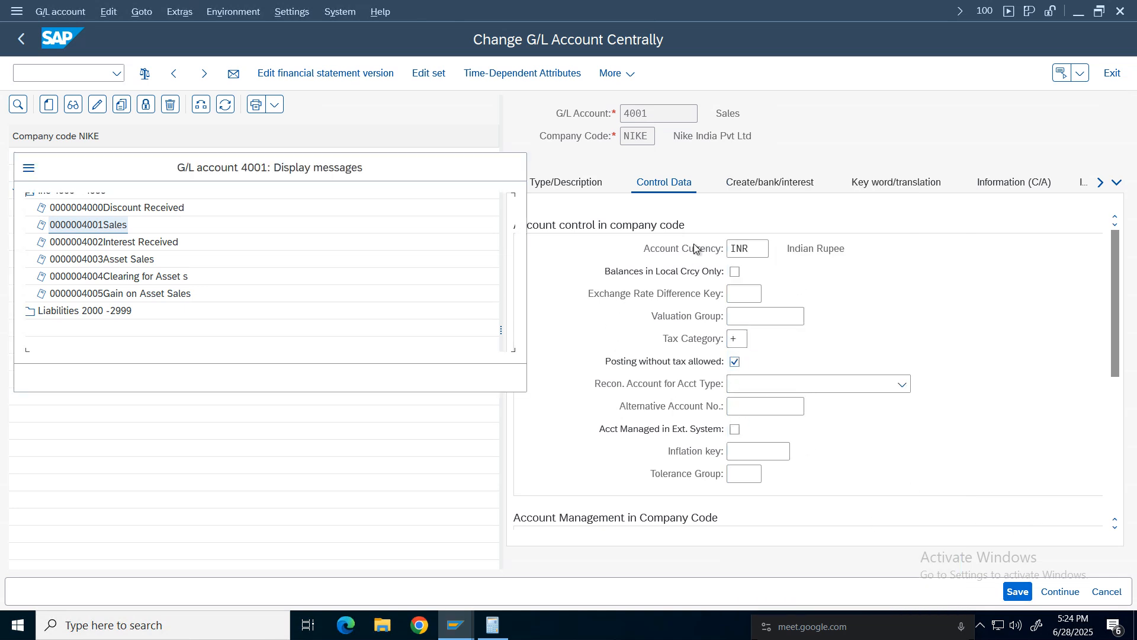
left_click(63, 374)
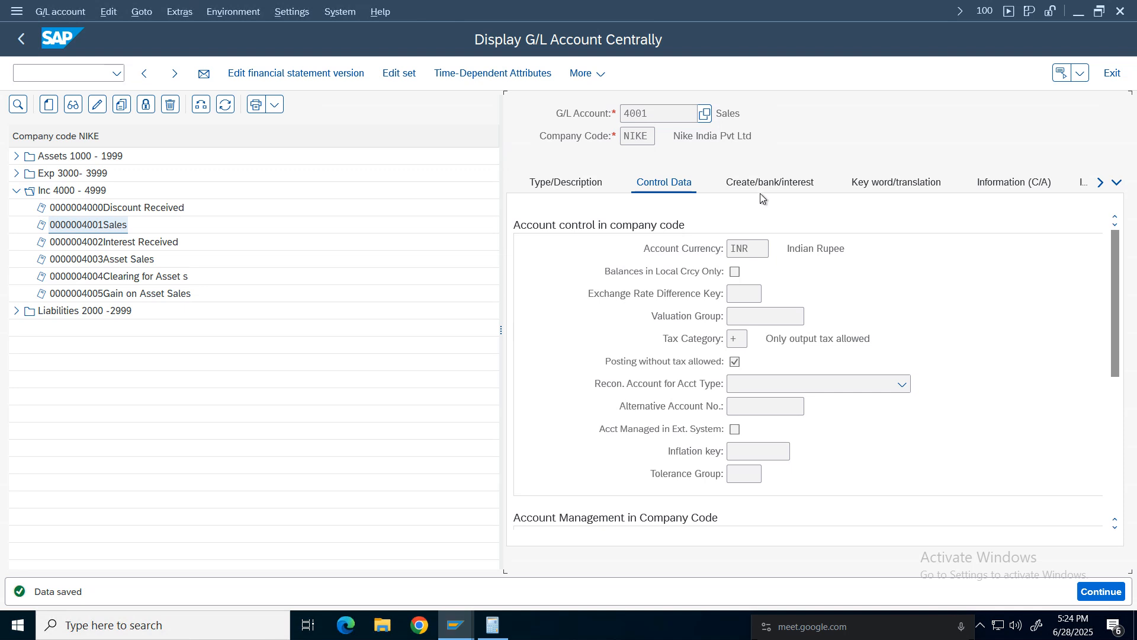
View the Sales account's field status group in its document creation settings.
left_click(770, 182)
left_click_drag(781, 249, 852, 248)
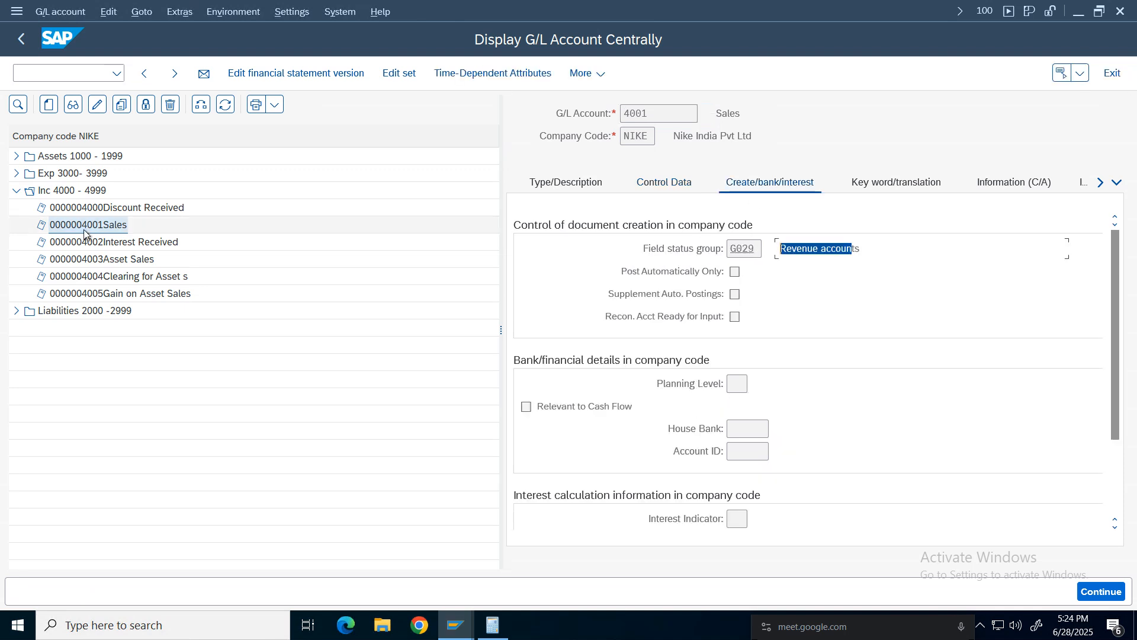
Start transaction FB70 for entering a customer invoice and switch the company code to NIKE.
left_click(43, 73)
type("/")
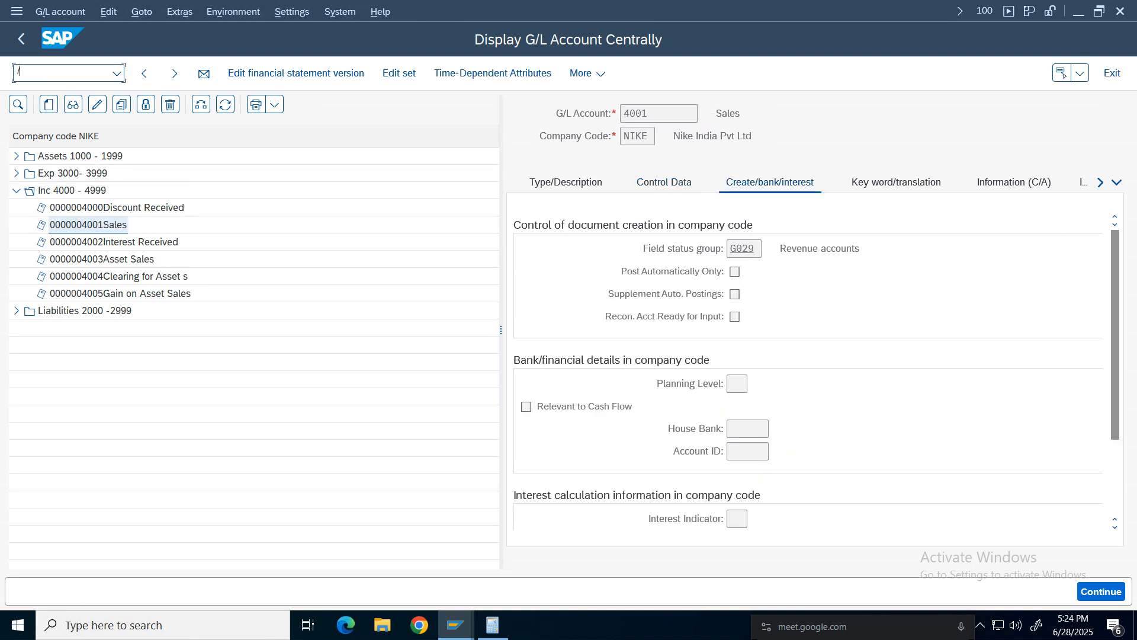
type("ofb70")
key("Return")
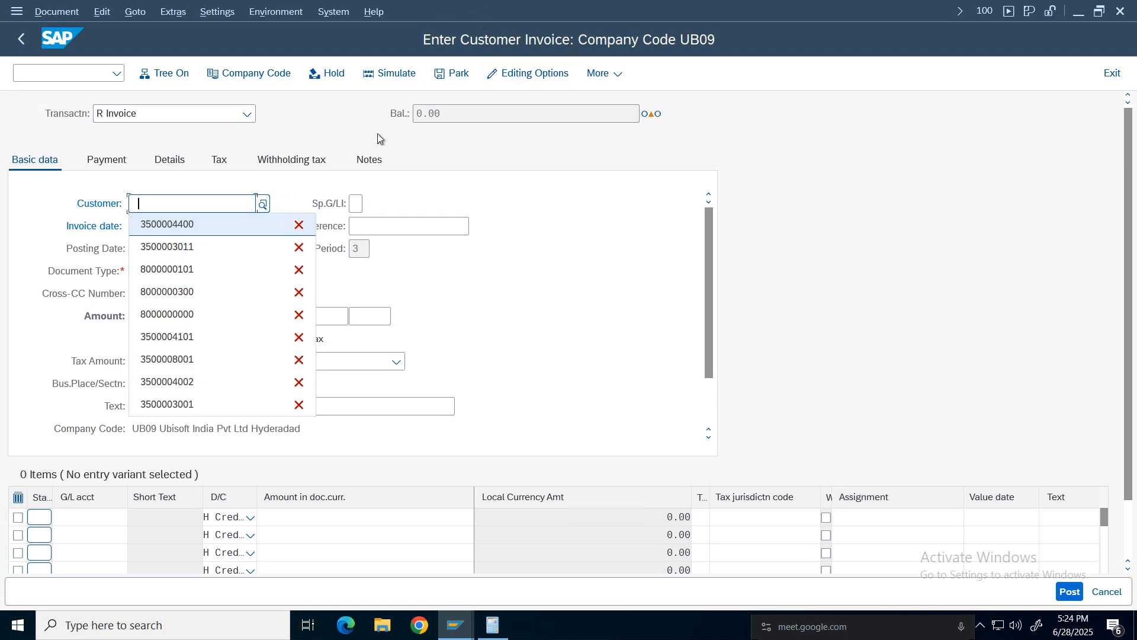
left_click(249, 74)
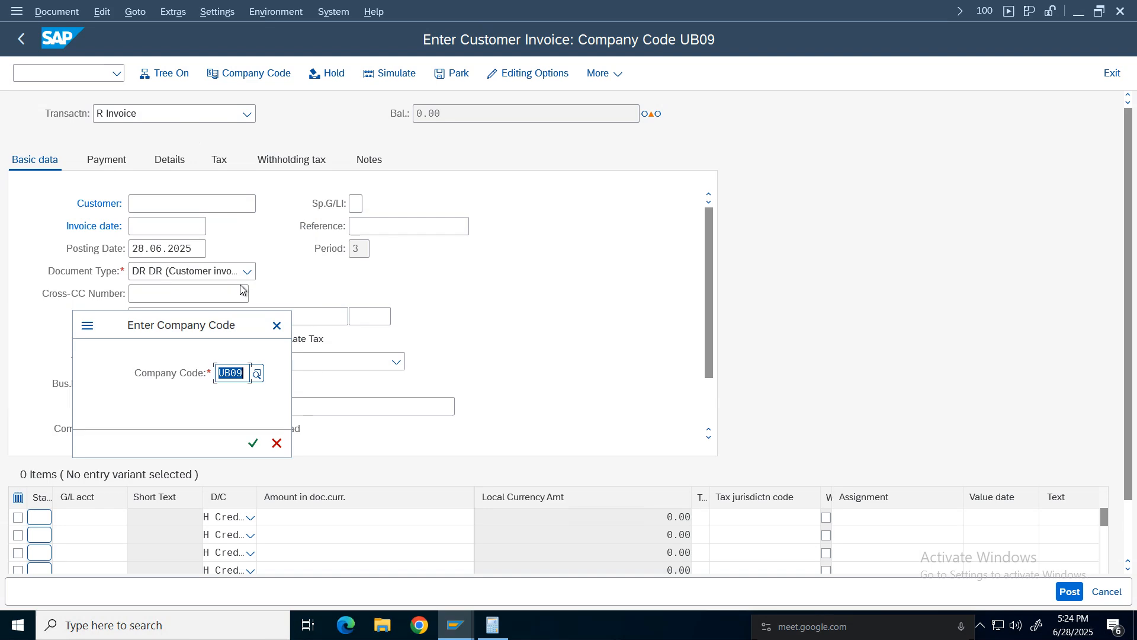
type("nike")
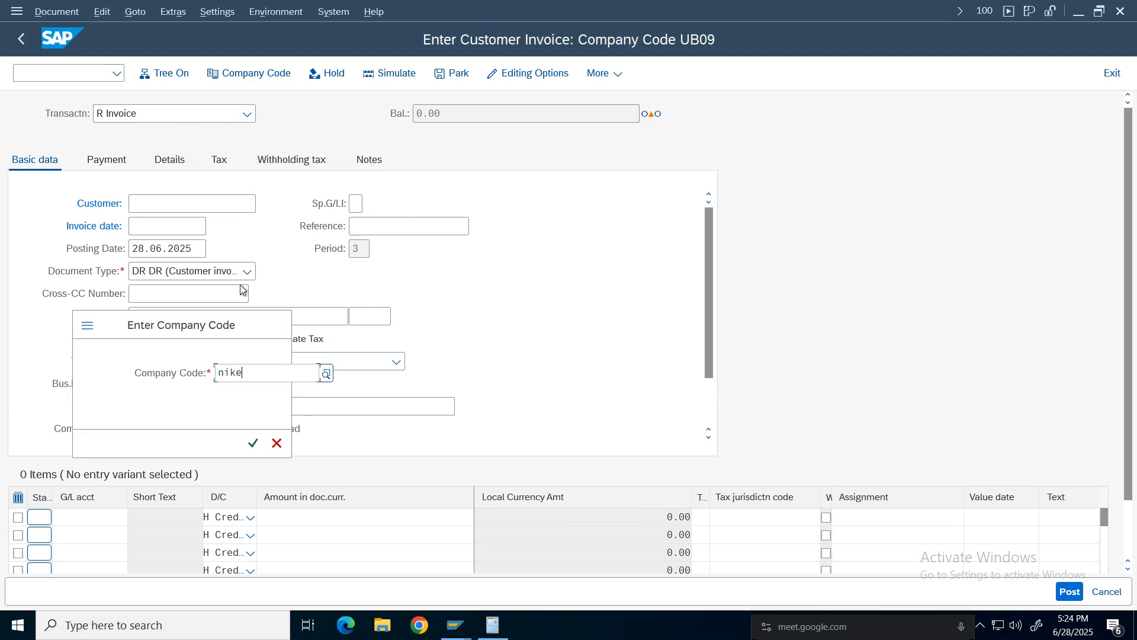
key("Return")
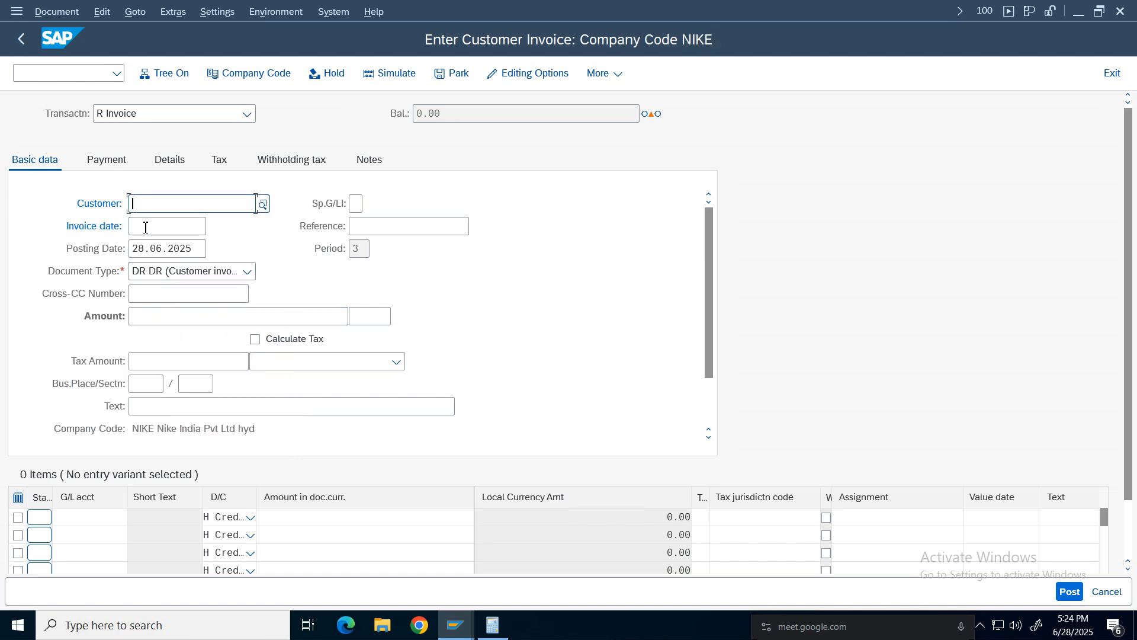
Select customer Sunshie Textiles through the customer search and set the invoice date to 28.06.2025.
left_click(159, 233)
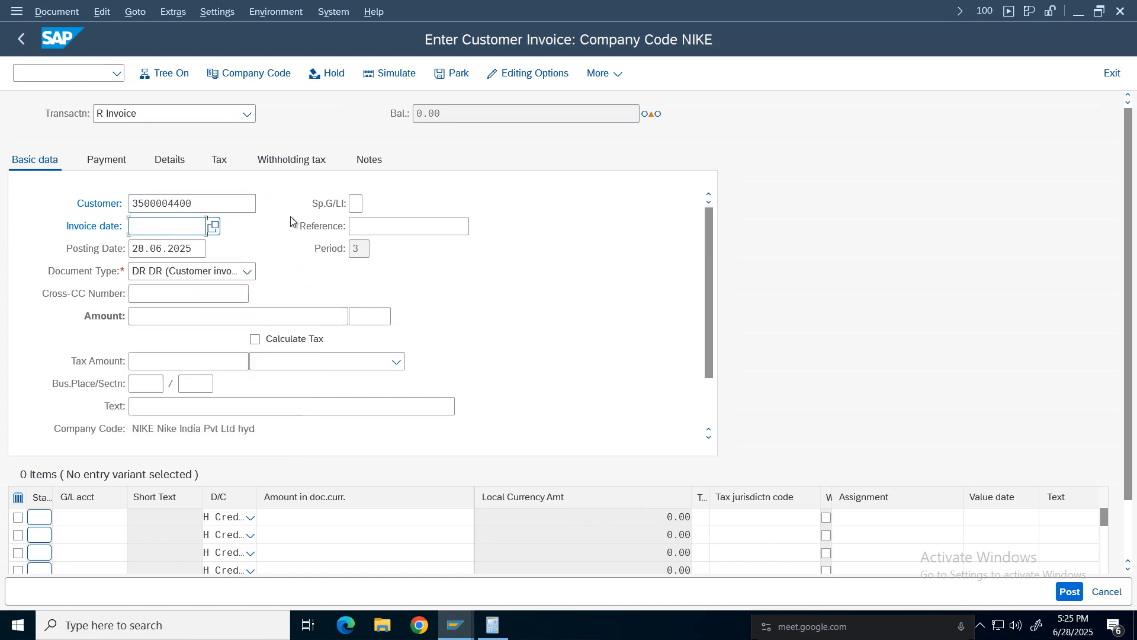
key("Return")
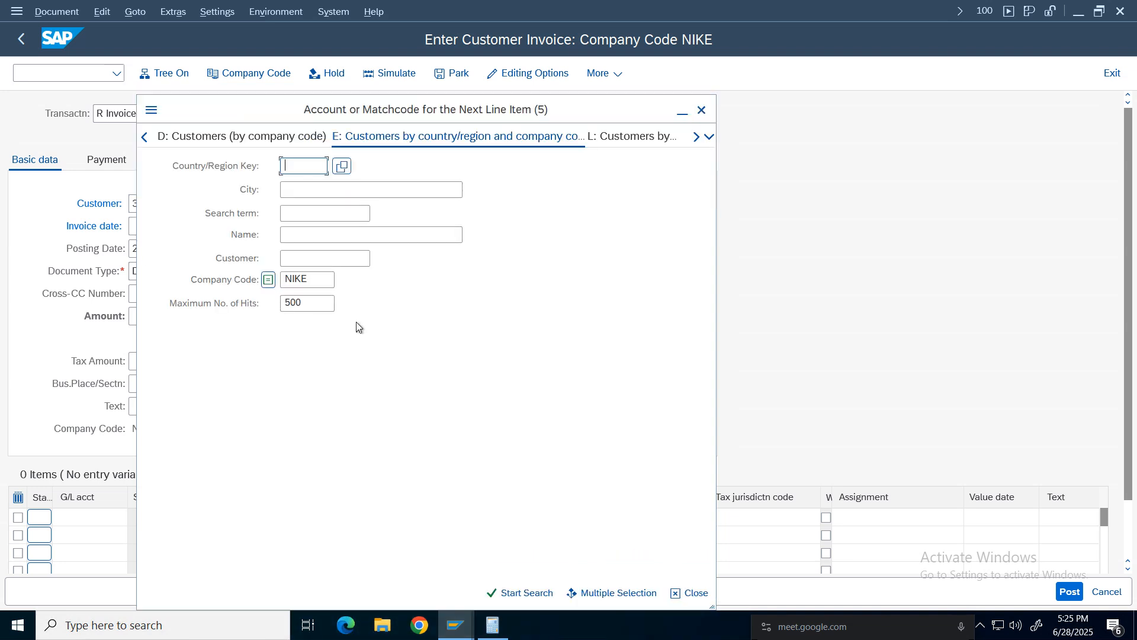
key("Return")
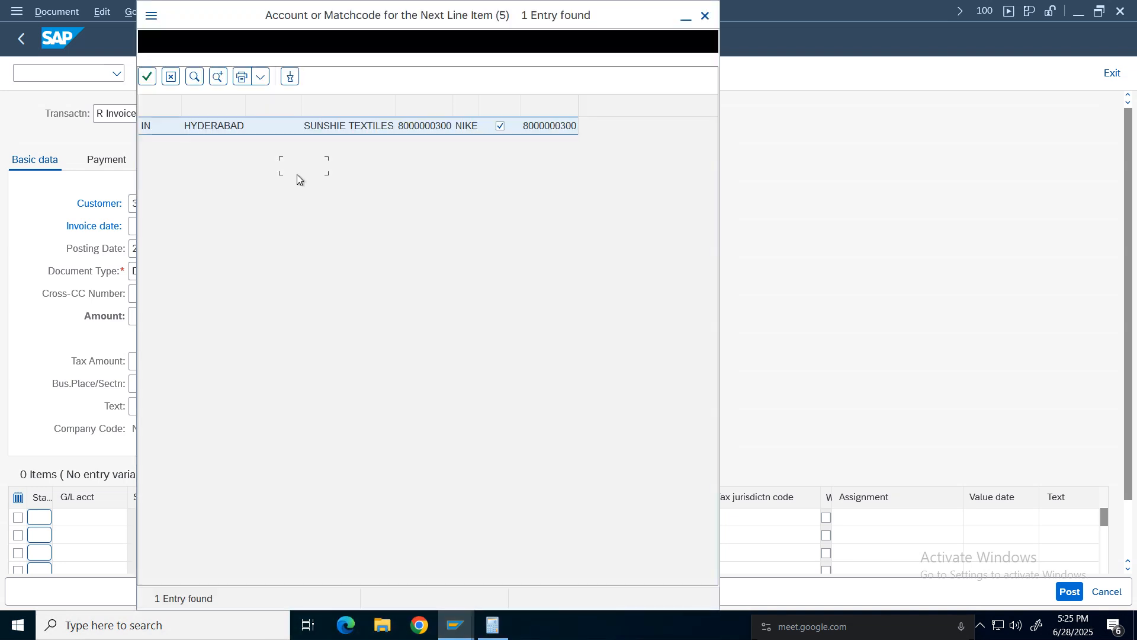
double_click(408, 126)
left_click(179, 232)
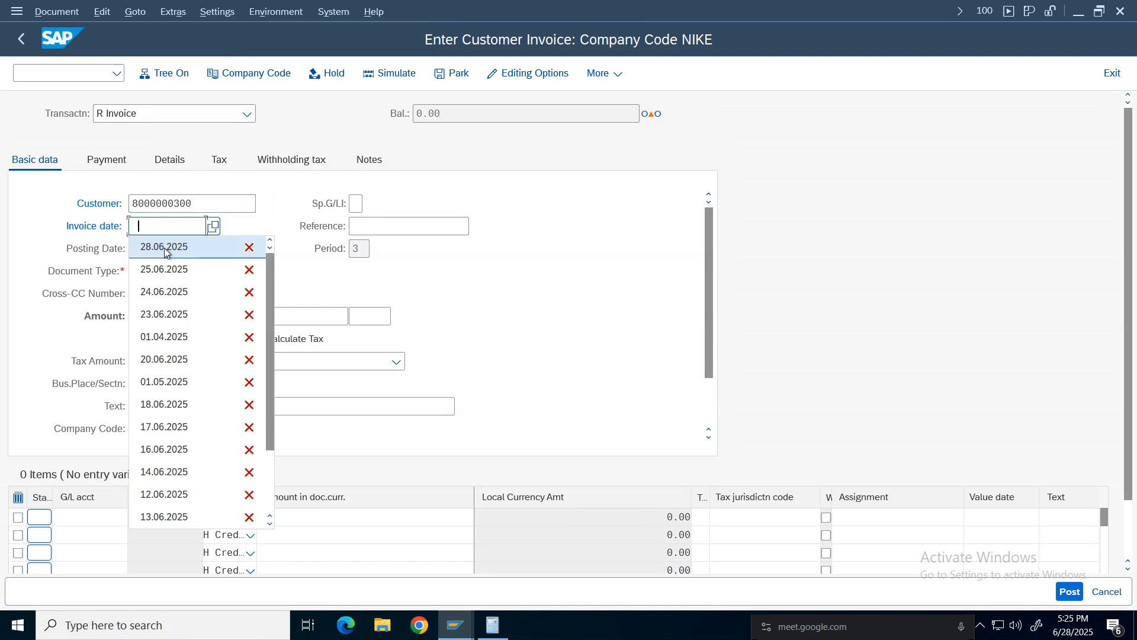
left_click(155, 248)
Add a line item for Sales account 4001 with amount 1000 and tax code O1.
left_click(87, 519)
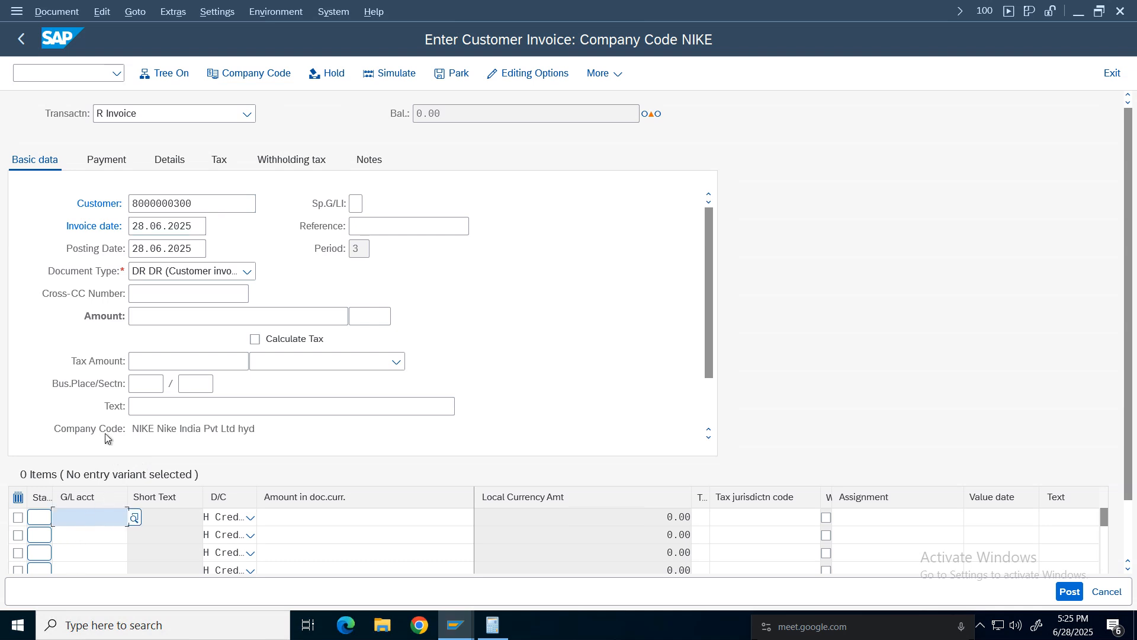
left_click(134, 521)
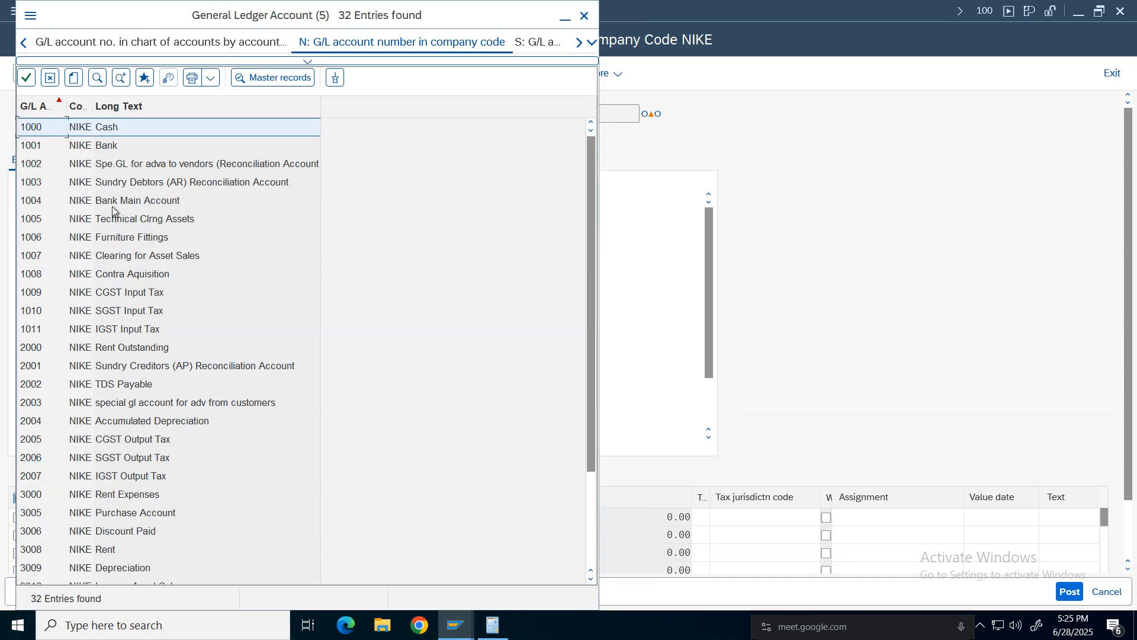
left_click(114, 550)
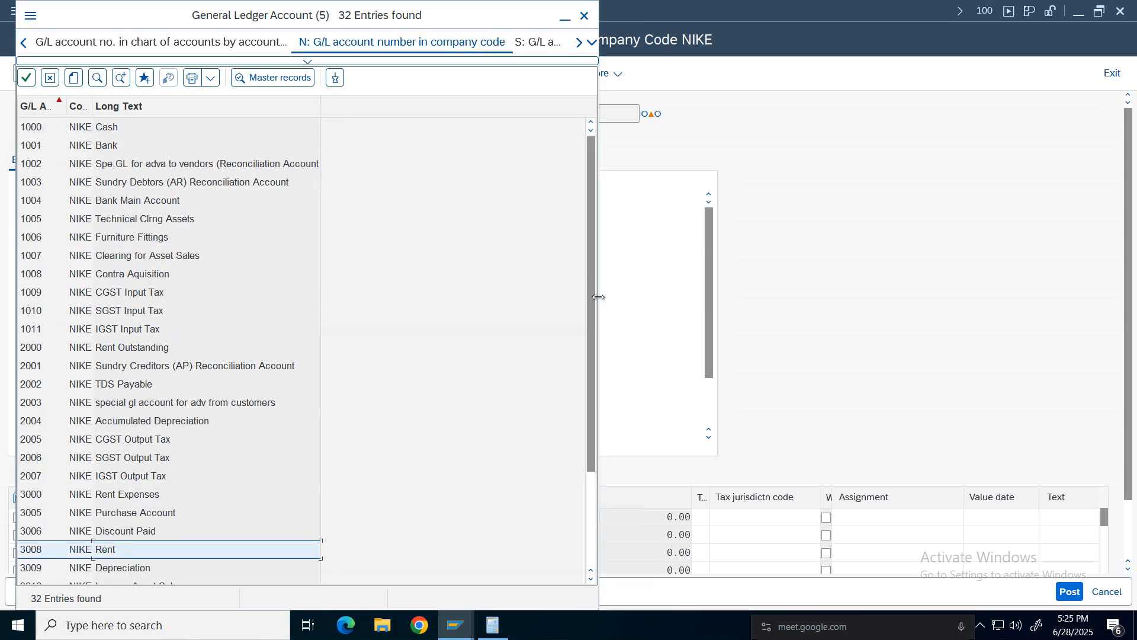
scroll(355, 462, "down", 2)
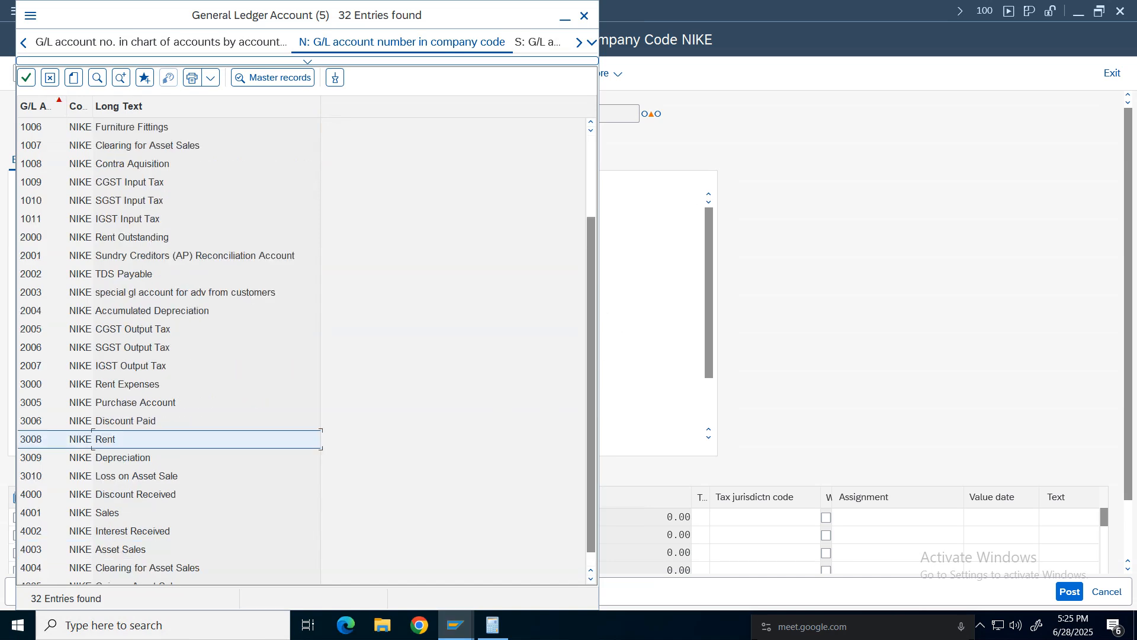
left_click(112, 516)
double_click(112, 516)
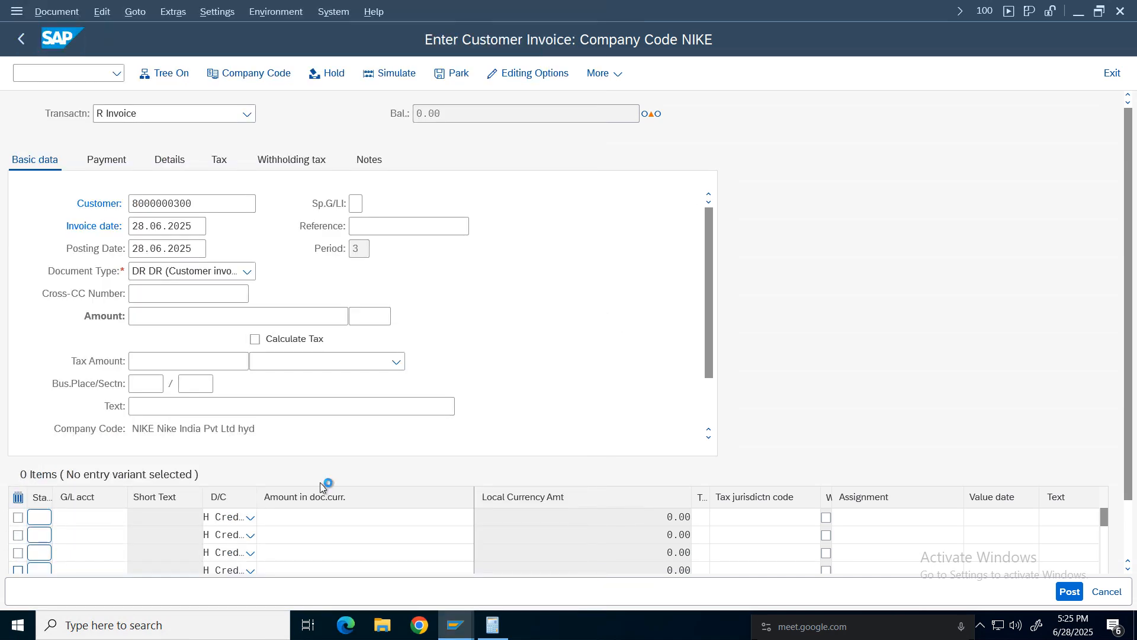
left_click(403, 518)
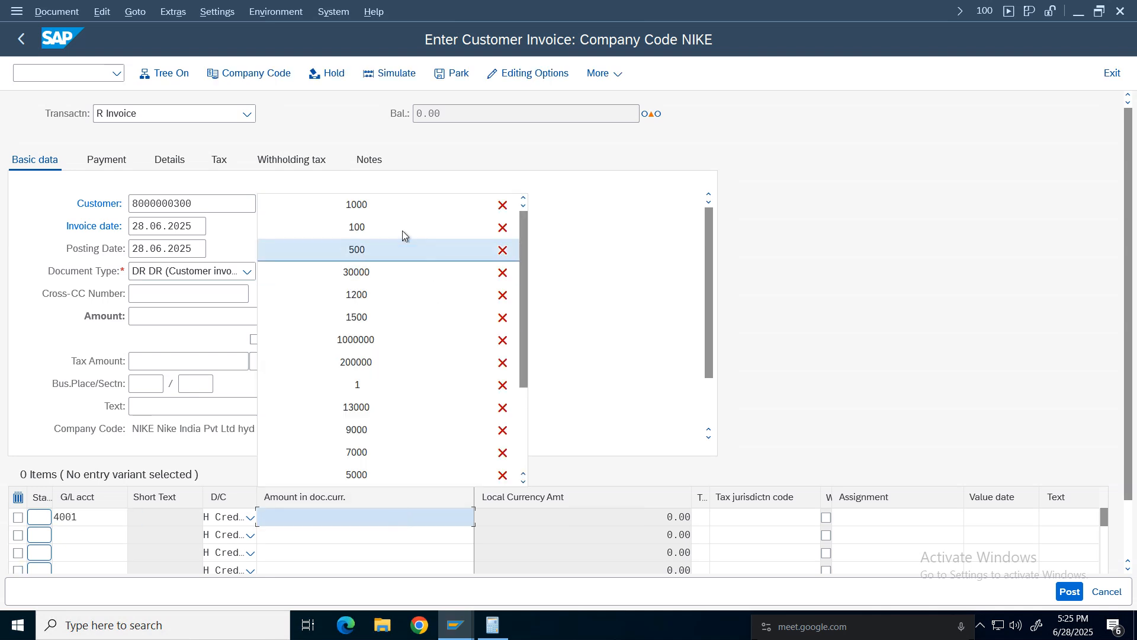
left_click(355, 203)
left_click(702, 518)
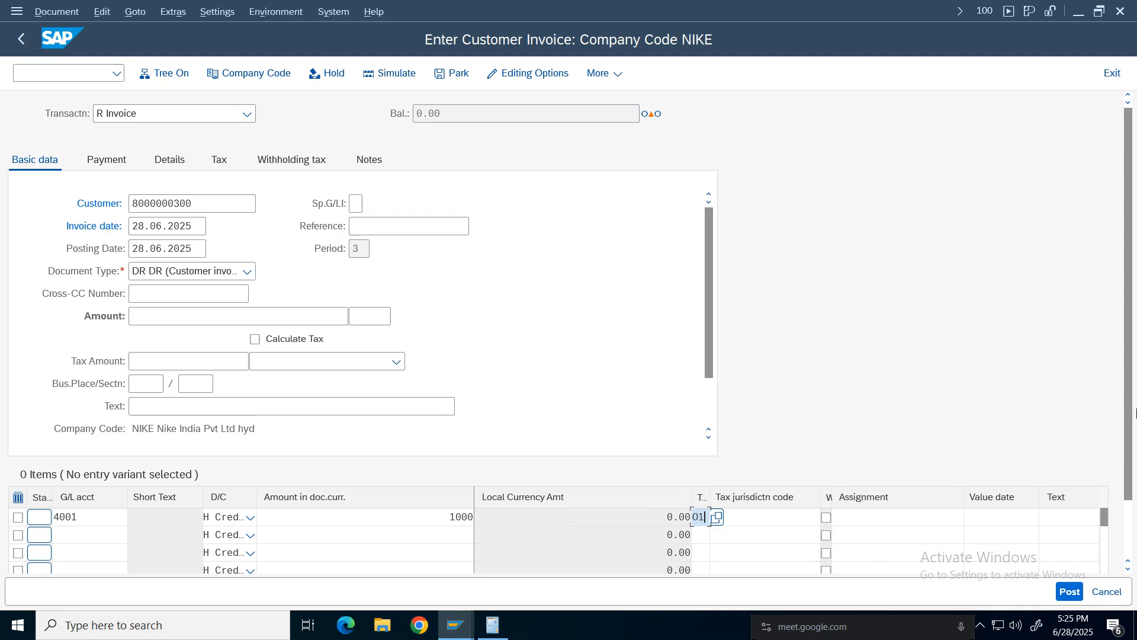
Enter cost center 100100 on the Sales line item.
scroll(1134, 413, "down", 2)
left_click(1096, 532)
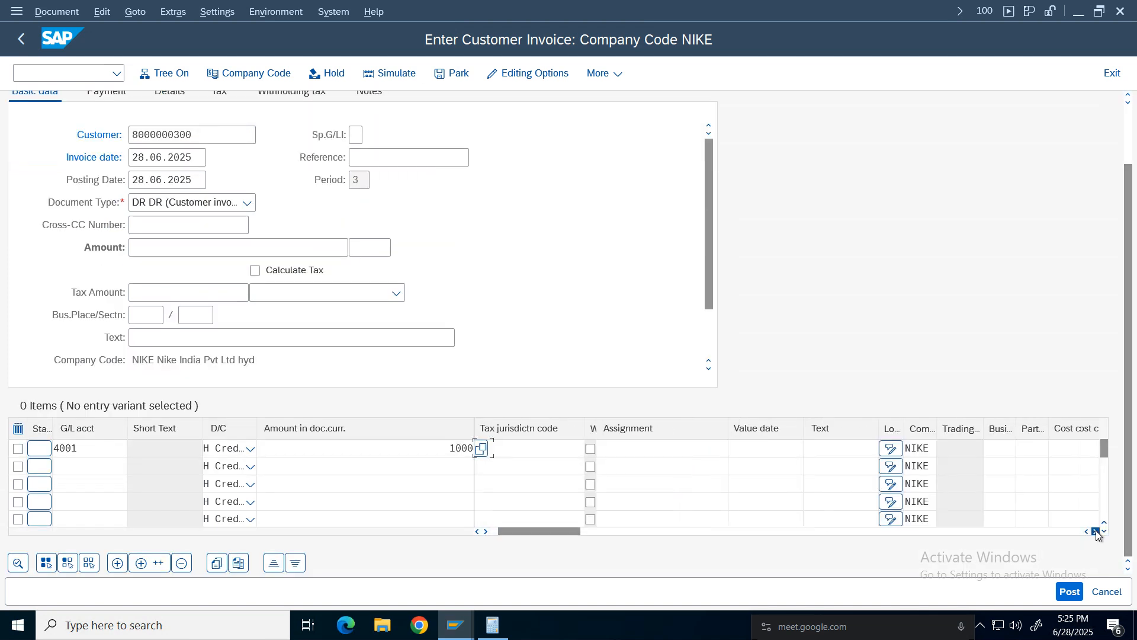
left_click(1096, 532)
left_click(1096, 531)
left_click(935, 454)
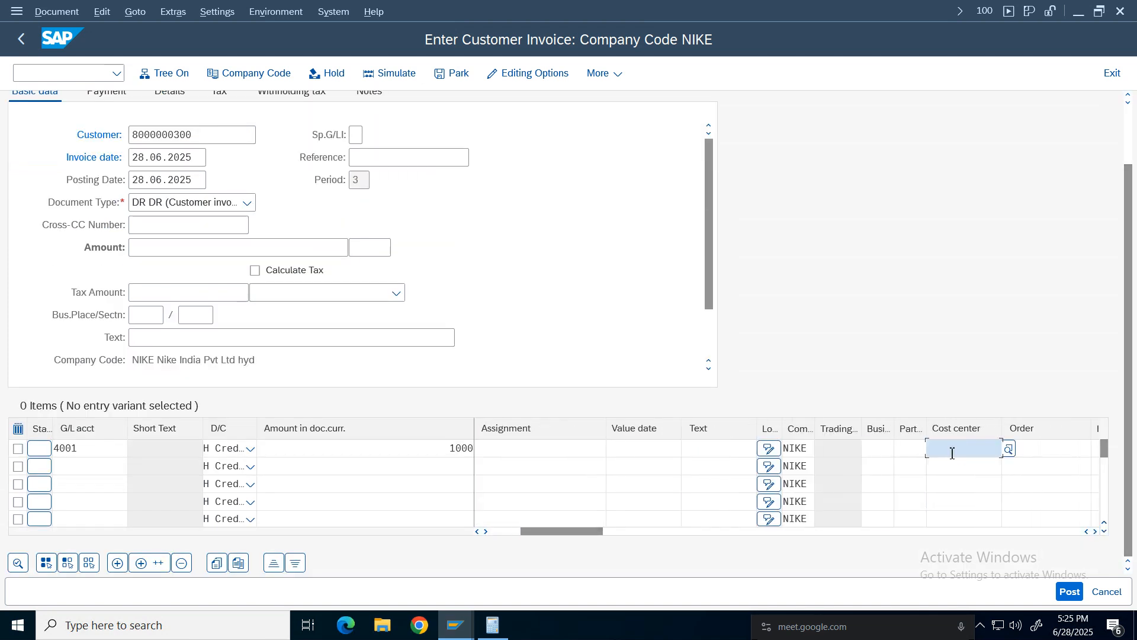
type("100100")
Set the invoice currency to INR.
left_click(226, 246)
key("Return")
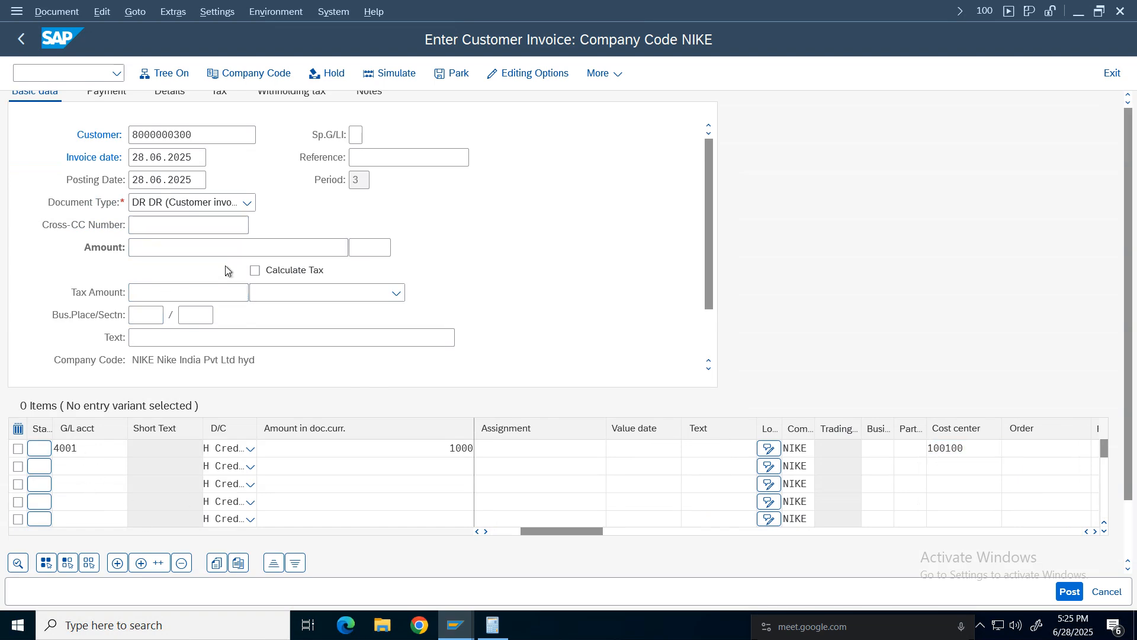
type("inr")
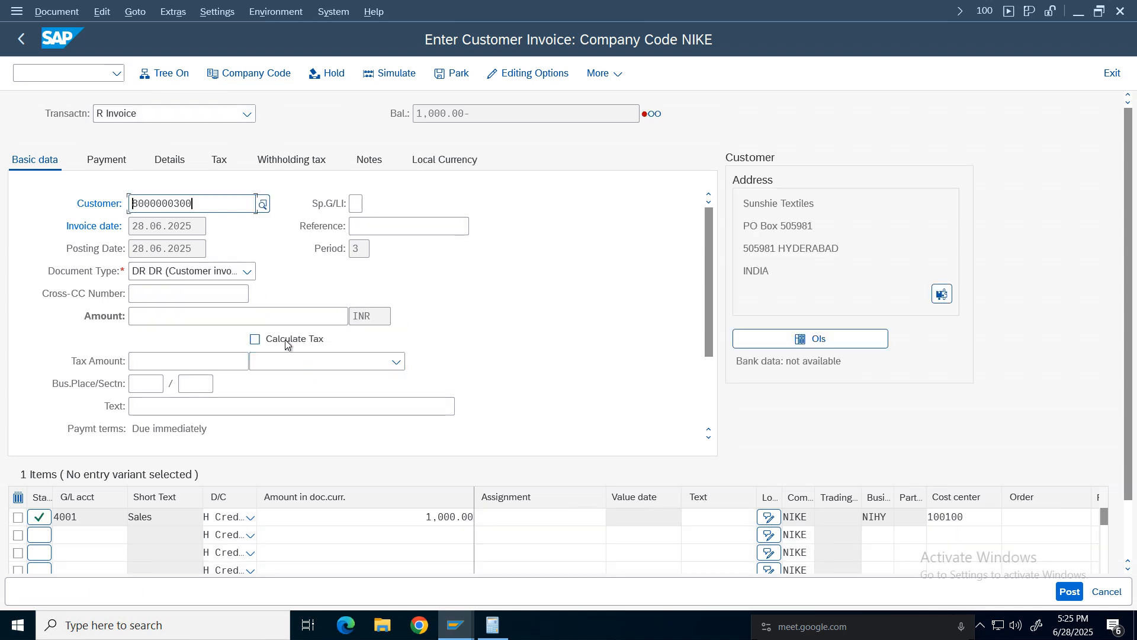
Turn on Calculate Tax and set the invoice amount to 1120.
left_click(288, 341)
double_click(456, 112)
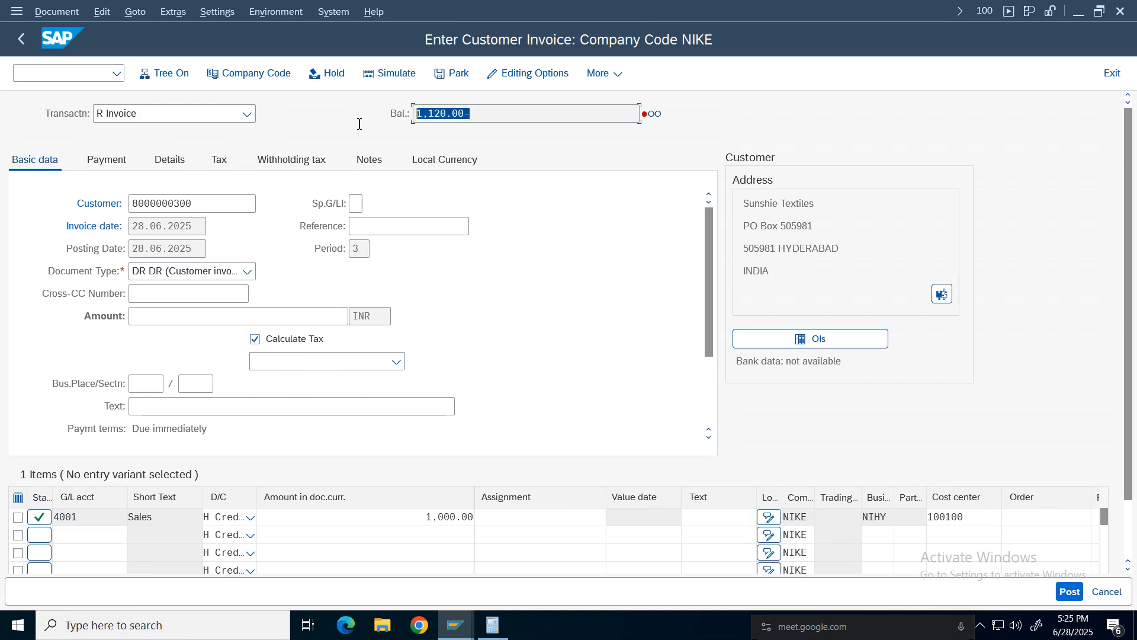
left_click(185, 313)
type("1120")
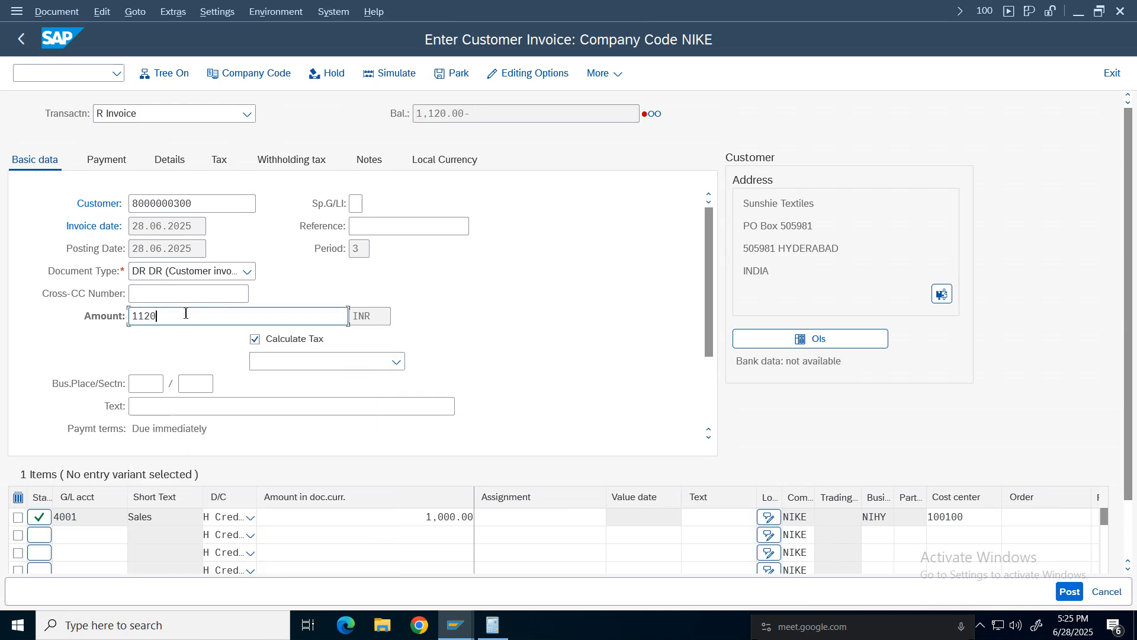
key("Return")
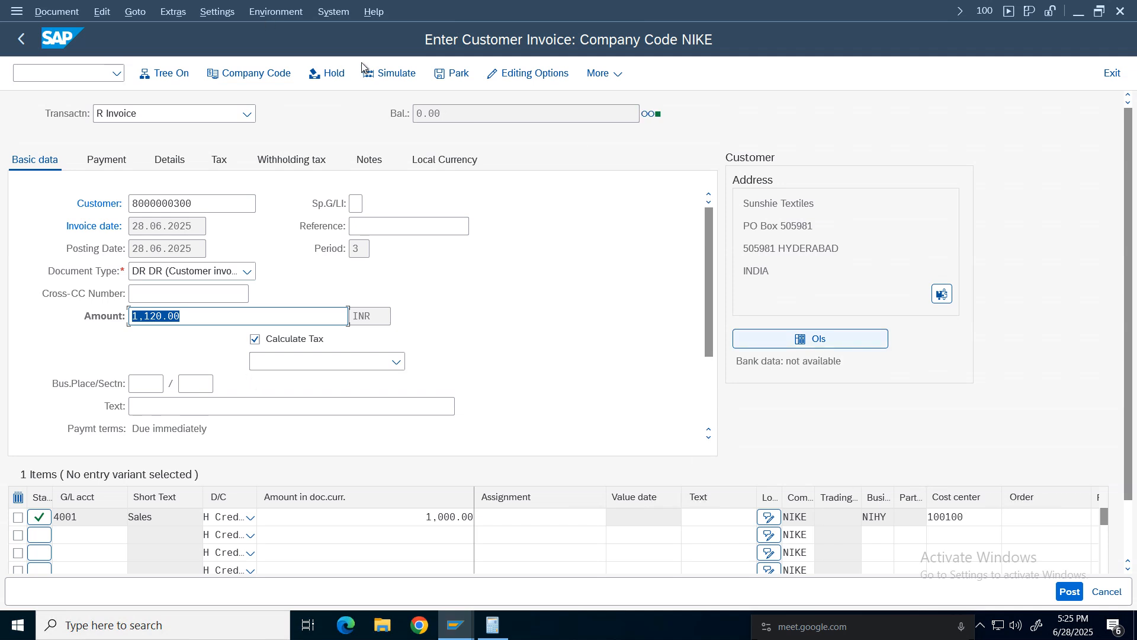
Simulate the customer invoice to review the generated tax line items.
left_click(394, 74)
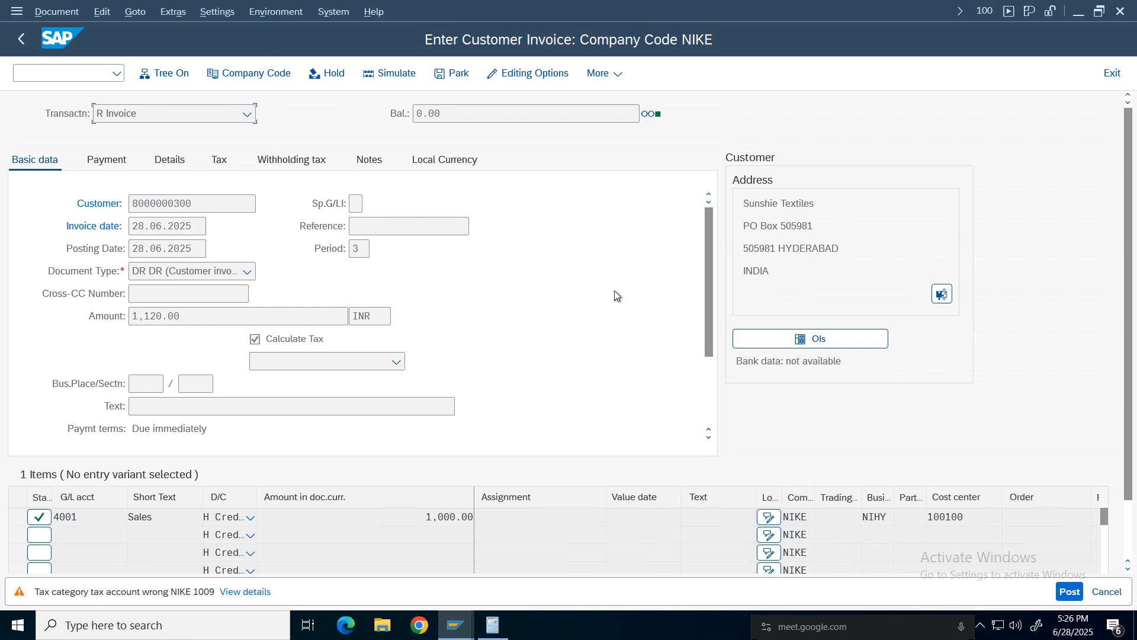
key("Return")
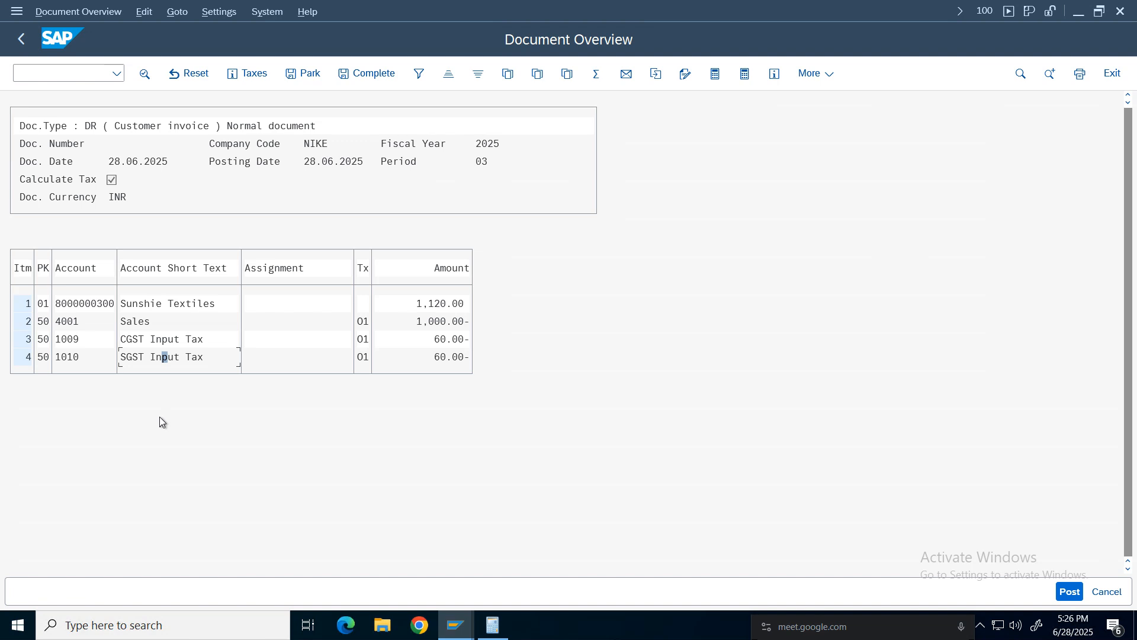
Leave the document overview and exit the invoice entry without posting, discarding the data.
left_click(1112, 74)
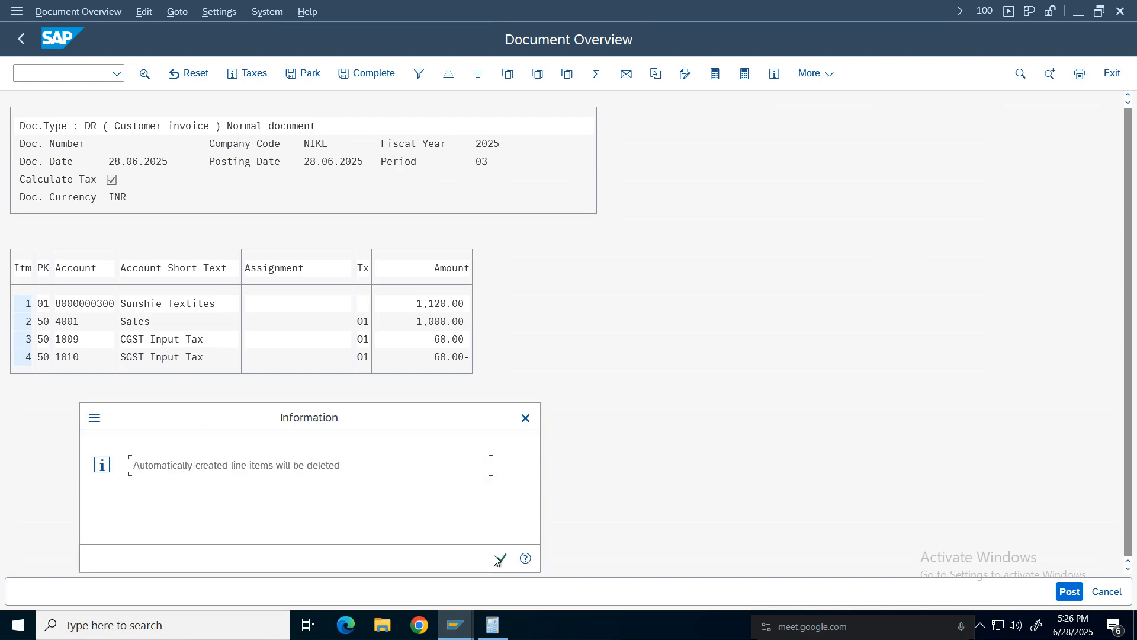
left_click(498, 560)
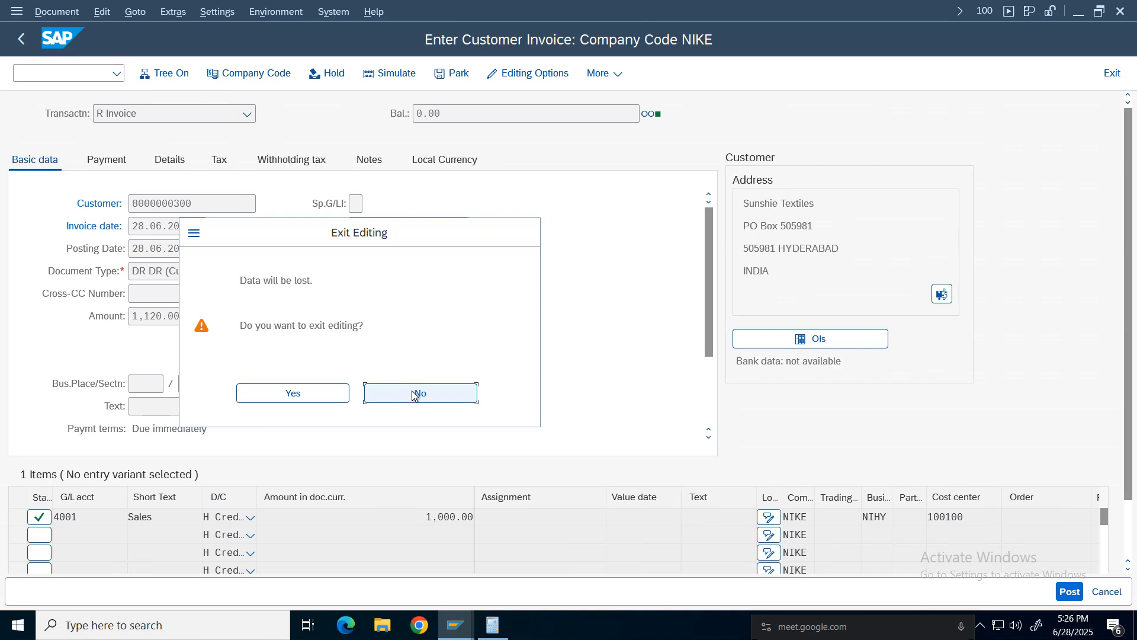
left_click(414, 393)
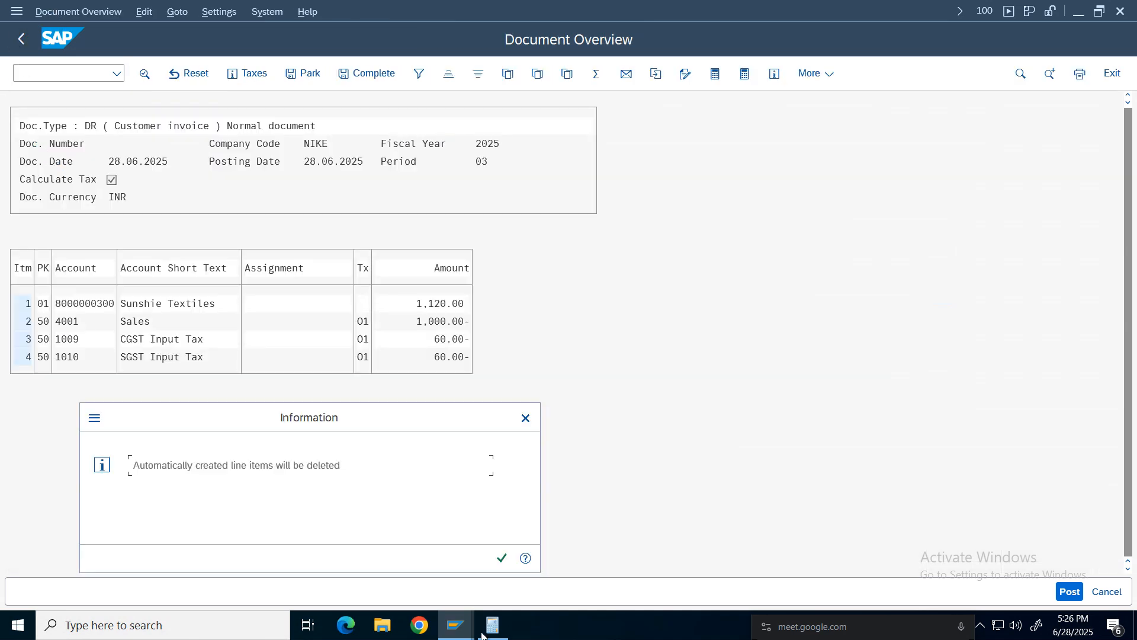
left_click(502, 559)
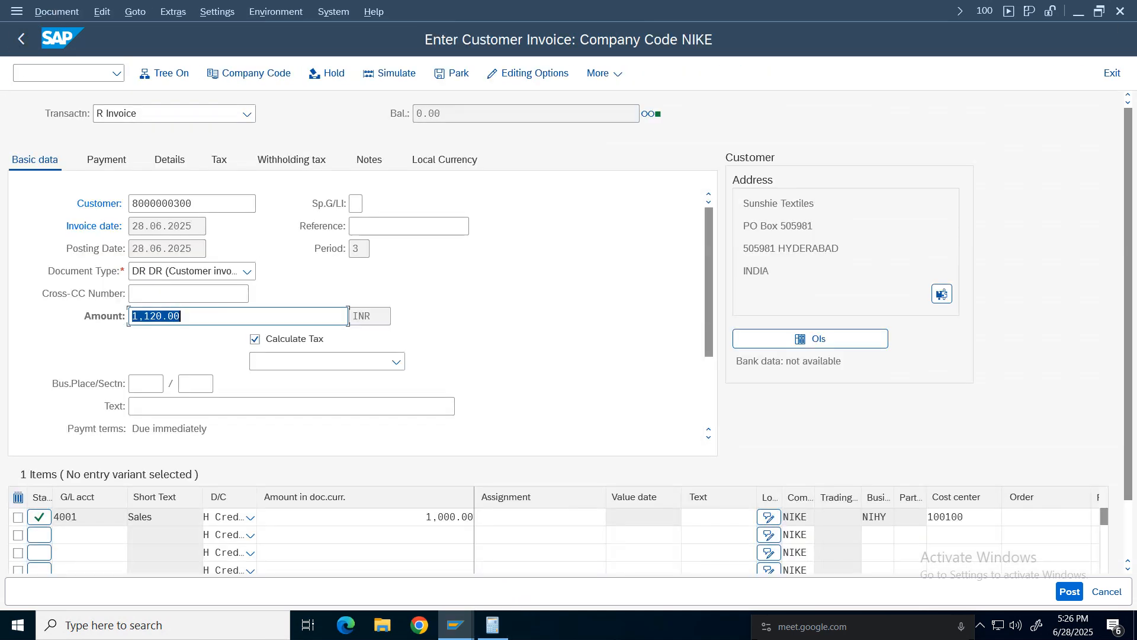
left_click(1114, 73)
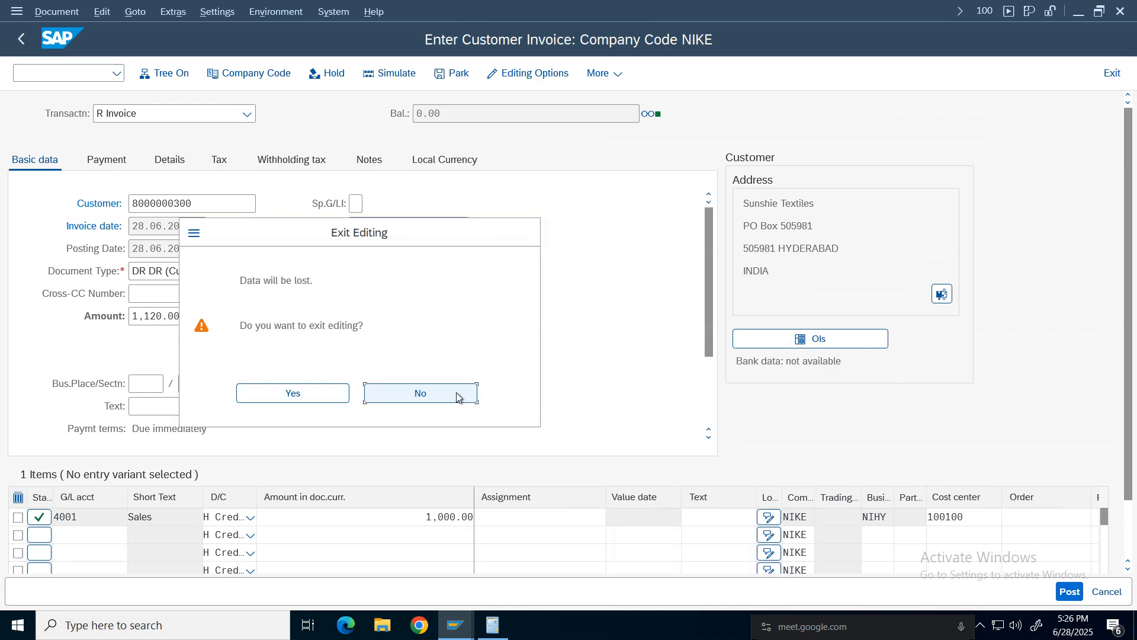
left_click(318, 400)
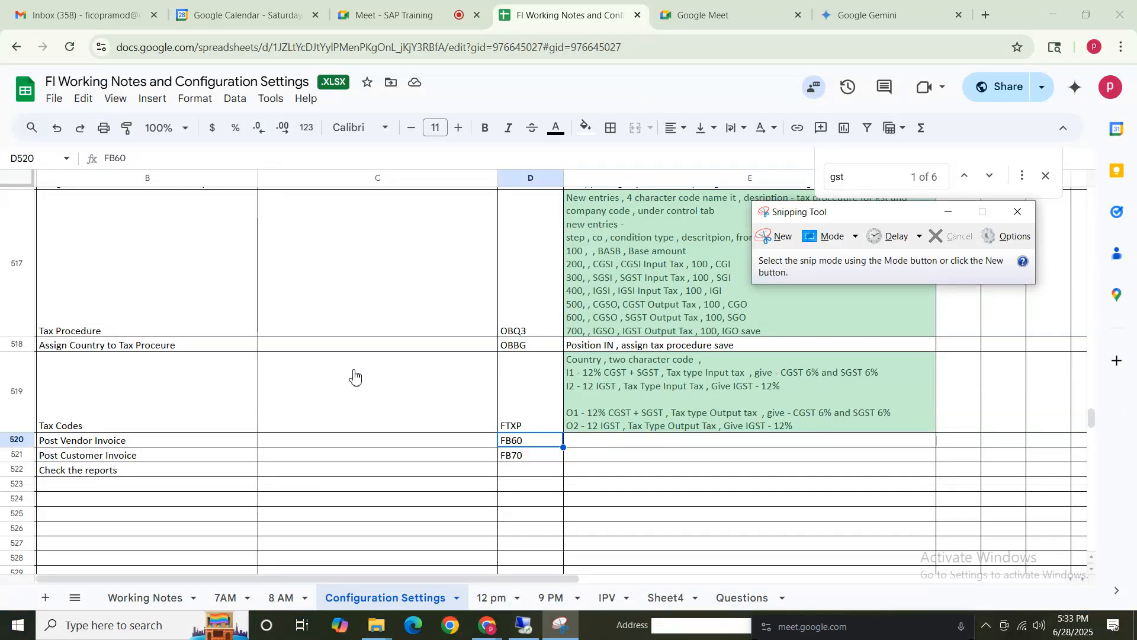
Switch to the FI Working Notes spreadsheet and review the GST configuration notes section.
left_click(322, 394)
left_click(128, 334)
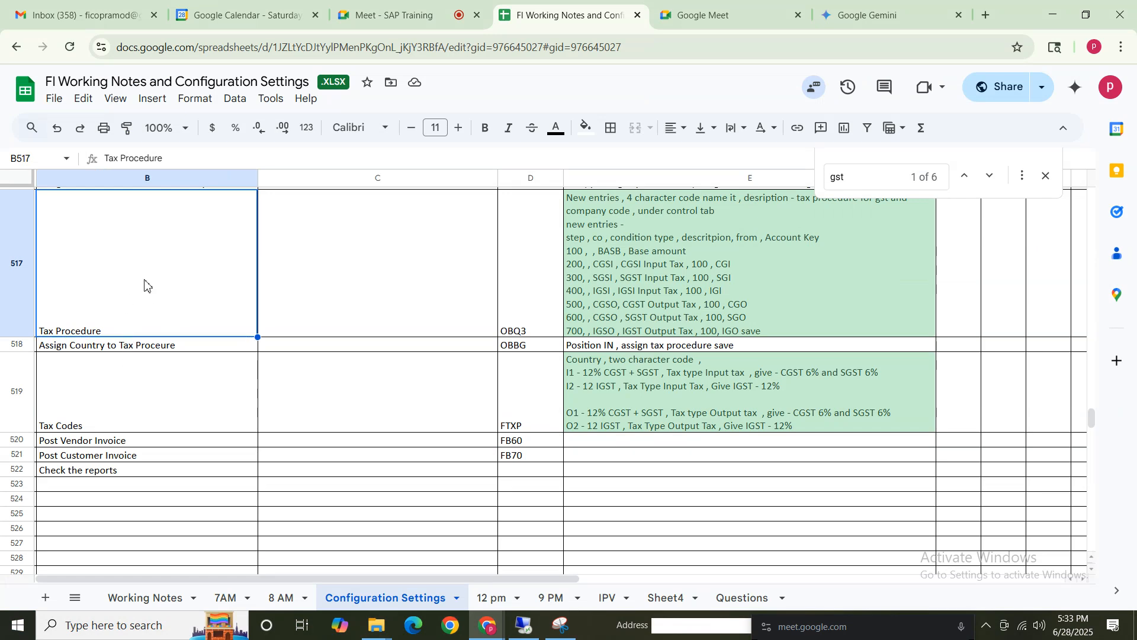
key("Up")
key("Up")
key("Up")
key("Up")
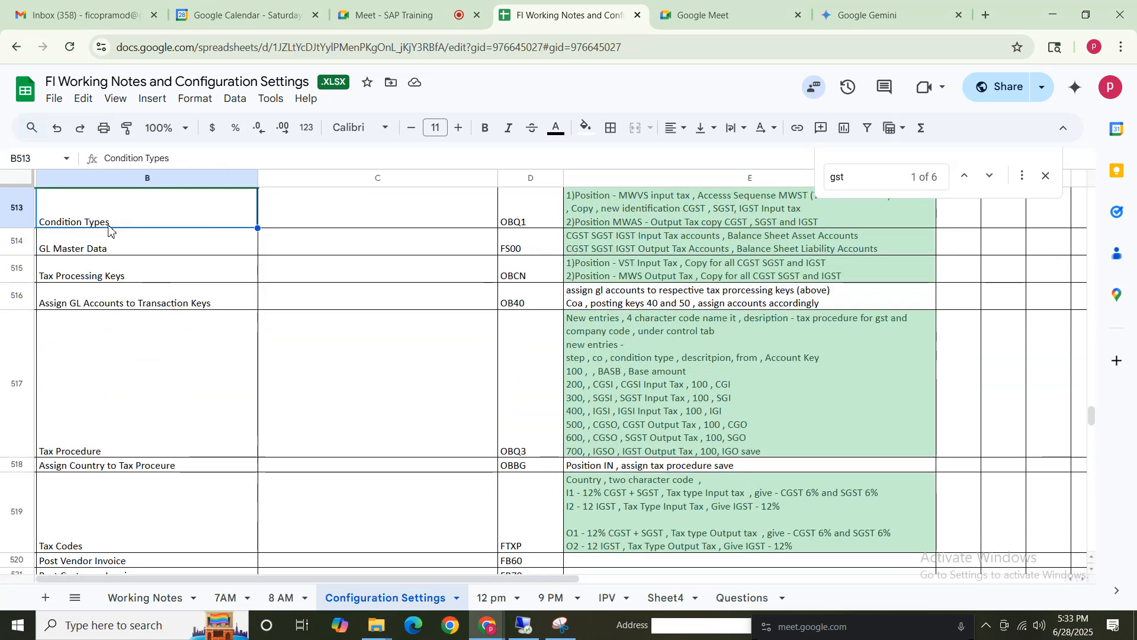
left_click(640, 225)
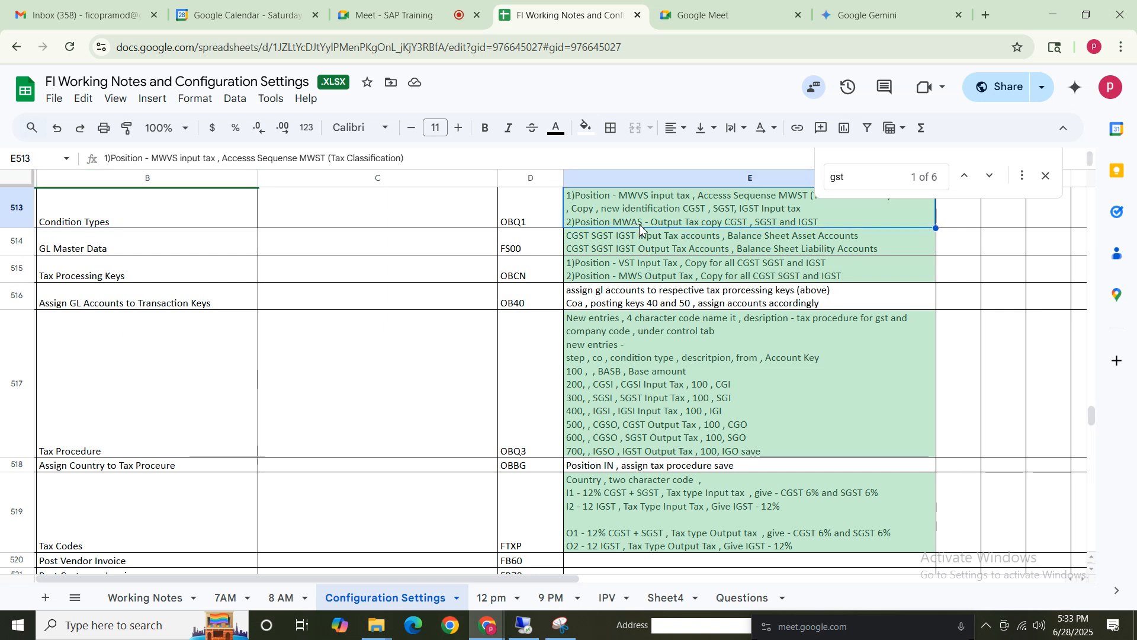
key("Up")
key("Up")
key("Up")
key("Up")
key("Up")
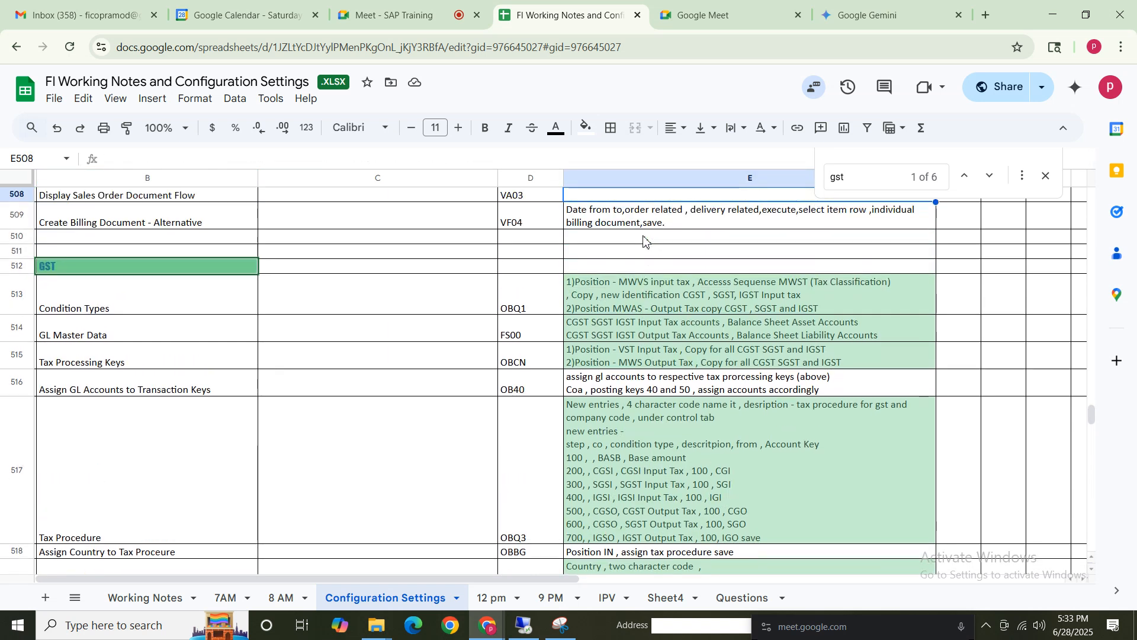
Review the spreadsheet notes on tax processing keys and assigning G/L accounts to transaction keys in OB40.
left_click(664, 363)
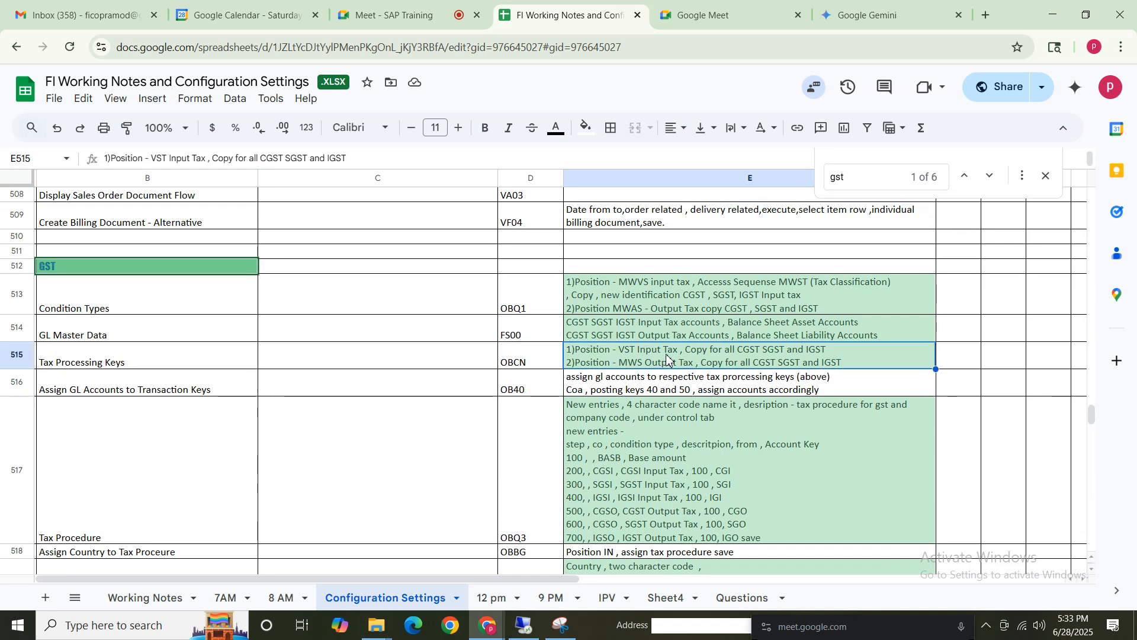
left_click(656, 333)
left_click(157, 390)
left_click_drag(286, 391, 665, 394)
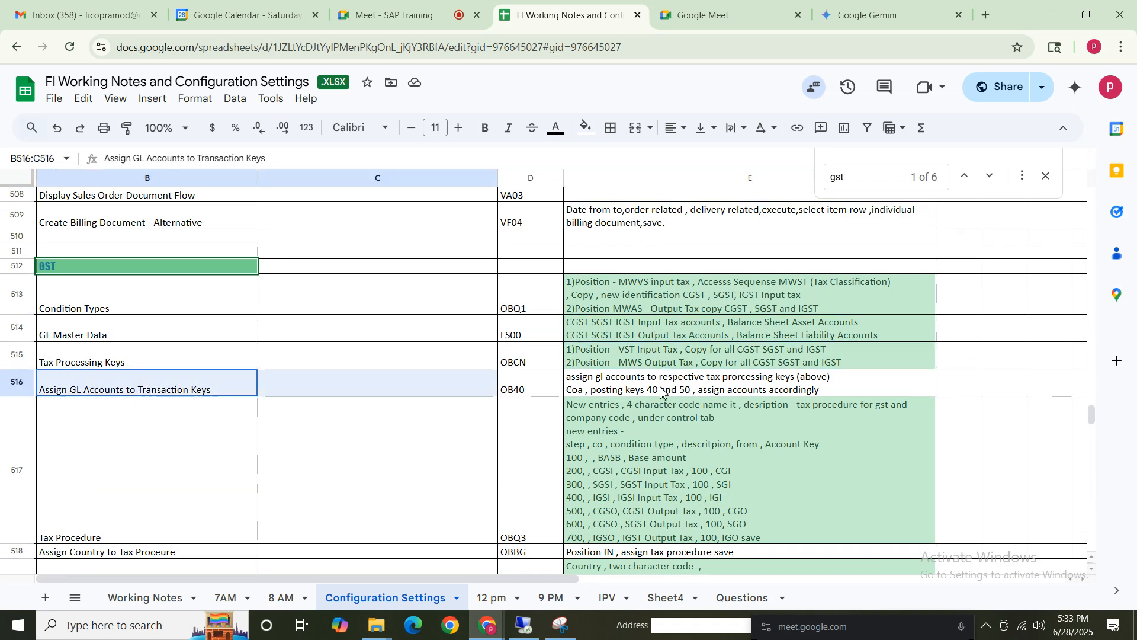
left_click(665, 391)
left_click(475, 385)
left_click(643, 388)
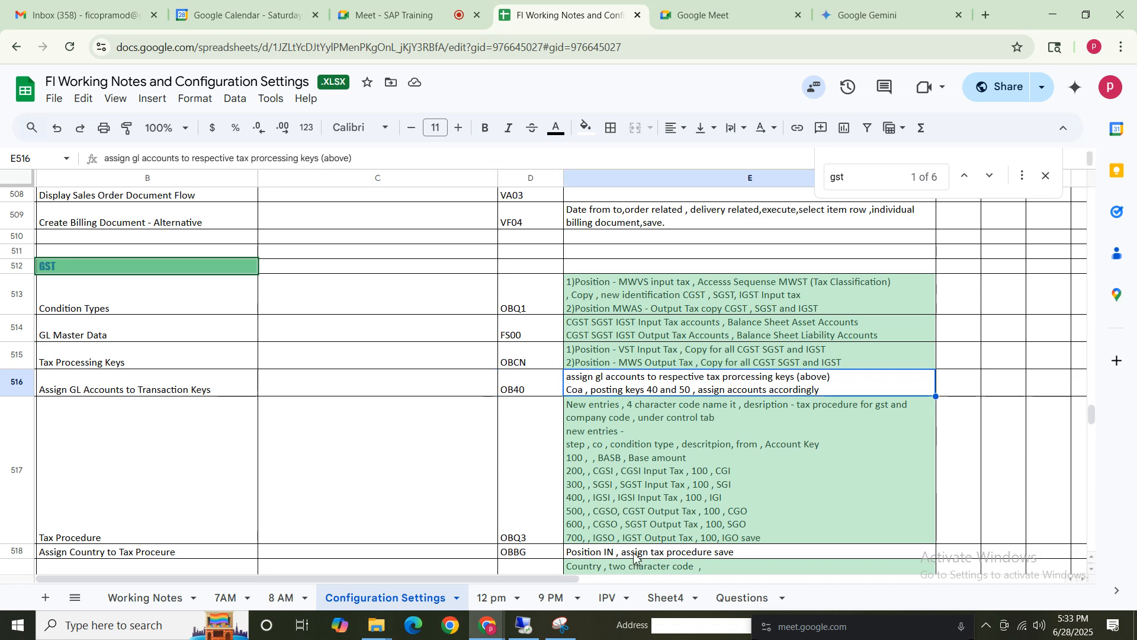
Switch to SAP, open the automatic posting procedures for taxes on sales/purchases and browse the transaction keys.
left_click(527, 626)
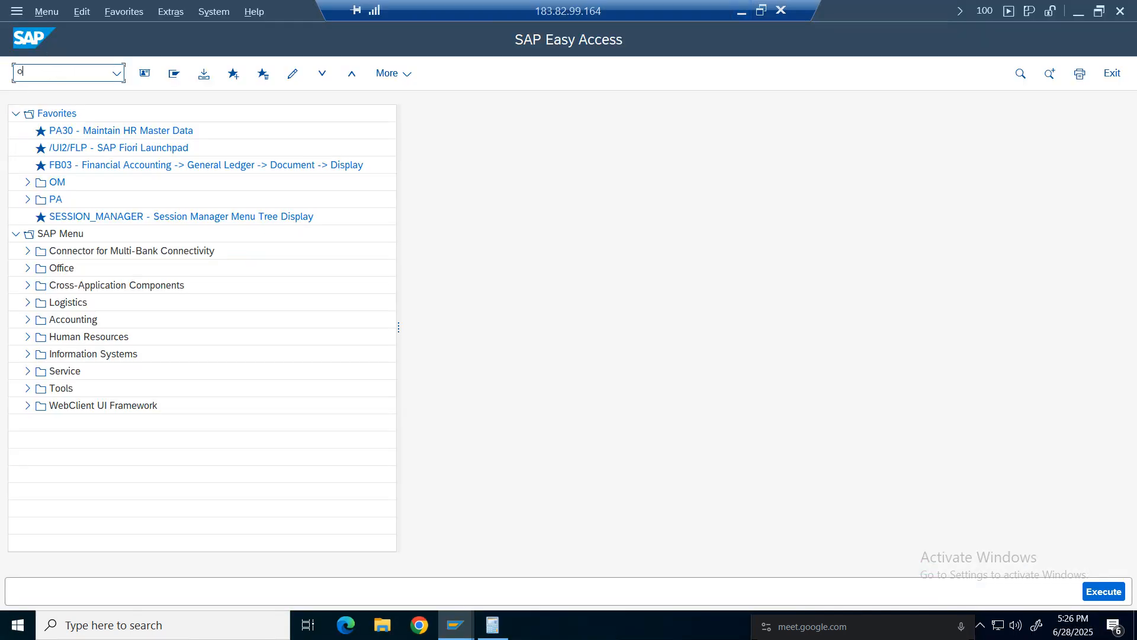
key("Return")
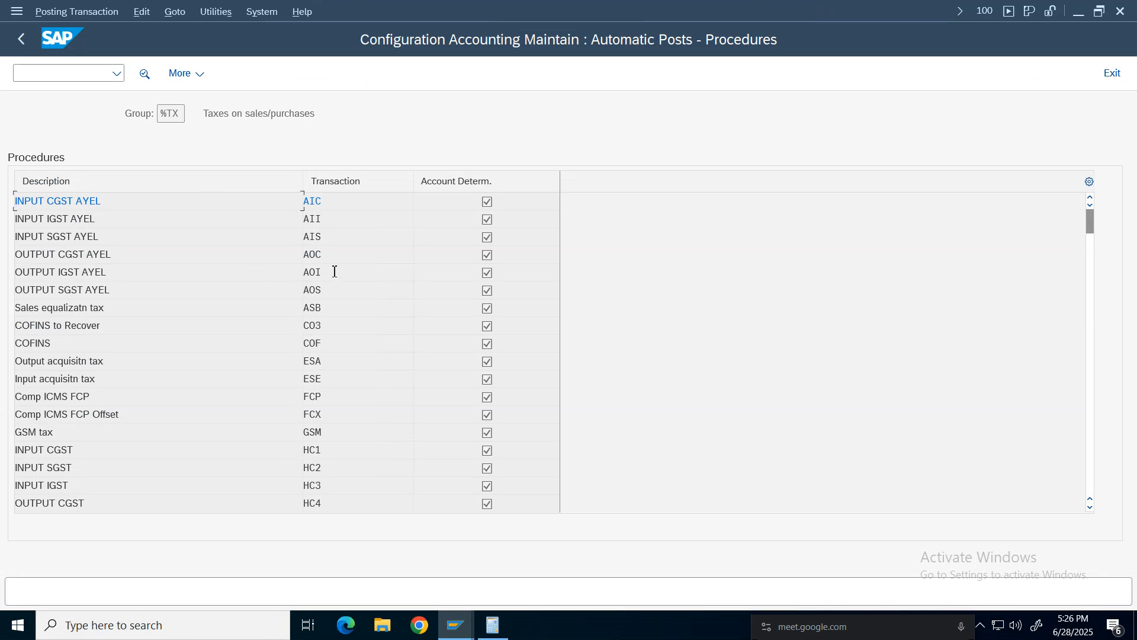
left_click(323, 346)
scroll(322, 351, "down", 1)
scroll(322, 351, "up", 1)
scroll(324, 353, "down", 1)
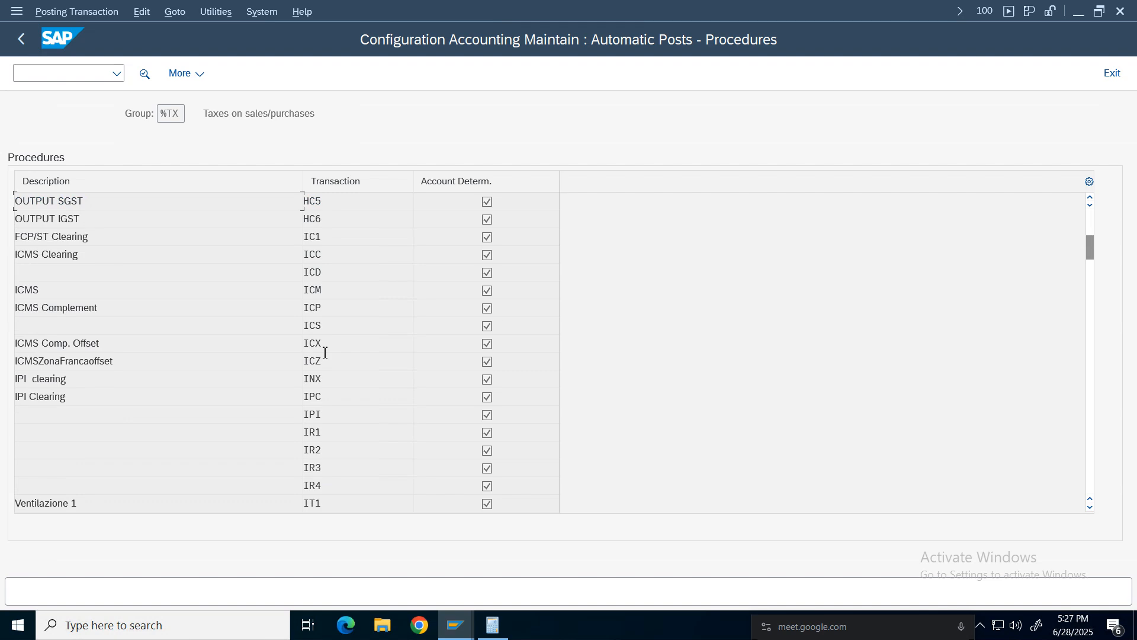
scroll(324, 353, "down", 1)
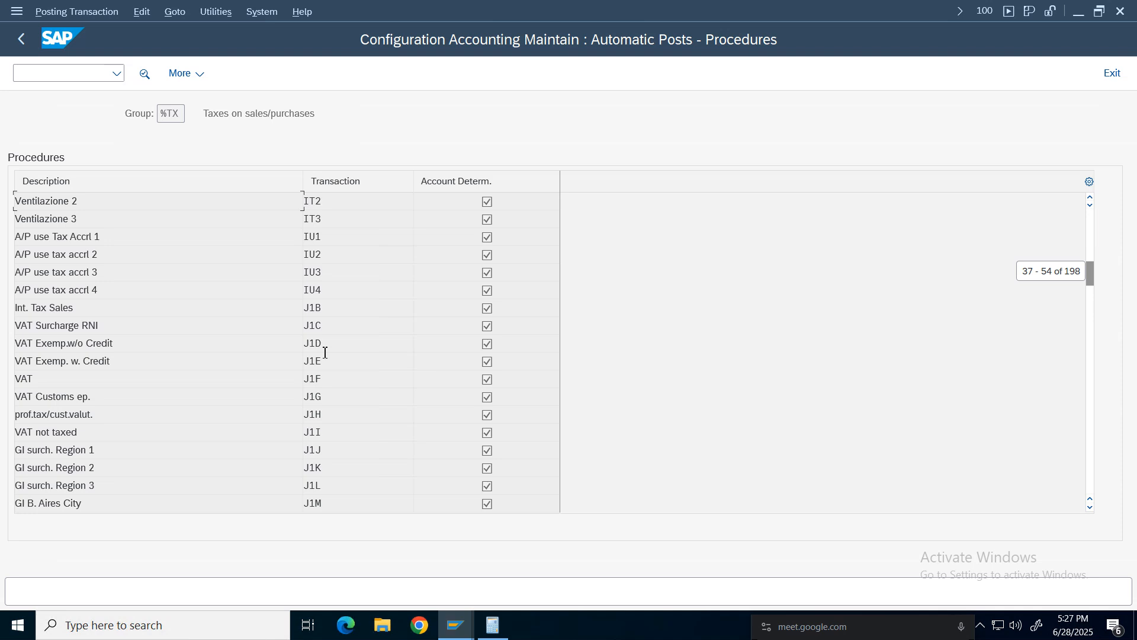
scroll(324, 352, "down", 2)
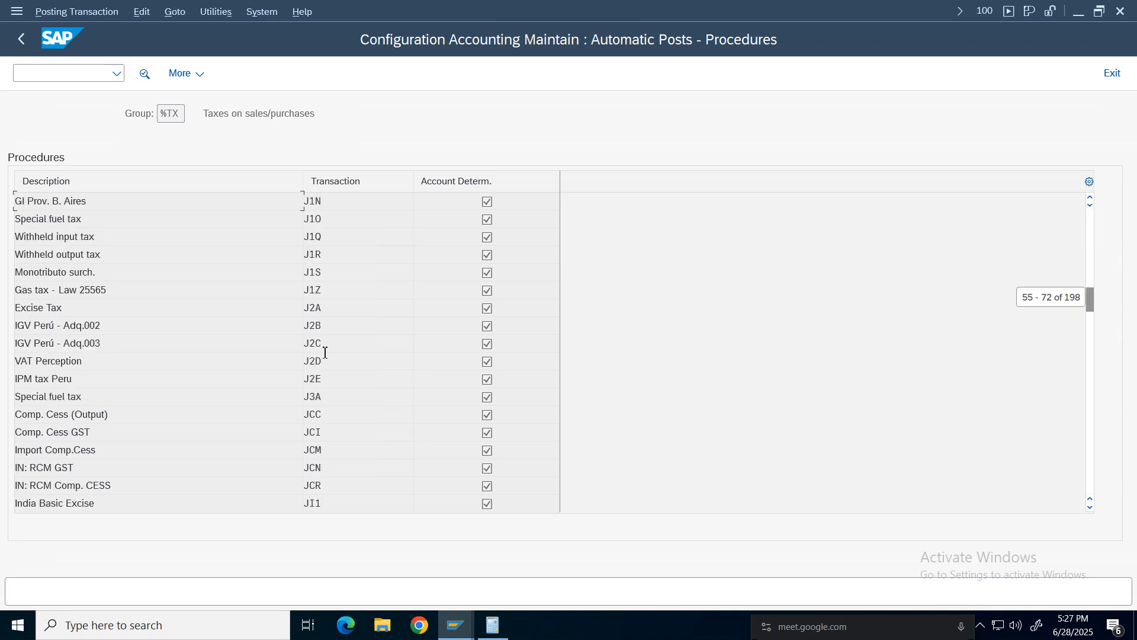
scroll(325, 352, "down", 1)
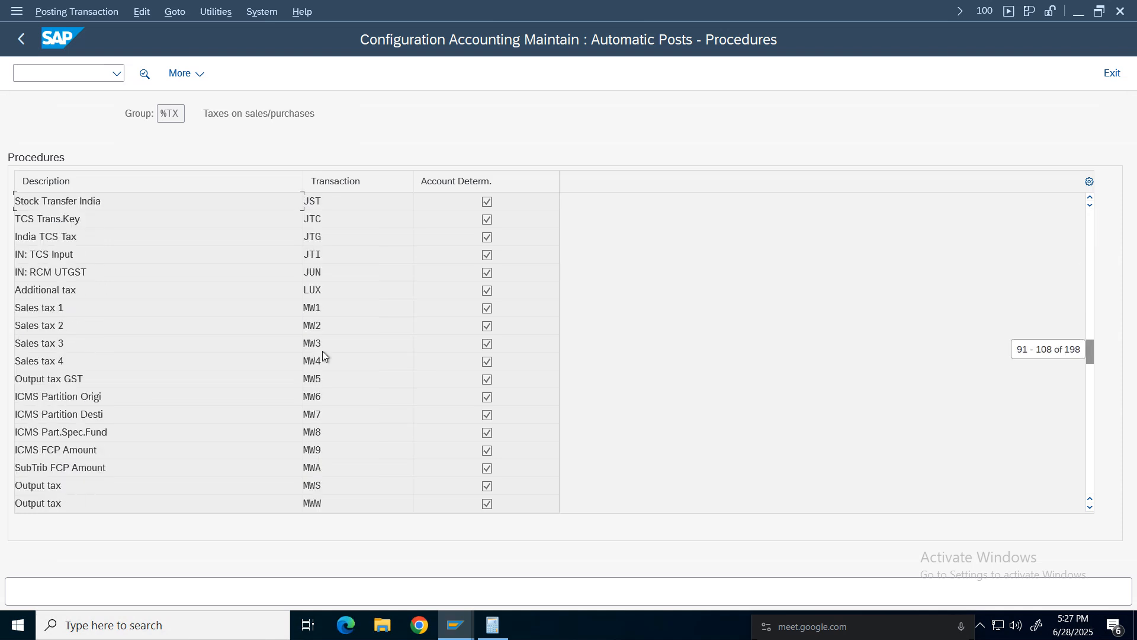
scroll(323, 352, "down", 1)
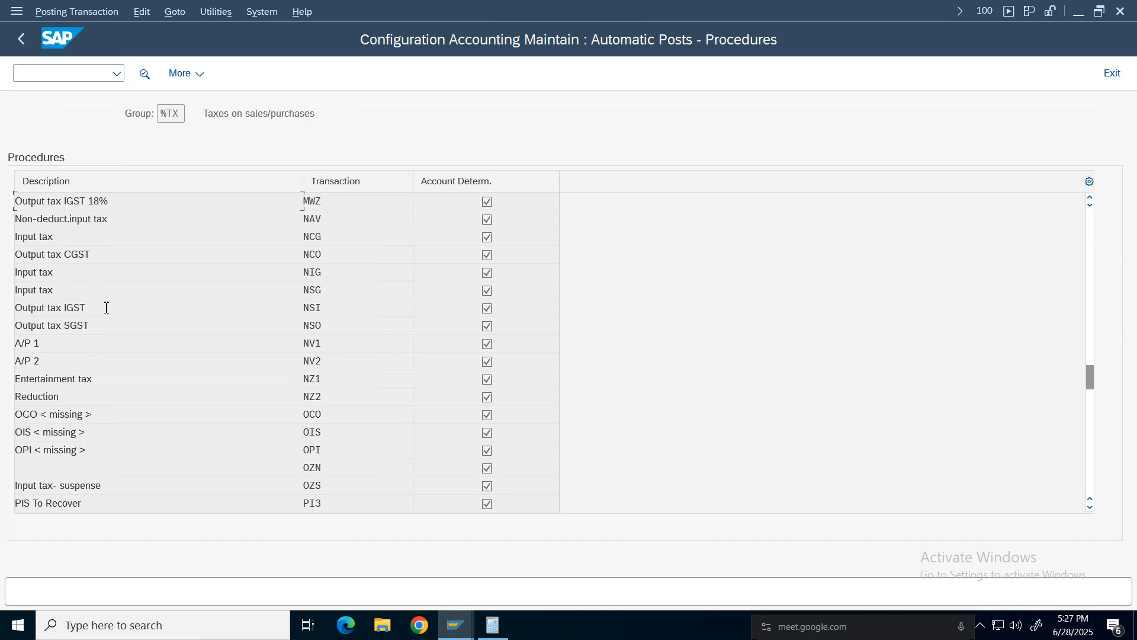
Try to open the Output tax CGST key's accounts for chart of accounts NCOA, then exit to the main menu.
left_click(77, 327)
left_click_drag(90, 327, 15, 326)
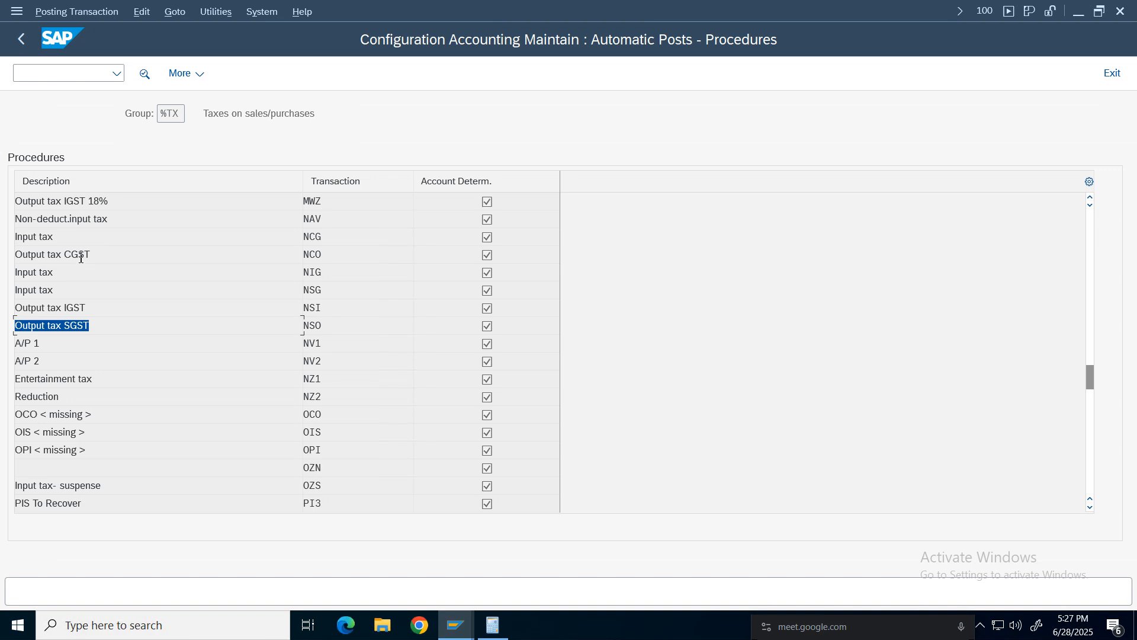
left_click_drag(79, 255, 15, 255)
left_click_drag(90, 325, 40, 323)
double_click(39, 323)
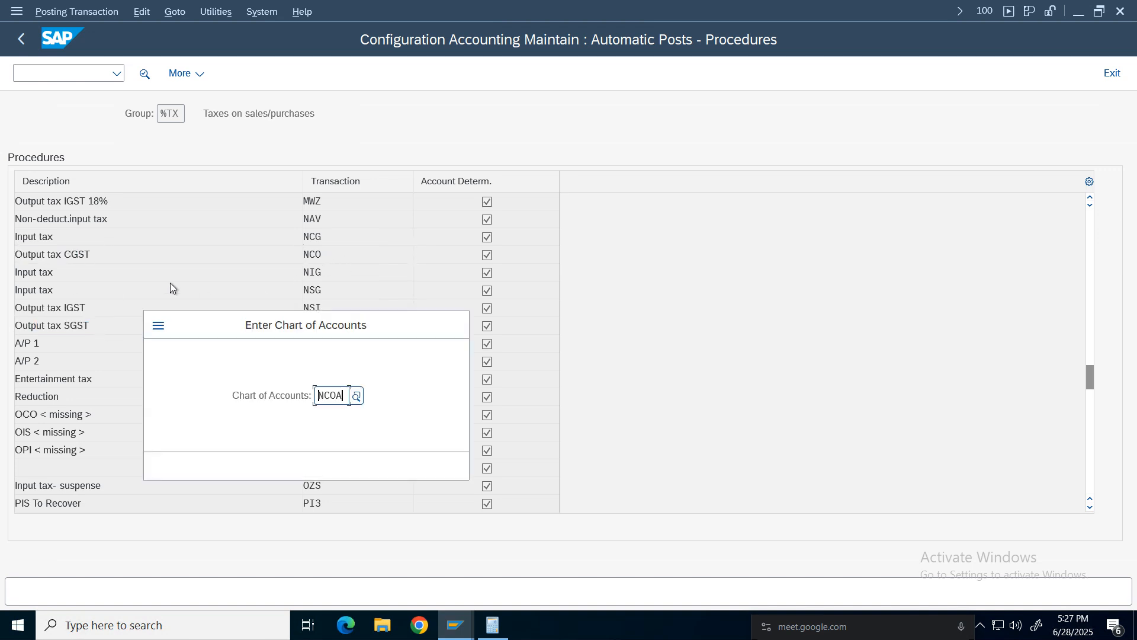
left_click(431, 466)
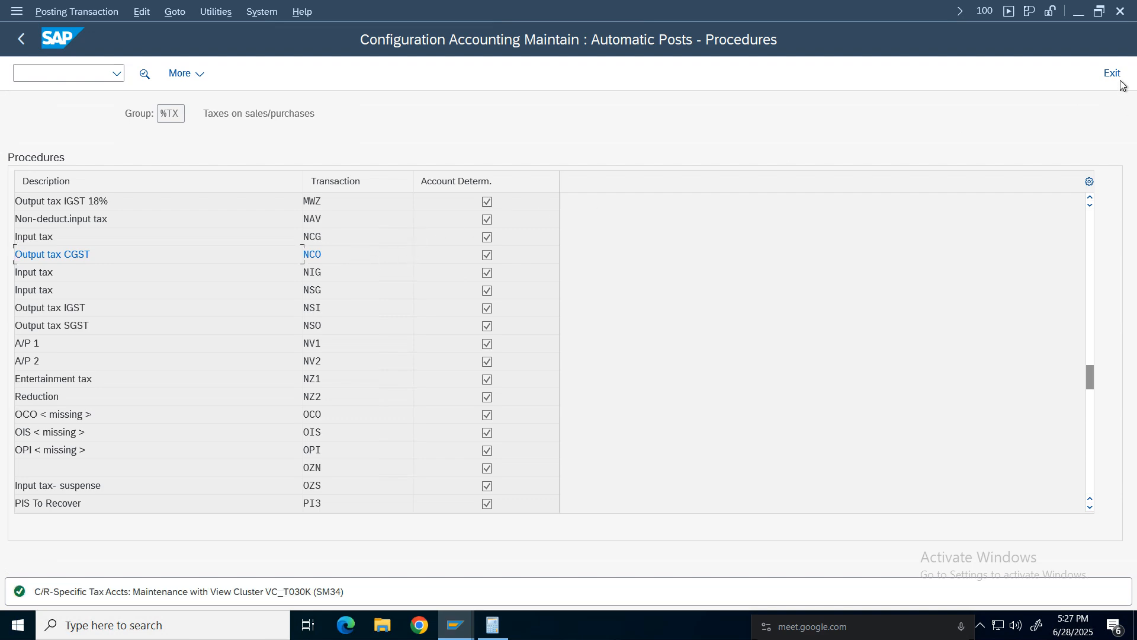
key("shift+F3")
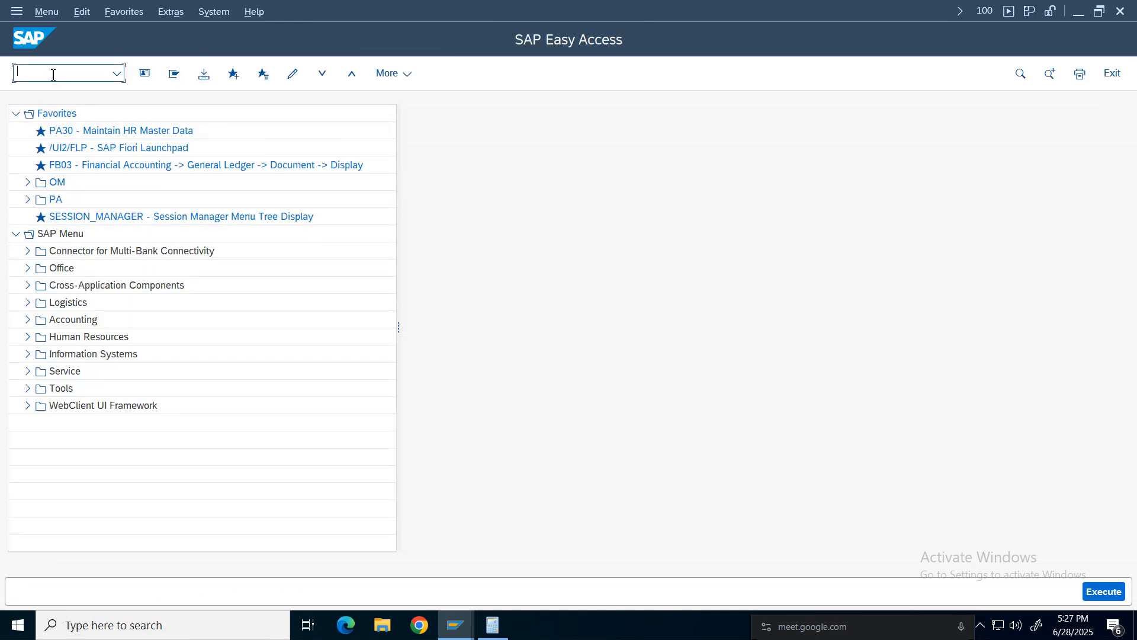
Switch to the IMG session and open Define Tax Accounts under tax Posting.
left_click(455, 624)
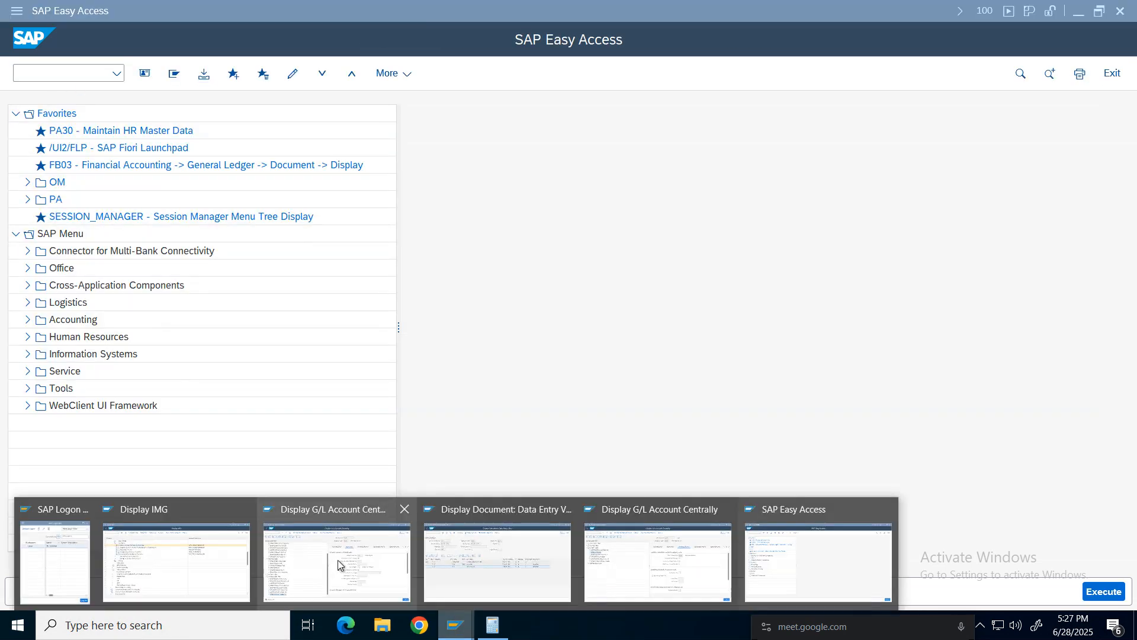
left_click(176, 563)
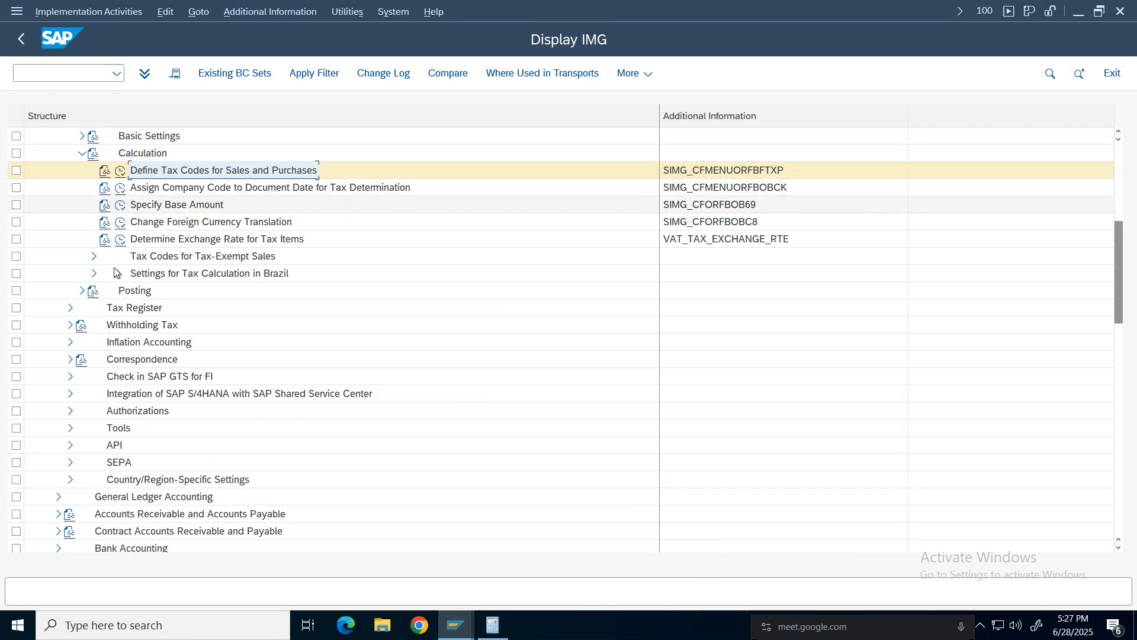
left_click(83, 290)
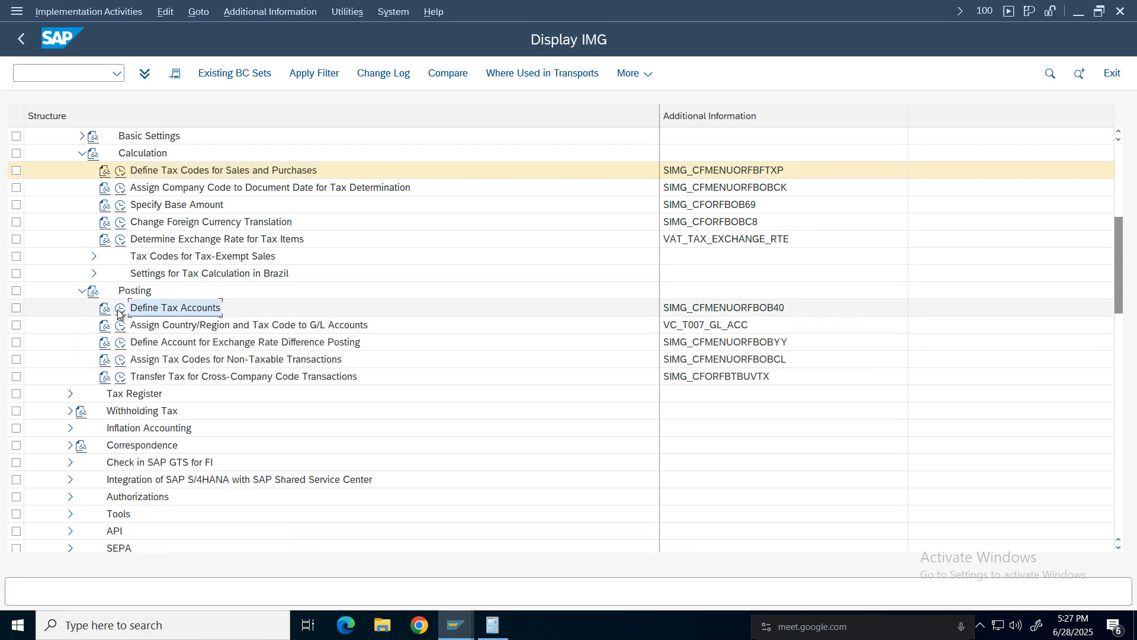
left_click(119, 309)
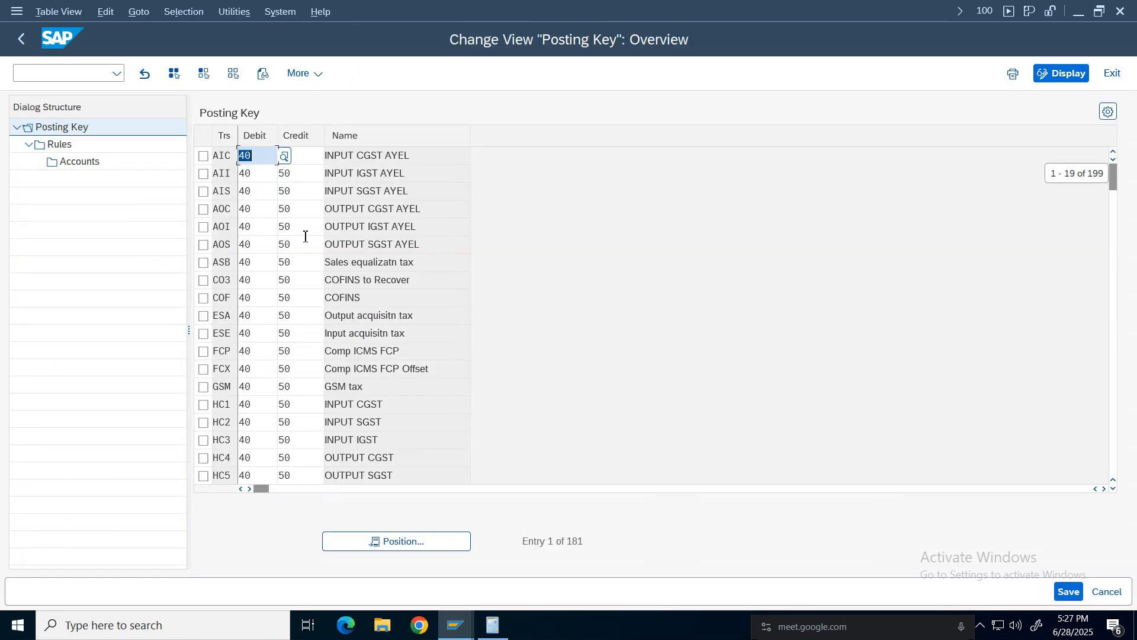
Position the posting key list at transaction NCG and select the NCO Output tax CGST key.
left_click(406, 543)
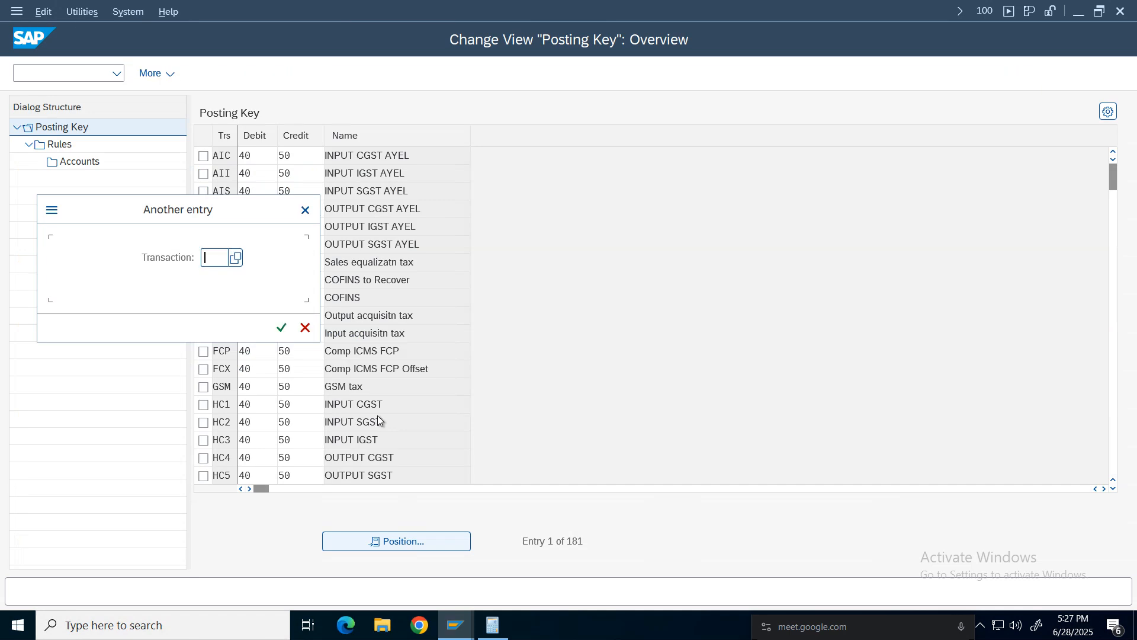
type("nco")
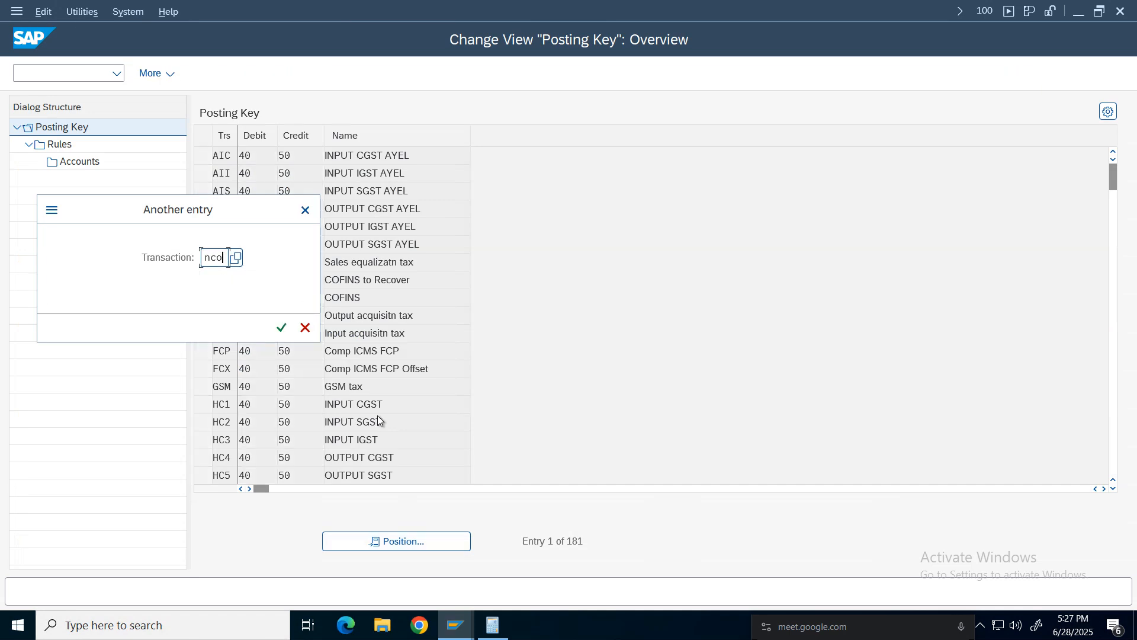
key("BackSpace")
type("g")
key("Return")
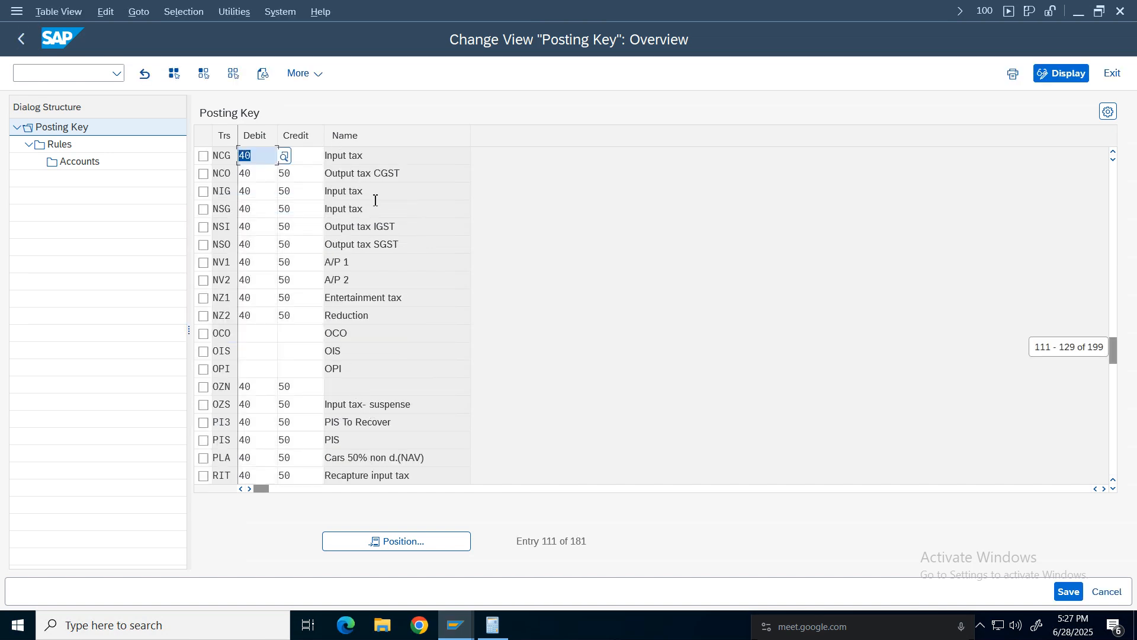
left_click(364, 173)
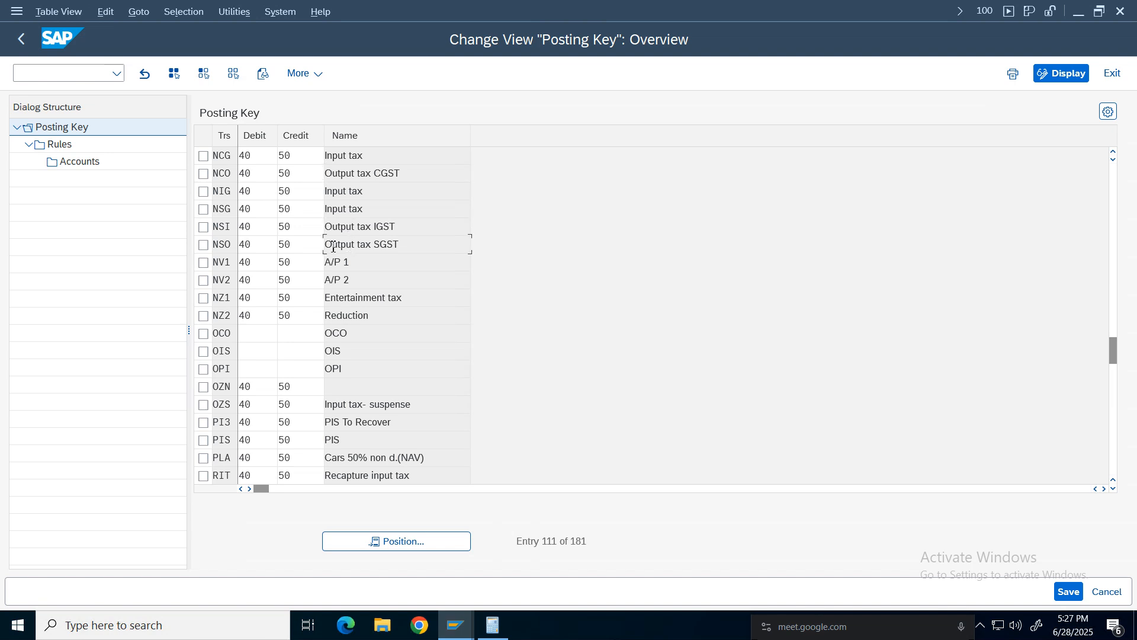
left_click(204, 174)
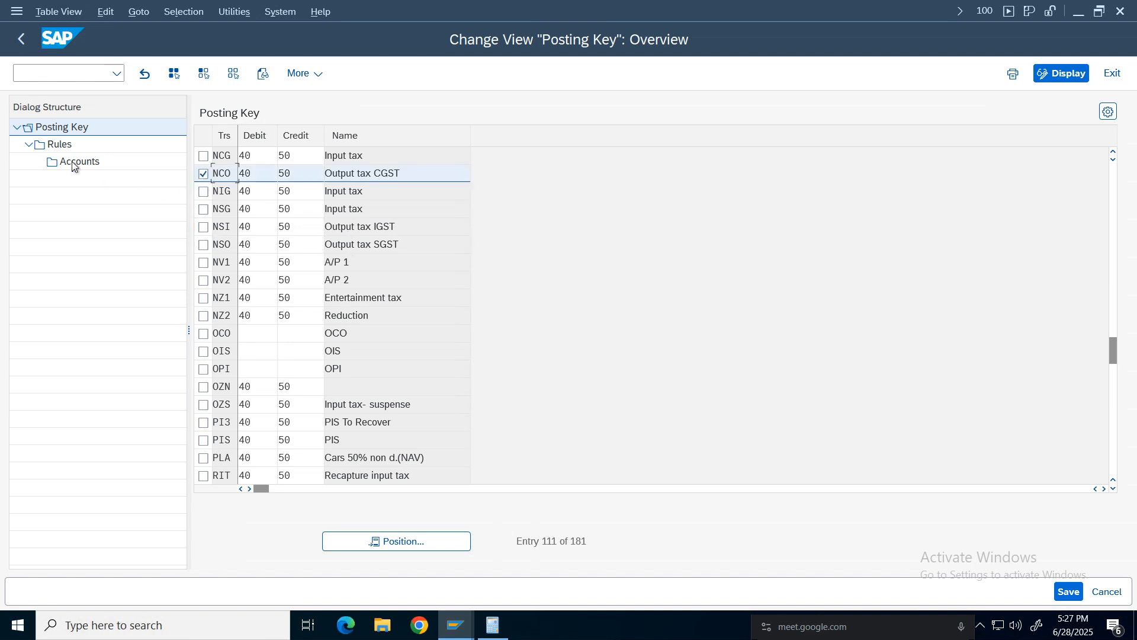
Open the NCO key's rules for chart of accounts NCOA and go to its account assignment.
left_click(60, 144)
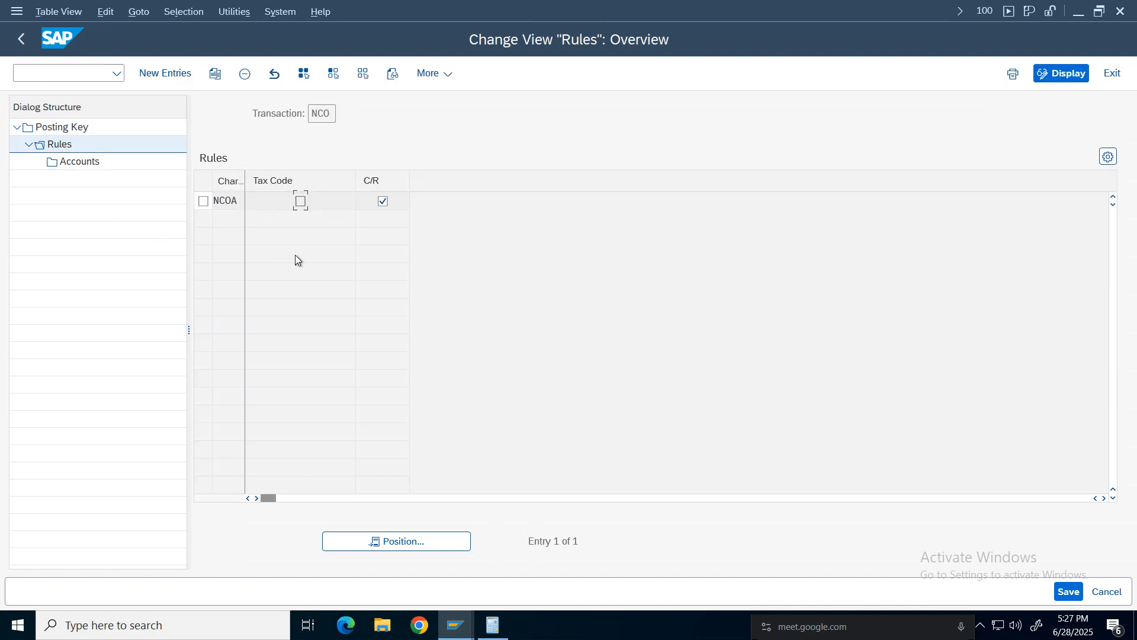
left_click(203, 201)
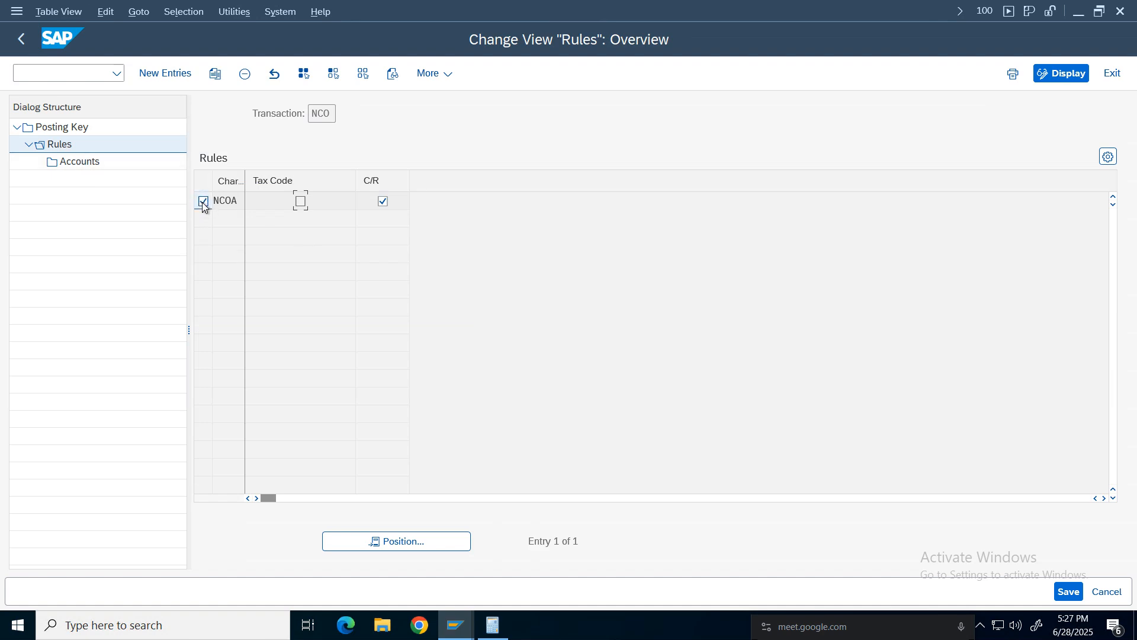
left_click(93, 164)
left_click(267, 220)
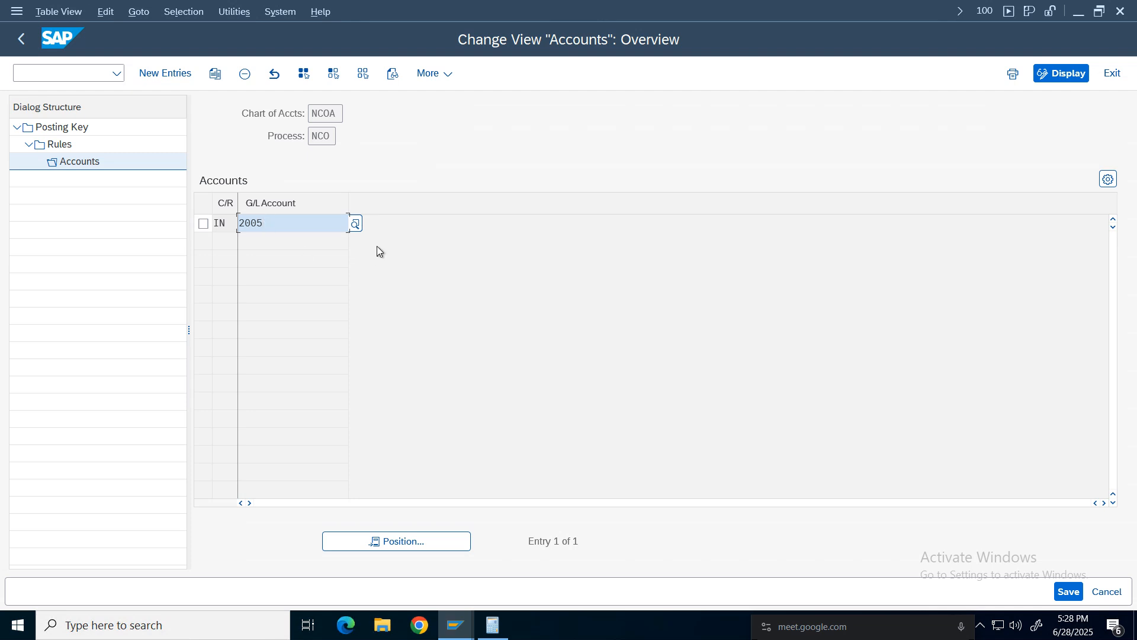
Assign G/L account 2005 CGST Output Tax to the NCO key using the account search help.
left_click(122, 300)
key("F4")
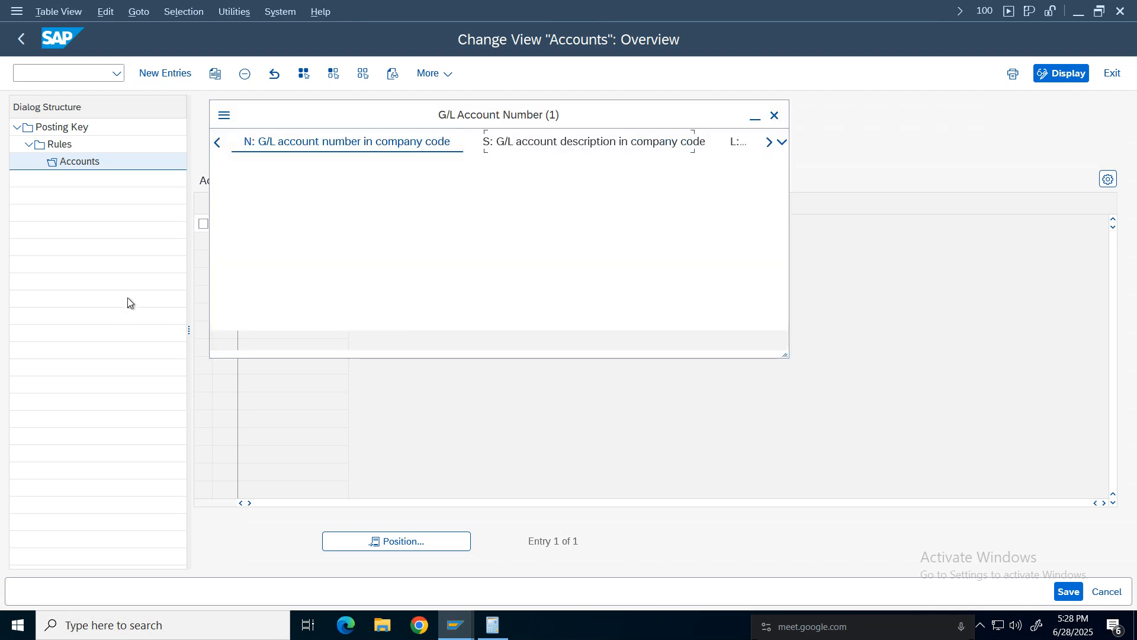
key("Return")
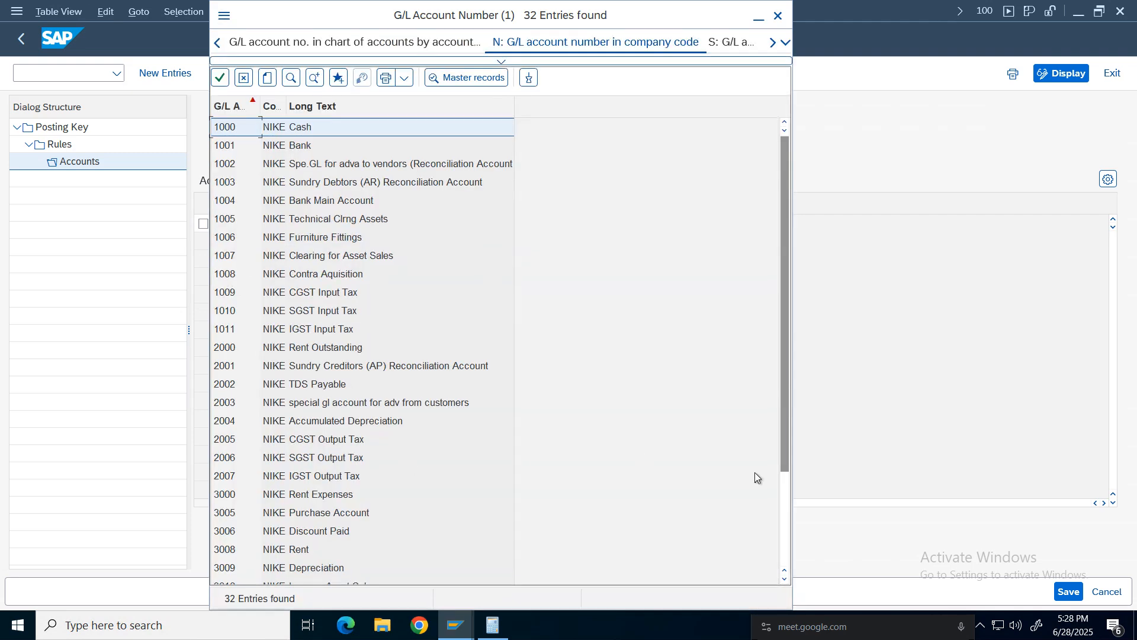
left_click_drag(787, 353, 788, 445)
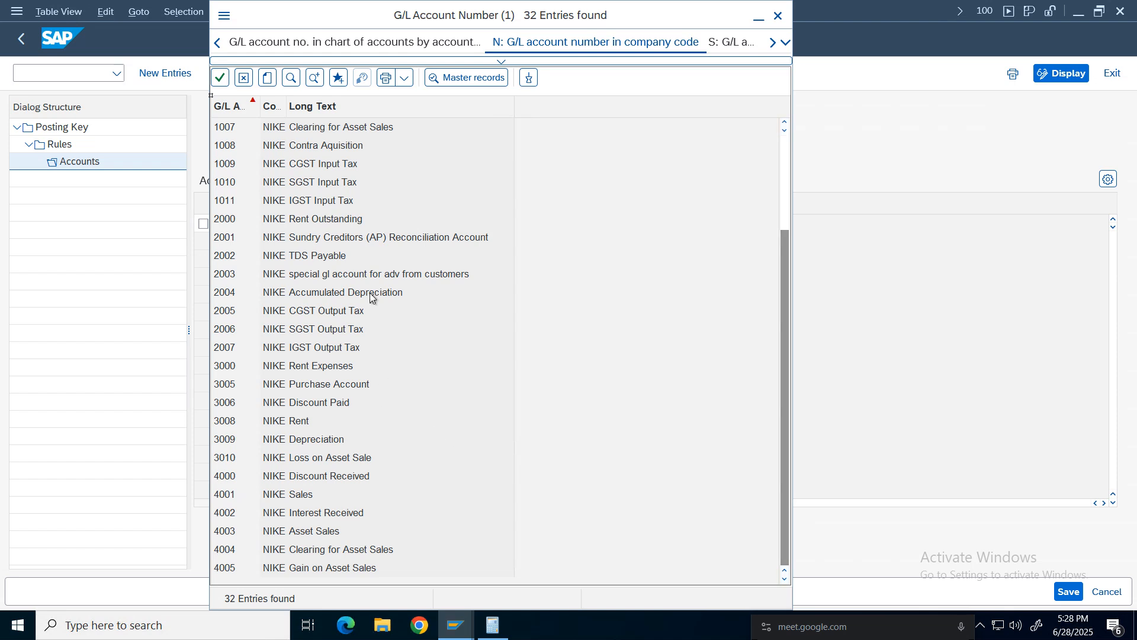
left_click(308, 315)
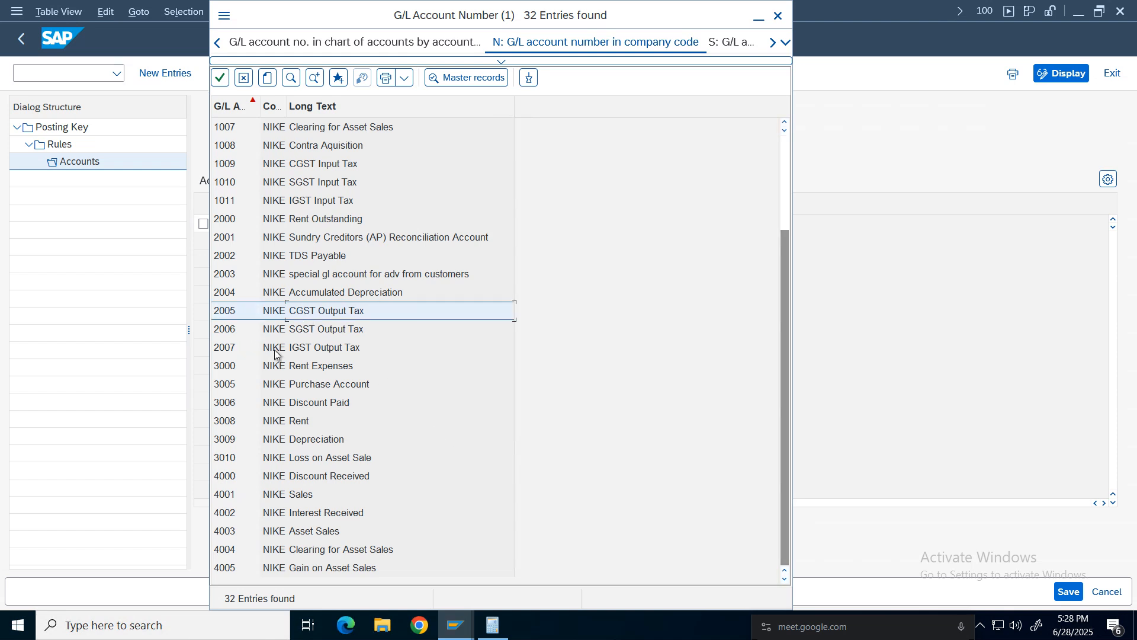
double_click(294, 318)
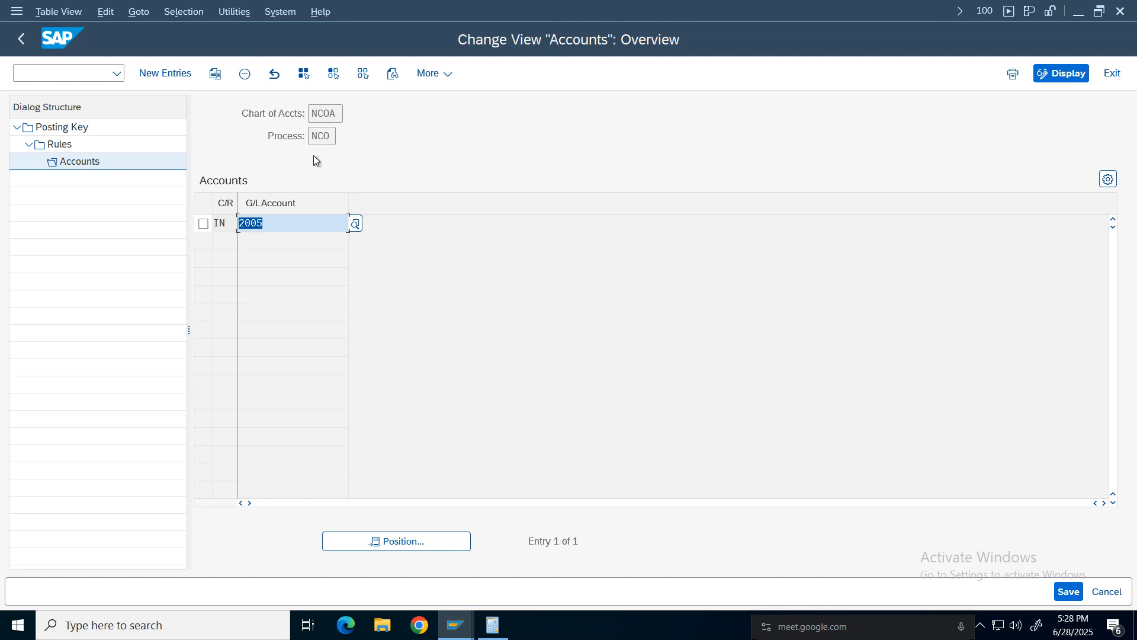
Browse the NIKE company code G/L accounts in the search help for the NCO account field, closing it without picking.
left_click(283, 226)
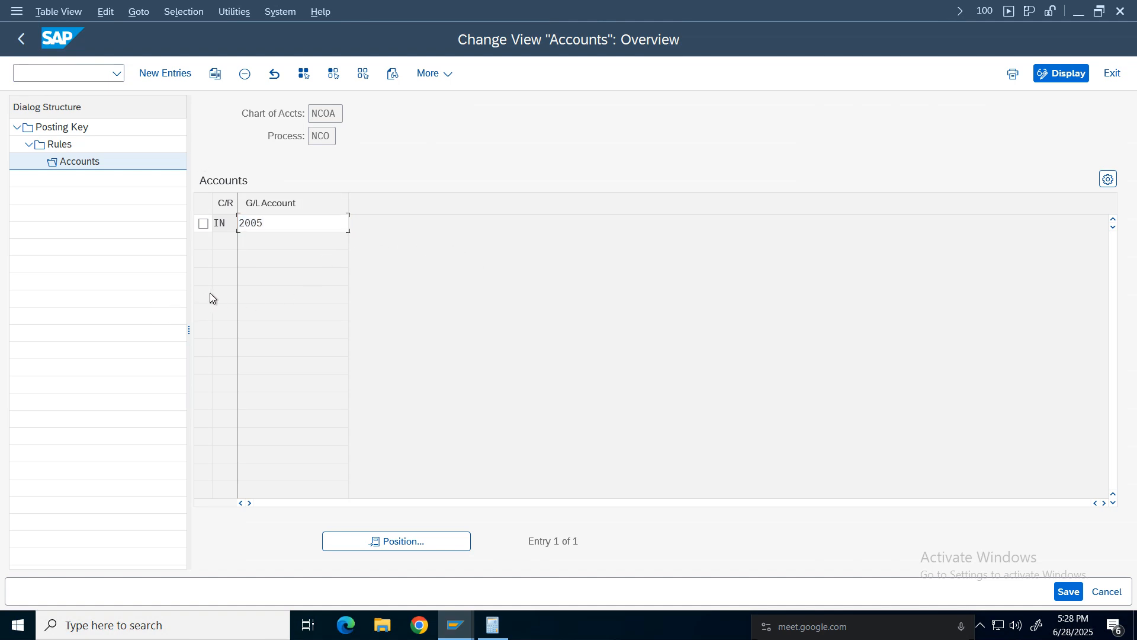
key("F4")
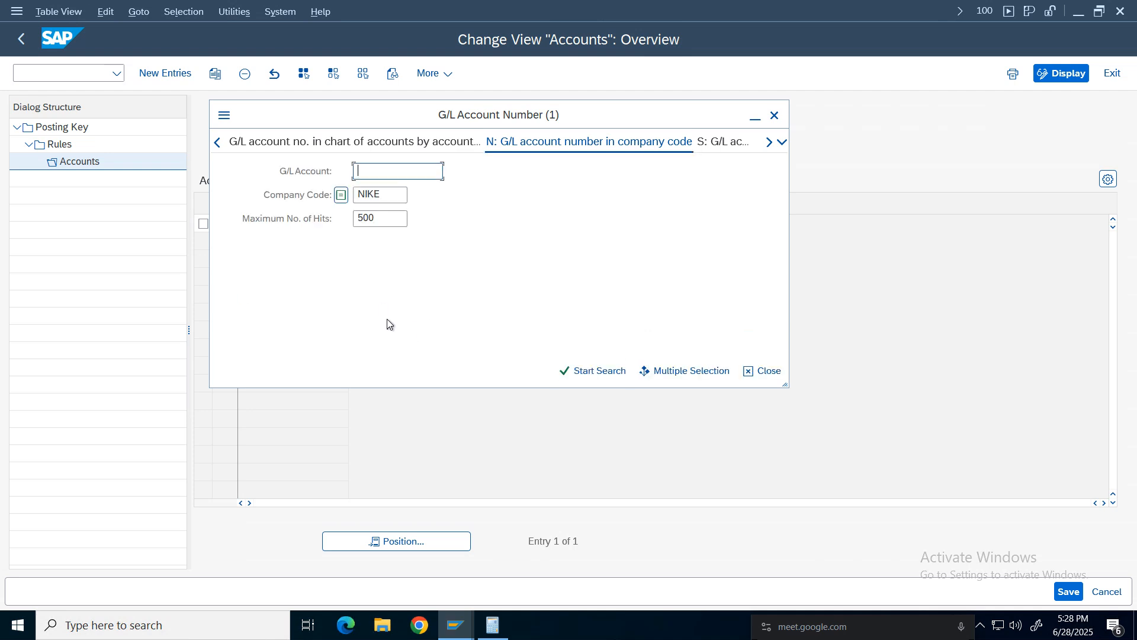
key("Return")
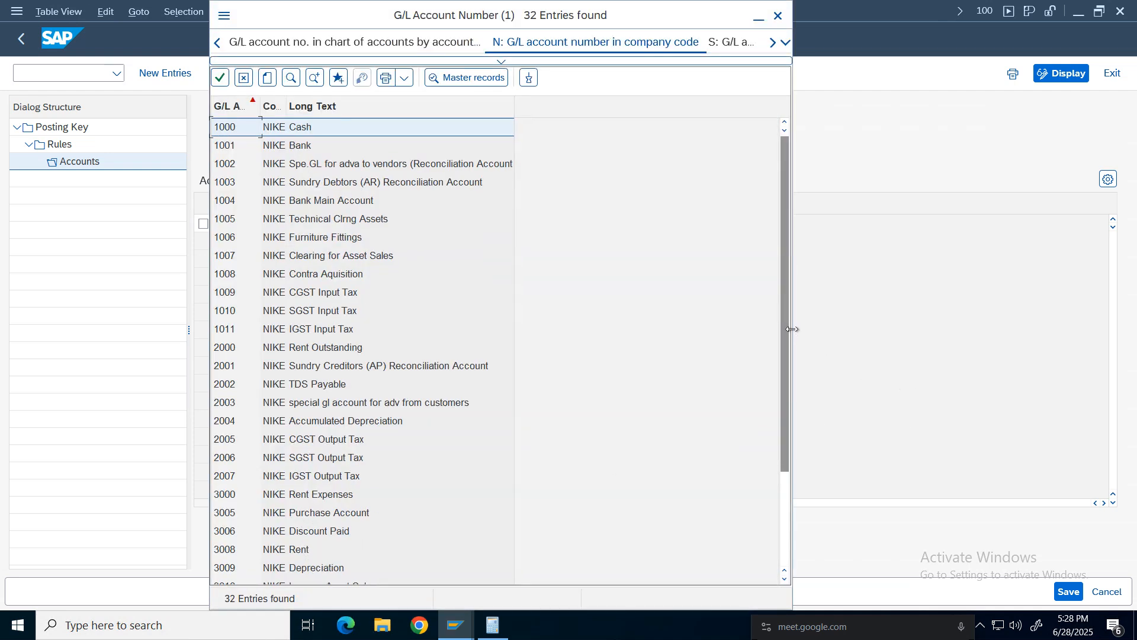
left_click_drag(786, 342, 789, 417)
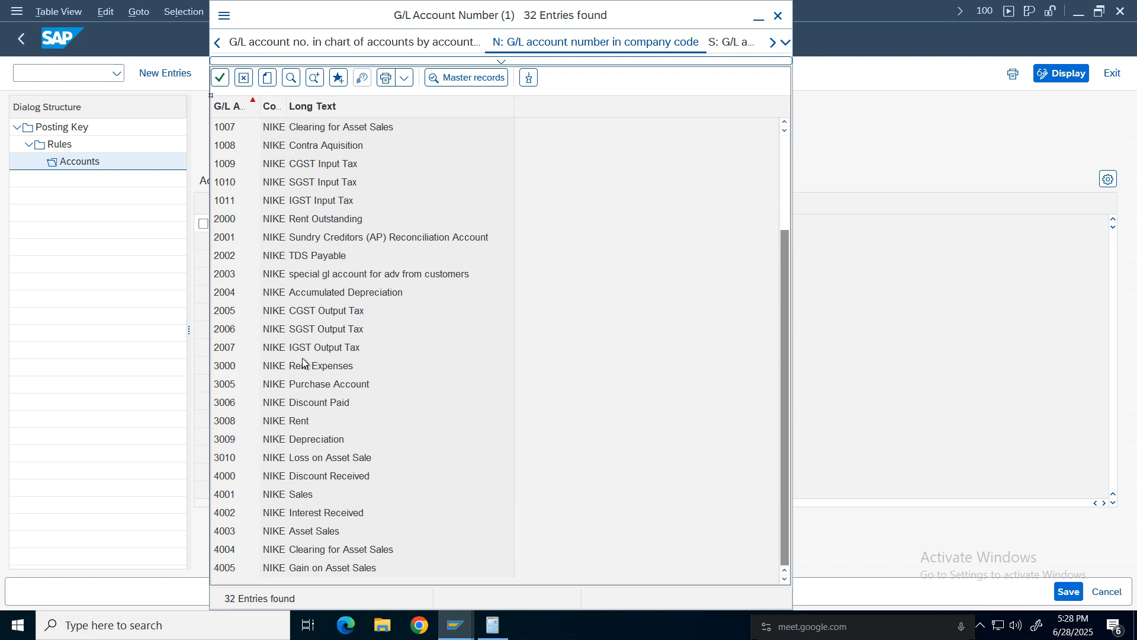
left_click(302, 313)
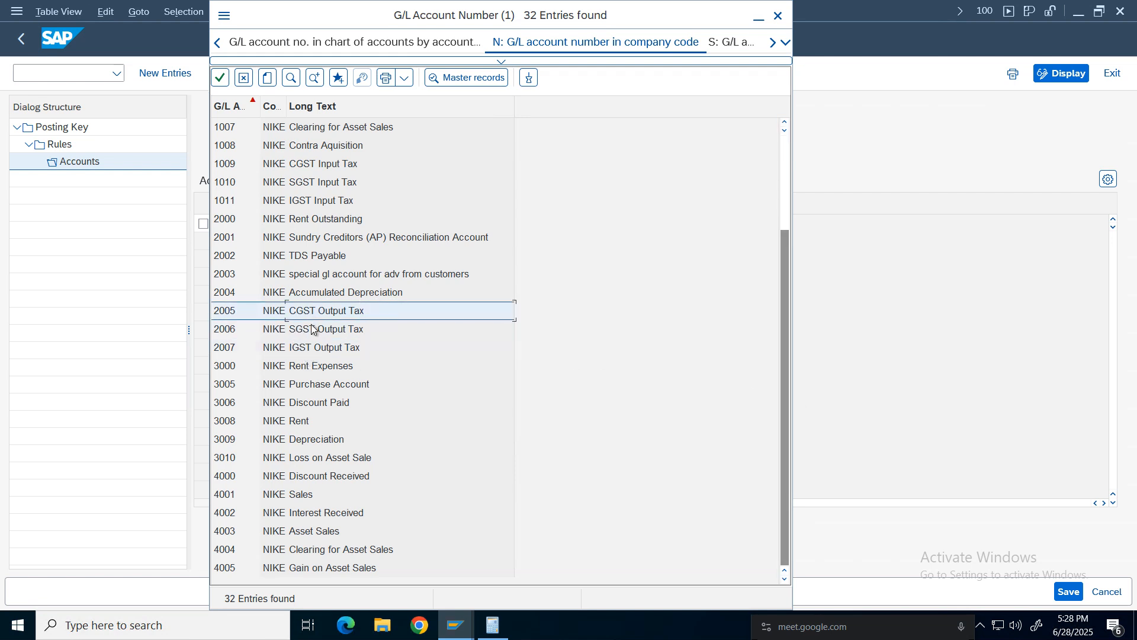
left_click(779, 16)
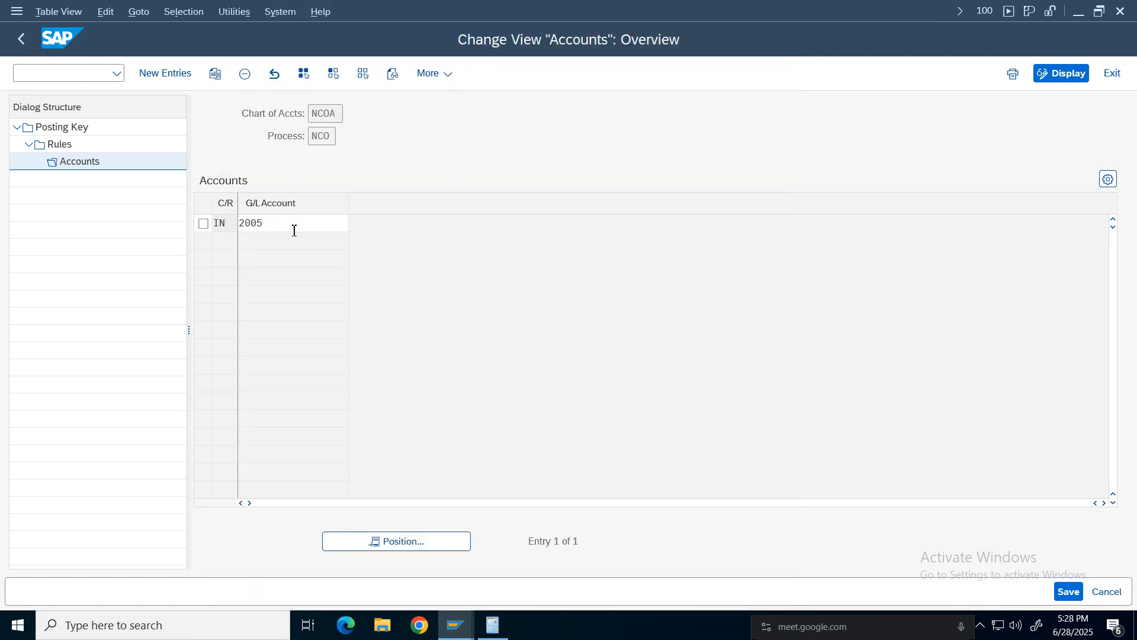
Review the G/L account assigned to the NSO Output tax SGST key for chart NCOA, then exit Define Tax Accounts without saving.
left_click(60, 143)
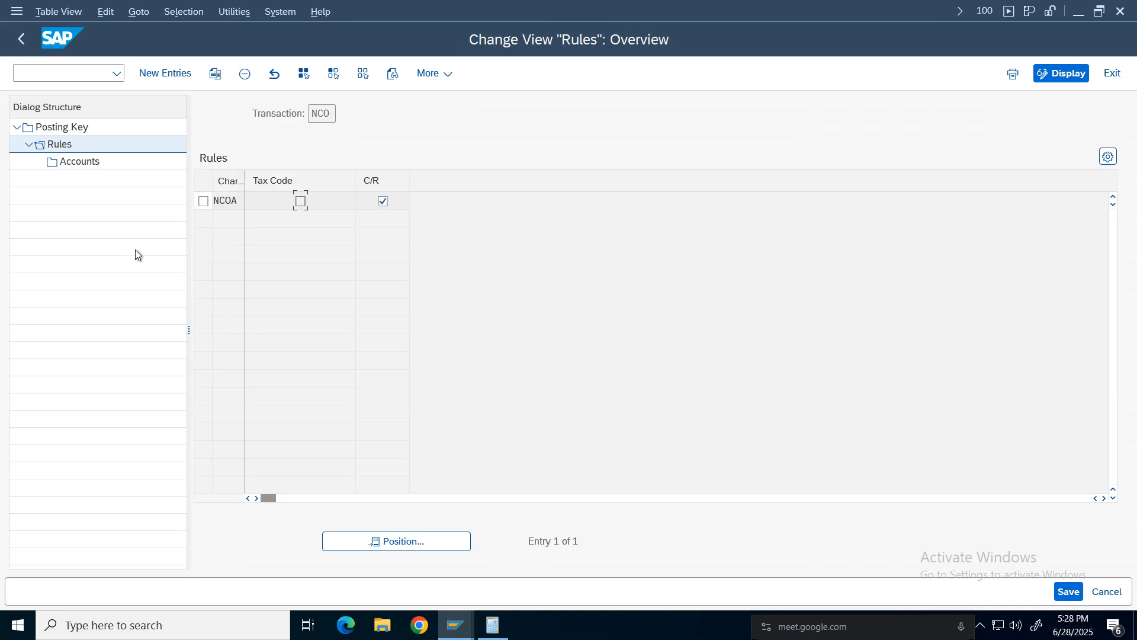
left_click(22, 39)
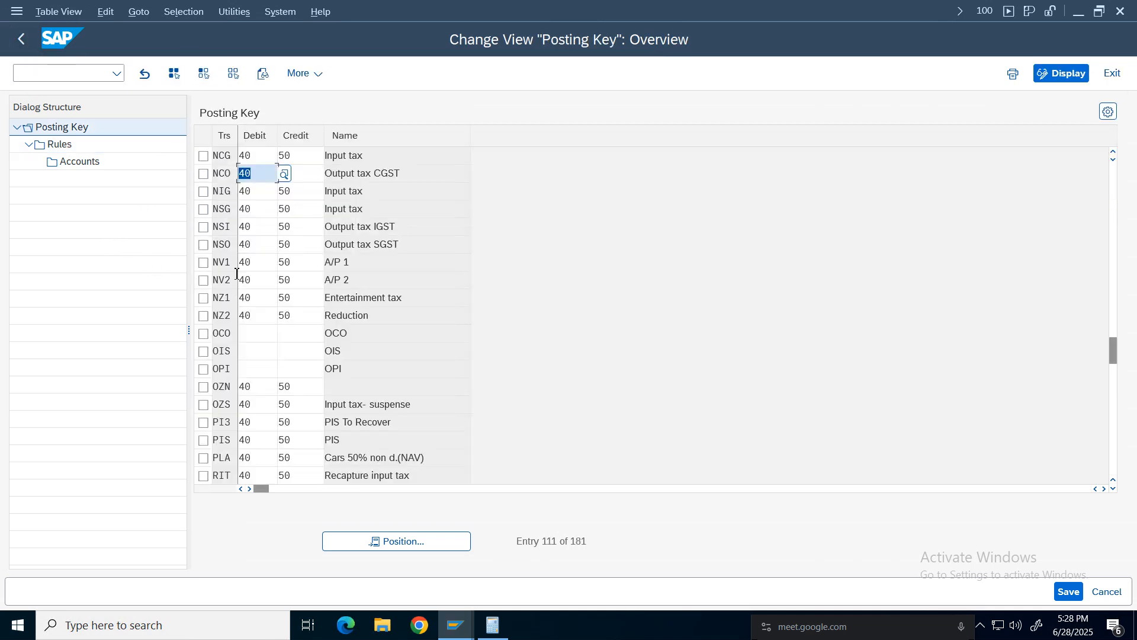
left_click(357, 229)
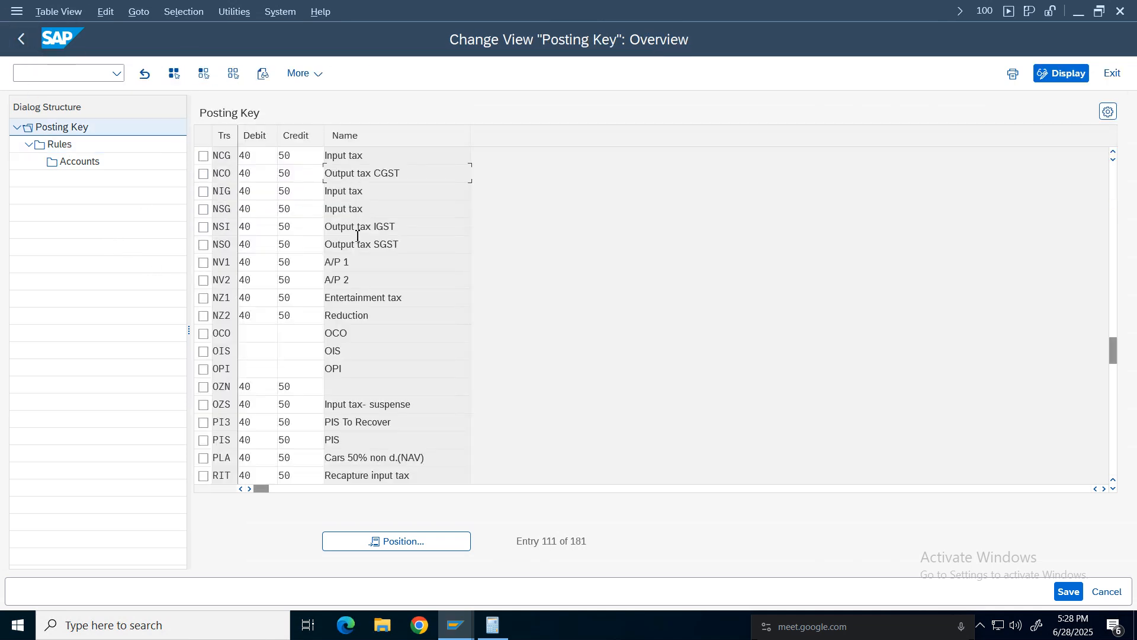
left_click(204, 245)
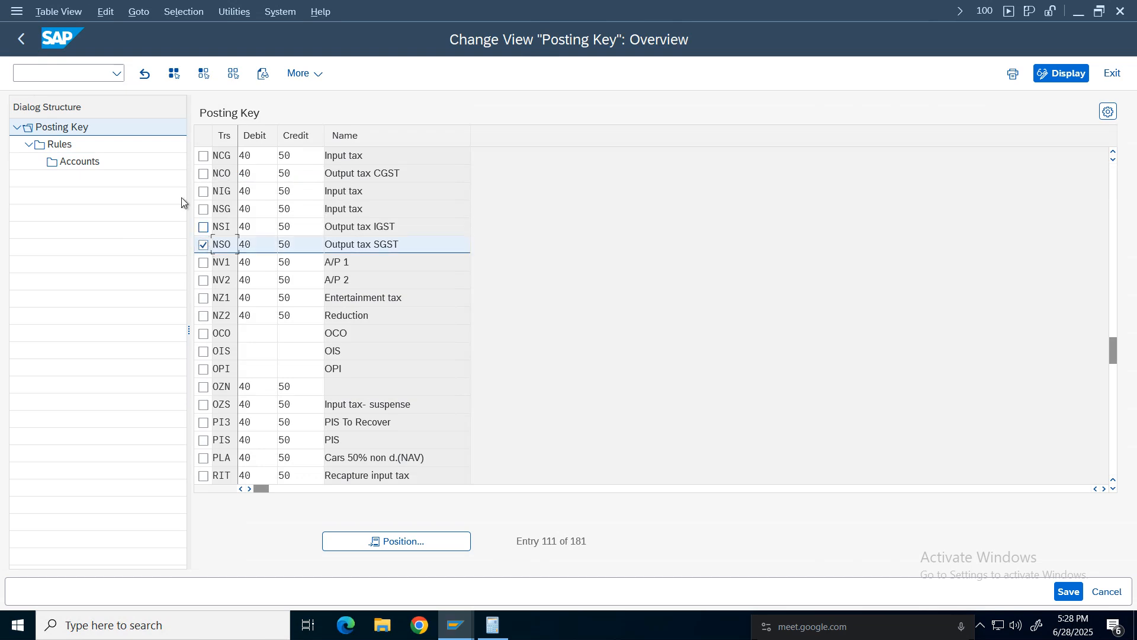
left_click(59, 144)
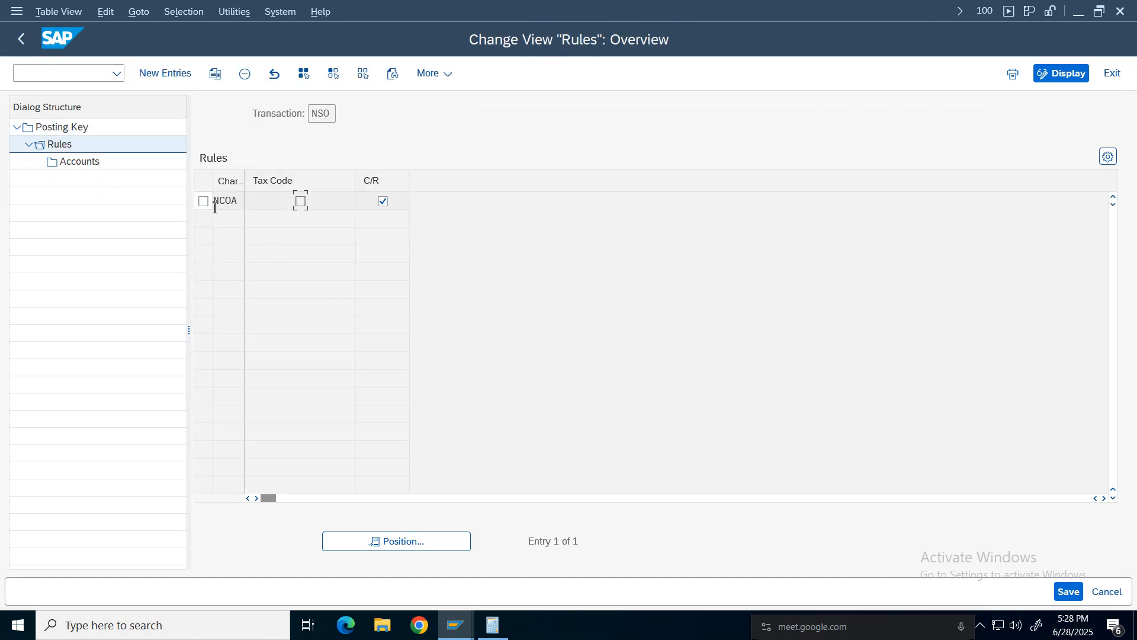
left_click(203, 201)
left_click(80, 161)
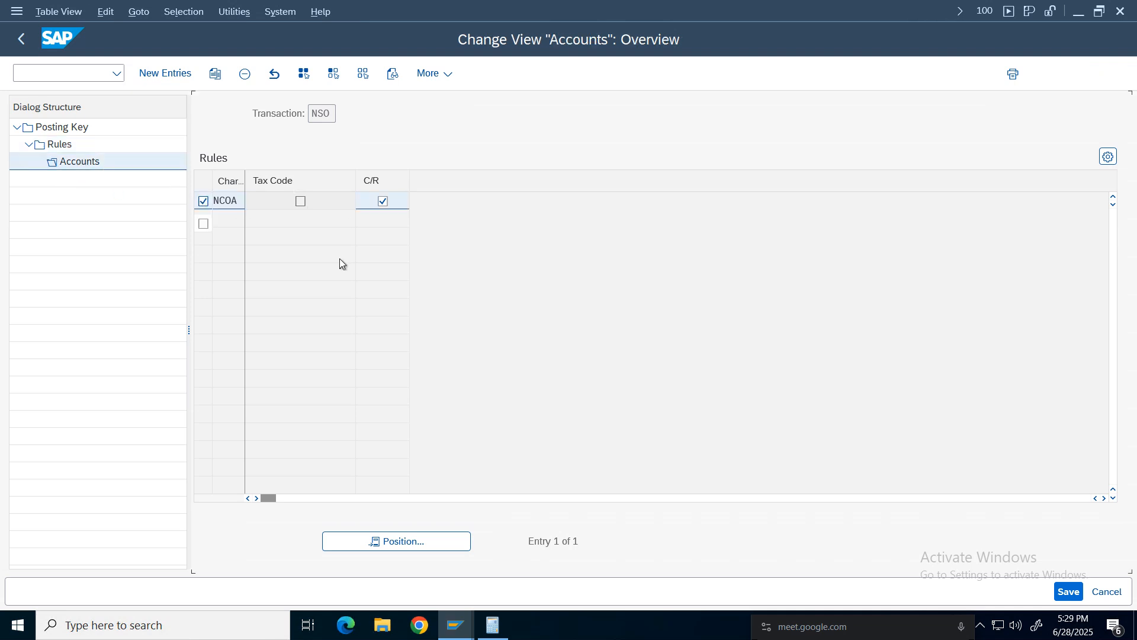
left_click(271, 220)
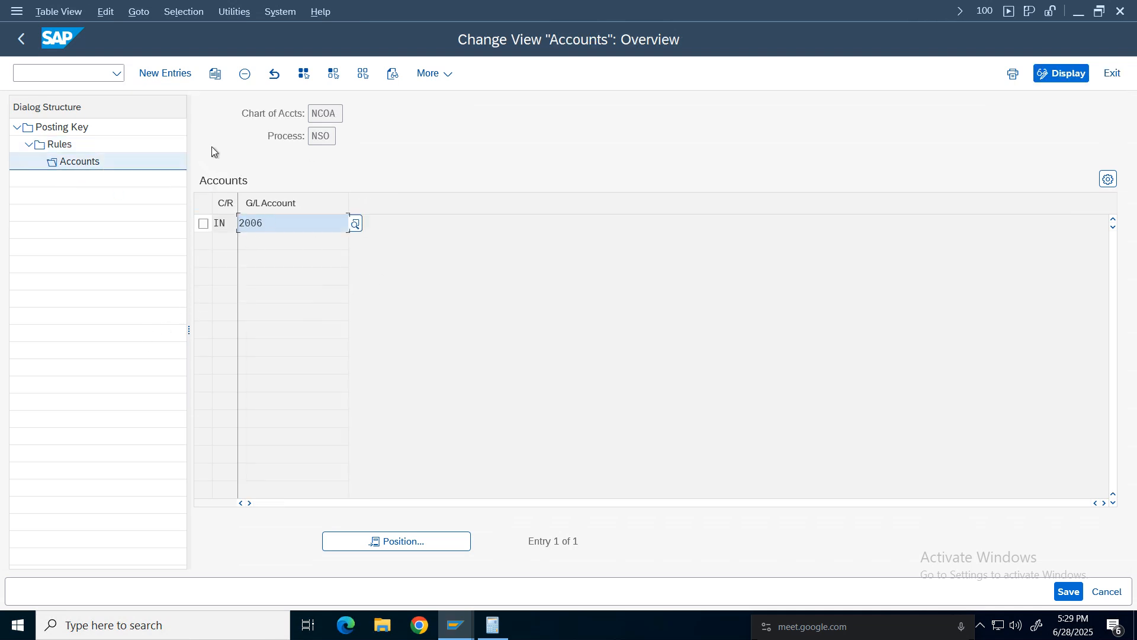
left_click(22, 38)
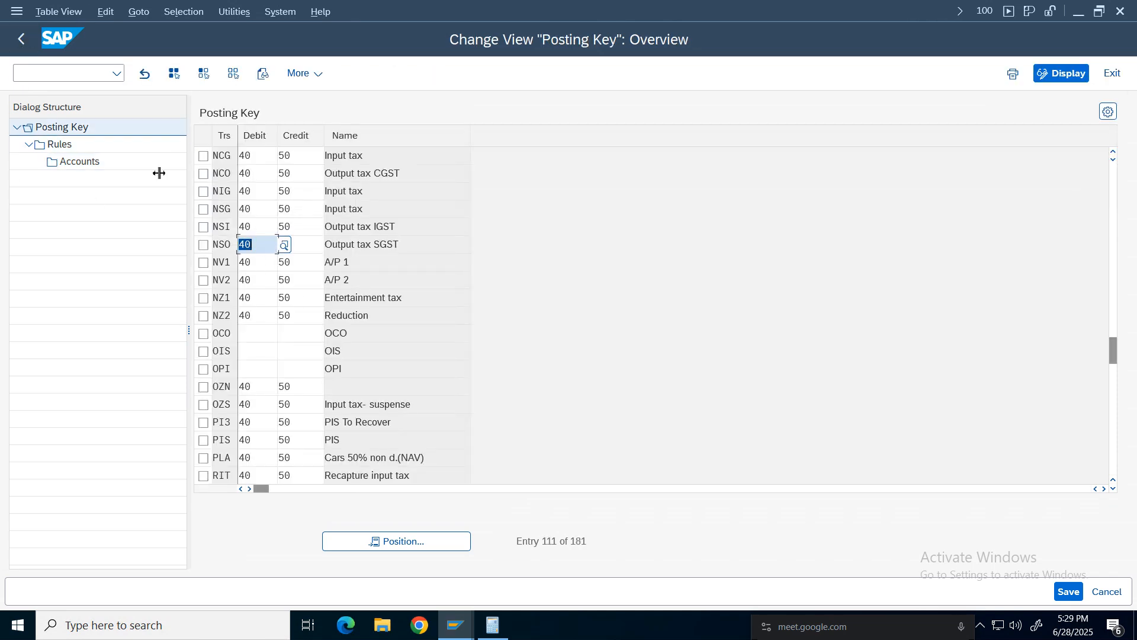
left_click(25, 43)
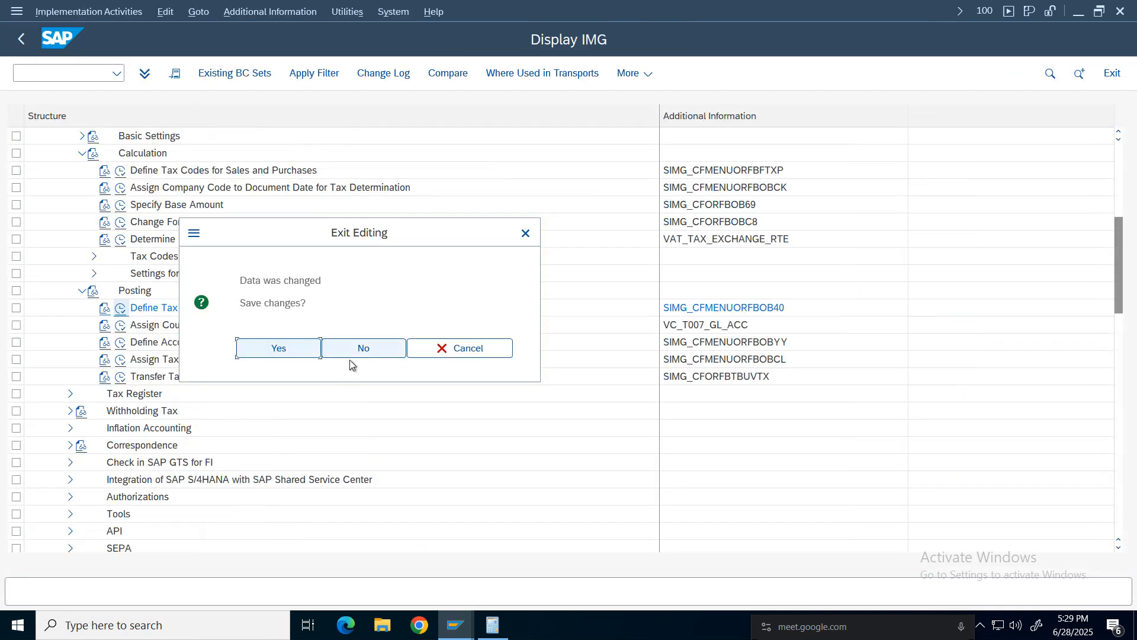
left_click(350, 352)
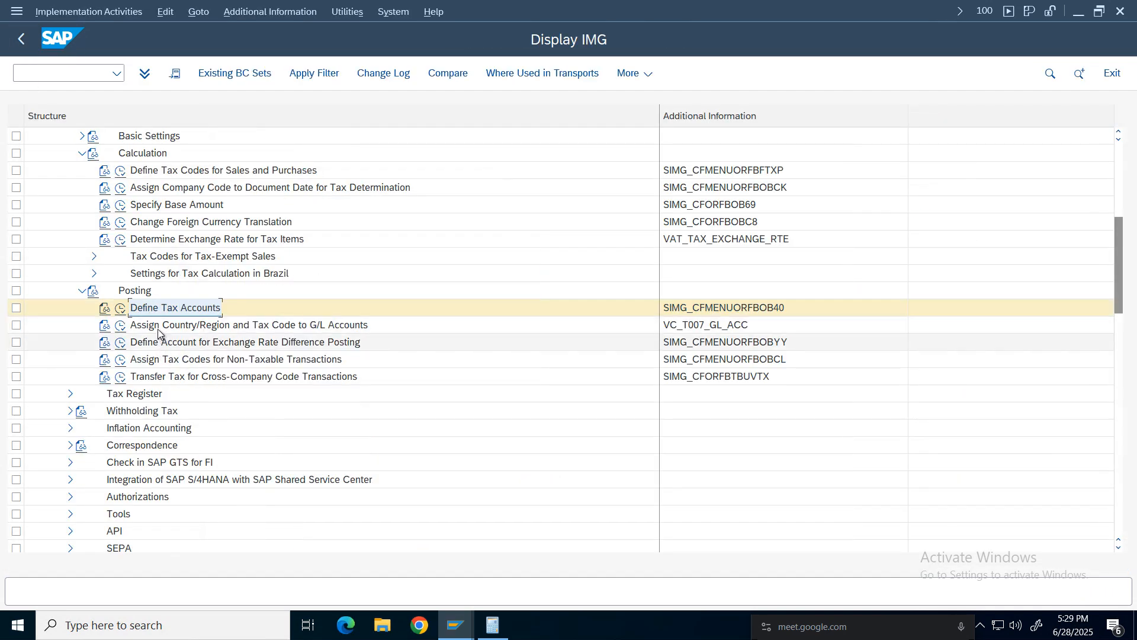
Open Assign Country/Region and Tax Code to G/L Accounts, try positioning the chart of accounts list, and return.
left_click(136, 330)
left_click(122, 326)
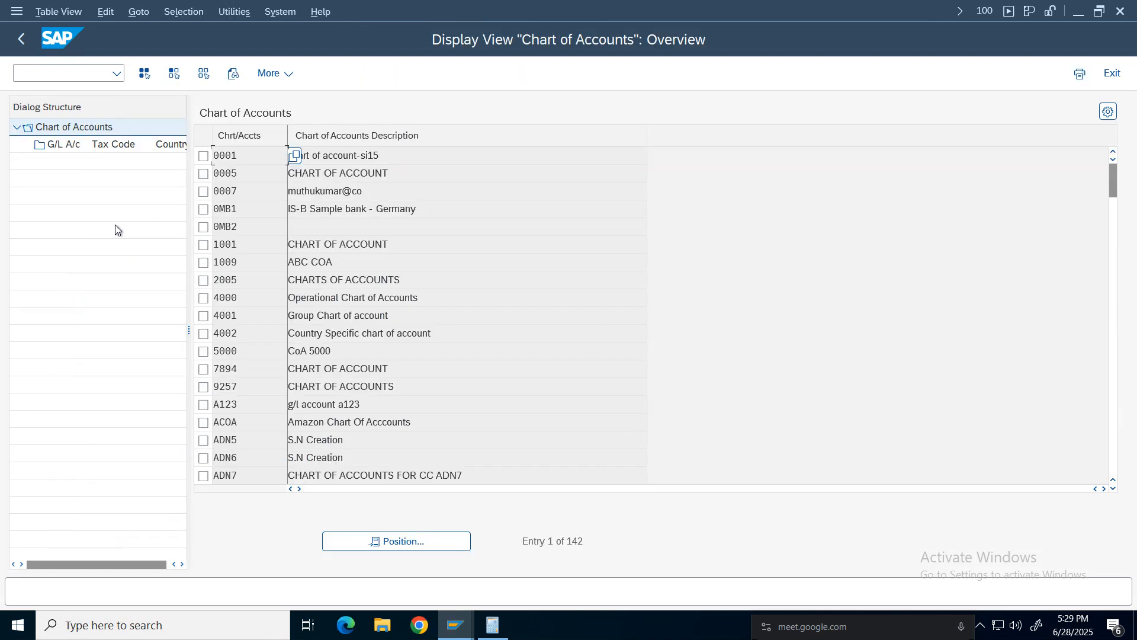
left_click(400, 534)
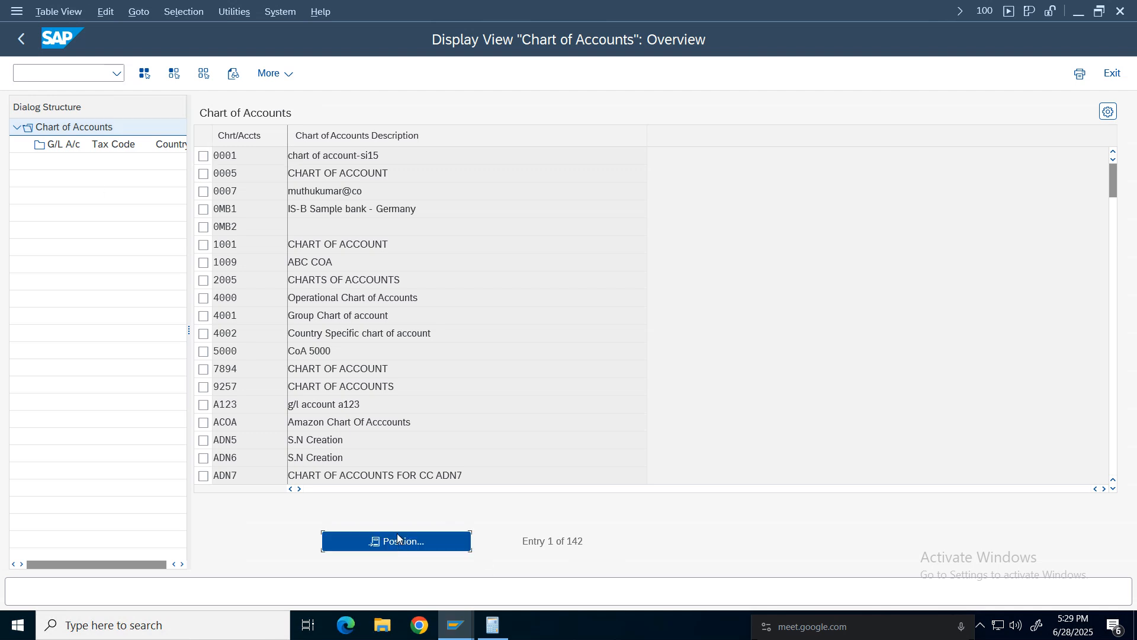
type("nivi")
key("Return")
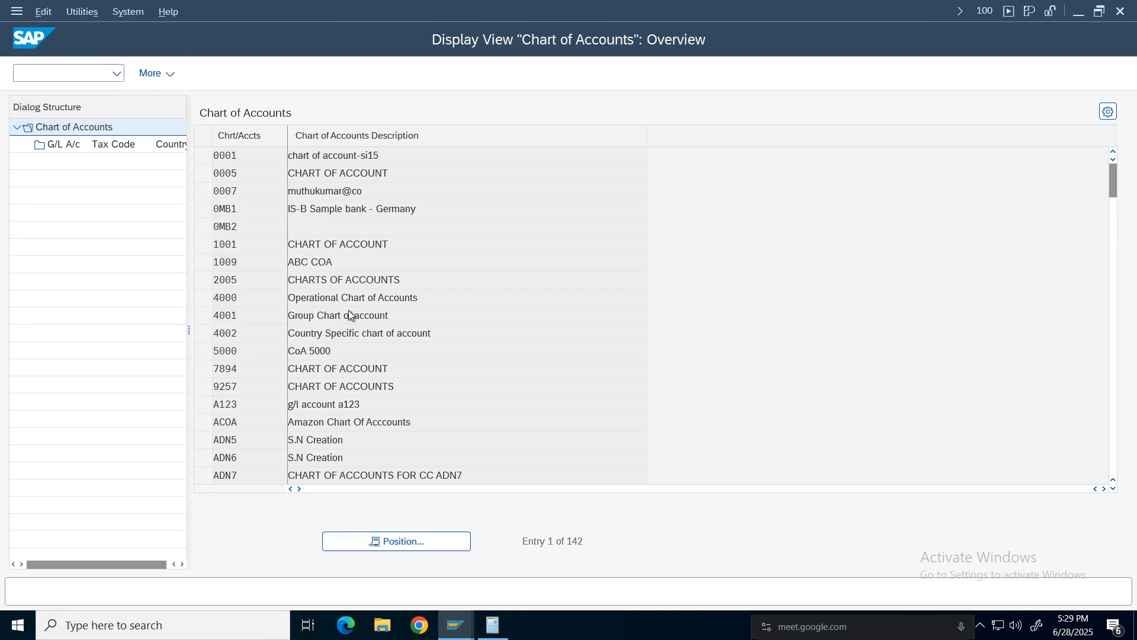
left_click(23, 38)
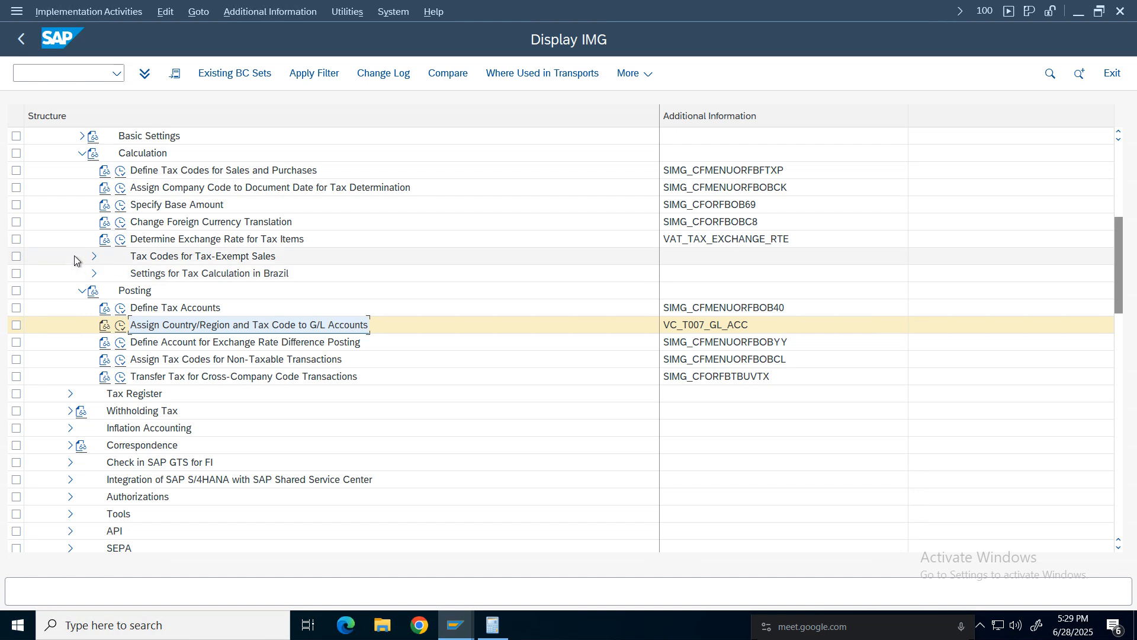
Open Define Tax Codes for Sales and Purchases for country IN and tax code 01.
left_click(80, 292)
left_click(171, 187)
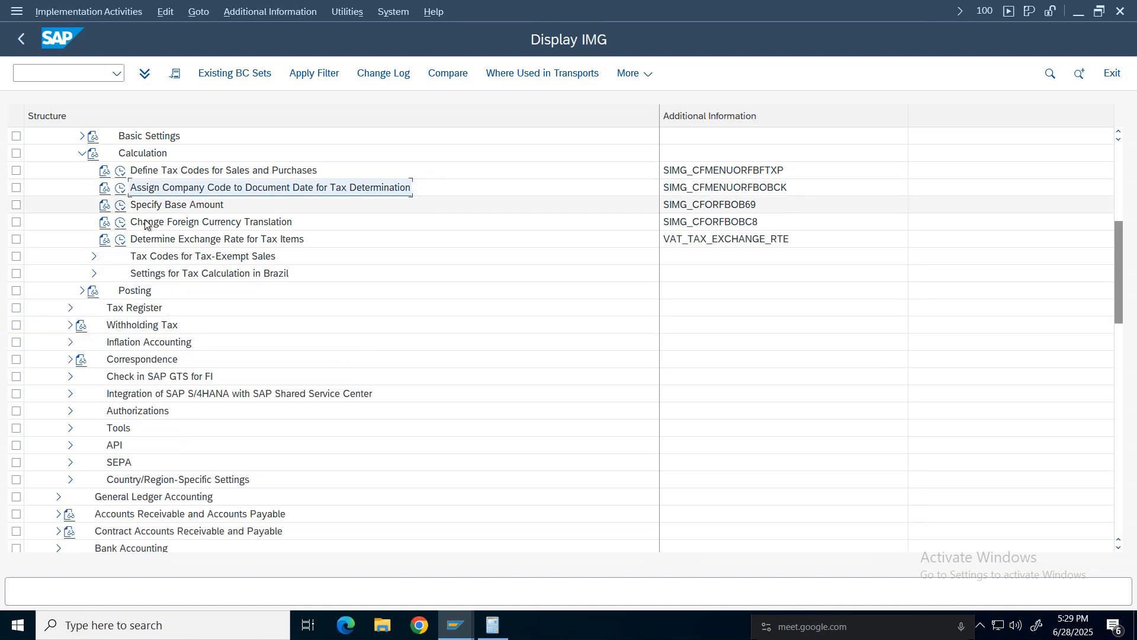
left_click(121, 170)
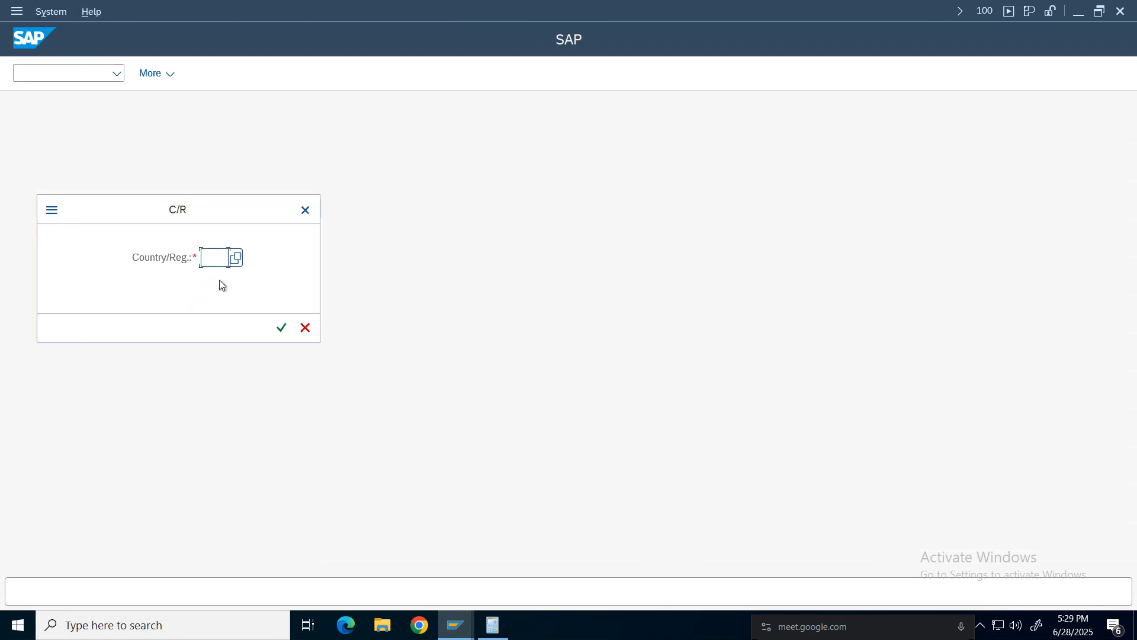
type("IN")
key("Return")
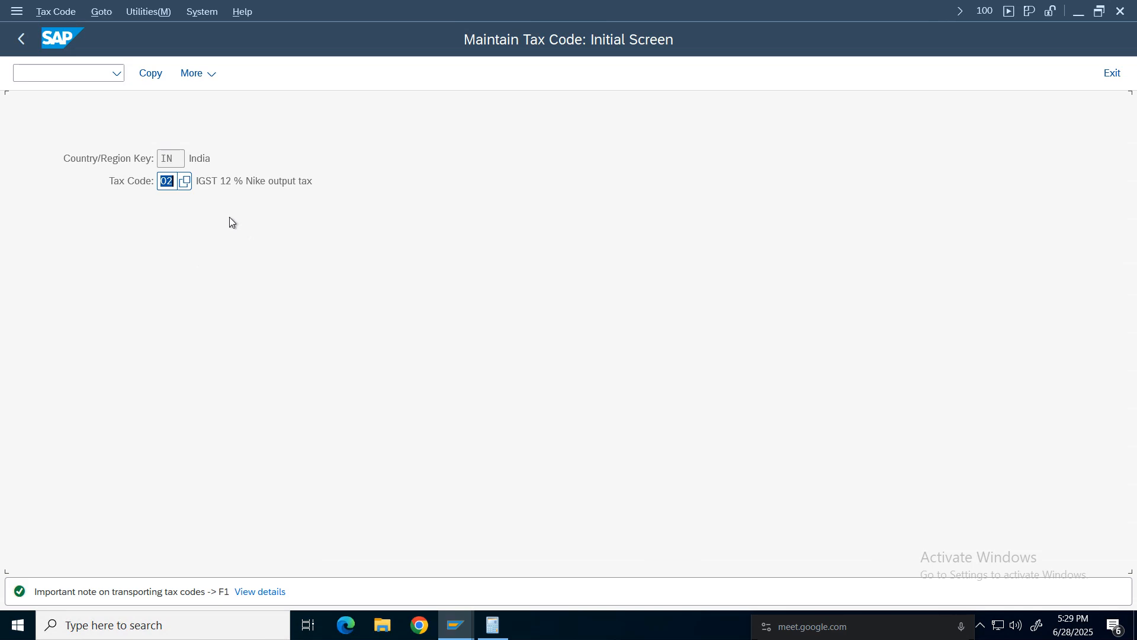
type("01")
key("Return")
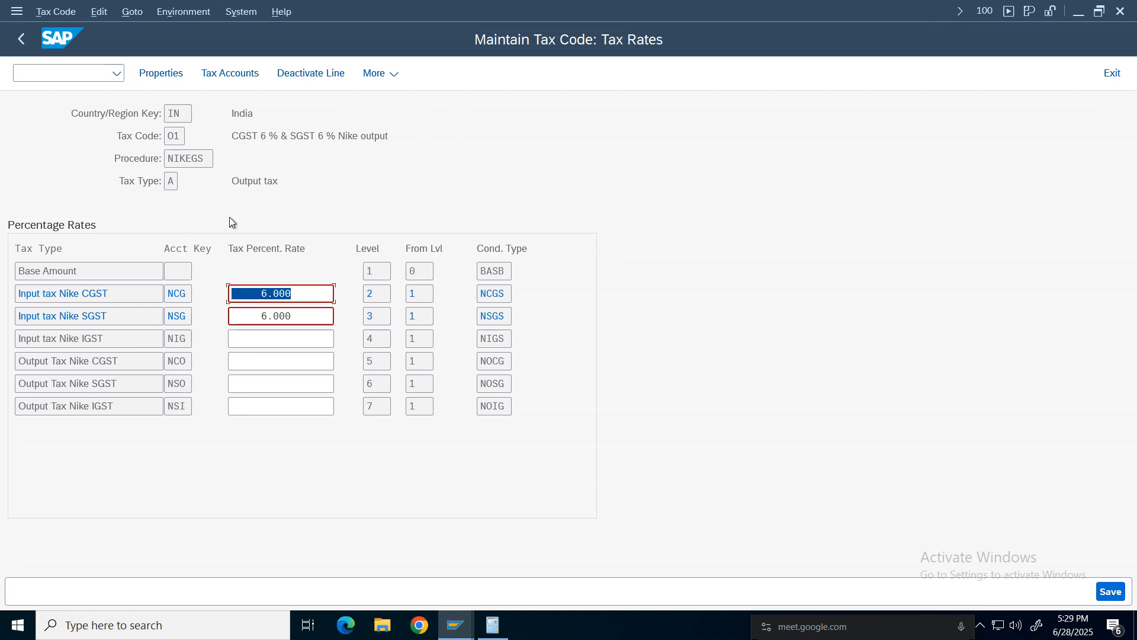
Clear the 6% rates from the Input tax Nike CGST and SGST lines of tax code 01.
left_click(280, 294)
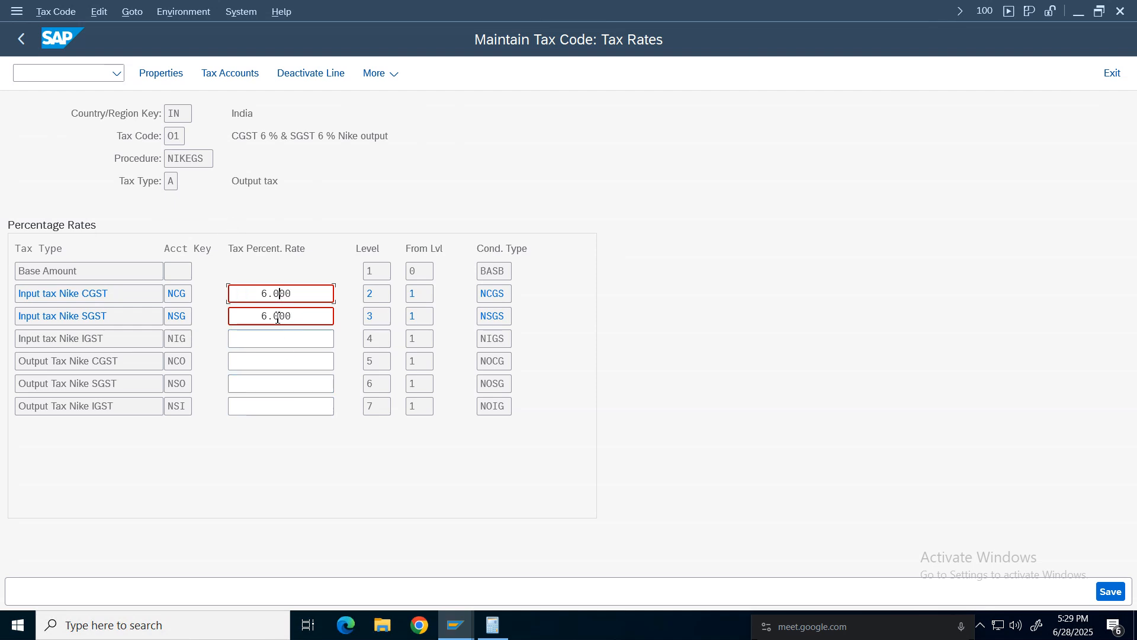
left_click(275, 316)
left_click_drag(414, 138, 209, 136)
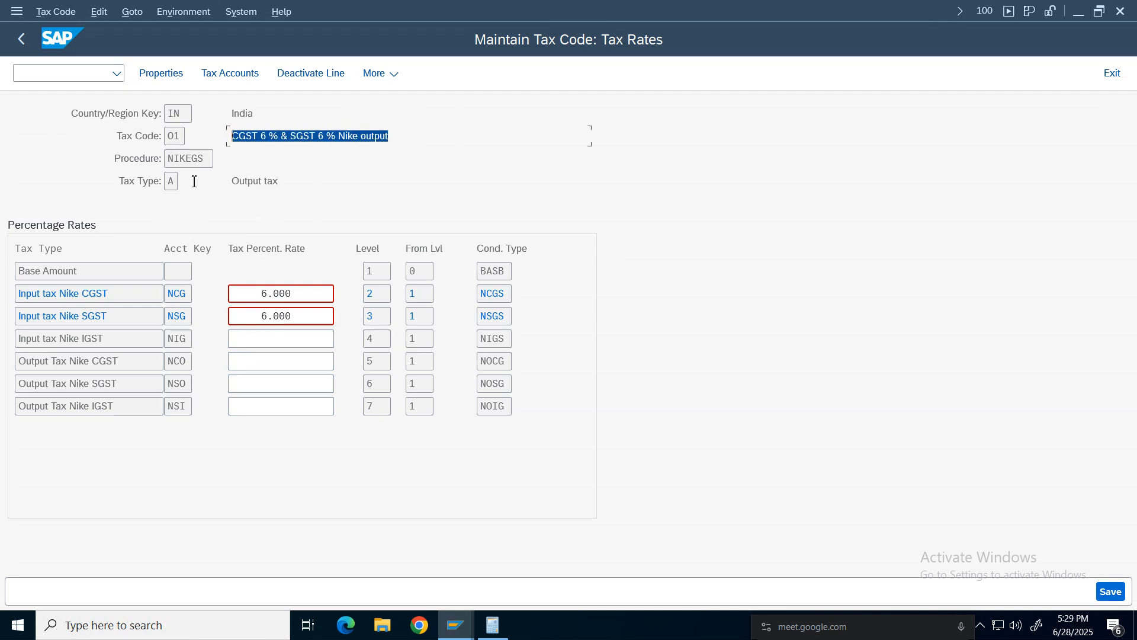
left_click(90, 296)
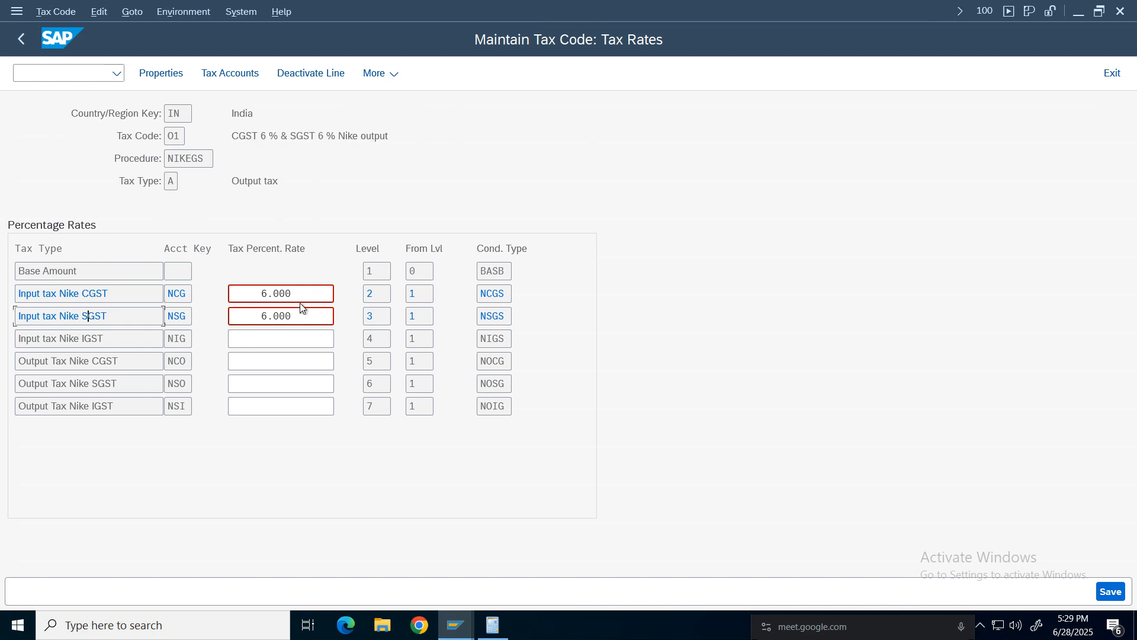
left_click(318, 315)
key("BackSpace")
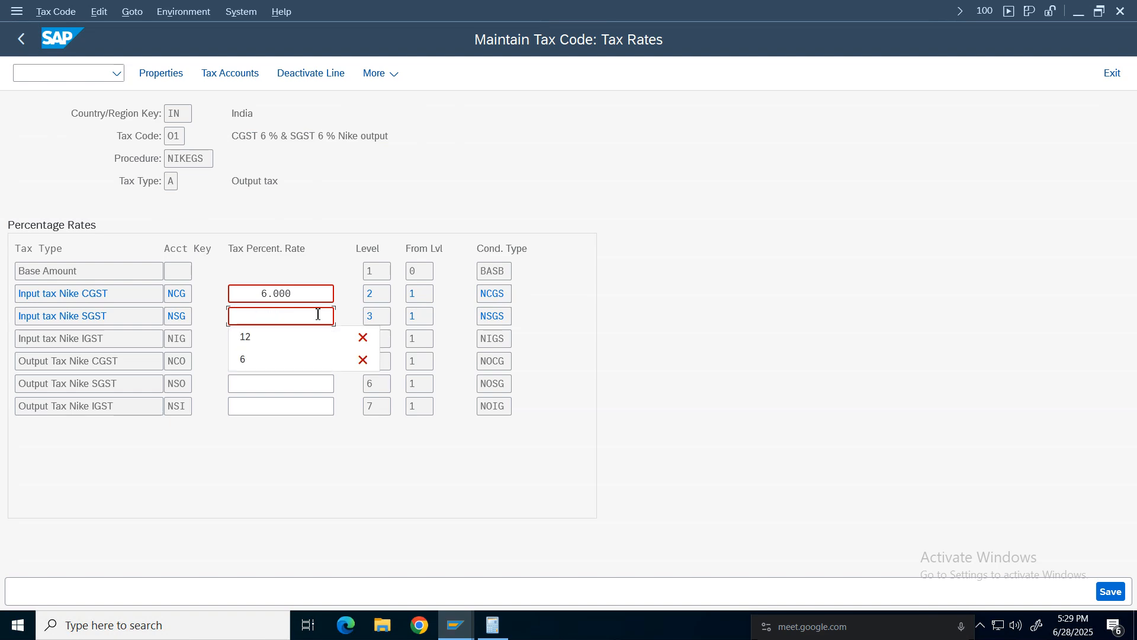
left_click(329, 296)
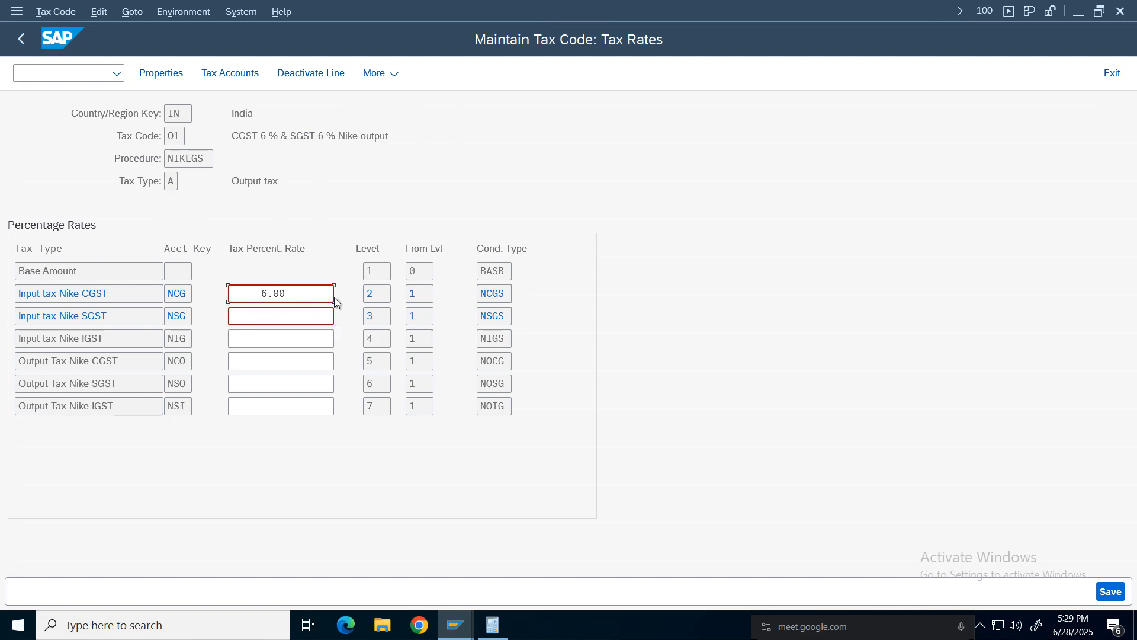
key("BackSpace")
key("BackSpace")
key("BackSpace")
key("BackSpace")
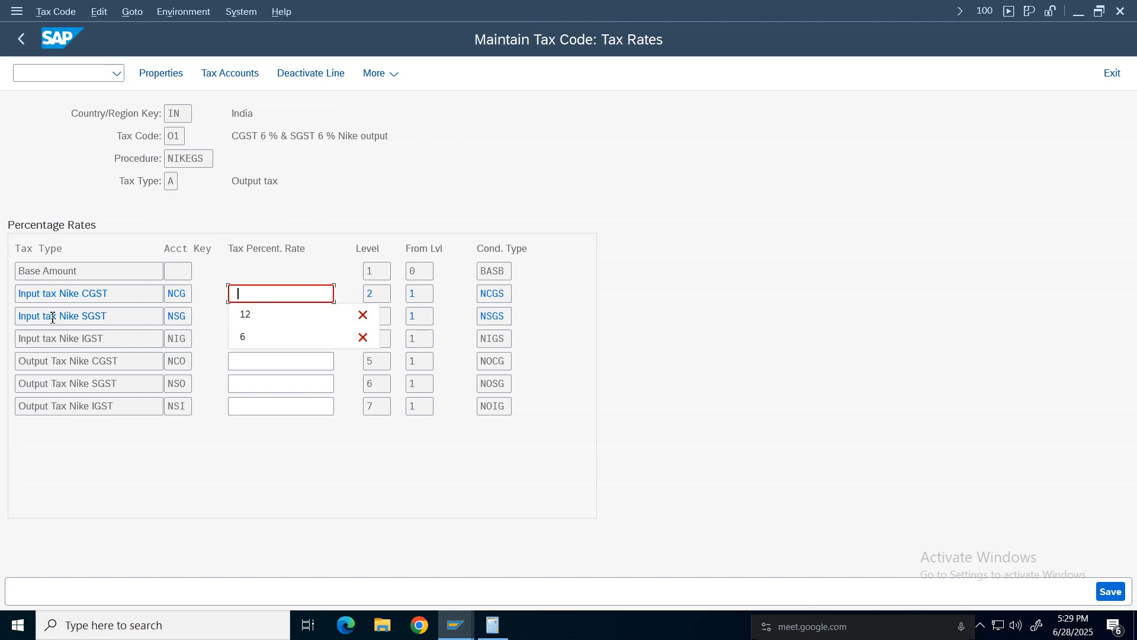
Set Output Tax Nike CGST and SGST rates to 6% each and save tax code 01.
left_click(320, 361)
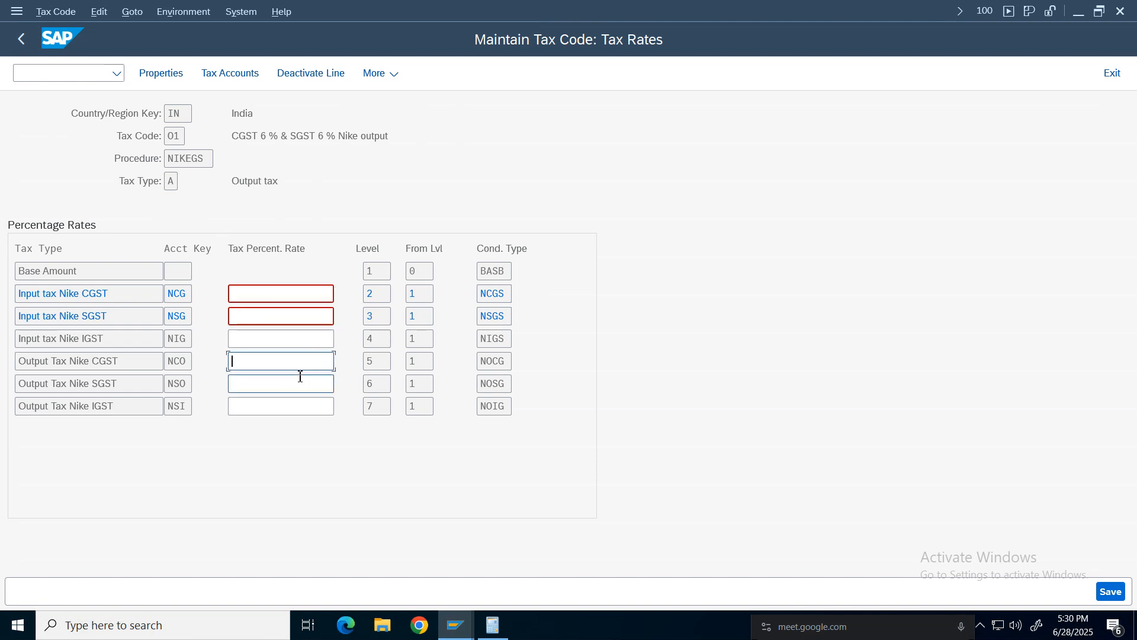
type("6")
type("6")
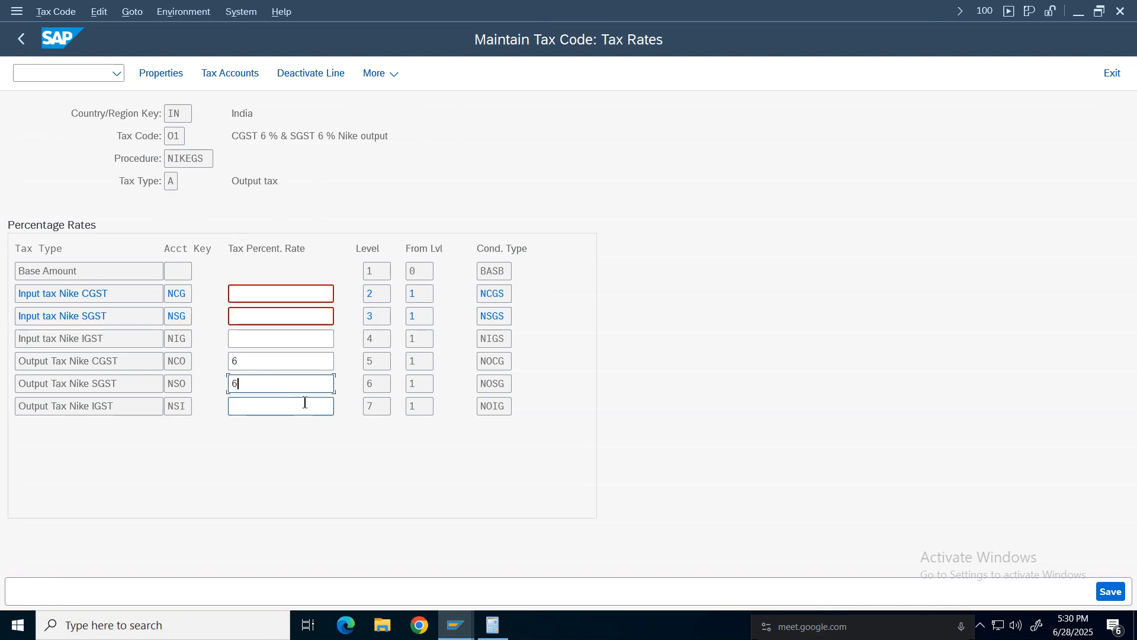
key("Return")
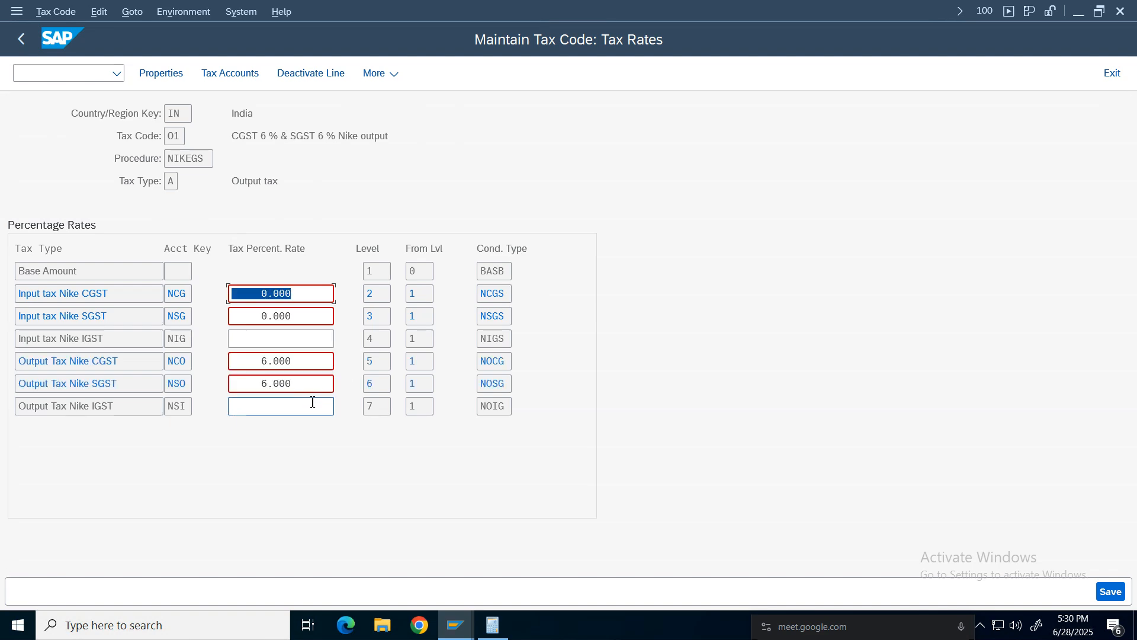
left_click(312, 316)
left_click(1118, 592)
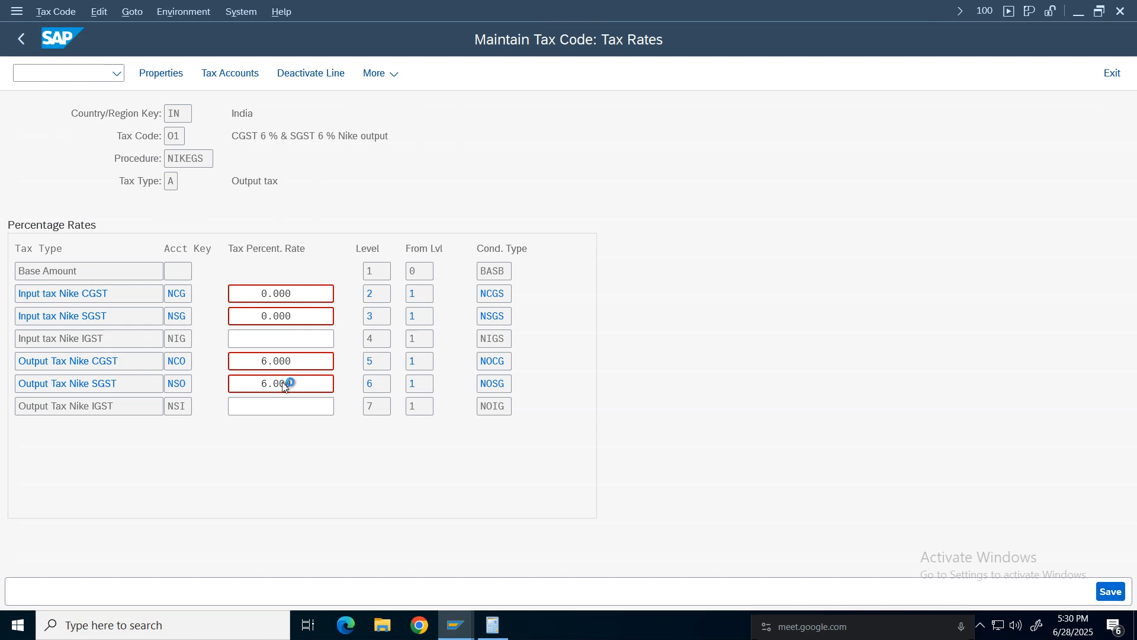
key("Return")
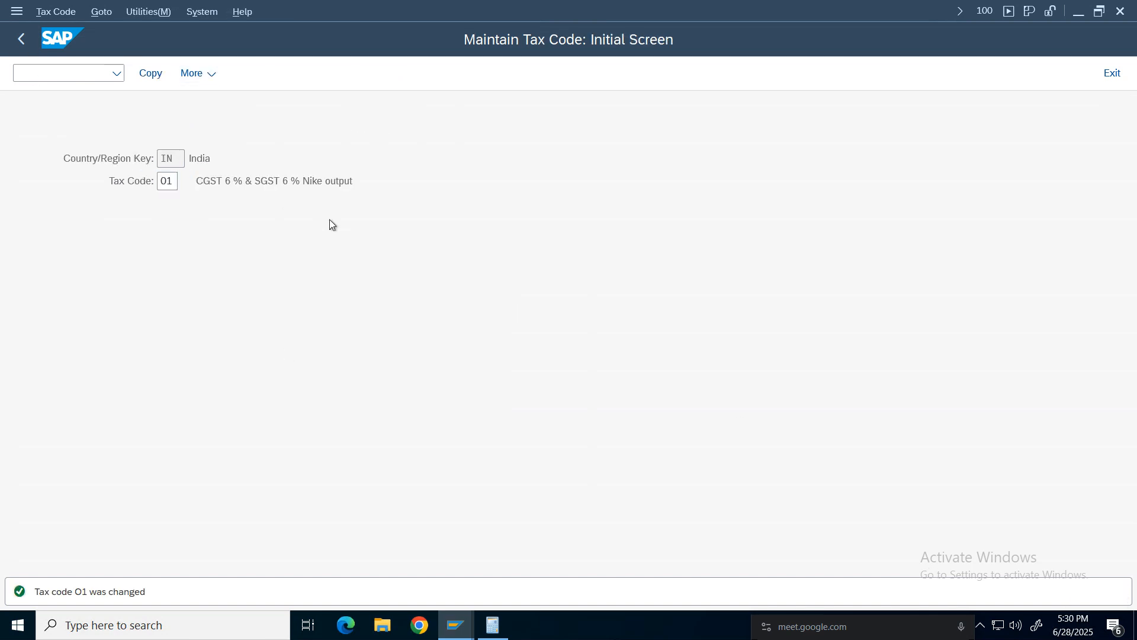
Deactivate the Input tax Nike CGST and SGST lines of tax code 01 and save the tax code.
left_click(302, 296)
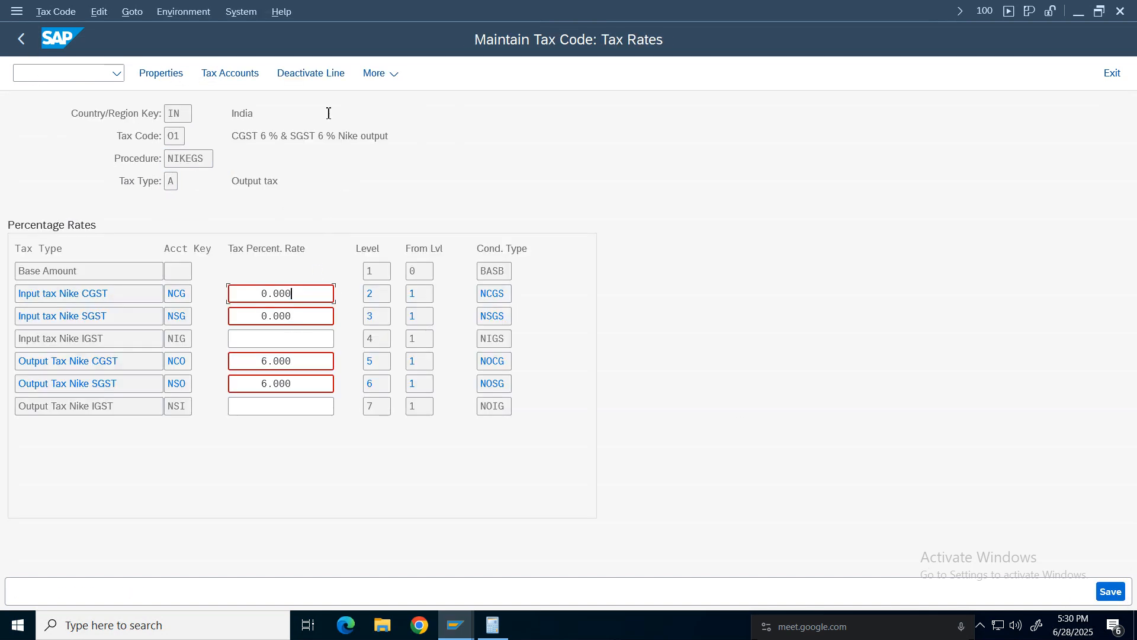
left_click(317, 74)
left_click(293, 315)
left_click(314, 74)
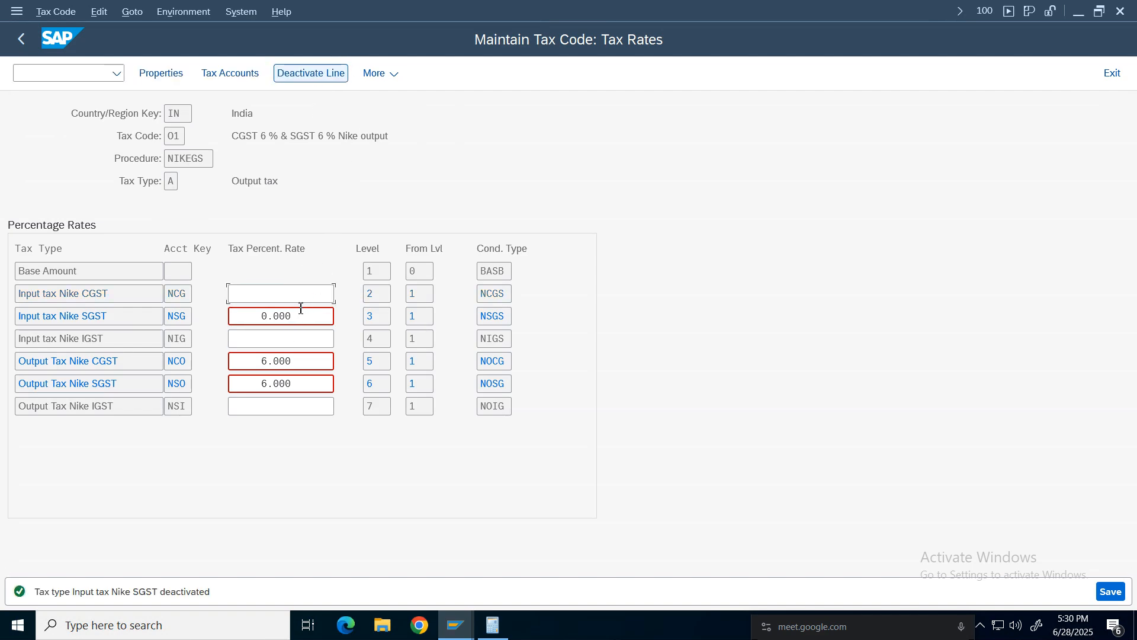
left_click(294, 383)
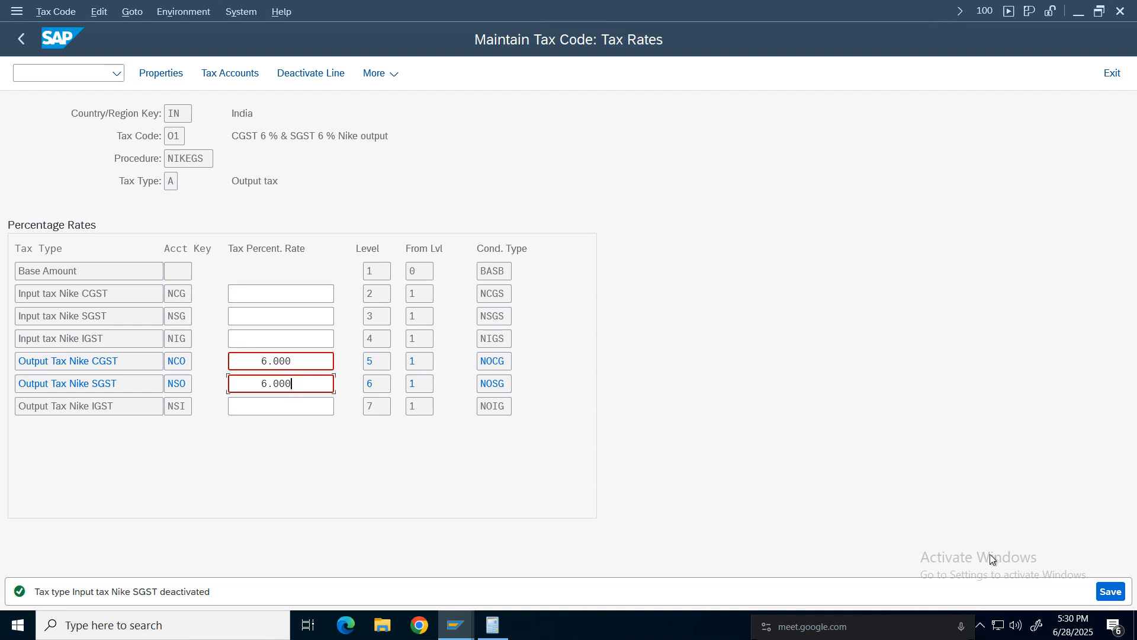
left_click(1105, 593)
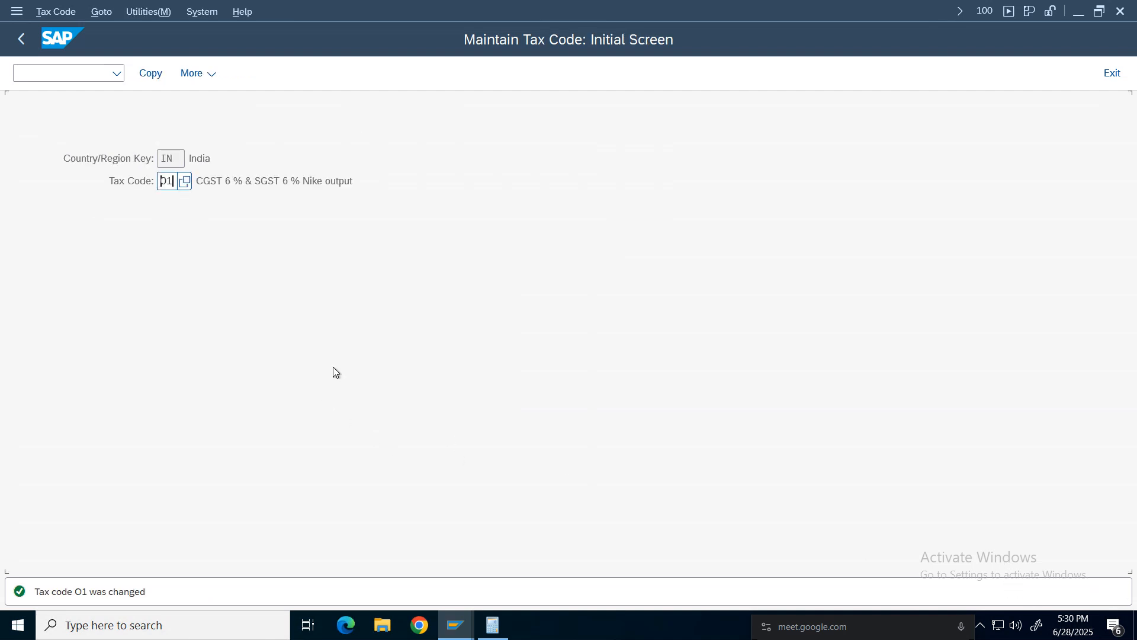
Reopen the tax rates of tax code 01 to check them, then leave the transaction.
key("Return")
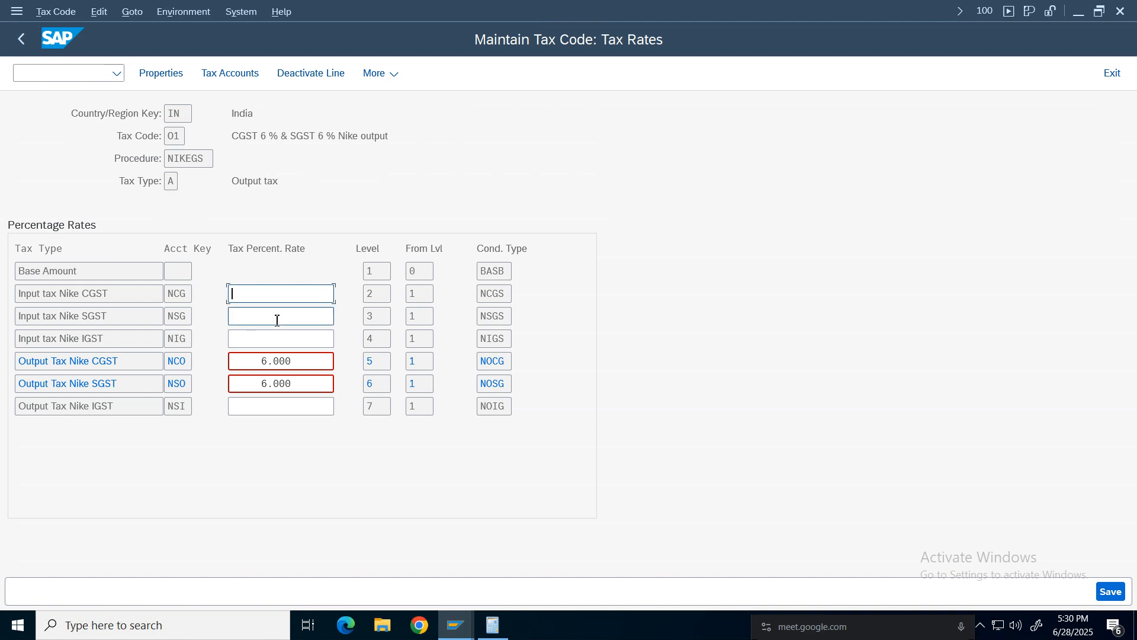
left_click(1111, 591)
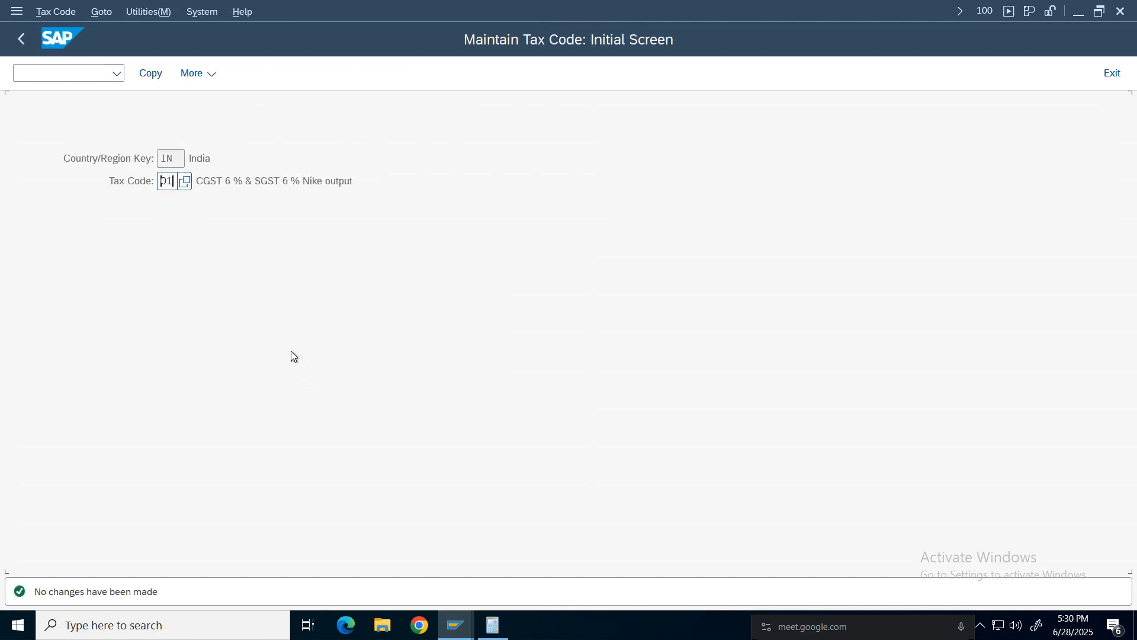
left_click(21, 38)
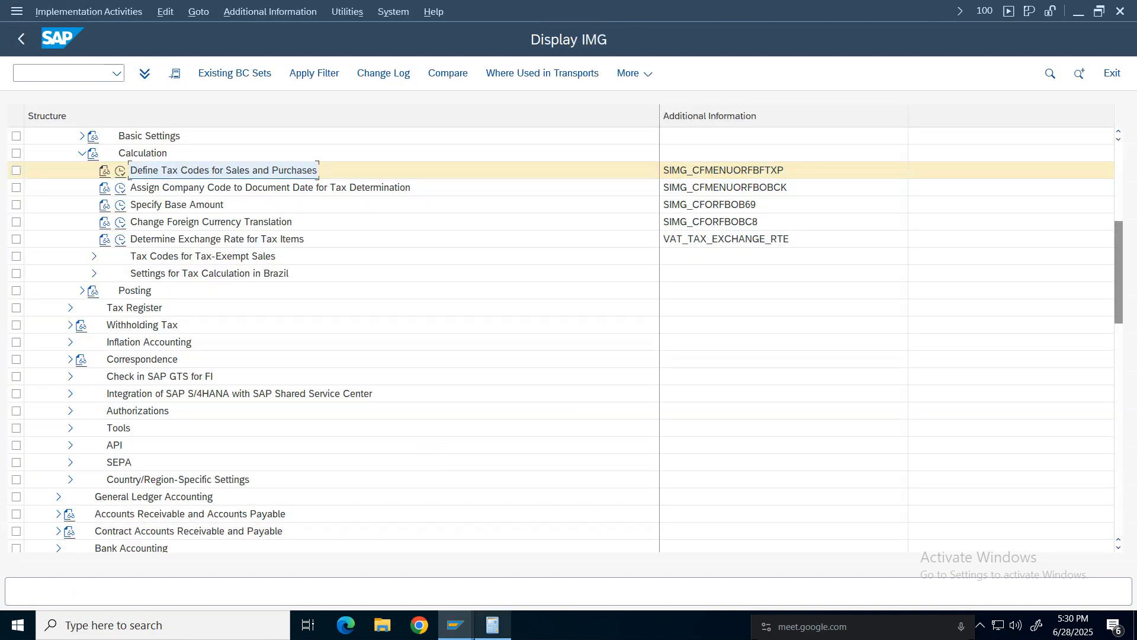
Switch to the SAP Easy Access session and start transaction FB70 for entering a customer invoice.
left_click(455, 625)
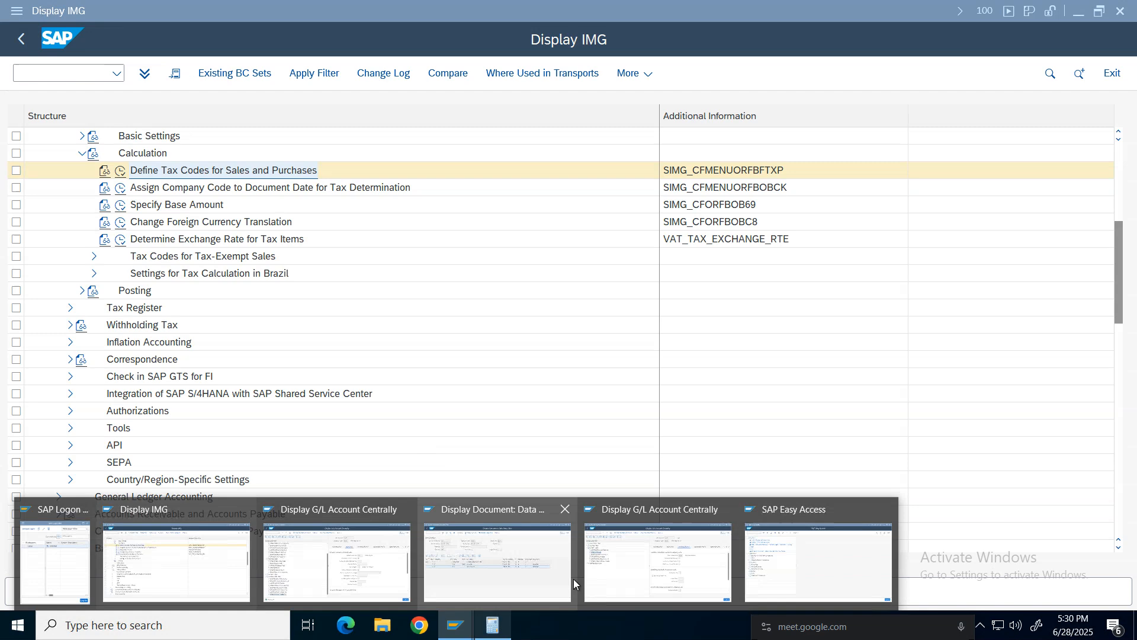
left_click(829, 574)
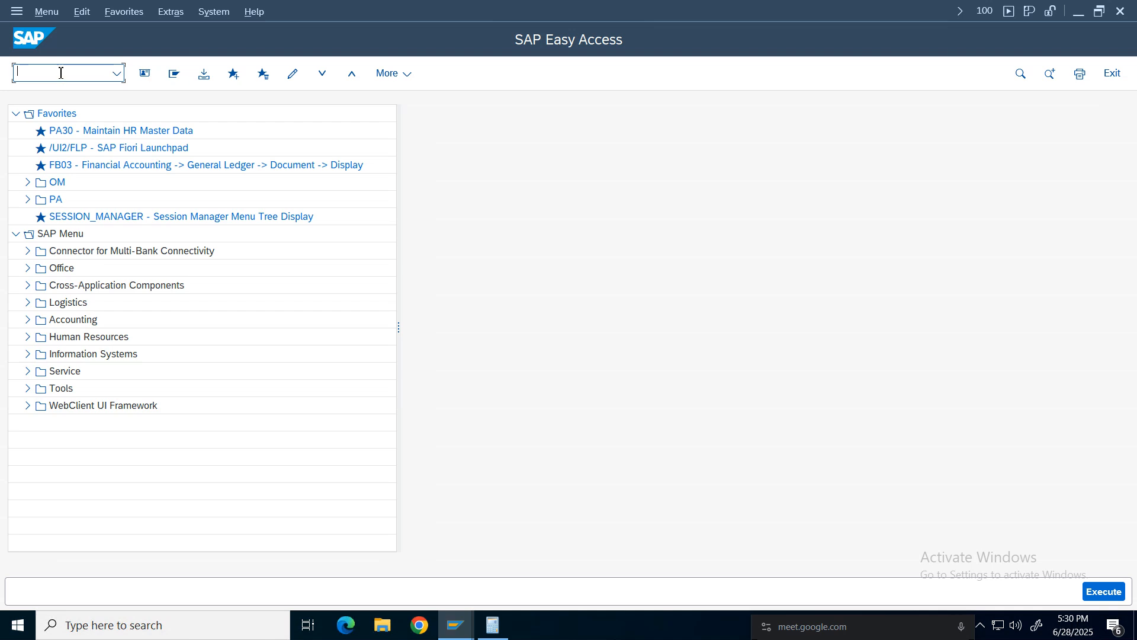
type("fb70")
key("Return")
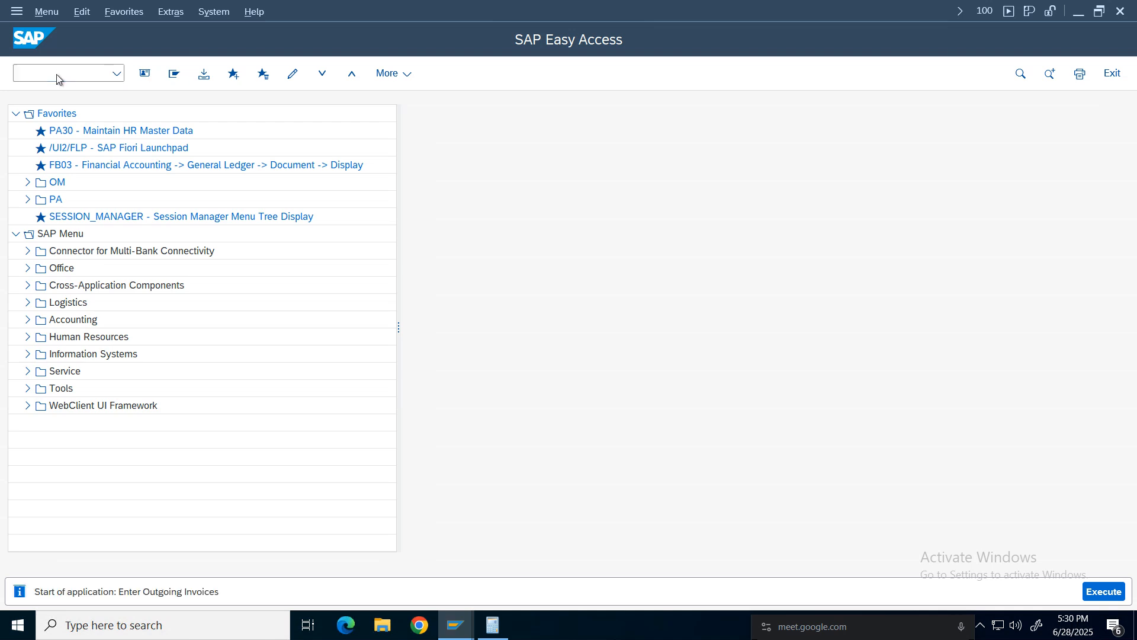
Fill the invoice header with the customer, invoice date 28.06.2025 and reference Tax.
left_click(161, 203)
left_click(161, 226)
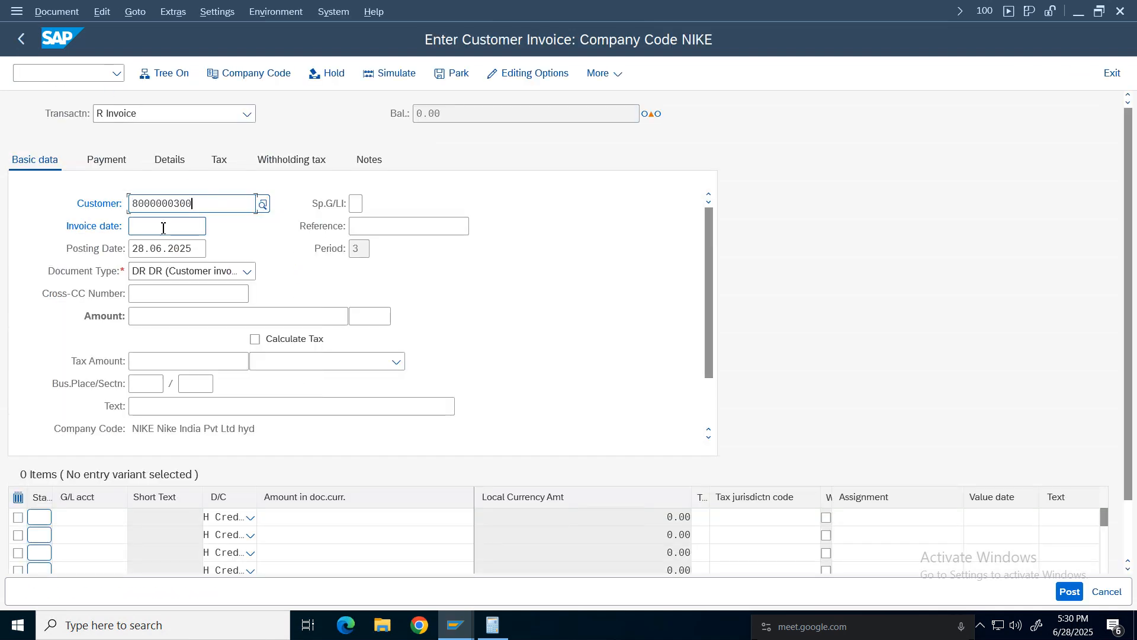
left_click(177, 225)
left_click(160, 246)
left_click(392, 225)
left_click(374, 247)
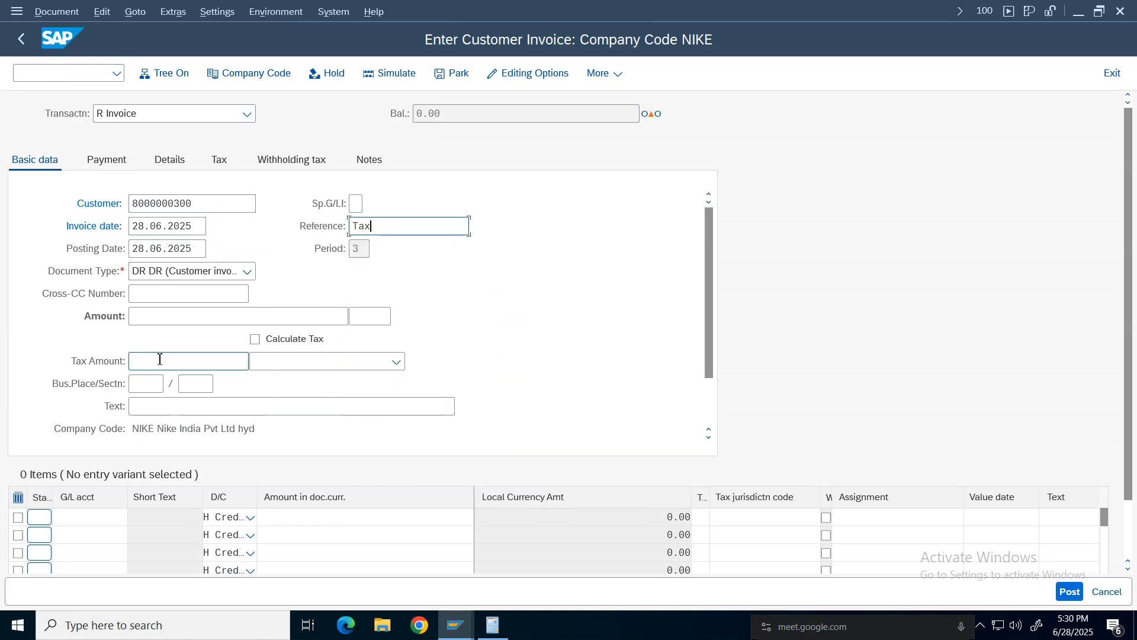
key("Return")
Add a line item with G/L account 4001, amount 1000 and tax code 01.
left_click(89, 516)
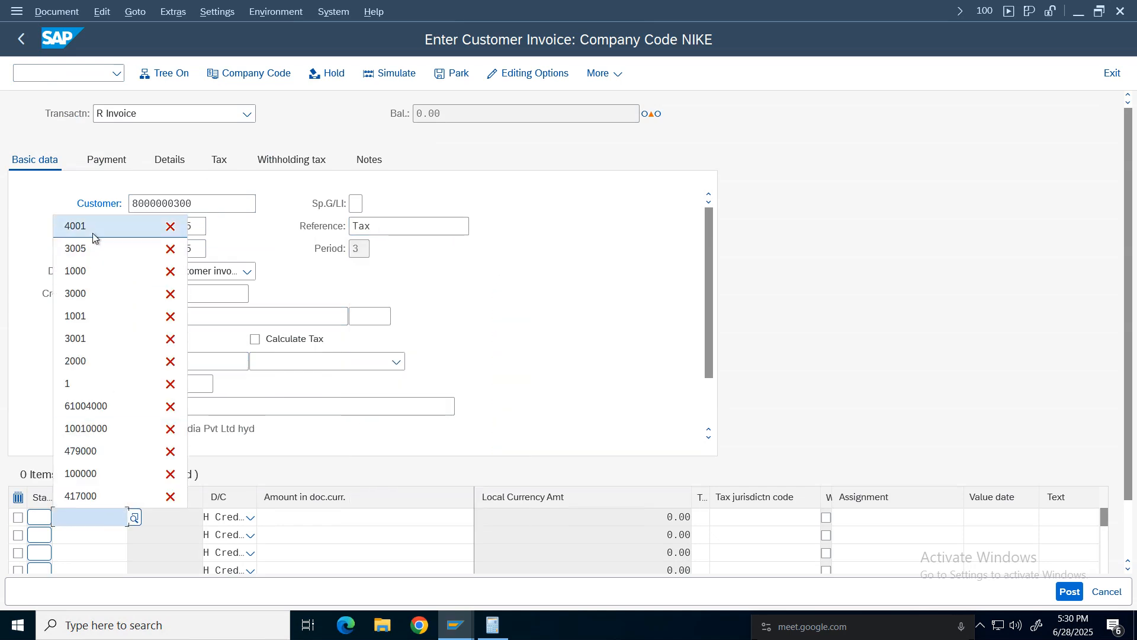
left_click(91, 231)
left_click(449, 518)
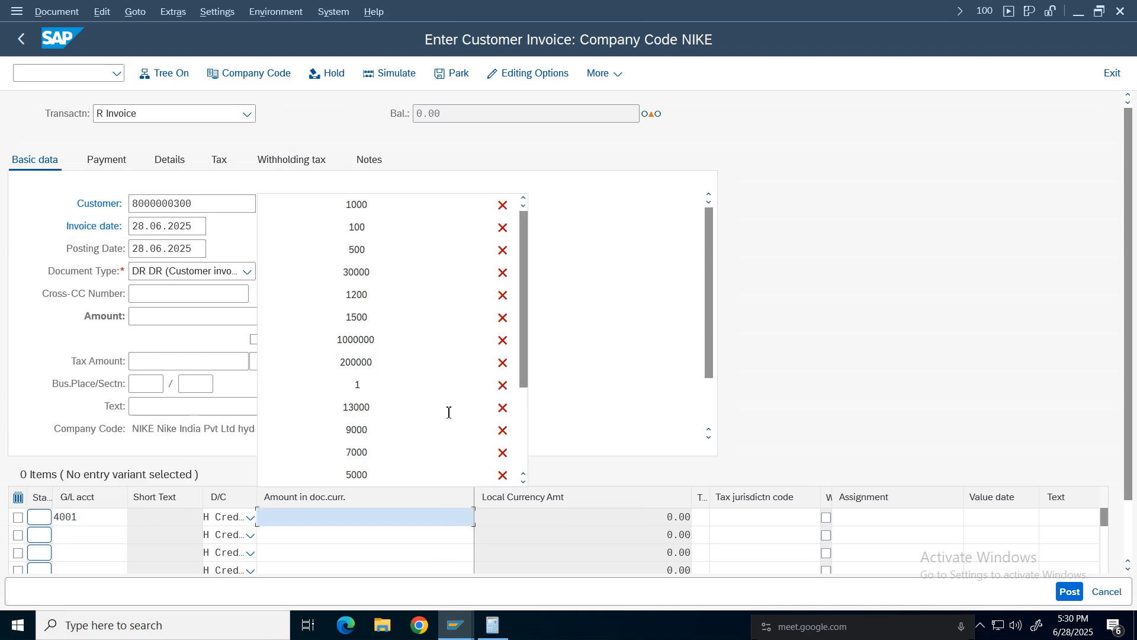
left_click(358, 207)
left_click(701, 517)
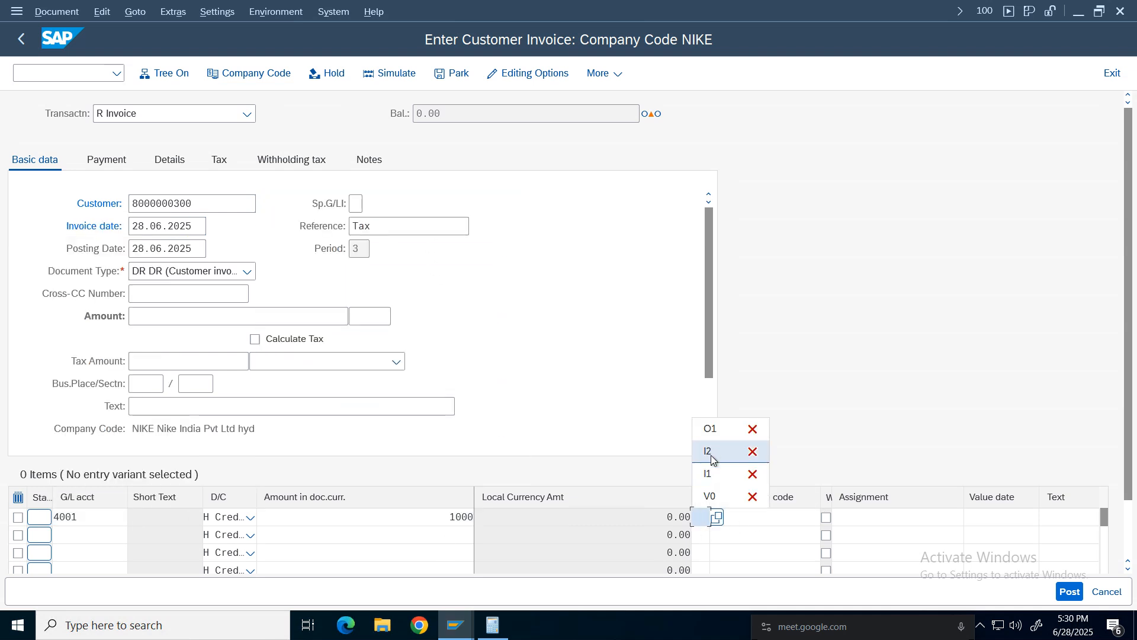
left_click(711, 428)
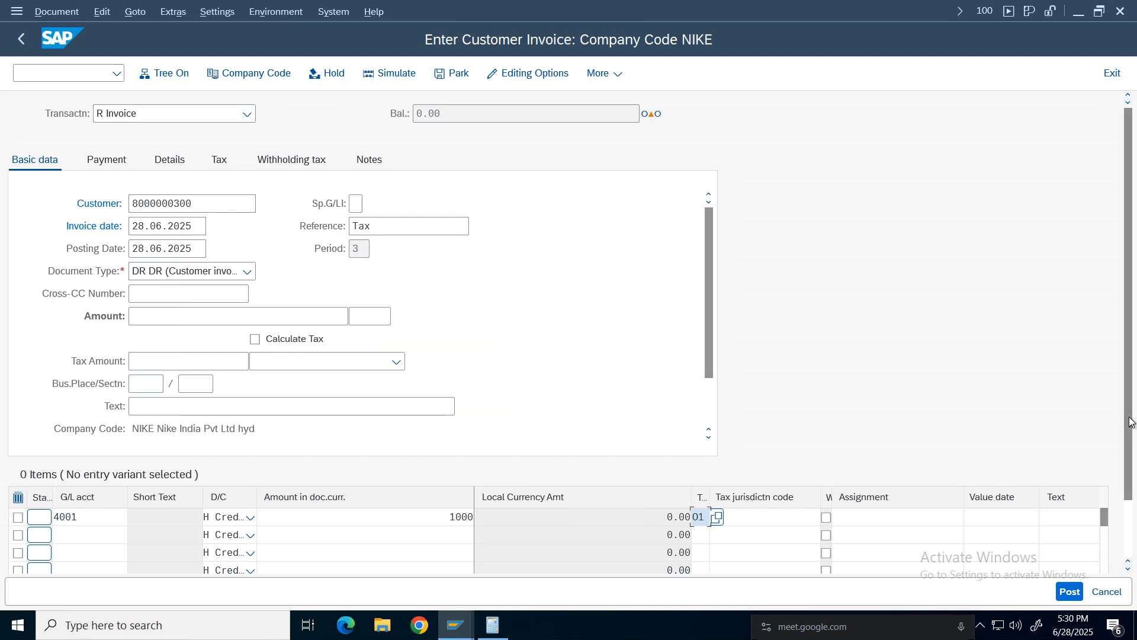
Set the line item's cost center to 100100.
left_click_drag(1129, 421, 1127, 515)
left_click(1096, 531)
left_click(1096, 531)
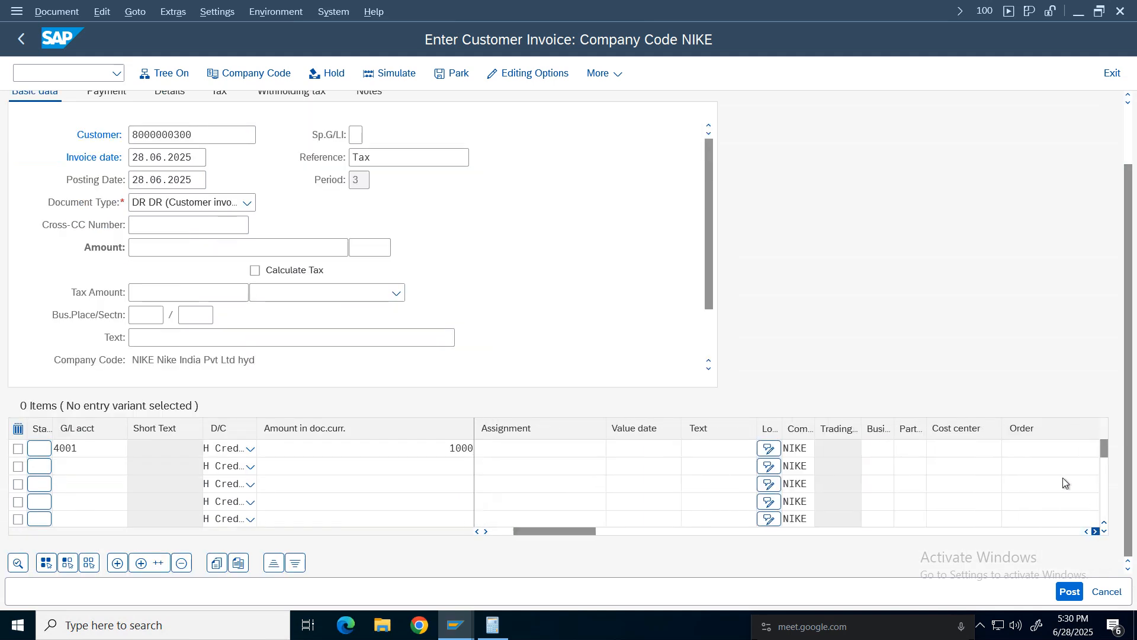
left_click(826, 448)
left_click(825, 468)
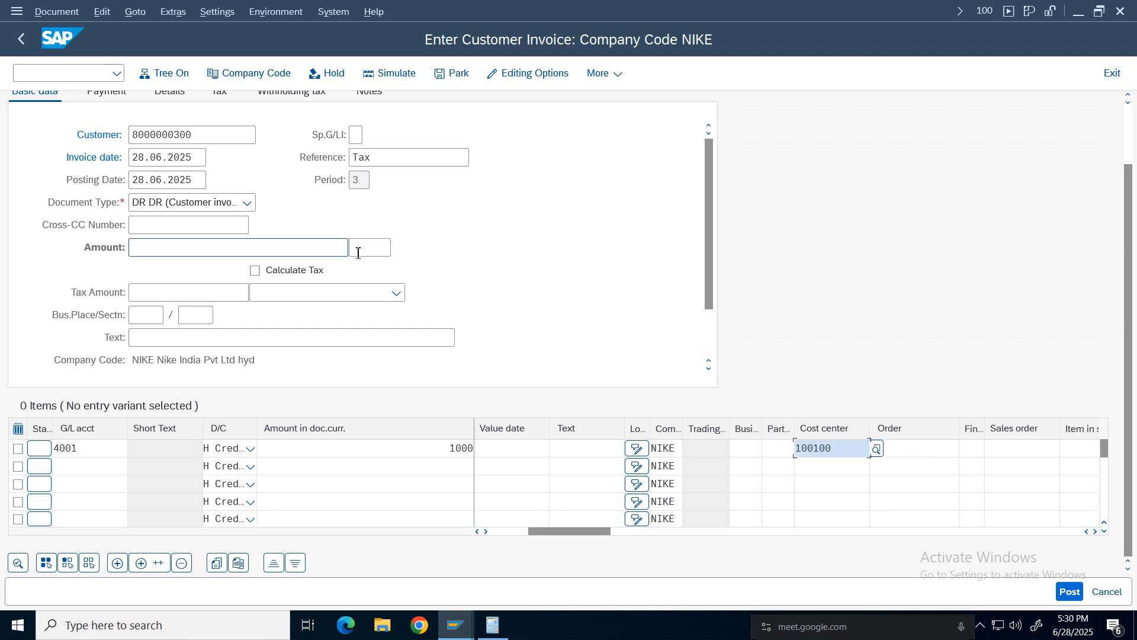
Set the invoice currency to INR and enable Calculate Tax.
left_click(356, 247)
left_click(363, 270)
left_click(255, 270)
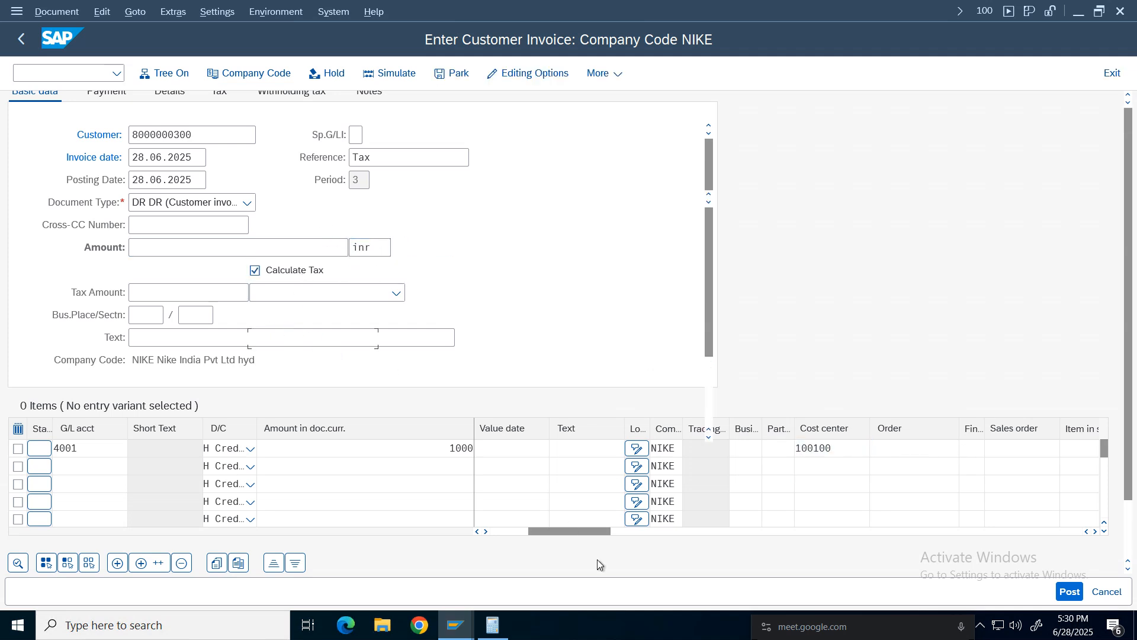
key("Return")
Enter the invoice amount of 1120.
scroll(815, 541, "down", 2)
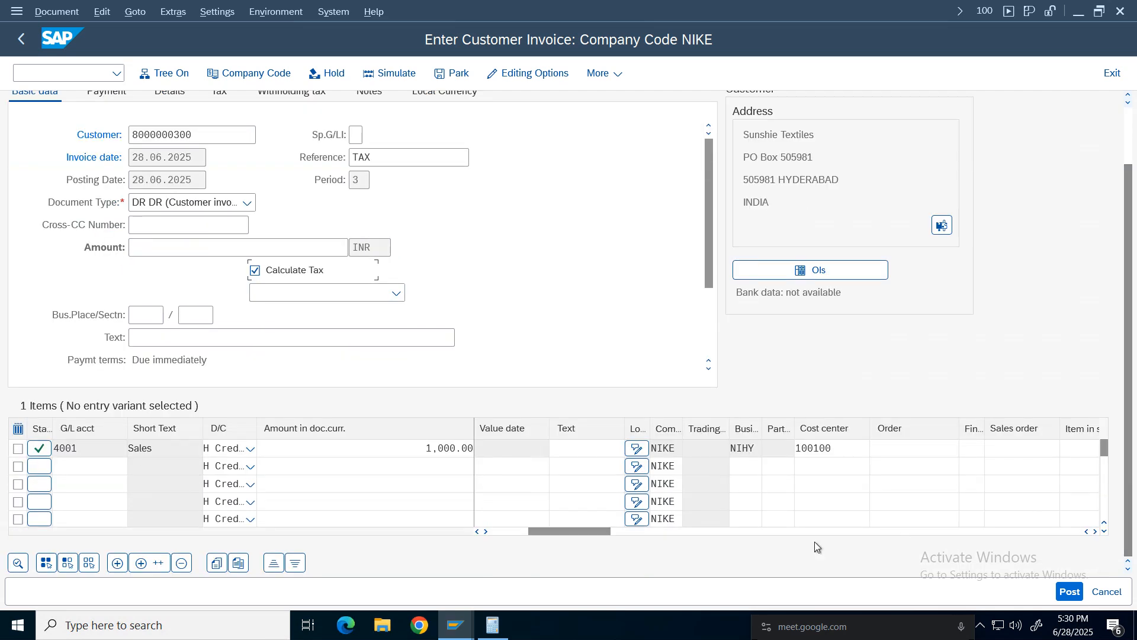
left_click_drag(585, 532, 474, 532)
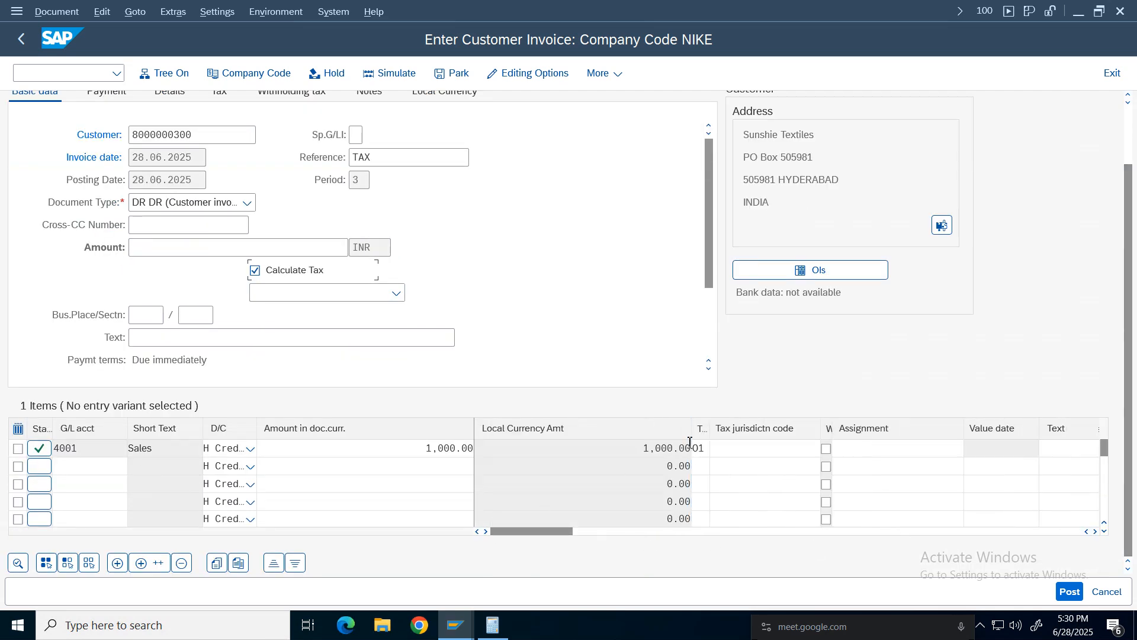
scroll(1135, 226, "up", 2)
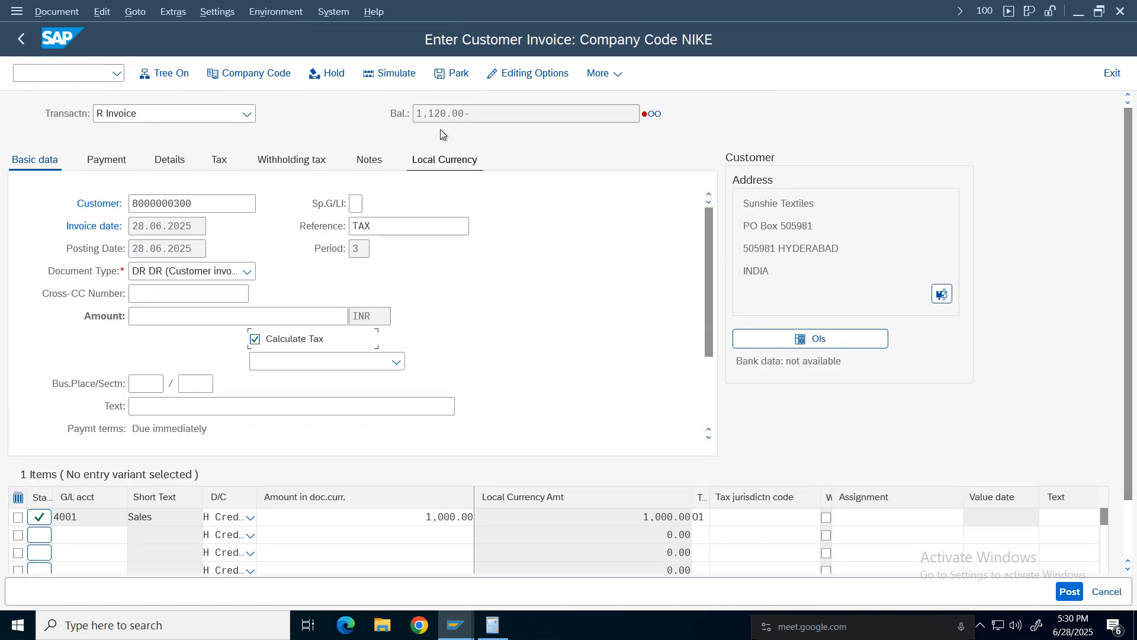
left_click(175, 317)
type("1120")
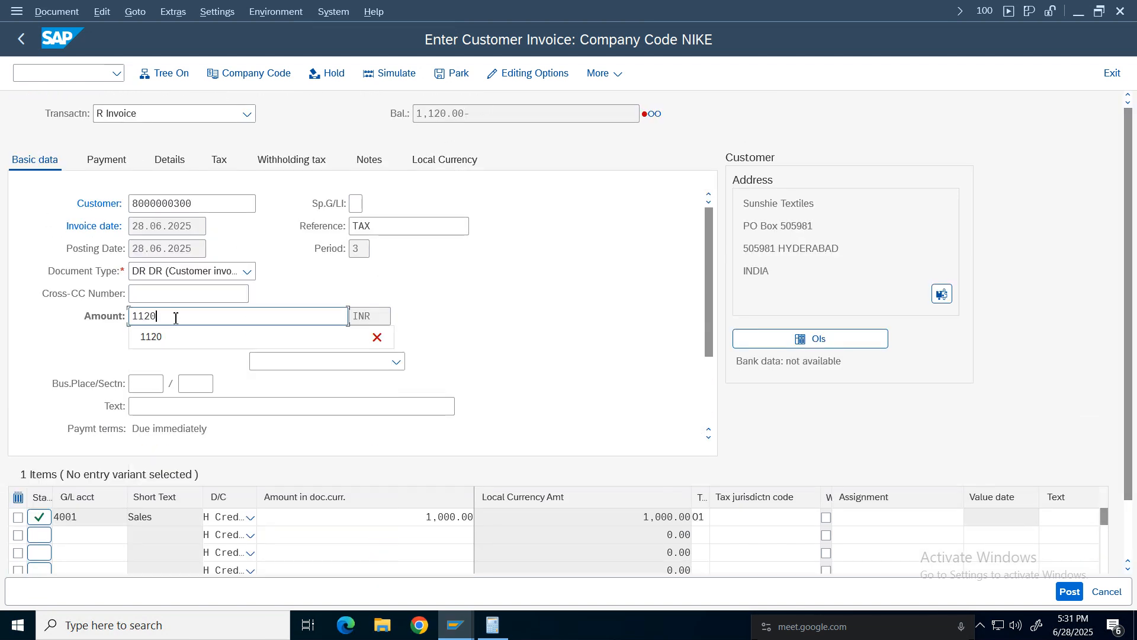
key("Return")
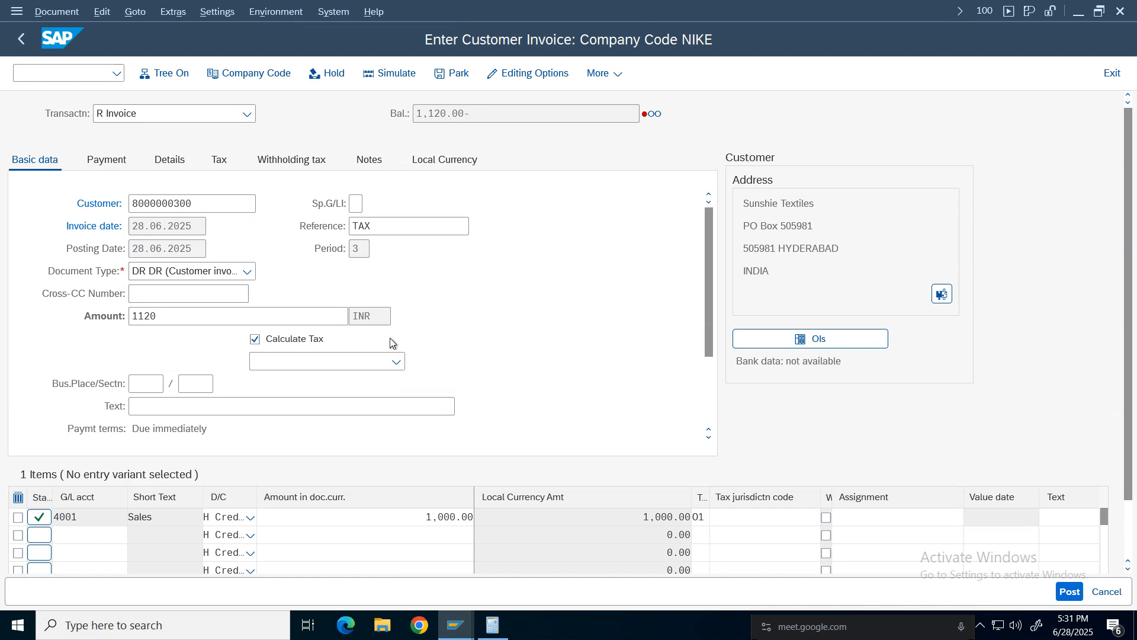
Simulate the invoice to review the tax lines, then post the document.
key("Return")
left_click(389, 73)
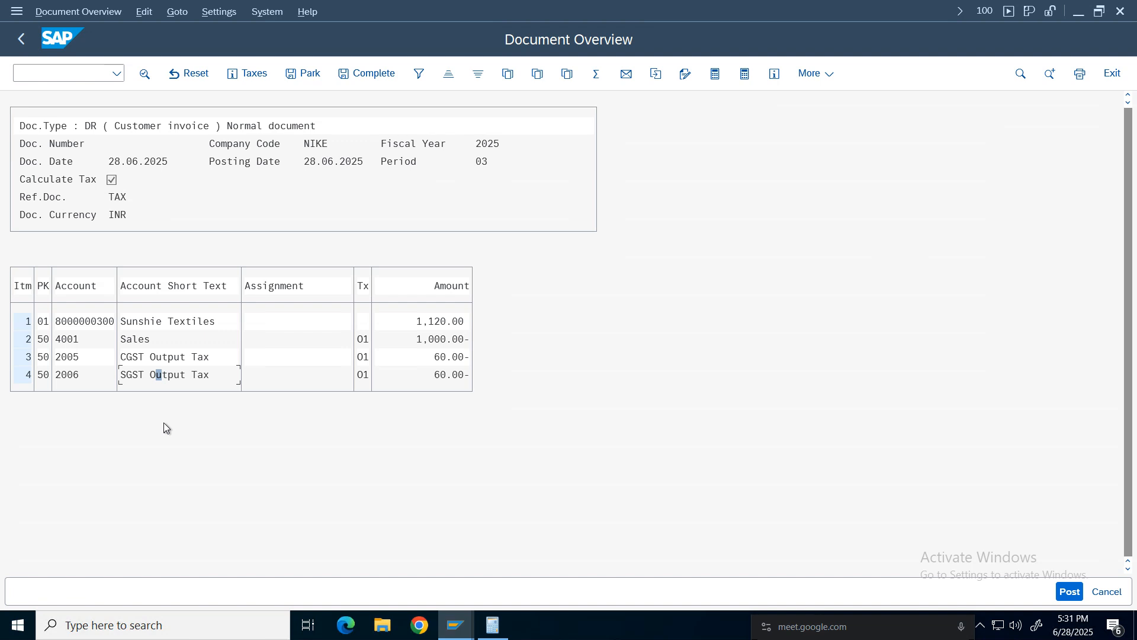
left_click(144, 344)
left_click(431, 339)
left_click(1068, 592)
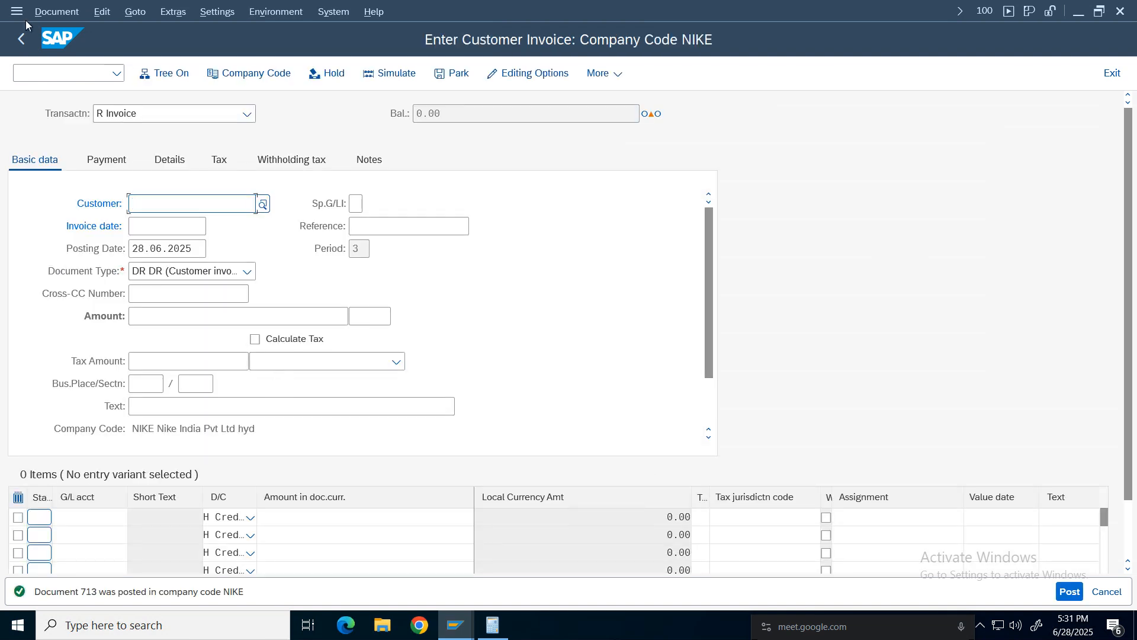
Display the posted invoice document's line items, then return to invoice entry.
left_click(56, 12)
left_click(59, 77)
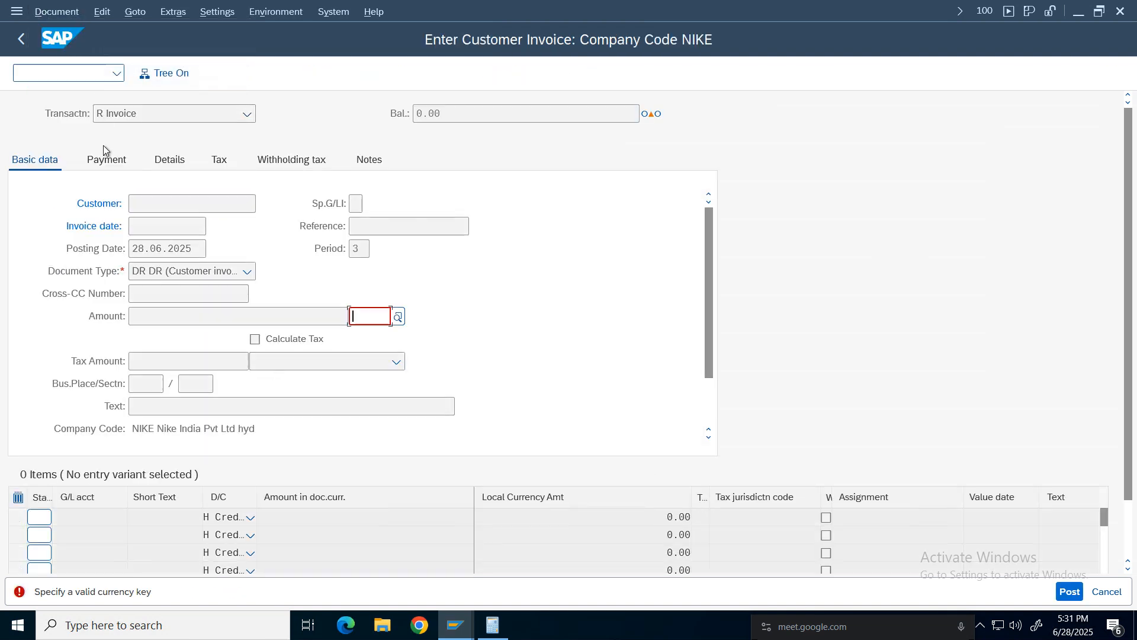
left_click(56, 13)
left_click(68, 58)
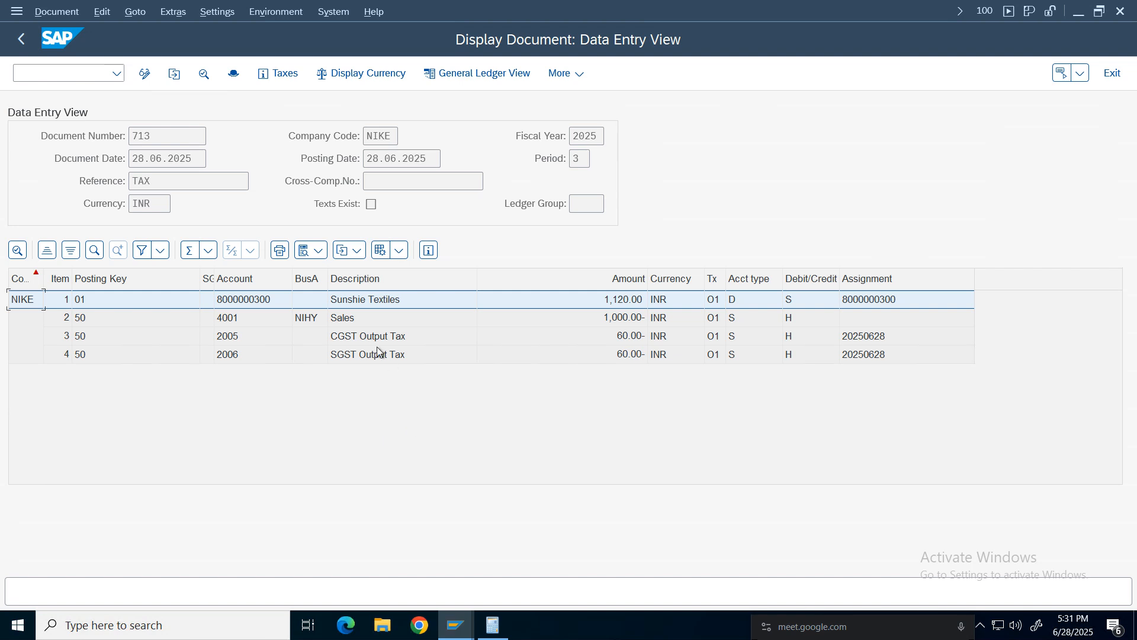
left_click(22, 39)
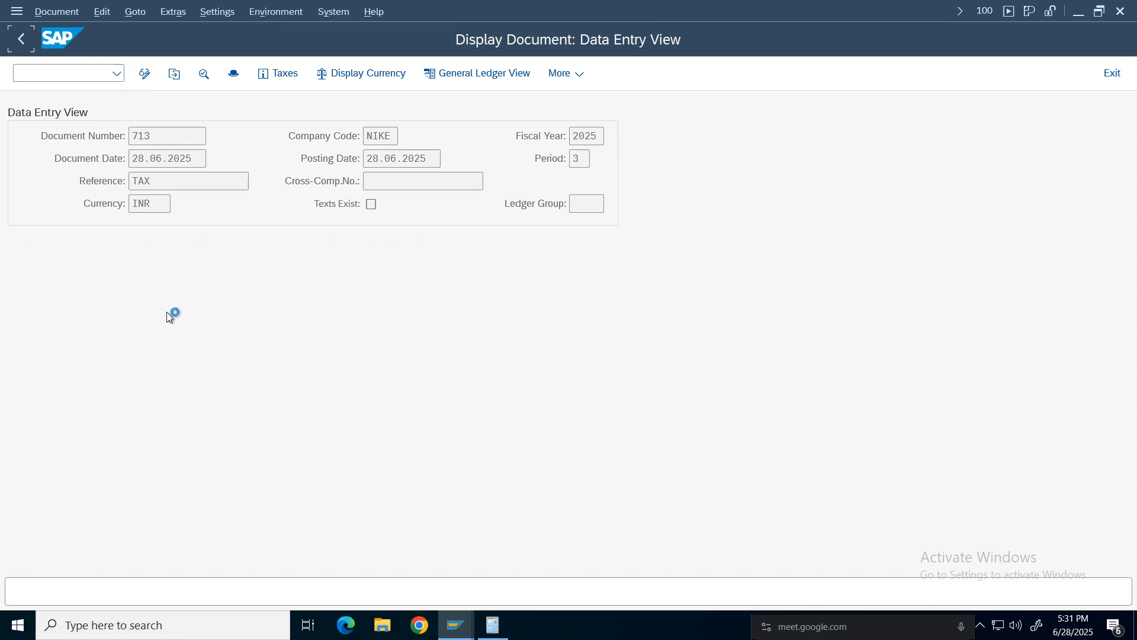
Start a new invoice header with the customer, reference Tax and invoice date 28.06.2025.
left_click(162, 206)
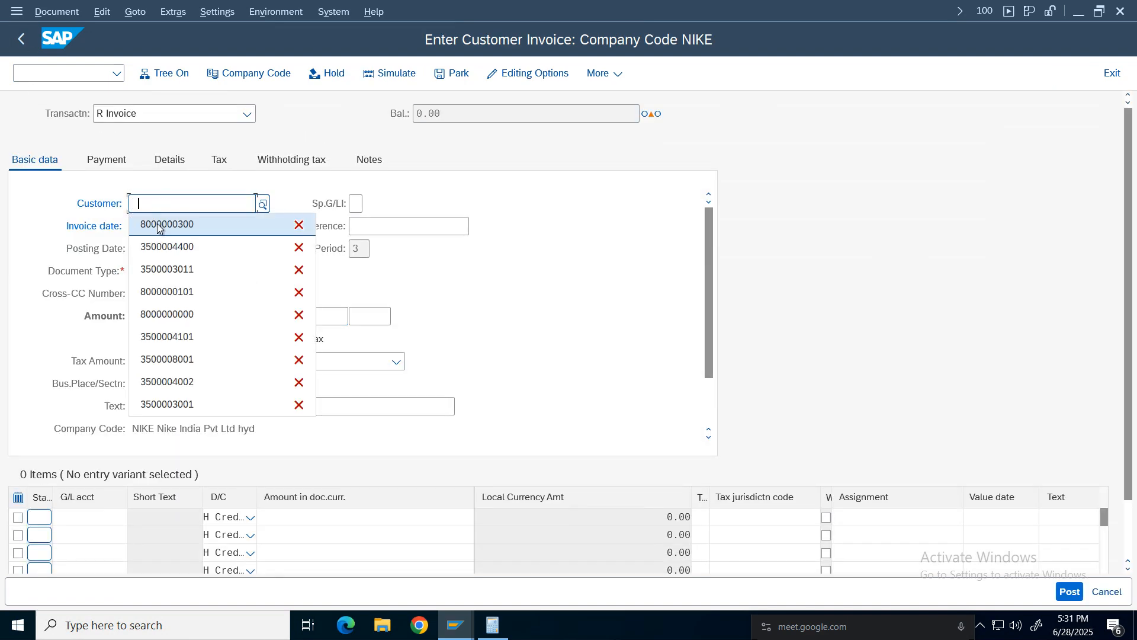
left_click(210, 224)
left_click(386, 225)
left_click(381, 246)
left_click(167, 225)
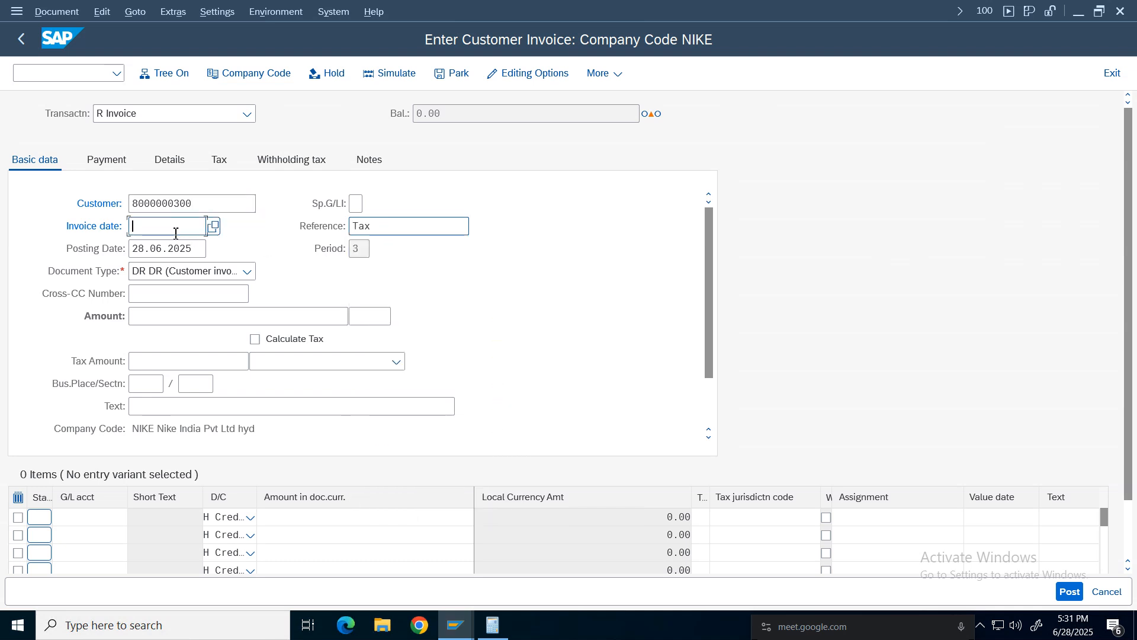
left_click(163, 246)
Add a line item with G/L account 4001, amount 1000 and tax code 01.
left_click(89, 517)
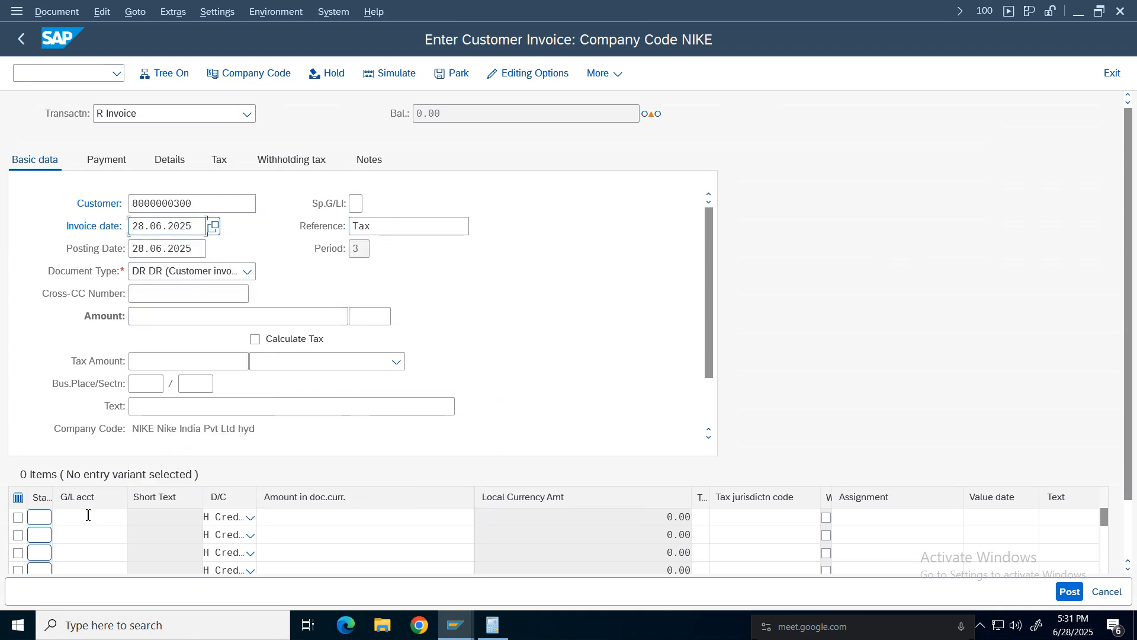
left_click(98, 228)
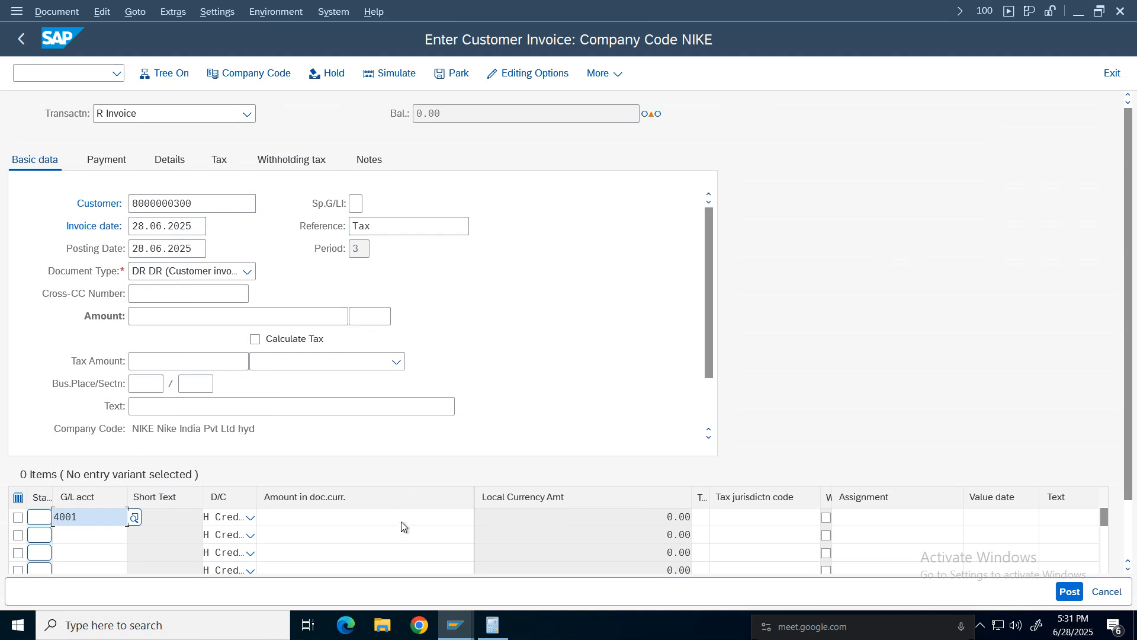
left_click(400, 517)
left_click(373, 216)
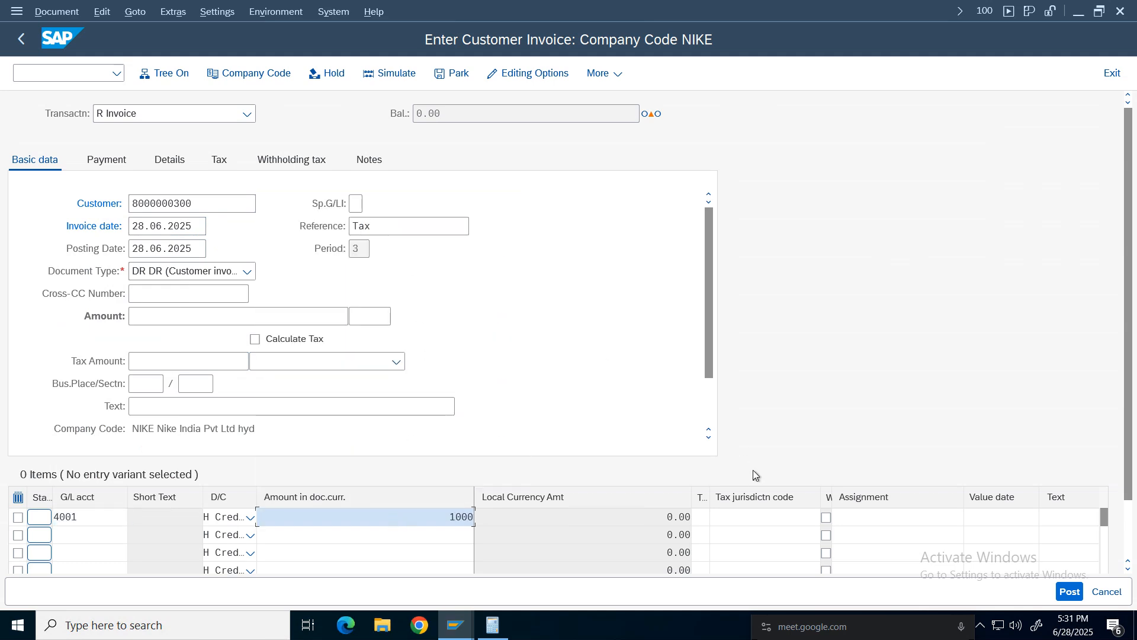
left_click(701, 517)
left_click(711, 429)
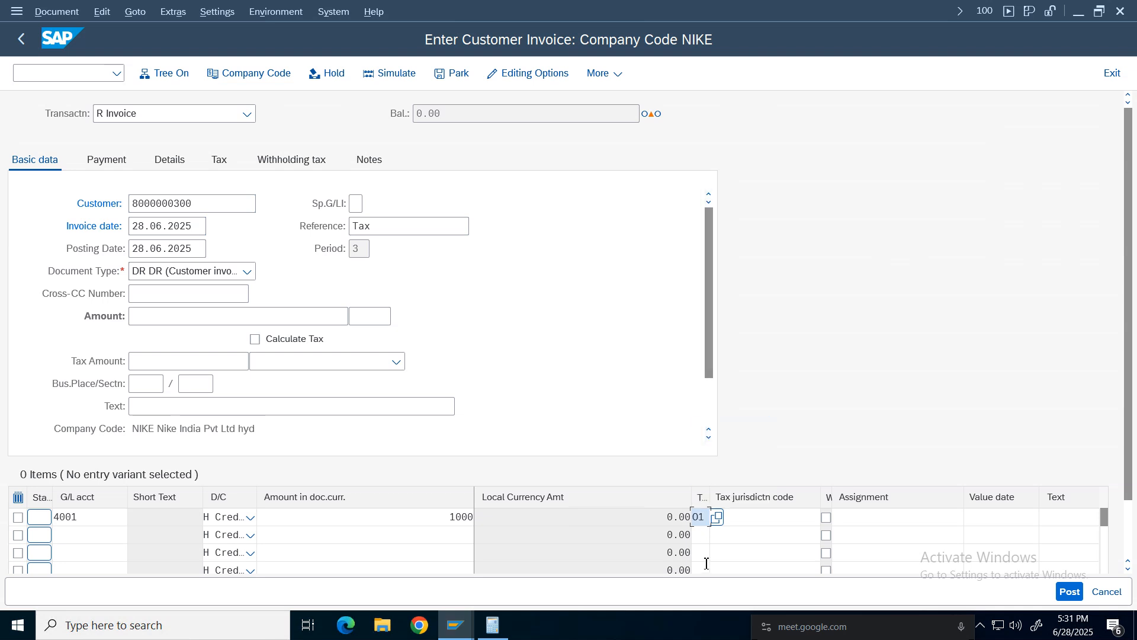
Change the line item's tax code to O2 and enter cost center 100100.
type("O2")
scroll(1130, 542, "down", 2)
left_click(1096, 531)
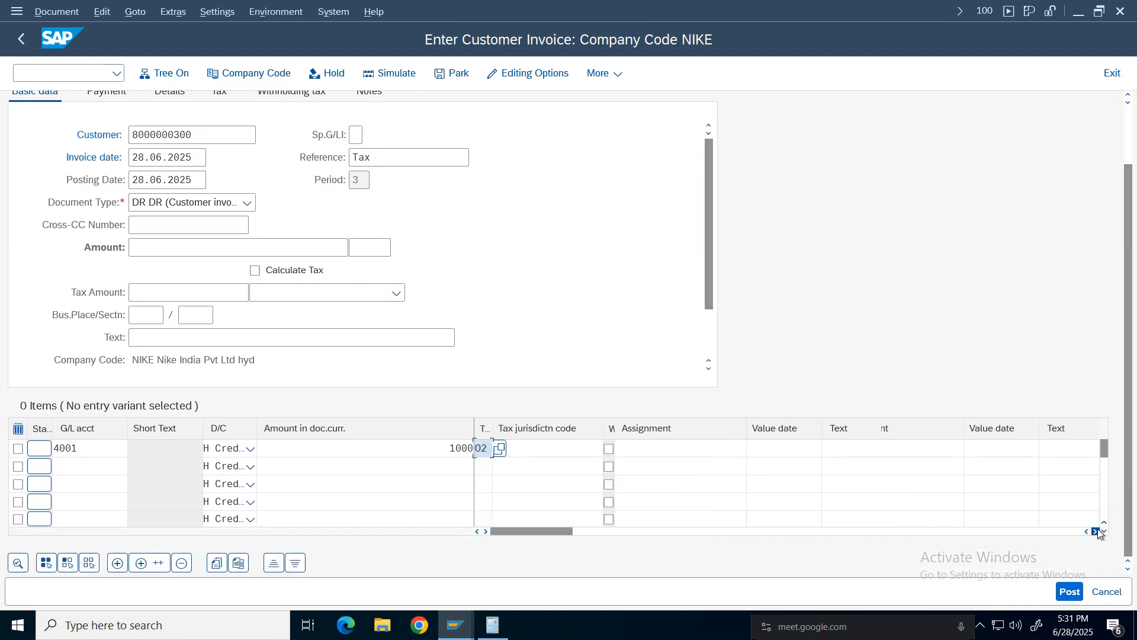
left_click(1096, 532)
left_click(964, 449)
left_click(962, 470)
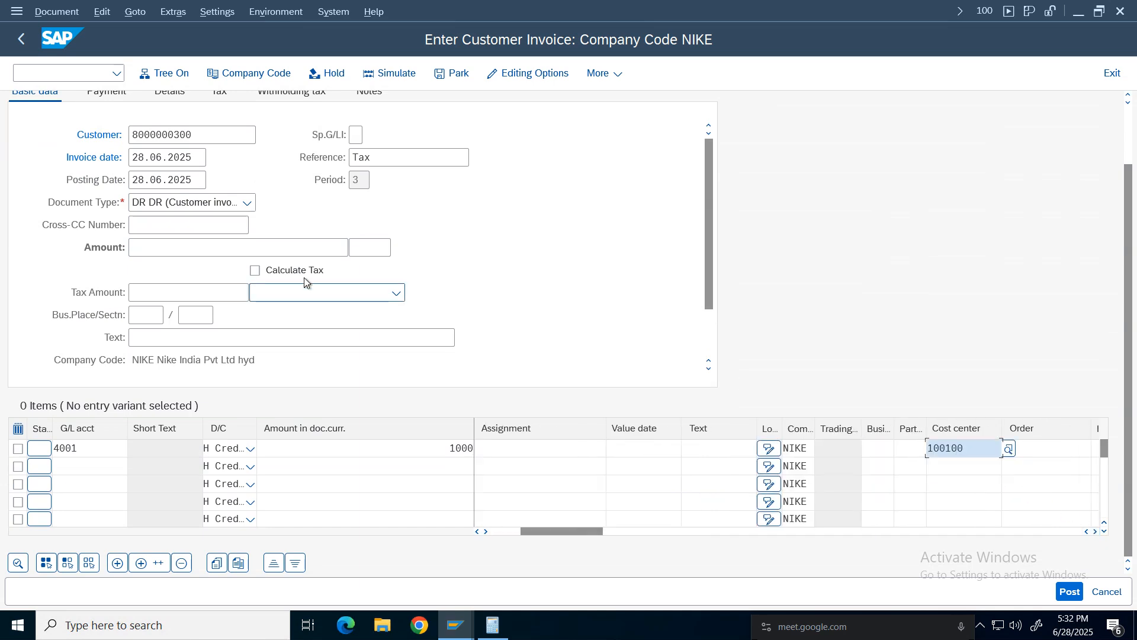
Set the invoice currency to INR, tick Calculate Tax, and enter the invoice amount 1120.
left_click(373, 249)
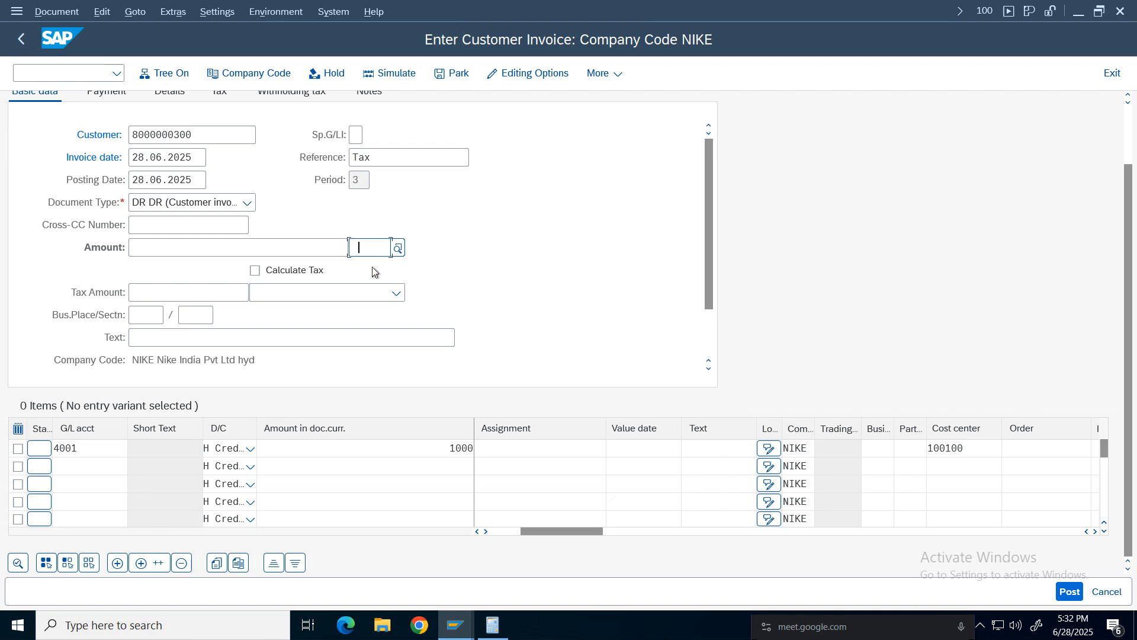
left_click(302, 271)
key("Return")
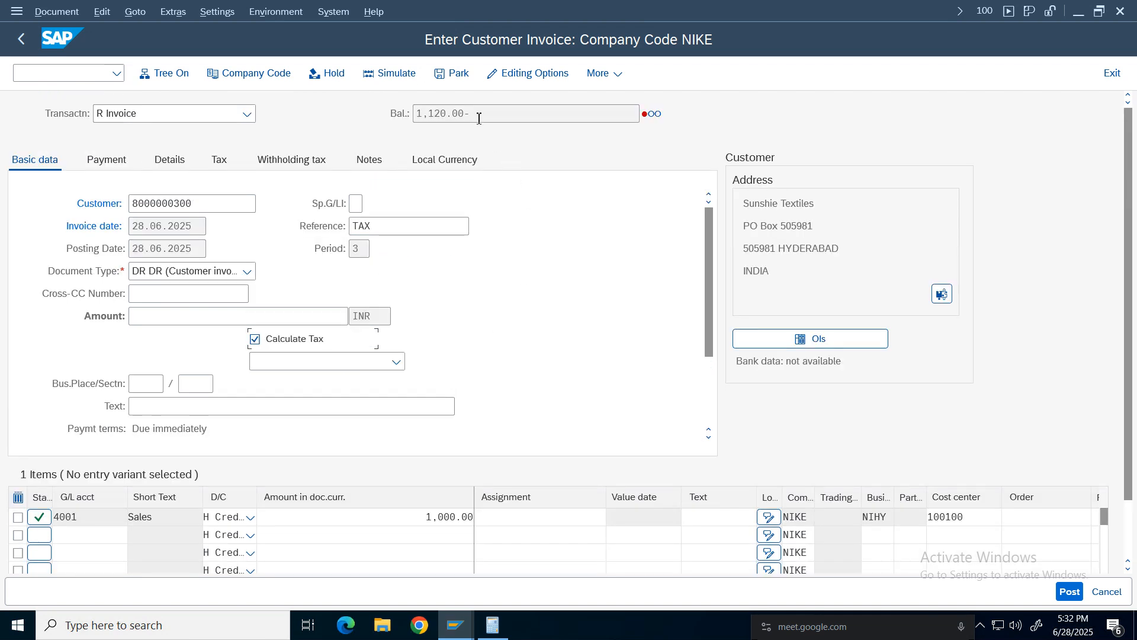
left_click(183, 315)
type("1,12")
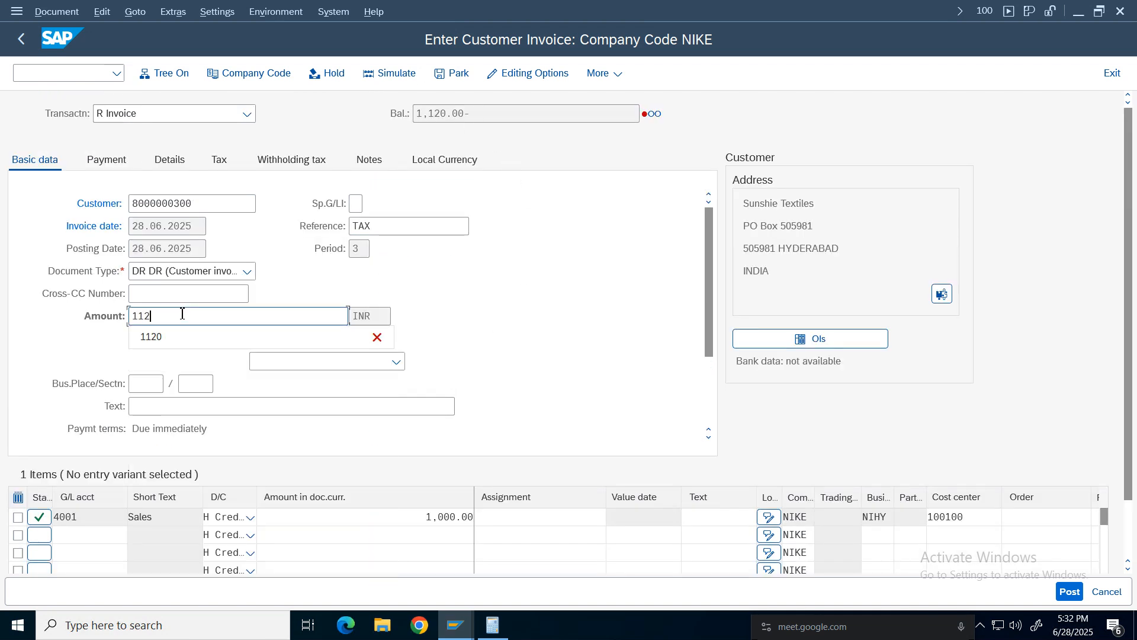
type("0")
key("Return")
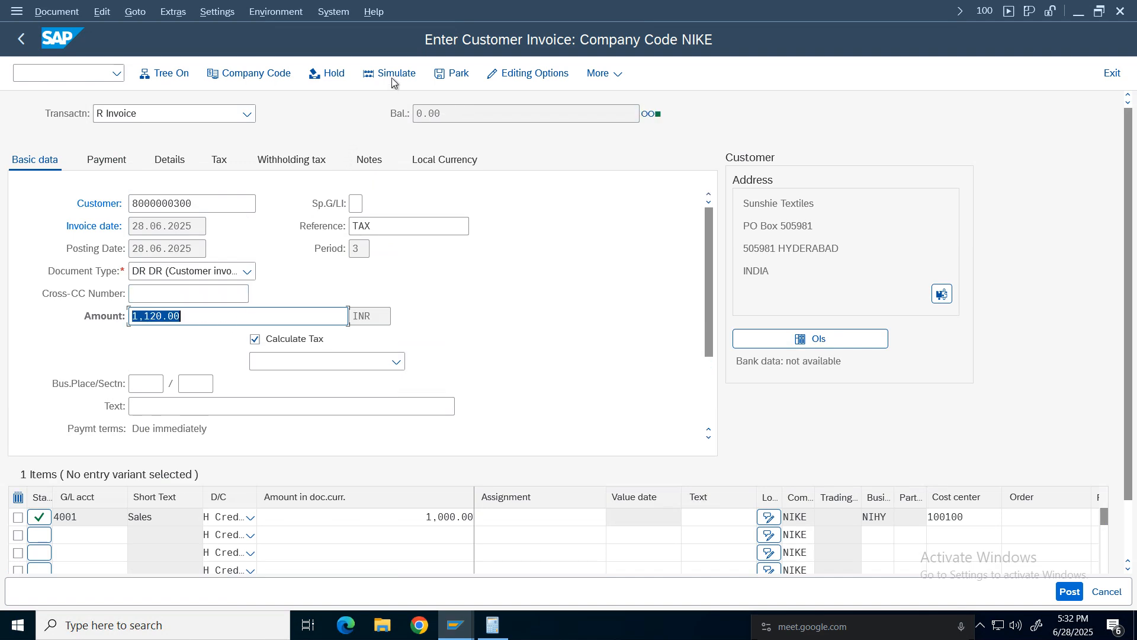
Simulate the invoice to review the IGST tax line, then post the document.
left_click(393, 82)
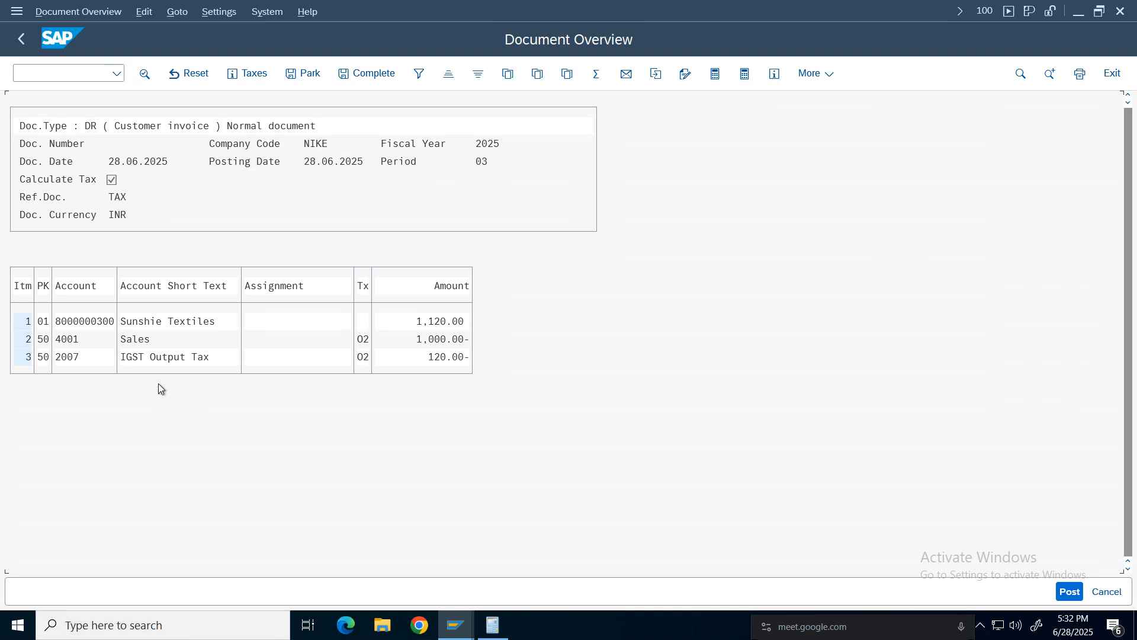
left_click(154, 358)
key("ctrl+s")
Display the just-posted invoice document and inspect its line items.
left_click(61, 13)
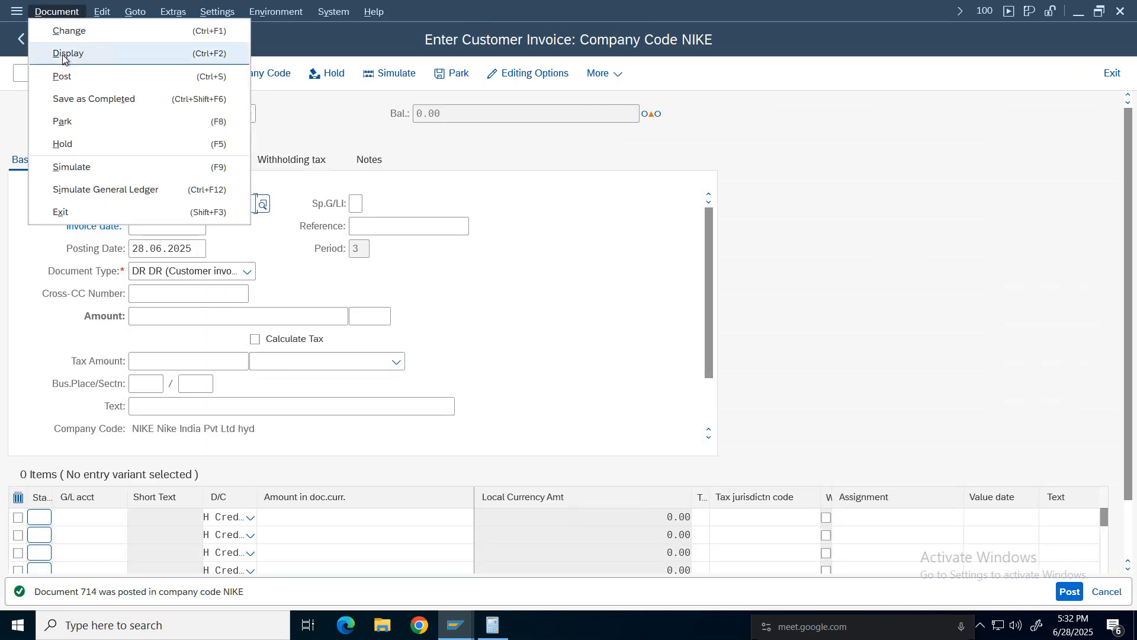
left_click(64, 54)
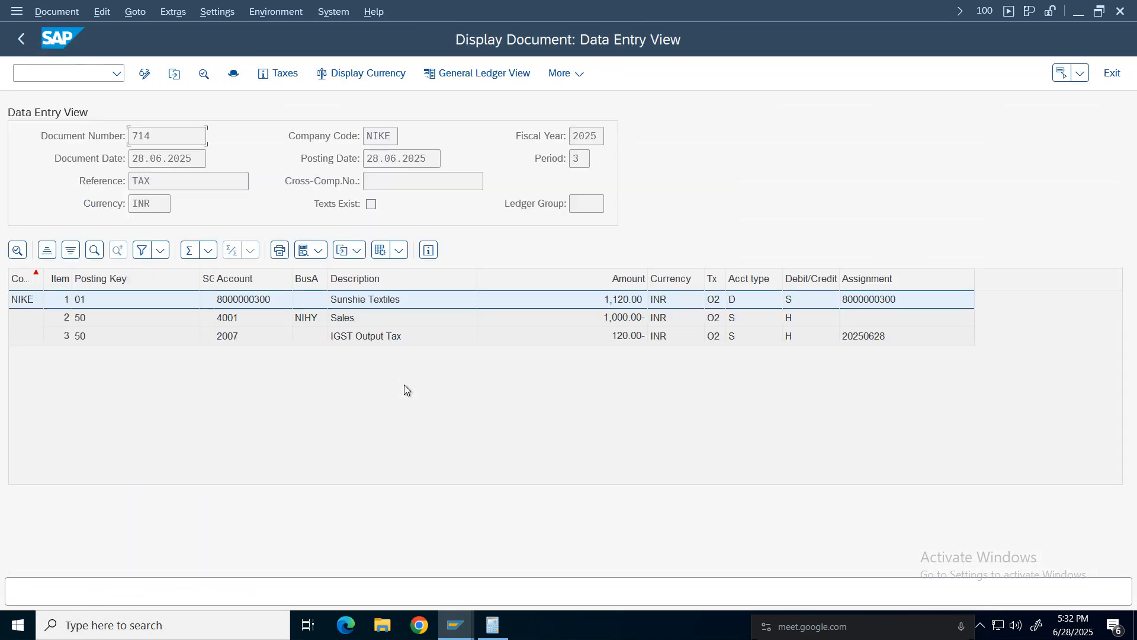
left_click(430, 341)
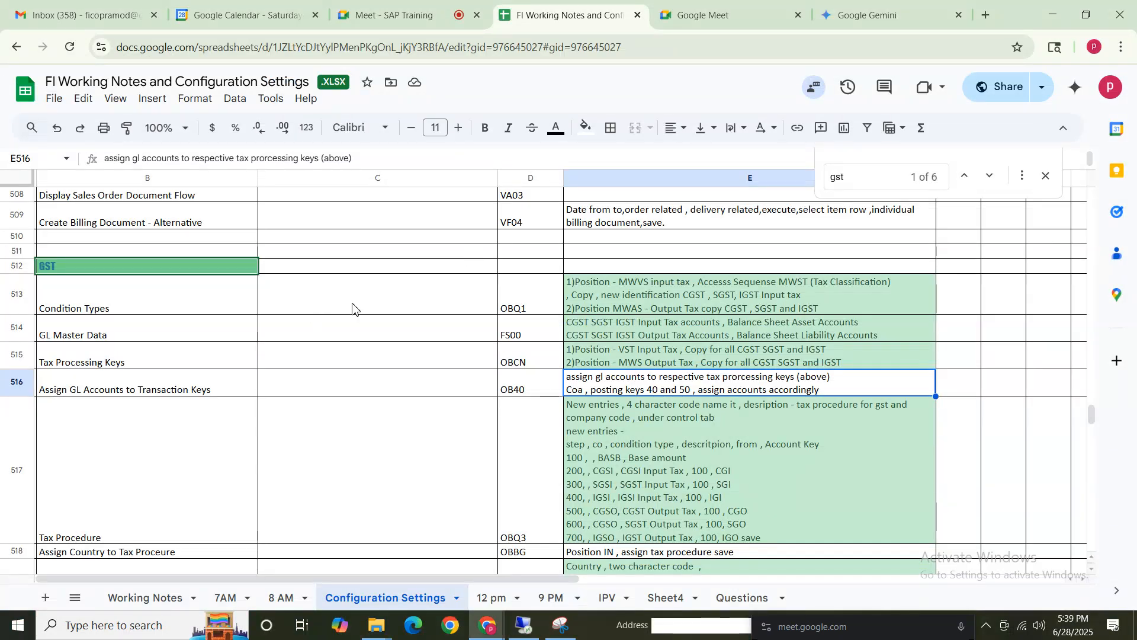
Review the GST configuration notes in the working-notes spreadsheet.
left_click(646, 441)
left_click(641, 388)
left_click(630, 323)
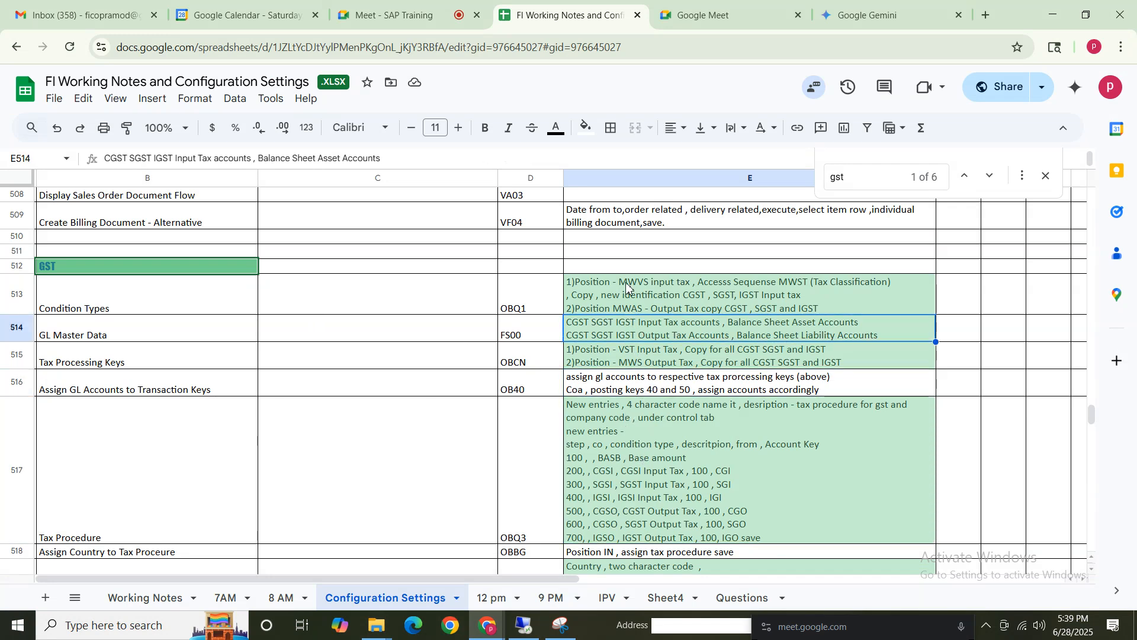
left_click(151, 474)
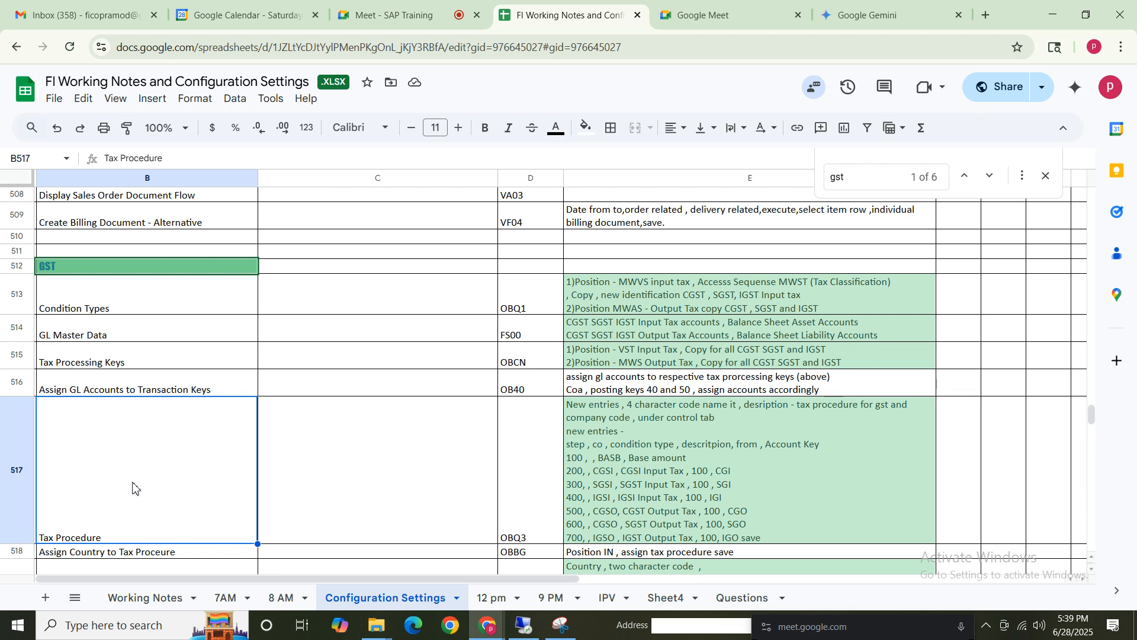
key("Up")
key("Up")
key("Up")
key("Up")
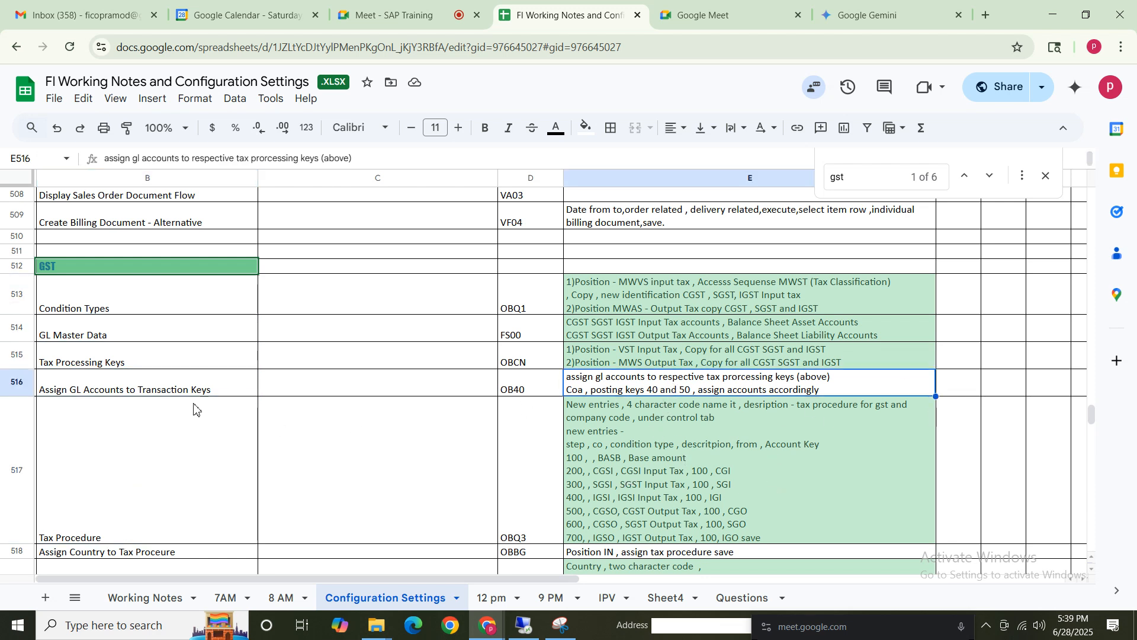
left_click(147, 335)
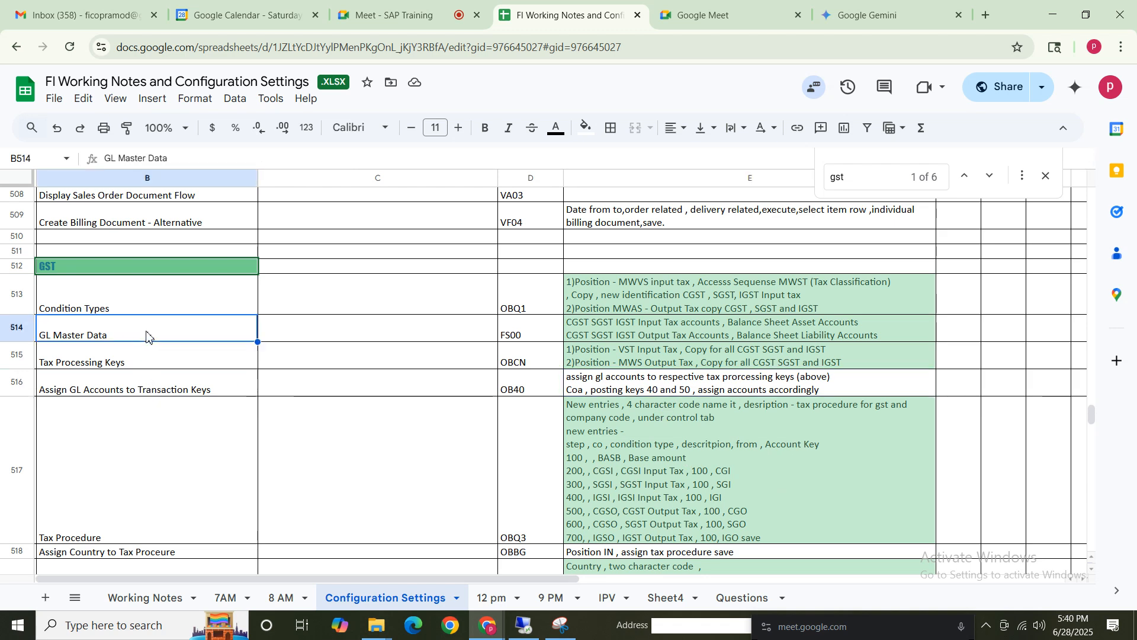
left_click(714, 332)
Add a new line 'Tax category - input or output tax' to the GL Master Data notes cell.
double_click(886, 336)
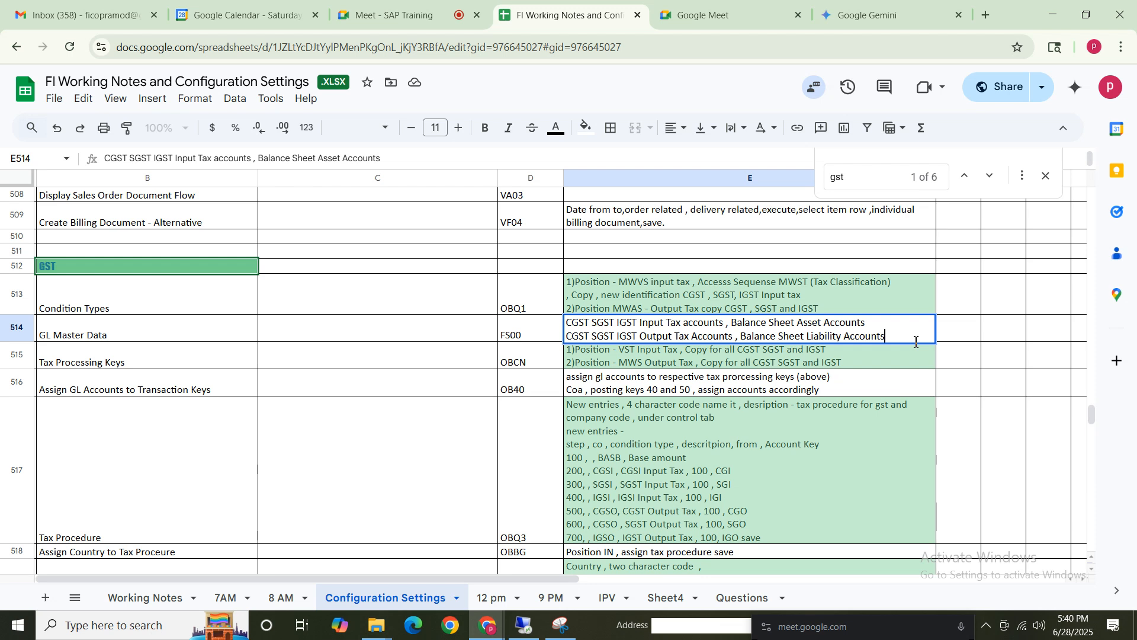
key("alt+Return")
type("Tax category")
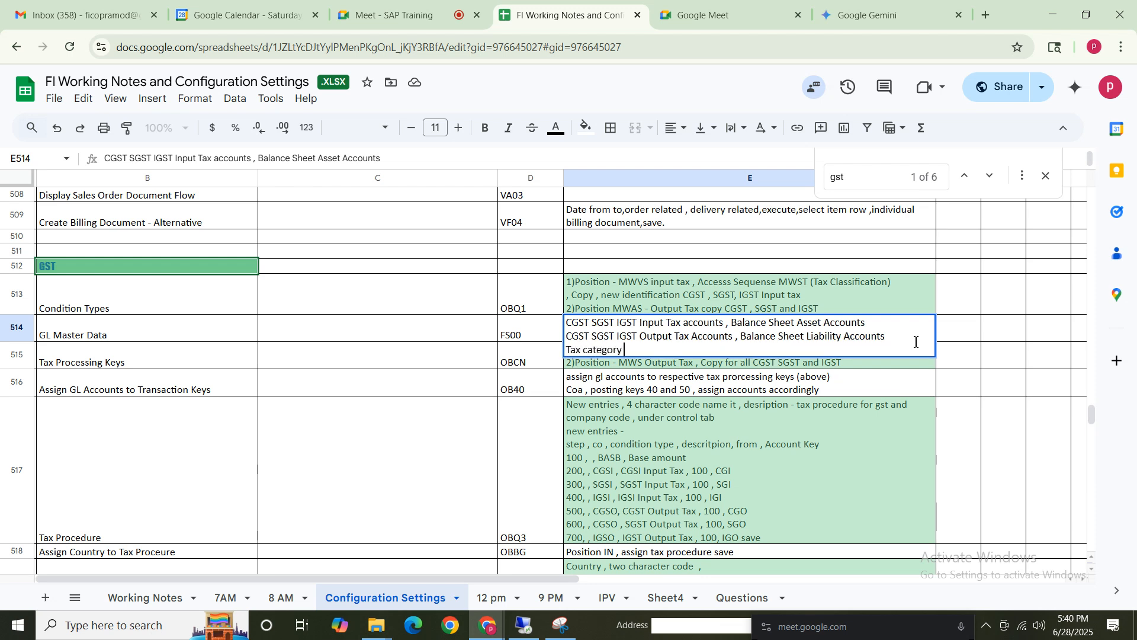
type(" - input")
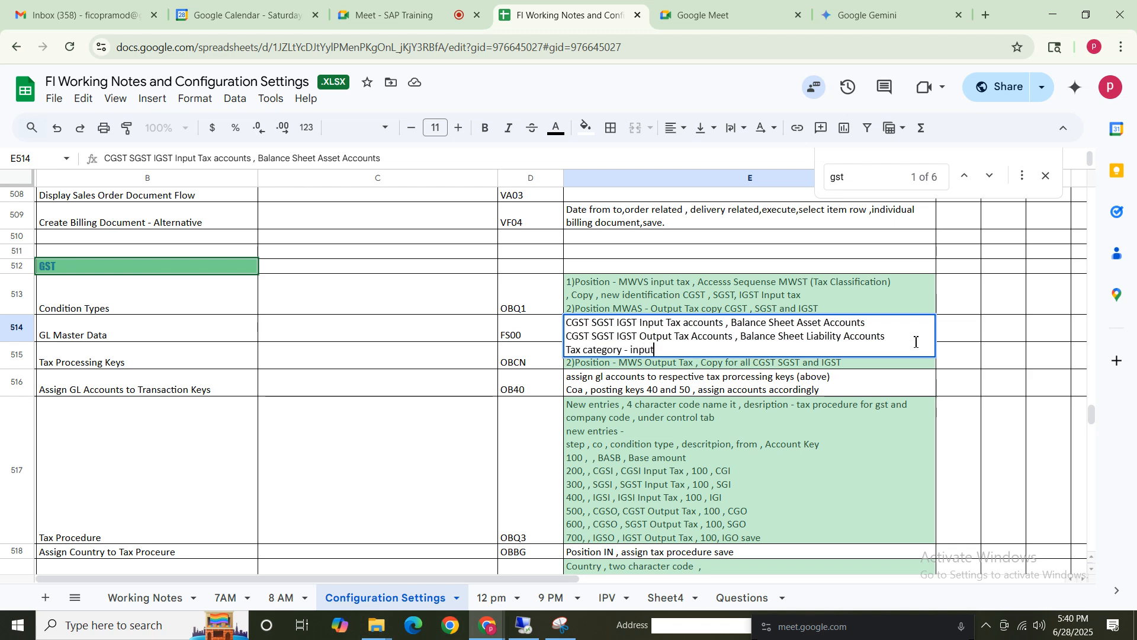
type(" or output tax")
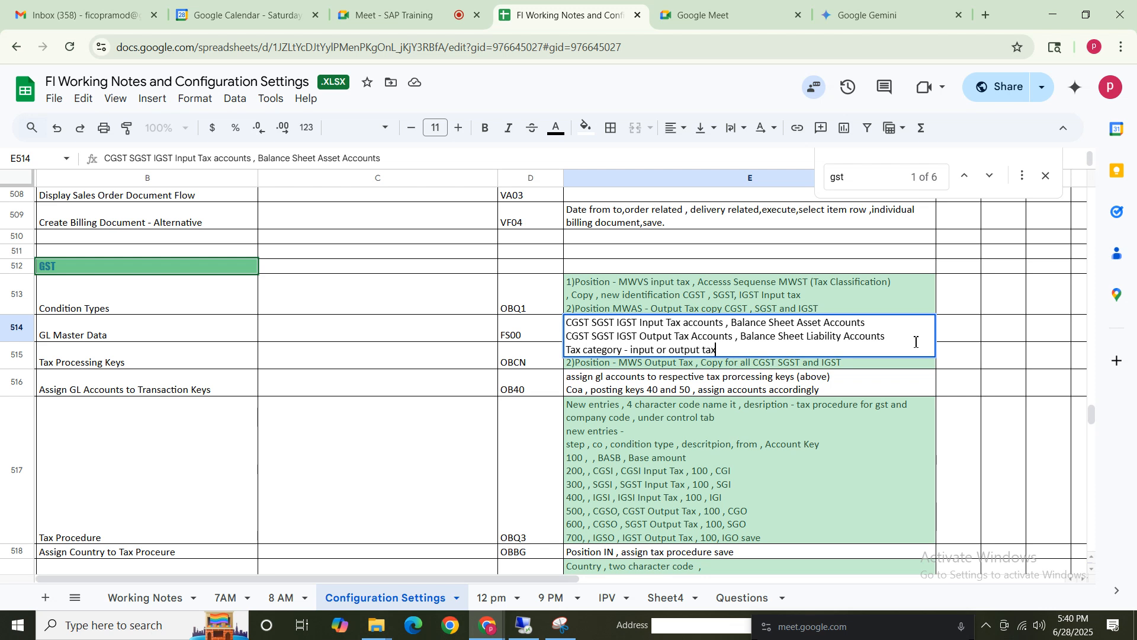
Extend that line to 'Tax category - input tax or output tax and also activate posting with out tax allowed indicator'.
left_click(657, 354)
type("tax")
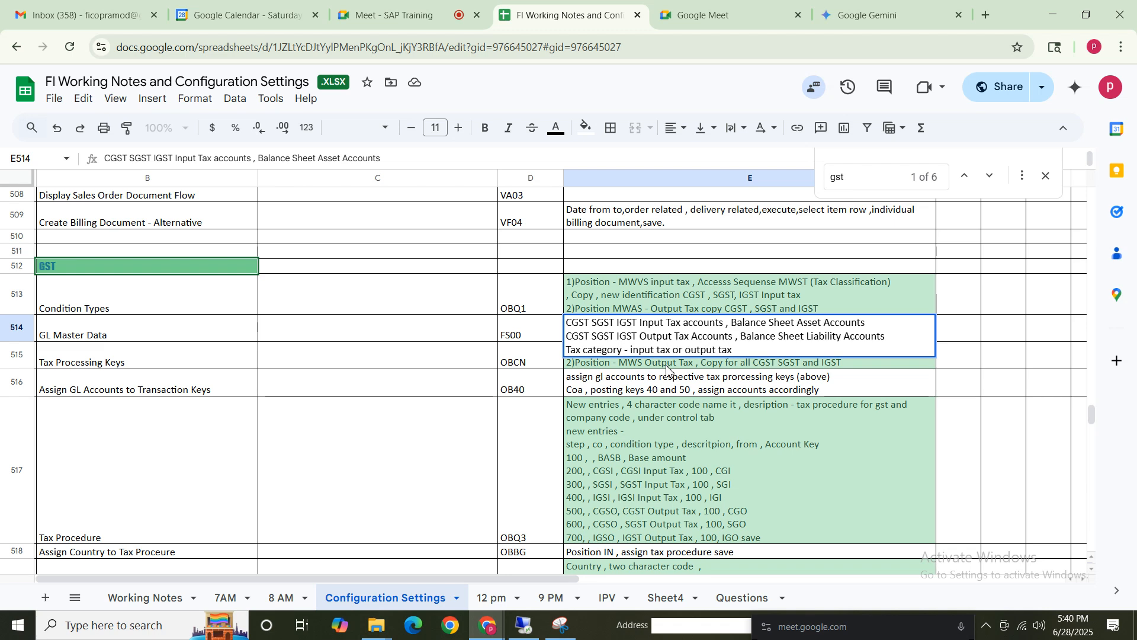
left_click(806, 348)
type("and also activ")
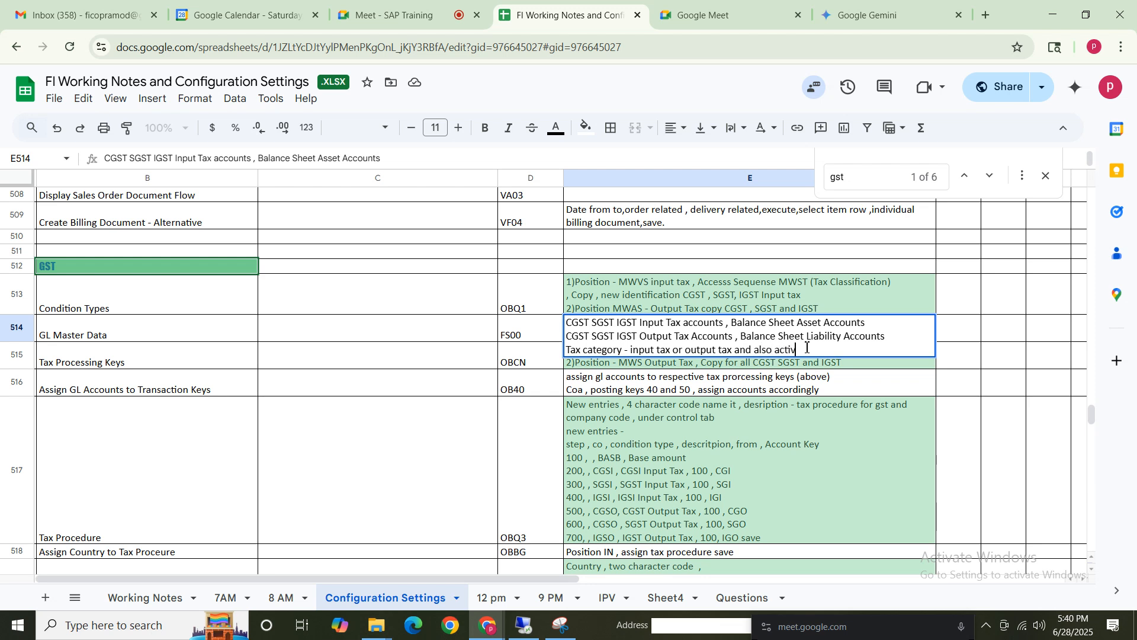
type("ate posting w")
type("ith out tax")
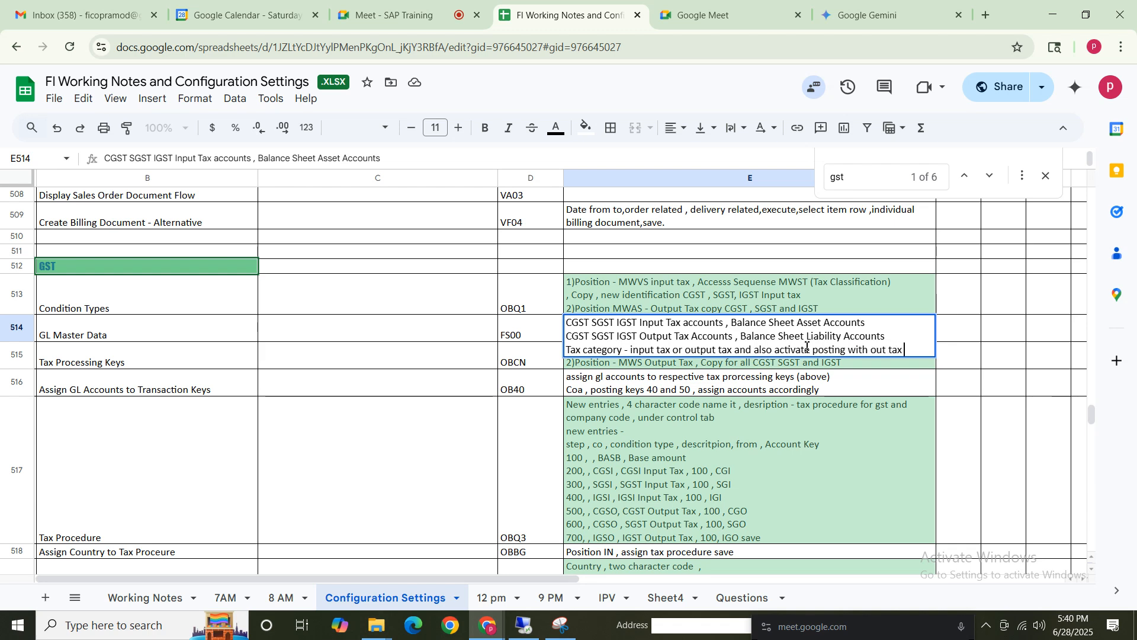
type(" allowed")
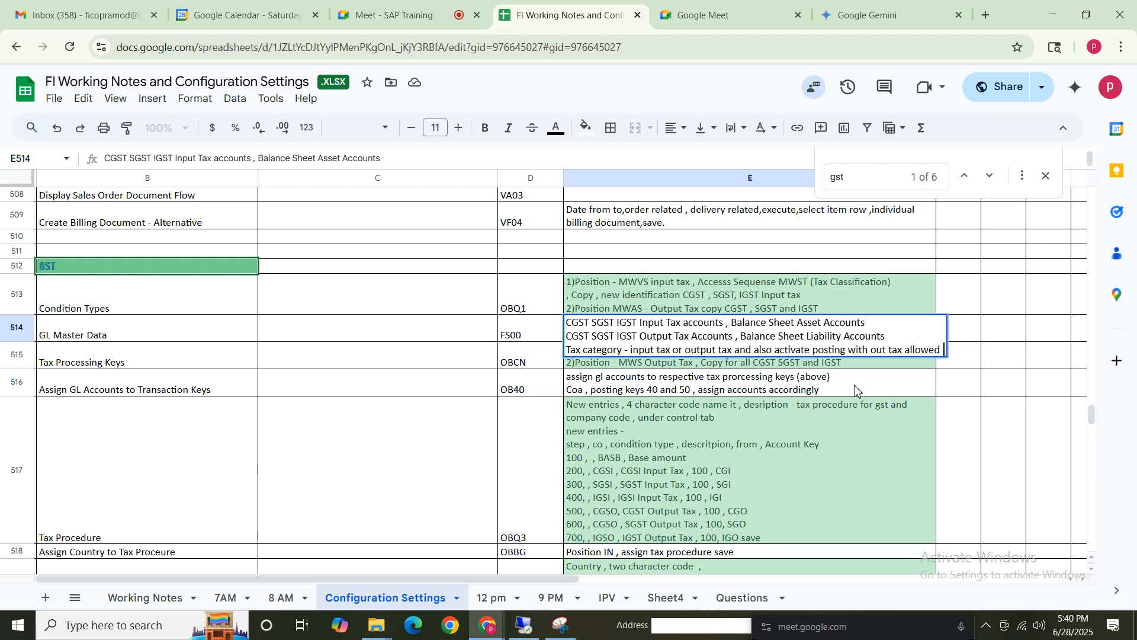
type("  indicator")
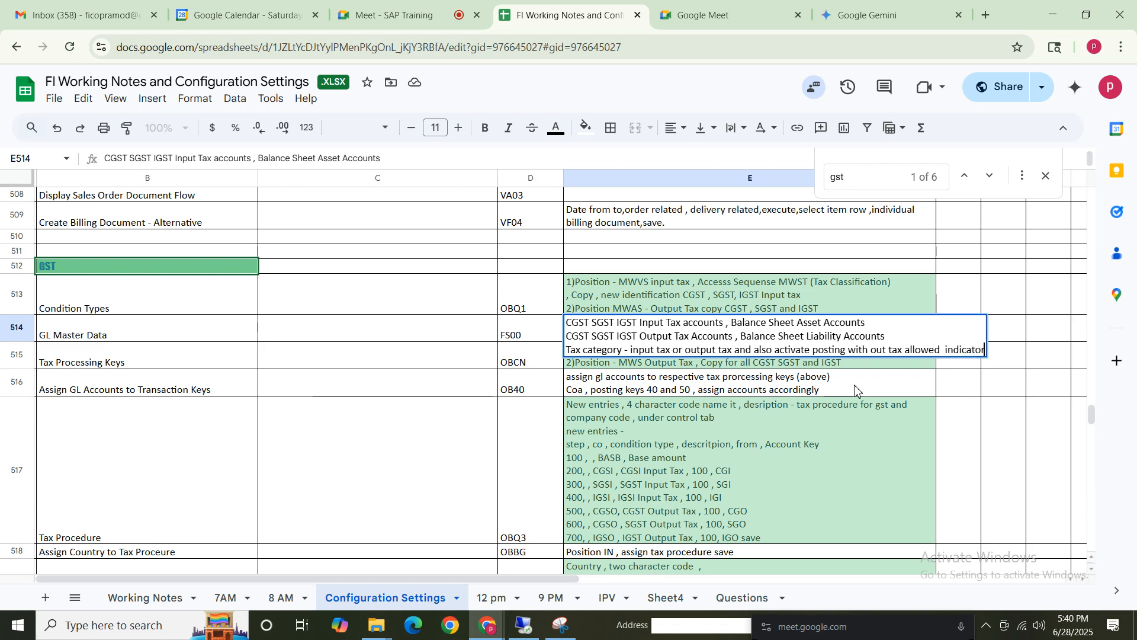
left_click(694, 410)
left_click(710, 360)
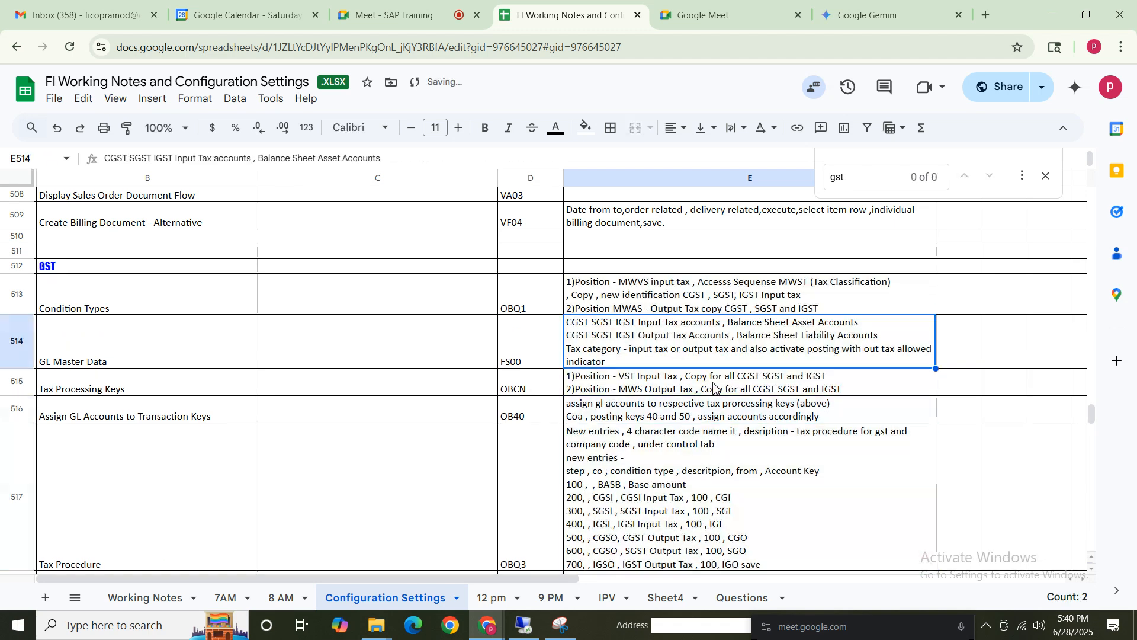
Review the GST notes down to the tax codes and invoice posting rows.
left_click(232, 350)
left_click(686, 357)
left_click(686, 411)
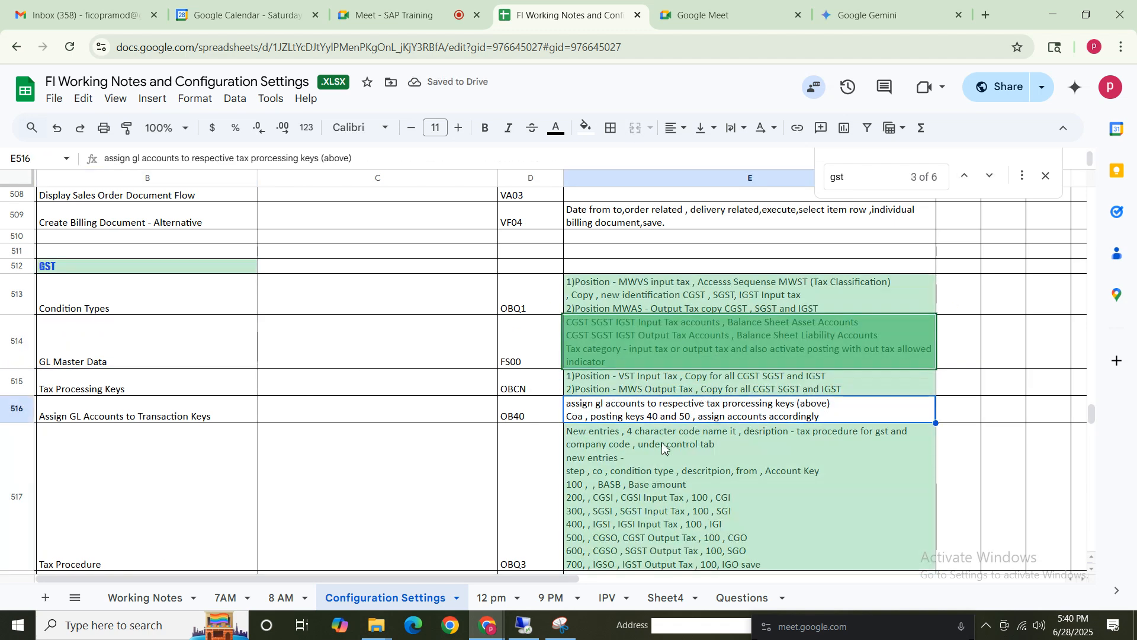
left_click(734, 391)
left_click(700, 474)
left_click(716, 351)
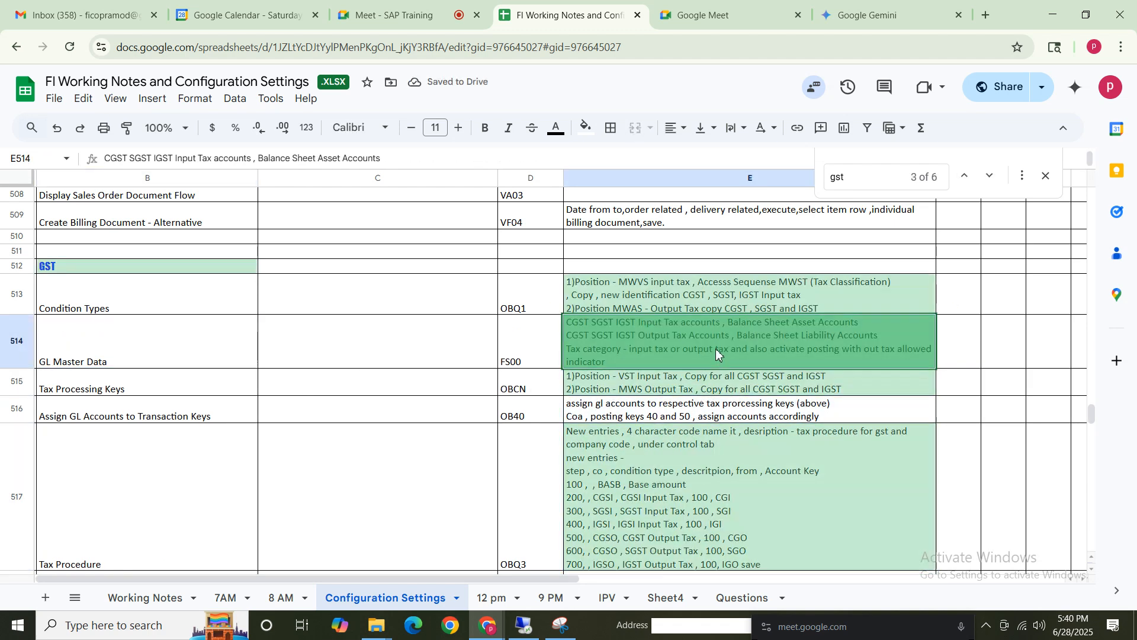
left_click(1046, 176)
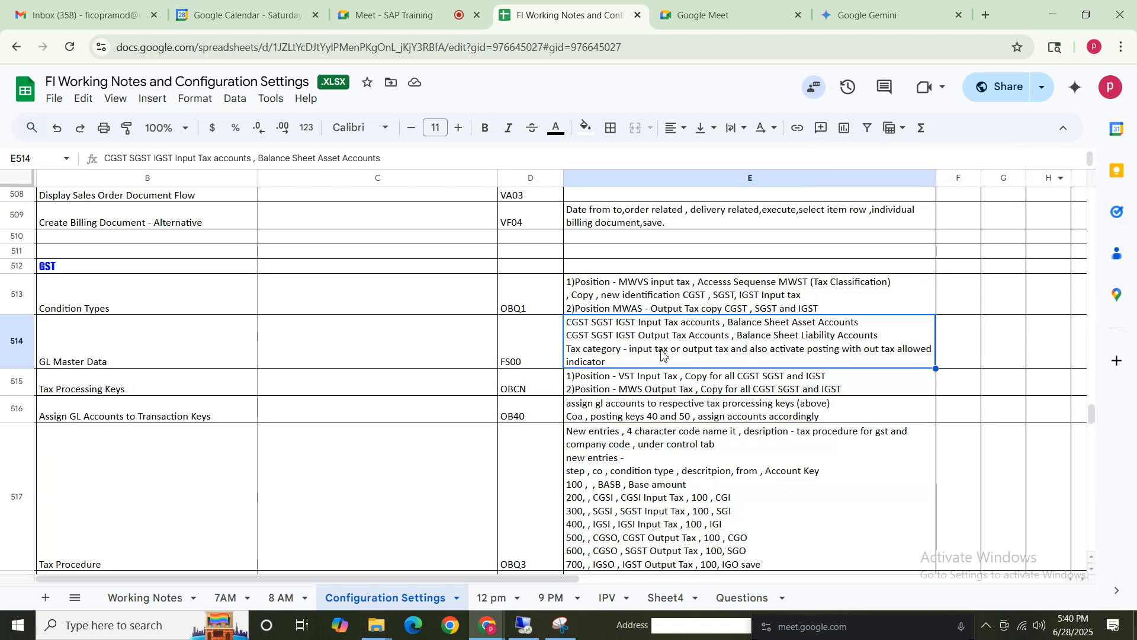
left_click(644, 431)
left_click(675, 354)
left_click(137, 511)
key("Down")
key("Down")
key("Down")
key("Down")
key("Down")
key("Down")
key("Down")
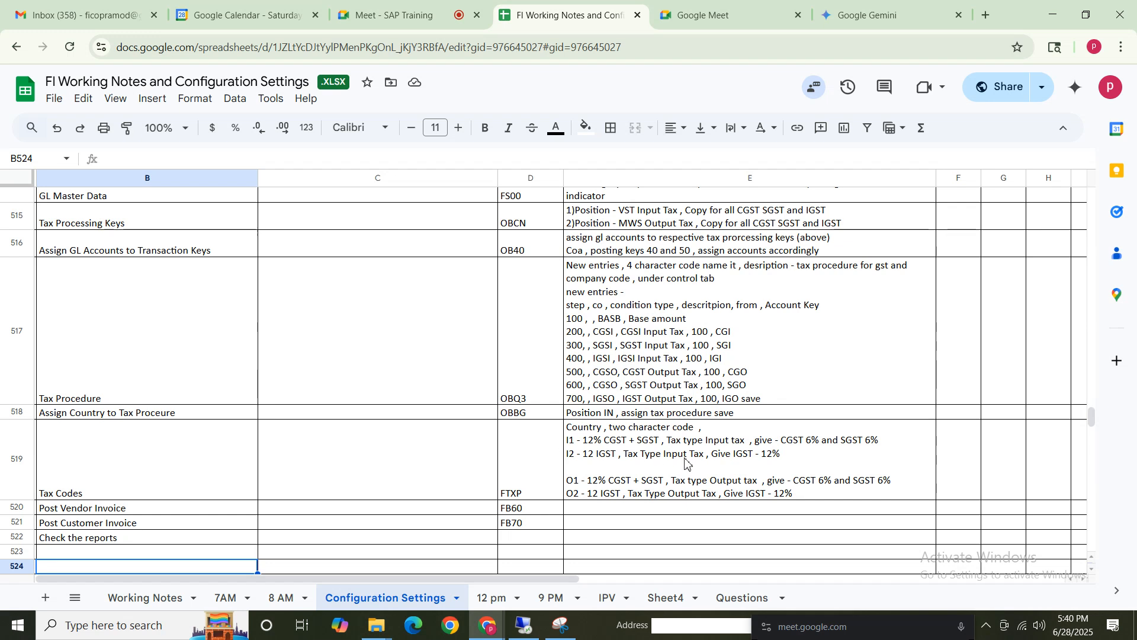
In the Tax Codes note, add ', activate check id' after the I1 input tax entry.
left_click(710, 441)
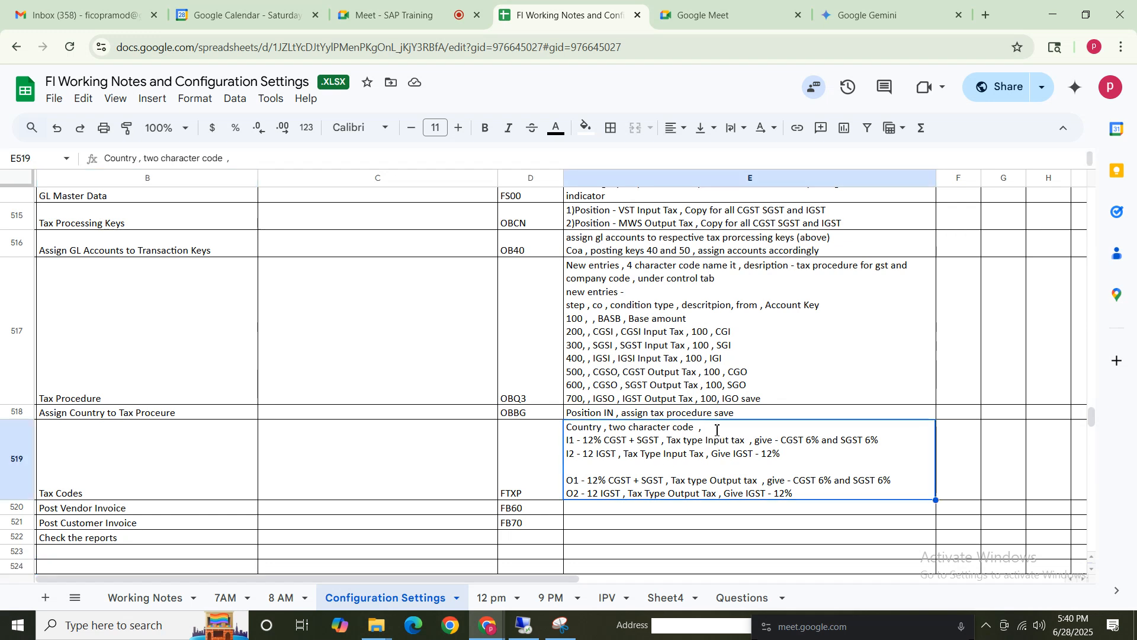
double_click(715, 433)
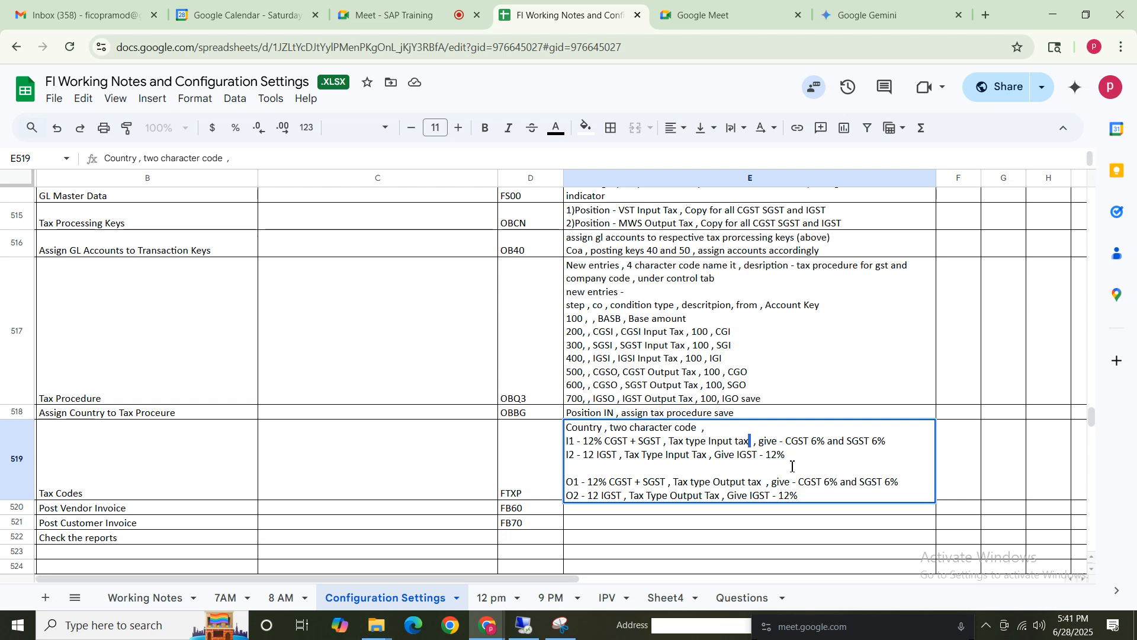
type(", activate ch")
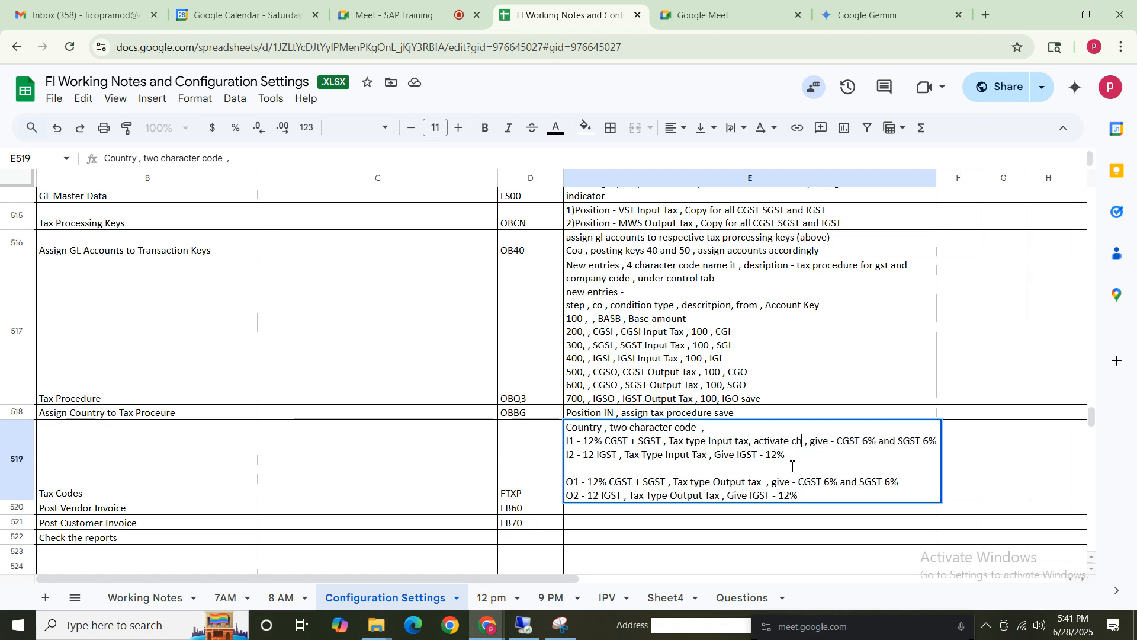
type("eck id")
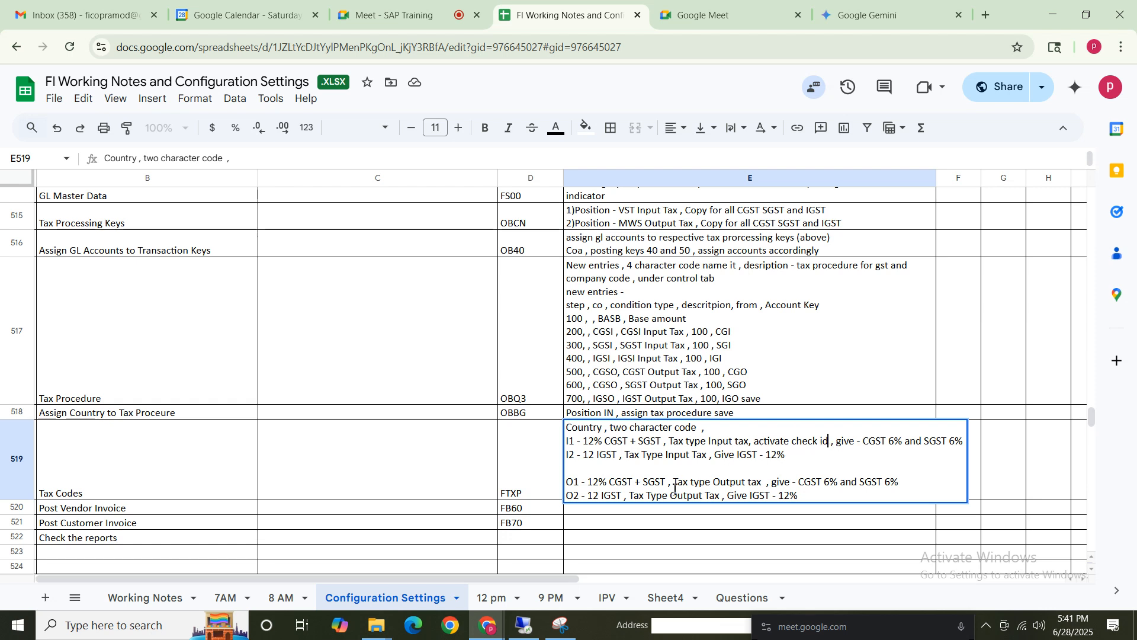
left_click(452, 468)
left_click(738, 474)
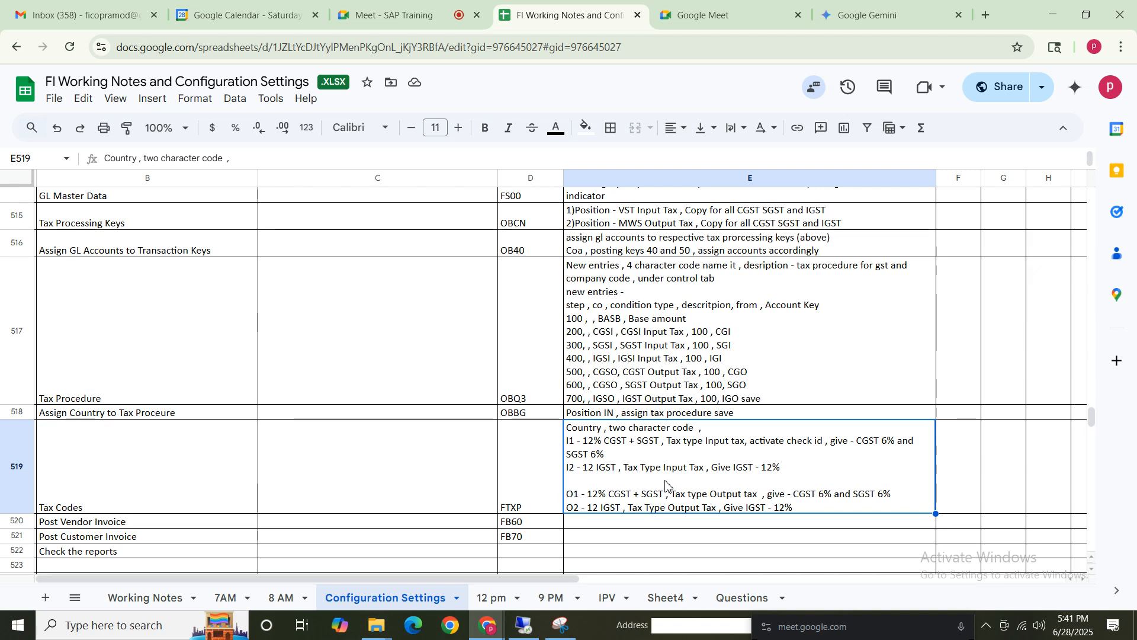
Switch to SAP to view the posted document's line items, then return to the spreadsheet.
left_click_drag(1091, 415, 1091, 411)
left_click(526, 625)
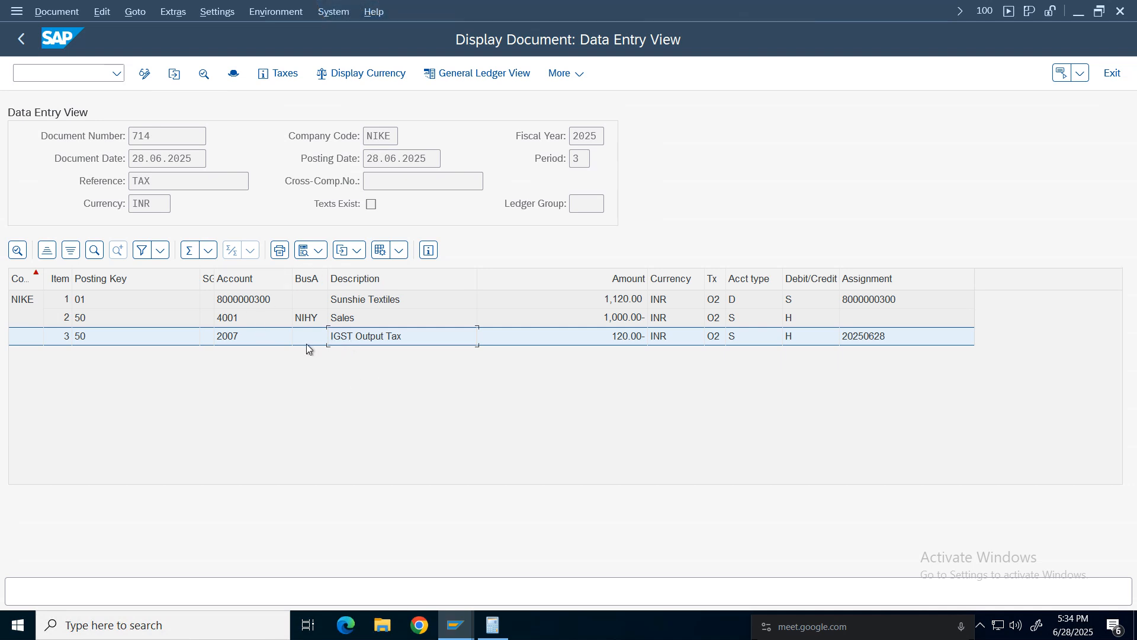
left_click(342, 320)
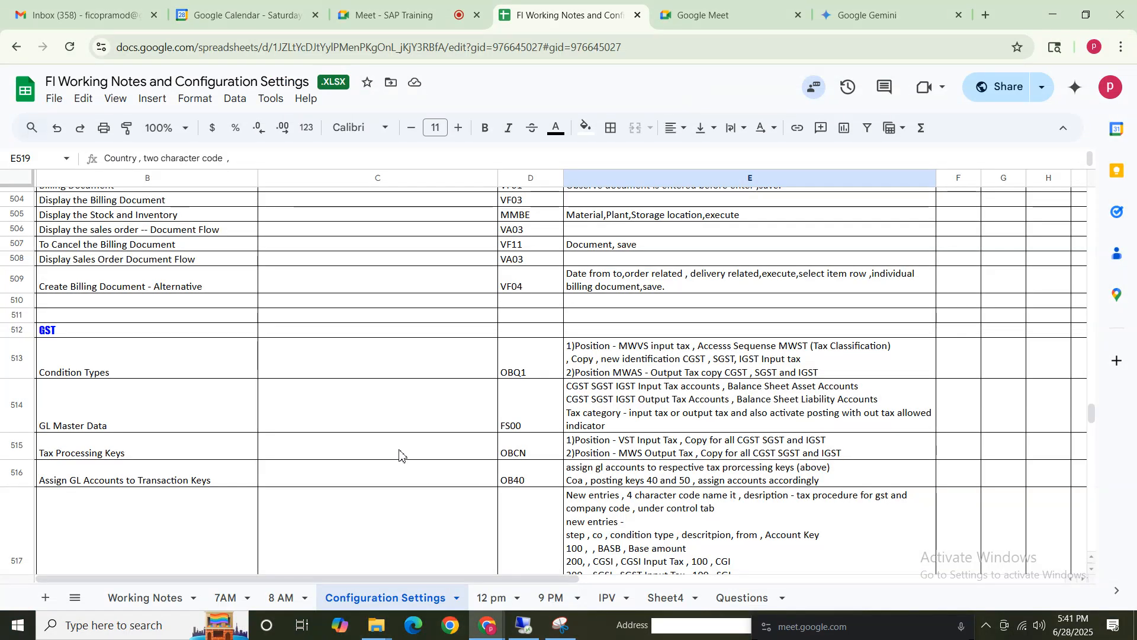
left_click(401, 455)
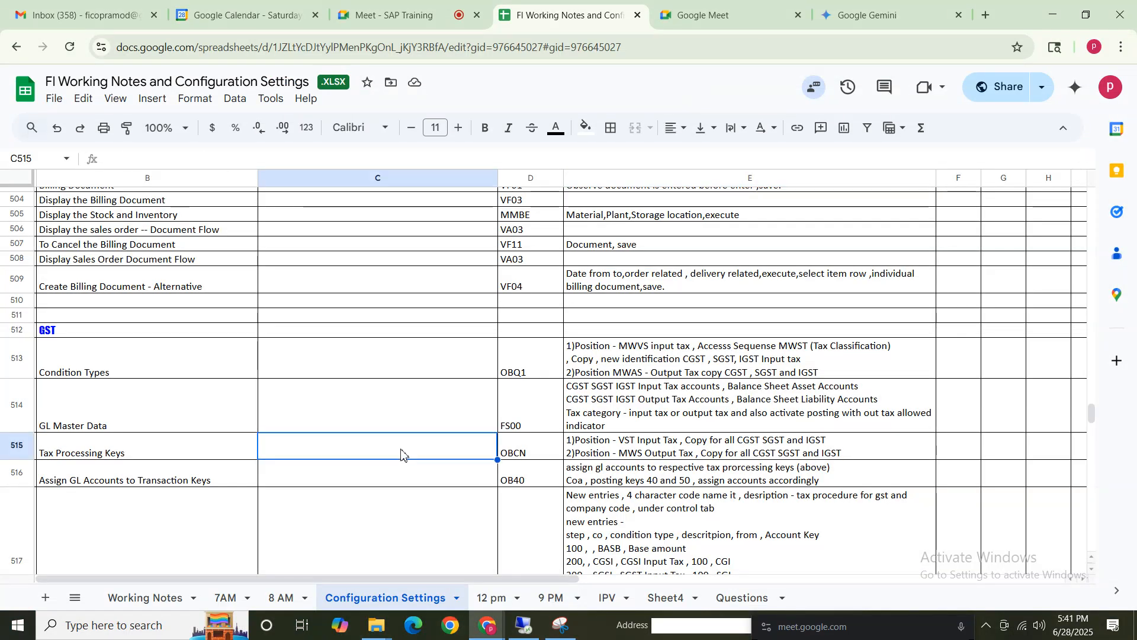